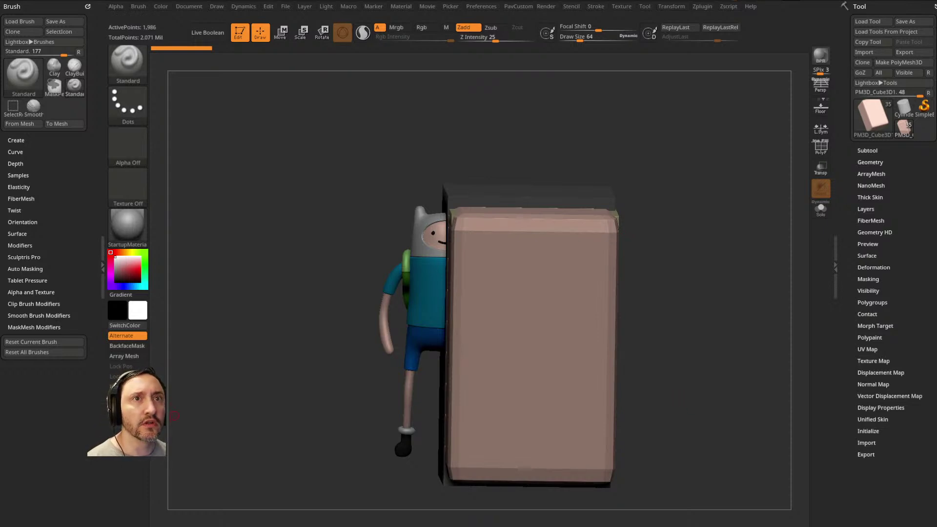
Step: Open the subtool list and look through the contents of the Finn and Skull folders
mouse_move(563, 182)
left_mouse_down()
mouse_move(648, 188)
mouse_move(697, 207)
mouse_move(684, 249)
left_mouse_up()
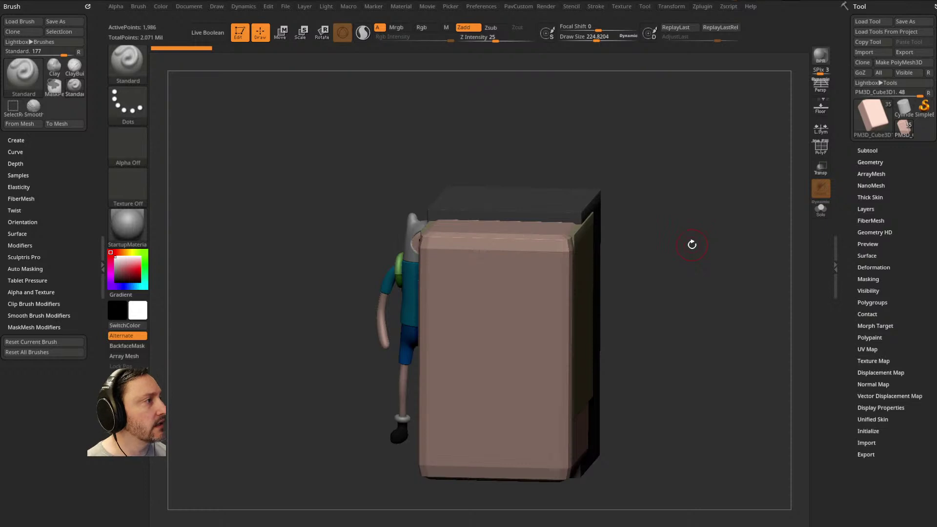
left_click(863, 151)
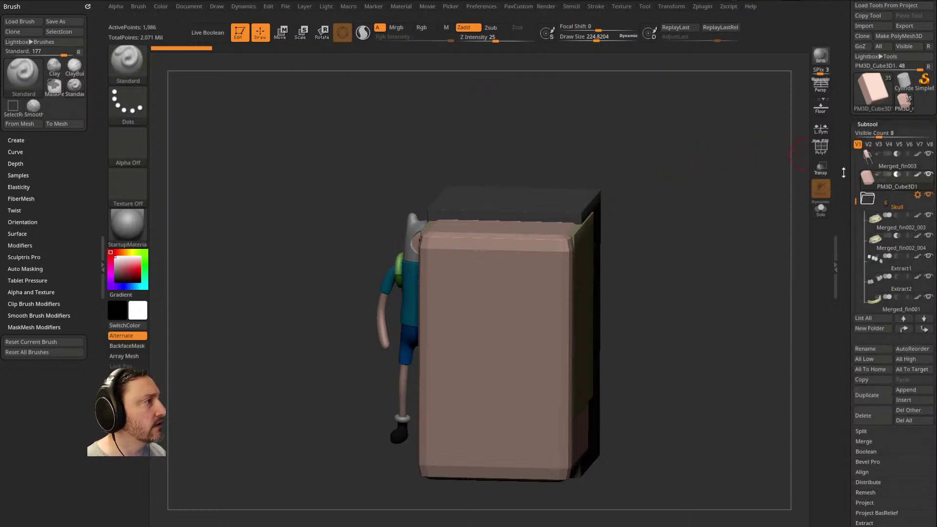
scroll(873, 195, "down", 3)
mouse_move(866, 208)
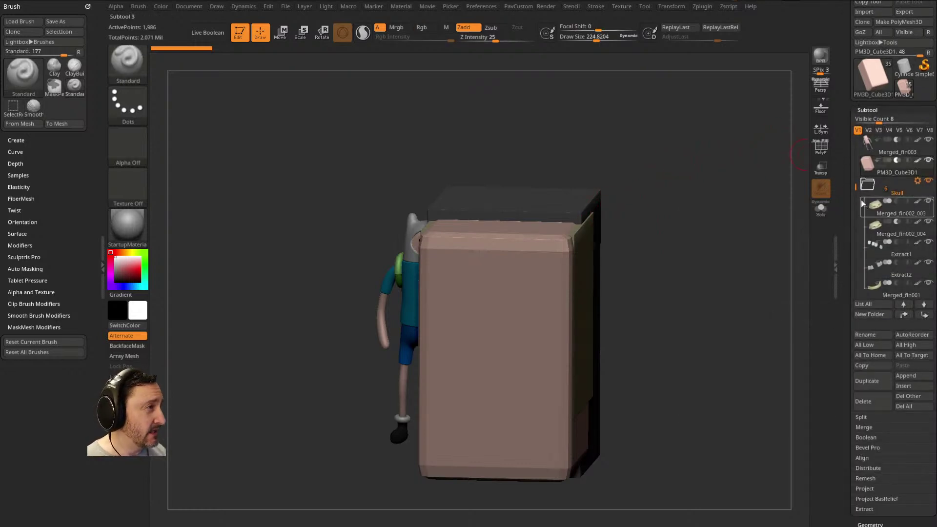
left_click_drag(855, 189, 854, 140)
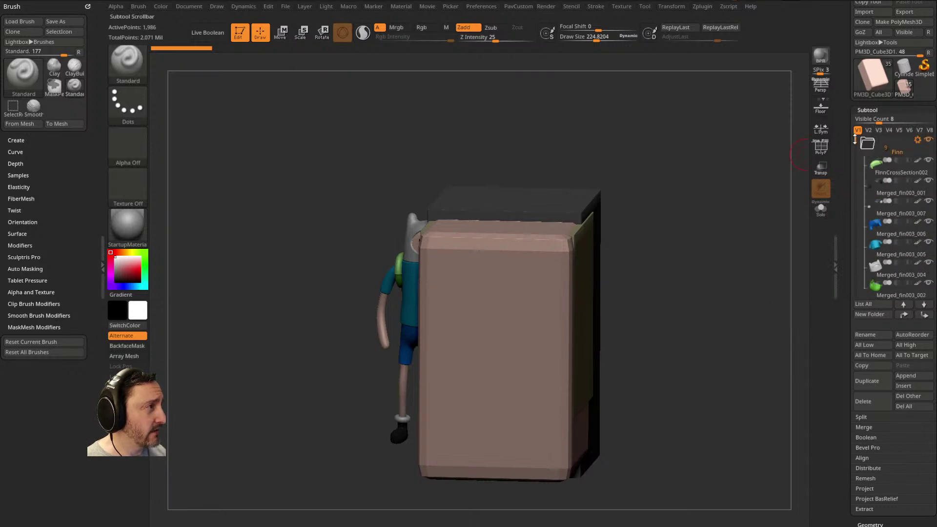
scroll(867, 147, "down", 3)
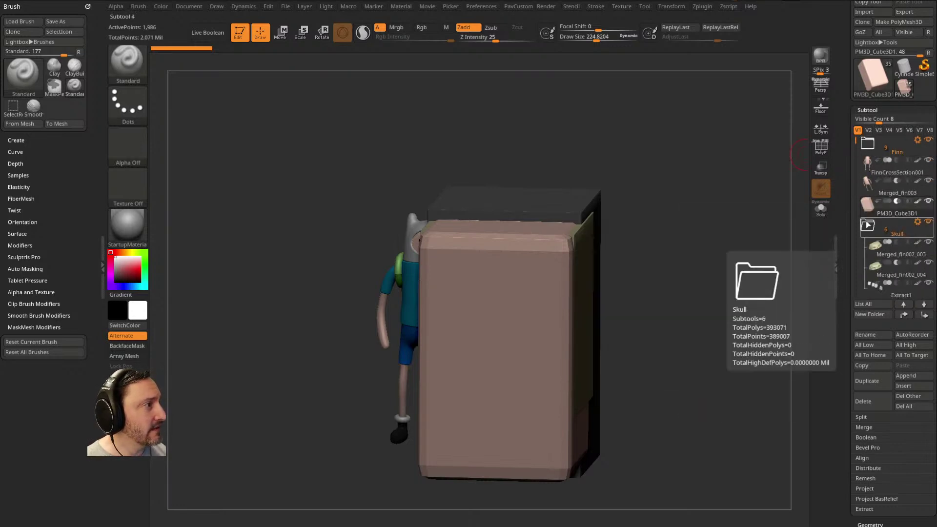
scroll(871, 262, "down", 4)
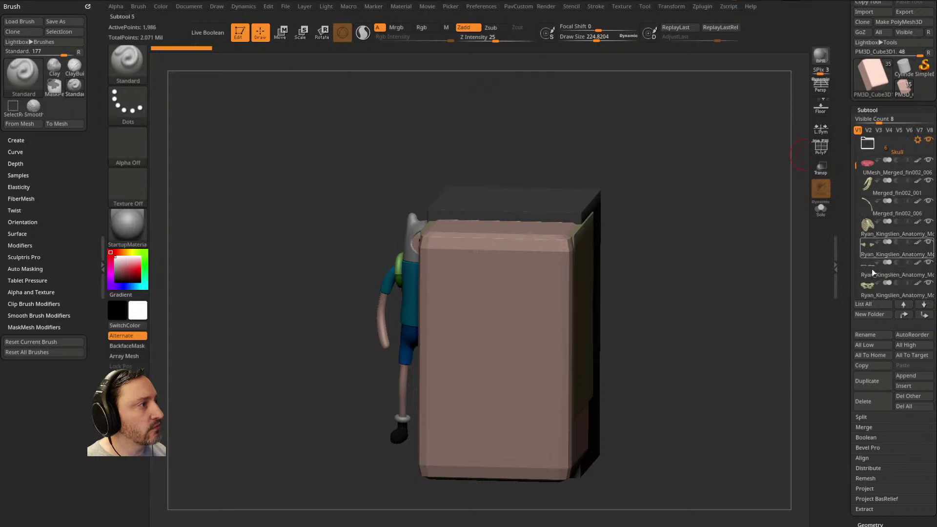
Step: Select the brain subtool and review it alongside the neighbouring skull pieces in the Skull folder
left_click(887, 175)
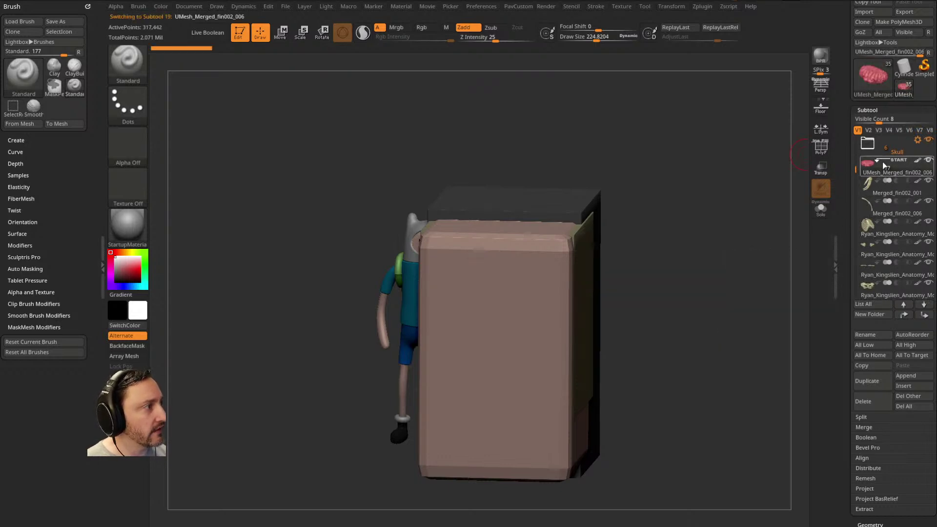
mouse_move(884, 168)
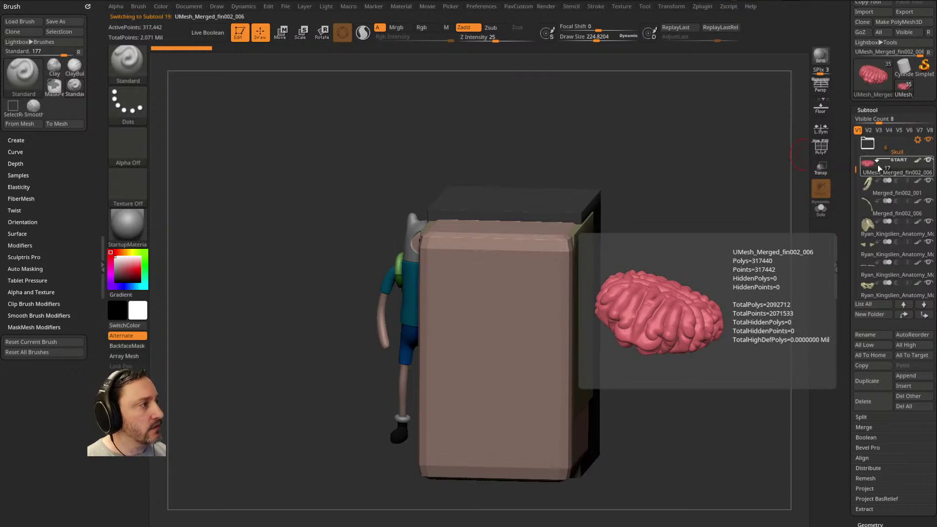
mouse_move(889, 285)
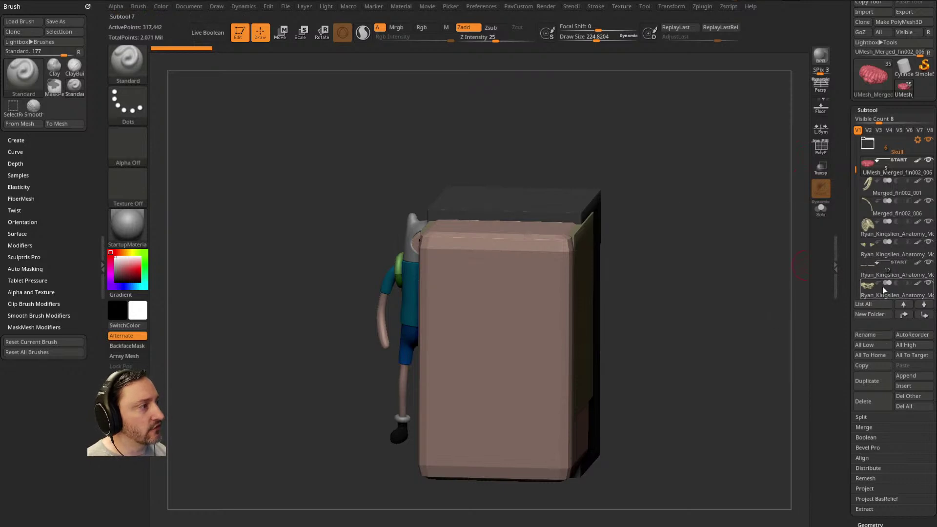
mouse_move(879, 232)
mouse_move(889, 250)
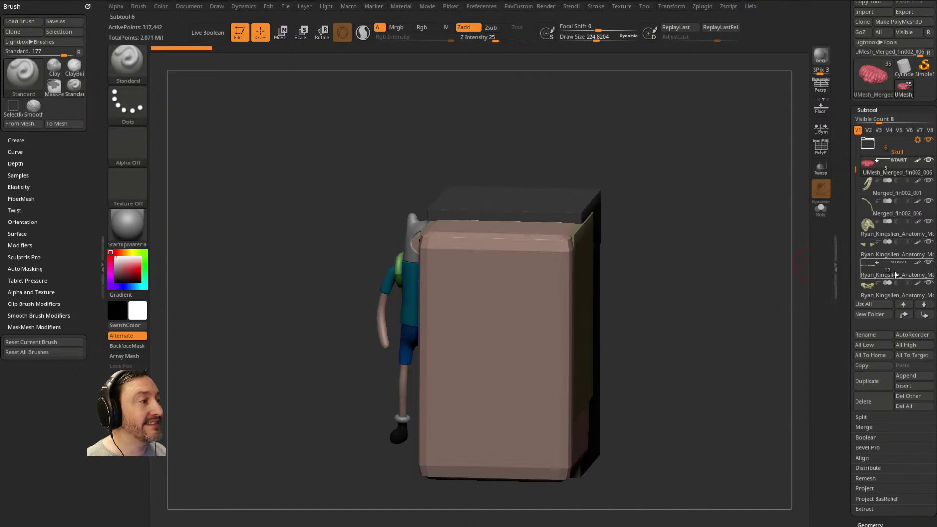
left_click(879, 170)
left_click_drag(857, 169, 858, 254)
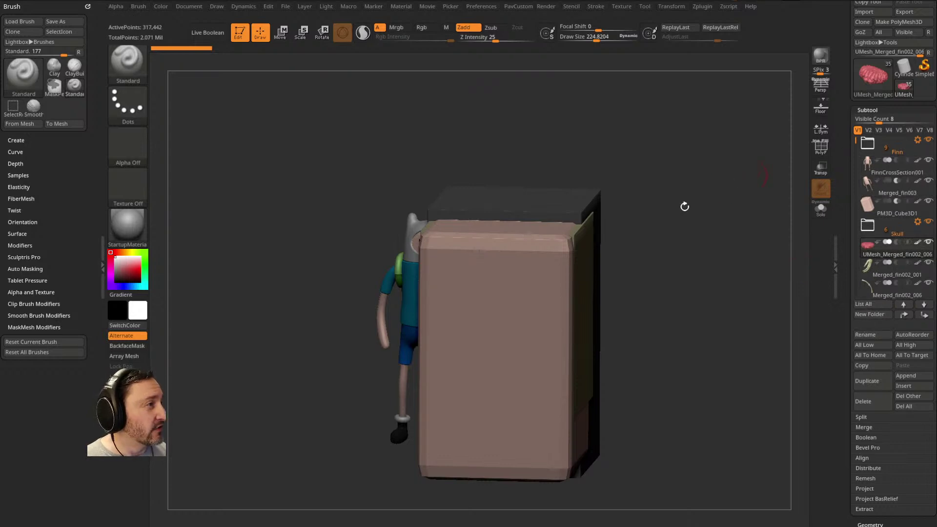
Step: Inspect the two body subtools, FinnCrossSection001 and Merged_fin003, in the Finn folder
mouse_move(715, 241)
left_mouse_down()
mouse_move(722, 230)
mouse_move(780, 209)
left_mouse_up()
key("s")
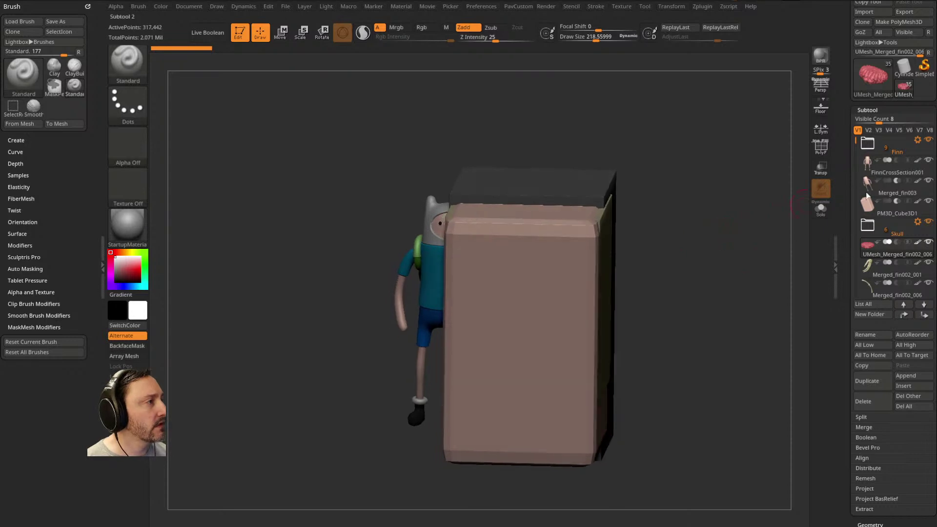
left_click(895, 176)
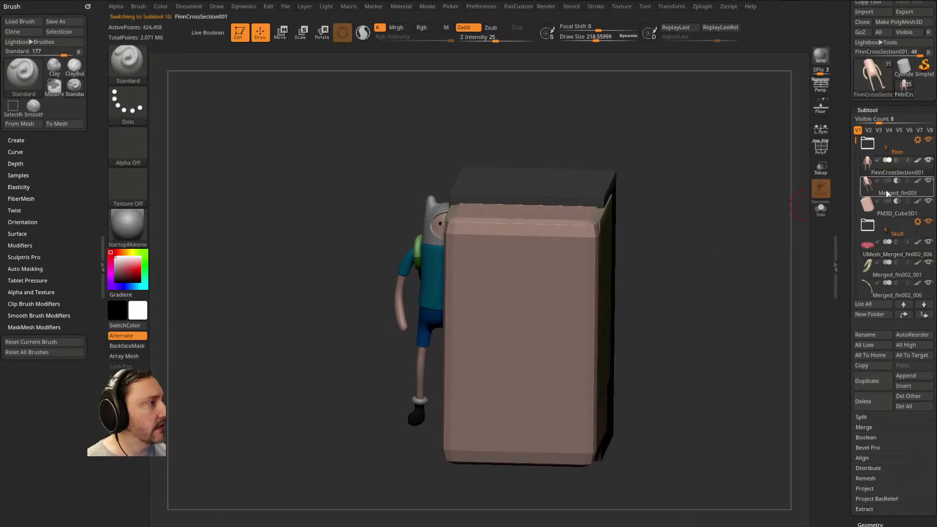
mouse_move(891, 173)
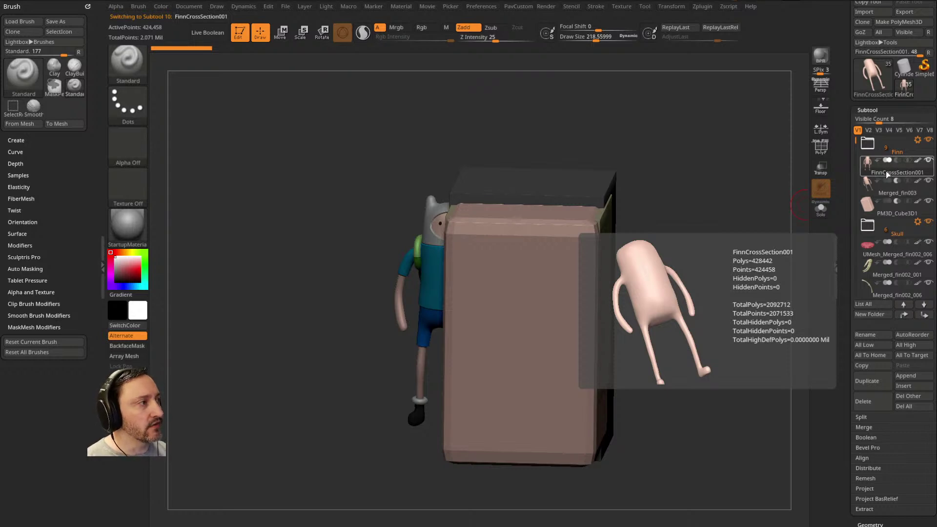
left_click(887, 191)
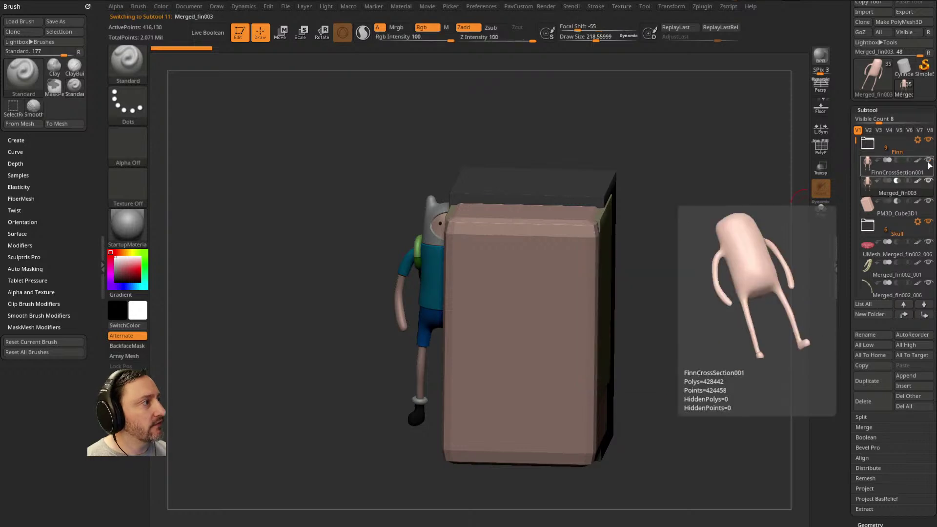
Step: Select and isolate the FinnCrossSection001 body, and make only the PM3D_Cube3D1 block visible beside it
left_click(928, 180)
left_click(907, 173)
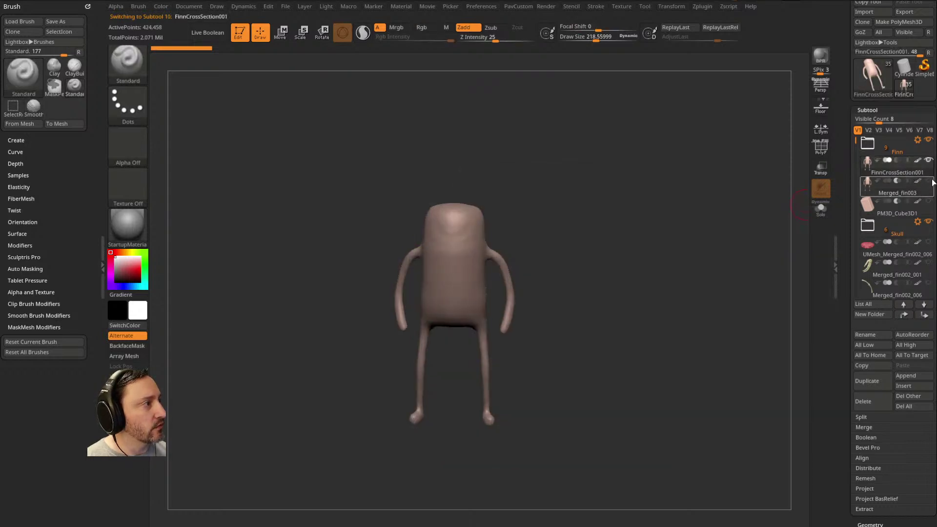
left_click(931, 202)
left_click_drag(724, 253, 735, 262)
Step: Apply the SkinShade4 material to the model and hide the PM3D_Cube3D1 block
left_click(128, 225)
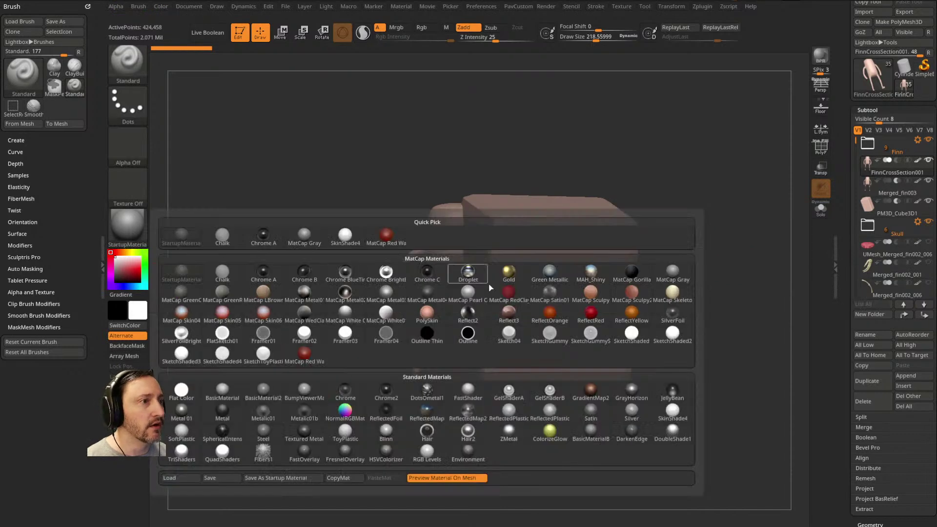
left_click(678, 394)
left_click_drag(678, 394, 652, 290)
key("f")
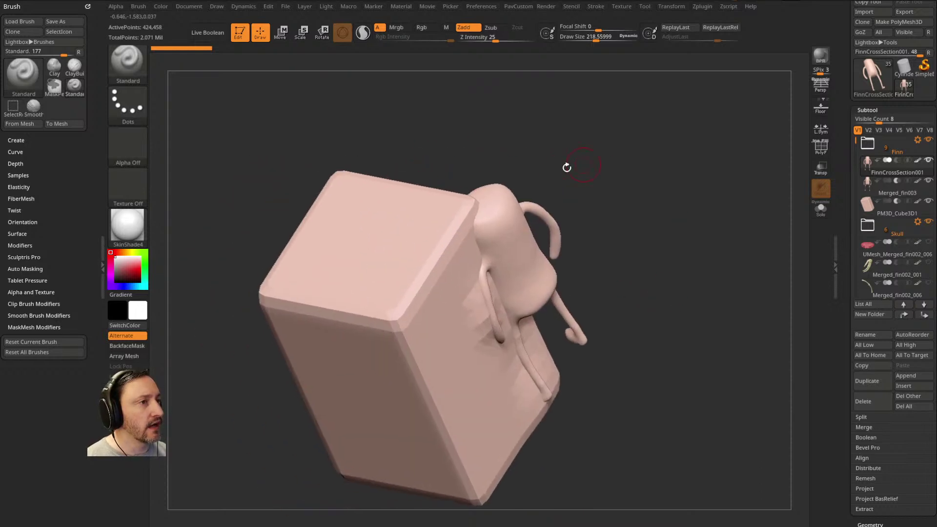
left_click_drag(524, 193, 874, 190)
left_click(929, 203)
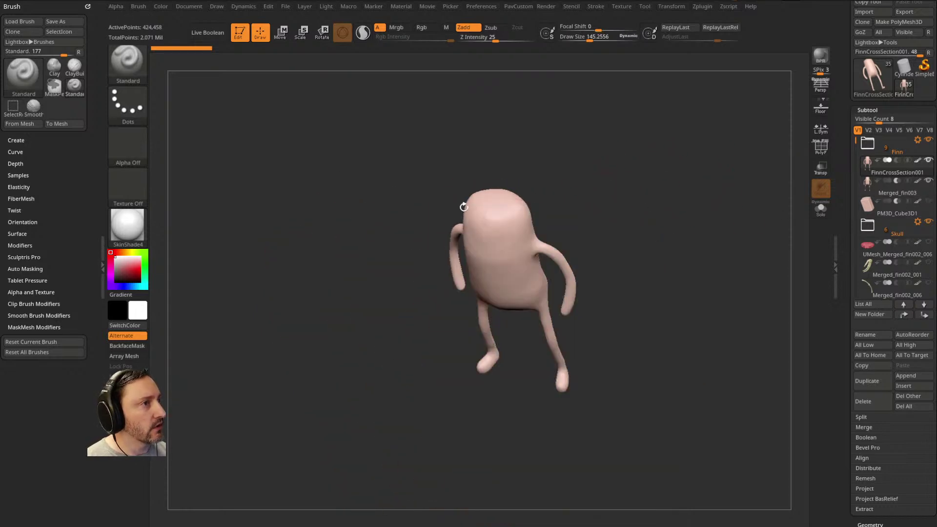
Step: Turn on Live Boolean and show the subtractive PM3D_Cube3D1 and Merged_fin003 subtools so they cut the body open
left_click(218, 38)
mouse_move(685, 233)
left_mouse_down()
mouse_move(665, 234)
mouse_move(718, 224)
mouse_move(692, 233)
left_mouse_up()
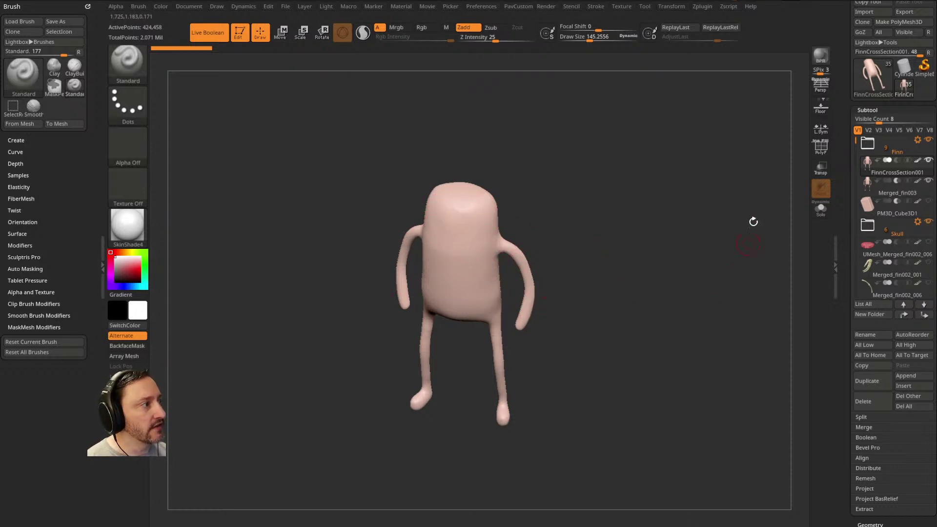
left_click(928, 201)
left_click_drag(699, 237, 692, 208)
Step: Select the PM3D_Cube3D1 block and use PolyFrame temporarily to examine how it overlaps the body
left_click(895, 215)
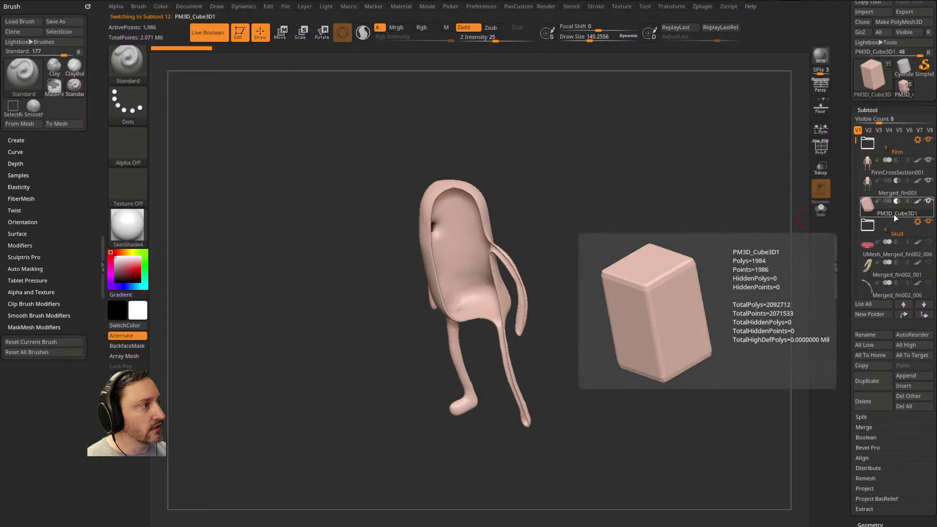
key("shift+f")
left_click_drag(652, 254, 393, 278)
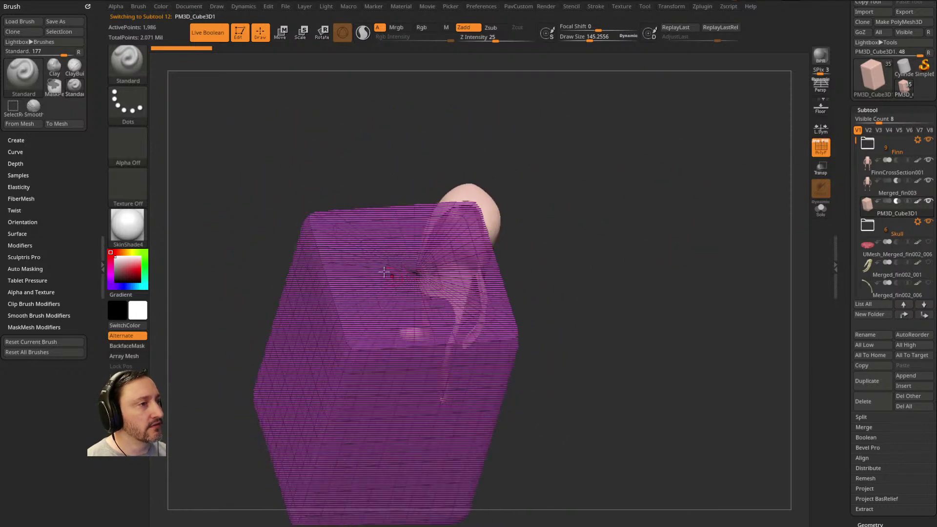
left_click_drag(577, 258, 619, 193)
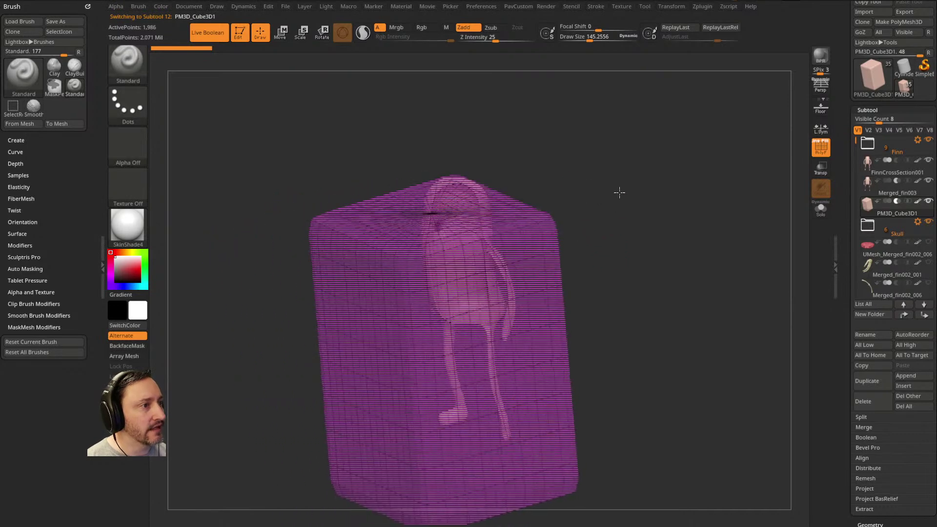
left_click_drag(791, 199, 727, 220)
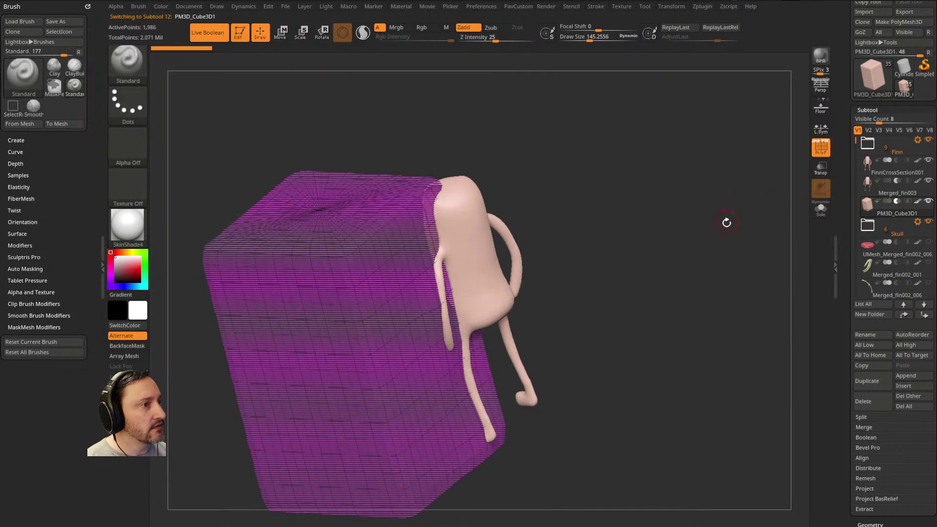
left_click_drag(802, 217, 453, 210)
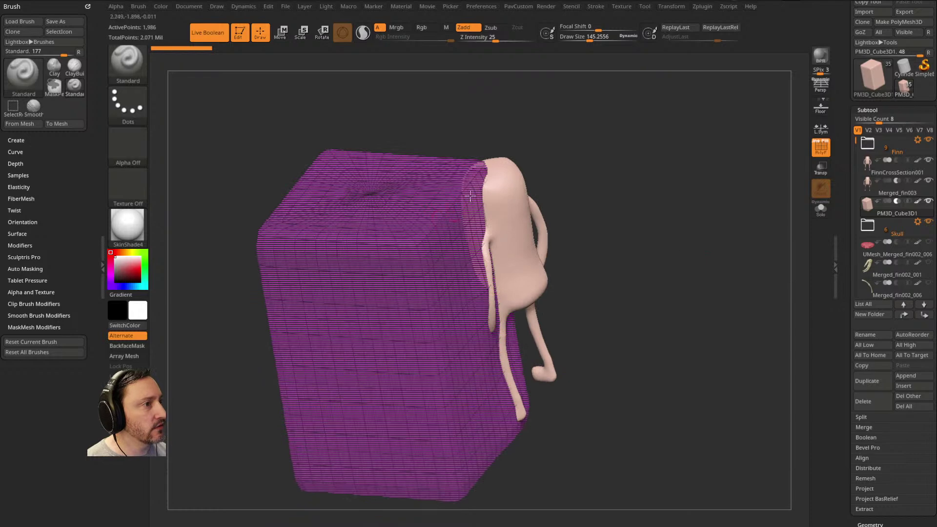
left_click(821, 146)
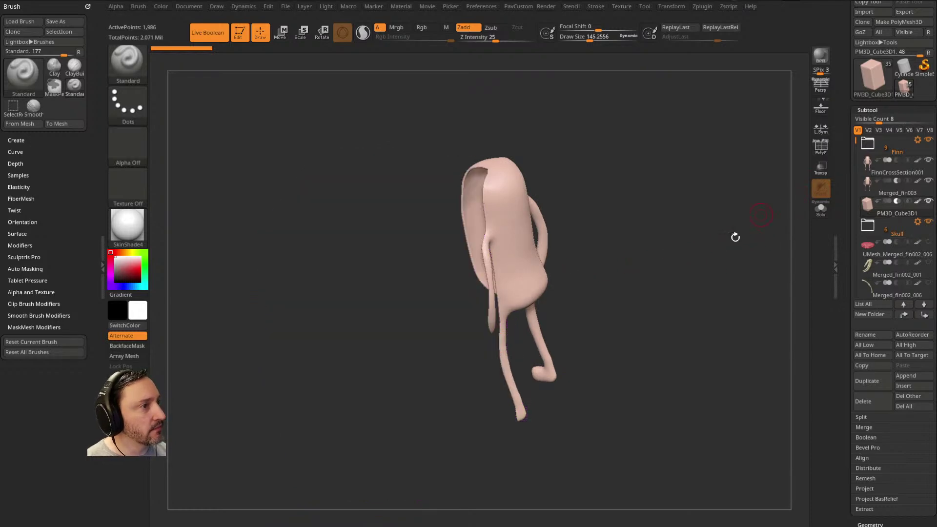
Step: Examine the hollowed body and its cut edge, checking the outer body, inner body and cube subtools
left_click_drag(624, 223, 735, 258)
left_click(900, 172)
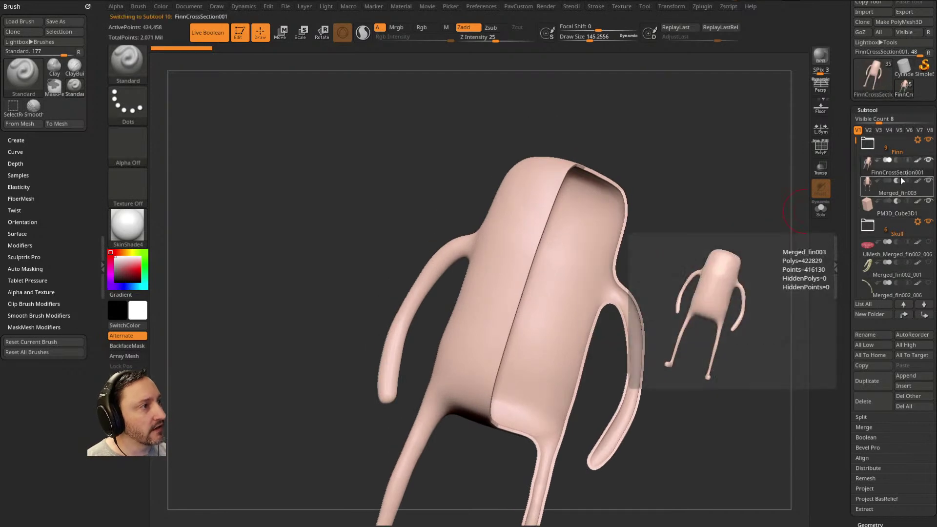
left_click(886, 199)
left_click_drag(690, 299, 530, 241)
left_click(893, 213)
left_click_drag(593, 324, 593, 195, "alt")
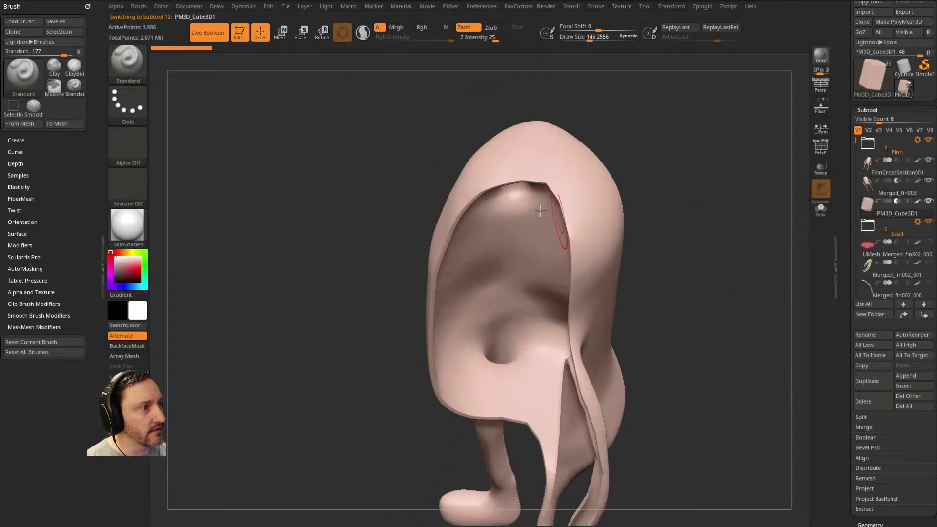
left_click_drag(677, 202, 667, 187, "alt")
left_click_drag(668, 188, 609, 207)
left_click_drag(672, 208, 692, 211)
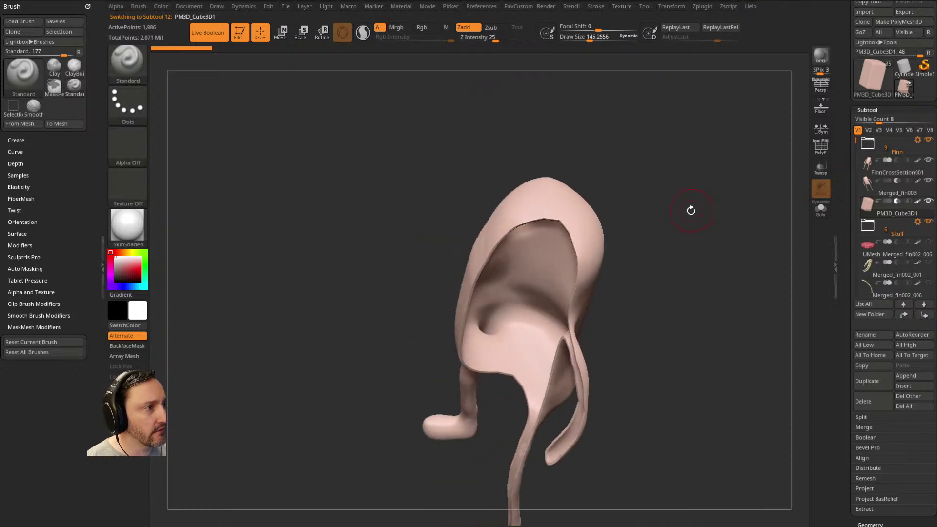
Step: Open the Geometry settings and lower the cutting cube's subdivision level to 1
left_click_drag(843, 217, 842, 295)
left_click(869, 272)
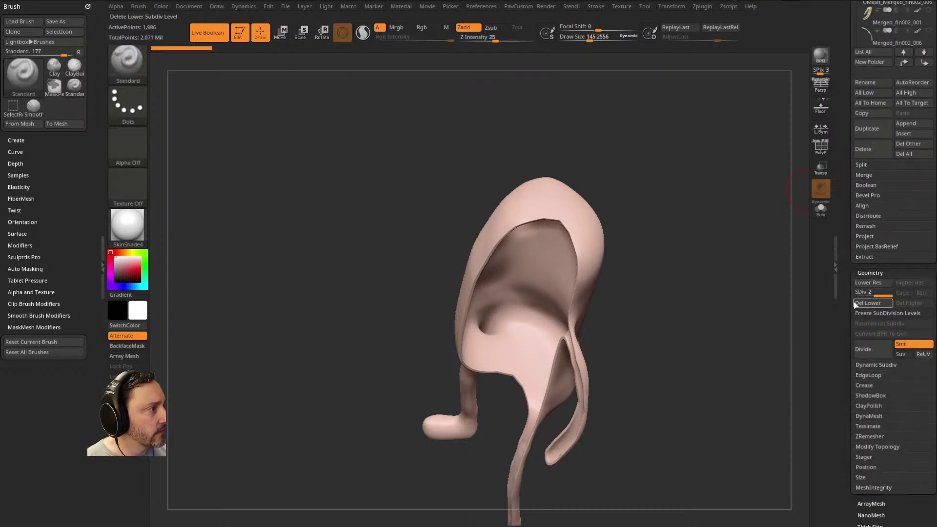
left_click(861, 292)
left_click(888, 295)
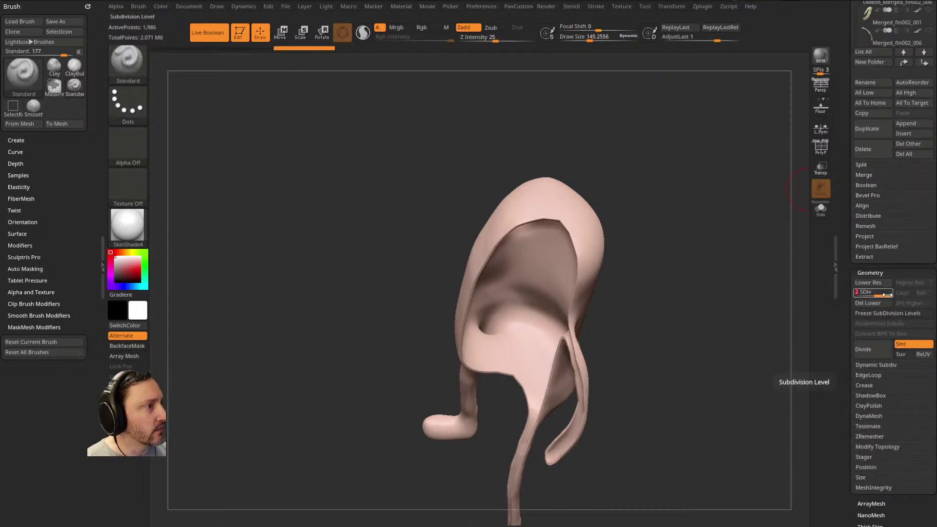
left_click(860, 294)
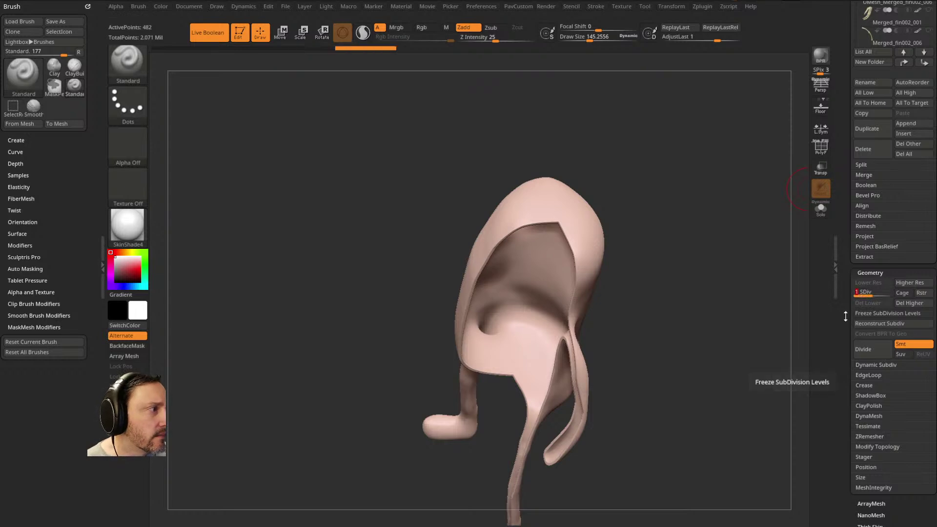
Step: Expand the Dynamic Subdiv options and divide the cutting cube up to subdivision level 4 to smooth the cut
left_click(869, 365, "shift")
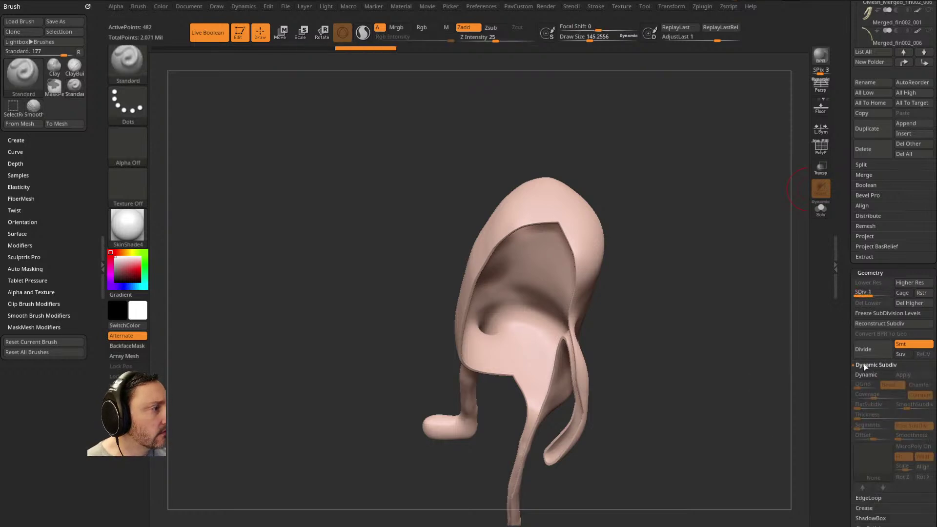
key("d")
left_click(862, 365)
left_click(863, 365)
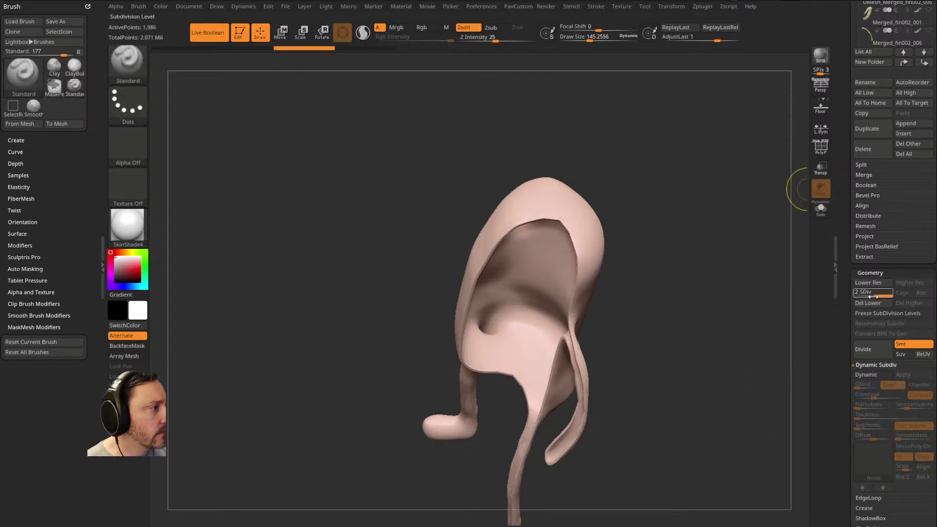
key("d")
key("d")
left_click_drag(698, 242, 769, 246)
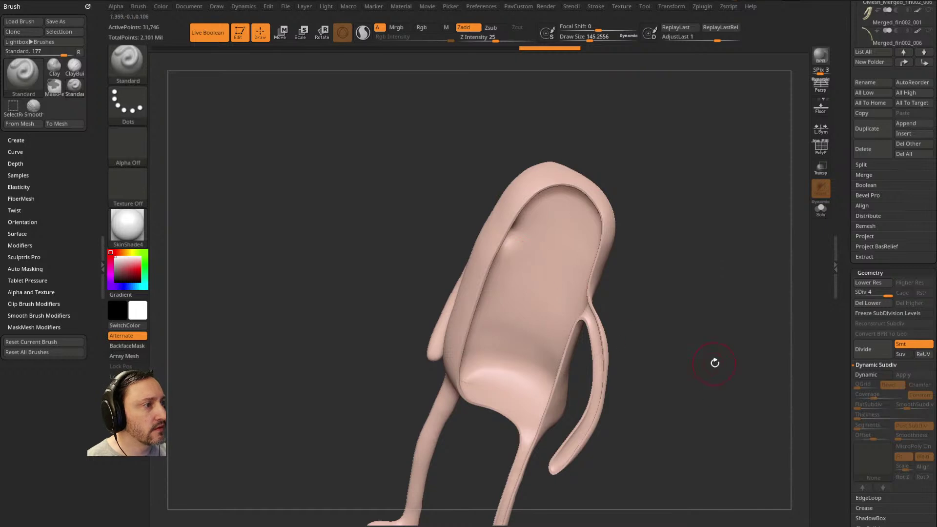
Step: Switch to the Move brush and enlarge its draw size to about 822
left_click_drag(713, 363, 796, 296)
scroll(846, 240, "up", 5)
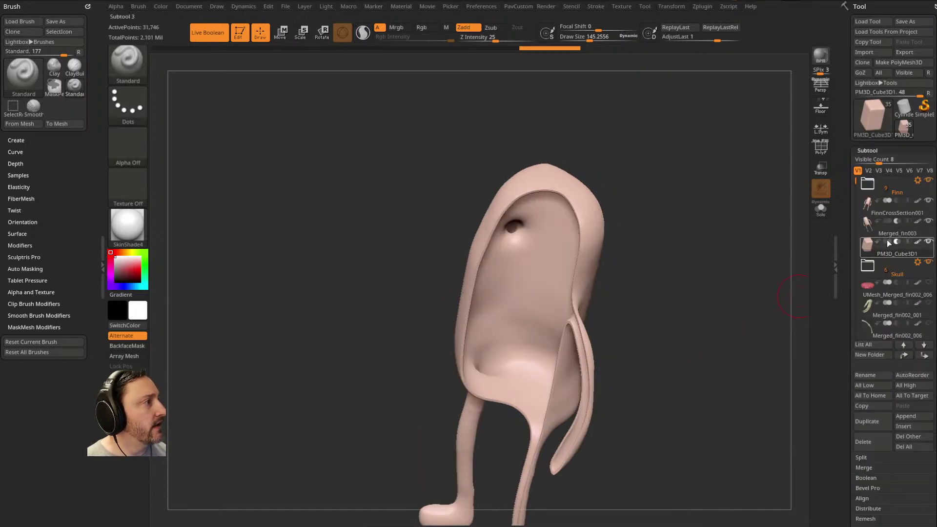
mouse_move(775, 241)
left_mouse_down()
mouse_move(745, 234)
mouse_move(746, 253)
mouse_move(700, 246)
mouse_move(703, 219)
mouse_move(679, 241)
mouse_move(697, 247)
mouse_move(684, 247)
left_mouse_up()
key("b")
key("m")
key("v")
key("s")
left_click_drag(688, 248, 635, 190)
key("s")
left_click(680, 246)
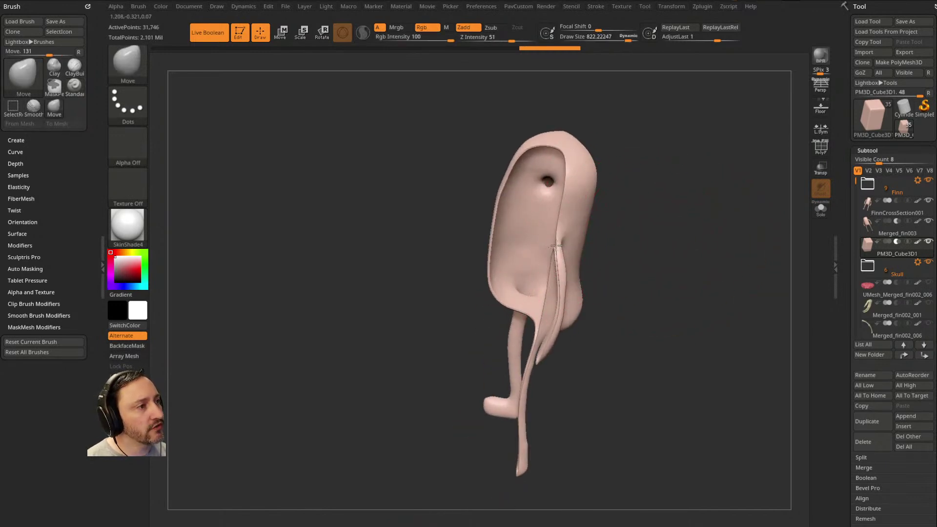
Step: Reshape the cut near the arm by moving the cutting cube's surface, using PolyFrame temporarily to check its overlap with the body
left_click_drag(546, 245, 557, 242)
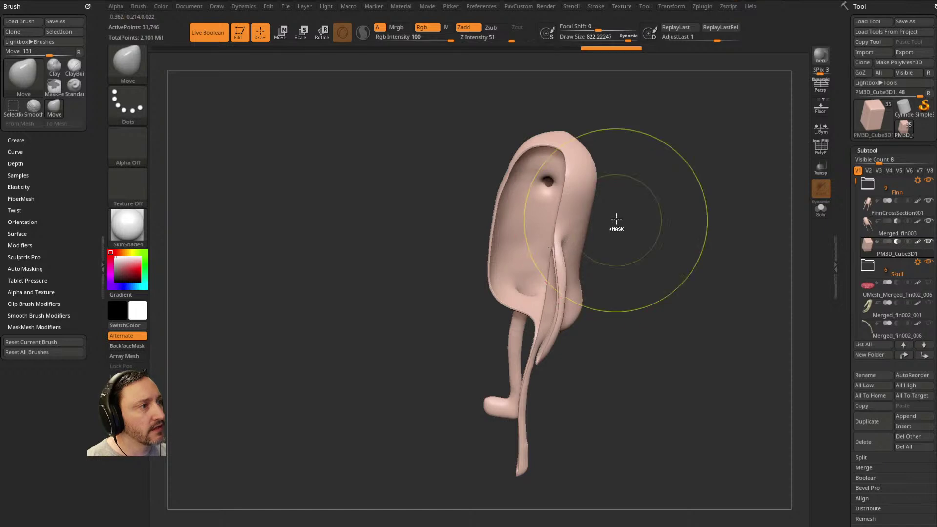
left_click_drag(614, 219, 644, 203)
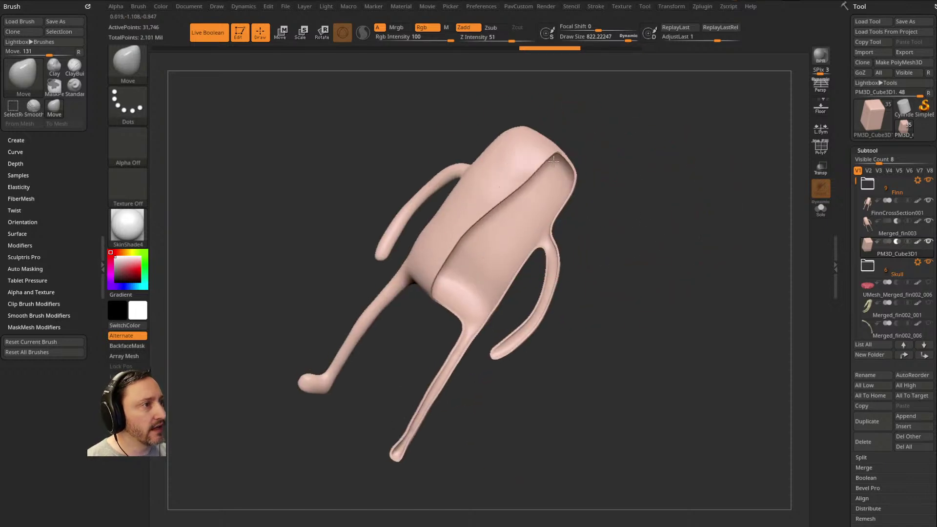
key("shift+f")
left_click_drag(694, 205, 451, 204)
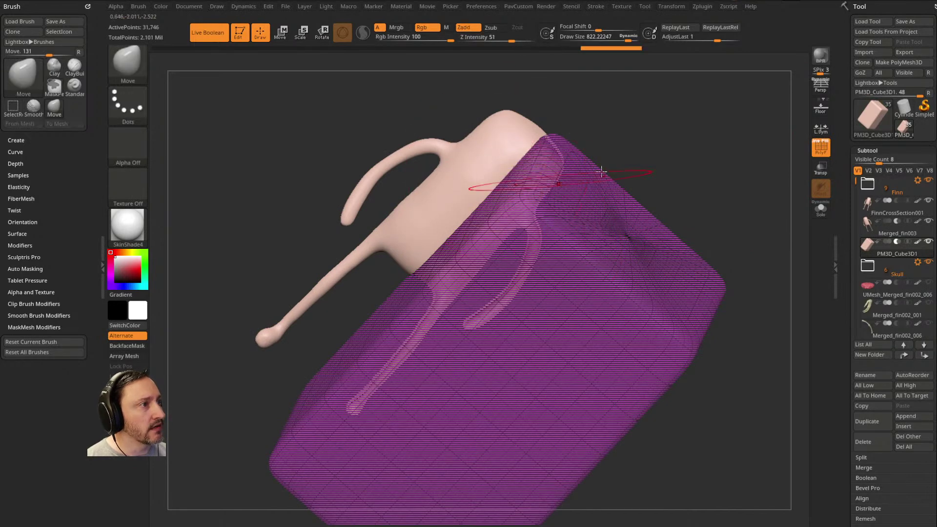
left_click(817, 155)
Step: Refine the body's cut edge further with the Move brush and reduce the draw size to about 377
left_click_drag(761, 173, 483, 274)
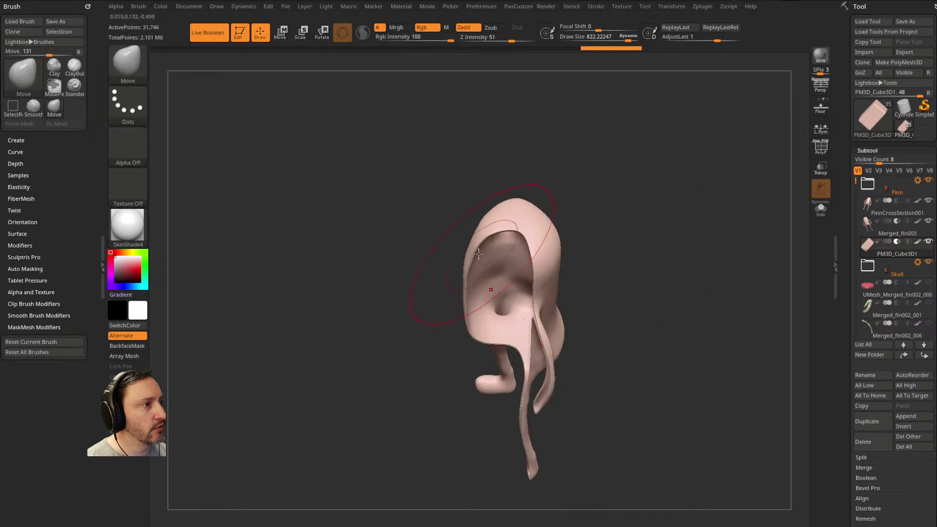
left_click_drag(429, 229, 619, 224)
mouse_move(542, 250)
left_mouse_down()
mouse_move(500, 260)
mouse_move(541, 239)
left_mouse_up()
left_click_drag(576, 280, 631, 303)
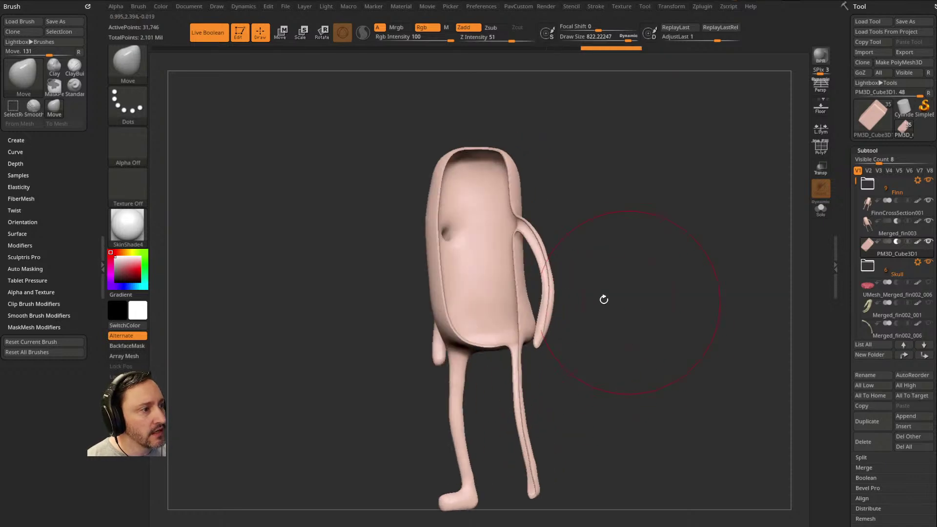
left_click_drag(590, 452, 635, 362, "alt")
left_click_drag(635, 362, 649, 371)
left_click_drag(635, 322, 709, 253)
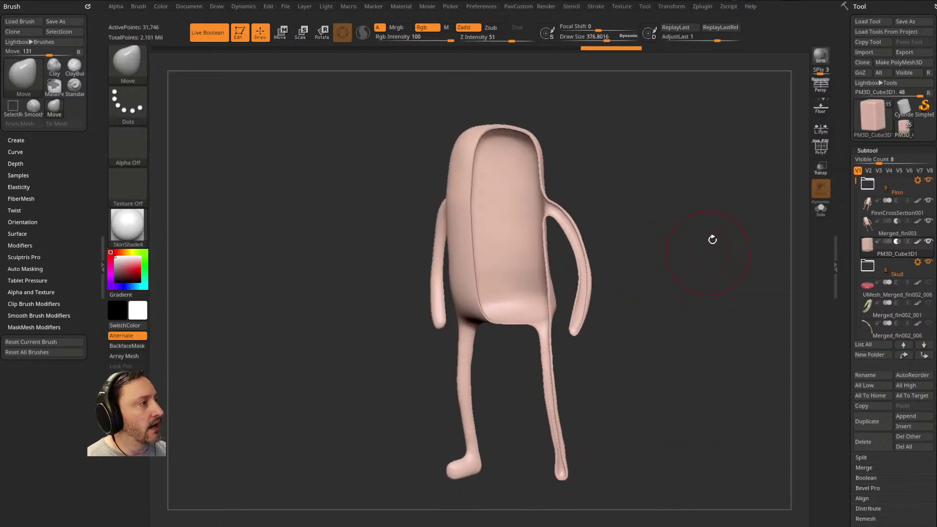
Step: Examine the Finn folder's actions, including Boolean Folder, and the contents of the Skull folder
left_click(918, 181)
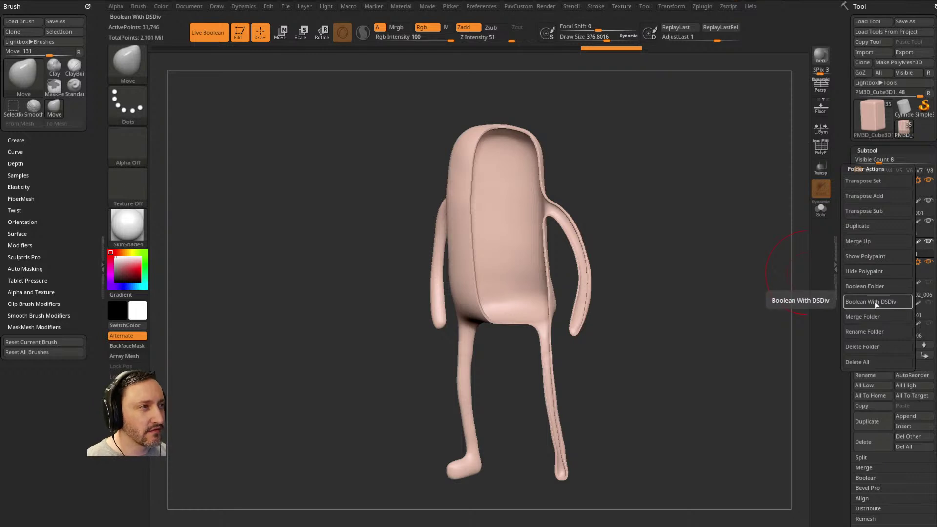
left_click(871, 289)
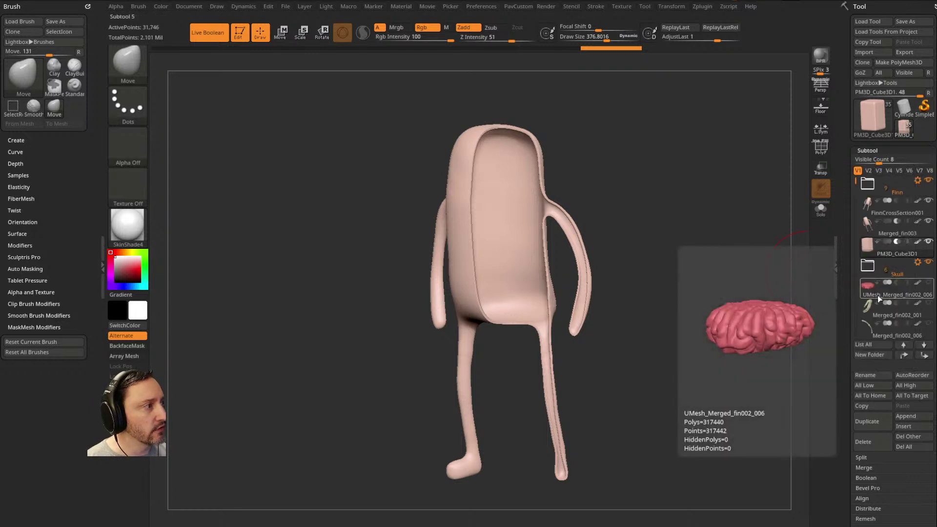
left_click(922, 191)
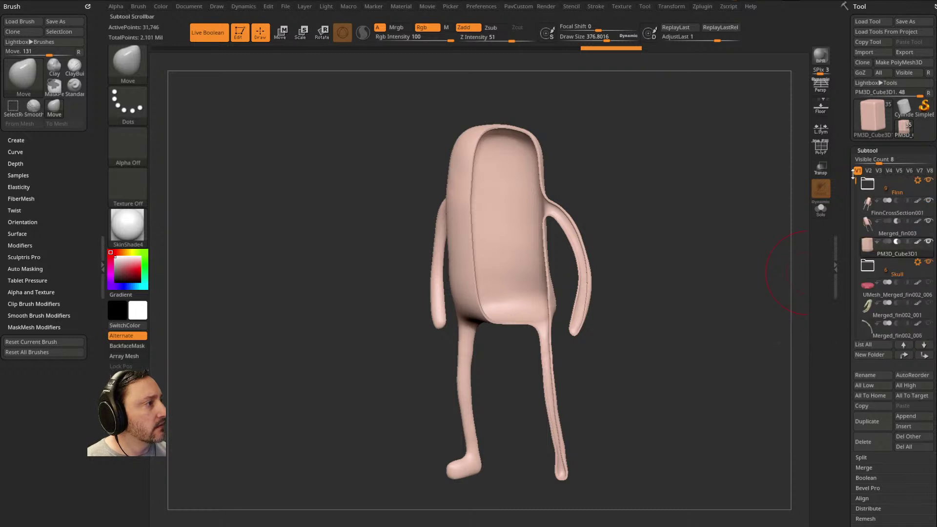
left_click(918, 181)
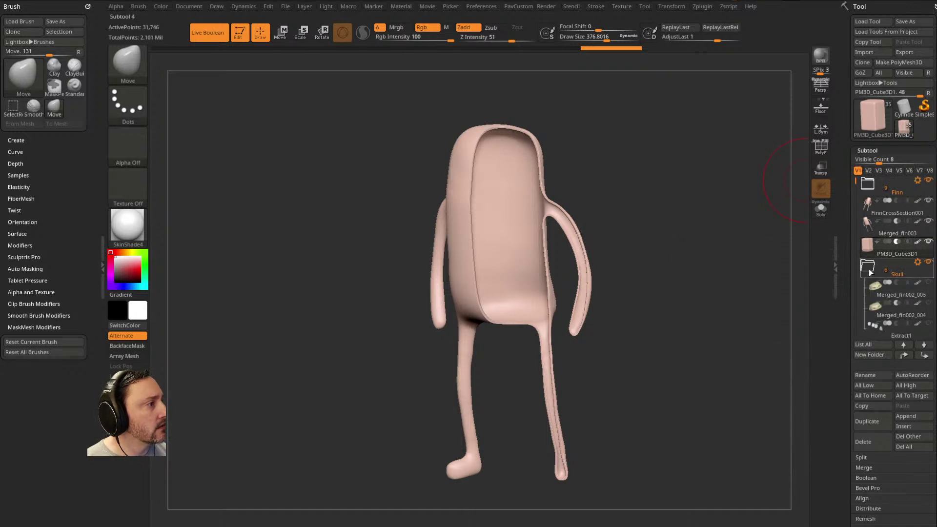
left_click_drag(855, 184, 853, 209)
left_click_drag(851, 198, 852, 226)
left_click(868, 225)
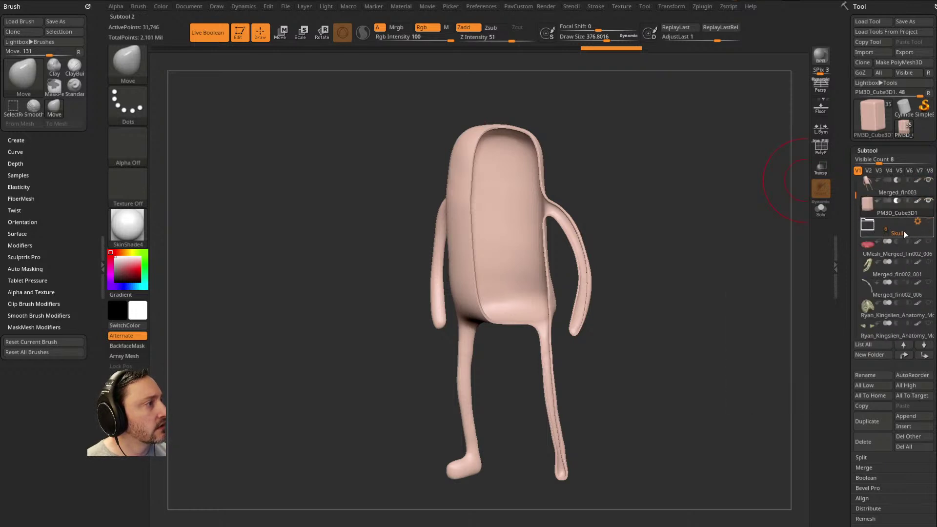
left_click_drag(852, 205, 847, 176)
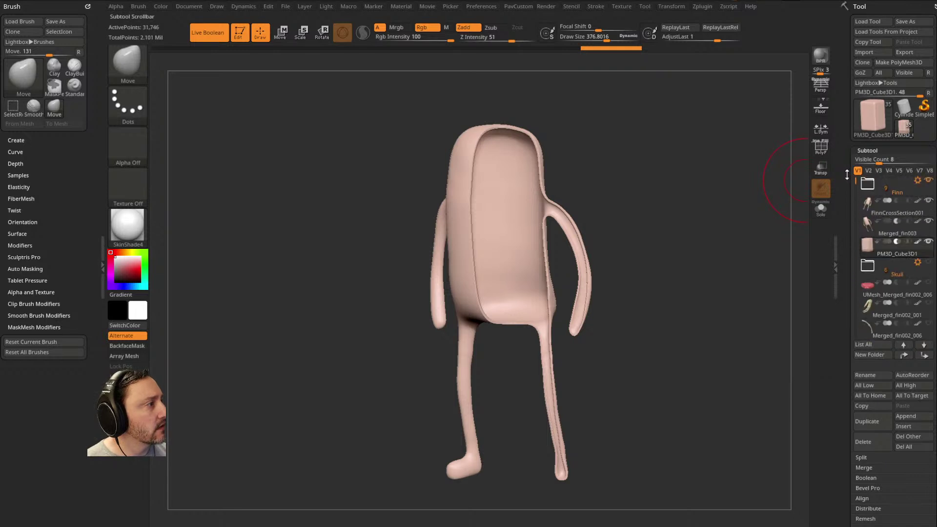
Step: Try to process the Finn folder with the Boolean Folder action
left_click(897, 192)
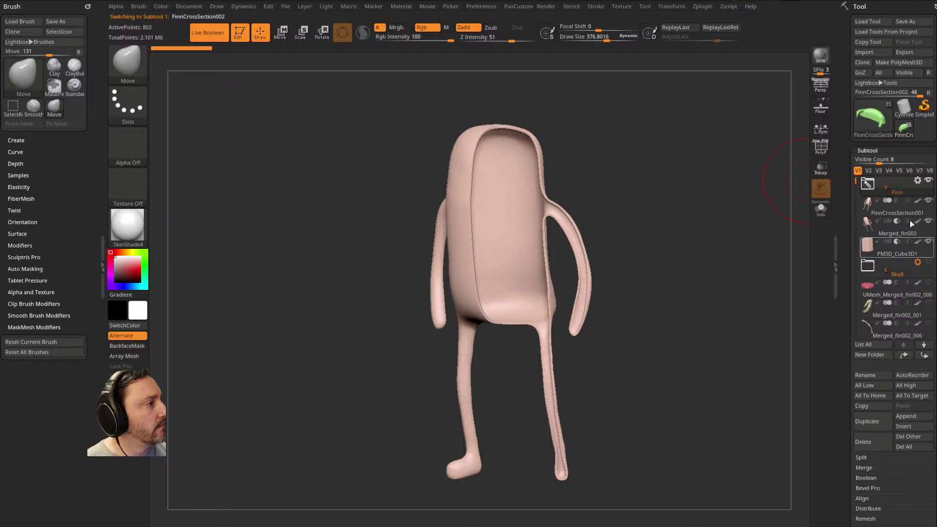
left_click(918, 180)
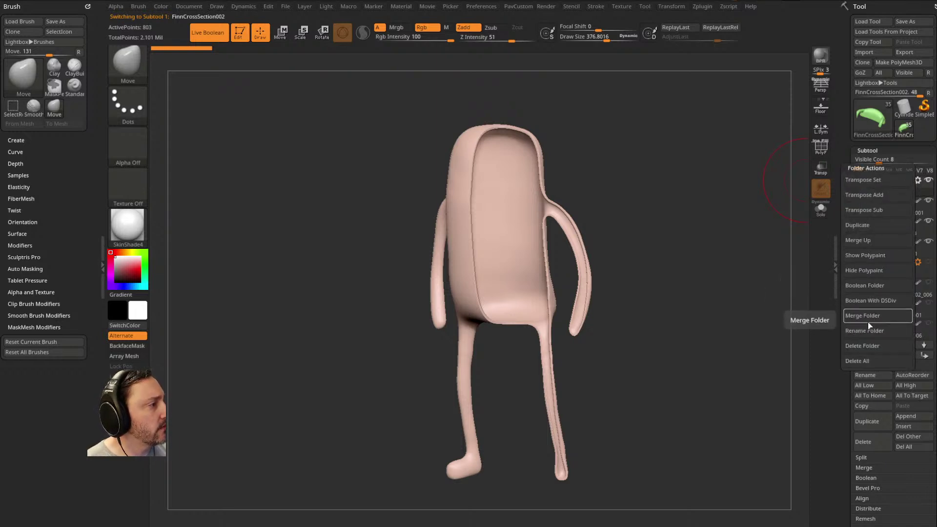
left_click(868, 286)
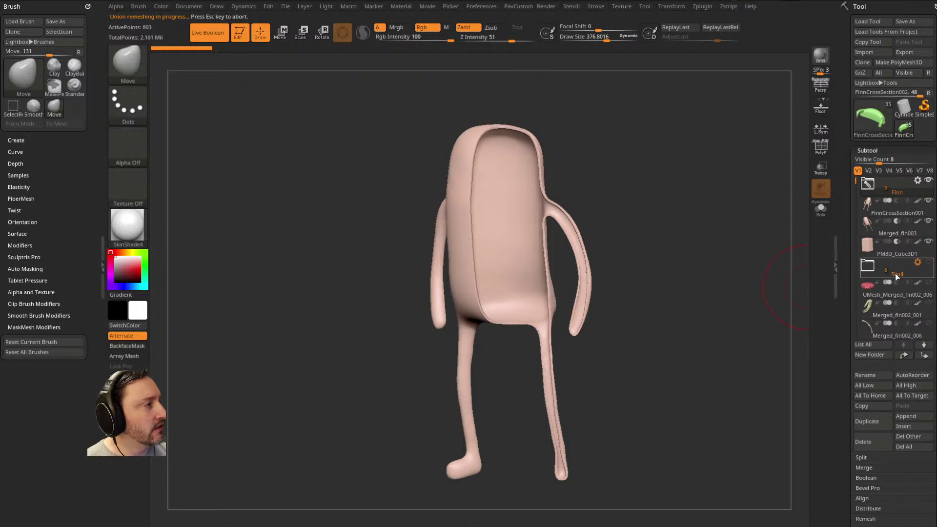
Step: Reduce the Move brush's draw size to about 161 while checking the cut body
mouse_move(714, 255)
left_mouse_down()
mouse_move(705, 268)
mouse_move(710, 247)
left_mouse_up()
key("s")
left_click(701, 261)
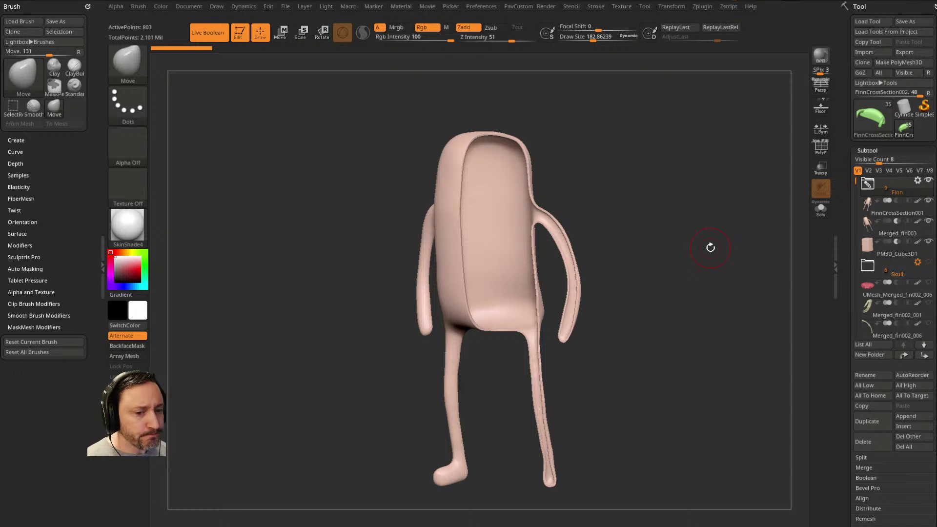
key("bracketleft")
left_click_drag(682, 243, 675, 246)
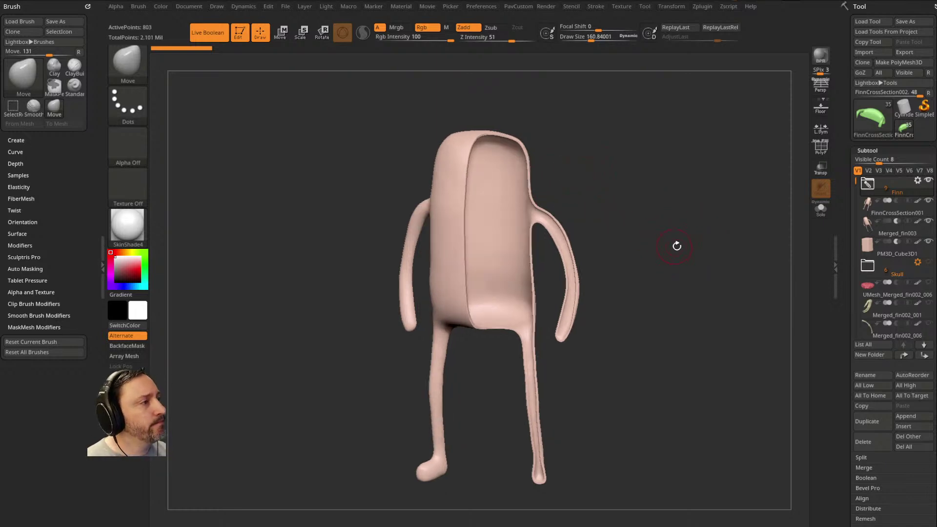
Step: Generate a cut mesh with Make Boolean Mesh and check the resulting tool before returning to the original one
scroll(893, 293, "down", 3)
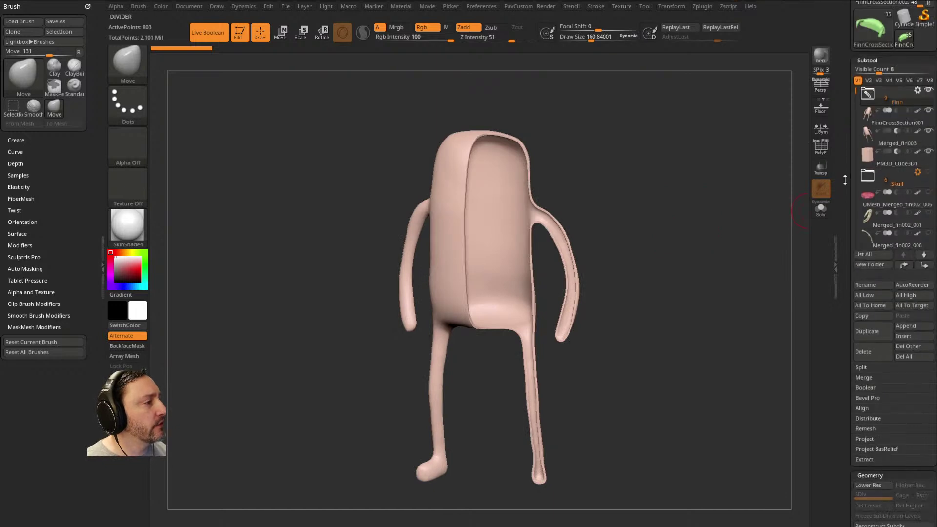
left_click(865, 387, "shift")
left_click(884, 397)
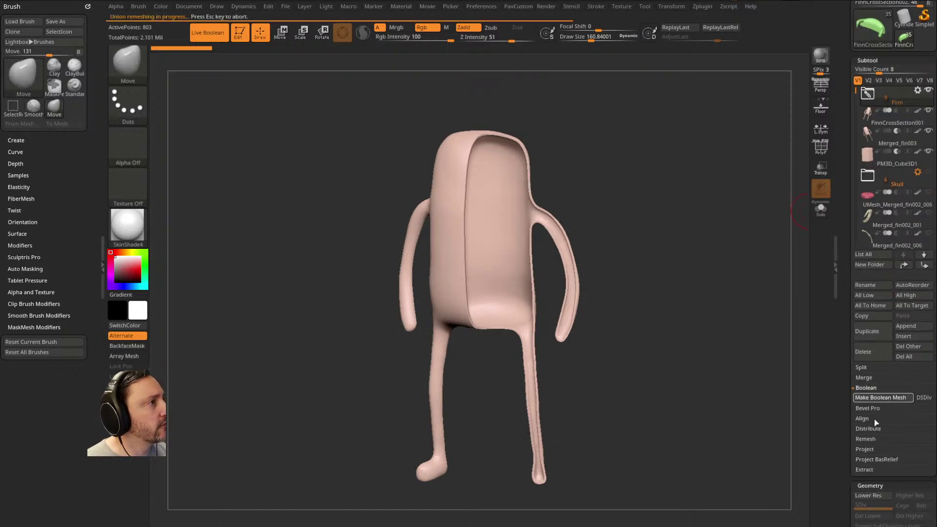
scroll(855, 198, "up", 2)
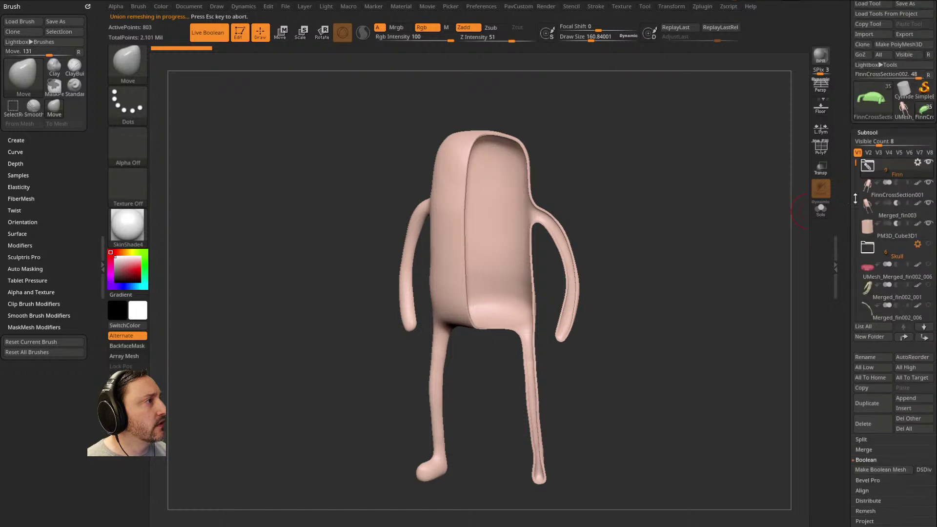
left_click(903, 112)
left_click(820, 210)
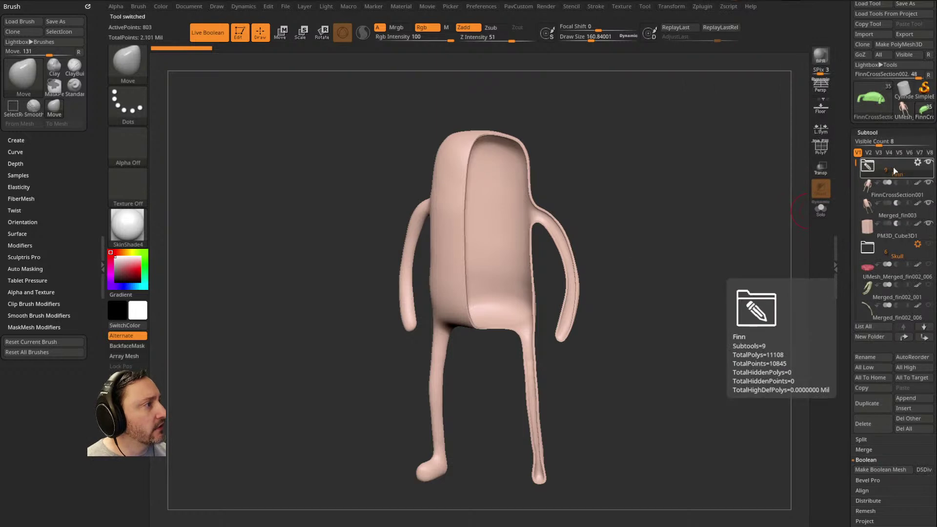
Step: Insert the UMesh_FinnCrossSection002 Boolean mesh directly below the PM3D_Cube3D1 subtool, above the Skull folder
left_click(888, 231)
left_click(905, 408)
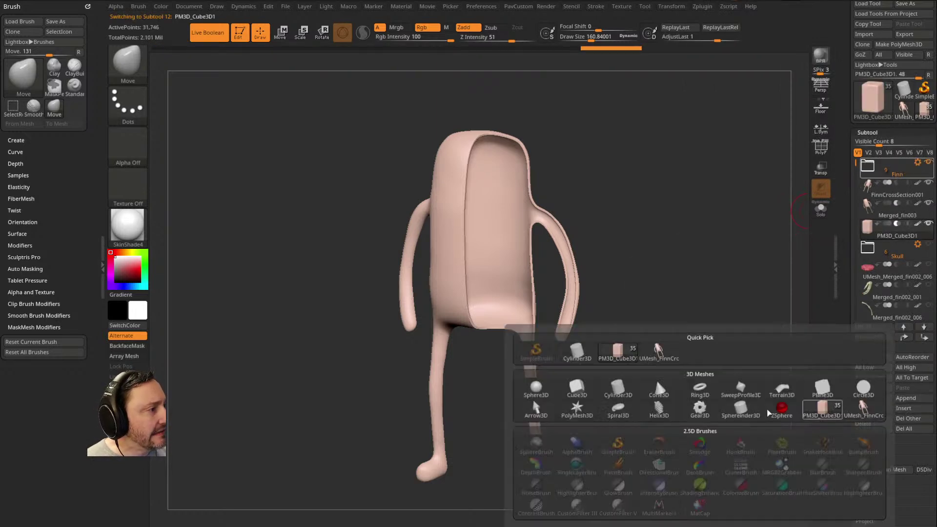
left_click(654, 377)
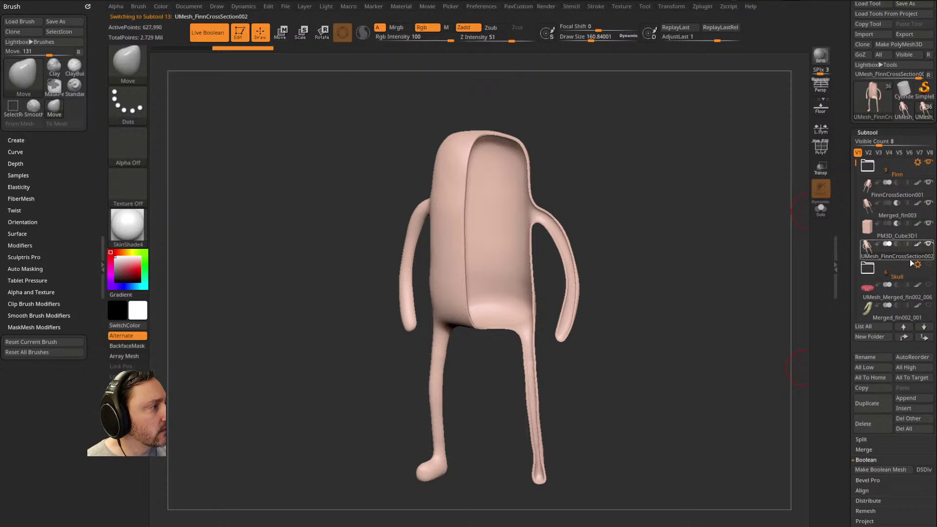
left_click(923, 326)
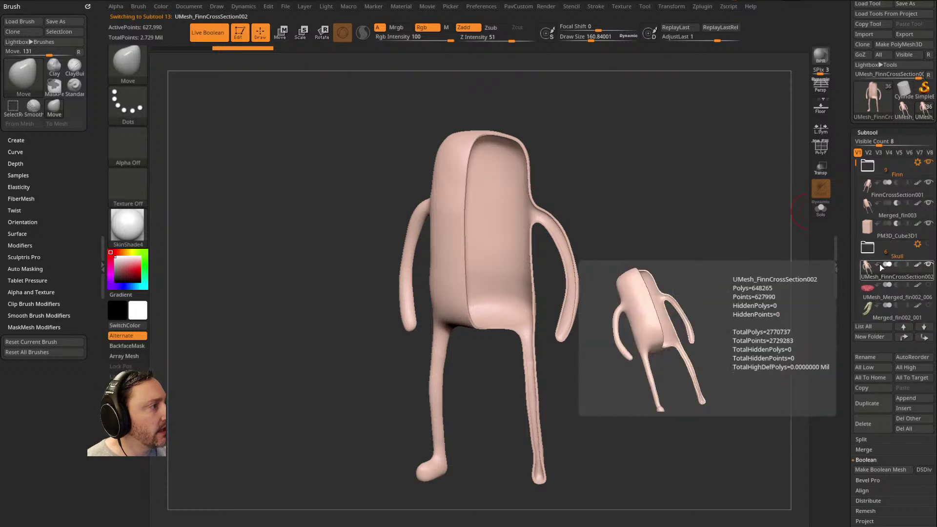
left_click_drag(897, 268, 897, 250)
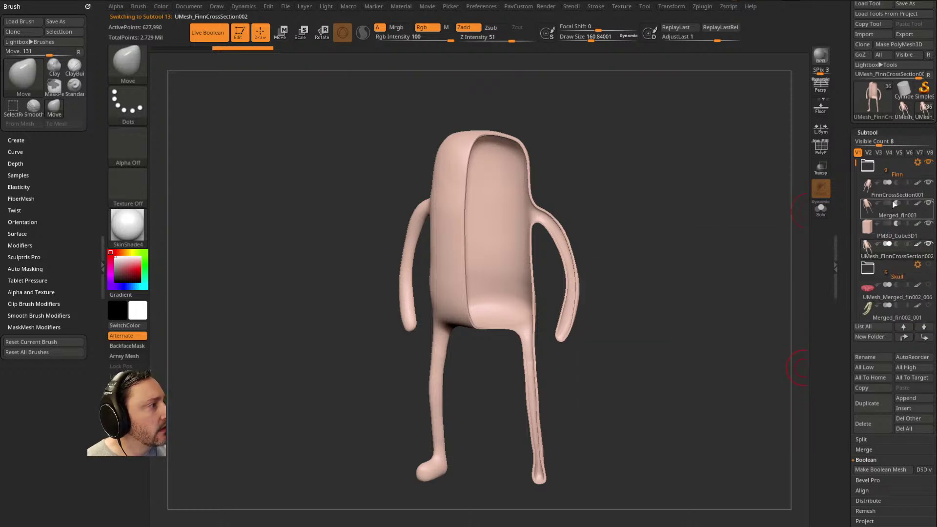
Step: Move FinnCrossSection001, Merged_fin003 and PM3D_Cube3D1 into the Finn folder and expand it
scroll(900, 178, "down", 1)
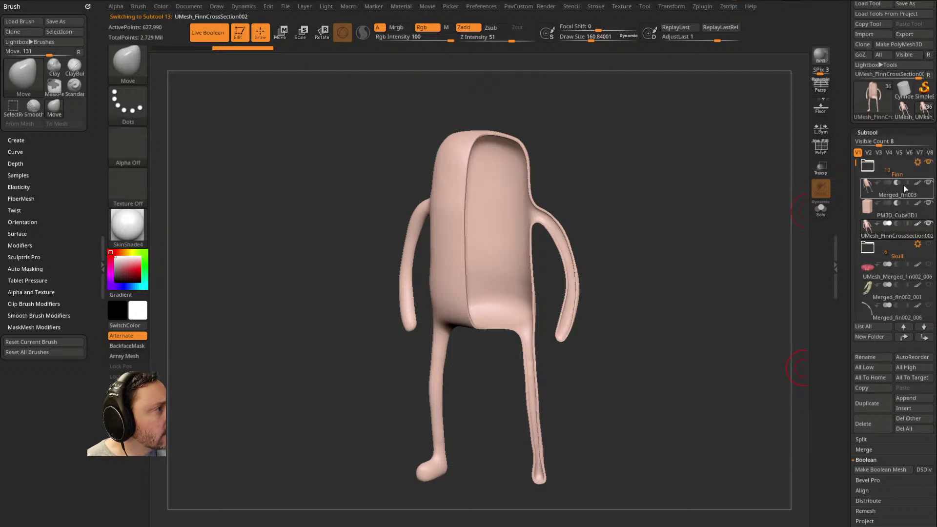
scroll(898, 191, "down", 1)
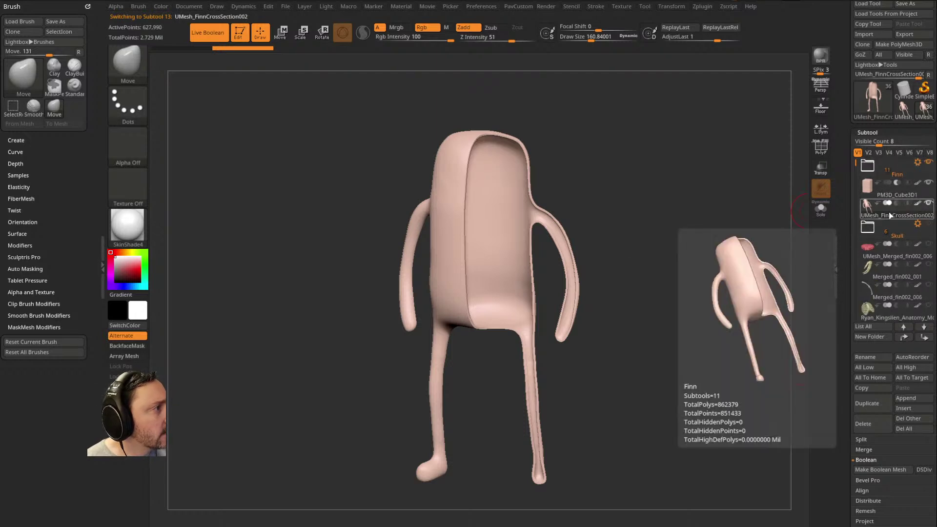
left_click(900, 177)
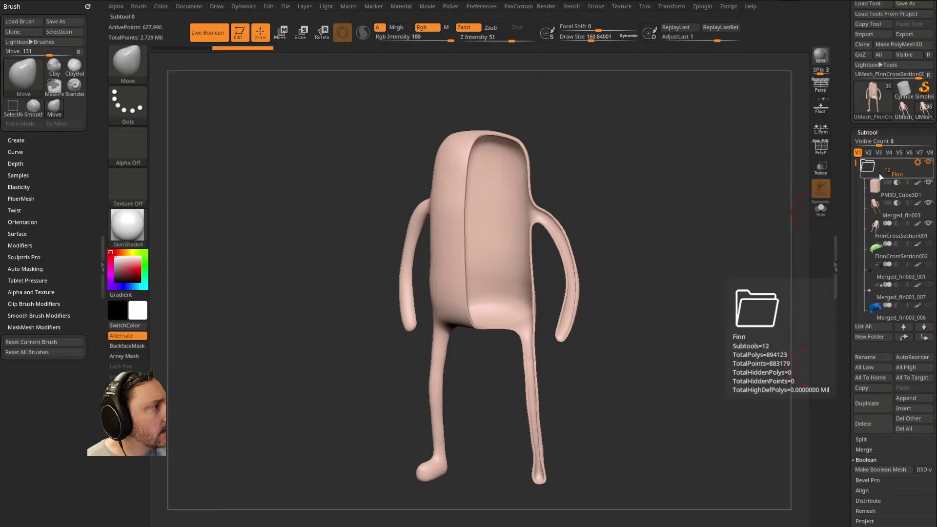
Step: Move Merged_fin003, FinnCrossSection001 and PM3D_Cube3D1 back out above the Finn folder, and hide that folder
left_click(902, 216)
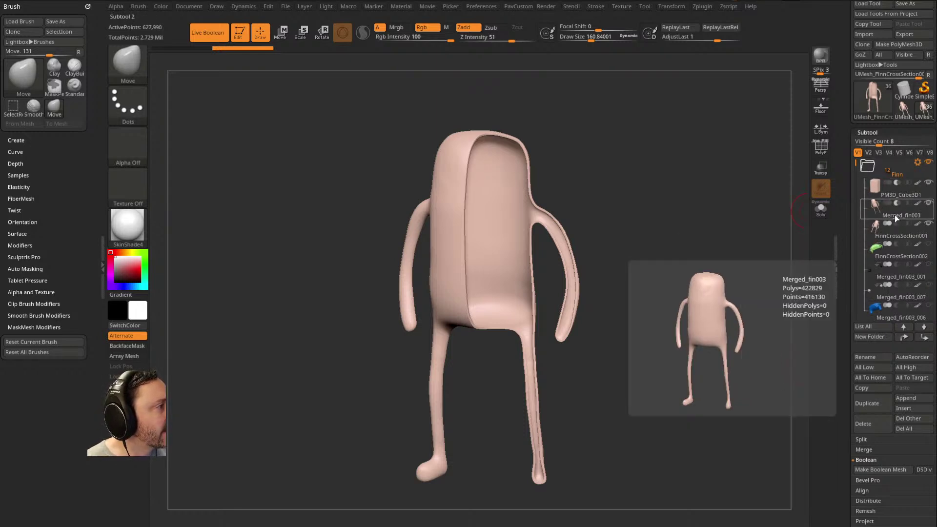
left_click_drag(895, 219, 877, 255)
left_click(929, 245)
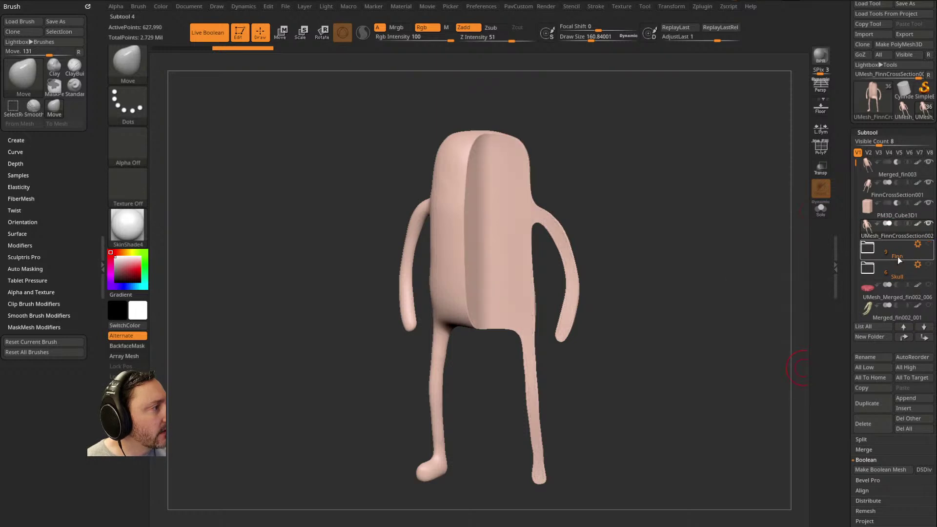
Step: Check the UMesh_FinnCrossSection002 subtool, and make the PM3D_Cube3D1 cutting cube active
left_click(898, 229)
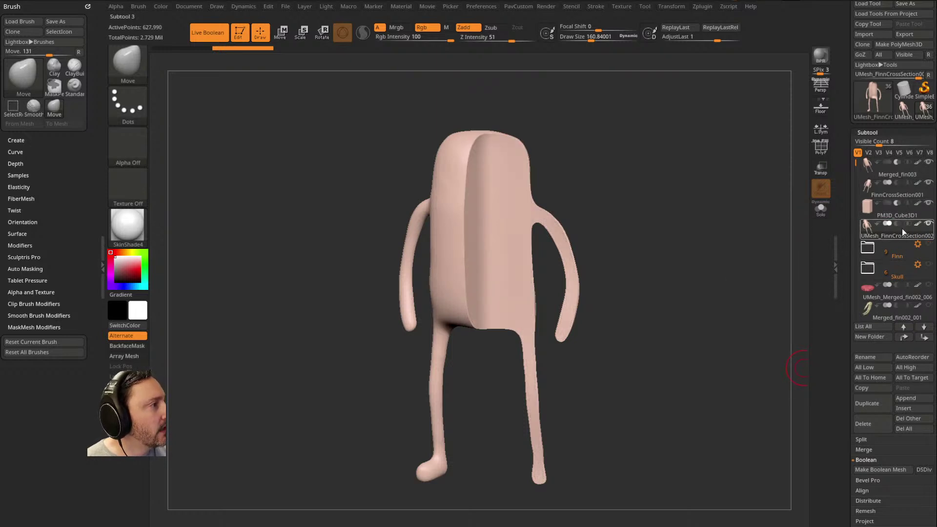
mouse_move(900, 229)
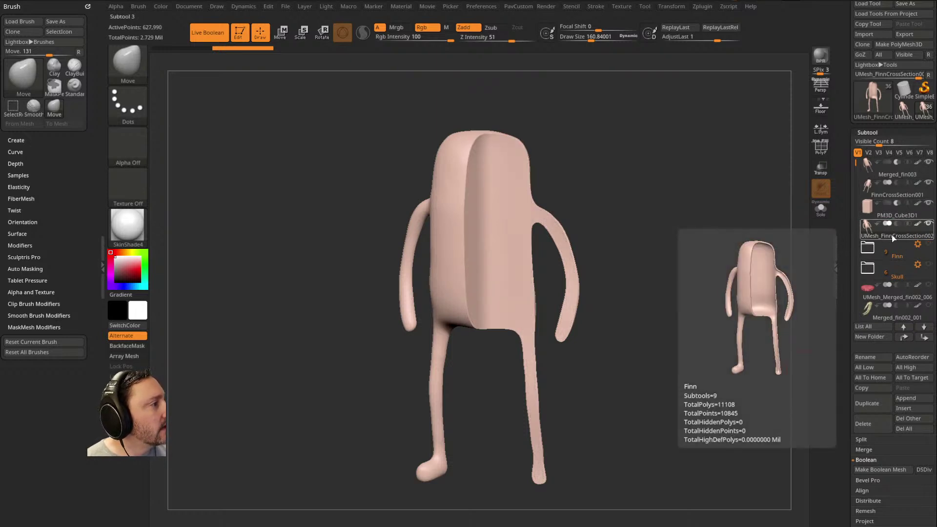
left_click(894, 217)
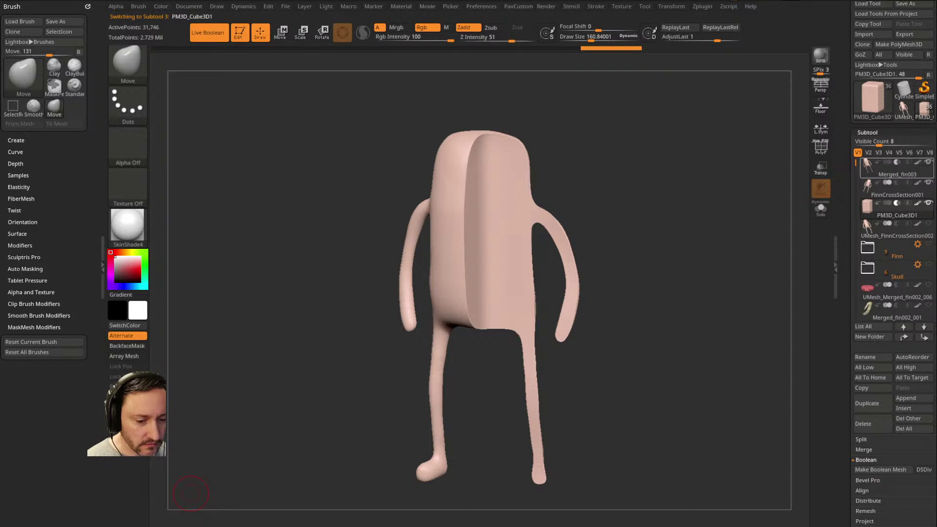
Step: Delete all current subtools and load FinnCrossSection002.ztl from the FinnNFlame folder
left_click(922, 432)
left_click(778, 450)
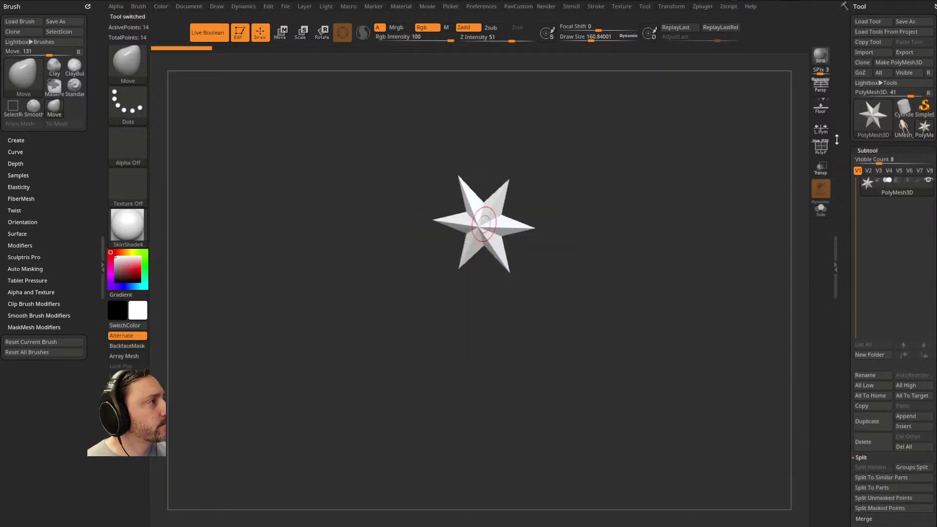
left_click(862, 22)
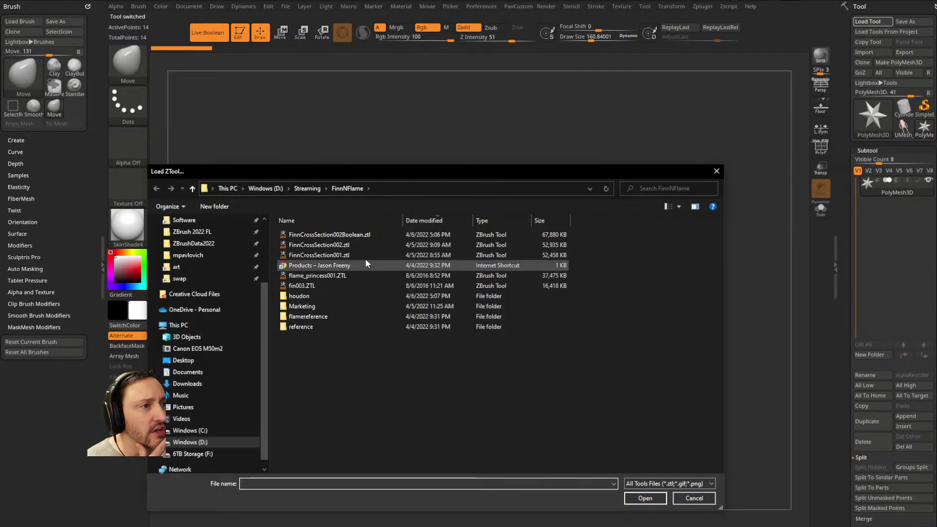
double_click(365, 244)
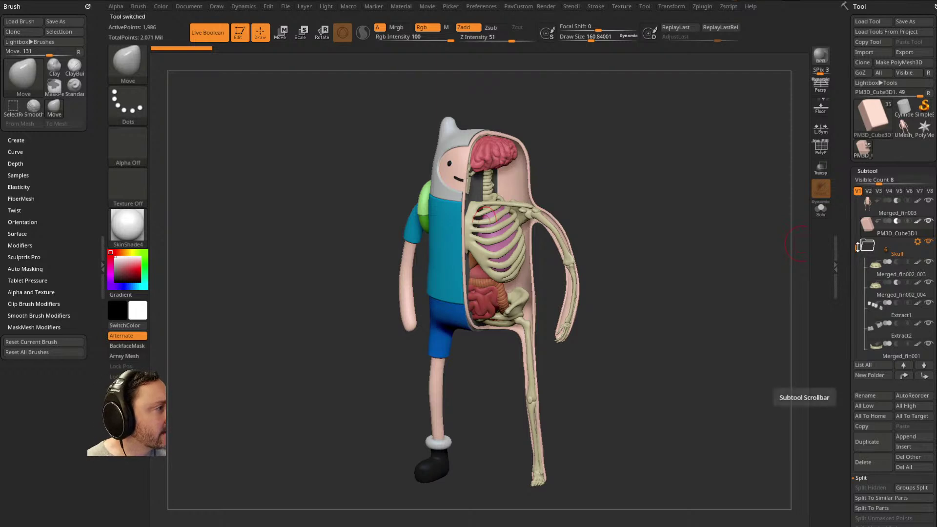
Step: Collapse the Finn and Skull folders in the subtool list
left_click_drag(858, 245, 850, 197)
left_click(866, 203)
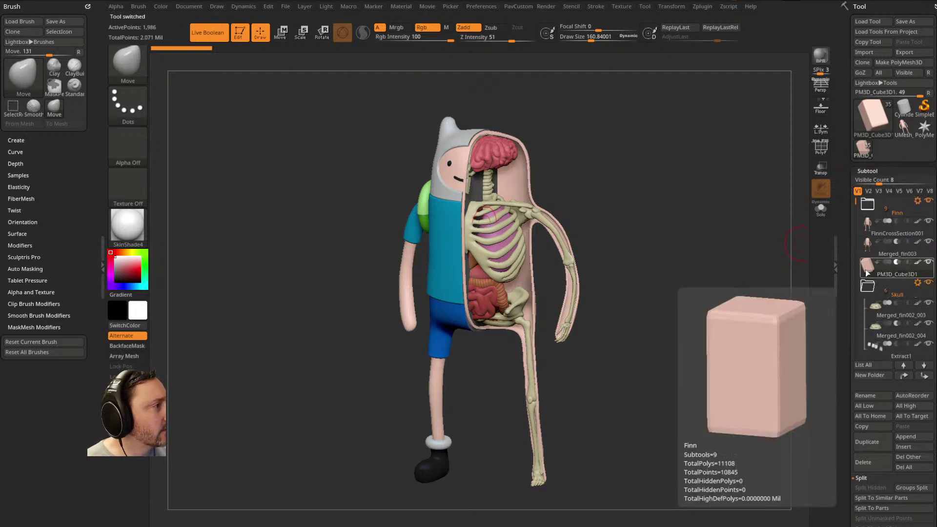
mouse_move(906, 284)
scroll(888, 274, "down", 3)
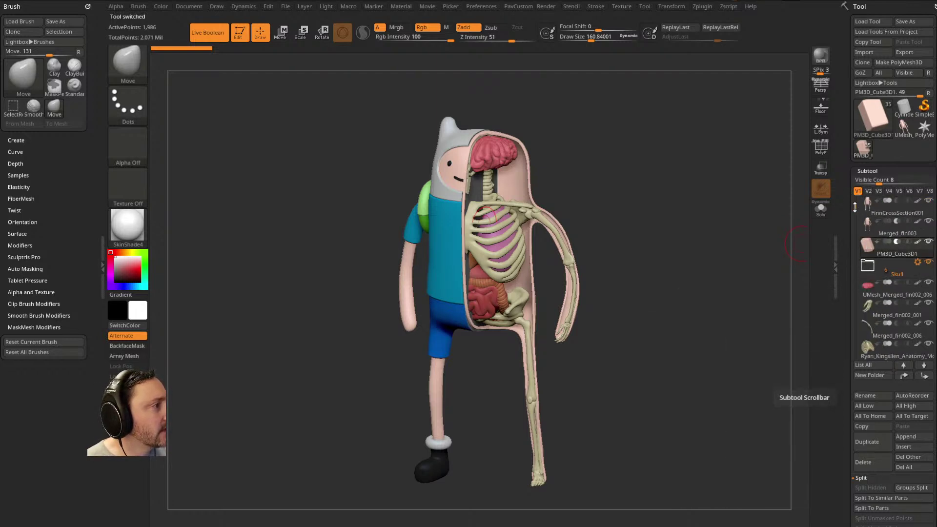
left_click(866, 227)
left_click_drag(855, 219, 846, 199)
left_click(865, 207)
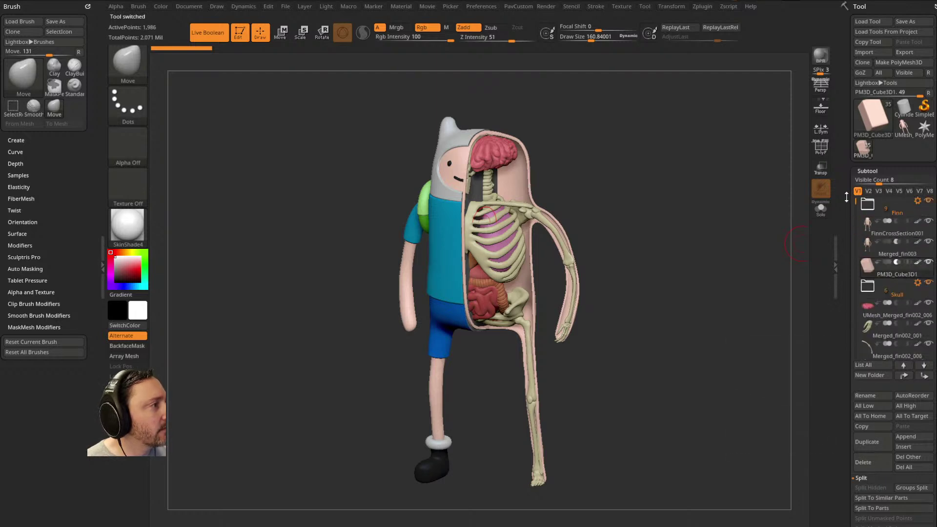
Step: Create a new folder named Body from FinnCrossSection001 that also holds Merged_fin003 and PM3D_Cube3D1
left_click(896, 235)
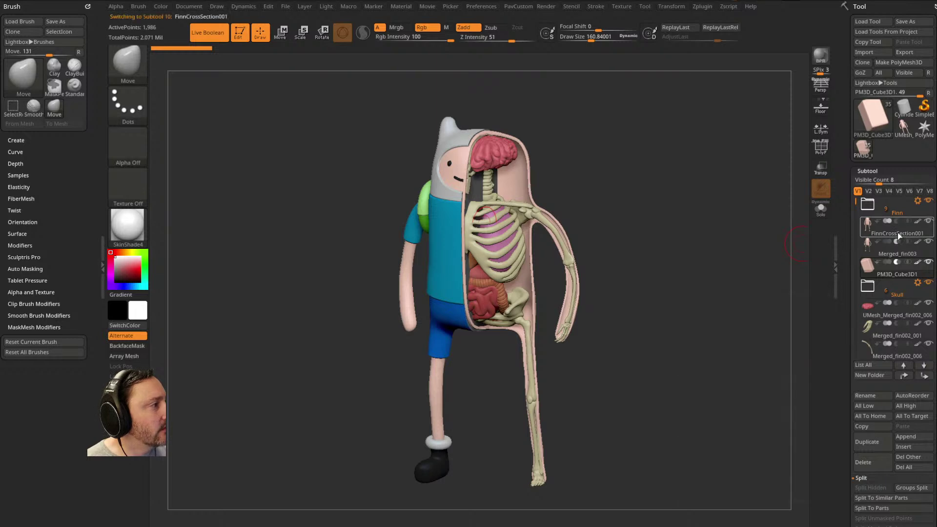
left_click(872, 207)
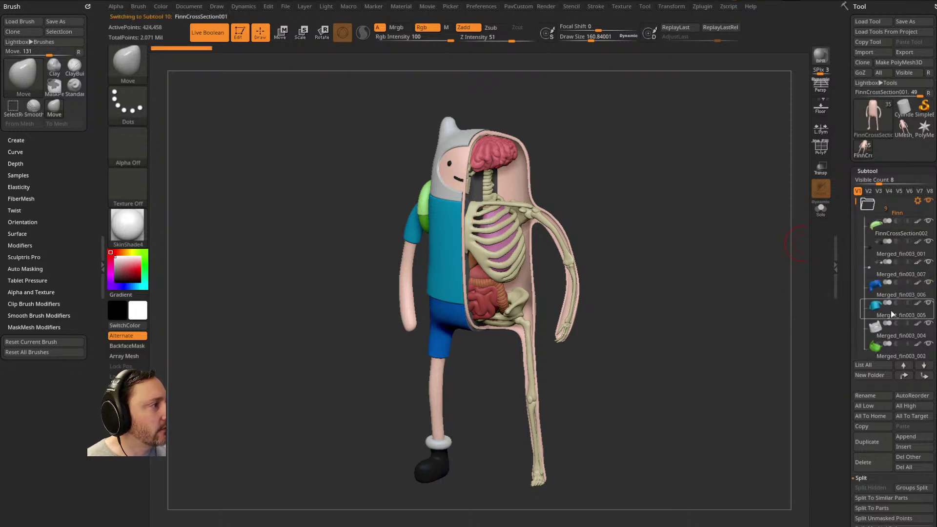
left_click(867, 207)
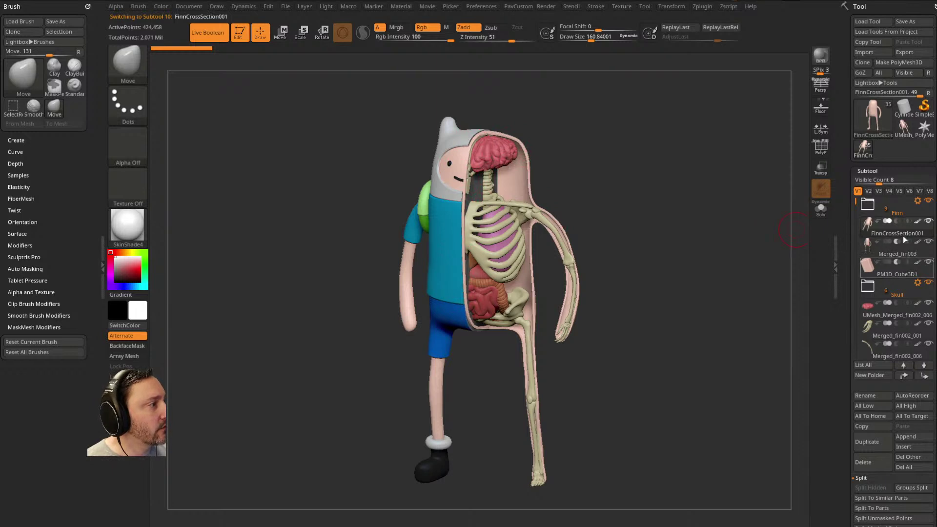
mouse_move(888, 234)
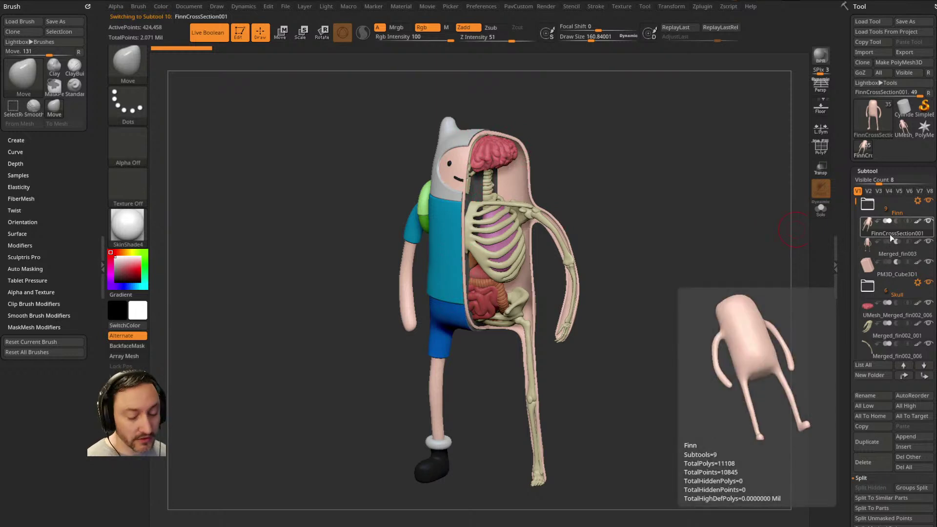
key("ctrl+f")
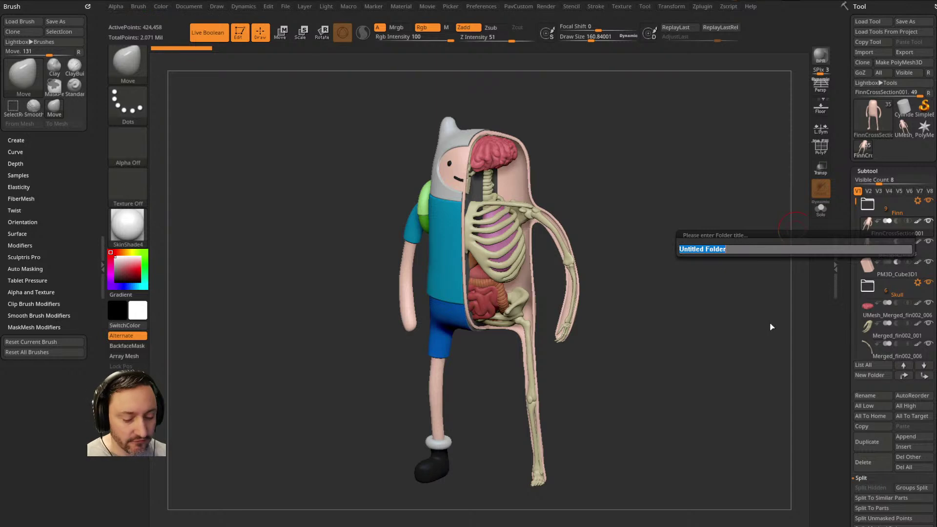
key("shift")
type("Body")
key("Return")
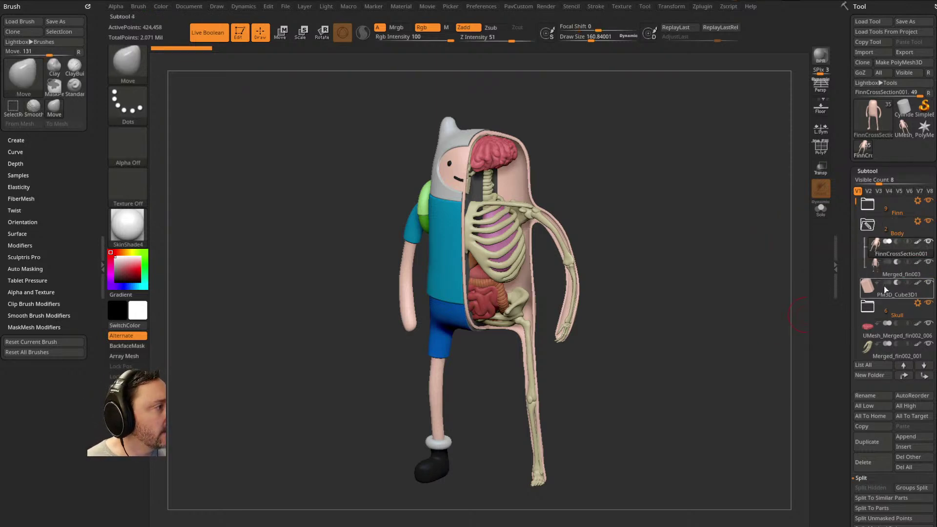
Step: Show only the Body folder's FinnCrossSection001, Merged_fin003 and PM3D_Cube3D1, hiding the Finn and Skull folders and all anatomy subtools
left_click_drag(733, 287, 721, 290)
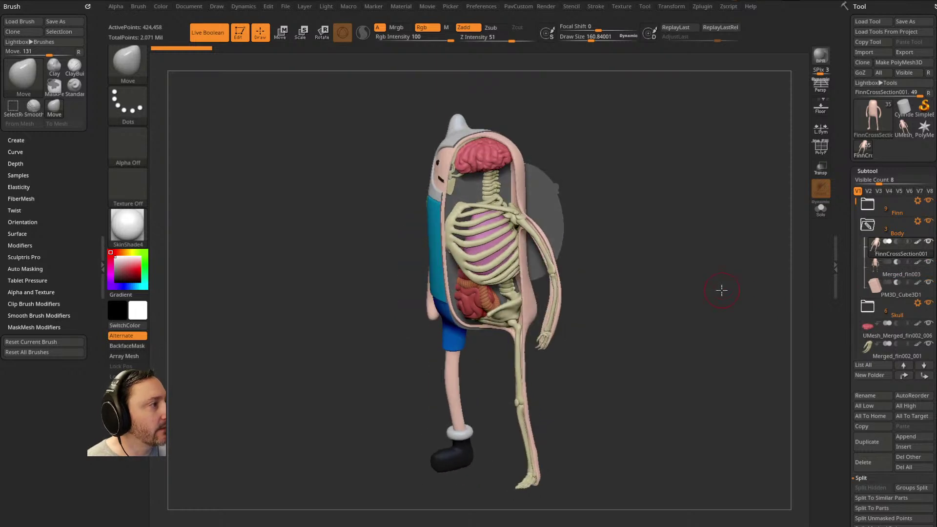
left_click_drag(710, 237, 751, 233)
left_click(926, 222)
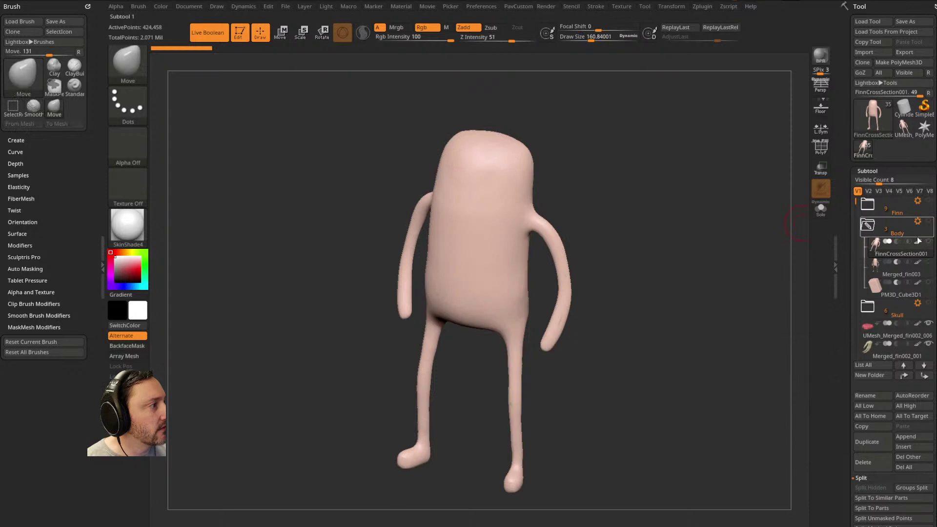
left_click(927, 222)
left_click_drag(731, 218, 802, 226)
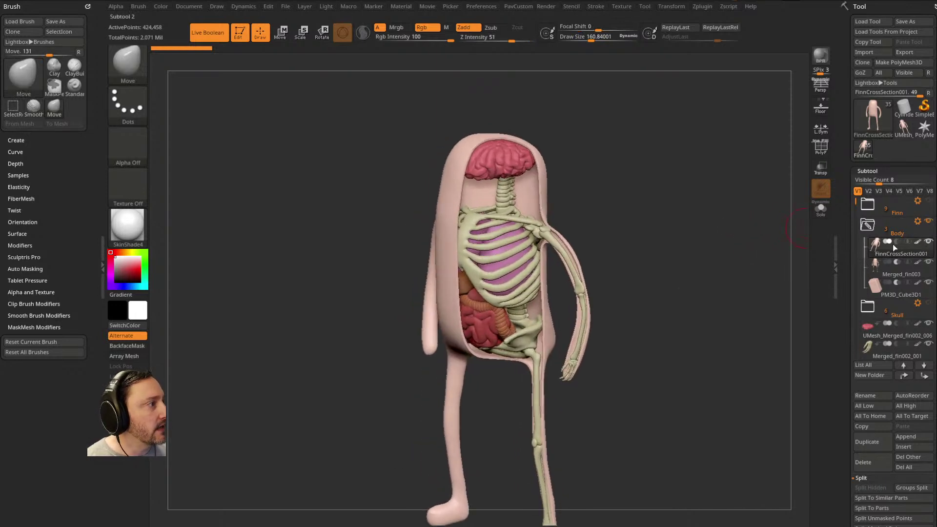
left_click(928, 323, "shift")
left_click(929, 263)
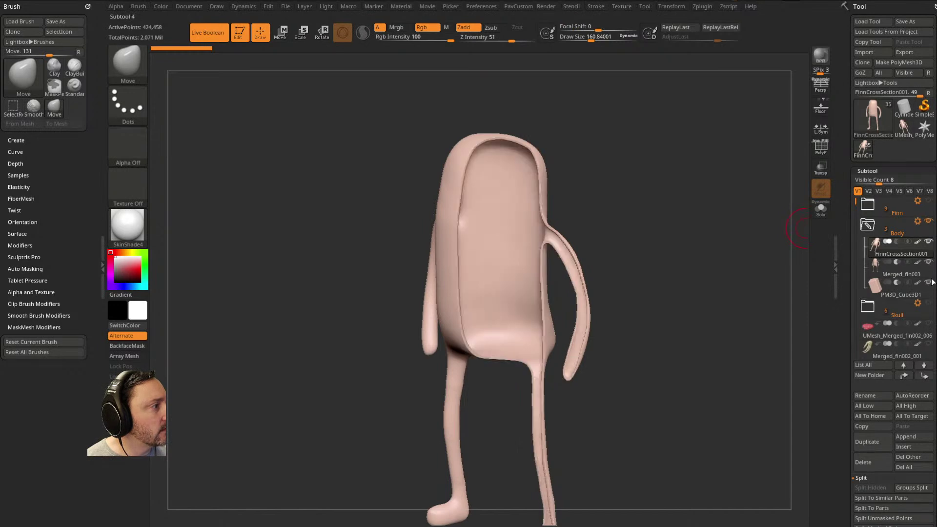
left_click_drag(694, 249, 663, 269)
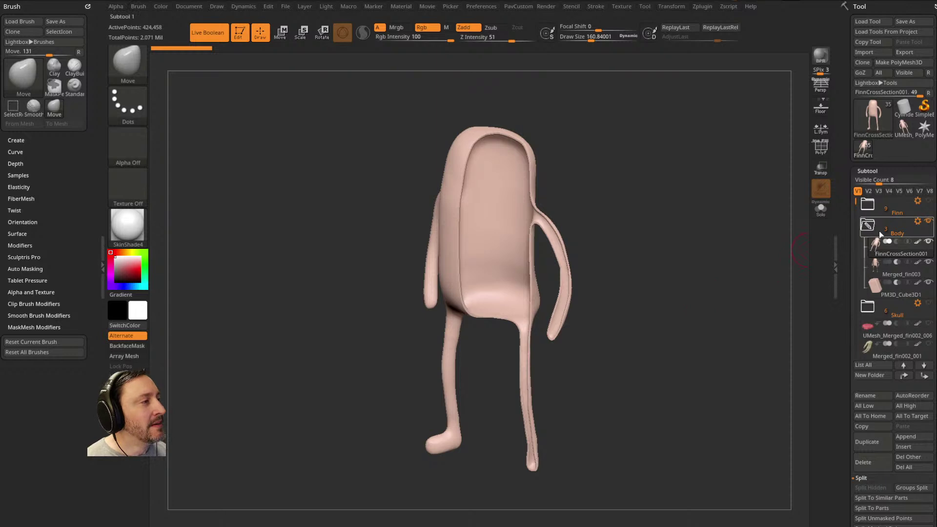
Step: Run Boolean Folder on the Body folder, make the generated UMesh_FinnCrossSection001 the active subtool, and collapse the Body folder
left_click(917, 221)
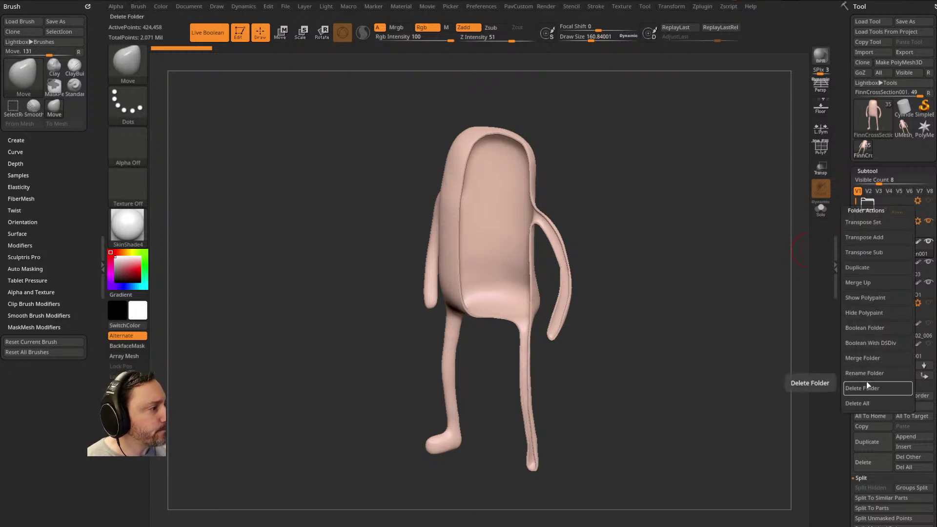
left_click(866, 330)
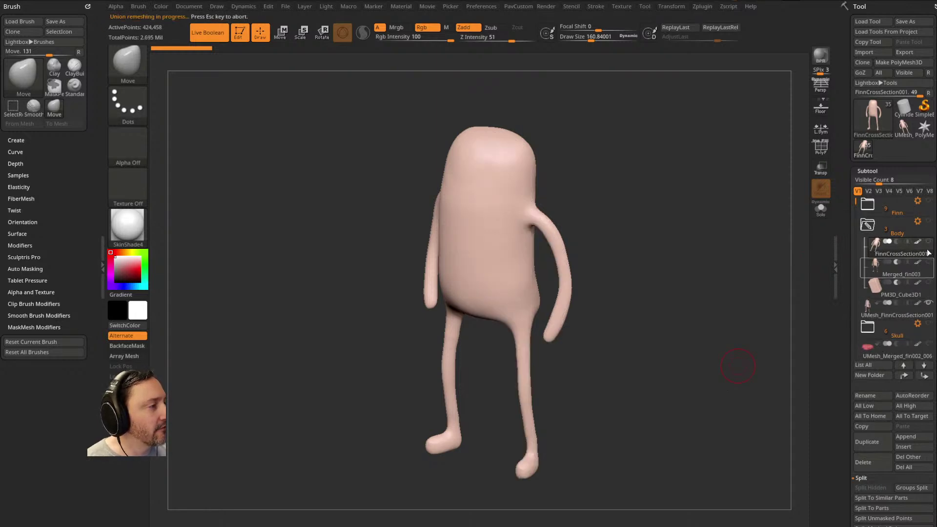
left_click(890, 318)
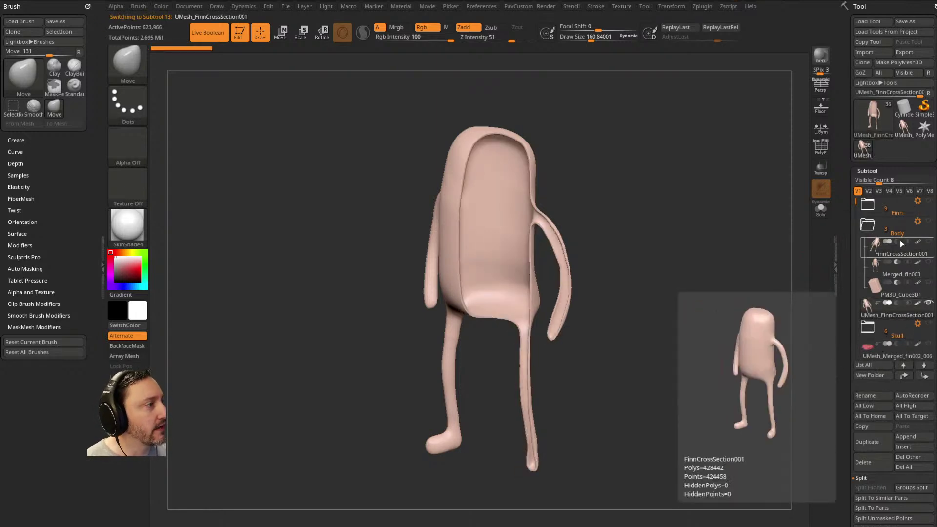
left_click(872, 228)
left_click(926, 243)
Step: Turn on PolyFrame and examine the polygroups and topology of the cut body mesh from front and back
left_click_drag(664, 269, 689, 257)
key("shift+f")
left_click_drag(698, 195, 723, 223, "alt")
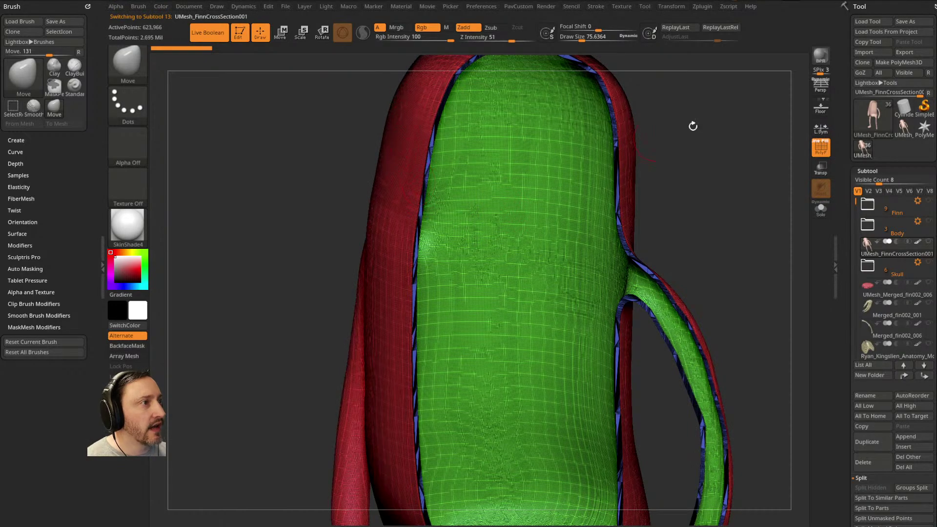
left_click_drag(657, 138, 667, 201, "alt")
mouse_move(715, 219)
left_mouse_down()
mouse_move(688, 176)
mouse_move(443, 294)
left_mouse_up()
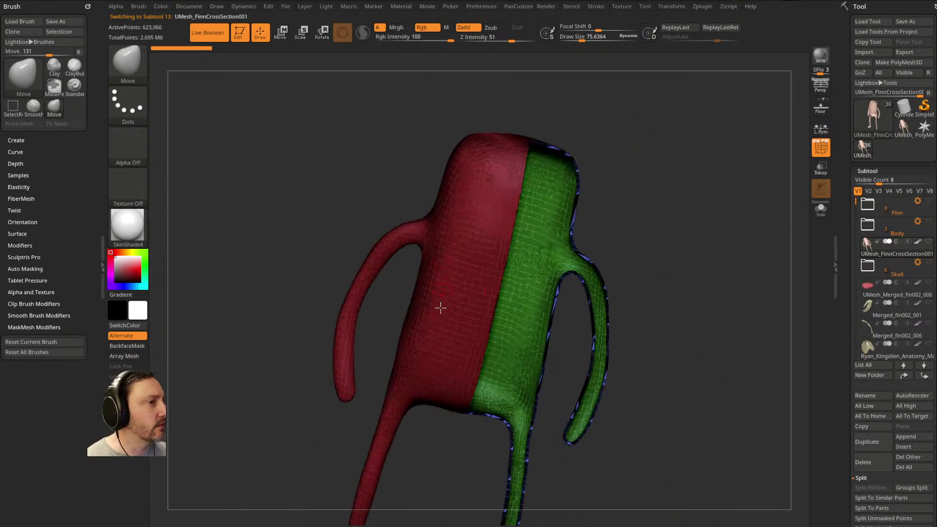
left_click_drag(682, 220, 501, 217)
mouse_move(637, 237)
left_mouse_down()
mouse_move(738, 255)
mouse_move(650, 190)
mouse_move(674, 231)
mouse_move(692, 203)
left_mouse_up()
key("s")
left_click_drag(709, 281, 702, 281)
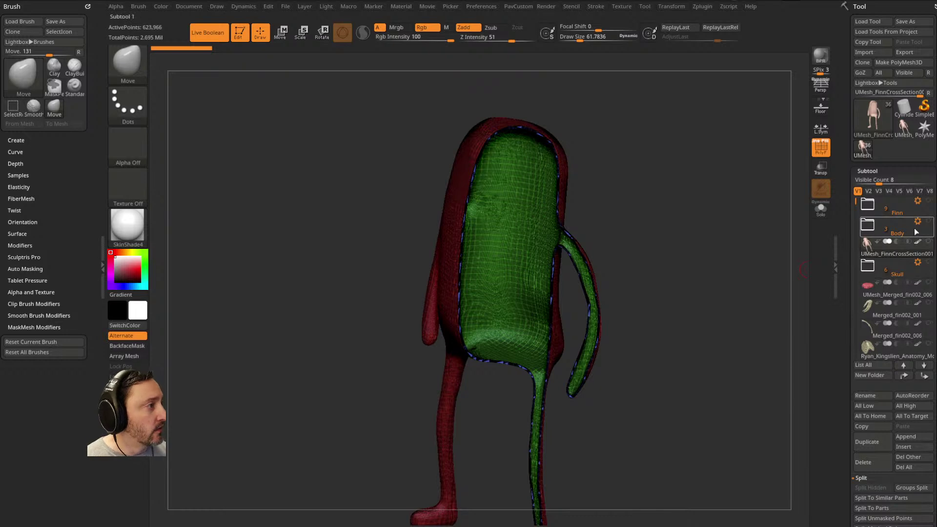
Step: Expand the Finn folder and make it visible together with the skull and anatomy subtools
mouse_move(906, 255)
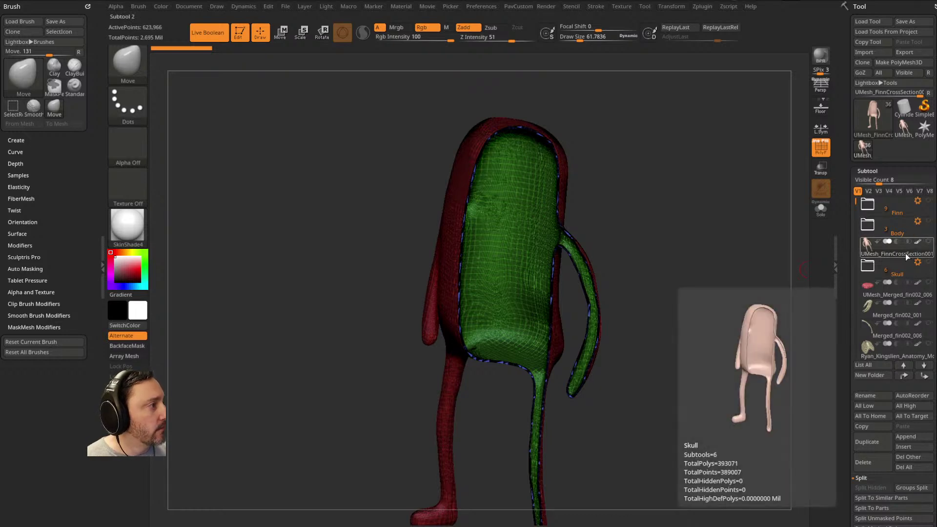
mouse_move(891, 217)
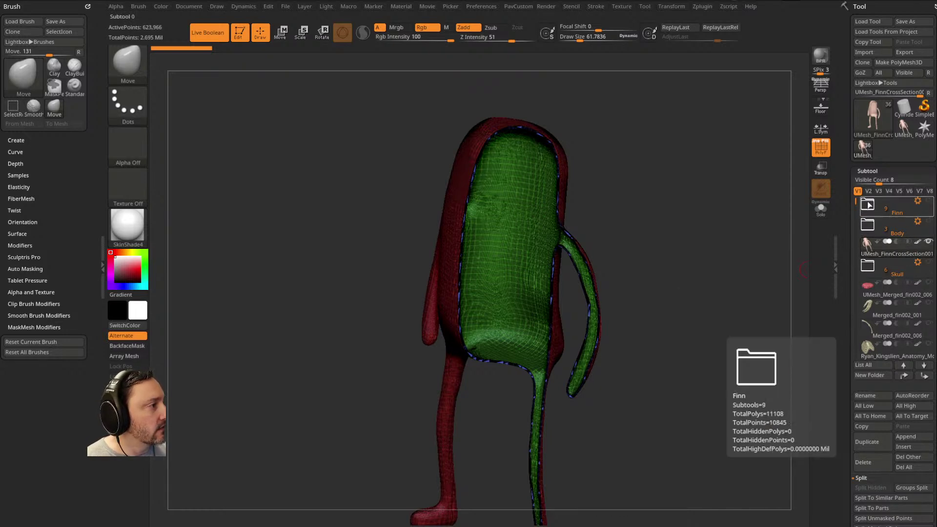
left_click(868, 204)
left_click(928, 201)
key("shift+f")
left_click(927, 202, "shift")
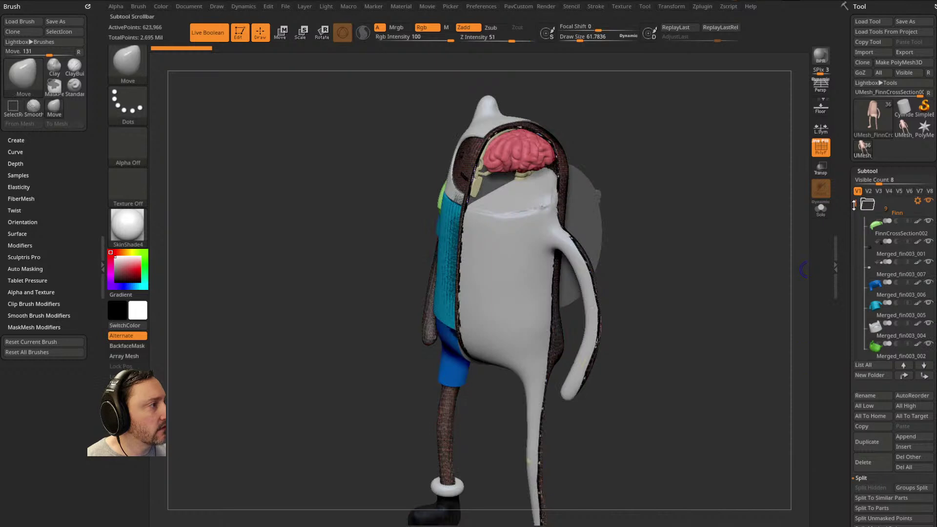
Step: Hide the Skull folder, the anatomy subtools and Finn's clothing parts, isolating UMesh_FinnCrossSection001 with its PolyFrame shown
scroll(917, 244, "down", 4)
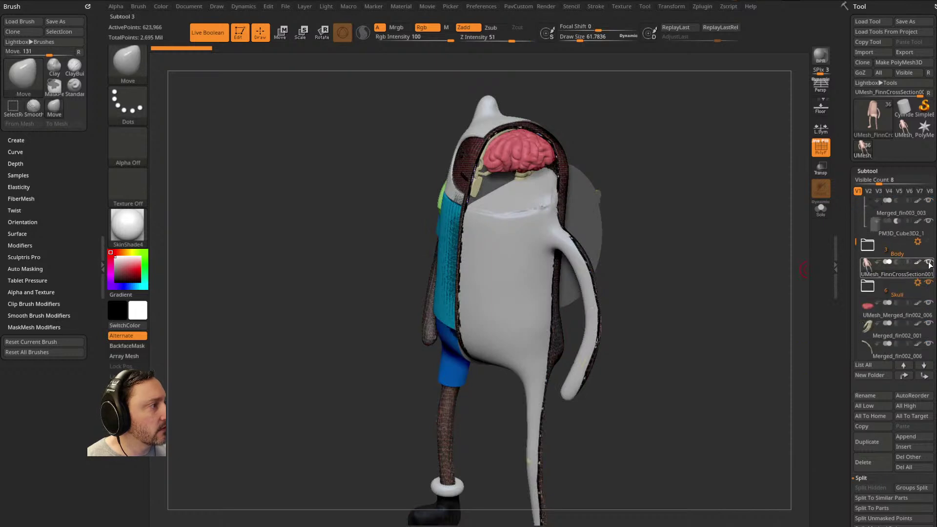
left_click(867, 288)
left_click(870, 289)
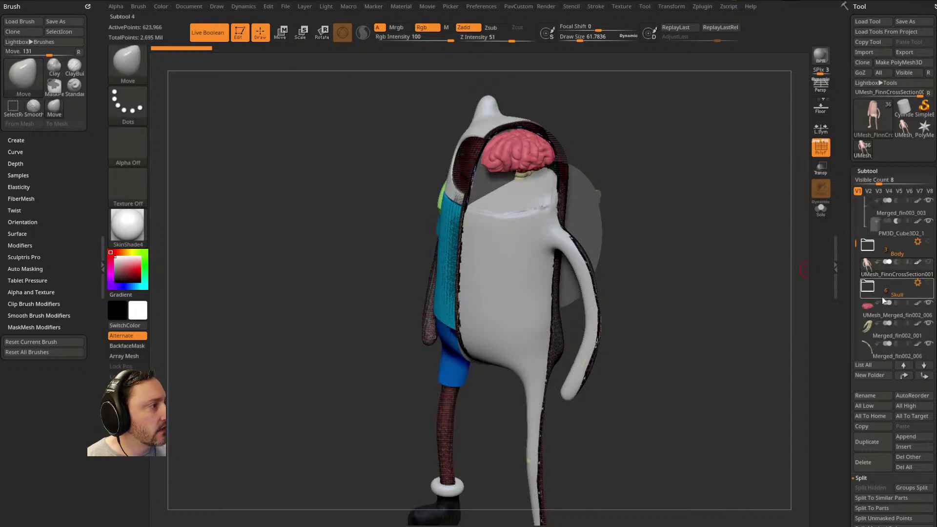
left_click(928, 303, "shift")
left_click_drag(855, 245, 849, 197)
left_click(928, 262, "shift")
left_click_drag(855, 205, 856, 279)
left_click(928, 241, "shift")
key("shift+f")
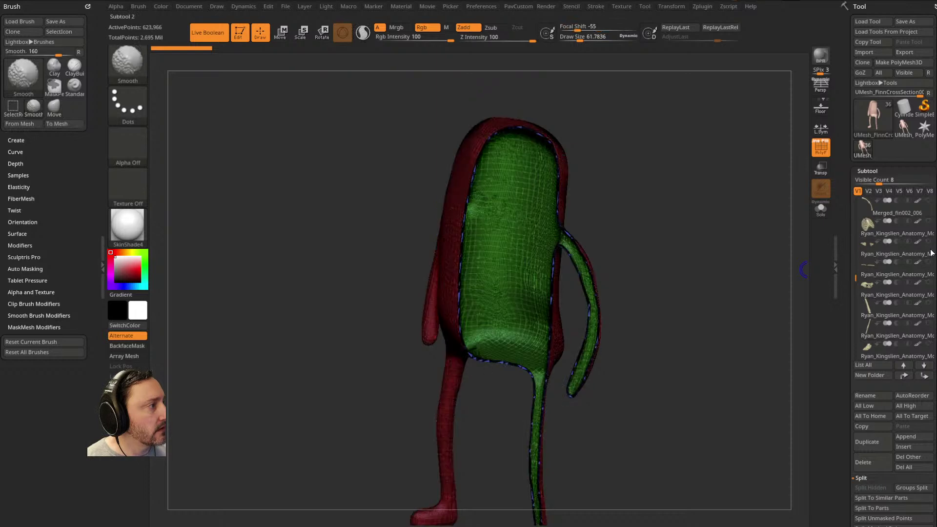
Step: Turn the visibility of every subtool in the Finn folder back on, from FinnCrossSection002 through Merged_fin003_003 and PM3D_Cube3D2_1
scroll(890, 221, "up", 5)
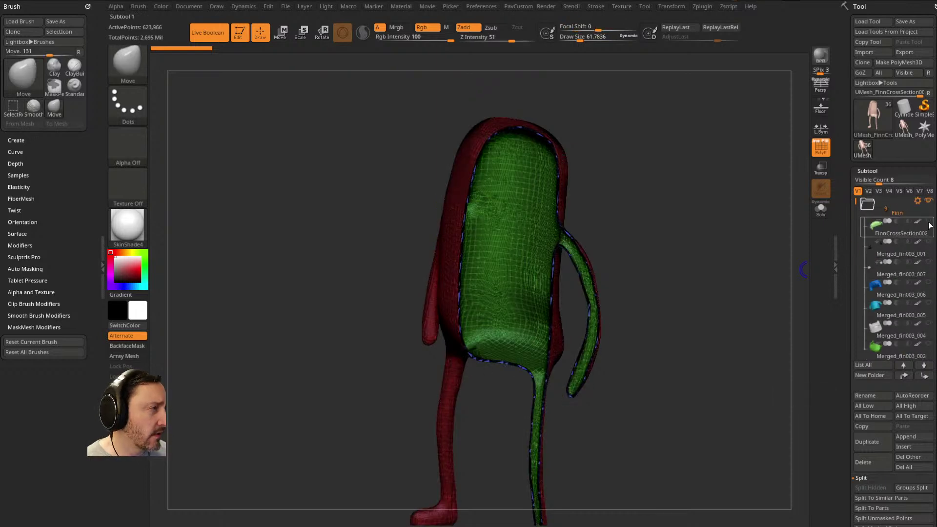
left_click_drag(929, 202, 931, 282)
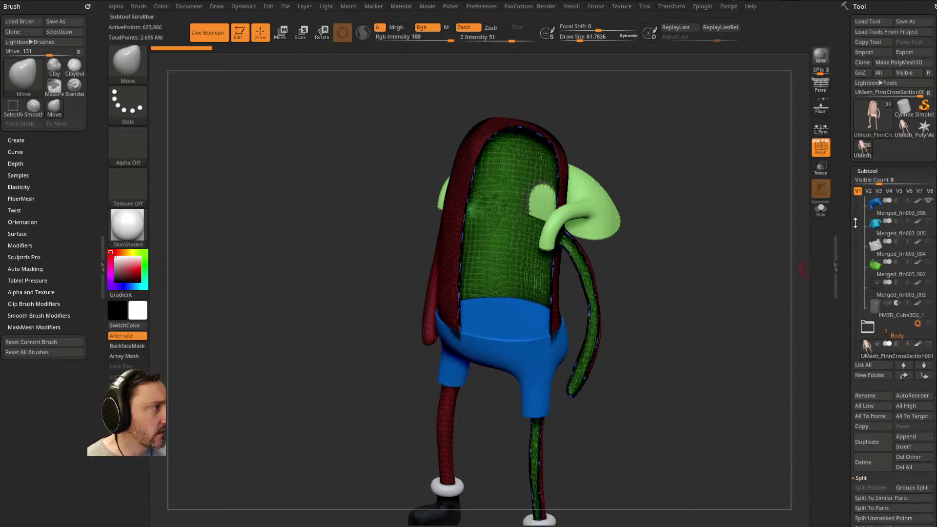
left_click(918, 201)
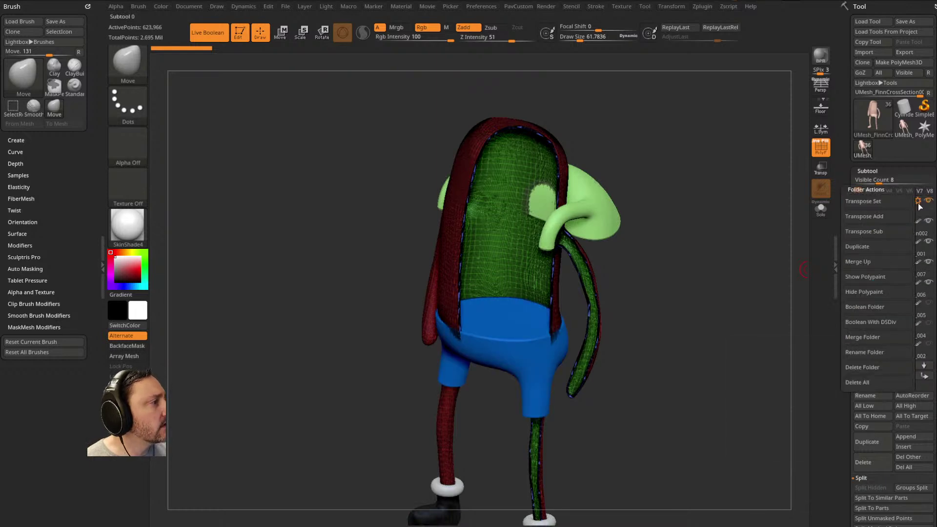
left_click(928, 302)
left_click(929, 323)
left_click(929, 344)
scroll(879, 244, "down", 2)
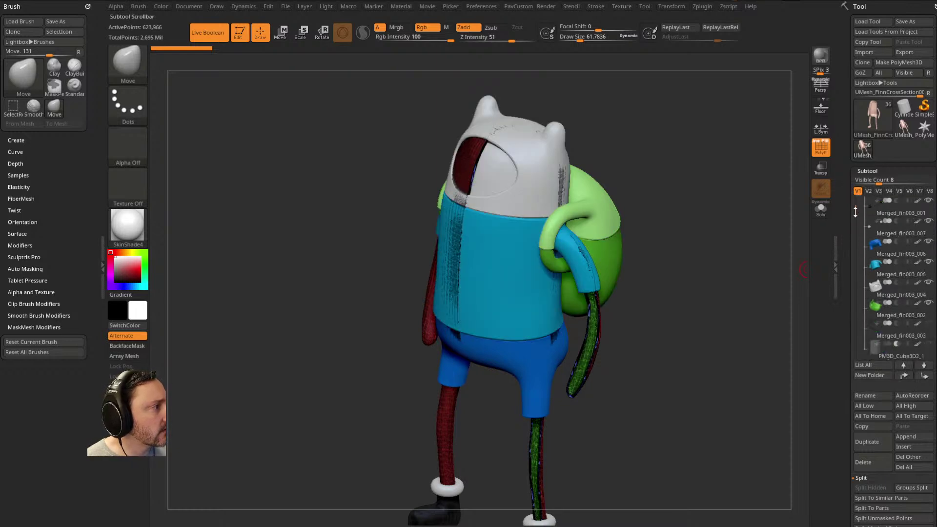
left_click(929, 325)
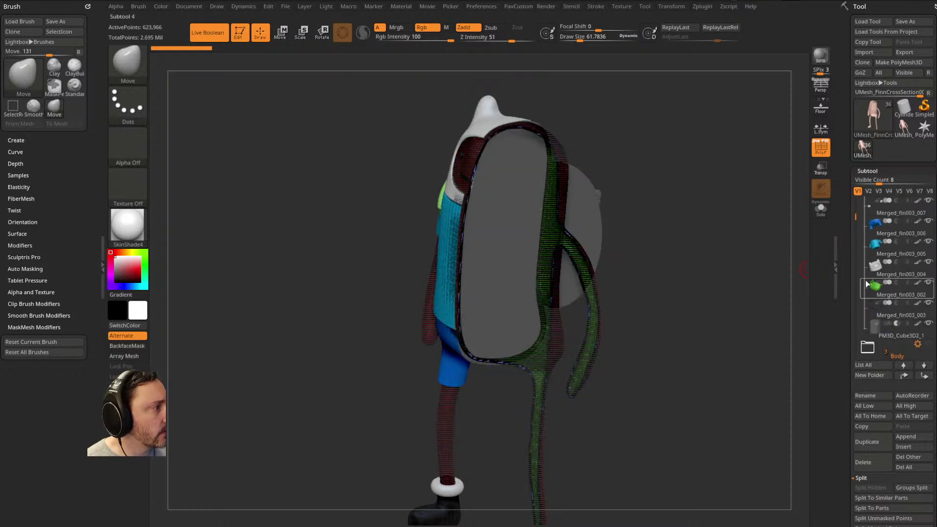
Step: Turn off the PolyFrame display on the cut Finn model
left_click_drag(717, 235, 788, 237)
left_click(812, 151)
scroll(856, 240, "down", 2)
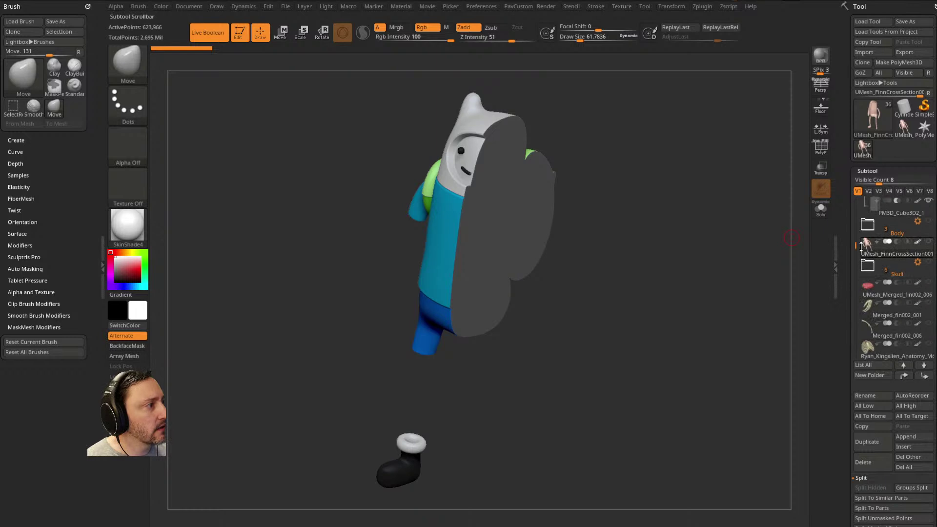
Step: Make PM3D_Cube3D2_1 in the Finn folder the active subtool and hide UMesh_FinnCrossSection001
mouse_move(879, 254)
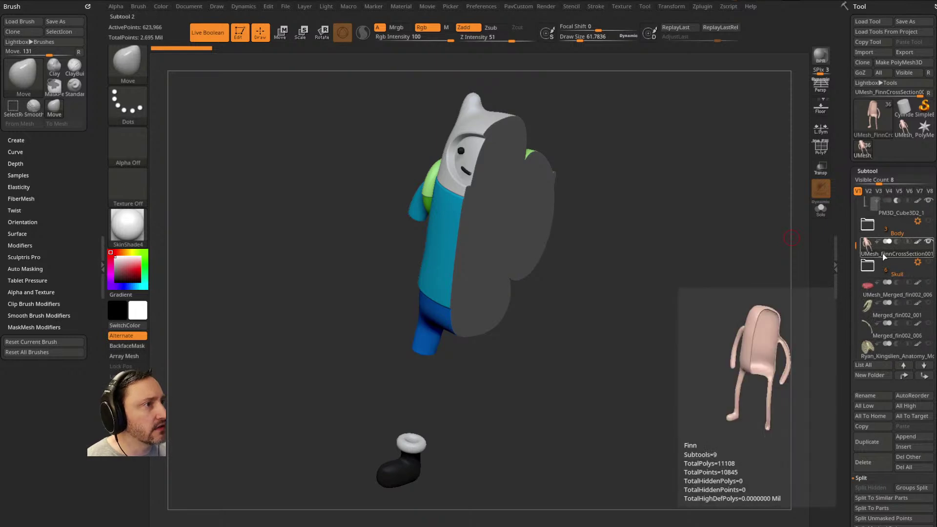
scroll(857, 242, "up", 1)
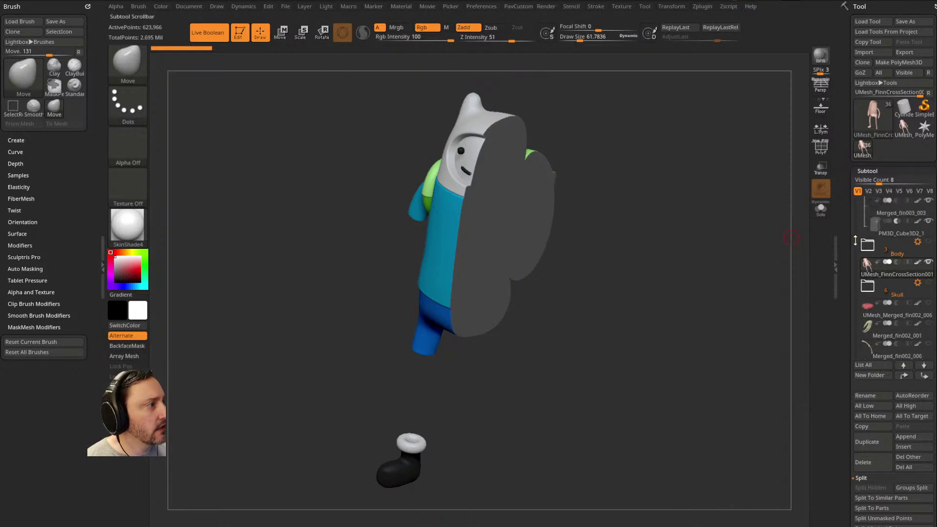
left_click(898, 232)
scroll(853, 239, "up", 2)
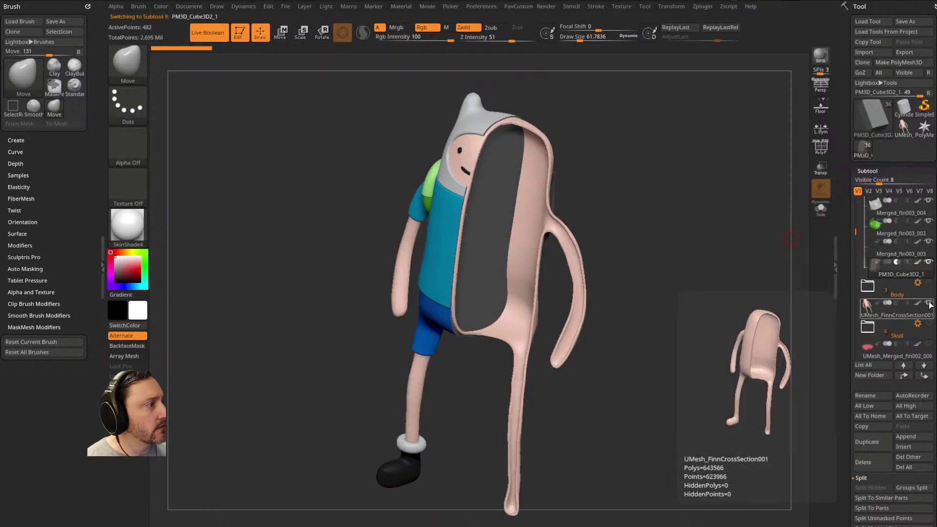
left_click(928, 302)
left_click_drag(853, 268, 852, 200)
left_click_drag(786, 201, 800, 229)
left_click_drag(856, 225, 851, 199)
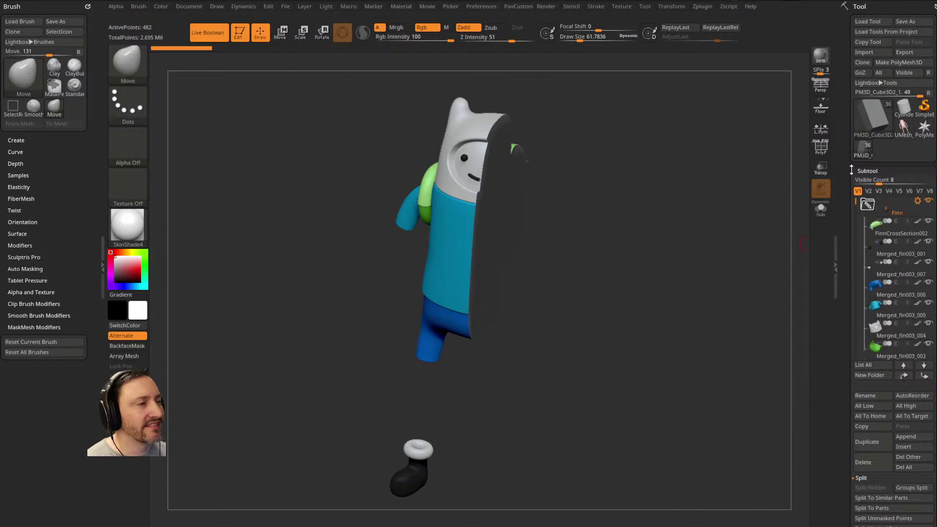
left_click_drag(607, 213, 549, 203)
left_click_drag(672, 225, 696, 200)
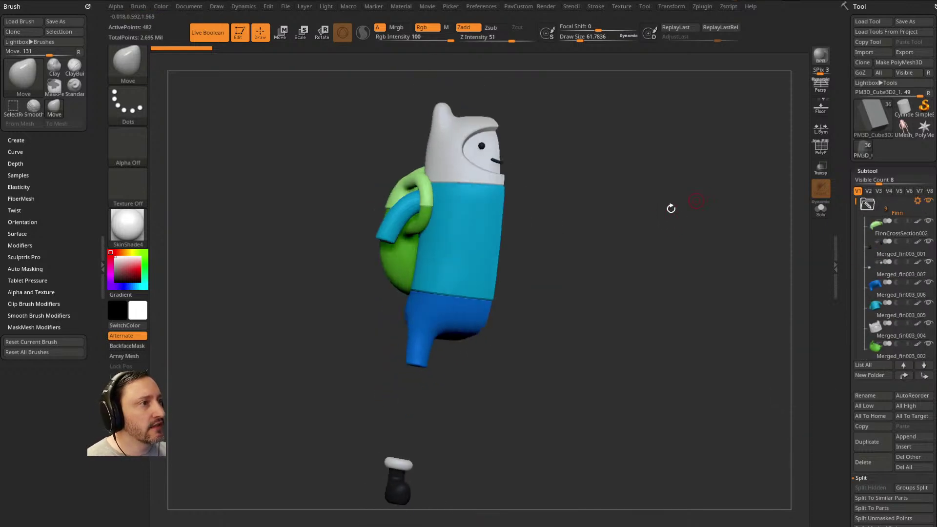
left_click_drag(629, 201, 596, 220)
key("s")
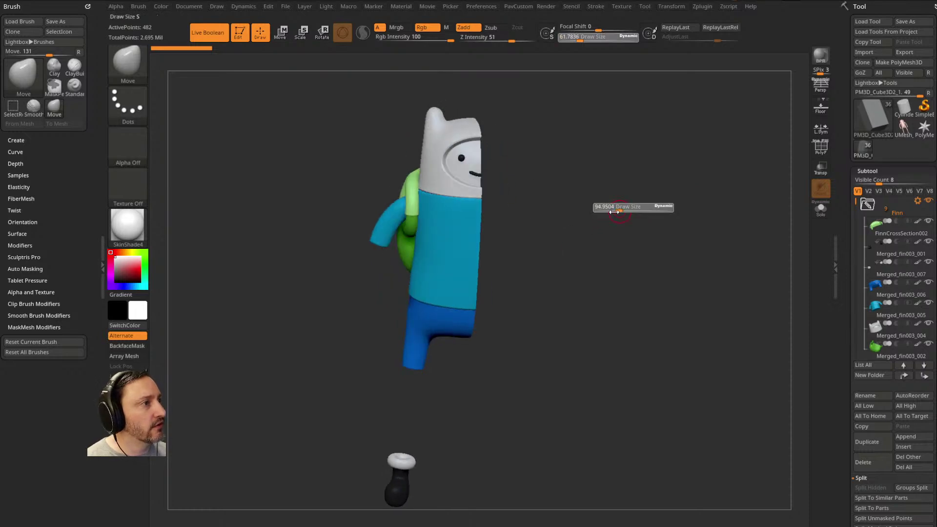
left_click(867, 22)
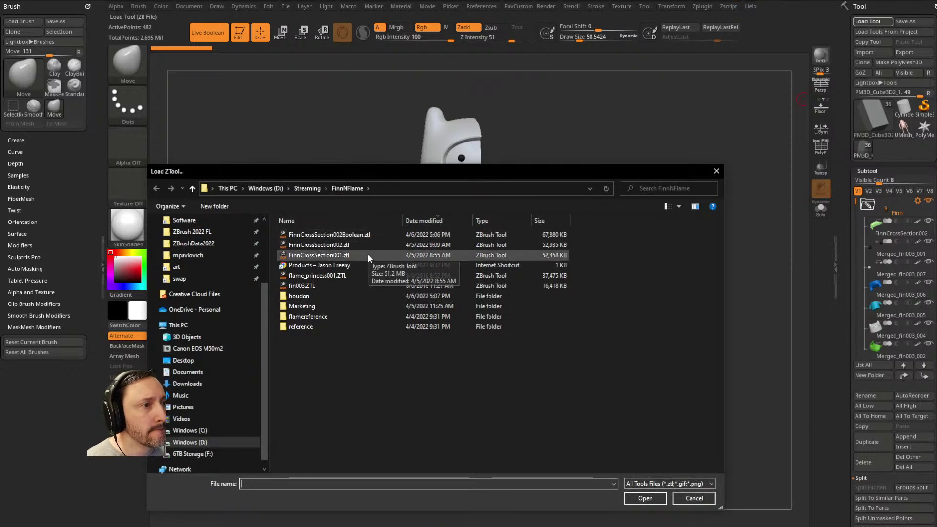
left_click(369, 258)
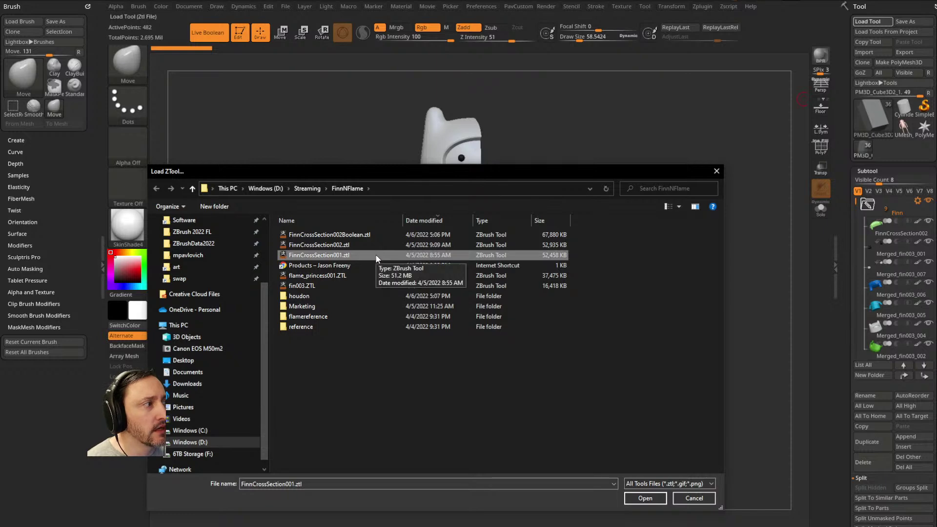
double_click(379, 258)
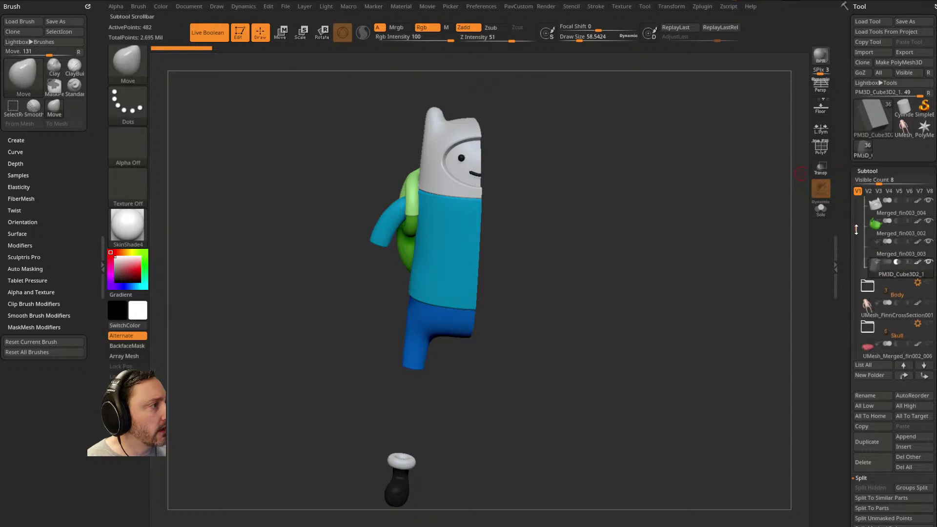
Step: Switch to the Standard brush and make the light green FinnCrossSection002 backpack part the active subtool
left_click_drag(633, 252, 678, 215)
mouse_move(661, 290)
left_mouse_down()
mouse_move(661, 303)
mouse_move(640, 296)
left_mouse_up()
key("s")
left_click_drag(640, 297, 638, 294)
key("b")
key("s")
key("t")
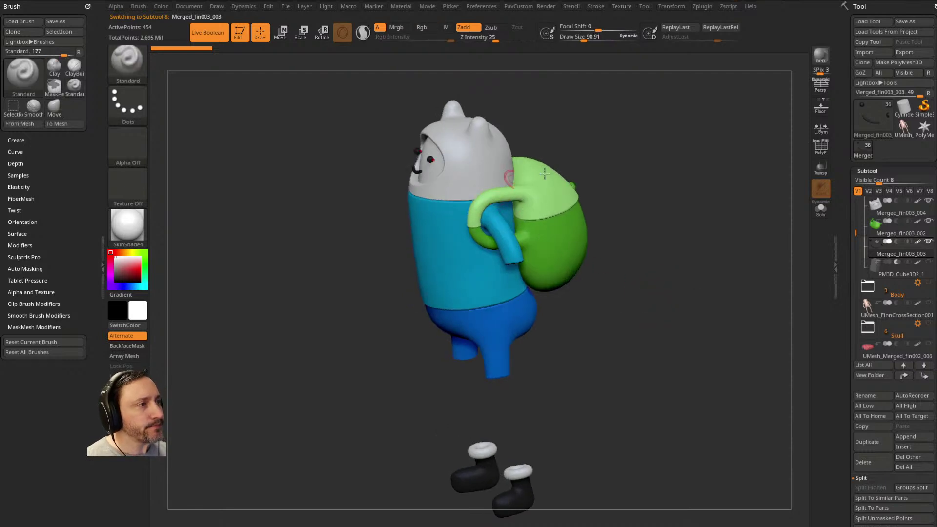
right_click_drag(512, 179, 545, 191)
left_click(544, 191, "alt")
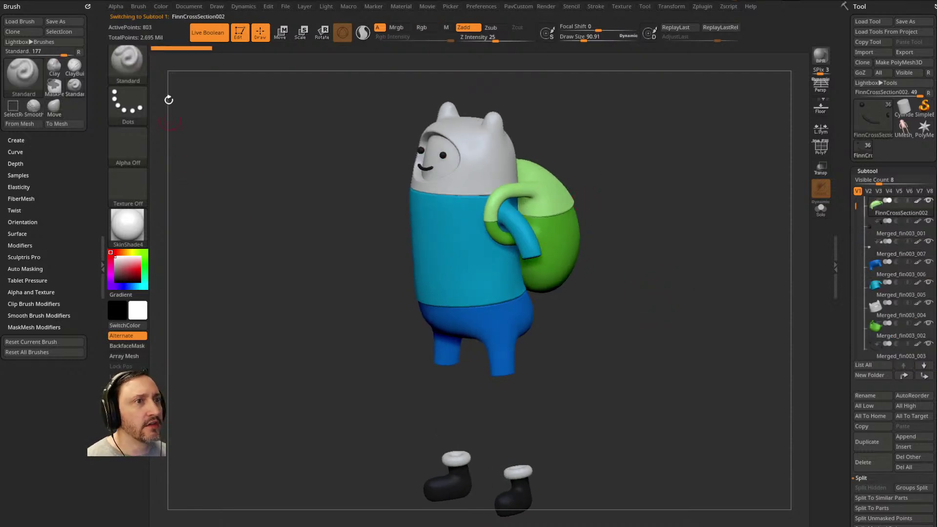
Step: Choose a dark red as the active paint colour
left_click(161, 6)
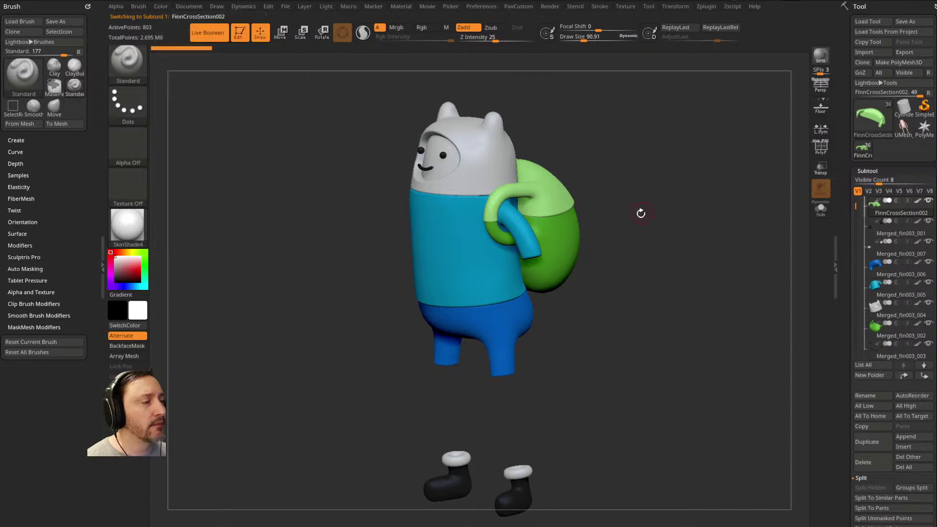
left_click_drag(642, 209, 629, 207)
left_click_drag(118, 264, 136, 269)
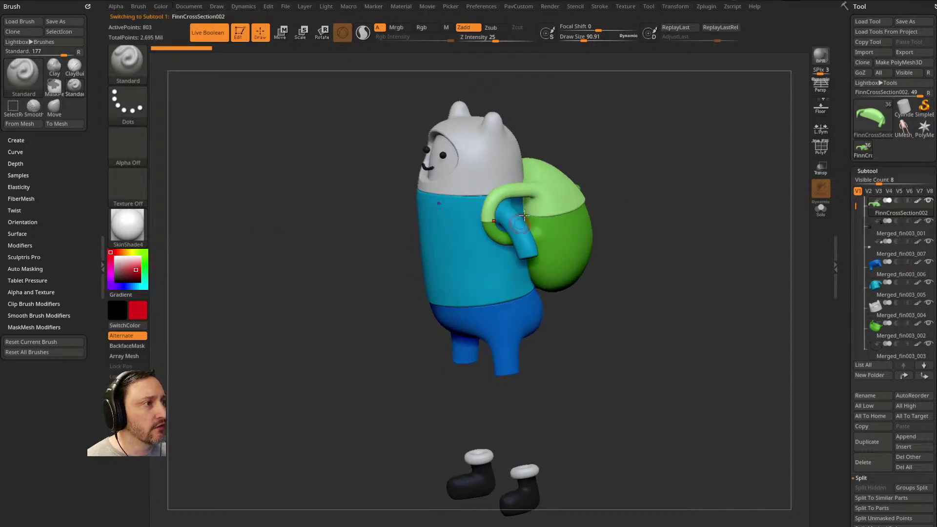
left_click_drag(642, 210, 649, 188)
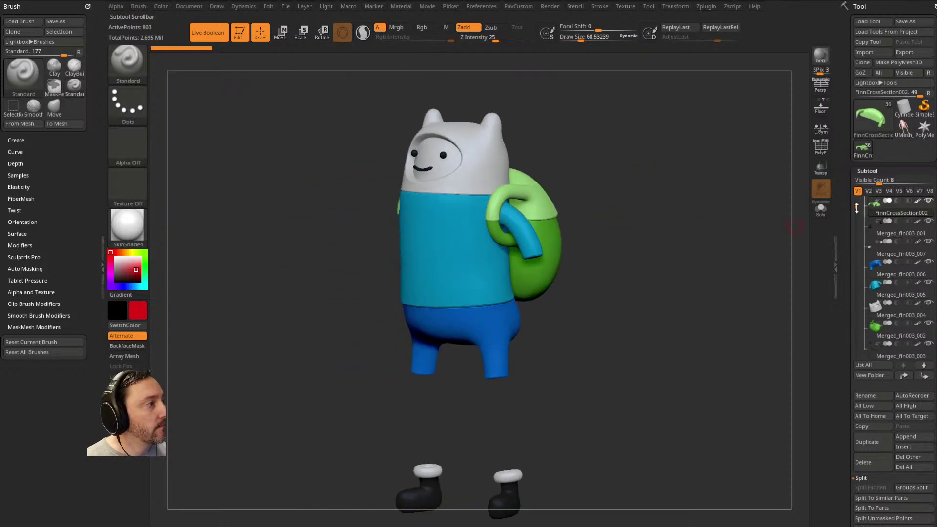
Step: Try Boolean Folder on the Finn folder and delete the mesh it generates
left_click(917, 201)
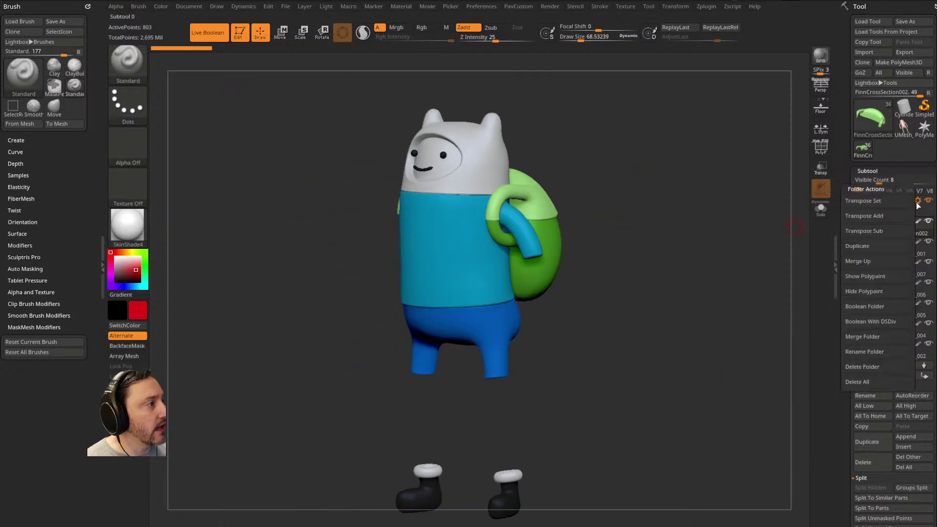
left_click(867, 306)
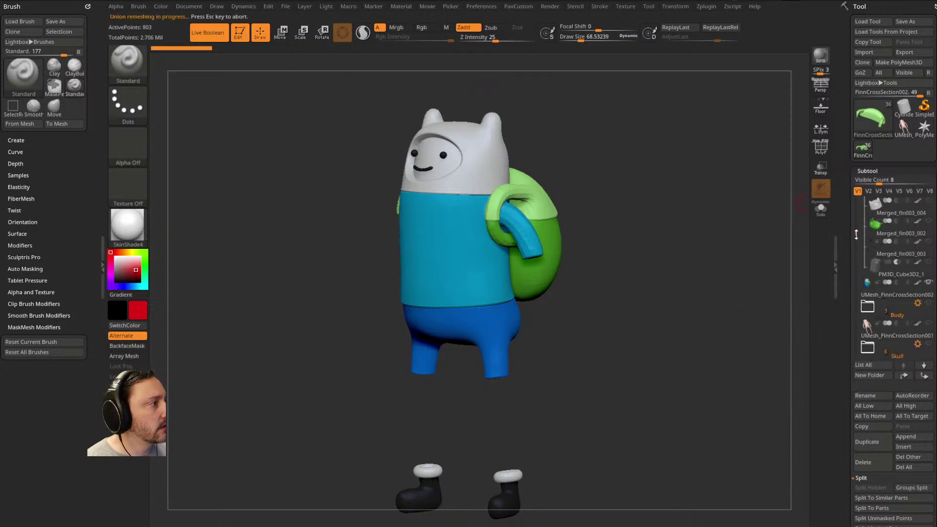
mouse_move(900, 251)
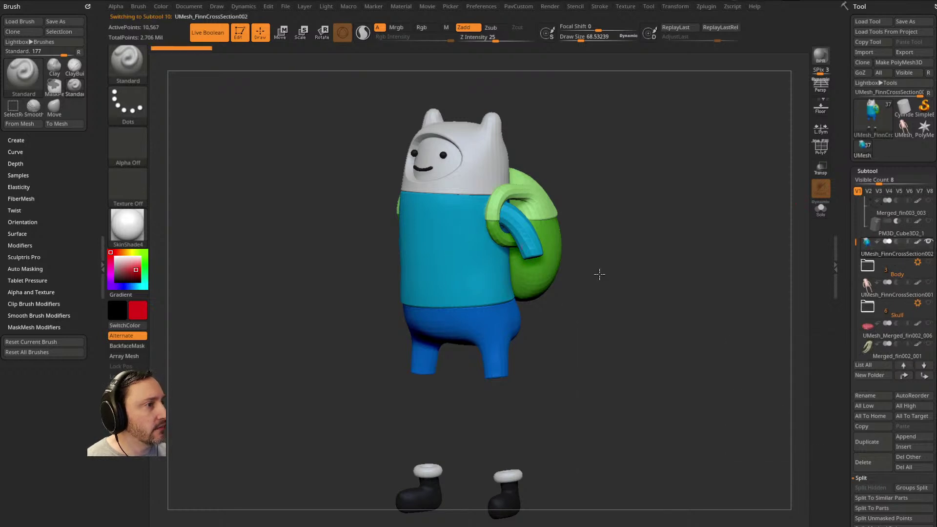
left_click(860, 441)
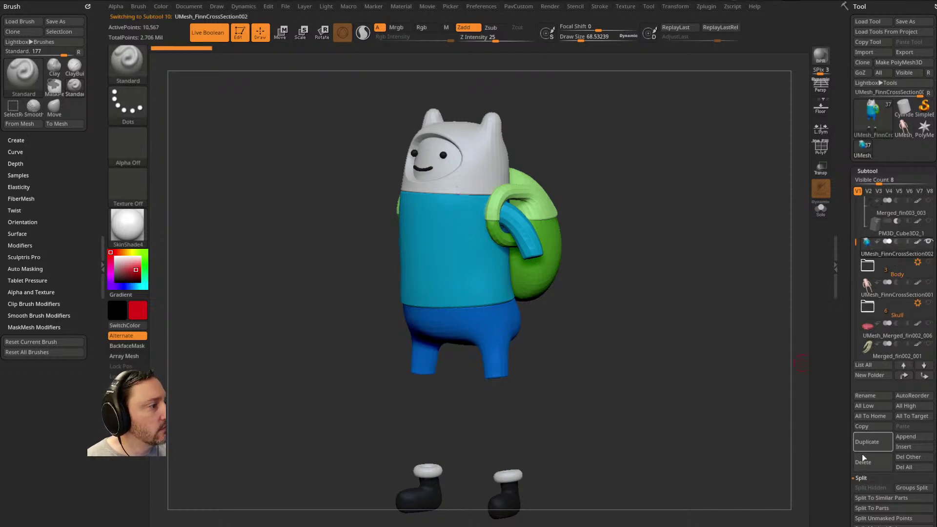
left_click(873, 462)
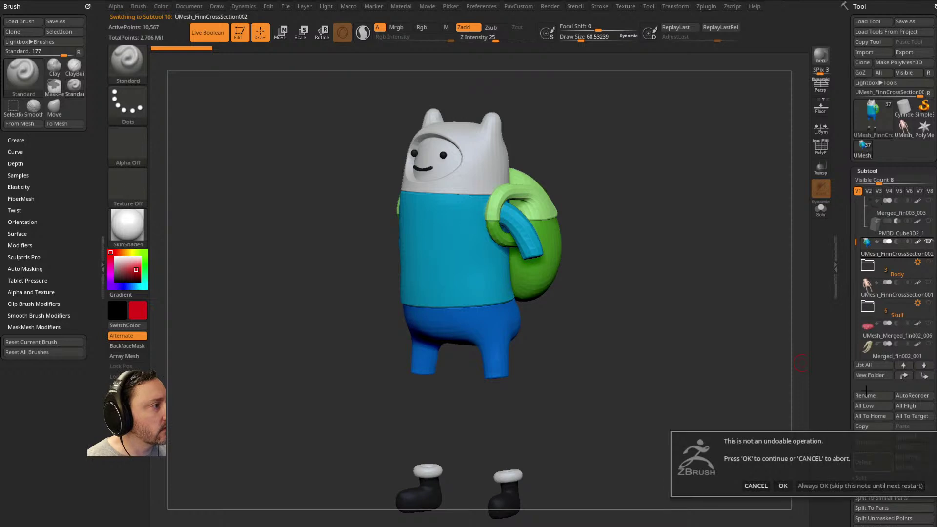
left_click(780, 485)
Step: Reactivate the subtractive PM3D_Cube3D2_1 subtool in the Finn folder so it cuts the clothing parts in half
left_click(924, 242)
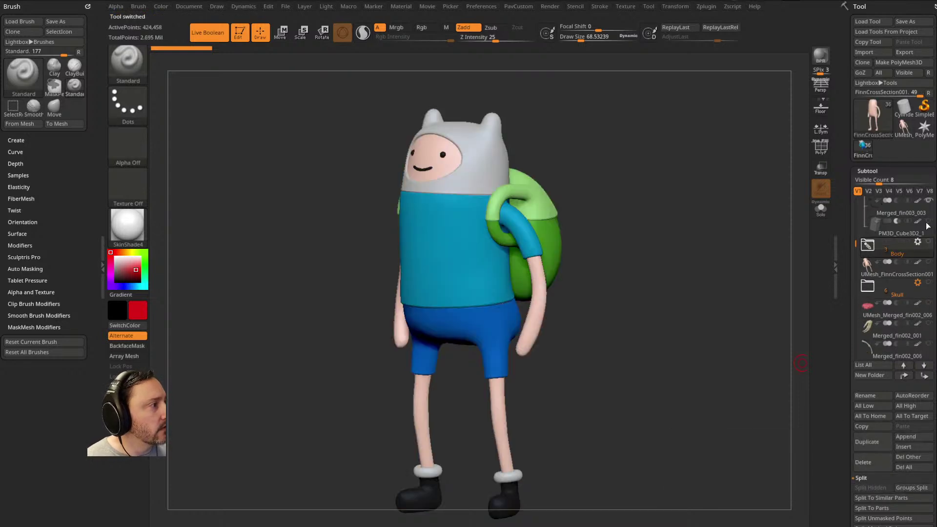
left_click(898, 212)
left_click(911, 233)
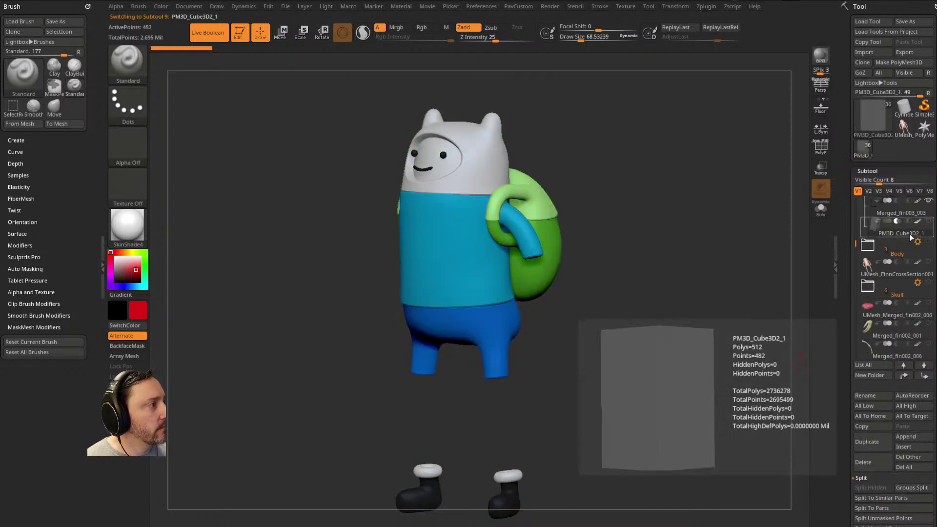
left_click_drag(855, 242, 854, 228)
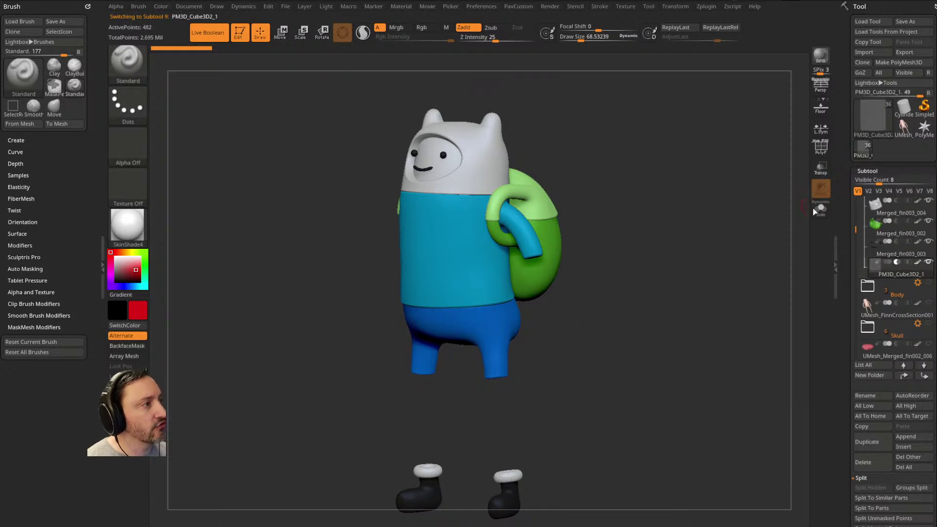
left_click_drag(764, 230, 703, 225)
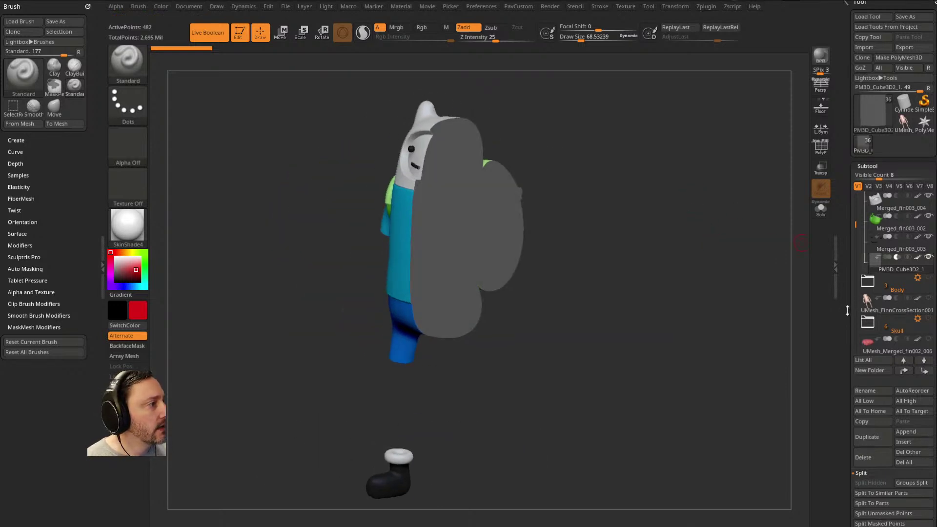
Step: Run Boolean Folder on the Finn folder with the cutting cube active
left_click_drag(857, 235, 857, 258)
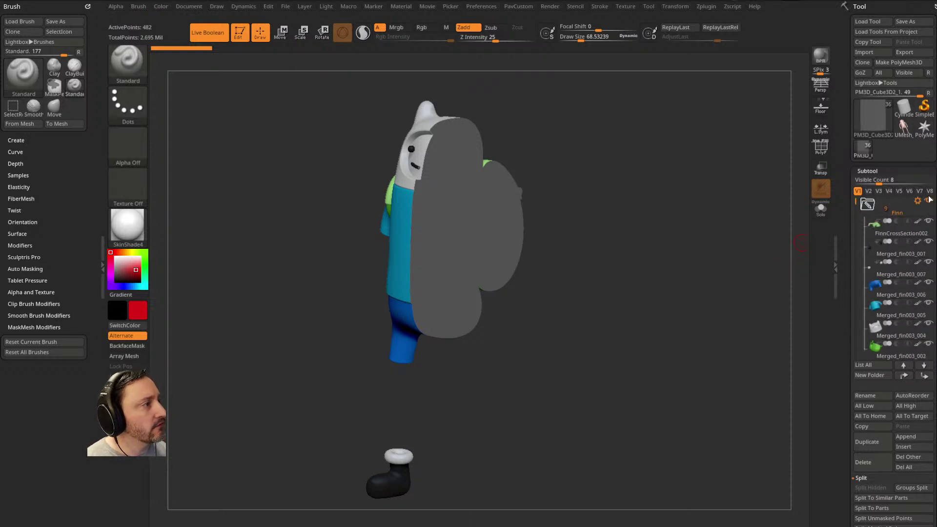
left_click(917, 201)
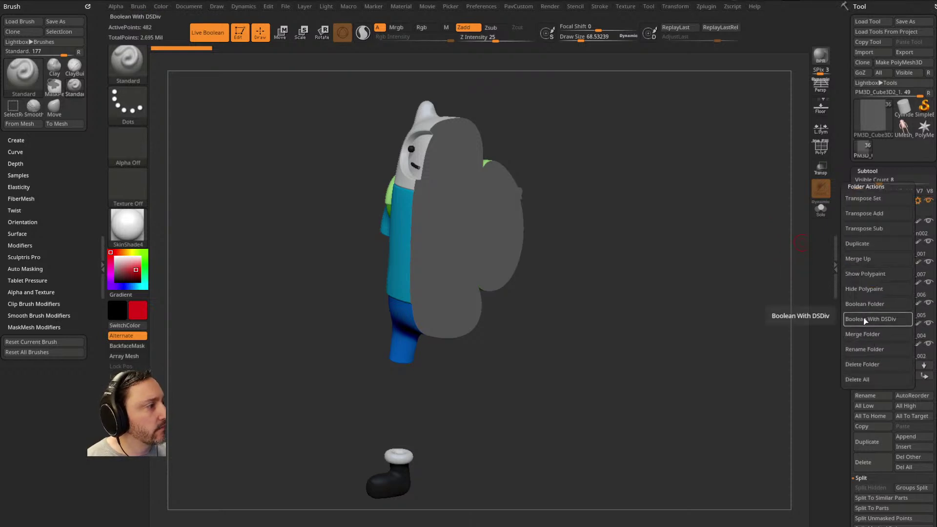
left_click(863, 304)
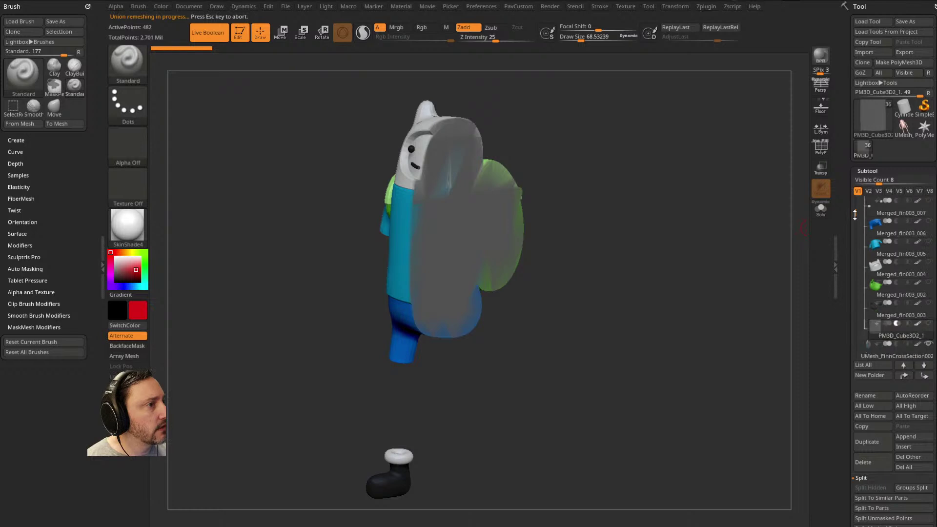
right_click_drag(709, 235, 732, 251, "ctrl")
key("s")
left_click_drag(737, 252, 732, 251)
right_click_drag(707, 251, 746, 249)
left_click(820, 148)
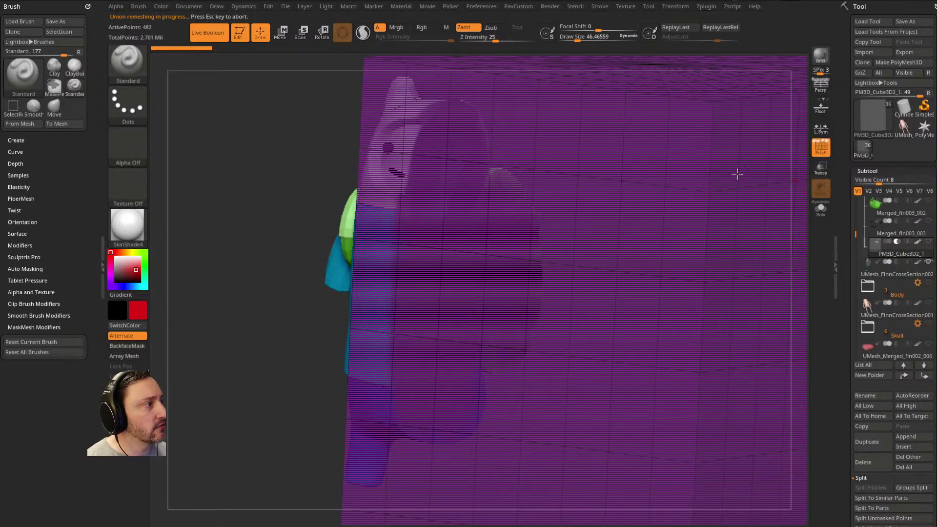
left_click(823, 152)
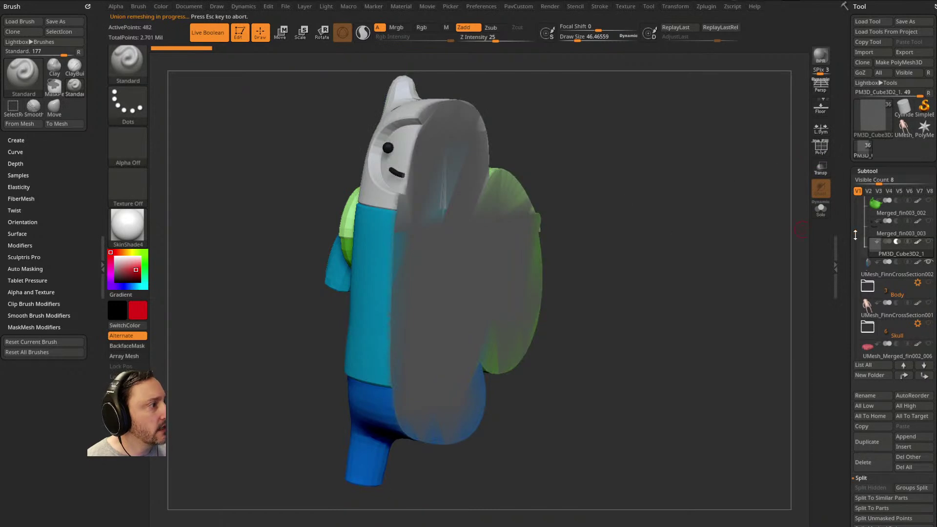
Step: Select the UMesh_FinnCrossSection002 subtool and examine the topology of its flat cut face with PolyFrame
left_click(896, 276)
left_click_drag(694, 242, 696, 251)
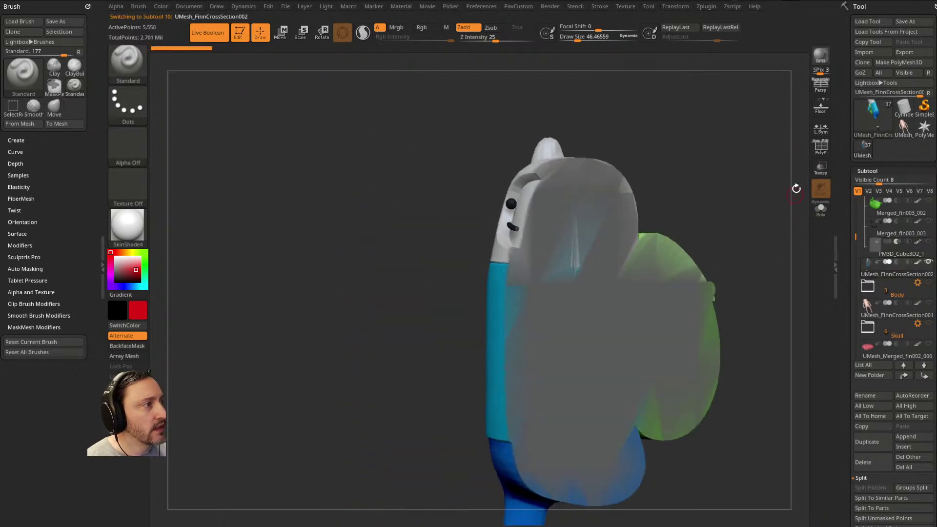
key("shift+f")
left_click_drag(756, 211, 603, 255)
key("s")
left_click_drag(446, 159, 488, 151)
left_click_drag(683, 215, 532, 286)
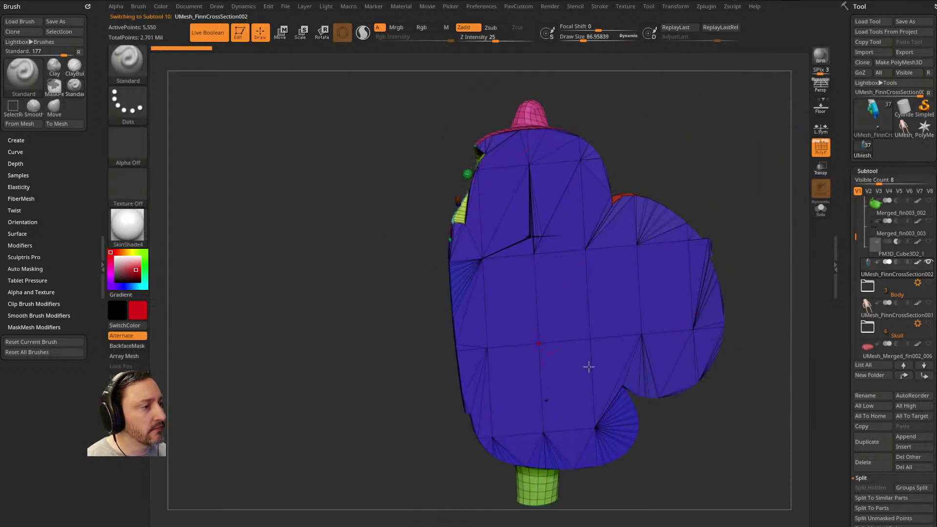
left_click_drag(629, 229, 541, 277)
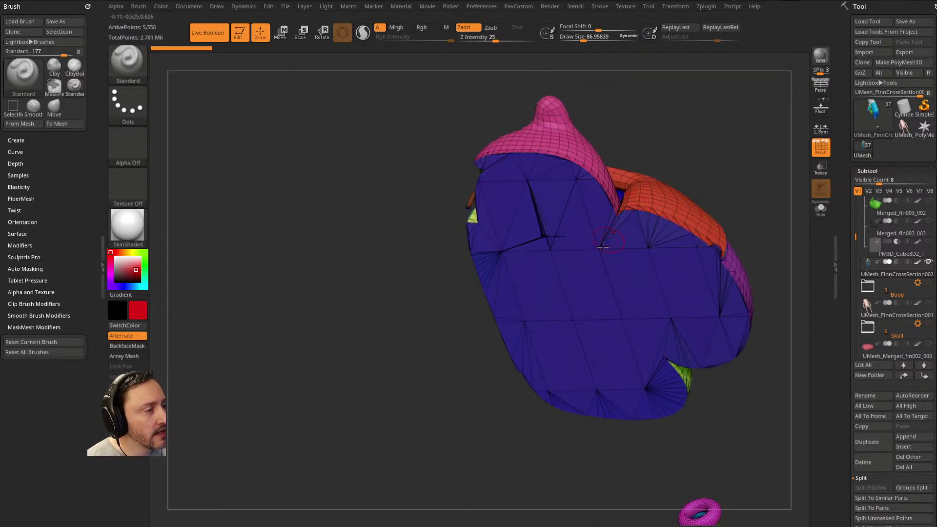
left_click_drag(605, 246, 546, 273)
key("shift+f")
Step: Isolate the flat cut face's polygroup on UMesh_FinnCrossSection002, using PolyFrame to find it and turning PolyFrame off again
left_click_drag(719, 245, 789, 132)
left_click_drag(717, 195, 794, 198)
key("shift+f")
key("ctrl+shift")
left_click(470, 225, "ctrl+shift")
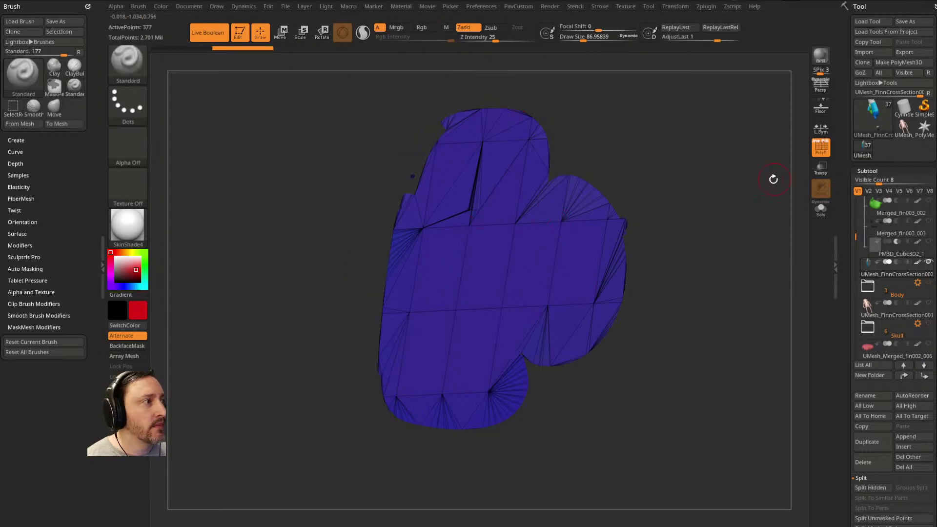
key("shift+f")
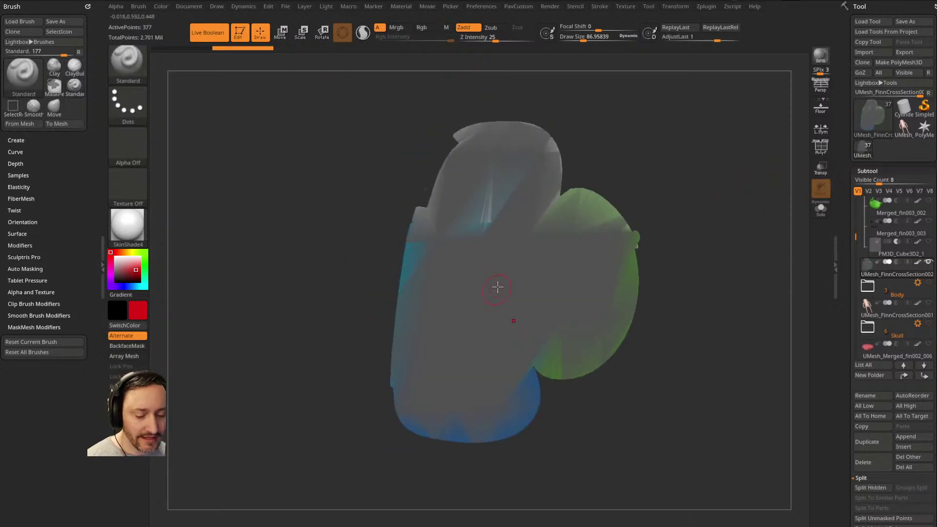
Step: Fill the isolated cut face of UMesh_FinnCrossSection002 with the sampled grey and show the whole mesh again
key("c")
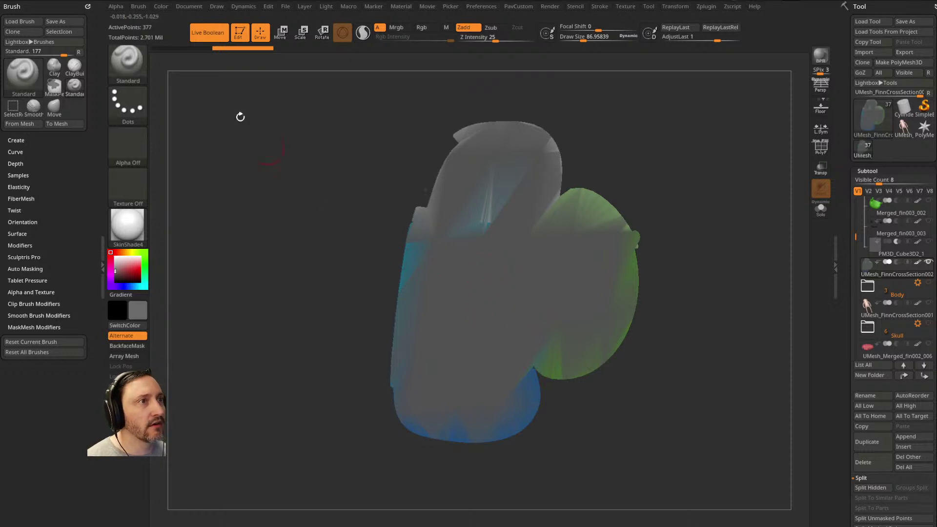
left_click(164, 9)
left_click(433, 28)
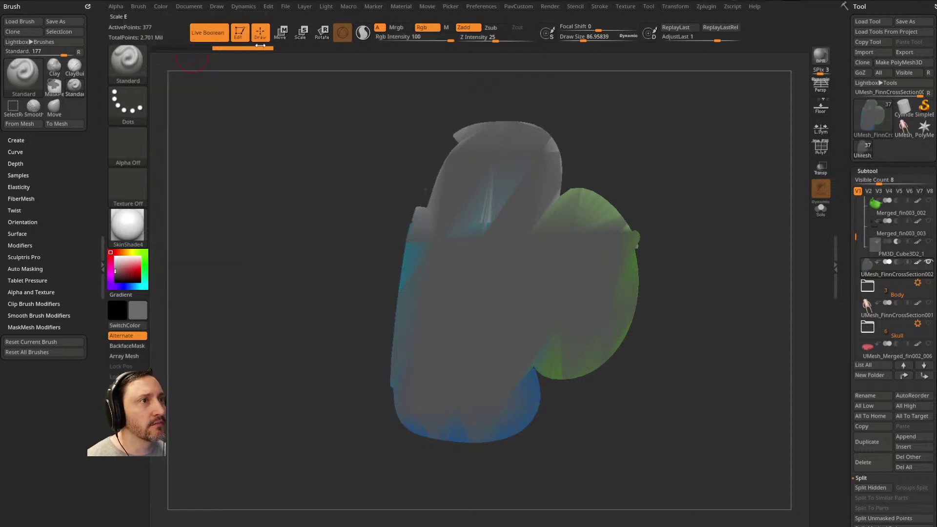
left_click(163, 6)
left_click(180, 191)
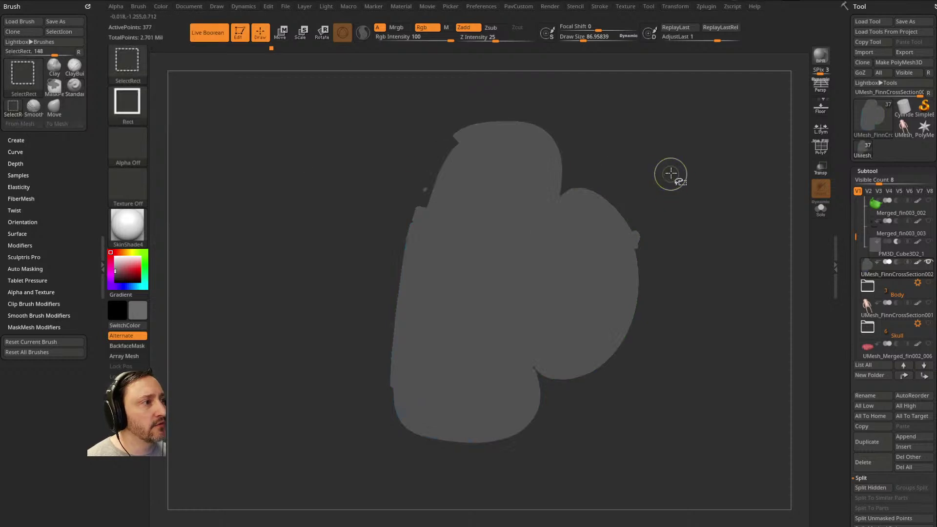
left_click(715, 221, "ctrl+shift")
mouse_move(713, 223)
left_mouse_down()
mouse_move(715, 212)
mouse_move(734, 232)
mouse_move(698, 217)
left_mouse_up()
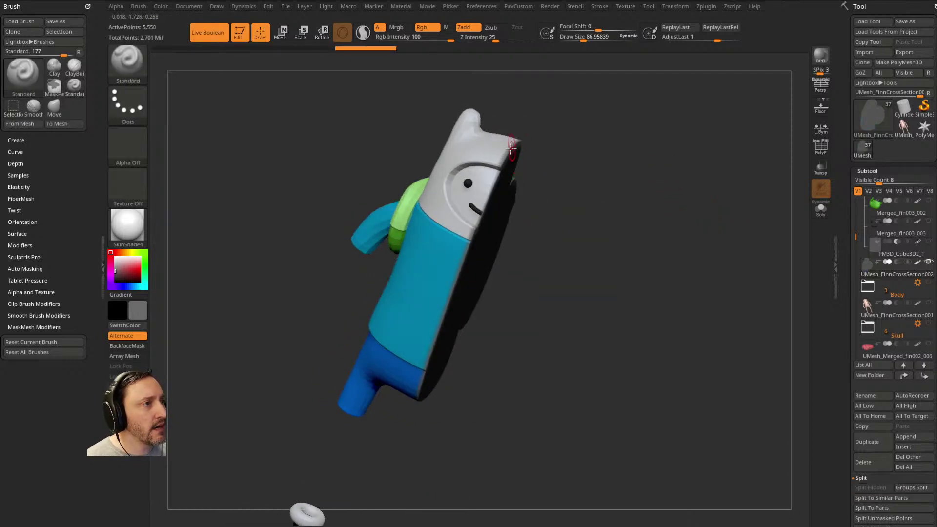
Step: Check the topology of UMesh_FinnCrossSection002 with PolyFrame and delete that subtool
mouse_move(527, 167)
left_mouse_down()
mouse_move(554, 161)
mouse_move(569, 172)
mouse_move(576, 162)
mouse_move(586, 195)
mouse_move(613, 133)
left_mouse_up()
key("s")
left_click(822, 152)
left_click(822, 152)
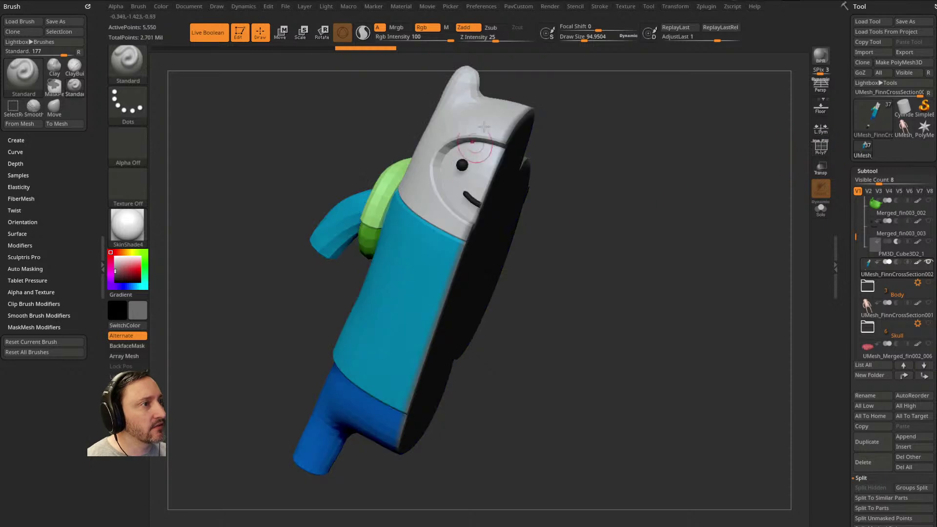
key("3")
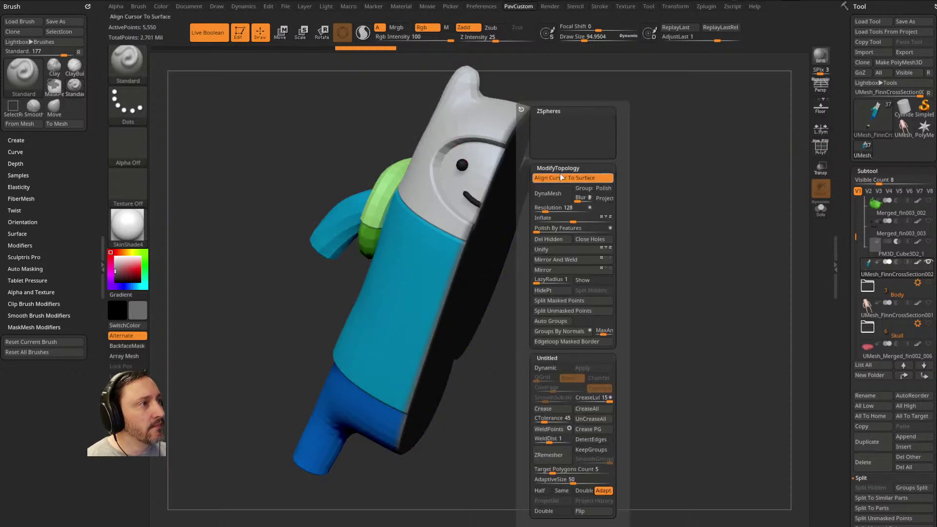
left_click(857, 464)
Step: Run Boolean With DSDiv on the Finn folder with the PM3D_Cube3D2_1 cutting cube active
left_click(888, 248)
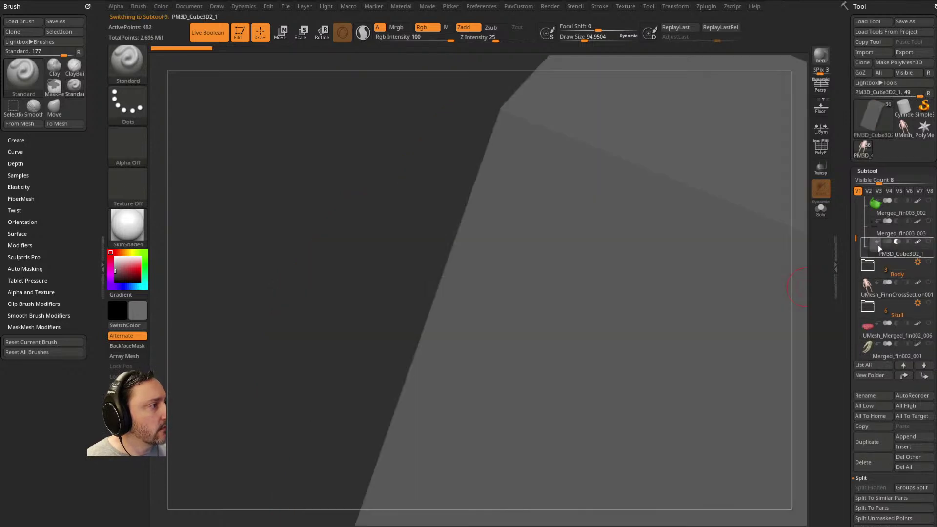
mouse_move(854, 236)
left_mouse_down()
mouse_move(854, 229)
mouse_move(855, 244)
left_mouse_up()
left_click_drag(793, 279, 584, 263)
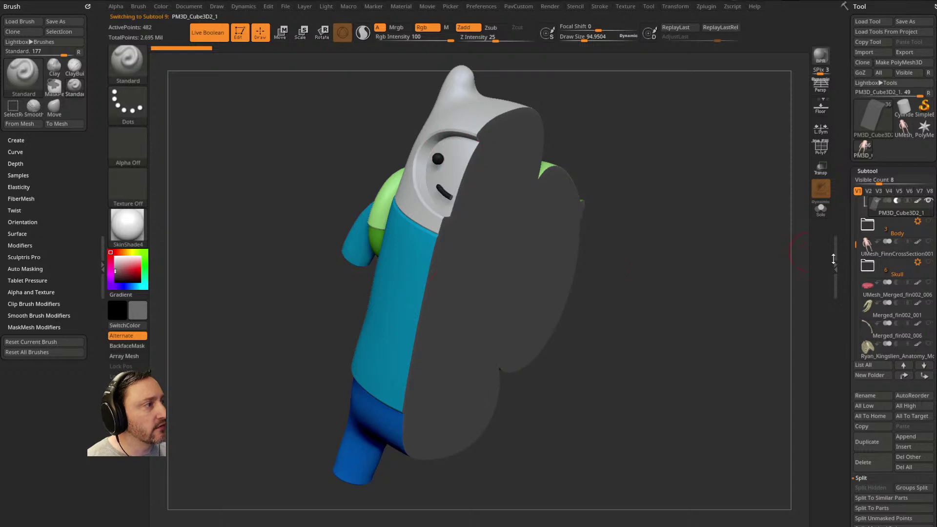
left_click_drag(853, 240, 853, 245)
left_click(918, 201)
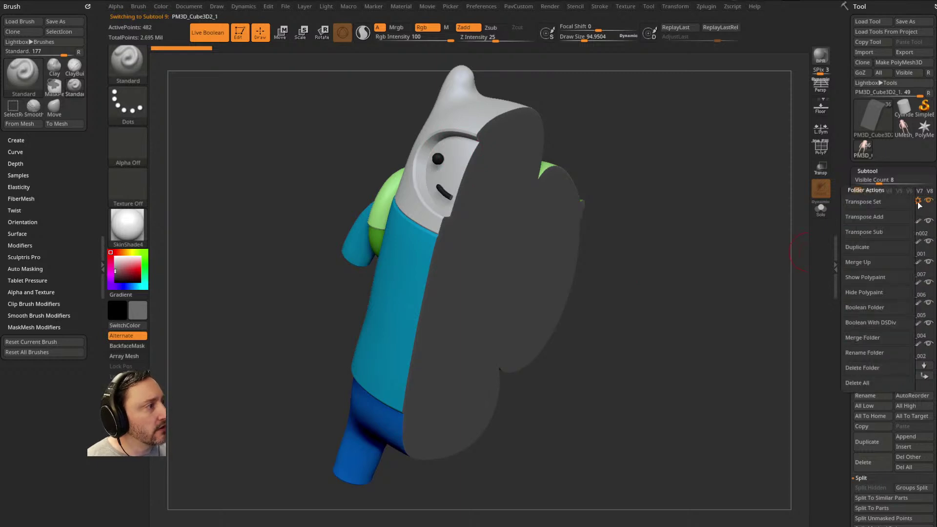
left_click(870, 322)
left_click_drag(712, 345, 821, 310)
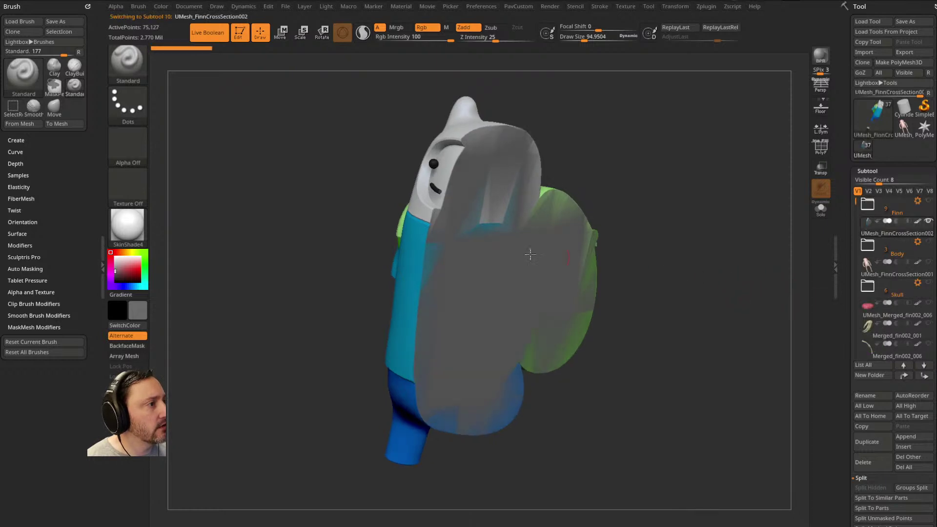
Step: Isolate the flat cut face of the smoother boolean mesh to inspect it, and show the whole mesh again
left_click(501, 223, "ctrl+shift")
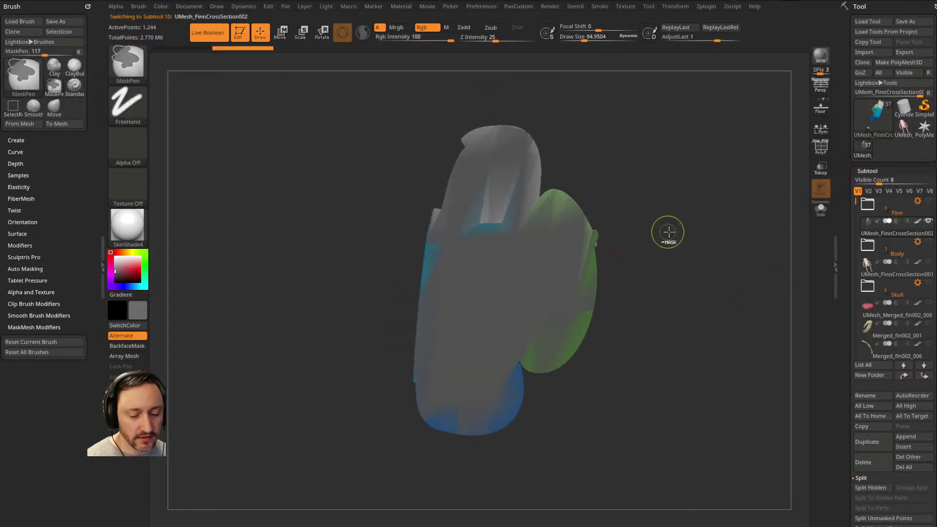
left_click(686, 236, "ctrl+shift")
left_click_drag(711, 234, 762, 263)
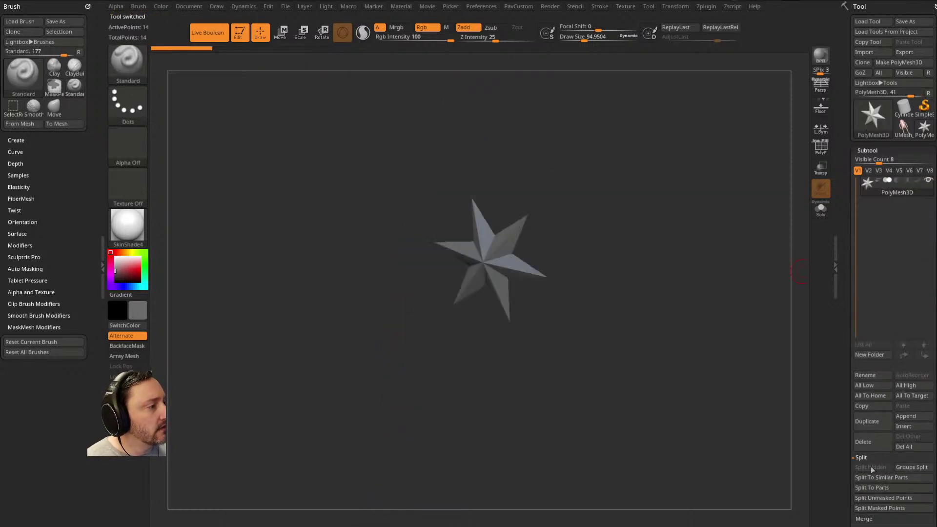
Step: Delete all subtools of the current Finn tool and load the saved FinnCrossSection002Boolean.ztl tool
left_click(903, 128)
left_click(903, 445)
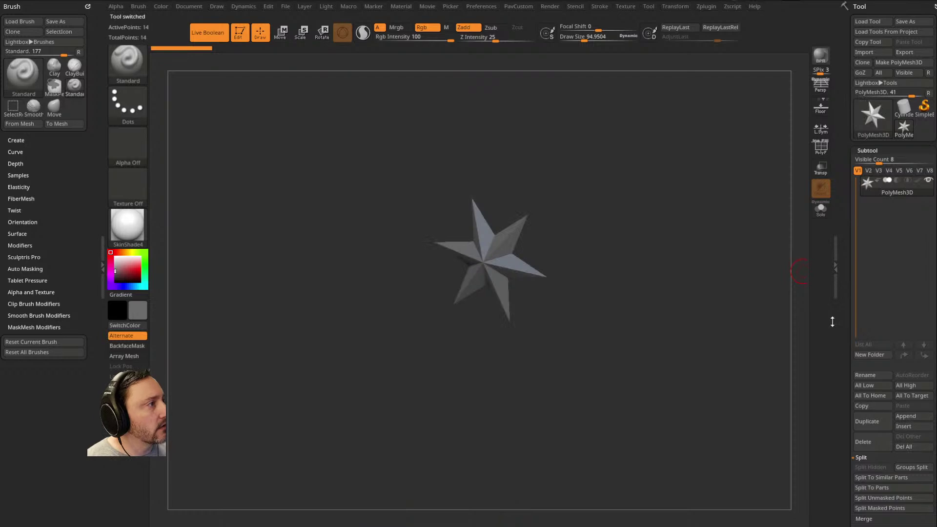
left_click(855, 23)
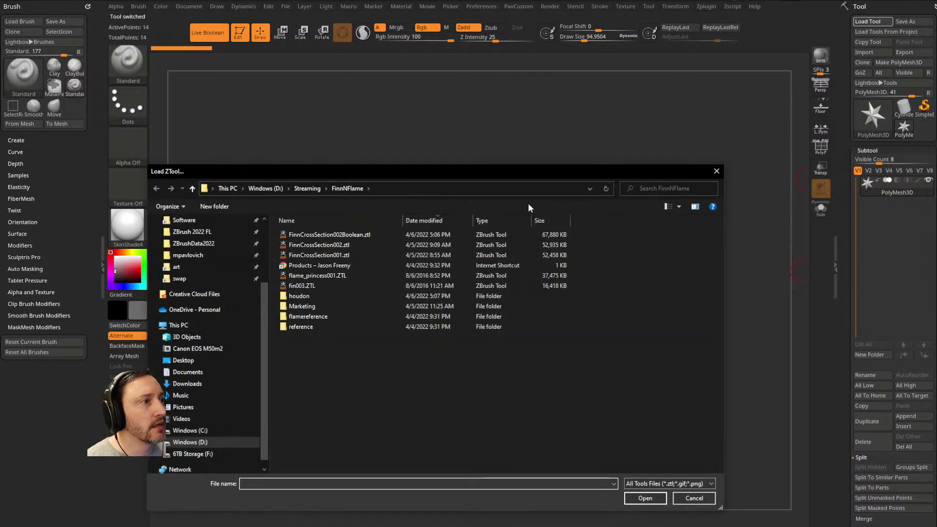
key("Escape")
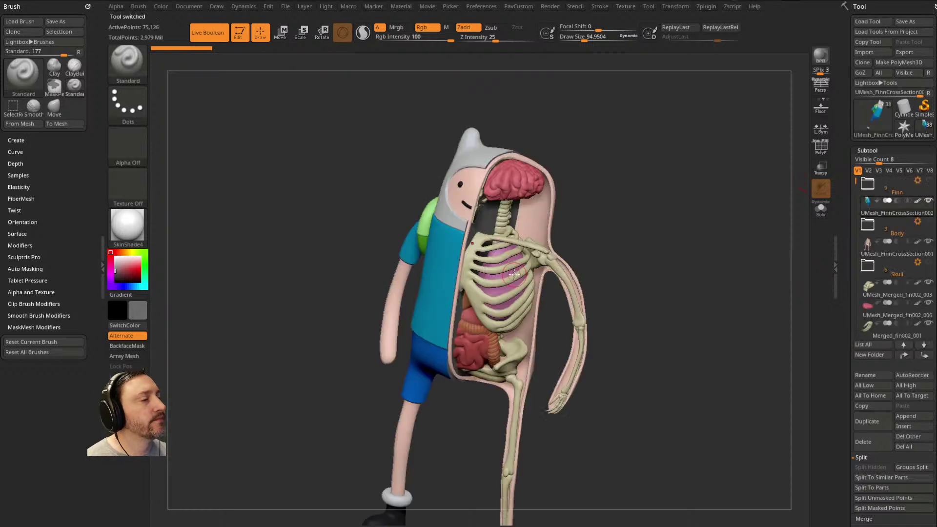
Step: Select the UMesh_Merged_fin002_003 skull subtool and show it alone in Solo mode
left_click_drag(658, 247, 764, 188)
left_click_drag(855, 180, 853, 264)
left_click_drag(683, 255, 746, 220)
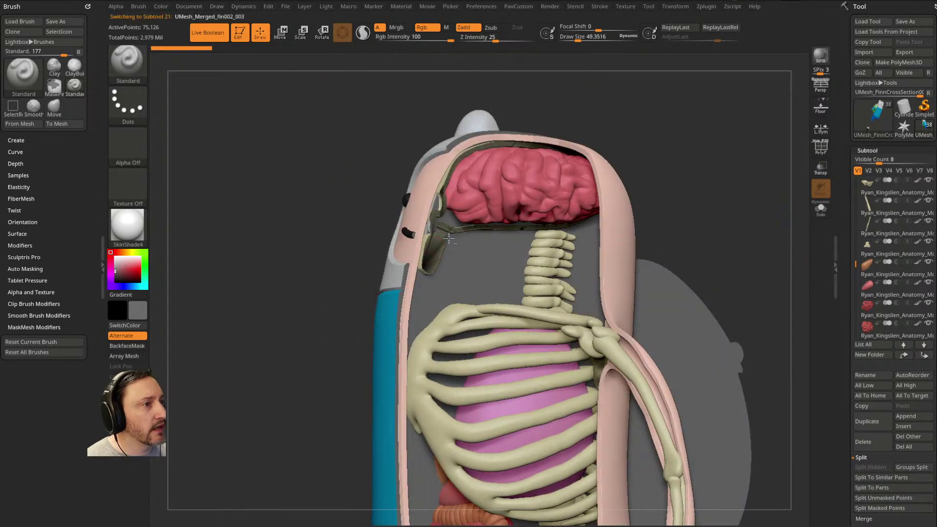
left_click(437, 242, "alt")
left_click(820, 208)
key("ctrl+shift")
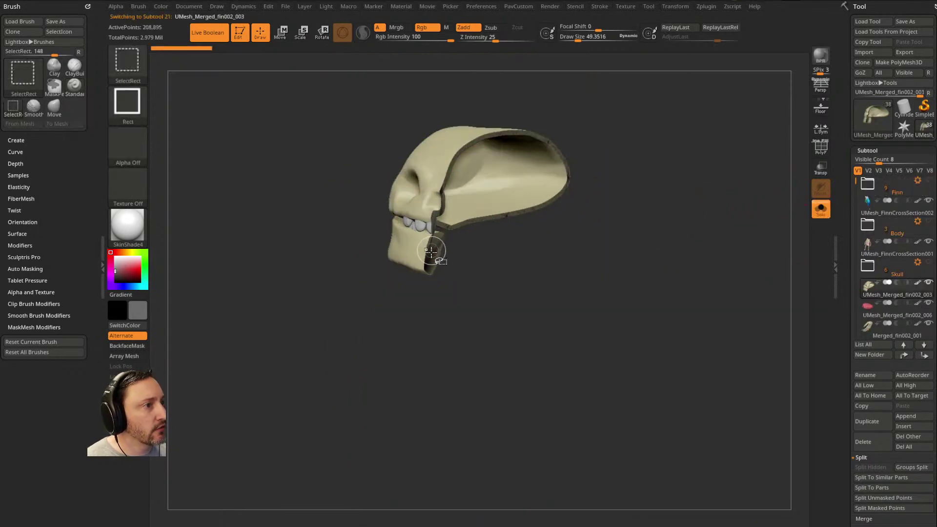
left_click_drag(649, 268, 719, 278)
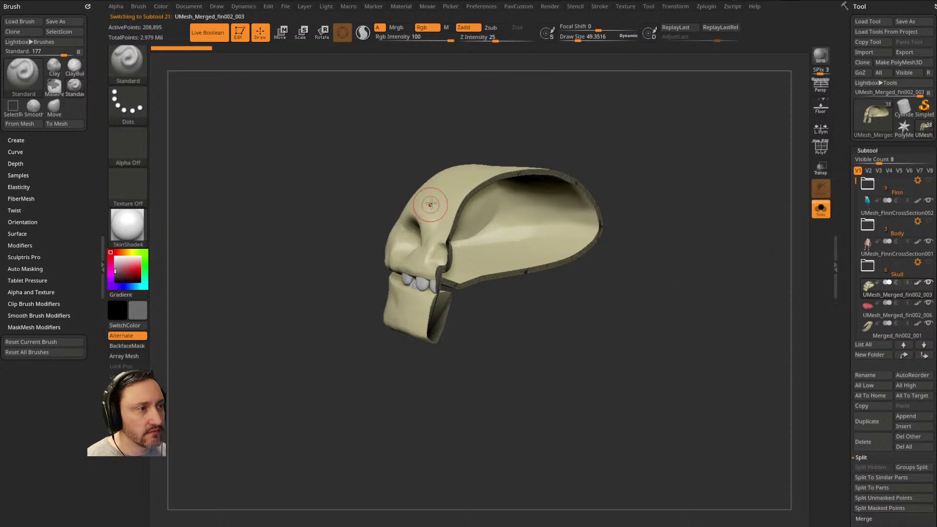
Step: Fill the skull's isolated cut-face polygroup with the sampled bone colour, and show the full mesh and character again
key("c")
left_click_drag(654, 190, 692, 217)
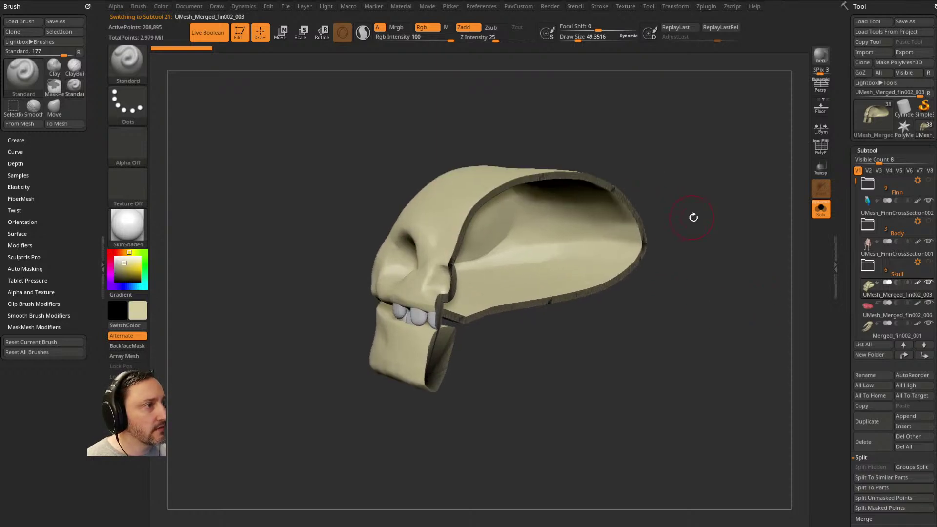
left_click(443, 353, "ctrl+shift")
left_click(413, 336, "ctrl+shift")
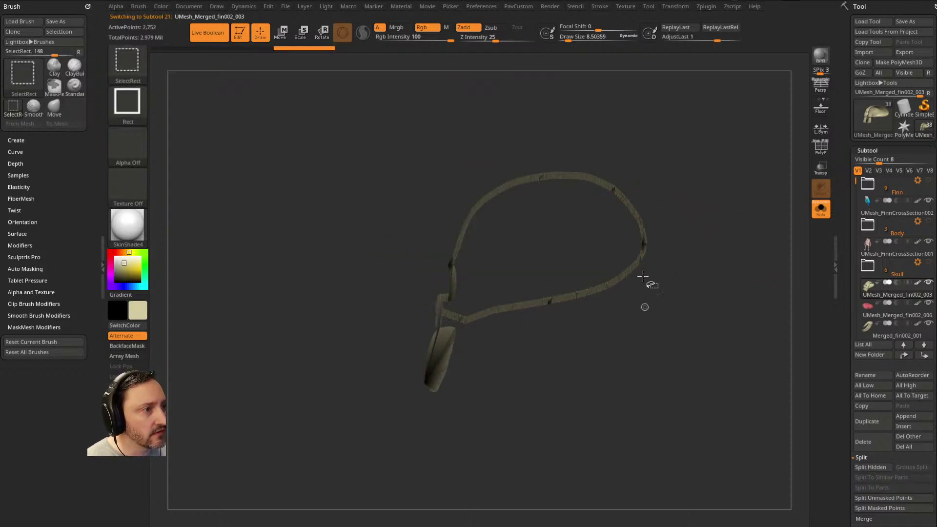
mouse_move(615, 349)
left_mouse_down()
mouse_move(713, 322)
mouse_move(685, 316)
left_mouse_up()
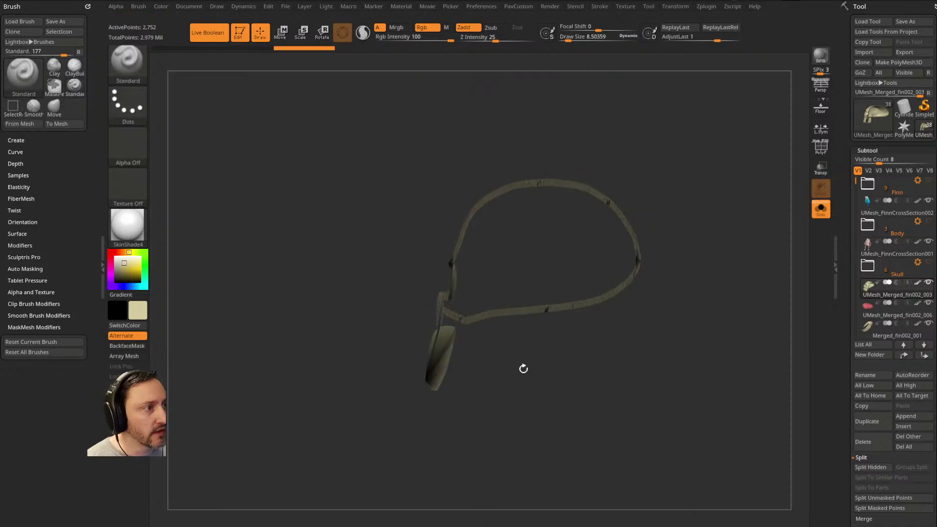
key("ctrl+w")
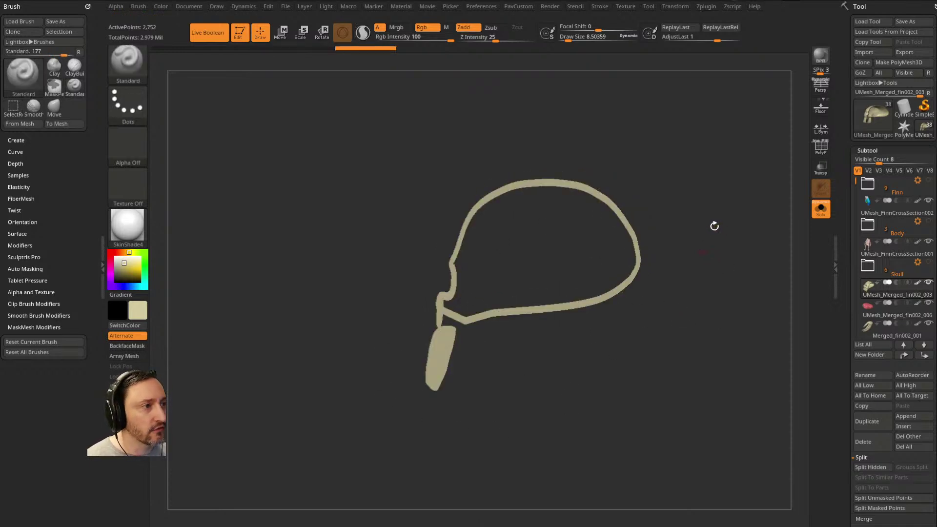
left_click(747, 260, "ctrl+shift")
left_click_drag(745, 266, 738, 202, "alt")
left_click(816, 213)
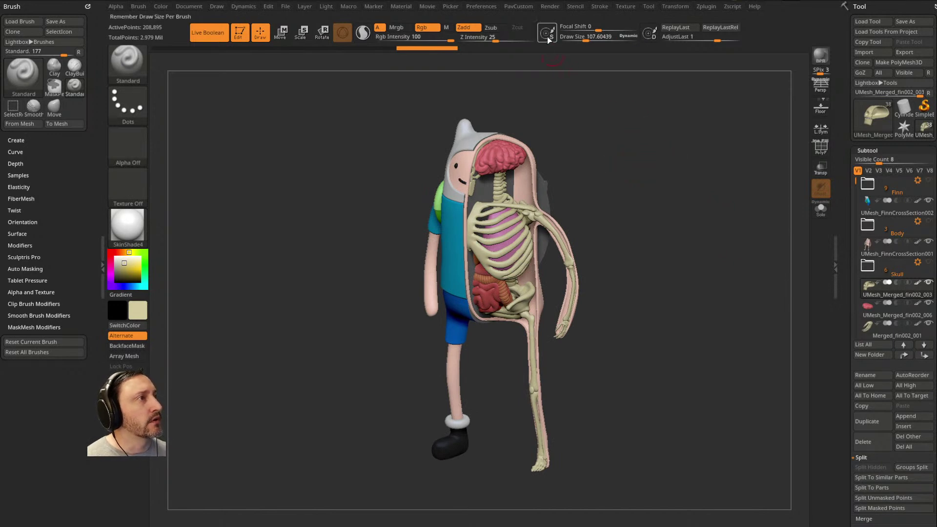
Step: Set KeyShot as the external renderer, send the cutaway character to it, and switch to KeyShot
left_click(550, 6)
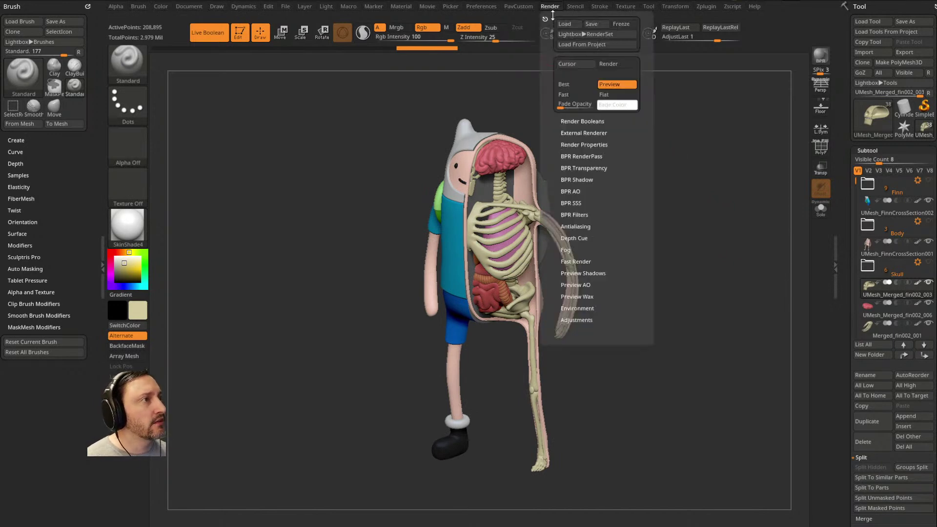
left_click(584, 132)
left_click(579, 142)
key("shift+r")
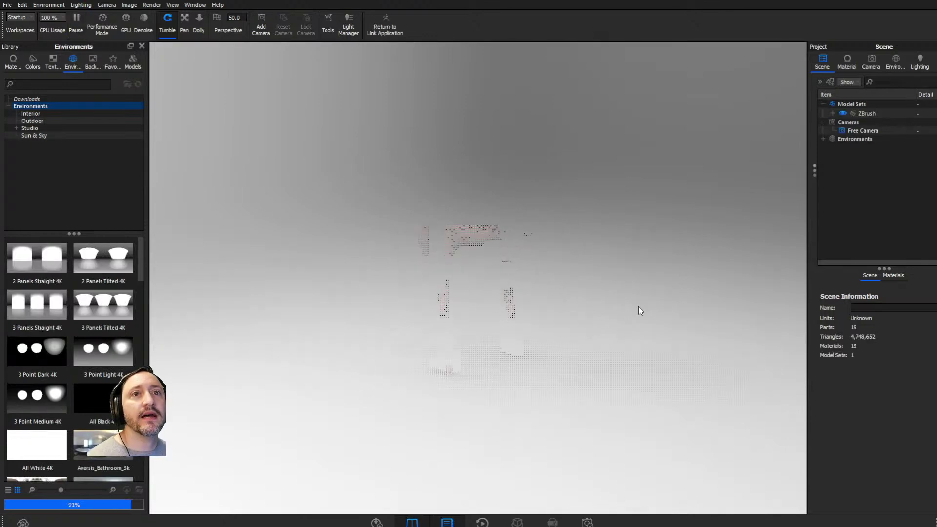
mouse_move(426, 200)
left_mouse_down()
mouse_move(564, 208)
mouse_move(593, 164)
mouse_move(613, 253)
mouse_move(717, 291)
left_mouse_up()
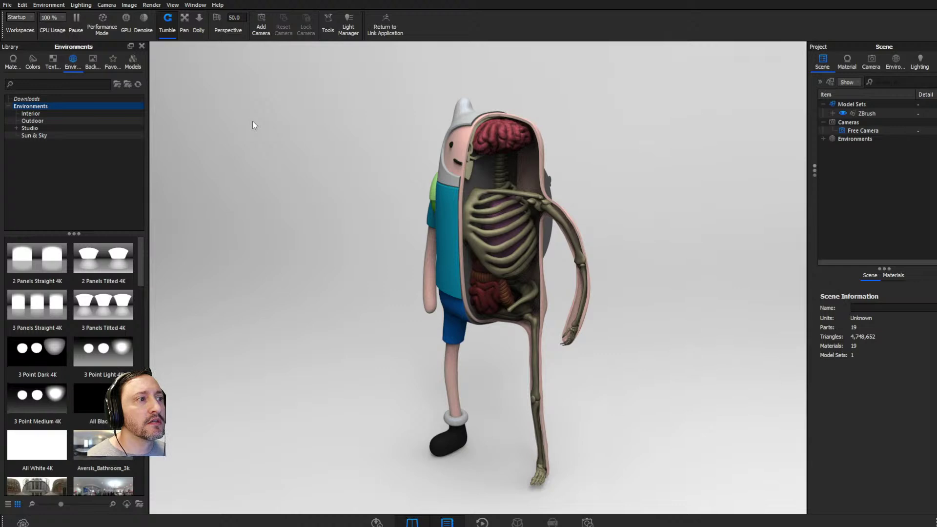
Step: Compare the GPU and CPU render modes on the cutaway character, ending in CPU mode
left_click(126, 24)
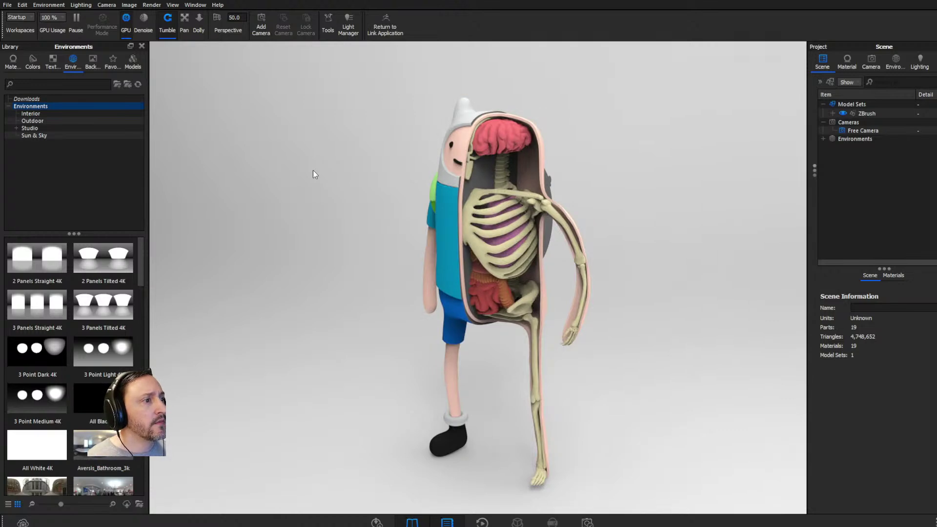
left_click_drag(313, 174, 581, 178)
left_click(130, 27)
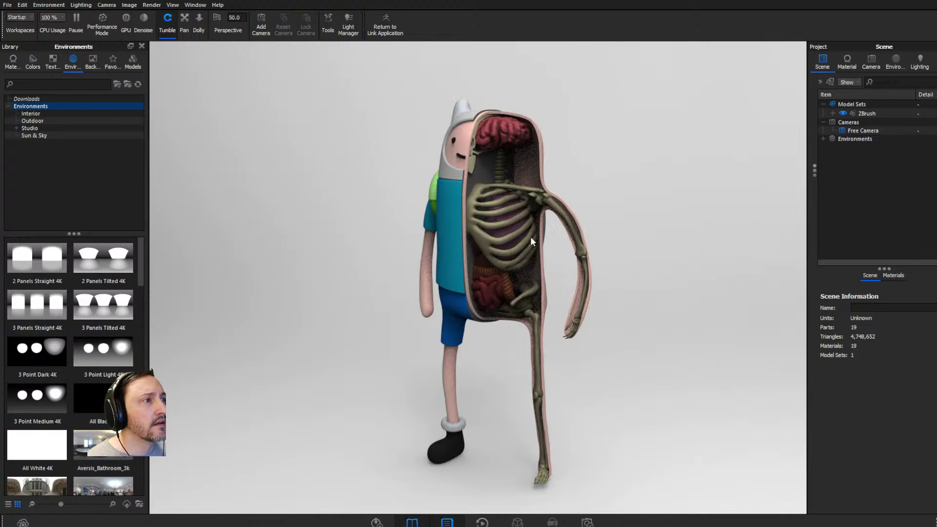
left_click(125, 27)
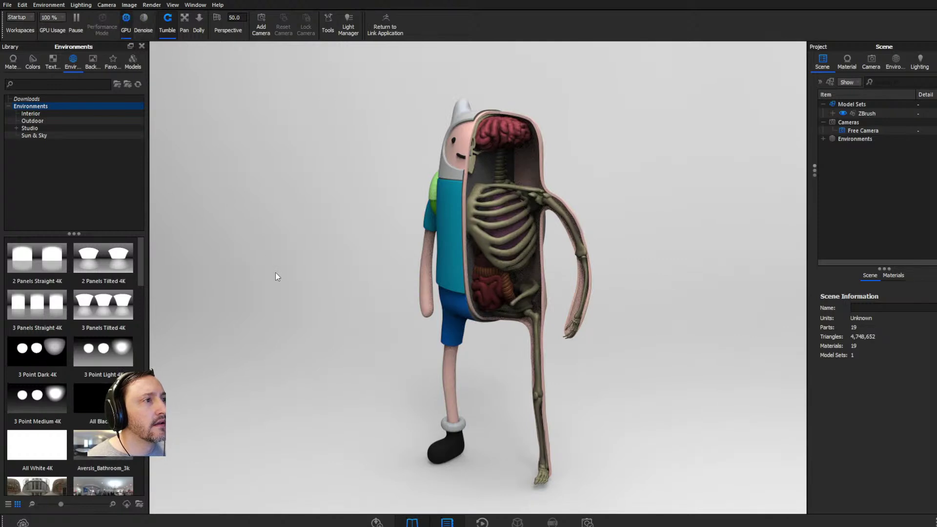
left_click(126, 24)
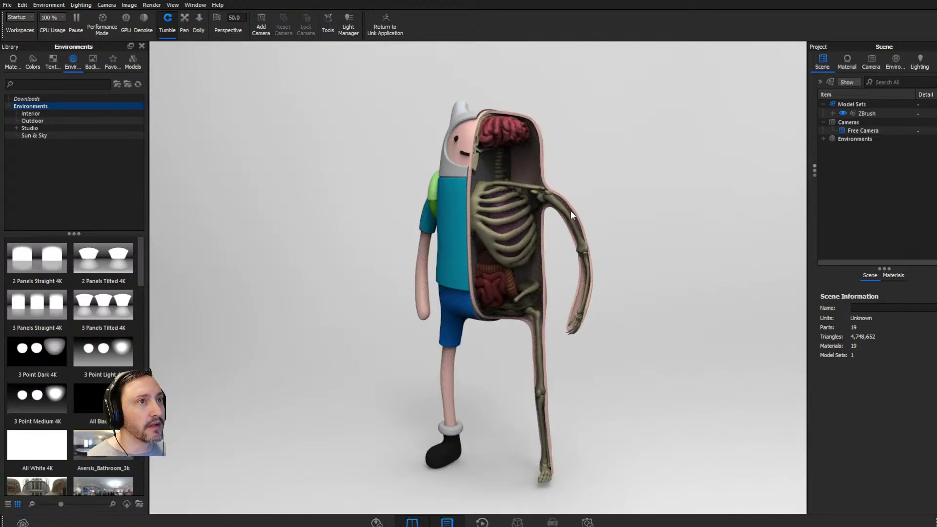
left_click_drag(570, 209, 628, 179)
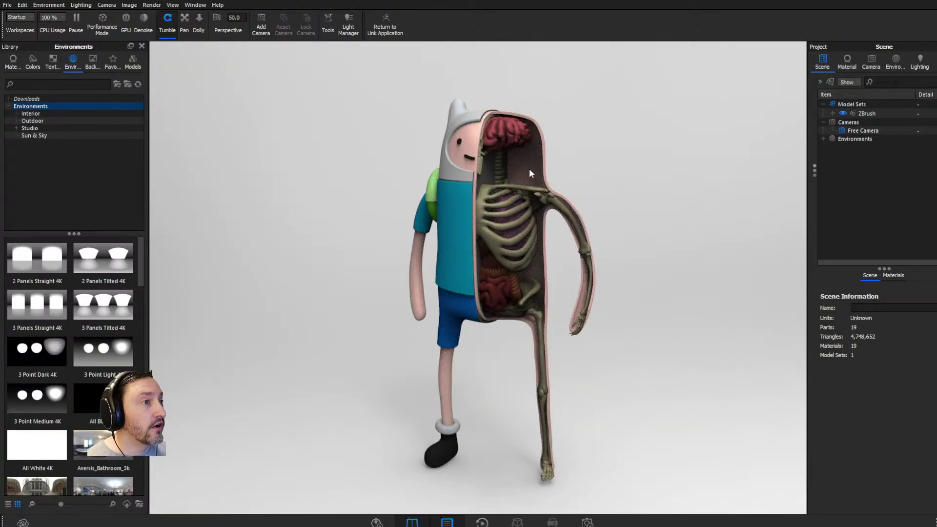
Step: Select the UMesh_FinnCrossSection001 body part and open its material in the Material Graph
double_click(473, 134)
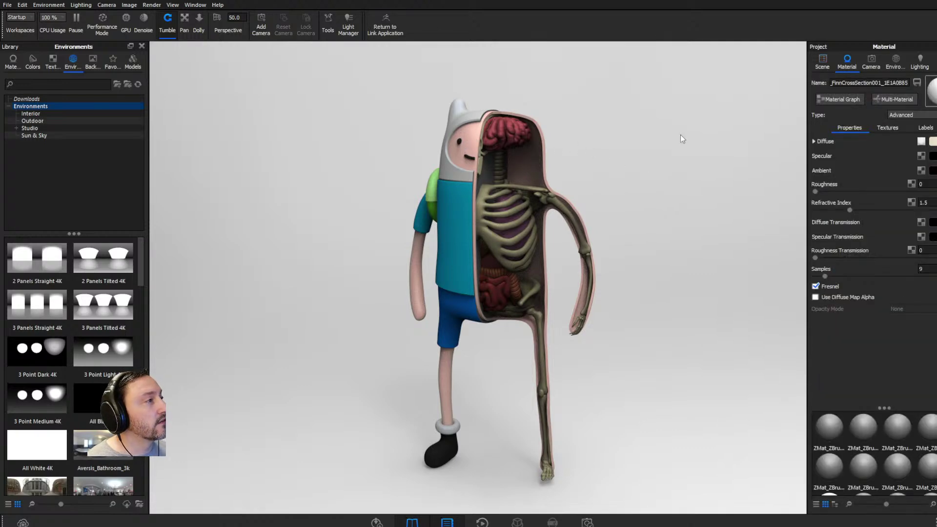
left_click(818, 59)
left_click(838, 133)
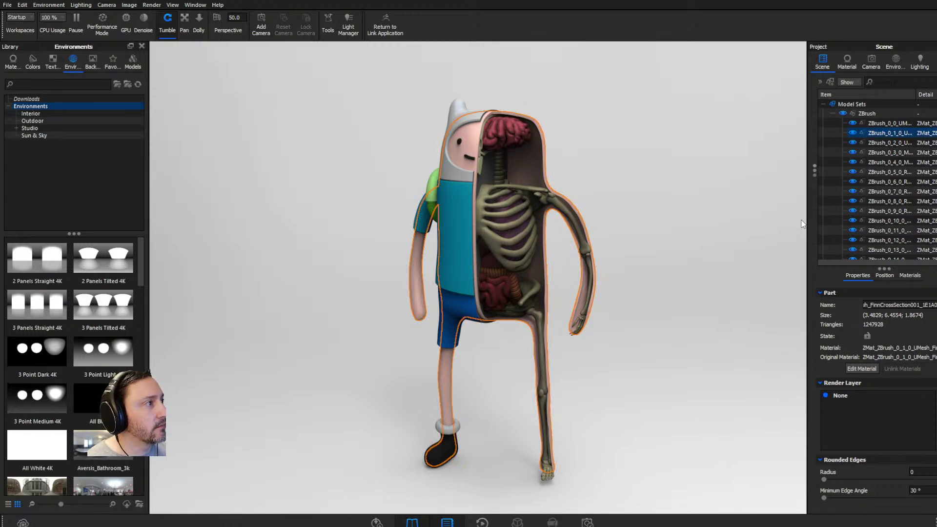
left_click(850, 61)
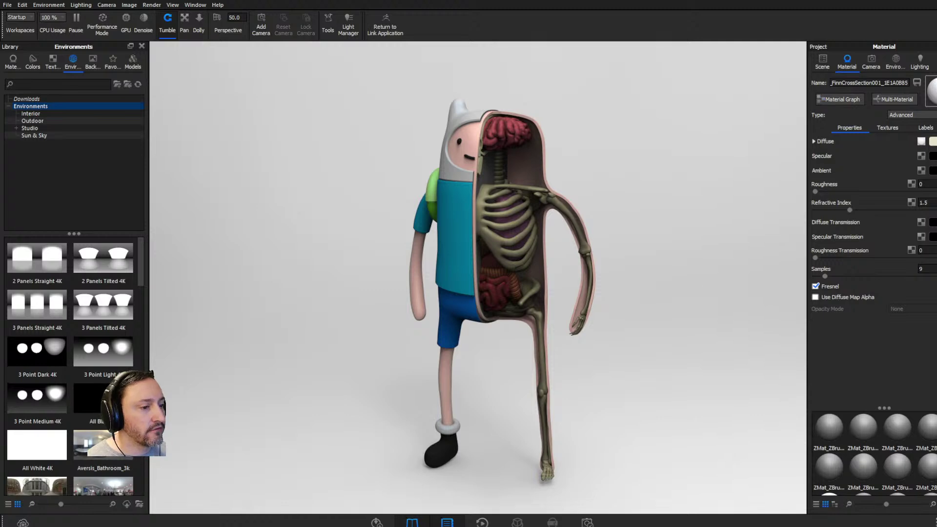
left_click(840, 99)
left_click_drag(758, 138, 654, 141)
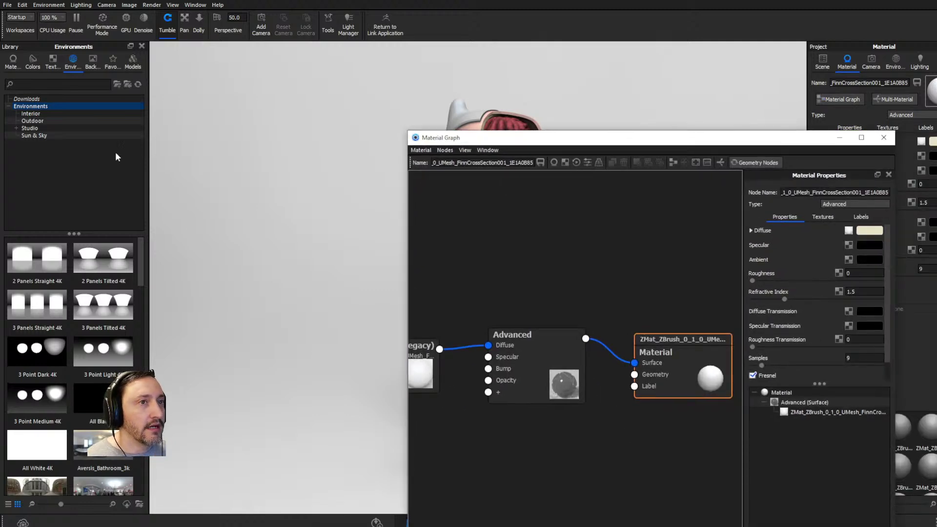
Step: Browse the library and Cloud Library materials, check the downloaded Translucent - Human Skin material, and close the Material Graph
left_click(13, 61)
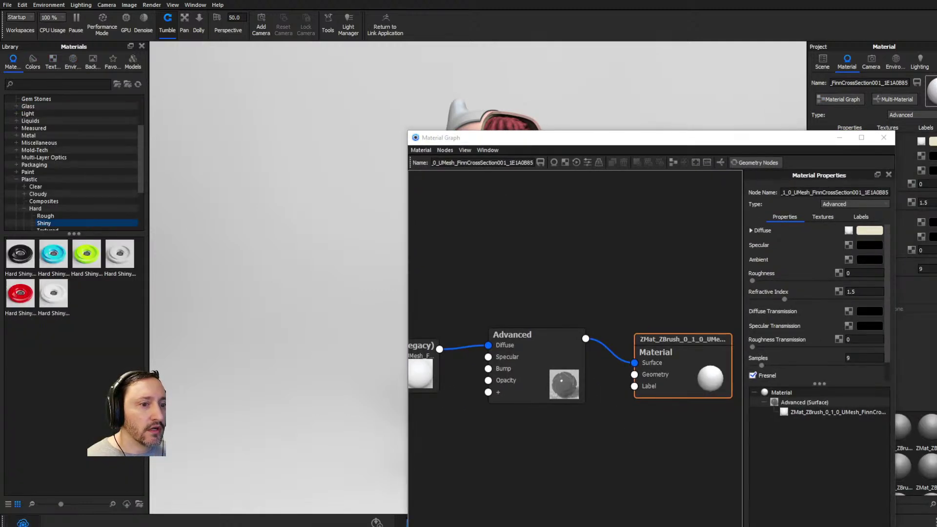
left_click(23, 523)
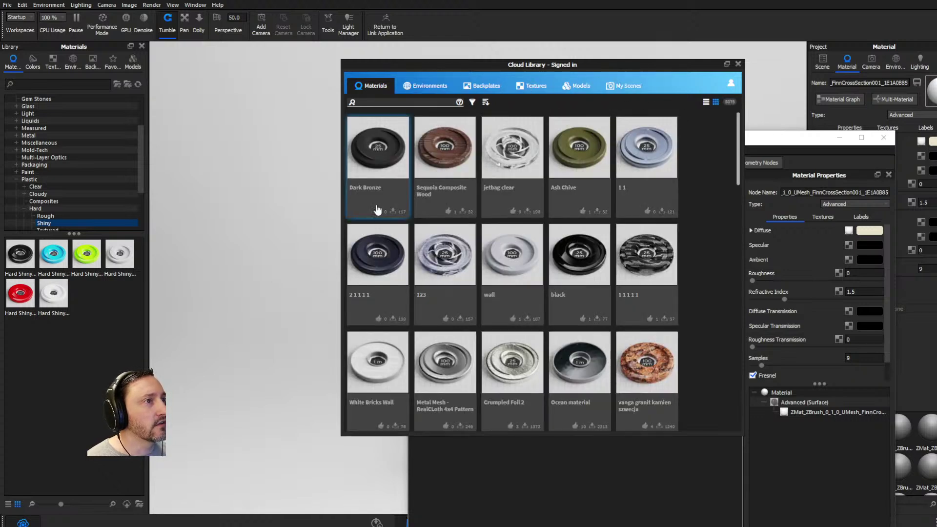
left_click(738, 65)
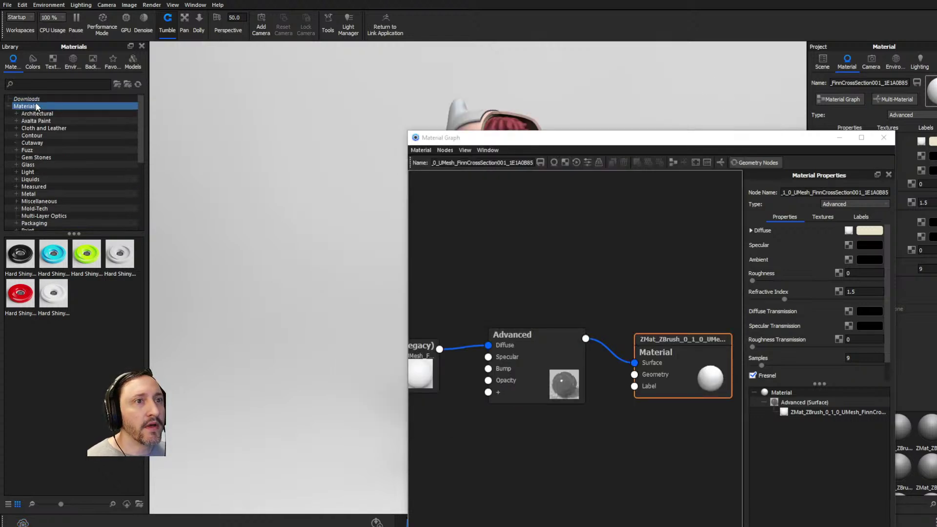
mouse_move(27, 266)
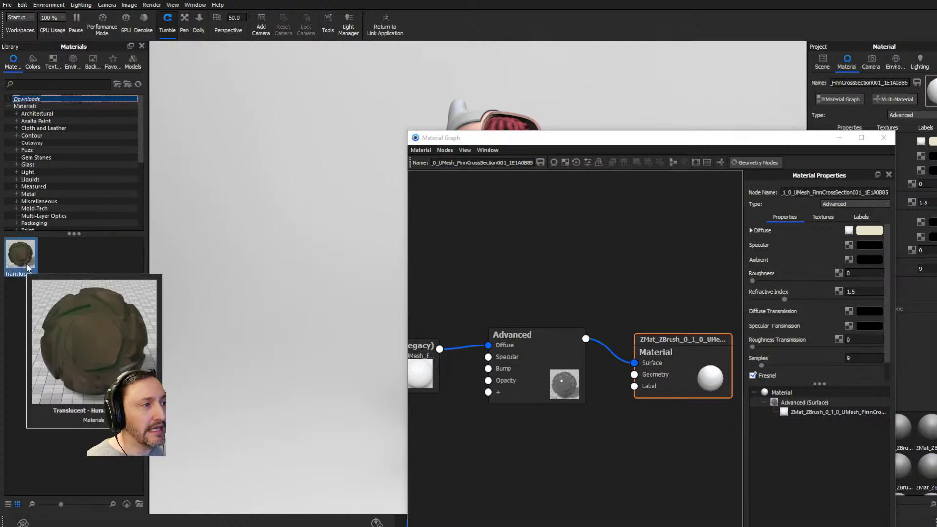
left_click_drag(441, 138, 293, 526)
left_click_drag(319, 378, 355, 371)
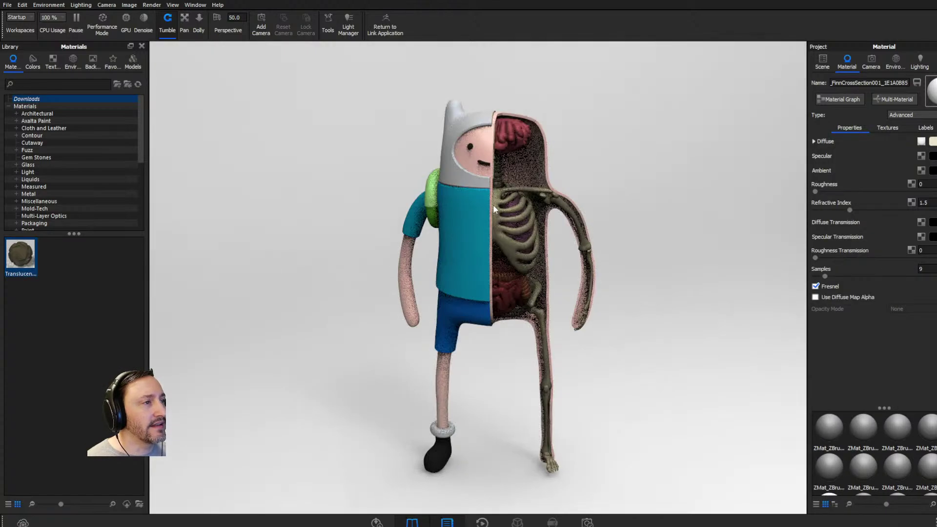
left_click_drag(611, 143, 691, 154)
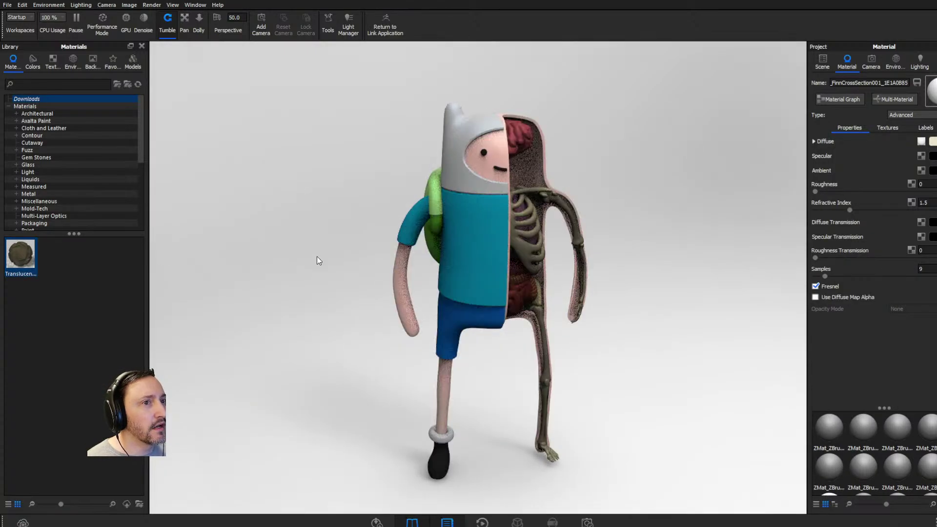
Step: Apply Hard Shiny Plastic White from the hard shiny plastics to Finn's clothing, retaining its textures
scroll(32, 197, "down", 2)
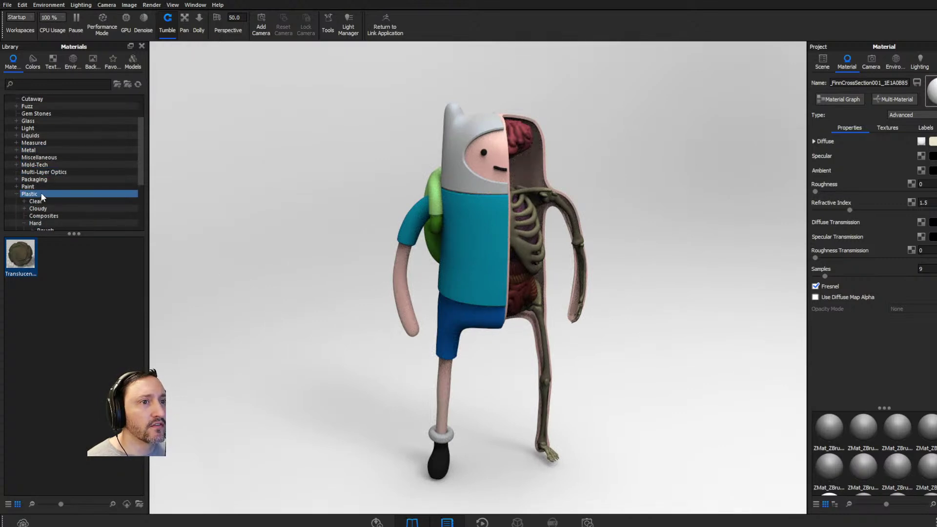
scroll(41, 198, "down", 2)
left_click(44, 194)
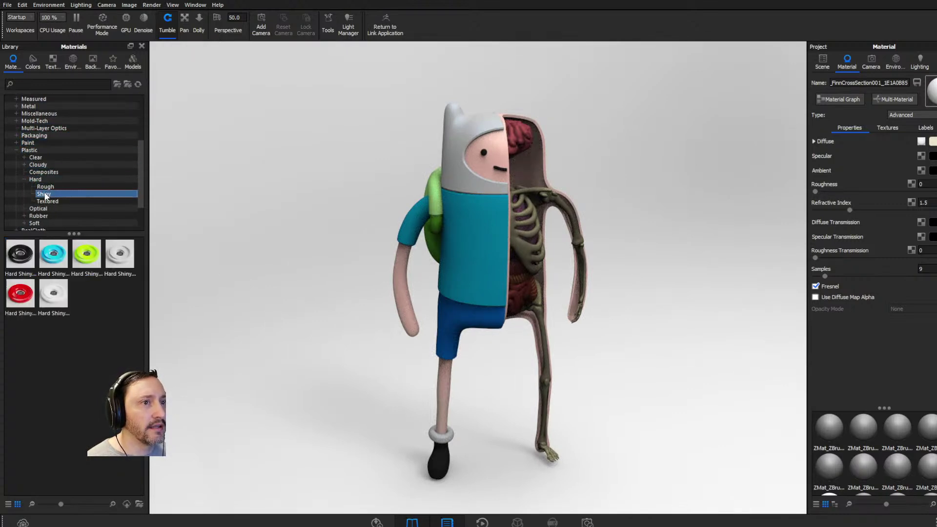
mouse_move(43, 194)
left_mouse_down()
mouse_move(481, 213)
mouse_move(461, 217)
mouse_move(462, 142)
mouse_move(59, 189)
left_mouse_up()
left_click(57, 295)
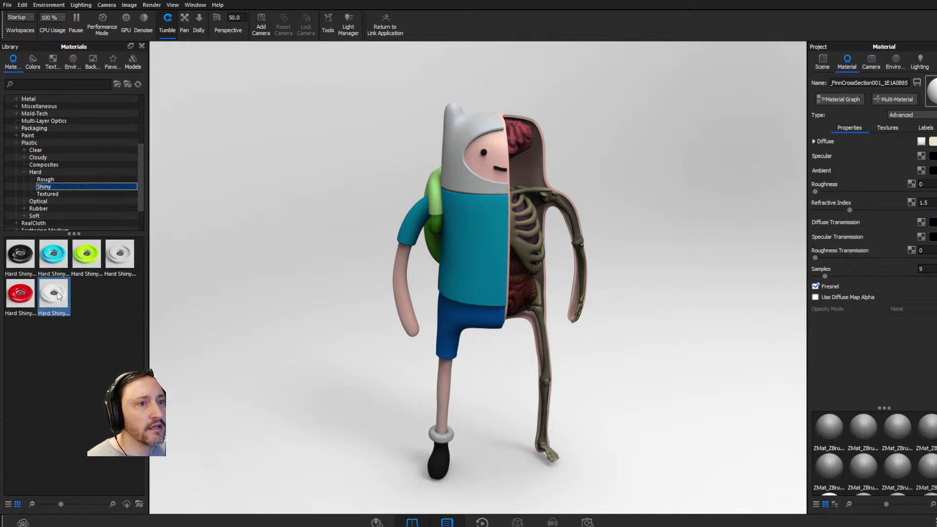
left_click_drag(57, 295, 458, 179)
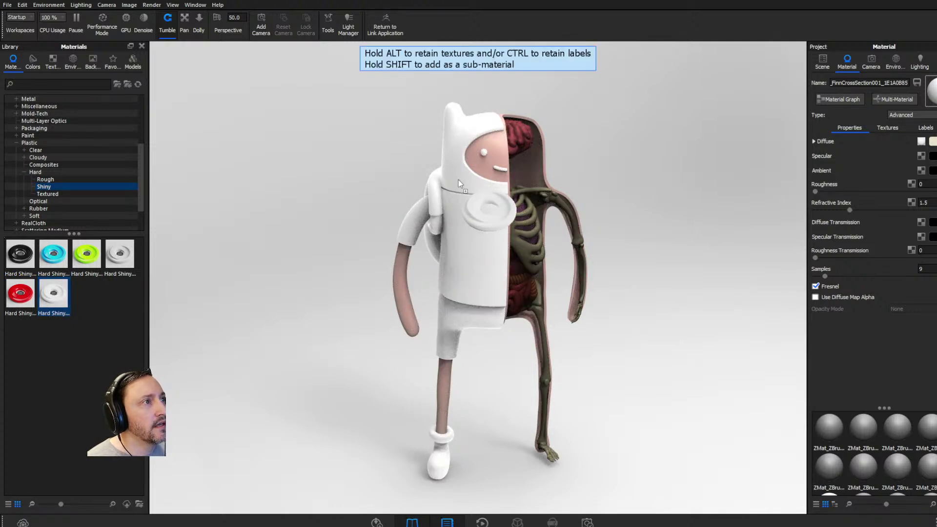
left_click_drag(458, 179, 454, 235)
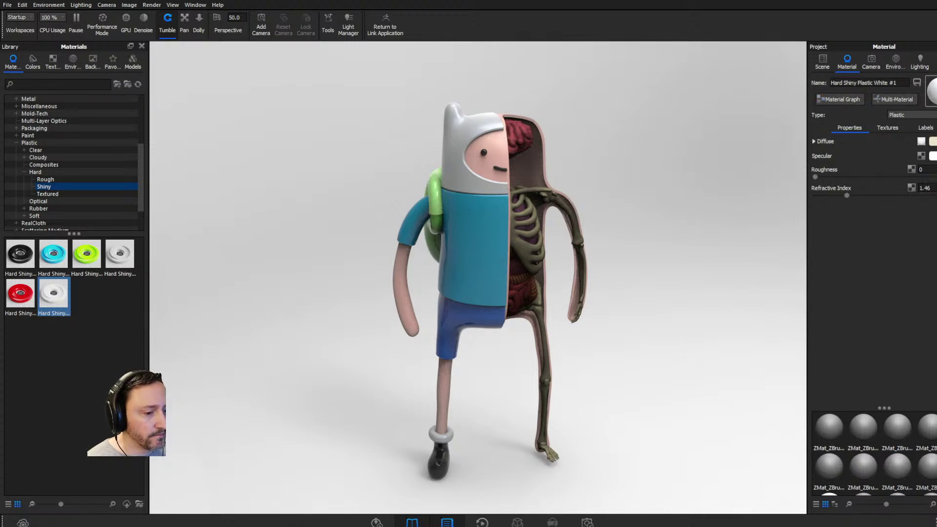
Step: Upgrade the clothing material's legacy texture map to a Matcap node in the Material Graph and delete the leftover legacy node
left_click_drag(548, 231, 561, 175)
scroll(569, 356, "down", 2)
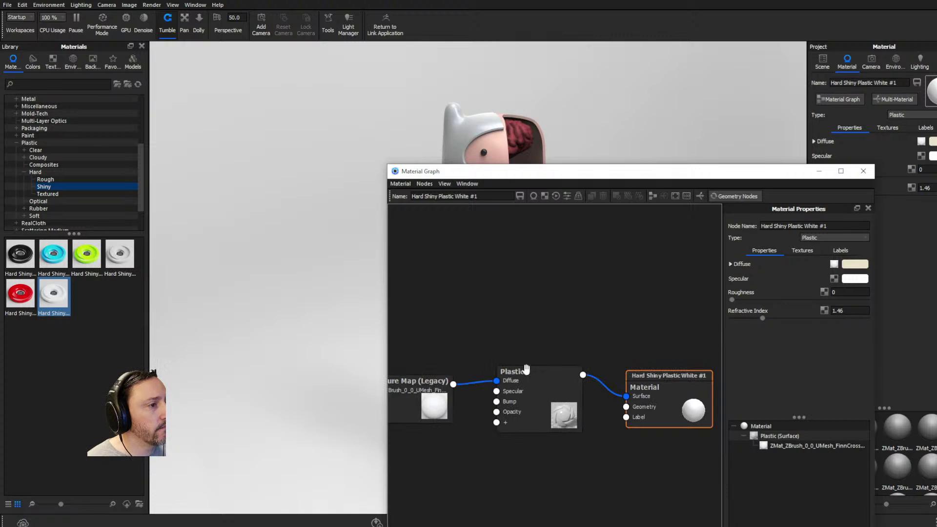
left_click_drag(431, 403, 467, 339)
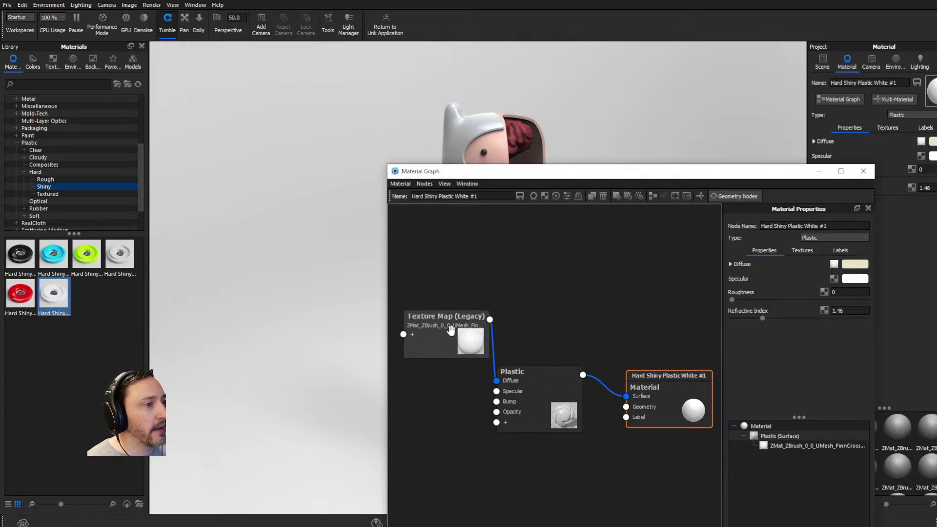
left_click(466, 329)
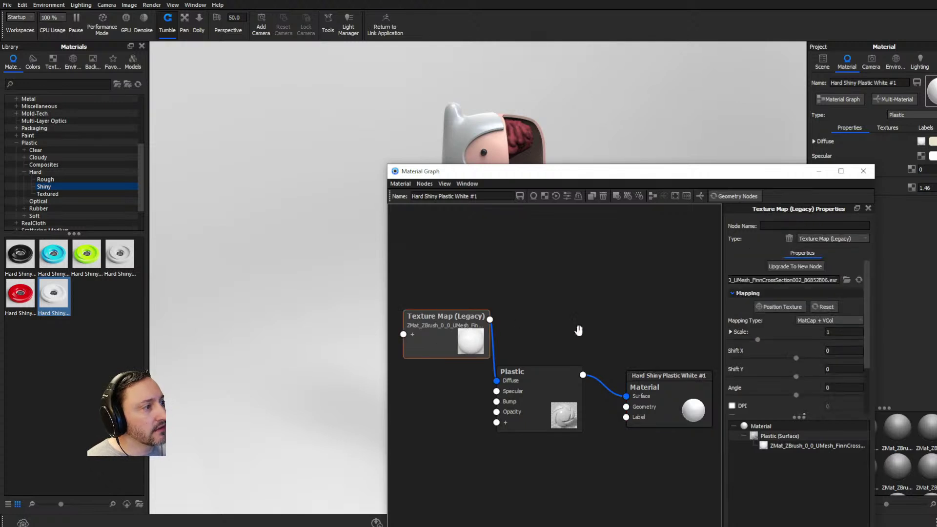
left_click(790, 266)
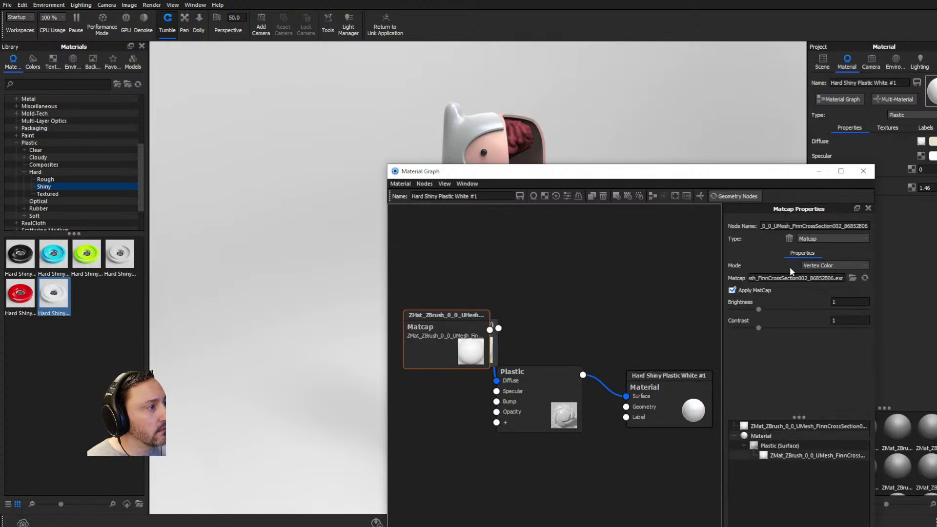
mouse_move(435, 350)
left_mouse_down()
mouse_move(439, 289)
mouse_move(437, 395)
mouse_move(448, 350)
left_mouse_up()
left_click(439, 336)
key("Delete")
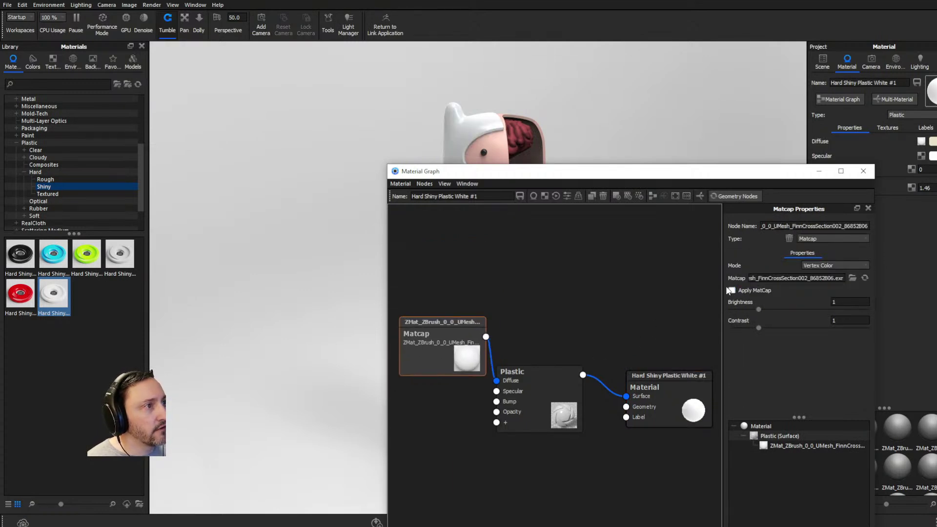
Step: Compare the clothing colours with Apply MatCap on and off, leaving it off, and line up the material's graph nodes
left_click_drag(513, 171, 676, 123)
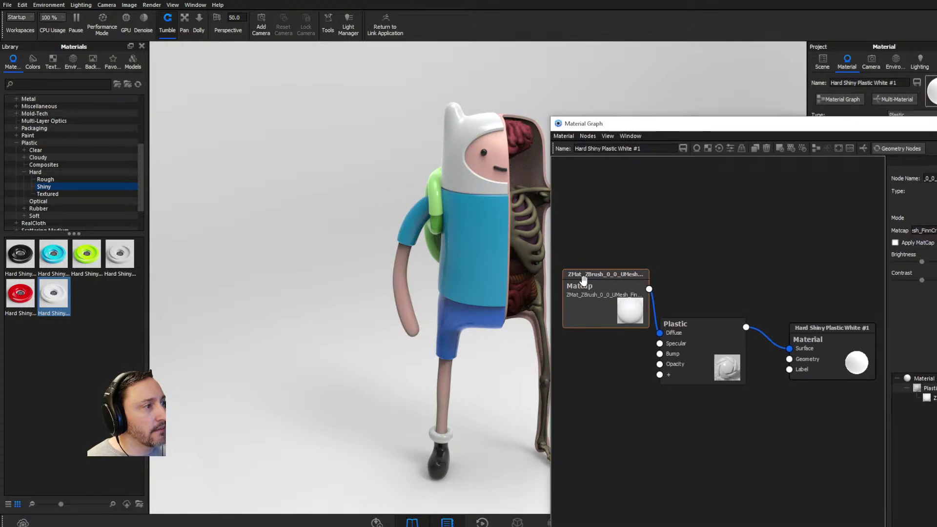
left_click(895, 243)
left_click(895, 242)
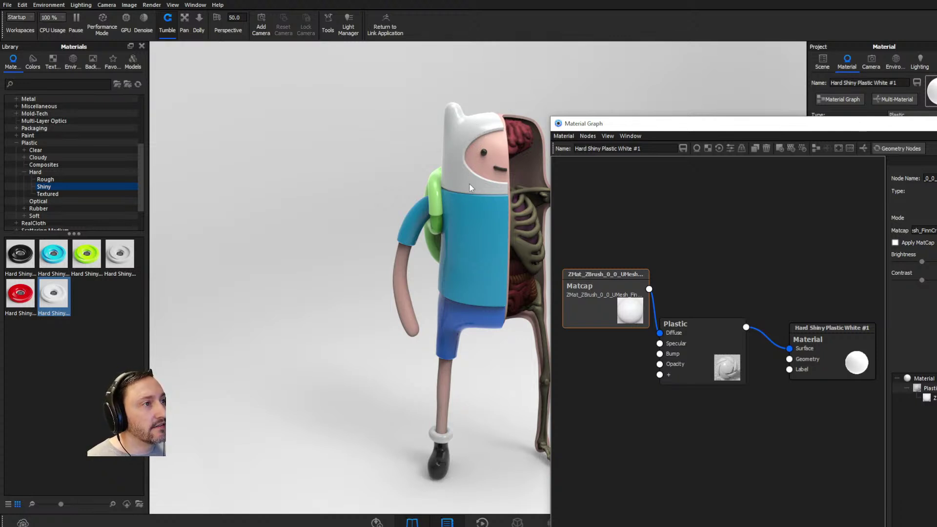
mouse_move(587, 295)
left_mouse_down()
mouse_move(592, 271)
mouse_move(577, 306)
left_mouse_up()
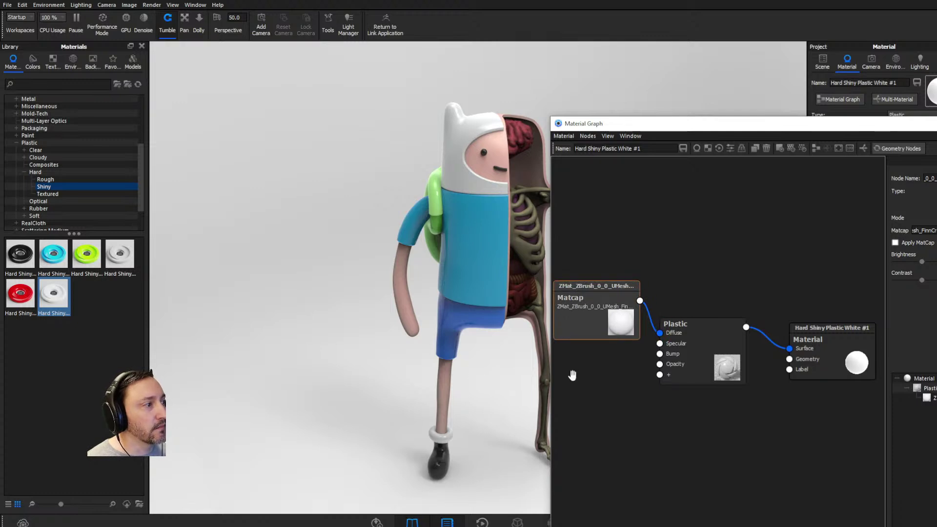
left_click_drag(713, 330, 719, 313)
left_click_drag(618, 318, 615, 331)
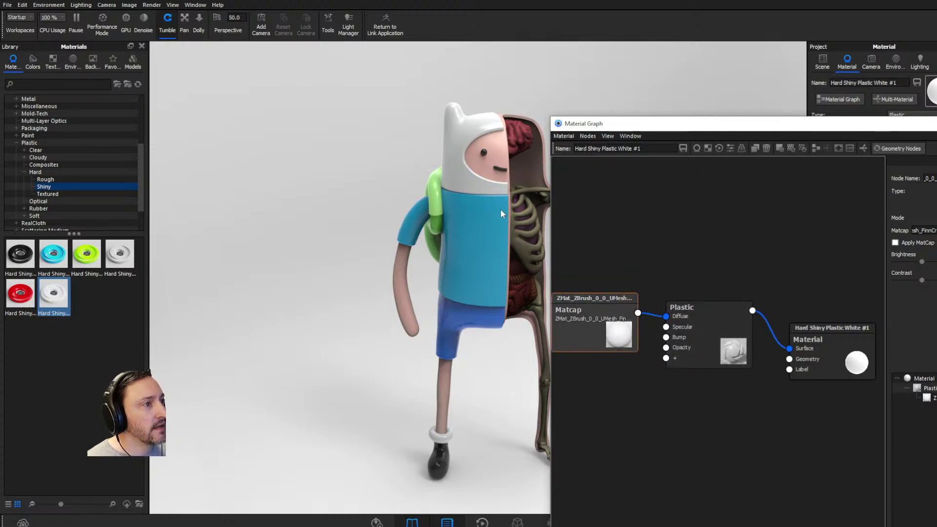
left_click_drag(442, 187, 692, 332)
left_click_drag(795, 355, 793, 336)
left_click_drag(424, 220, 492, 210)
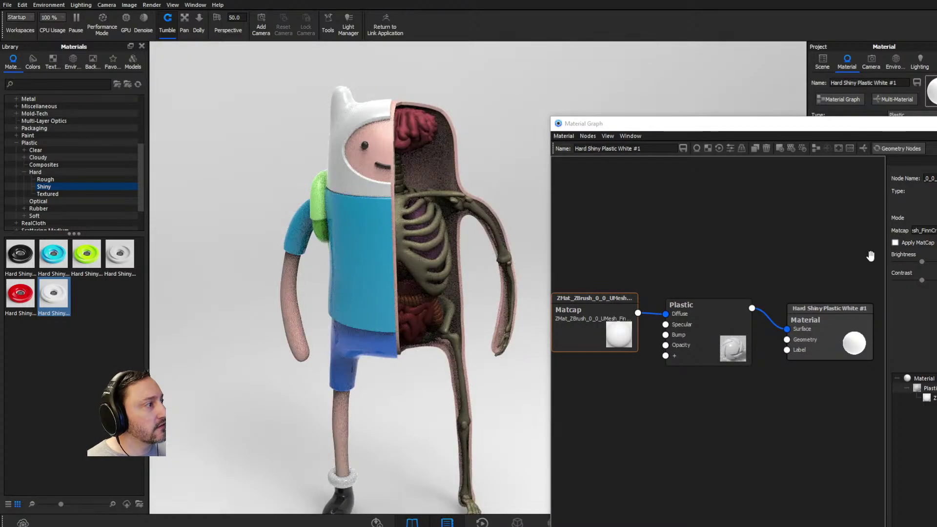
Step: Set the clothing plastic's roughness to 0.0762 and close the Material Graph
left_click(721, 340)
left_click_drag(486, 337, 436, 316)
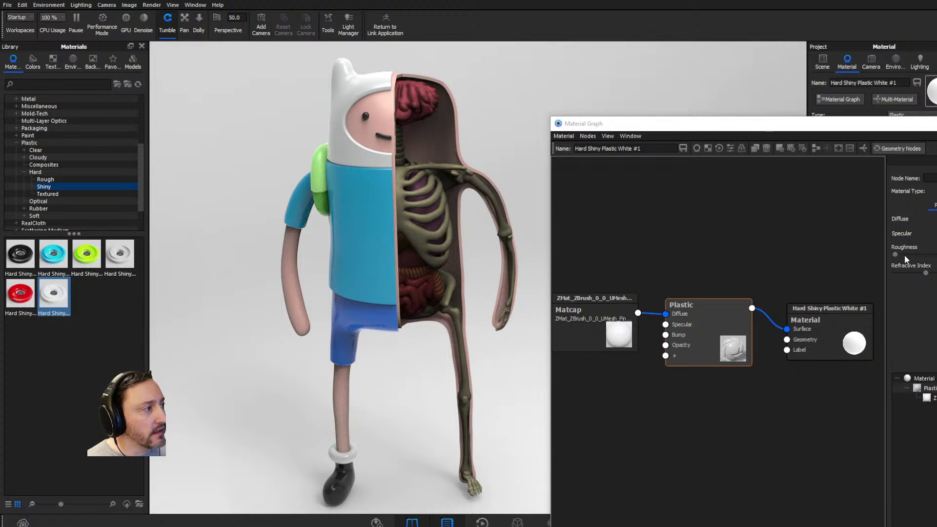
left_click_drag(895, 255, 934, 255)
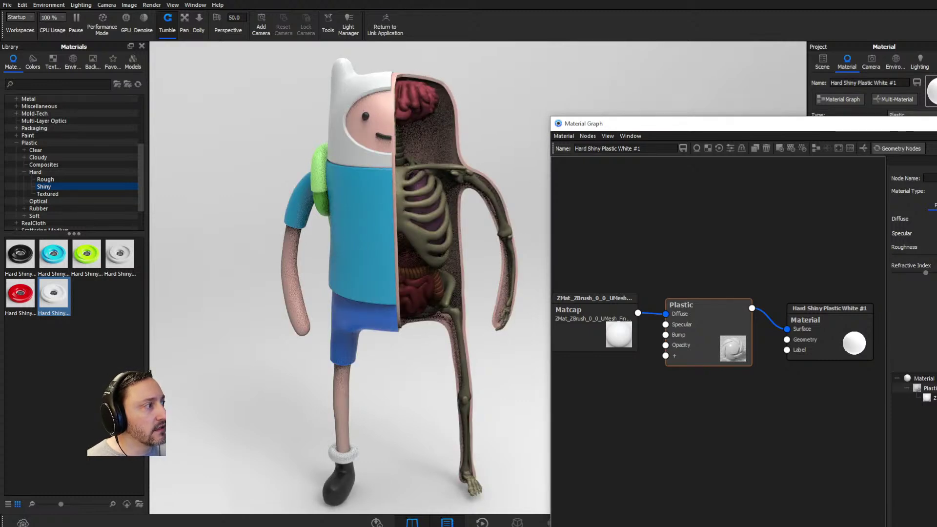
left_click_drag(925, 255, 929, 255)
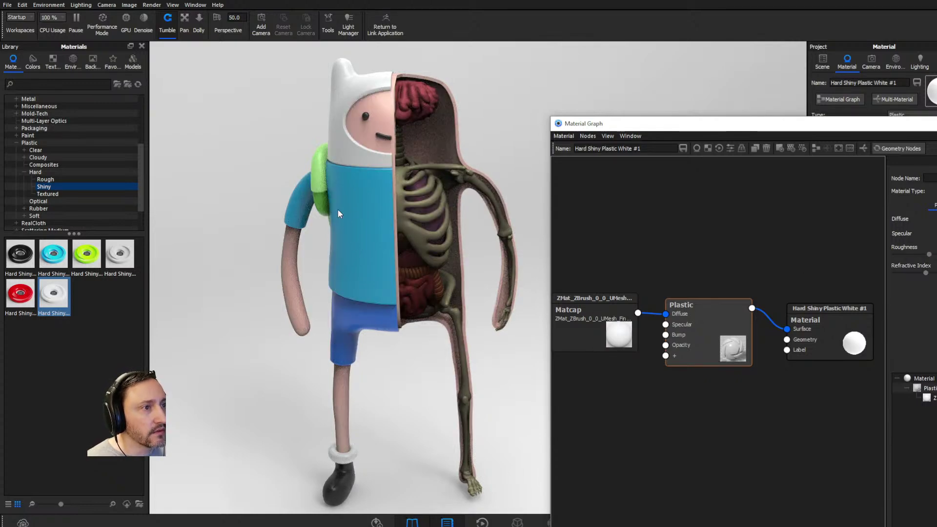
left_click_drag(404, 200, 556, 273)
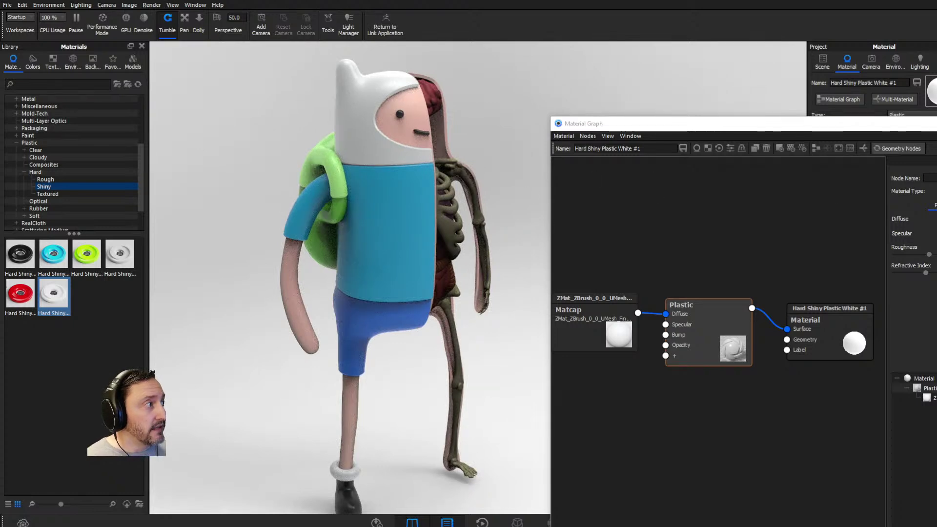
left_click(936, 124)
left_click_drag(562, 265, 514, 286)
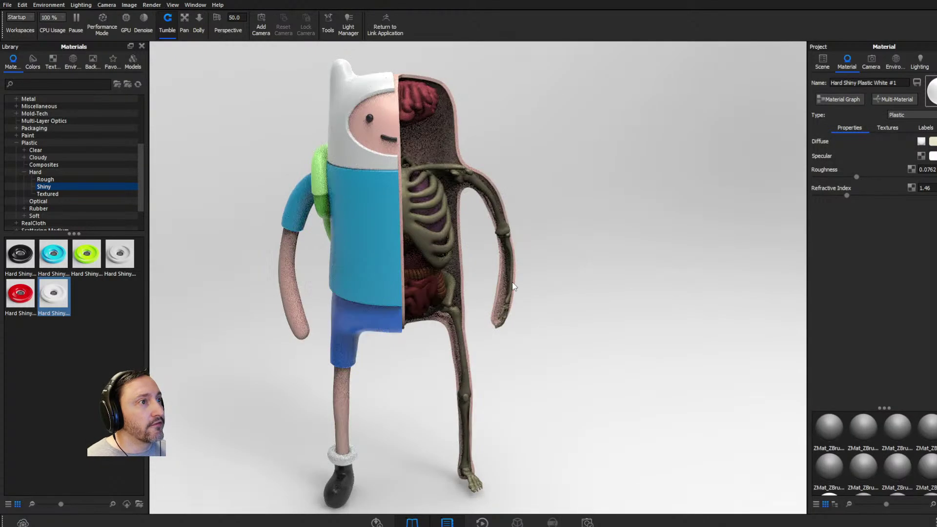
Step: Apply the downloaded Translucent - Human Skin material to Finn's skin, retaining its textures
double_click(392, 123)
scroll(57, 117, "up", 5)
left_click(54, 113)
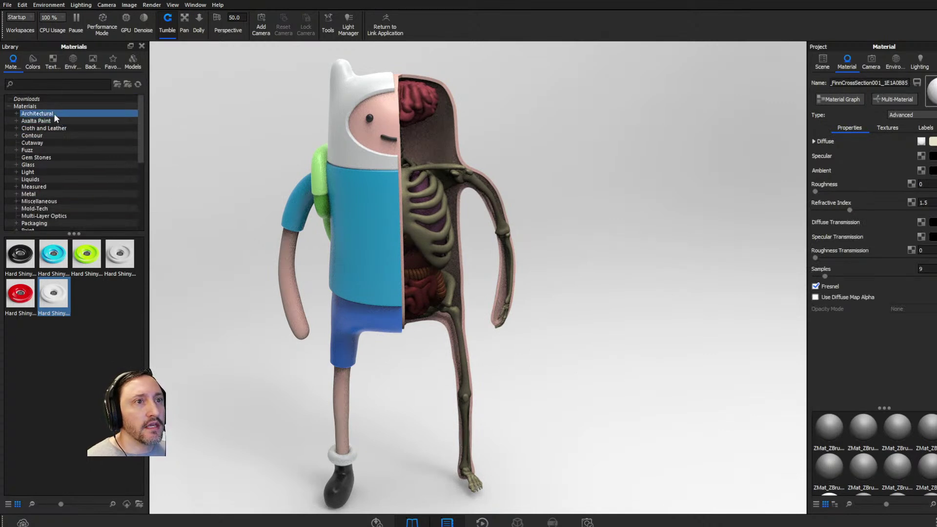
left_click(51, 99)
left_click(36, 272)
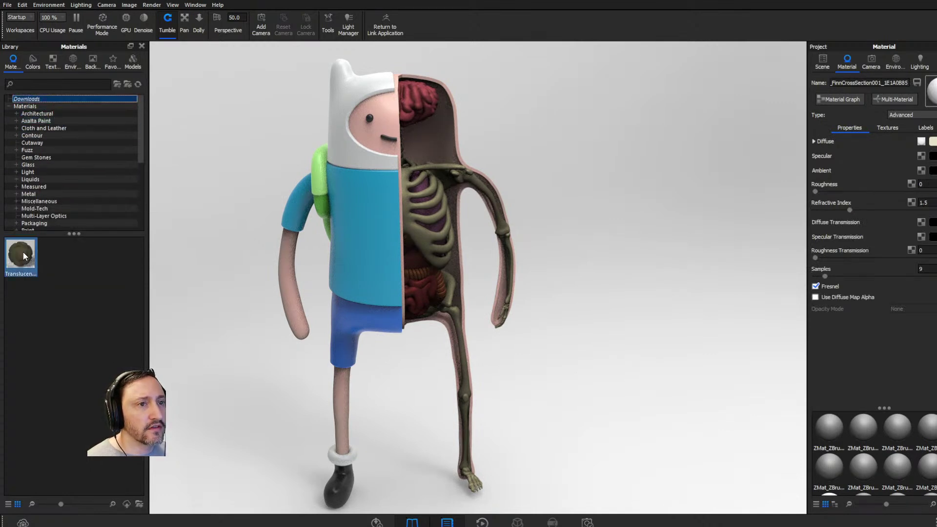
left_click_drag(22, 254, 385, 110)
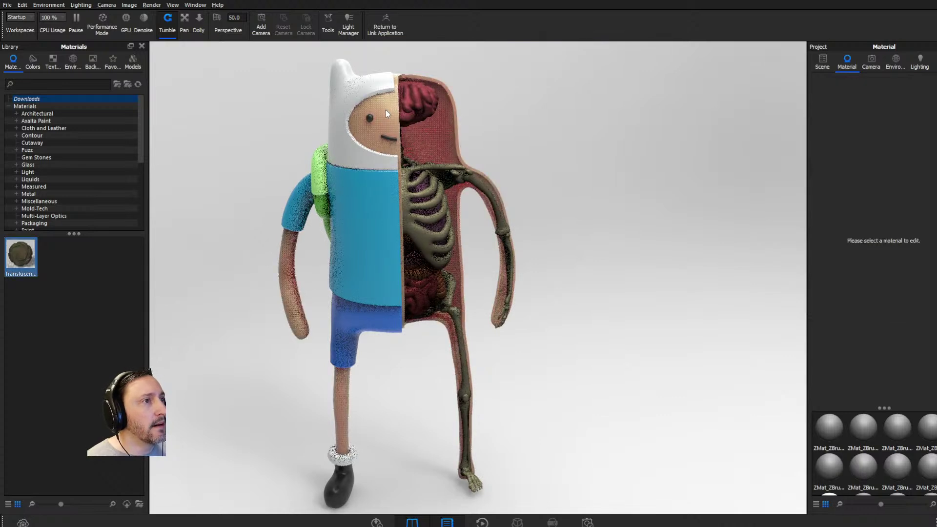
Step: Inspect the translucent skin on the character and its node graph, and undo the skin material's application
left_click(835, 99)
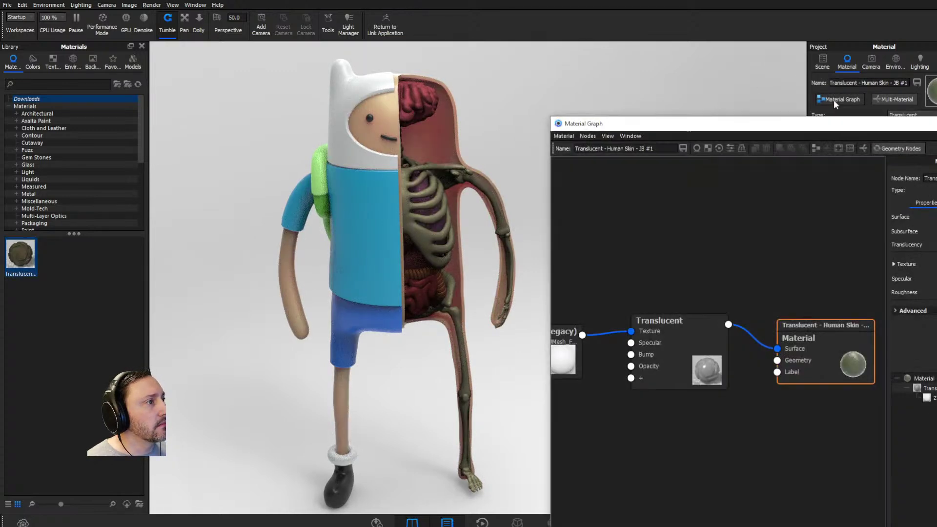
scroll(680, 250, "down", 2)
left_click_drag(829, 347, 827, 336)
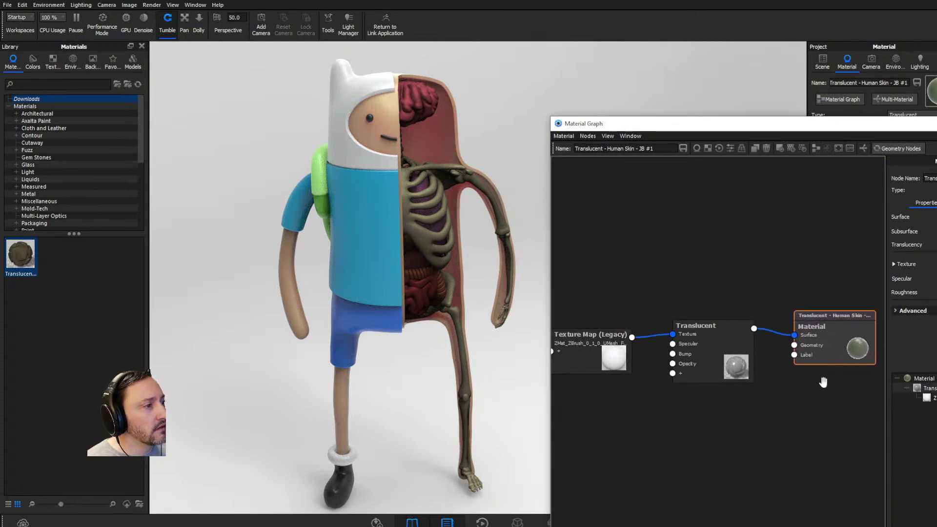
scroll(378, 131, "up", 3)
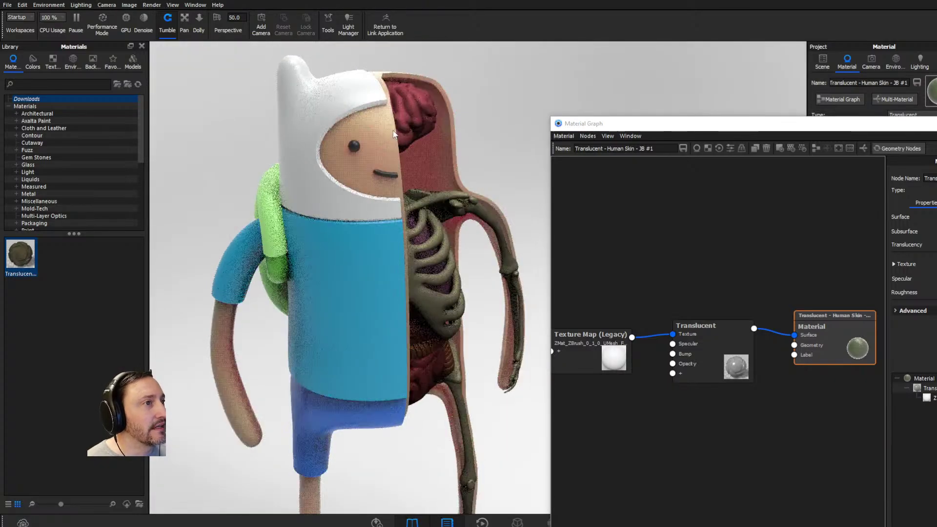
scroll(459, 283, "up", 1)
scroll(461, 286, "down", 3)
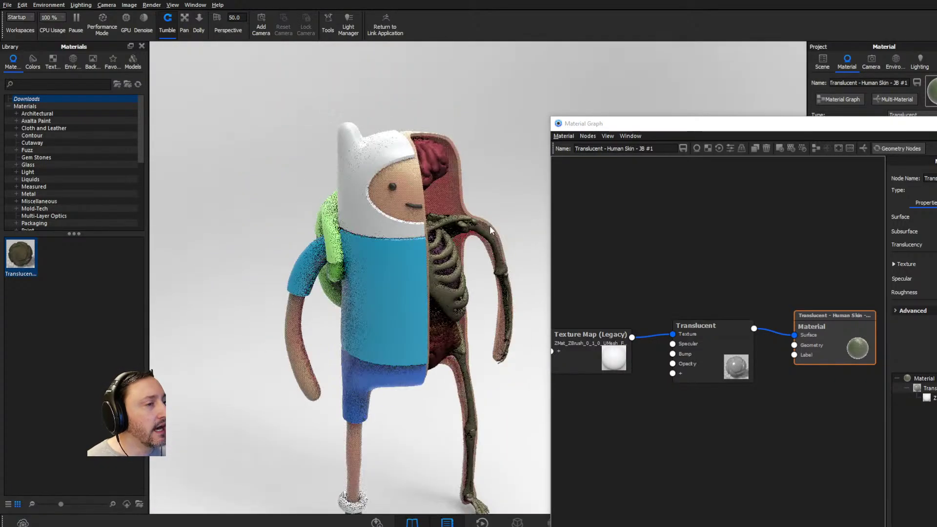
left_click_drag(591, 375, 602, 347)
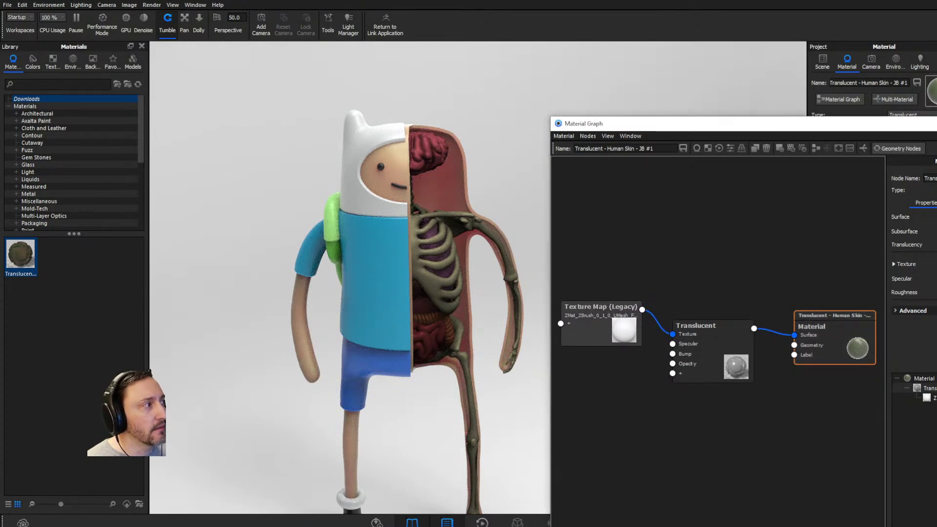
key("ctrl+z")
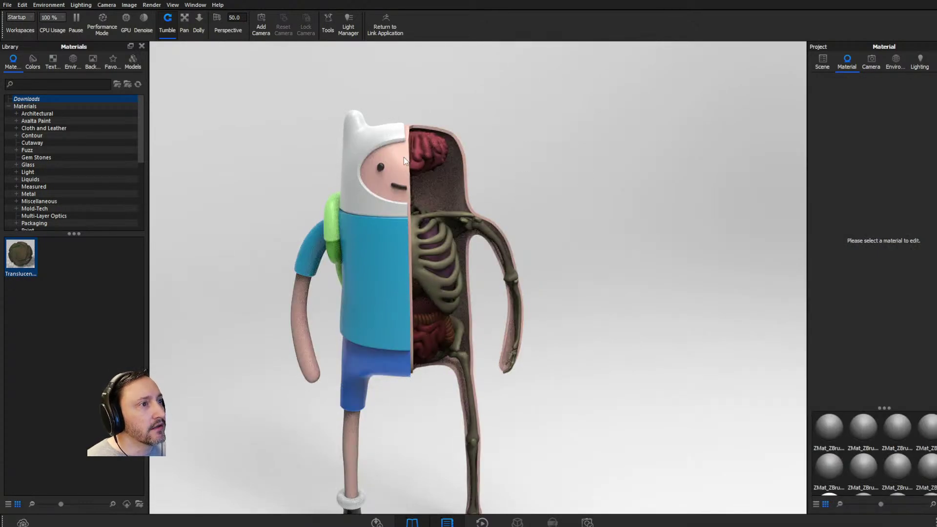
Step: In the skin material's graph, change the diffuse texture map to a Matcap in Vertex Color mode and delete the leftover texture node
double_click(403, 158)
left_click(838, 100)
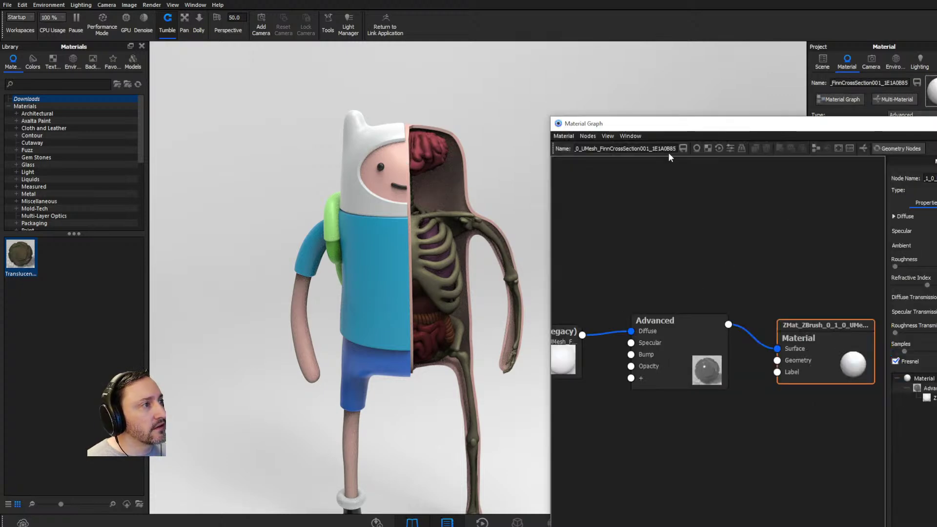
left_click_drag(547, 301, 565, 279)
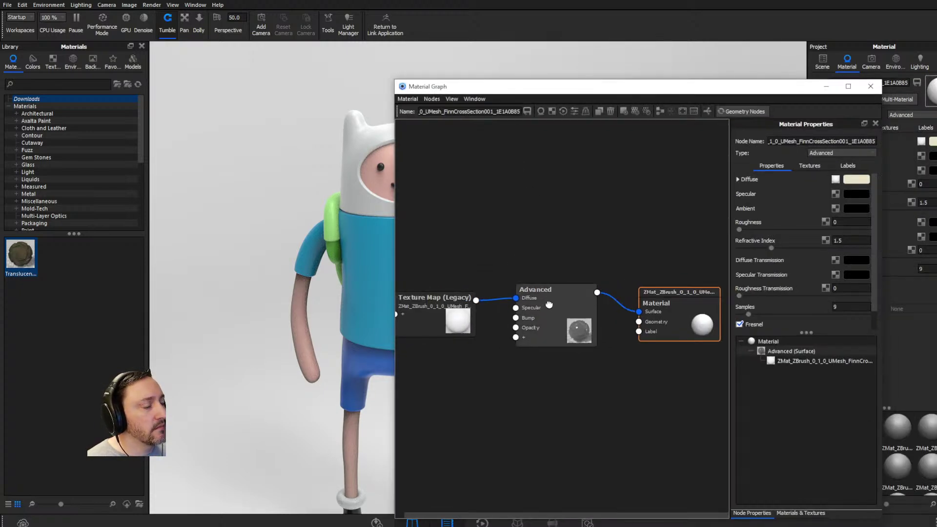
left_click_drag(441, 307, 462, 258)
left_click(802, 182)
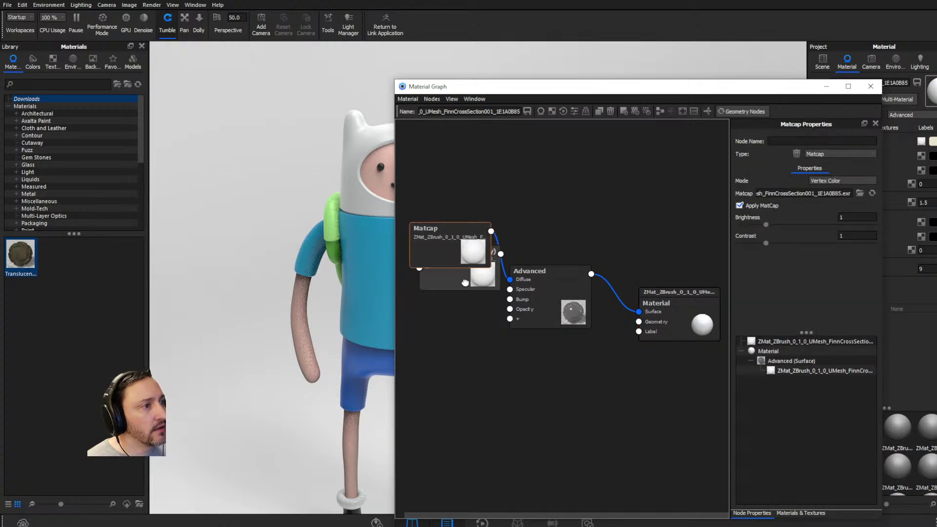
left_click(463, 282)
key("Delete")
Step: Turn off Apply MatCap on the skin's Matcap node and reposition the Advanced node beside it
left_click(439, 246)
left_click(739, 206)
left_click(739, 206)
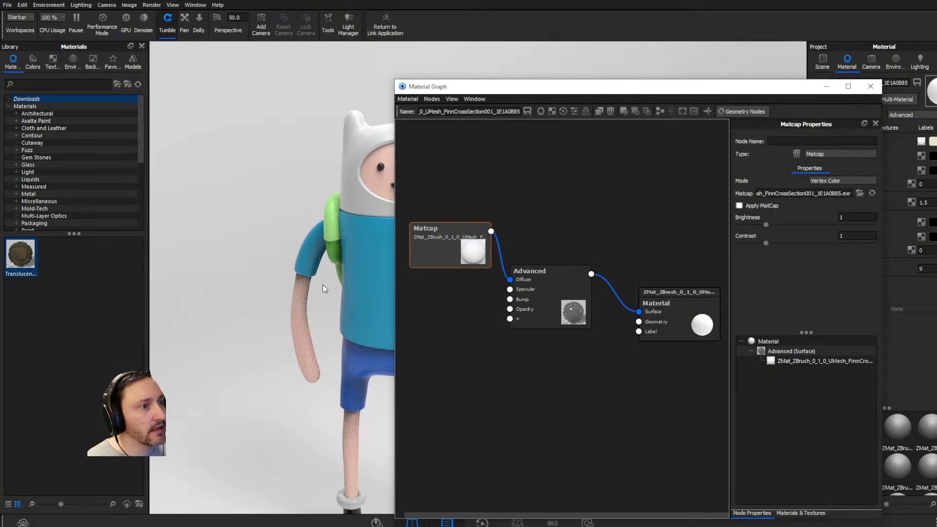
left_click_drag(551, 305, 567, 292)
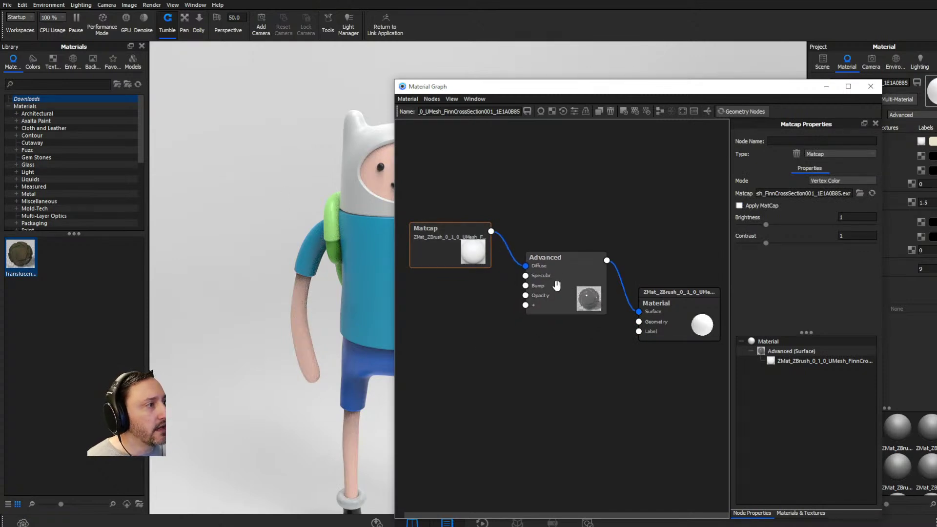
left_click(837, 153)
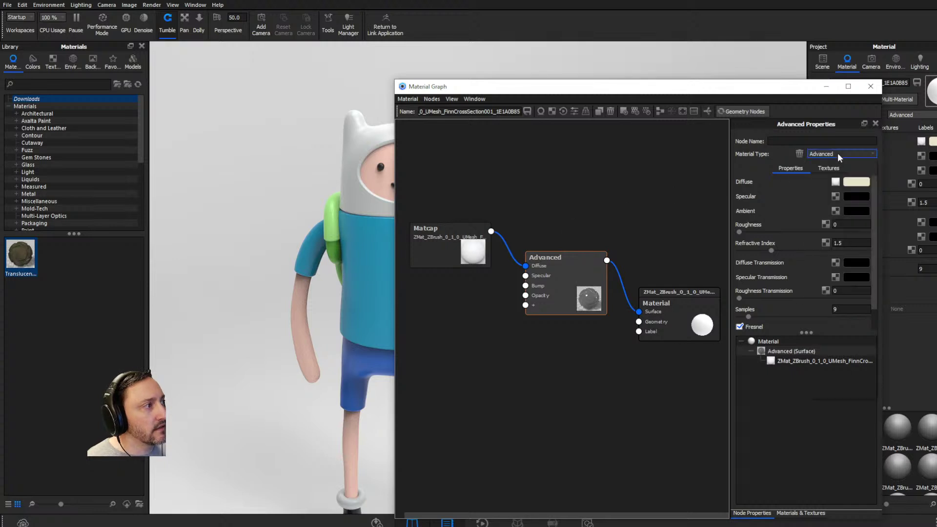
left_click(835, 154)
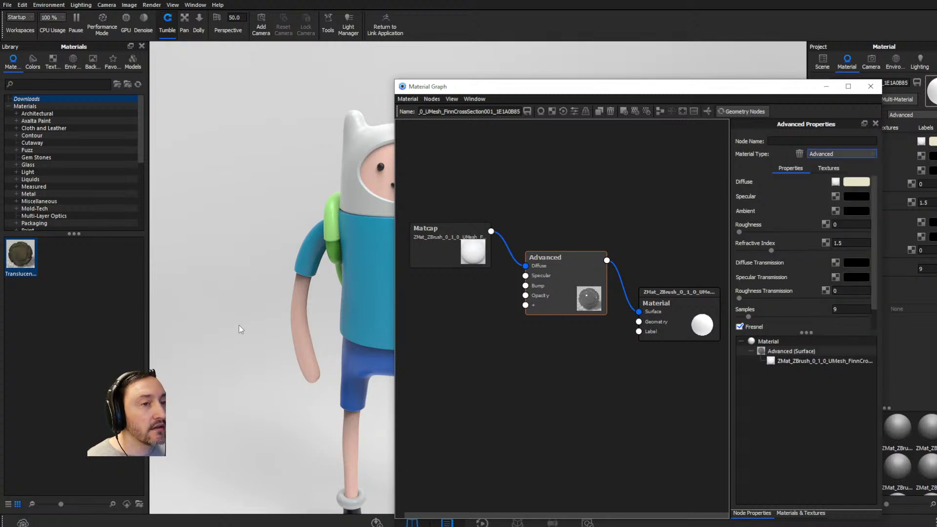
Step: Add the Translucent - Human Skin material to the graph, replacing its Skin_Color_wPores3.png texture input with the Matcap node
left_click_drag(27, 259, 547, 393)
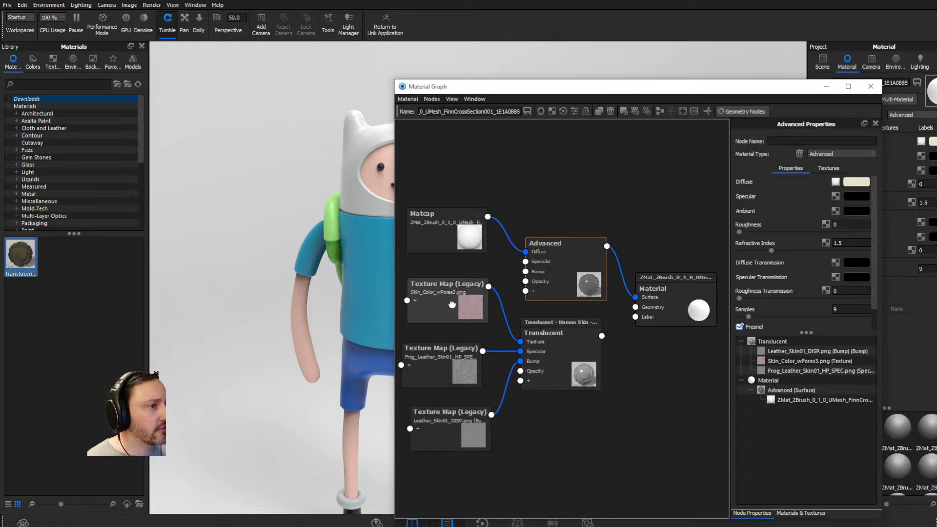
left_click(452, 305)
key("Delete")
left_click_drag(485, 229, 520, 342)
left_click_drag(466, 251, 466, 302)
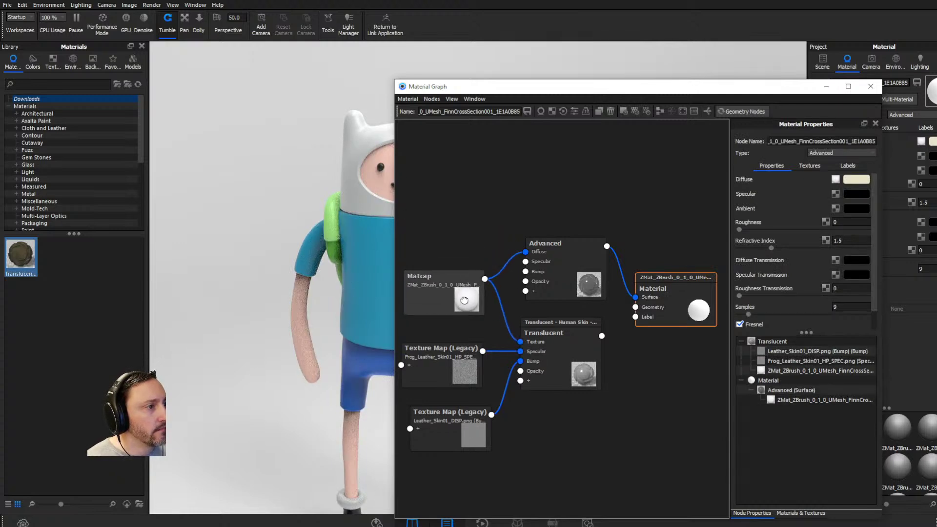
Step: Connect the Translucent node to the Material node's Surface input, delete the Advanced node and line up the Material node
left_click(557, 271)
left_click_drag(602, 335, 635, 297)
key("Delete")
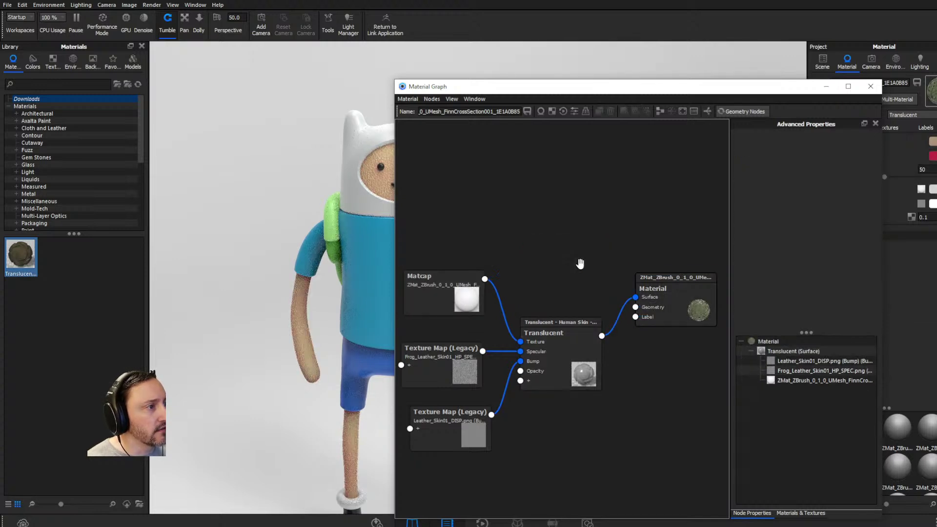
left_click_drag(494, 89, 623, 115)
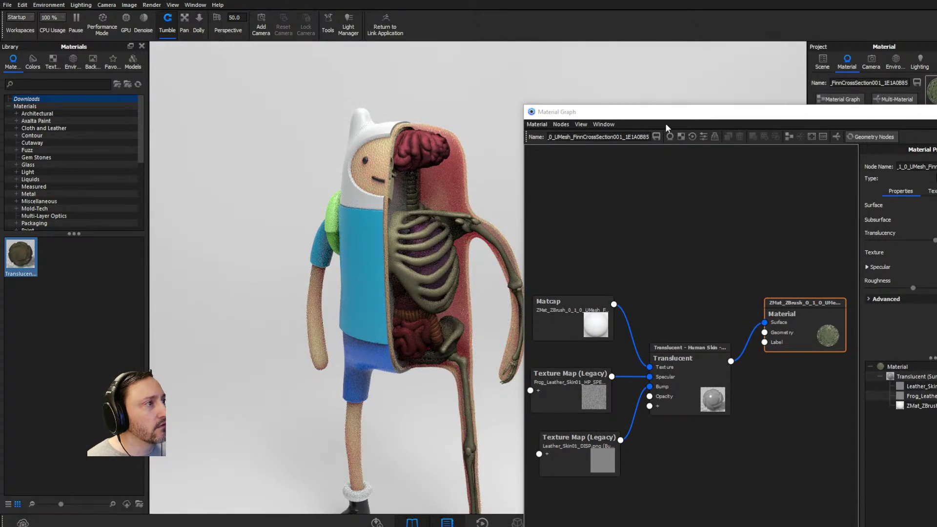
left_click_drag(797, 315, 789, 374)
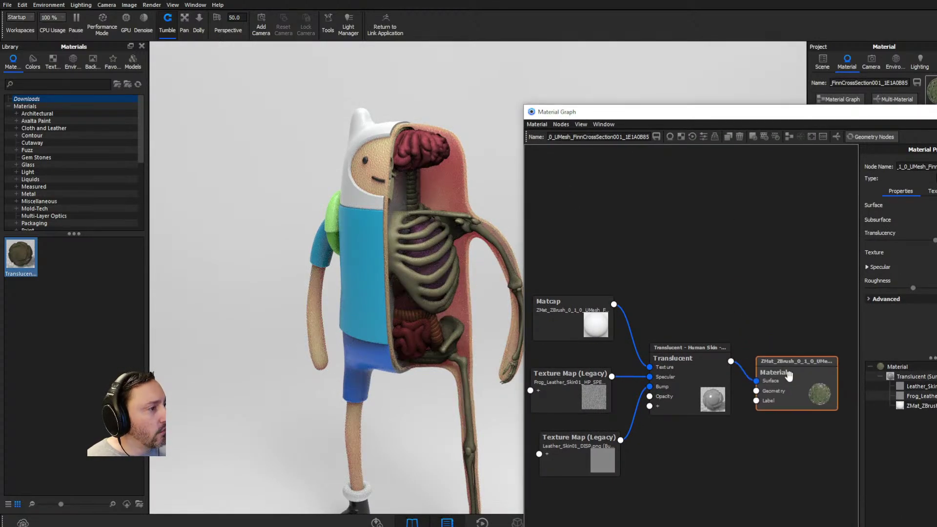
Step: Check the translucent skin's texture nodes and set its Surface colour to neutral grey #A0A0A0
left_click(687, 376)
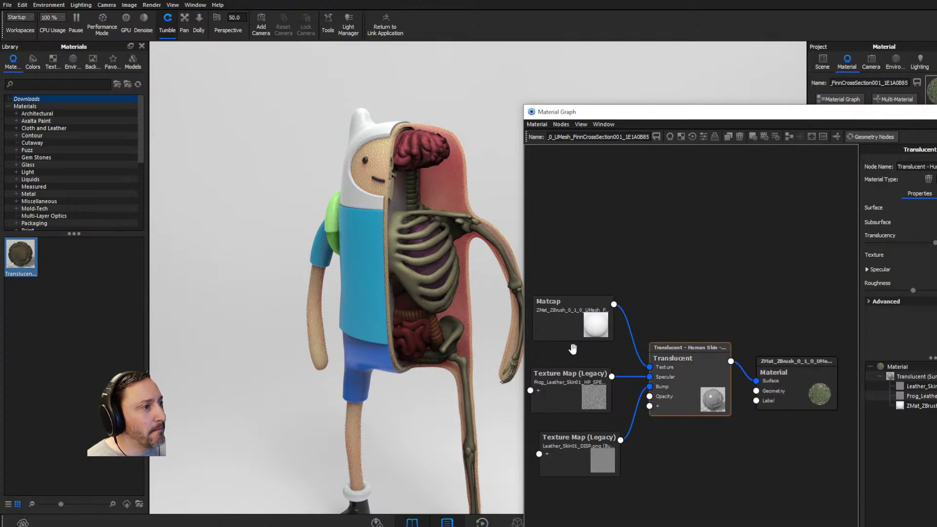
left_click(560, 381)
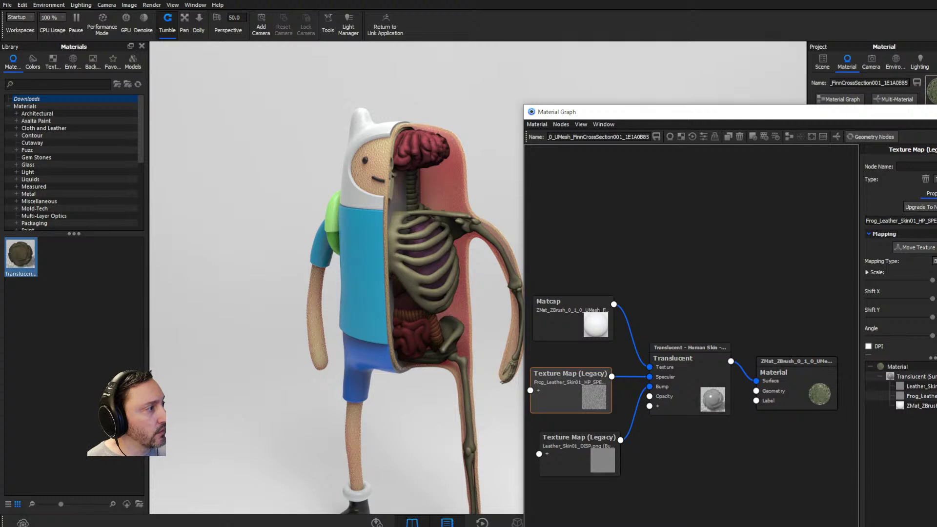
left_click(559, 449)
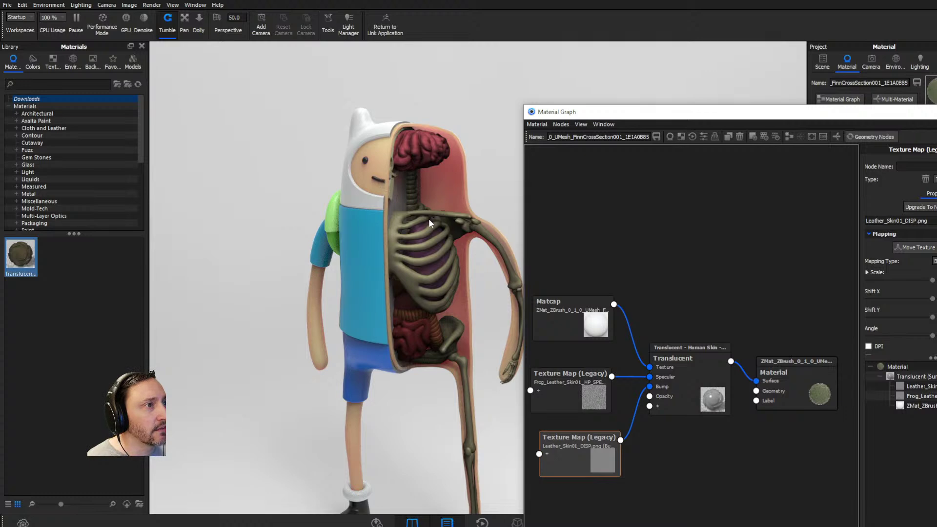
left_click_drag(416, 292, 388, 172)
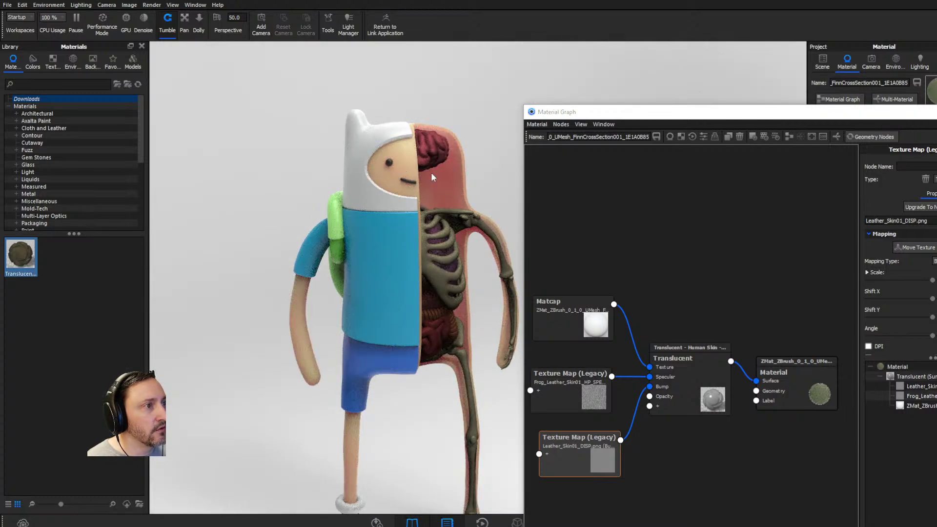
left_click(712, 383)
left_click(783, 388)
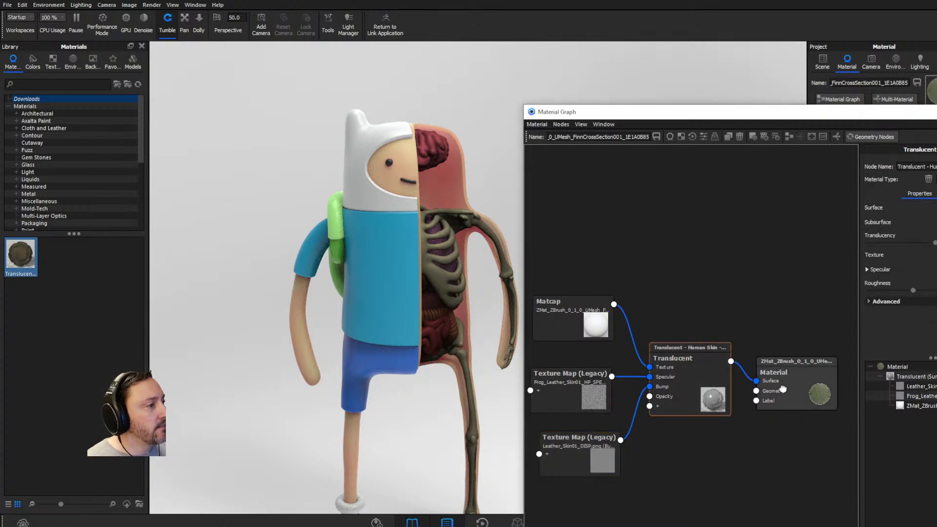
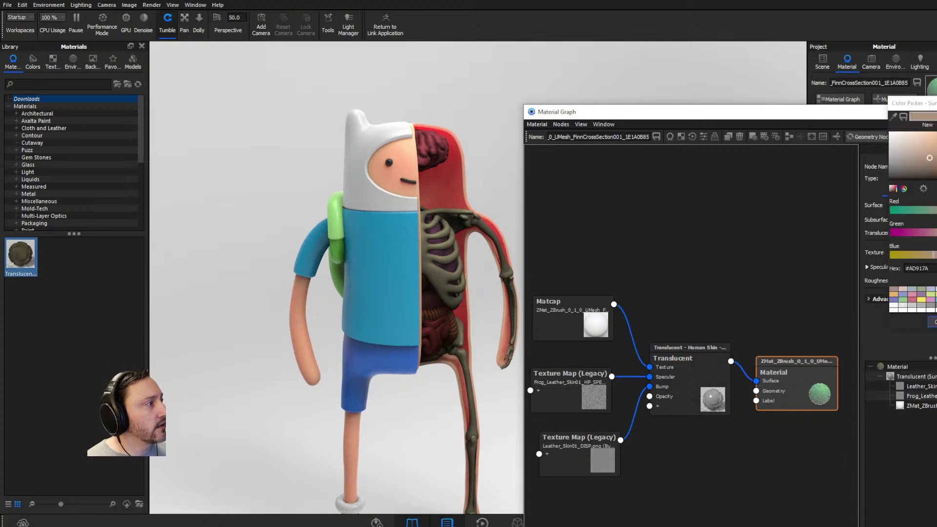
mouse_move(926, 161)
left_mouse_down()
mouse_move(882, 156)
mouse_move(882, 143)
mouse_move(877, 160)
mouse_move(869, 130)
mouse_move(867, 159)
left_mouse_up()
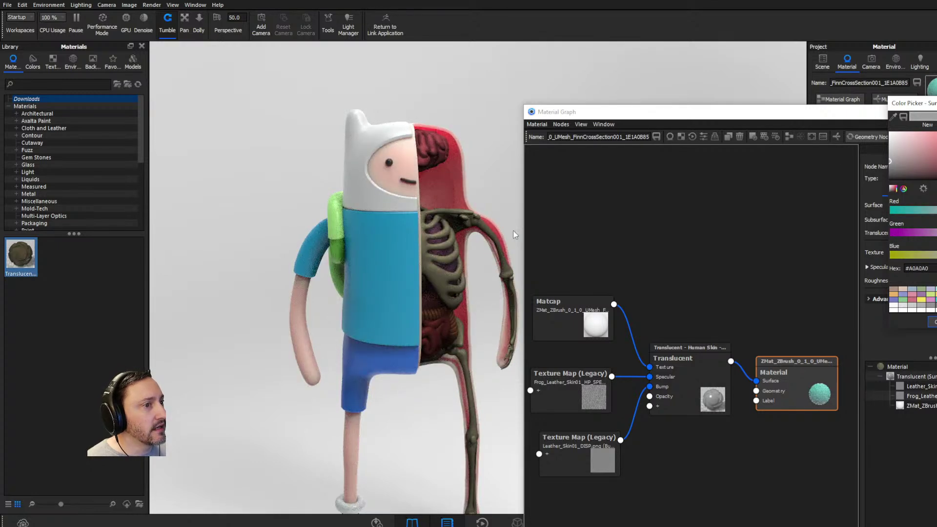
left_click(932, 322)
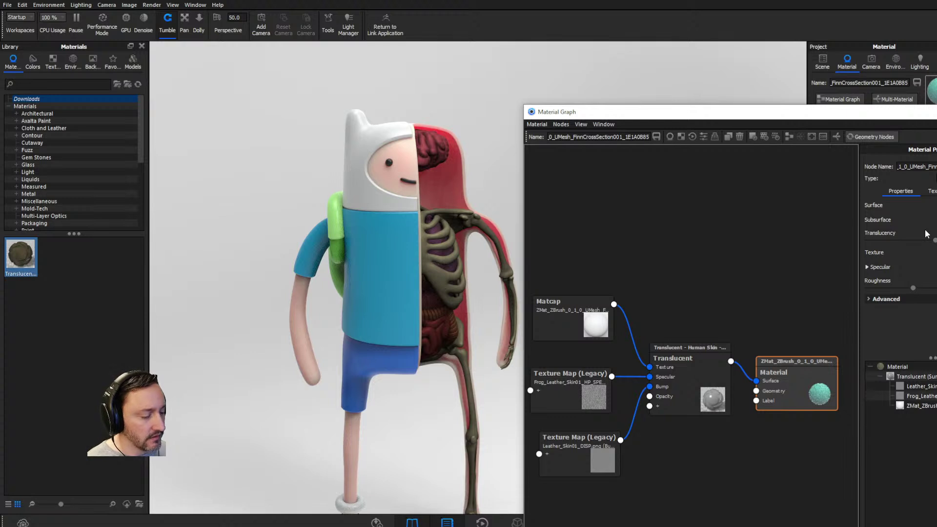
Step: Adjust the skin material's Translucency amount while checking the cutaway's interior walls
key("Return")
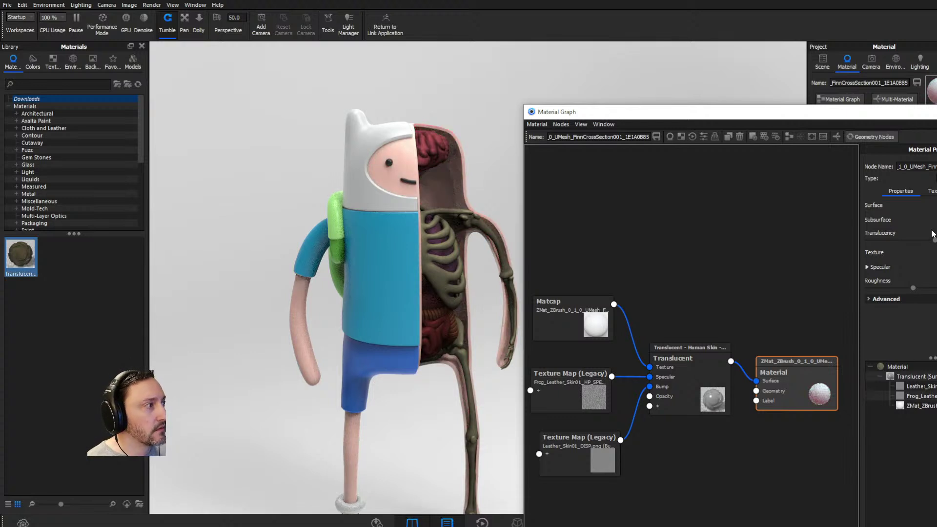
key("Return")
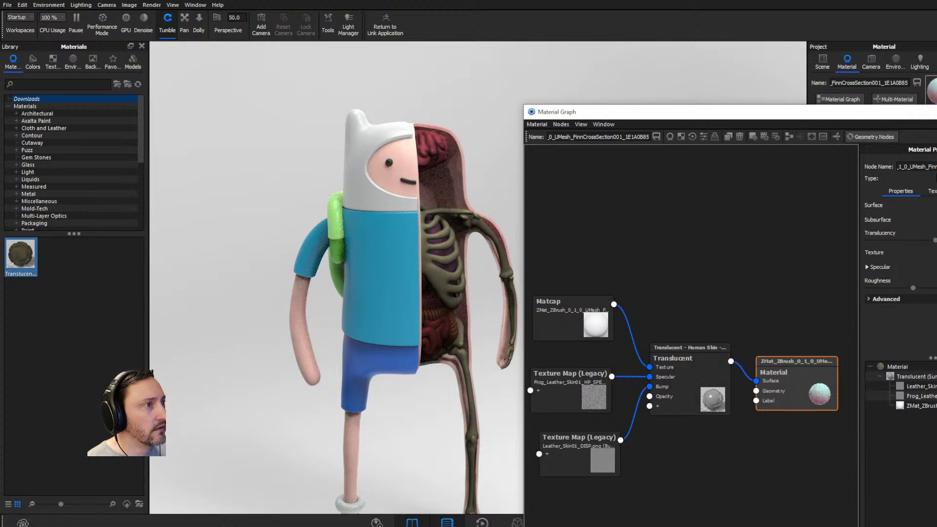
left_click_drag(898, 114, 936, 175)
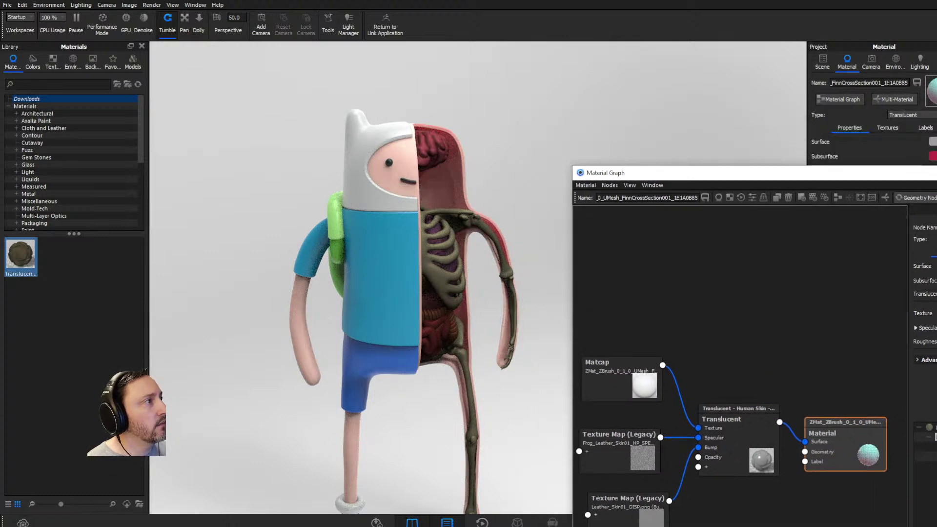
Step: Move the Material Graph out of the way and choose the Product lighting preset
left_click(919, 62)
left_click_drag(849, 172, 850, 268)
left_click(833, 120)
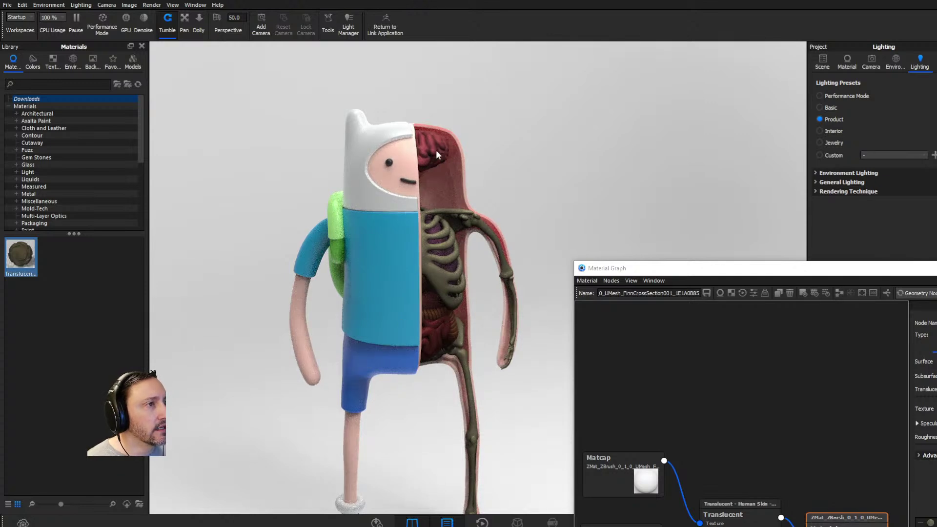
Step: Apply the Dosch-Apartment_2k environment from the library to the scene and view the whole character in it
left_click(73, 61)
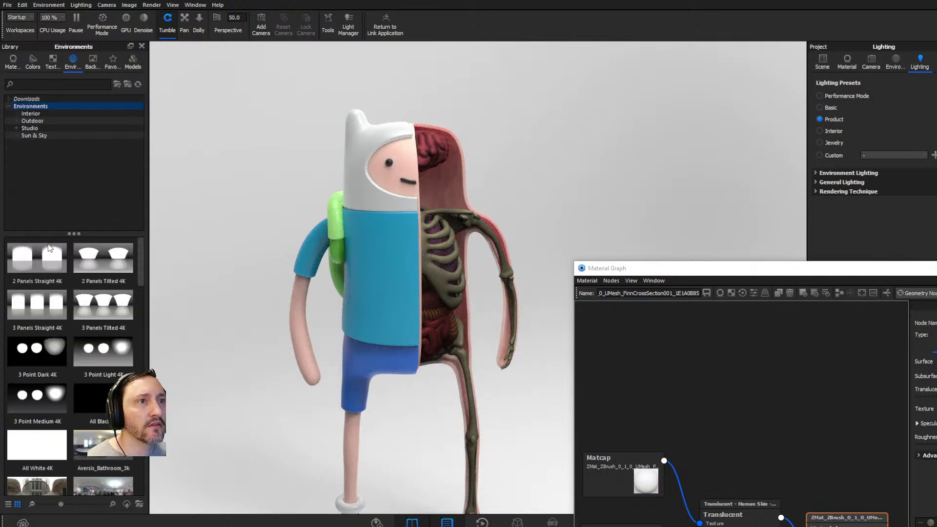
scroll(66, 372, "down", 5)
scroll(66, 375, "down", 1)
scroll(67, 374, "up", 1)
left_click(45, 342)
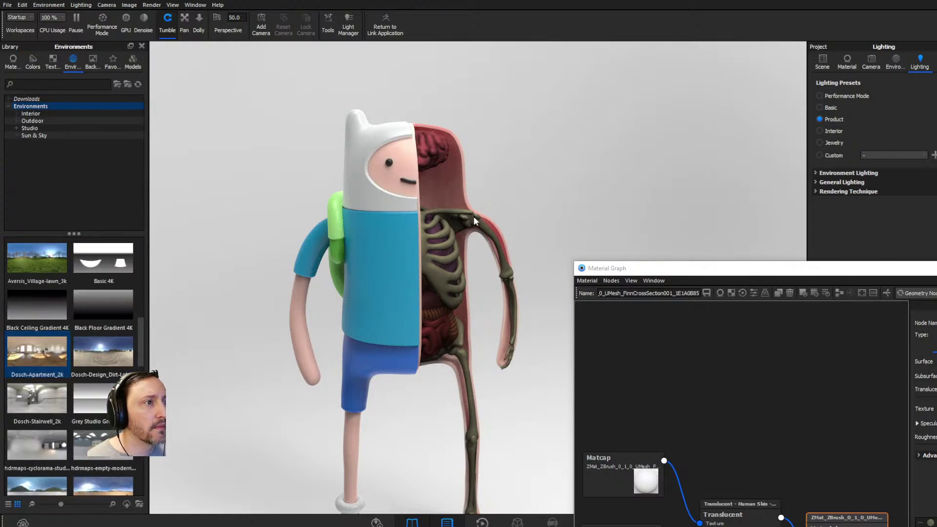
scroll(463, 244, "down", 3)
left_click_drag(463, 244, 369, 245)
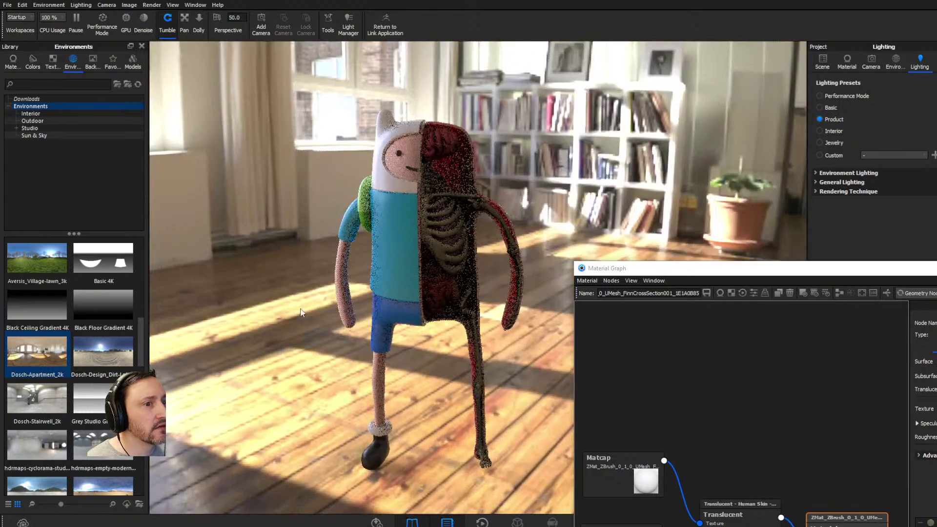
Step: Compare the Dosch-Design dirt lot environment with Dosch-Apartment_2k, rotating the environments around the character to check the lighting
left_click(103, 350)
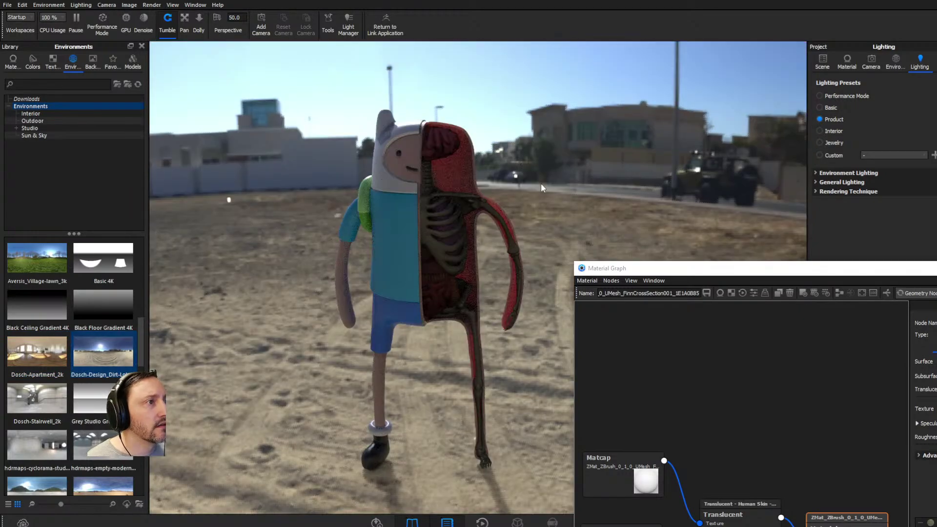
left_click_drag(537, 191, 589, 165, "ctrl")
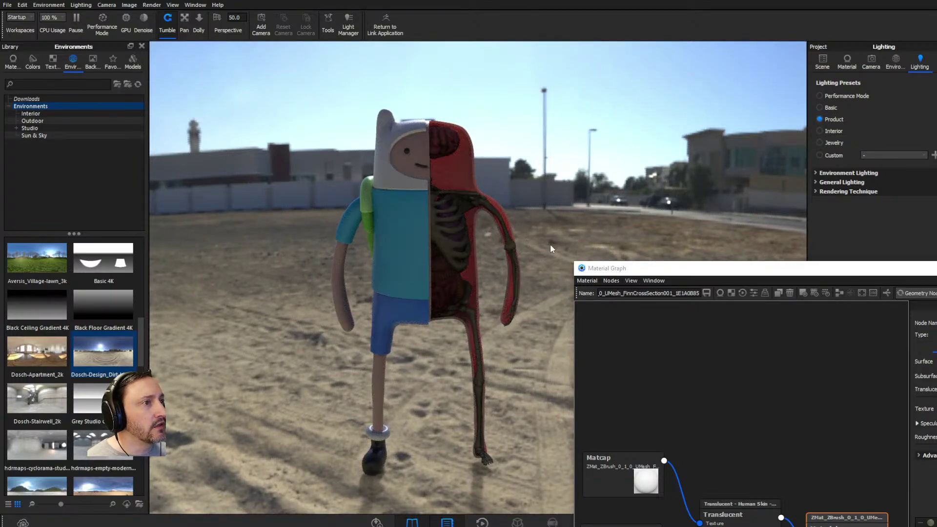
left_click_drag(526, 171, 540, 177, "ctrl")
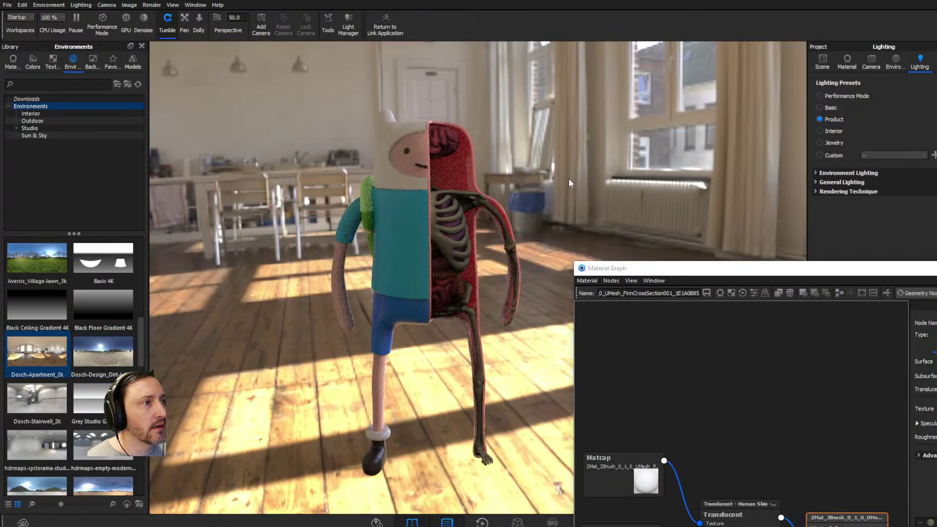
left_click_drag(569, 178, 652, 134, "ctrl")
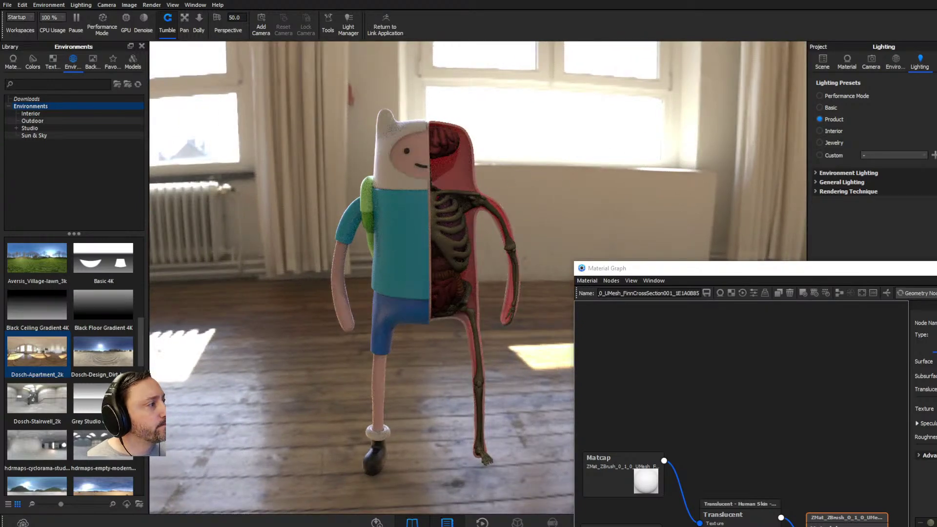
Step: Close the Material Graph and change the environment's HDRI background from an image to a solid light grey colour
left_click(637, 183)
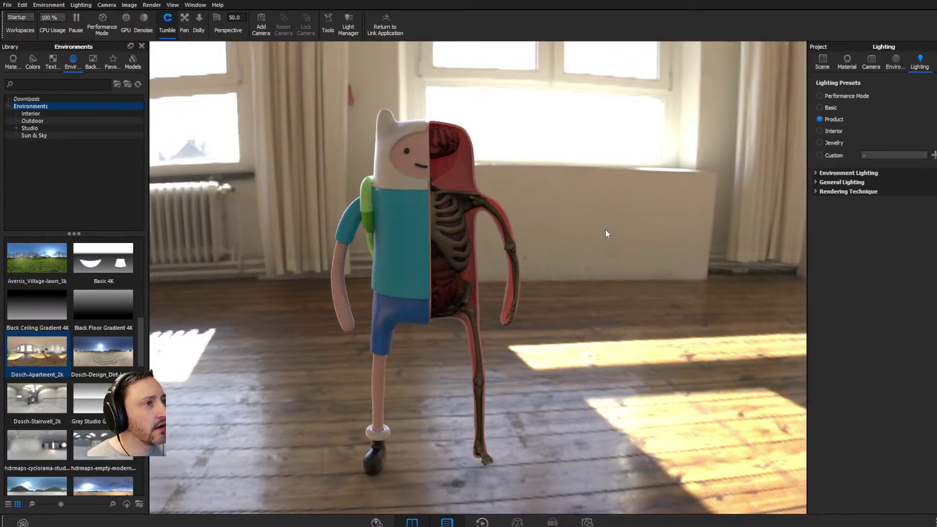
left_click_drag(420, 217, 573, 273)
left_click_drag(533, 231, 657, 230, "ctrl")
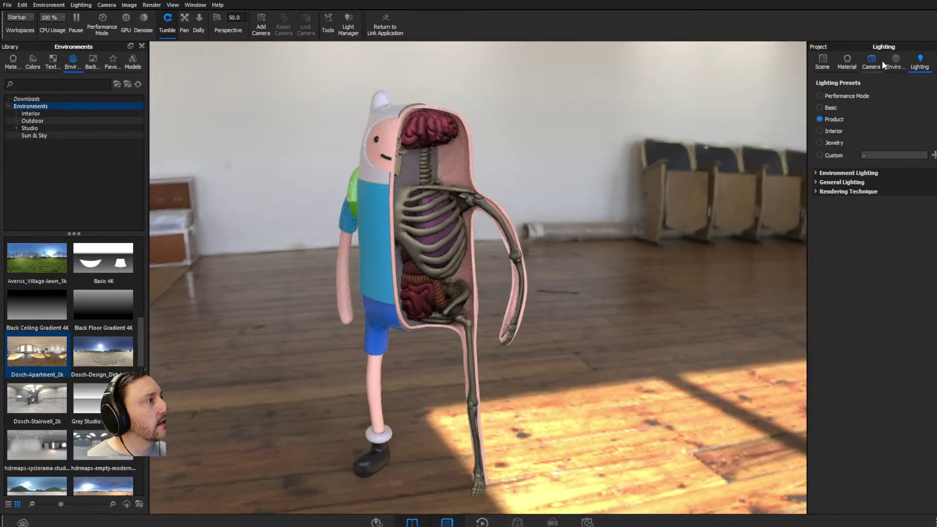
left_click(894, 62)
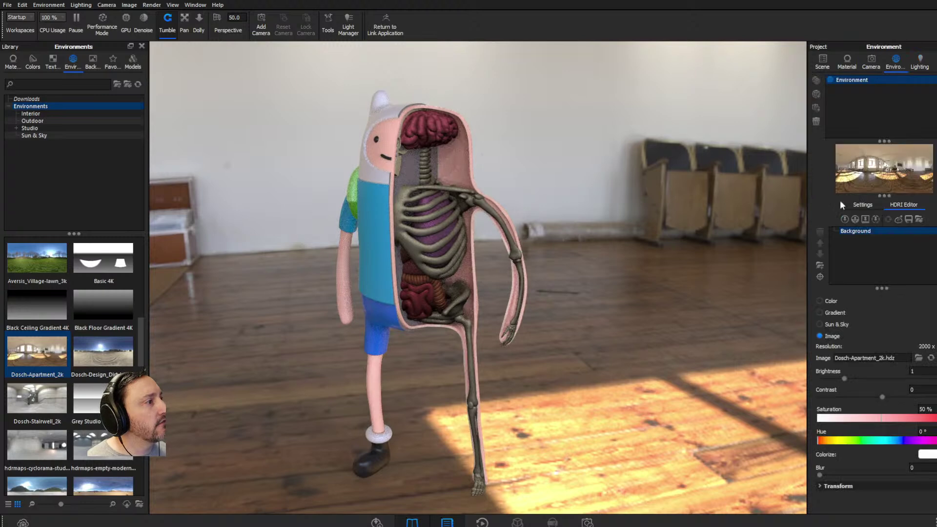
left_click(835, 300)
left_click(931, 364)
left_click_drag(892, 168, 874, 158)
left_click(933, 321)
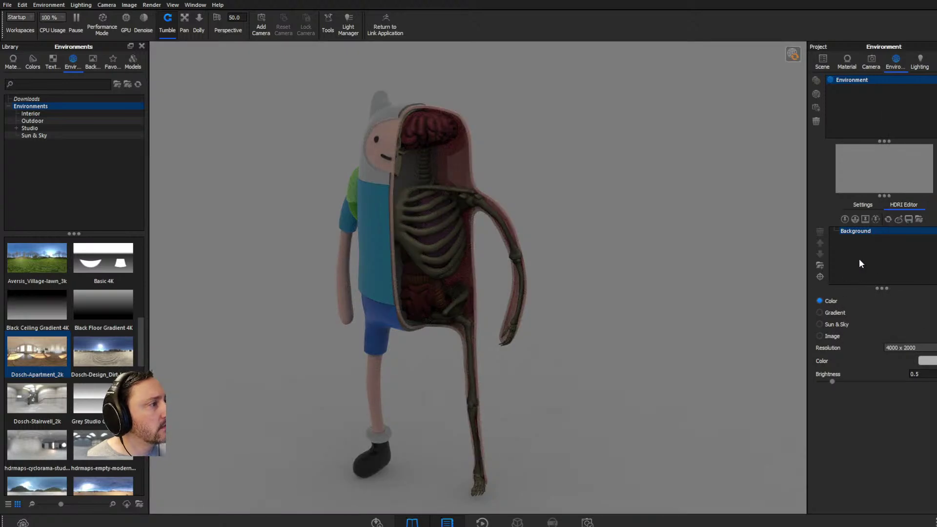
Step: Undo the change of the HDRI background to a solid grey colour
key("ctrl+z")
key("ctrl+z")
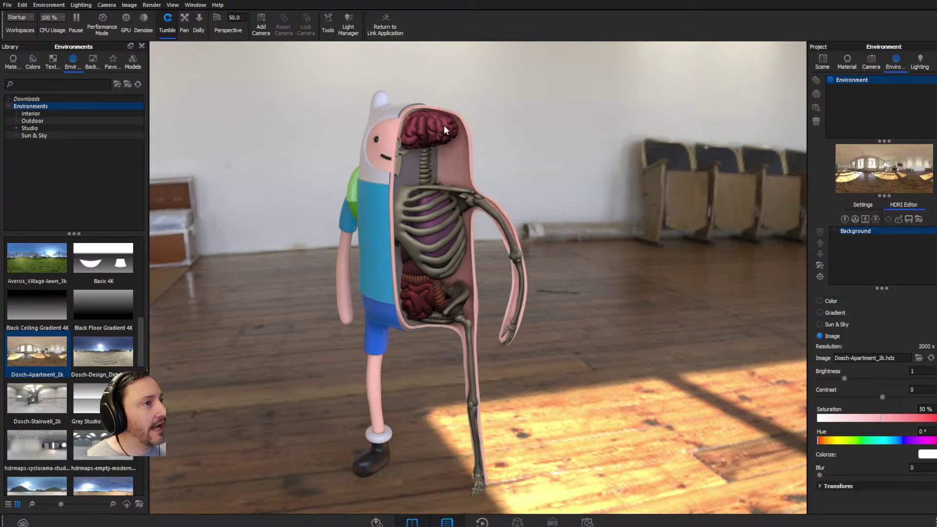
Step: Try a circular highlight pin on the brain in the HDRI lighting and delete the pin
left_click(820, 277)
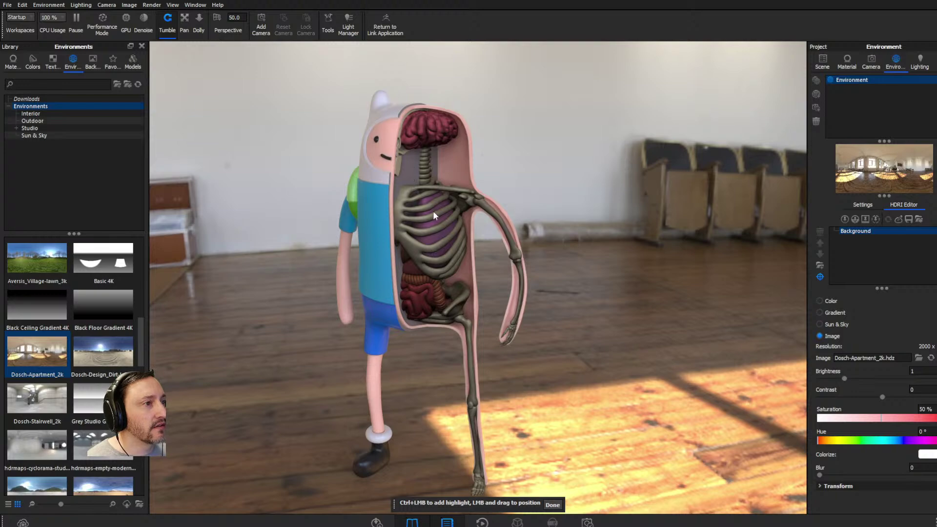
left_click(432, 126, "ctrl")
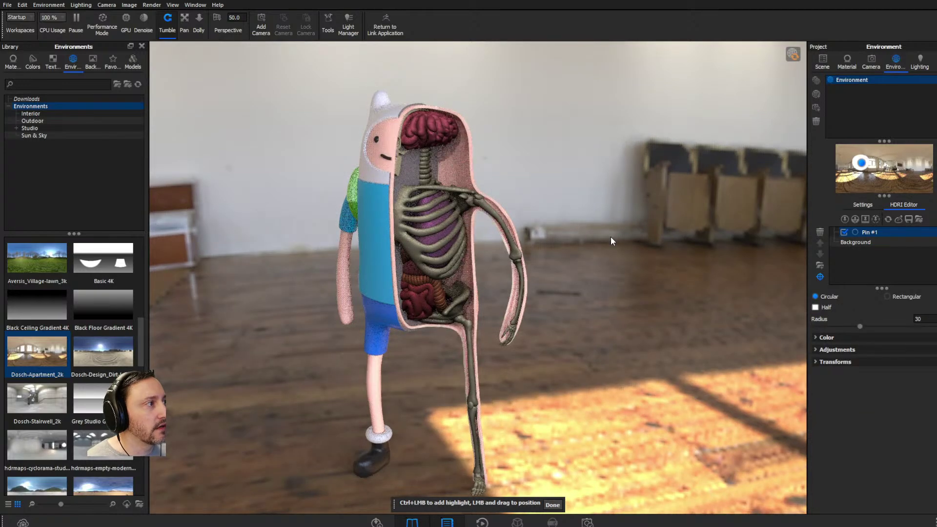
left_click(430, 135)
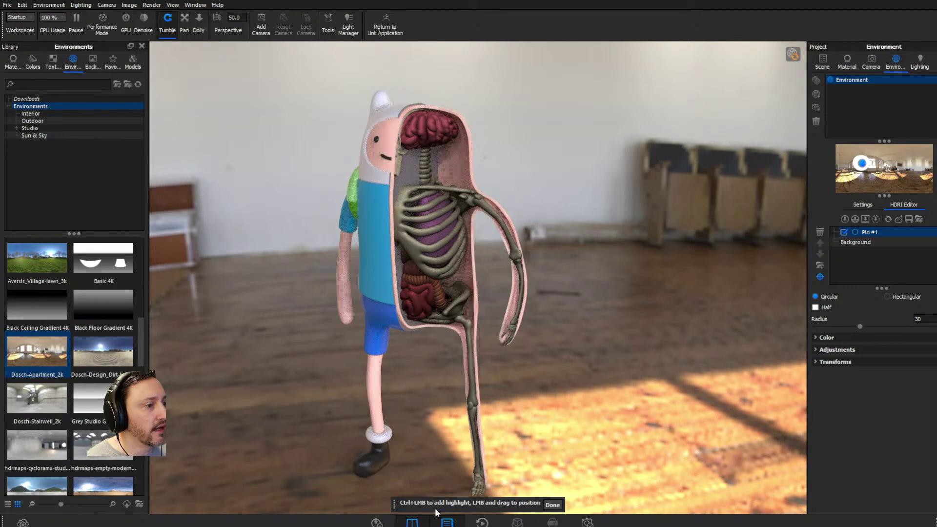
left_click(554, 506)
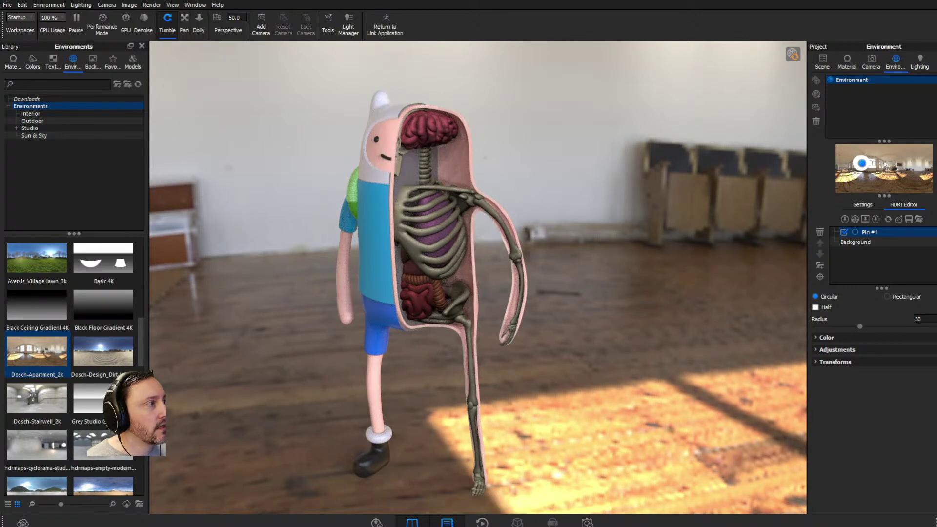
left_click(819, 231)
left_click(867, 230)
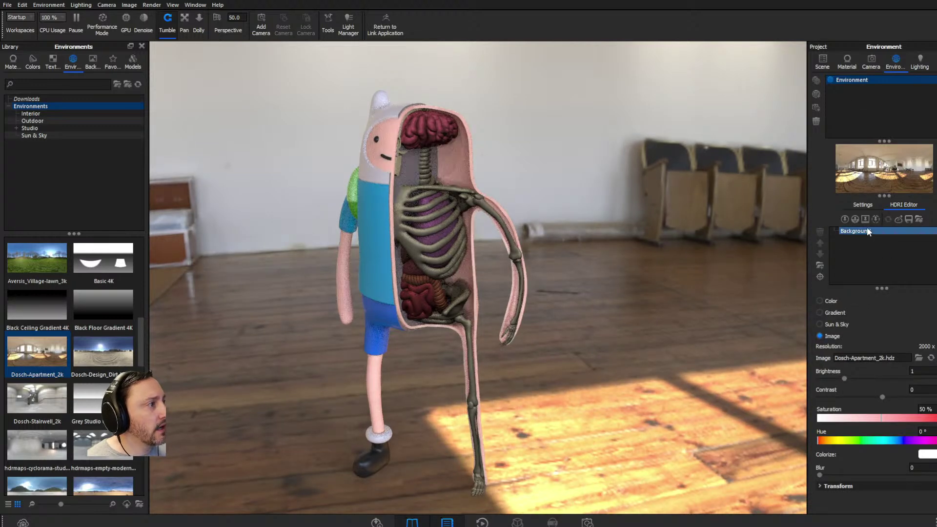
Step: Show a solid mid-grey #959595 background instead of the lighting environment and rotate the environment lighting to 147.5°
left_click(860, 203)
left_click(823, 259)
left_click(825, 249)
left_click(825, 240)
left_click(825, 230)
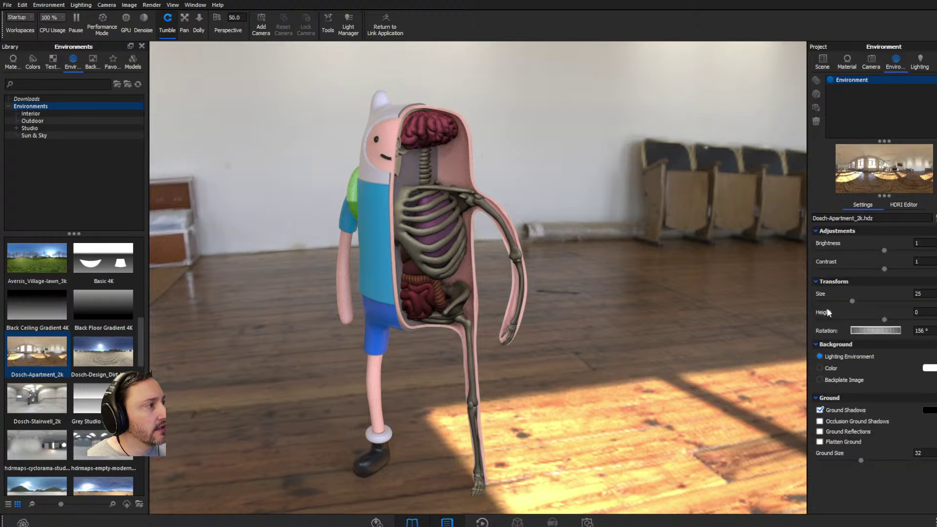
left_click(830, 368)
left_click(929, 368)
left_click_drag(922, 164, 865, 167)
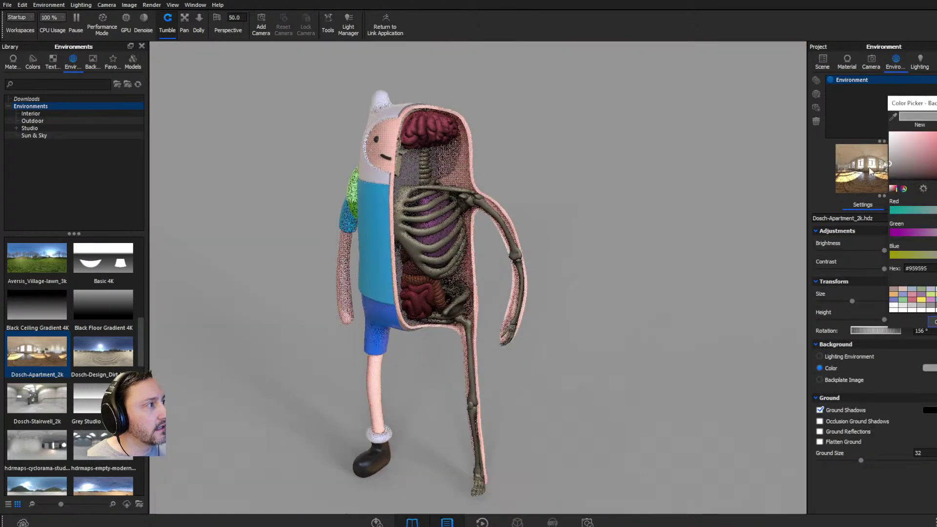
left_click(554, 177)
left_click_drag(633, 217, 730, 211, "ctrl")
left_click_drag(675, 204, 692, 180, "ctrl")
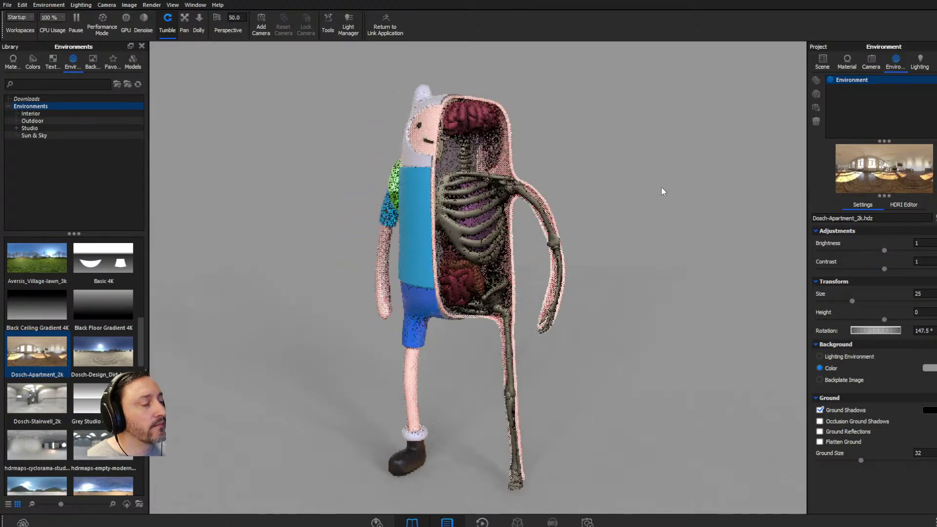
Step: Rename the cross-section's translucent material "skin" and the shirt's shiny plastic material "finn"
left_click(821, 64)
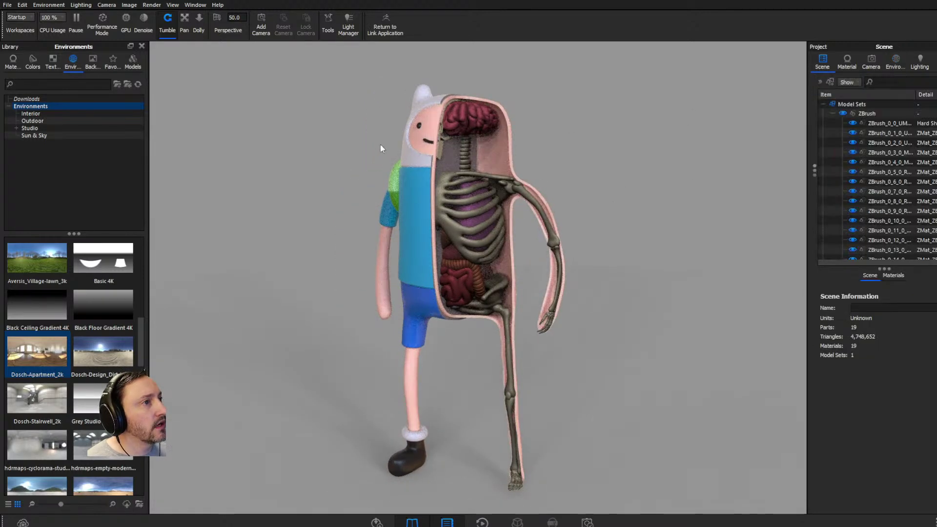
double_click(485, 117)
double_click(858, 83)
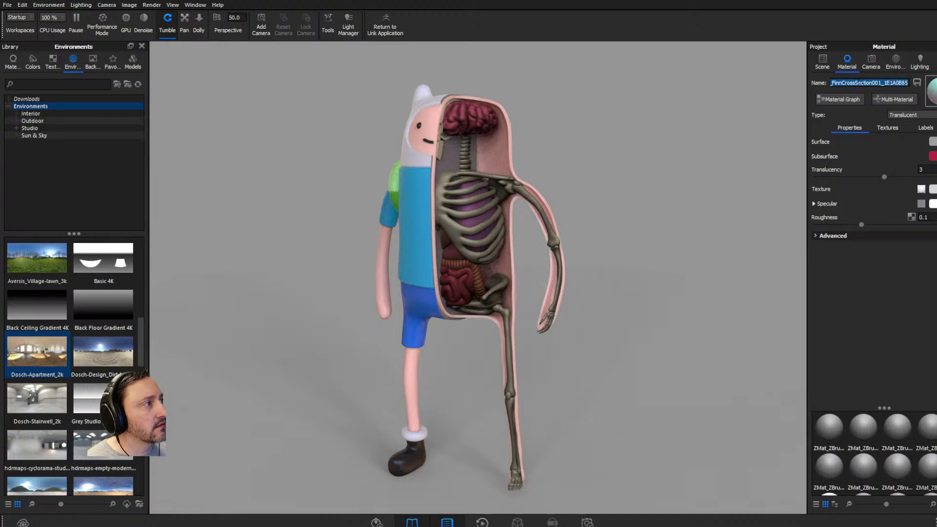
type("skin")
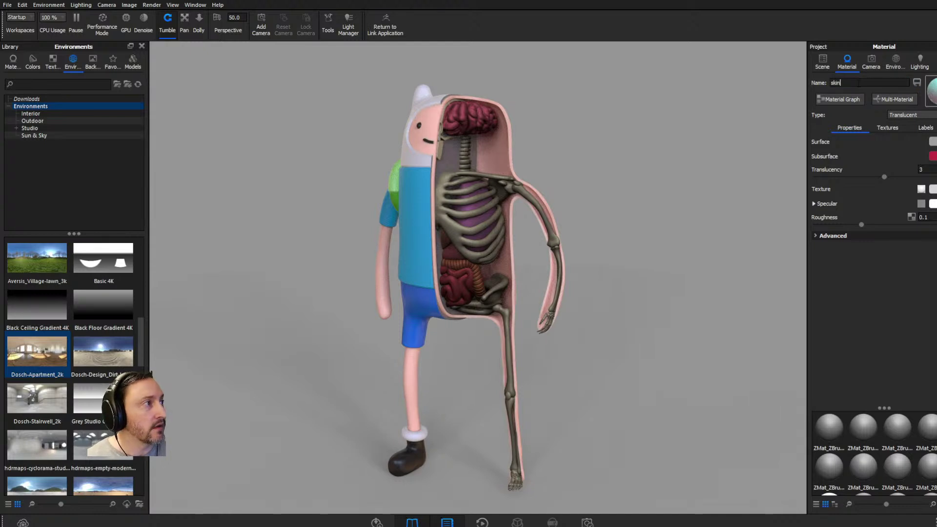
double_click(419, 188)
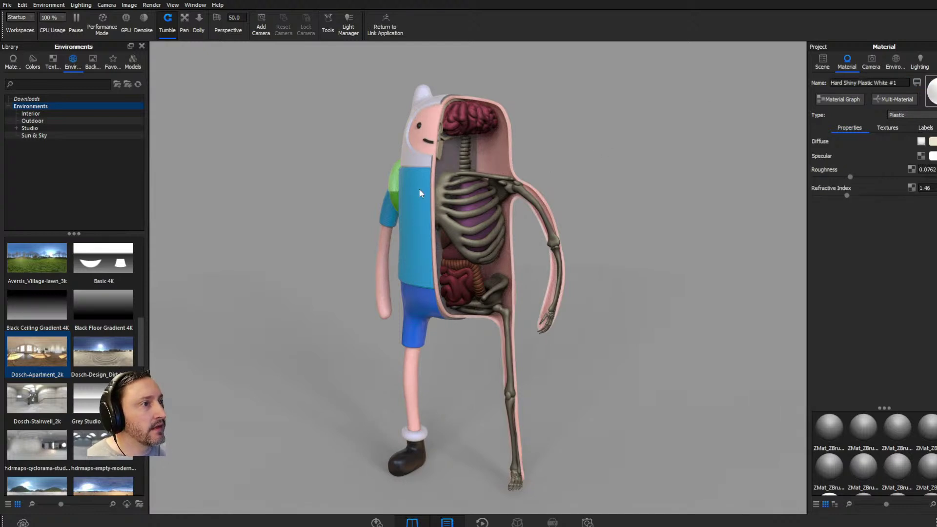
double_click(850, 83)
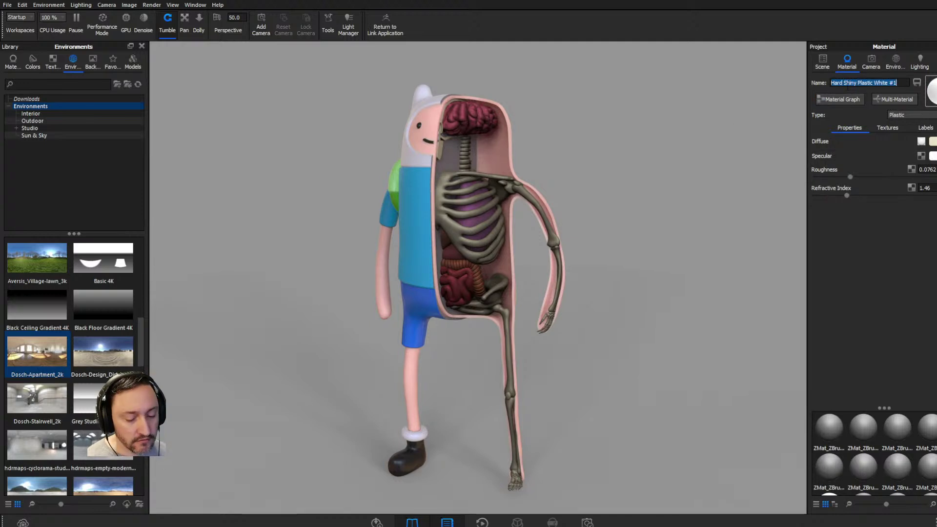
type("finn")
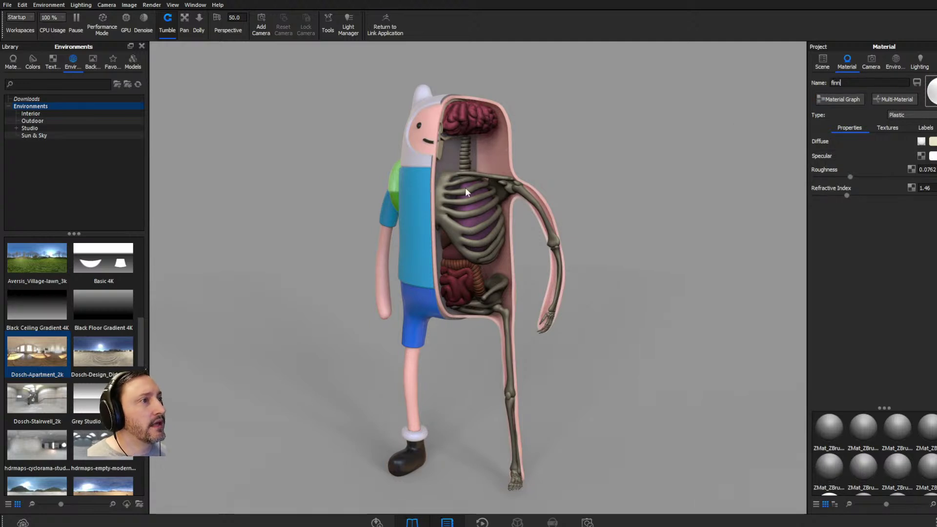
Step: Apply the blue Hard Shiny Plastic material from the library to the rib cage
double_click(466, 191)
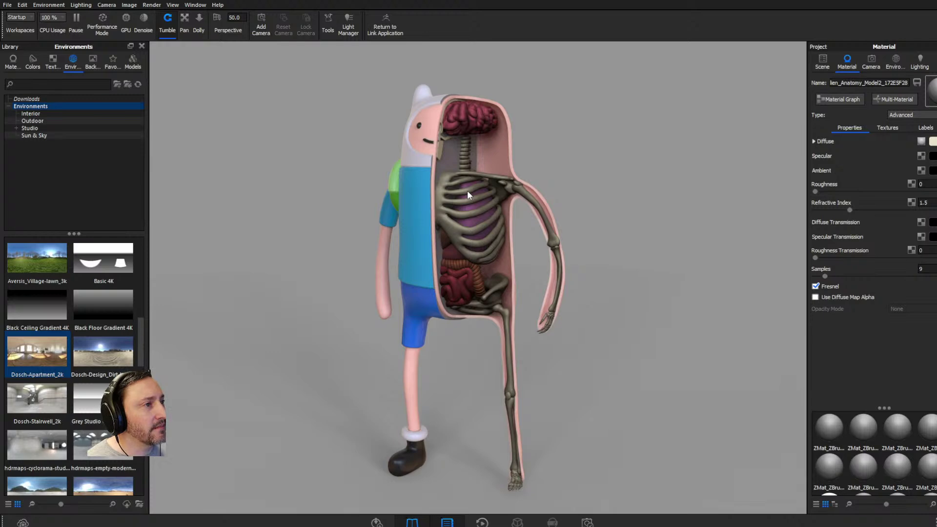
left_click(829, 97)
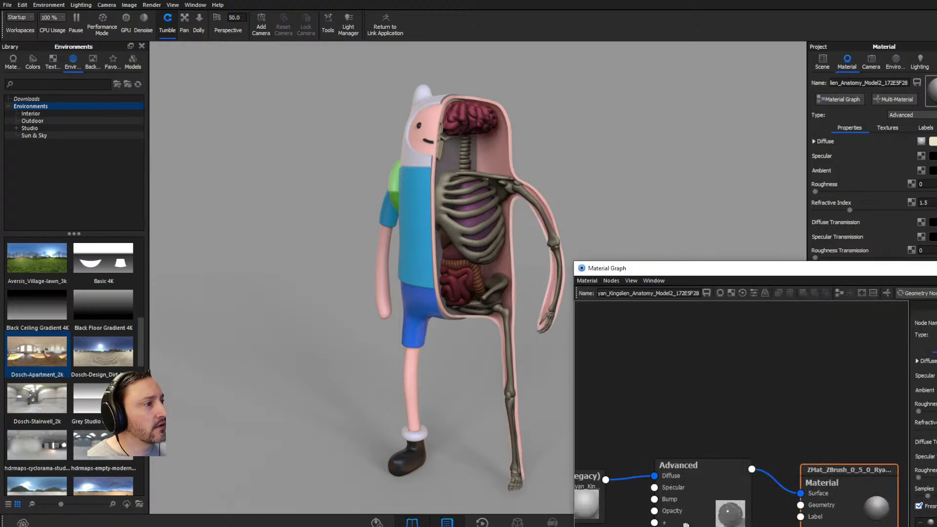
left_click(435, 200)
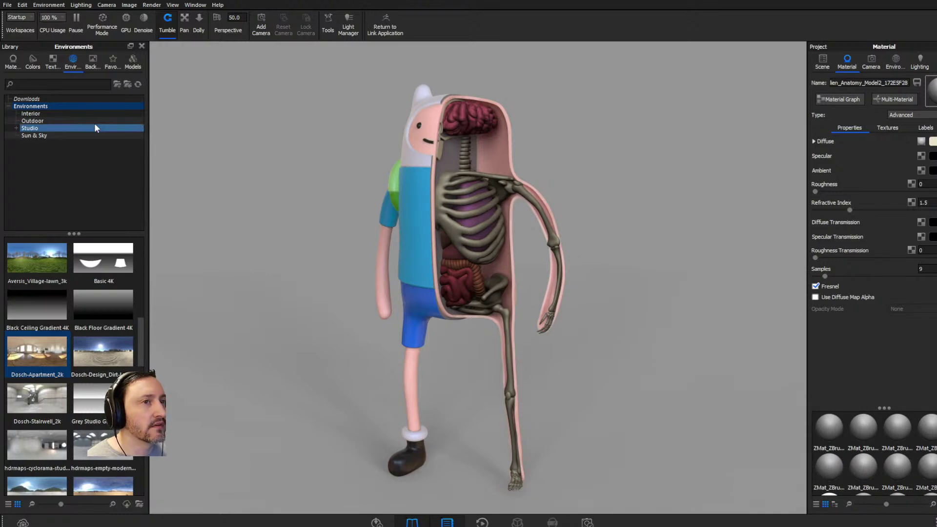
left_click(12, 62)
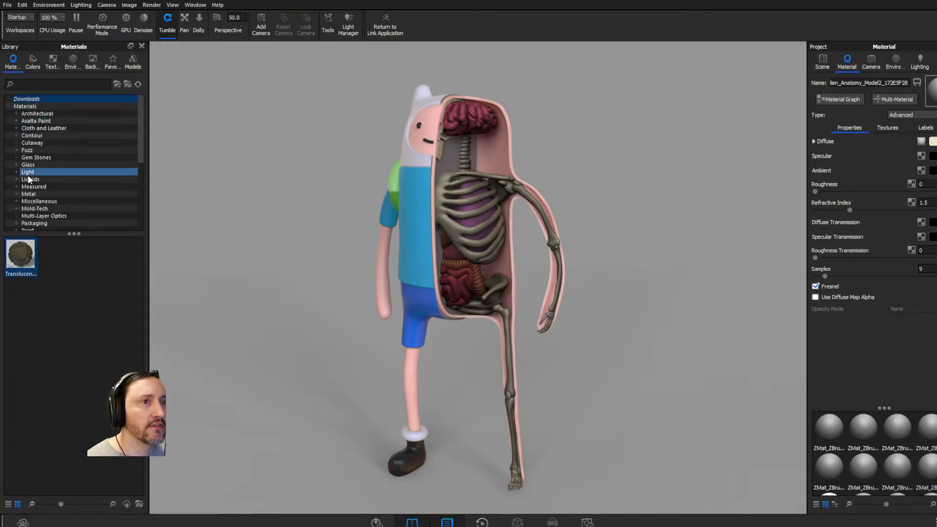
key("Down")
key("Down")
key("Down")
key("Down")
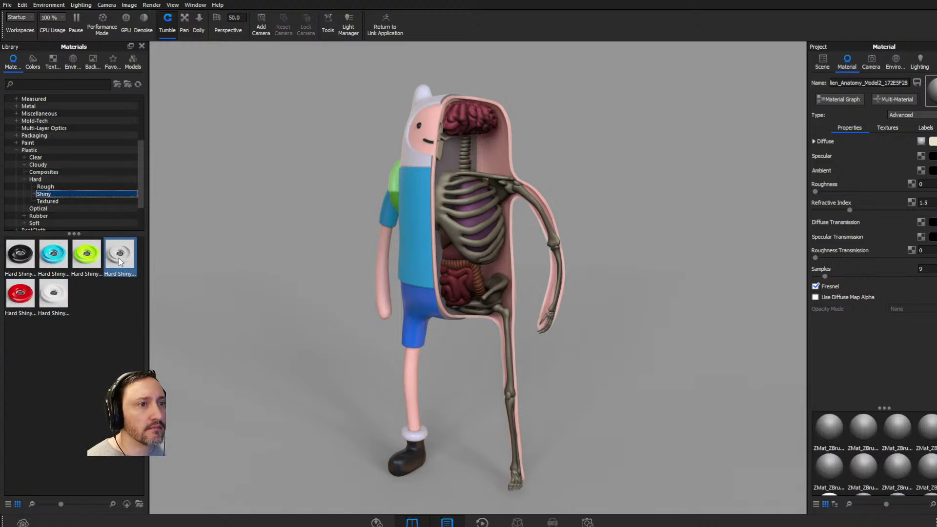
left_click_drag(53, 253, 466, 237)
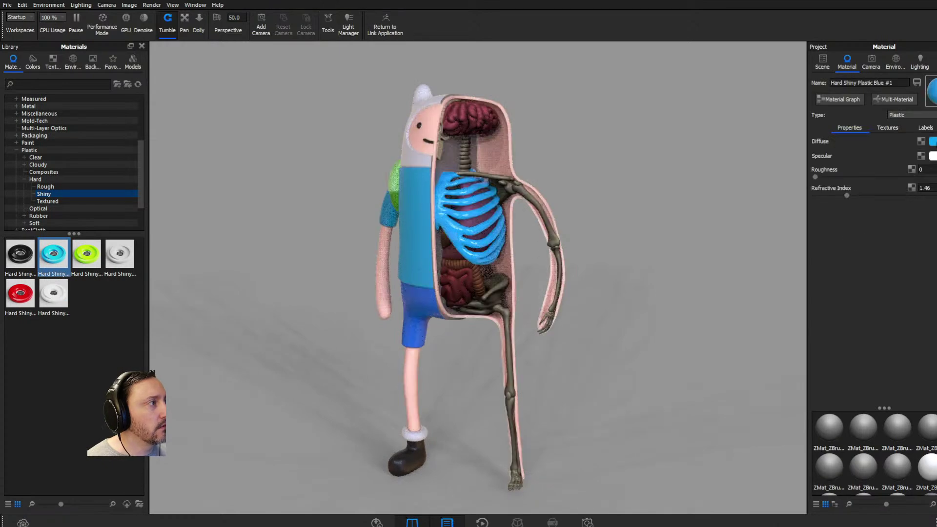
Step: Set the diffuse colour of the rib cage's plastic to a bone beige, #A4A37B
left_click(933, 141)
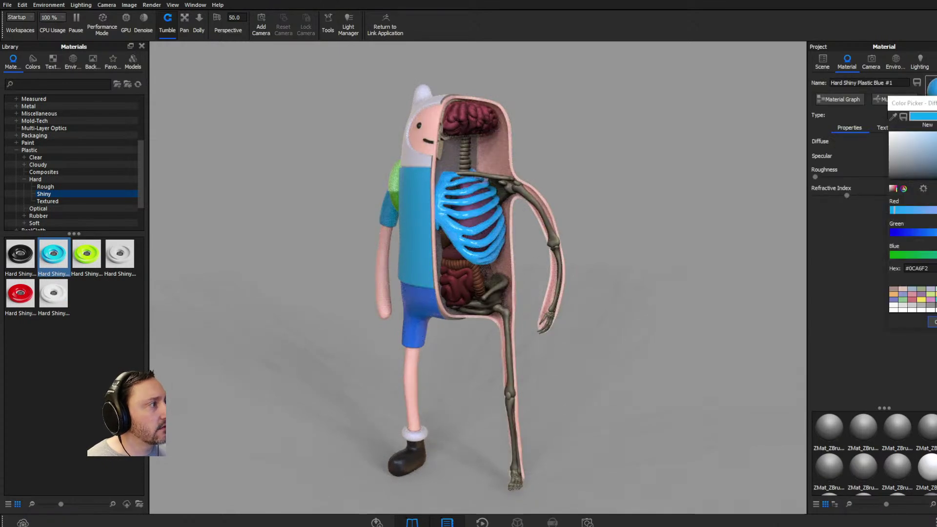
left_click(922, 147)
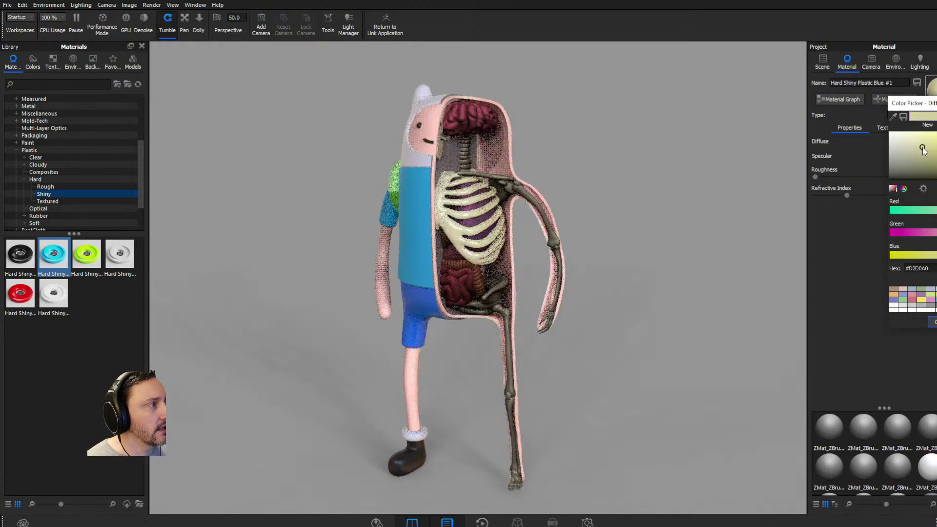
left_click(924, 162)
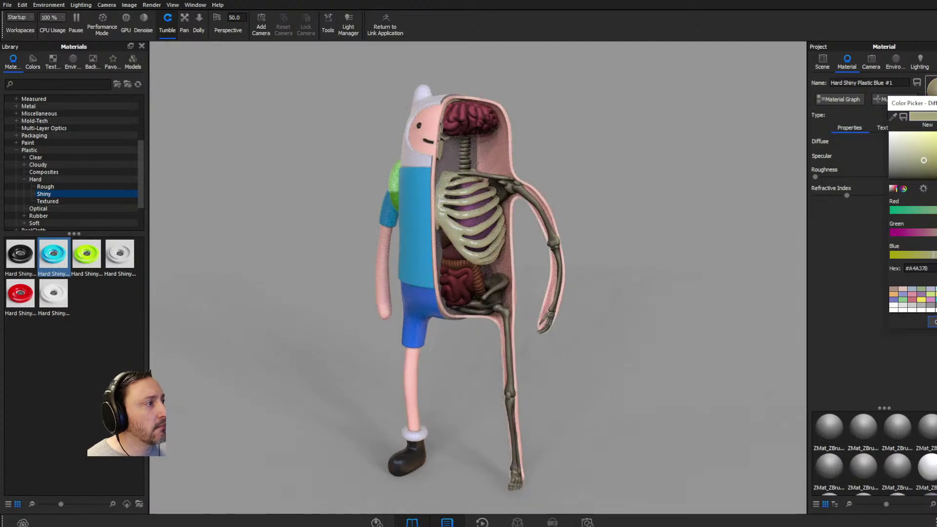
left_click(934, 322)
Step: Rename the rib cage's material "bones" and set its roughness to 0.0612
left_click(873, 82)
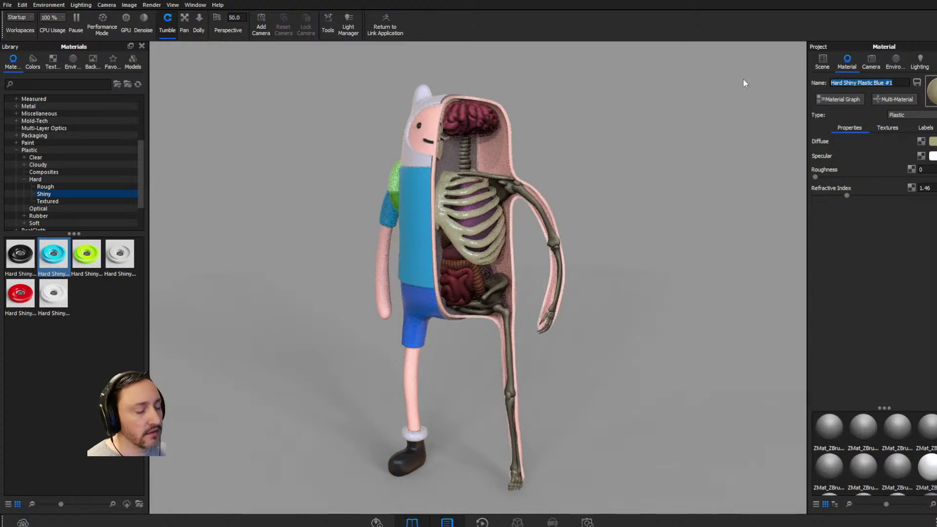
type("bones")
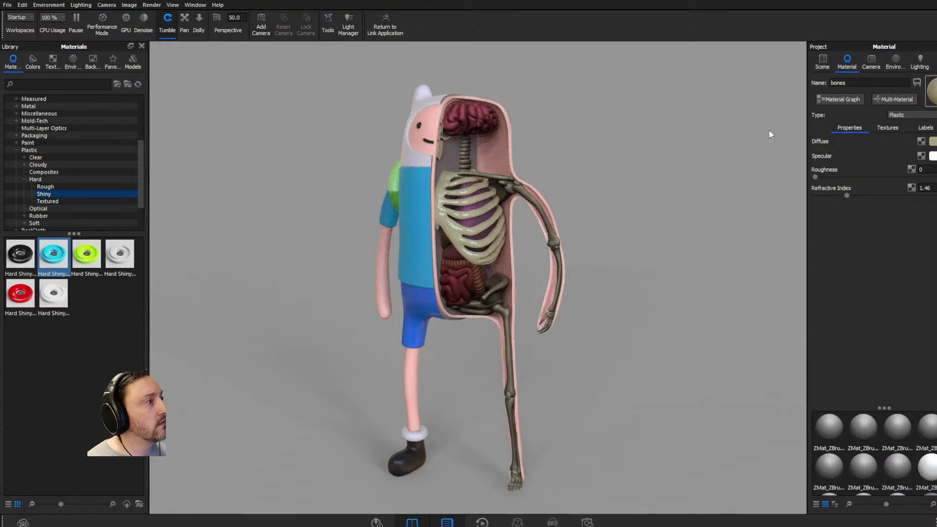
left_click_drag(816, 176, 842, 177)
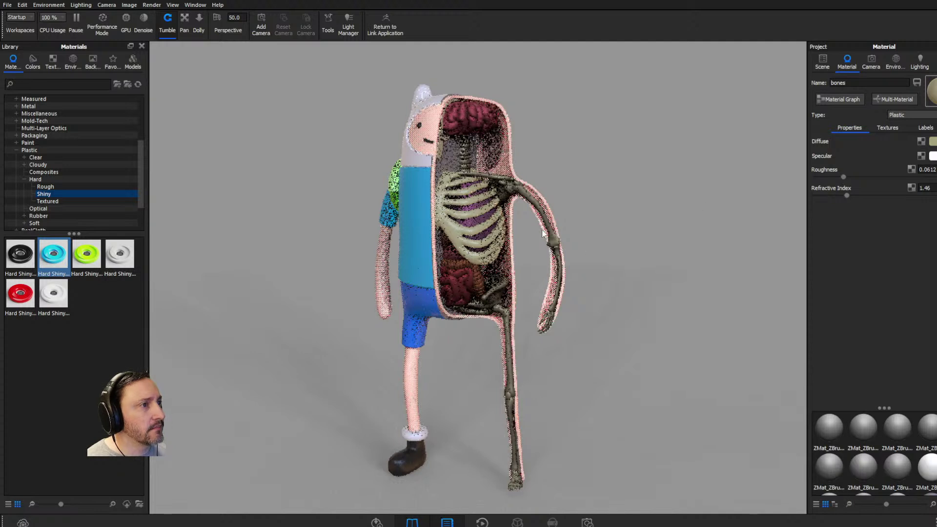
Step: Apply the bones material to the pelvis, leg, foot, arm, hand, collarbone, spine and skull
scroll(916, 424, "down", 1)
left_click(899, 477)
left_click_drag(900, 480, 496, 291)
left_click_drag(863, 476, 505, 311)
left_click_drag(835, 486, 515, 481)
left_click_drag(928, 479, 590, 271)
left_click_drag(898, 469, 552, 316)
left_click_drag(868, 476, 557, 250)
left_click_drag(825, 473, 496, 175)
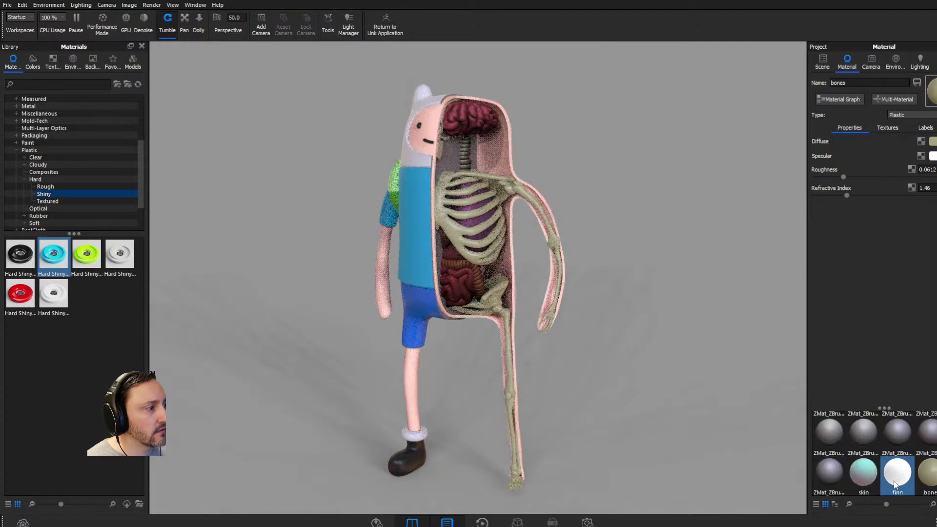
left_click_drag(926, 471, 466, 164)
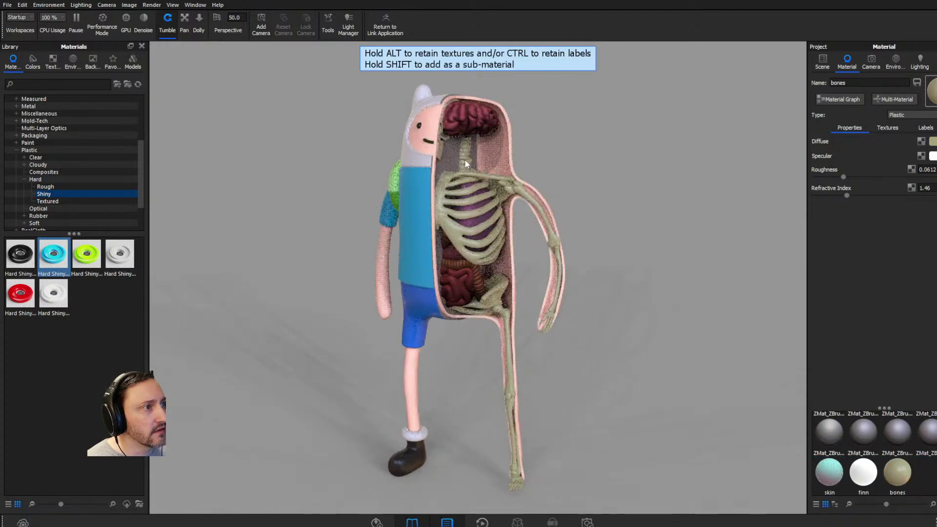
left_click_drag(897, 471, 438, 150)
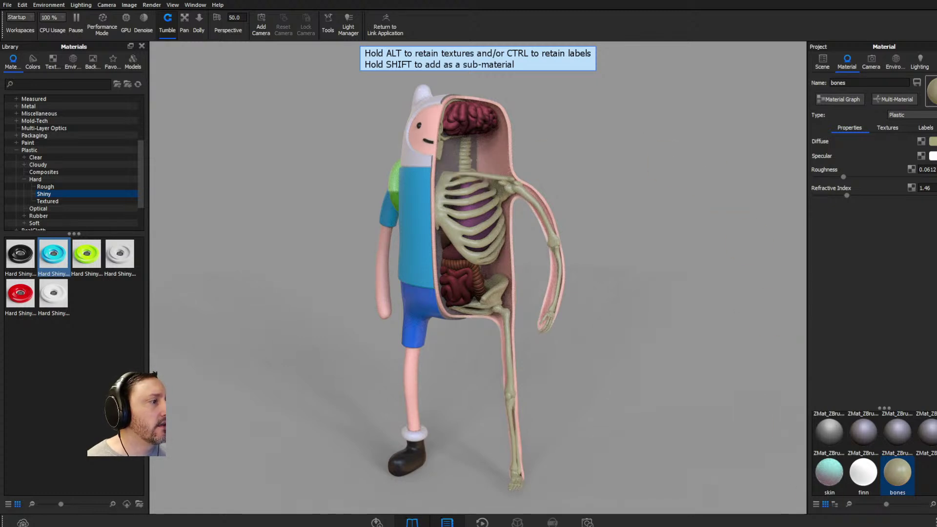
Step: Open the teeth's material in the material graph and place the graph window beside the model
scroll(616, 184, "up", 2)
middle_click_drag(700, 199, 717, 272)
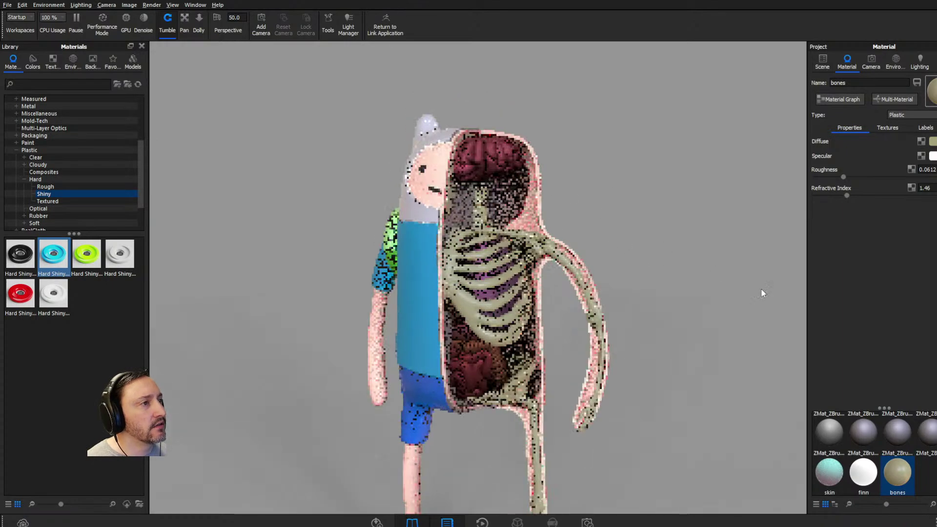
scroll(717, 271, "up", 3)
double_click(440, 171)
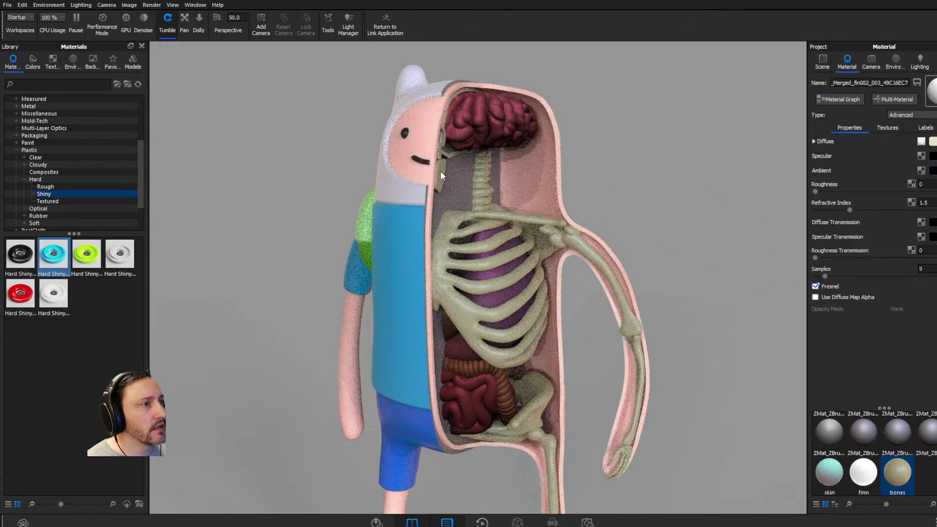
left_click(838, 99)
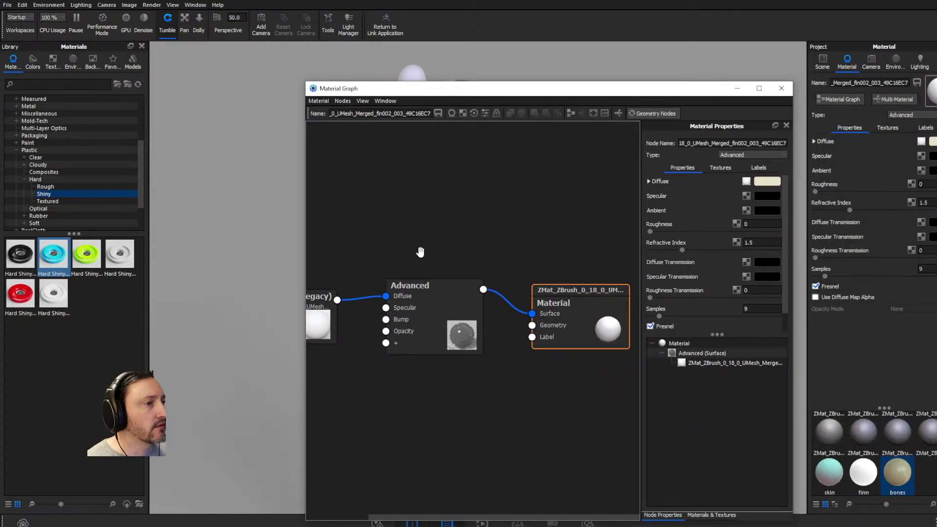
left_click_drag(489, 89, 641, 149)
scroll(296, 189, "up", 5)
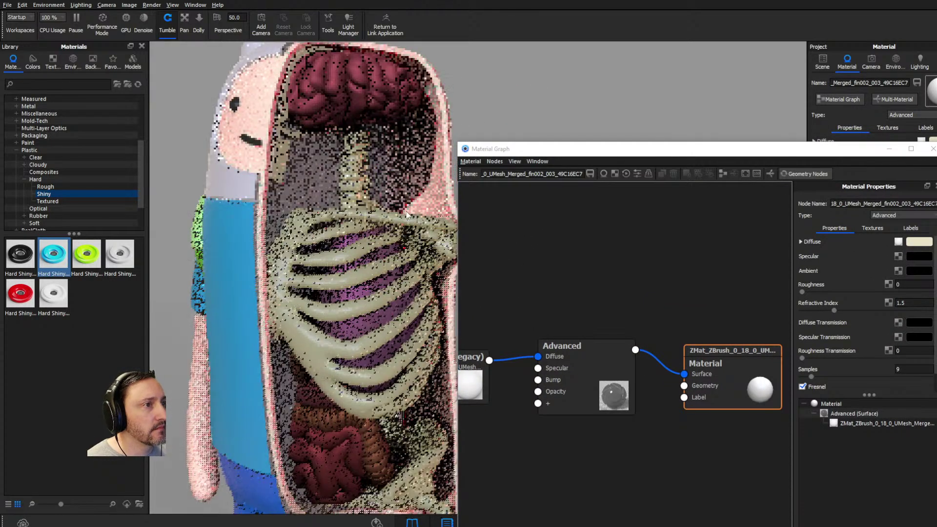
middle_click_drag(570, 297, 606, 296)
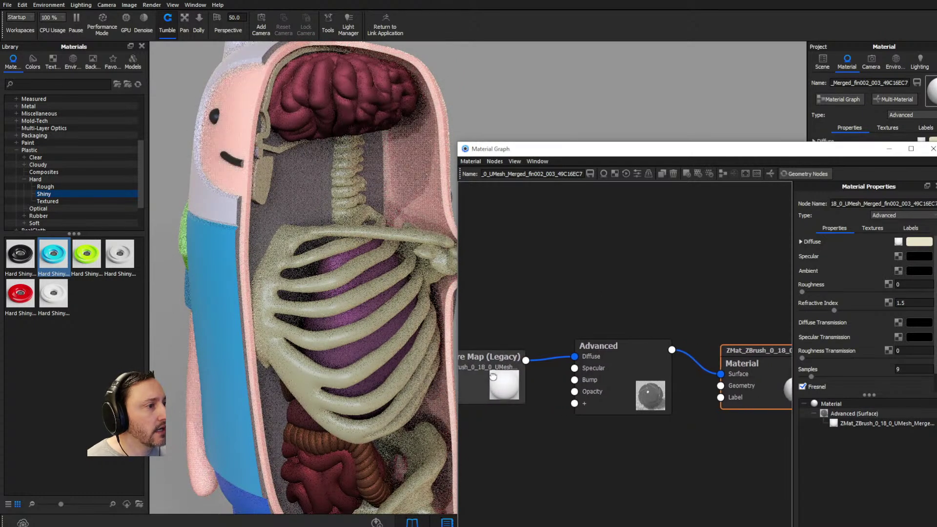
Step: Upgrade the legacy texture map feeding the teeth's diffuse to a Matcap node and delete the legacy node
left_click(493, 379)
left_click_drag(493, 379, 510, 314)
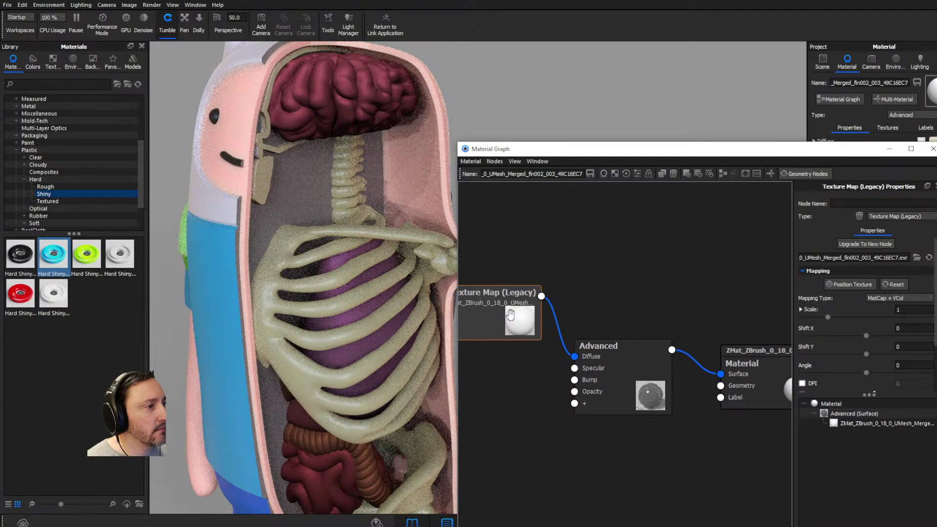
left_click(850, 246)
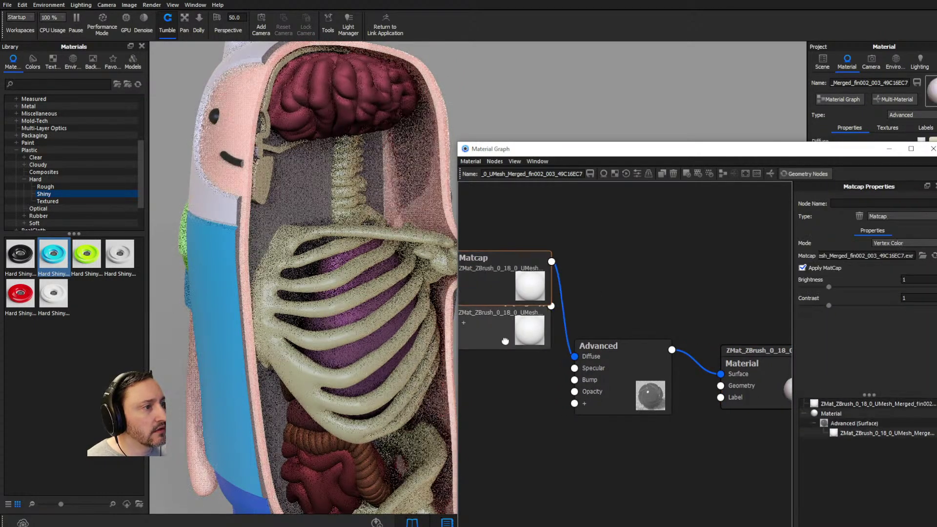
left_click(521, 292)
left_click(521, 292)
left_click(520, 325)
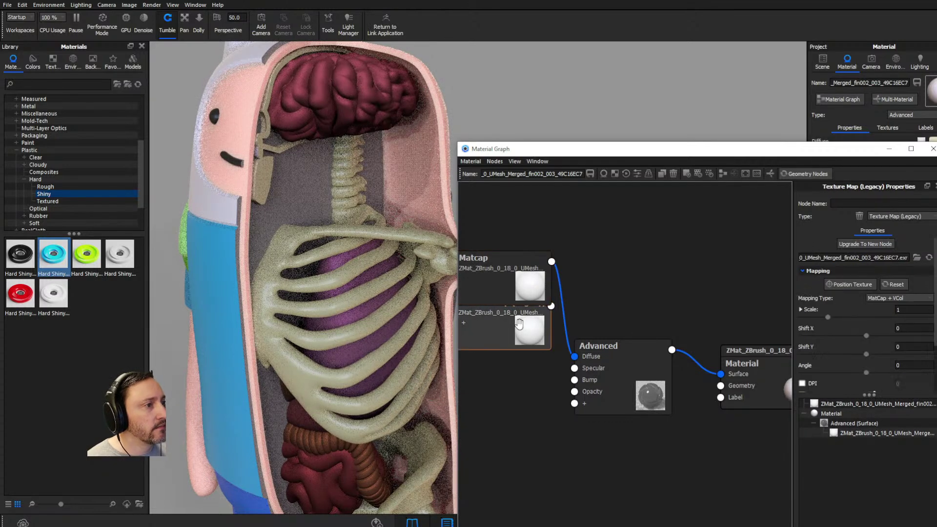
key("Delete")
left_click_drag(508, 286, 529, 364)
left_click(506, 326)
Step: Change the surface node of the teeth's material from Advanced to Plastic
left_click(832, 269)
left_click(609, 371)
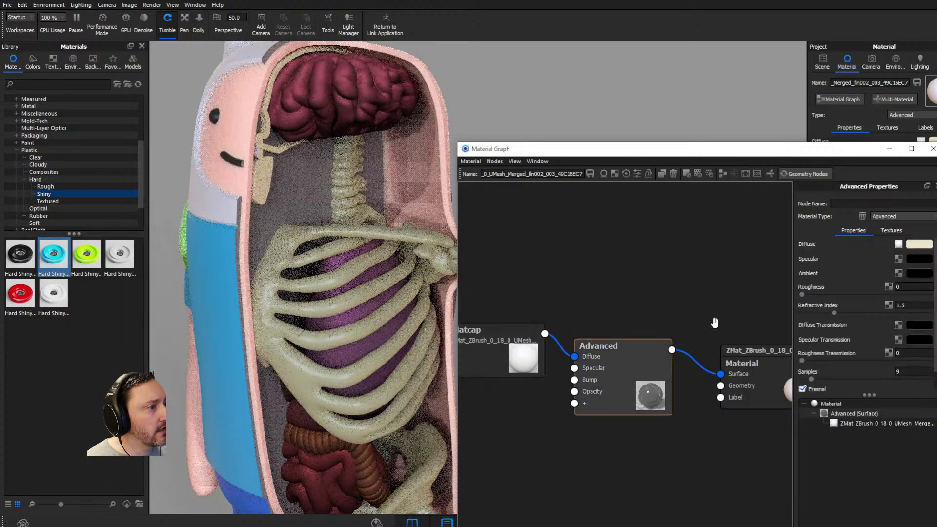
left_click(896, 218)
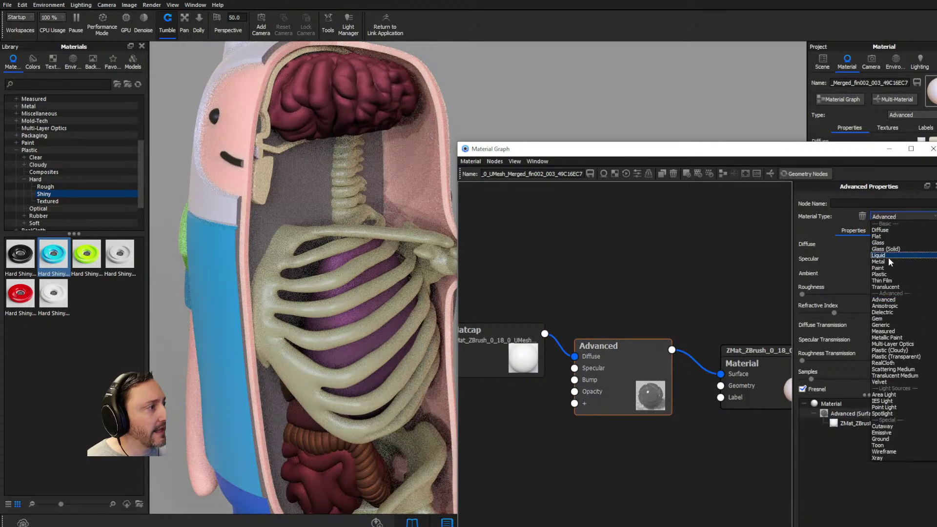
left_click(886, 277)
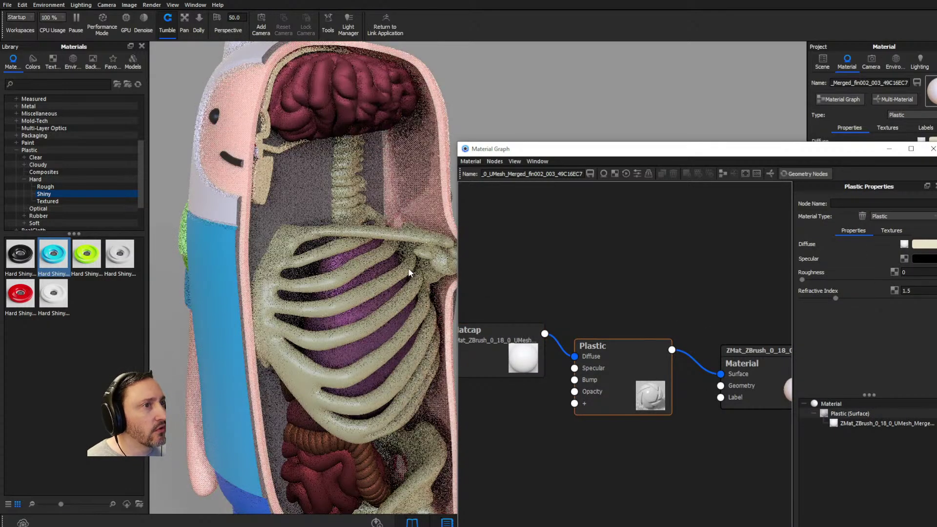
left_click(653, 374)
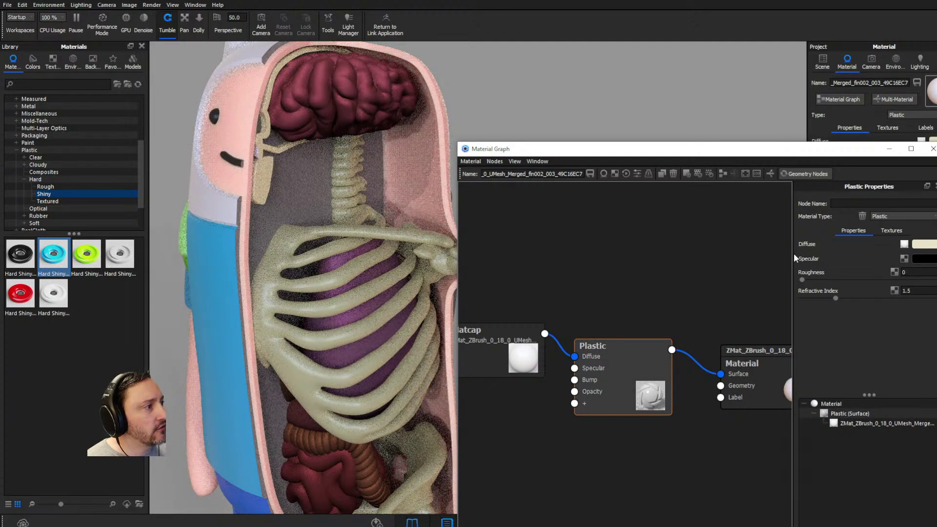
Step: Set the teeth's plastic to a white specular, #FFFFFF, with a roughness of 0.0729, and close the material graph
left_click(904, 258)
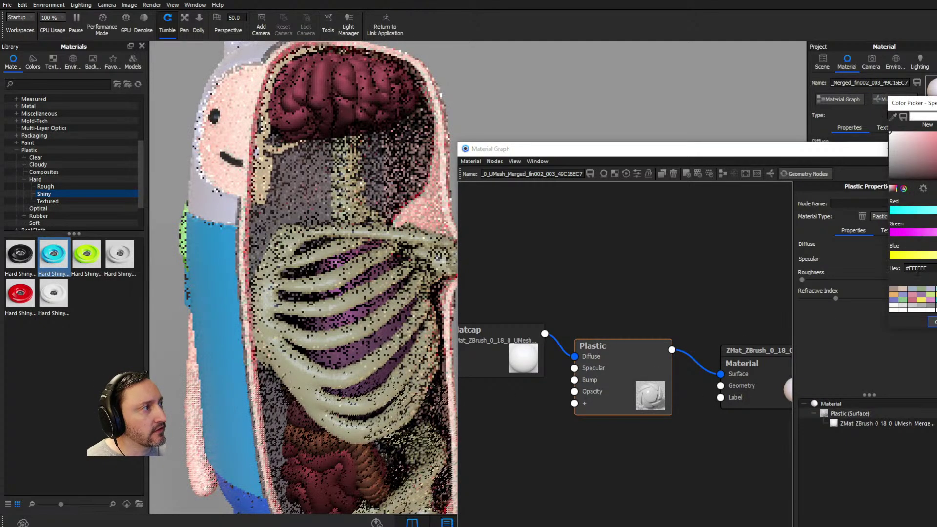
left_click(933, 321)
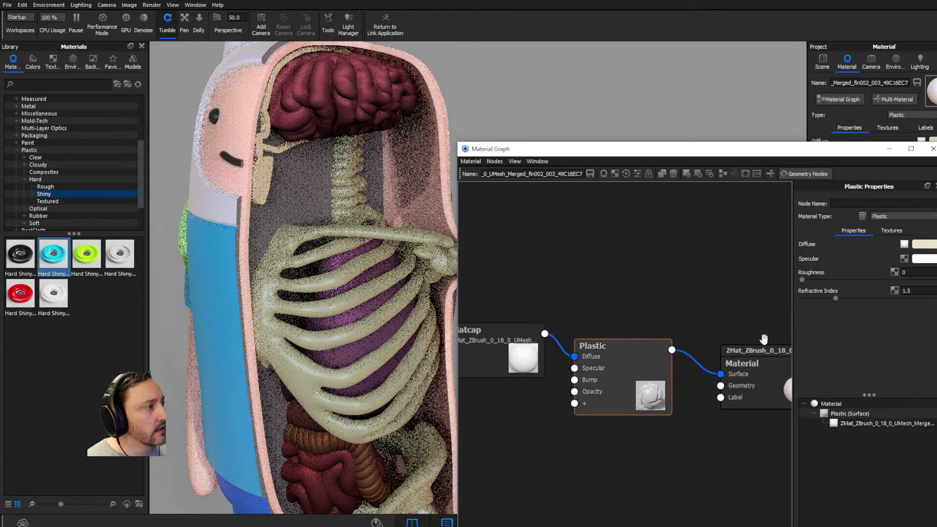
left_click_drag(802, 279, 834, 280)
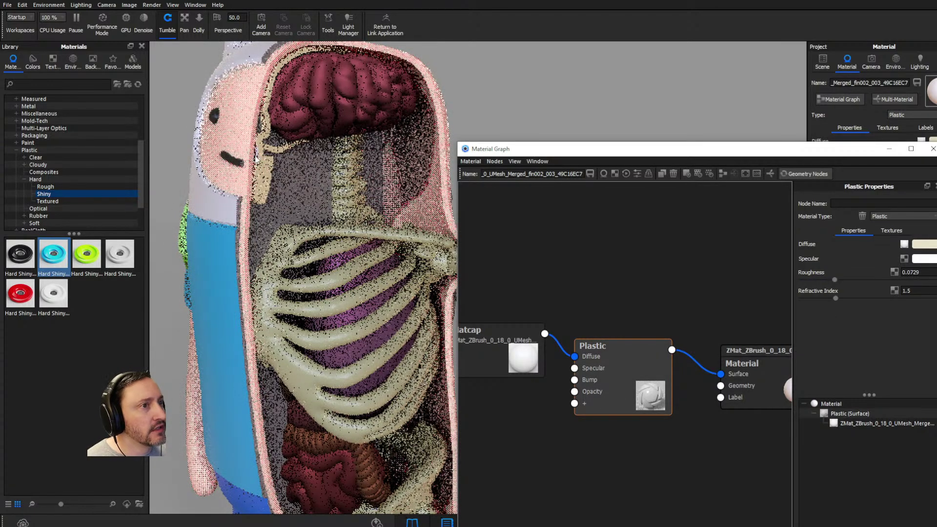
scroll(286, 218, "down", 5)
left_click_drag(243, 193, 280, 194)
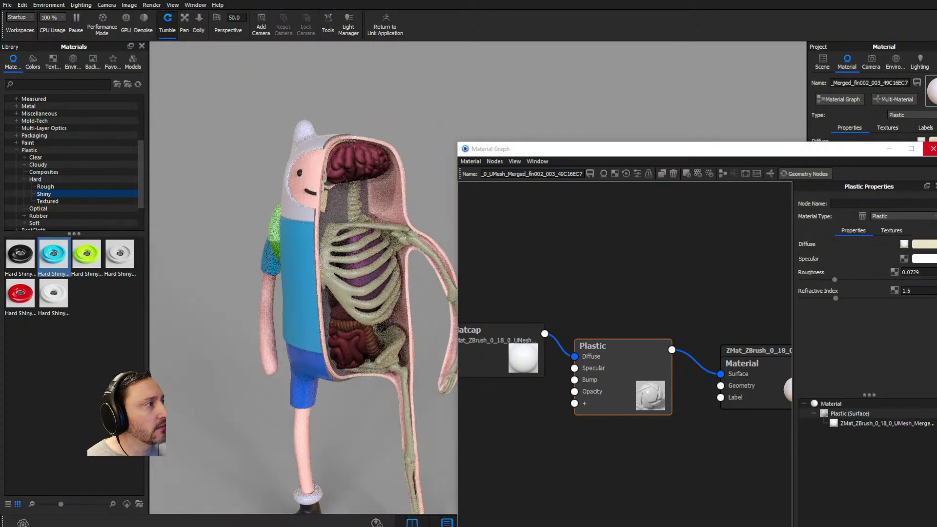
left_click(932, 149)
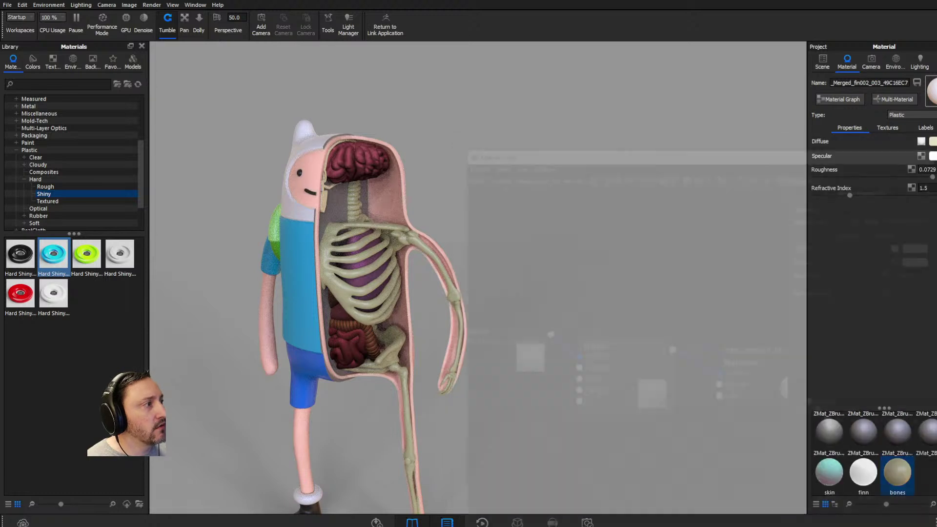
Step: Give the brain the red Hard Shiny Plastic material, recoloured to pink with a roughness of 0.0432
left_click_drag(20, 292, 364, 162)
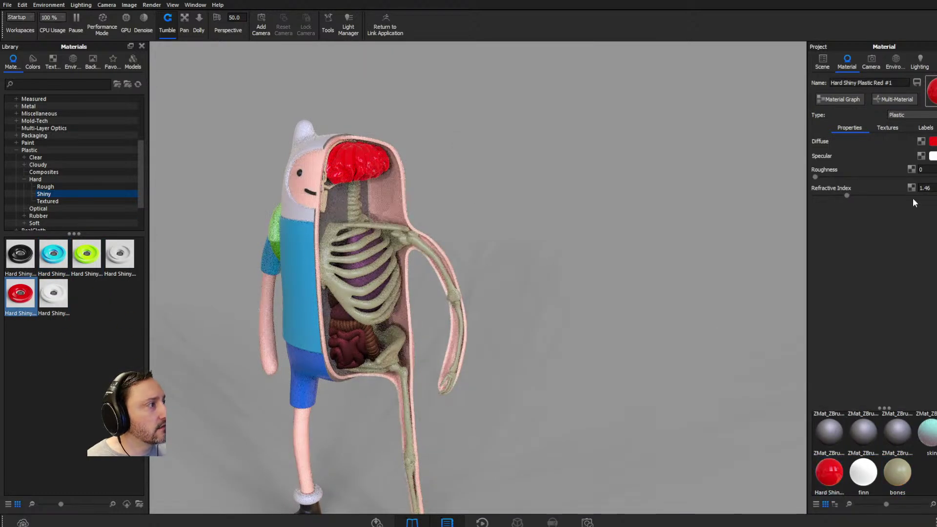
left_click(932, 141)
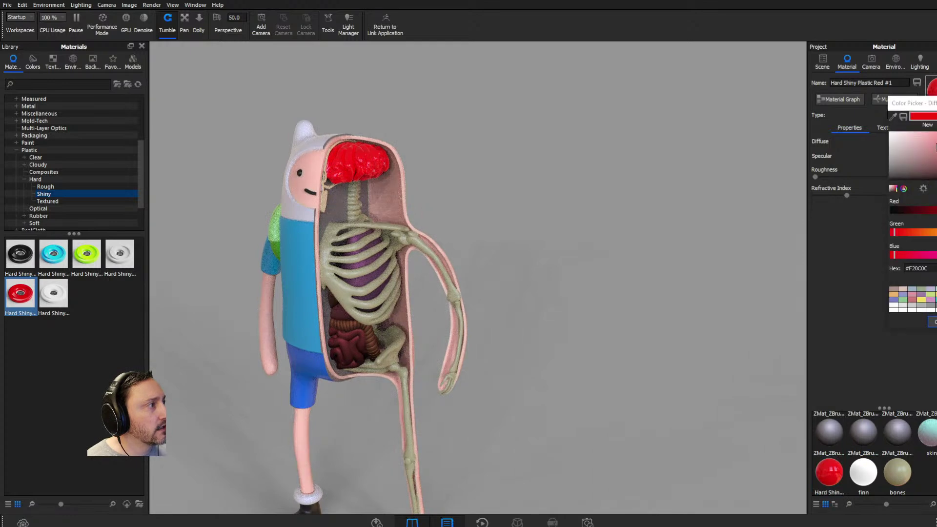
left_click(934, 139)
left_click(871, 332)
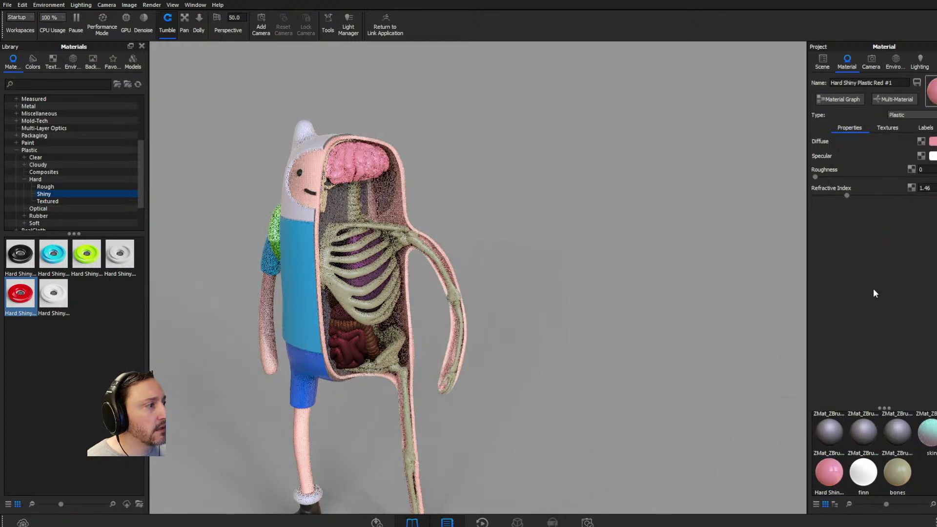
left_click_drag(813, 174, 836, 178)
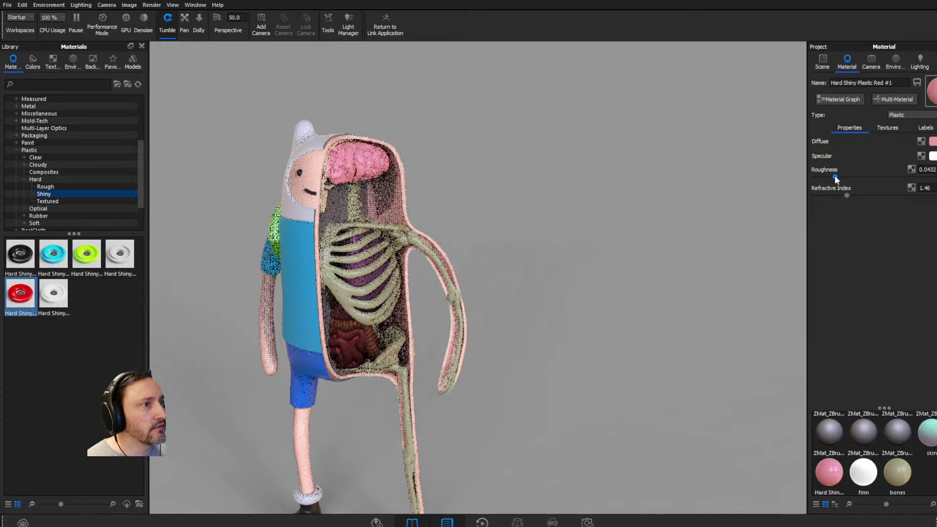
Step: Apply the red Hard Shiny Plastic material to the lungs without linking it to the brain's material
left_click_drag(554, 273, 379, 365)
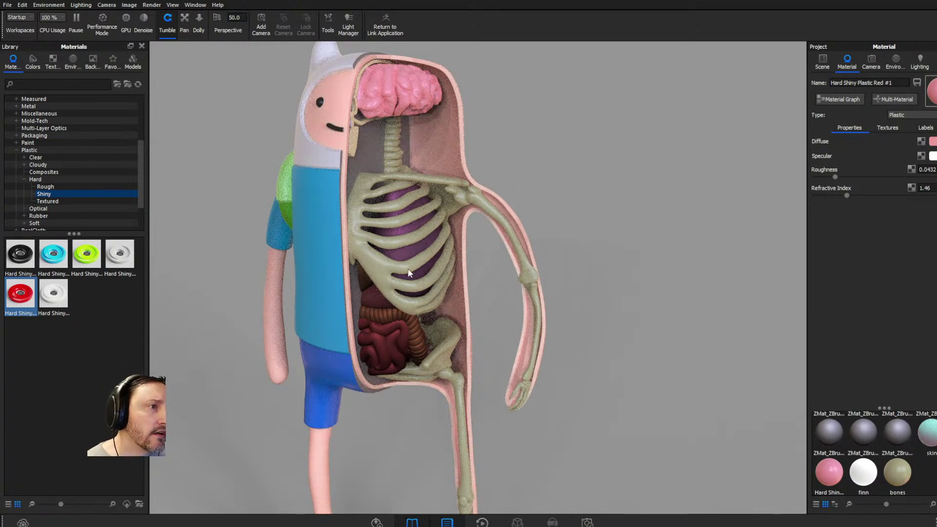
double_click(403, 251)
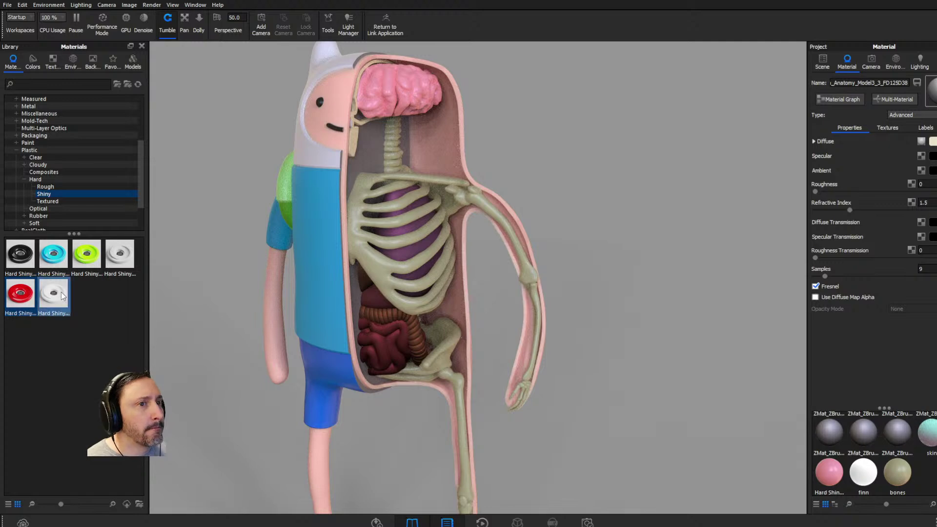
left_click_drag(20, 294, 404, 254)
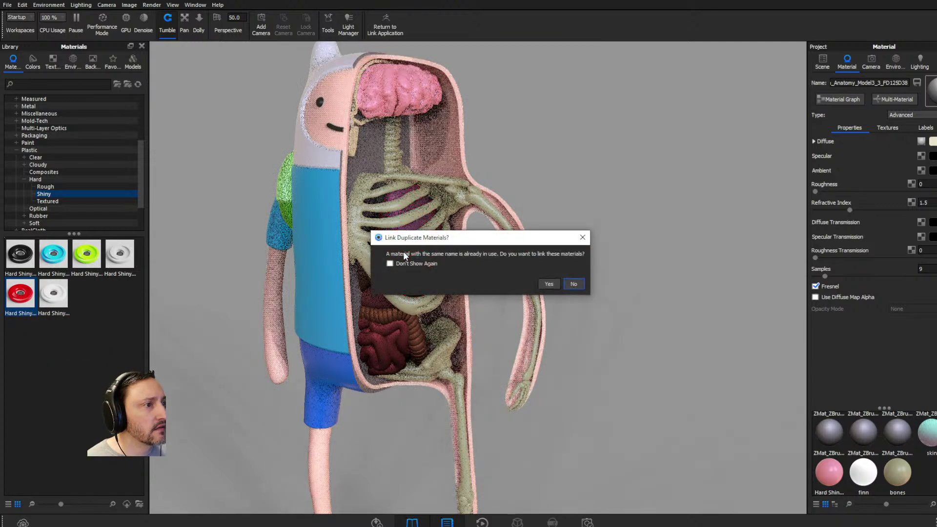
left_click(548, 284)
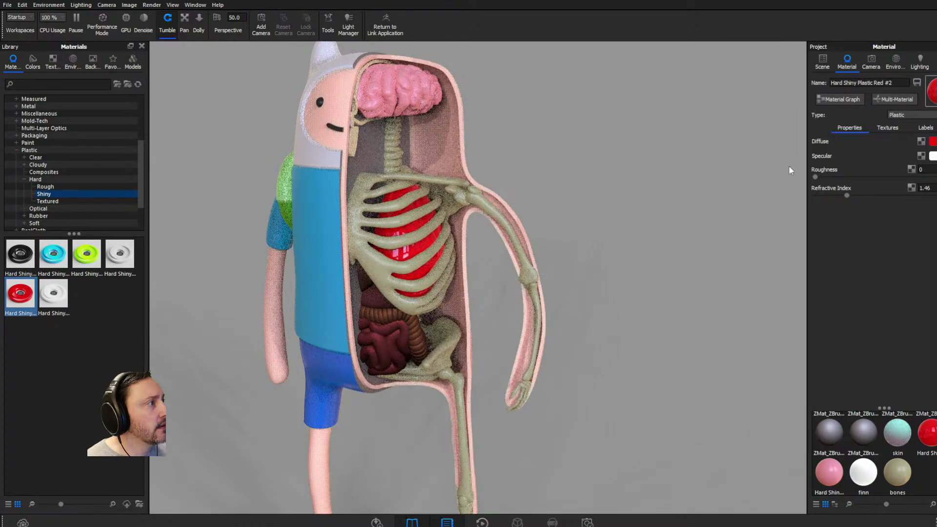
Step: Isolate the lungs inside the rib cage in Solo Mode
scroll(596, 294, "up", 5)
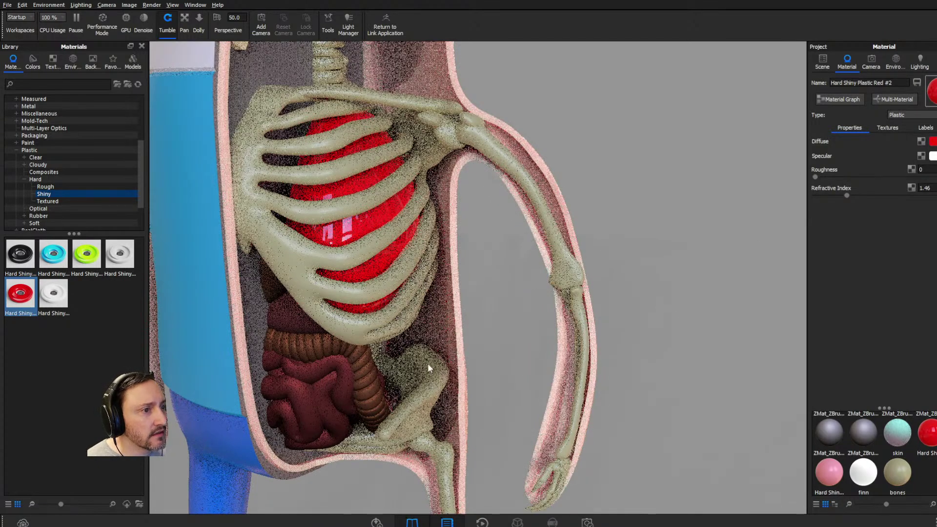
scroll(502, 347, "down", 5)
middle_click_drag(503, 346, 549, 30)
middle_click_drag(552, 361, 531, 354)
scroll(532, 353, "up", 6)
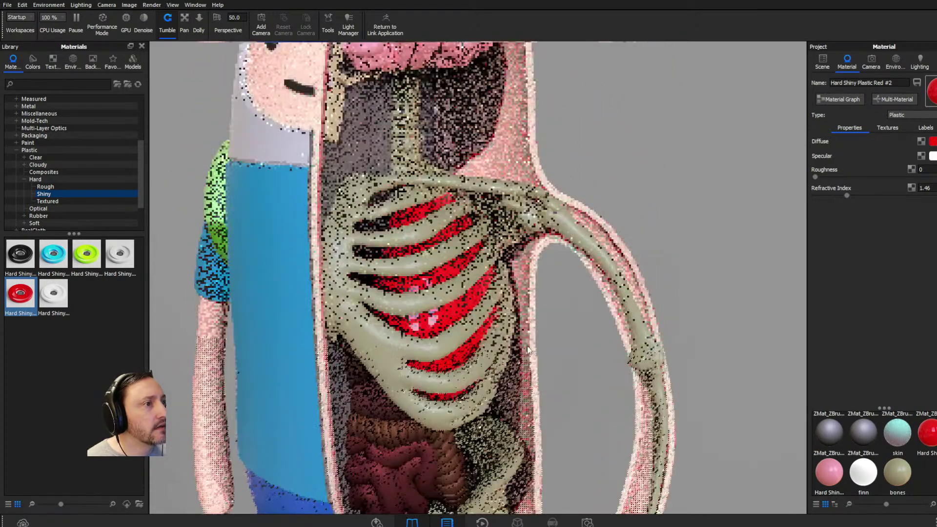
right_click(438, 322)
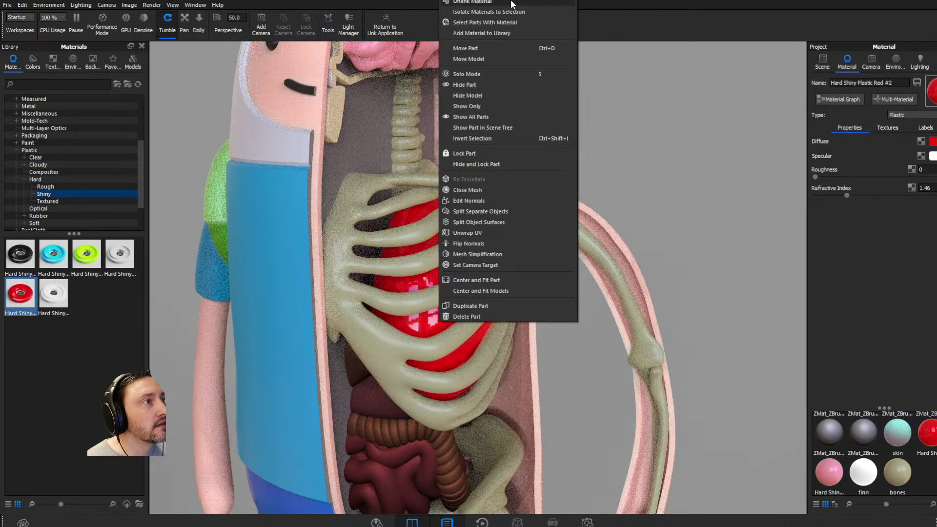
left_click(489, 73)
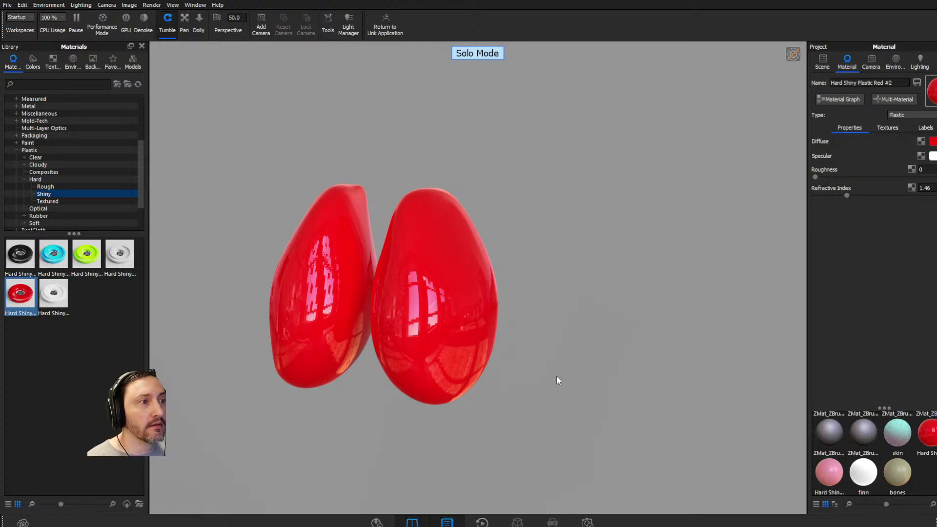
Step: Recalculate the lungs' vertex normals with a 45° minimum edge angle and apply them
right_click(470, 289)
left_click(499, 167)
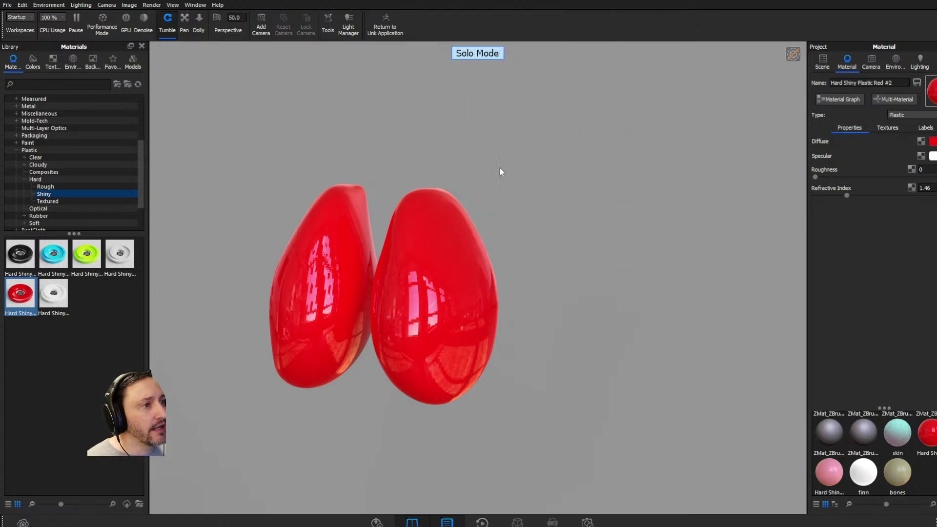
left_click(208, 93)
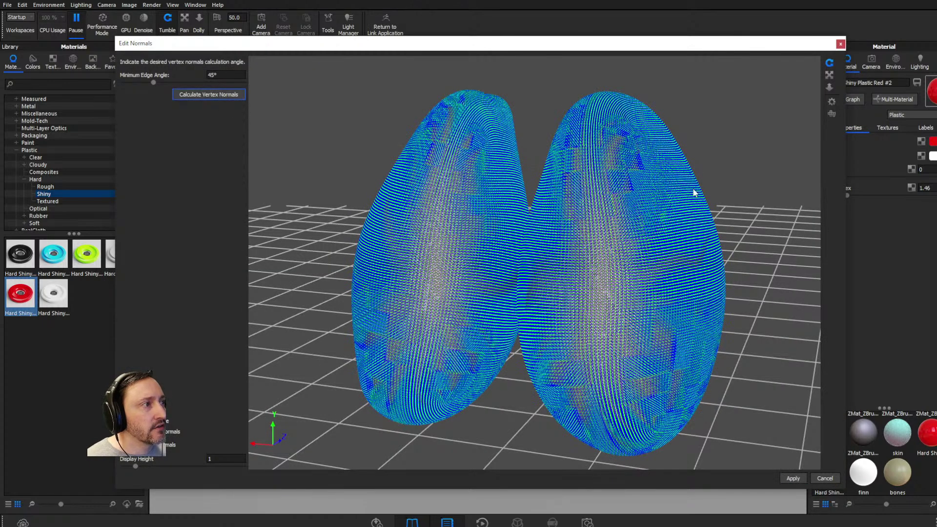
left_click(792, 478)
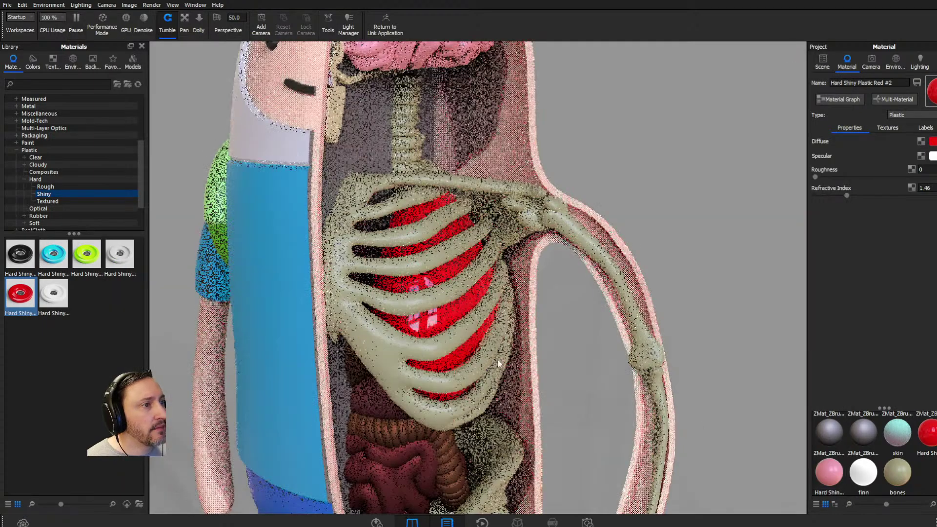
Step: Recalculate the dark red small intestine's vertex normals with a 45° minimum edge angle and apply them
middle_click_drag(473, 385, 481, 193)
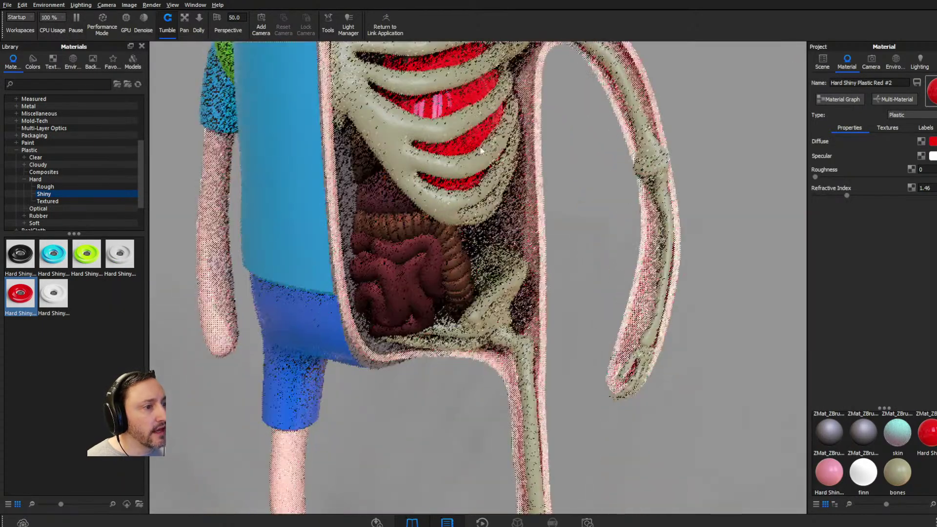
scroll(382, 268, "up", 5)
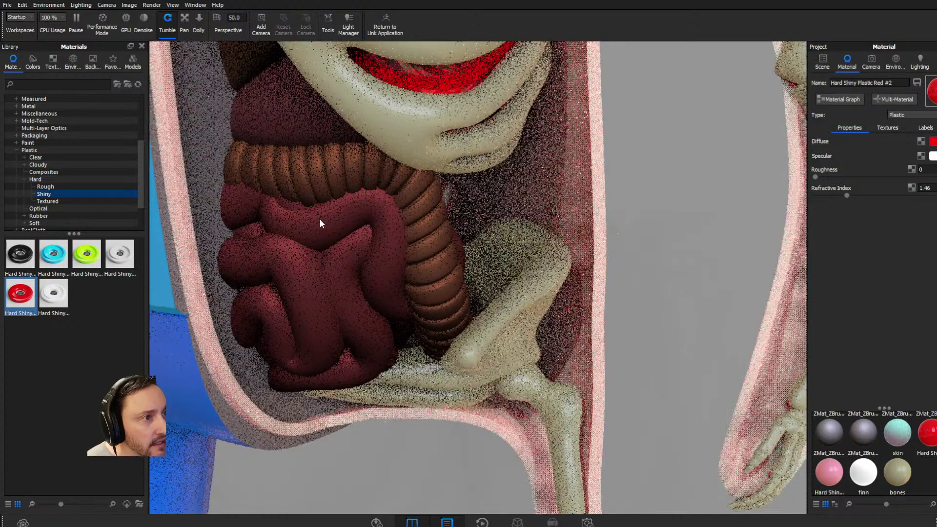
double_click(326, 224)
left_click(822, 62)
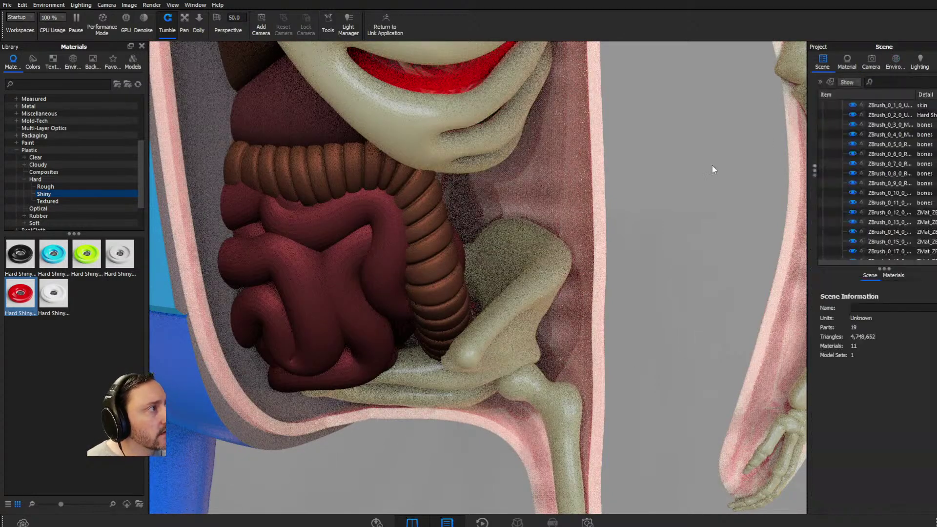
left_click(333, 231)
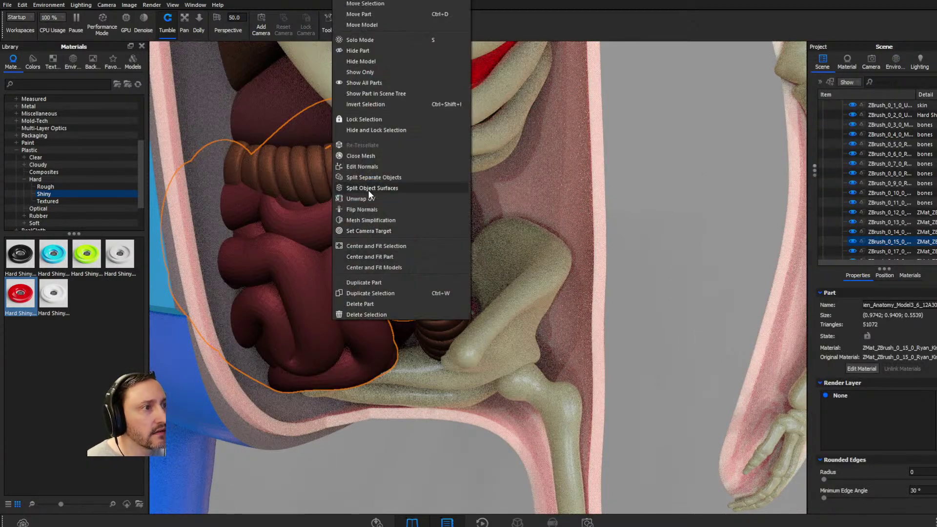
left_click(370, 167)
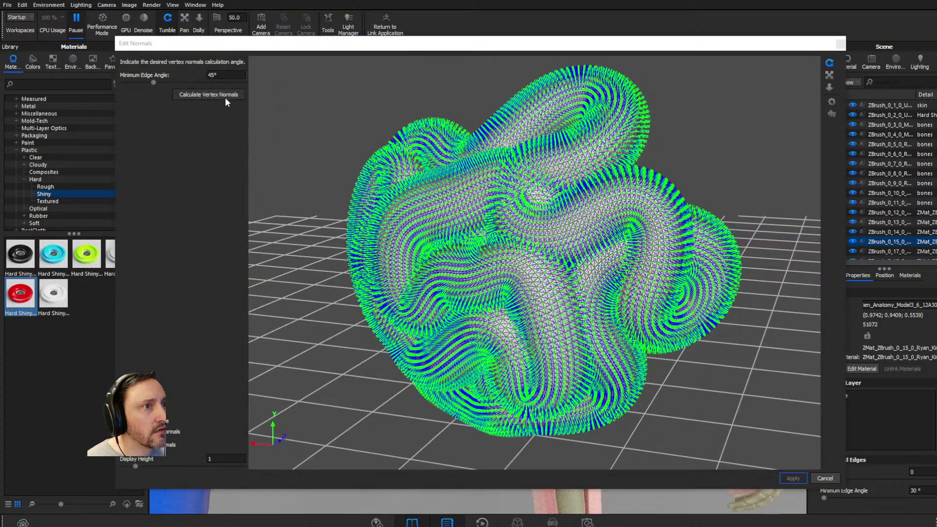
left_click(208, 94)
left_click(792, 478)
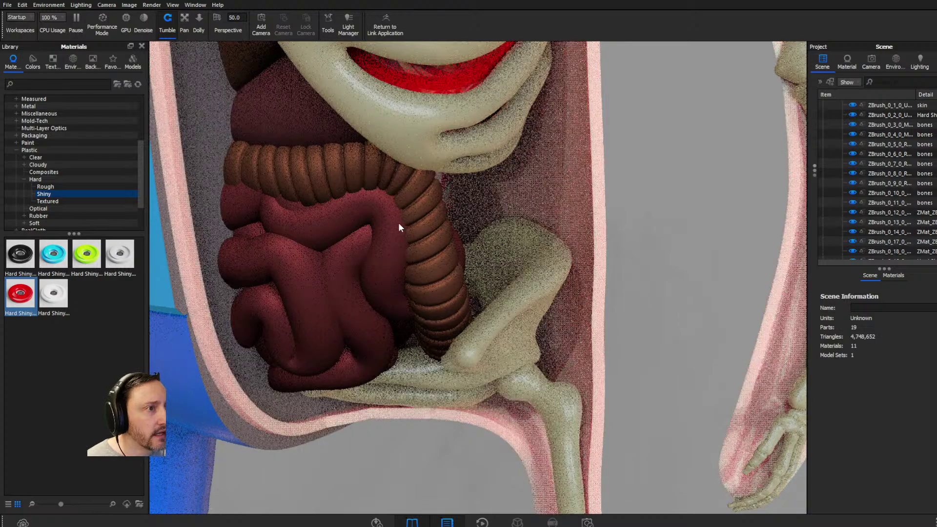
Step: Recolour the lungs' plastic diffuse to a muted purple, #A97FBE, and set its roughness to 0.0813
scroll(567, 250, "down", 8)
left_click_drag(339, 144, 412, 165)
middle_click_drag(510, 156, 536, 253)
scroll(536, 255, "up", 5)
double_click(451, 303)
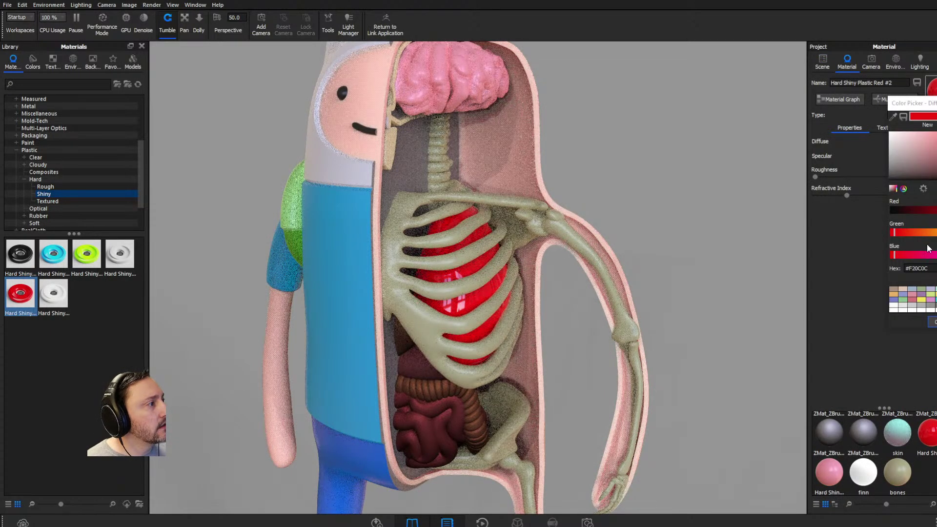
left_click(936, 140)
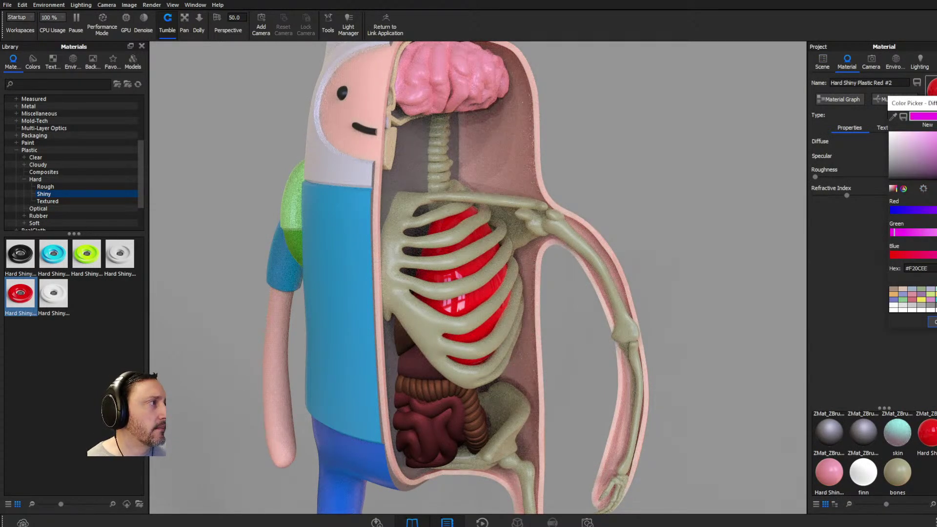
left_click(923, 139)
left_click(933, 145)
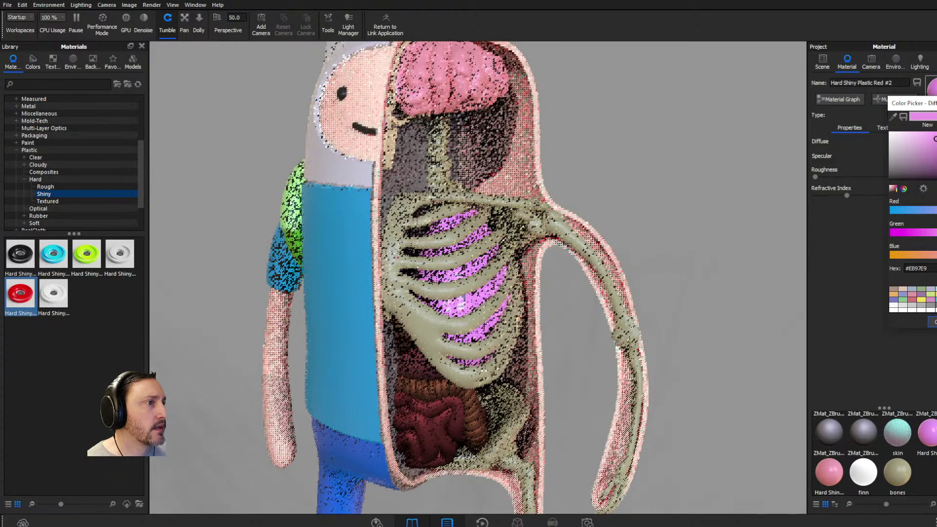
left_click(934, 149)
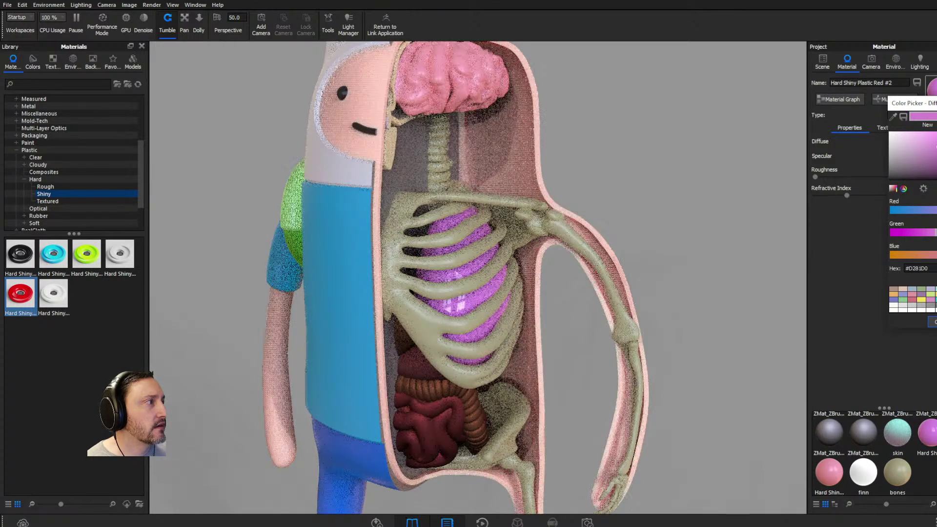
left_click(936, 137)
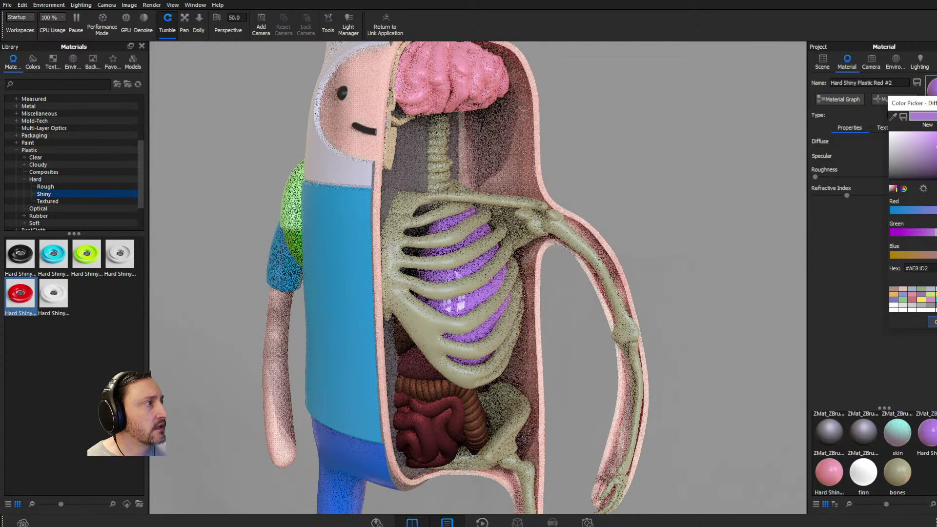
left_click(936, 139)
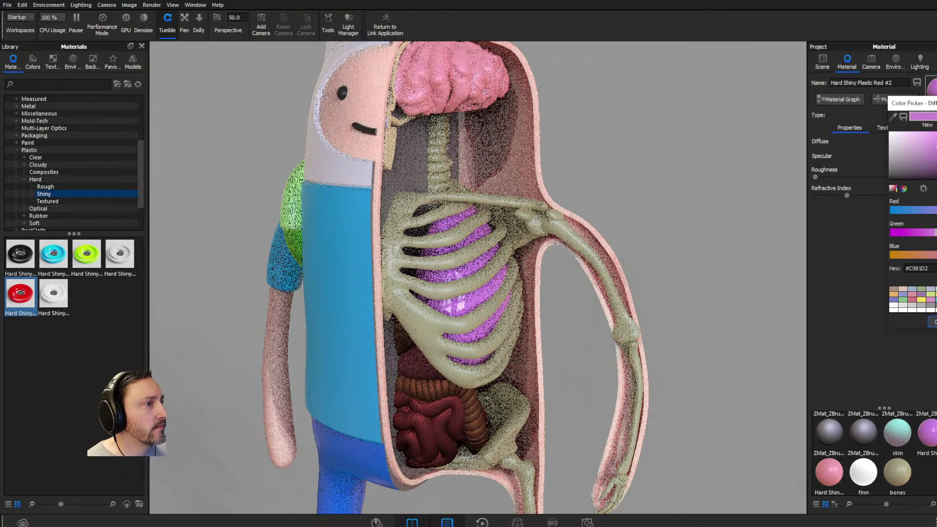
left_click(936, 210)
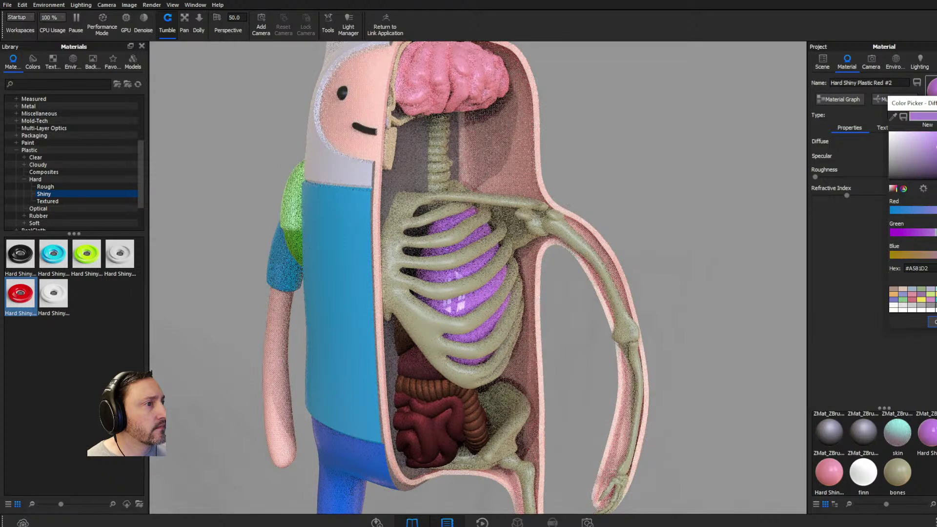
left_click(936, 210)
left_click(936, 211)
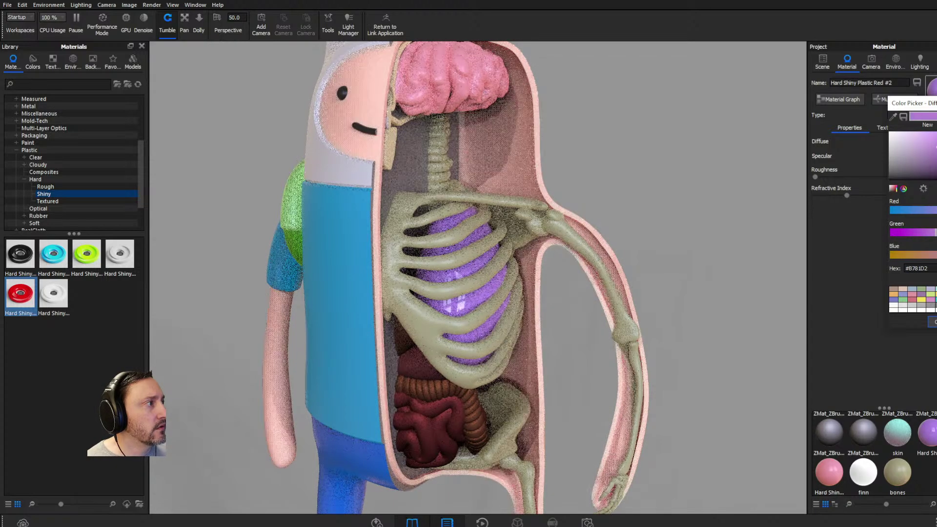
left_click(931, 146)
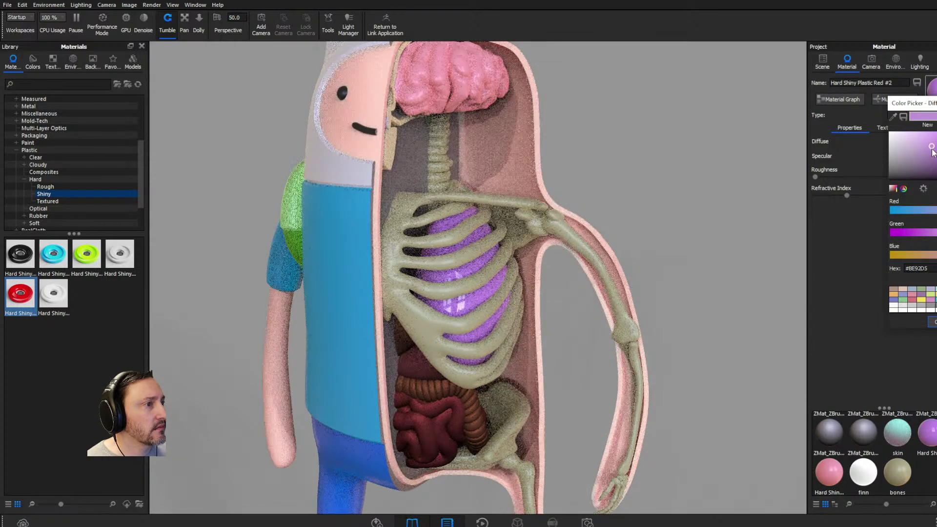
left_click(932, 153)
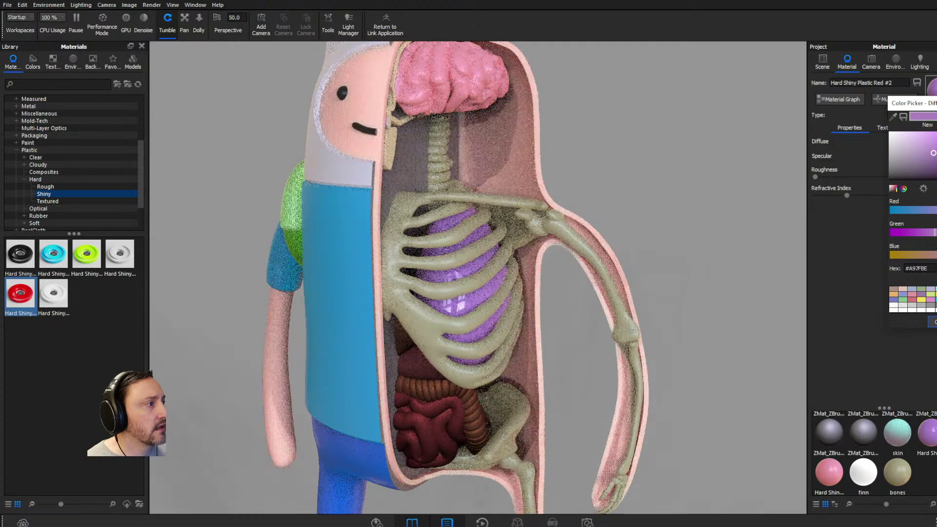
left_click_drag(812, 177, 853, 177)
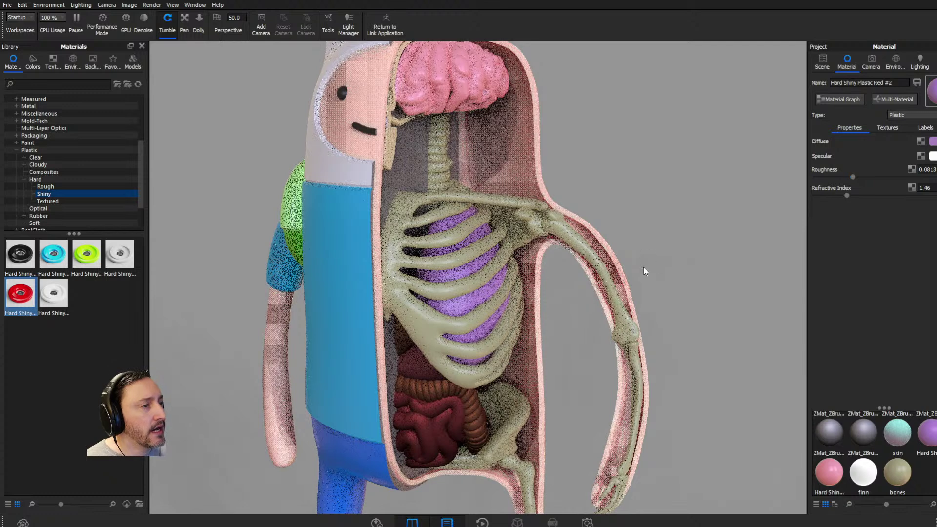
Step: Open the lung material's node graph and add a Noise (Fractal) texture node beside the Plastic node
left_click(855, 99)
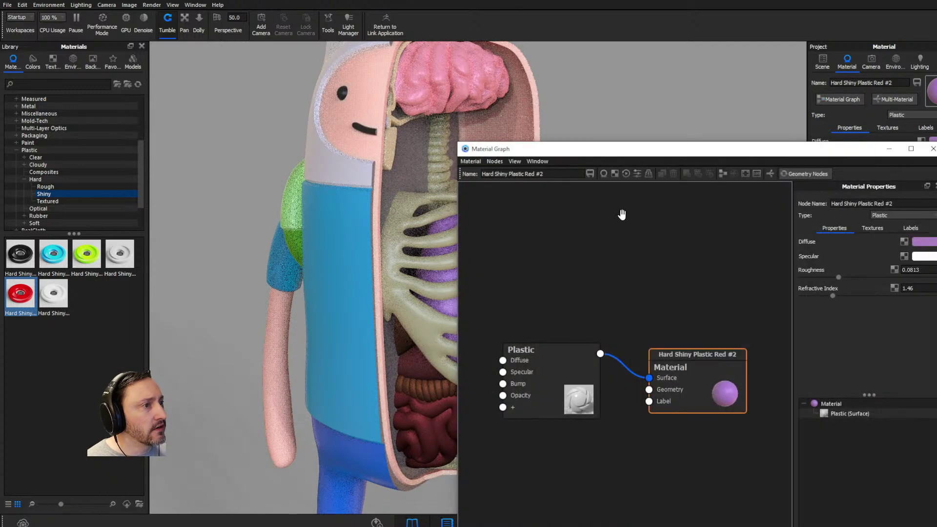
left_click_drag(602, 154, 705, 95)
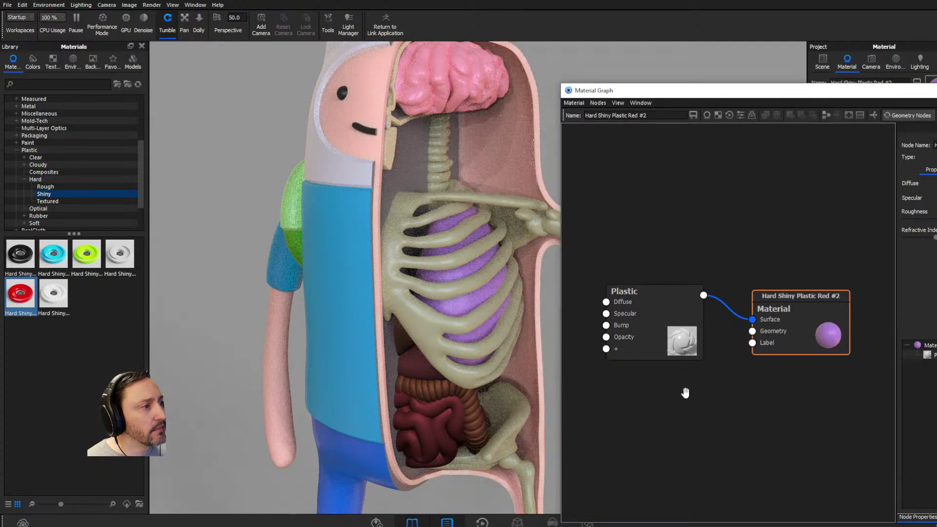
right_click(675, 208)
mouse_move(705, 238)
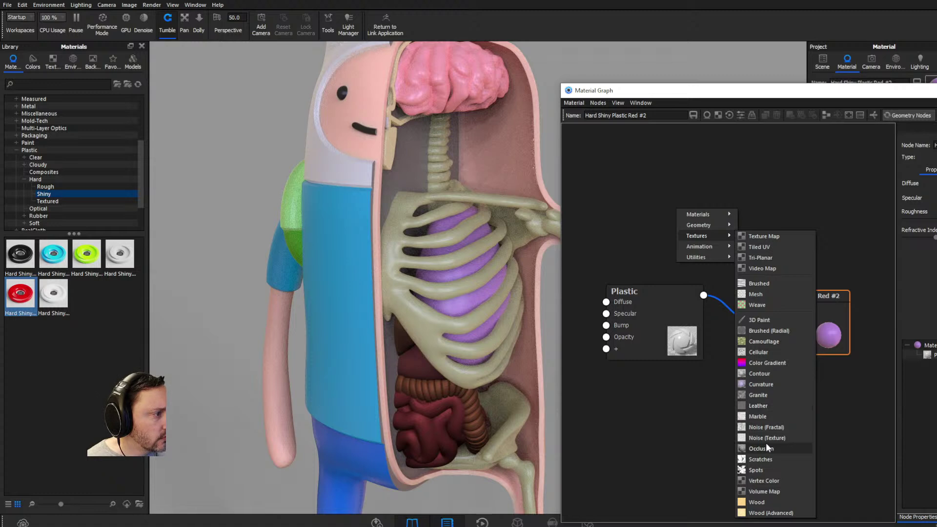
left_click(767, 427)
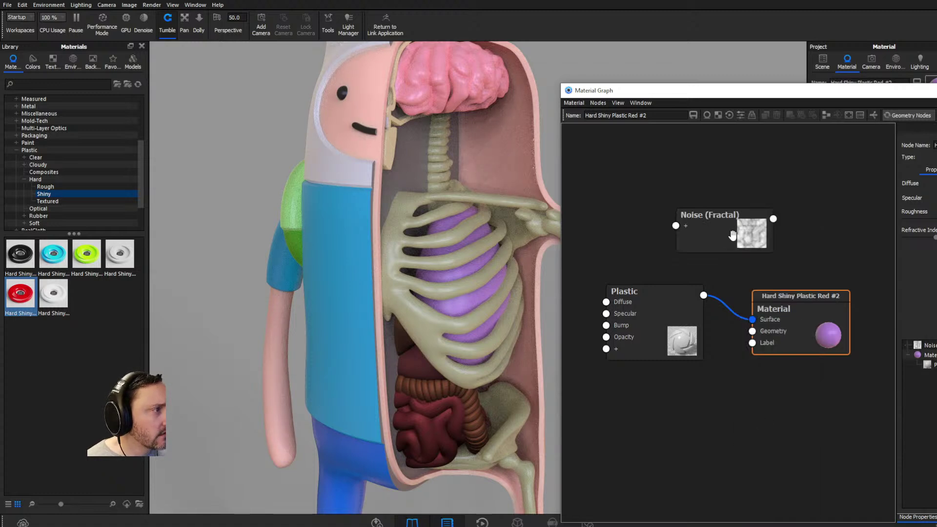
left_click_drag(752, 235, 607, 270)
Step: Add a Color Composite utility node and link the fractal noise to its Source input
right_click(692, 210)
mouse_move(723, 309)
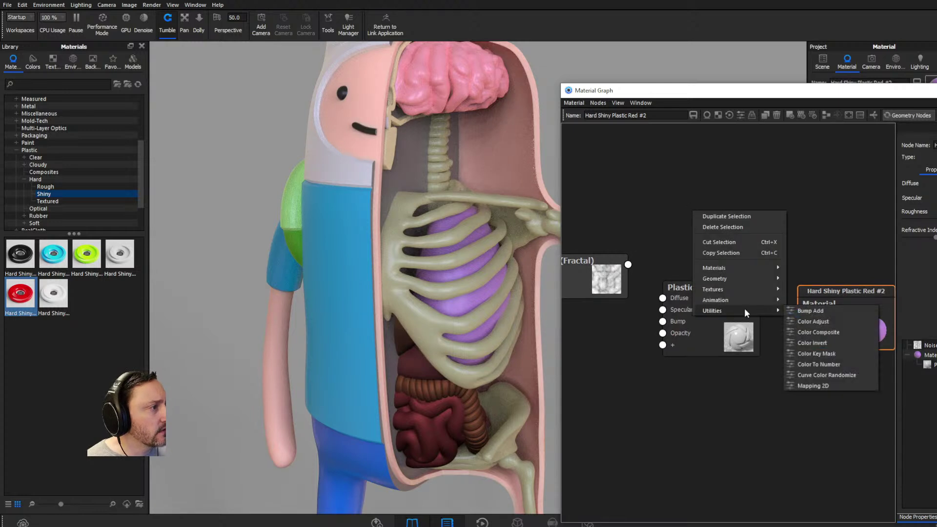
left_click(839, 331)
left_click_drag(740, 245, 730, 232)
left_click_drag(628, 264, 682, 214)
left_click_drag(628, 257, 605, 260)
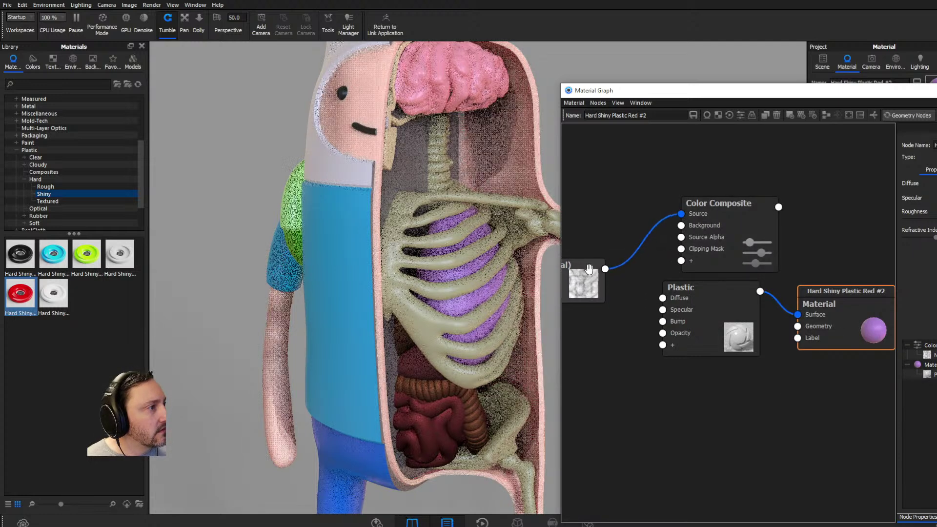
Step: Reroute the fractal noise to the Color Composite's Source Alpha and feed the composite into the plastic's Diffuse
left_click_drag(708, 239, 662, 242)
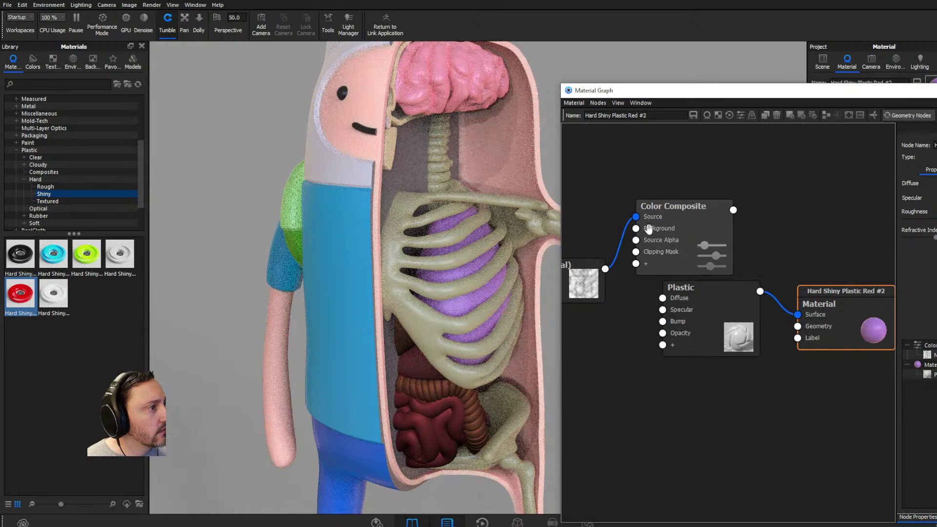
left_click_drag(605, 268, 654, 225)
key("Delete")
left_click_drag(718, 212, 662, 298)
left_click_drag(622, 272, 585, 279)
left_click_drag(638, 250, 656, 233)
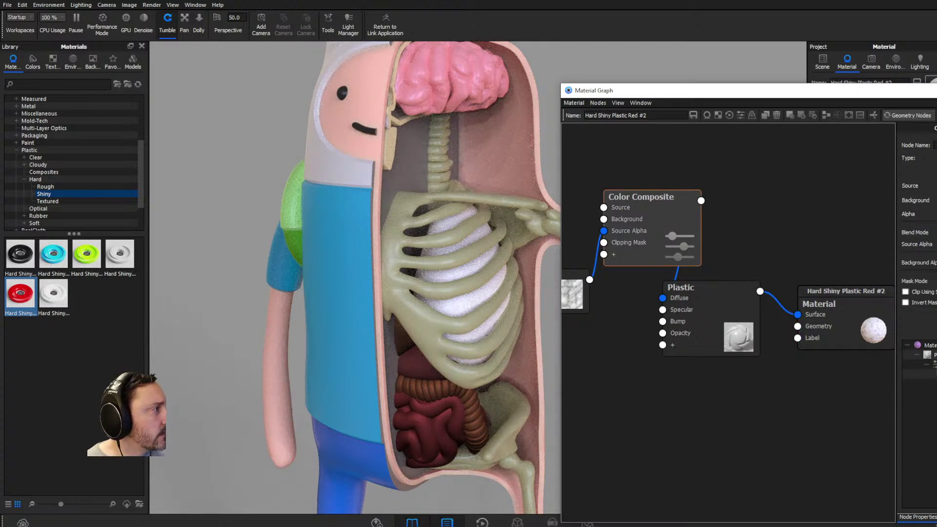
Step: Set the Color Composite's source colour to magenta pink, #CA63B8
left_click(934, 186)
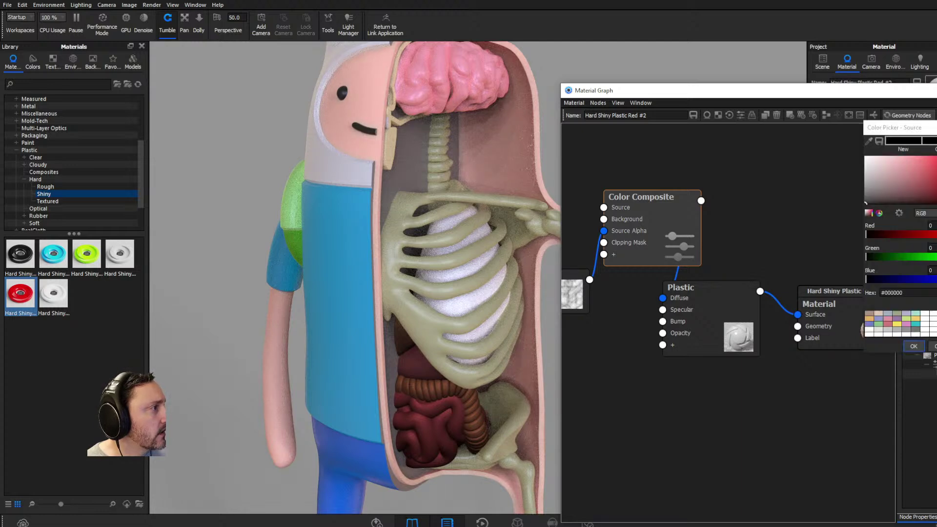
left_click_drag(926, 133, 814, 141)
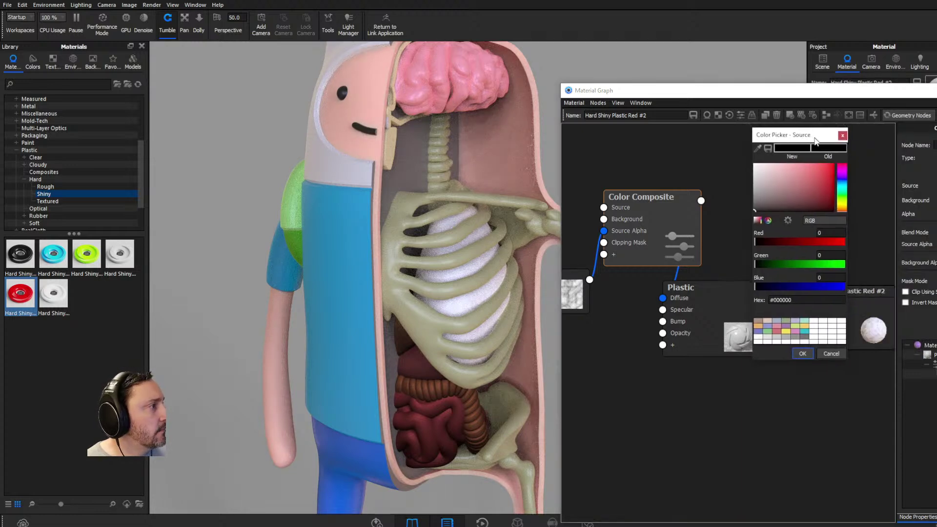
left_click(843, 170)
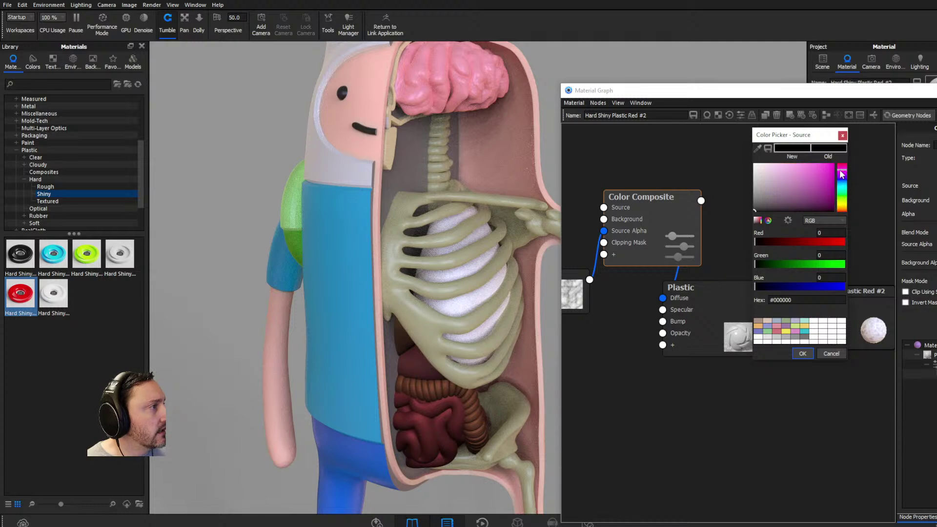
left_click(814, 182)
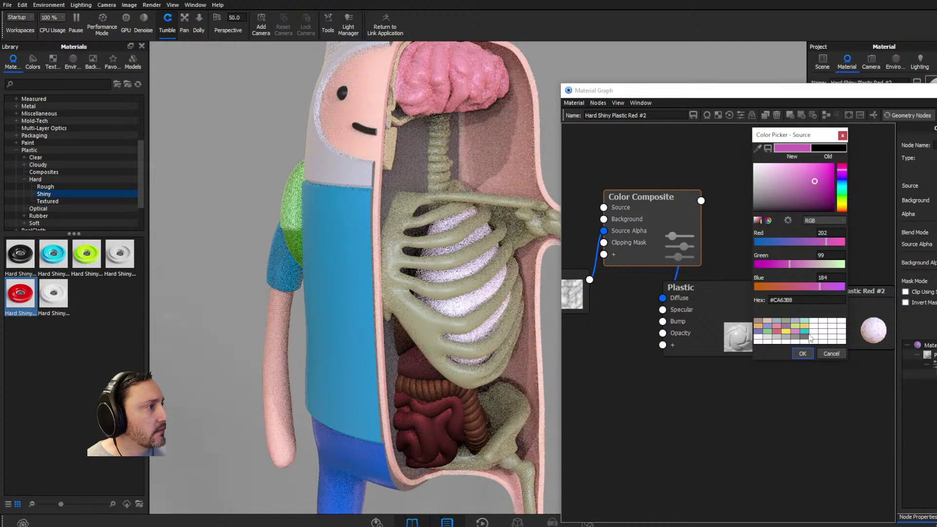
left_click(802, 354)
Step: Set the Color Composite's background colour to purple, #8A5DD9
left_click(935, 200)
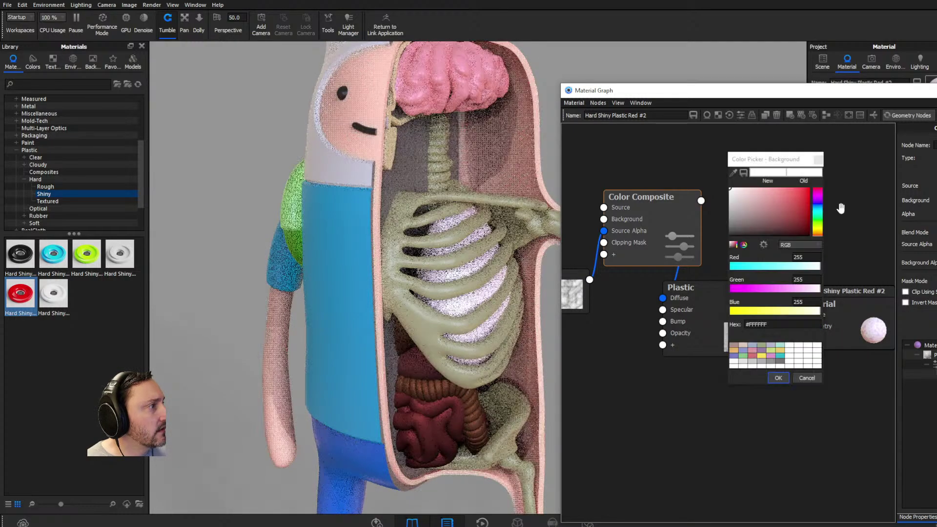
left_click(818, 202)
left_click(794, 200)
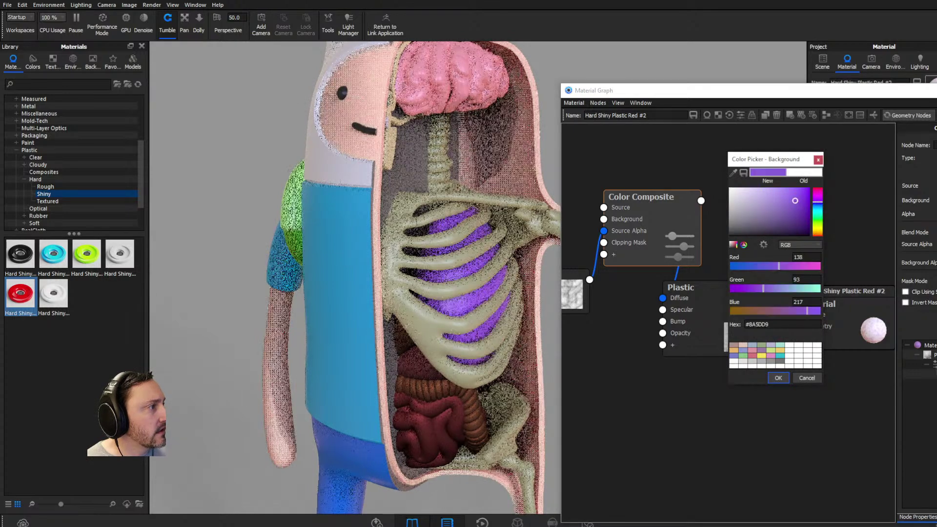
left_click(778, 377)
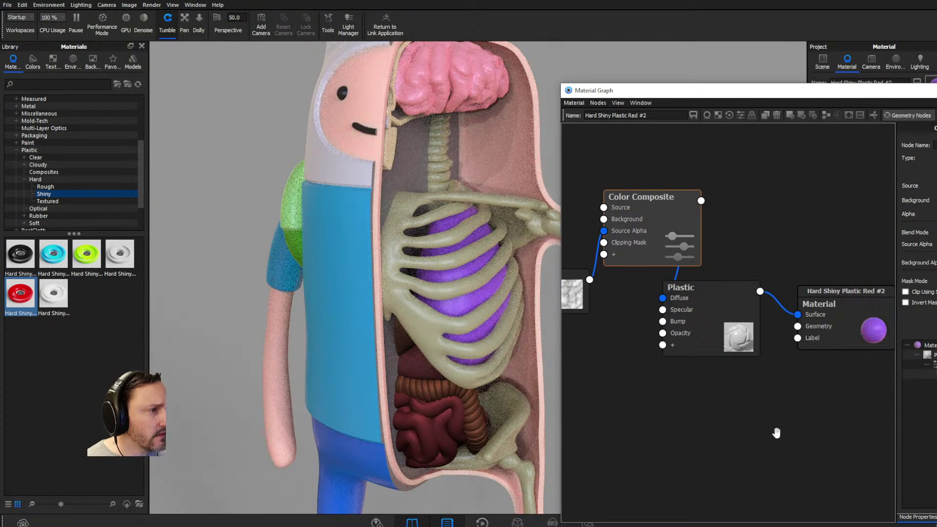
Step: Add a Cellular texture node to the lung material's graph
right_click(773, 222)
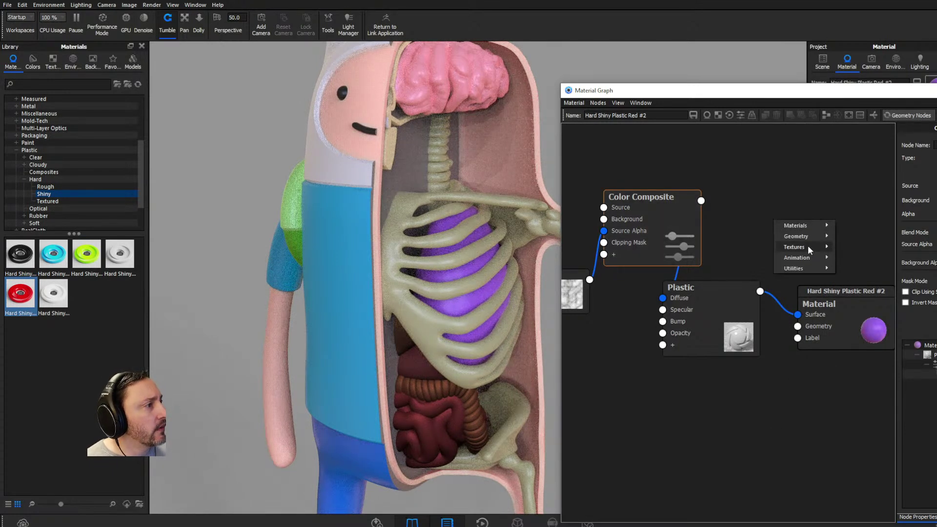
mouse_move(806, 247)
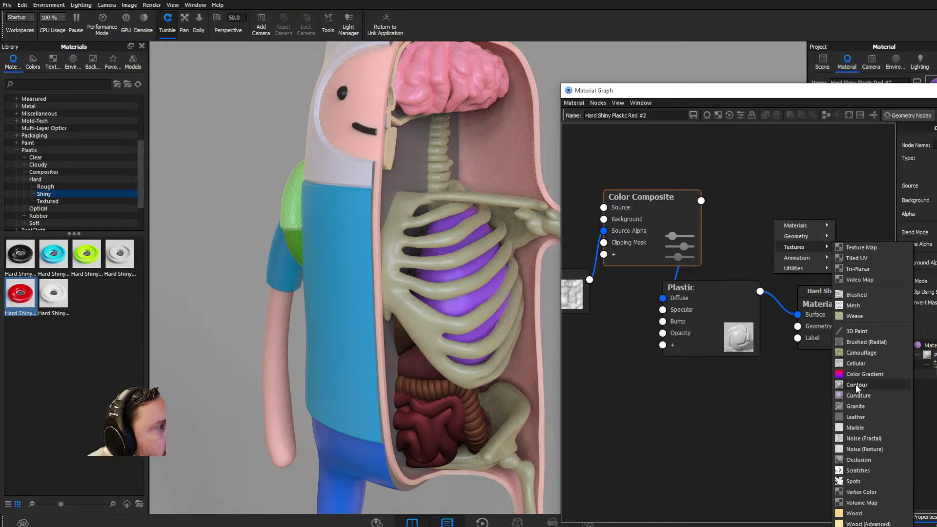
left_click(858, 364)
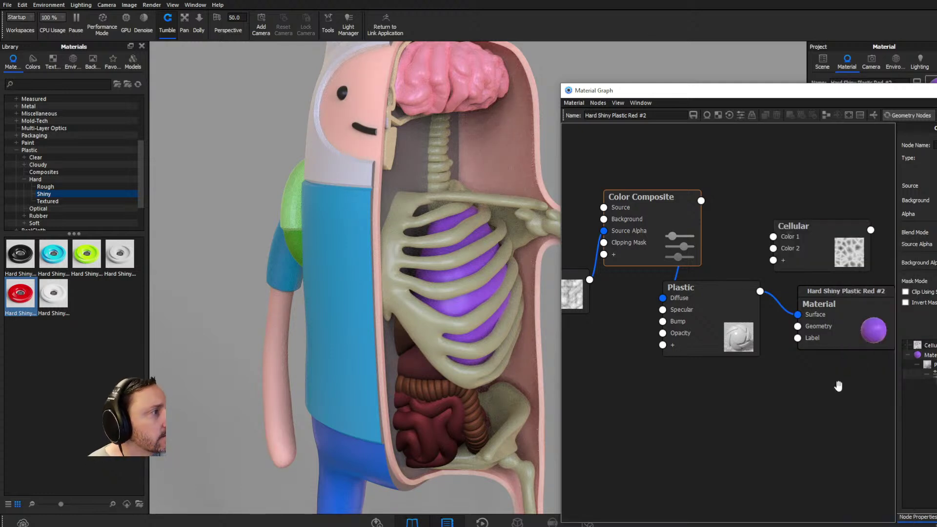
Step: Move the Cellular node below the Plastic node, pick its Color 2, and set its Color 1 to white, #FFFFFF
left_click_drag(838, 259, 612, 431)
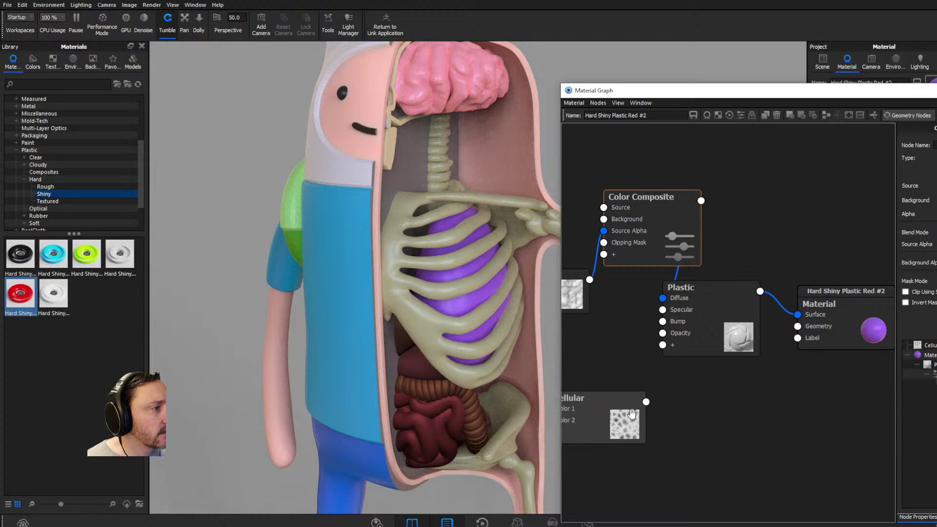
left_click(632, 404)
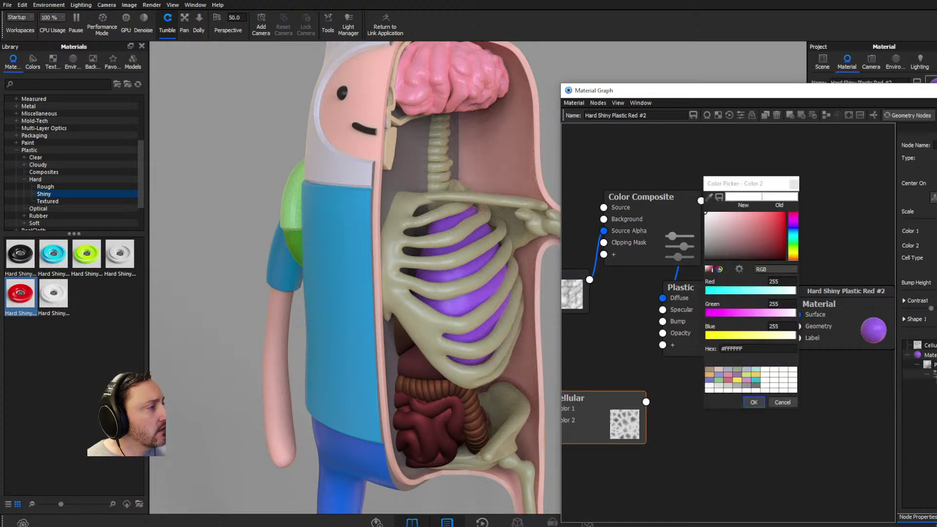
left_click(776, 231)
left_click(753, 402)
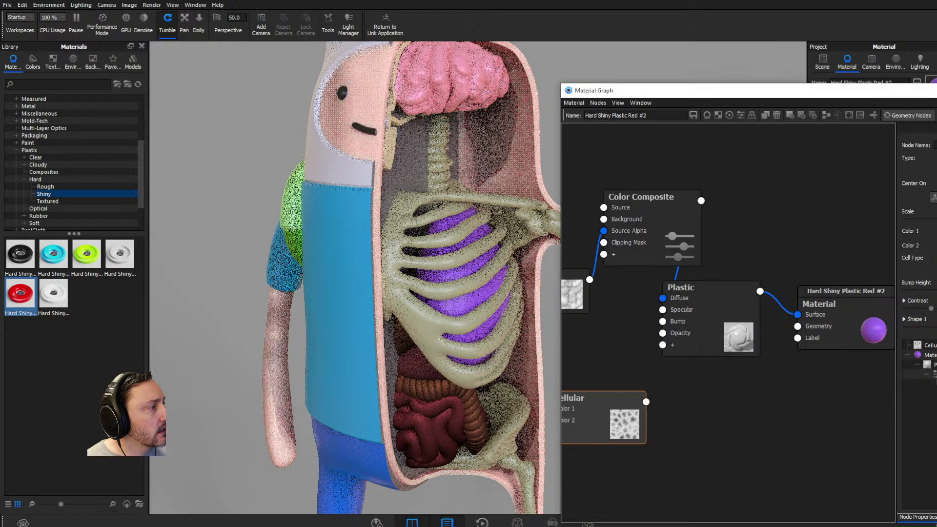
left_click_drag(719, 280, 663, 215)
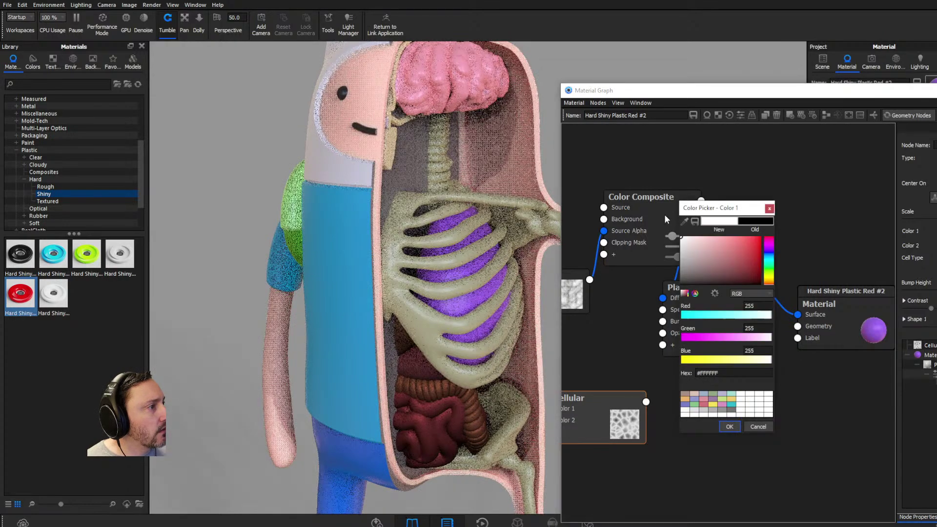
left_click(727, 424)
Step: Connect the Cellular texture's output to the Plastic node's Bump input and place the Cellular node beside it
left_click_drag(645, 401, 662, 321)
left_click_drag(612, 429, 594, 378)
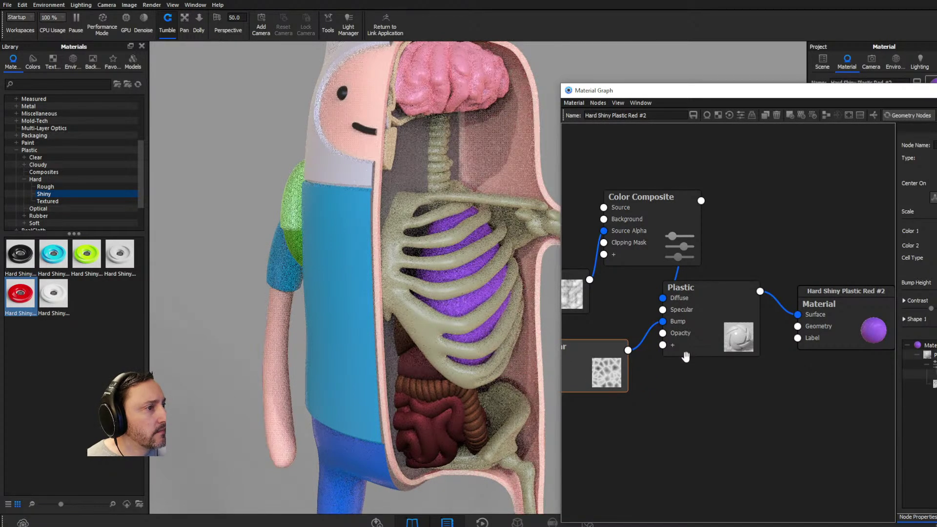
left_click(707, 330)
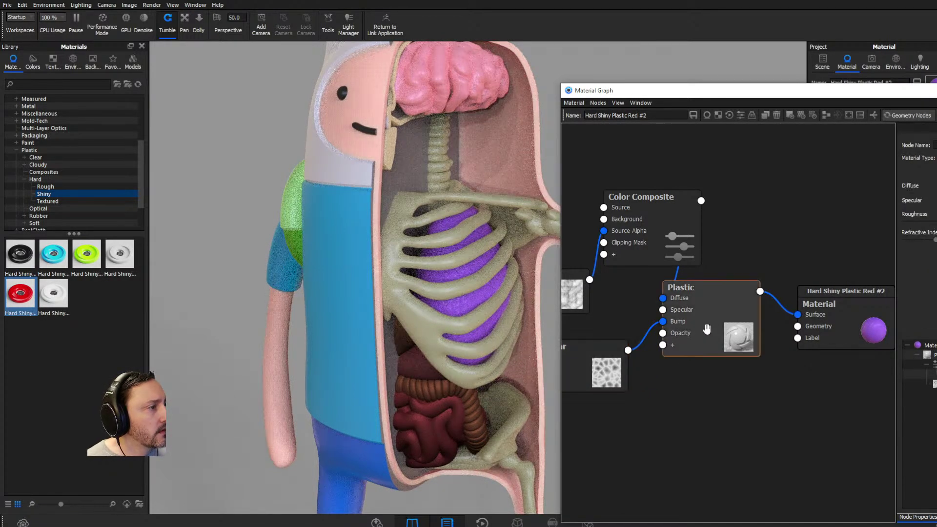
left_click(828, 319)
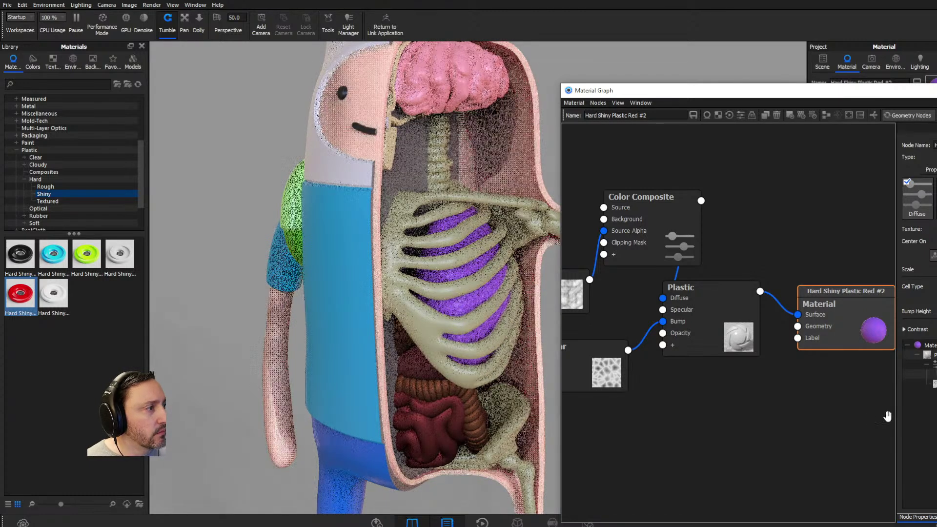
Step: Preview the Cellular texture on its own on the lungs and raise its contrast
left_click(626, 359)
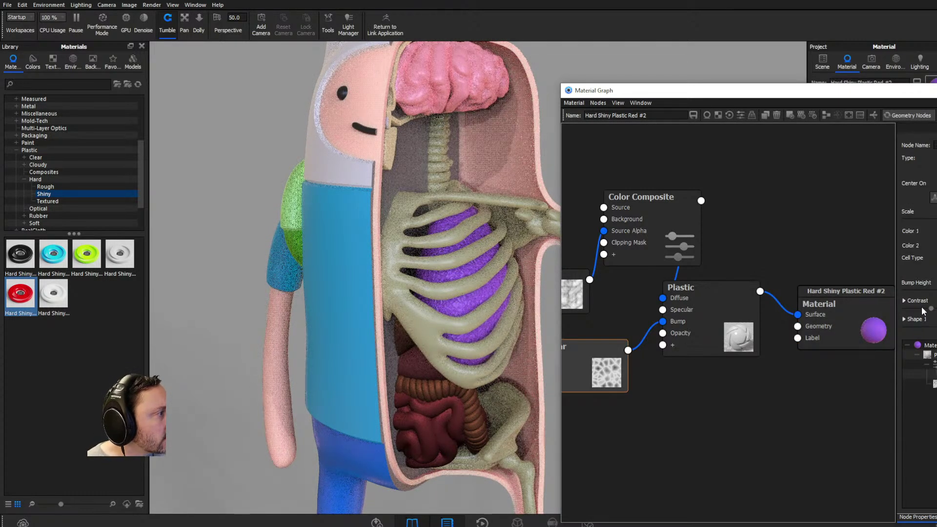
mouse_move(931, 309)
left_mouse_down()
mouse_move(903, 313)
mouse_move(914, 315)
left_mouse_up()
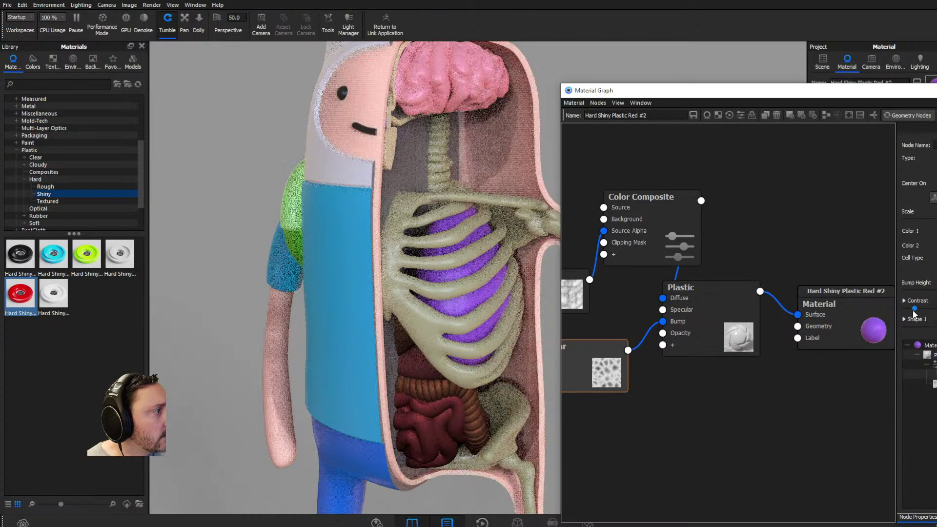
right_click(596, 370)
left_click(595, 362)
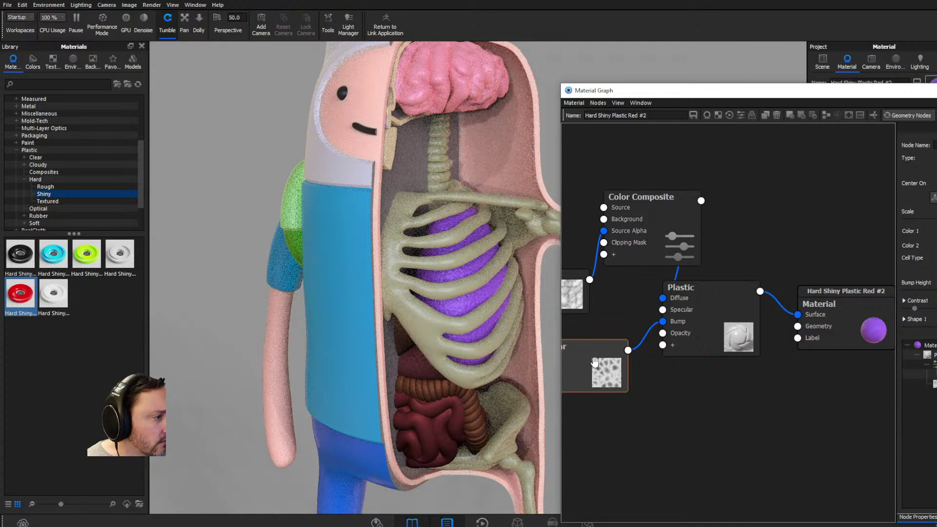
key("c")
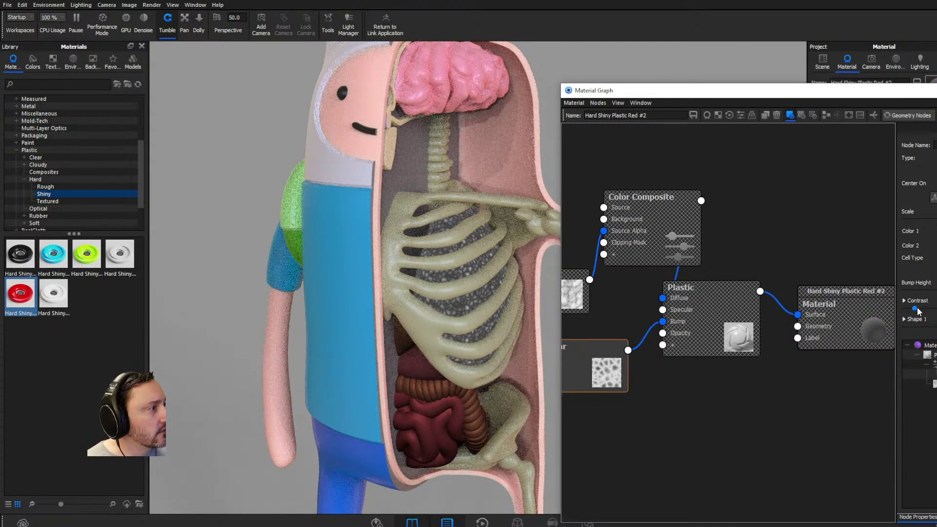
mouse_move(936, 321)
left_mouse_down()
mouse_move(911, 322)
mouse_move(936, 321)
left_mouse_up()
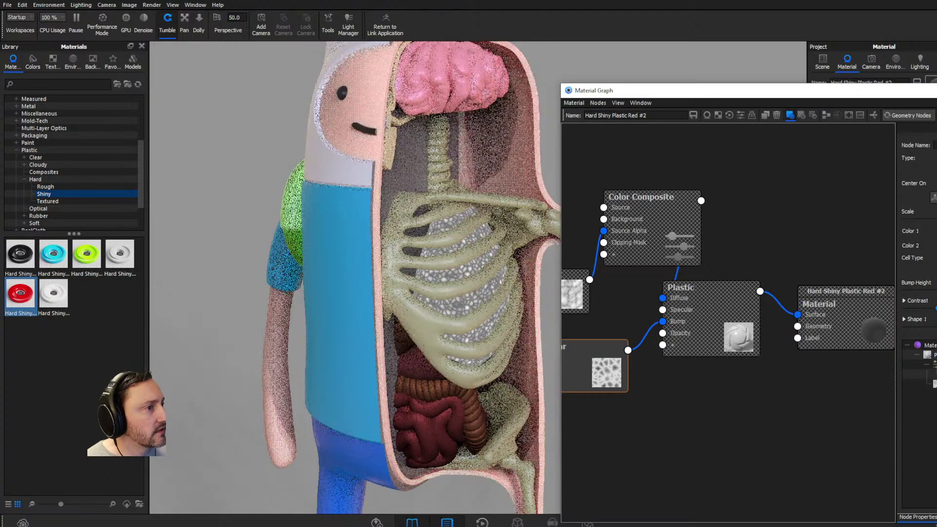
scroll(917, 234, "down", 2)
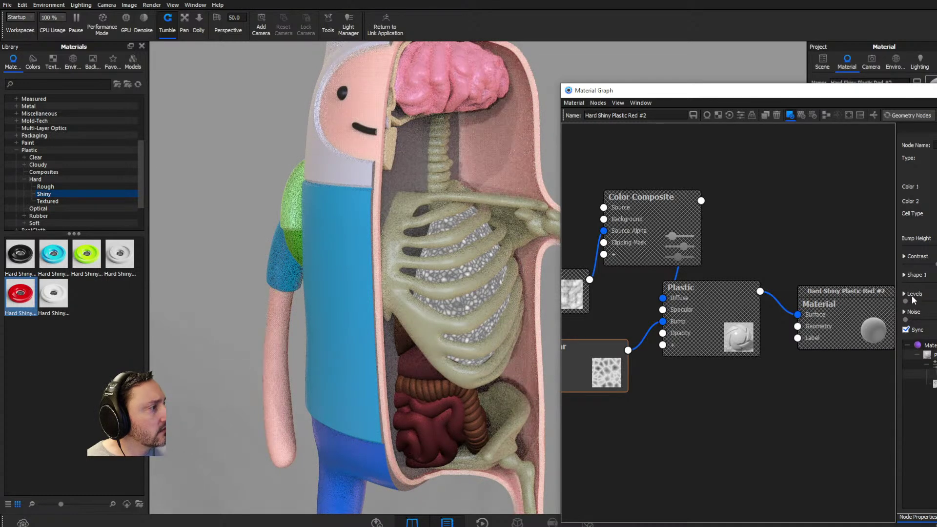
scroll(914, 302, "up", 2)
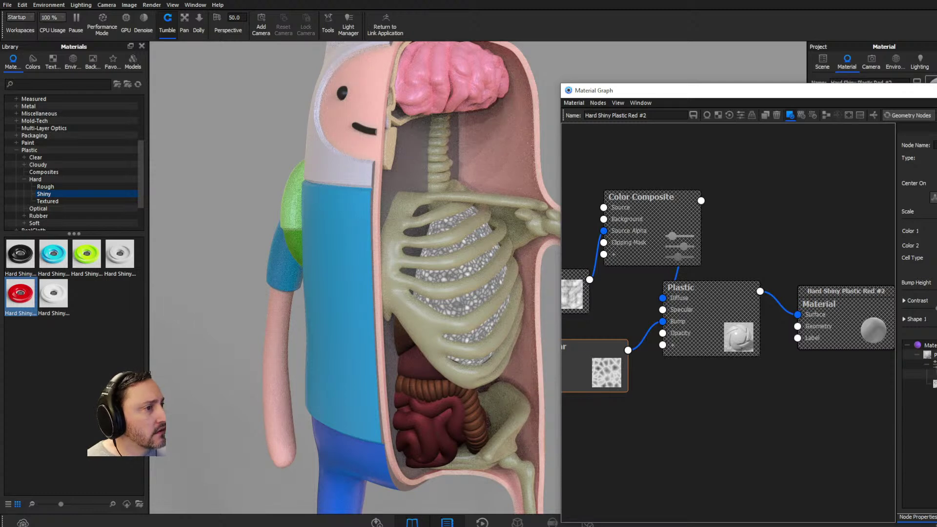
Step: Turn off the isolated Cellular texture preview so the lungs render with the full material
right_click(843, 233)
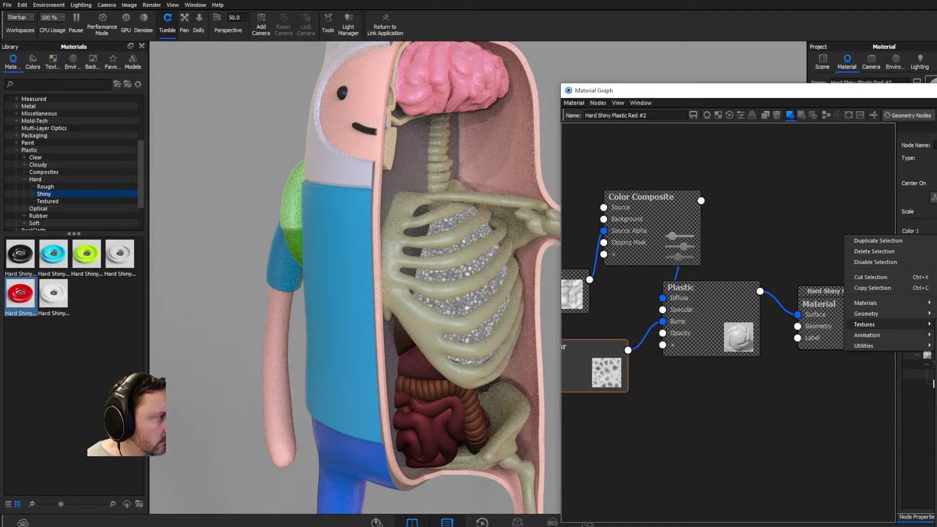
key("Escape")
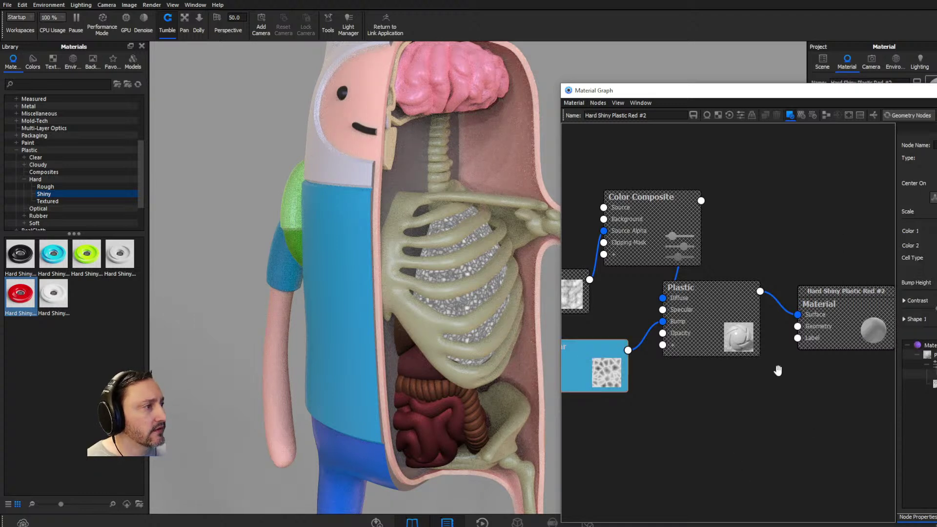
left_click(610, 359)
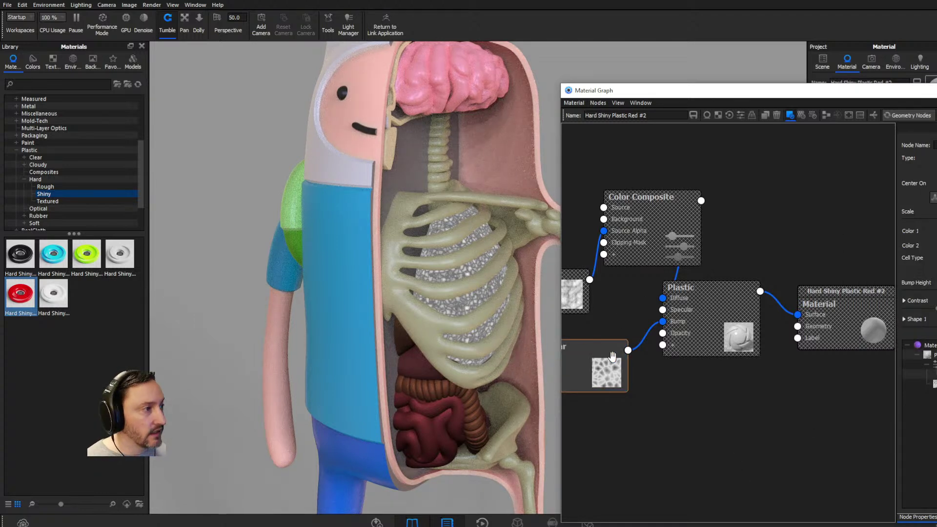
left_click(788, 116)
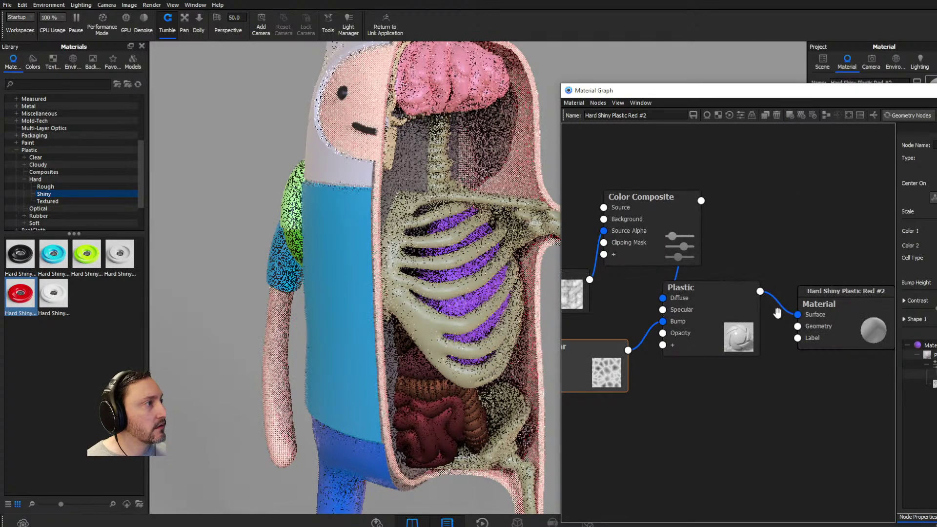
Step: Close the lung material's graph and frame the whole Finn figure in the view
middle_click_drag(430, 282, 372, 236)
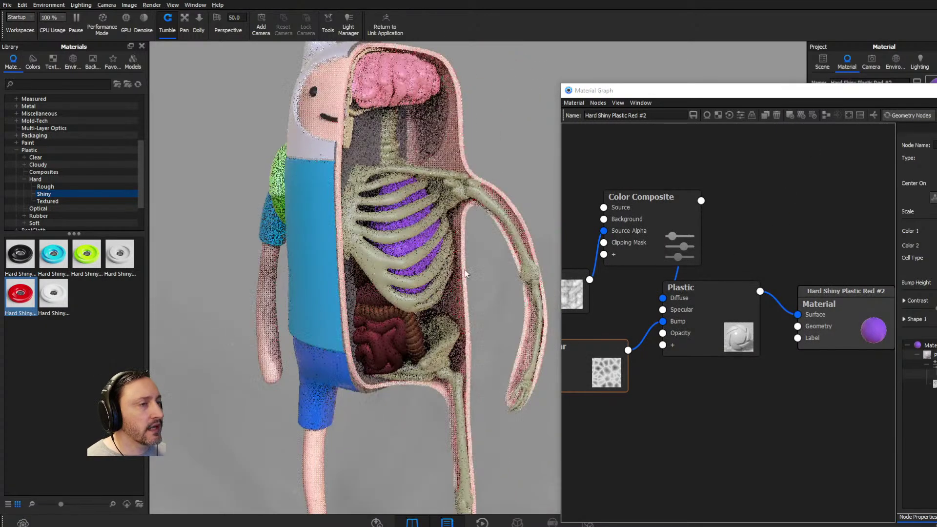
scroll(390, 244, "down", 3)
left_click(936, 90)
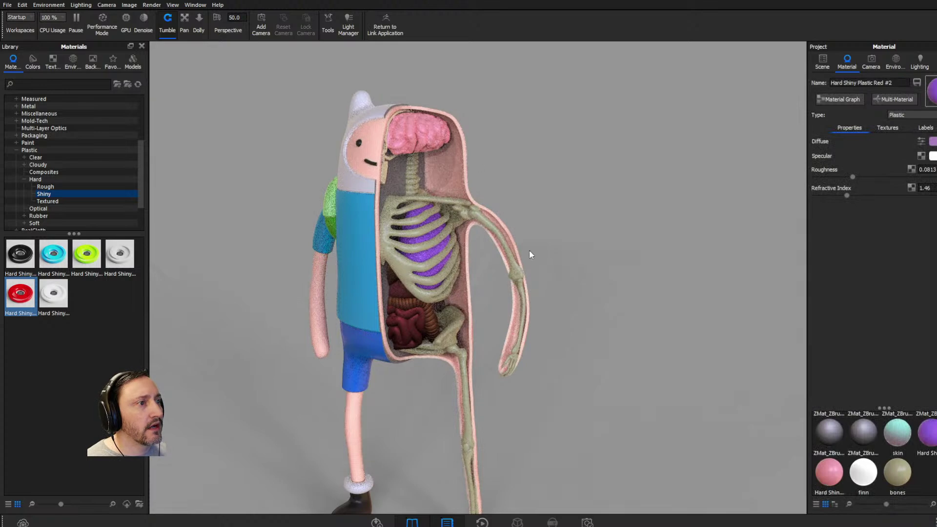
scroll(554, 228, "down", 3)
middle_click_drag(554, 229, 566, 208)
Step: Open the recent scene FinnCrossSection.bip
left_click(8, 5)
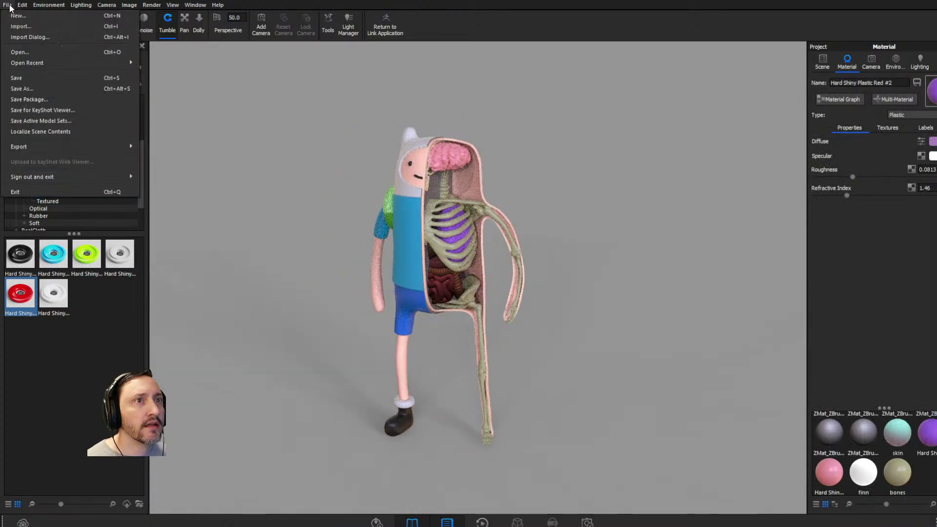
mouse_move(25, 63)
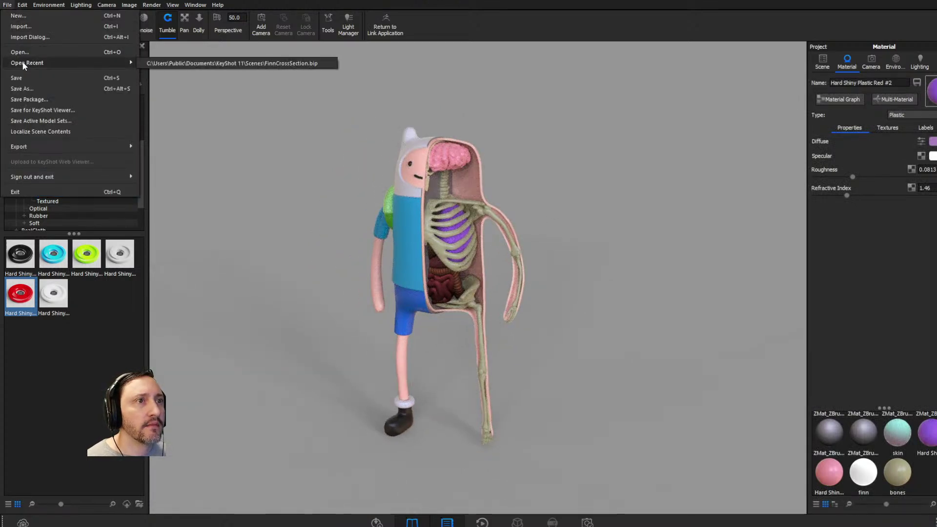
left_click(195, 58)
left_click(503, 278)
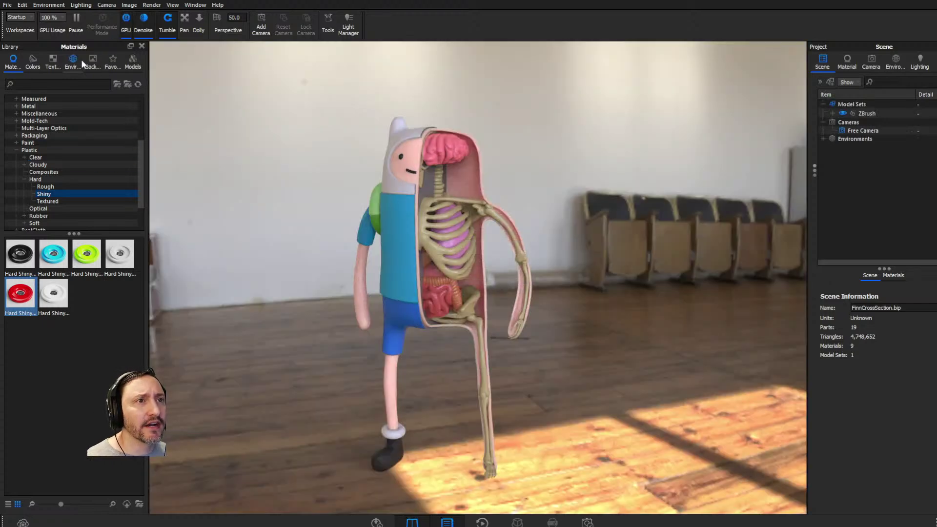
Step: Show the library's Environments and rotate the HDRI environment slightly around the Finn figure
left_click(73, 61)
scroll(77, 341, "up", 5)
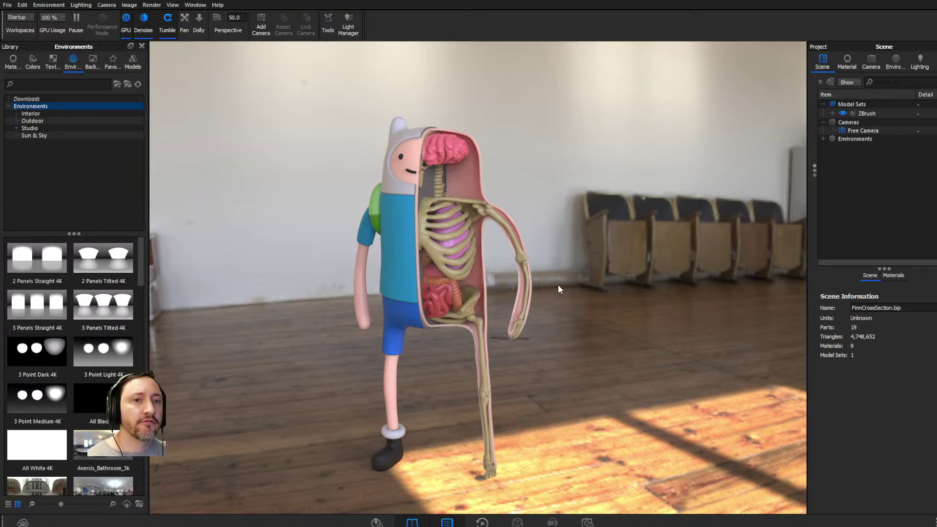
mouse_move(536, 255)
left_mouse_down("ctrl")
mouse_move(606, 260)
mouse_move(540, 262)
left_mouse_up("ctrl")
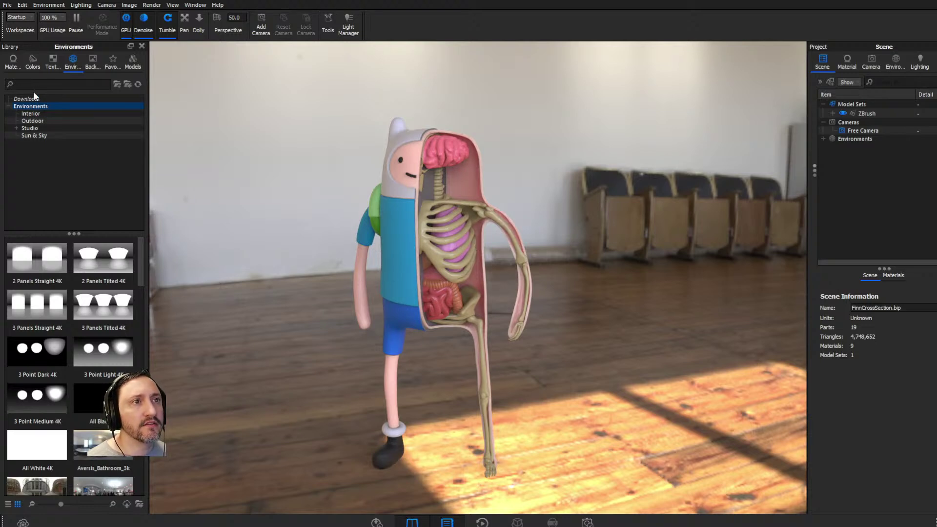
Step: Show the material library and rotate the lighting environment around the character to about 155°
left_click(13, 61)
left_click_drag(467, 267, 657, 218, "ctrl")
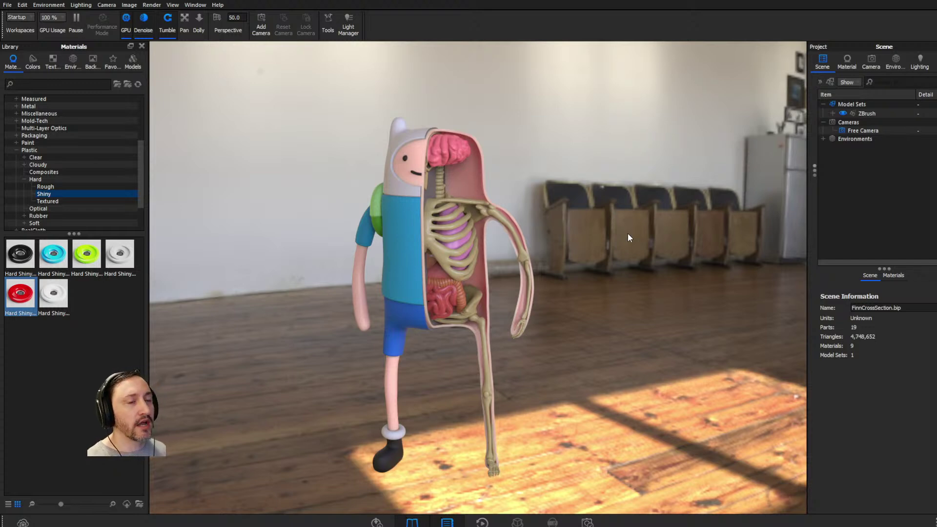
left_click_drag(616, 257, 612, 293, "ctrl")
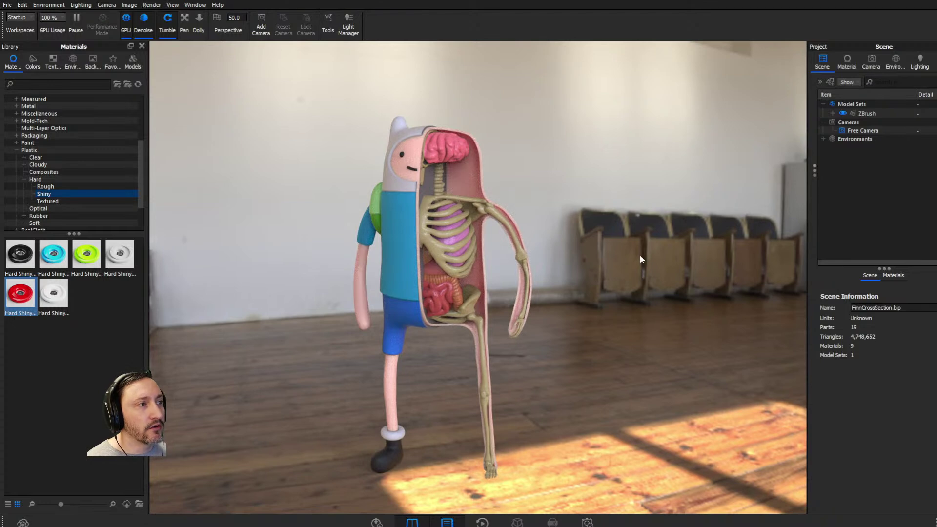
Step: Change the environment background from the lighting environment to a solid light grey colour
left_click(894, 62)
left_click(831, 369)
left_click(931, 369)
left_click_drag(716, 270, 682, 258)
left_click(729, 426)
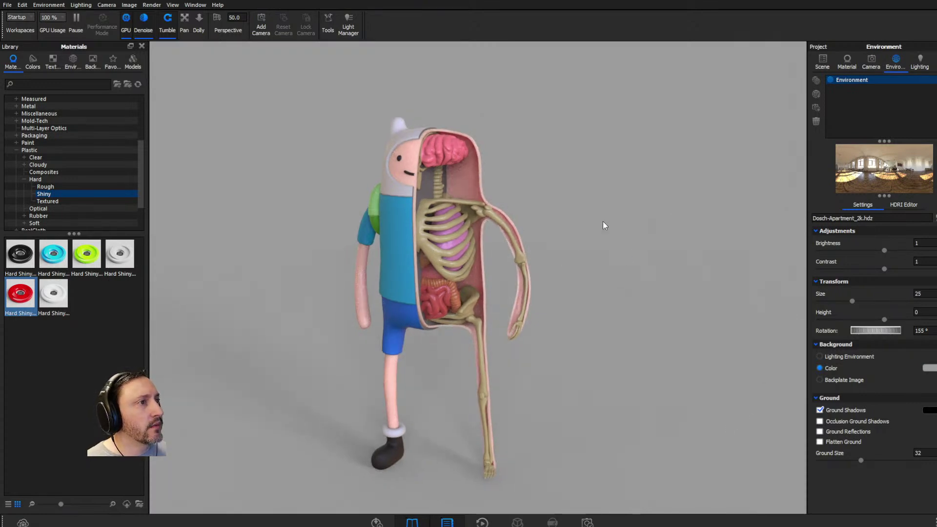
Step: Open the still-image render settings and set the output format to PNG
left_click(151, 5)
left_click(160, 122)
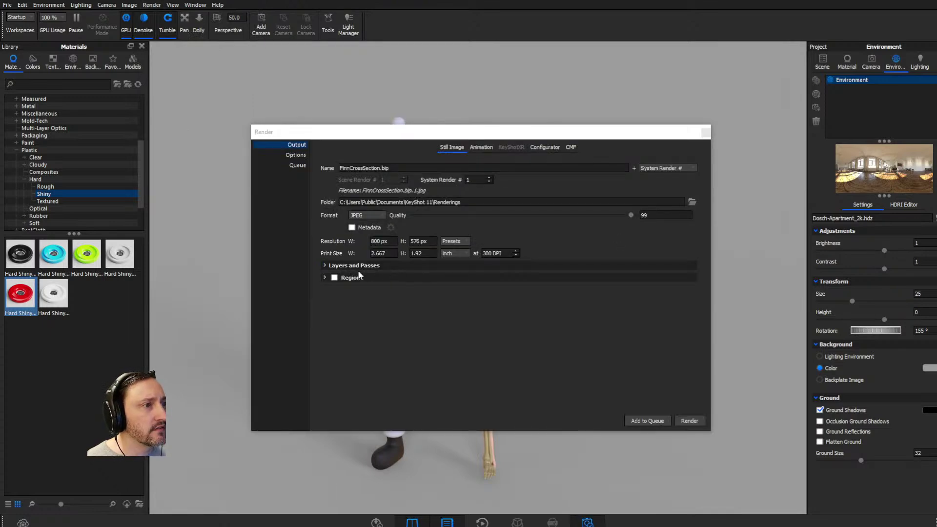
left_click(369, 215)
left_click(365, 222)
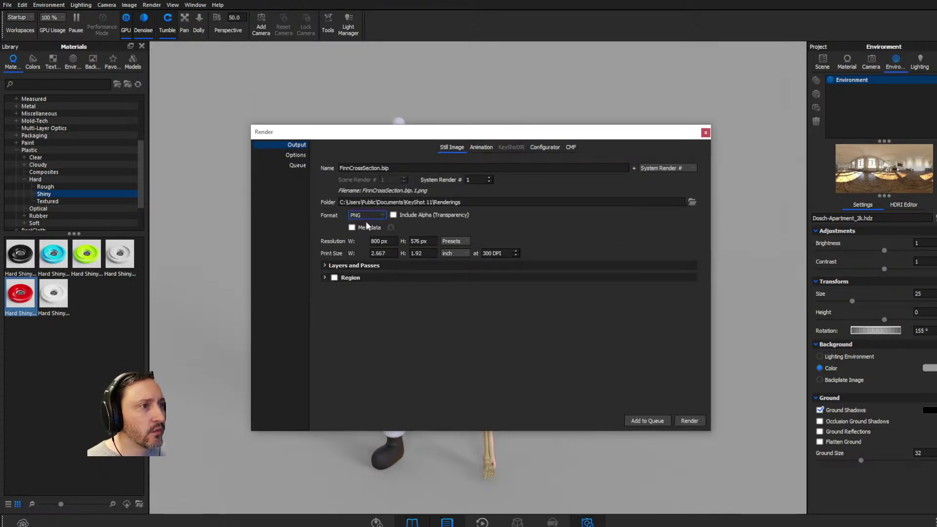
Step: Include alpha transparency and enable the Clown and Ambient Occlusion render passes for the output
left_click(324, 277)
left_click(324, 265)
left_click(472, 298)
left_click(407, 330)
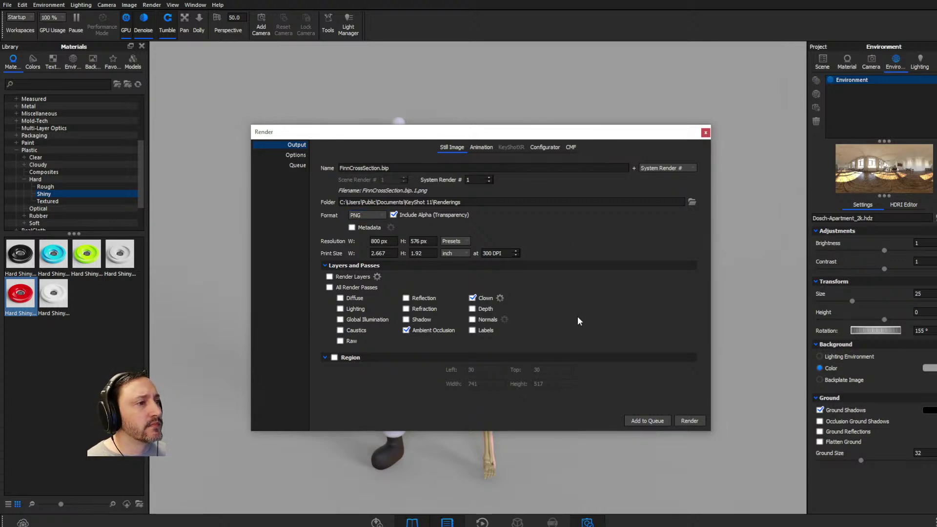
key("Escape")
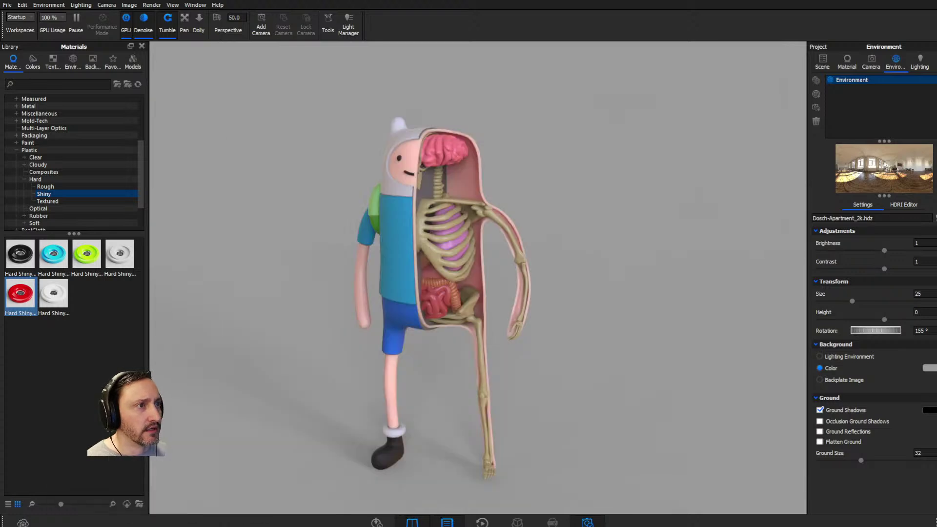
Step: Render the cross-section character as a PNG still image and close the render windows
left_click(128, 5)
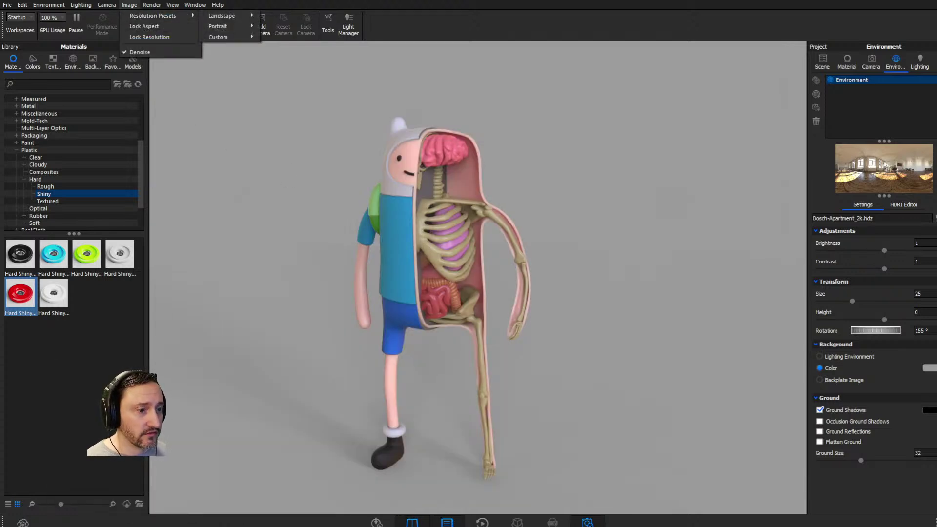
left_click(482, 522)
left_click(553, 522)
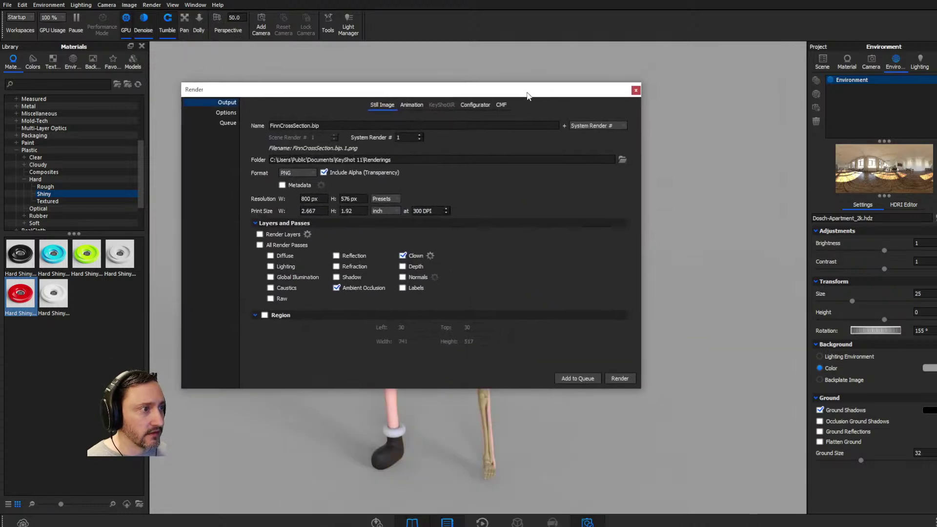
left_click(634, 382)
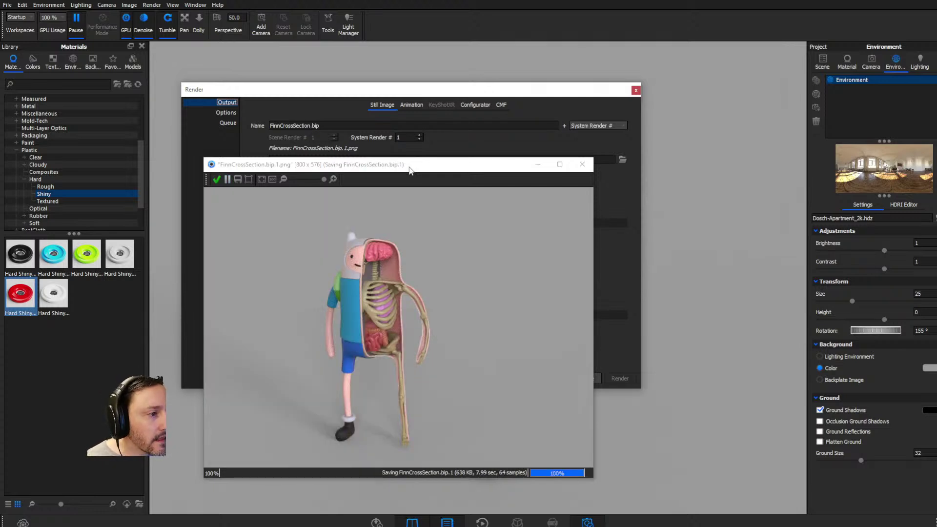
left_click(581, 163)
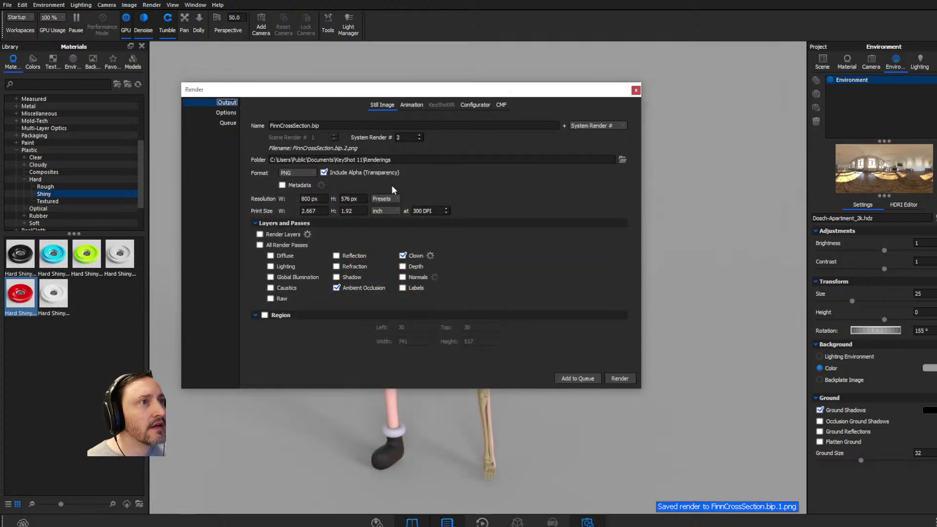
left_click(635, 90)
Step: Show the image settings and switch the real-time view to CPU rendering and back to GPU mode
left_click(933, 64)
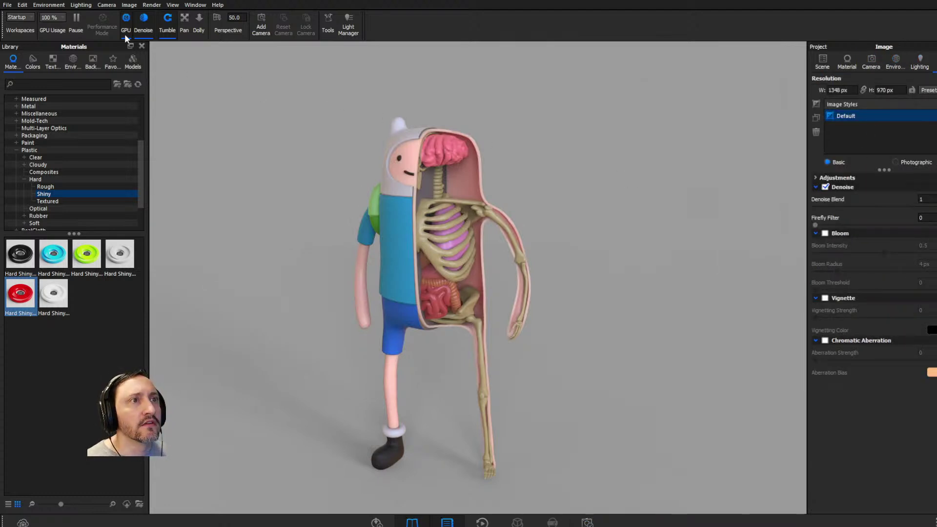
left_click(126, 19)
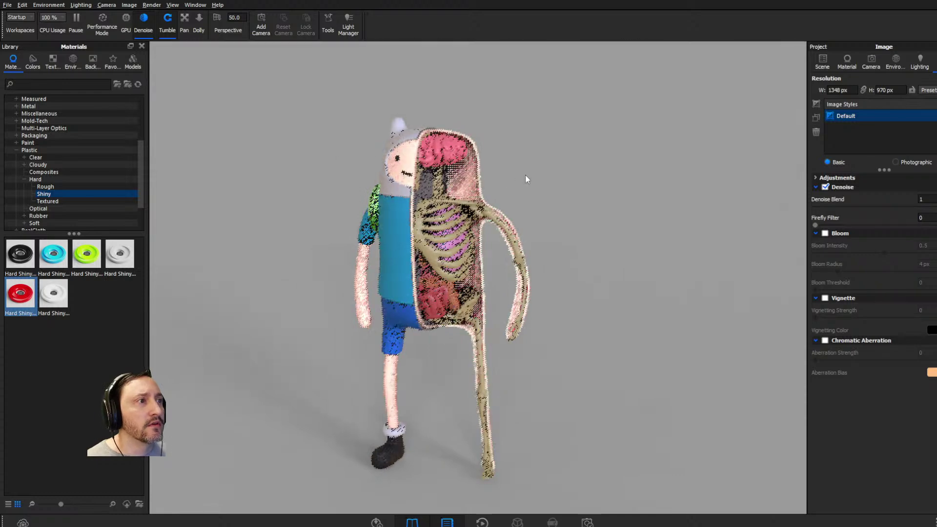
left_click(126, 19)
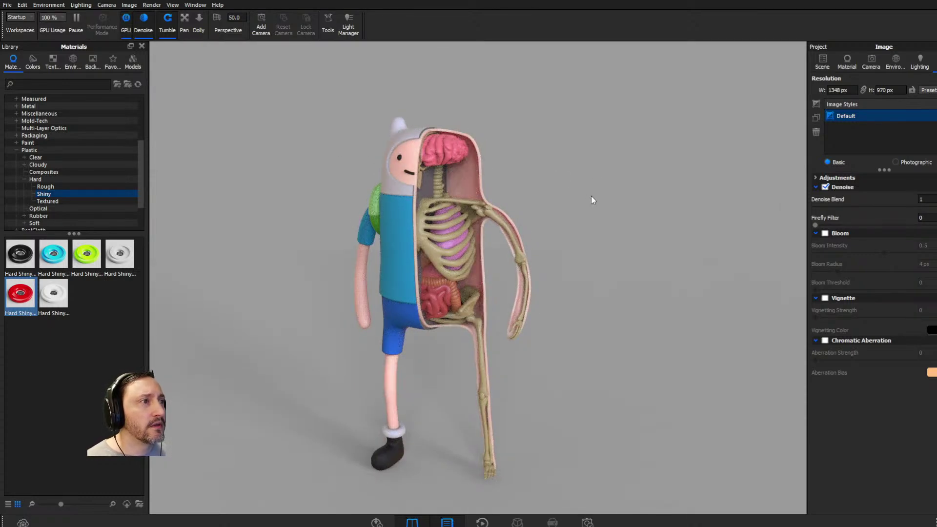
Step: Add the adjusted character view to the render queue, render it as a still image, and close the render windows
left_click_drag(650, 210, 667, 238)
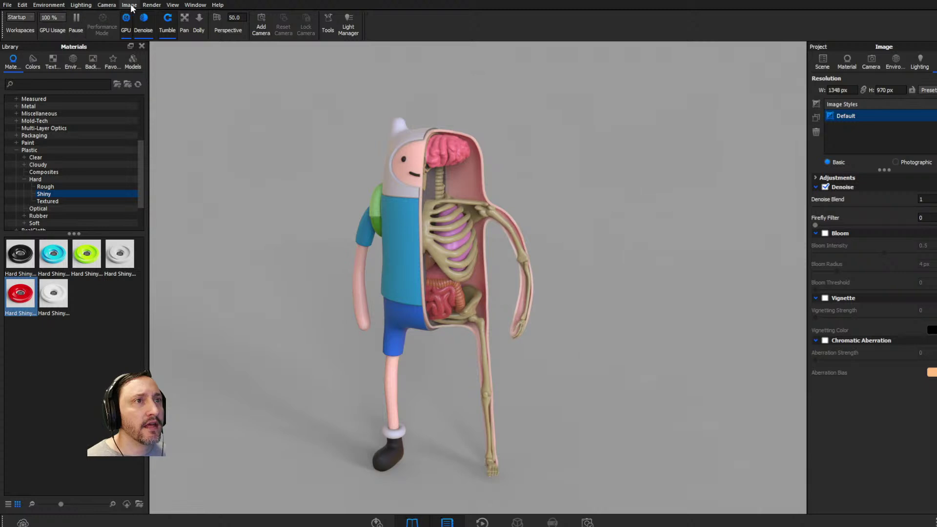
left_click(151, 5)
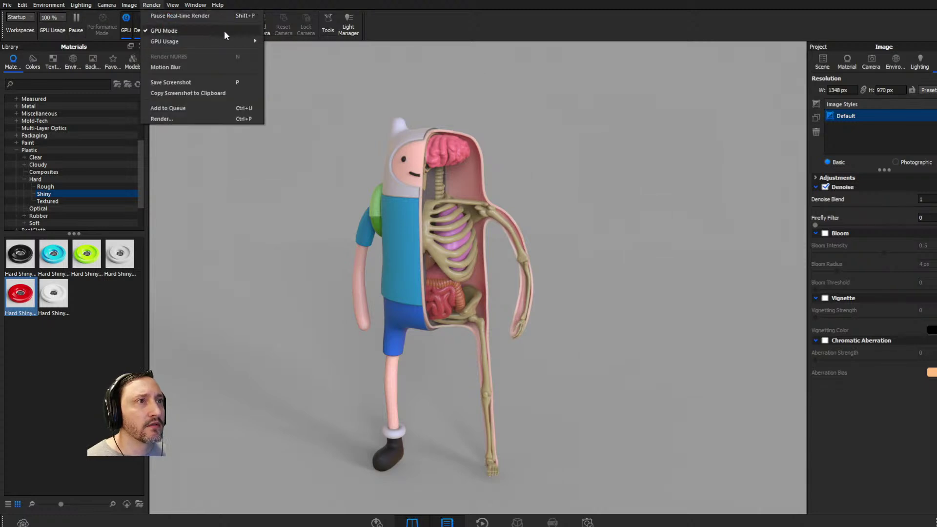
left_click(192, 118)
left_click(577, 377)
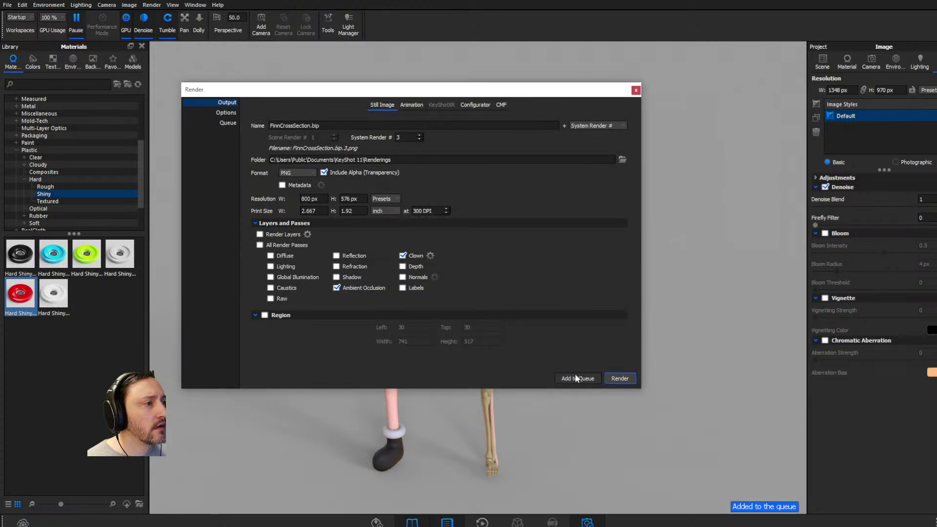
left_click(619, 379)
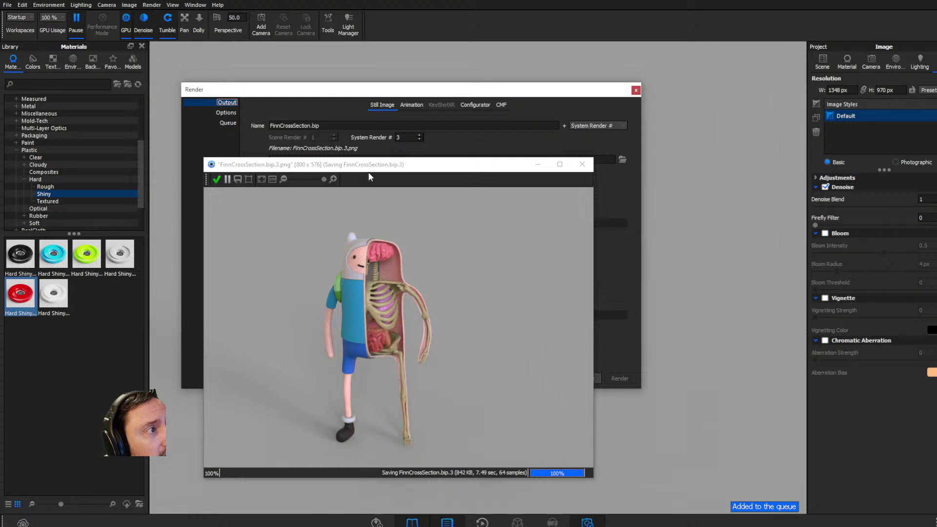
left_click(582, 164)
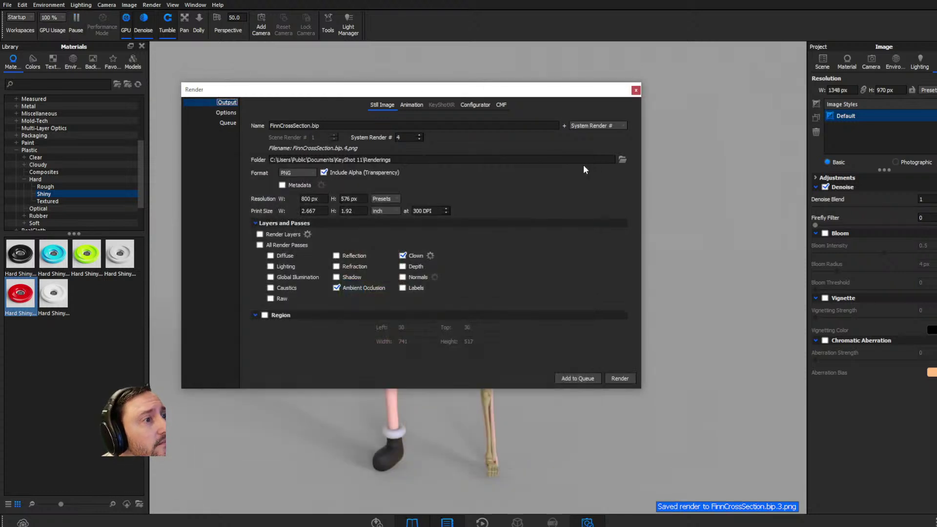
left_click(636, 91)
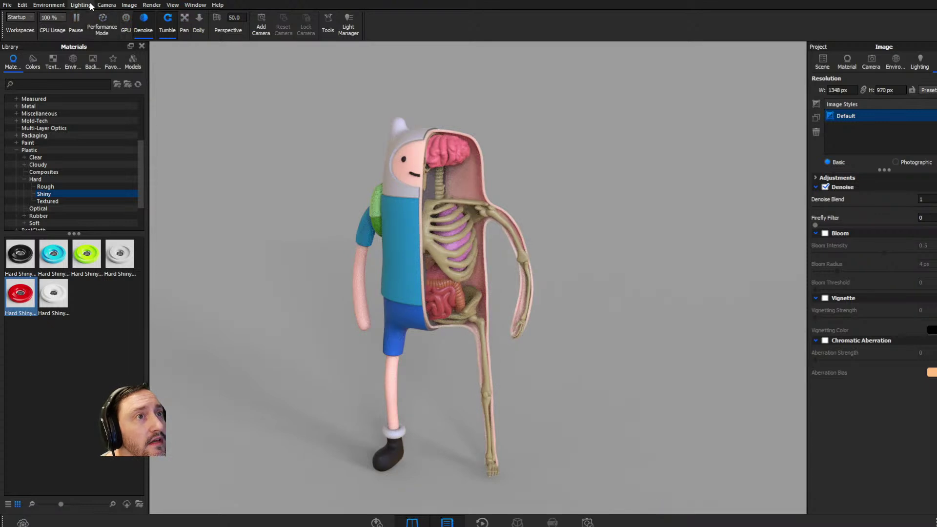
Step: Check the render engine options and queue, and render the same view as a still image in CPU mode
left_click(152, 5)
left_click(166, 118)
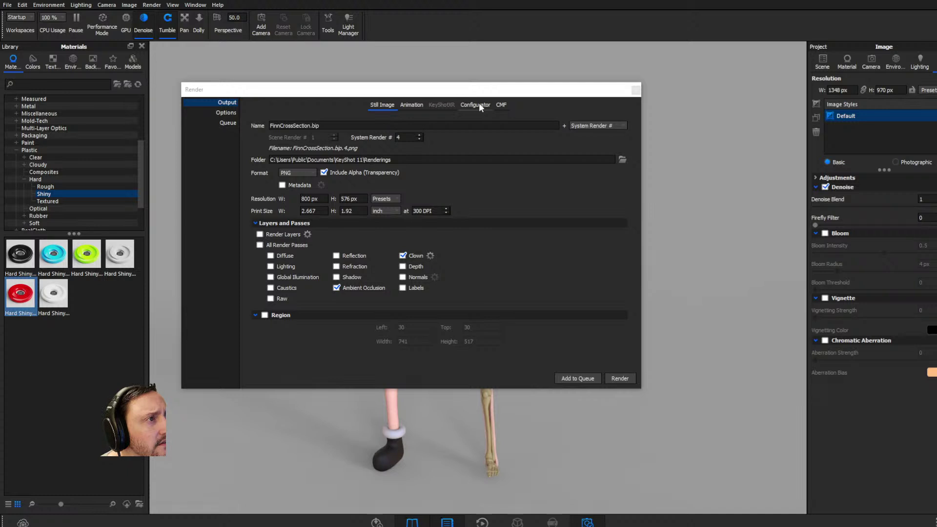
left_click(225, 113)
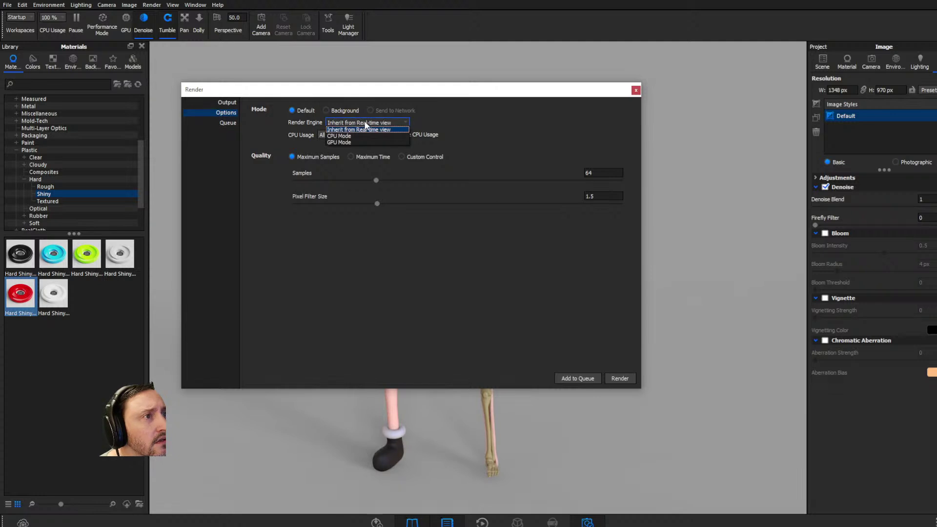
left_click(364, 123)
left_click(228, 123)
left_click(225, 102)
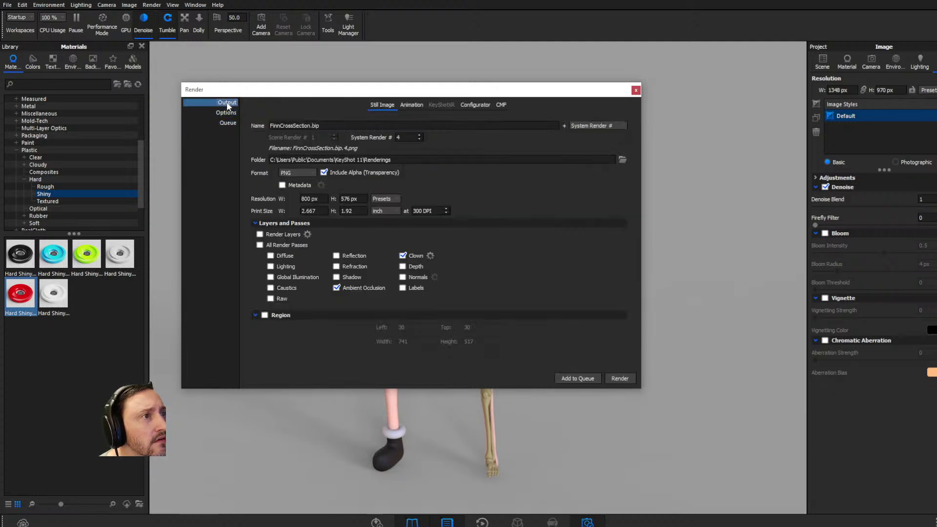
left_click(617, 378)
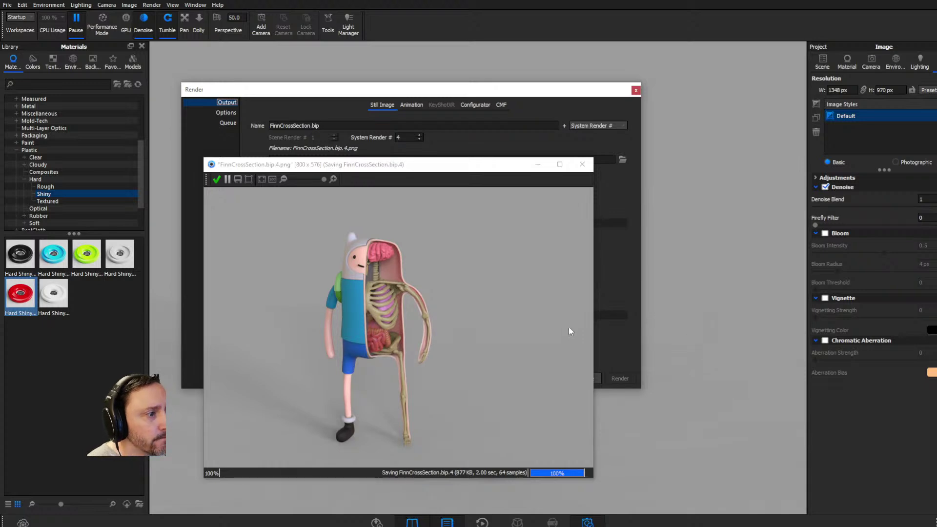
left_click(583, 165)
left_click(635, 91)
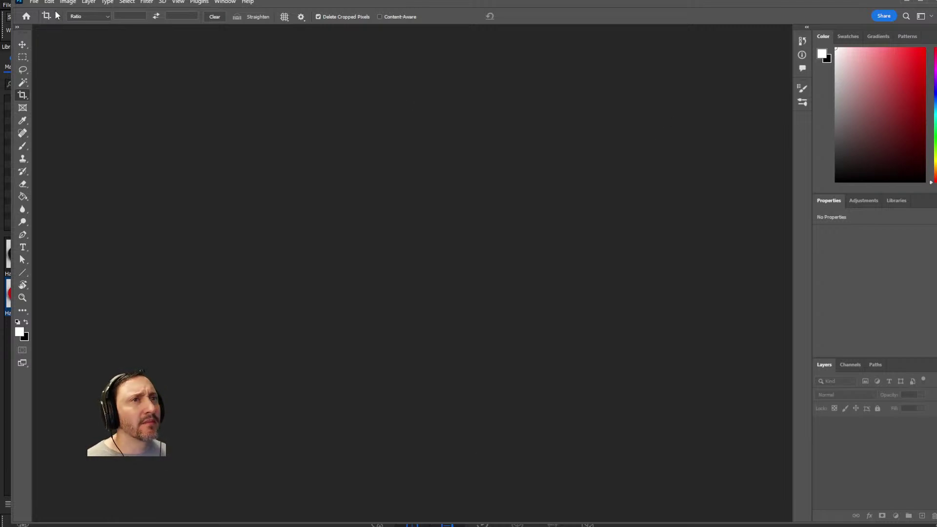
left_click(34, 1)
left_click(353, 120)
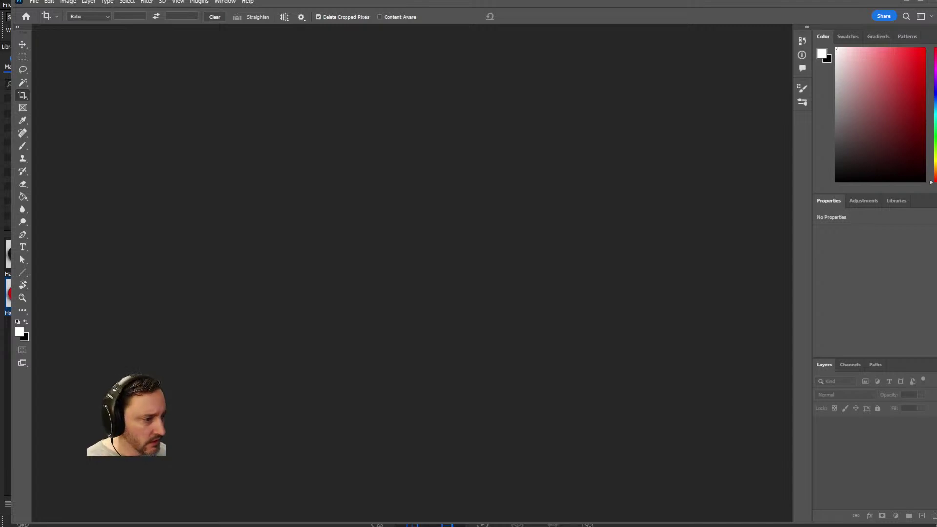
Step: Switch to the web browser and select the web address of the ArtStation profile page
key("alt+Tab")
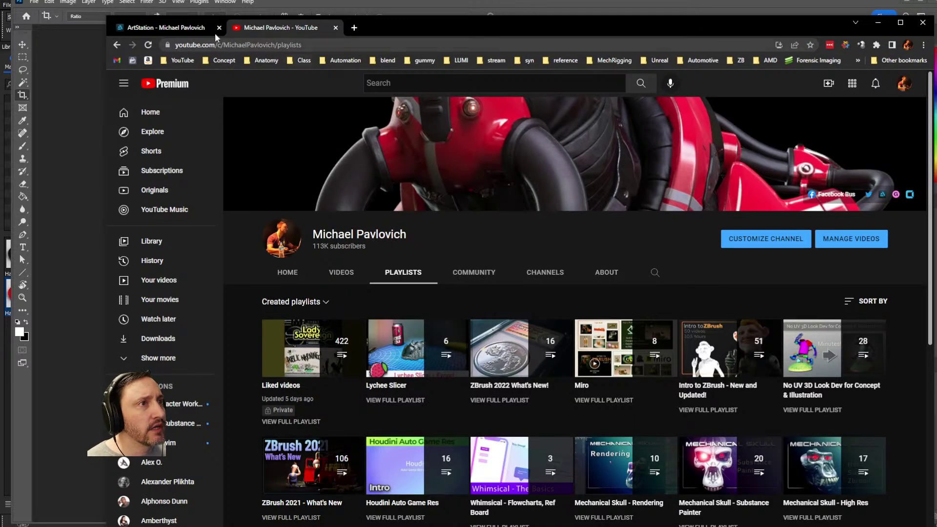
left_click(166, 27)
left_click(285, 45)
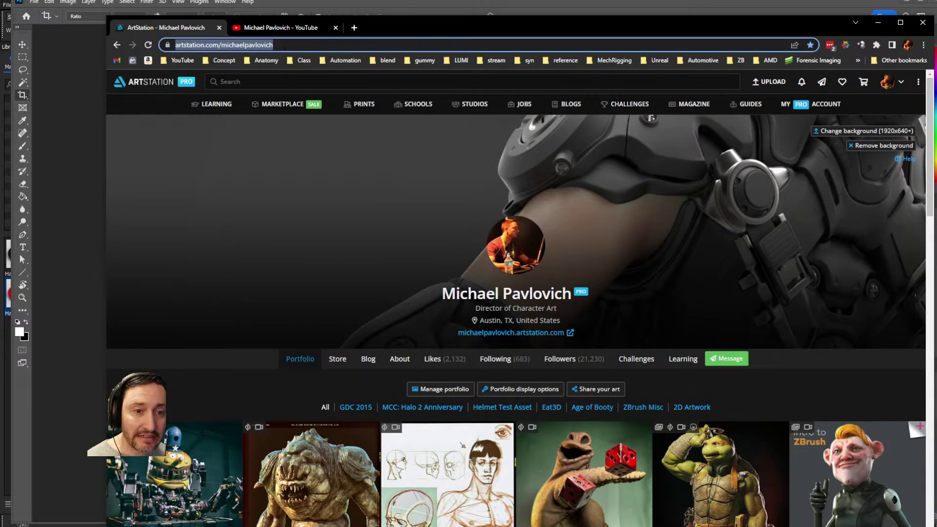
key("alt+Tab")
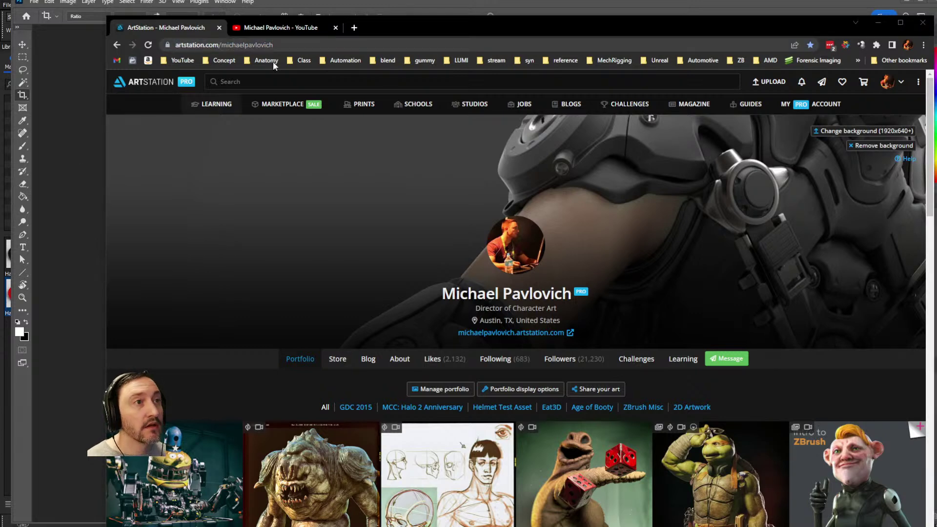
Step: Copy the web address of the YouTube channel's playlists page and return to Photoshop
left_click(293, 27)
left_click(300, 44)
key("ctrl+c")
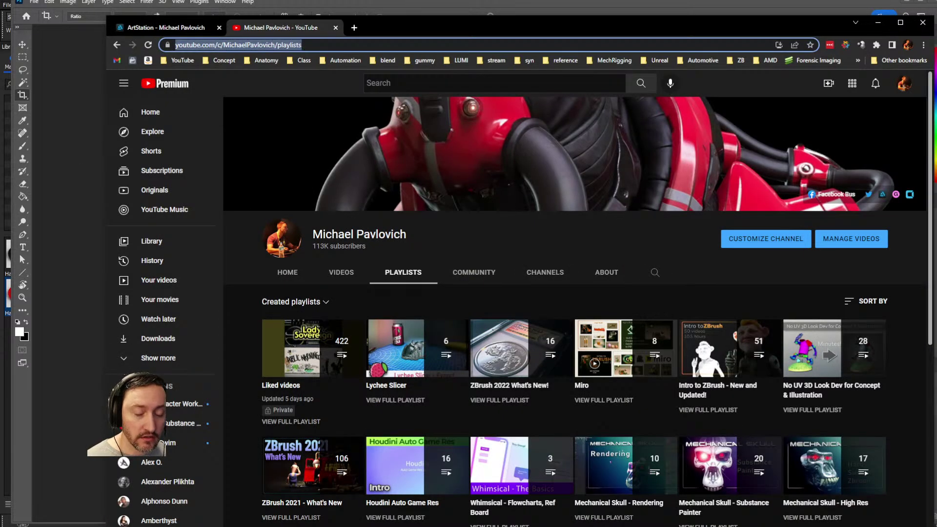
key("alt+Tab")
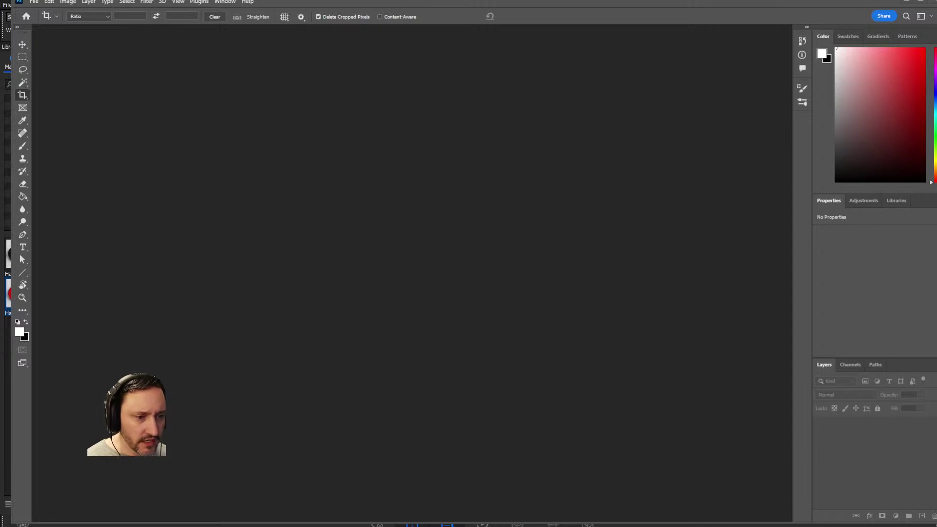
Step: Open FinnCrossSection.bip.4.png, FinnCrossSection.bip.4_clown.png and FinnCrossSection.bip.4_ao.exr as separate documents, reading the EXR's alpha channel as transparency
left_click_drag(371, 525, 368, 334)
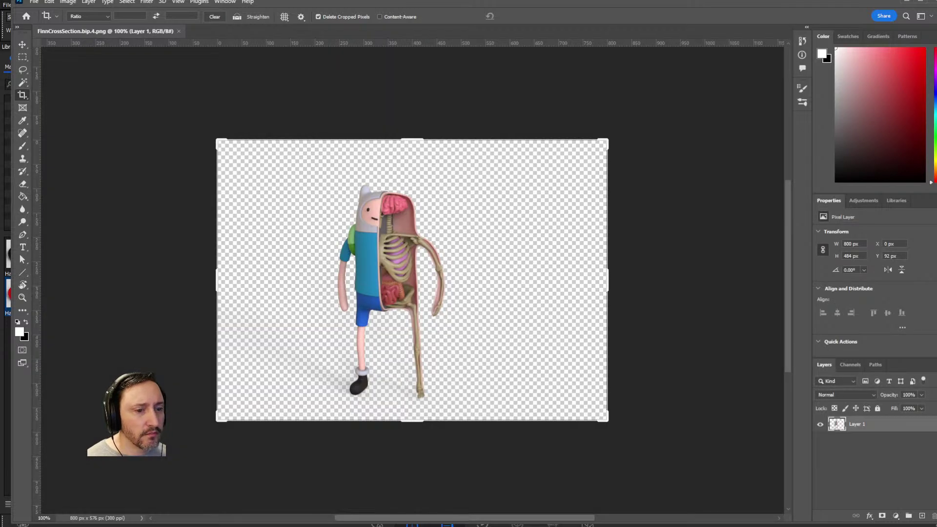
left_click_drag(205, 2, 225, 30)
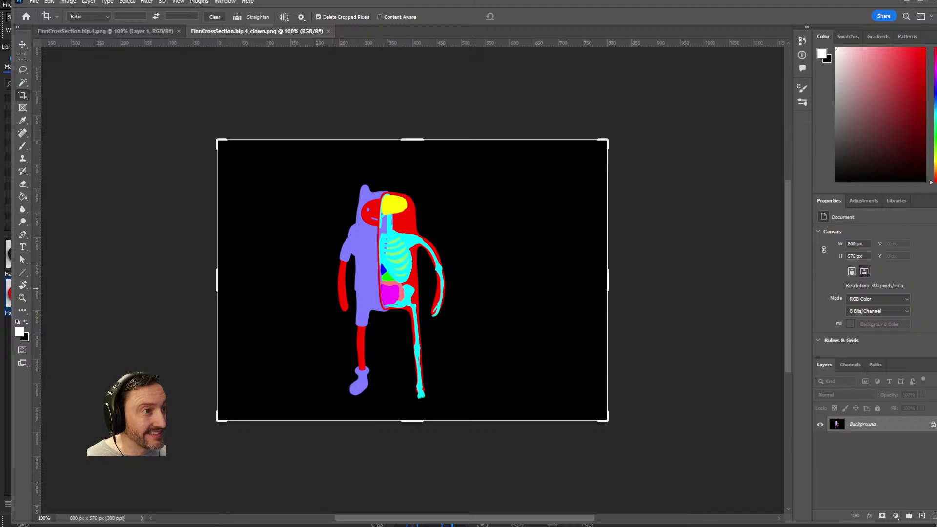
left_click_drag(292, 5, 388, 153)
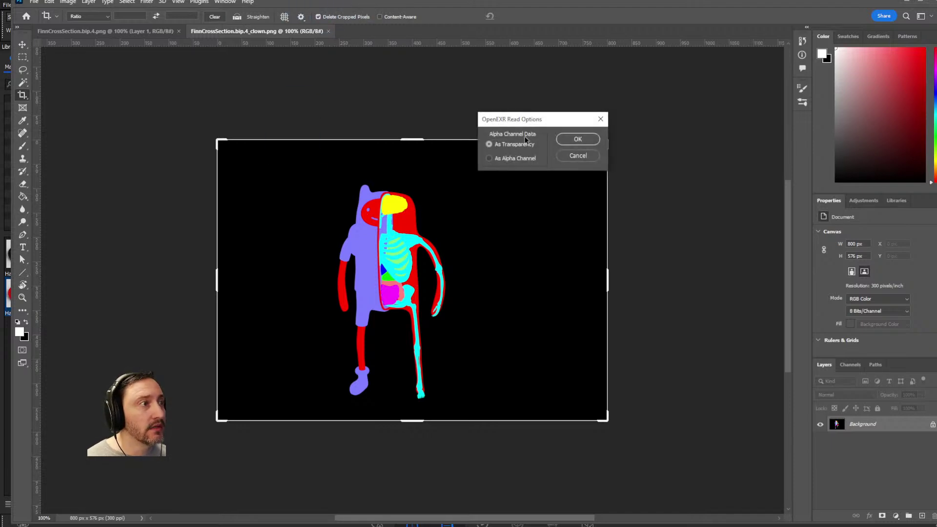
left_click(577, 139)
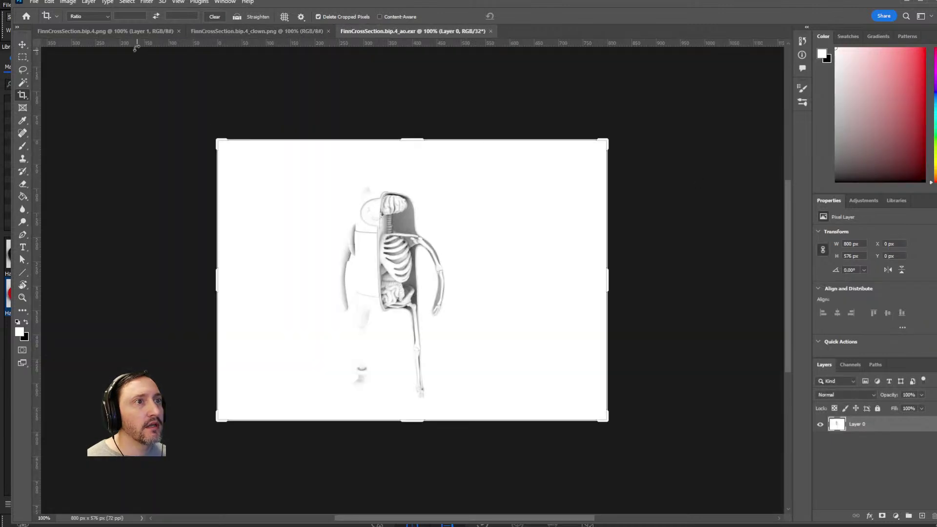
Step: Convert the ambient occlusion EXR document to 8 bits per channel without merging its layers
left_click(68, 2)
mouse_move(76, 14)
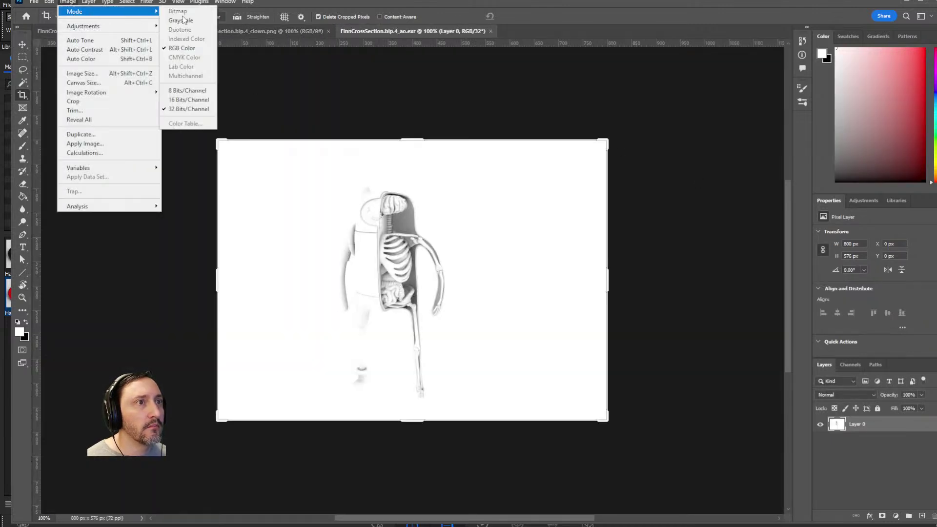
left_click(183, 91)
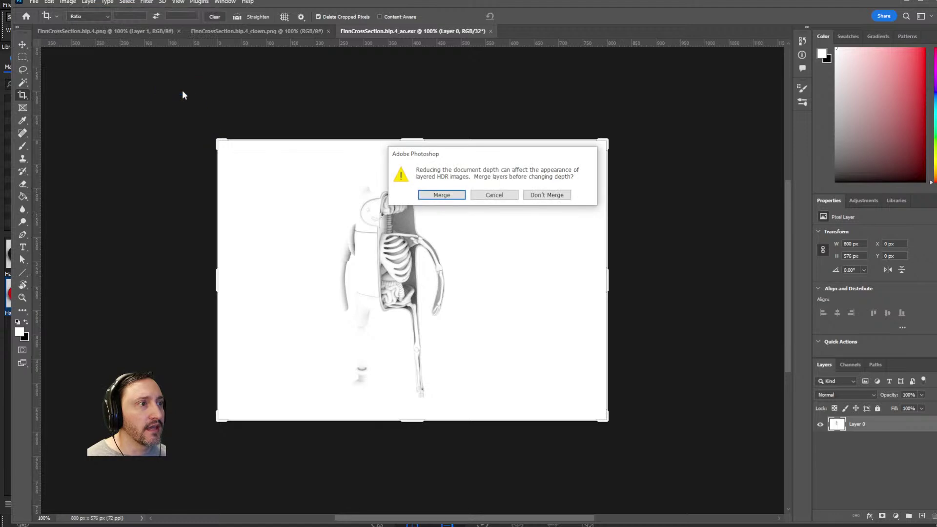
left_click(546, 194)
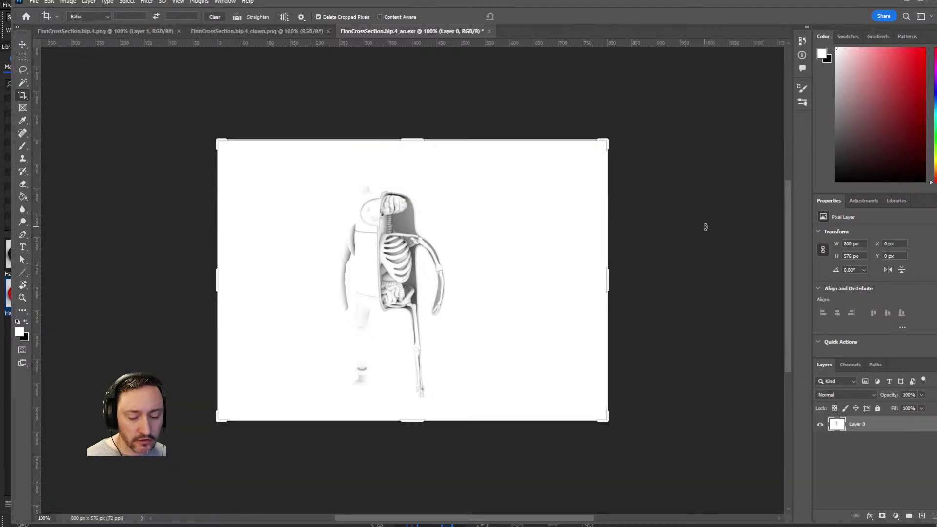
Step: Paste the ambient occlusion image as a layer above the render in FinnCrossSection.bip.4.png and set its blend mode to Multiply
left_click(122, 31)
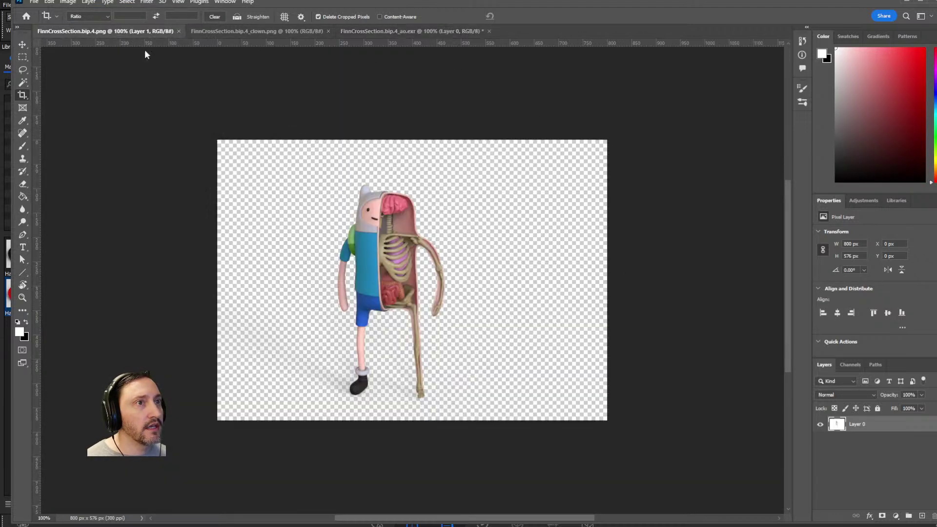
key("ctrl+v")
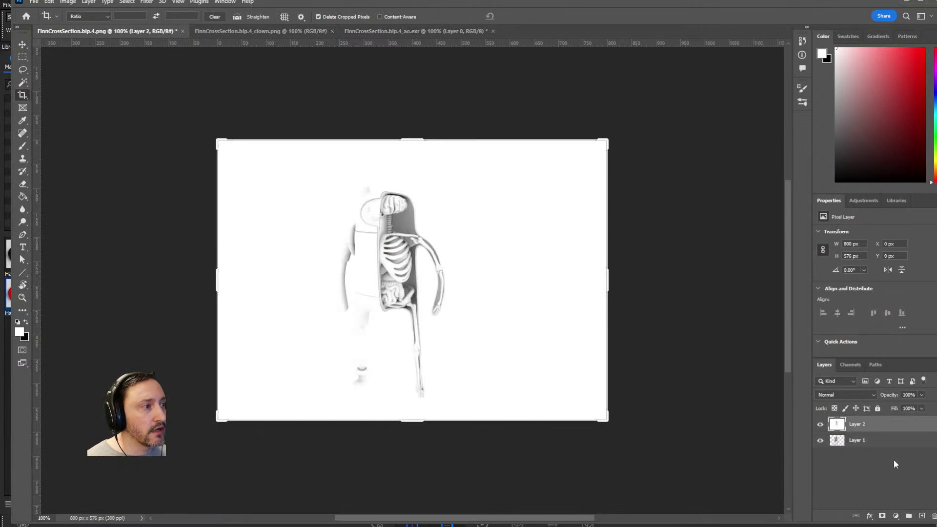
left_click(844, 394)
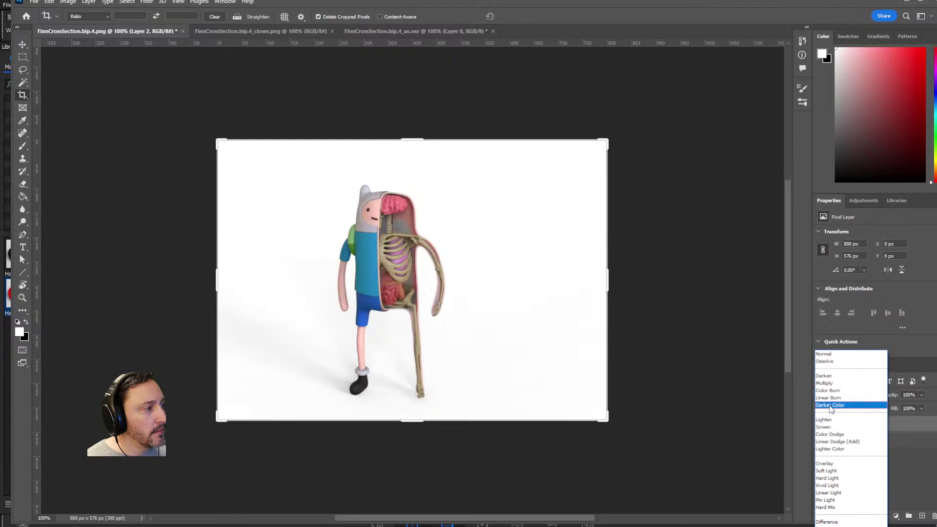
left_click(824, 383)
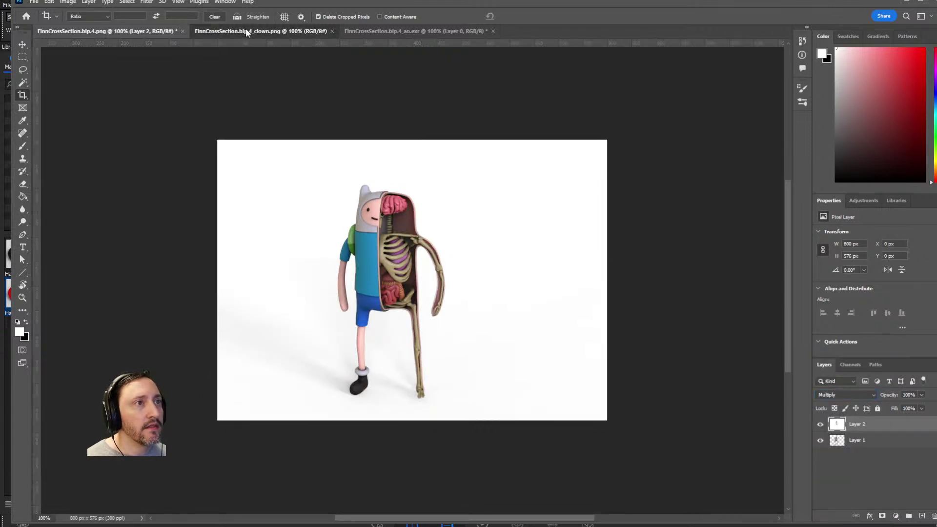
Step: Copy the clown pass image into FinnCrossSection.bip.4.png as the uppermost layer
left_click(247, 31)
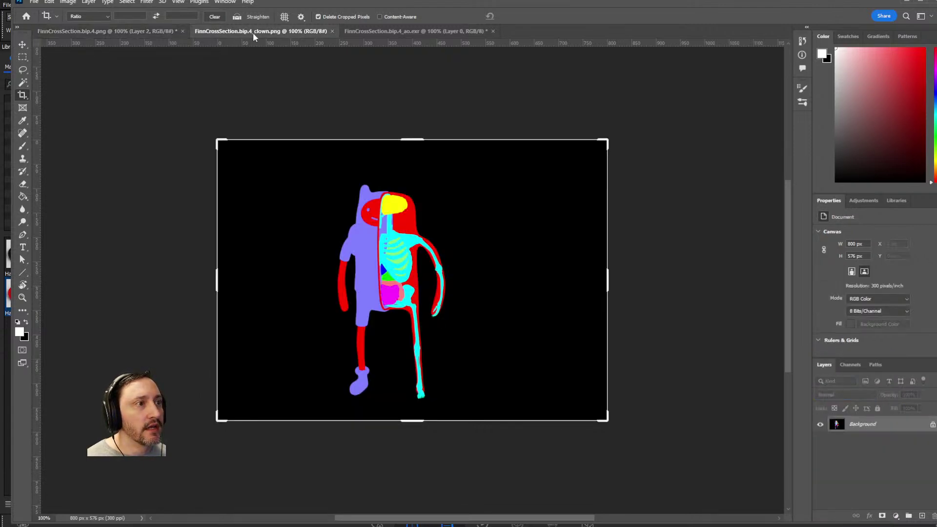
left_click(144, 31)
key("ctrl+v")
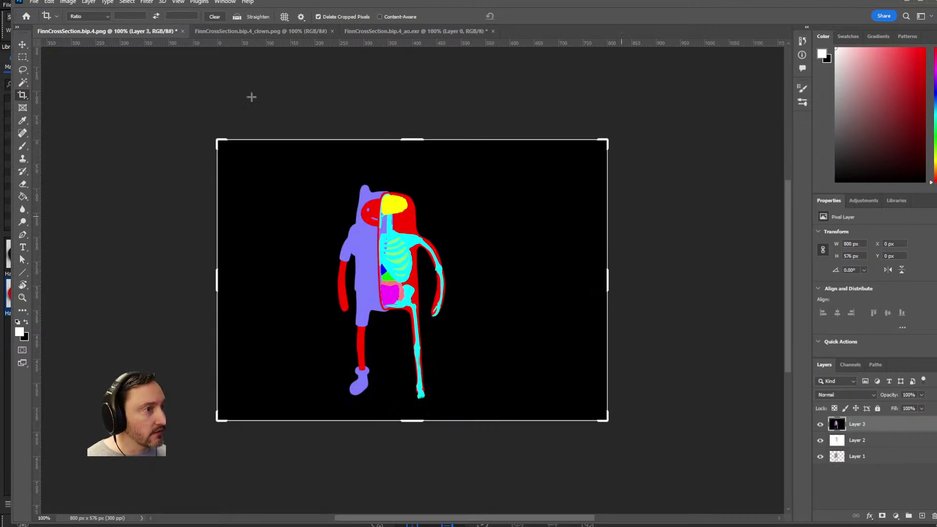
Step: Close the clown and ambient occlusion documents, discarding the changes to the EXR
left_click(332, 31)
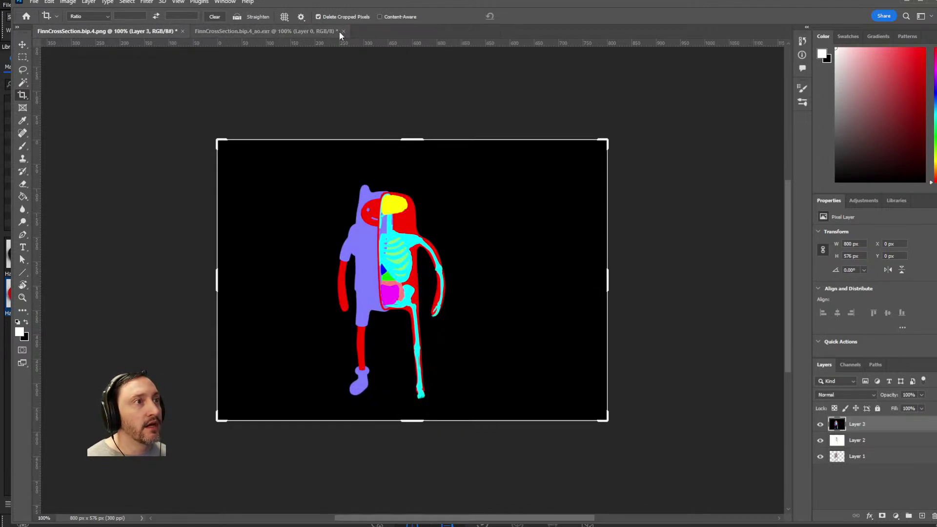
left_click(343, 31)
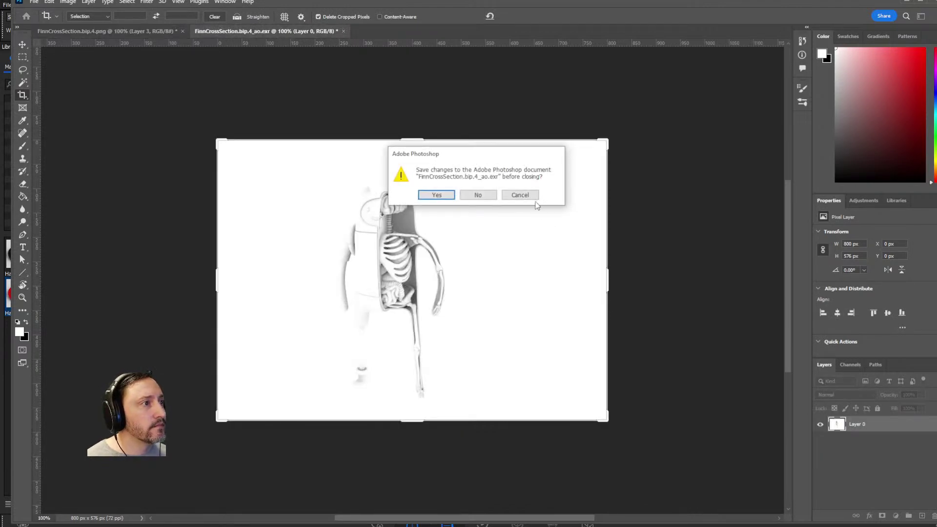
left_click(477, 195)
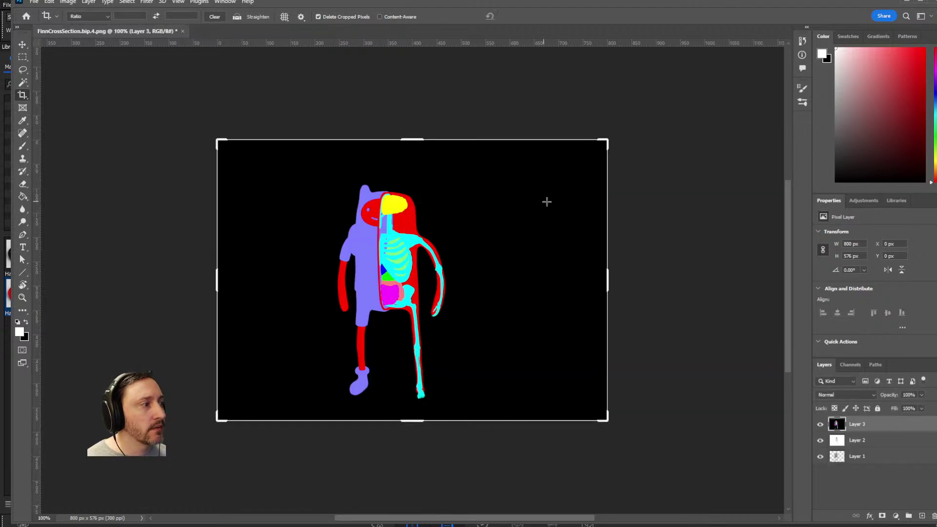
Step: Hide the clown layer and toggle the ambient occlusion layer's visibility to compare its effect
left_click(820, 424)
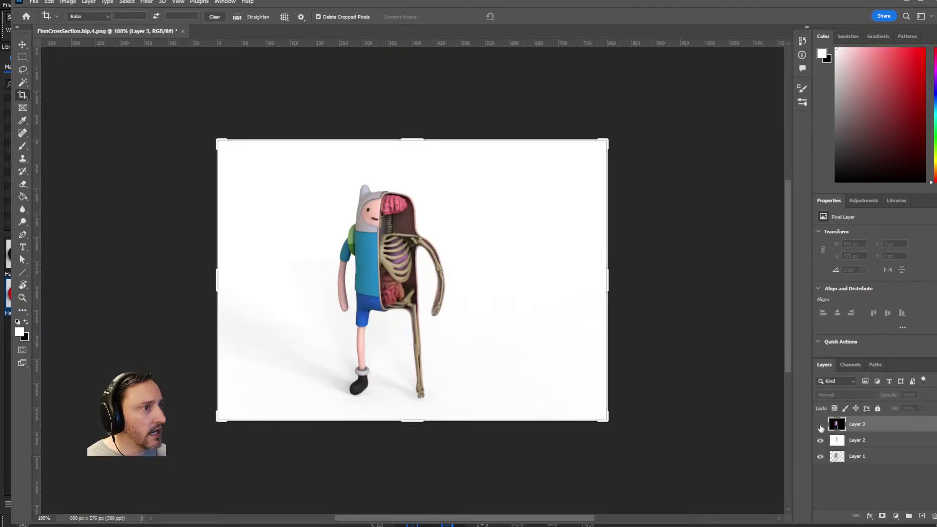
left_click(820, 440)
left_click(820, 440)
Step: Add a Levels adjustment clipped to the ambient occlusion layer and set its white input level to 175
left_click(837, 440)
left_click(895, 516)
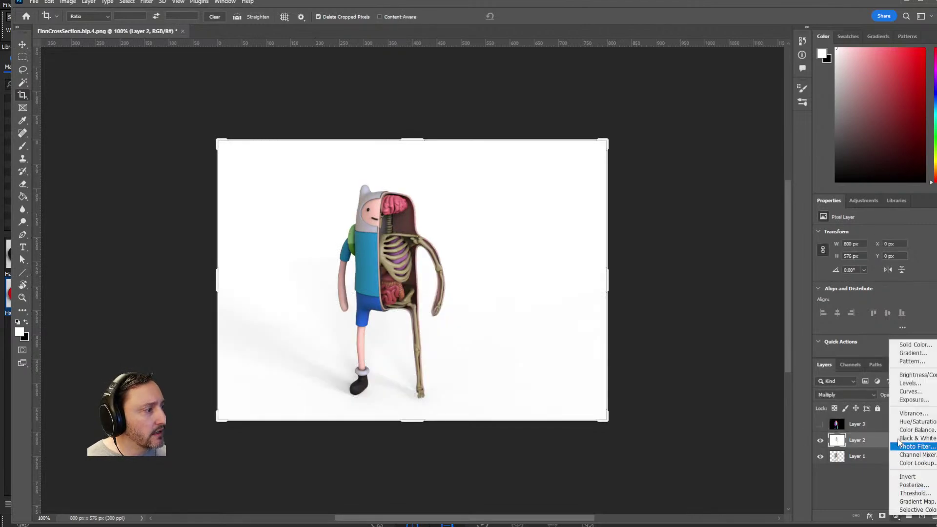
left_click(907, 384)
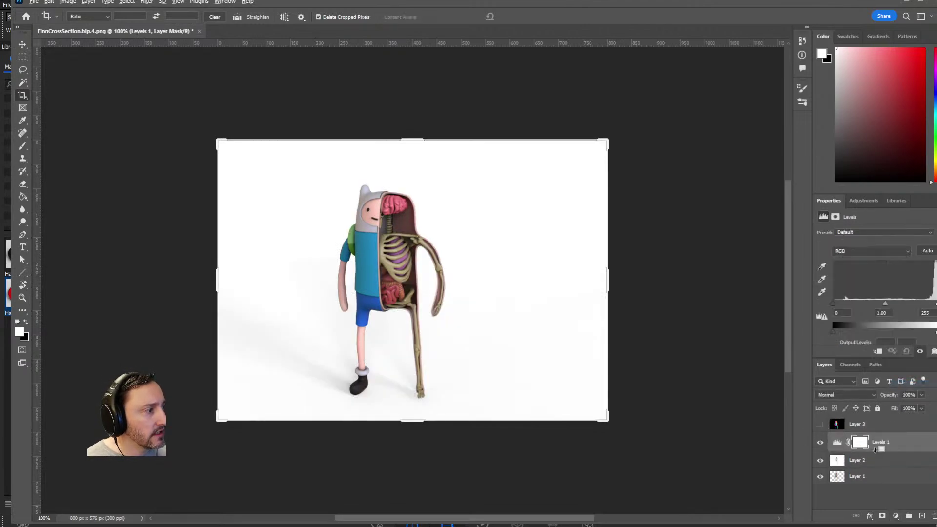
left_click(873, 451, "alt")
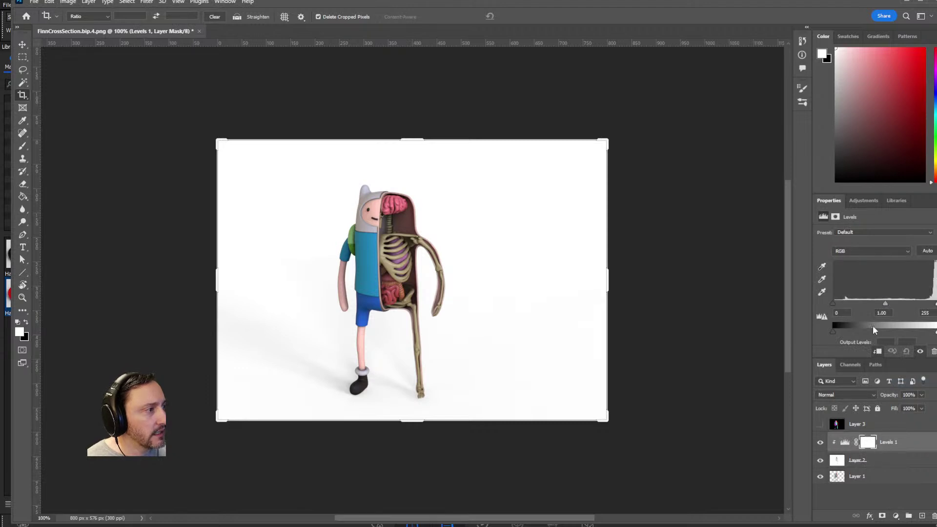
left_click_drag(934, 304, 903, 304)
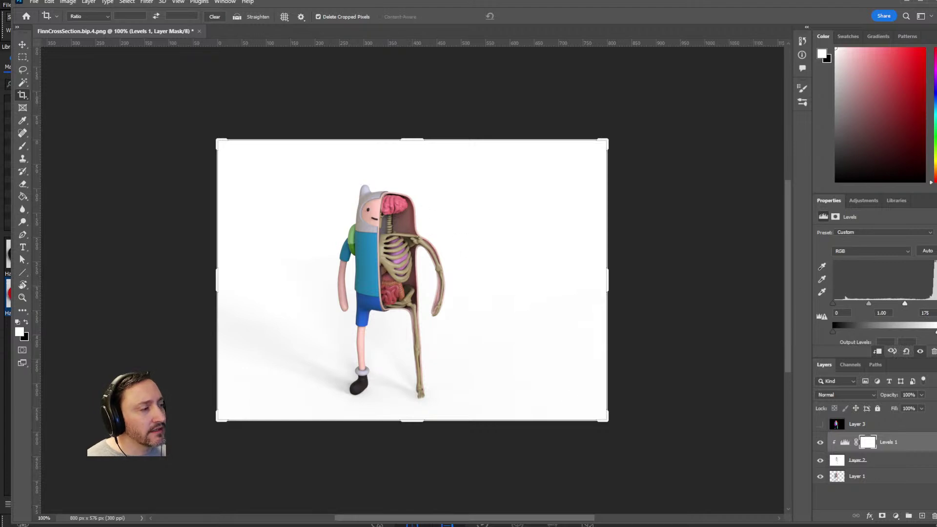
Step: Rename the ambient occlusion layer, Layer 2, as AO
double_click(857, 460)
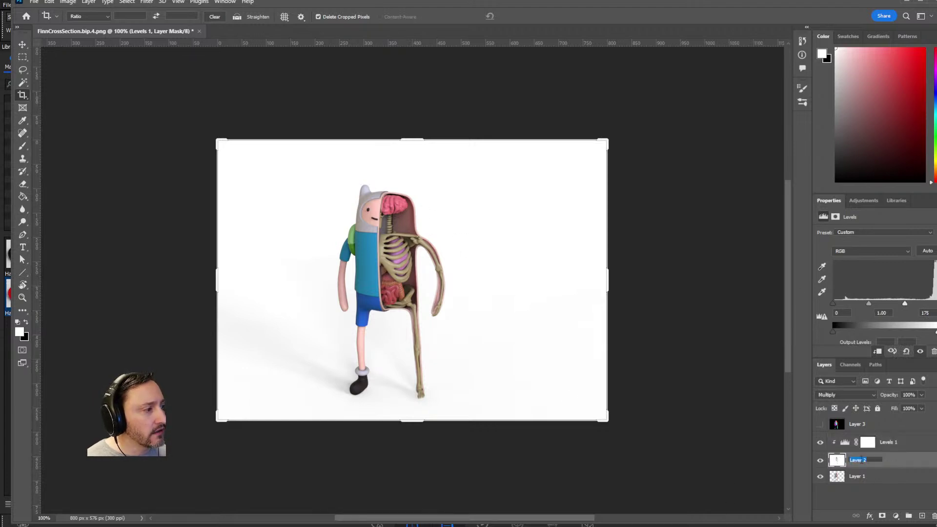
type("AZO")
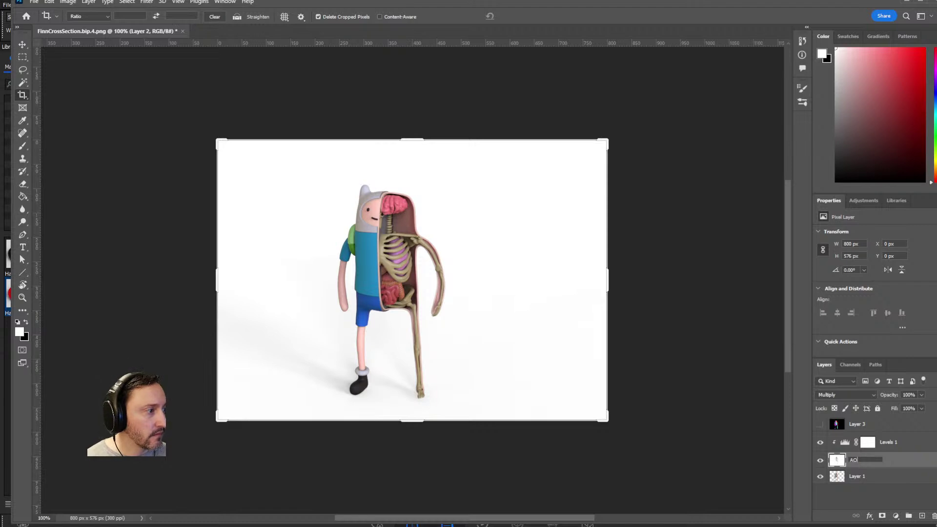
key("Return")
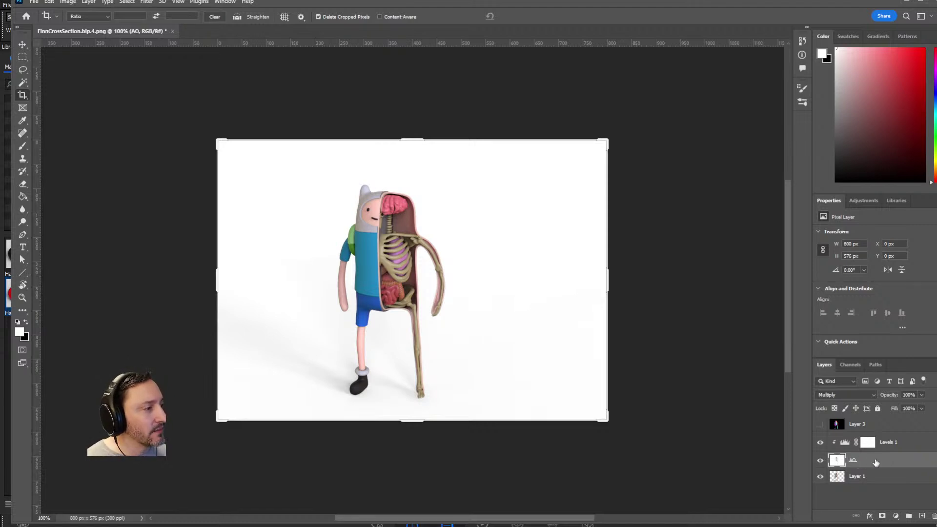
Step: Duplicate the AO layer and its Levels adjustment, and move the Levels copy directly above the AO copy
key("ctrl+j")
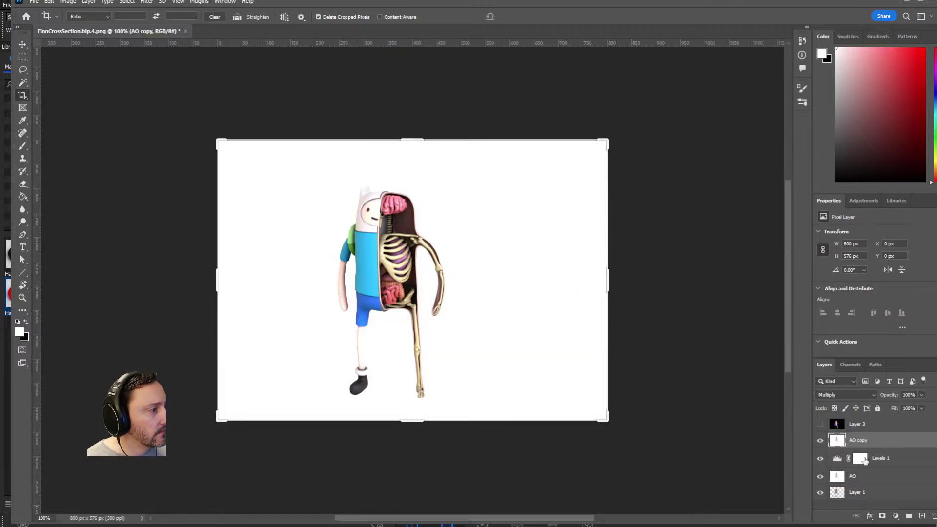
left_click(883, 457)
key("ctrl+alt+j")
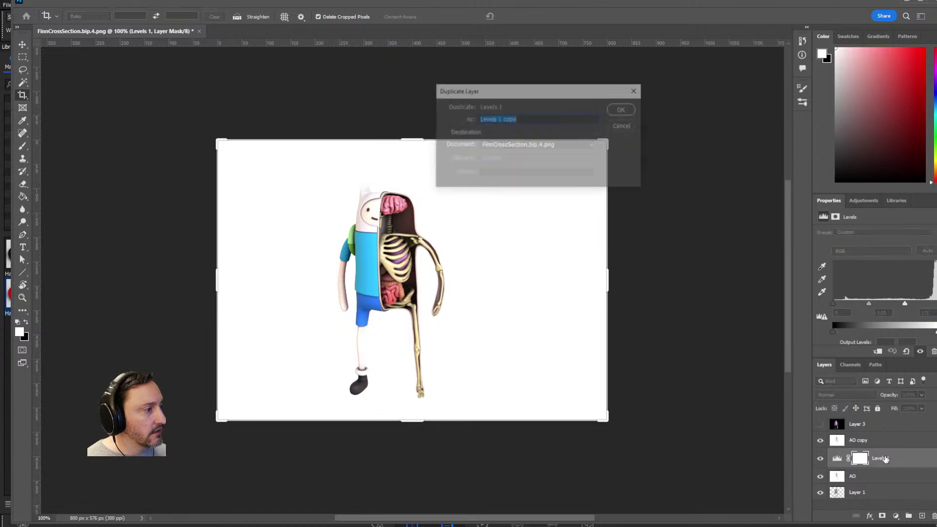
left_click(621, 126)
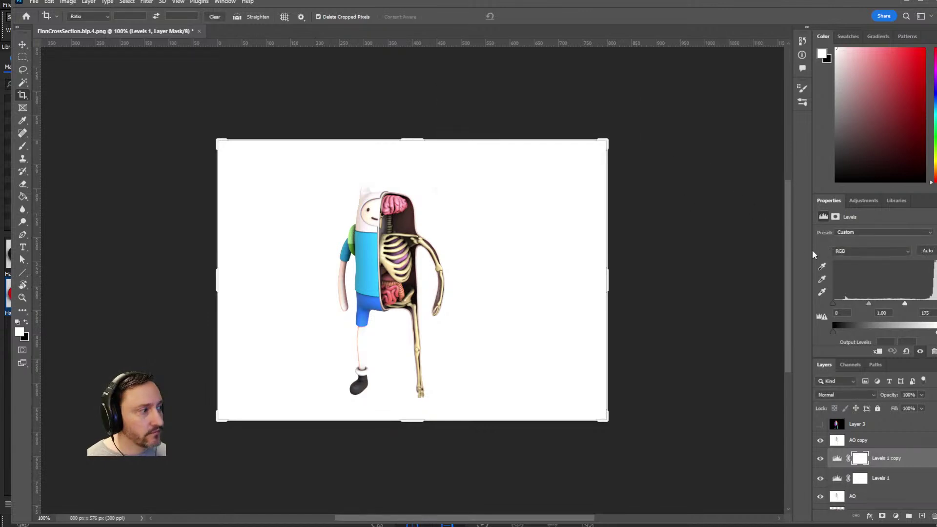
left_click_drag(903, 460, 889, 447)
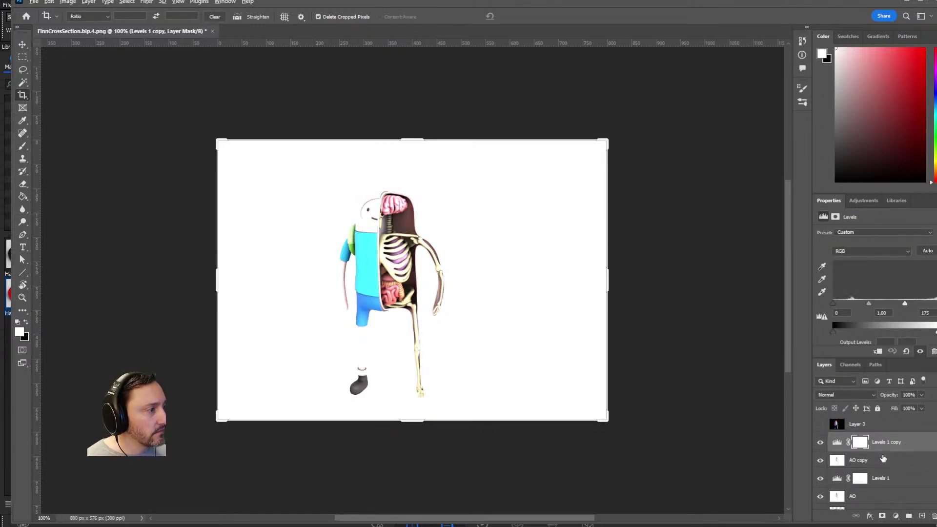
Step: Clip the Levels copy to the AO copy and the original Levels adjustment to the AO layer
key("ctrl+0")
left_click(885, 460)
left_click(884, 451, "alt")
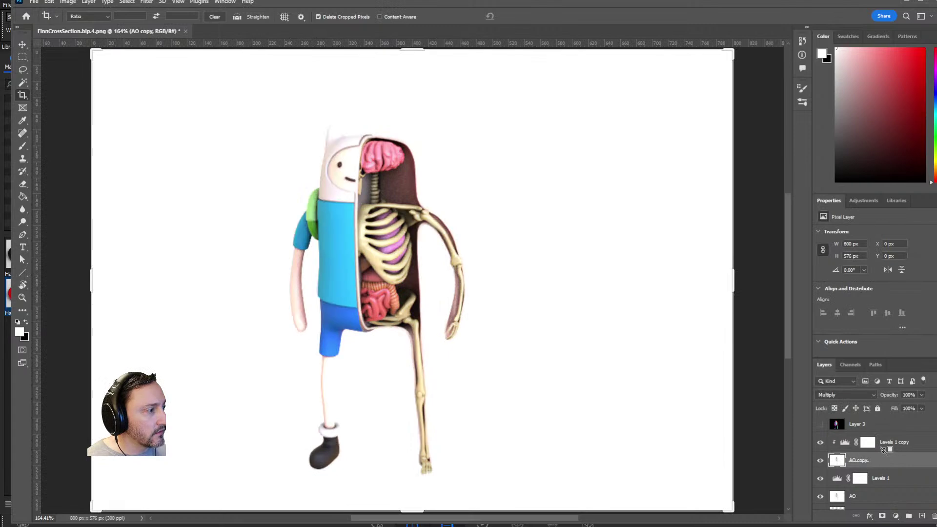
left_click(876, 485, "alt")
scroll(863, 463, "down", 1)
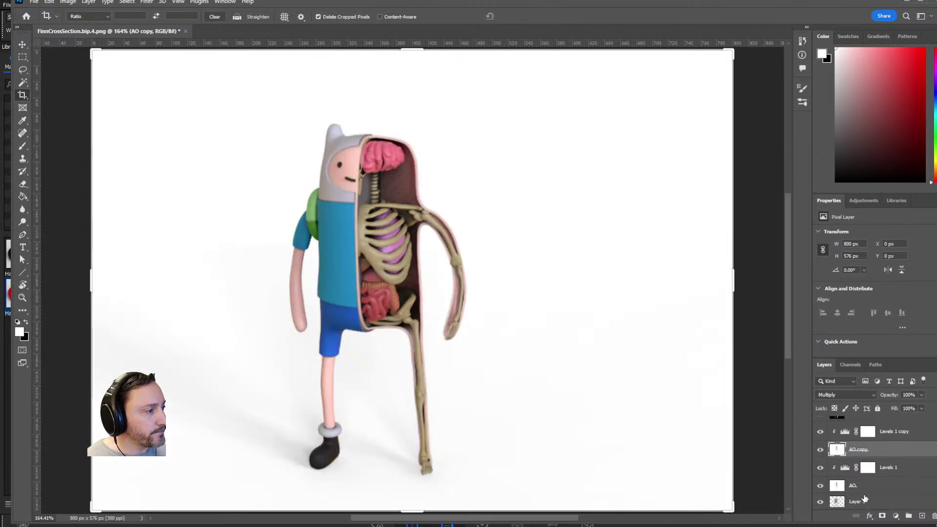
Step: Rename the AO copy layer as SkinAO
double_click(860, 449)
type("SkinAO")
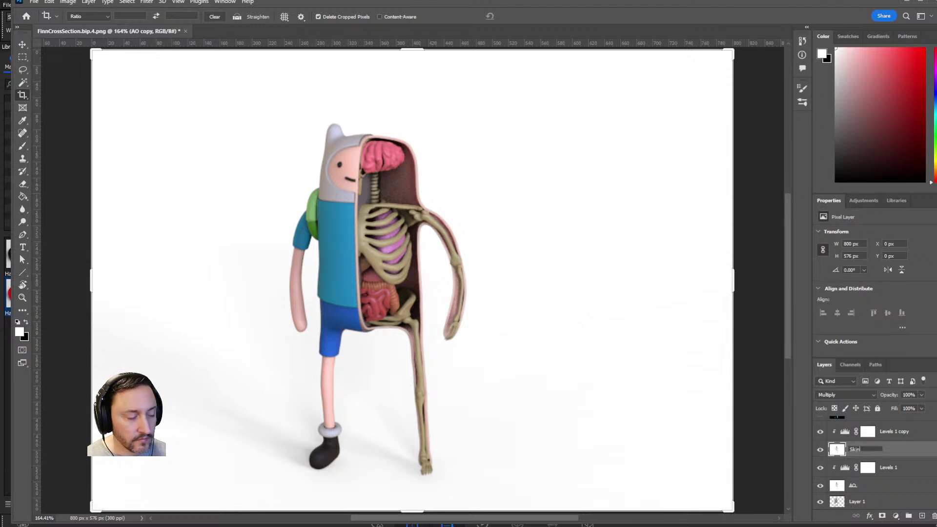
key("Return")
scroll(862, 453, "up", 1)
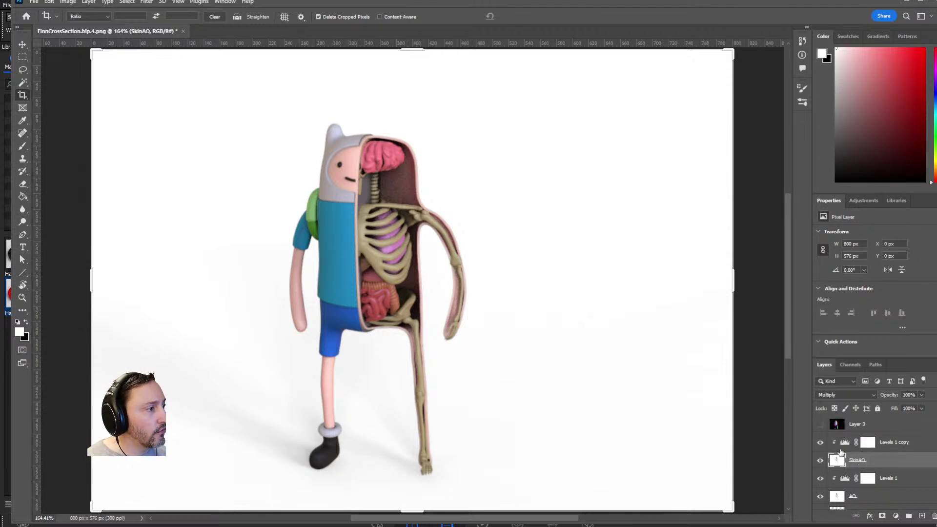
Step: Show the clown layer, select its red skin areas by Color Range with fuzziness 181, and hide the layer again
left_click(820, 424)
left_click(856, 424)
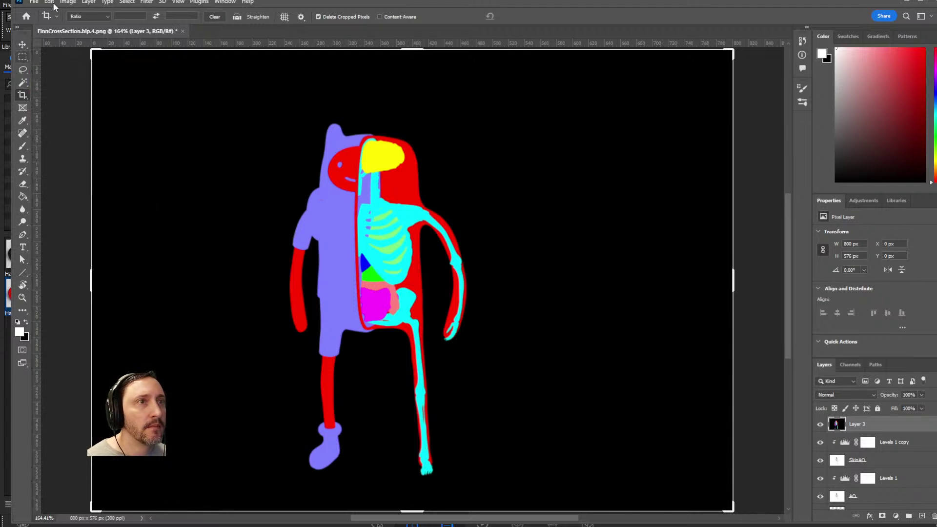
left_click(127, 2)
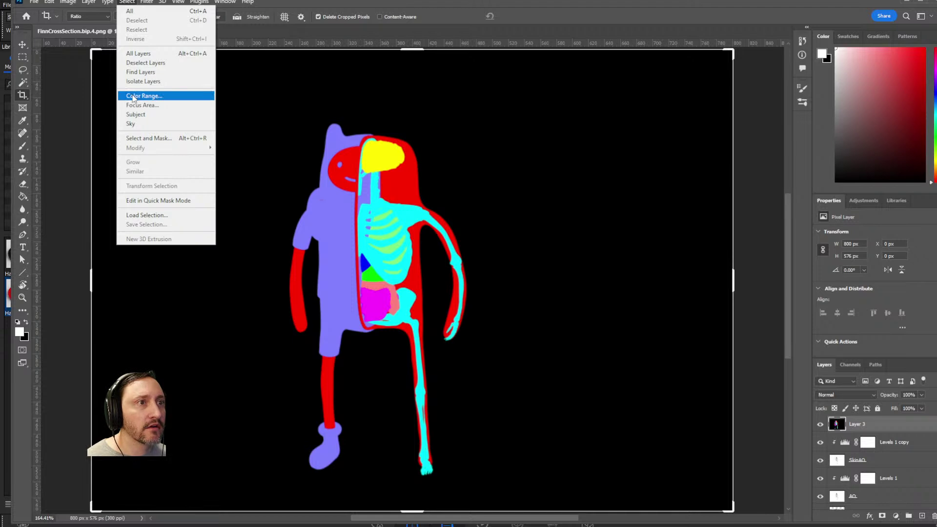
left_click(144, 95)
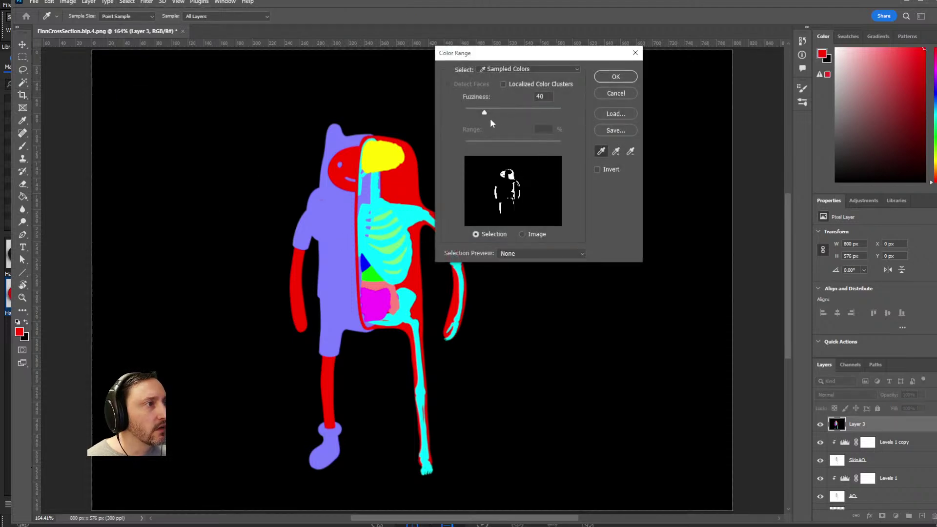
left_click_drag(485, 114, 553, 114)
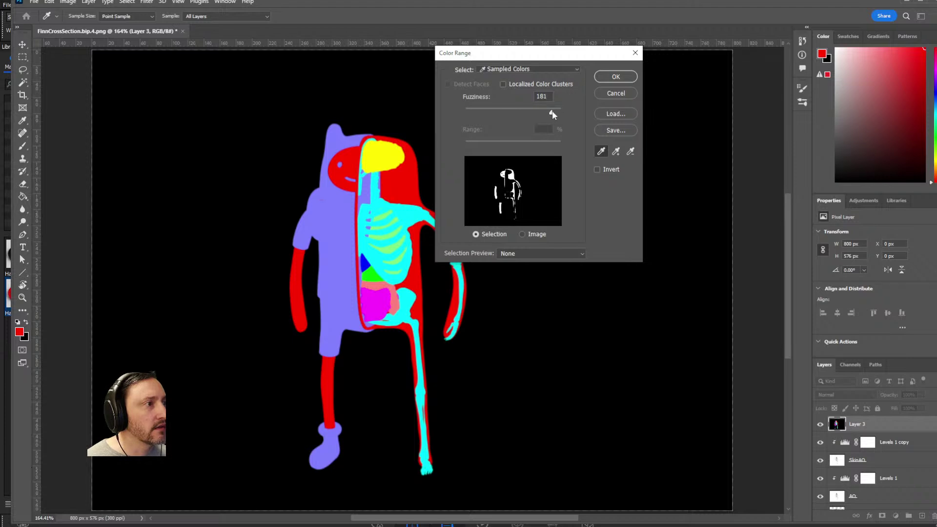
left_click(616, 76)
key("c")
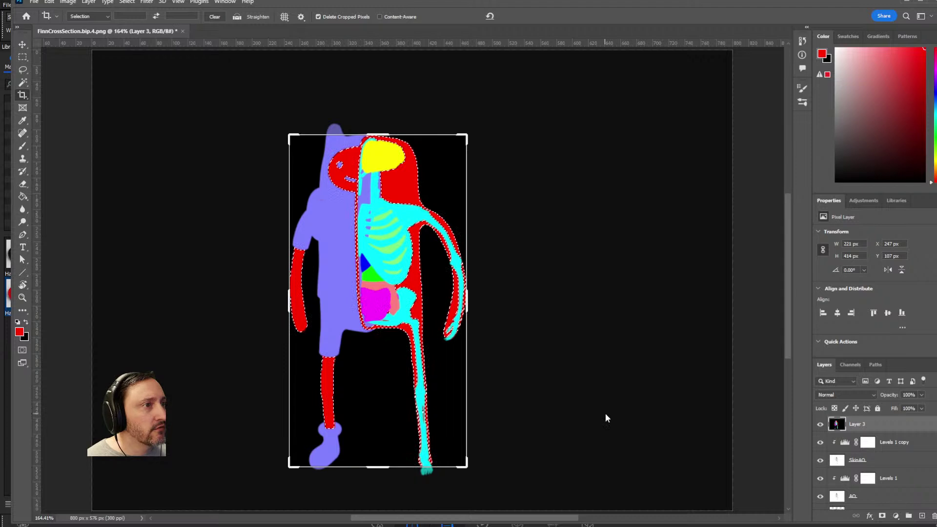
key("Escape")
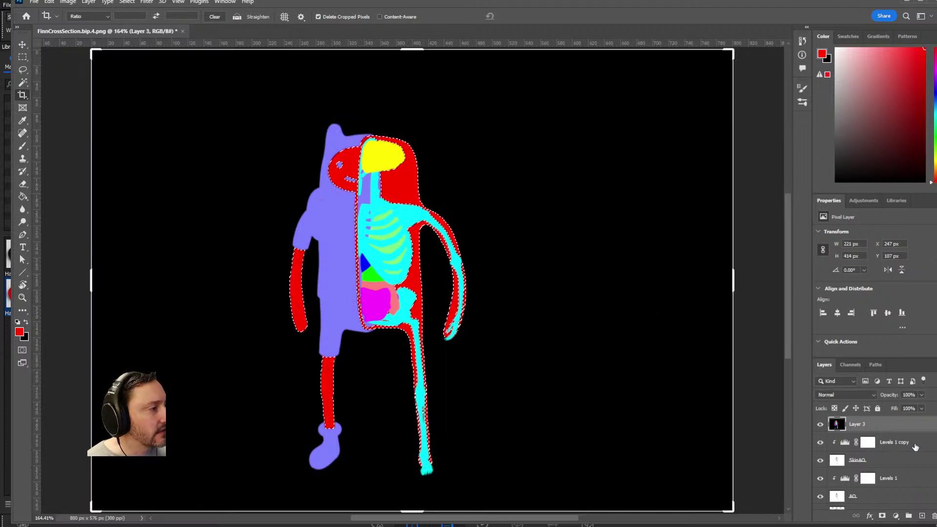
key("ctrl+comma")
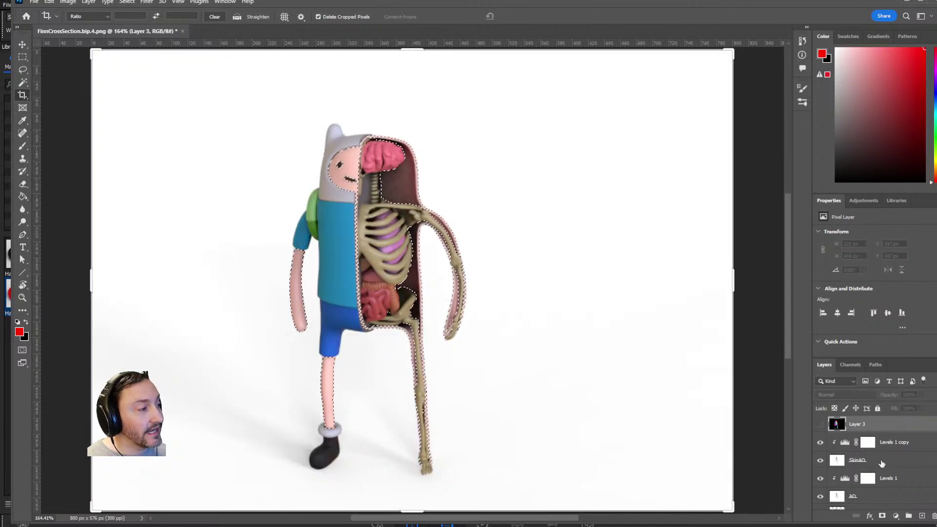
Step: Add a layer mask to the SkinAO layer from the active skin selection
left_click(882, 463)
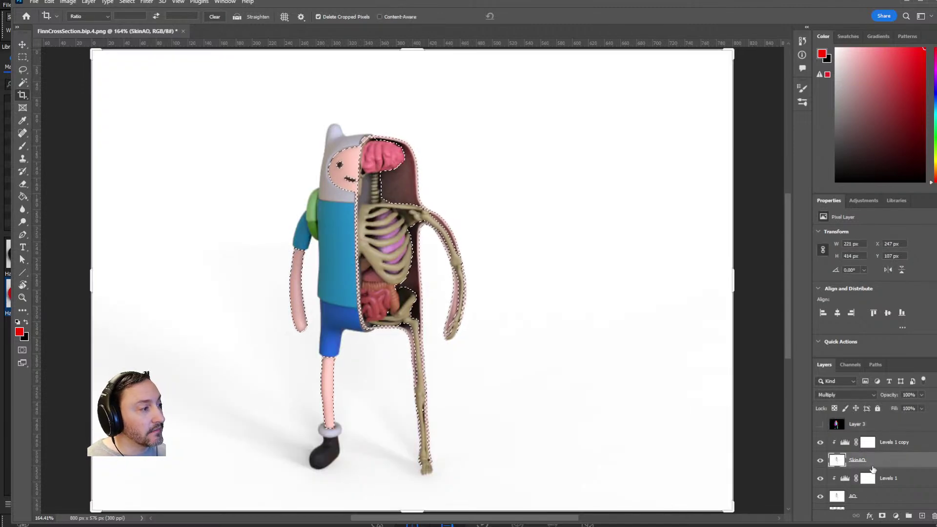
left_click(881, 516)
scroll(890, 480, "down", 1)
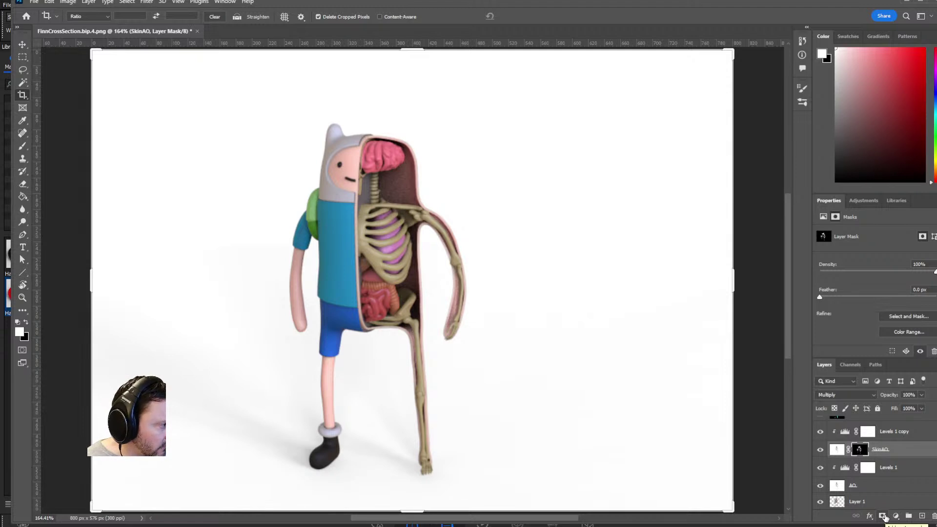
Step: Load the SkinAO mask as a selection, invert it, and apply it as a layer mask on the AO layer
left_click(860, 450, "ctrl")
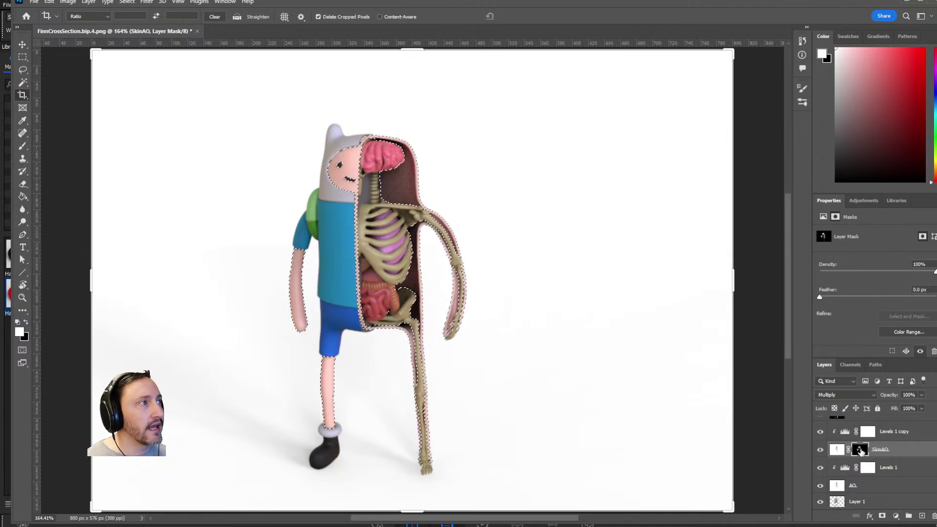
key("ctrl+shift+i")
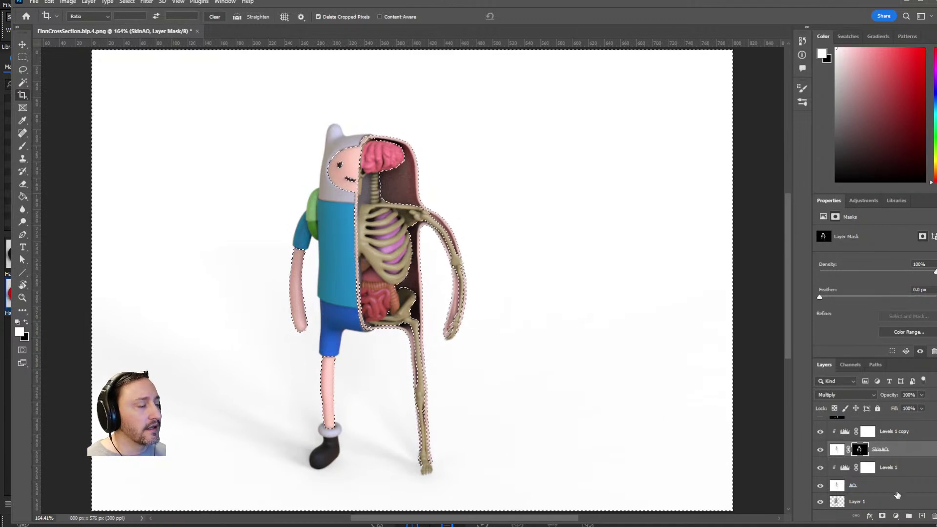
left_click(858, 485)
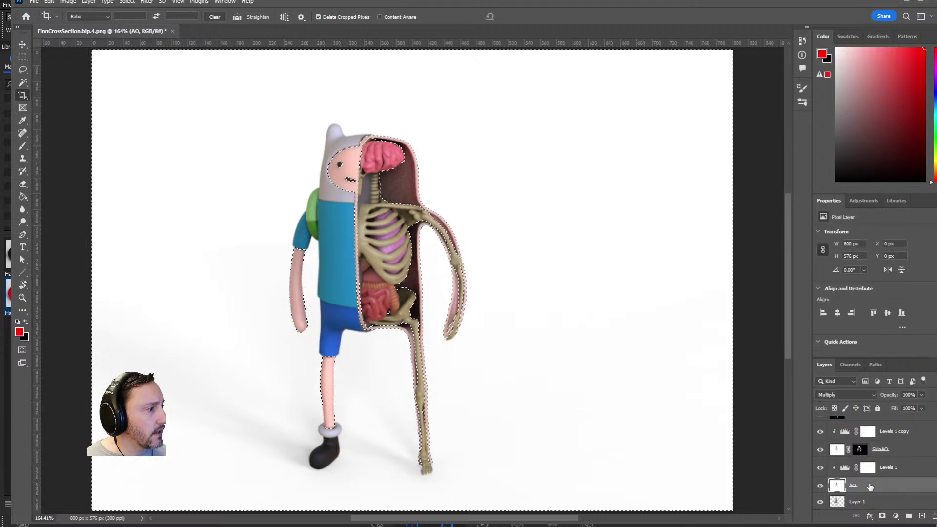
left_click(881, 515)
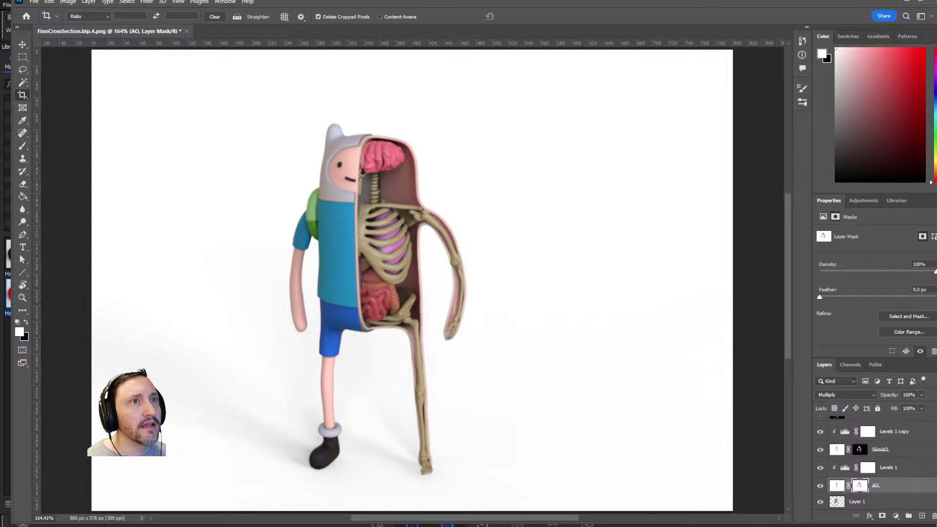
Step: Switch to KeyShot, review the camera's lens and depth of field settings, and return to Photoshop
key("alt+Tab")
left_click(871, 61)
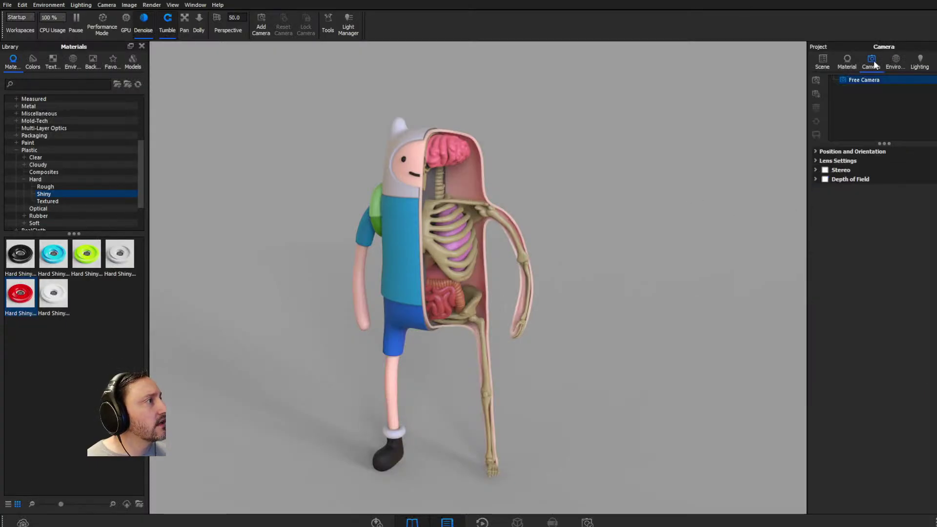
left_click(815, 170)
left_click(815, 161)
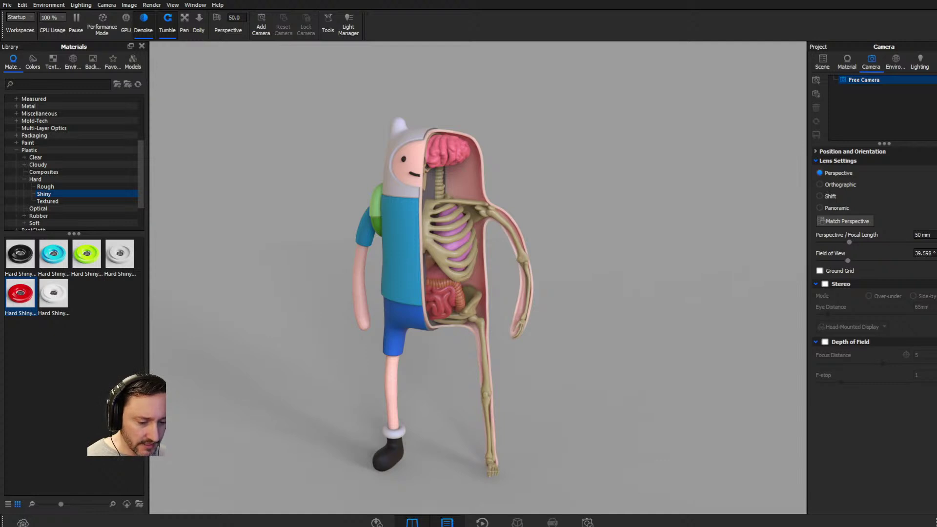
key("alt+Tab")
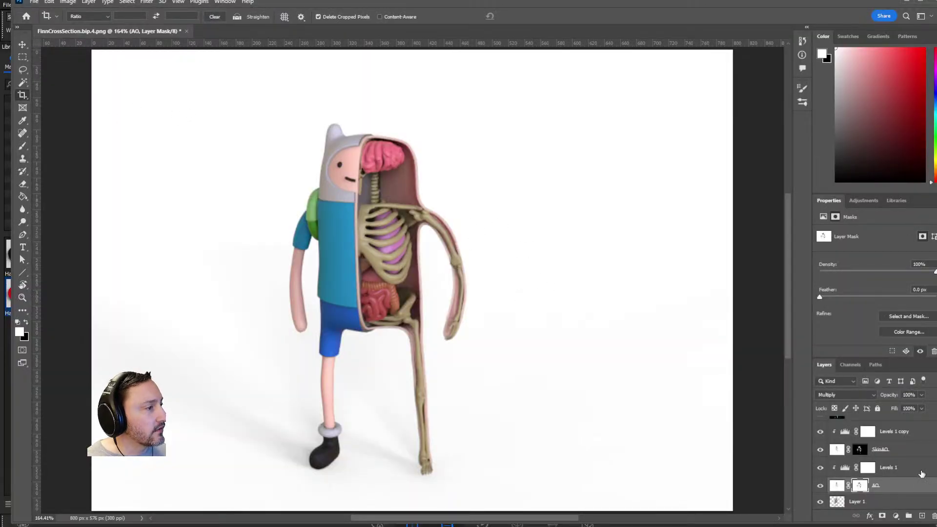
Step: Toggle the visibility of the SkinAO and AO layers on and off to compare their shading
left_click(819, 450)
left_click(819, 450)
left_click(820, 450)
left_click(819, 450)
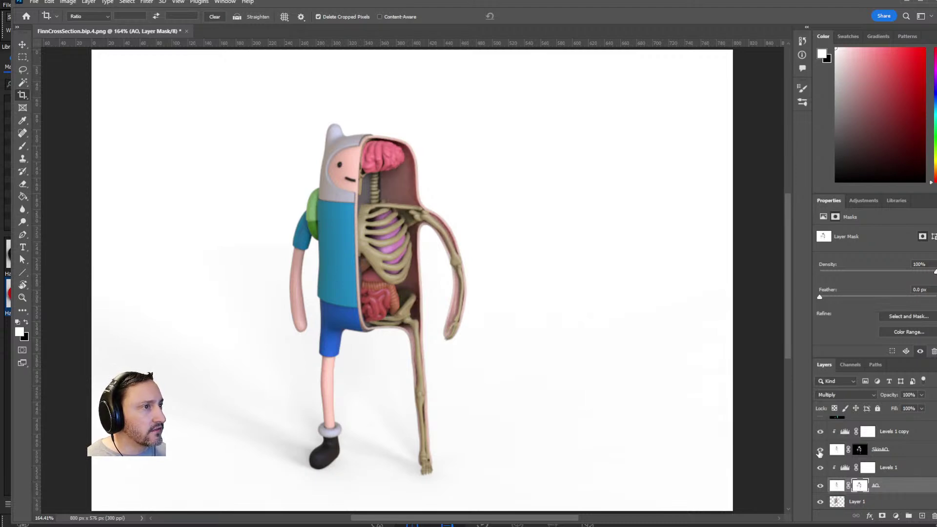
left_click(820, 485)
left_click(820, 486)
left_click(820, 485)
left_click(820, 485)
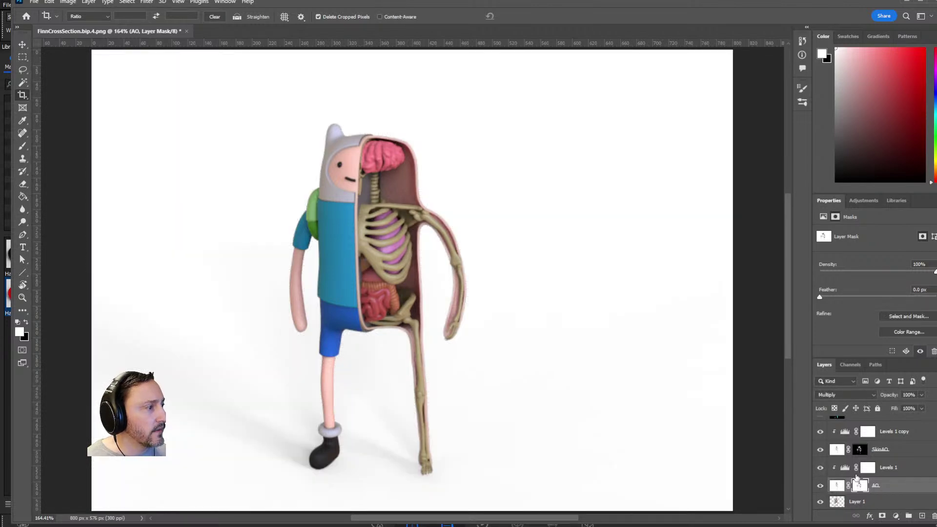
Step: Add a Hue/Saturation adjustment clipped above the Levels copy, and colorize it with hue 0 and saturation 25
left_click(878, 501)
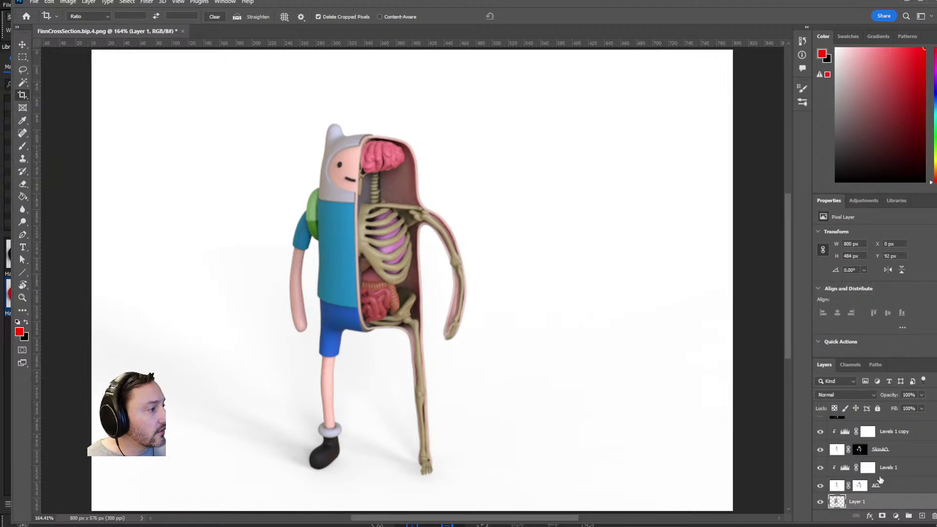
left_click(849, 432)
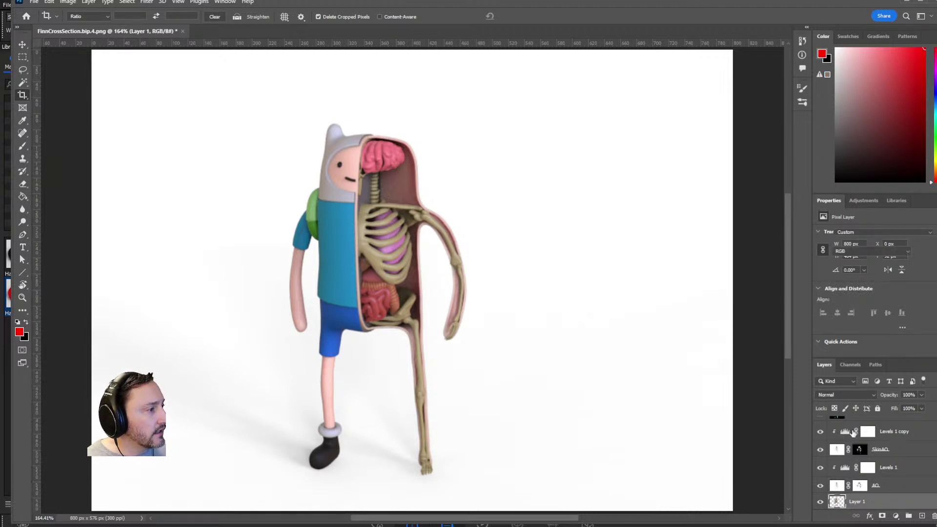
left_click(895, 516)
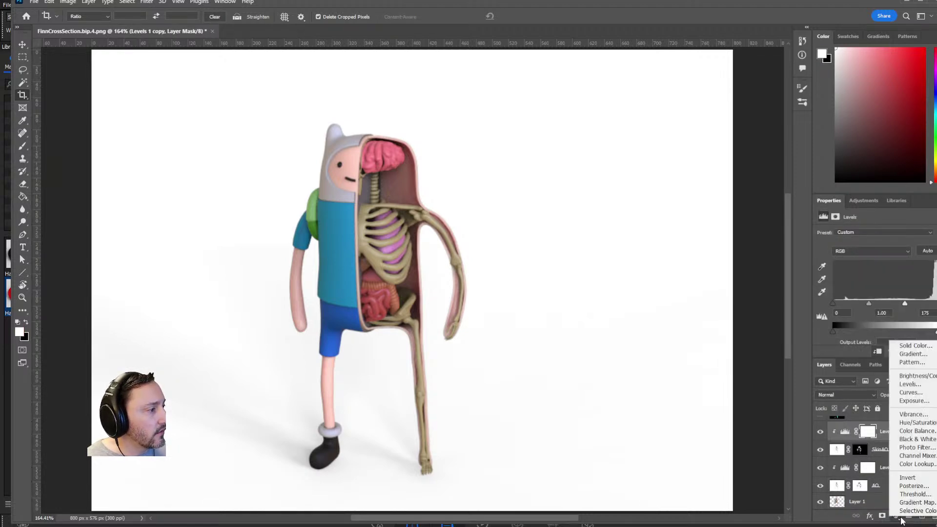
left_click(915, 423)
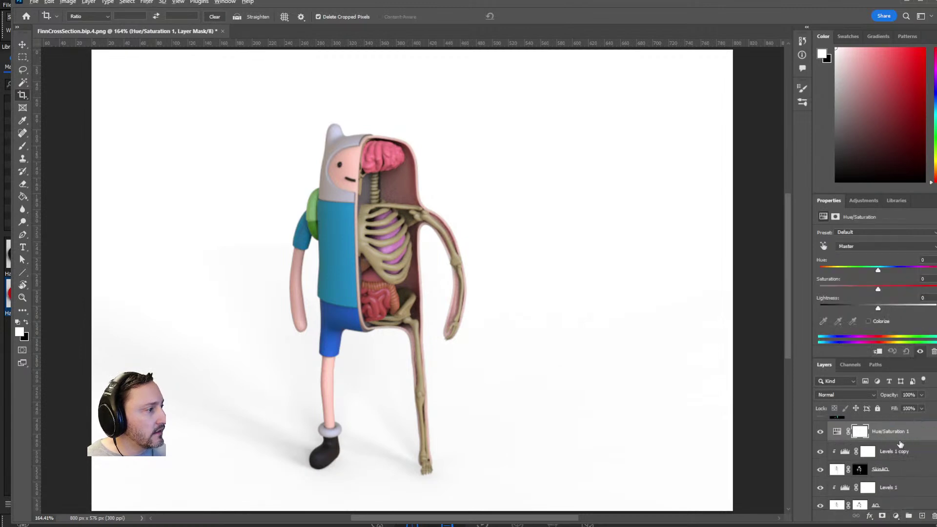
left_click(897, 441, "alt")
left_click(871, 322)
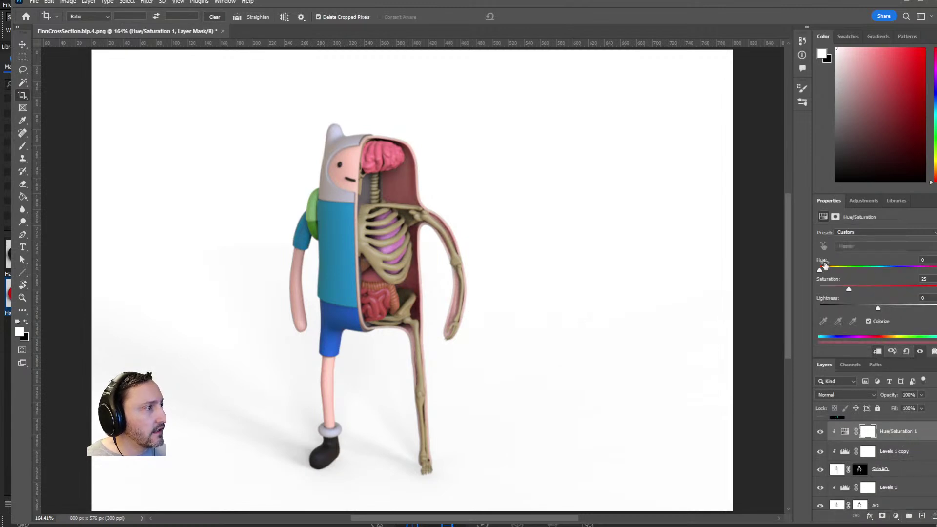
mouse_move(820, 272)
left_mouse_down()
mouse_move(896, 279)
mouse_move(815, 279)
left_mouse_up()
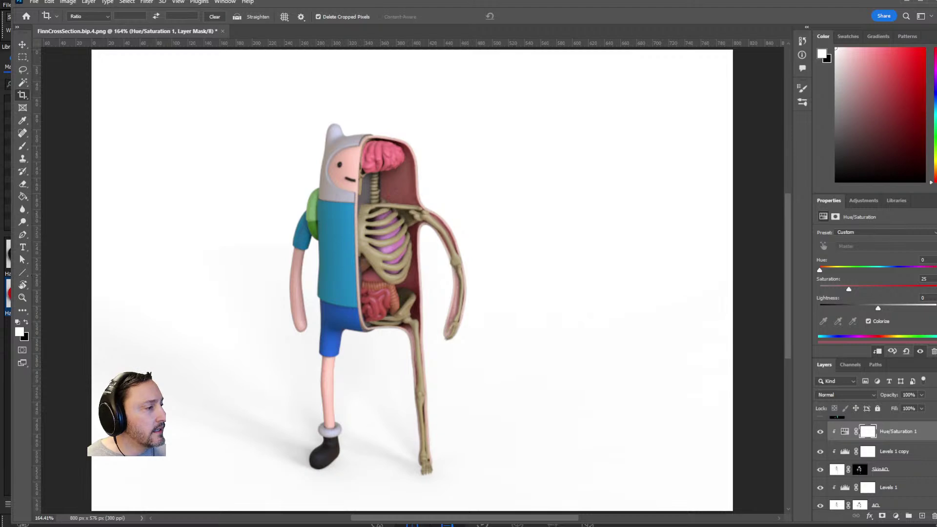
Step: Set the Levels copy's white input to 172 and lower the SkinAO layer's opacity to 64%
left_click(846, 453)
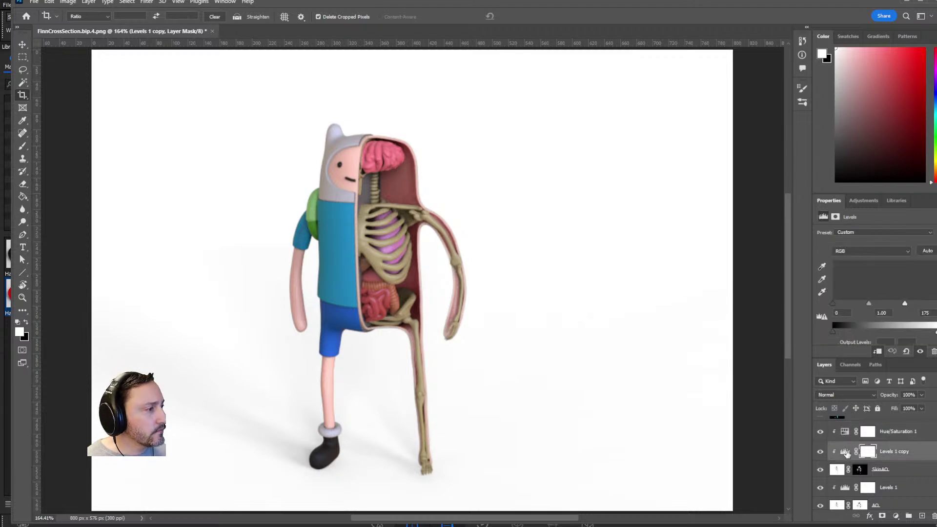
left_click_drag(905, 306, 904, 306)
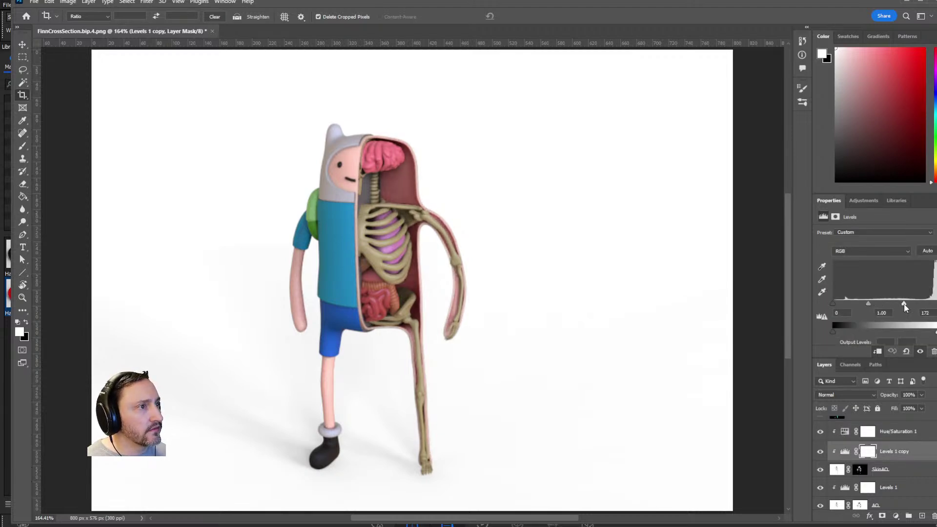
left_click(890, 472)
left_click(921, 394)
left_click_drag(900, 405, 912, 404)
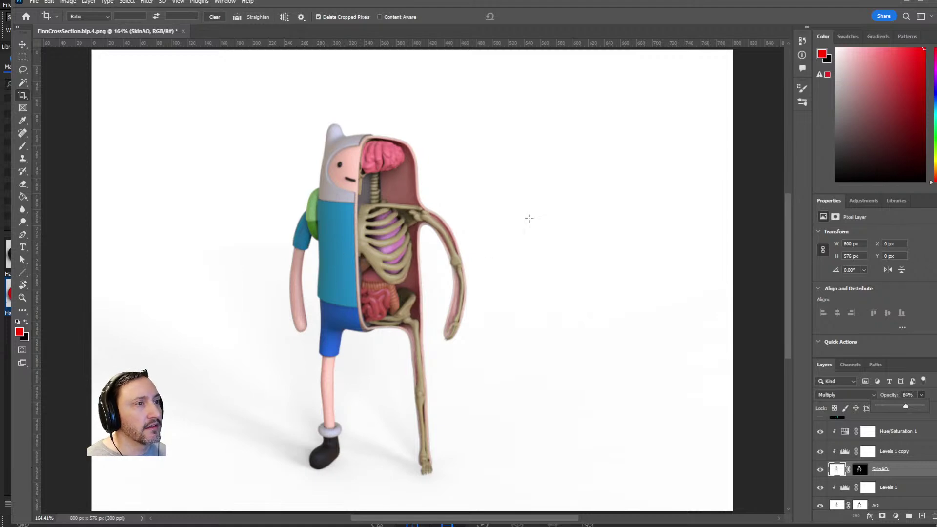
Step: Close the FinnCrossSection.bip.4.png document and minimize Photoshop to return to KeyShot
left_click(183, 31)
left_click(485, 194)
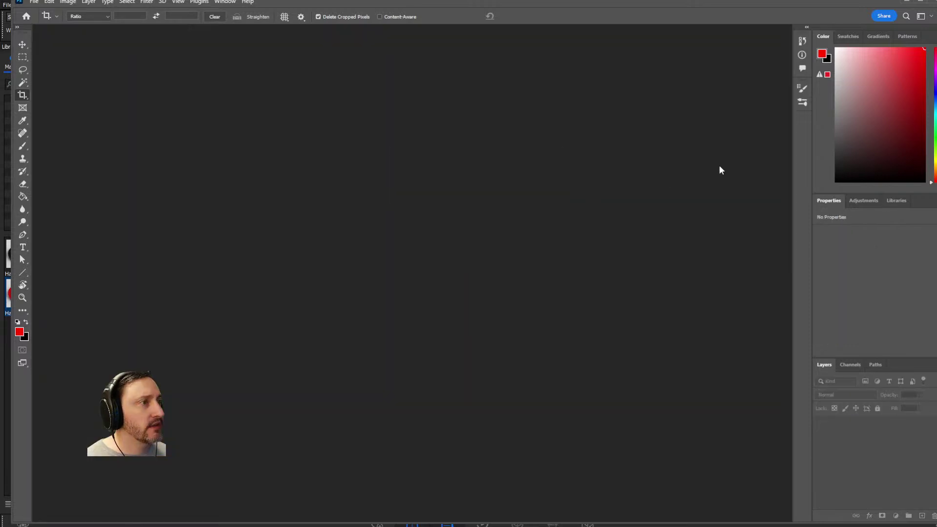
left_click(906, 1)
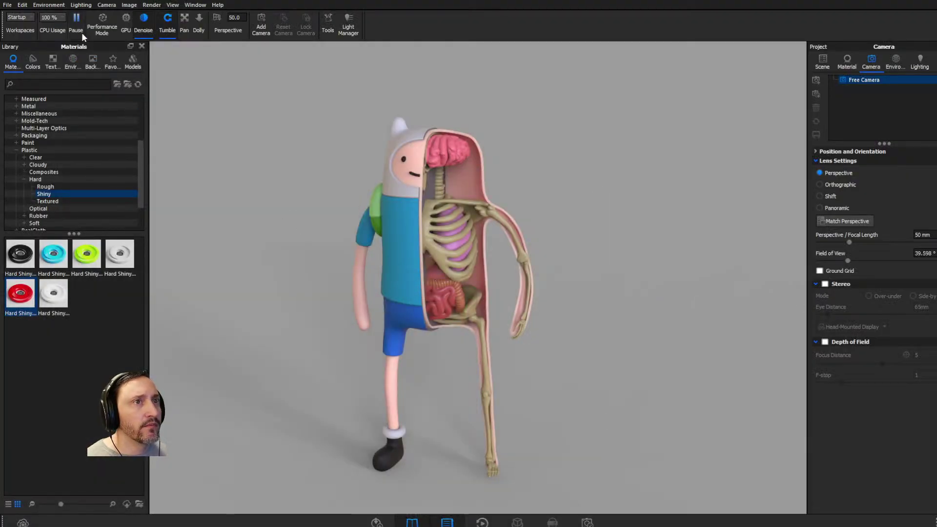
Step: Pause the real-time rendering and resume it
left_click(82, 33)
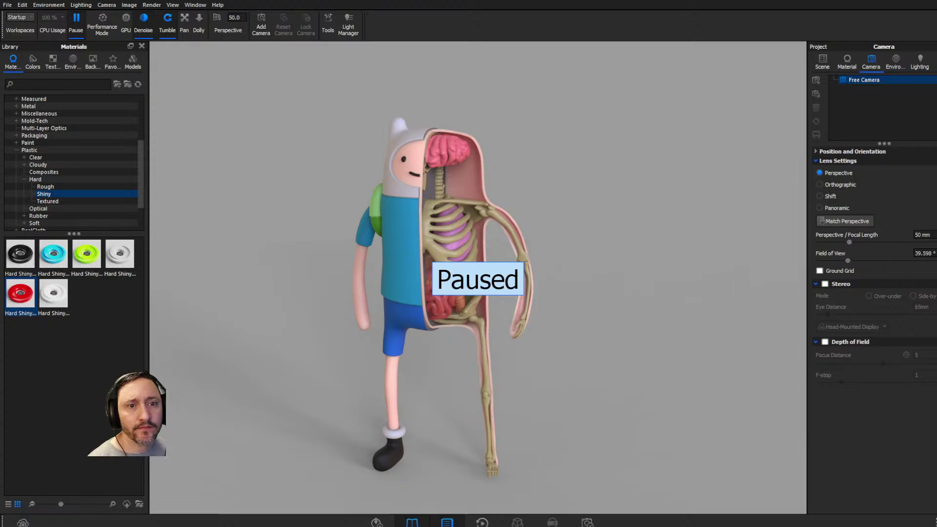
left_click(82, 21)
left_click_drag(541, 333, 703, 253)
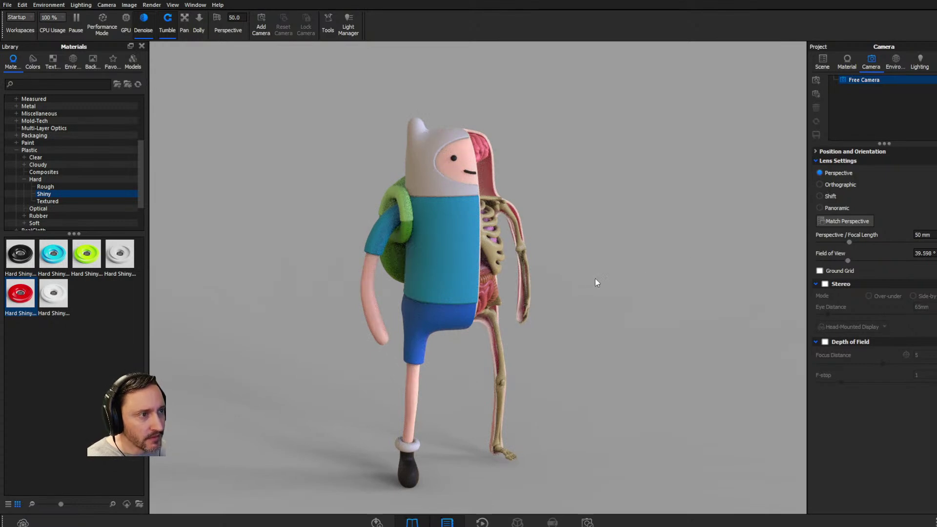
Step: Open the Finn material's labels and review the label types that can be added
double_click(439, 221)
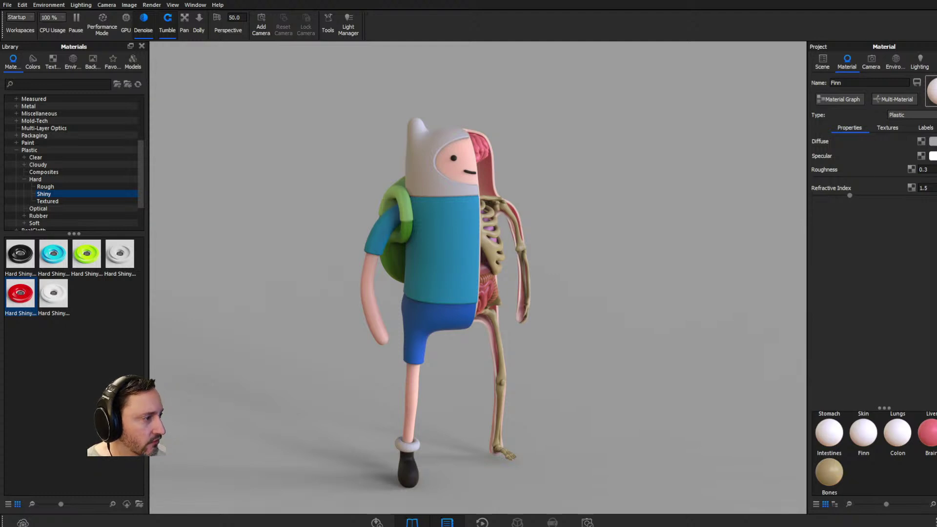
left_click(926, 129)
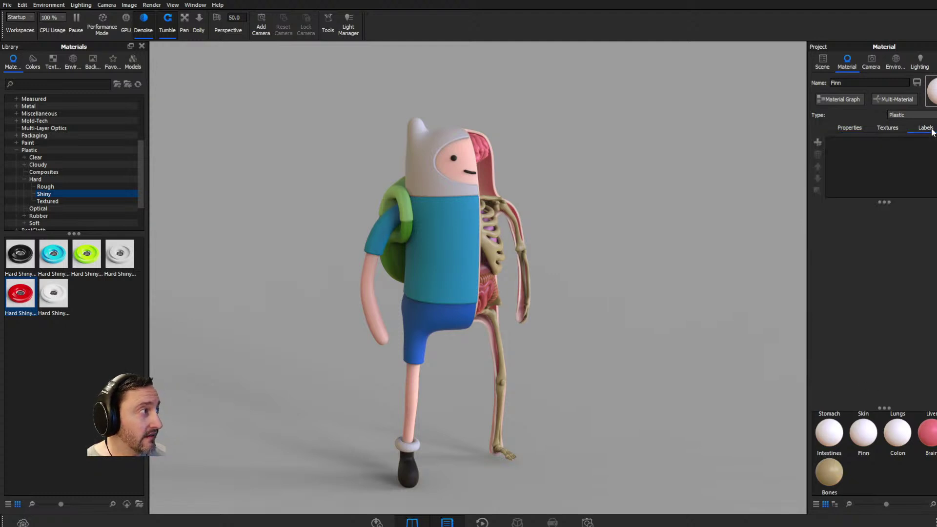
left_click(817, 143)
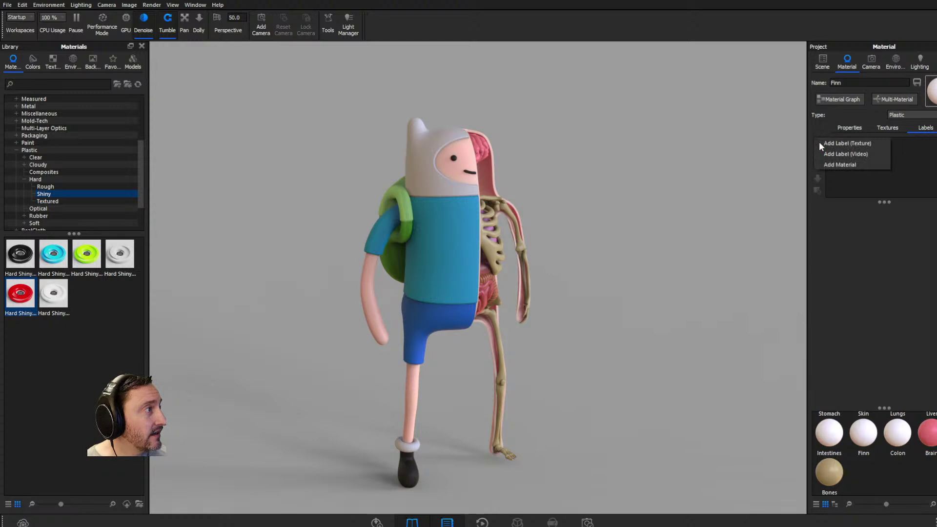
left_click(894, 236)
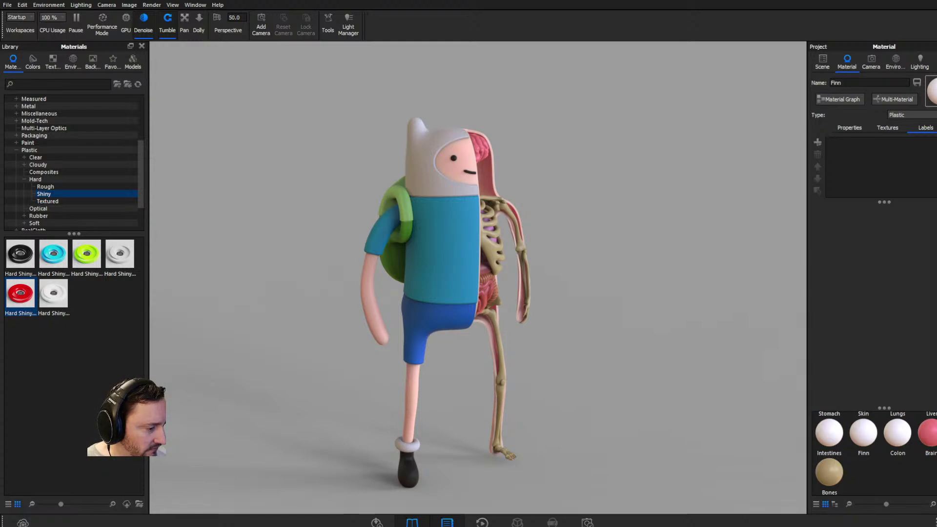
Step: Switch to the What's New in KeyShot 11 video on YouTube, skim ahead through it, and return to KeyShot
key("alt+Tab")
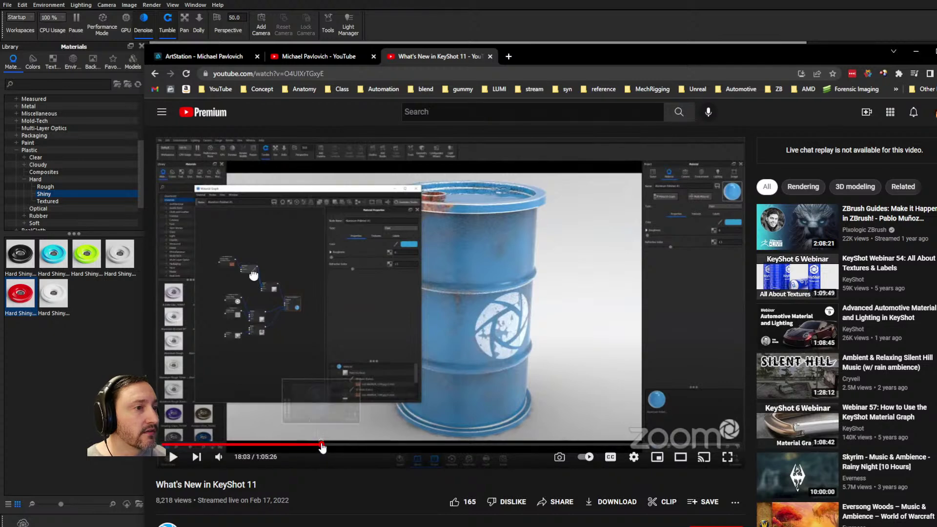
left_click(317, 445)
left_click_drag(317, 445, 410, 445)
key("alt+Tab")
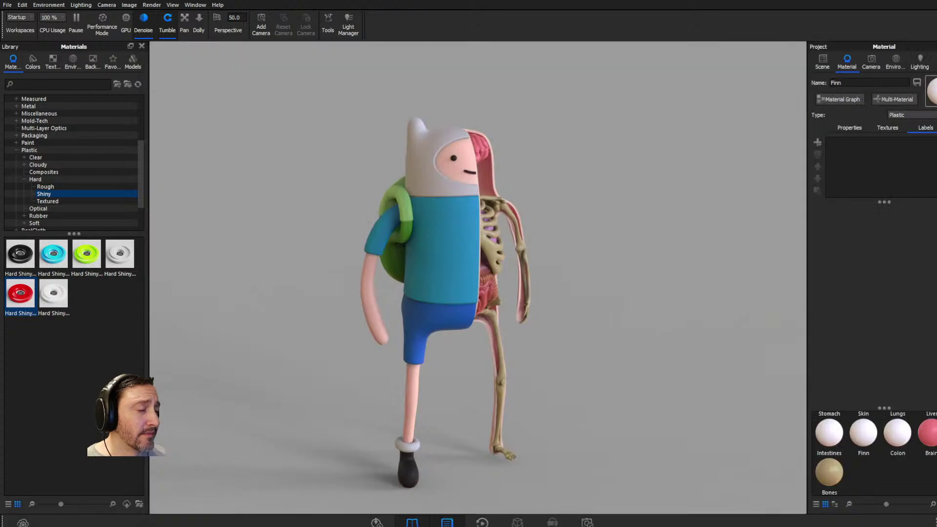
Step: Close the KeyShot scene and discard its changes
left_click_drag(554, 180, 385, 225)
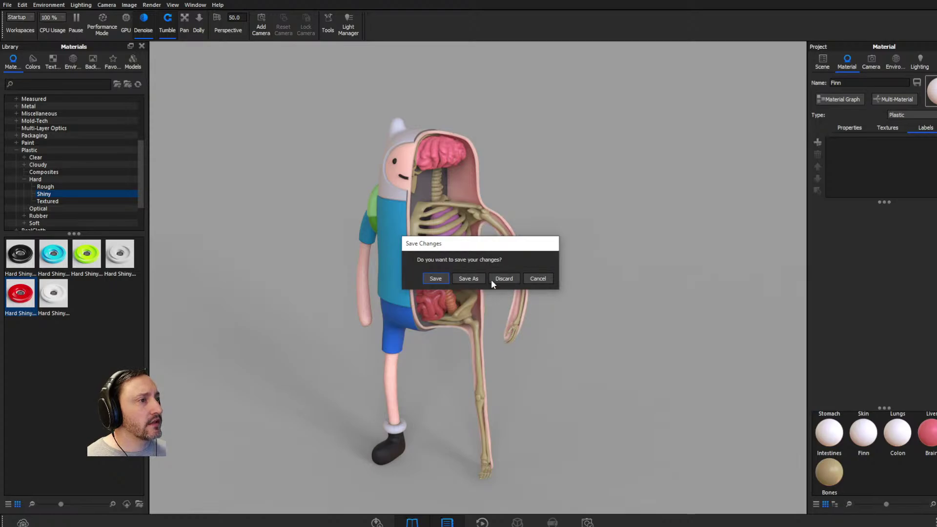
left_click(503, 279)
Step: In ZBrush, select the UMesh_FinnCrossSection002 subtool and set the brush draw size to about 83
left_click_drag(761, 184, 684, 191)
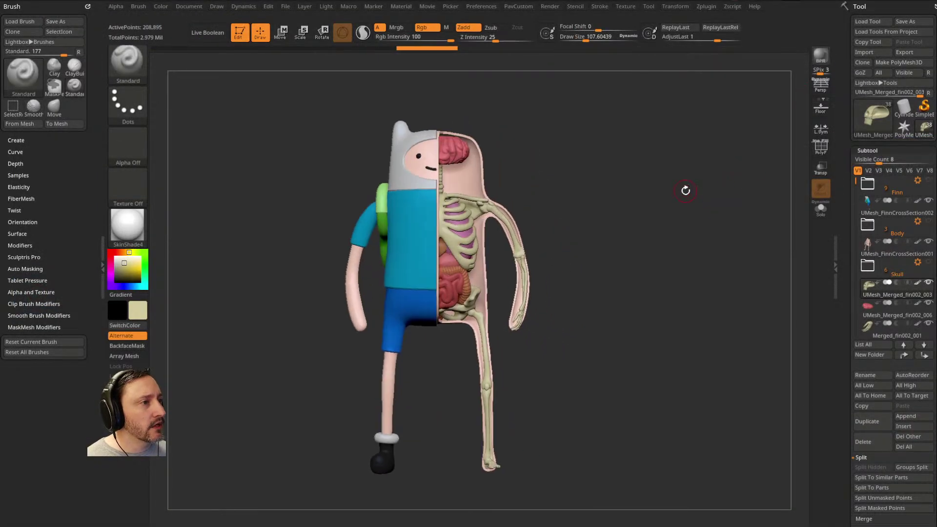
left_click(875, 213)
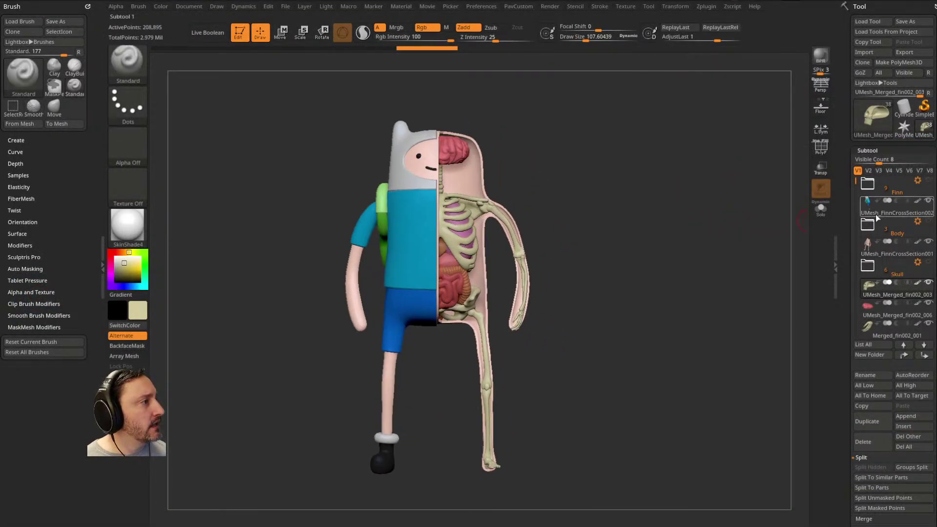
key("s")
mouse_move(724, 242)
left_mouse_down()
mouse_move(683, 254)
mouse_move(689, 228)
mouse_move(688, 250)
left_mouse_up()
key("s")
key("s")
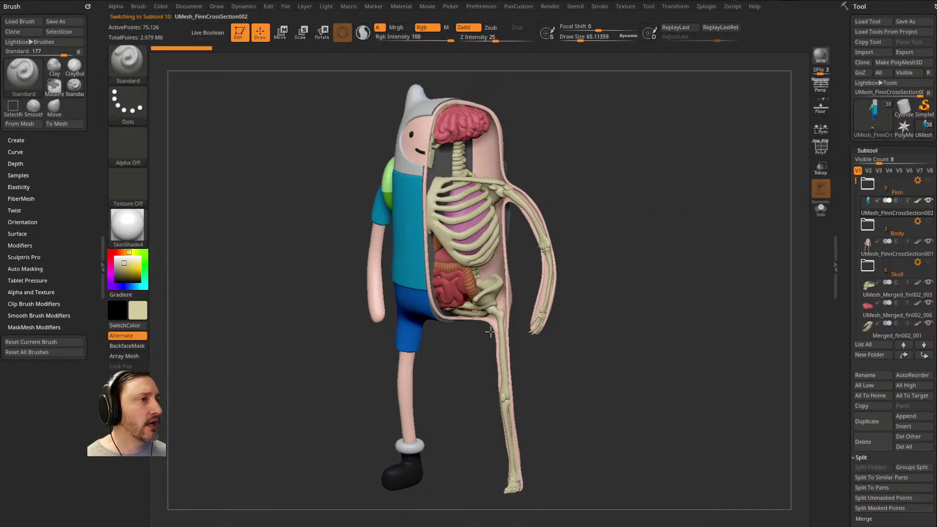
key("s")
left_click(638, 250)
left_click_drag(648, 230, 643, 248, "alt")
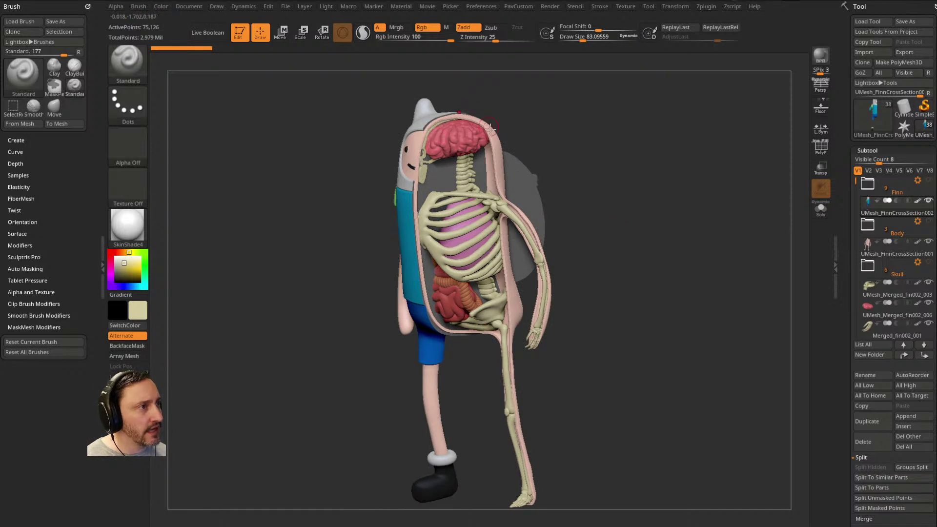
Step: Switch to the browser's Finn reference image search, enlarge the "Poor Finn" image, and return to ZBrush
left_click_drag(532, 108, 541, 106)
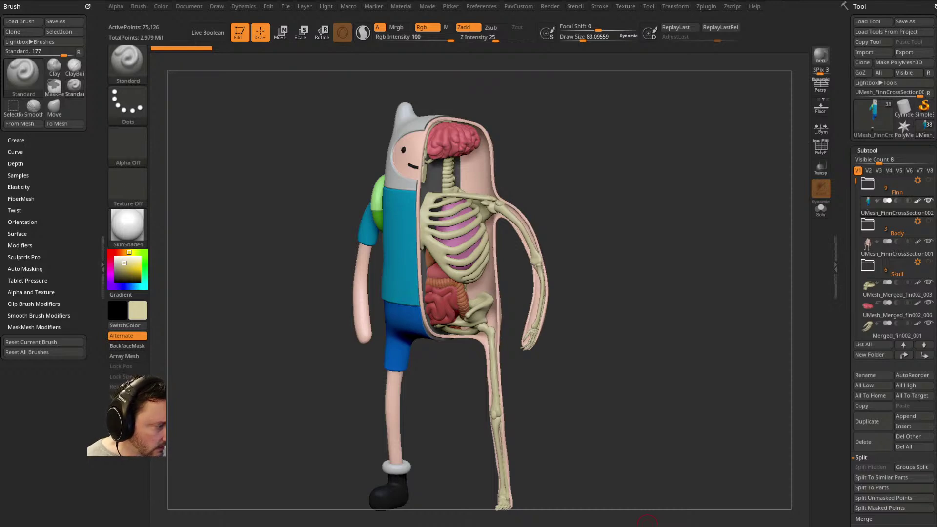
key("alt+Tab")
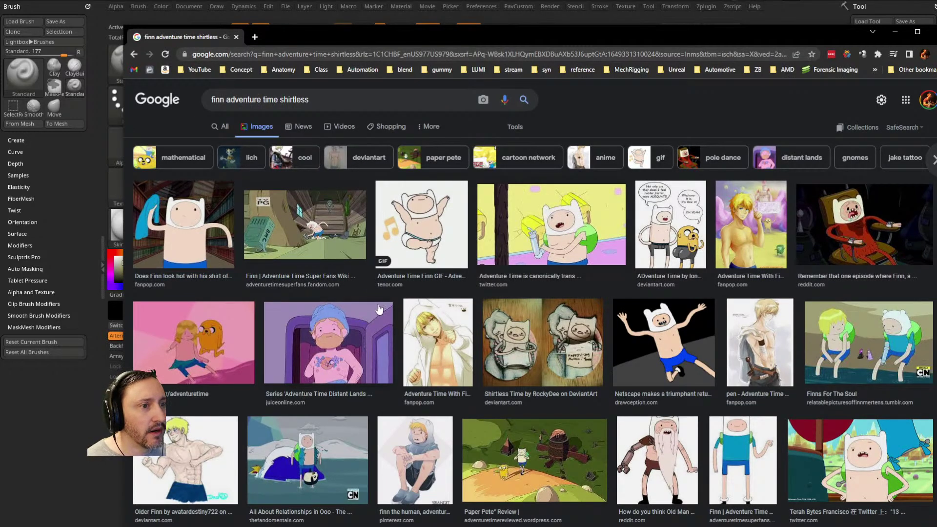
left_click(198, 365)
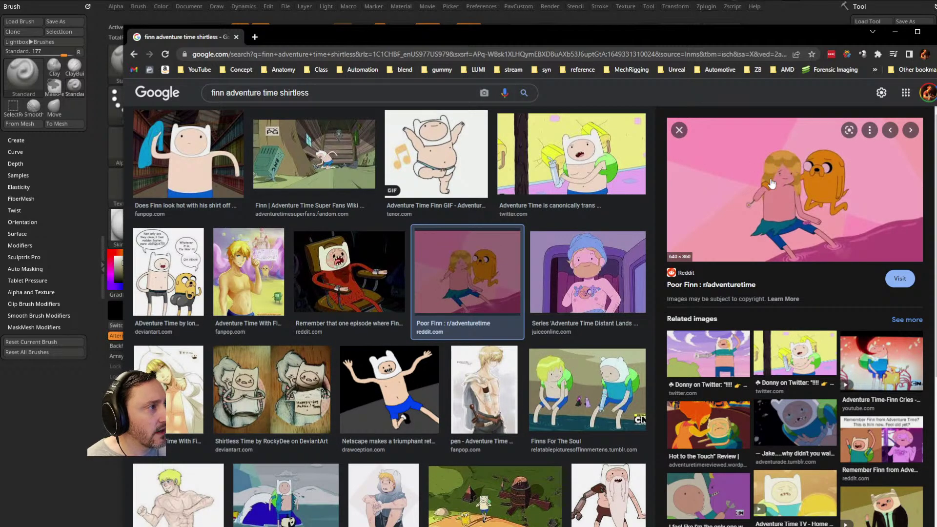
left_click_drag(800, 40, 647, 524)
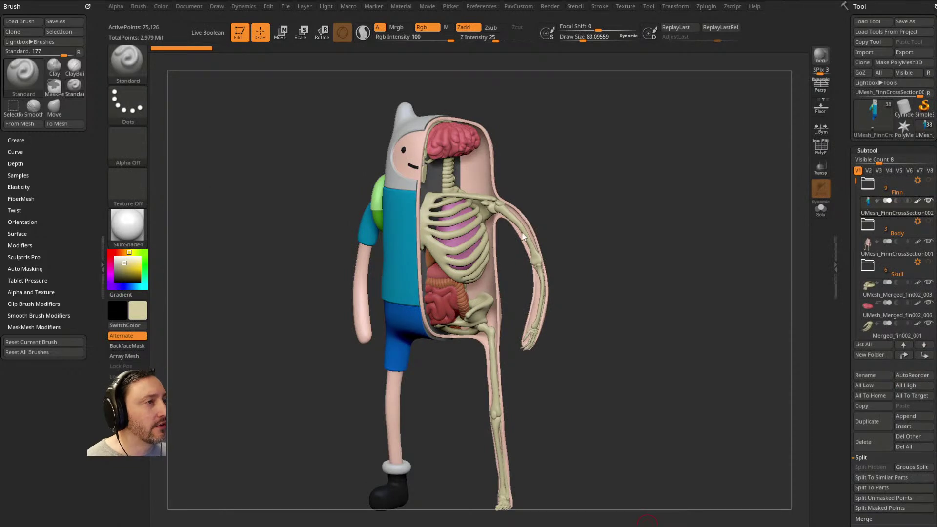
Step: Hide the UMesh_FinnCrossSection002 and UMesh_FinnCrossSection001 meshes and select the cut skull UMesh_Merged_fin002_003
left_click_drag(612, 222, 617, 215)
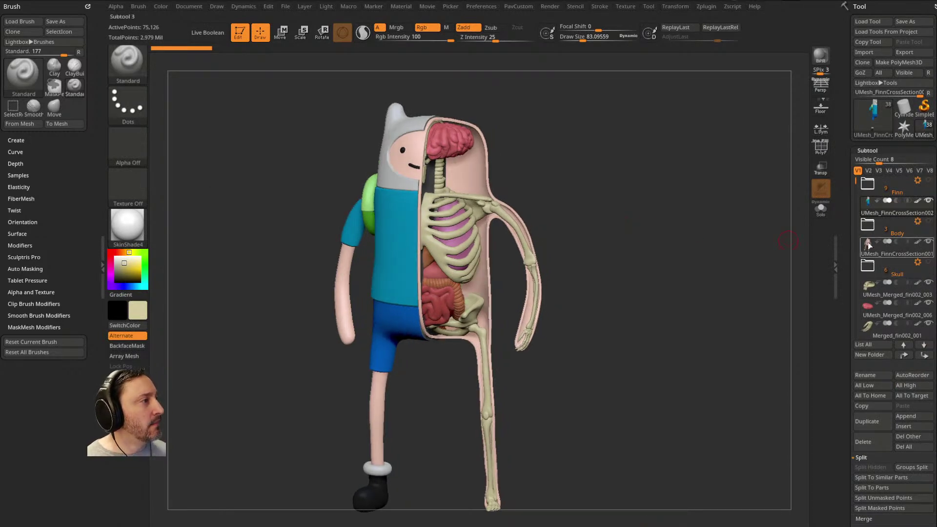
mouse_move(902, 216)
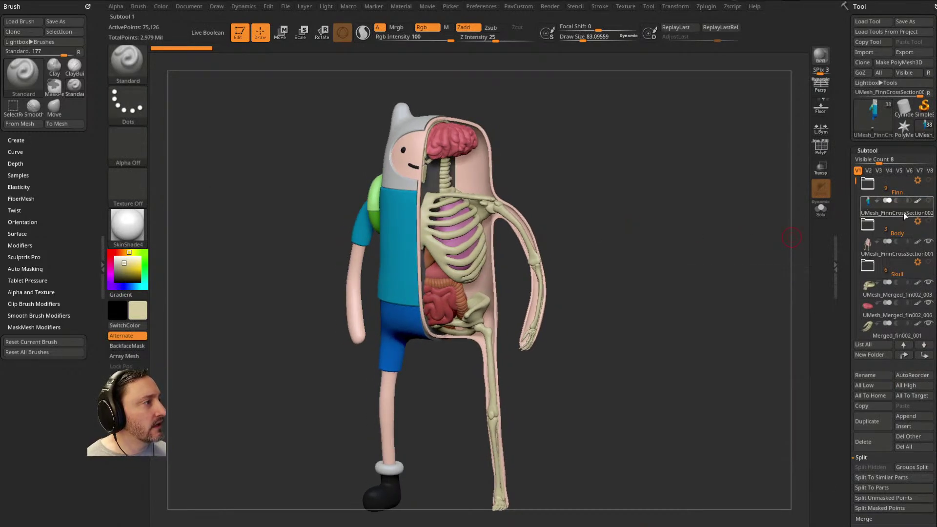
left_click(902, 253)
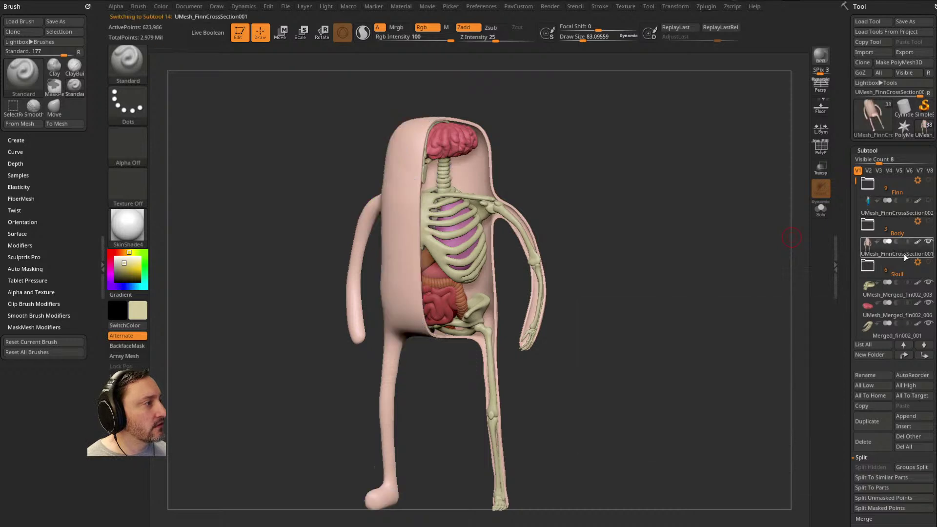
left_click_drag(703, 222, 689, 198)
left_click(892, 286)
left_click_drag(581, 175, 600, 194)
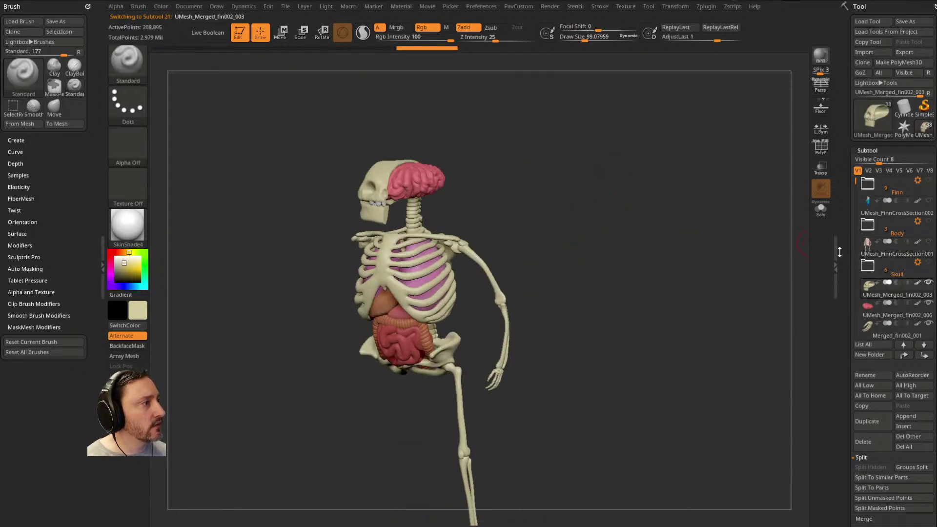
Step: Select the brain subtool UMesh_Merged_fin002_006, leaving the cut skull hidden
left_click_drag(857, 184, 857, 193)
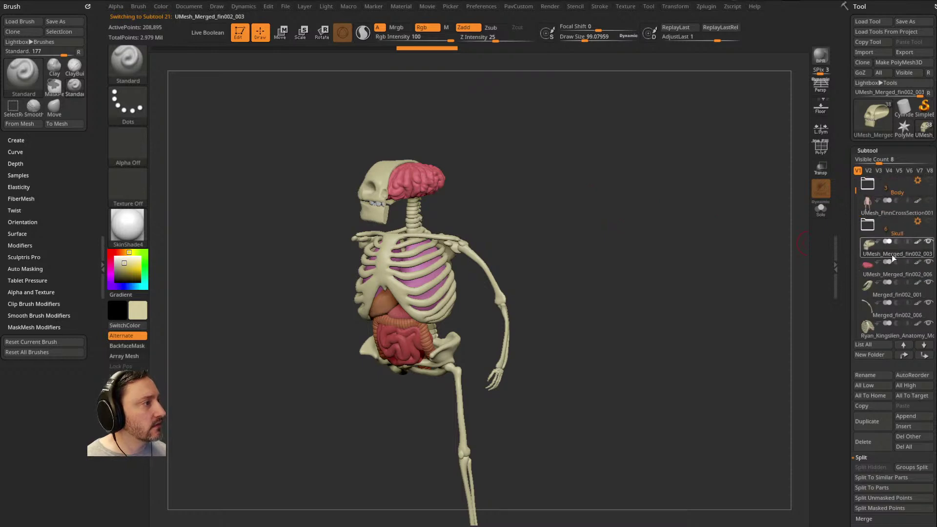
left_click(890, 272)
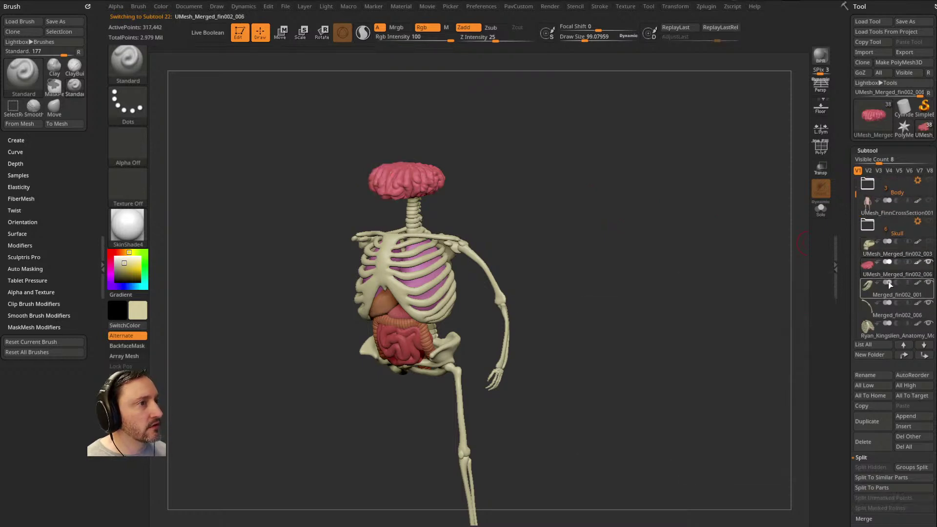
left_click_drag(856, 193, 844, 161)
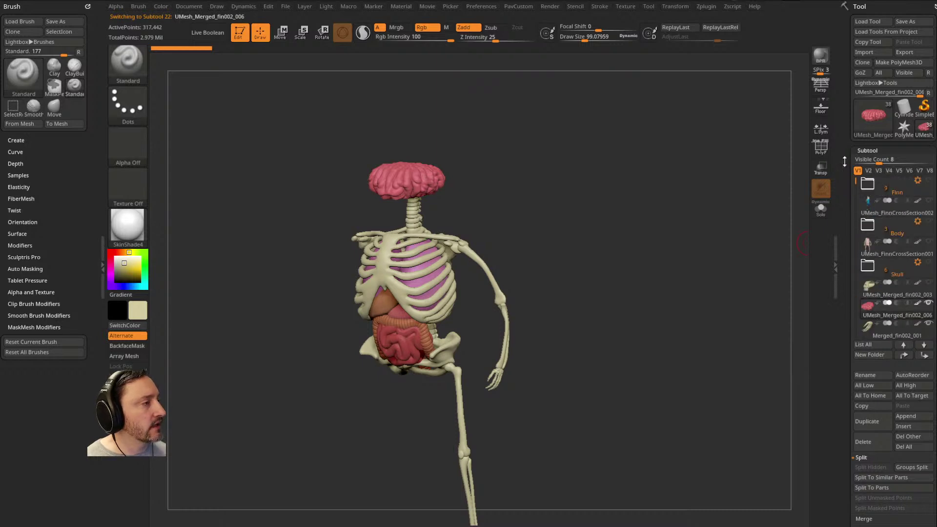
Step: Switch to the PM3D_Cube3D1 tool to check its original Skull folder parts, and return to the UMesh cross-section tool
left_click_drag(779, 202, 741, 222)
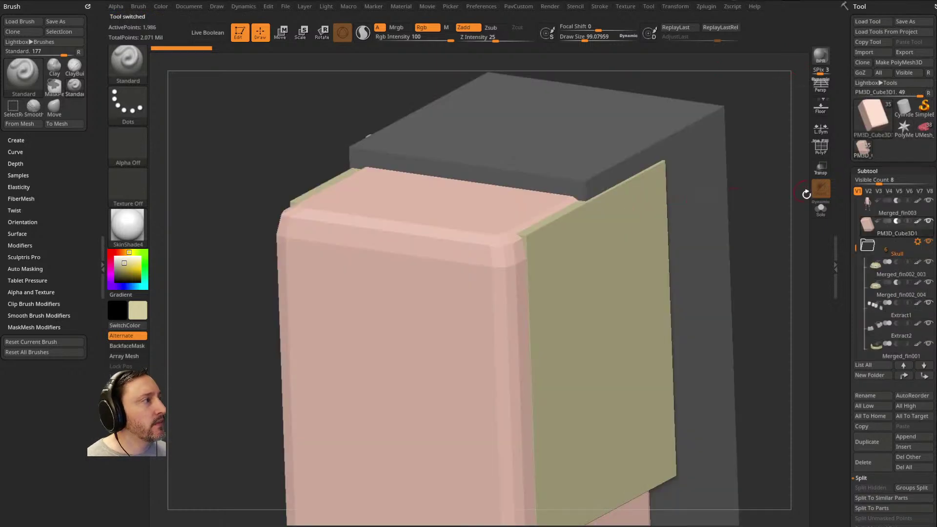
left_click_drag(781, 205, 827, 198)
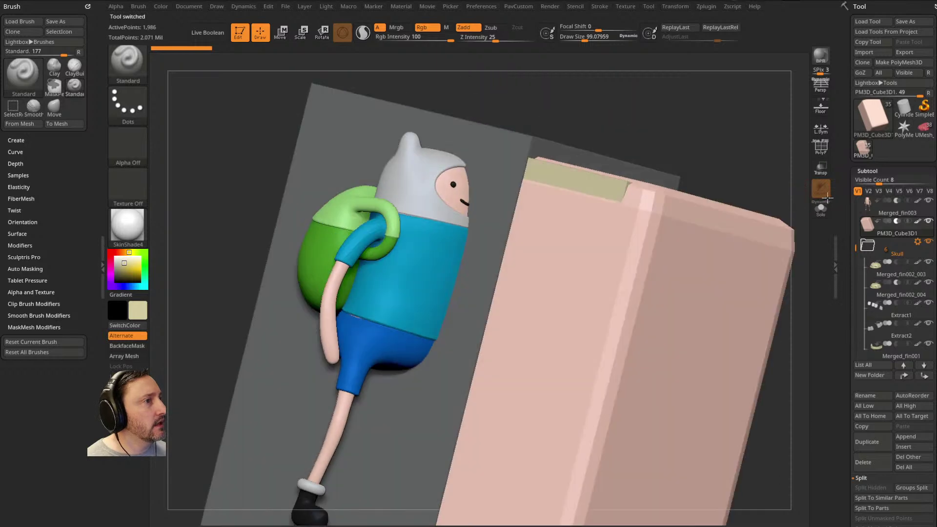
scroll(861, 261, "down", 3)
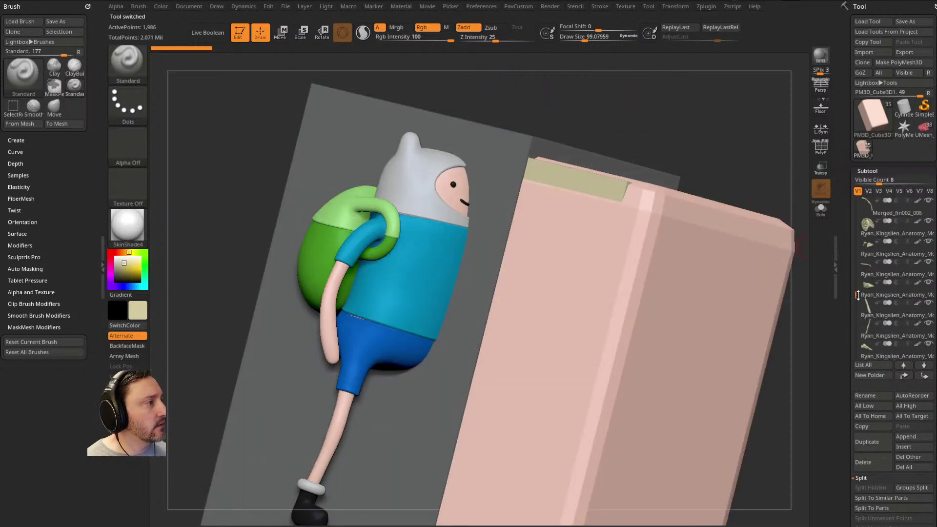
scroll(861, 261, "up", 3)
mouse_move(893, 256)
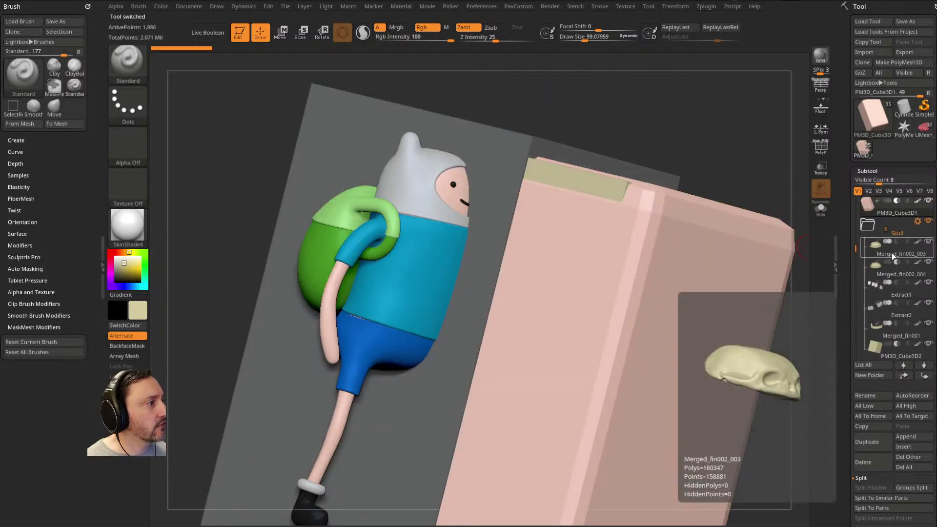
left_click(904, 467)
left_click(923, 128)
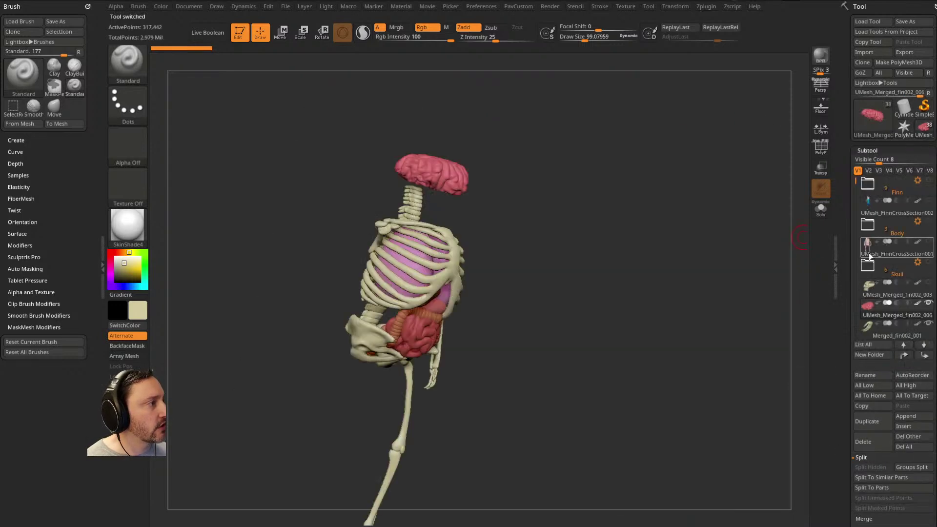
Step: Expand the Skull folder to check its original parts and delete the cut skull subtool UMesh_Merged_fin002_003
left_click(865, 270)
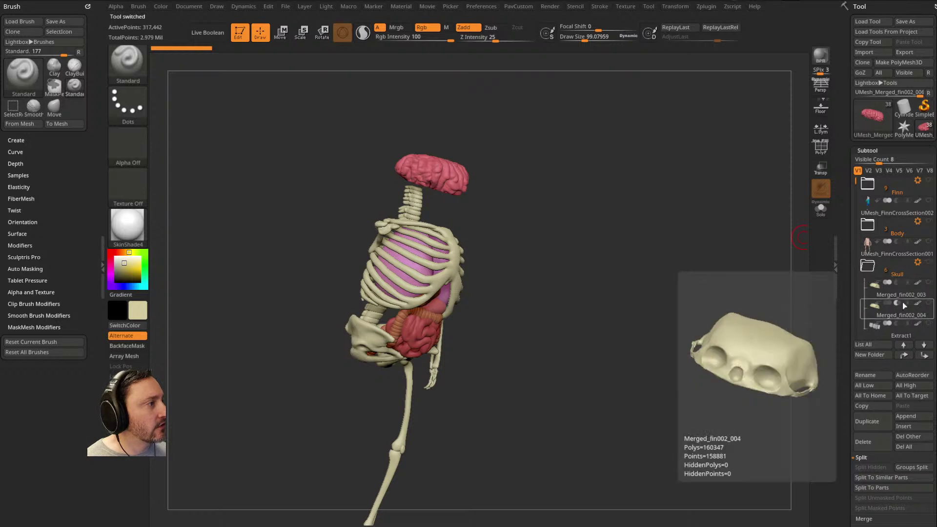
left_click(873, 281)
scroll(865, 273, "down", 5)
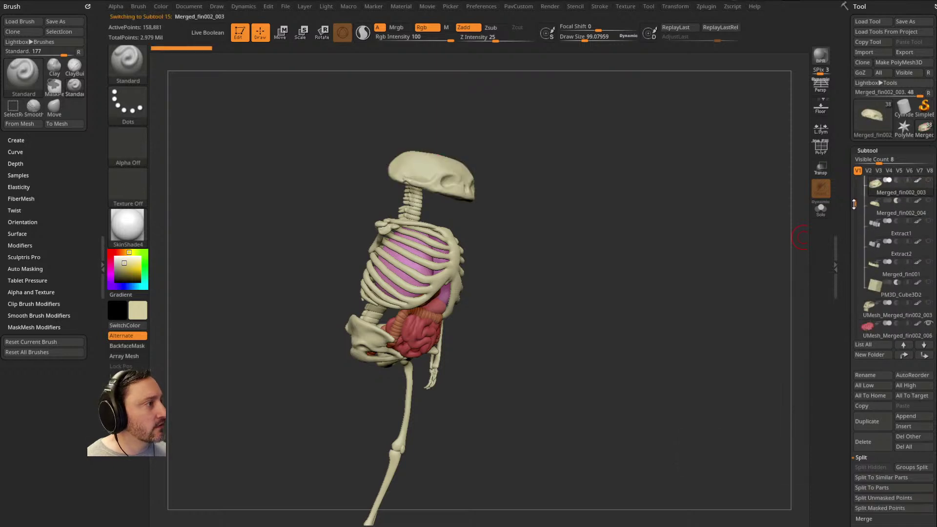
left_click(897, 294)
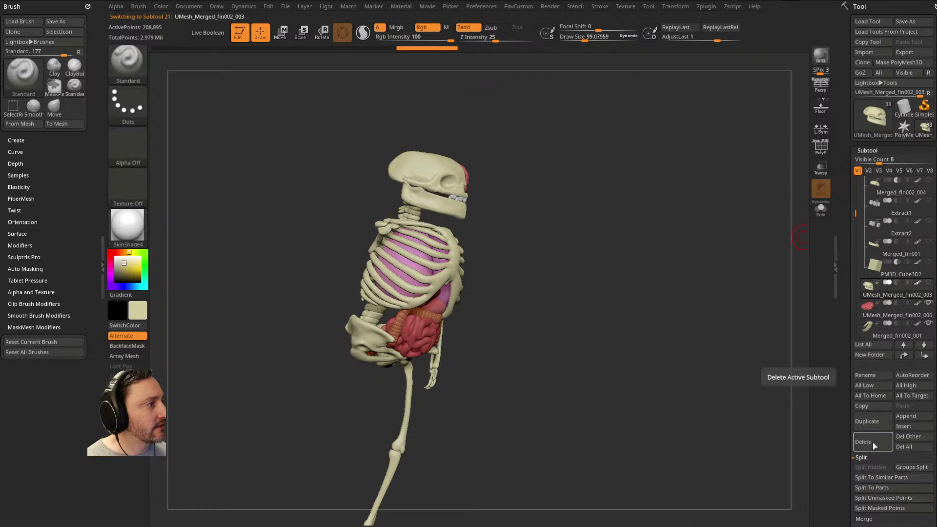
mouse_move(903, 293)
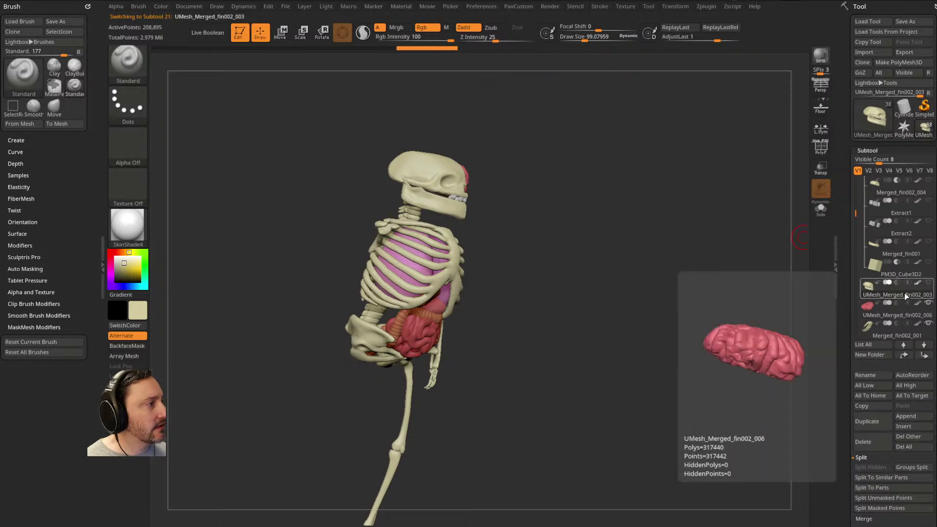
left_click(861, 442)
Step: Show the original parts in the Skull folder, hide the PM3D_Cube3D2 cutting block, and select the skull
left_click(926, 263)
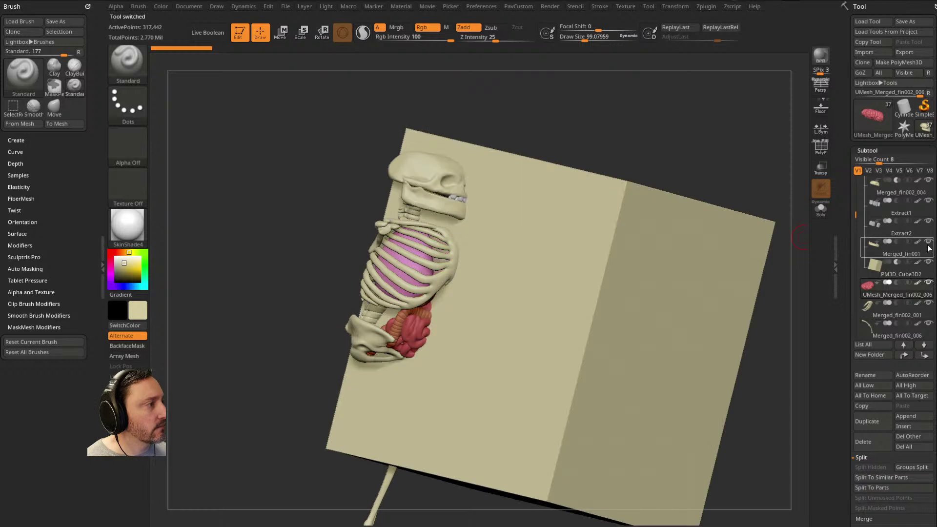
left_click(919, 266)
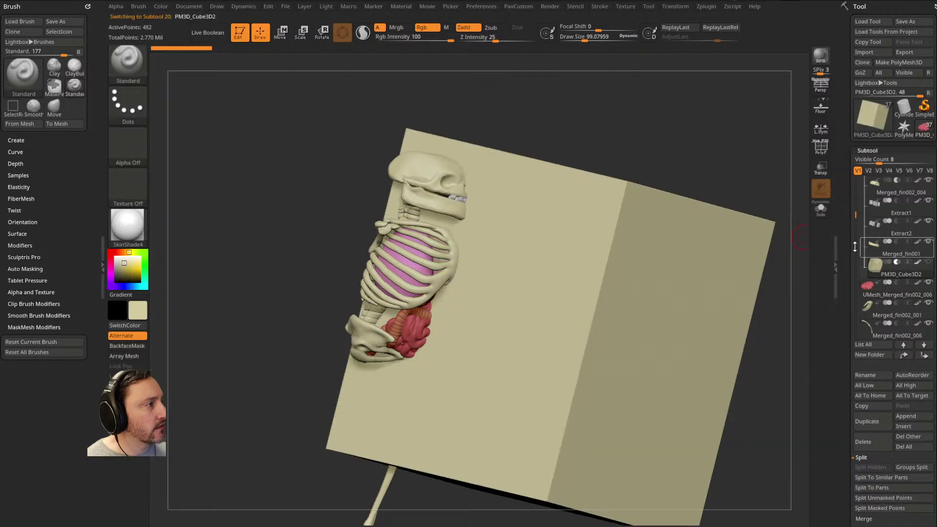
left_click_drag(700, 141, 691, 151)
left_click(441, 166, "alt")
mouse_move(554, 137)
left_mouse_down()
mouse_move(530, 126)
mouse_move(632, 190)
mouse_move(644, 133)
mouse_move(585, 181)
mouse_move(594, 169)
mouse_move(615, 171)
left_mouse_up()
key("s")
Step: Merge the arm bones Merged_fin002_006 into the hand bones Merged_fin002_001 and mirror and weld them to the opposite side
left_click(535, 195, "alt")
mouse_move(875, 335)
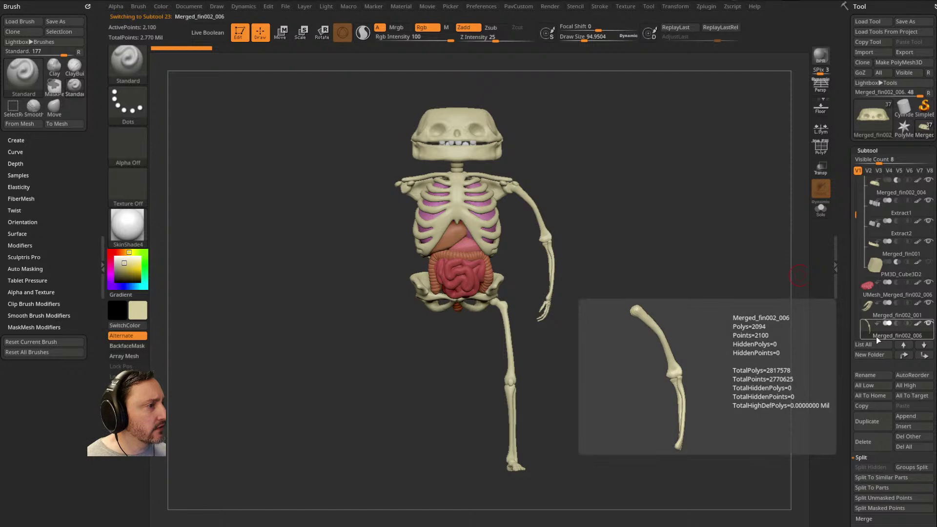
left_click(878, 309)
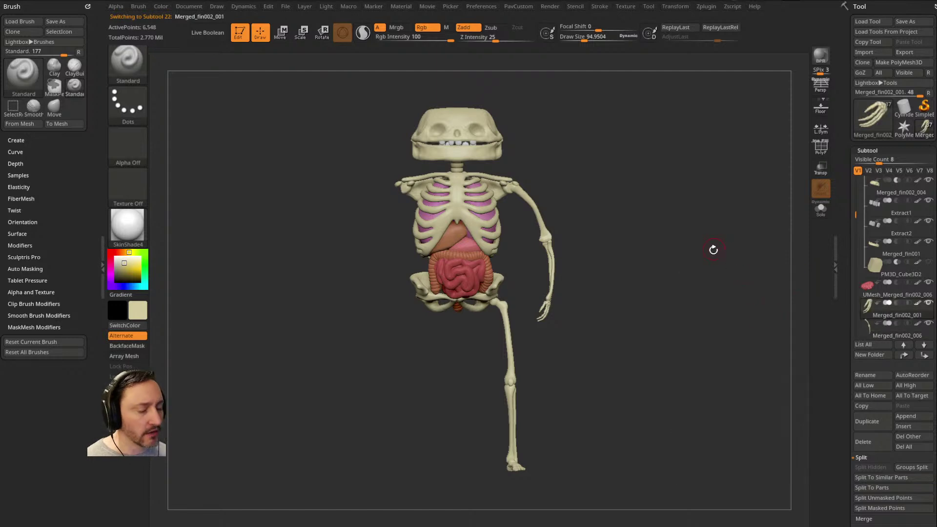
key("ctrl+e")
key("Return")
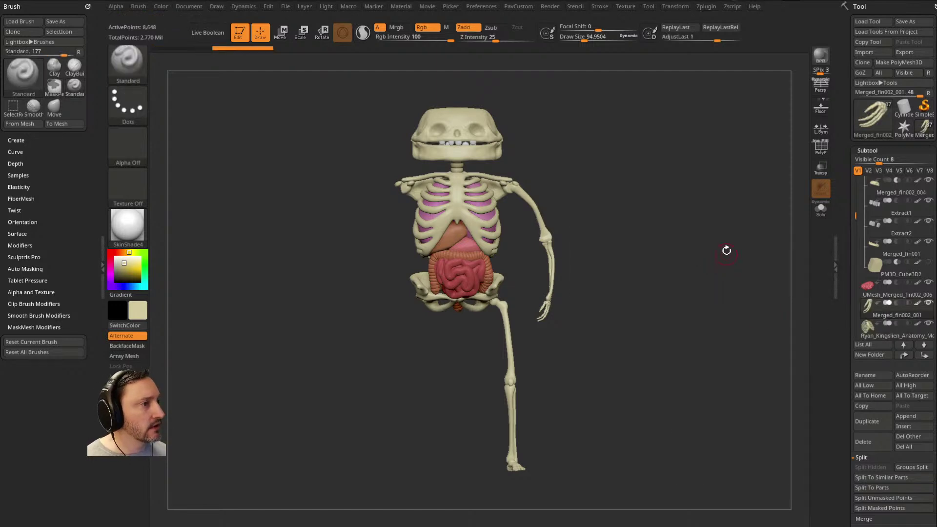
key("4")
left_click(708, 259)
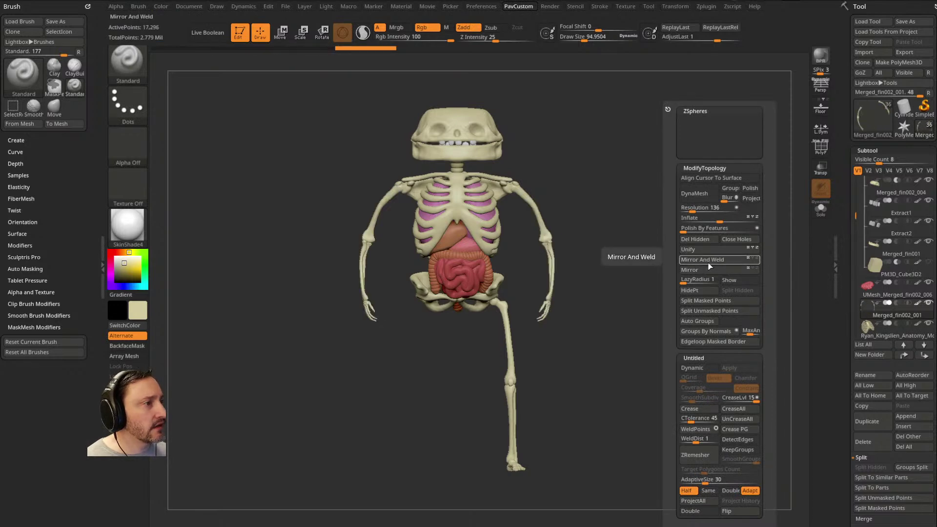
Step: Move the leg and foot bone subtools to the end of the subtool list and merge them into one
left_click(506, 318, "alt")
key("4")
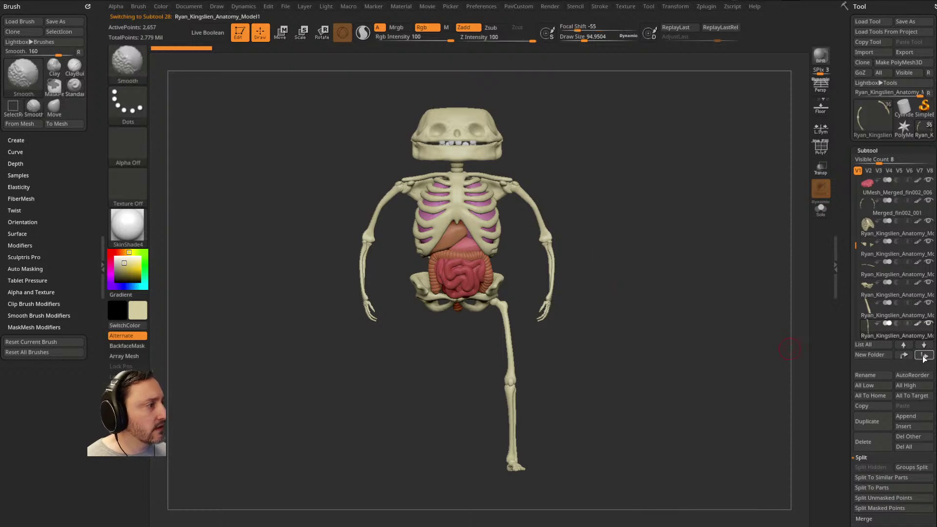
left_click(519, 466, "alt")
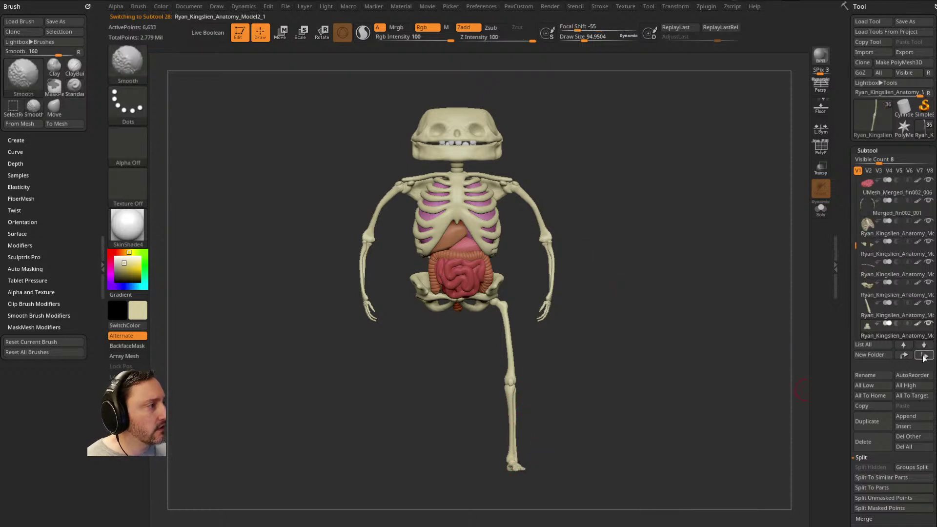
left_click(868, 307)
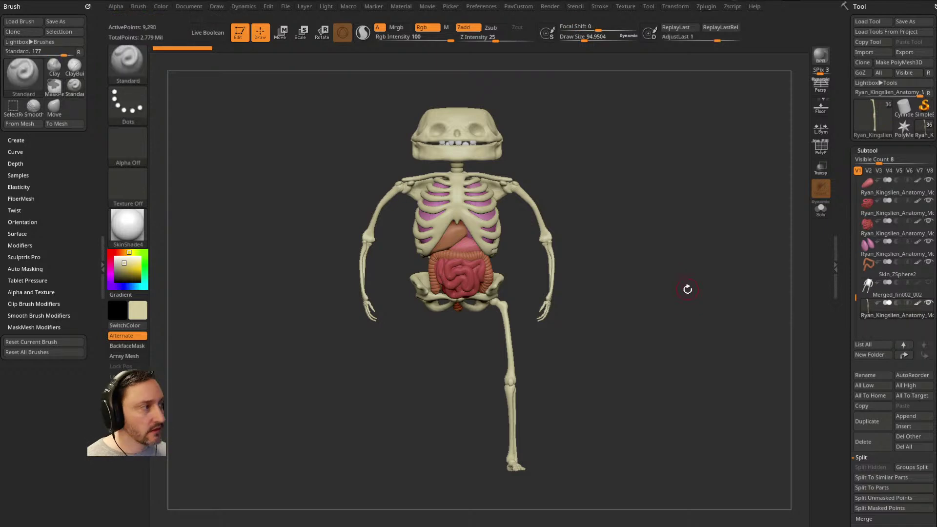
Step: Flip the merged leg bones with Mirror and apply Mirror And Weld to create both legs
key("space")
left_click(678, 269)
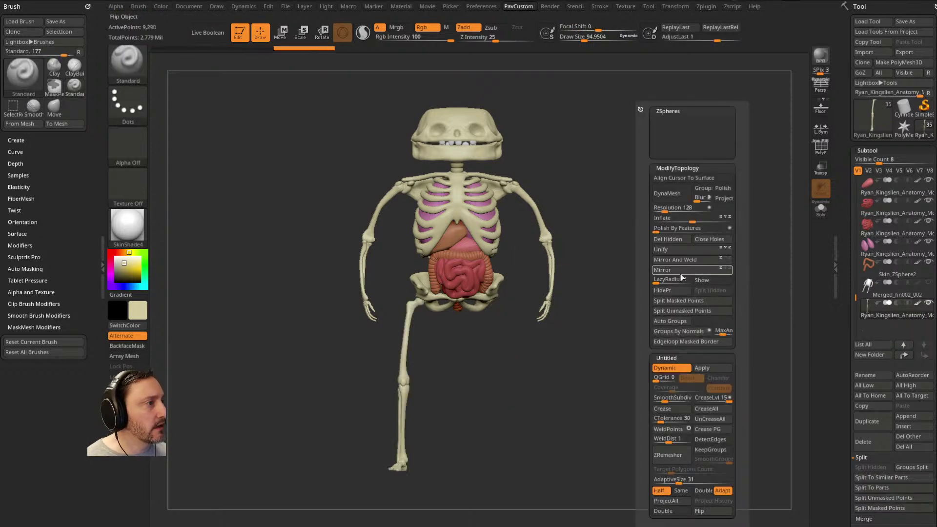
left_click(683, 260)
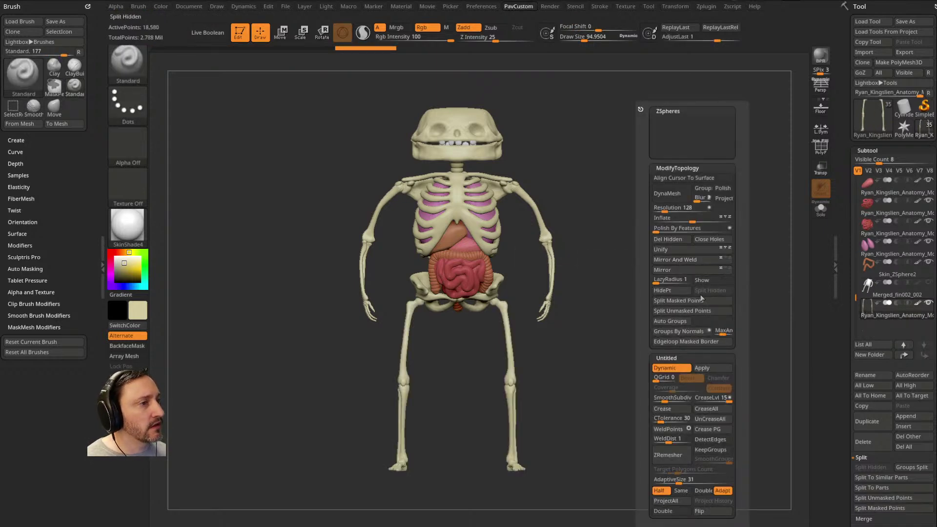
Step: Examine the completed skeleton from the front and at an angle, from the skull down to the feet
mouse_move(751, 233)
left_mouse_down()
mouse_move(740, 222)
mouse_move(616, 235)
mouse_move(694, 224)
mouse_move(707, 247)
left_mouse_up()
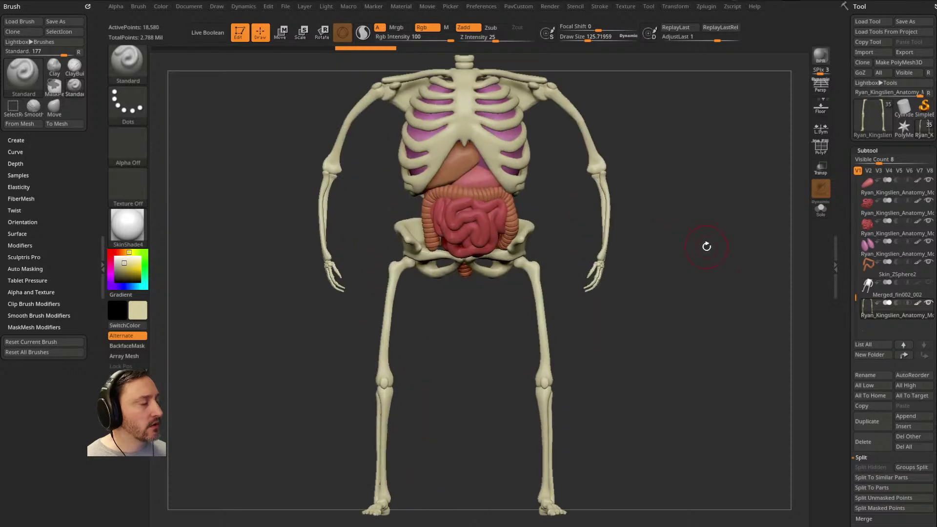
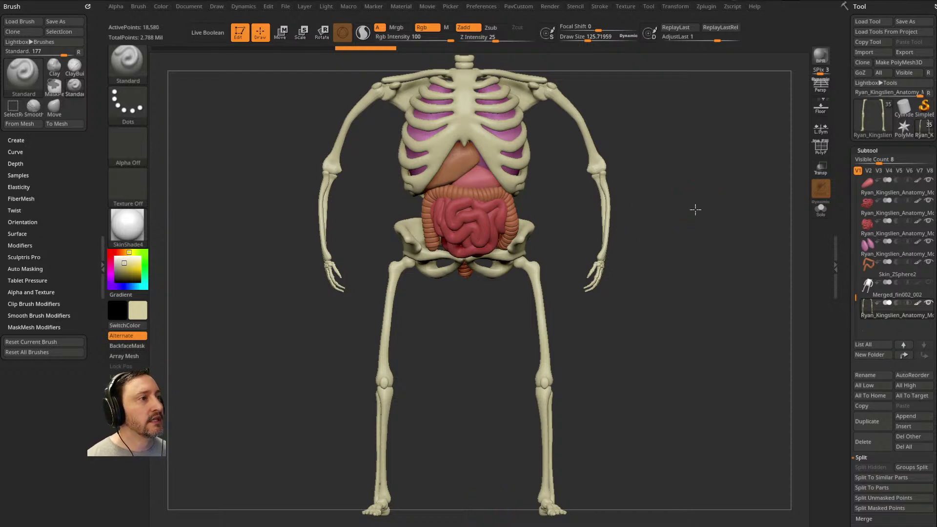
left_click_drag(702, 157, 697, 272, "alt")
mouse_move(638, 222)
left_mouse_down("alt")
mouse_move(651, 231)
mouse_move(637, 230)
left_mouse_up("alt")
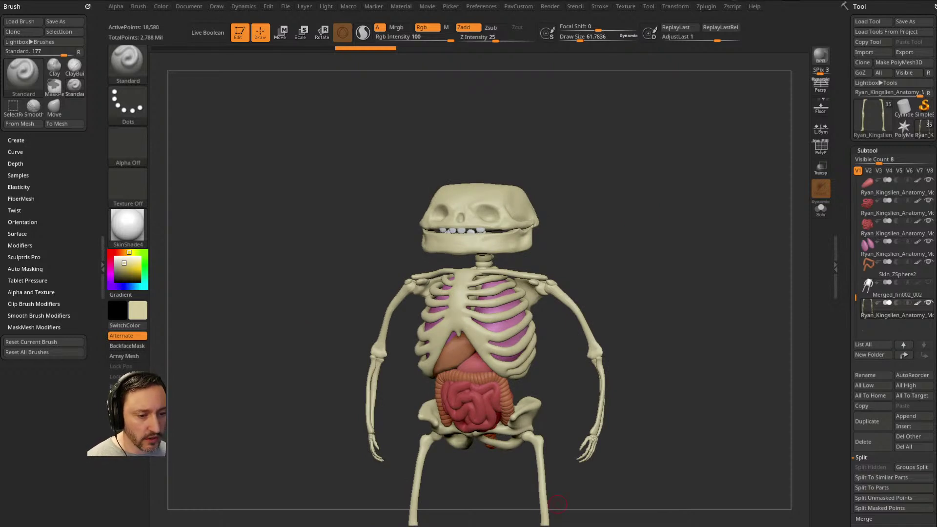
key("s")
mouse_move(571, 208)
left_mouse_down()
mouse_move(621, 213)
mouse_move(608, 230)
mouse_move(628, 230)
mouse_move(571, 219)
mouse_move(602, 224)
mouse_move(619, 206)
mouse_move(640, 241)
mouse_move(641, 191)
left_mouse_up()
key("s")
key("s")
key("s")
Step: Merge all visible subtools and append the merged model as a new subtool, displayed on its own
left_click_drag(852, 522, 851, 462)
key("shift")
left_click(857, 480)
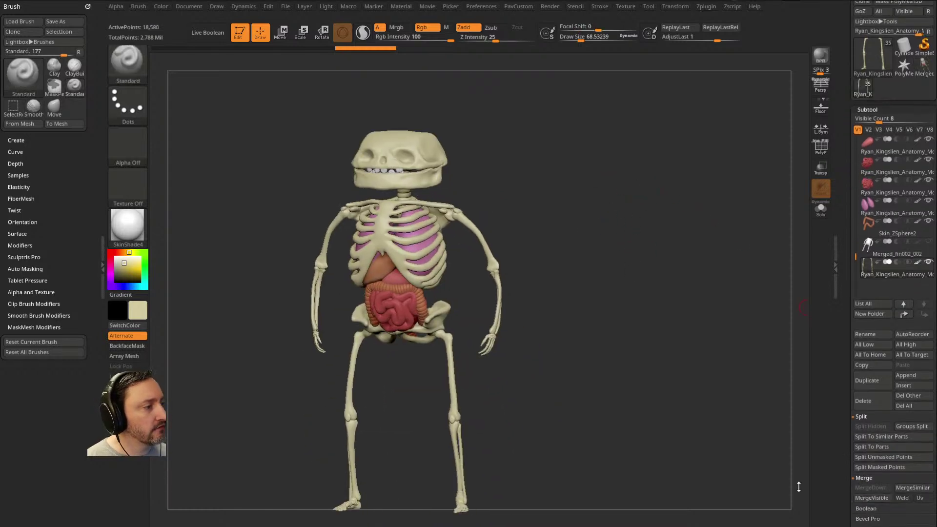
left_click(905, 376)
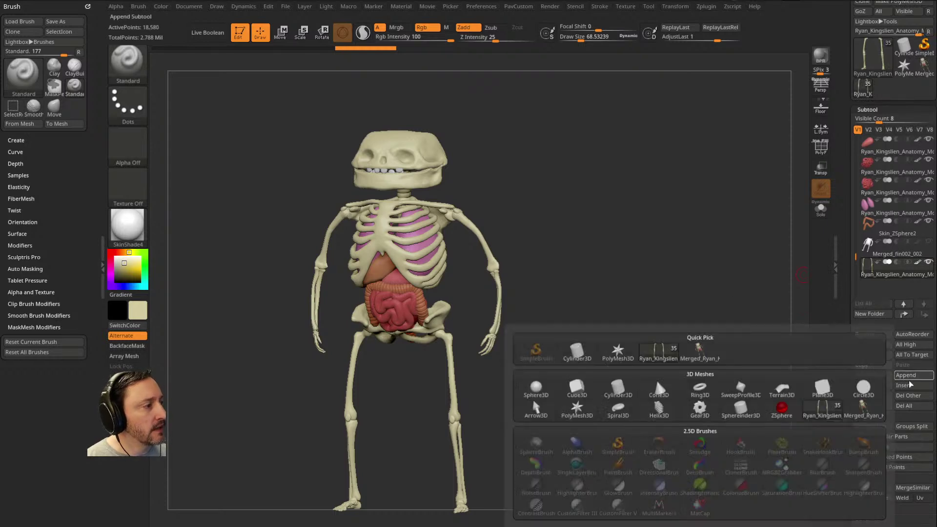
left_click(903, 376)
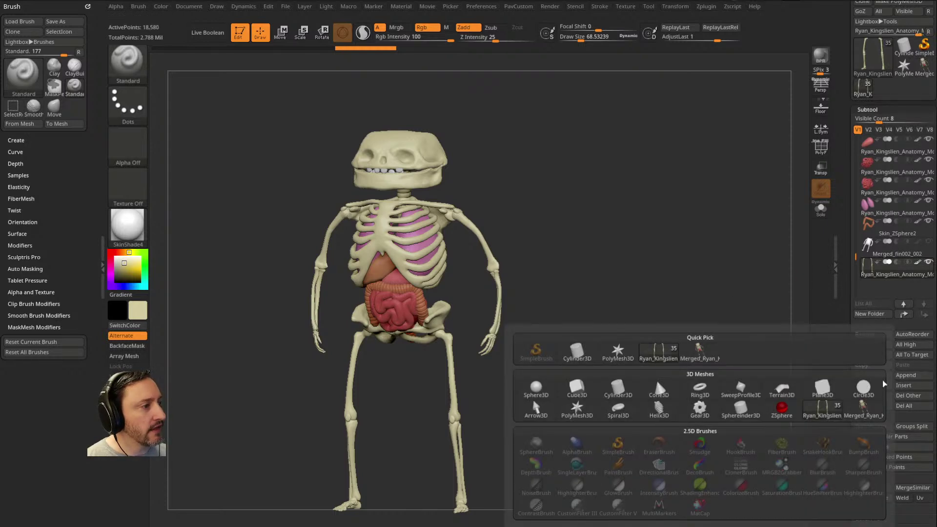
left_click(699, 360)
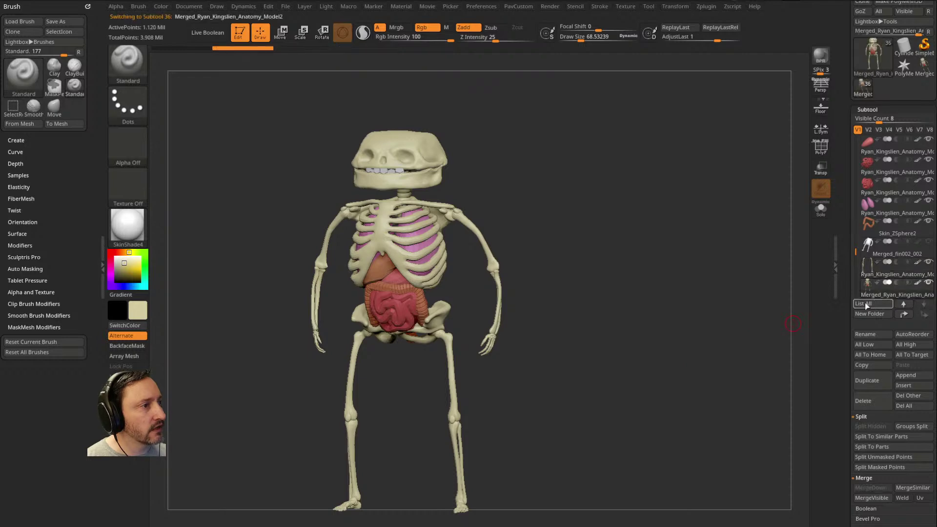
left_click(819, 211)
left_click_drag(679, 271, 657, 286)
key("s")
left_click_drag(566, 243, 575, 242)
left_click_drag(645, 226, 617, 241, "alt")
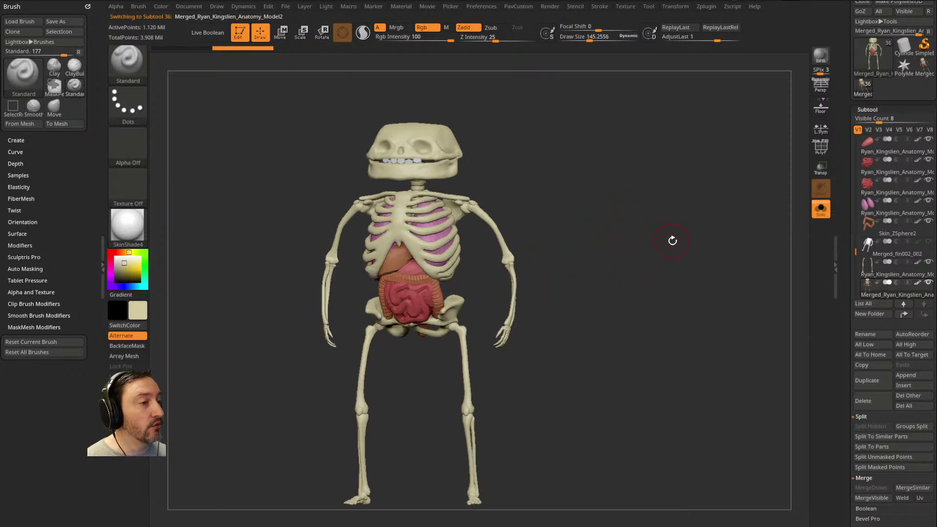
Step: Try DynaMesh on the merged model at resolution 304 and at a higher resolution, checking the mesh with PolyFrame
key("space")
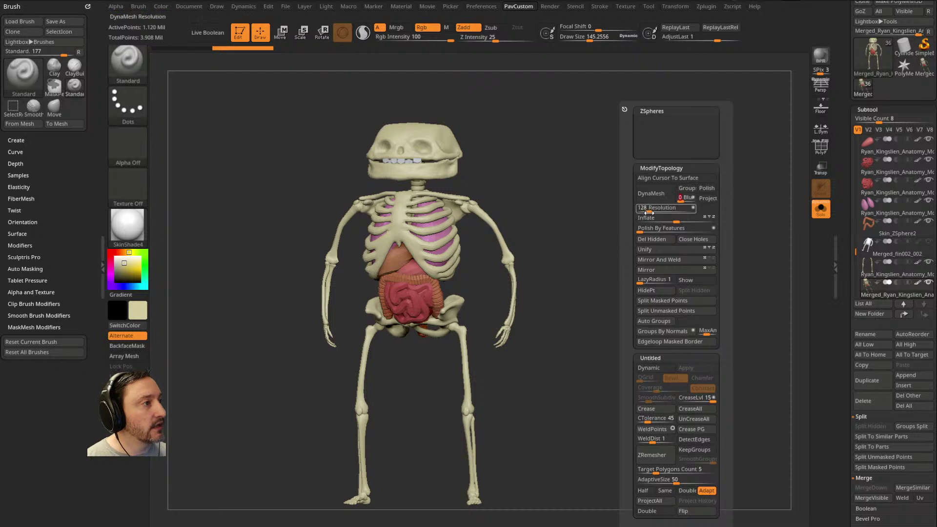
left_click_drag(649, 213, 658, 205)
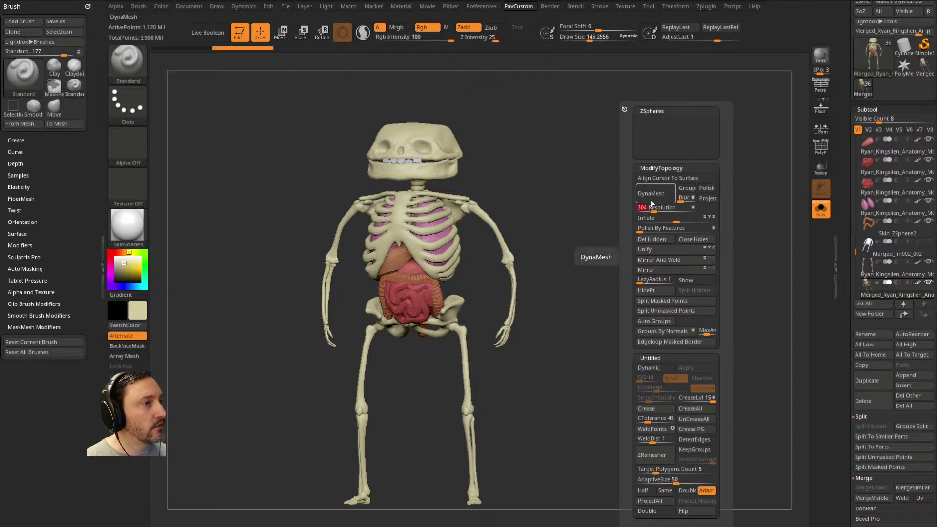
left_click(660, 201)
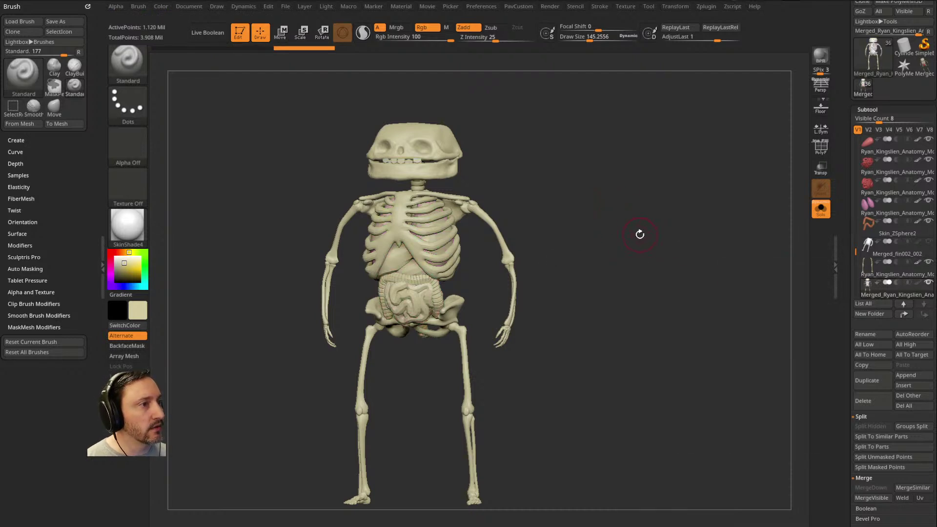
key("space")
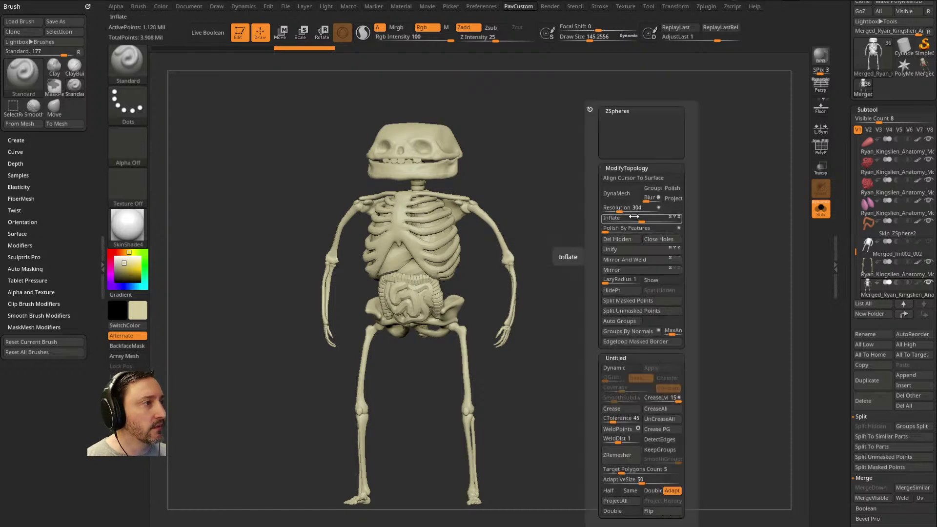
left_click_drag(620, 209, 628, 208)
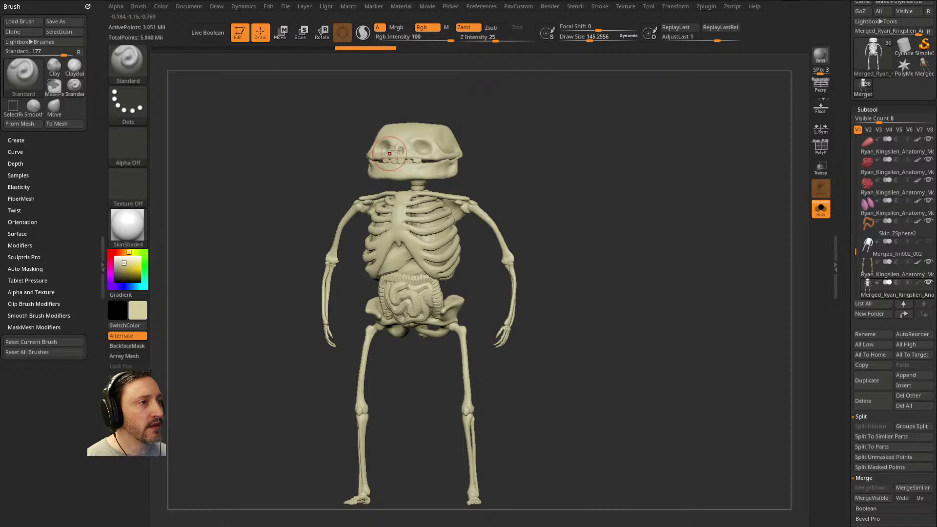
mouse_move(637, 215)
left_mouse_down()
mouse_move(581, 224)
mouse_move(631, 219)
mouse_move(644, 204)
mouse_move(663, 266)
mouse_move(489, 305)
left_mouse_up()
key("shift")
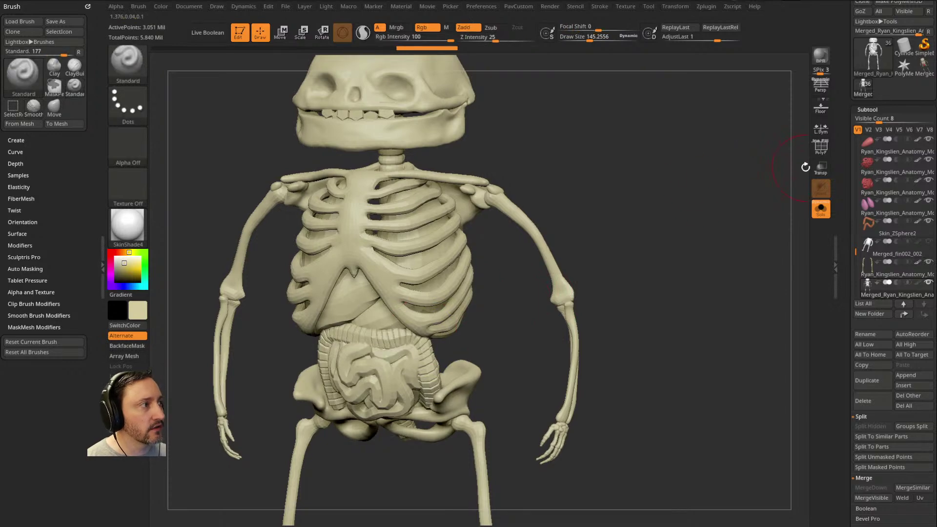
left_click(821, 147)
left_click_drag(769, 153, 786, 176, "alt")
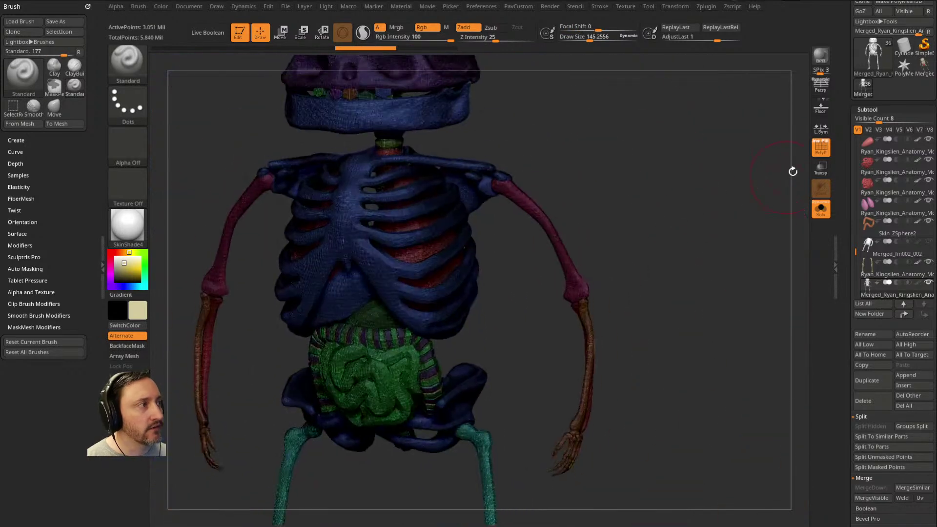
left_click(820, 146)
left_click_drag(670, 146, 633, 211, "alt")
Step: Remesh the merged skeleton and organs with DynaMesh at a resolution of 160
key("space")
left_click_drag(606, 175, 676, 272, "ctrl")
key("space")
mouse_move(616, 211)
left_mouse_down()
mouse_move(604, 211)
mouse_move(683, 246)
mouse_move(654, 198)
mouse_move(674, 190)
mouse_move(606, 200)
mouse_move(647, 200)
mouse_move(627, 203)
mouse_move(673, 176)
mouse_move(637, 203)
mouse_move(656, 202)
mouse_move(661, 222)
left_mouse_up()
key("space")
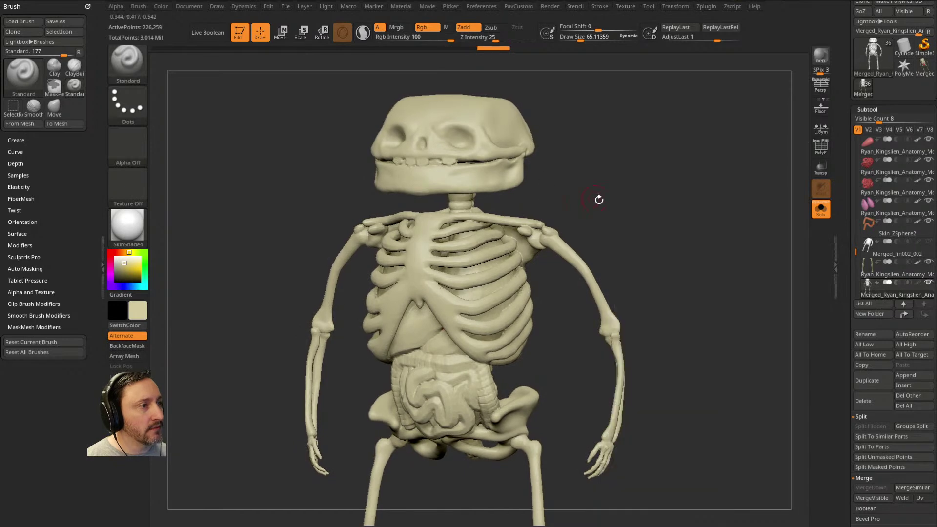
left_click_drag(592, 197, 598, 205)
left_click_drag(574, 245, 628, 215)
Step: Choose the Move brush, enable BackfaceMask for it and open its Auto Masking settings
key("s")
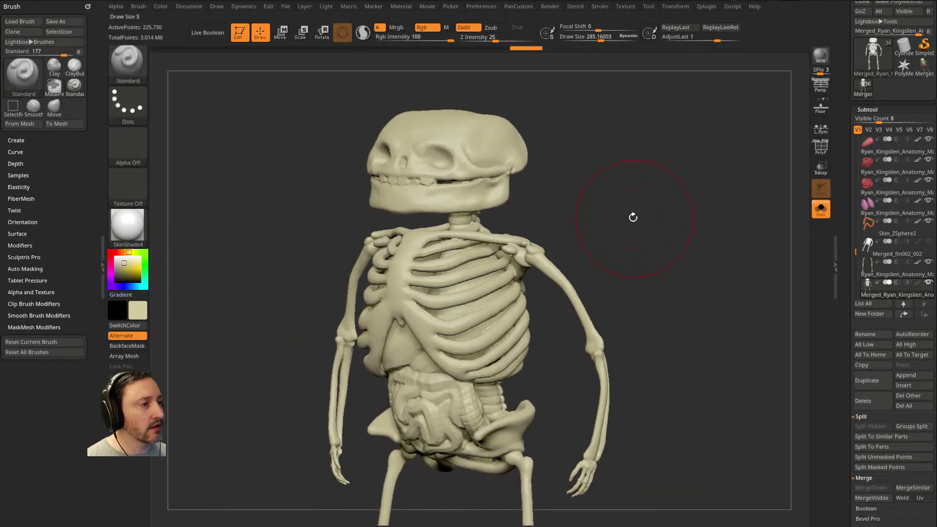
key("b")
key("m")
key("v")
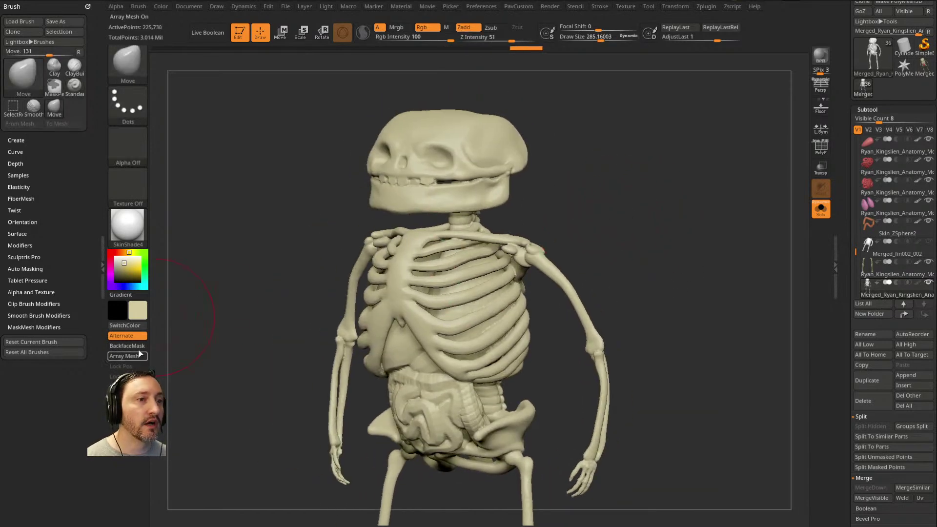
key("shift")
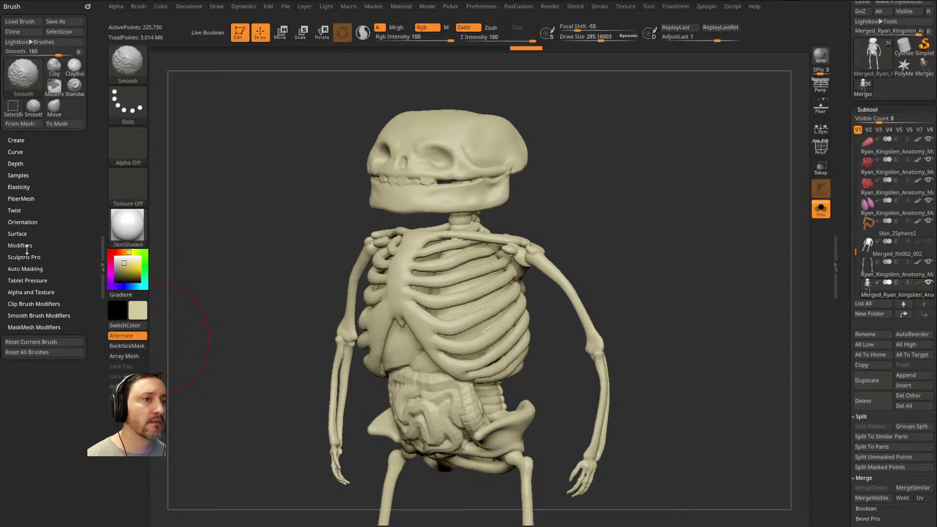
left_click(26, 268)
mouse_move(585, 232)
left_mouse_down()
mouse_move(609, 209)
mouse_move(602, 215)
left_mouse_up()
key("s")
left_click_drag(598, 161, 560, 207, "alt")
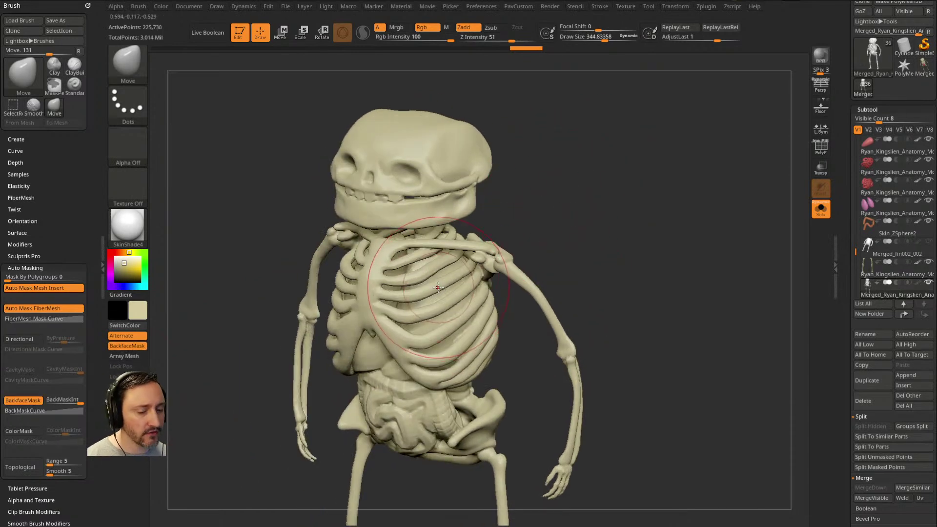
Step: Switch to the Standard brush and toggle its BackfaceMask on and off
key("b")
key("s")
key("t")
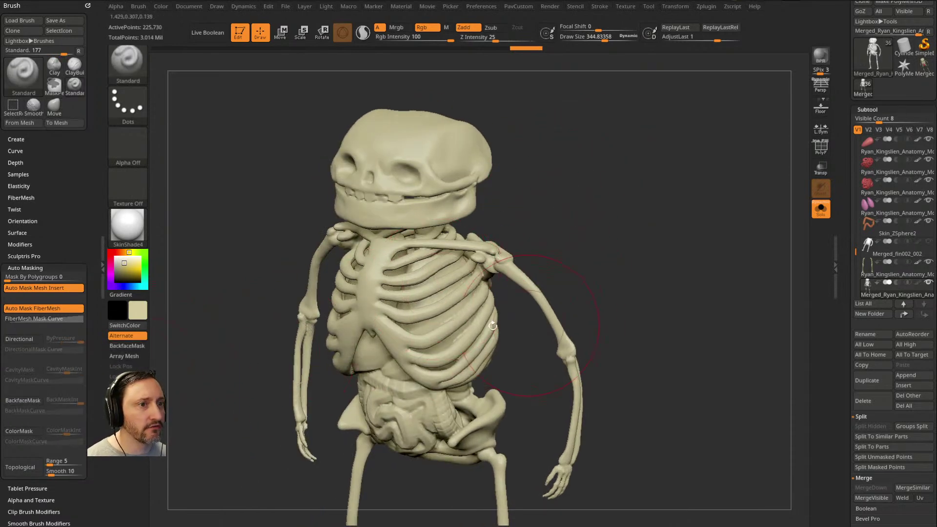
left_click(39, 268)
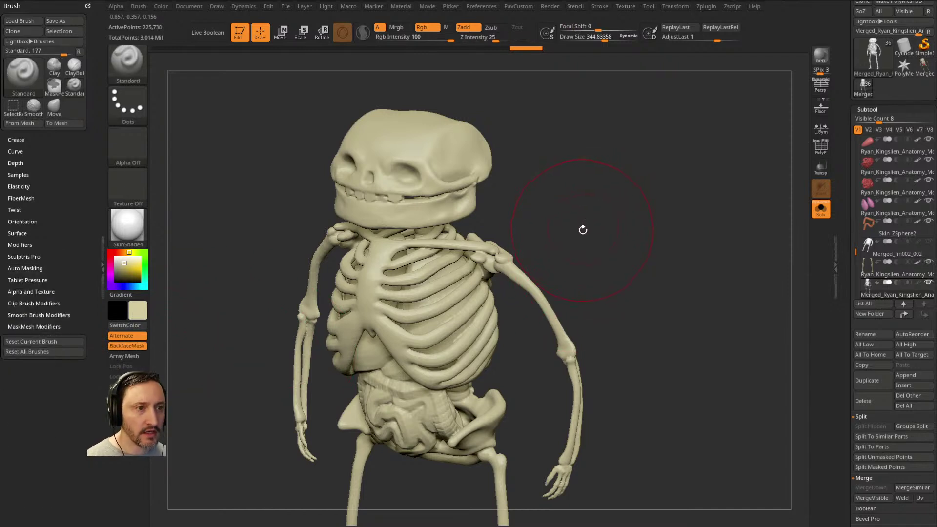
left_click(127, 346)
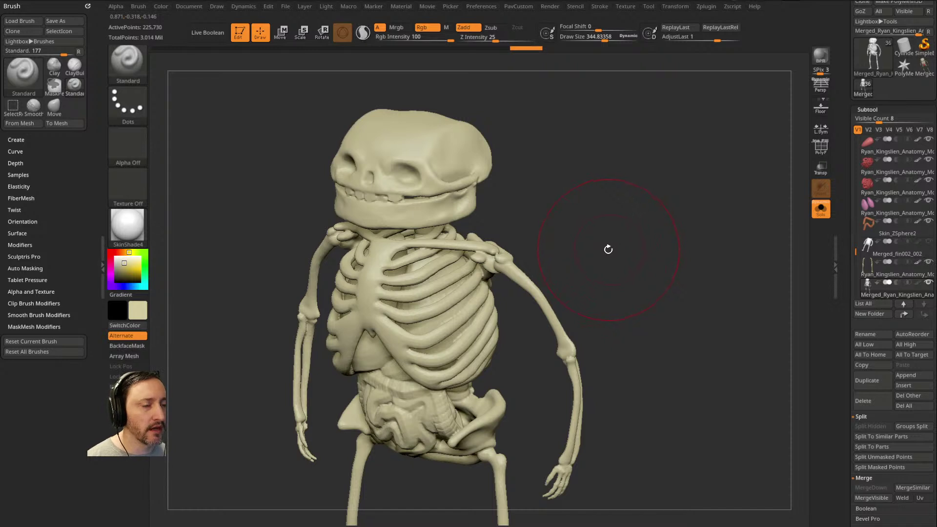
Step: Try pulling the front ribs with the backface-masked Move brush and undo the strokes
key("b")
key("m")
key("v")
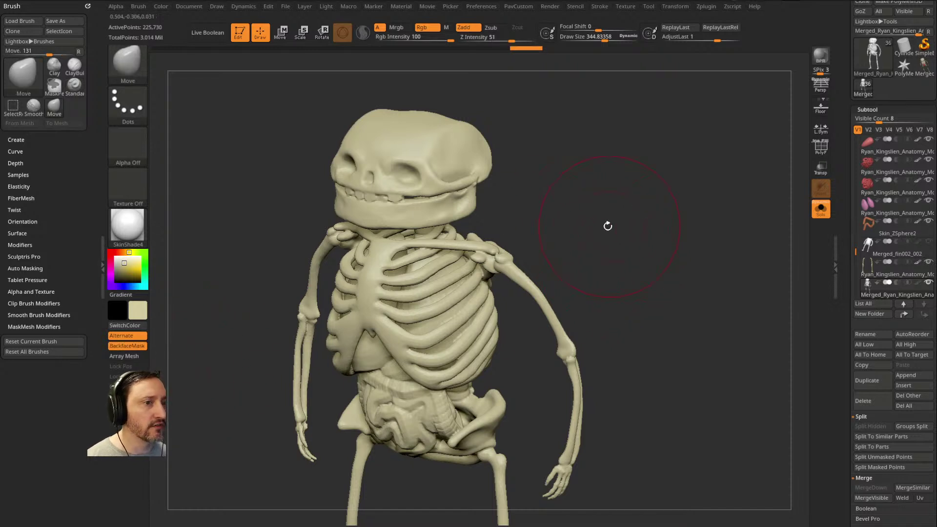
left_click_drag(603, 231, 439, 266)
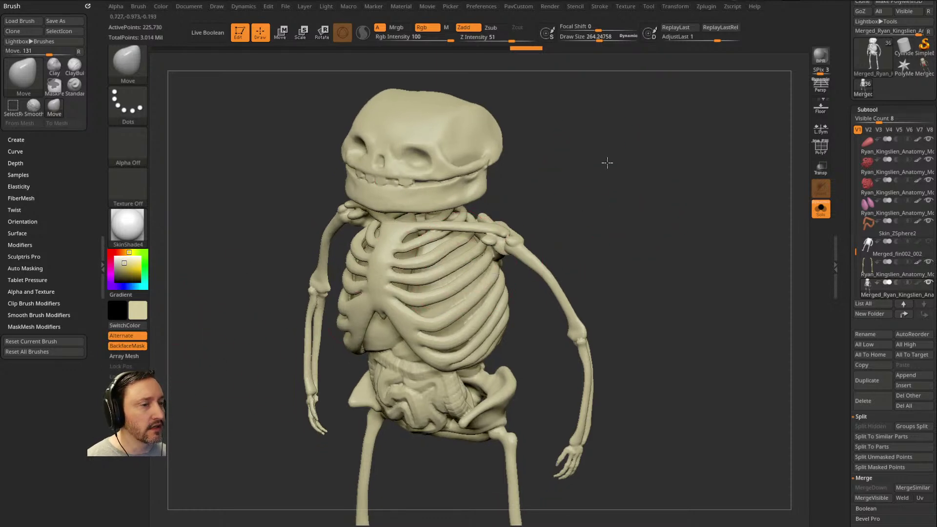
left_click_drag(620, 164, 502, 185)
left_click_drag(452, 247, 457, 269)
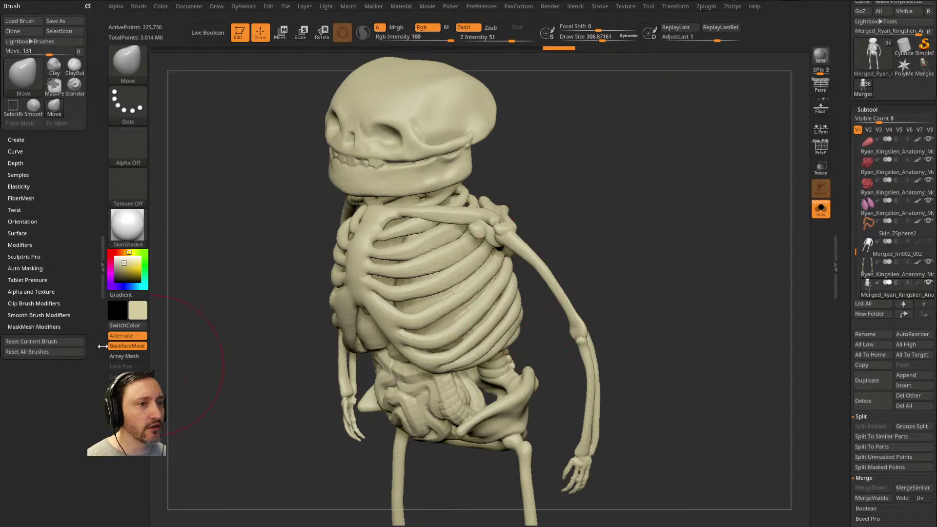
mouse_move(575, 171)
left_mouse_down("shift")
mouse_move(606, 191)
mouse_move(572, 215)
left_mouse_up("shift")
key("s")
left_click_drag(599, 200, 615, 219)
key("ctrl+z")
Step: Turn on Topological auto masking for the Move brush and set its range to 1.5
key("shift")
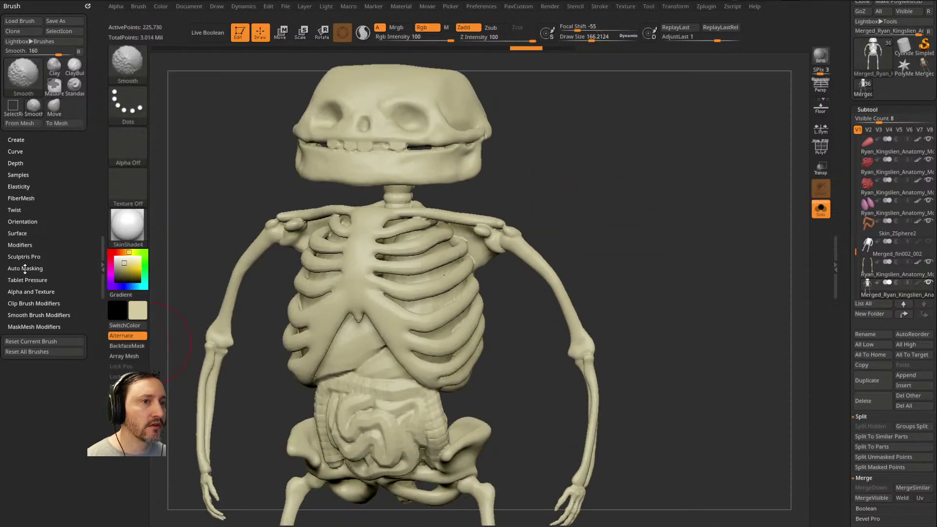
left_click(25, 268)
left_click(23, 400)
left_click(27, 467)
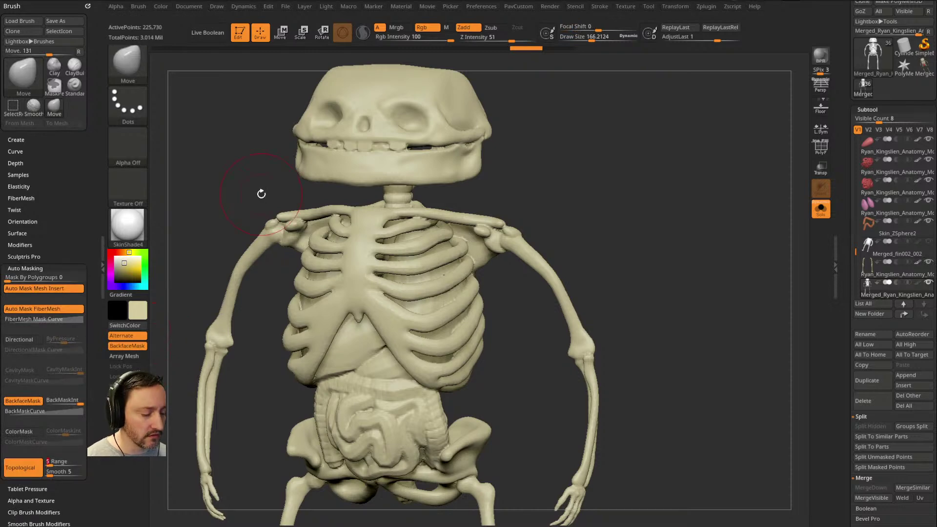
left_click_drag(569, 264, 594, 215)
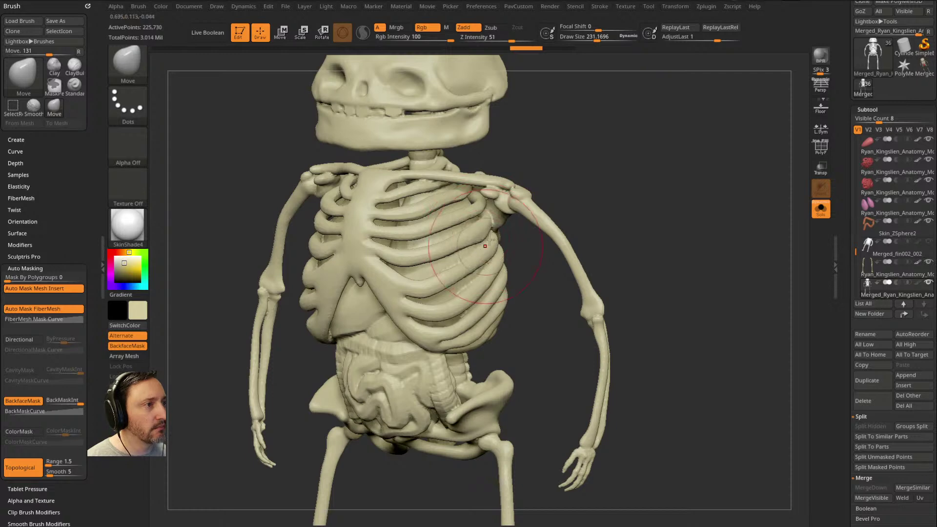
Step: Widen the middle ribs on one side of the rib cage with the Move brush to close the gaps between them
key("ctrl+shift+z")
left_click_drag(589, 171, 481, 241)
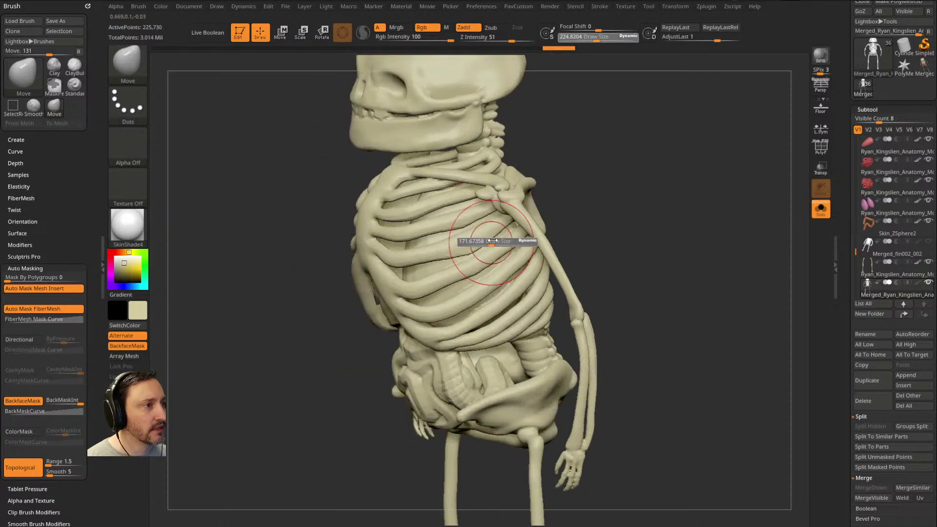
key("ctrl+shift+z")
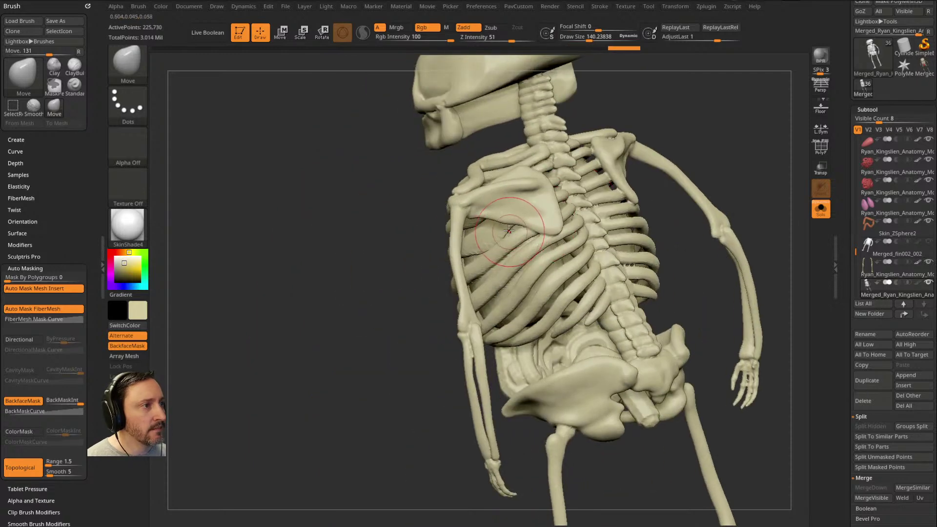
key("ctrl+shift+z")
left_click_drag(465, 261, 452, 266)
left_click_drag(446, 262, 407, 272)
left_click_drag(402, 267, 382, 273)
left_click_drag(634, 160, 679, 163)
left_click_drag(386, 274, 383, 261)
left_click_drag(381, 247, 393, 230)
Step: Flip the model with Mirror and apply Mirror And Weld to copy the reshaped ribs to the opposite side
key("grave")
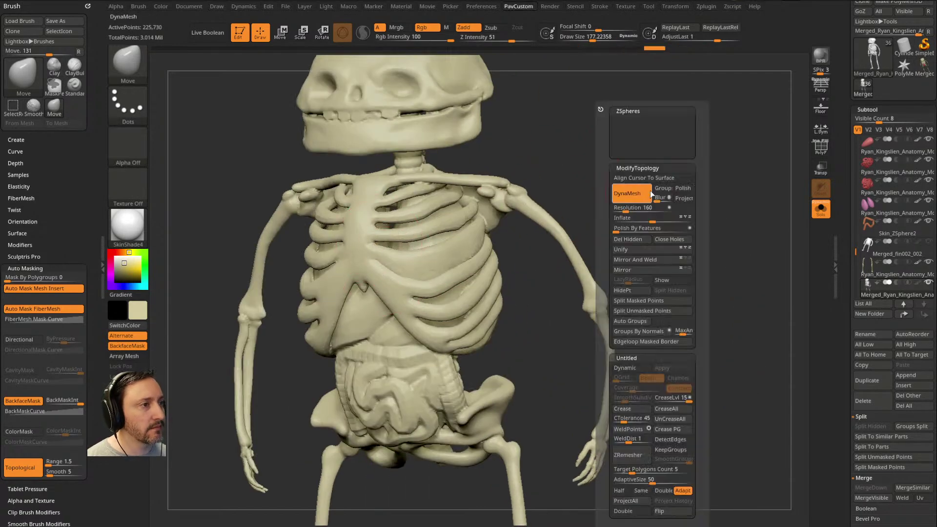
left_click(634, 271)
left_click(641, 260)
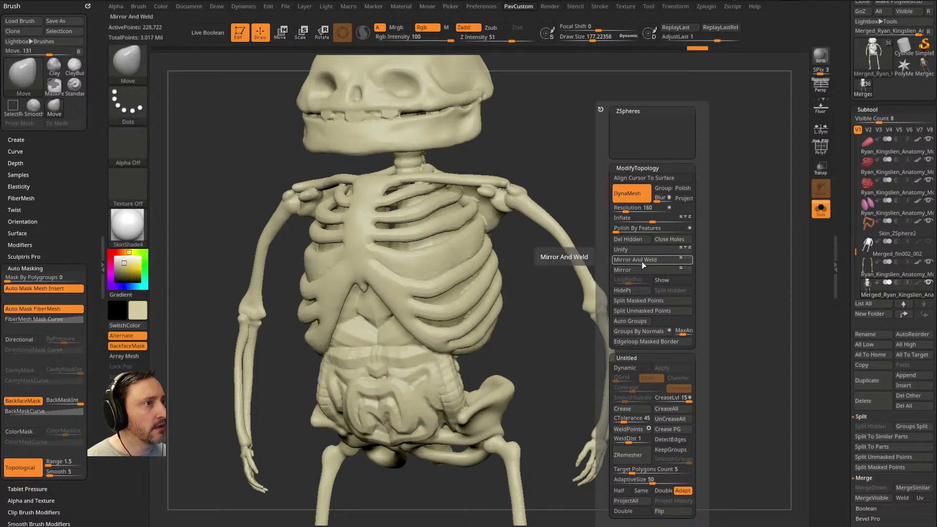
Step: Widen the upper ribs on one side of the chest with the Move brush to close the gaps below the collarbone
left_click_drag(589, 181, 664, 200)
mouse_move(594, 212)
left_mouse_down()
mouse_move(637, 211)
mouse_move(416, 250)
left_mouse_up()
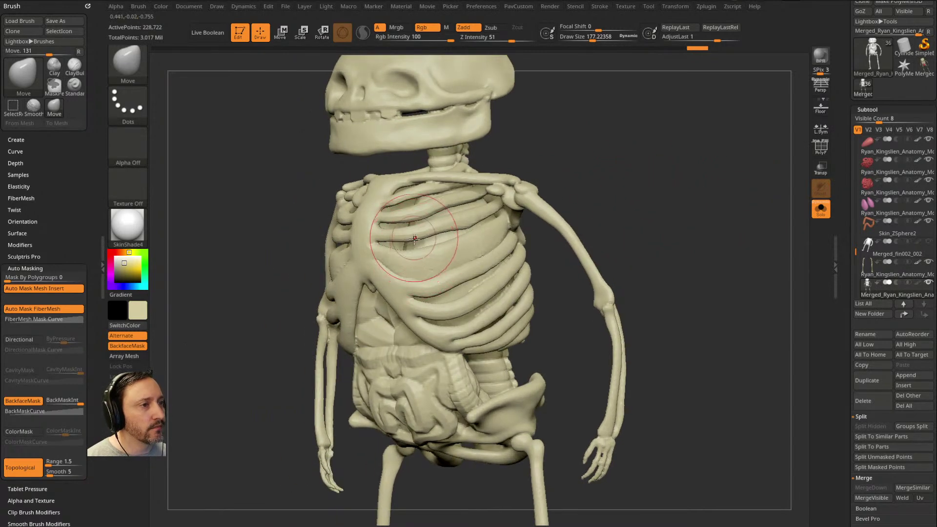
left_click_drag(578, 140, 402, 244)
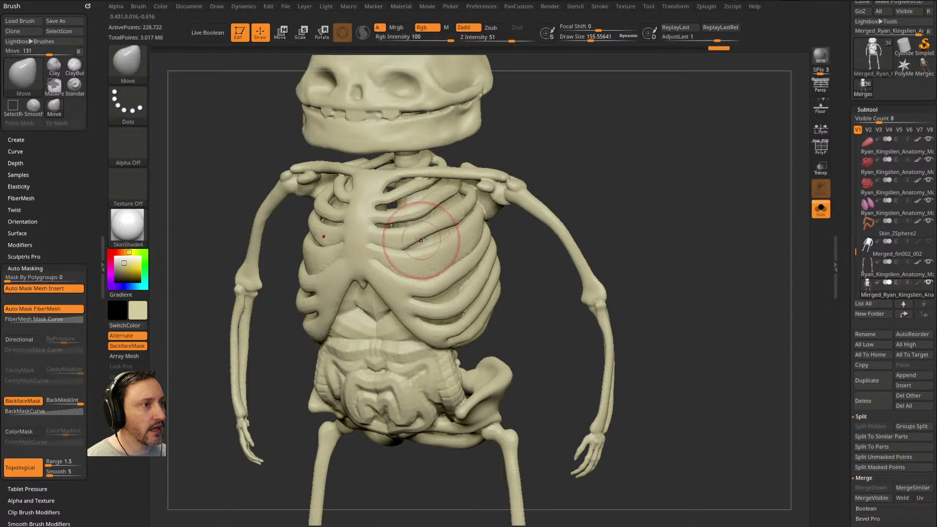
left_click_drag(508, 199, 439, 233)
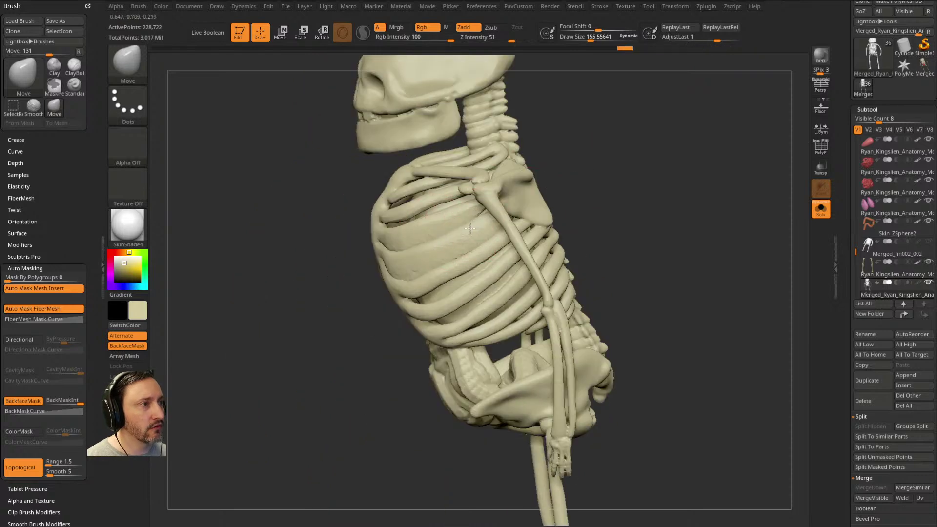
left_click_drag(584, 174, 387, 234)
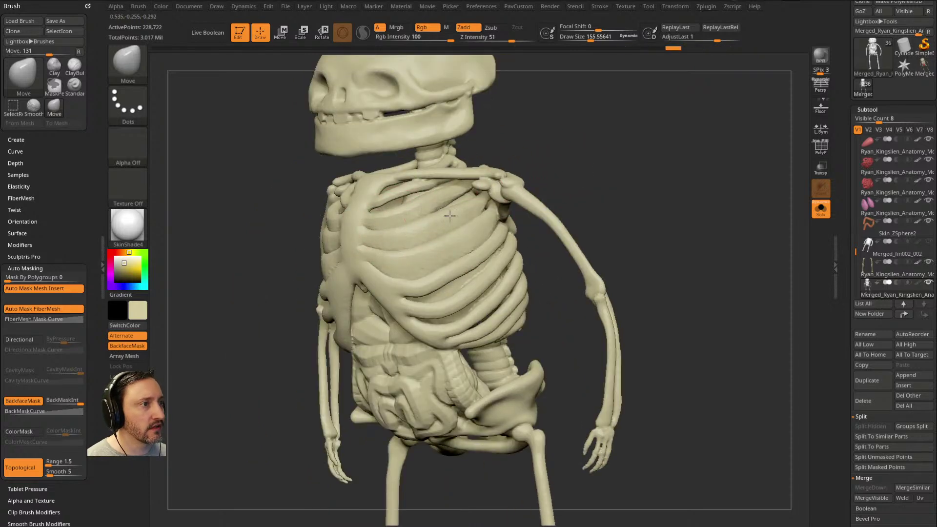
mouse_move(474, 203)
left_mouse_down()
mouse_move(603, 176)
mouse_move(408, 230)
mouse_move(448, 207)
left_mouse_up()
left_click_drag(569, 155, 424, 222)
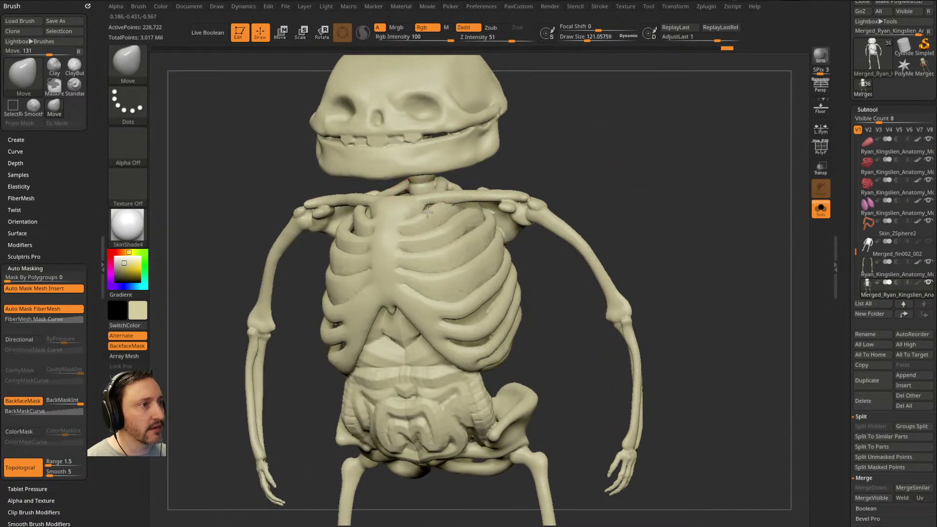
Step: Pull the upper back ribs between the spine and shoulder blade together with the Move brush
mouse_move(537, 169)
left_mouse_down()
mouse_move(631, 142)
mouse_move(681, 104)
mouse_move(461, 205)
mouse_move(704, 98)
mouse_move(474, 209)
left_mouse_up()
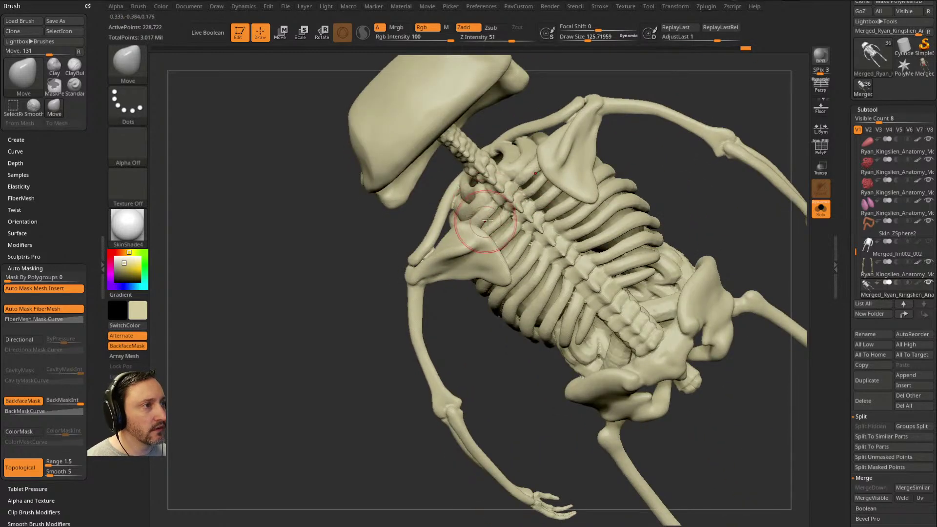
left_click_drag(507, 215, 665, 184)
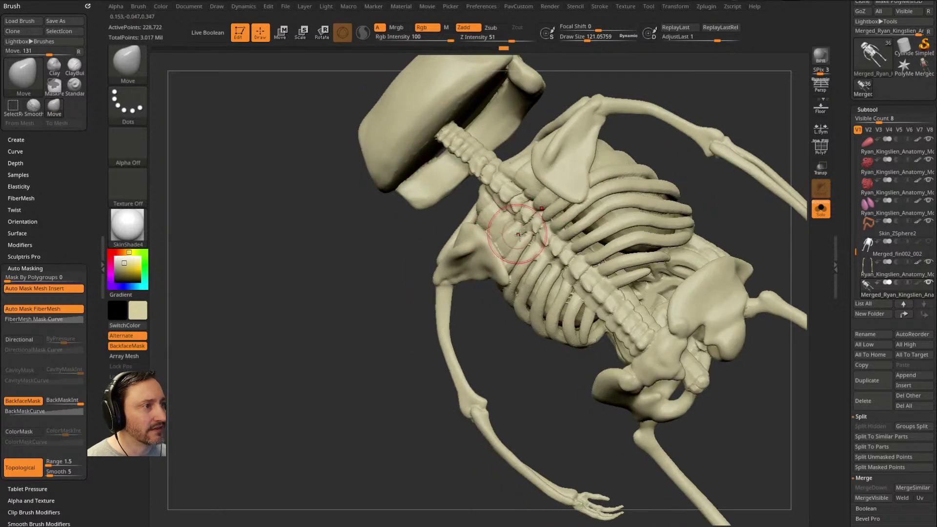
right_click_drag(533, 250, 420, 321)
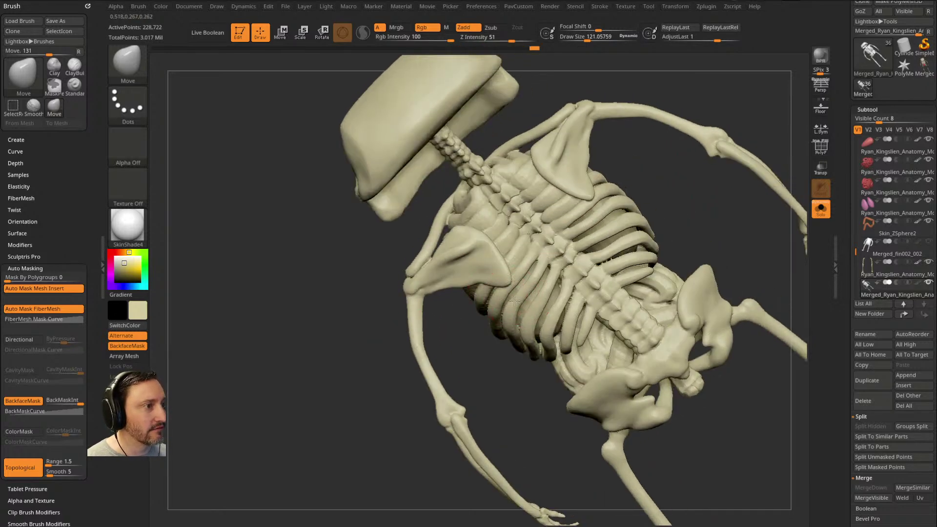
mouse_move(510, 308)
right_mouse_down()
mouse_move(661, 197)
mouse_move(648, 198)
mouse_move(665, 190)
mouse_move(673, 211)
right_mouse_up()
Step: Smooth and touch up the reshaped ribs on one side of the chest
key("shift")
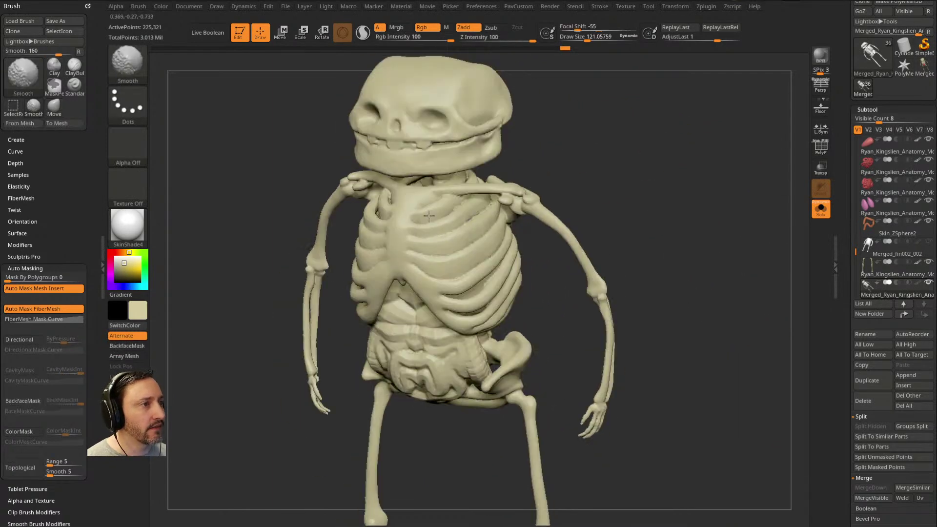
left_click_drag(459, 225, 468, 220, "shift")
right_click_drag(676, 200, 724, 187, "shift")
mouse_move(675, 230)
right_mouse_down("ctrl")
mouse_move(655, 244)
mouse_move(673, 202)
right_mouse_up("ctrl")
right_click_drag(674, 203, 544, 237)
right_click_drag(633, 233, 541, 244)
left_click_drag(524, 251, 542, 259)
right_click_drag(662, 207, 717, 203, "shift")
Step: Switch to the Standard brush and adjust its draw size
key("s")
key("b")
key("s")
key("t")
right_click_drag(609, 202, 637, 207, "alt")
right_click_drag(637, 207, 638, 211, "ctrl")
key("s")
left_click_drag(638, 210, 632, 210)
right_click_drag(637, 215, 688, 182)
Step: Hide all subtools except the merged skeleton and turn off Solo mode
left_click_drag(845, 270, 845, 244)
left_click(928, 258, "shift")
right_click_drag(721, 309, 761, 275)
left_click(818, 216)
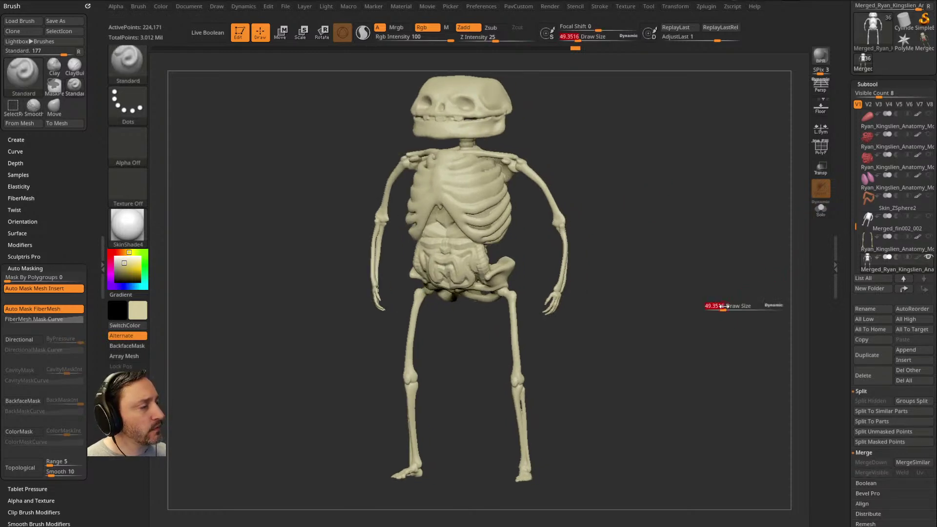
Step: Set the Remesh polish to 5 and run ReMesh All on the visible skeleton to generate a skin mesh
left_click_drag(846, 299, 846, 234)
left_click(864, 304, "shift")
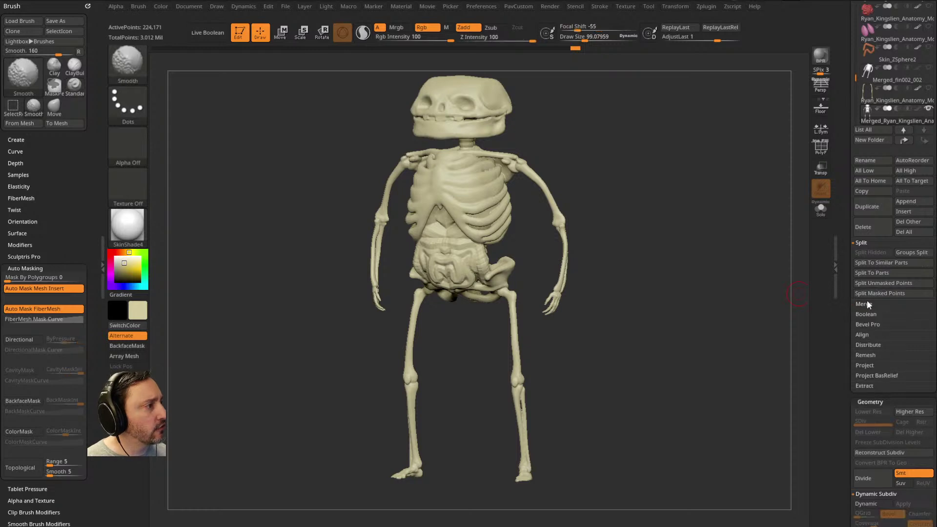
left_click(873, 356)
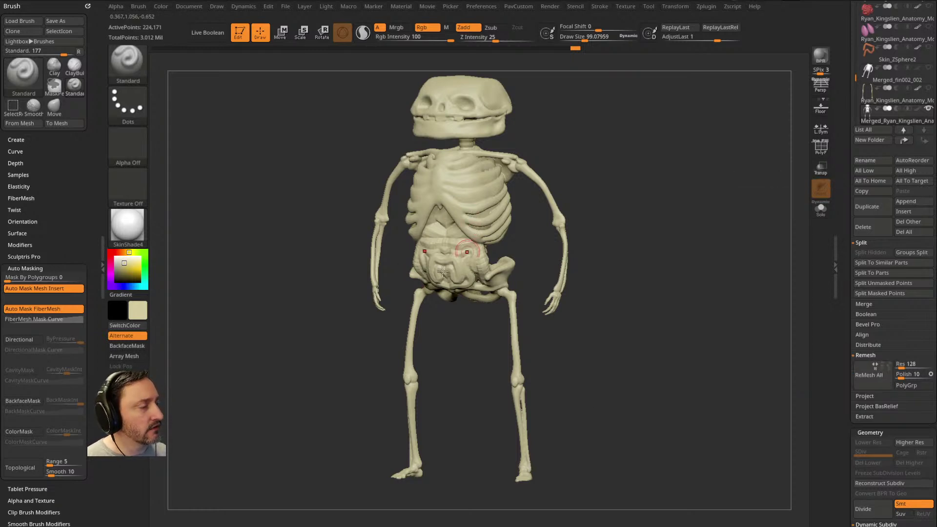
mouse_move(705, 276)
left_mouse_down()
mouse_move(689, 316)
mouse_move(701, 308)
left_mouse_up()
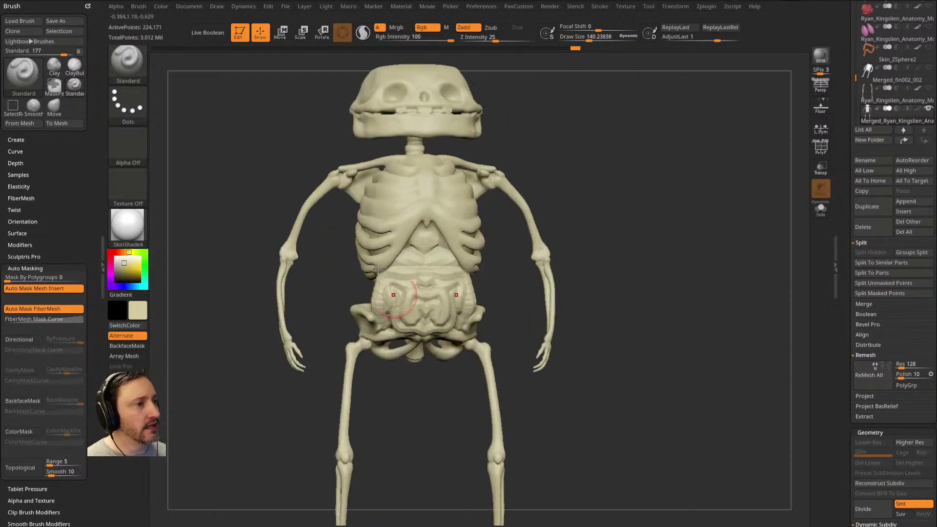
mouse_move(651, 291)
left_mouse_down()
mouse_move(651, 312)
mouse_move(664, 292)
left_mouse_up()
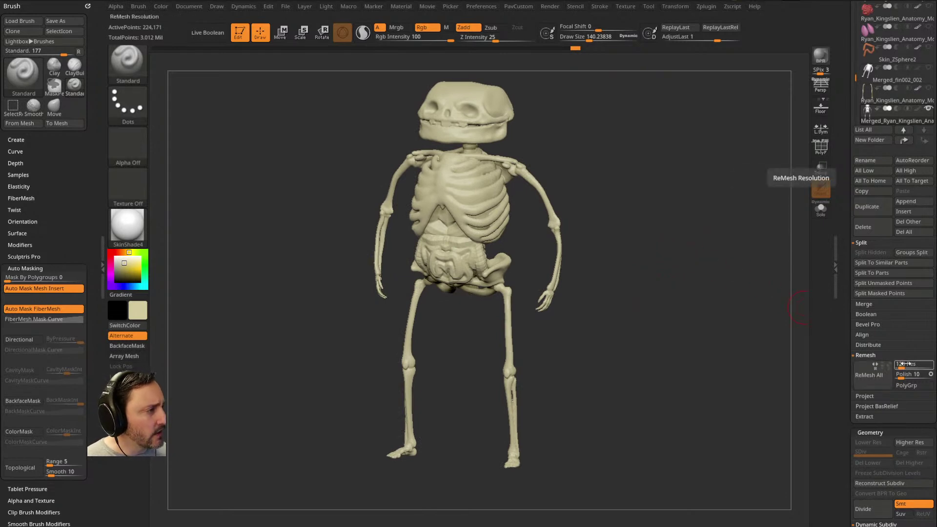
left_click_drag(902, 376, 899, 377)
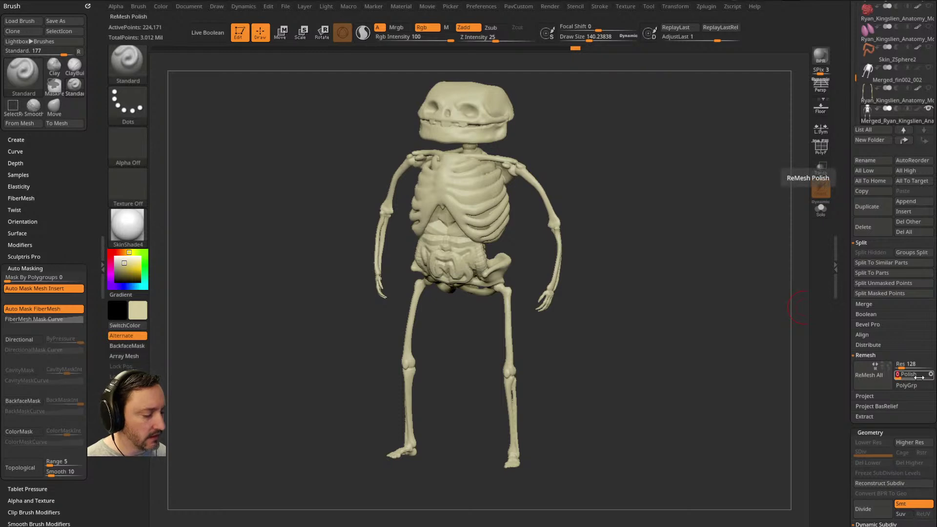
left_click(868, 376)
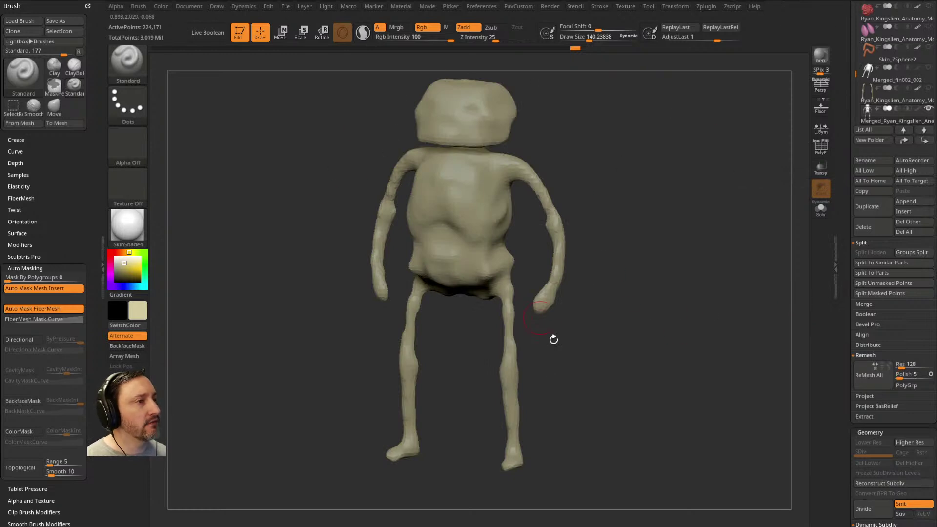
Step: Select the newly remeshed skin subtool at the end of the subtool list
left_click_drag(699, 207, 673, 242)
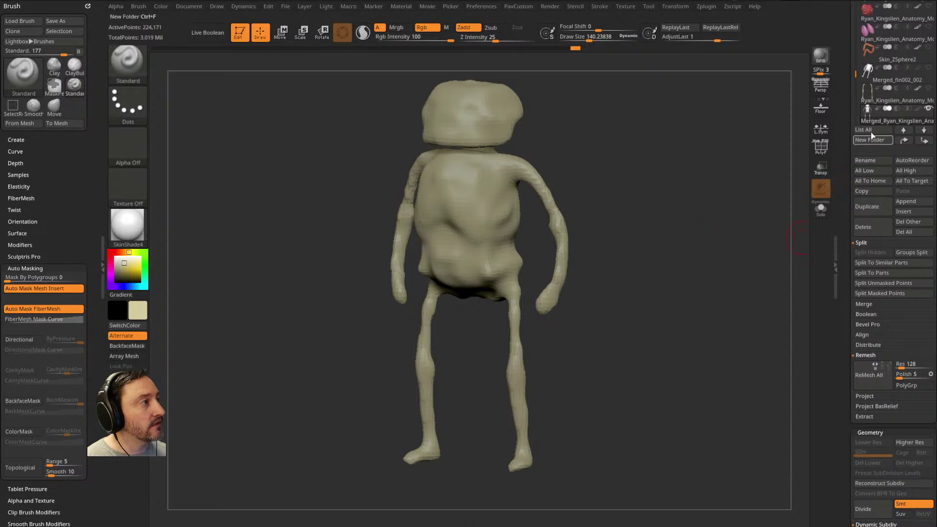
left_click_drag(855, 74, 855, 86)
left_click(888, 83)
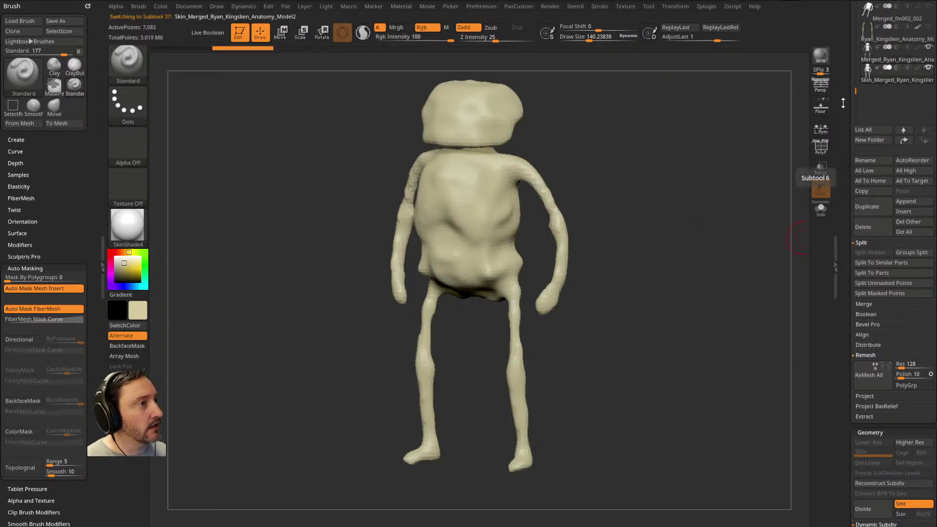
left_click_drag(593, 172, 659, 158)
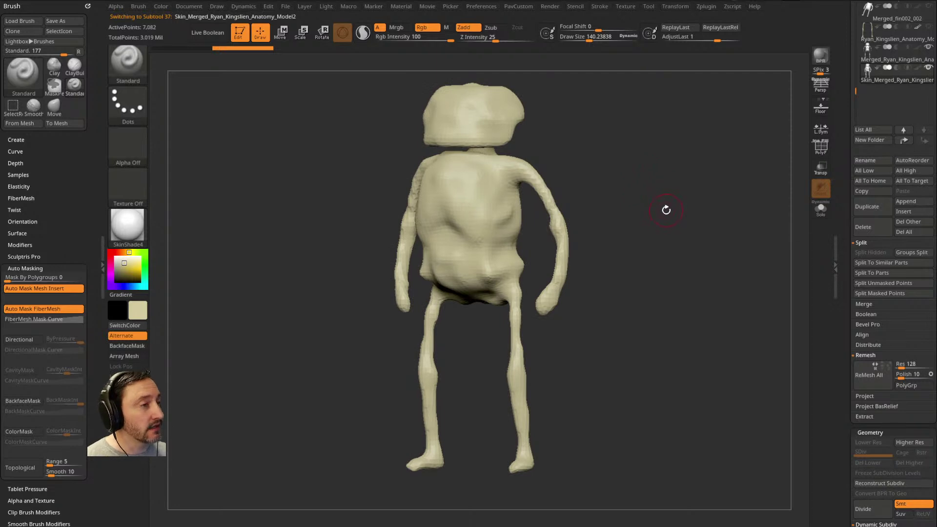
Step: Project the skeleton's surface onto the skin mesh with ProjectAll
key("shift+space")
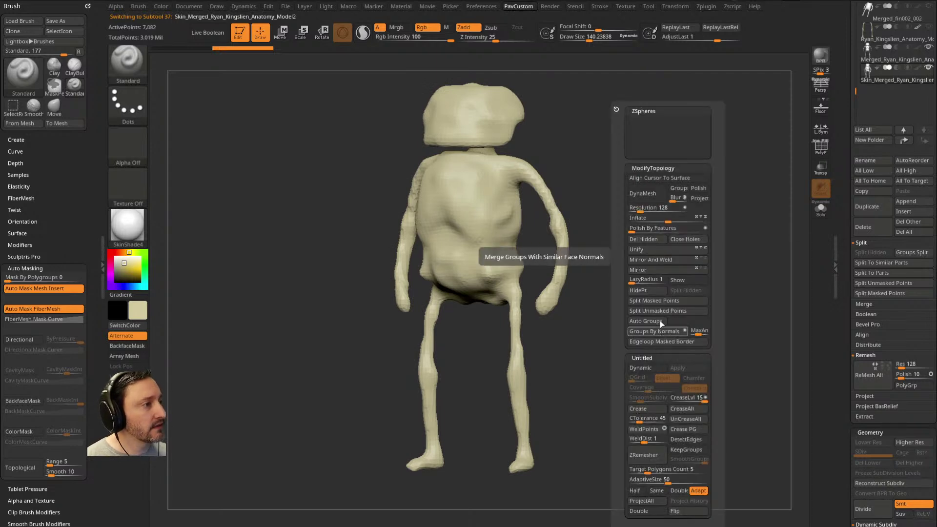
key("shift")
mouse_move(847, 284)
left_mouse_down()
mouse_move(847, 324)
mouse_move(847, 280)
left_mouse_up()
left_click(863, 390)
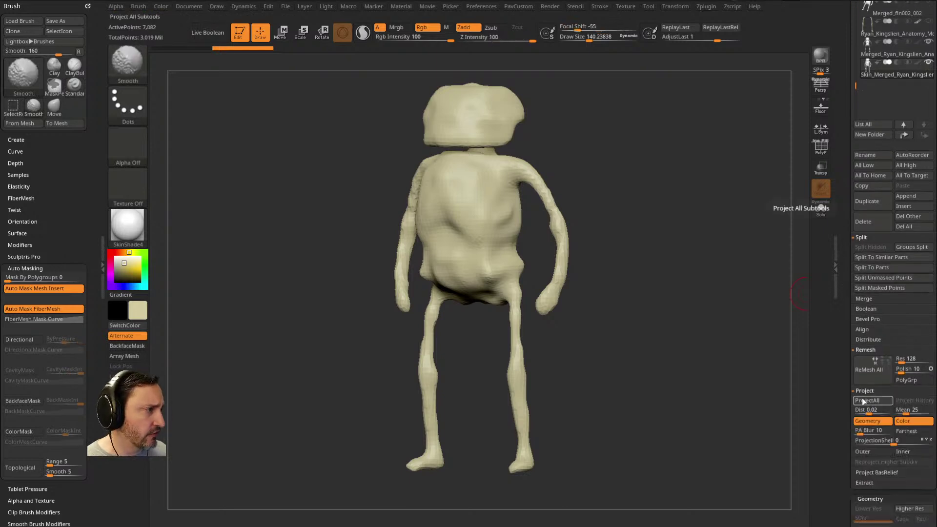
left_click(866, 400)
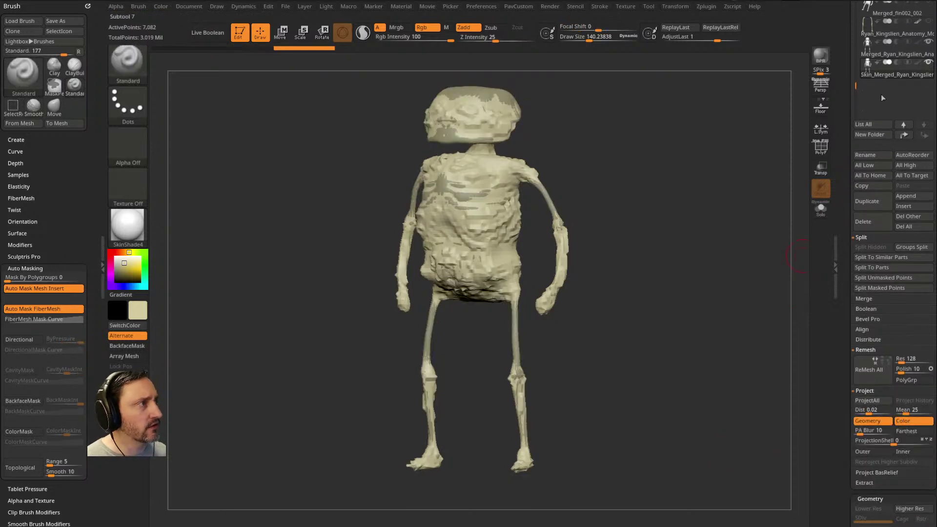
mouse_move(674, 226)
left_mouse_down()
mouse_move(713, 226)
mouse_move(693, 227)
left_mouse_up()
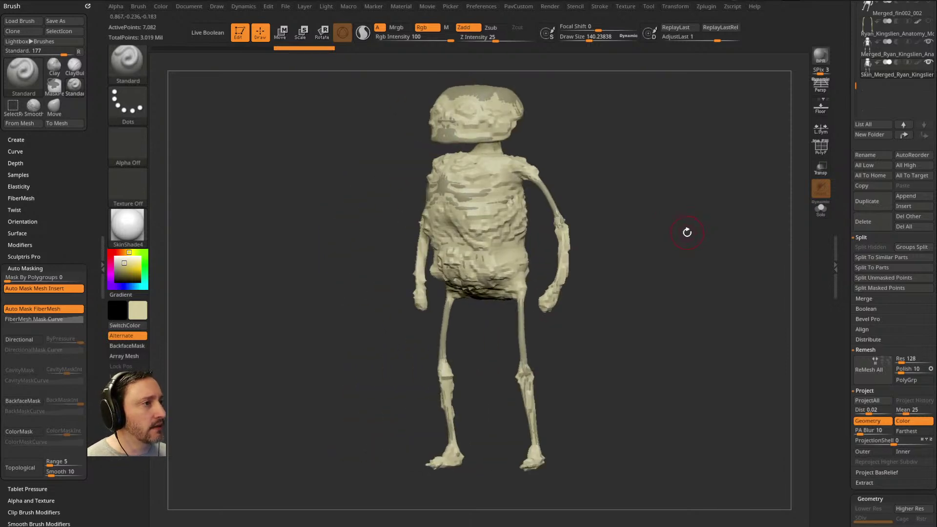
Step: Divide the skin mesh once and project the skeleton onto it again with a ProjectAll distance of 0.03727
key("ctrl+d")
key("2")
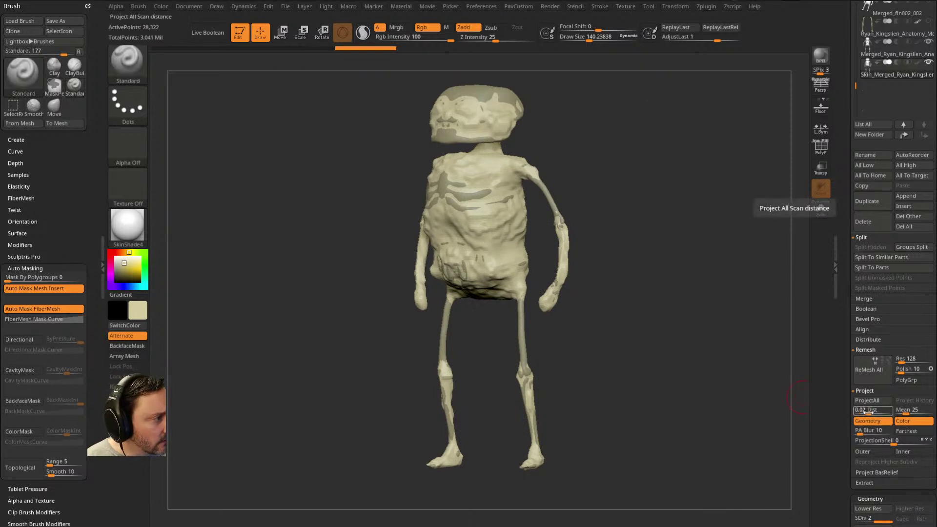
left_click(870, 413)
left_click(872, 403)
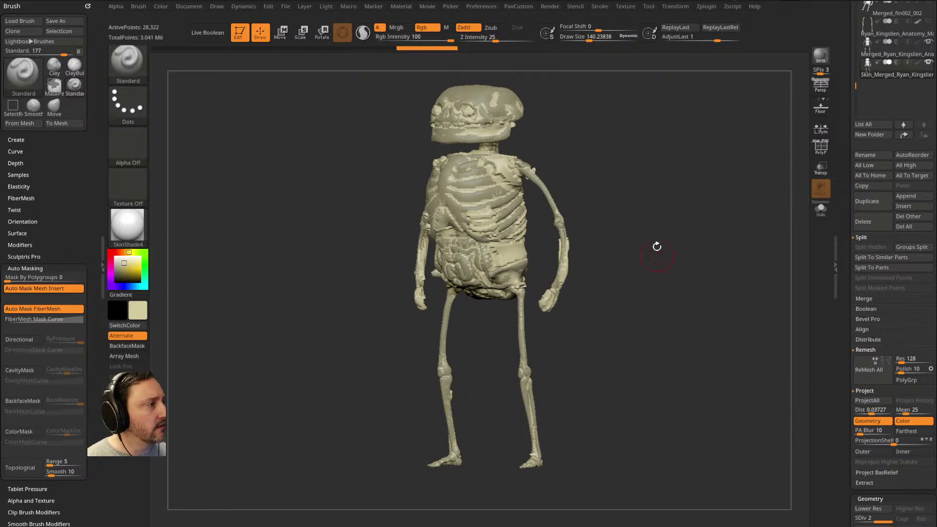
left_click_drag(616, 229, 684, 251, "shift")
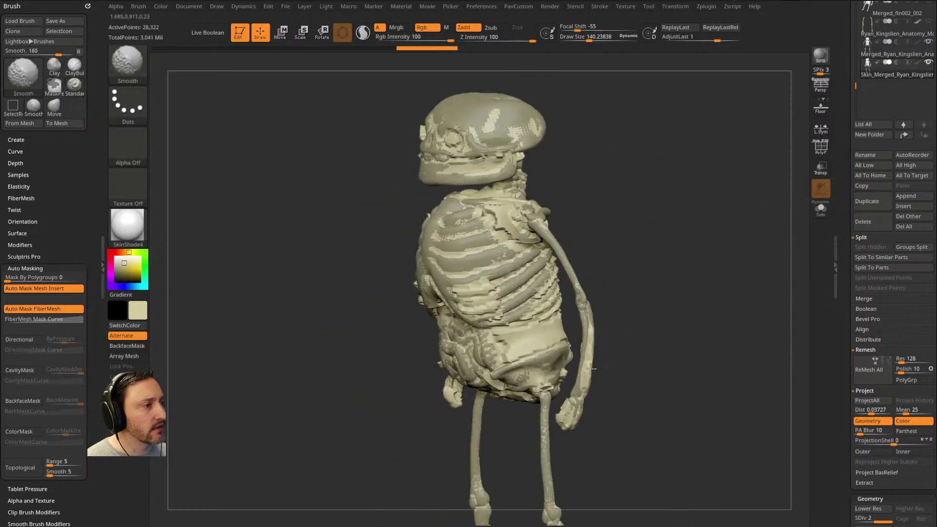
left_click_drag(661, 291, 712, 266, "shift")
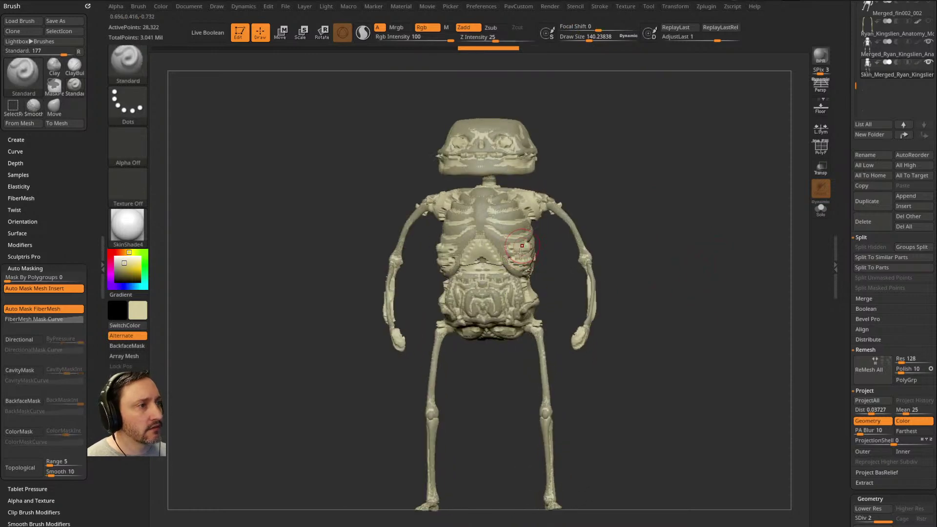
Step: Try to apply Mirror And Weld to the subdivided skin mesh
key("1")
left_click(697, 259)
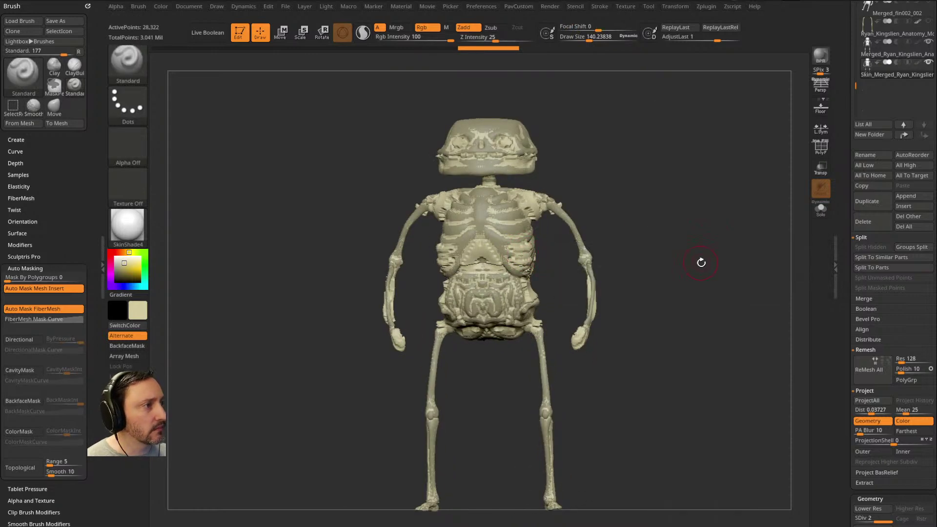
key("1")
left_click(700, 271)
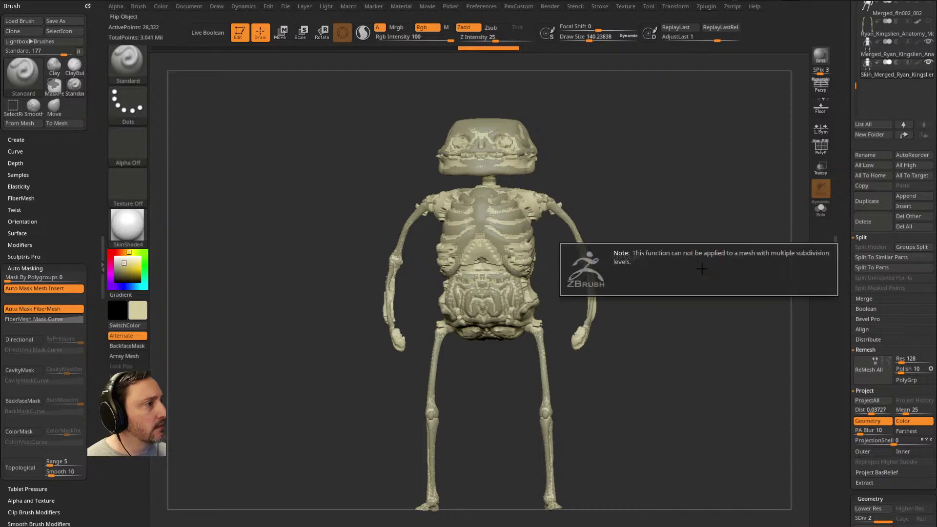
Step: Delete the skin mesh's lower subdivision level and make it symmetrical with Mirror And Weld
scroll(878, 439, "down", 2)
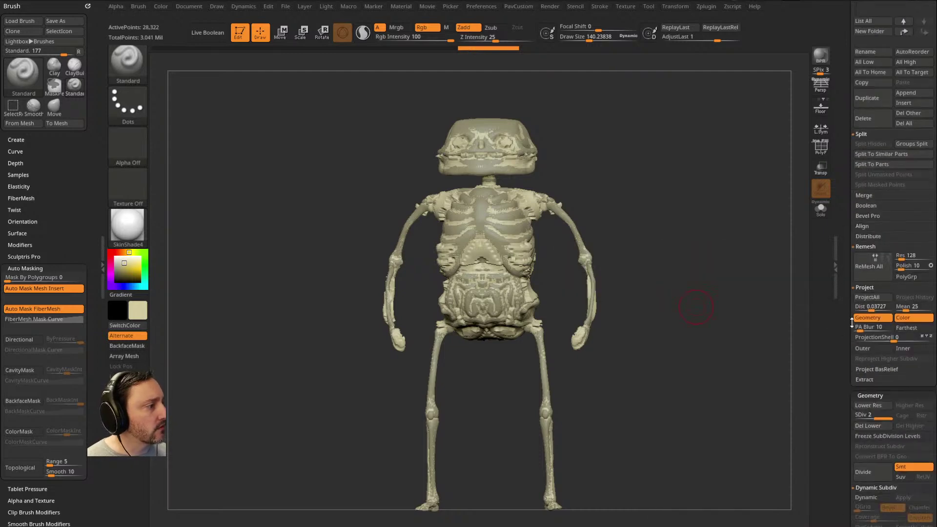
left_click(867, 426)
key("1")
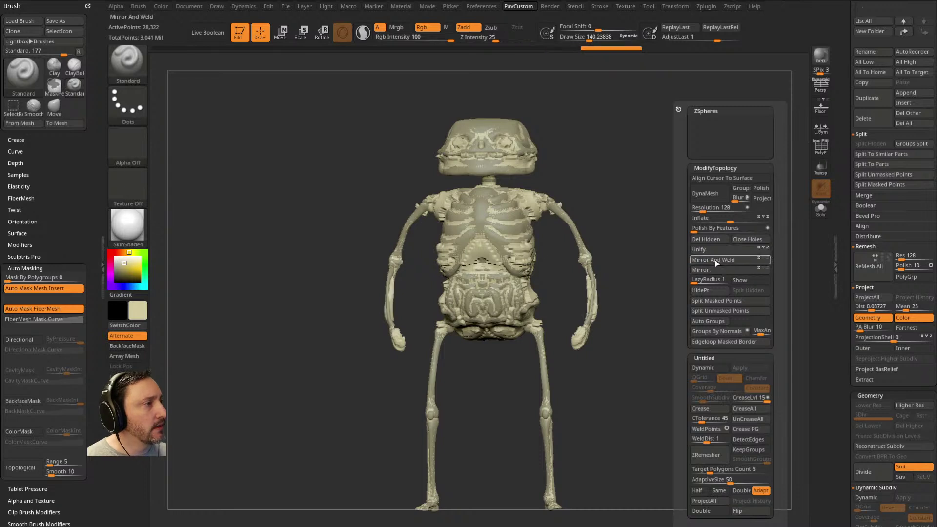
left_click(713, 263)
mouse_move(645, 197)
left_mouse_down("alt")
mouse_move(648, 218)
mouse_move(627, 219)
left_mouse_up("alt")
key("s")
mouse_move(498, 268)
left_mouse_down()
mouse_move(508, 268)
mouse_move(531, 221)
mouse_move(610, 217)
left_mouse_up()
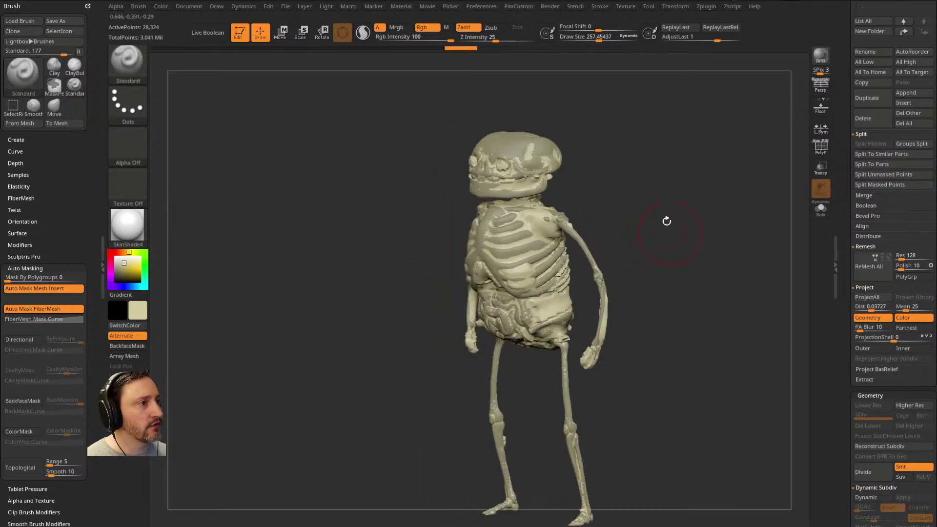
key("b")
key("p")
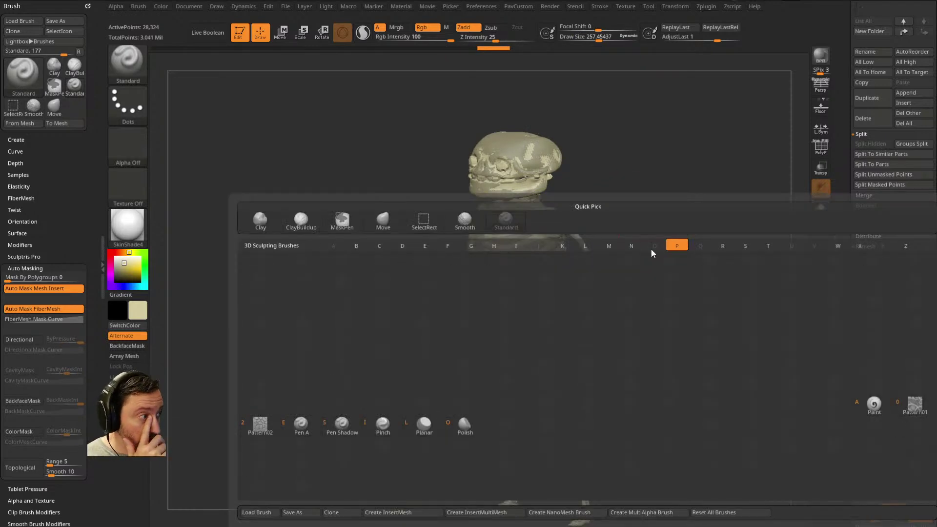
key("b")
key("z")
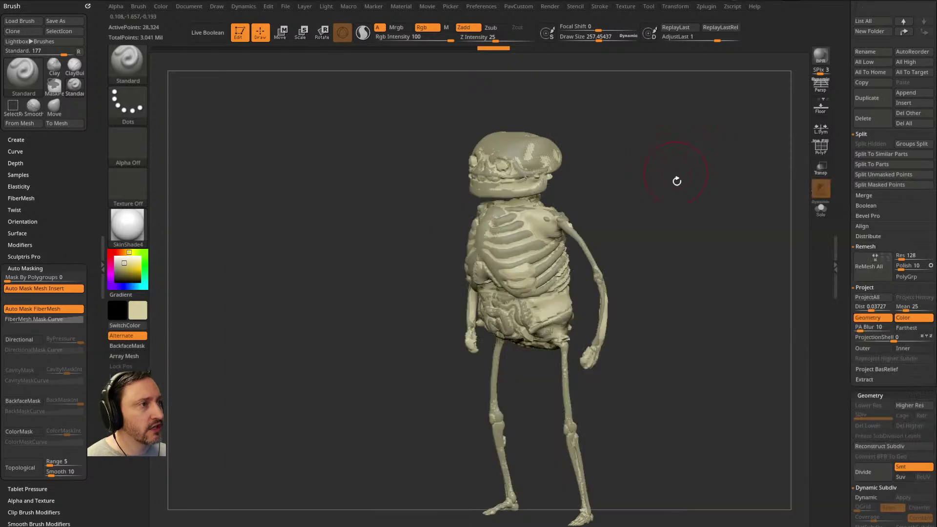
key("b")
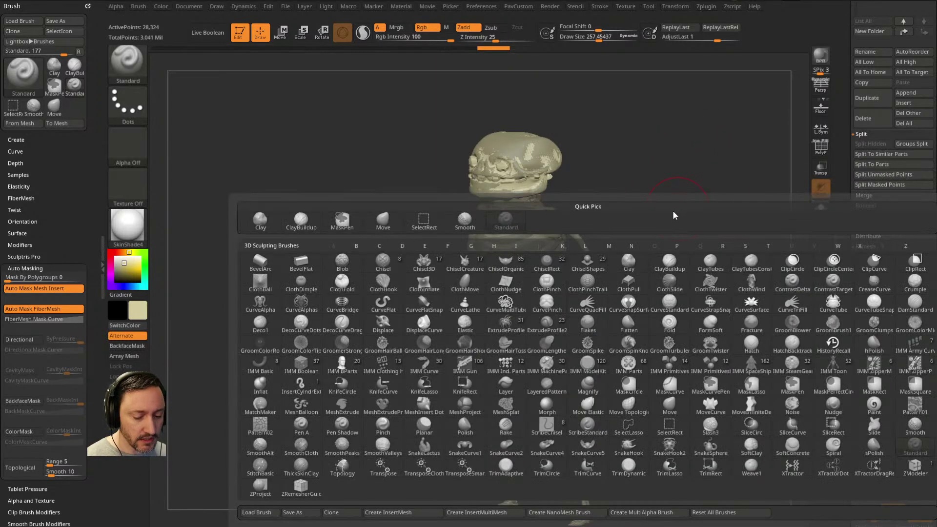
key("h")
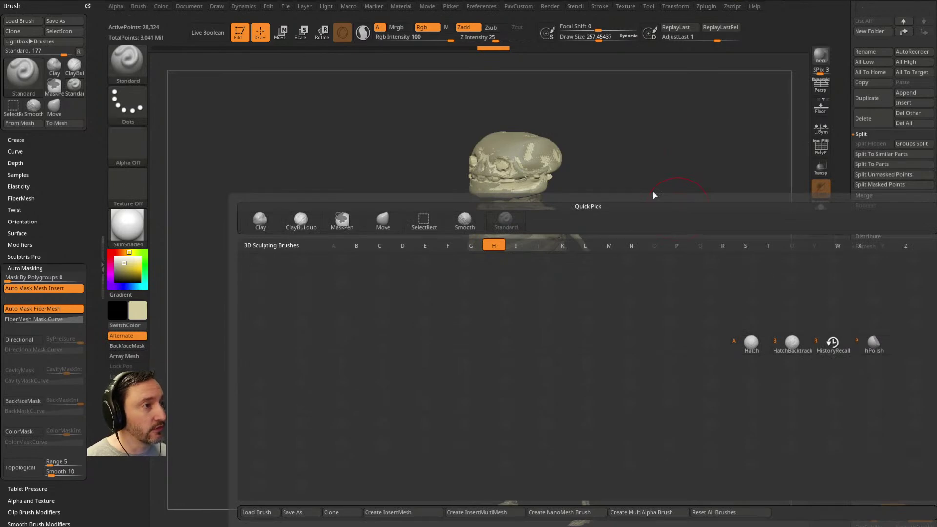
Step: Smooth the skin mesh over the head, torso and limbs, from the front and back, to soften the projected bone detail
mouse_move(596, 234)
left_mouse_down("shift")
mouse_move(645, 226)
mouse_move(630, 241)
mouse_move(610, 220)
left_mouse_up("shift")
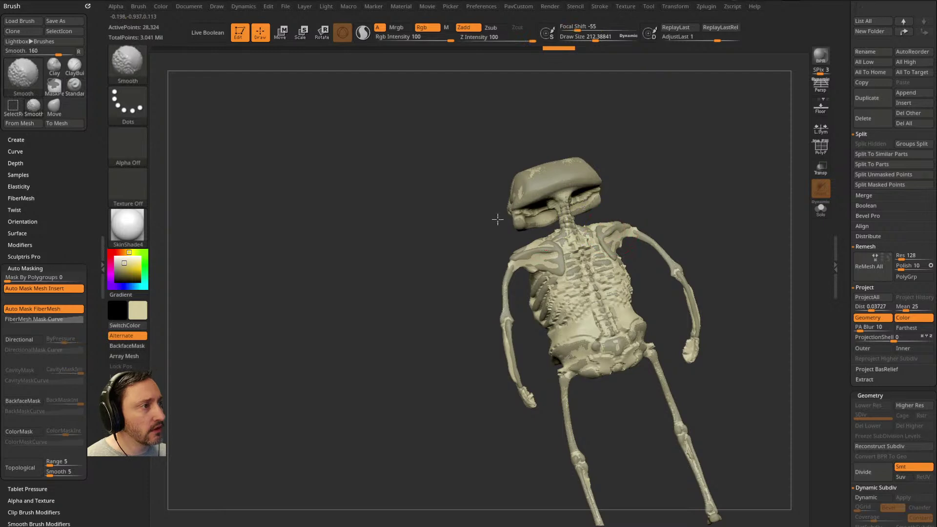
left_click_drag(661, 182, 540, 223)
left_click_drag(736, 243, 547, 310)
mouse_move(646, 370)
left_mouse_down("shift")
mouse_move(366, 237)
mouse_move(405, 273)
mouse_move(393, 281)
mouse_move(663, 210)
mouse_move(660, 217)
mouse_move(694, 221)
left_mouse_up("shift")
key("space")
left_click_drag(643, 243, 669, 217, "shift")
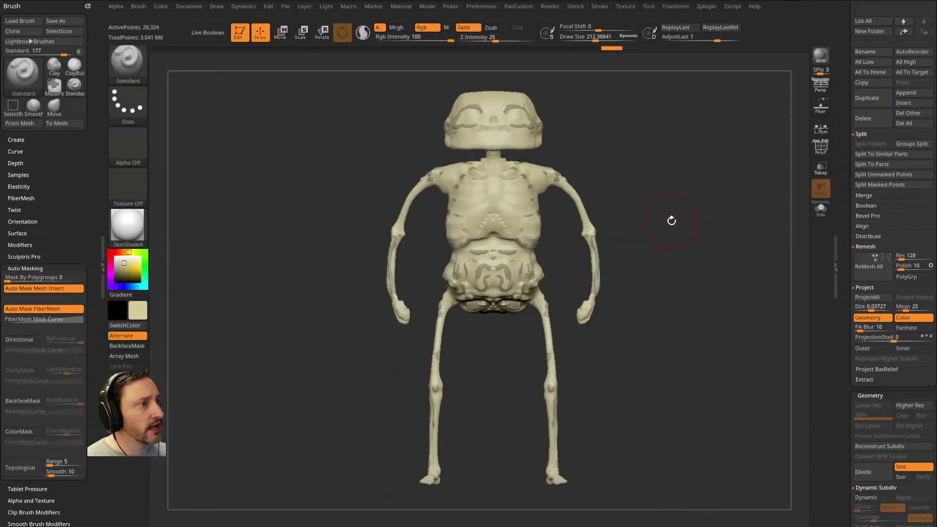
Step: DynaMesh the smoothed skin mesh at resolution 208
key("space")
left_click(642, 193)
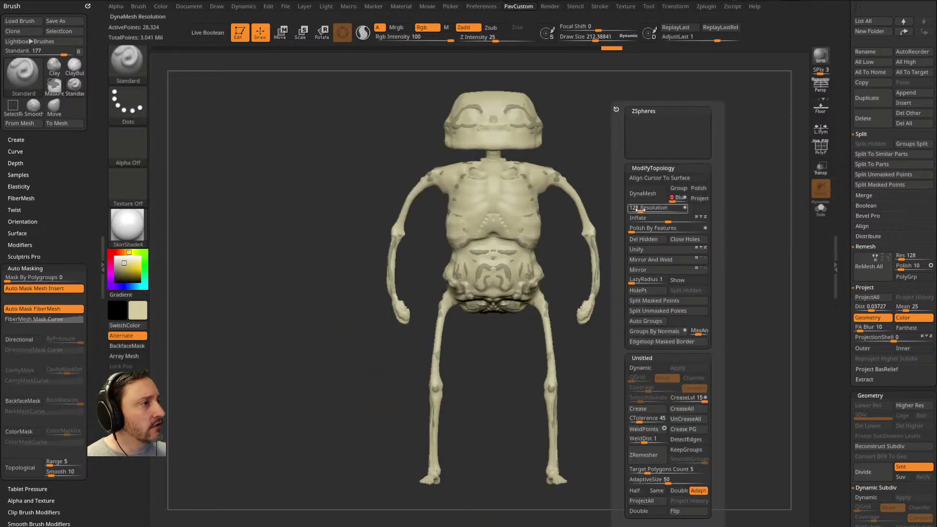
left_click_drag(544, 247, 658, 225)
key("shift")
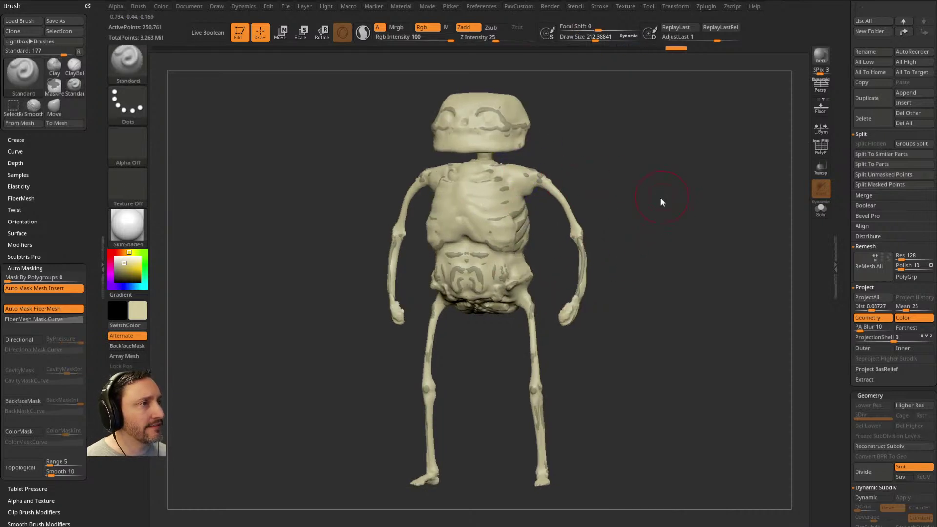
Step: Inflate the skin mesh, smooth around its jaw and neck, and update the DynaMesh
key("space")
left_click_drag(667, 222, 670, 220)
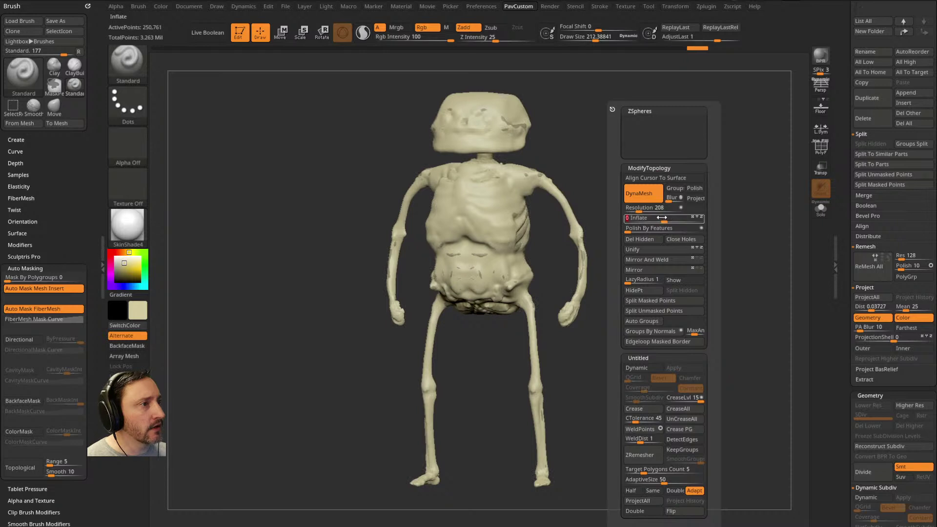
left_click_drag(508, 142, 503, 174, "shift")
left_click_drag(649, 151, 702, 236, "ctrl")
Step: Isolate the skin mesh in Solo and smooth the back of its neck and upper spine
left_click(820, 210)
left_click_drag(753, 205, 605, 206)
left_click_drag(487, 180, 493, 188, "shift")
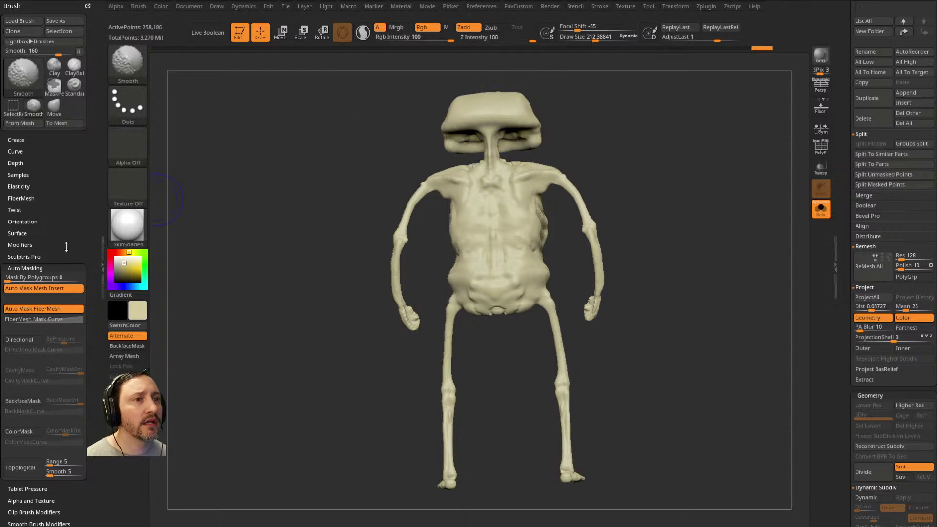
Step: Set the Smooth brush's Weighted Smooth Mode to 1 and reduce the draw size to about 172
left_click(54, 268)
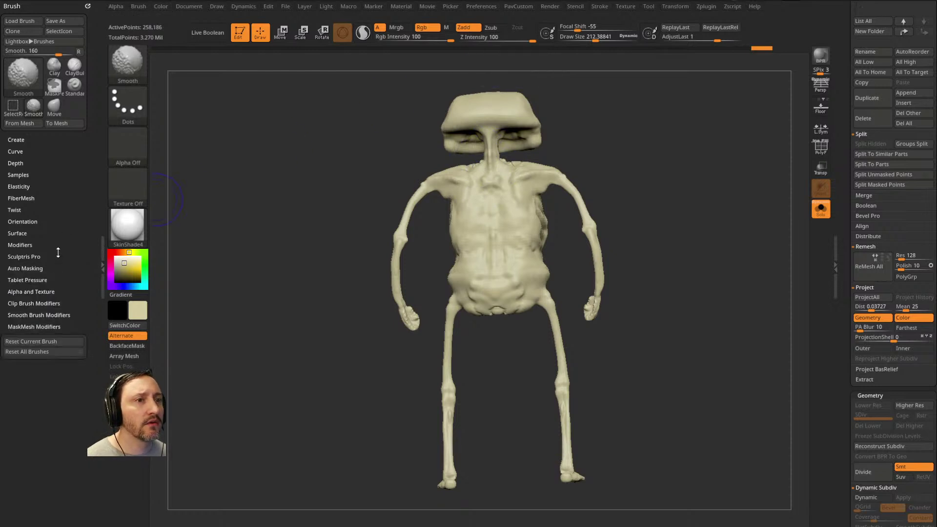
left_click(40, 315)
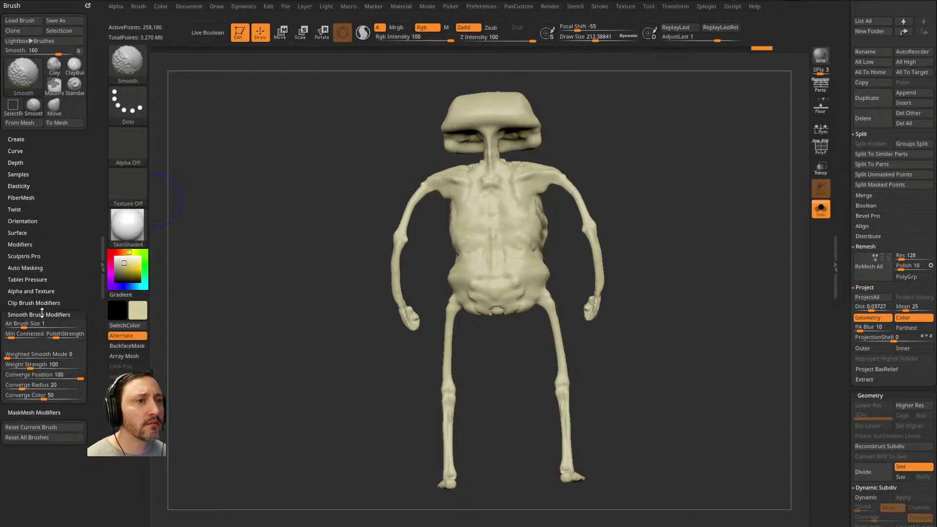
left_click(13, 355)
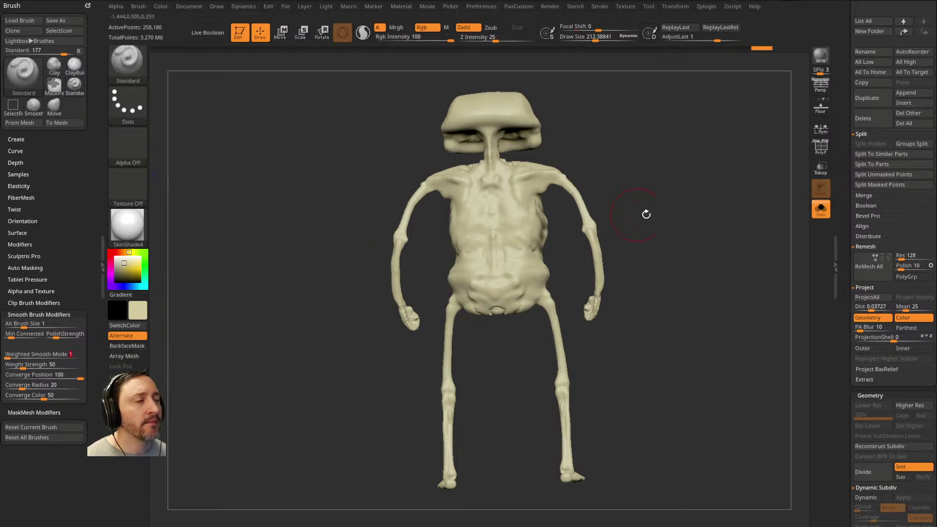
left_click_drag(638, 213, 659, 212)
key("bracketleft")
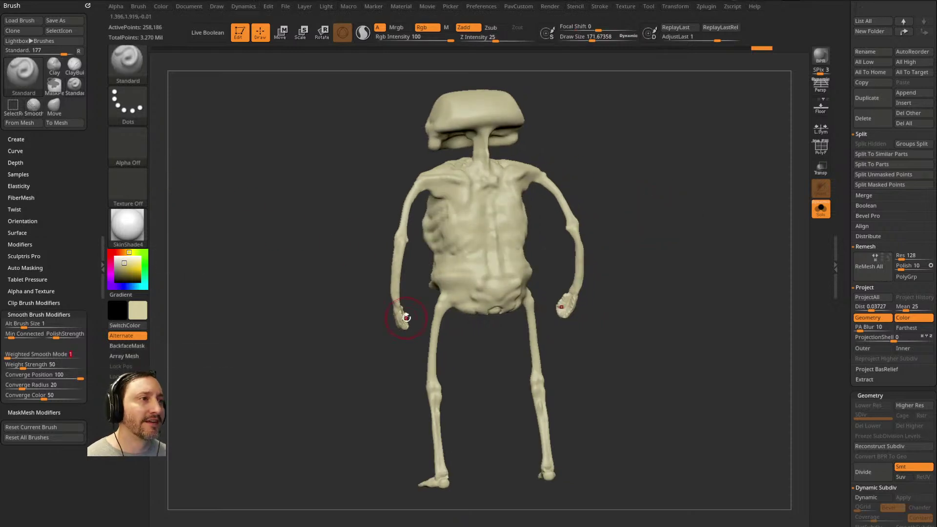
key("shift")
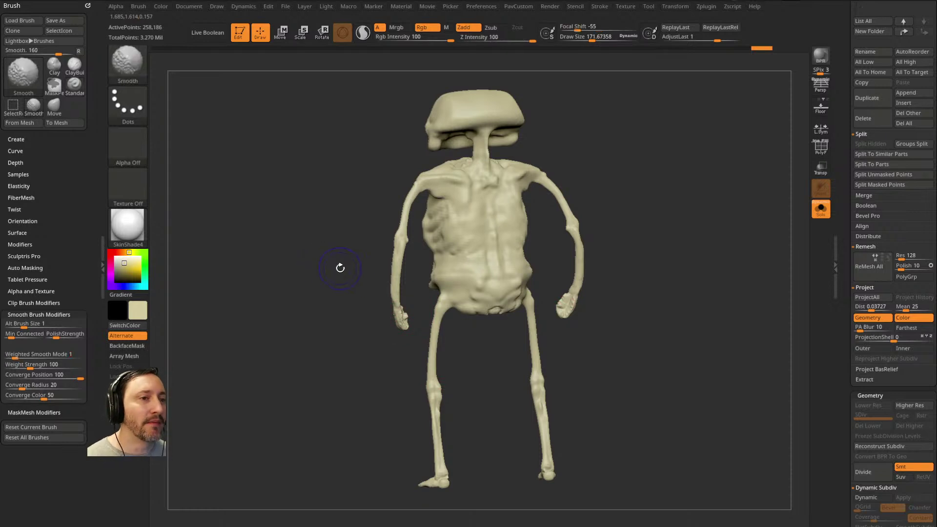
key("shift")
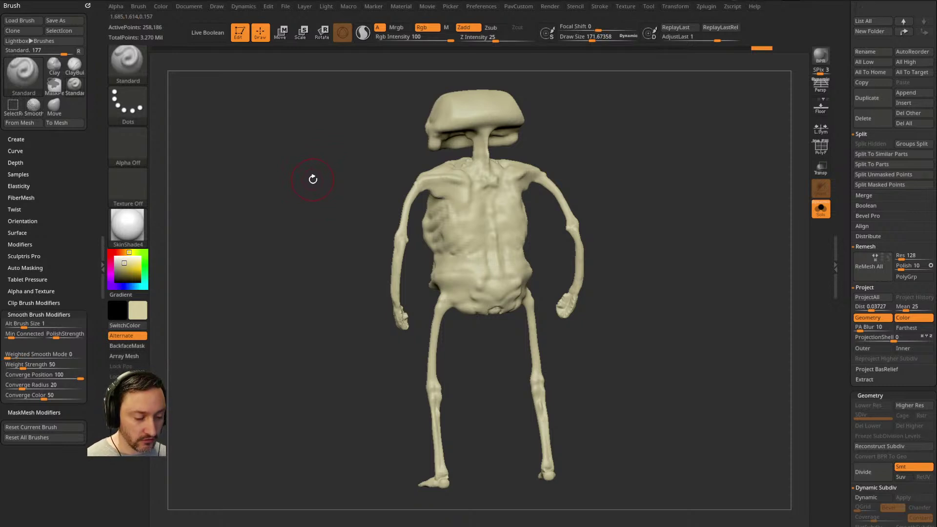
key("shift")
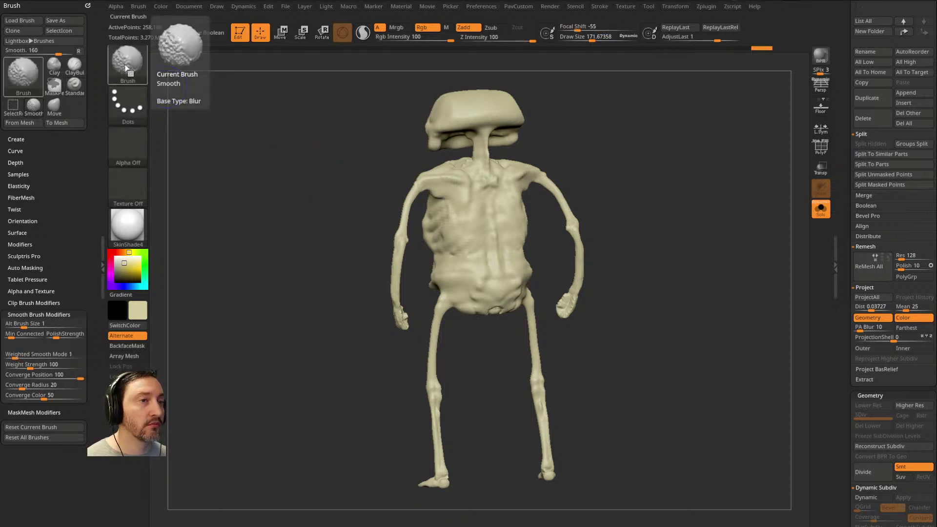
left_click(6, 356)
type("1")
key("Return")
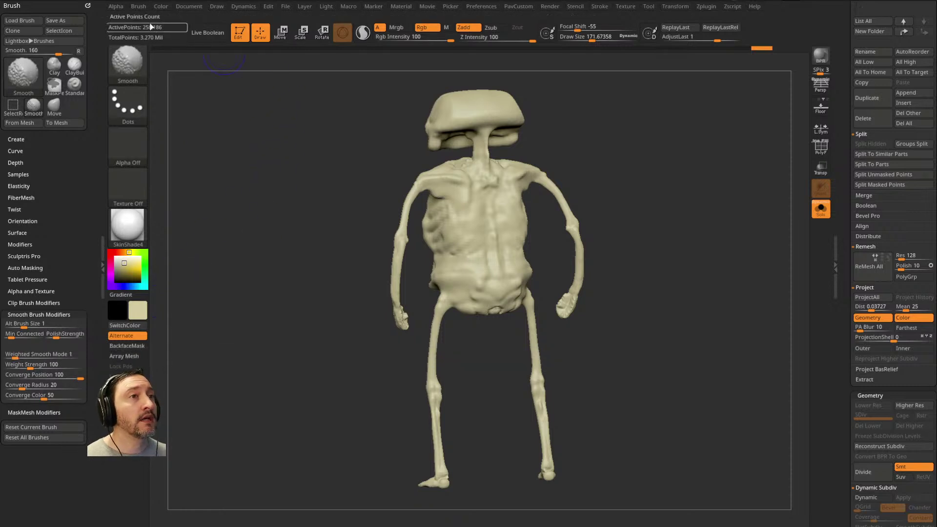
Step: Start saving the modified Smooth brush as a preset, and duplicate the BrushPresets folder inside ZBrush 2022's ZData folder as a backup
left_click(139, 6)
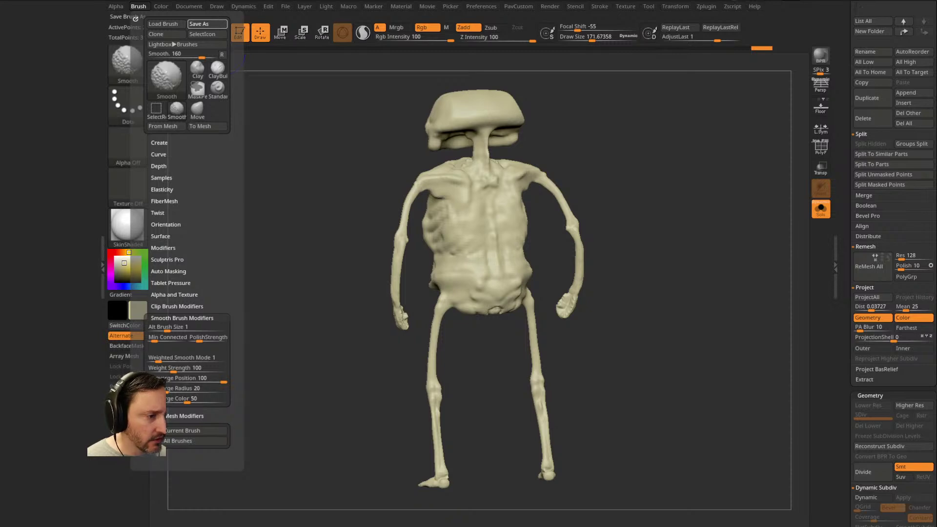
left_click(207, 24)
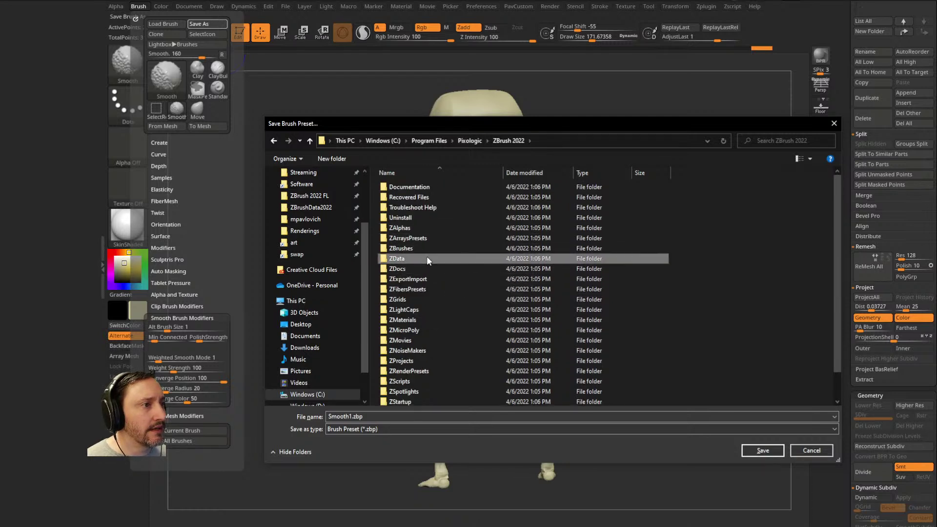
double_click(426, 257)
left_click(429, 208)
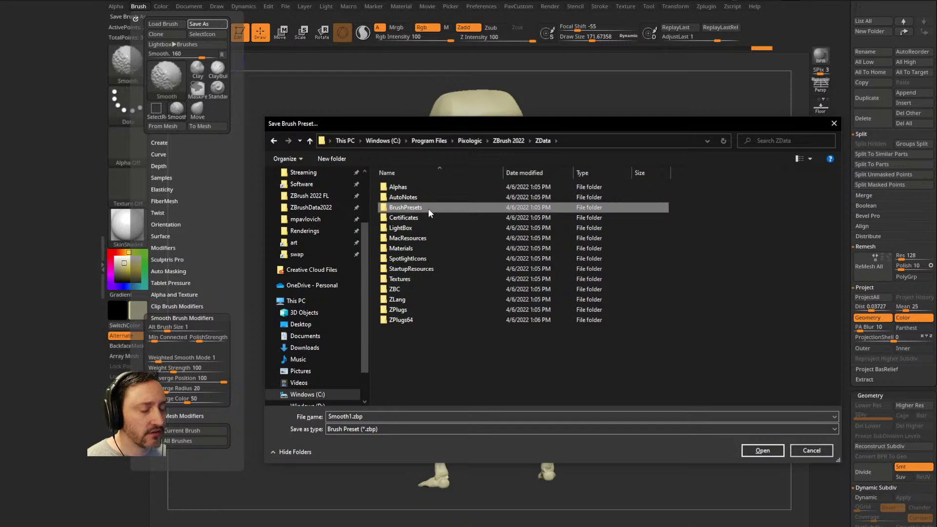
double_click(428, 209)
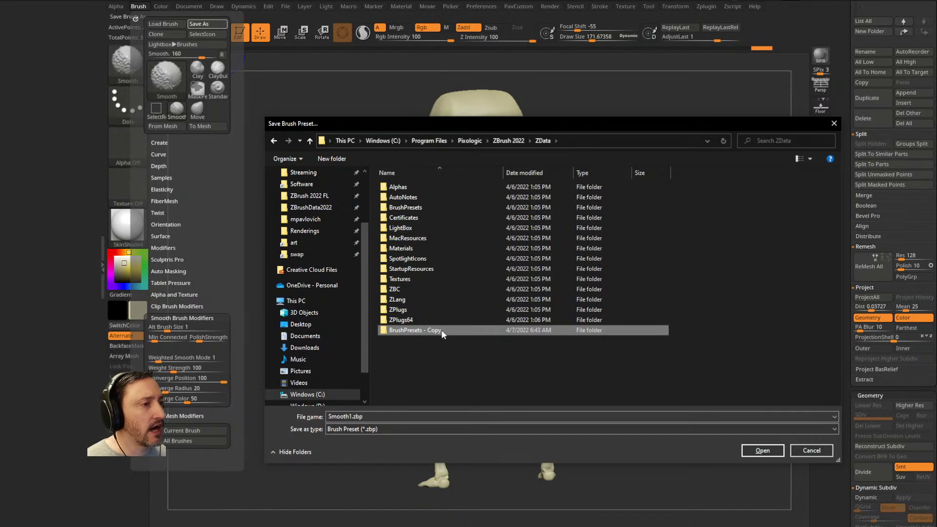
Step: Save the modified Smooth brush over Smooth.ZBP in the original BrushPresets folder
double_click(419, 207)
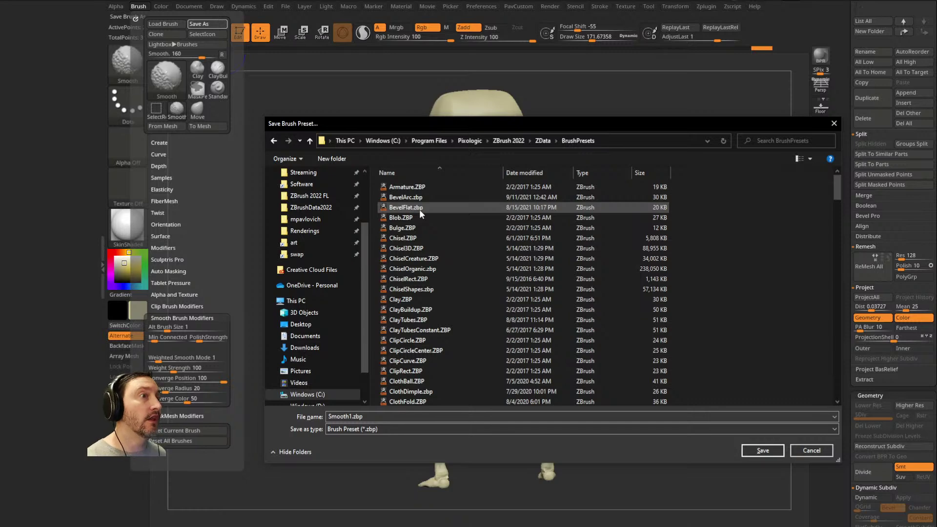
scroll(498, 304, "down", 10)
scroll(481, 300, "down", 20)
scroll(481, 306, "down", 3)
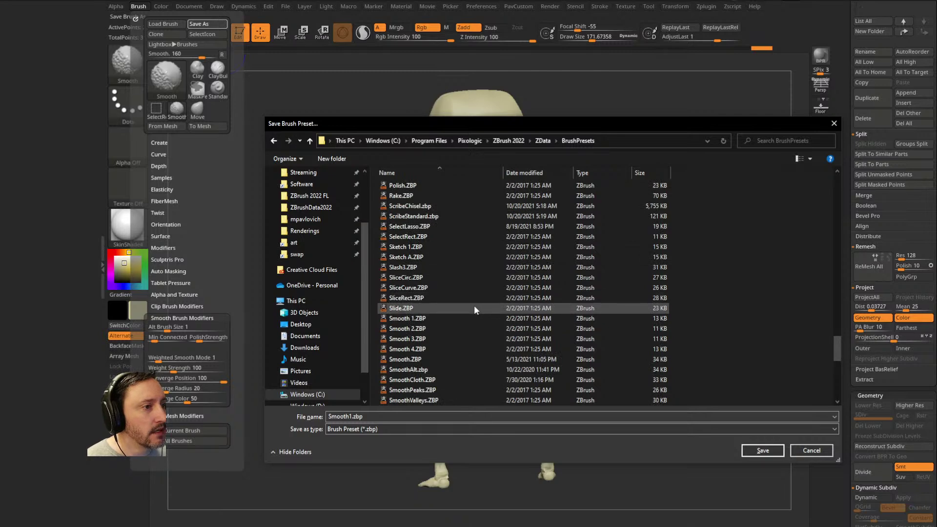
double_click(410, 360)
left_click(566, 254)
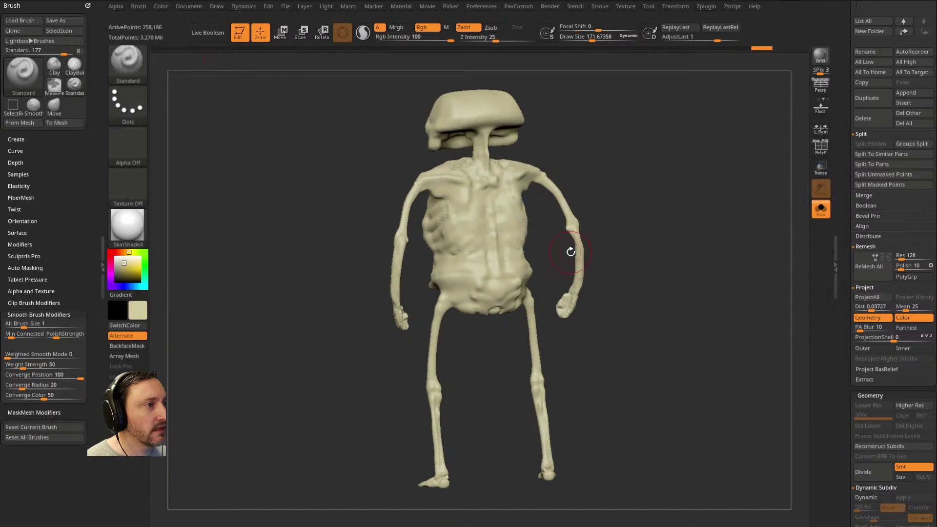
left_click_drag(291, 231, 318, 220)
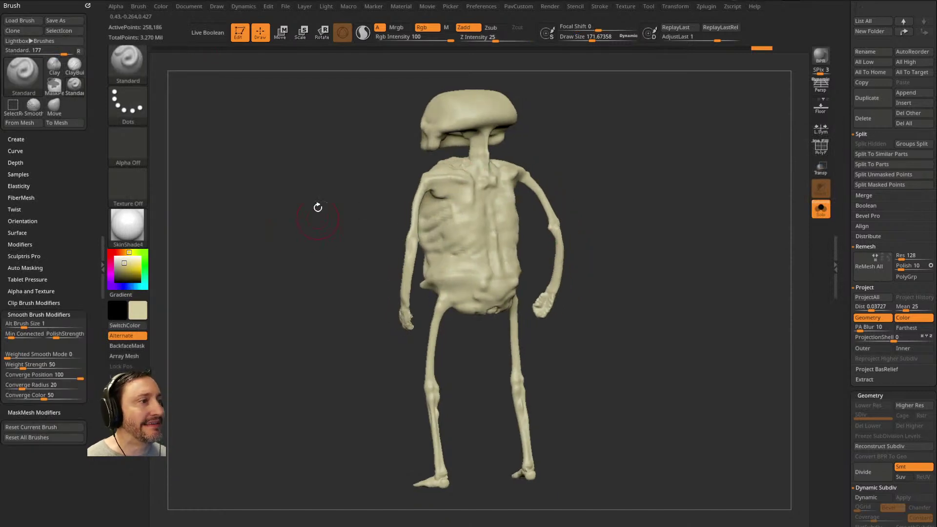
key("shift")
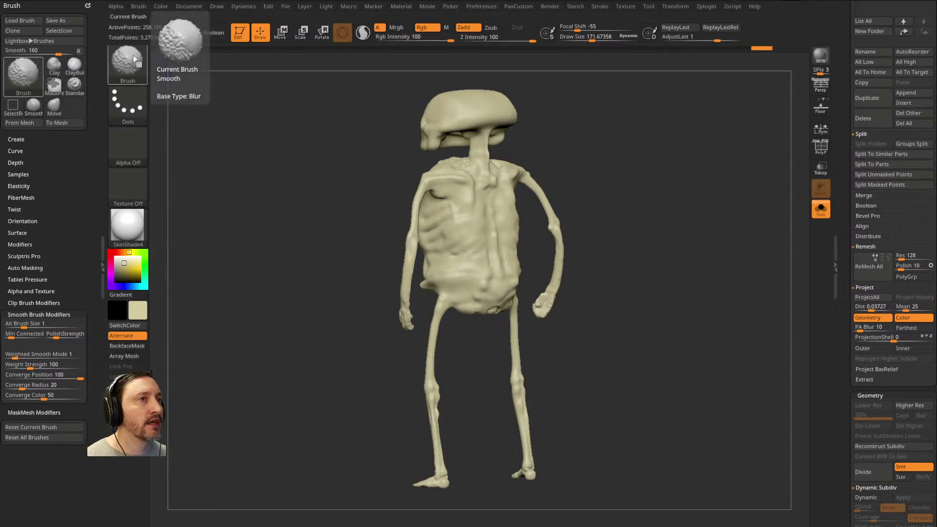
left_click(138, 6)
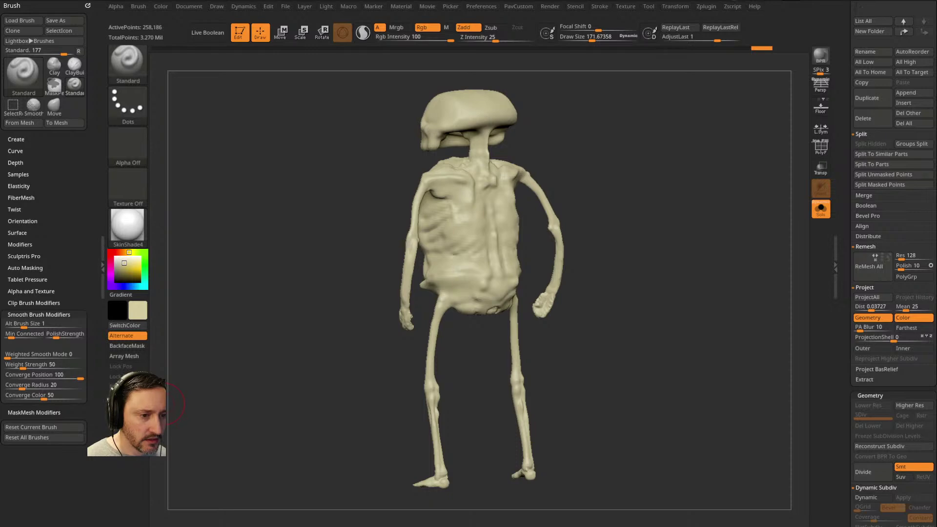
Step: Switch to File Explorer and copy the custom brush folders _Cloth through _Test from ZBrush 2022 FL's ZBrushes folder
left_click_drag(527, 1, 417, 92)
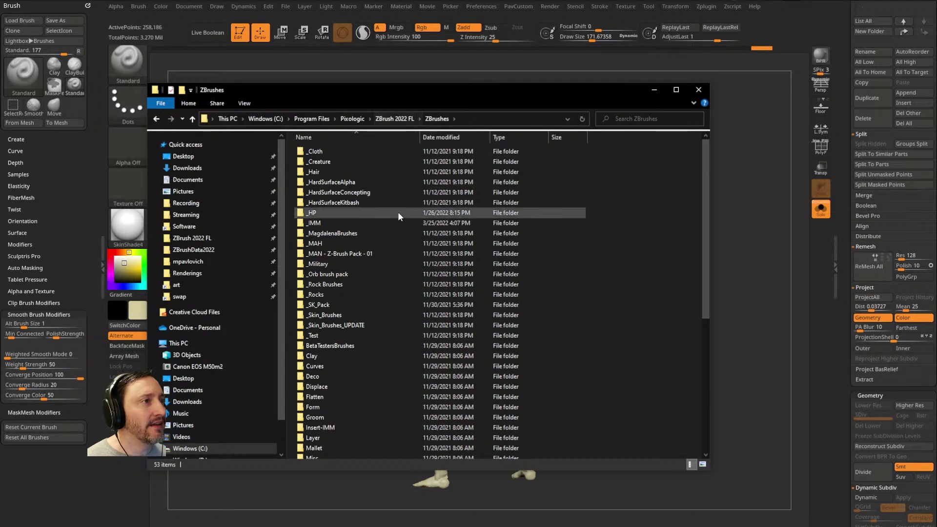
left_click(367, 154)
left_click(341, 335, "shift")
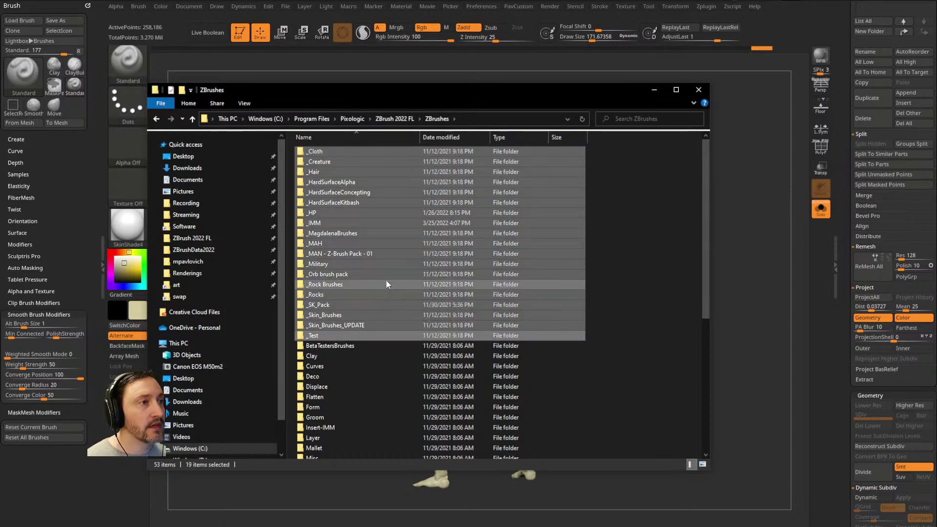
Step: Paste the copied brush folders into ZBrush 2022's ZBrushes folder and switch back to ZBrush
left_click(352, 119)
double_click(336, 162)
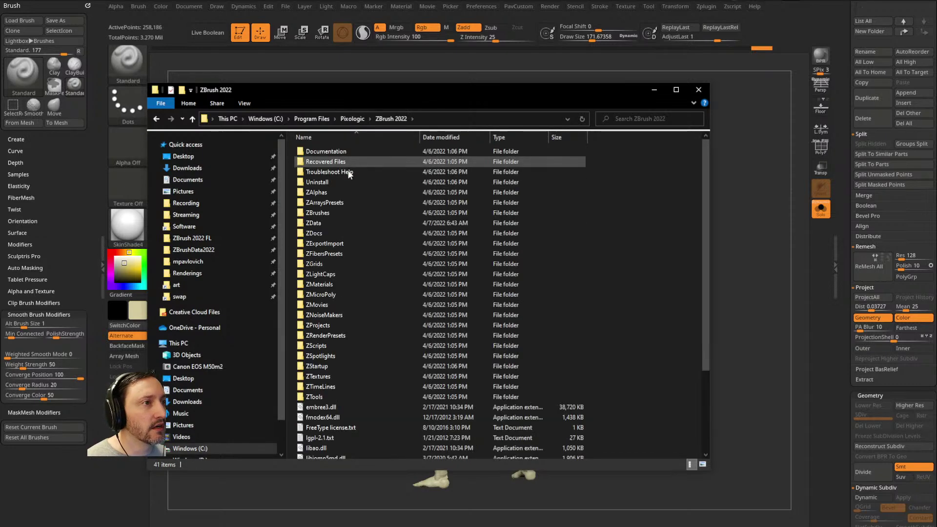
double_click(348, 213)
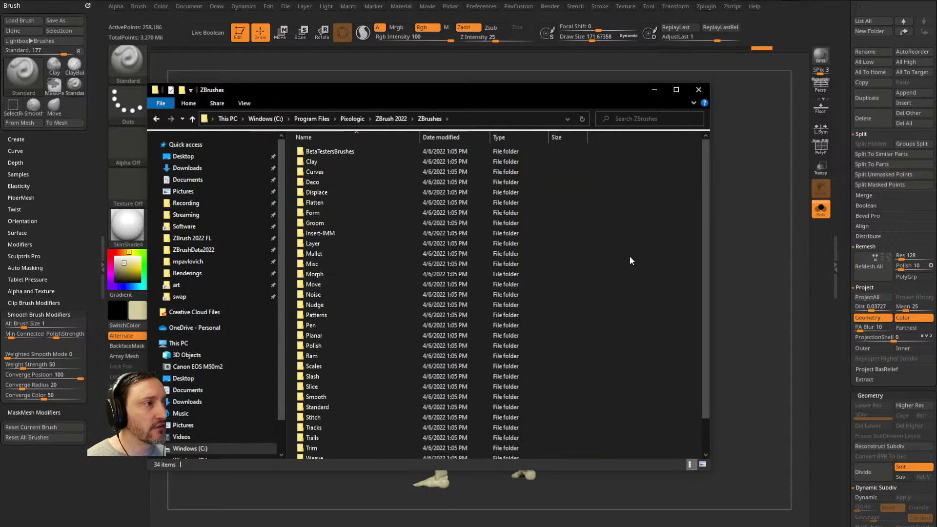
key("ctrl+v")
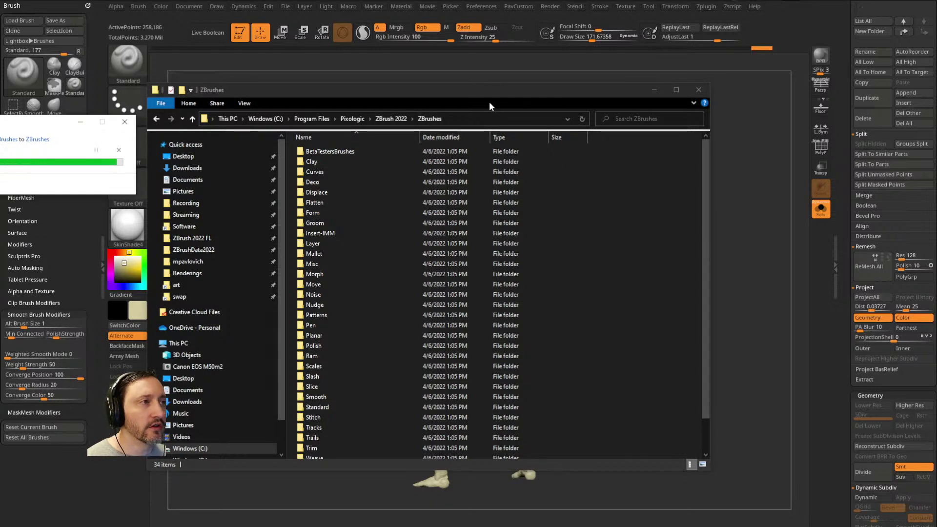
key("alt+Tab")
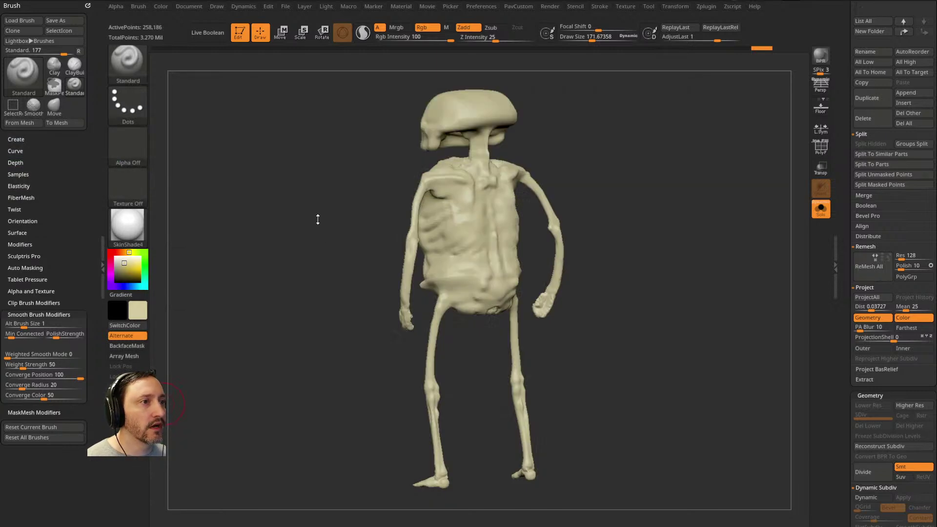
Step: Examine the brush folders in the LightBox brush library to check that the custom ones are installed
left_click(262, 61)
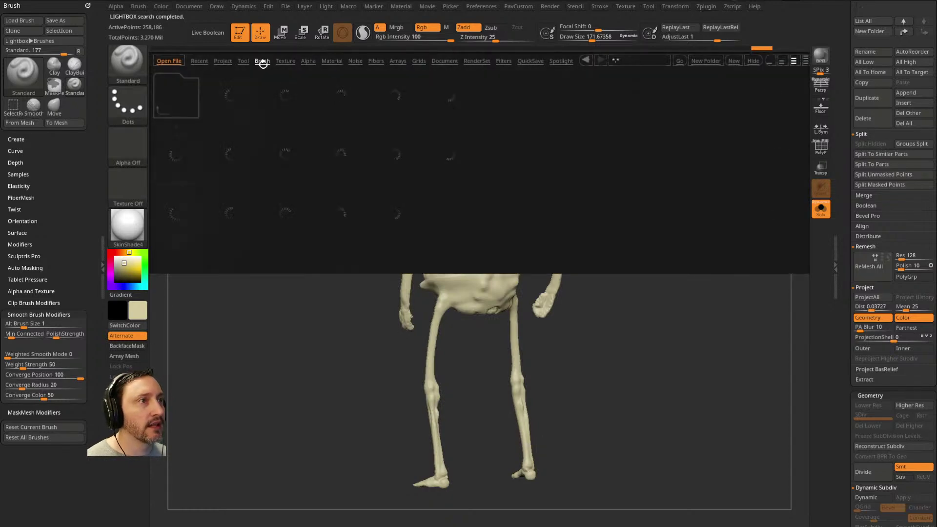
scroll(426, 210, "down", 10)
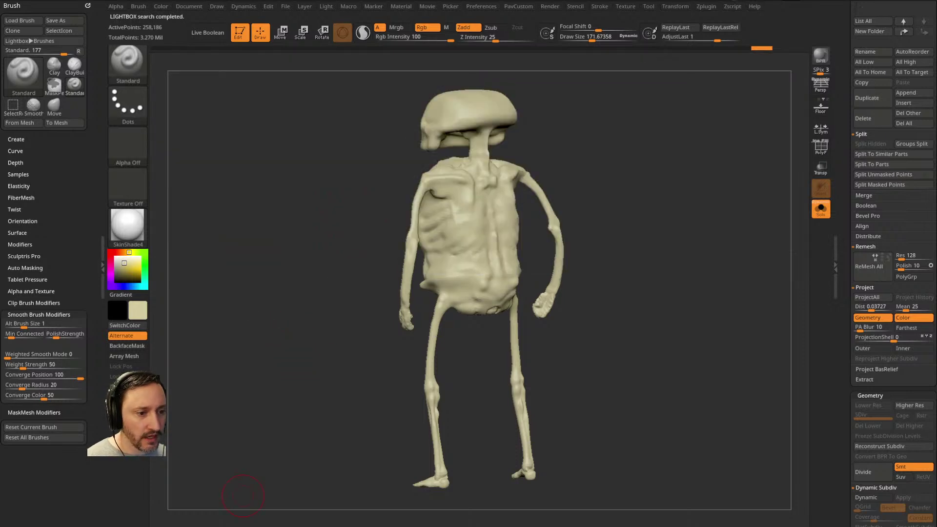
key("alt+Tab")
key("alt+Tab")
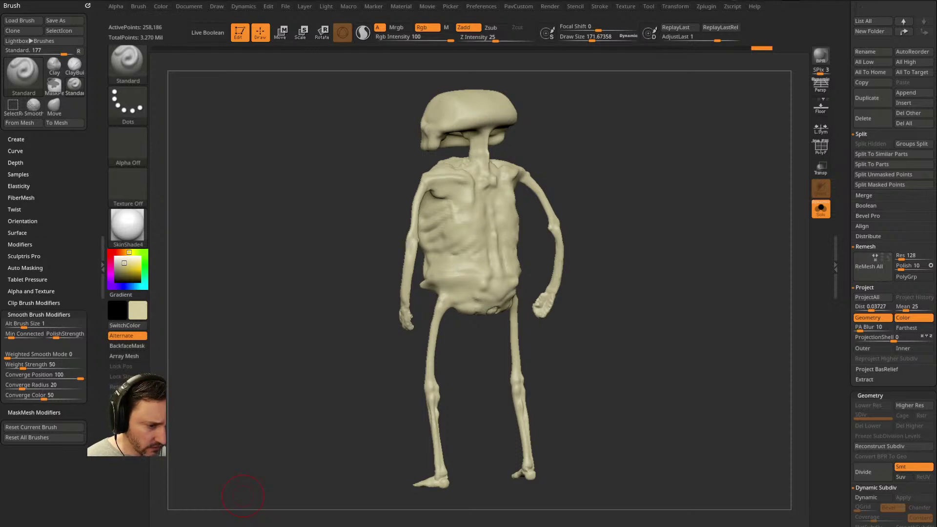
Step: Switch to File Explorer and copy the brush files Dam_Standard_02.ZBP through ZM_Topology.zbp from ZBrush 2022 FL's ZStartup BrushPresets folder
key("alt+Tab")
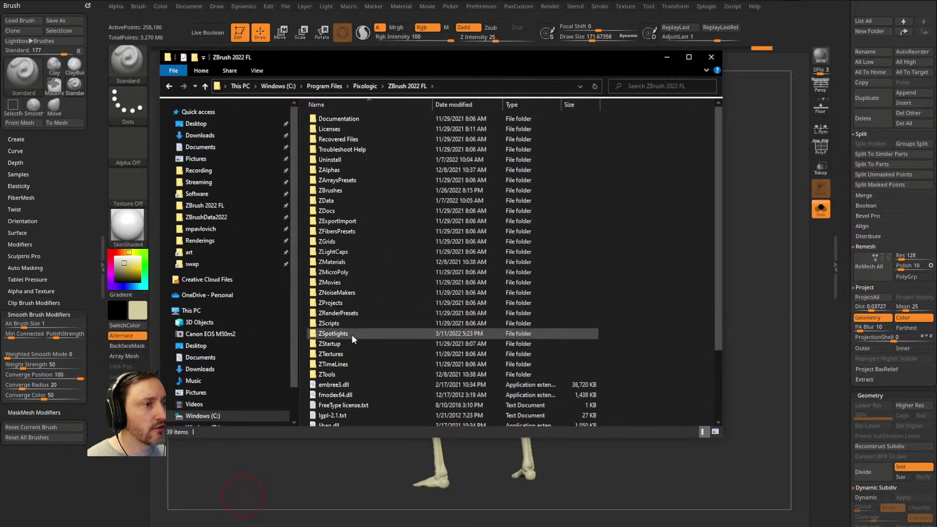
double_click(341, 344)
double_click(350, 140)
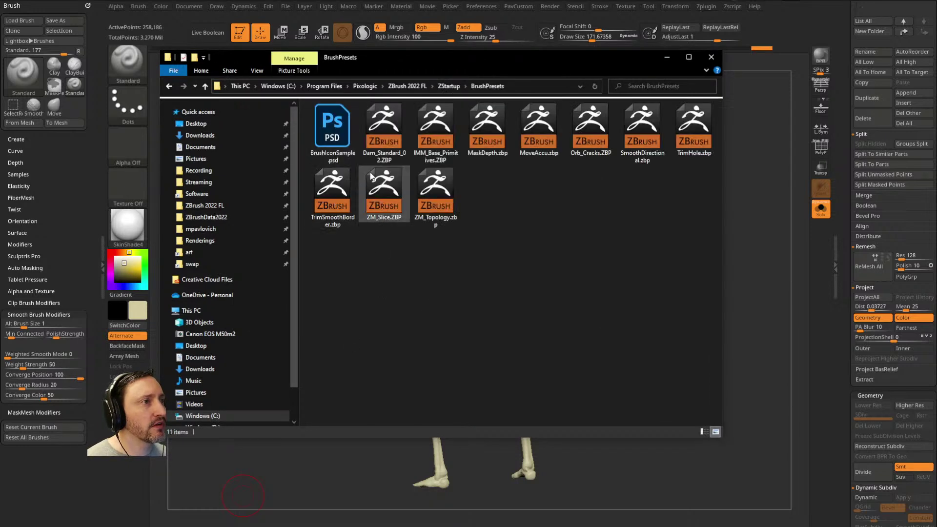
left_click(393, 130)
left_click(458, 210, "shift")
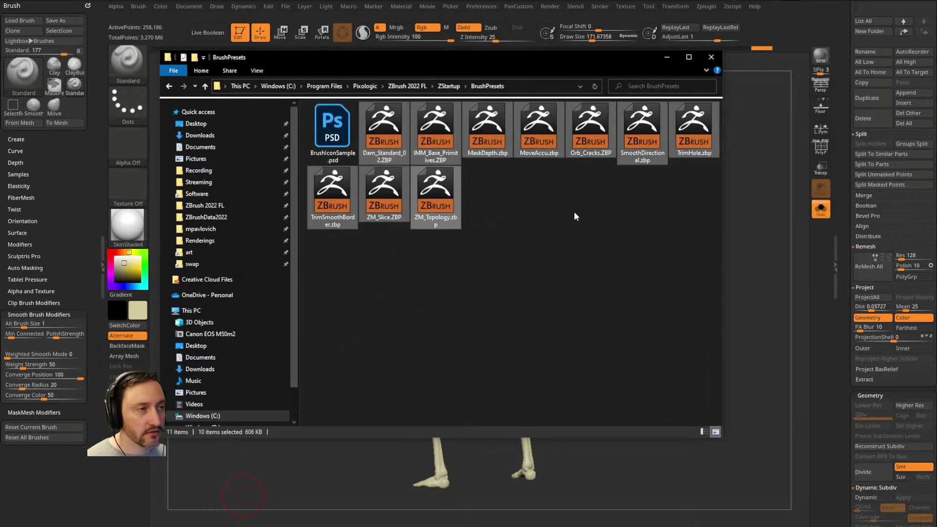
Step: Paste the copied brush files into ZBrush 2022's ZStartup BrushPresets folder and return to ZBrush
left_click(365, 86)
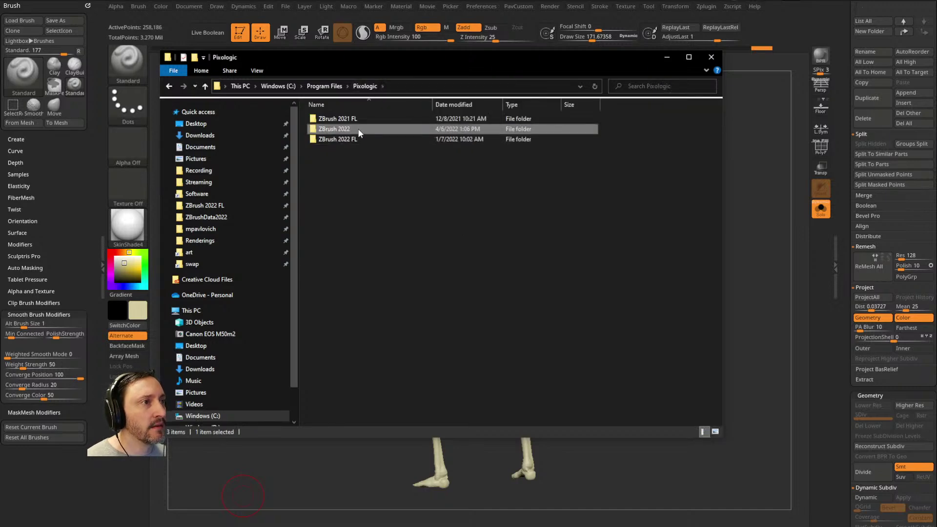
double_click(358, 128)
double_click(336, 334)
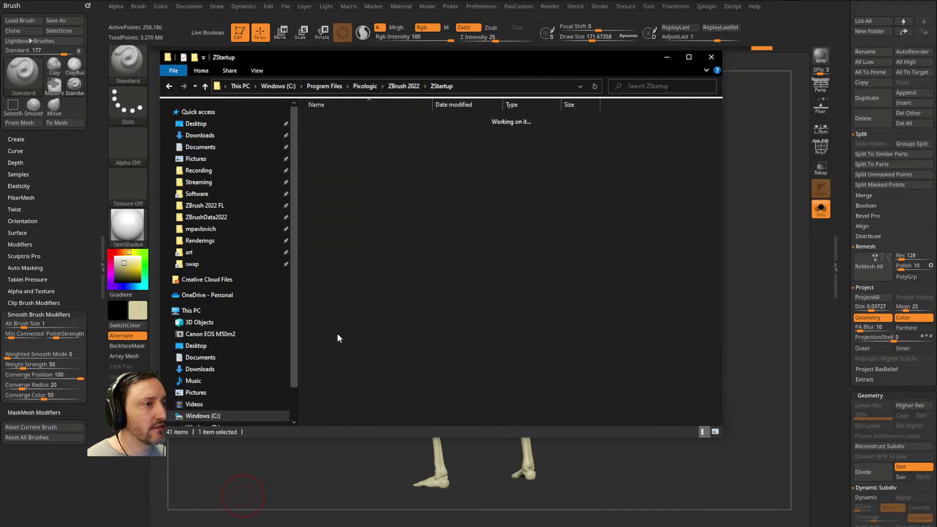
double_click(348, 139)
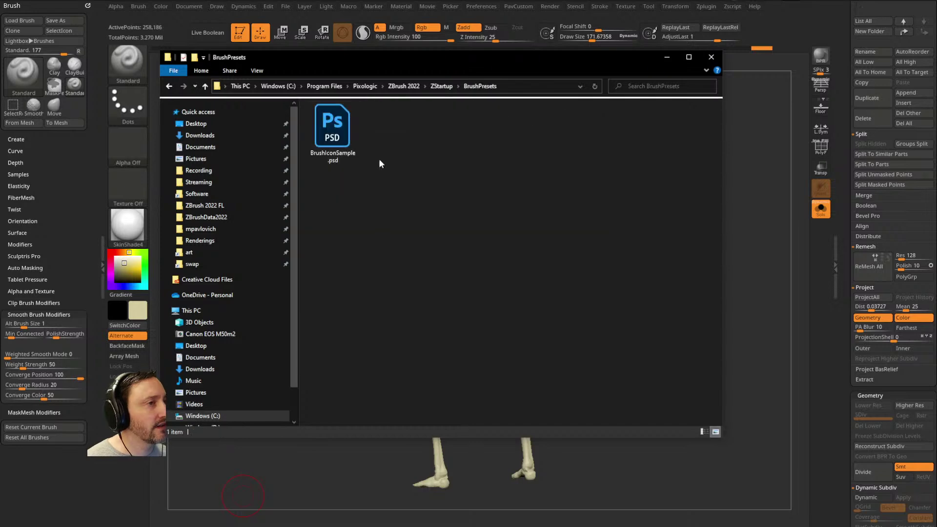
key("ctrl+v")
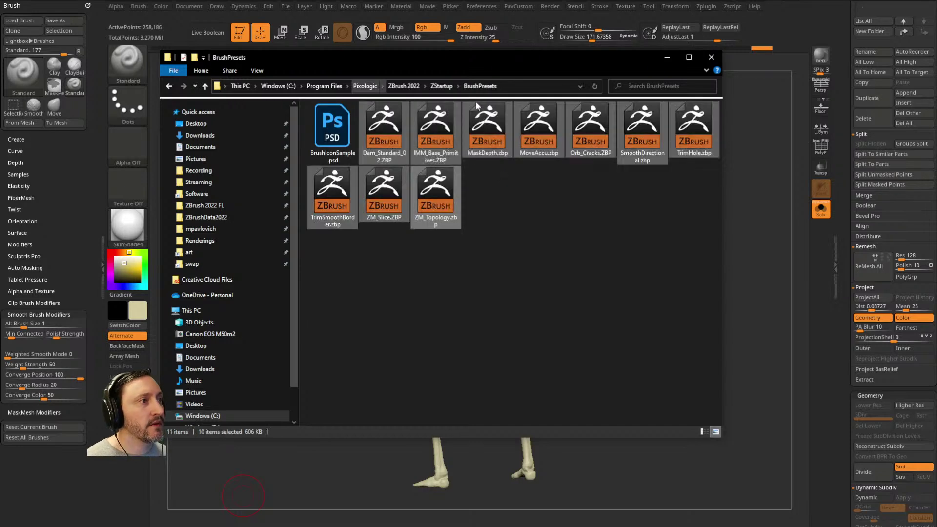
left_click(702, 58)
Step: Check the brush palette for the pasted brushes, quick-save the project and restart ZBrush
left_click_drag(648, 151, 612, 155)
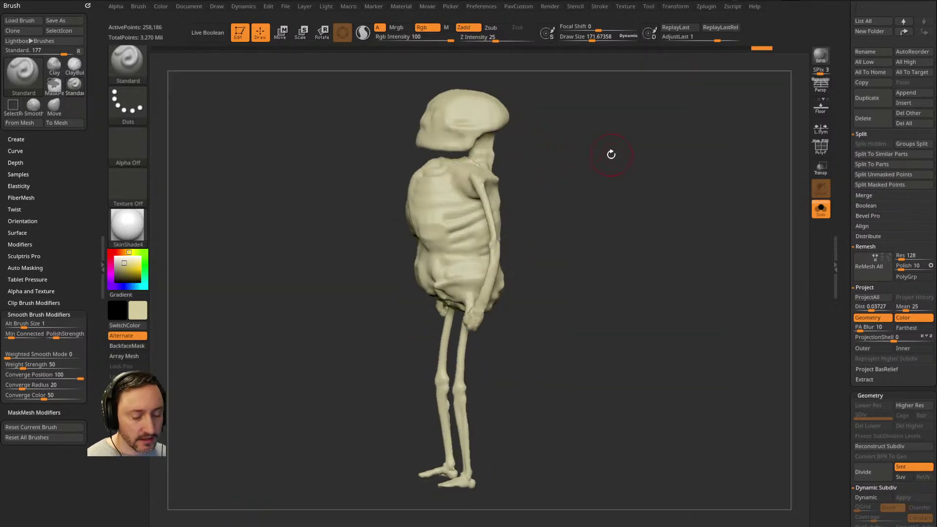
key("b")
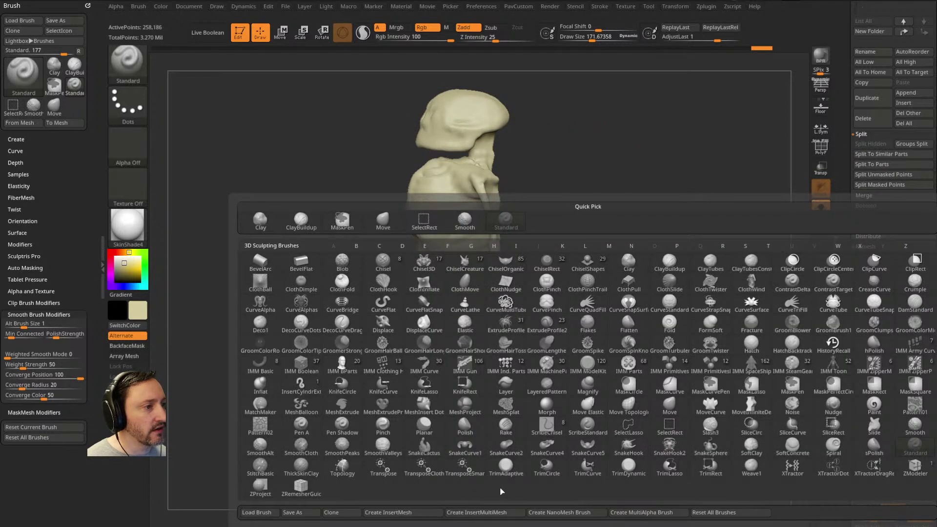
mouse_move(625, 152)
left_mouse_down()
mouse_move(703, 183)
mouse_move(673, 133)
left_mouse_up()
key("ctrl+s")
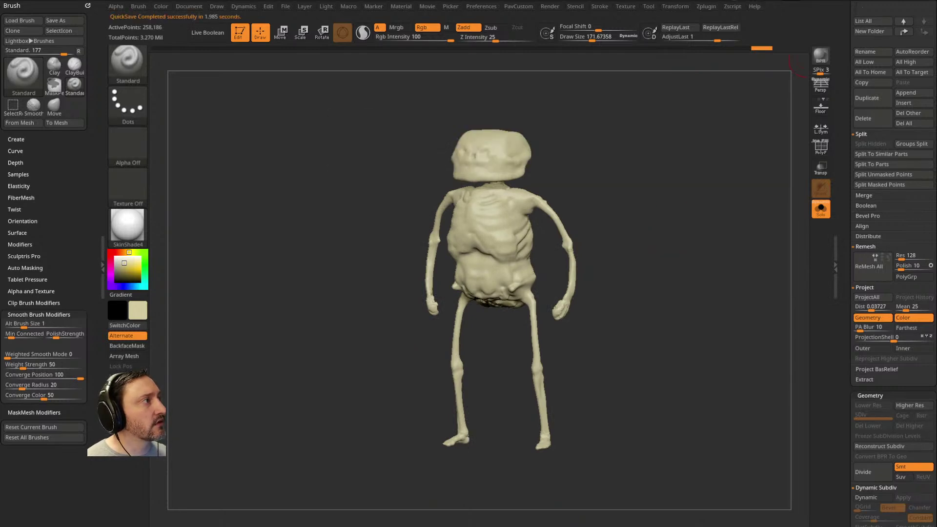
left_click(930, 1)
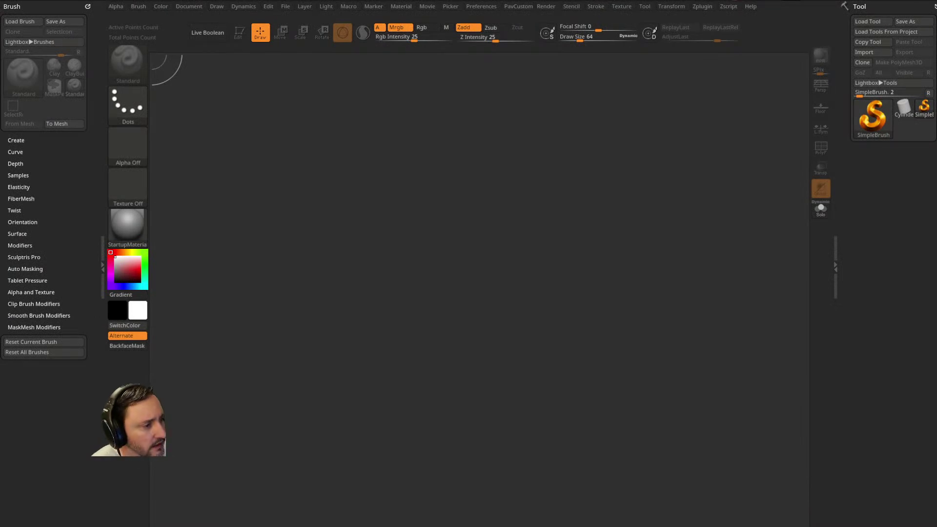
Step: Switch to the browser, find the Livestream Full Episodes playlist on YouTube and skim the Create Your Own Anatomy Cross Section video
left_click_drag(917, 526, 468, 36)
scroll(376, 332, "down", 5)
scroll(374, 326, "up", 3)
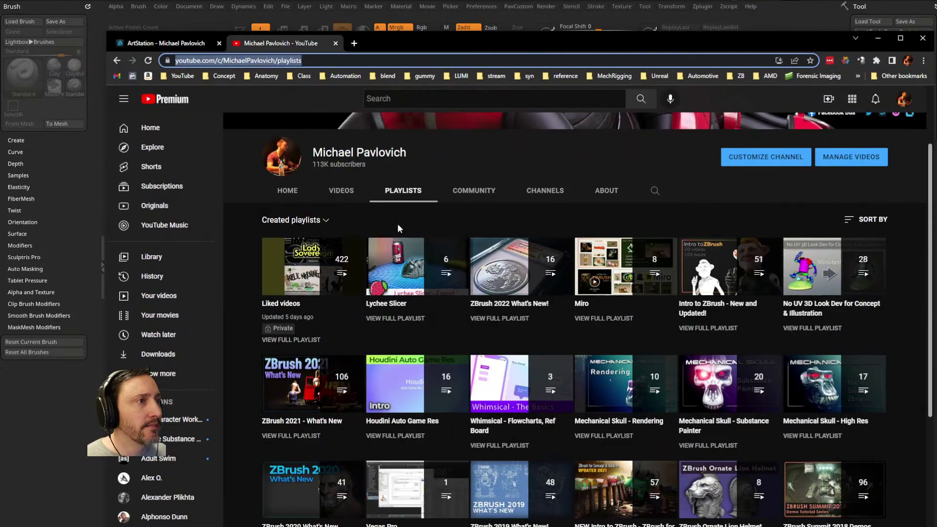
scroll(420, 258, "down", 5)
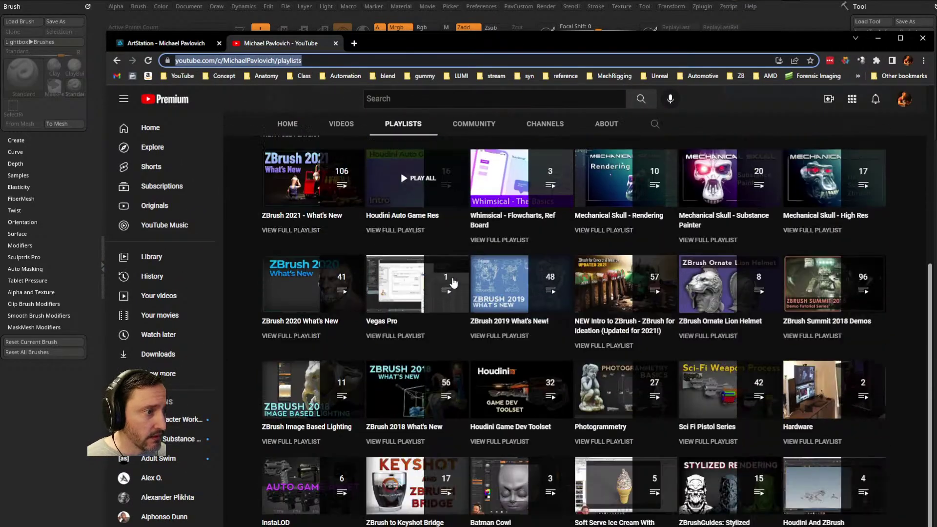
scroll(561, 327, "down", 4)
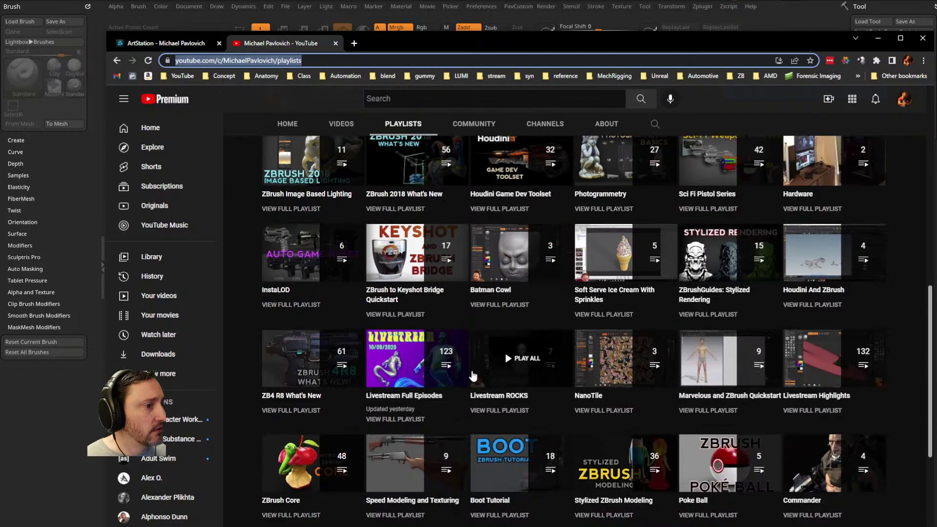
left_click(383, 420)
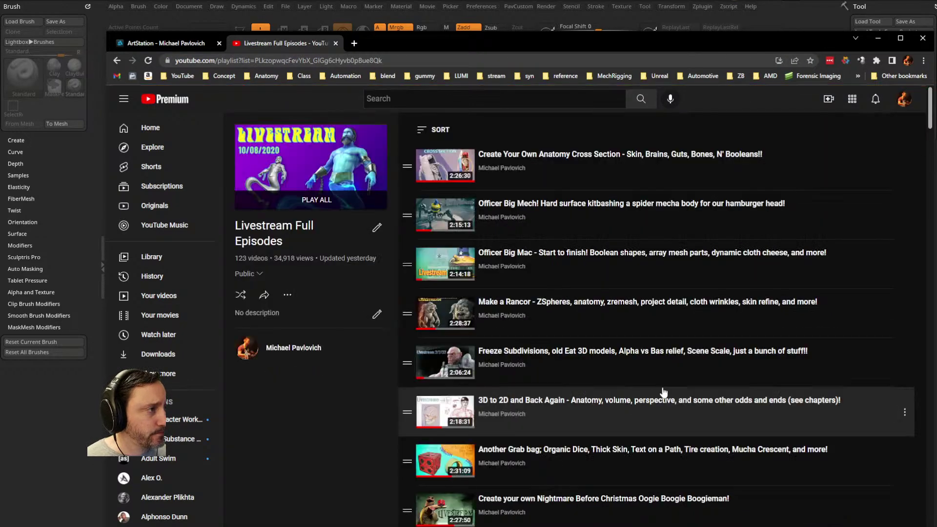
left_click(569, 153)
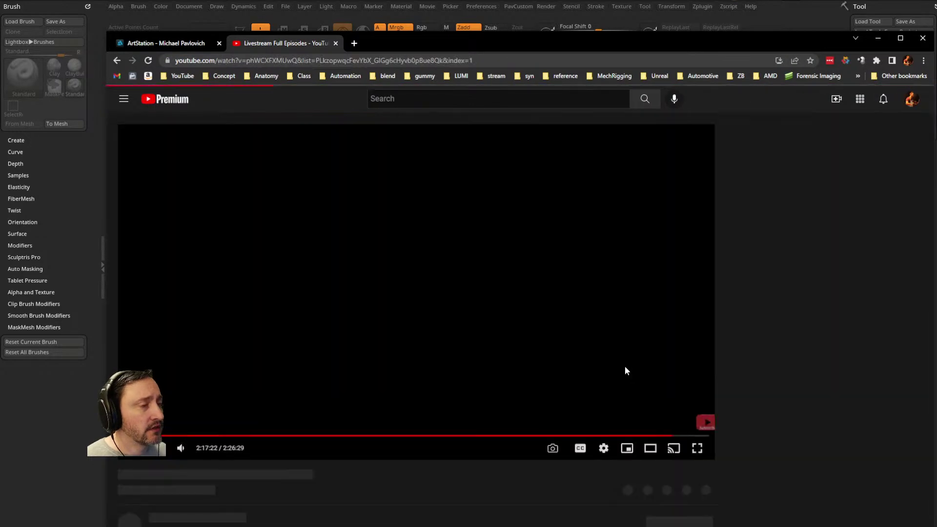
left_click(441, 432)
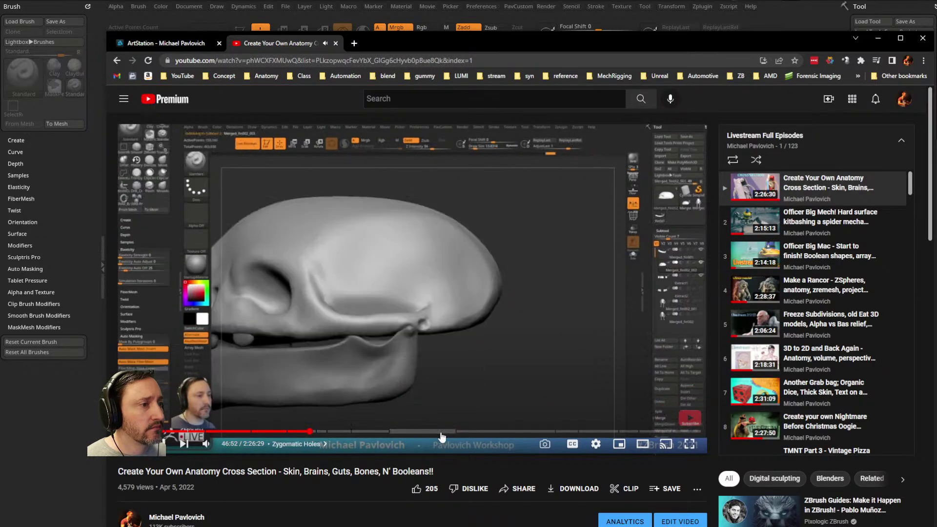
Step: Leave the video, return to the channel's playlists, look through the ArtStation portfolio and switch back to ZBrush
left_click(321, 63)
left_click(117, 61)
left_click(395, 61)
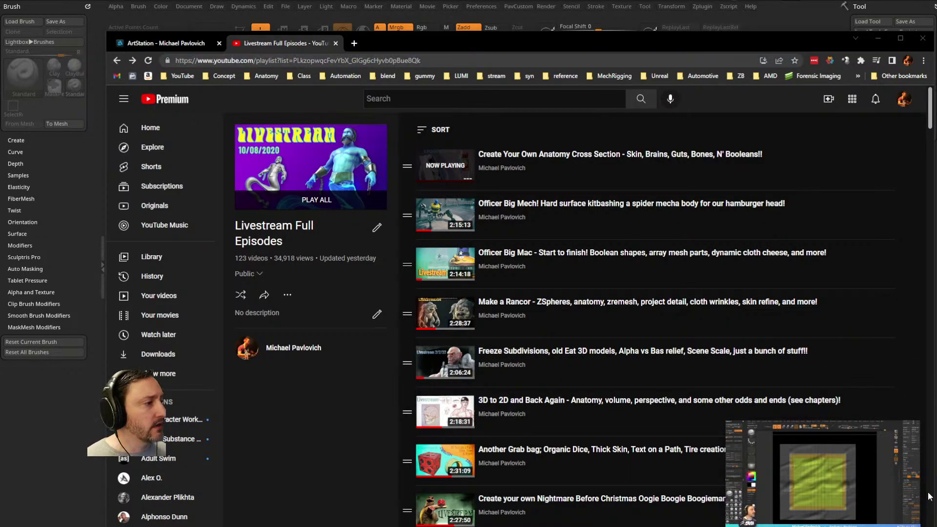
left_click(912, 425)
left_click(183, 46)
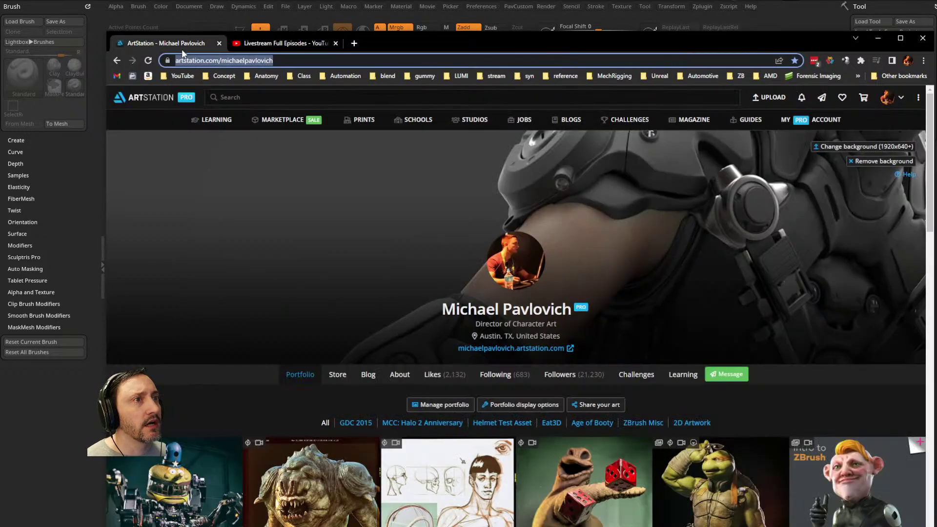
left_click(302, 45)
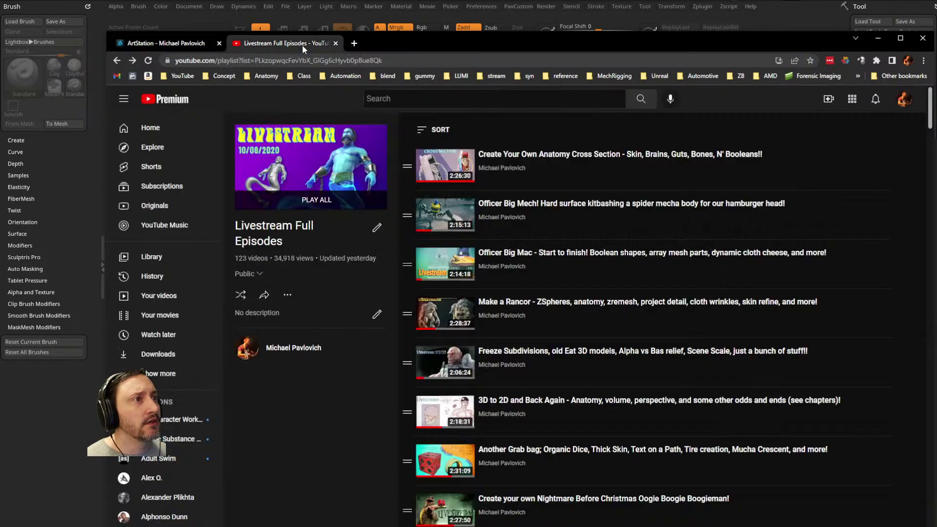
left_click(123, 60)
left_click(134, 45)
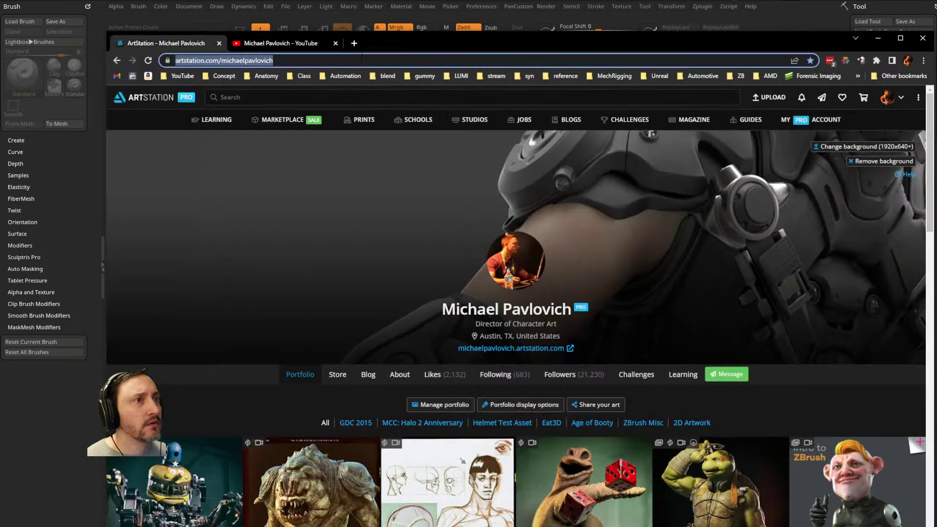
scroll(303, 228, "down", 5)
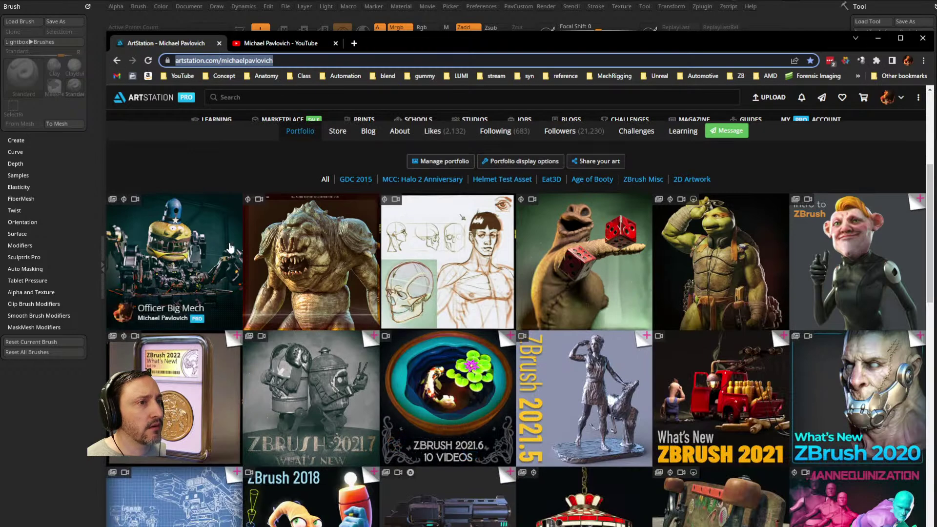
key("alt+Tab")
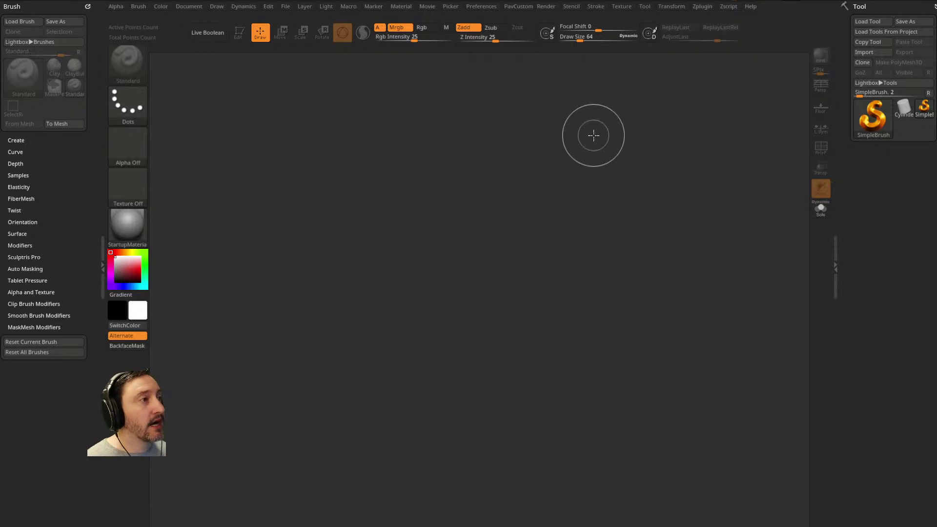
Step: Restore the QS_3723.zpr quick save from LightBox and frame the skin mesh
key("comma")
left_click(530, 60)
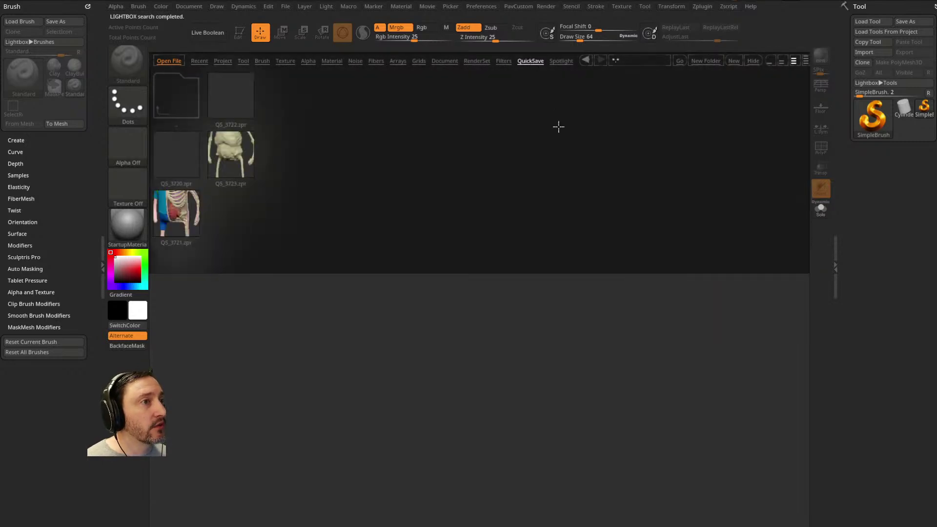
double_click(236, 155)
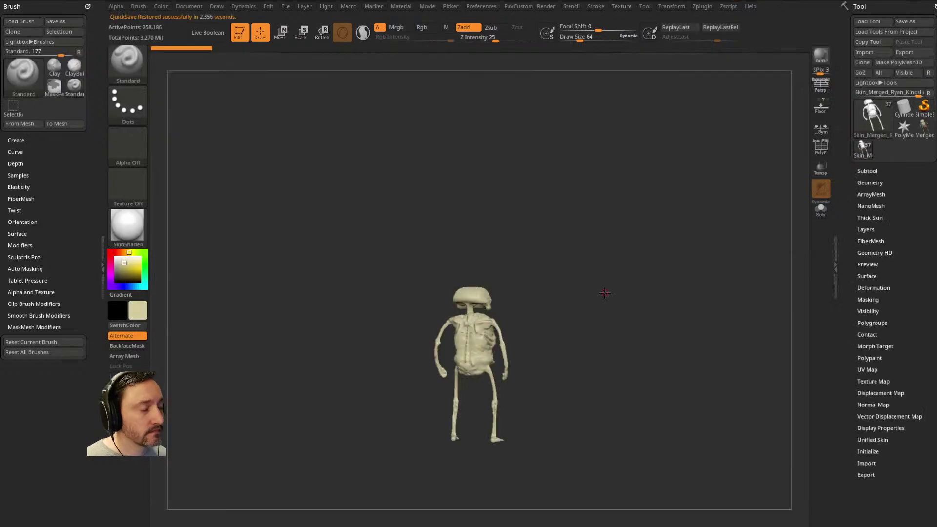
key("f")
key("shift")
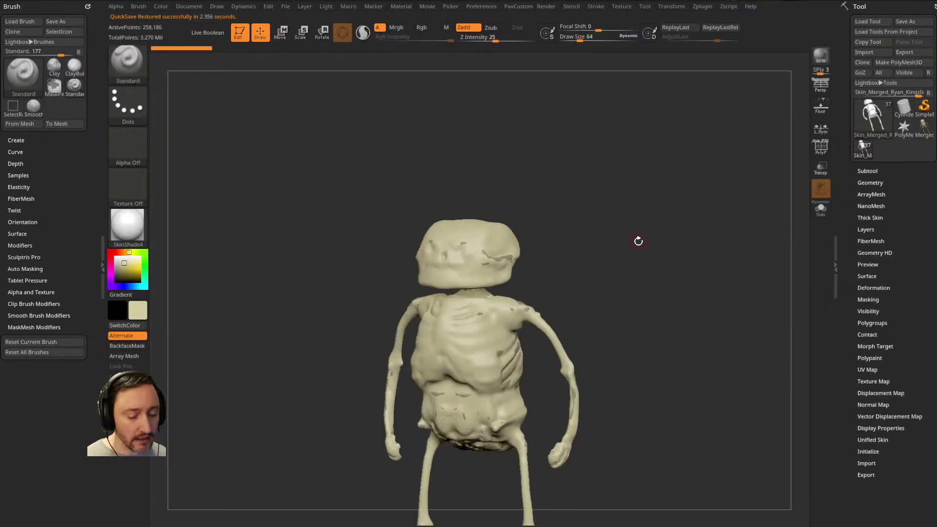
Step: Check the brush palette for the added startup brushes and set the Draw Size to about 91
key("b")
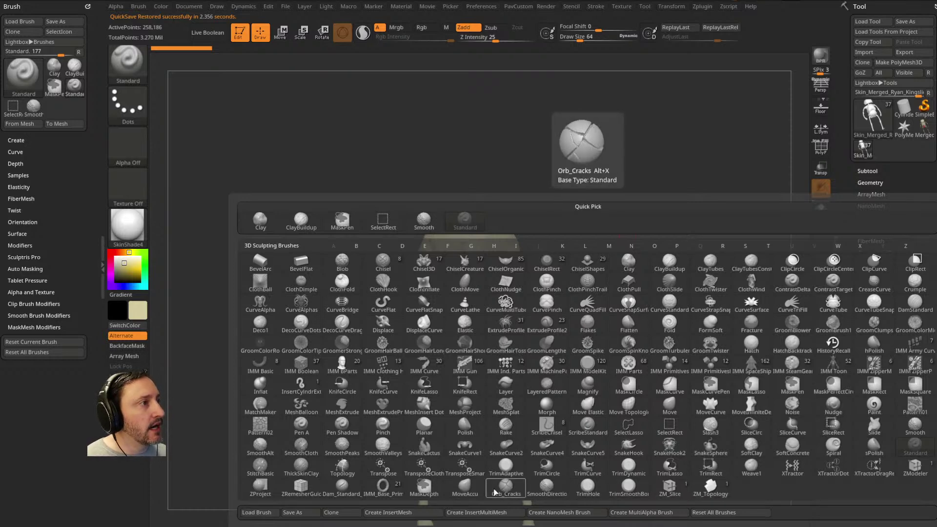
mouse_move(663, 288)
right_mouse_down("ctrl")
mouse_move(683, 204)
mouse_move(686, 230)
right_mouse_up("ctrl")
right_click_drag(687, 231, 685, 230, "shift")
key("s")
mouse_move(686, 232)
left_mouse_down()
mouse_move(673, 255)
mouse_move(686, 217)
left_mouse_up()
key("f")
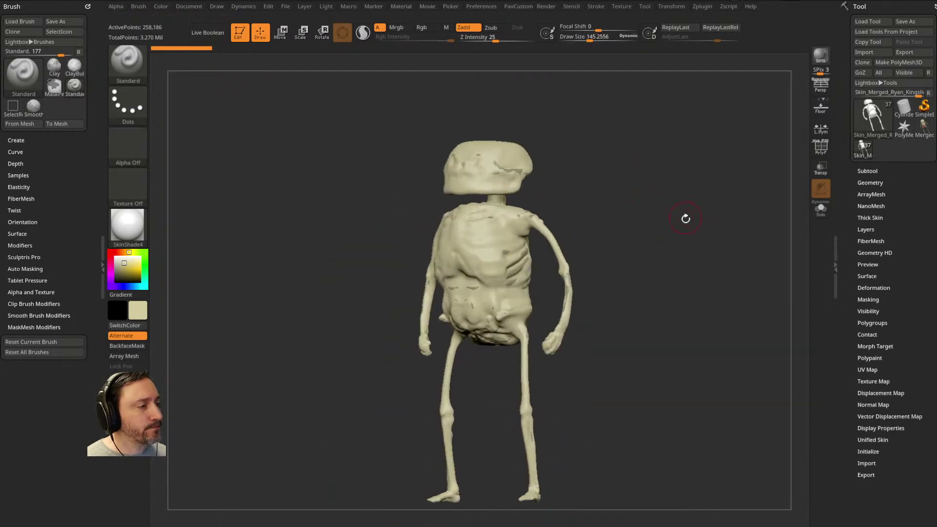
right_click_drag(690, 209, 707, 232, "ctrl")
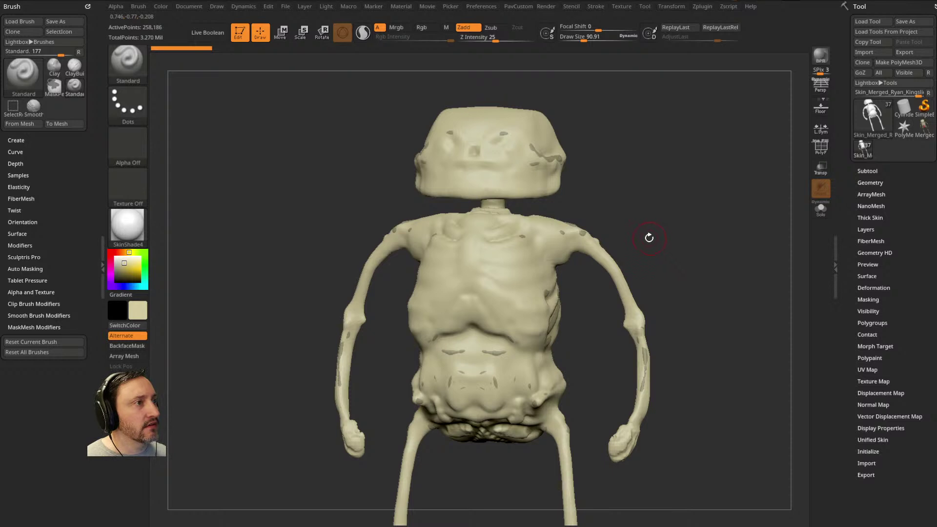
Step: Set the main color to white and assign the StartupMaterial to the skin mesh
left_click(115, 253)
left_click_drag(123, 276, 114, 254)
left_click(127, 225)
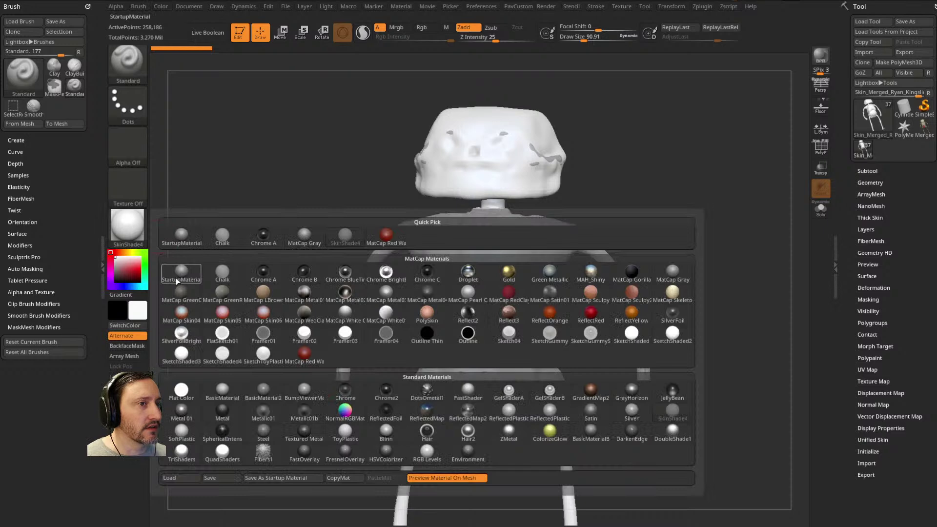
left_click(275, 228)
Step: Re-DynaMesh the skin mesh at resolution 208
left_click_drag(644, 209, 656, 206)
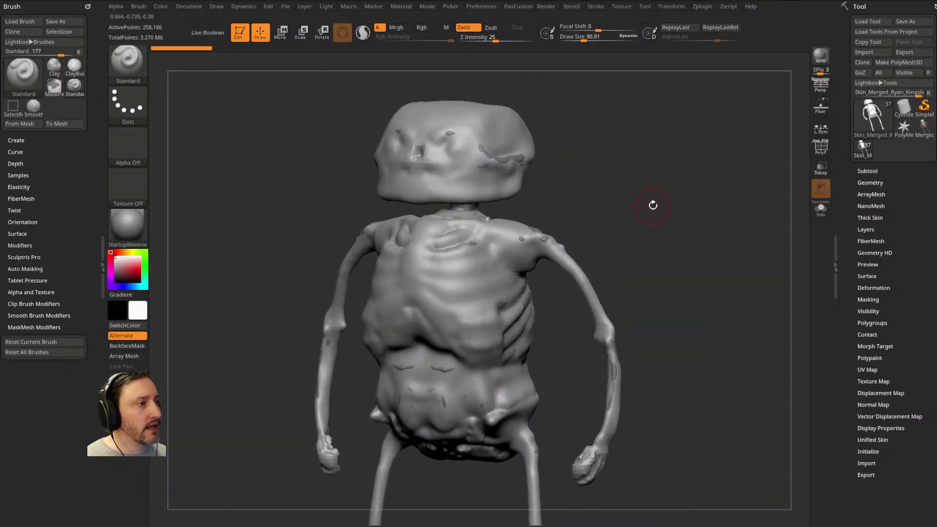
key("space")
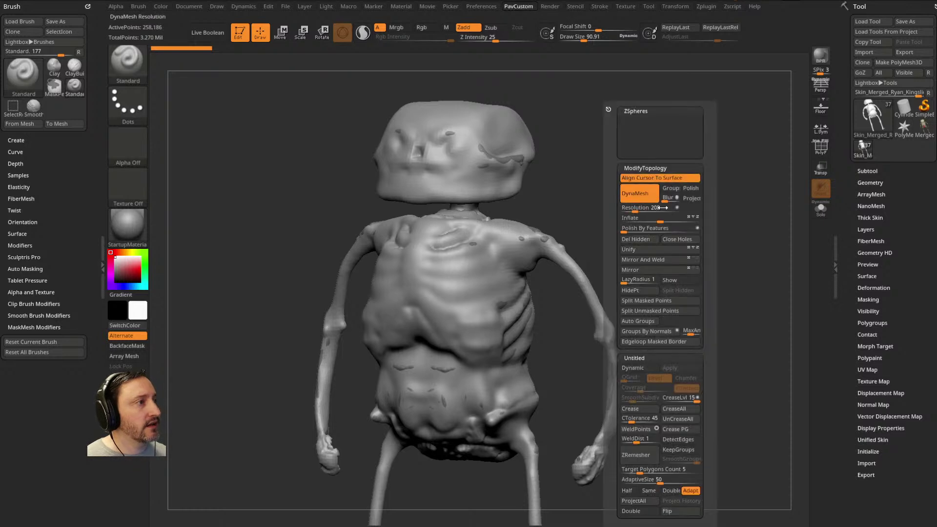
key("space")
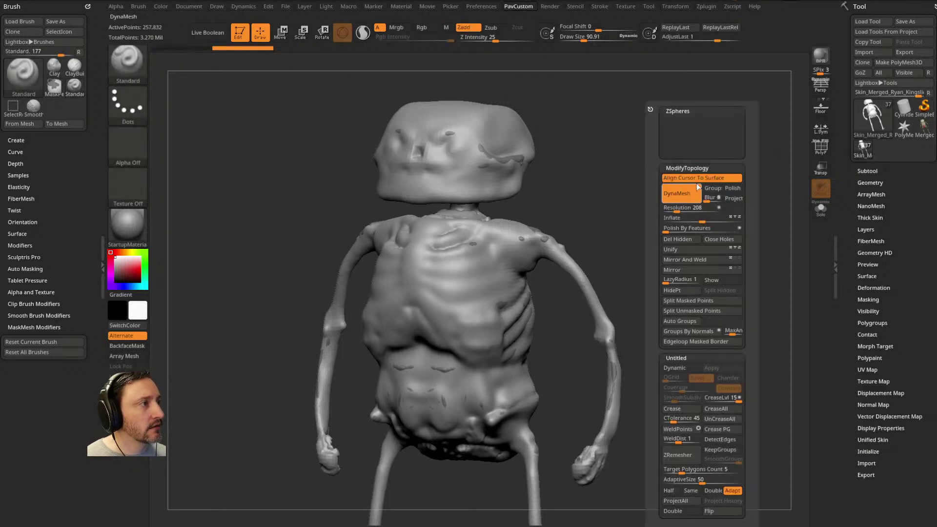
Step: Remesh the skin again with DynaMesh and smooth its hands down against the hand bones
left_click_drag(690, 141, 691, 96)
left_click_drag(703, 174, 694, 176)
left_click_drag(561, 440, 548, 349, "alt")
left_click_drag(709, 224, 659, 359, "ctrl")
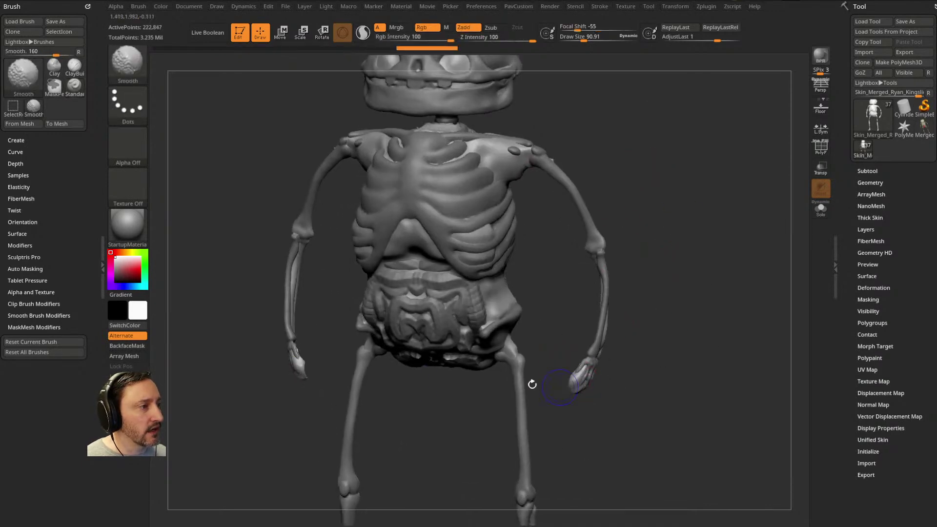
left_click_drag(326, 353, 314, 374, "shift")
mouse_move(537, 229)
left_mouse_down()
mouse_move(564, 251)
mouse_move(663, 251)
mouse_move(658, 177)
mouse_move(508, 404)
left_mouse_up()
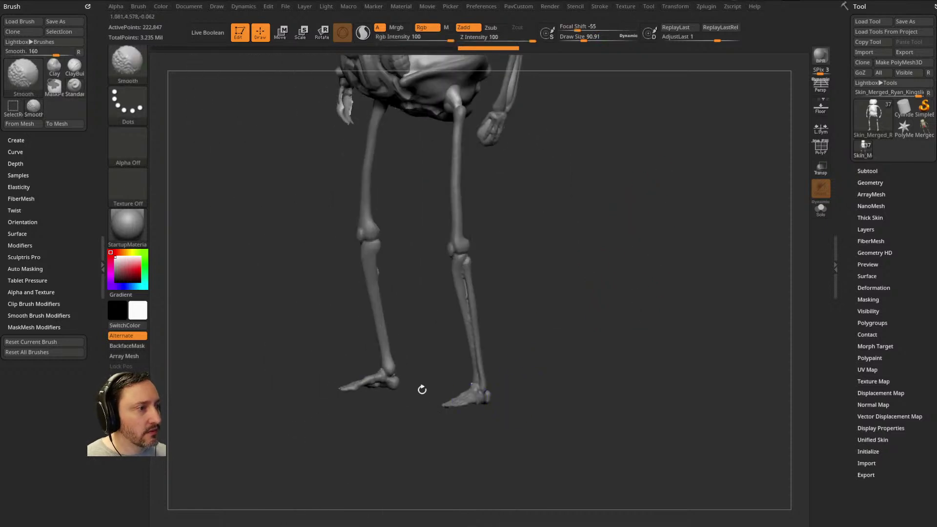
Step: Isolate the skin mesh, turn on Sculptris Pro, smooth away its feet at the ankles and show the skeleton again
left_click_drag(594, 257, 697, 246)
left_click(823, 211)
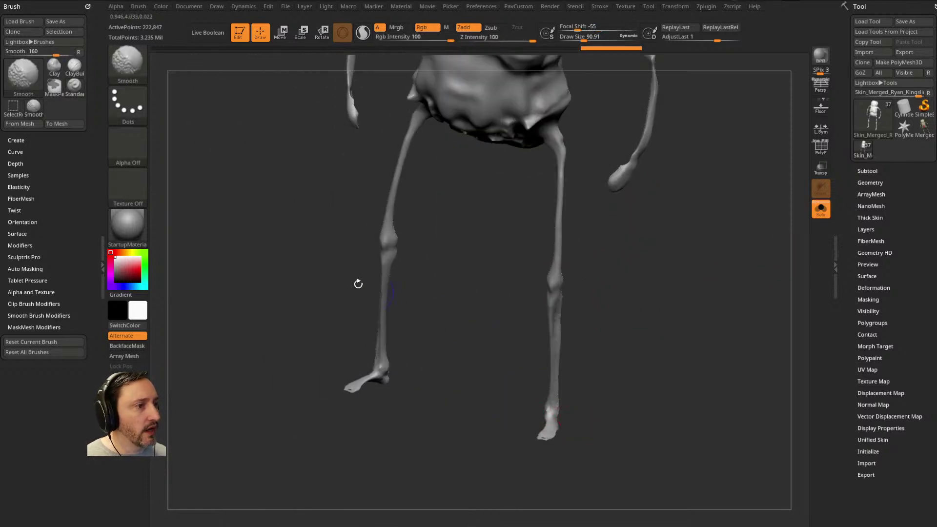
left_click(363, 32)
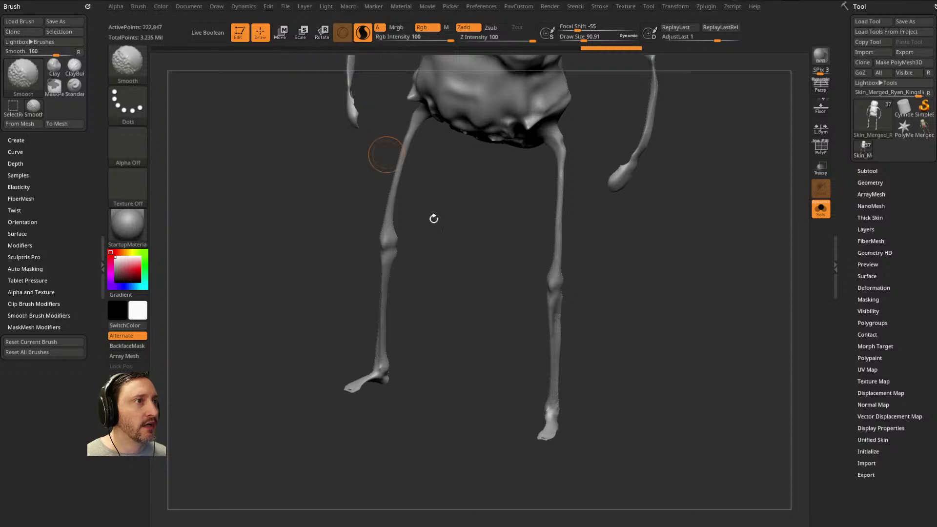
left_click_drag(543, 435, 552, 432, "shift")
left_click_drag(657, 285, 635, 358, "alt")
left_click_drag(594, 262, 602, 261, "shift")
left_click_drag(578, 403, 575, 345, "alt")
left_click_drag(535, 436, 536, 439, "shift")
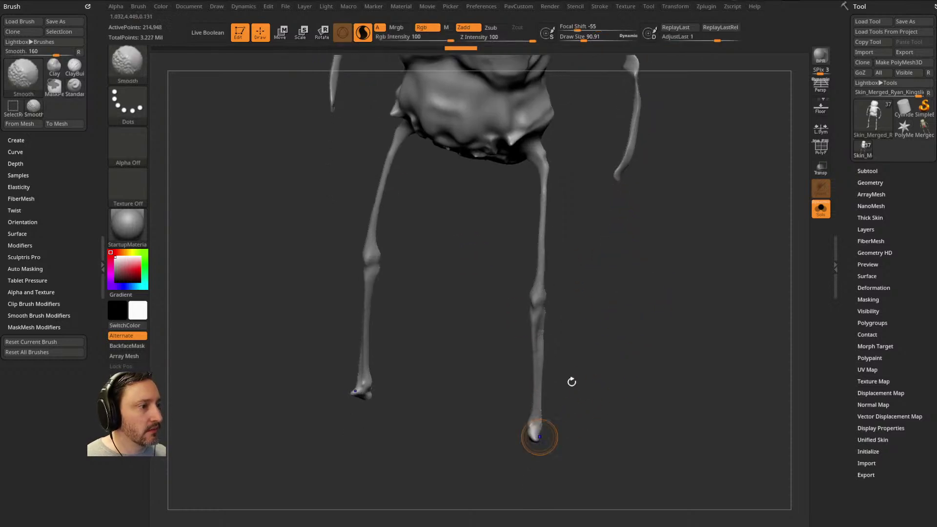
mouse_move(703, 299)
left_mouse_down()
mouse_move(702, 380)
mouse_move(694, 316)
mouse_move(731, 235)
mouse_move(712, 221)
left_mouse_up()
left_click(823, 215)
Step: Set the Draw Size to about 156 and center the figure from the front
key("s")
left_click_drag(669, 275, 676, 275)
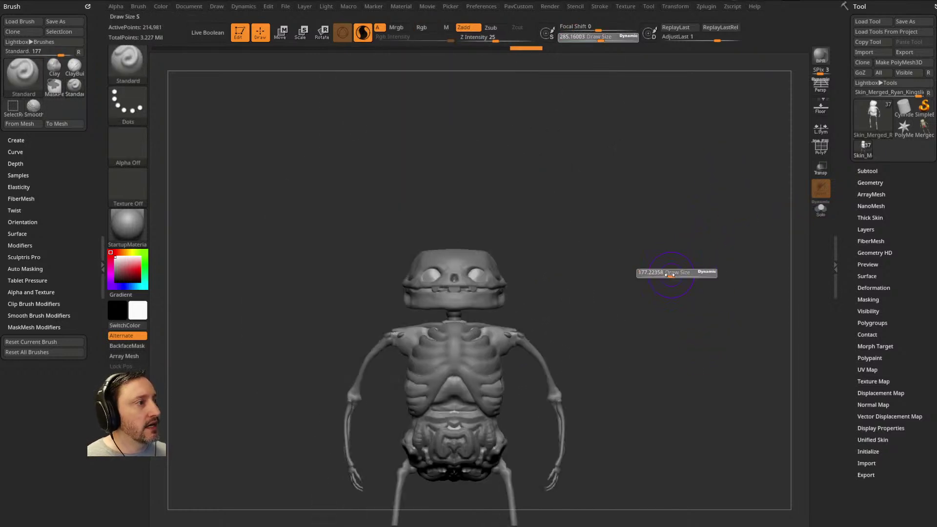
left_click_drag(435, 223, 435, 154, "alt")
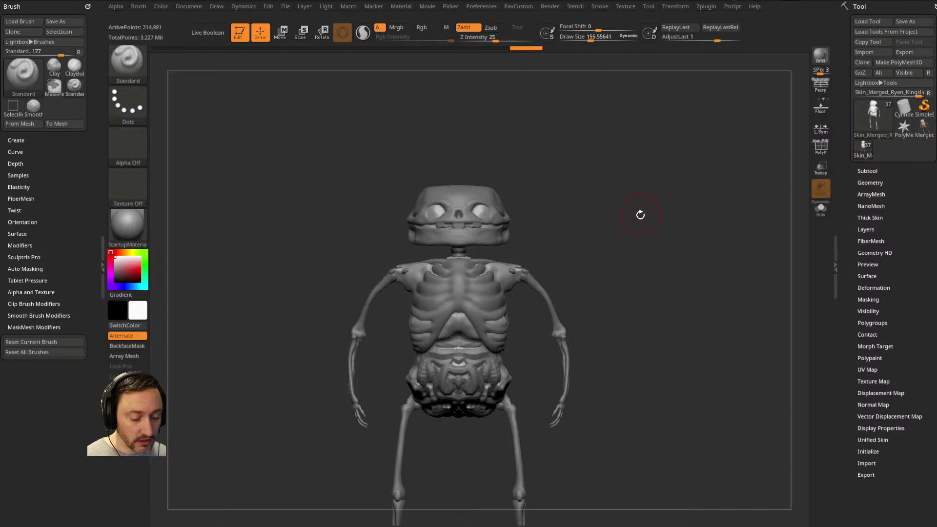
Step: Load the Ryan_Kingslien_Anatomy_Model.ZTL tool from LightBox and frame its upper body
key("comma")
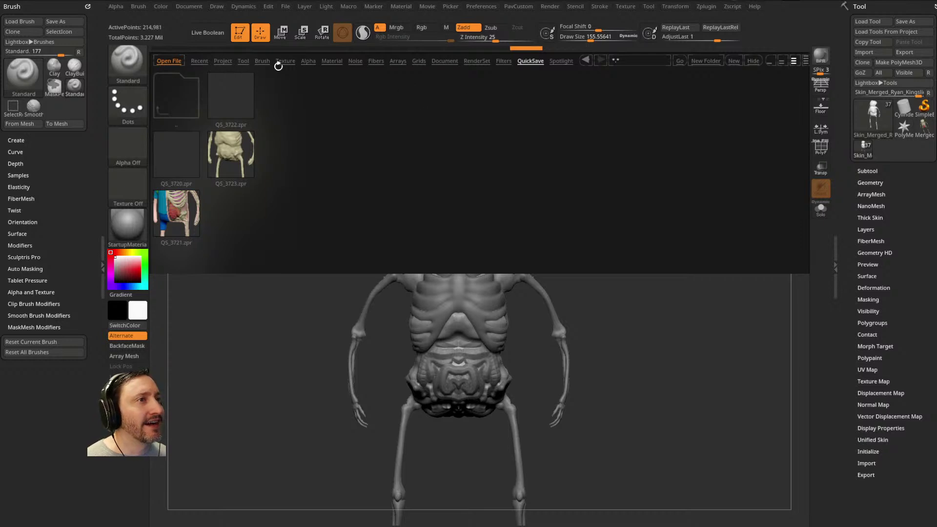
left_click(243, 61)
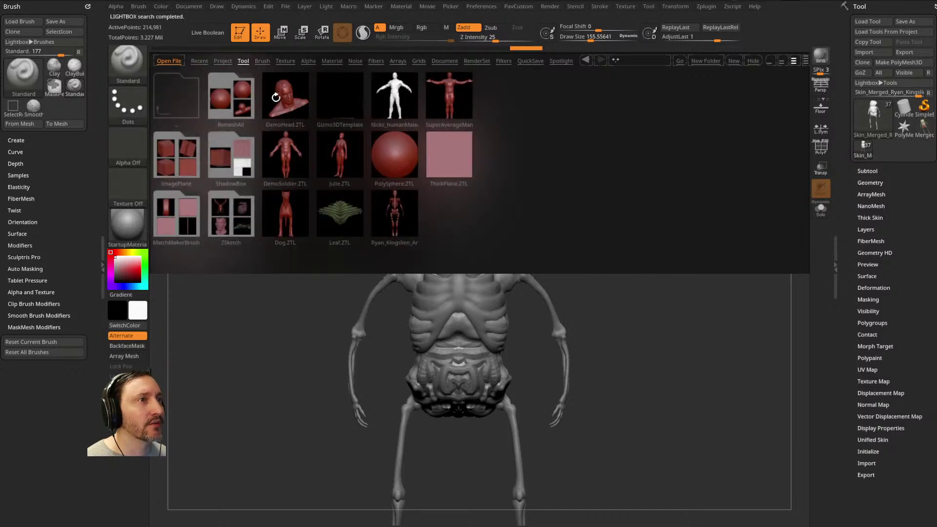
double_click(400, 219)
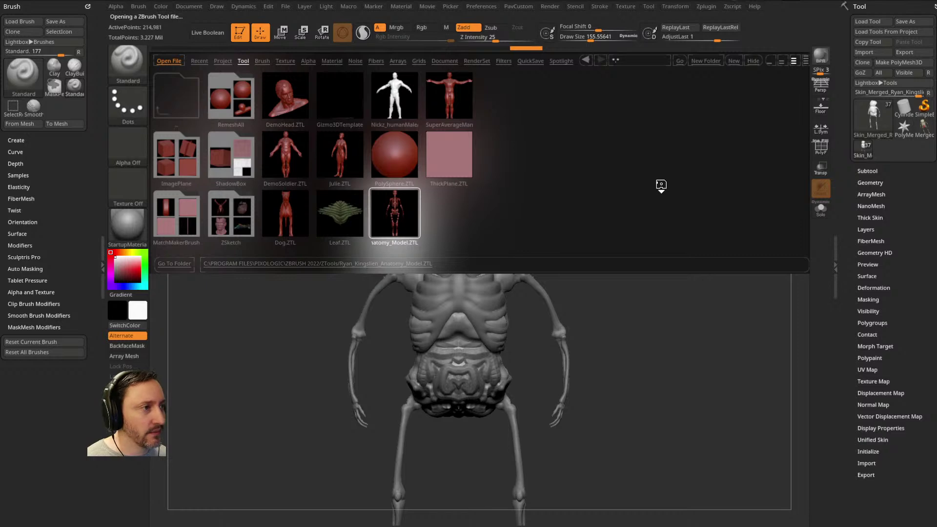
key("comma")
mouse_move(638, 252)
left_mouse_down()
mouse_move(644, 199)
mouse_move(639, 298)
mouse_move(625, 298)
left_mouse_up()
key("s")
mouse_move(649, 311)
left_mouse_down("alt")
mouse_move(658, 295)
mouse_move(645, 297)
left_mouse_up("alt")
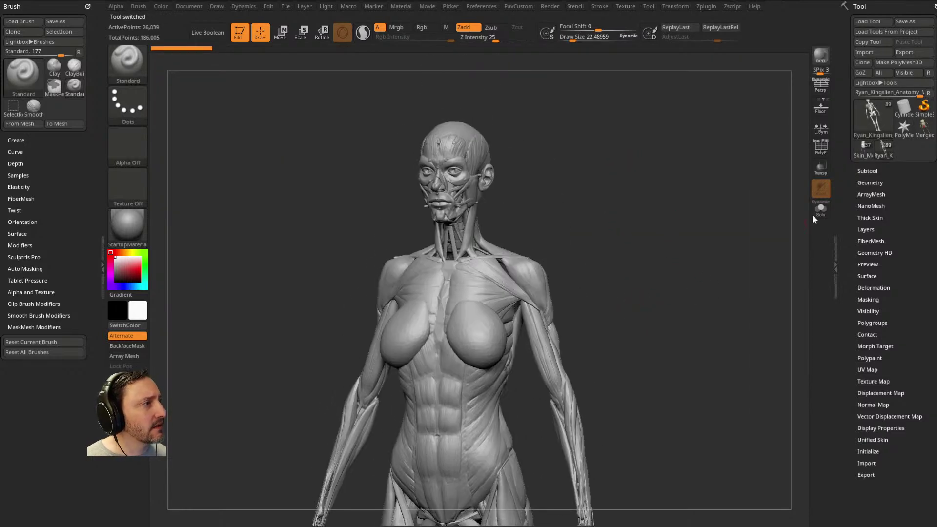
Step: Expand the anatomy model's subtool list and set the main color to tan (201, 164, 105)
left_click(866, 171)
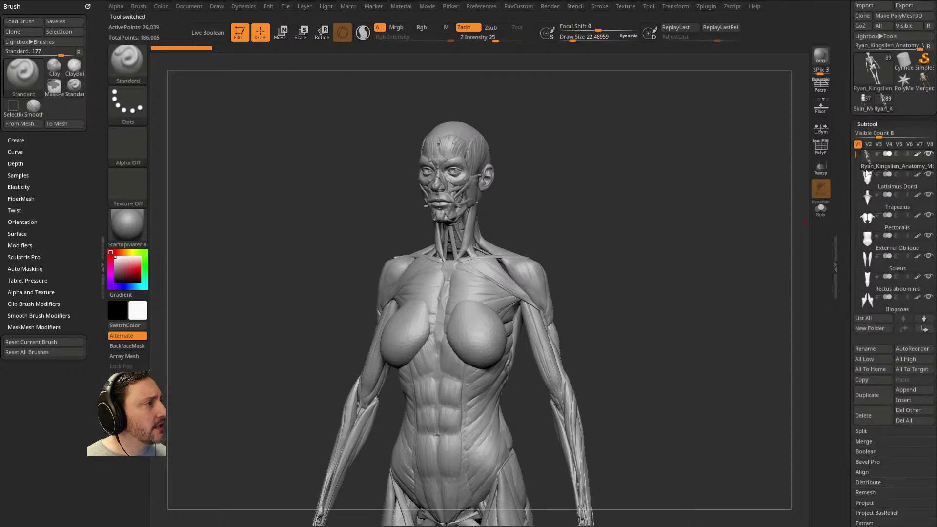
mouse_move(729, 255)
left_mouse_down()
mouse_move(707, 246)
mouse_move(749, 257)
mouse_move(730, 258)
left_mouse_up()
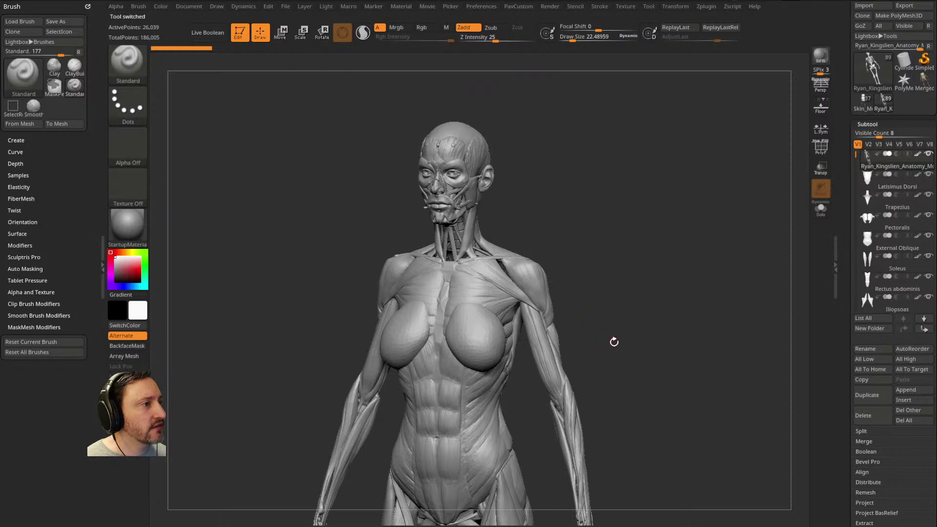
left_click_drag(614, 342, 608, 262, "alt")
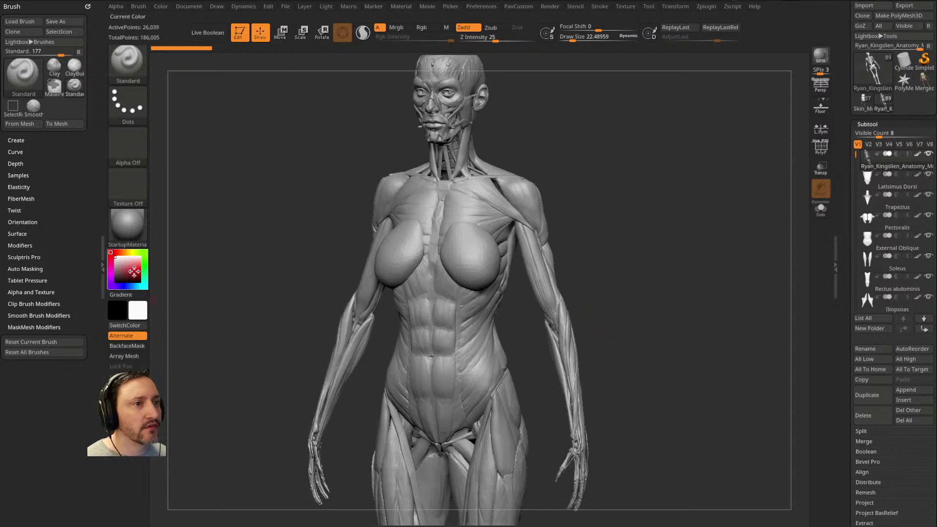
left_click(125, 252)
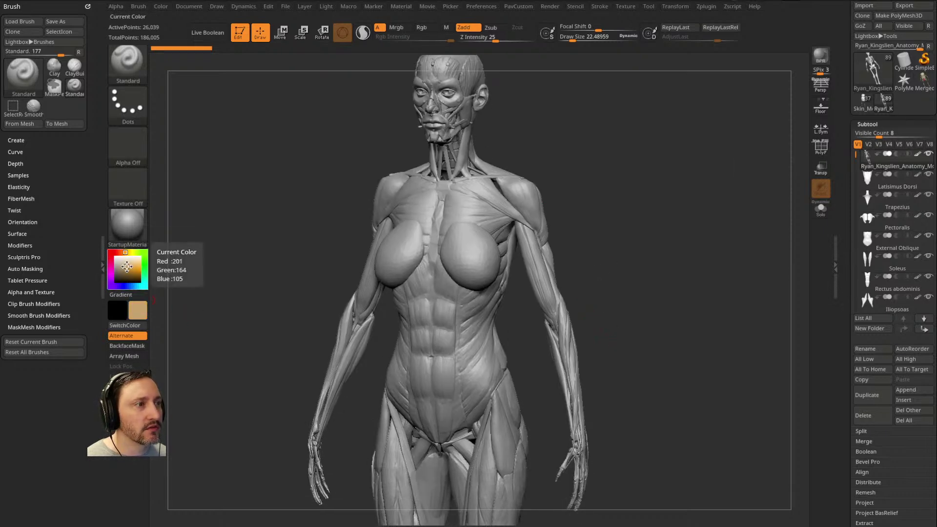
mouse_move(664, 231)
left_mouse_down()
mouse_move(556, 224)
mouse_move(682, 228)
mouse_move(671, 217)
left_mouse_up()
Step: Hide the Breasts subtool, make the Deltoid subtool active and frame the head and shoulders
left_click(526, 214, "alt")
mouse_move(700, 293)
left_mouse_down()
mouse_move(671, 330)
mouse_move(579, 329)
mouse_move(629, 316)
mouse_move(580, 321)
mouse_move(655, 320)
mouse_move(694, 376)
mouse_move(661, 366)
mouse_move(688, 311)
mouse_move(674, 319)
left_mouse_up()
left_click(527, 367, "alt")
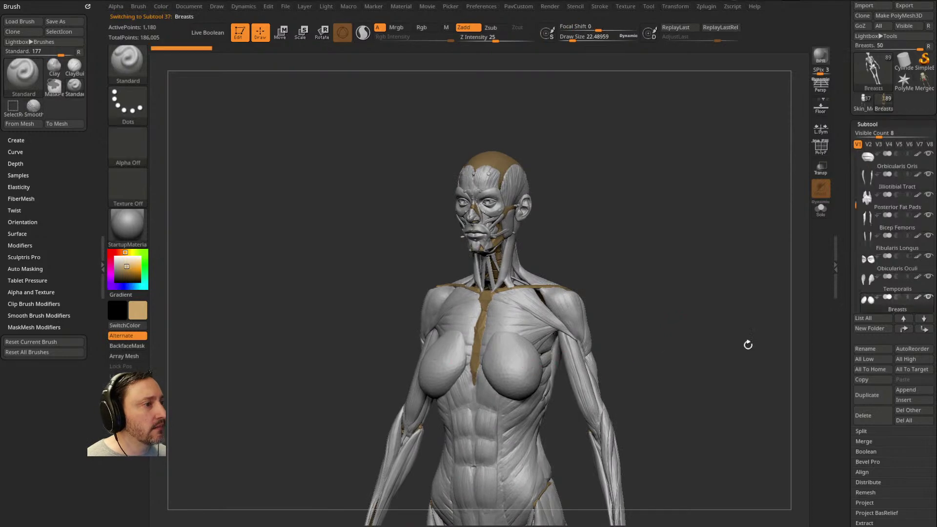
left_click(928, 297)
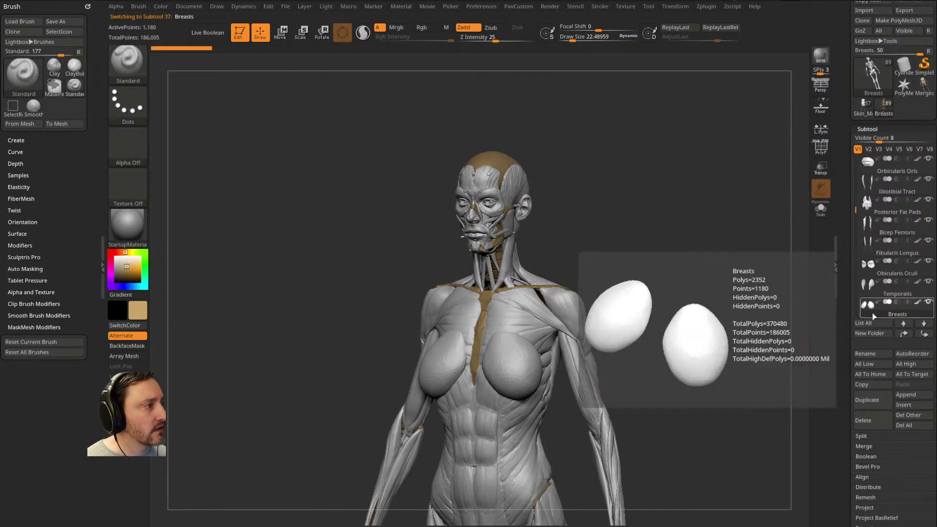
left_click(566, 320, "alt")
left_click_drag(751, 434, 546, 308, "alt")
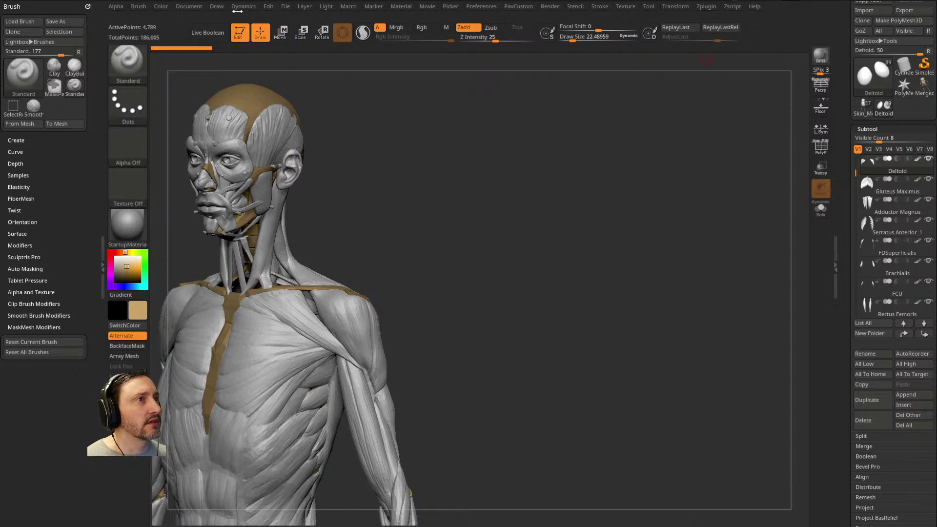
Step: Look through the Thumbnail preferences and turn CamView on
left_click(485, 8)
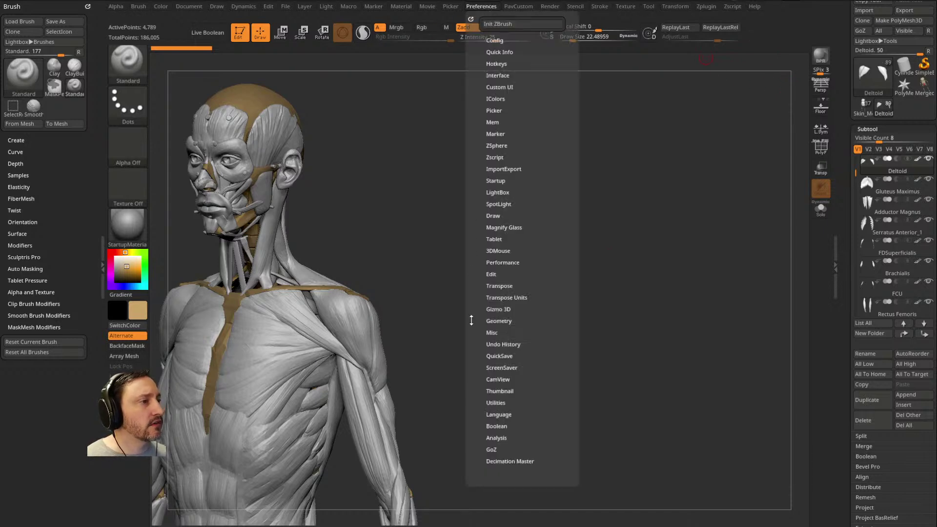
left_click(501, 391)
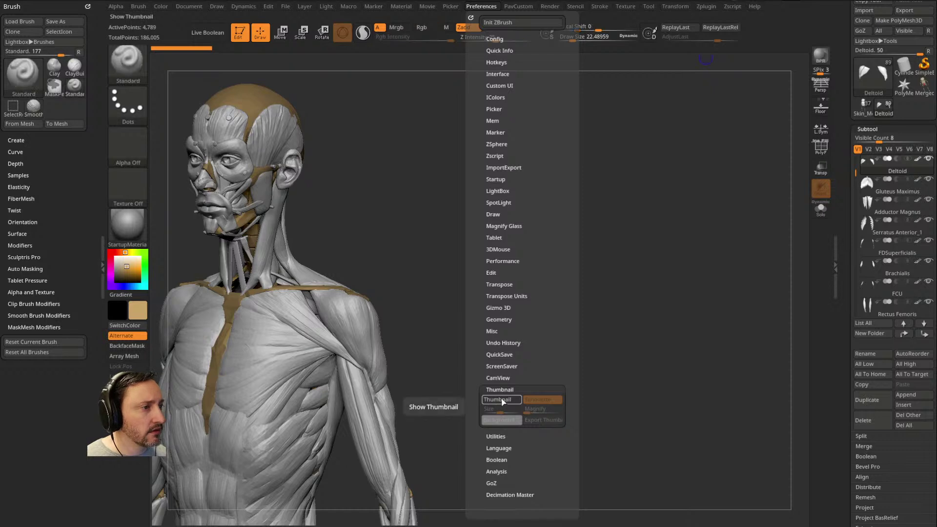
left_click(502, 389)
left_click(497, 377)
left_click(499, 387)
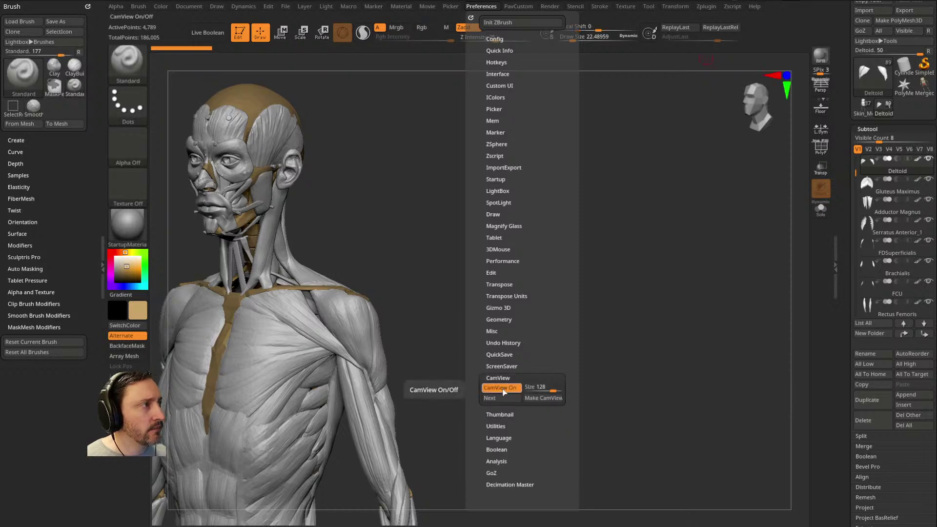
Step: Cycle through the CamView models to DemoHead_with_Arrows_CamView.PSD
left_click(513, 398)
left_click(512, 398)
left_click(513, 399)
left_click(513, 398)
left_click(513, 398)
left_click(513, 398)
left_click(513, 398)
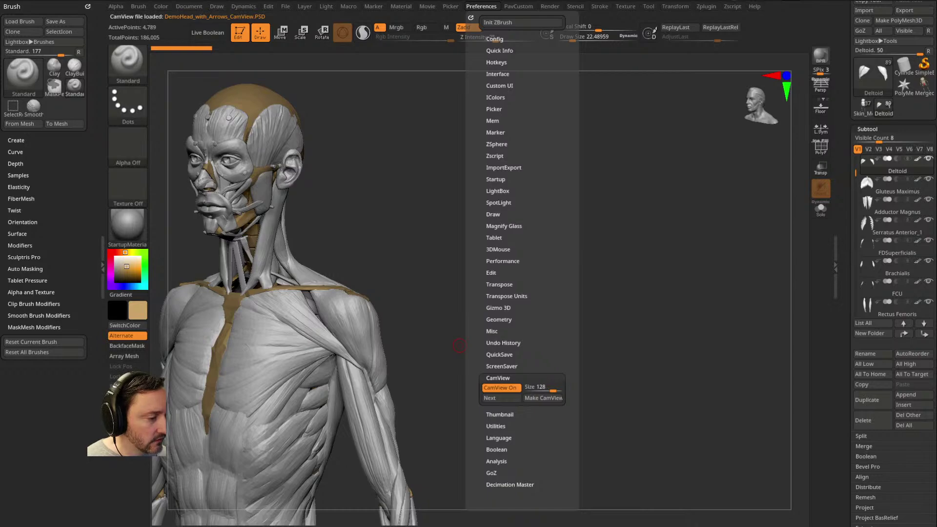
Step: Switch to the browser and search the YouTube channel for "camview" videos
key("alt+Tab")
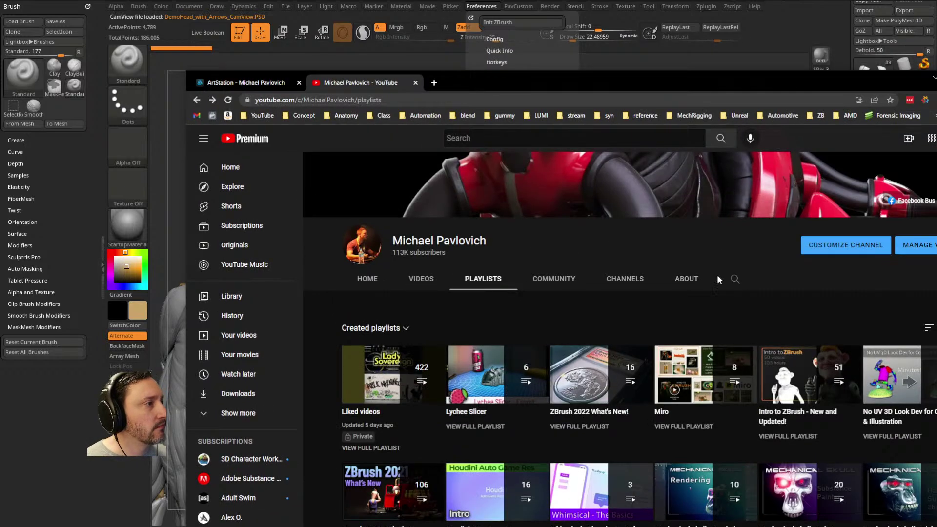
left_click(735, 279)
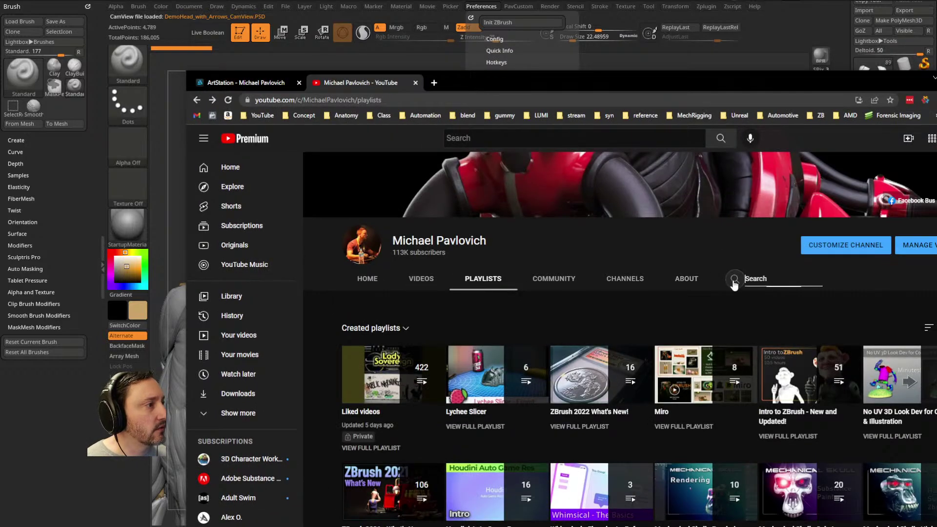
type("camview")
key("Return")
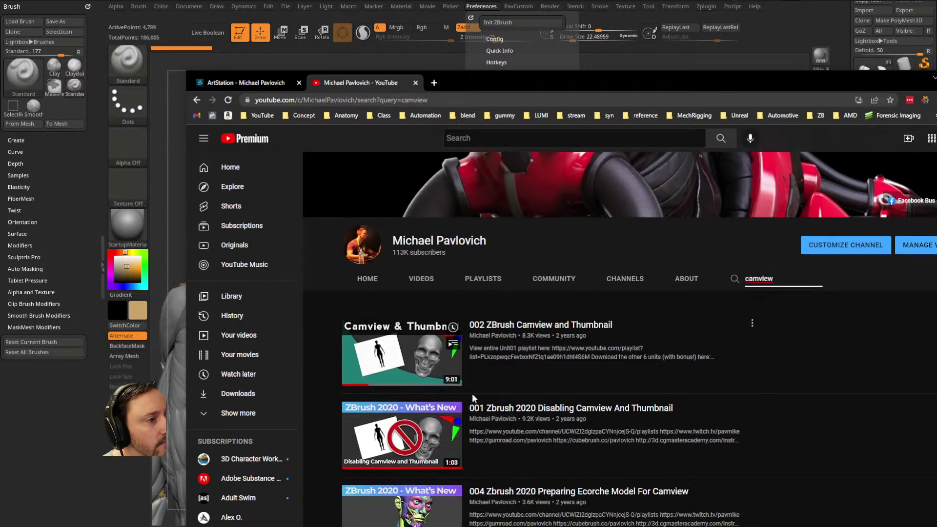
scroll(446, 380, "down", 2)
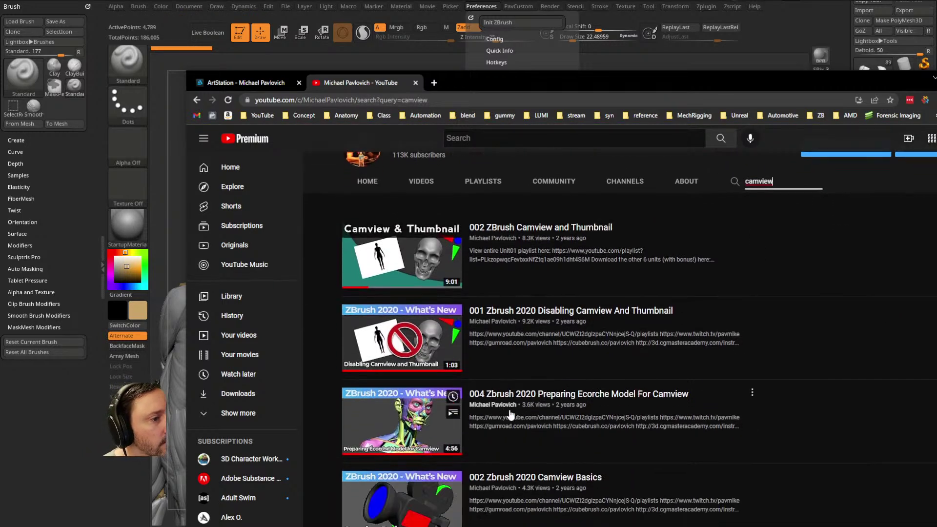
Step: Open the video "004 Zbrush 2020 Preparing Ecorche Model For Camview", mute it and skim through to its end
left_click(606, 397)
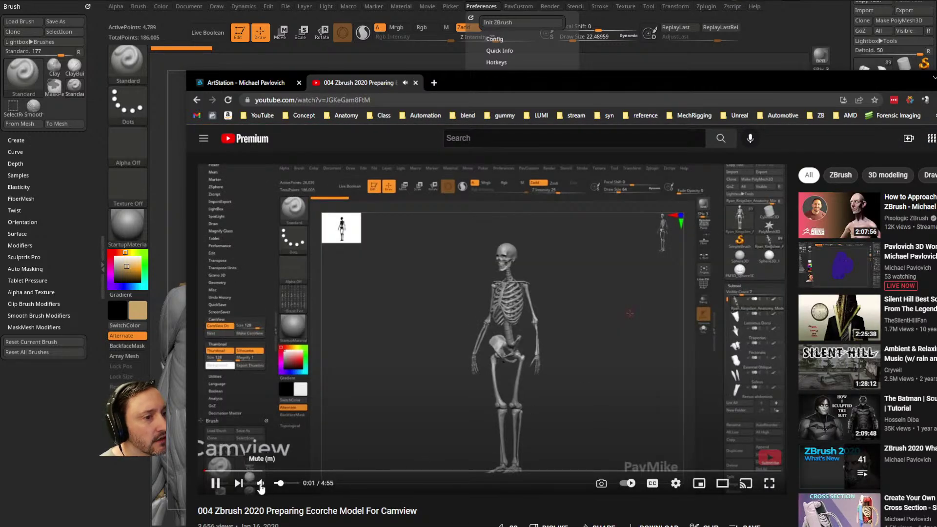
left_click(348, 471)
left_click(421, 471)
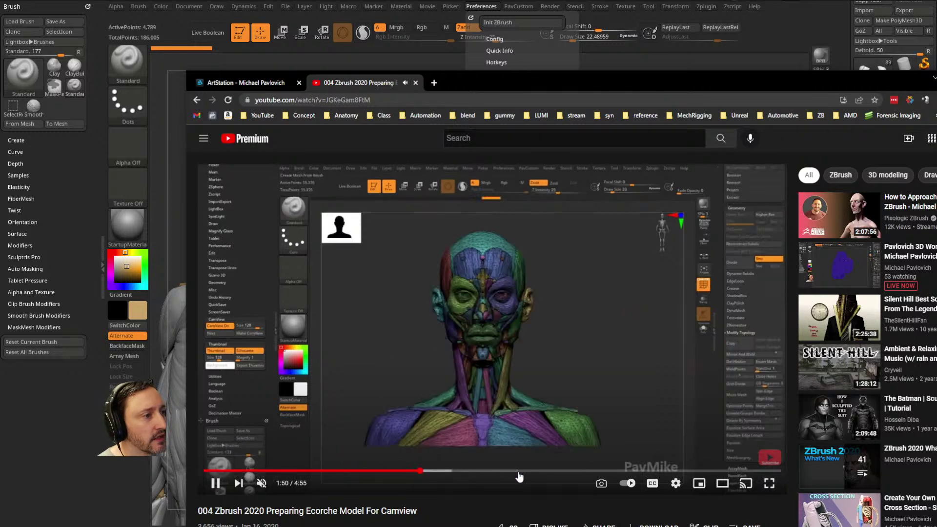
left_click(552, 471)
left_click(668, 472)
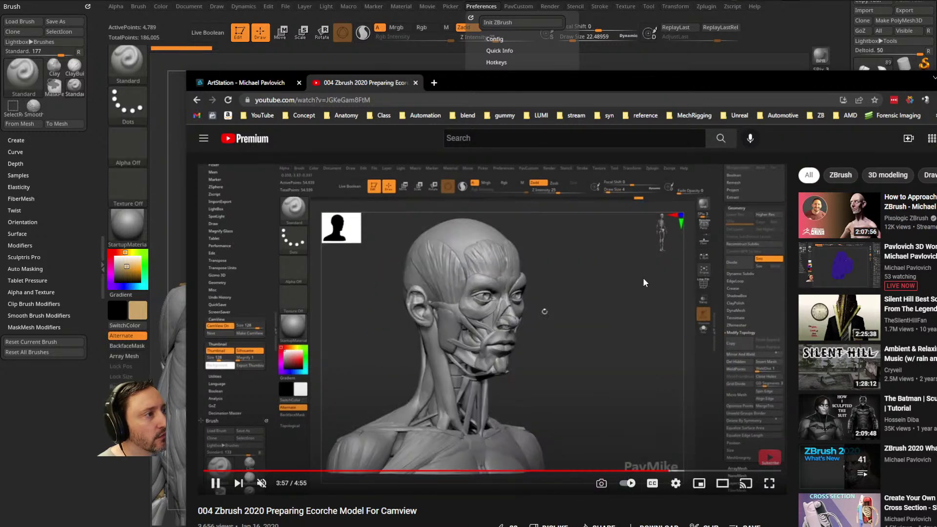
left_click(759, 471)
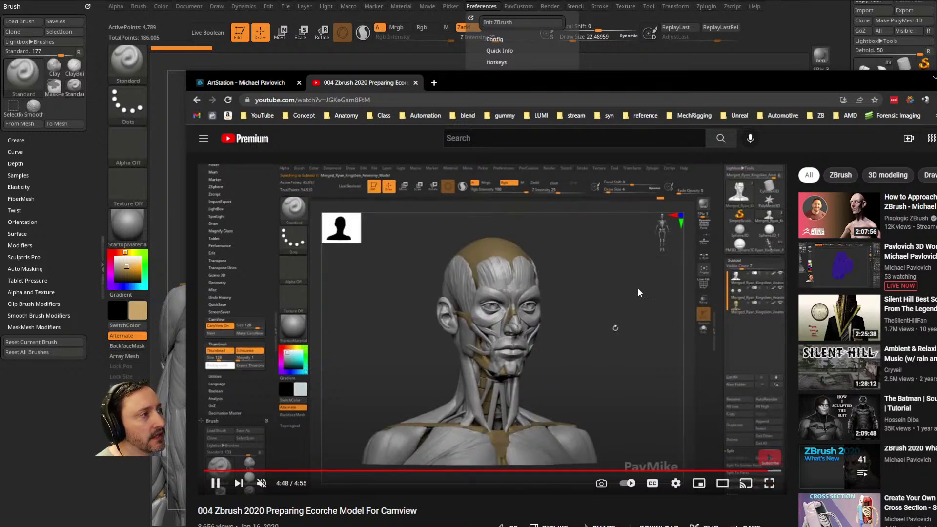
Step: Go back to the channel's playlists and move the browser aside to return to ZBrush
left_click(196, 101)
left_click(197, 101)
left_click_drag(477, 84, 936, 84)
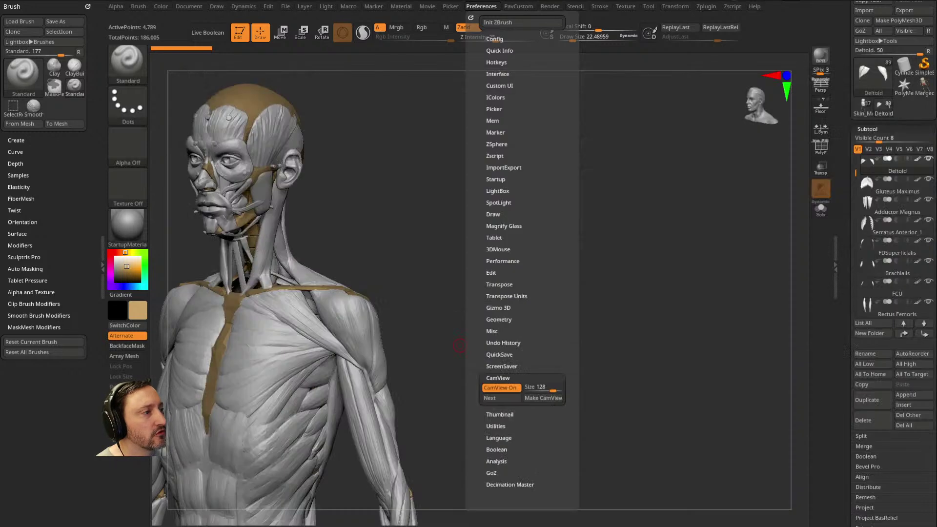
Step: Turn the anatomy model slightly, drop a snapshot of it on the canvas and move the live model beside the copy
left_click_drag(658, 247, 646, 293)
key("shift+s")
left_click_drag(518, 253, 753, 265, "alt")
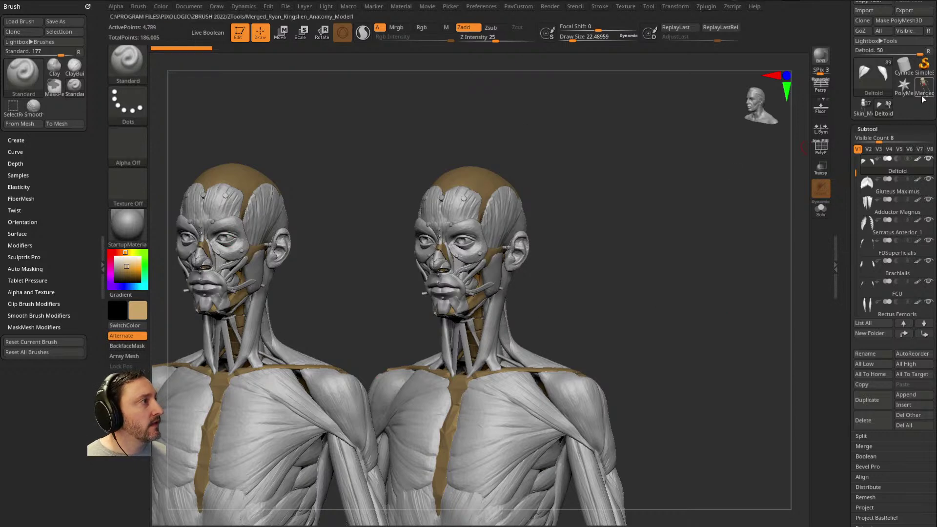
Step: Switch to the merged skin tool beside the anatomy snapshot, set its display colour to white and angle the skull sideways
left_click(862, 105)
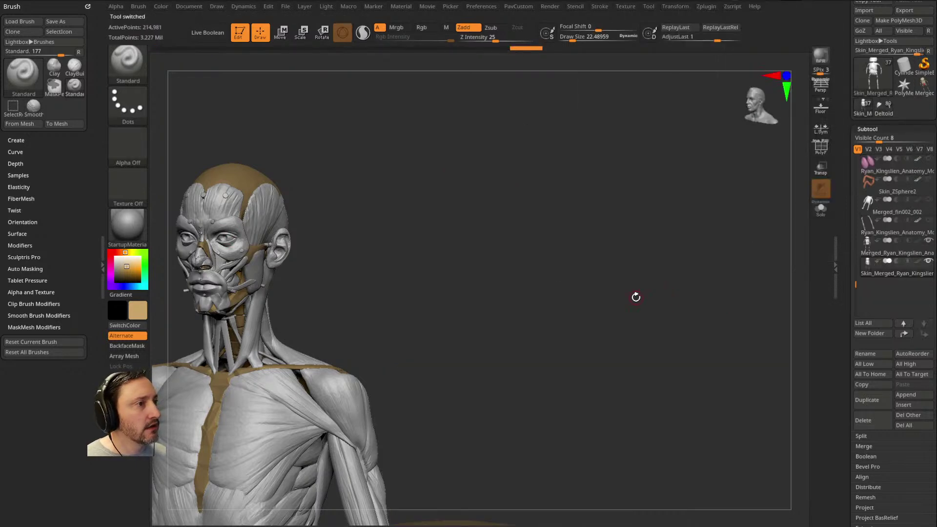
left_click_drag(673, 278, 701, 303)
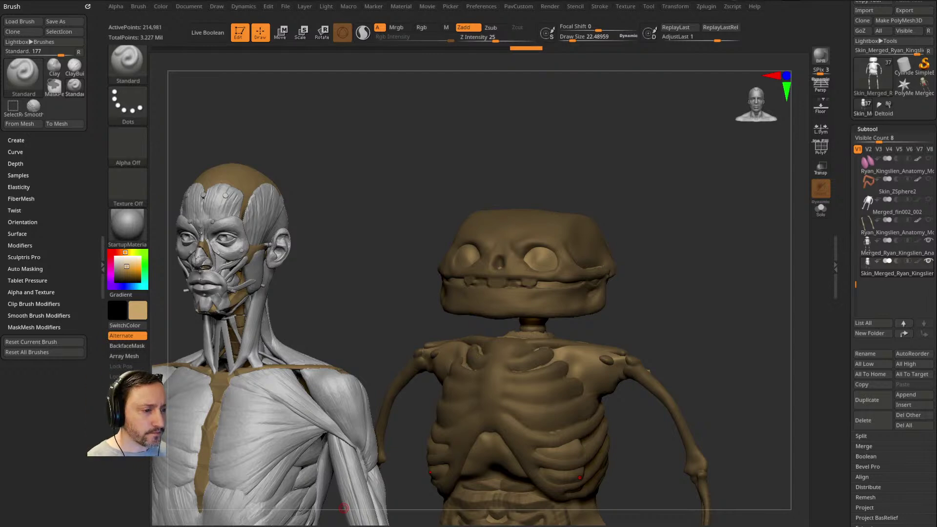
mouse_move(626, 207)
left_mouse_down()
mouse_move(655, 218)
mouse_move(645, 203)
mouse_move(717, 226)
mouse_move(627, 272)
mouse_move(546, 267)
left_mouse_up()
left_click(111, 252)
key("s")
left_click_drag(606, 262, 655, 272)
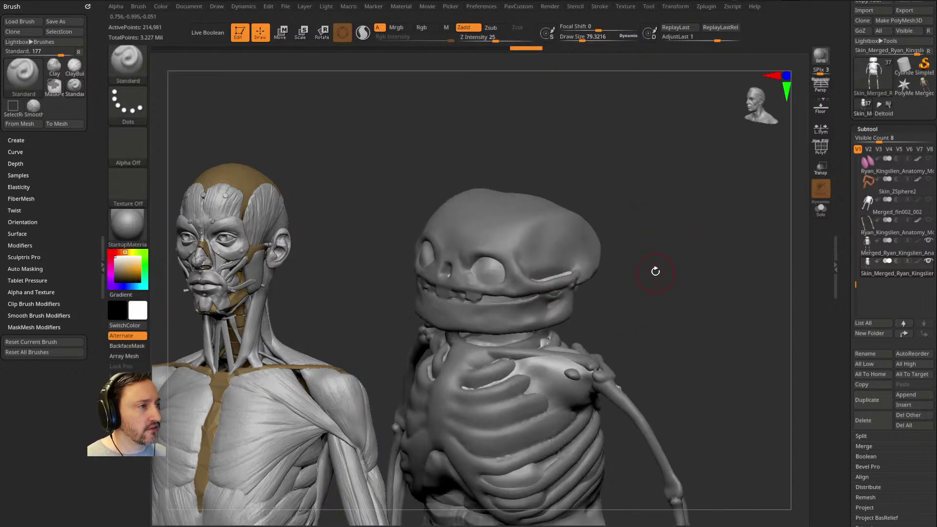
Step: Build up the temporalis muscle in the hollow on the side of the skull with the ClayBuildup brush
key("b")
key("c")
key("b")
left_click_drag(639, 241, 602, 258)
key("s")
left_click_drag(523, 268, 508, 259)
mouse_move(593, 229)
left_mouse_down()
mouse_move(602, 236)
mouse_move(539, 283)
left_mouse_up()
key("s")
key("ctrl+z")
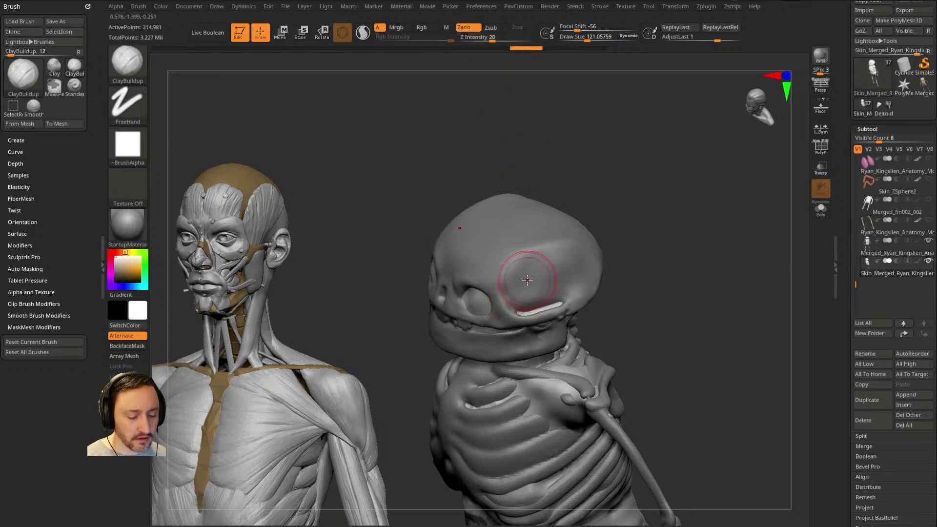
mouse_move(507, 265)
left_mouse_down()
mouse_move(521, 278)
mouse_move(524, 270)
mouse_move(527, 303)
left_mouse_up()
left_click_drag(606, 255, 623, 236)
mouse_move(521, 280)
left_mouse_down()
mouse_move(542, 272)
mouse_move(542, 303)
left_mouse_up()
left_click_drag(598, 262, 602, 241)
mouse_move(505, 280)
left_mouse_down()
mouse_move(520, 298)
mouse_move(646, 236)
left_mouse_up()
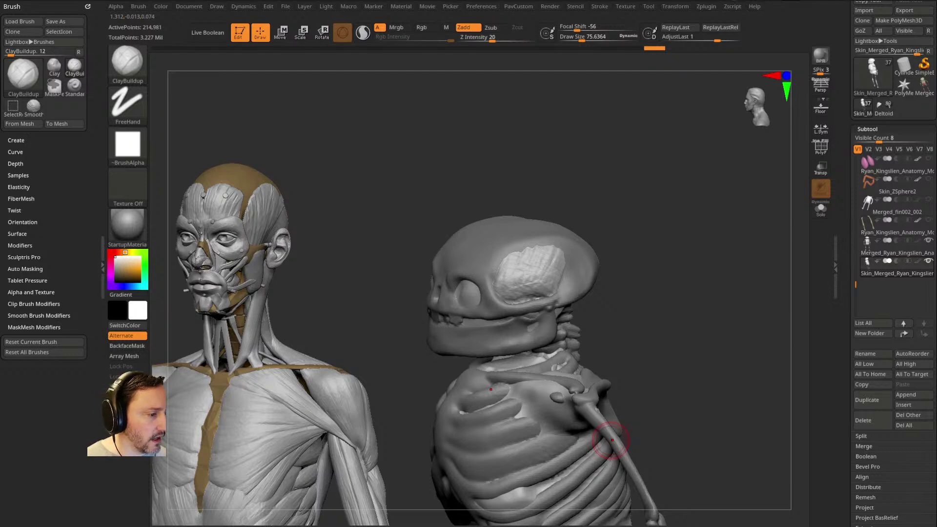
Step: Switch to Zygote Body in the browser and fade out the skin layer to examine the upper-body muscles
key("alt+Tab")
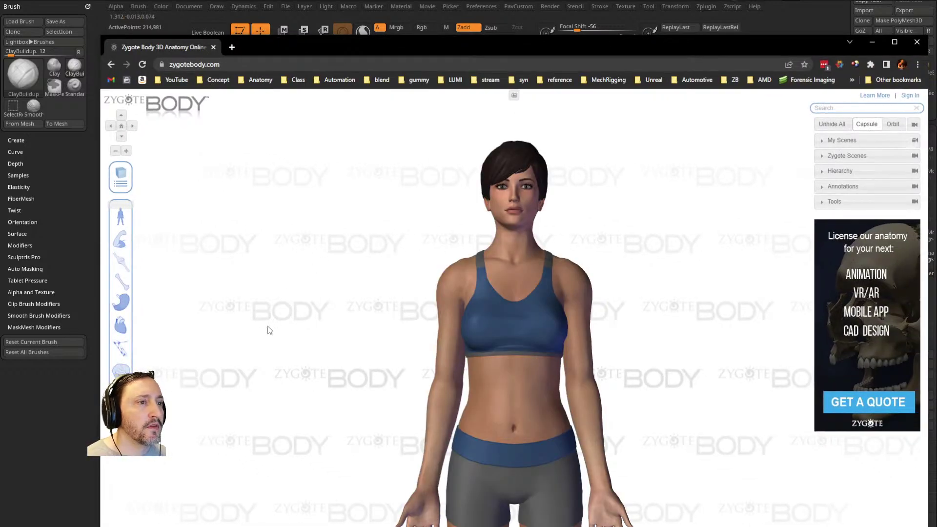
left_click_drag(389, 212, 378, 249)
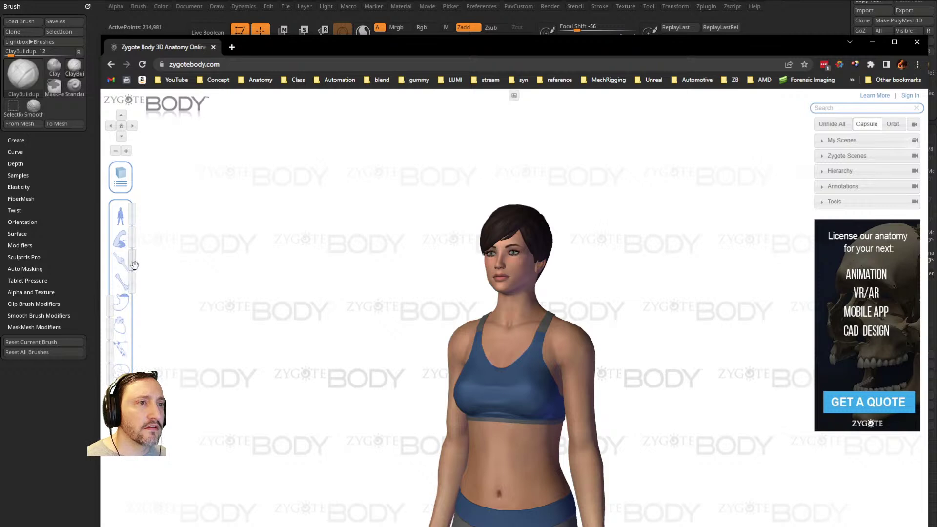
left_click_drag(131, 215, 107, 215)
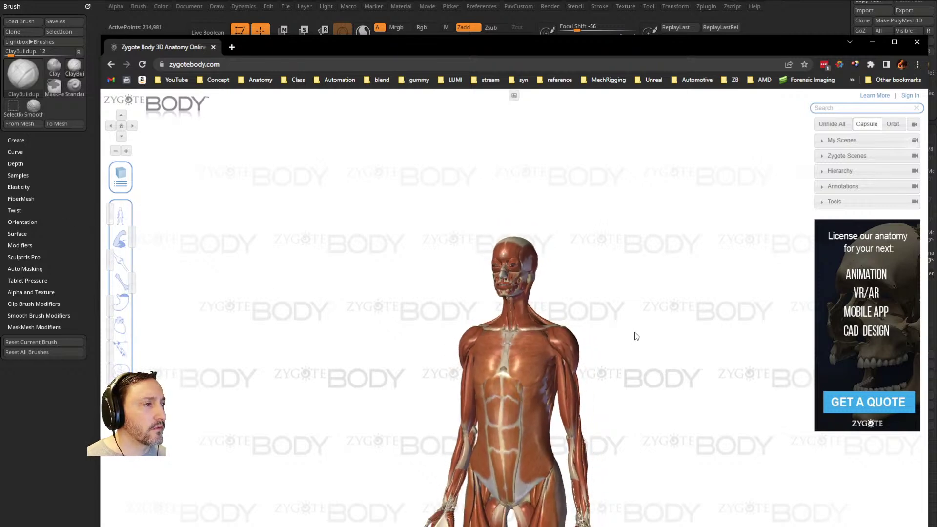
scroll(636, 334, "up", 5)
left_click_drag(669, 317, 711, 364)
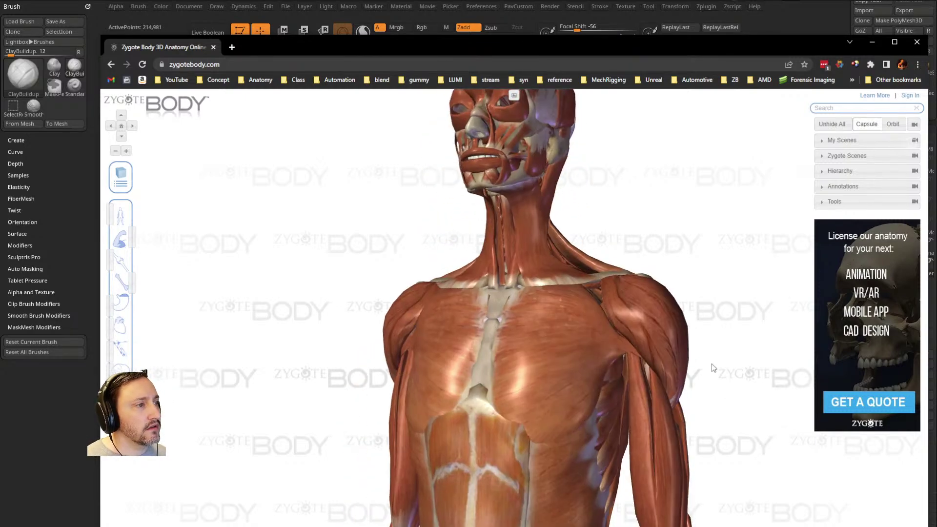
Step: Examine the pectoralis major against the skeleton by fading the muscle layer, restore the muscles and return to ZBrush
left_click(568, 334)
left_click_drag(671, 416, 712, 383)
left_click_drag(133, 240, 109, 243)
mouse_move(743, 227)
left_mouse_down()
mouse_move(644, 243)
mouse_move(736, 209)
mouse_move(751, 224)
left_mouse_up()
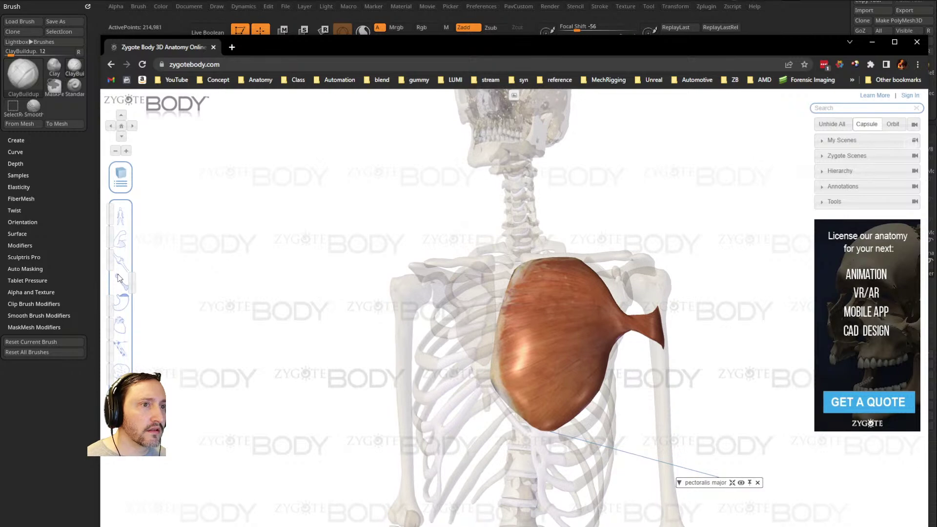
left_click_drag(117, 241, 141, 244)
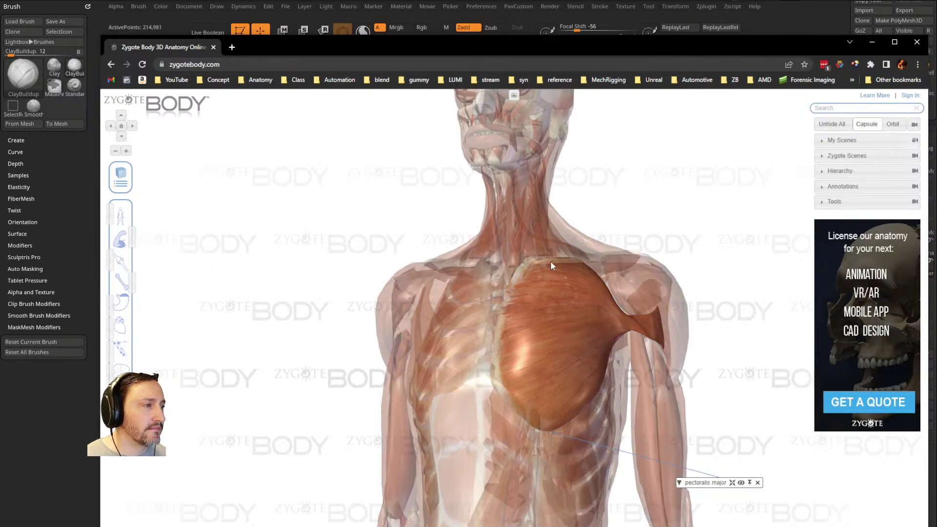
left_click(636, 213)
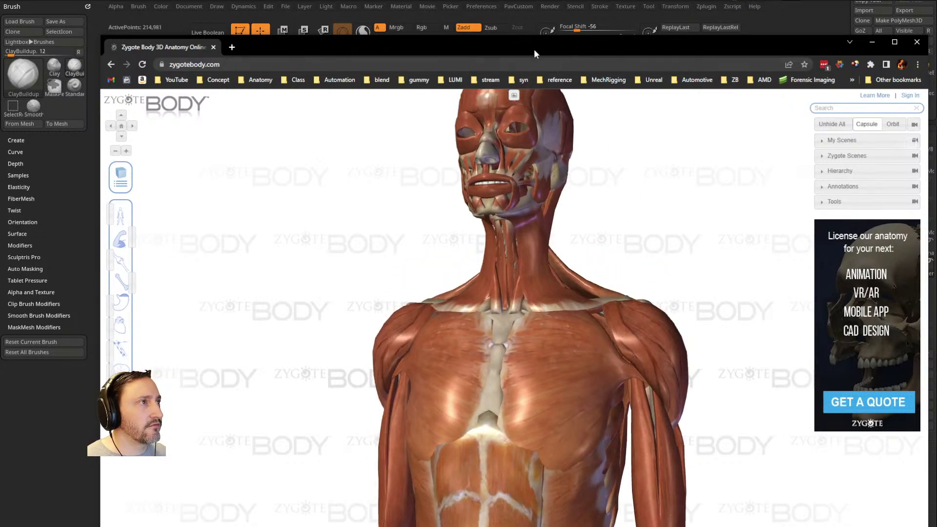
left_click_drag(537, 56, 677, 526)
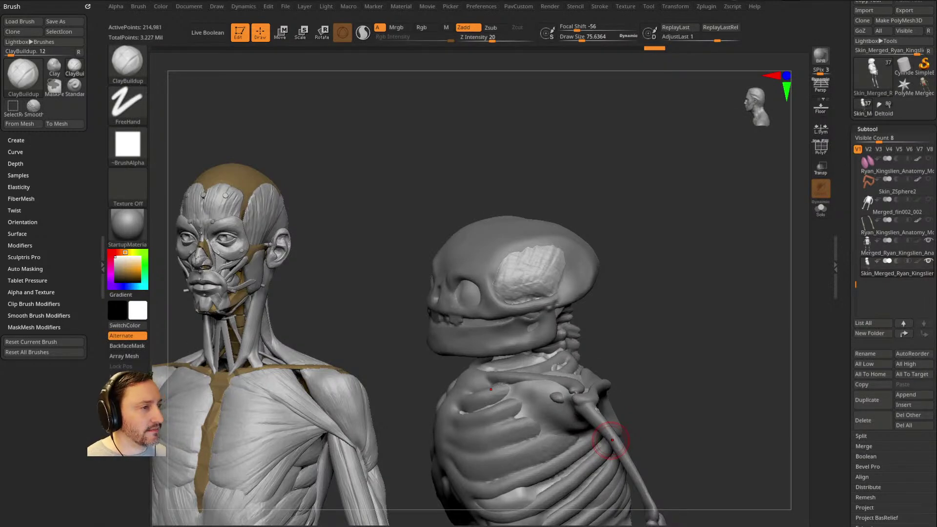
Step: Extend the temporalis clay toward the back of the skull with larger ClayBuildup strokes
mouse_move(602, 225)
left_mouse_down()
mouse_move(643, 203)
mouse_move(645, 253)
mouse_move(610, 264)
mouse_move(645, 238)
mouse_move(631, 209)
left_mouse_up()
left_click_drag(627, 242, 588, 263)
key("s")
left_click_drag(531, 289, 537, 288)
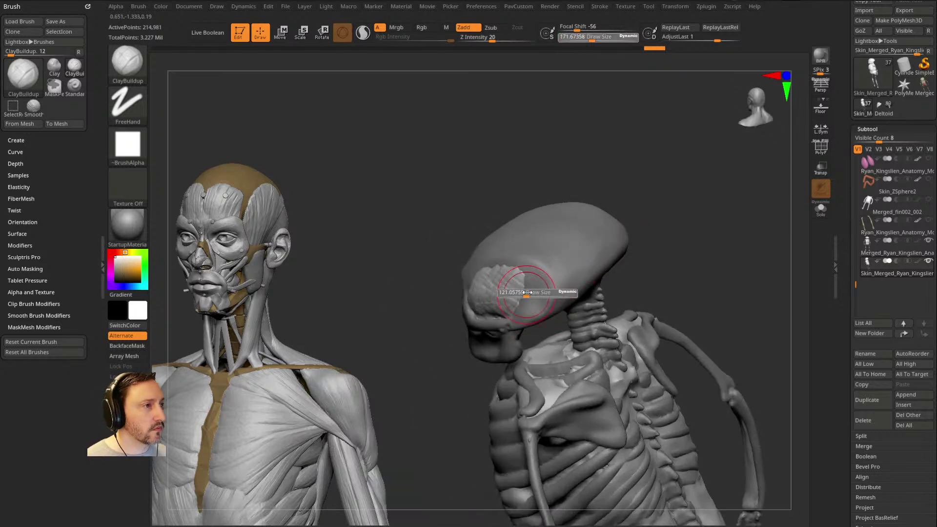
left_click_drag(639, 273, 678, 259)
key("s")
mouse_move(531, 289)
left_mouse_down()
mouse_move(523, 309)
mouse_move(491, 275)
left_mouse_up()
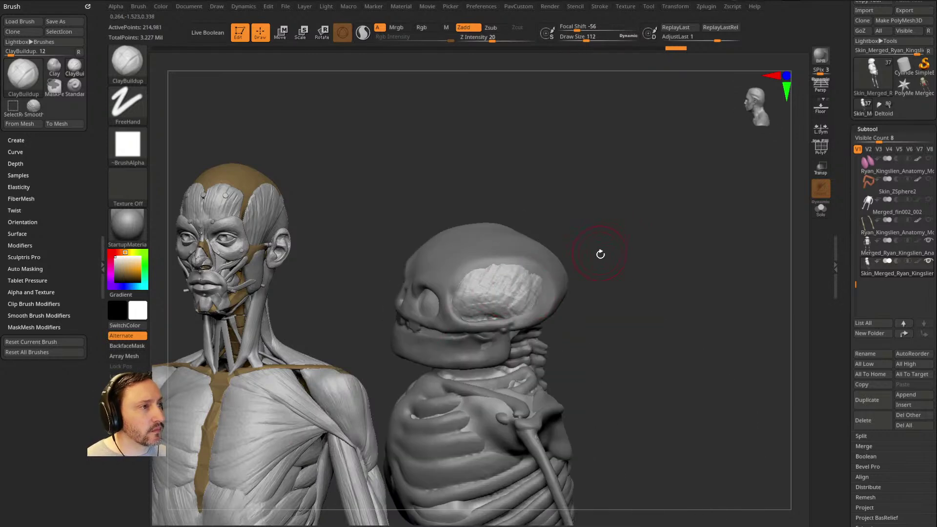
left_click_drag(600, 250, 613, 249, "alt")
Step: Check the shape of the temporalis muscle in Zygote Body and return to ZBrush
key("alt+Tab")
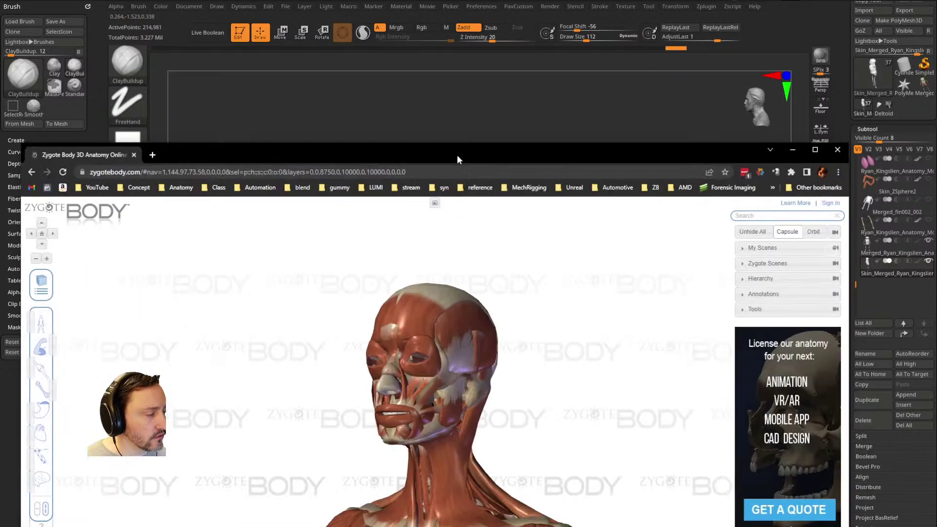
left_click(490, 316)
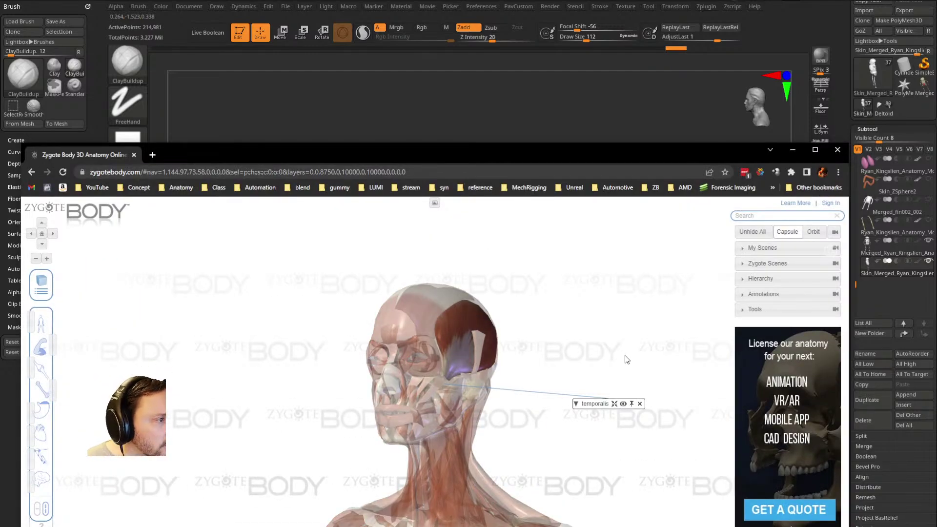
left_click(609, 339)
key("alt+Tab")
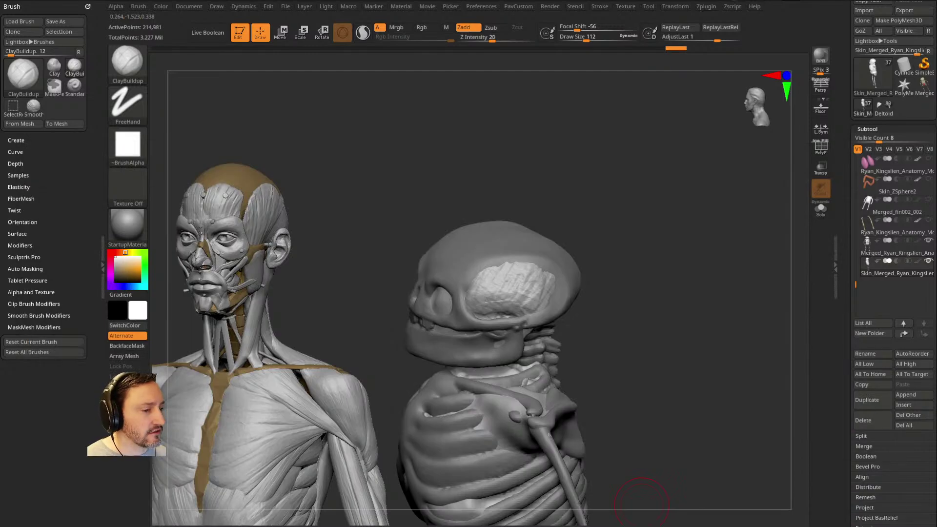
Step: Smooth the rough temporalis clay and fill out its volume with more ClayBuildup strokes
left_click_drag(587, 189, 631, 196)
mouse_move(517, 306)
left_mouse_down("shift")
mouse_move(539, 299)
mouse_move(507, 276)
left_mouse_up("shift")
left_click_drag(615, 234, 580, 236)
mouse_move(497, 272)
left_mouse_down()
mouse_move(493, 293)
mouse_move(526, 305)
left_mouse_up()
mouse_move(606, 269)
left_mouse_down()
mouse_move(557, 274)
mouse_move(522, 296)
left_mouse_up()
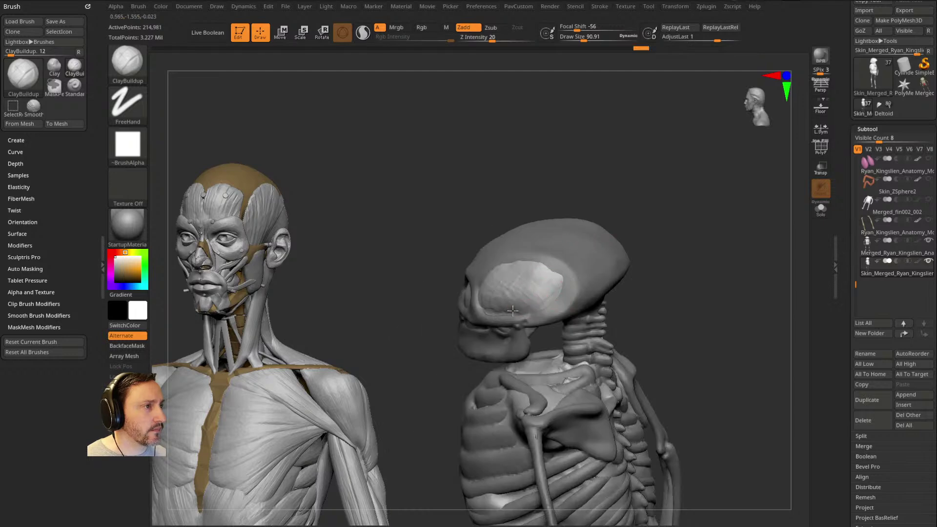
left_click_drag(629, 246, 604, 255)
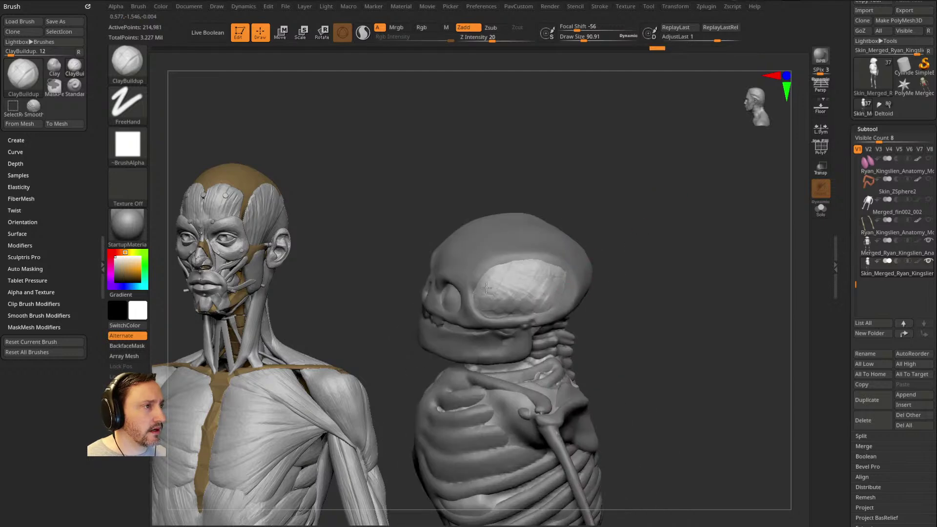
Step: Smooth the whole temporalis surface until it blends into an even bulge on the skull
mouse_move(650, 261)
left_mouse_down()
mouse_move(627, 272)
mouse_move(615, 253)
mouse_move(625, 244)
mouse_move(519, 291)
mouse_move(644, 231)
mouse_move(648, 219)
mouse_move(638, 226)
left_mouse_up()
left_click_drag(518, 261, 544, 273, "shift")
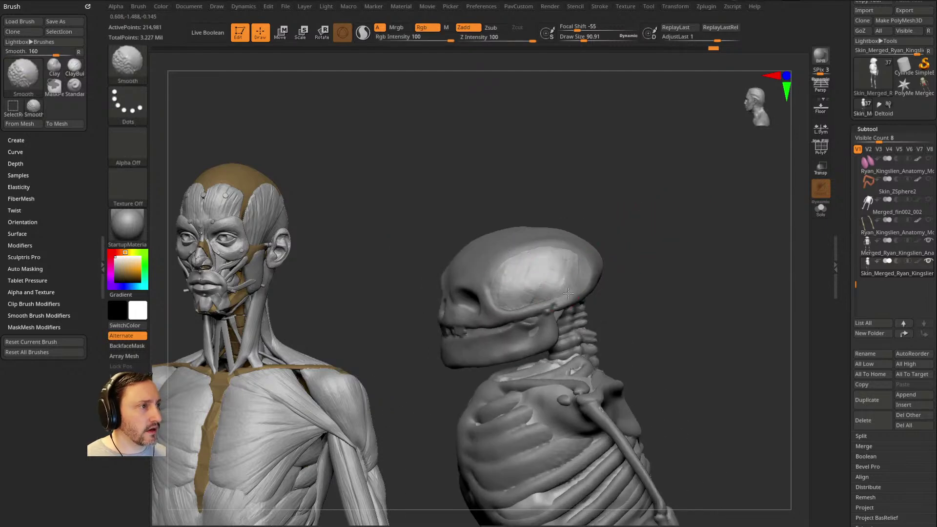
left_click_drag(644, 234, 629, 249)
left_click_drag(551, 279, 493, 294, "shift")
left_click_drag(629, 266, 671, 261)
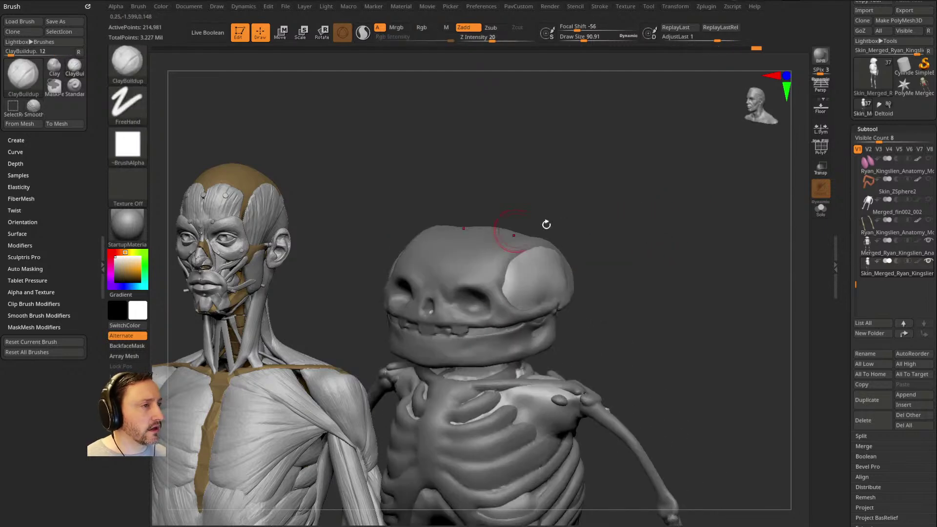
Step: Switch to the Standard brush, duplicate the skin subtool and mask the temporalis area on the side of the head
key("b")
key("s")
key("t")
mouse_move(623, 225)
left_mouse_down("alt")
mouse_move(666, 277)
mouse_move(661, 268)
left_mouse_up("alt")
key("s")
left_click(864, 399)
key("s")
mouse_move(488, 306)
left_mouse_down()
mouse_move(502, 303)
mouse_move(490, 317)
mouse_move(495, 344)
mouse_move(531, 342)
mouse_move(565, 320)
mouse_move(561, 275)
mouse_move(508, 285)
mouse_move(539, 299)
left_mouse_up()
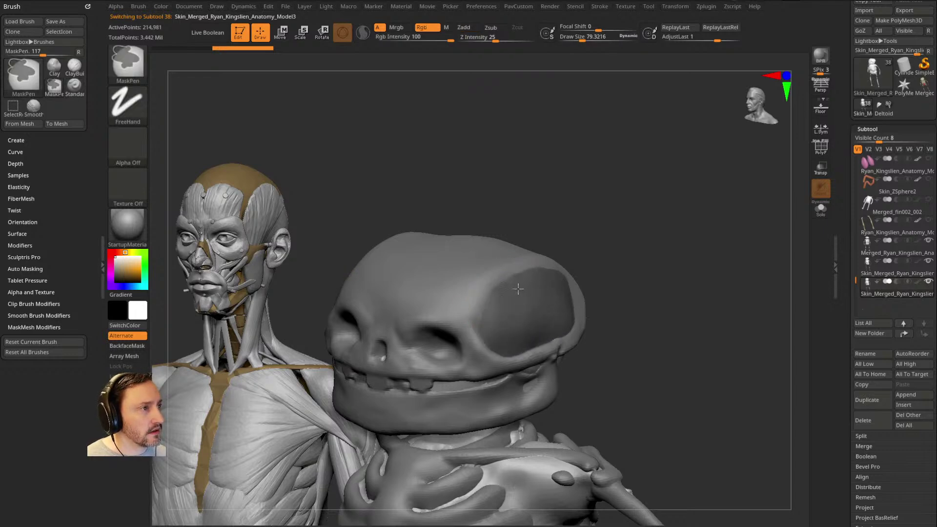
Step: Solo the duplicated skin subtool and turn on its PolyFrame display
left_click(820, 209)
left_click_drag(706, 259, 727, 296)
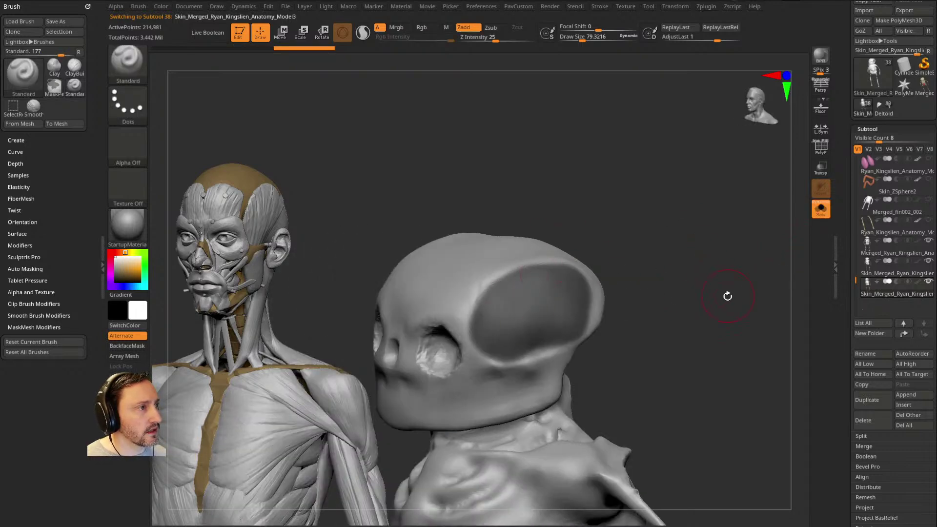
left_click(821, 146)
left_click_drag(688, 264, 732, 220)
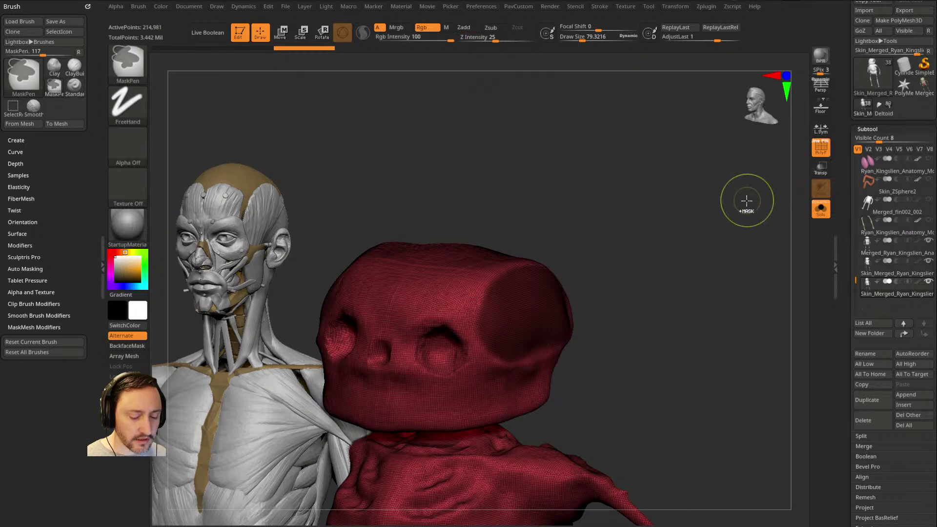
Step: Dismiss the project save and isolate the masked temporalis patch as its own polygroup
key("ctrl+s")
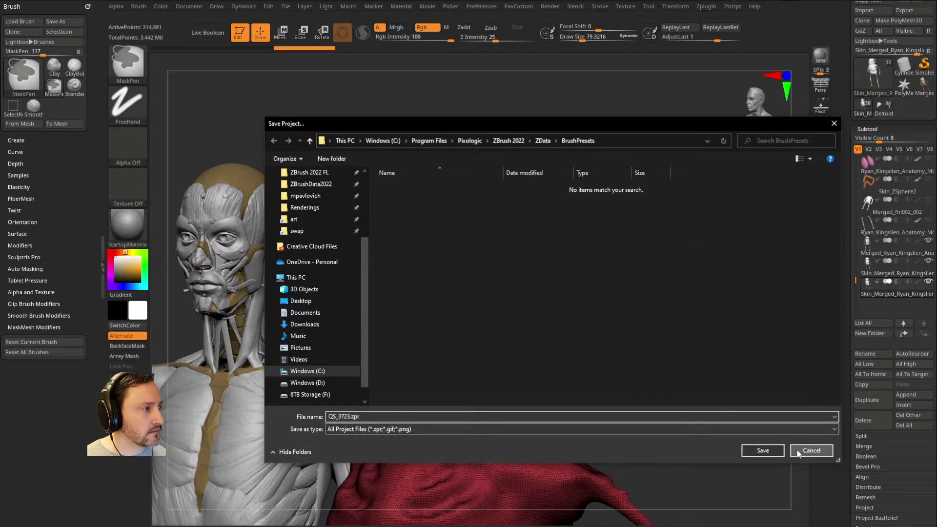
left_click(797, 450)
key("ctrl+shift")
left_click(545, 289, "ctrl+shift")
Step: Delete the hidden geometry, then Mirror and Weld the temporalis patch across the head
key("space")
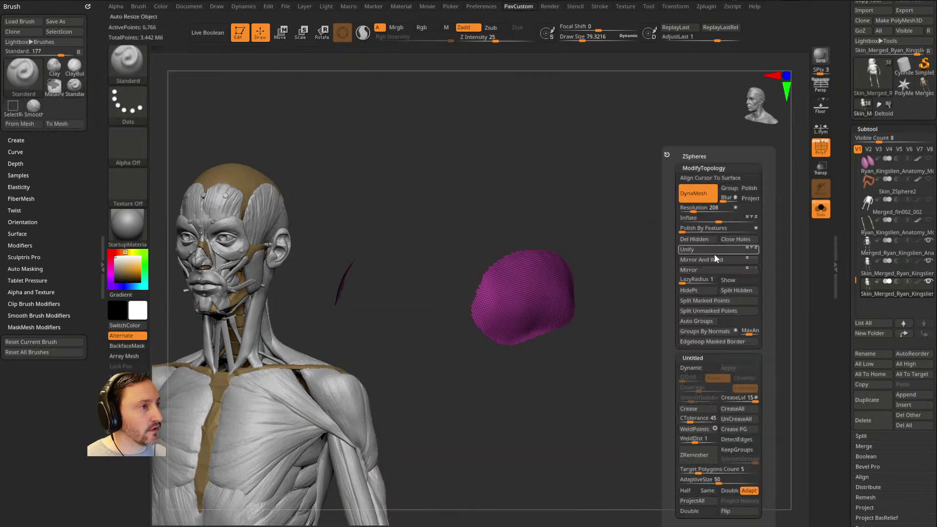
left_click(727, 259)
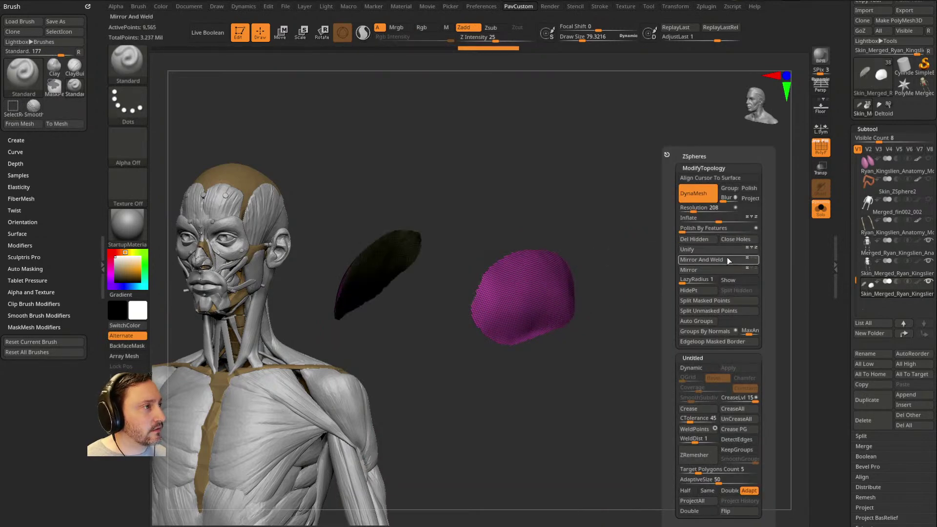
left_click(688, 269)
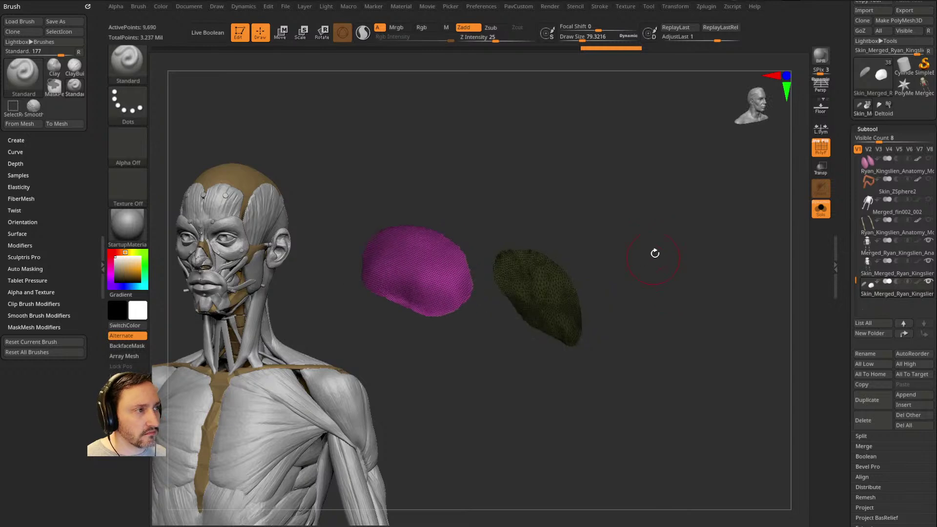
Step: Extrude the temporalis patches along the X axis with the gizmo to give them thickness
key("w")
left_click(533, 297, "ctrl")
left_click_drag(634, 273, 597, 275)
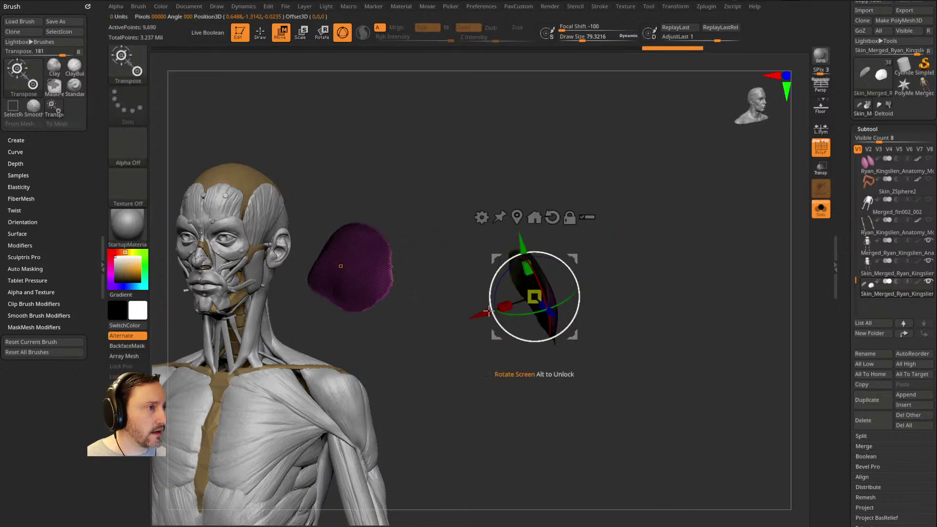
left_click_drag(488, 313, 480, 315, "ctrl")
key("q")
mouse_move(646, 310)
left_mouse_down()
mouse_move(613, 309)
mouse_move(663, 341)
left_mouse_up()
left_click(662, 341, "ctrl")
Step: Isolate the extruded rim of the temporalis patches, group it separately from the faces and show the whole mesh
mouse_move(692, 243)
left_mouse_down()
mouse_move(721, 280)
mouse_move(711, 272)
mouse_move(623, 293)
left_mouse_up()
left_click(622, 293, "ctrl+shift")
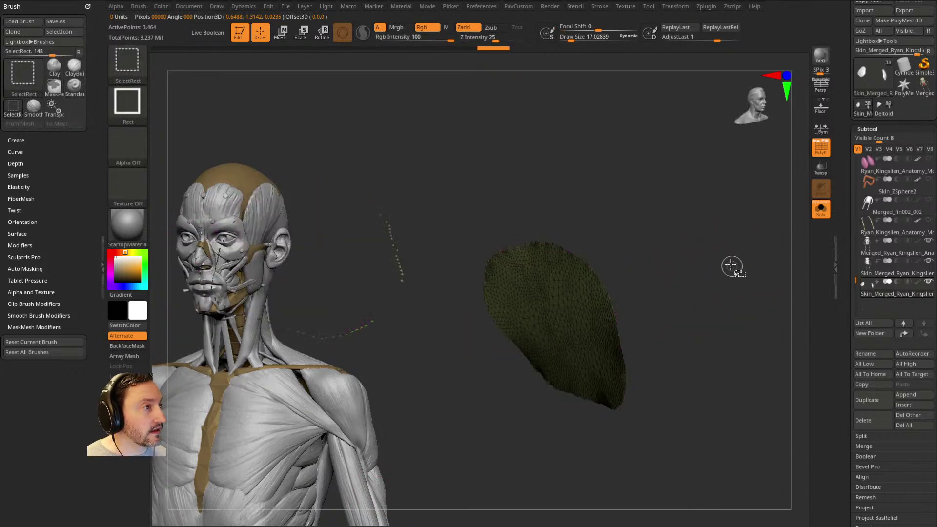
left_click(724, 262, "ctrl+shift")
mouse_move(725, 262)
left_mouse_down()
mouse_move(667, 271)
mouse_move(722, 265)
left_mouse_up()
left_click(564, 303, "ctrl+shift")
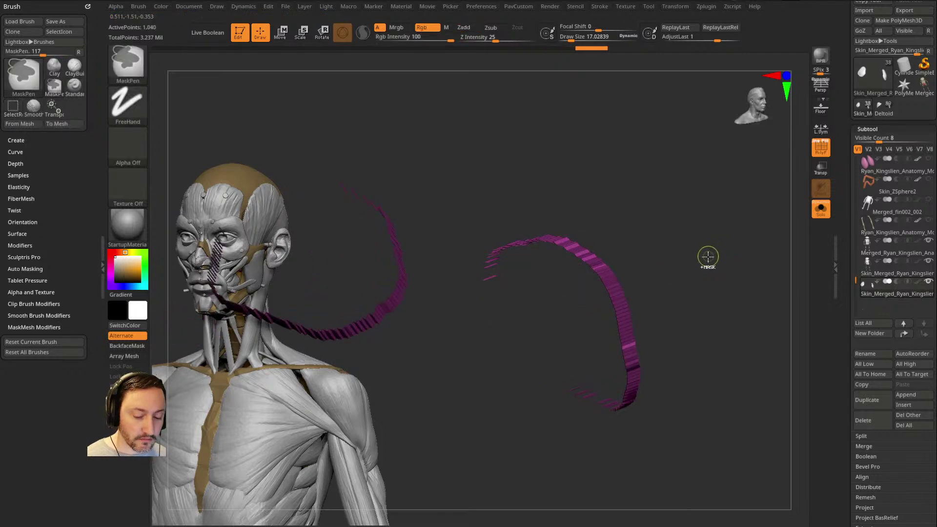
left_click(711, 259, "ctrl+shift")
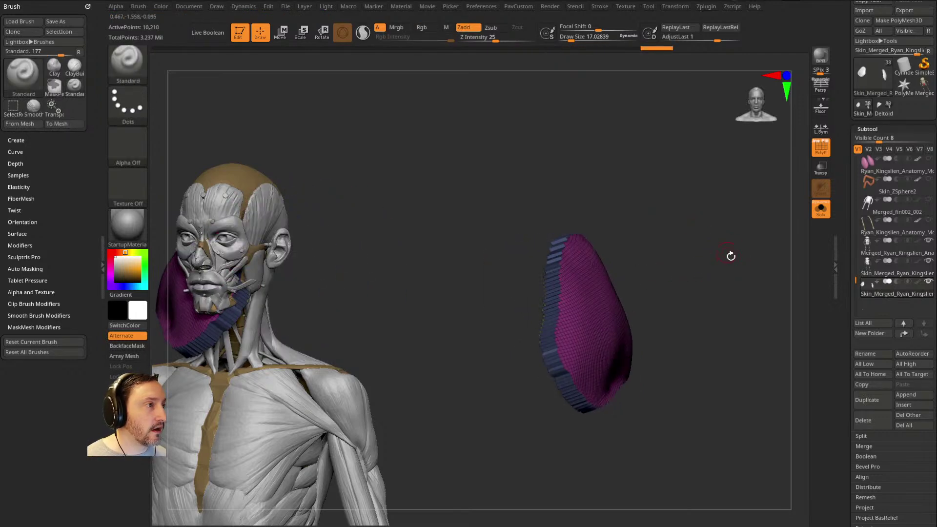
Step: Apply Polish By Features to the temporalis shells to even out their jagged edges
left_click_drag(727, 251, 736, 265)
key("space")
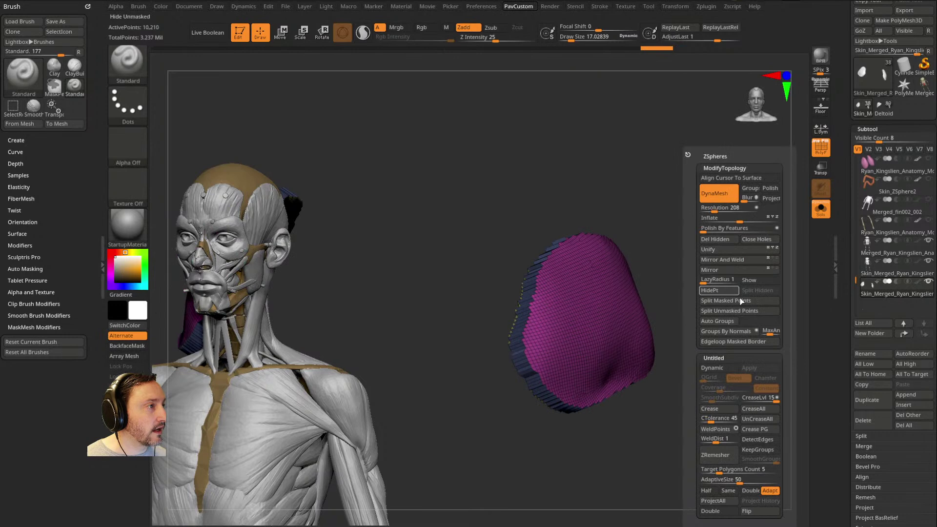
left_click(707, 230)
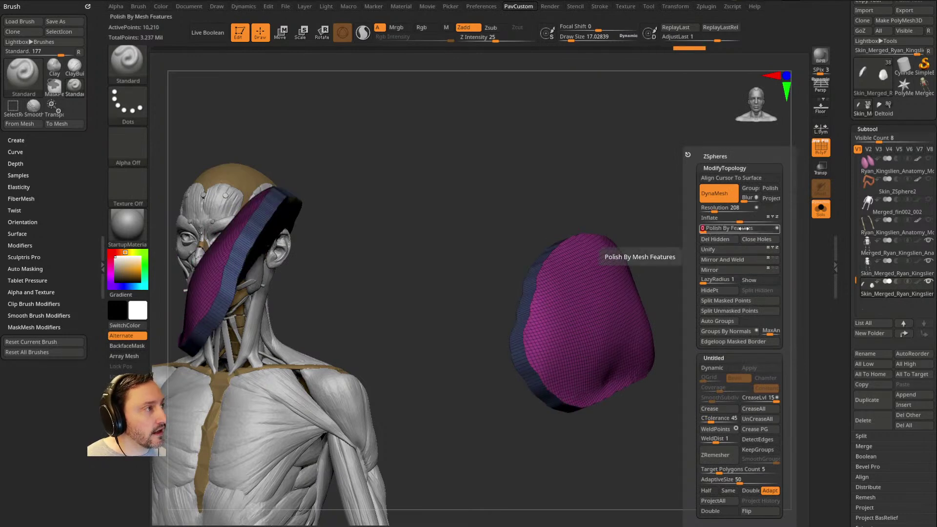
Step: Smooth the uneven rims of the temporalis shells further with another Polish By Features pass
left_click(708, 230)
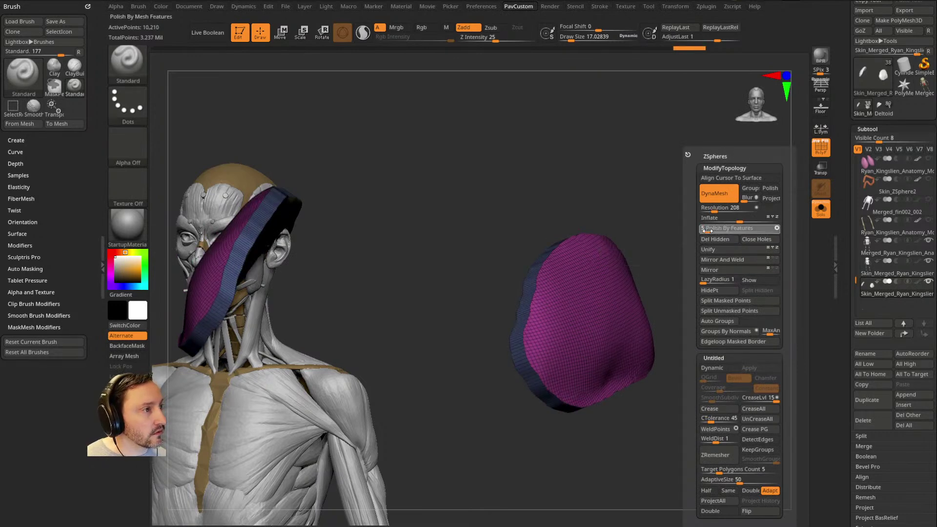
left_click_drag(673, 234, 606, 292)
left_click_drag(671, 255, 705, 247)
Step: ZRemesh the temporalis shells repeatedly with Adaptive Size 0, Half, Keep Groups on and a low Smooth Groups value
key("g")
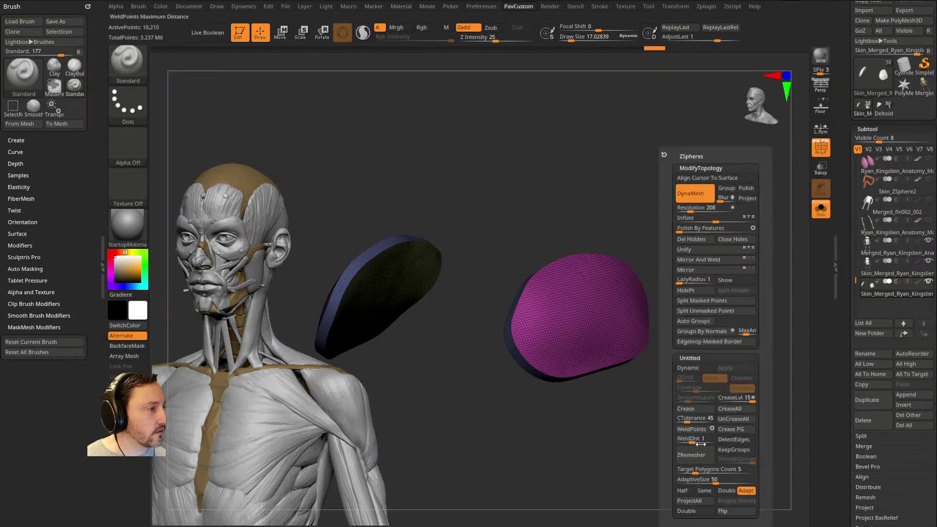
left_click_drag(698, 482, 677, 481)
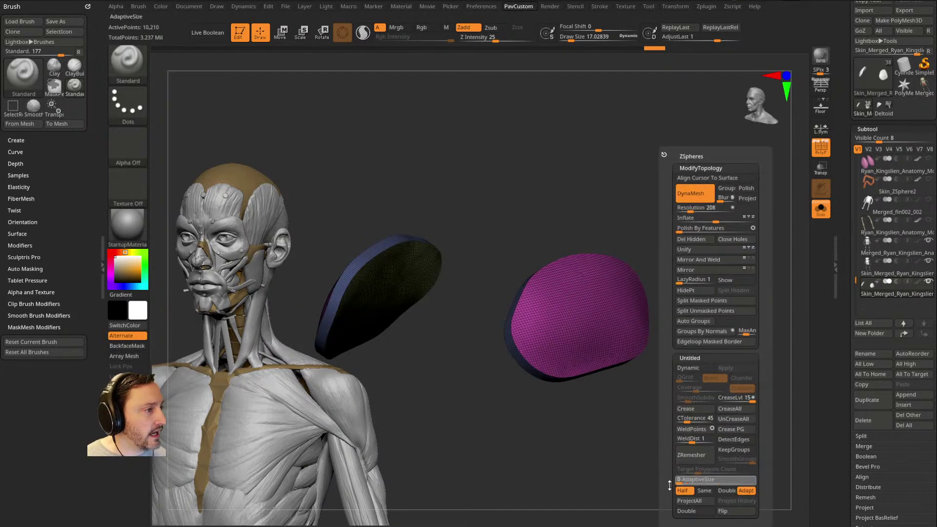
left_click(733, 450)
left_click_drag(717, 460, 722, 462)
left_click(700, 454)
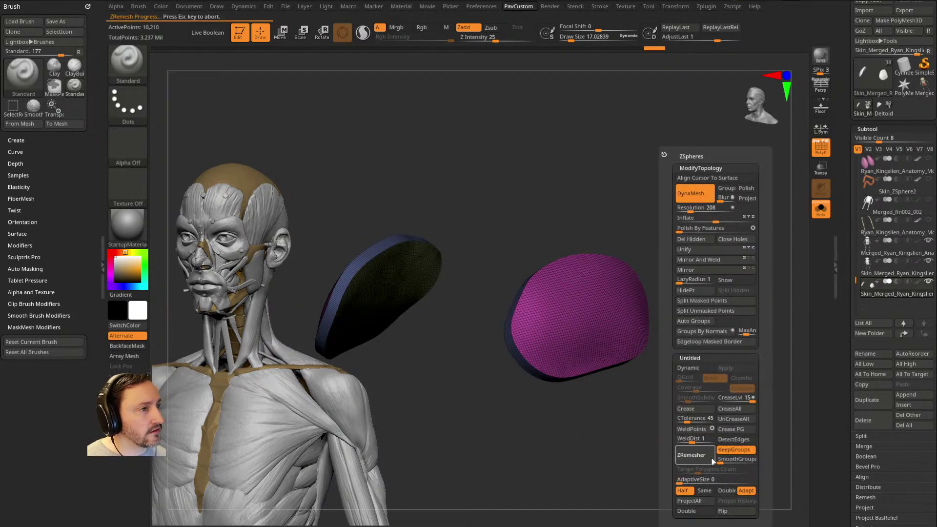
key("g")
left_click(732, 456)
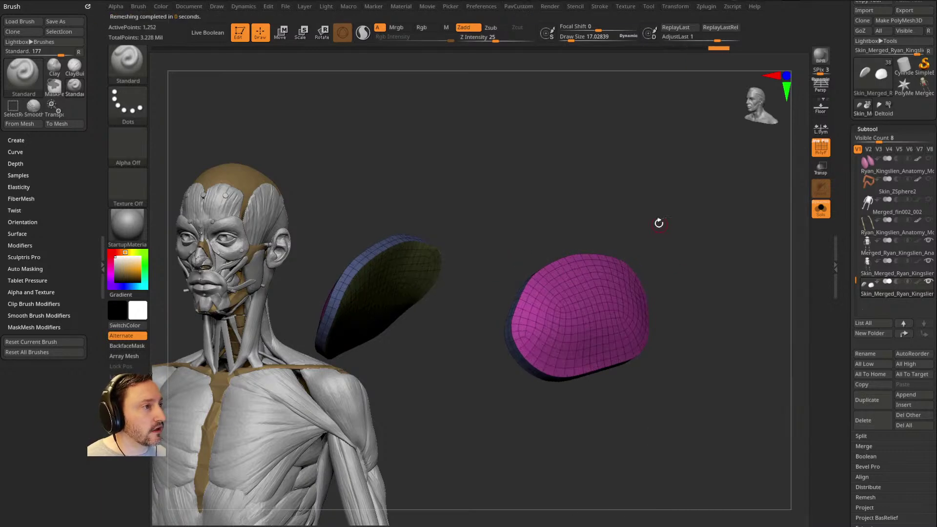
Step: Leave the isolated view and delete the masked duplicate of the skeleton subtool, accepting the non-undoable operation
left_click(820, 211)
left_click_drag(701, 208, 697, 320)
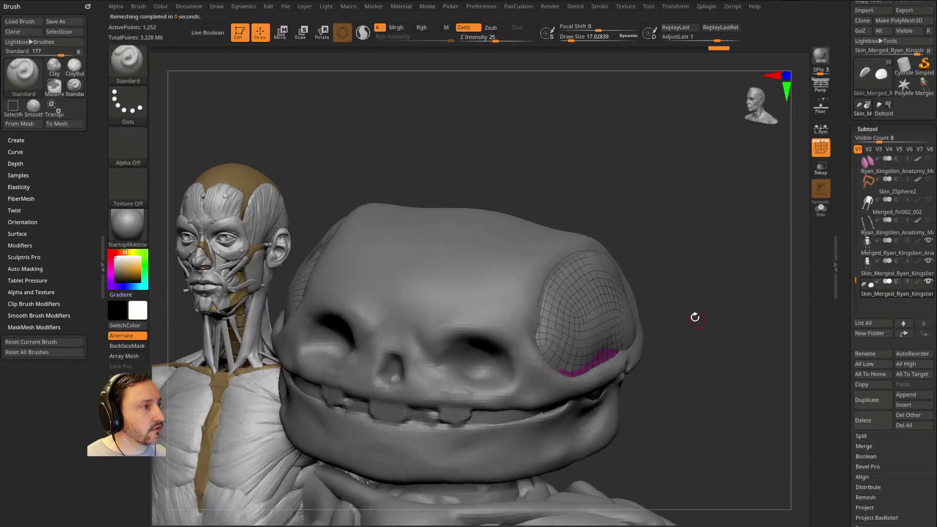
left_click(887, 275)
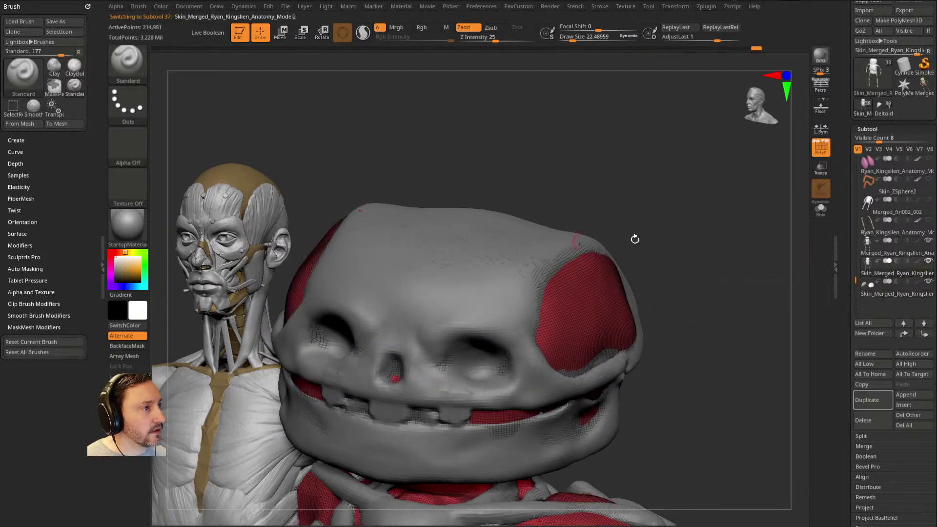
left_click(865, 426)
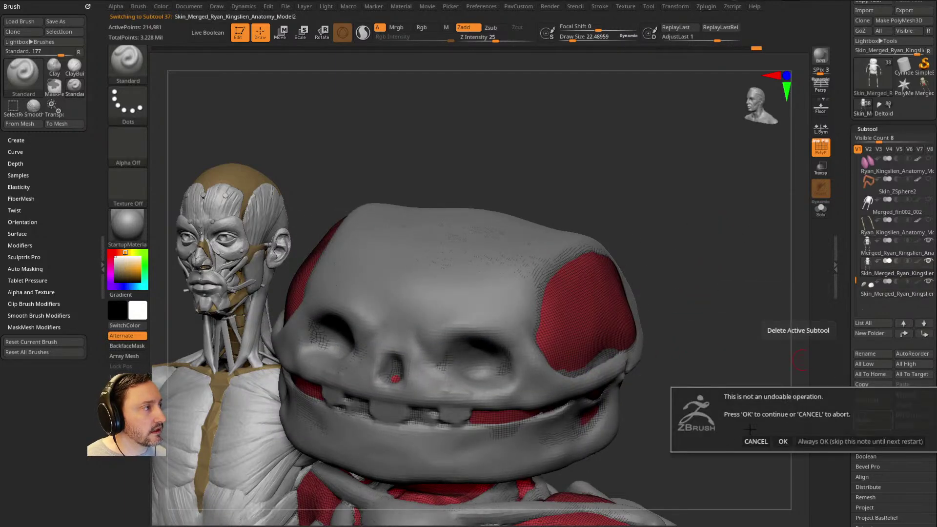
left_click(783, 441)
Step: Pull the temporalis shells out over the skull's temples with the Move brush, reducing the draw size to about 156
left_click_drag(675, 320, 725, 294)
key("b")
key("m")
key("v")
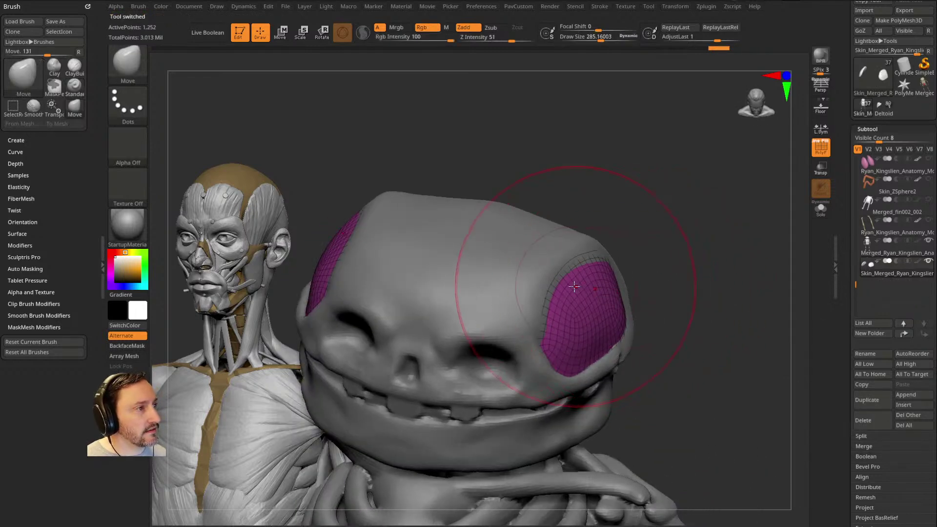
key("ctrl+z")
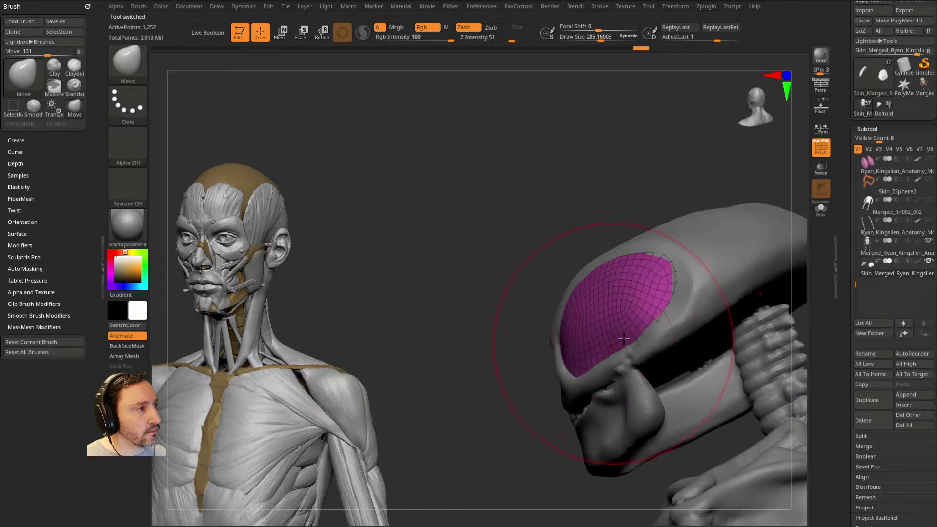
key("ctrl+z")
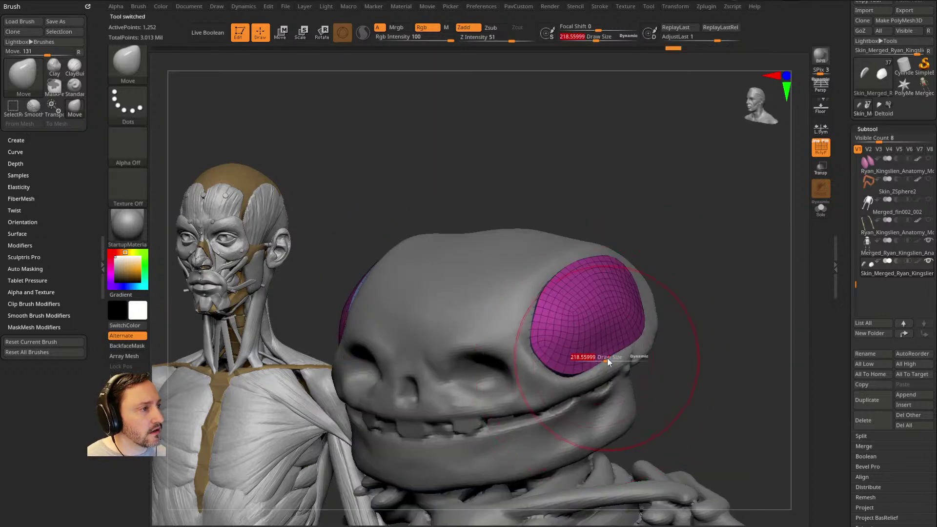
key("ctrl+z")
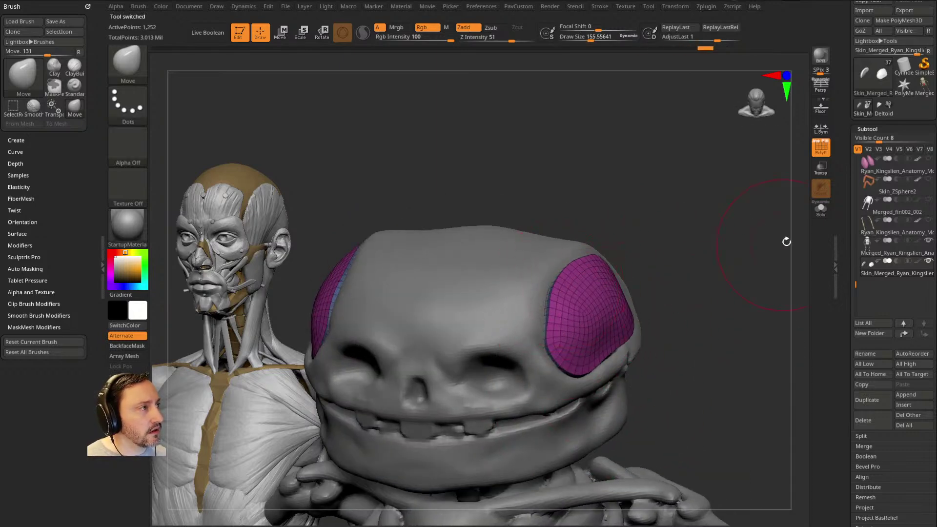
Step: Isolate the temporalis shells and crease their polygroup borders
left_click(821, 210)
key("s")
left_click(700, 280)
mouse_move(698, 262)
left_mouse_down()
mouse_move(717, 291)
mouse_move(699, 277)
left_mouse_up()
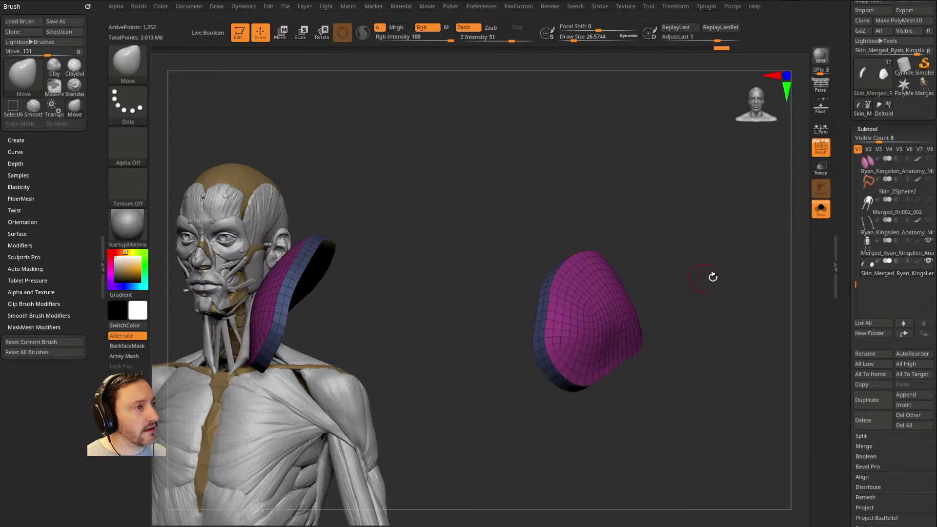
key("grave")
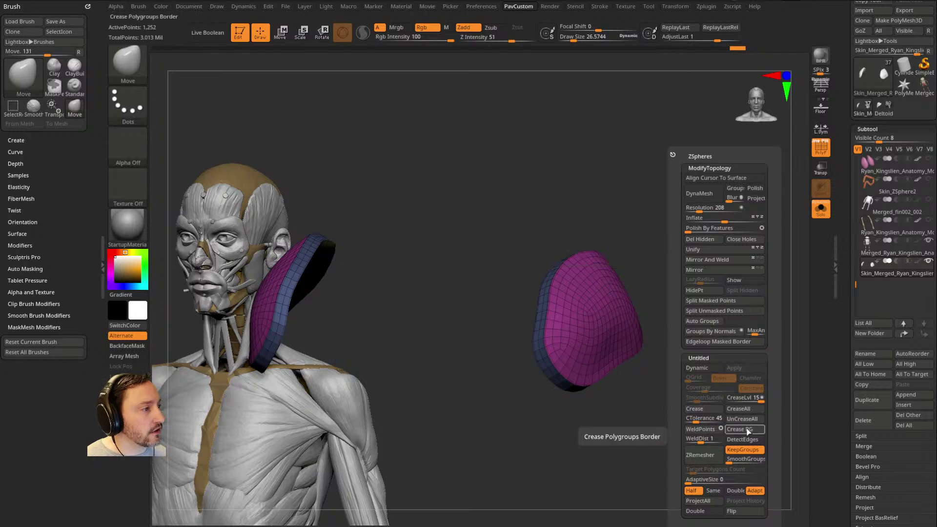
Step: Set the crease level of the temporalis shells to 2
left_click_drag(833, 349, 848, 244)
left_click(868, 199, "shift")
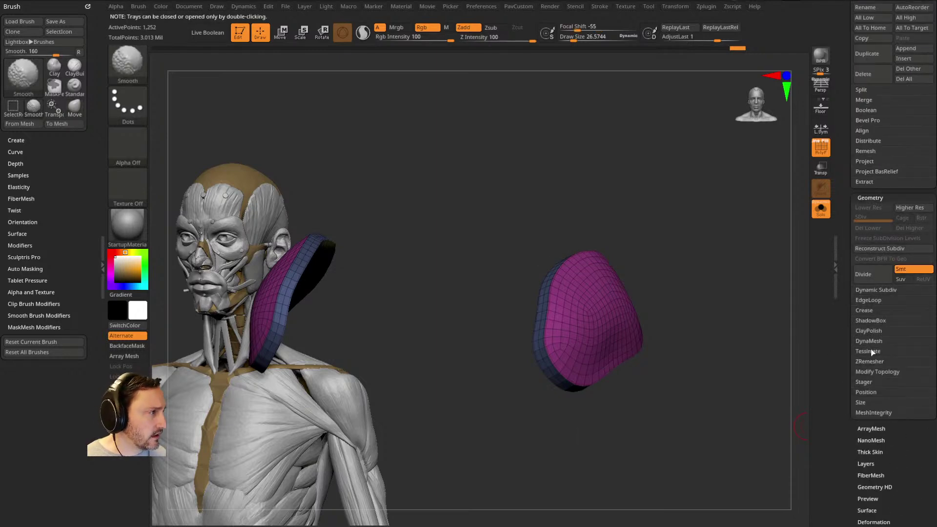
left_click(864, 310, "shift")
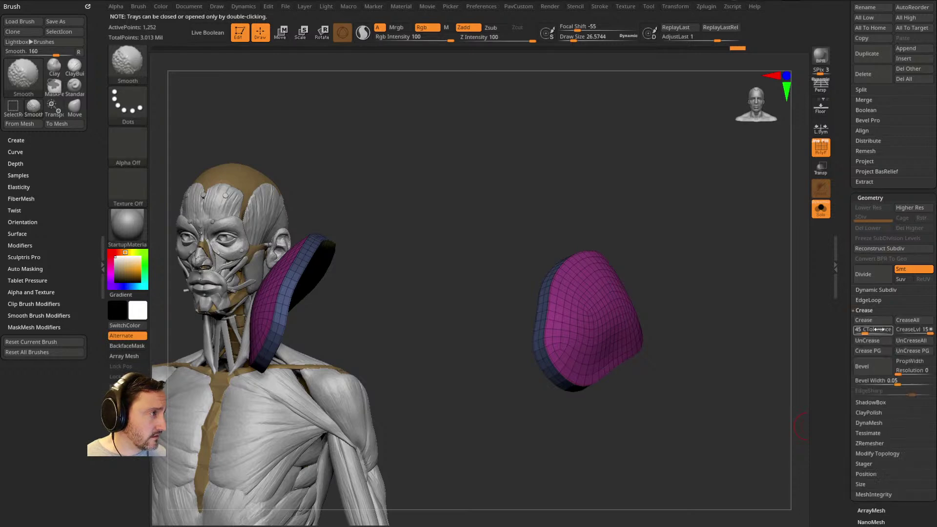
key("space")
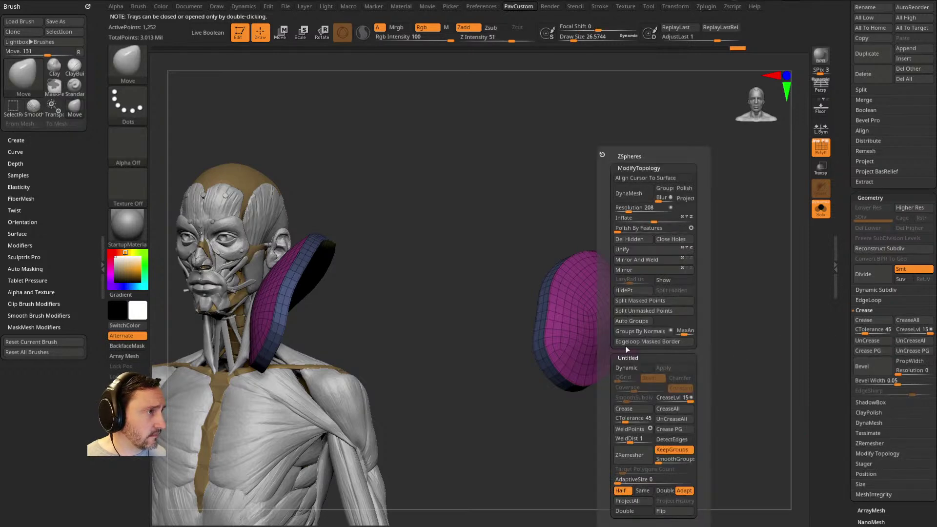
left_click_drag(720, 238, 741, 299)
key("space")
left_click_drag(763, 399, 748, 402)
Step: Turn on Dynamic Subdiv for the temporalis shells
left_click(714, 368)
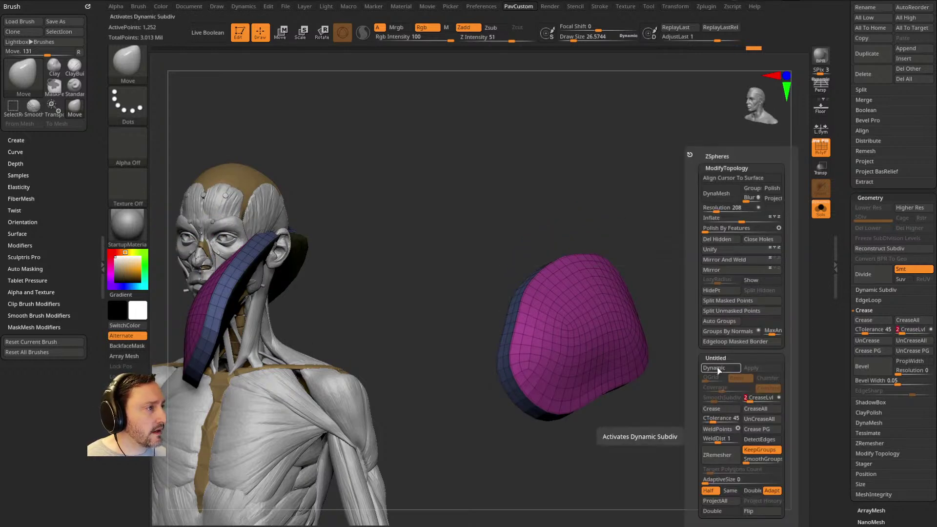
left_click(716, 399)
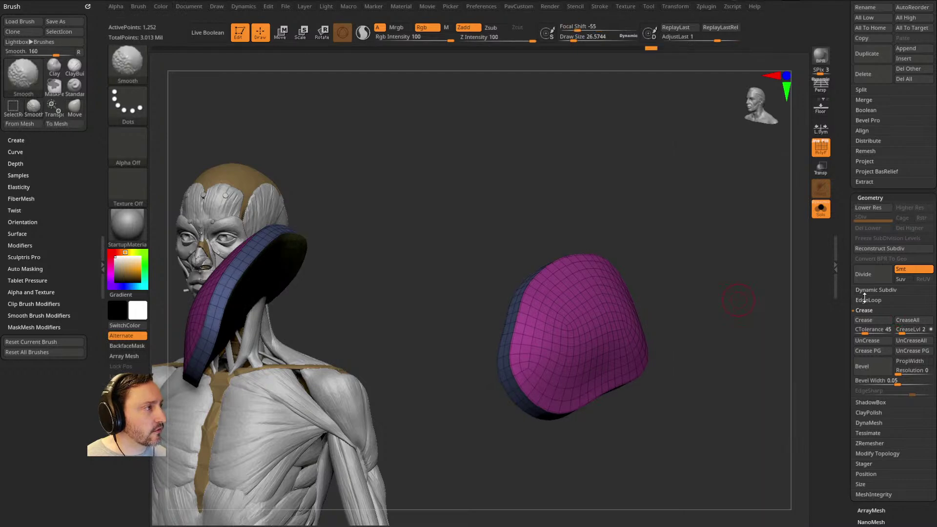
left_click_drag(747, 366, 746, 308)
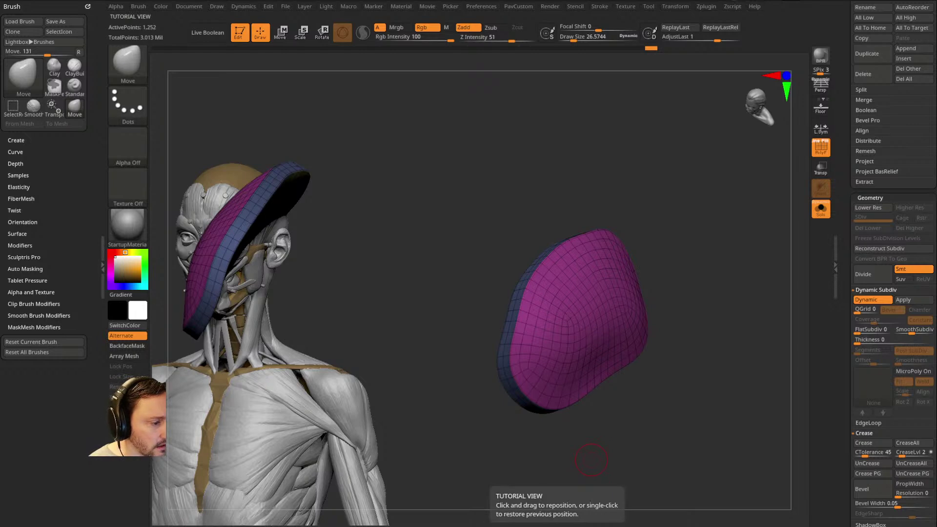
Step: Switch to YouTube in the browser and search within the open channel for a related video
key("alt+Tab")
left_click(673, 253)
type("camview")
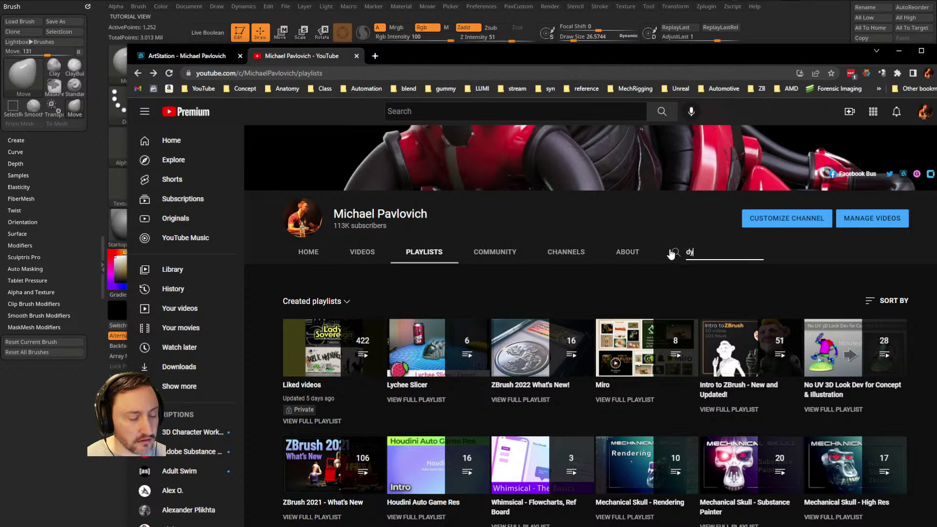
key("Return")
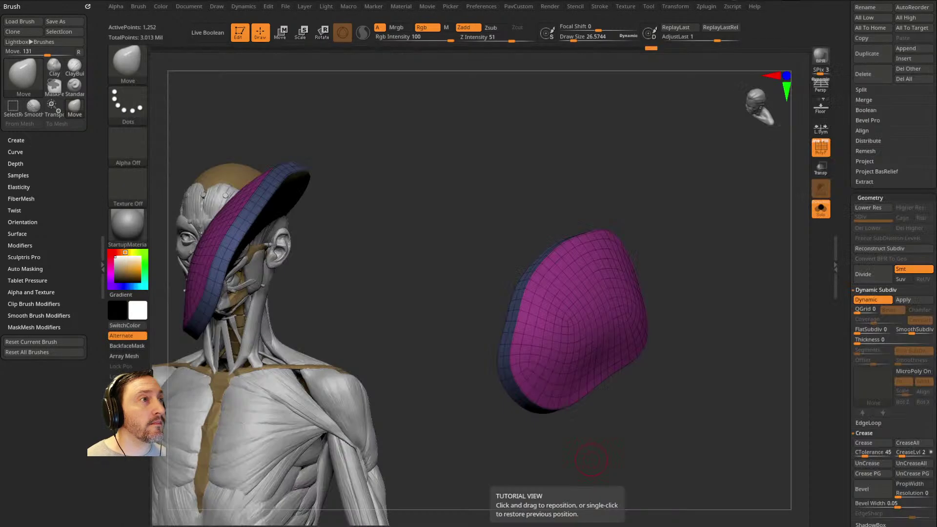
Step: Hide the polyframe and try crease level 1 on the temporalis shells, then return it to 2
key("shift+f")
mouse_move(749, 247)
left_mouse_down()
mouse_move(741, 240)
mouse_move(748, 250)
left_mouse_up()
key("grave")
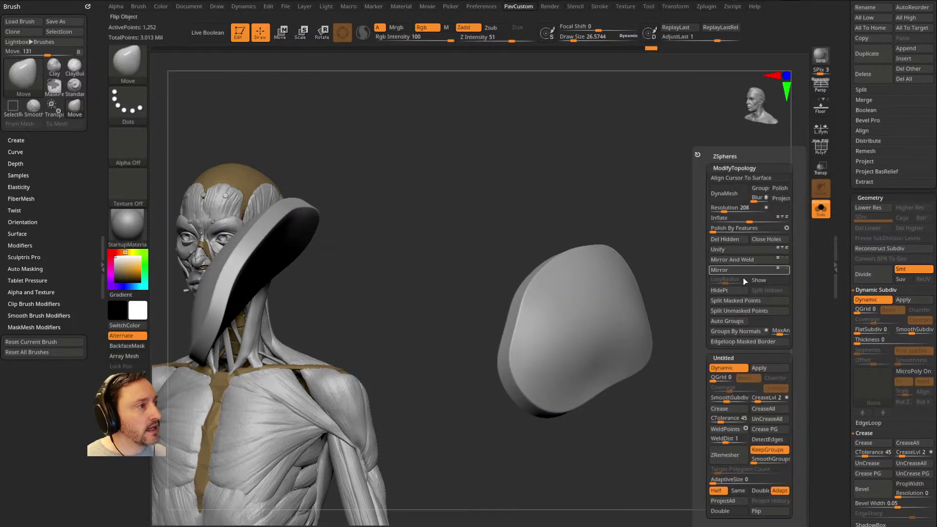
left_click(756, 401)
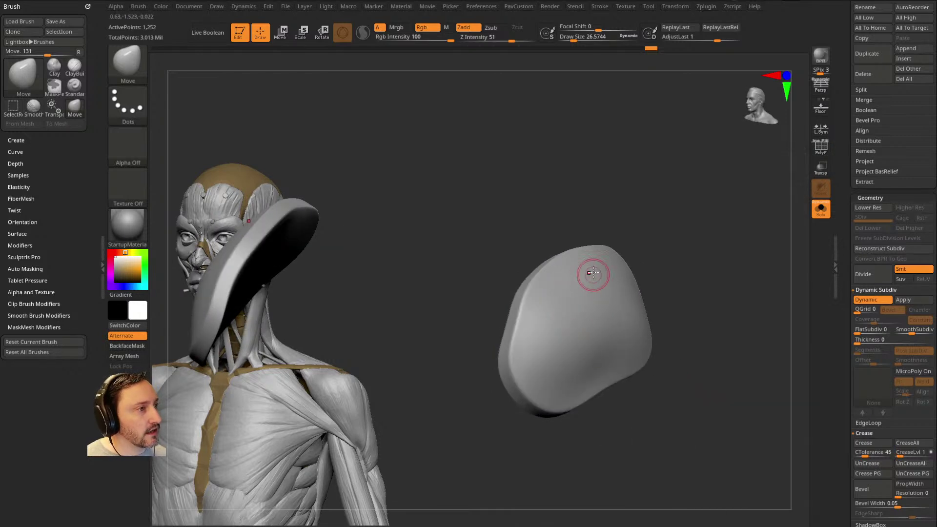
key("grave")
left_click_drag(705, 400, 706, 401)
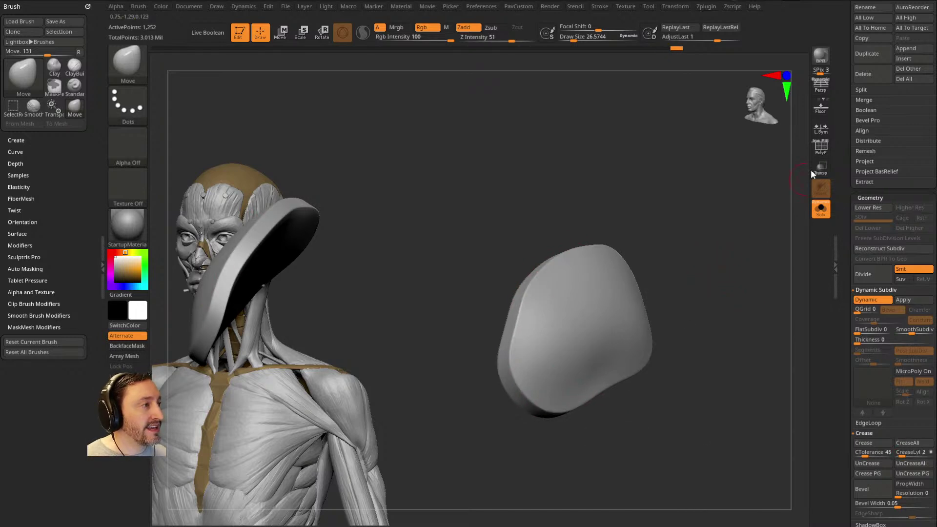
Step: Show the polyframe, combine the temporalis shells into a single polygroup and uncrease all their edges
key("shift+f")
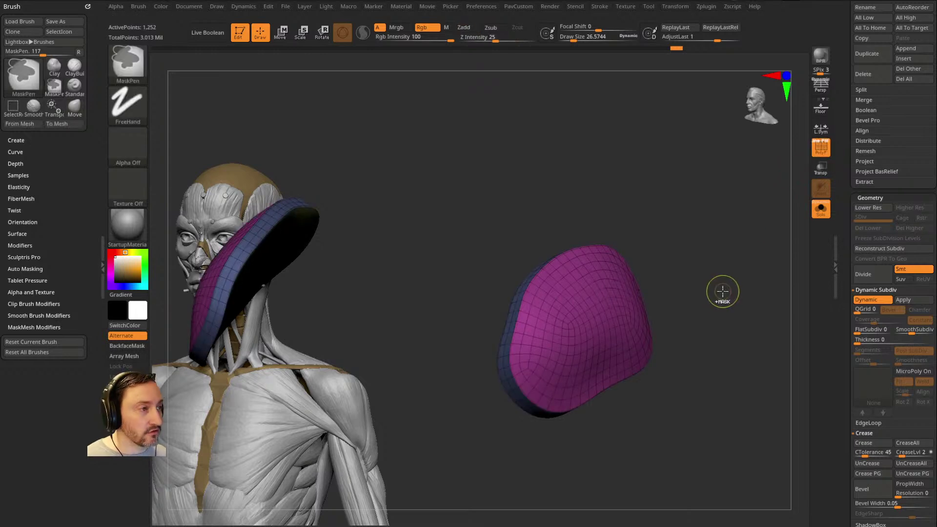
key("ctrl+w")
key("grave")
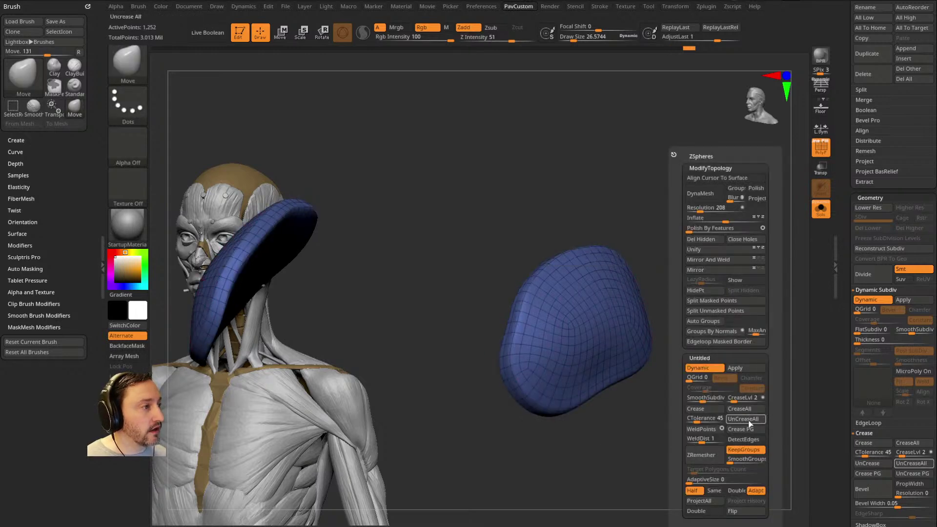
Step: Turn off Solo and PolyF to view the temple pads on the creature's skull without the wireframe
left_click(820, 209)
left_click(824, 152)
mouse_move(733, 254)
left_mouse_down()
mouse_move(697, 230)
mouse_move(743, 265)
left_mouse_up()
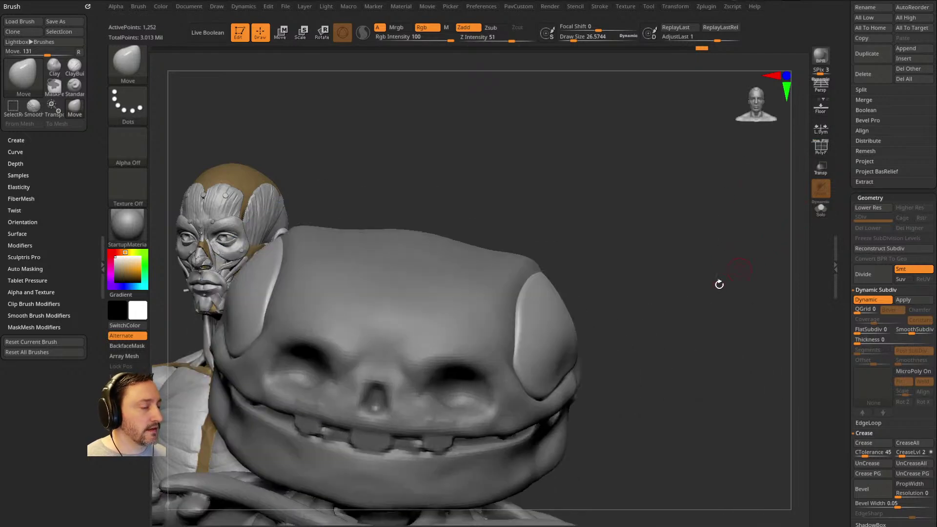
mouse_move(668, 261)
left_mouse_down("alt")
mouse_move(715, 224)
mouse_move(678, 281)
left_mouse_up("alt")
key("s")
mouse_move(586, 363)
left_mouse_down()
mouse_move(608, 367)
mouse_move(652, 338)
left_mouse_up()
mouse_move(684, 249)
left_mouse_down()
mouse_move(679, 261)
mouse_move(755, 253)
mouse_move(719, 244)
mouse_move(709, 259)
mouse_move(728, 248)
mouse_move(723, 270)
left_mouse_up()
Step: Choose the ClayBuildup brush and set its Draw Size to about 44
key("b")
key("c")
key("b")
key("s")
left_click_drag(551, 313, 536, 313)
left_click_drag(375, 157, 681, 168)
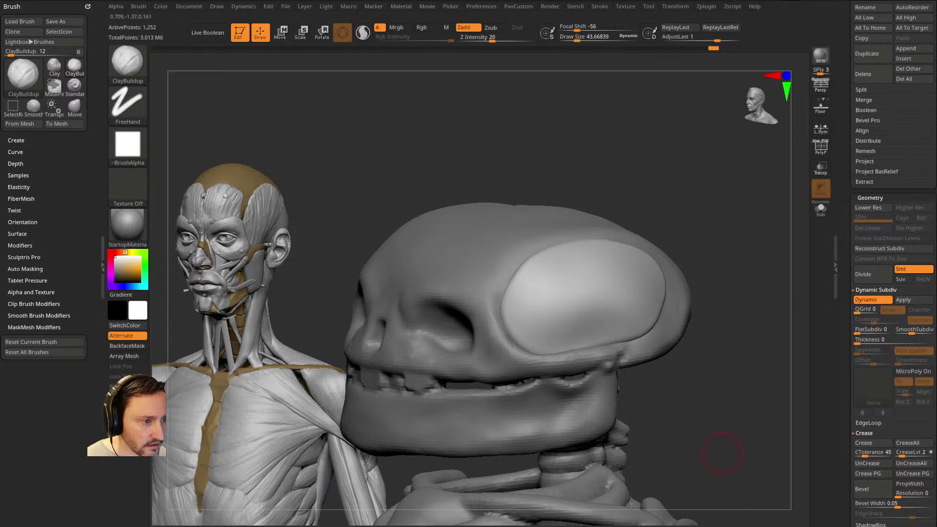
Step: Switch to XnView MP and examine the head, torso and back in the Eaton-Houdon écorché reference image
key("alt+Tab")
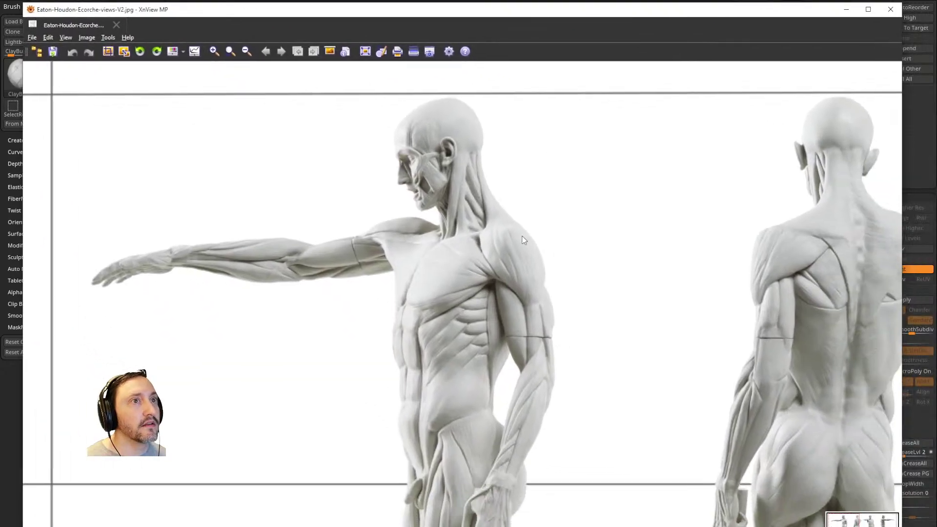
scroll(444, 263, "up", 2)
scroll(466, 432, "up", 2)
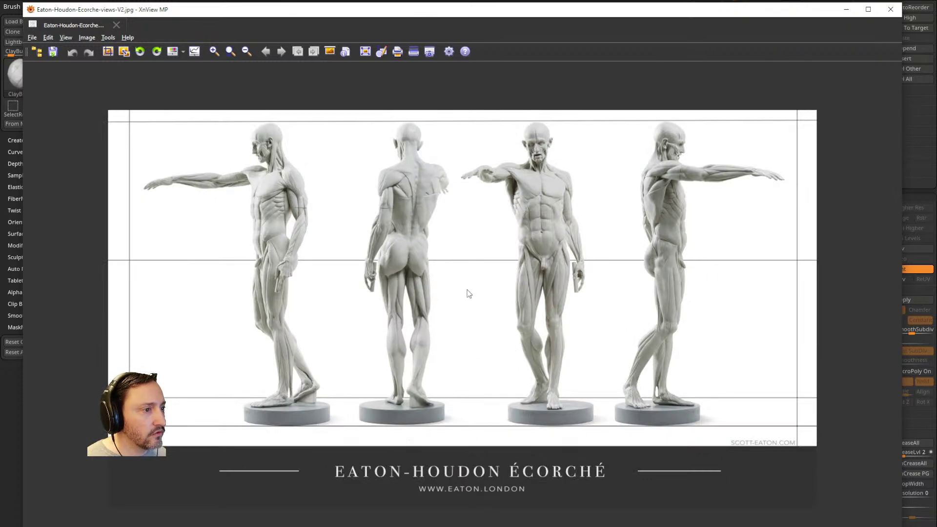
scroll(469, 295, "up", 3)
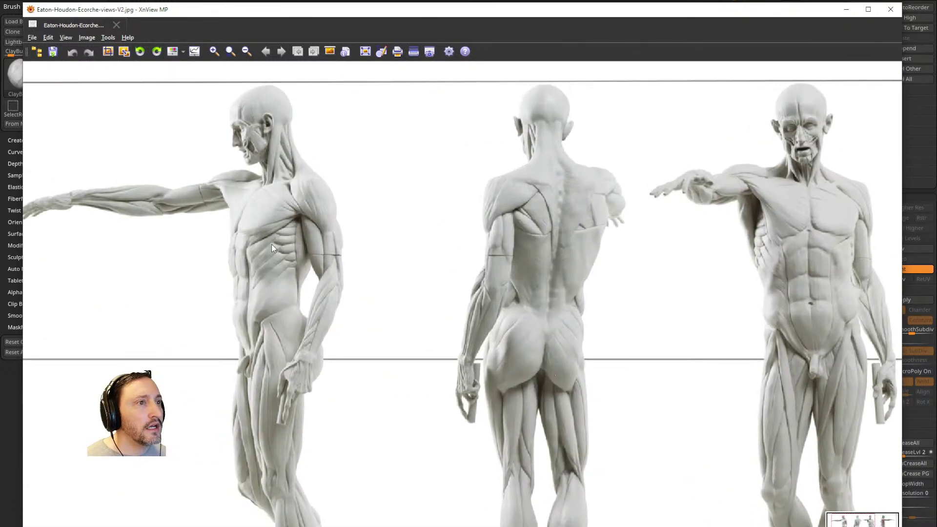
left_click_drag(271, 244, 349, 287)
scroll(349, 287, "up", 3)
scroll(395, 345, "down", 3)
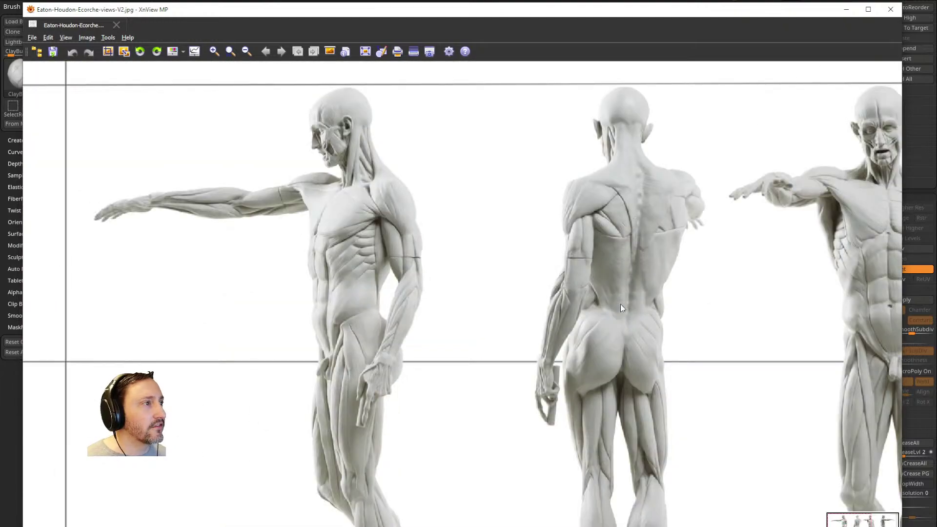
left_click_drag(657, 329, 399, 304)
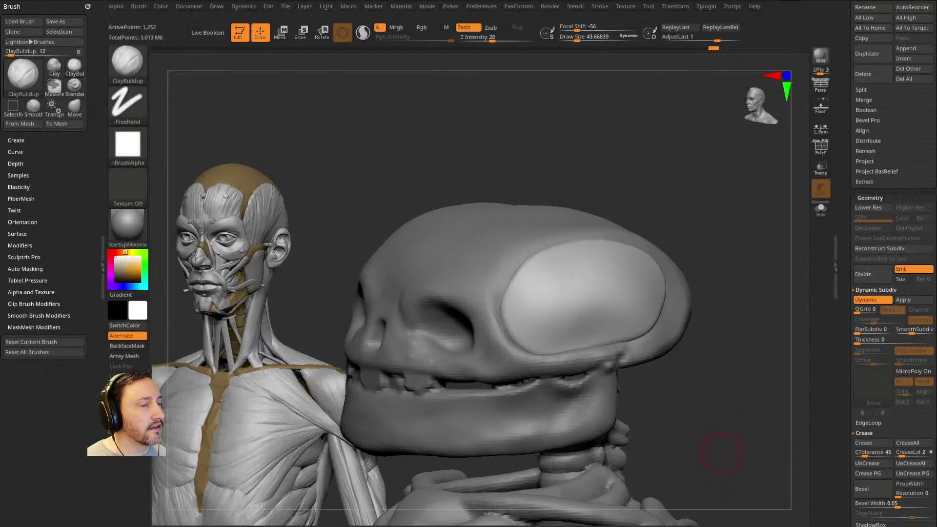
mouse_move(679, 178)
left_mouse_down()
mouse_move(704, 174)
mouse_move(655, 220)
left_mouse_up()
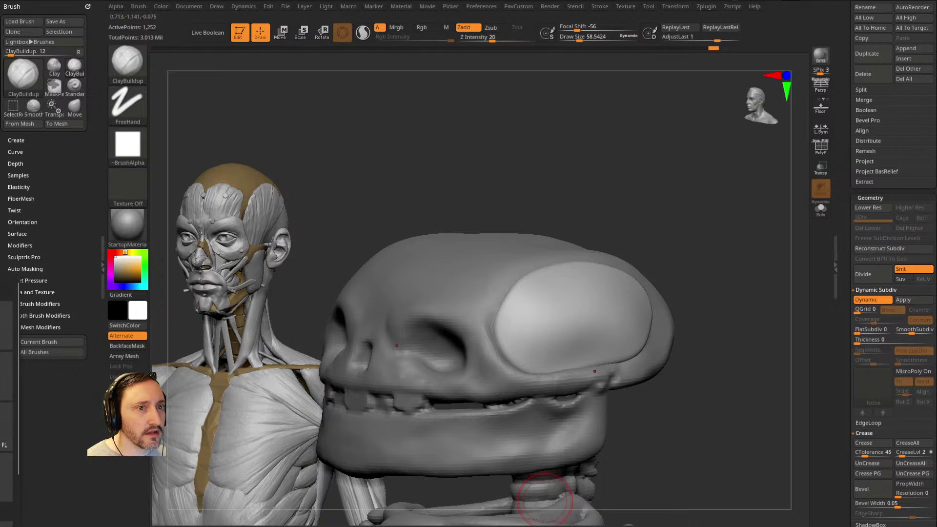
key("super+e")
key("alt+F4")
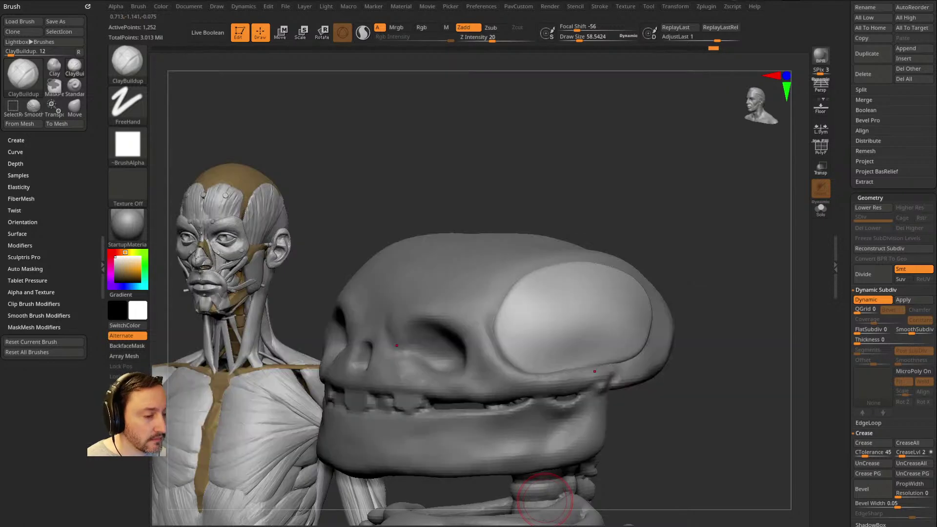
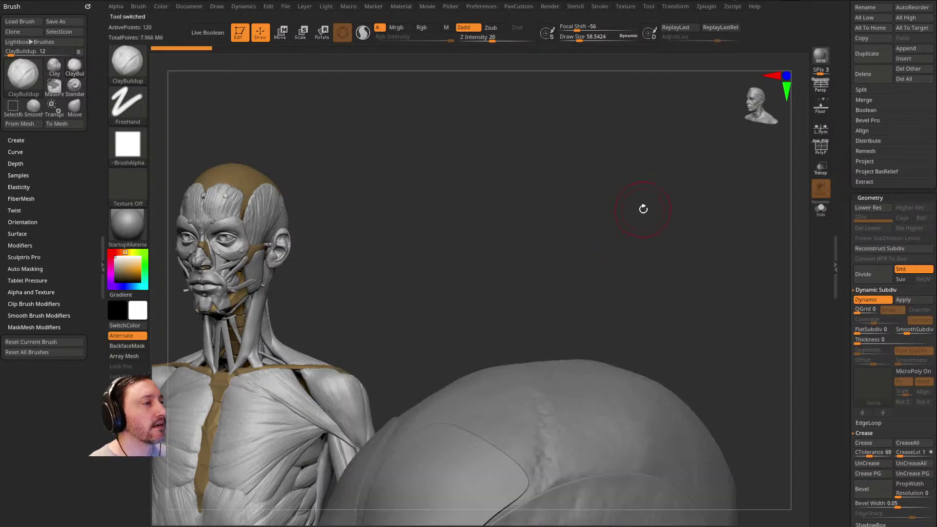
Step: Choose the Standard brush and show the Fat folder on the facial anatomy head
left_click_drag(568, 179, 595, 144, "shift")
left_click_drag(654, 259, 689, 191, "alt")
mouse_move(691, 361)
left_mouse_down("alt")
mouse_move(695, 196)
mouse_move(690, 232)
mouse_move(722, 236)
mouse_move(800, 201)
mouse_move(844, 201)
mouse_move(841, 353)
left_mouse_up("alt")
key("b")
key("s")
key("t")
left_click_drag(856, 202, 857, 356)
left_click(928, 303)
mouse_move(771, 252)
left_mouse_down()
mouse_move(755, 253)
mouse_move(756, 234)
left_mouse_up()
left_click(917, 282, "shift")
mouse_move(795, 268)
left_mouse_down()
mouse_move(719, 314)
mouse_move(623, 229)
left_mouse_up()
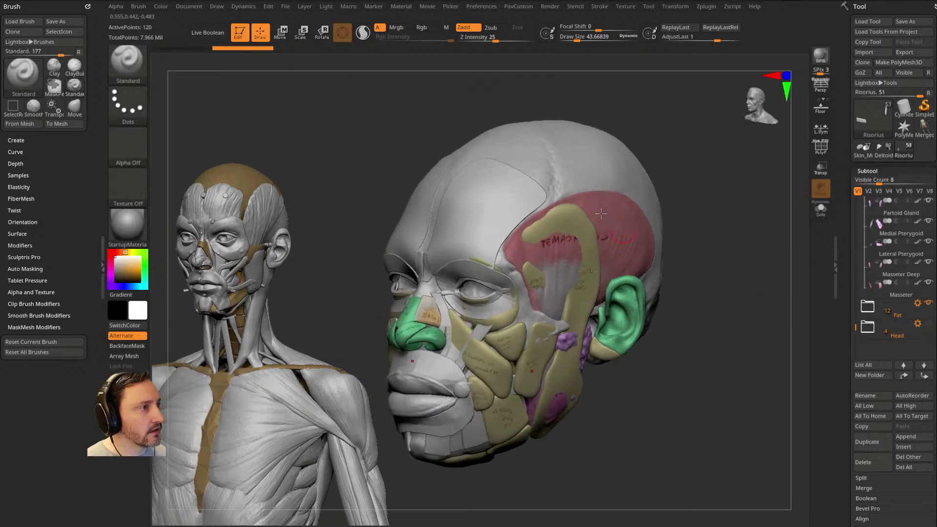
Step: Hide the Fat folder and show the Head folder with its Head skin subtool hidden
left_click(928, 304)
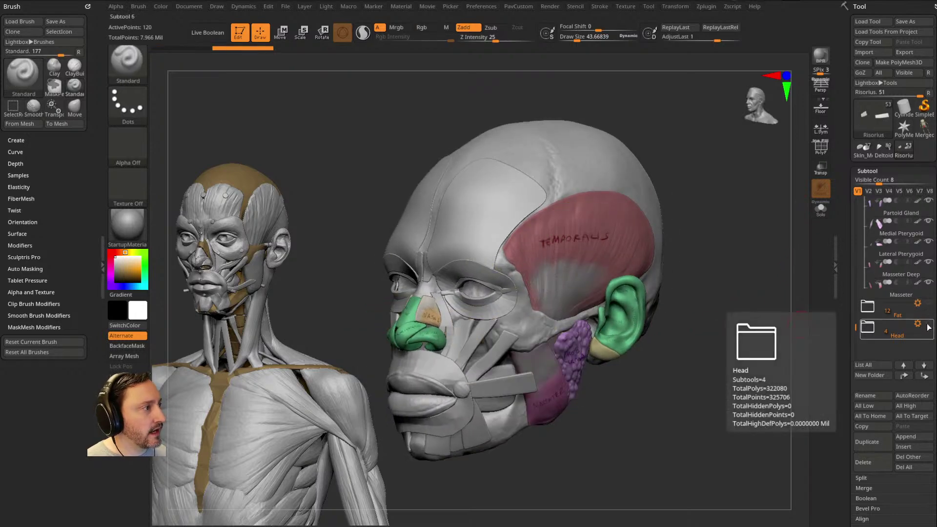
left_click(868, 331)
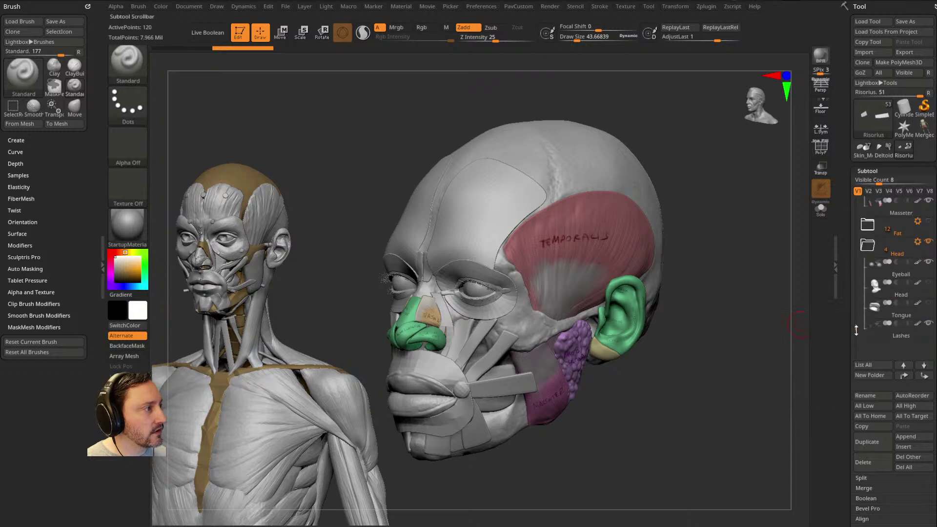
left_click(928, 261)
left_click_drag(780, 317, 728, 347)
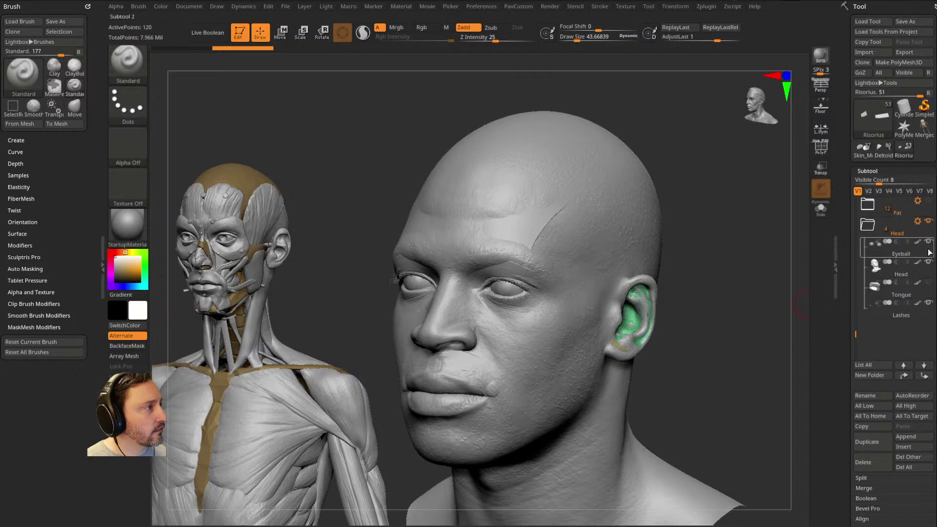
left_click(928, 263)
left_click(898, 234)
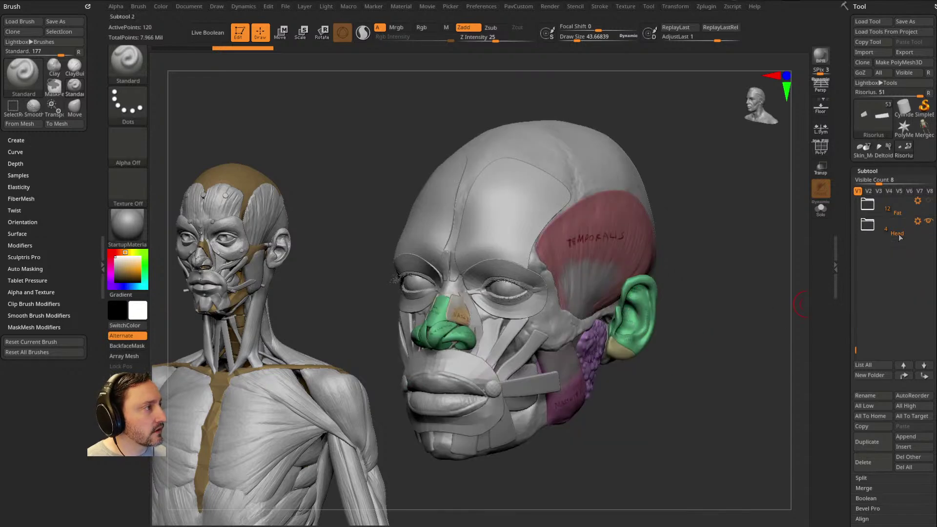
Step: Select the Frontalis and Masseter subtools on the facial anatomy head to examine these muscles
left_click(867, 207)
mouse_move(784, 299)
left_mouse_down()
mouse_move(755, 303)
mouse_move(775, 302)
left_mouse_up()
left_click(532, 226, "alt")
key("s")
left_click_drag(746, 209, 730, 212)
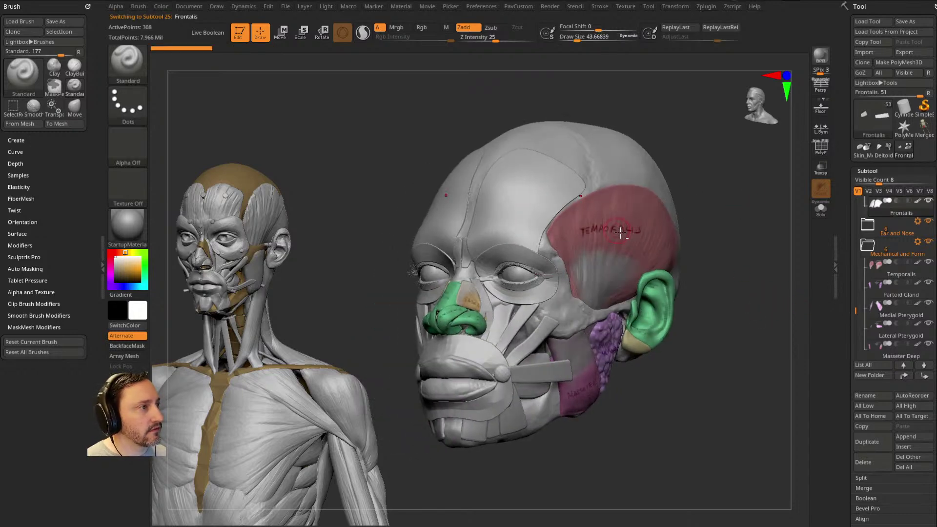
left_click(656, 295, "alt")
left_click_drag(761, 287, 700, 289)
left_click(586, 369, "alt")
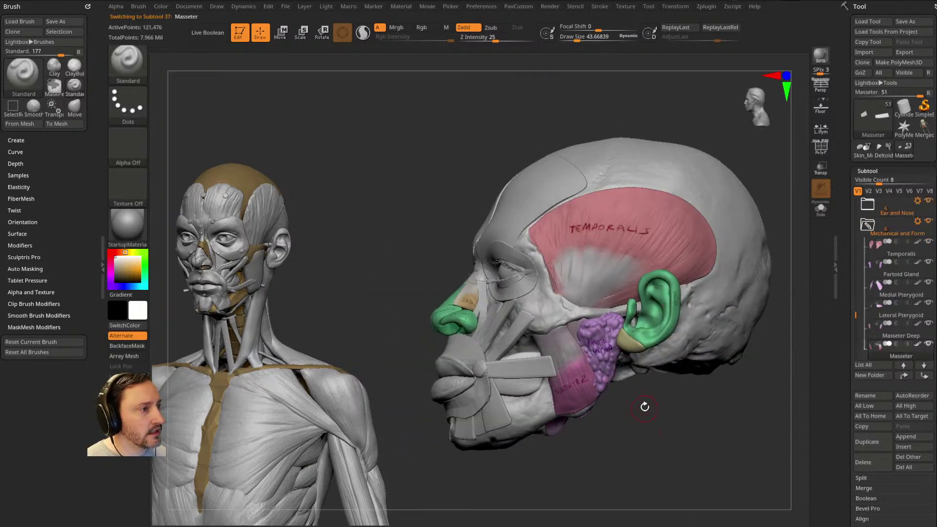
Step: Examine the Temporalis and the Skull by selecting each subtool and viewing the head from several angles
left_click_drag(644, 405, 671, 404)
left_click(607, 254, "alt")
left_click_drag(721, 141, 553, 283)
left_click_drag(669, 390, 721, 377)
left_click_drag(700, 337, 697, 371)
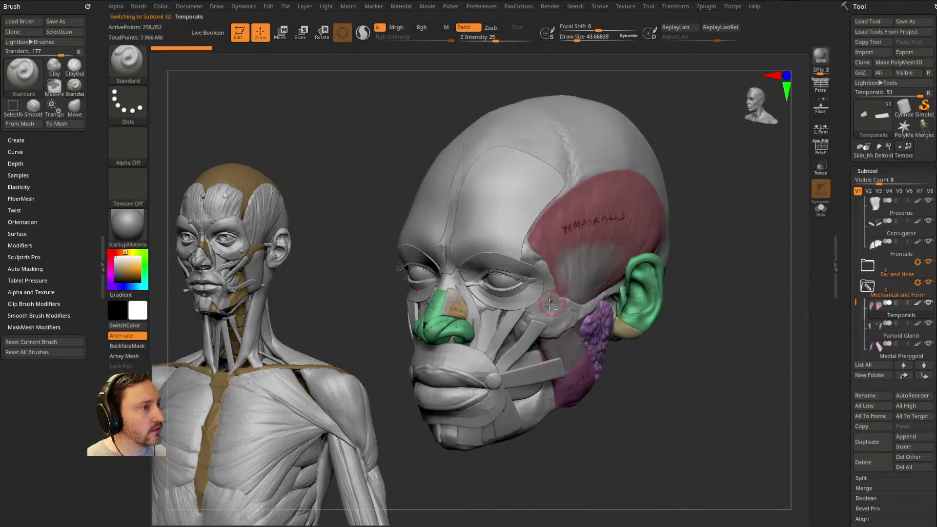
left_click(554, 302, "alt")
left_click_drag(719, 288, 782, 247)
left_click_drag(850, 213, 851, 254)
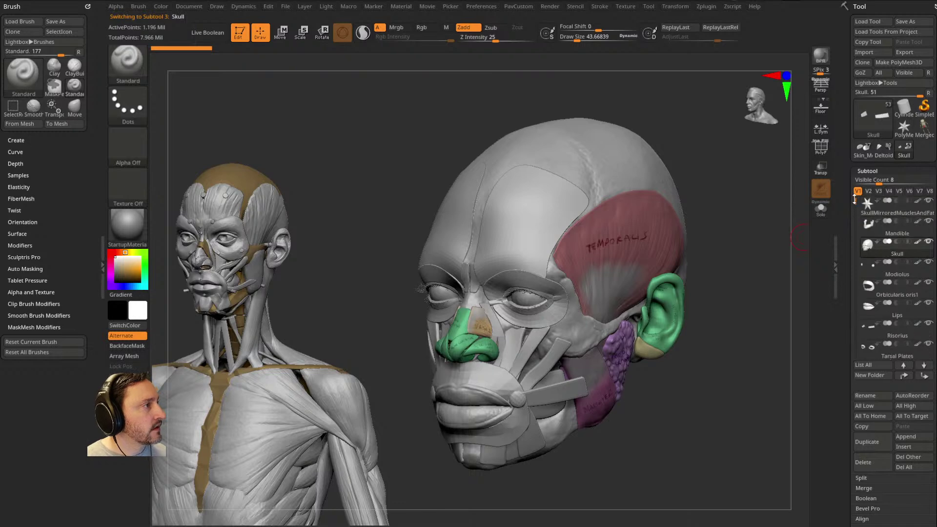
Step: Leave canvas snapshots of the facial anatomy head from several angles above the écorché as references
left_click_drag(733, 289, 712, 246, "shift")
key("shift+s")
mouse_move(777, 254)
left_mouse_down()
mouse_move(719, 229)
mouse_move(719, 255)
mouse_move(692, 253)
mouse_move(701, 249)
mouse_move(724, 427)
mouse_move(768, 367)
mouse_move(783, 270)
left_mouse_up()
Step: Show the Fat folder on the facial anatomy head and pick the Orbicularis Oculi to inspect the eye area
left_click_drag(853, 220, 858, 303)
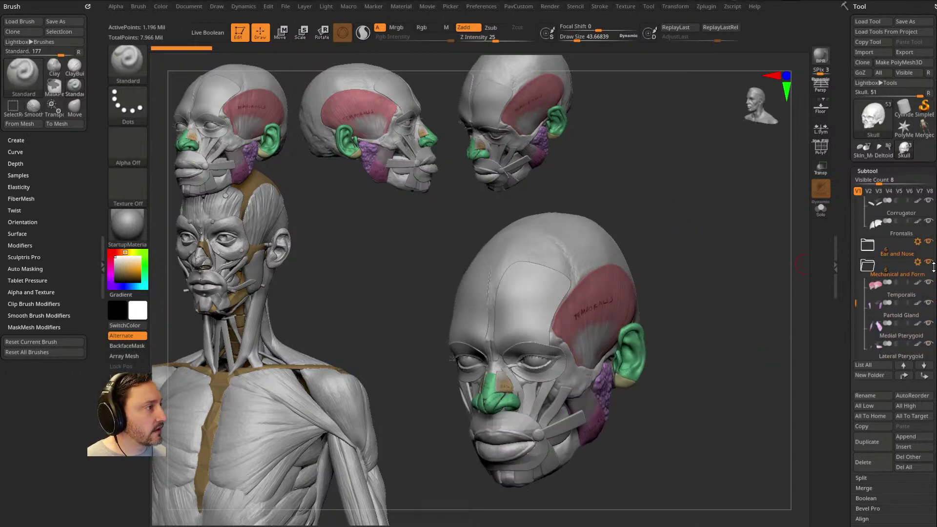
scroll(932, 278, "down", 3)
left_click(928, 283)
left_click_drag(753, 378, 470, 284)
mouse_move(712, 347)
left_mouse_down()
mouse_move(727, 320)
mouse_move(771, 381)
mouse_move(742, 394)
mouse_move(692, 340)
left_mouse_up()
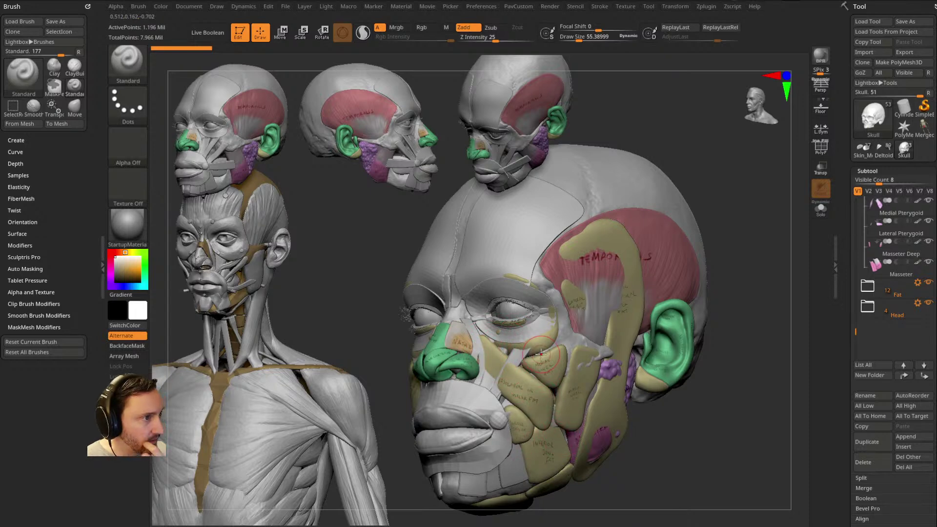
left_click(512, 295, "alt")
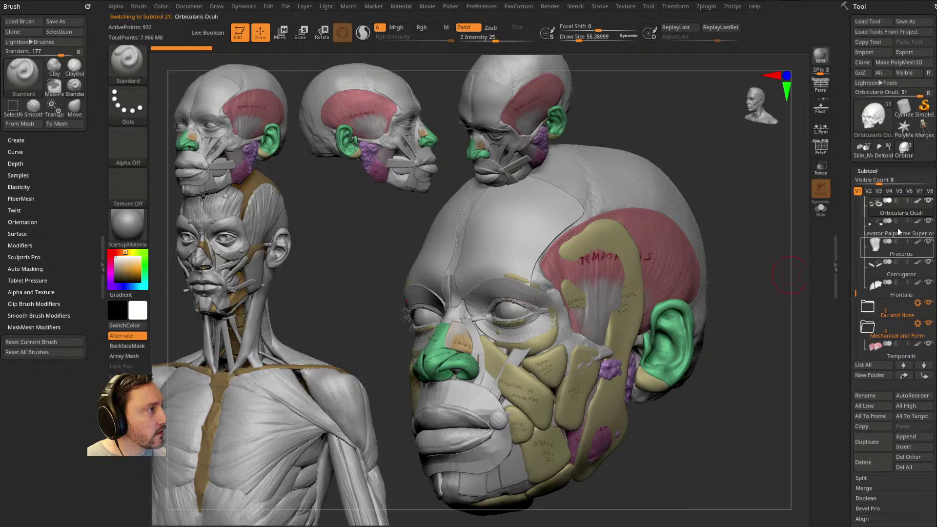
left_click_drag(732, 235, 755, 256)
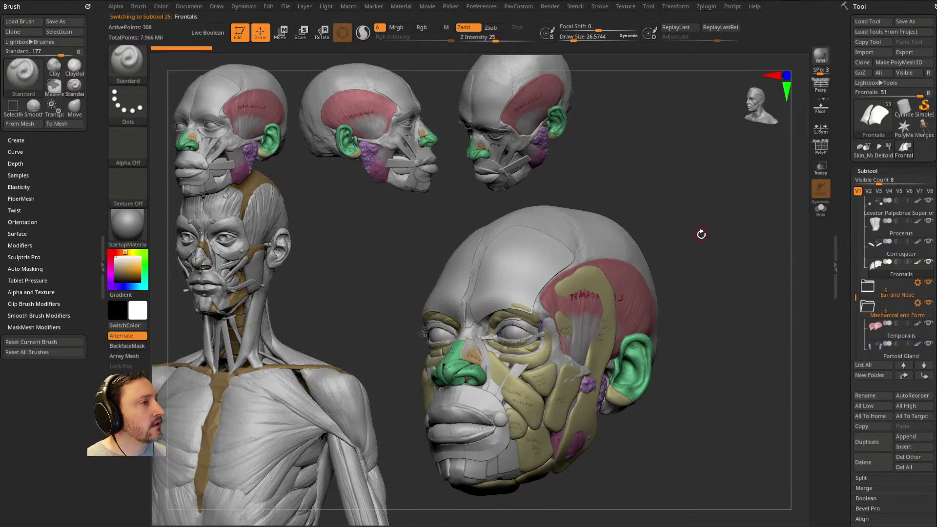
Step: Switch back to the creature skeleton tool and select its merged skeleton subtool
left_click(885, 157)
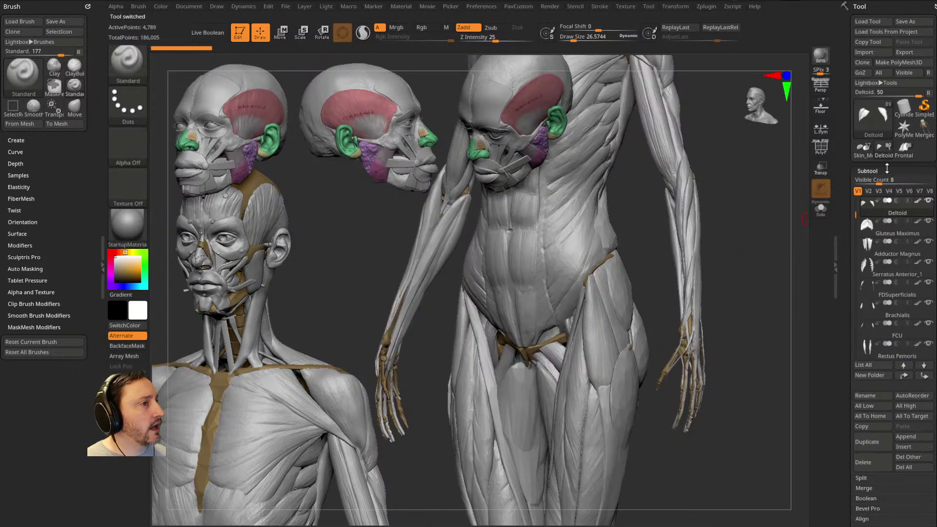
left_click(863, 147)
mouse_move(695, 251)
left_mouse_down()
mouse_move(712, 241)
mouse_move(755, 308)
mouse_move(772, 274)
mouse_move(743, 276)
mouse_move(747, 268)
mouse_move(710, 367)
mouse_move(724, 371)
left_mouse_up()
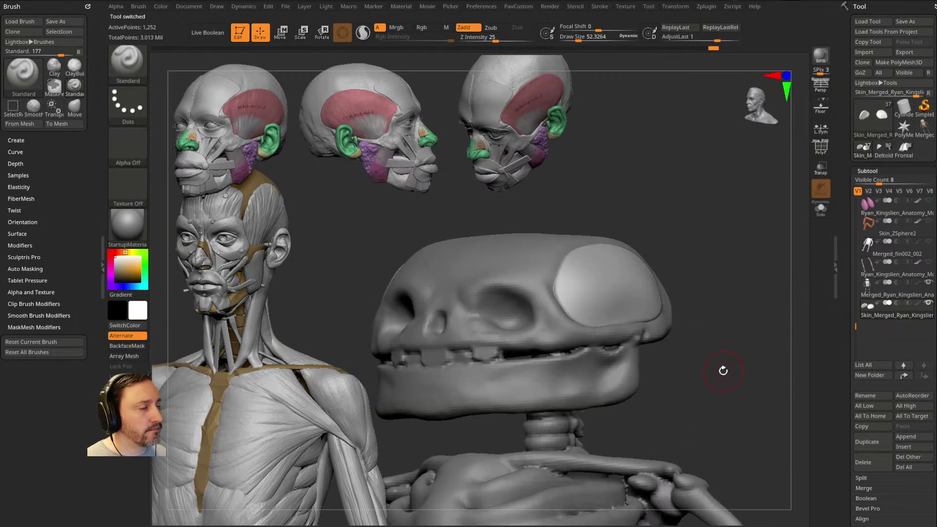
mouse_move(678, 333)
left_mouse_down()
mouse_move(733, 324)
mouse_move(736, 356)
mouse_move(736, 278)
mouse_move(750, 345)
mouse_move(768, 322)
left_mouse_up()
left_click(663, 365, "alt")
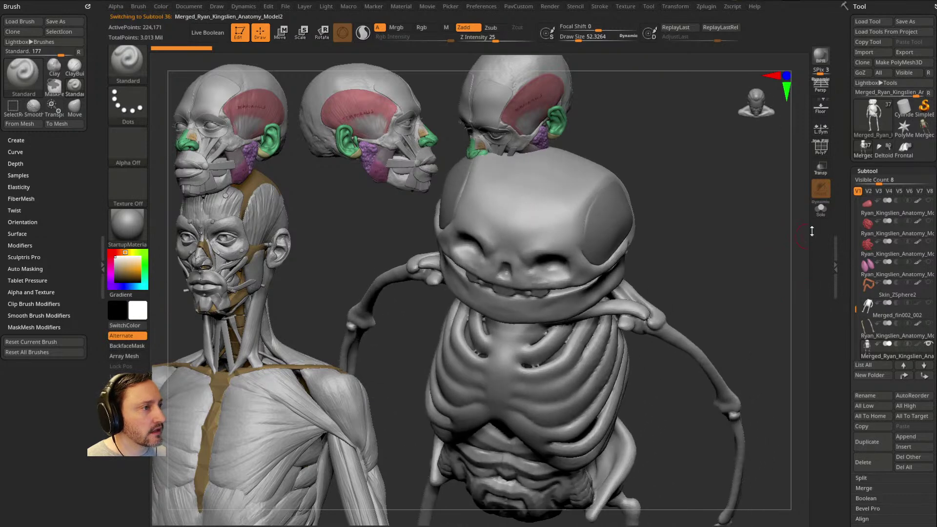
Step: Isolate the skeleton with Solo and check its polygroups by toggling PolyF on and off
left_click(821, 208)
left_click_drag(774, 278, 853, 321)
left_click_drag(796, 286, 760, 371)
left_click(820, 153)
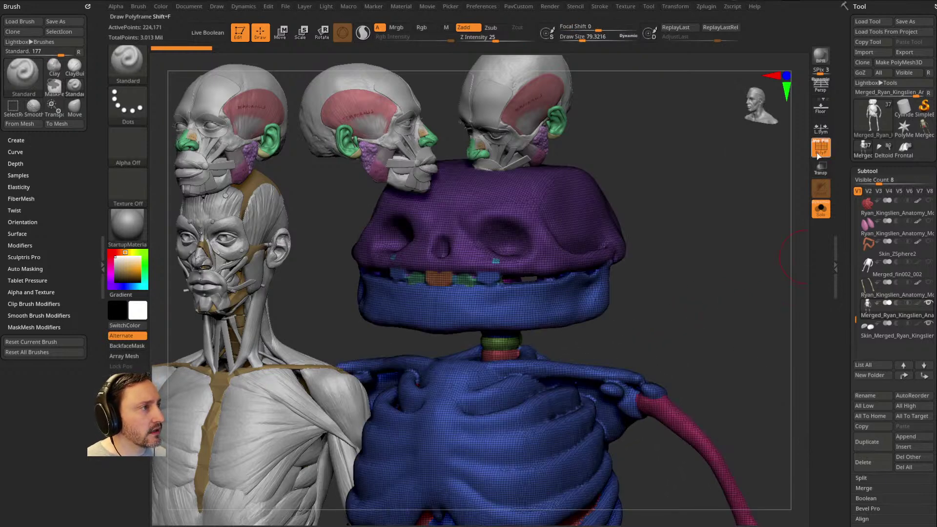
left_click(820, 152)
left_click_drag(732, 247, 768, 229)
mouse_move(855, 319)
left_mouse_down()
mouse_move(847, 213)
mouse_move(851, 323)
left_mouse_up()
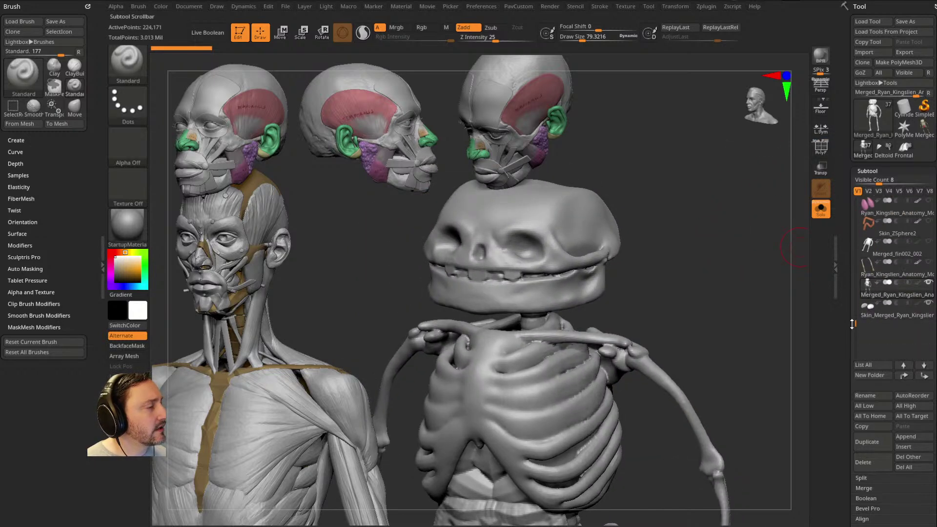
Step: Delete the Merged_fin002_002 body subtool
left_click(893, 254)
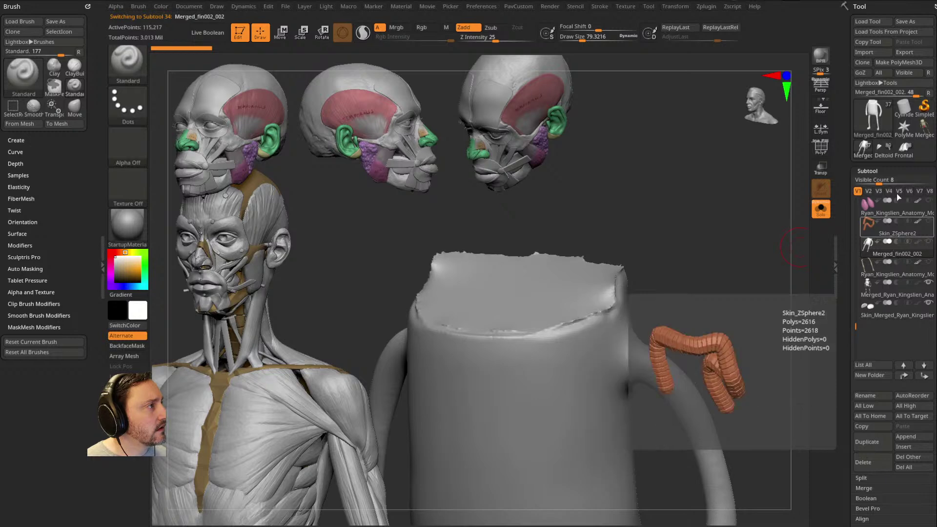
mouse_move(931, 130)
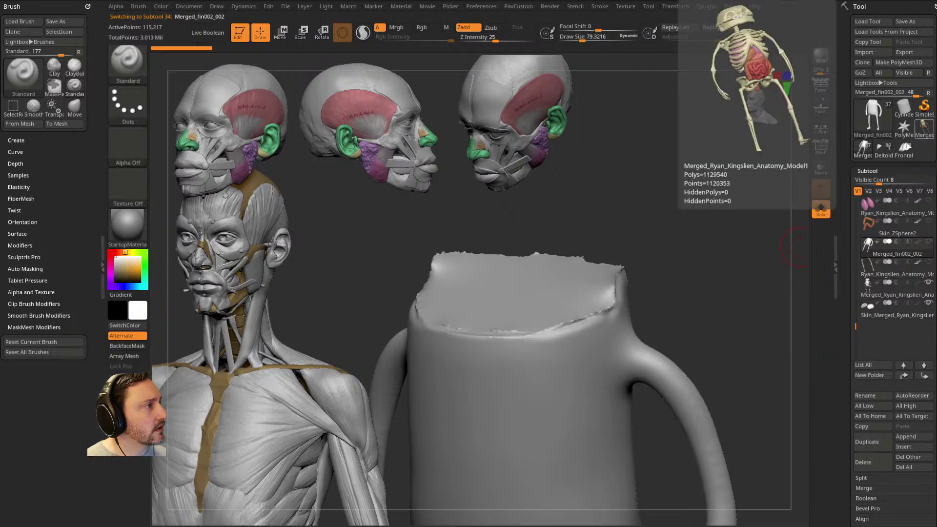
left_click(870, 463)
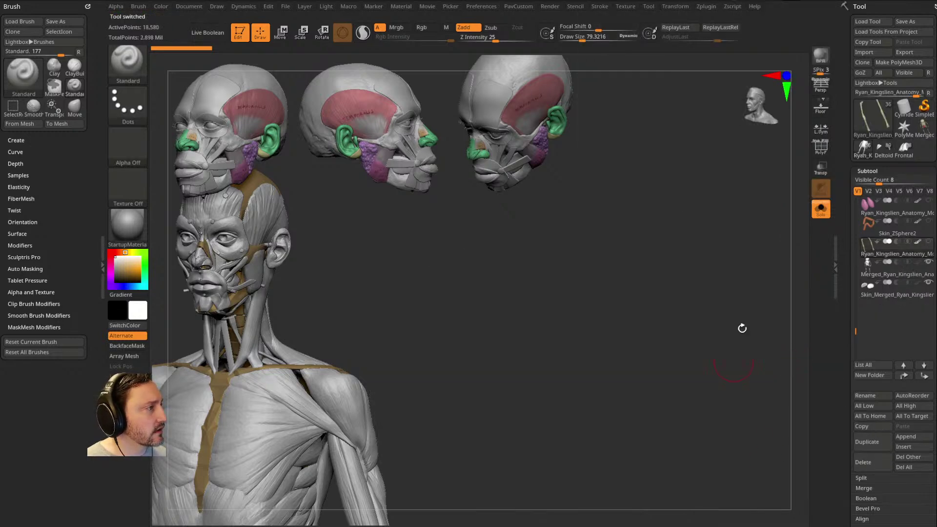
Step: Select the merged skeleton subtool and create a remeshed copy with ReMesh All at Res 128 and Polish 5
left_click(880, 276)
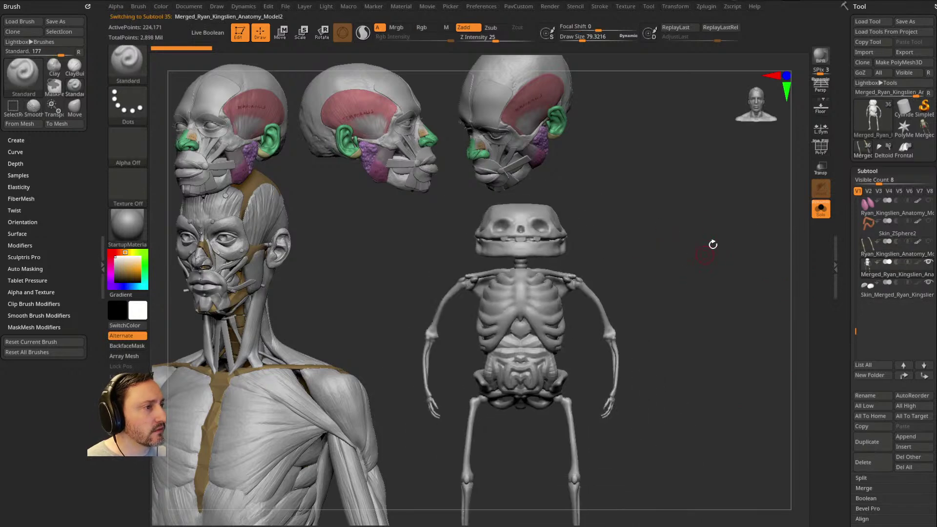
scroll(850, 307, "down", 8)
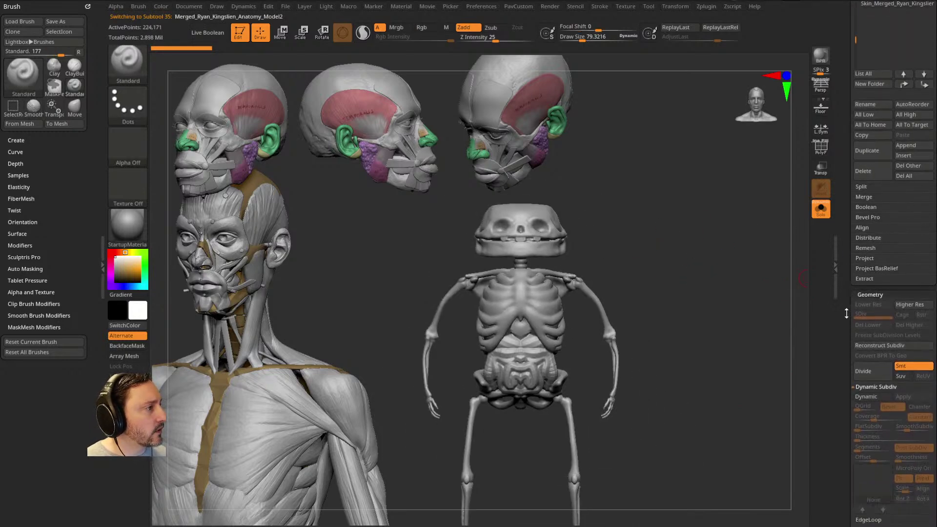
left_click(865, 205)
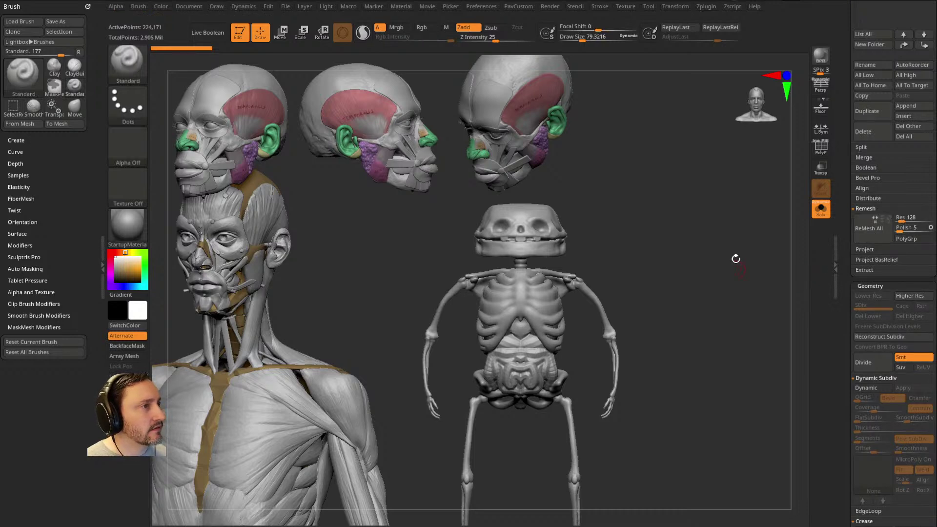
scroll(841, 343, "up", 8)
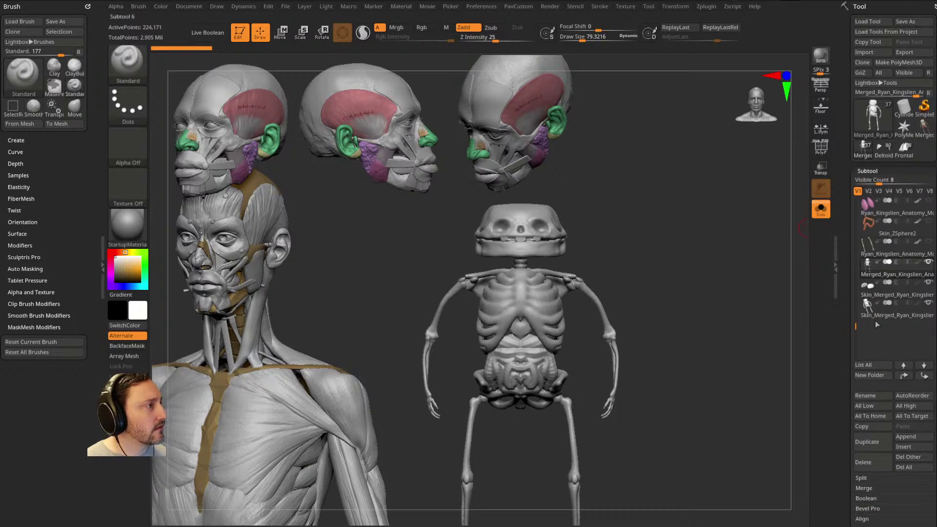
Step: Select the remeshed skeleton copy and slim it slightly with a negative Inflate
left_click(883, 315)
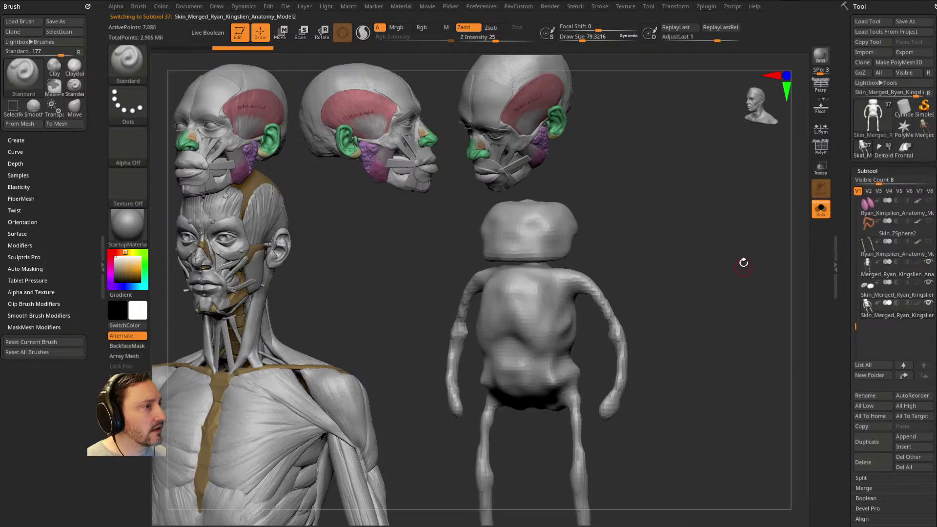
key("2")
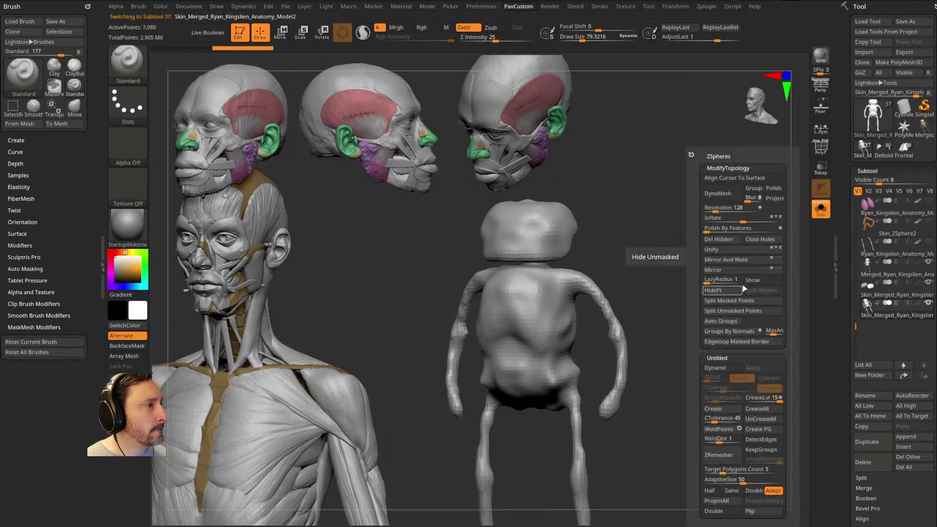
left_click(740, 220)
left_click_drag(740, 220, 731, 222)
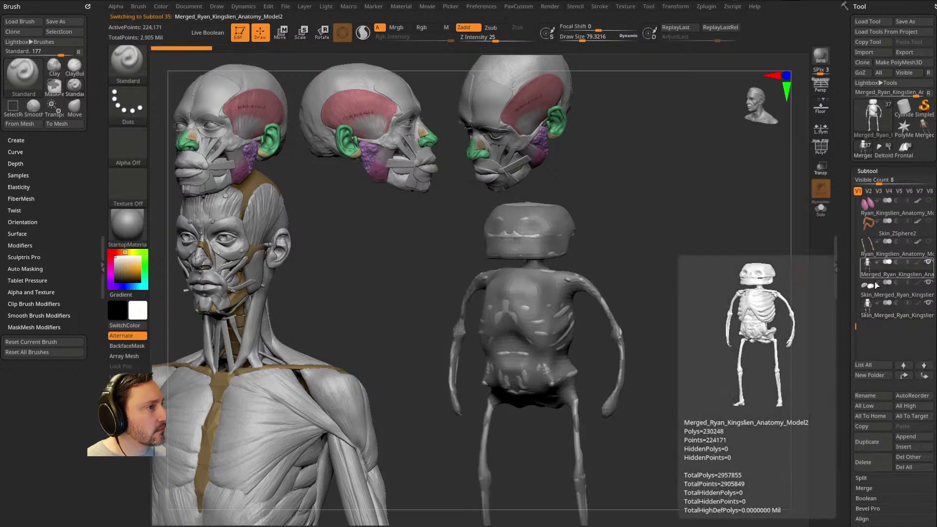
Step: Delete the detailed merged skeleton subtool and select the smooth remeshed body again
left_click(862, 462)
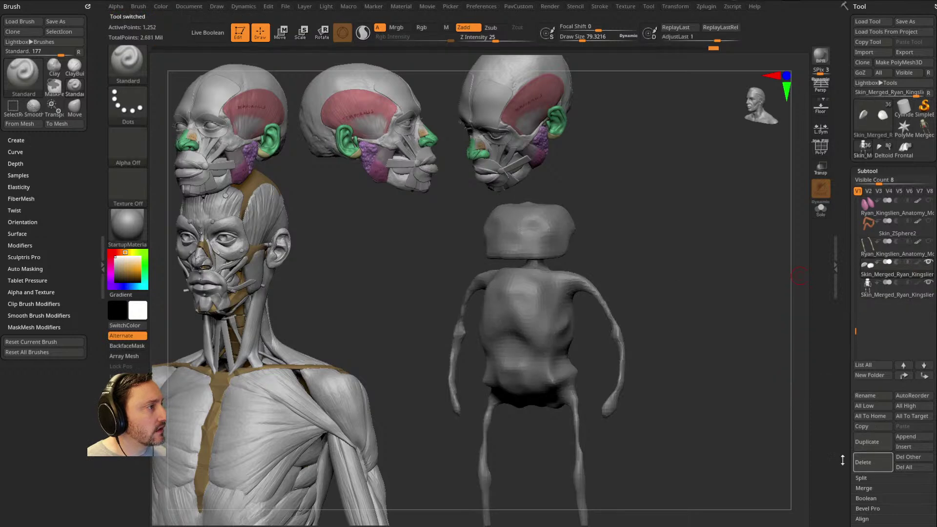
left_click(891, 299)
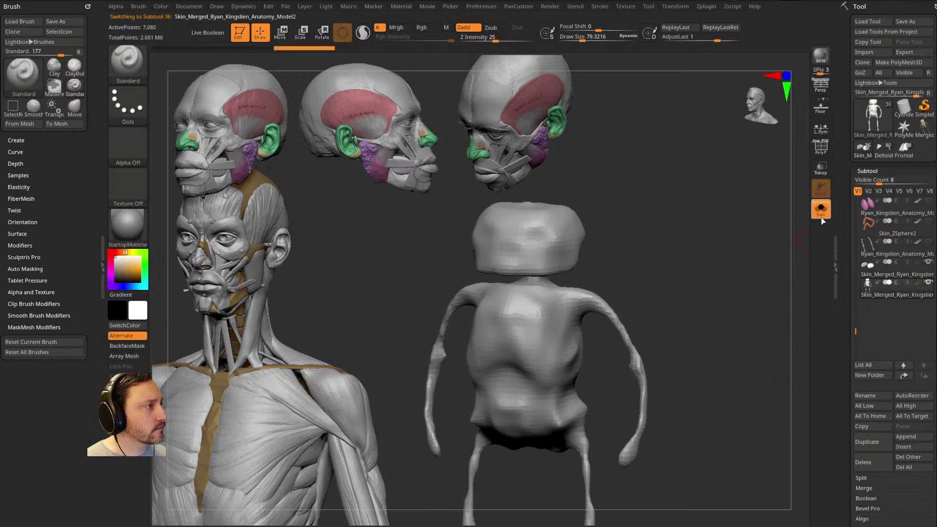
mouse_move(926, 252)
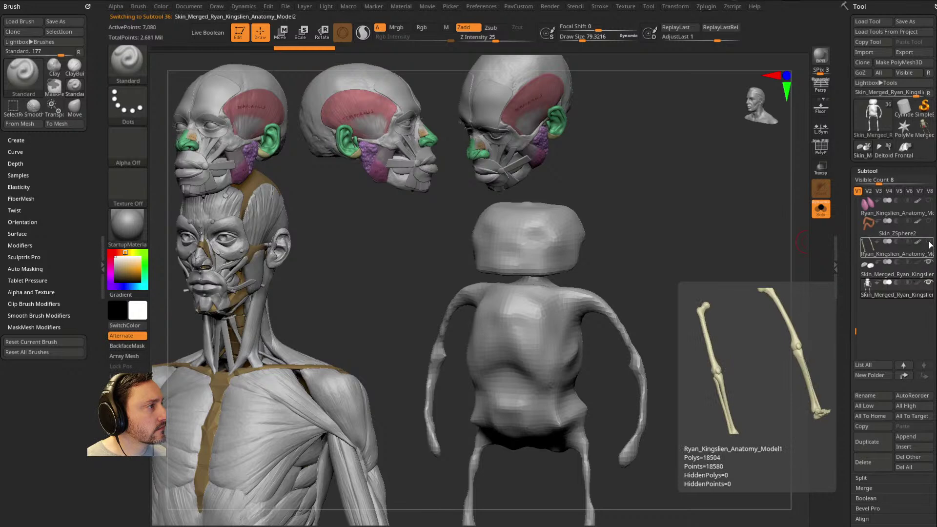
Step: Turn off Solo and hide the cube, the Finn folder and the Body folder, keeping the remeshed body selected
left_click(820, 209)
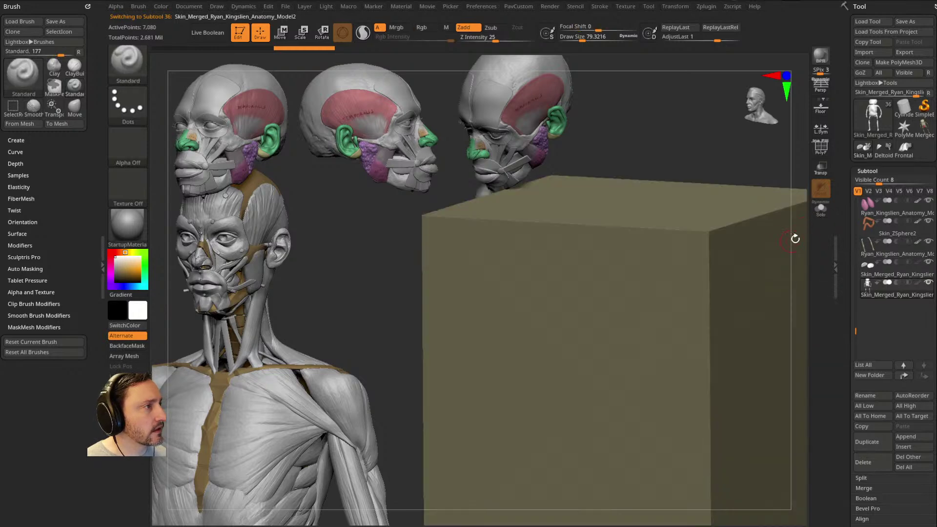
left_click(772, 233, "alt")
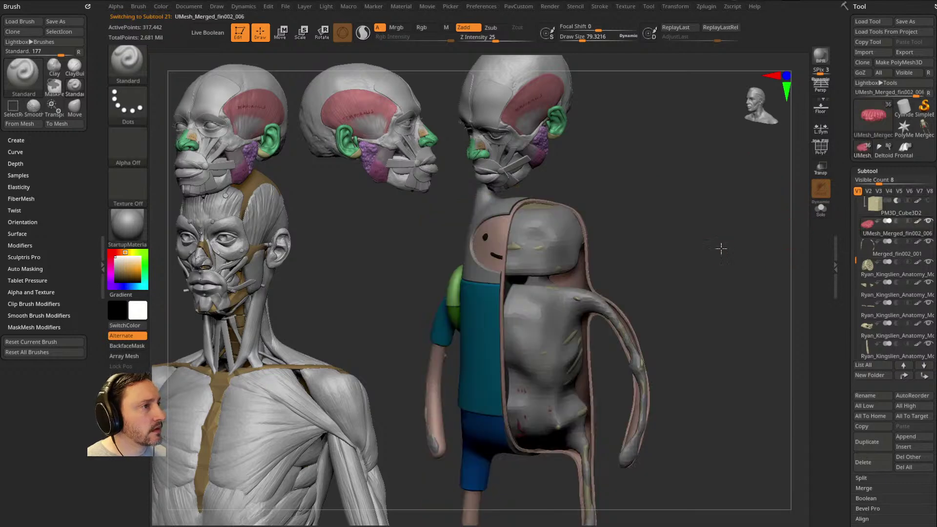
left_click_drag(856, 264, 855, 201)
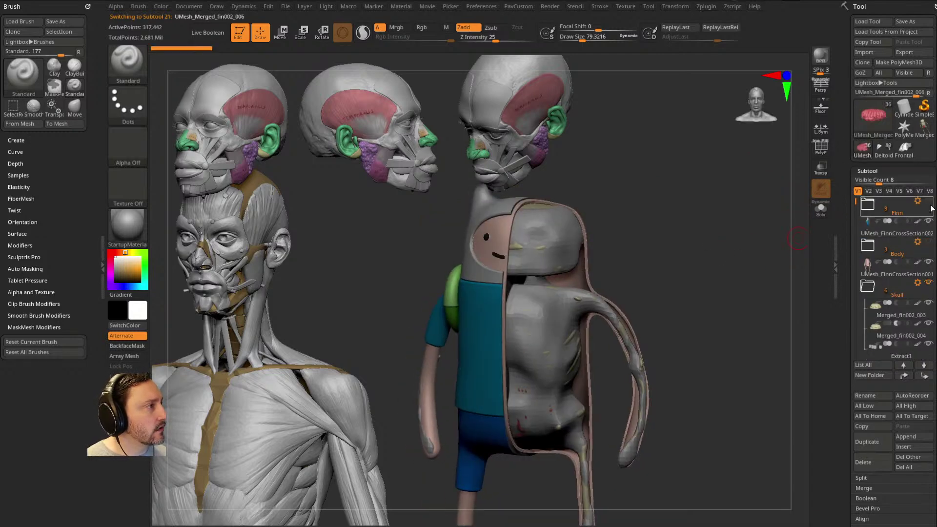
mouse_move(929, 286)
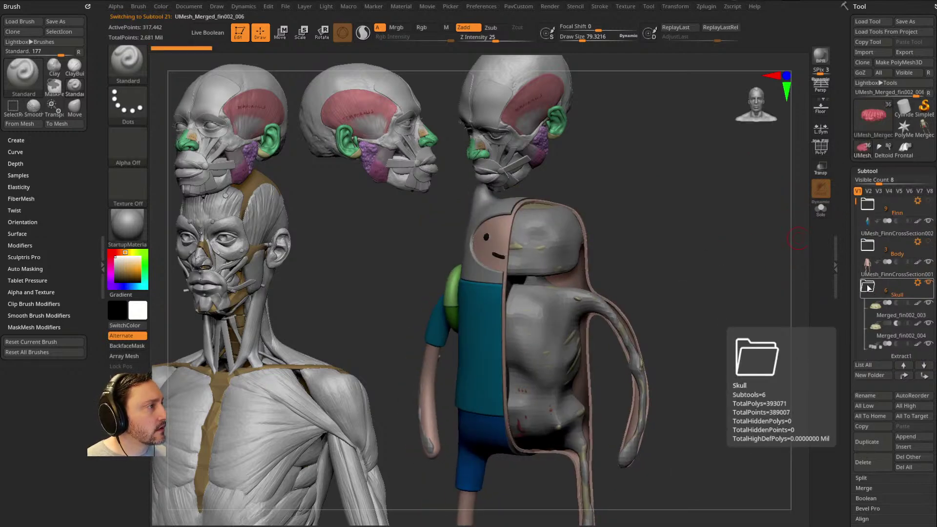
left_click(929, 221)
left_click(555, 230, "alt")
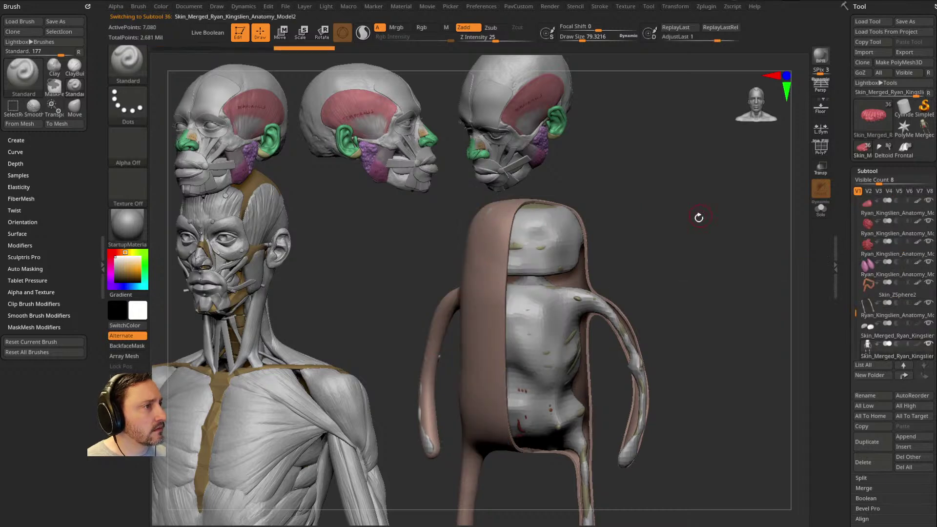
left_click(928, 200)
left_click(539, 226, "alt")
left_click_drag(719, 219, 784, 252, "alt")
mouse_move(784, 251)
left_mouse_down()
mouse_move(742, 240)
mouse_move(767, 247)
left_mouse_up()
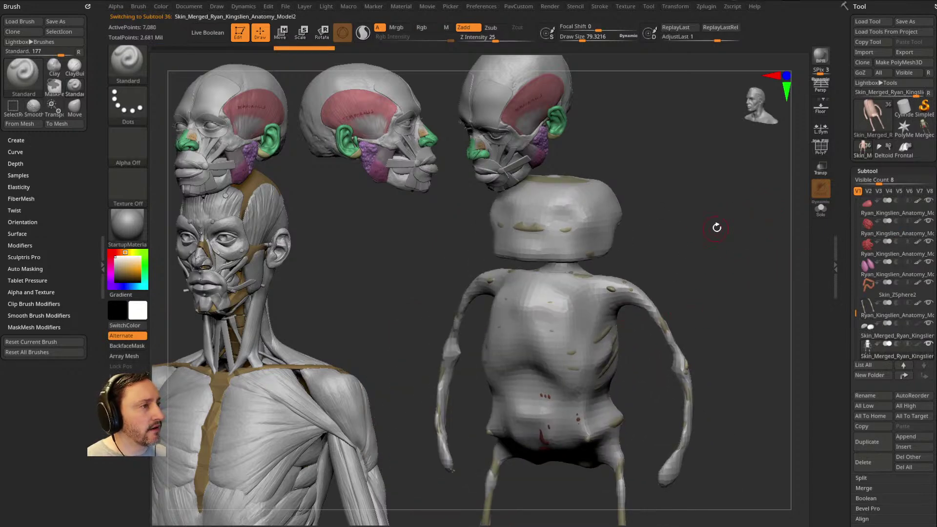
Step: Shrink the remeshed body with a negative Inflate until it sits inside the rib cage and skull
left_click_drag(714, 229, 719, 268)
key("2")
left_click_drag(723, 222, 706, 223)
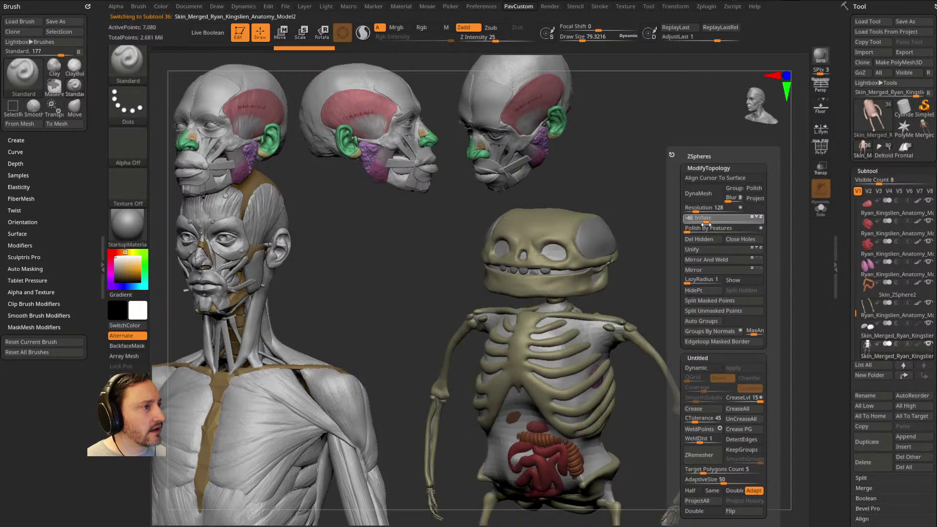
left_click_drag(619, 293, 756, 261)
Step: Rebuild the shrunken body mesh with DynaMesh at Resolution 248 and Blur 0
key("2")
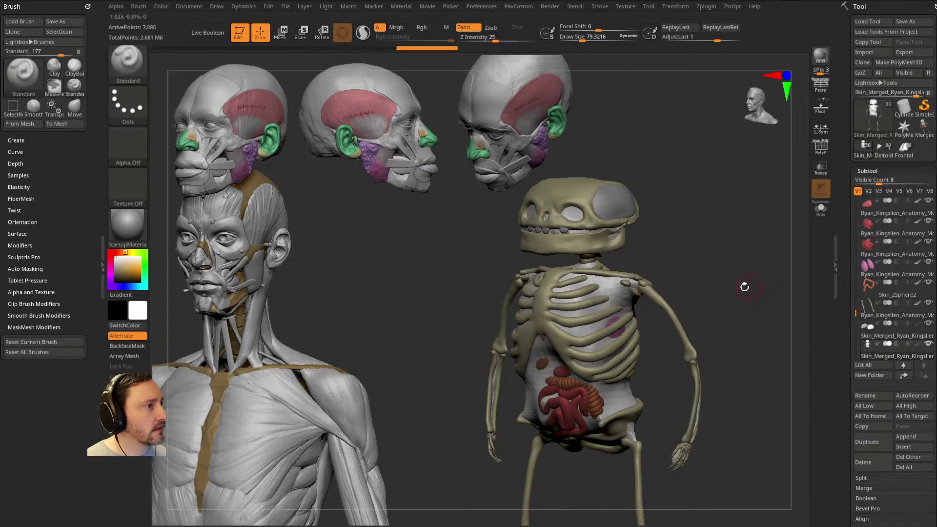
key("2")
left_click(653, 192)
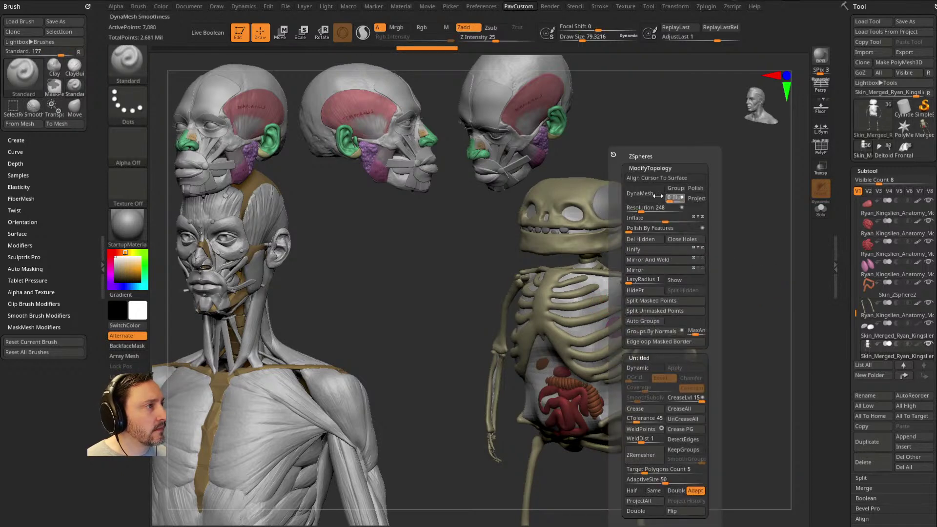
key("2")
left_click(689, 258)
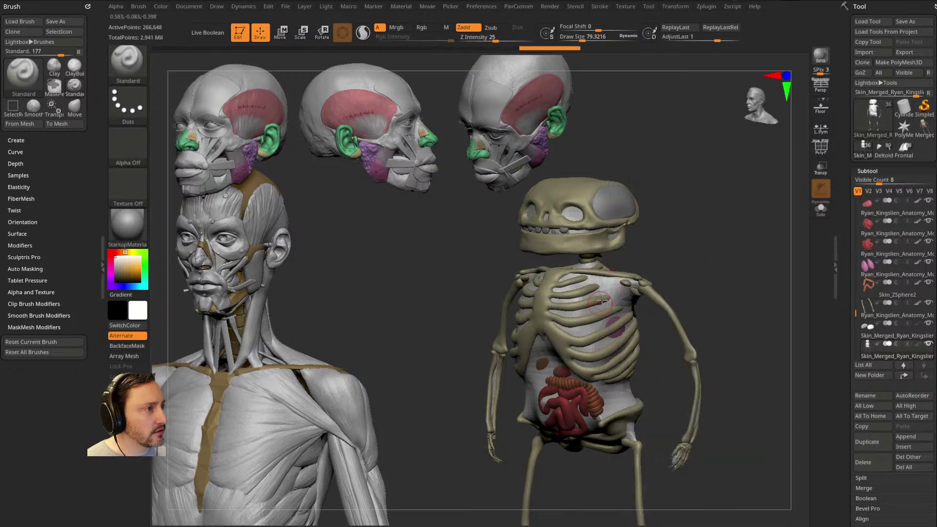
mouse_move(722, 230)
left_mouse_down()
mouse_move(725, 222)
mouse_move(767, 291)
mouse_move(718, 290)
mouse_move(715, 261)
mouse_move(740, 258)
mouse_move(725, 241)
mouse_move(744, 278)
mouse_move(721, 241)
mouse_move(722, 266)
mouse_move(655, 311)
left_mouse_up()
left_click(635, 276, "alt")
left_click(631, 305, "alt")
left_click_drag(694, 267, 617, 313)
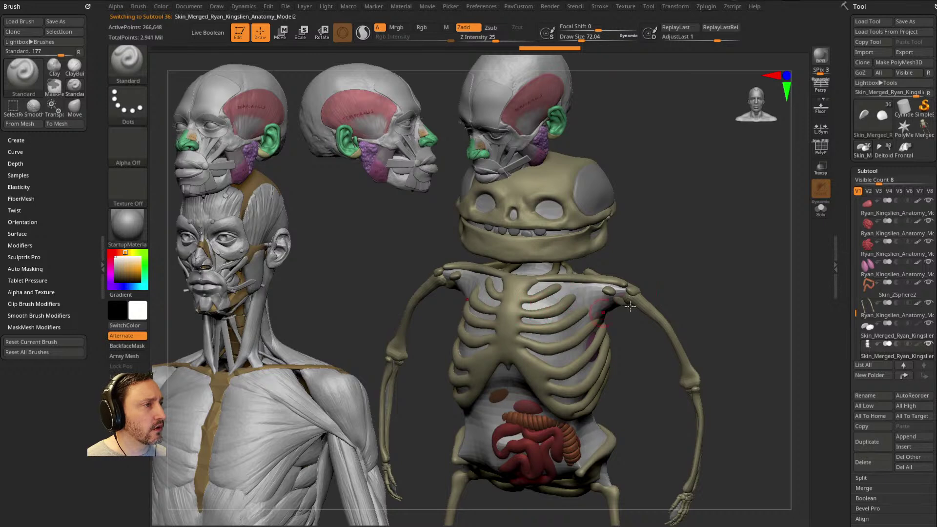
mouse_move(712, 269)
left_mouse_down()
mouse_move(726, 268)
mouse_move(696, 272)
mouse_move(704, 268)
left_mouse_up()
Step: Switch to Zygote Body in the browser, isolate the pectoralis major over the skeleton, and study its attachments from front and side
left_click_drag(936, 83, 305, 34)
scroll(531, 344, "up", 2)
left_click_drag(531, 344, 579, 216)
left_click(552, 280)
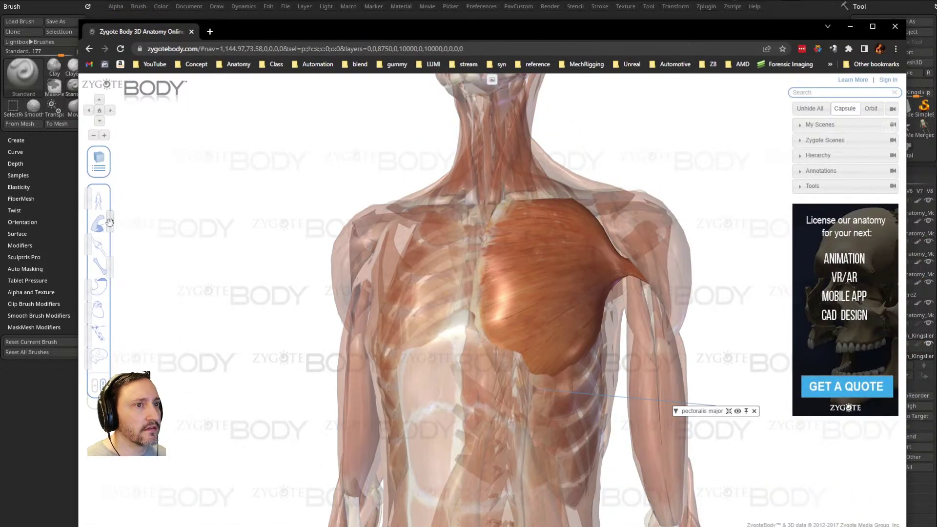
left_click_drag(109, 222, 89, 222)
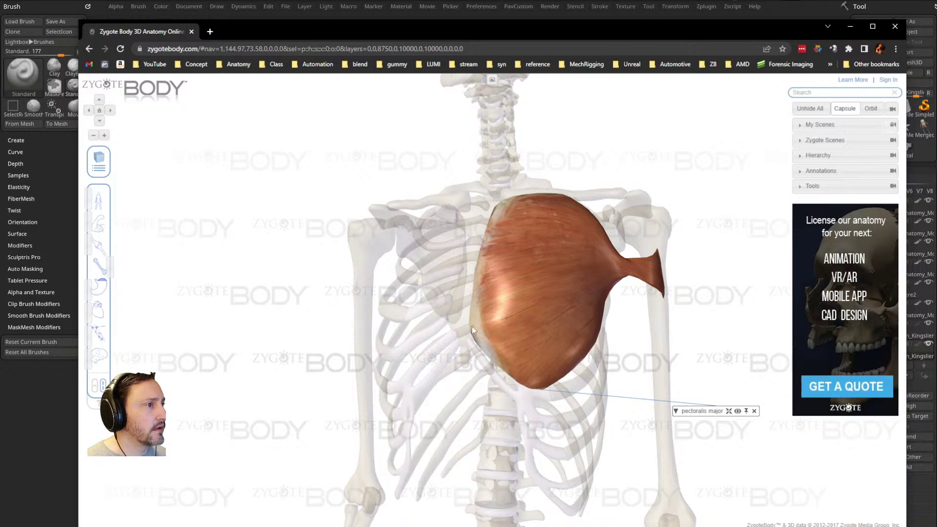
left_click_drag(677, 273, 519, 269)
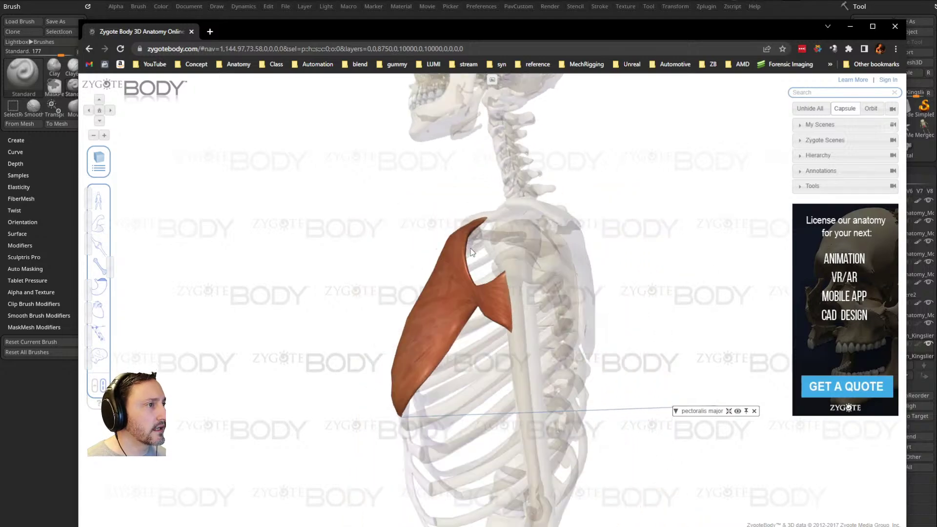
left_click_drag(639, 279, 705, 273)
left_click_drag(241, 32, 464, 526)
Step: Set the draw size to about 36 and hide the anatomy reference images around the skeleton
mouse_move(631, 331)
left_mouse_down()
mouse_move(689, 242)
mouse_move(637, 249)
mouse_move(711, 236)
mouse_move(697, 248)
mouse_move(709, 247)
left_mouse_up()
key("s")
left_click(698, 247)
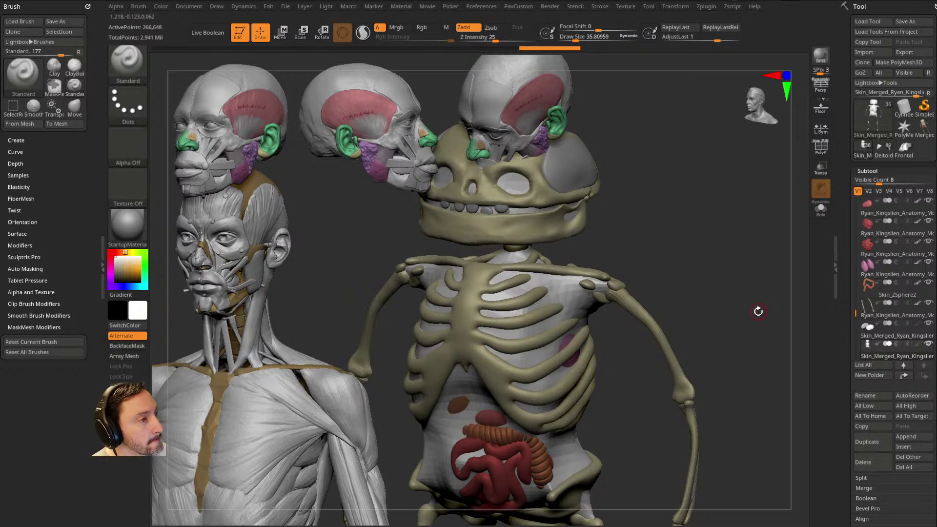
left_click_drag(707, 222, 722, 251)
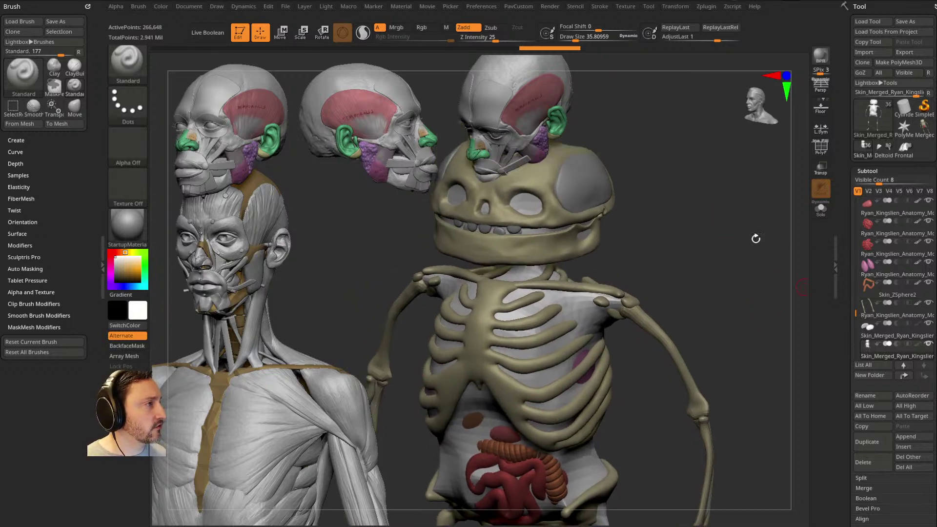
key("shift+z")
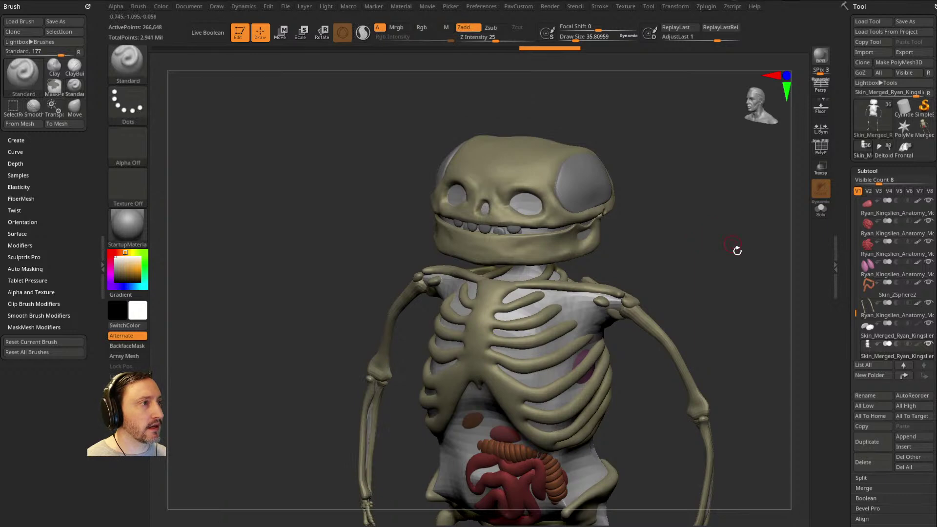
left_click_drag(734, 244, 674, 243, "alt")
Step: Hide the shrunken body subtool, then append a ZSphere and make it the active subtool
left_click_drag(858, 313, 854, 327)
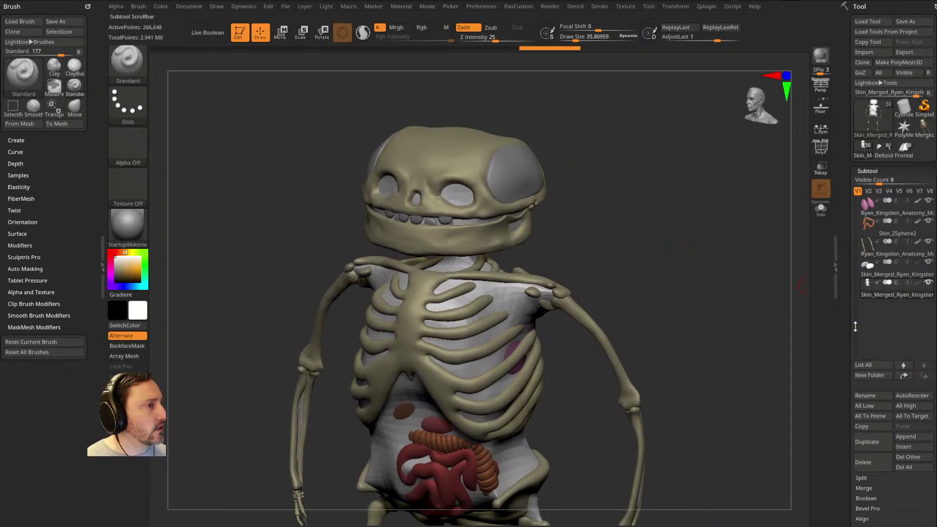
left_click(899, 278)
left_click_drag(623, 325, 480, 283)
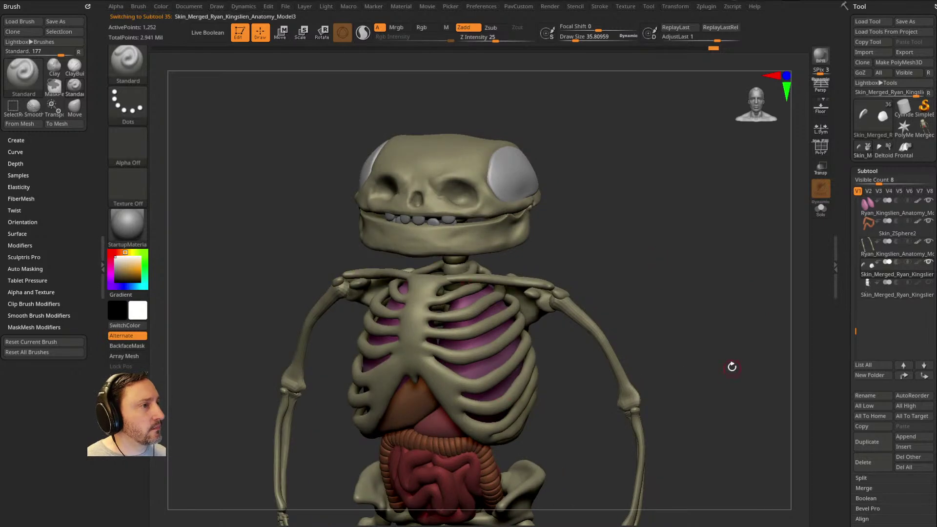
left_click(903, 435)
left_click(740, 386)
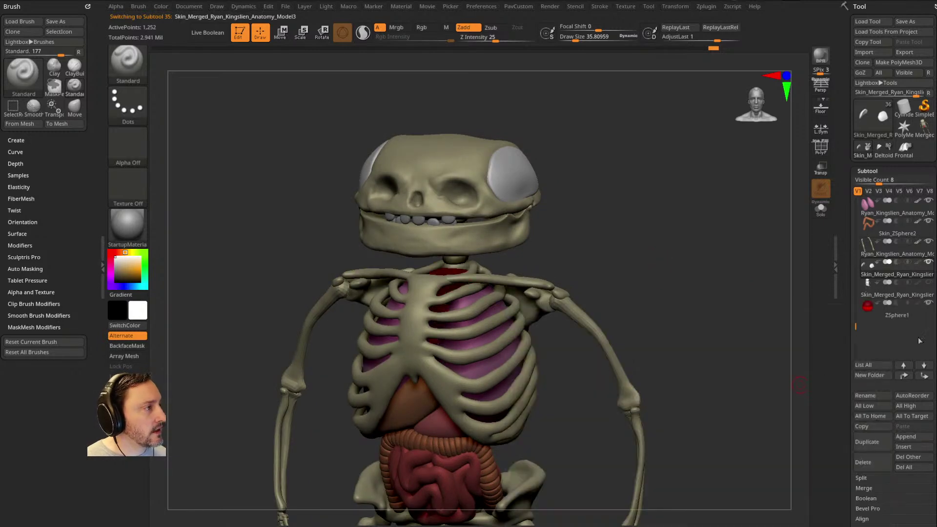
key("f")
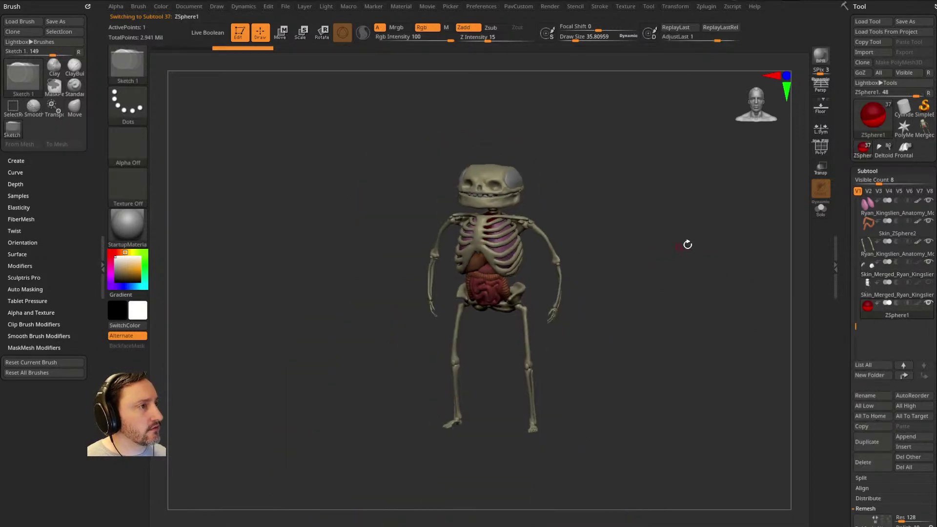
Step: Turn on ghost transparency and scale the ZSphere down to a small sphere inside the chest
left_click(824, 175)
left_click_drag(729, 224, 661, 249)
scroll(491, 266, "up", 3)
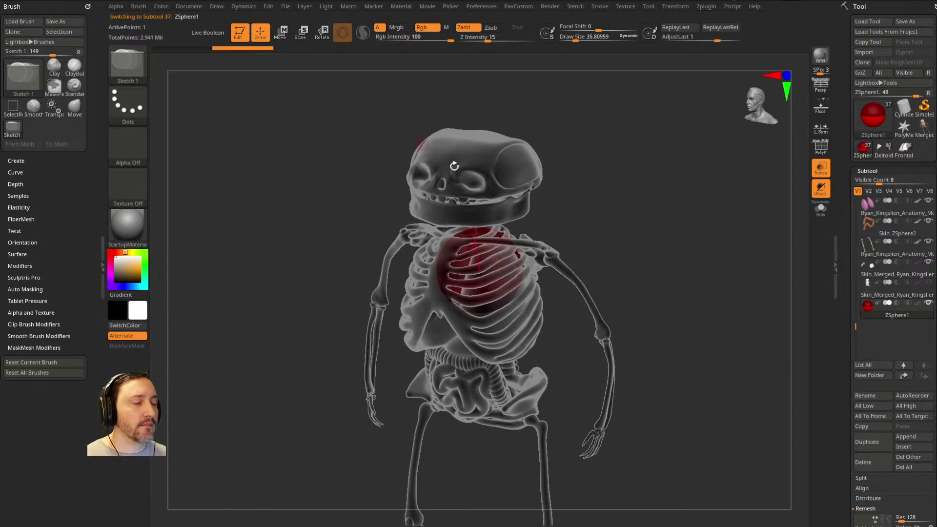
key("r")
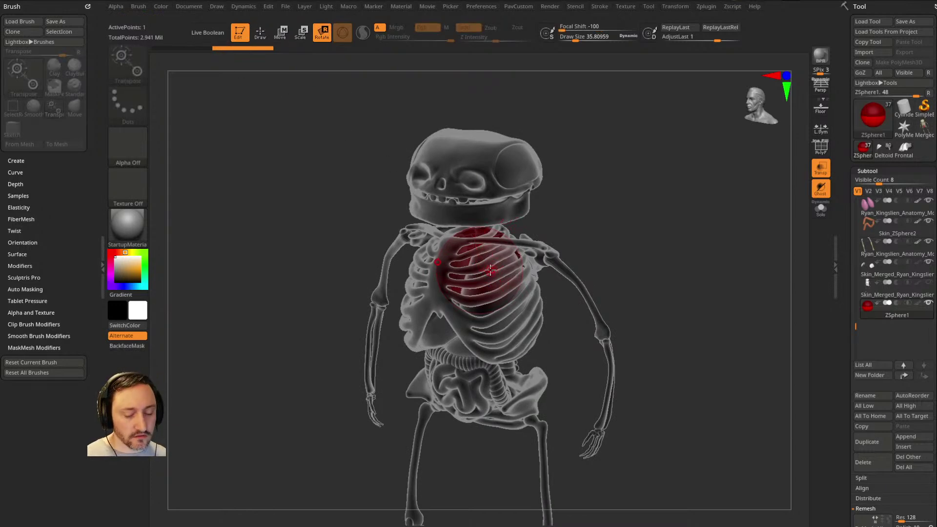
key("e")
left_click_drag(494, 273, 461, 173)
Step: Move the ZSphere slightly down inside the rib cage from the side view and turn transparency off
left_click_drag(654, 205, 599, 204)
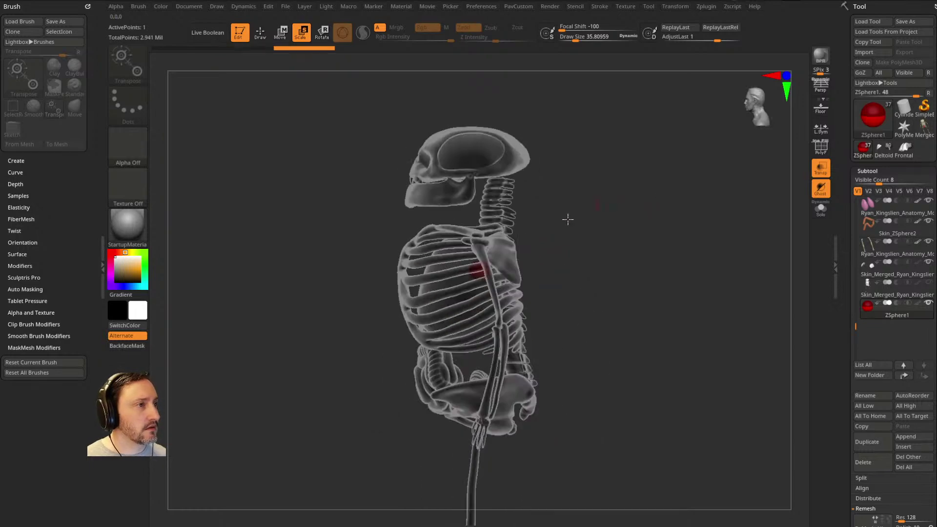
key("w")
left_click_drag(479, 270, 472, 291)
key("q")
left_click_drag(569, 227, 623, 230)
left_click_drag(652, 201, 662, 252, "alt")
key("ctrl+shift+t")
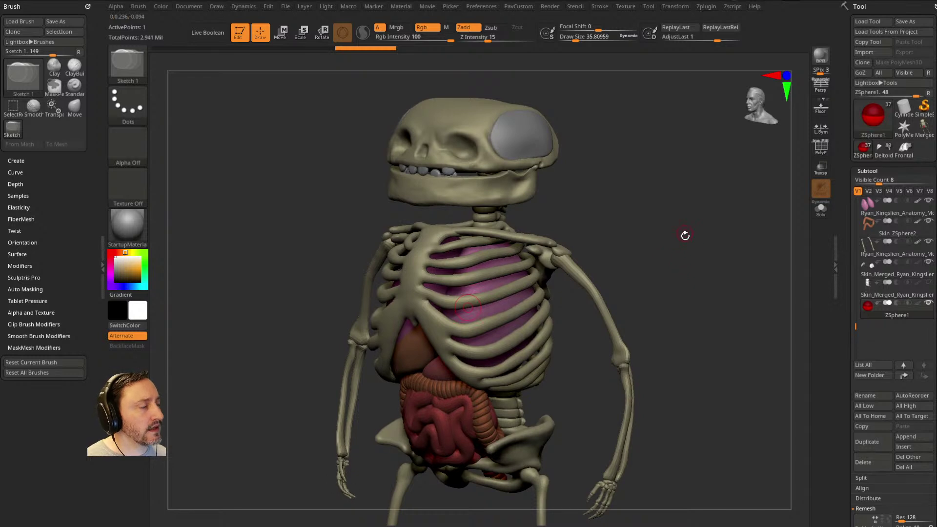
Step: Enable Edit Topology on the ZSphere, open its topology settings, and set the draw size to about 2.6
key("2")
left_click(663, 157, "shift")
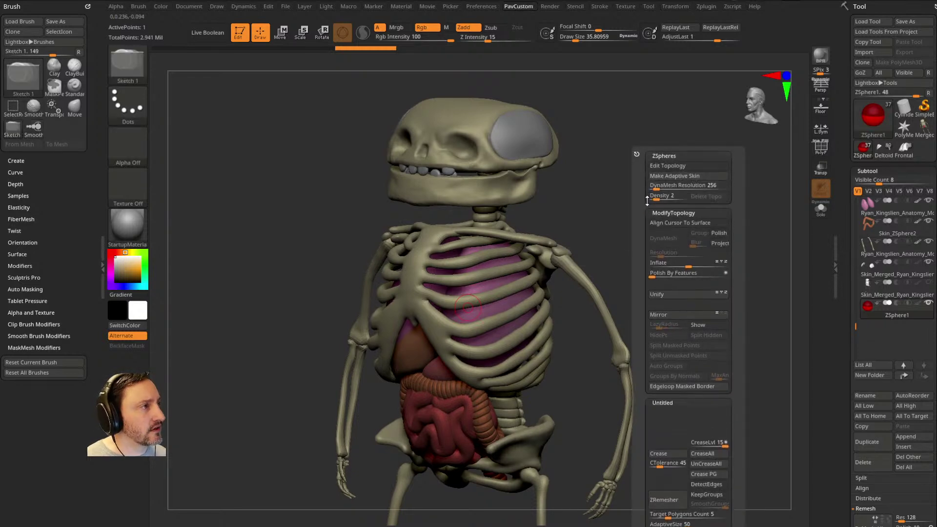
left_click(665, 165)
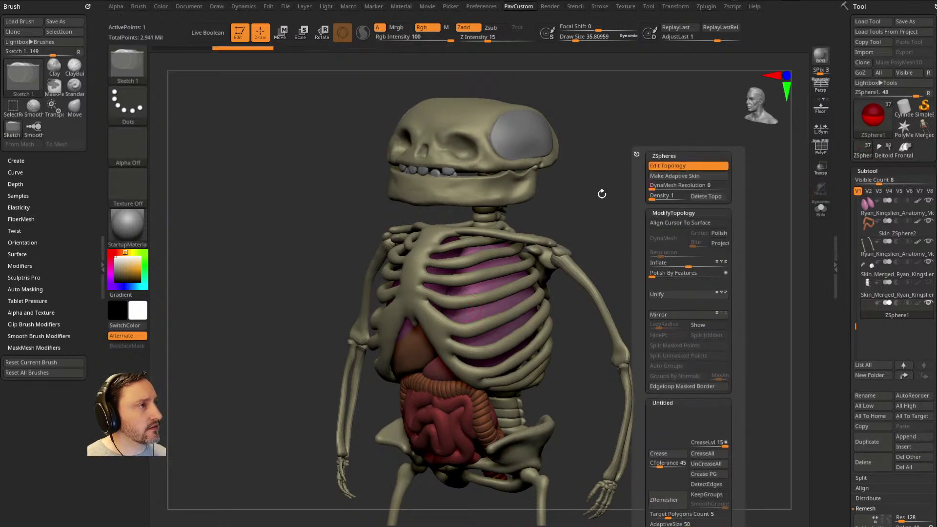
left_click_drag(840, 294, 847, 131)
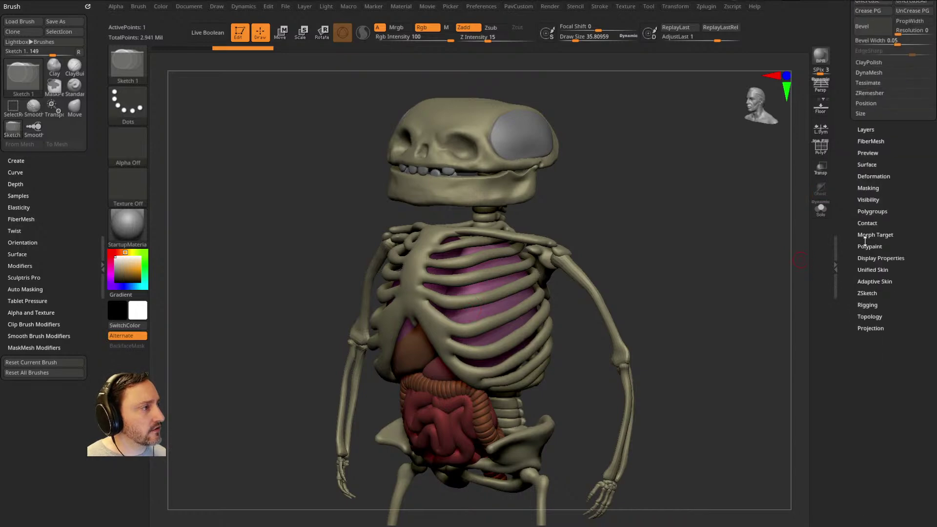
left_click(865, 316)
key("s")
mouse_move(698, 271)
left_mouse_down()
mouse_move(722, 254)
mouse_move(730, 258)
mouse_move(681, 200)
left_mouse_up()
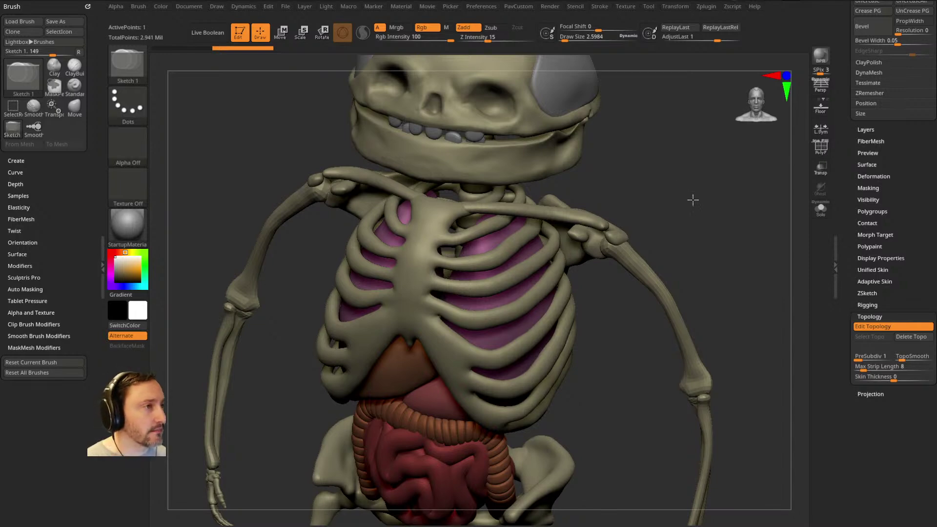
Step: Start the pectoral outline with a chain of topology points down the sternum's edge, from the inner clavicle to its lower end
left_click_drag(698, 202, 686, 189)
left_click_drag(452, 212, 418, 279)
left_click_drag(674, 215, 403, 276)
left_click_drag(676, 174, 340, 312)
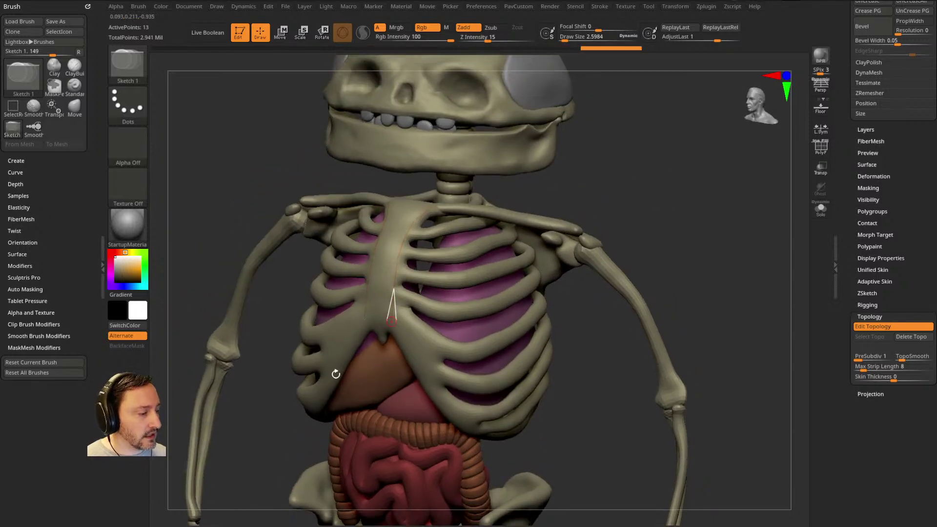
left_click_drag(730, 268, 719, 262)
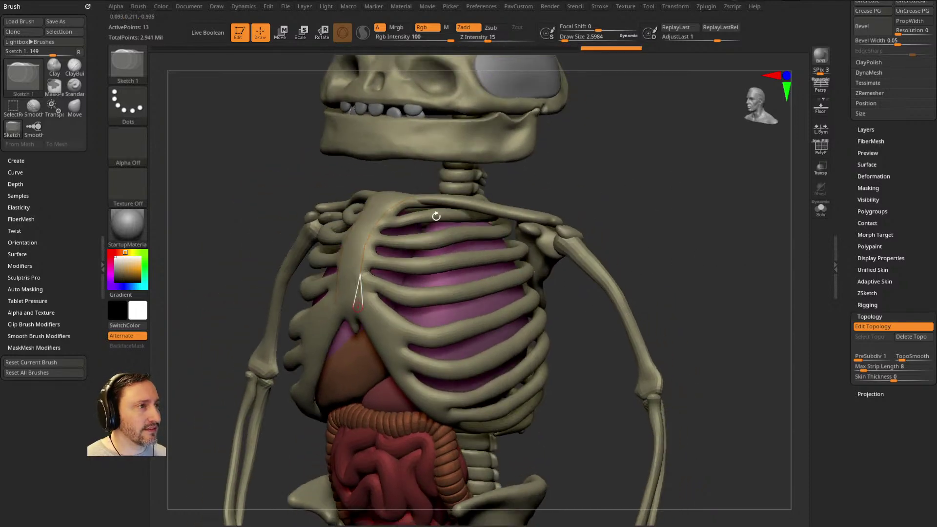
left_click_drag(540, 192, 469, 230)
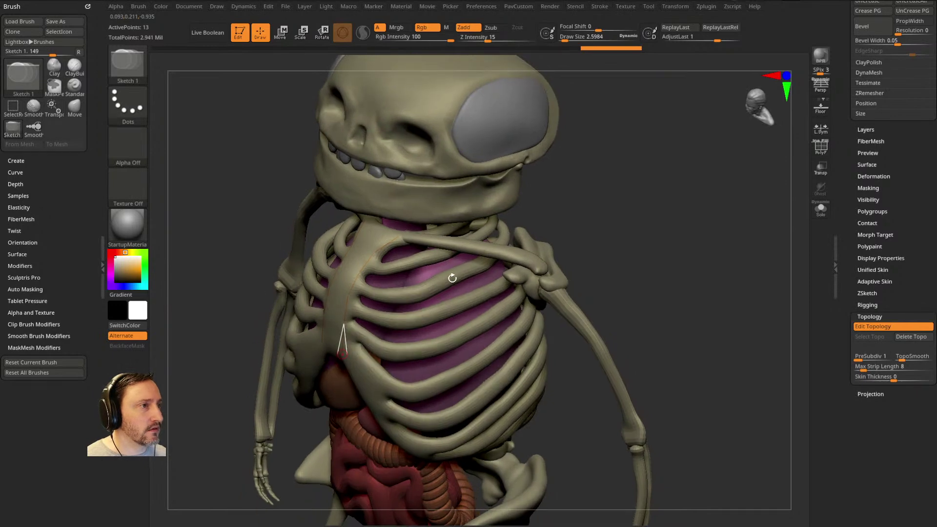
left_click_drag(520, 287, 381, 316)
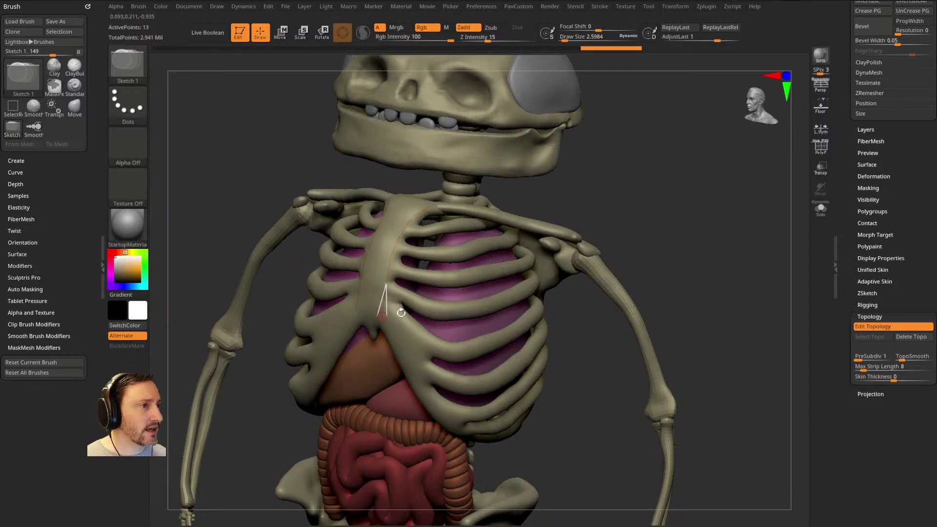
Step: Extend the lower edge of the pectoral outline outward from the sternum with three topology points along the ribs
key("w")
key("q")
left_click(425, 315)
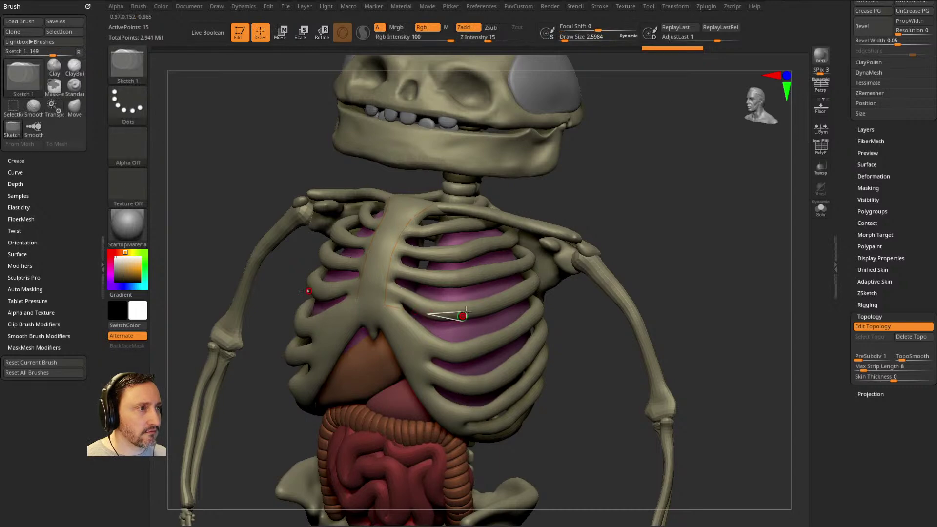
left_click(461, 316)
right_click_drag(462, 316, 629, 251)
left_click(494, 309)
Step: Carry the lower outline from its last rib point across the armpit to a point on the upper humerus
left_click_drag(688, 235, 545, 278)
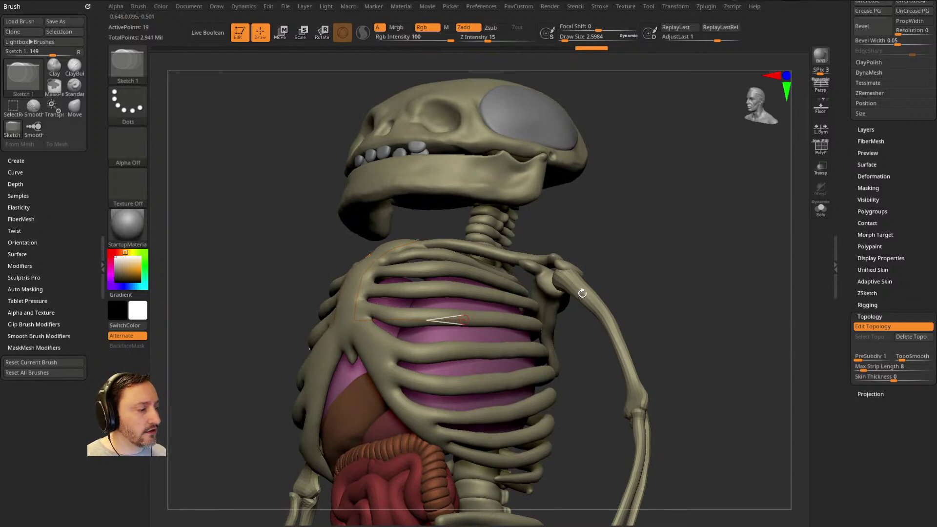
left_click_drag(595, 280, 461, 318)
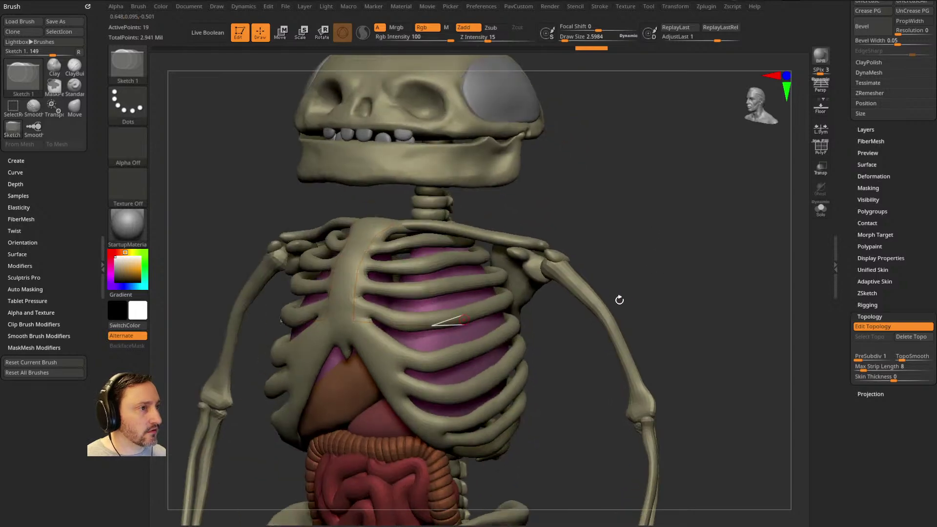
left_click_drag(617, 299, 569, 295)
left_click(465, 319)
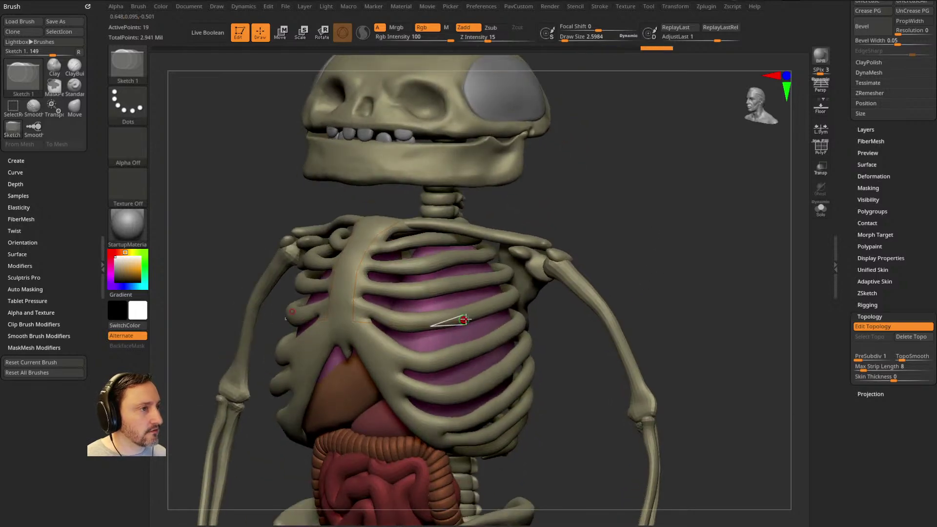
left_click(575, 279)
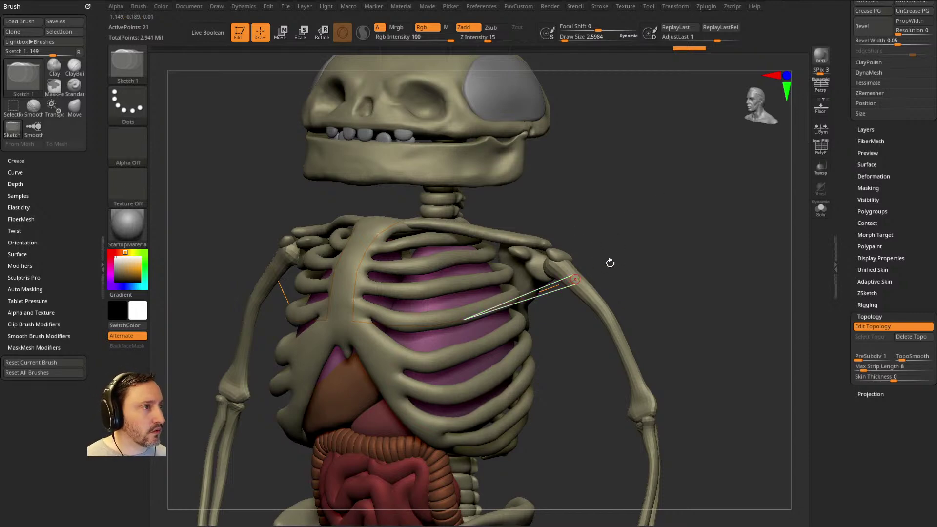
Step: Continue the upper pectoral outline from the sternum's top with two topology points along the underside of the clavicle
left_click_drag(646, 220, 471, 323)
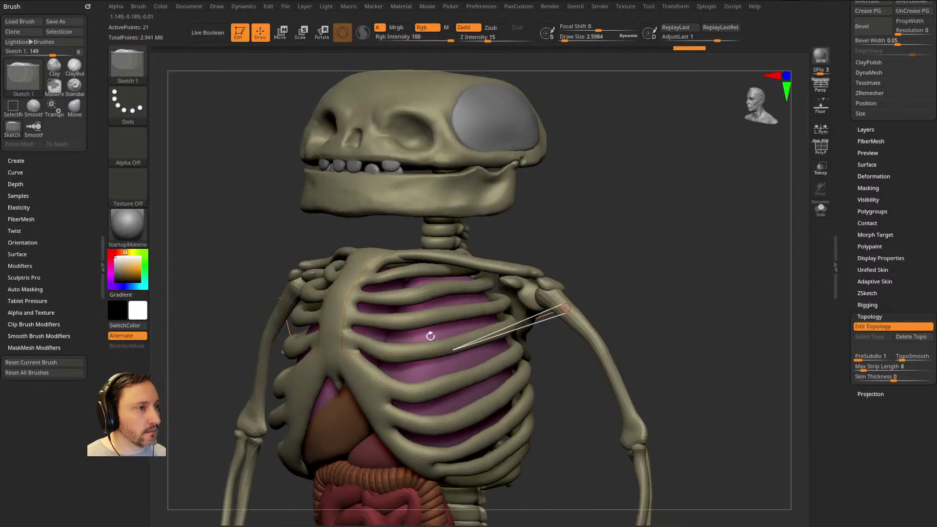
left_click_drag(630, 266, 632, 290)
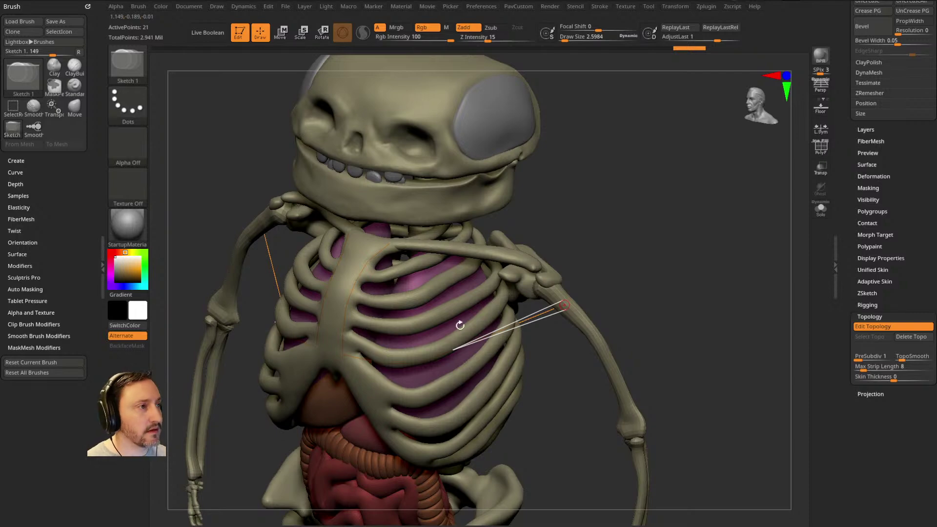
left_click_drag(654, 349, 607, 248)
left_click_drag(622, 286, 601, 266)
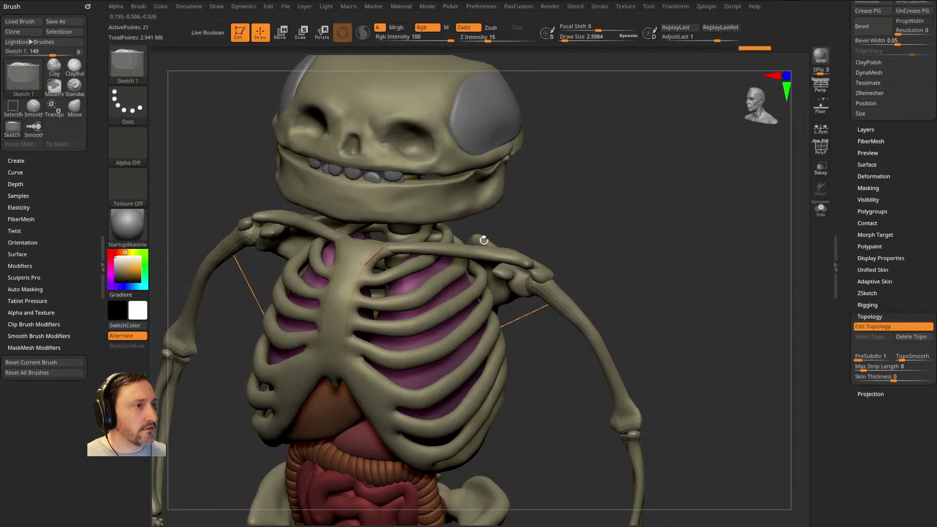
left_click(384, 247)
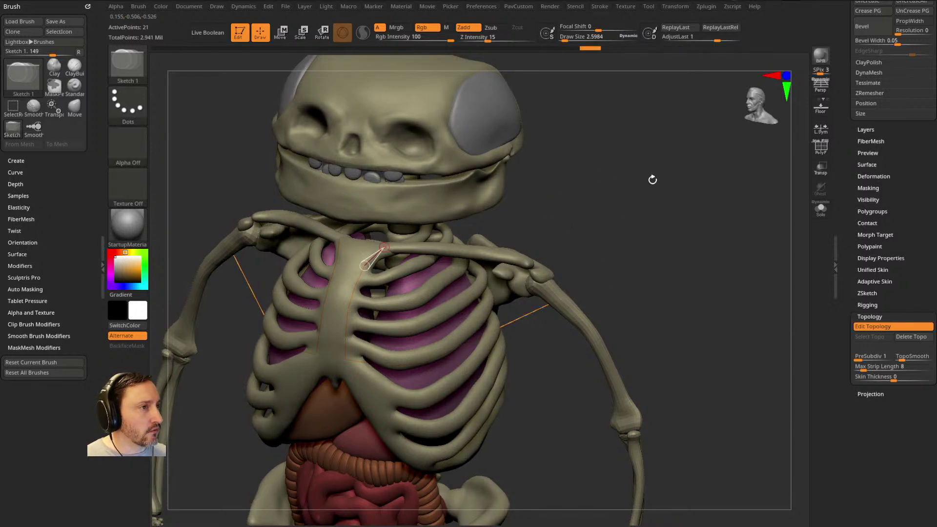
left_click_drag(625, 195, 650, 212)
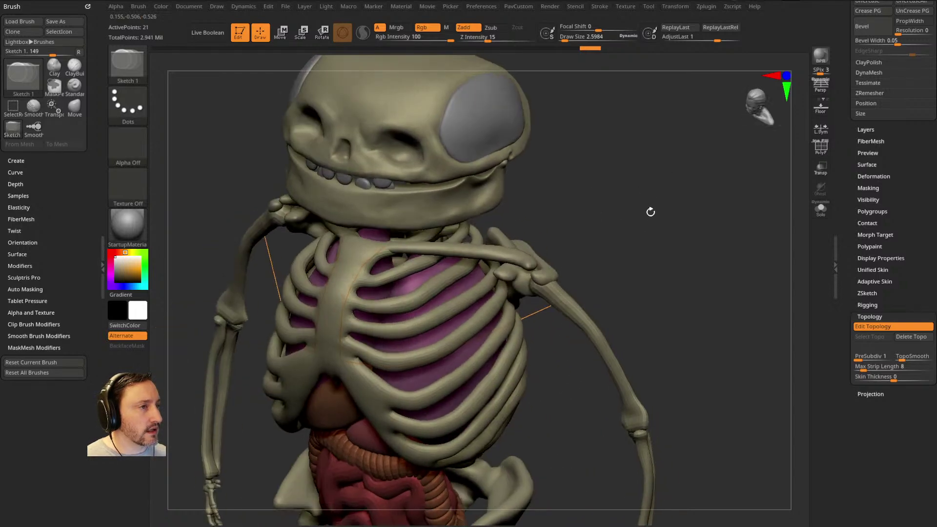
left_click(384, 247)
left_click(418, 249)
left_click(453, 250)
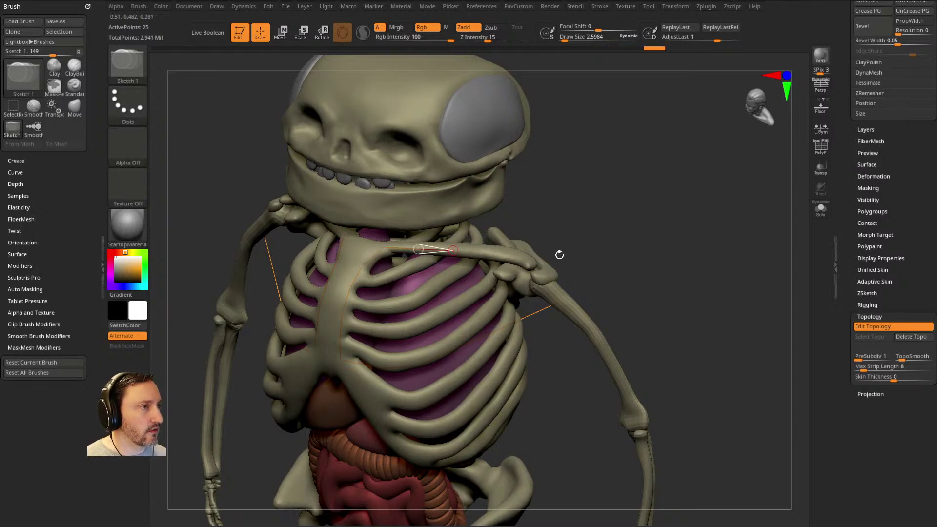
Step: Connect the outer clavicle point to a second point further down the humerus, closing the pectoral outline
left_click_drag(590, 247, 530, 244)
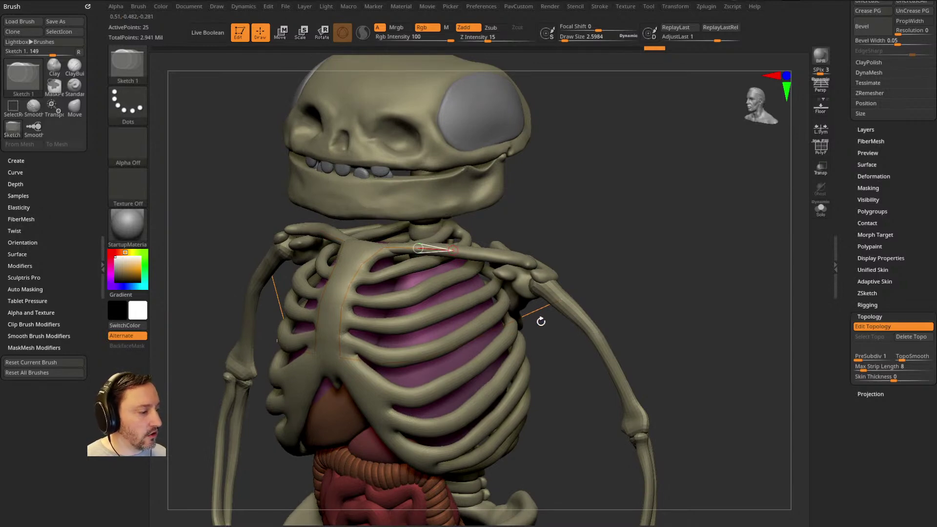
left_click(577, 319)
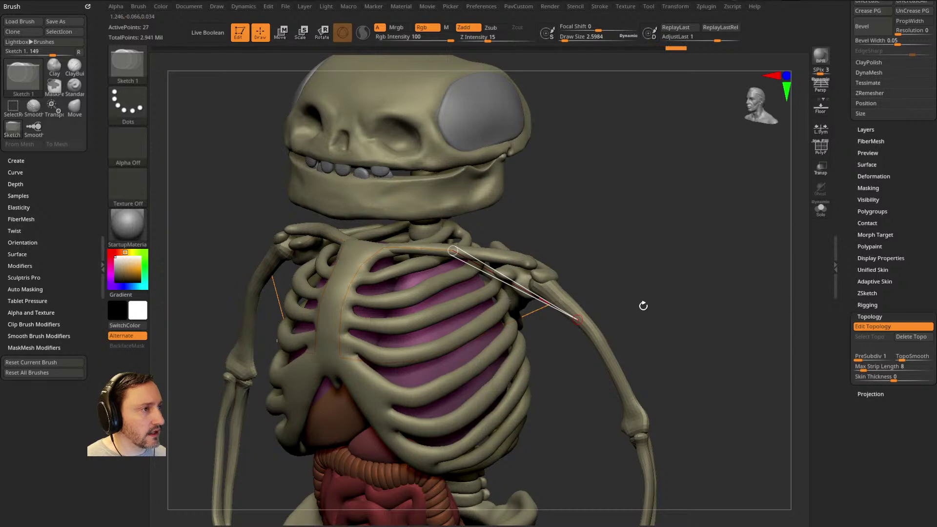
left_click_drag(644, 305, 621, 307)
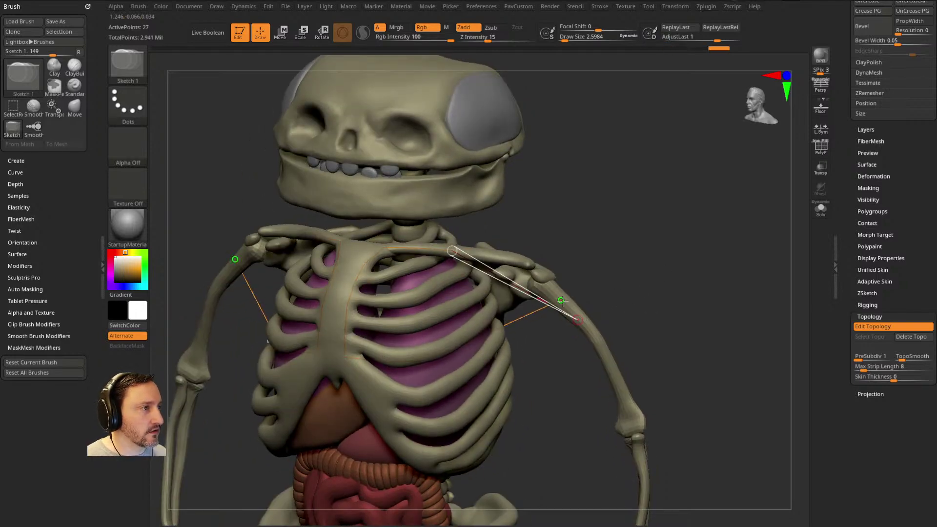
left_click_drag(681, 278, 602, 296)
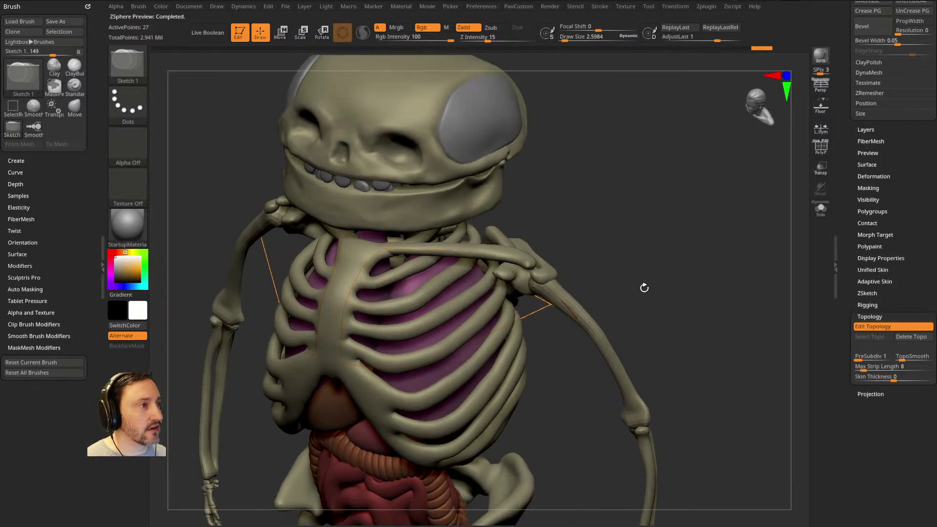
Step: Open the ZSphere's Adaptive Skin settings and examine the pectoral outline from several angles
left_click(874, 281)
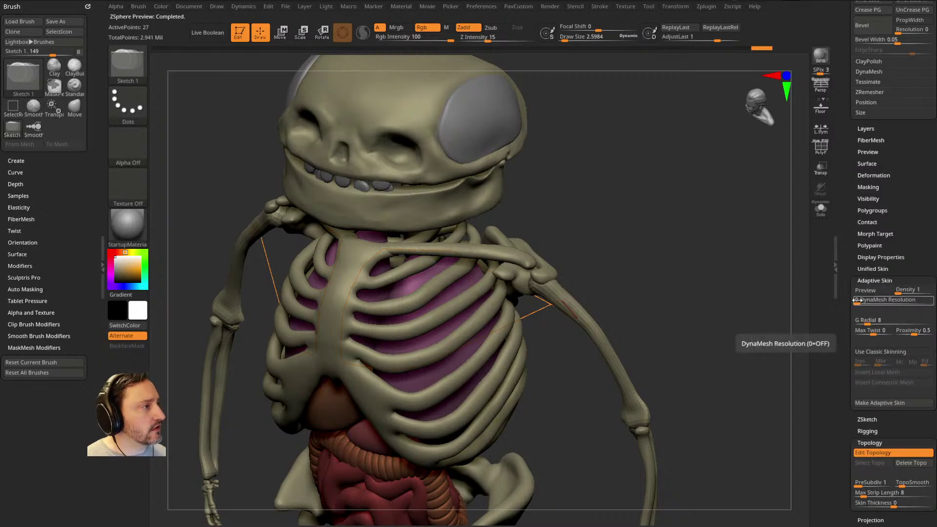
mouse_move(758, 314)
left_mouse_down()
mouse_move(742, 302)
mouse_move(745, 317)
left_mouse_up()
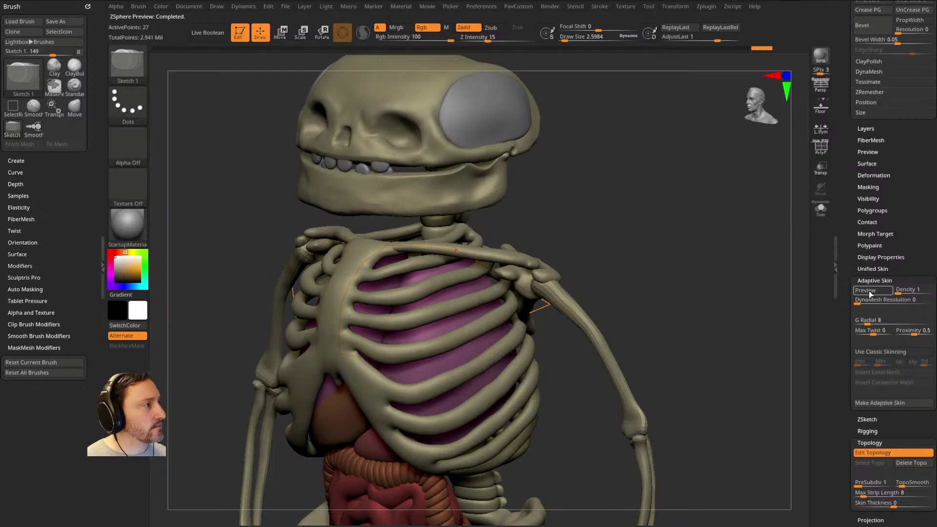
left_click_drag(713, 251, 735, 247)
left_click_drag(679, 237, 718, 233, "alt")
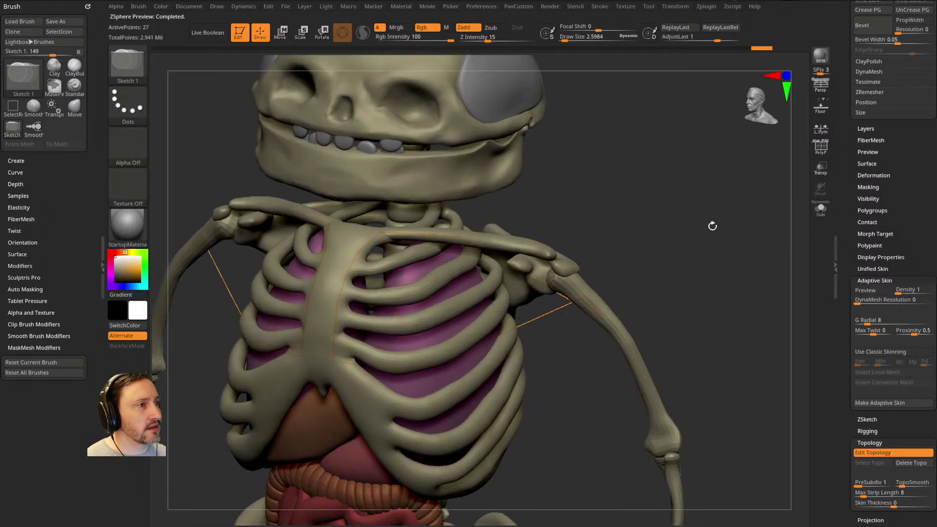
Step: Turn off polypaint on all subtools and darken the current colour to a dark grey
left_click_drag(843, 186, 850, 294)
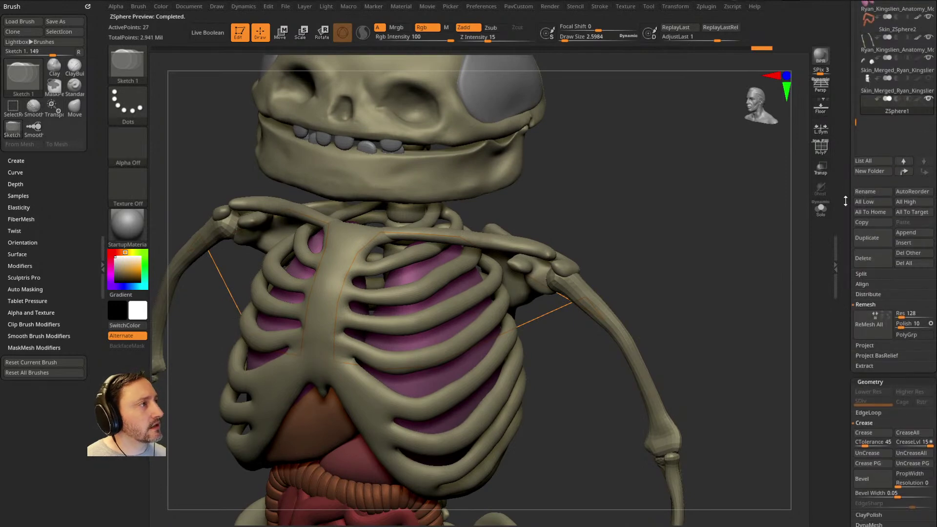
left_click_drag(845, 192, 848, 298)
left_click(917, 146, "shift")
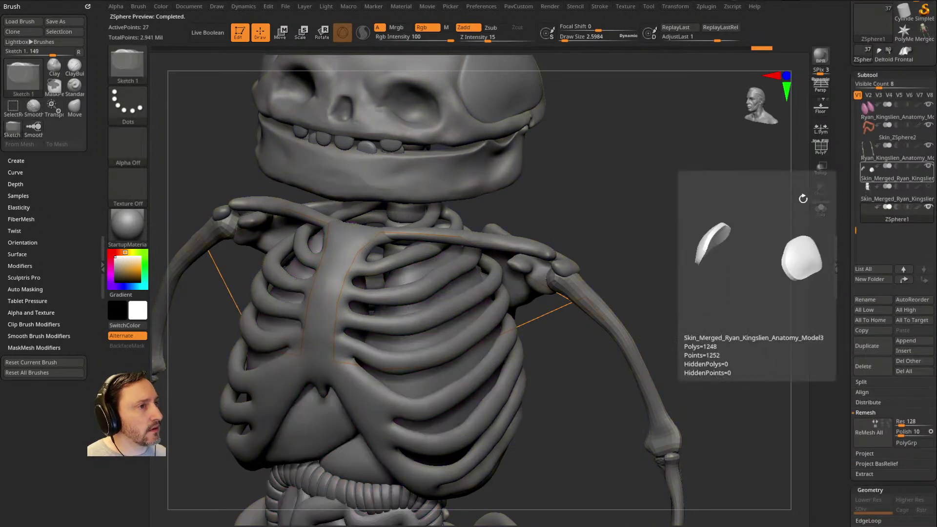
left_click_drag(115, 273, 119, 251)
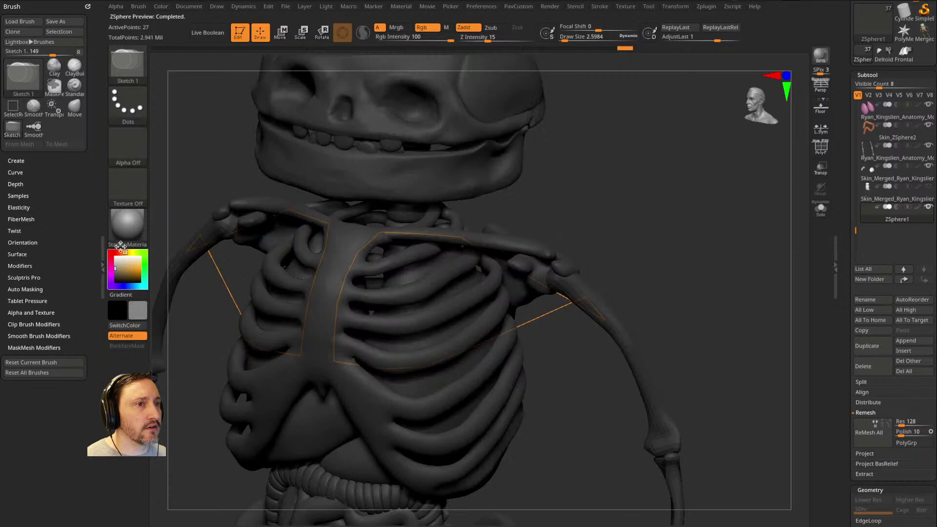
Step: Switch the display material to MatCap Pearl Cavity
left_click(126, 225)
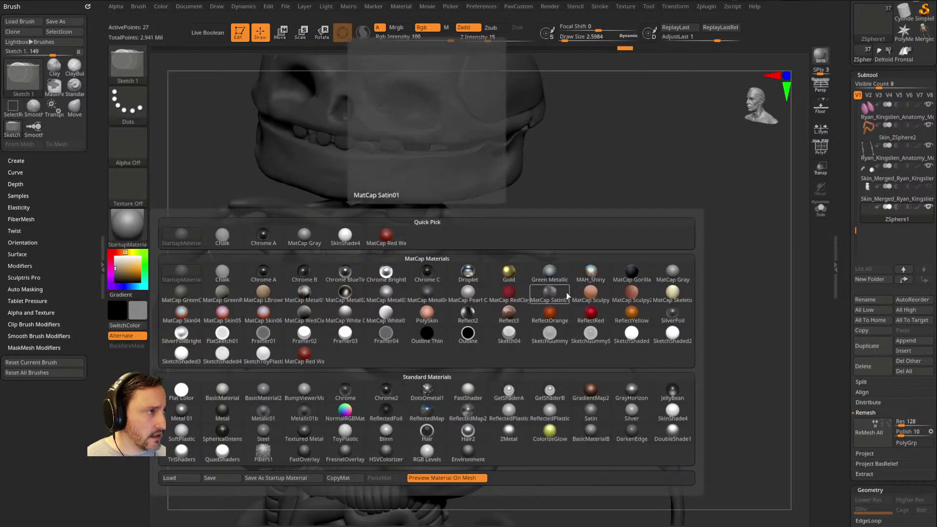
left_click(126, 225)
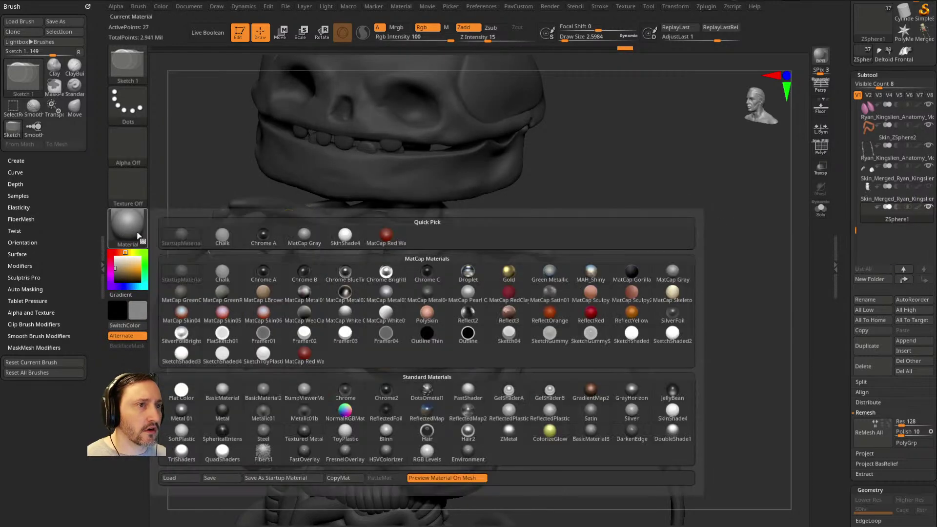
left_click(467, 291)
Step: Draw a topology column from the outer clavicle point down over the ribs to the lower pectoral outline
left_click_drag(554, 293, 726, 258)
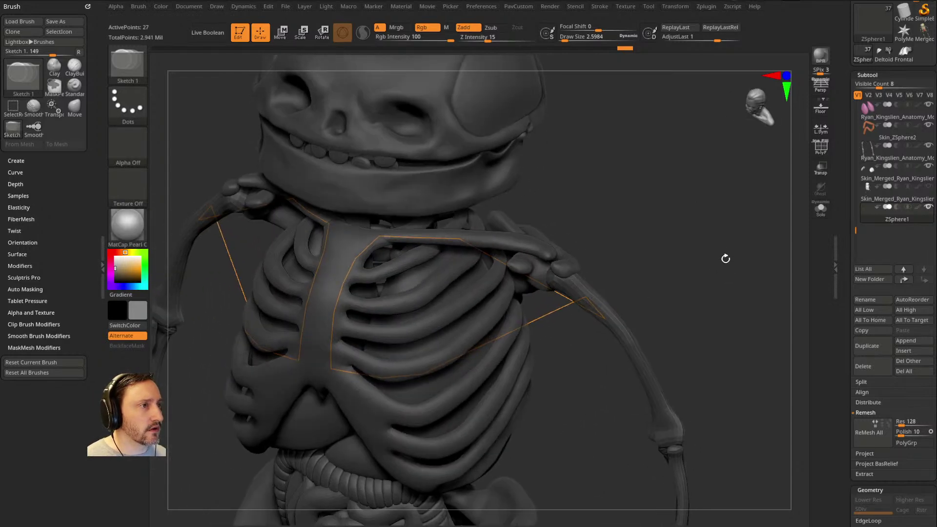
left_click_drag(456, 236, 449, 316)
left_click(458, 356)
left_click_drag(609, 250, 615, 248)
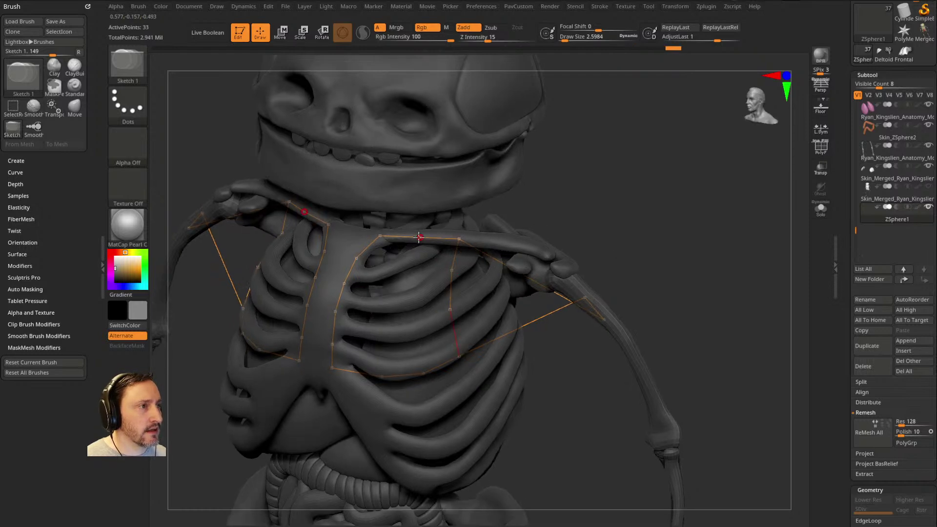
Step: Draw an inner topology column from the middle of the clavicle line down to the lower outline near the sternum
left_click(419, 238)
left_click(404, 263)
left_click(398, 300)
left_click(398, 334)
left_click(383, 376)
Step: Connect the sternum-edge points to the inner column with three crosswise edges
left_click_drag(536, 261, 530, 261)
left_click(357, 258)
left_click(405, 263)
left_click(345, 284, "ctrl")
left_click(345, 284)
left_click(398, 300)
left_click(335, 311)
left_click(398, 335)
Step: Shift a sternum-edge point slightly down and add a fourth crosswise edge to the inner column below it
left_click_drag(629, 210, 644, 211)
key("w")
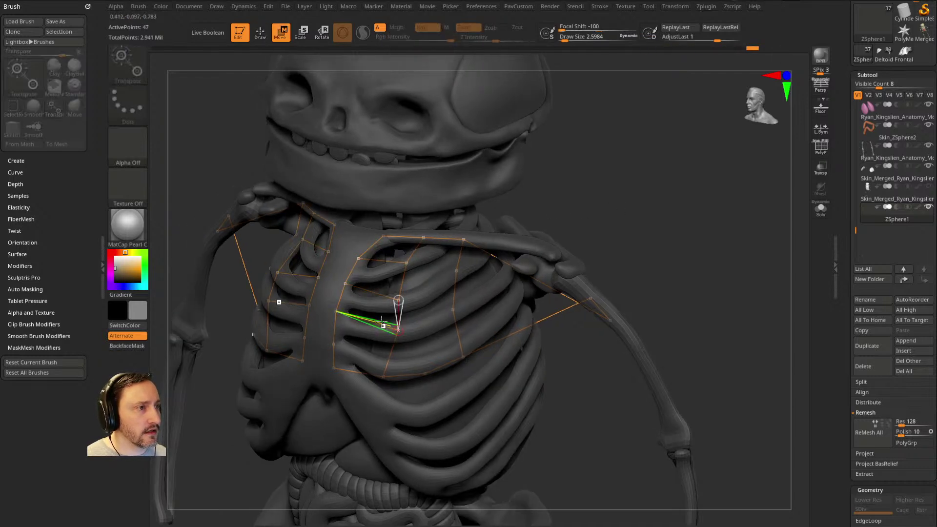
key("q")
left_click(333, 346)
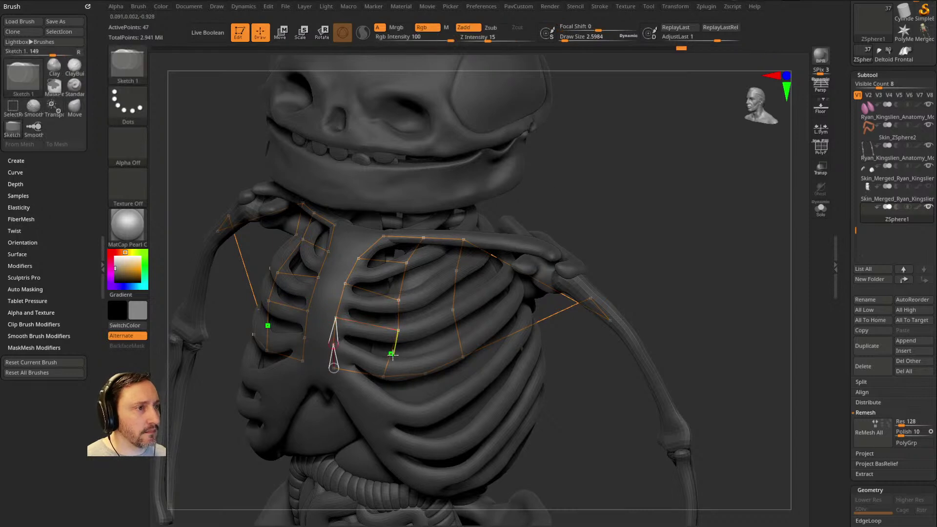
left_click(391, 354)
Step: Nudge the third inner-column point slightly toward the sternum
key("w")
key("q")
key("w")
left_click_drag(399, 330, 394, 330)
Step: Draw a middle topology column between the two existing ones, from the lower outline up to the clavicle line
left_click_drag(583, 226, 639, 234)
key("q")
left_click(424, 336)
left_click(425, 296)
left_click(430, 258)
left_click(445, 240)
Step: Adjust the spacing of the topology points along the clavicle line
left_click_drag(571, 185, 588, 176)
key("w")
left_click_drag(430, 238, 432, 238)
left_click_drag(432, 238, 436, 240)
Step: Link the inner column's points to the middle column with crosswise edges
mouse_move(550, 195)
left_mouse_down()
mouse_move(539, 202)
mouse_move(553, 198)
left_mouse_up()
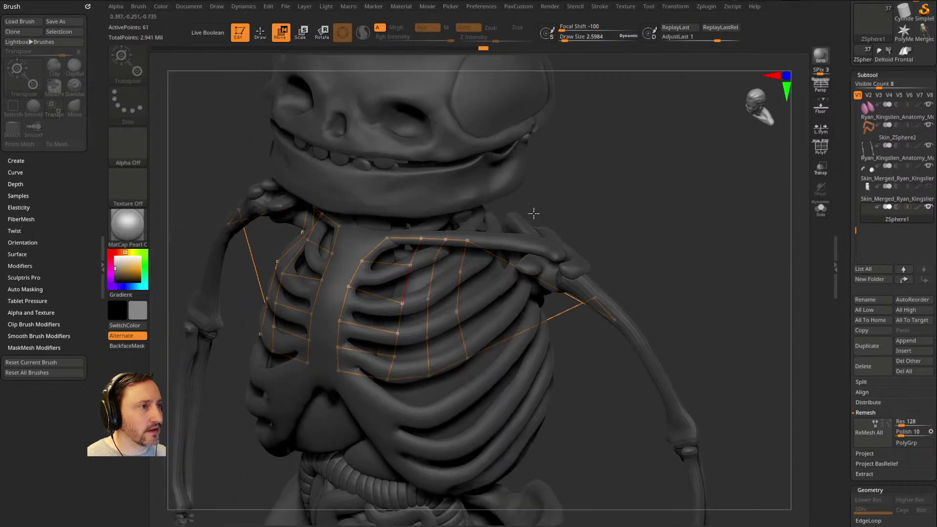
key("q")
left_click(402, 303)
left_click(397, 334)
left_click(394, 356)
Step: Add a low point on the outer column and join the middle column to the outer one with crosswise edges
left_click(461, 335)
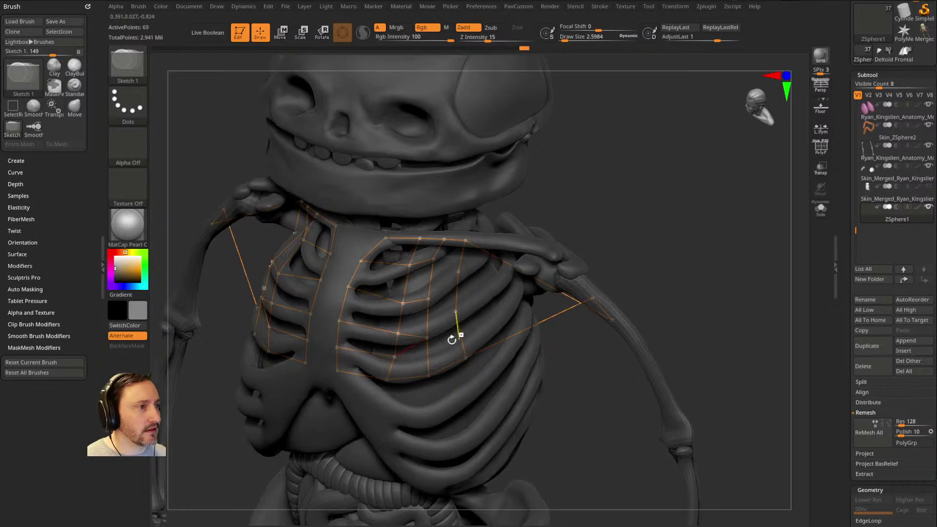
left_click(427, 336)
left_click(425, 337)
left_click(460, 334)
left_click_drag(604, 215, 487, 277)
left_click(426, 298)
left_click(454, 310)
left_click(439, 249)
Step: Split the upper and lower outline edges toward the arm with new points and add a topology column near the armpit
left_click(503, 259)
left_click(589, 291)
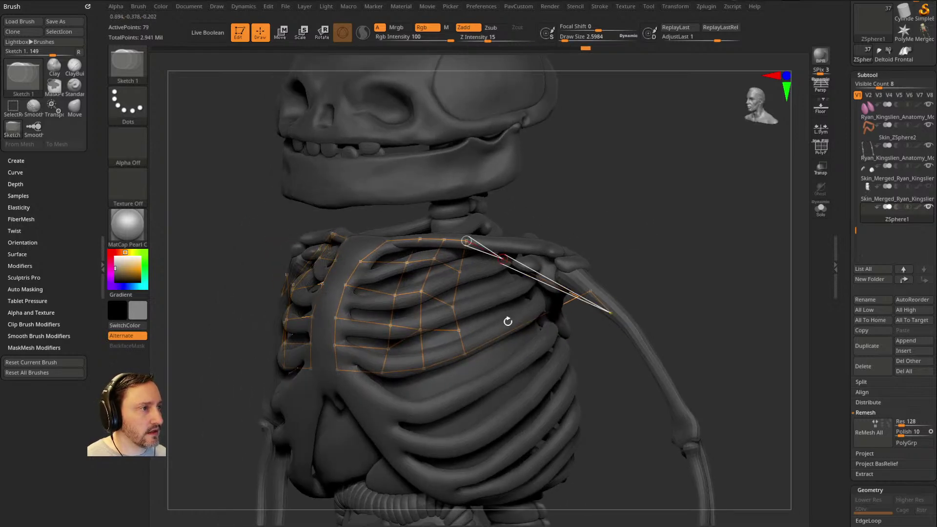
left_click(496, 337)
left_click(543, 283)
left_click(546, 299)
left_click(560, 276)
left_click_drag(610, 225, 629, 228)
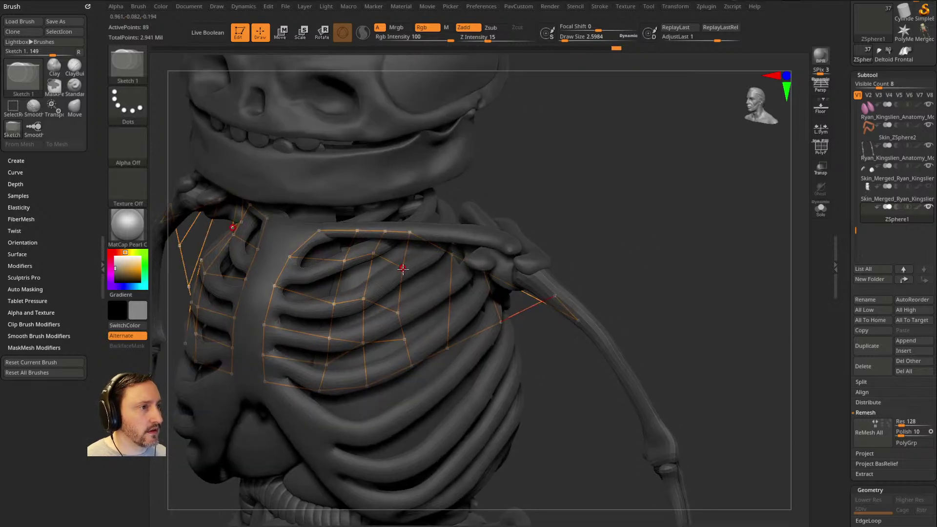
Step: Extend the upper crosswise edge from the outer rib columns past the armpit to a new point on the humerus
left_click(448, 279)
left_click(491, 296)
left_click_drag(581, 274, 612, 291)
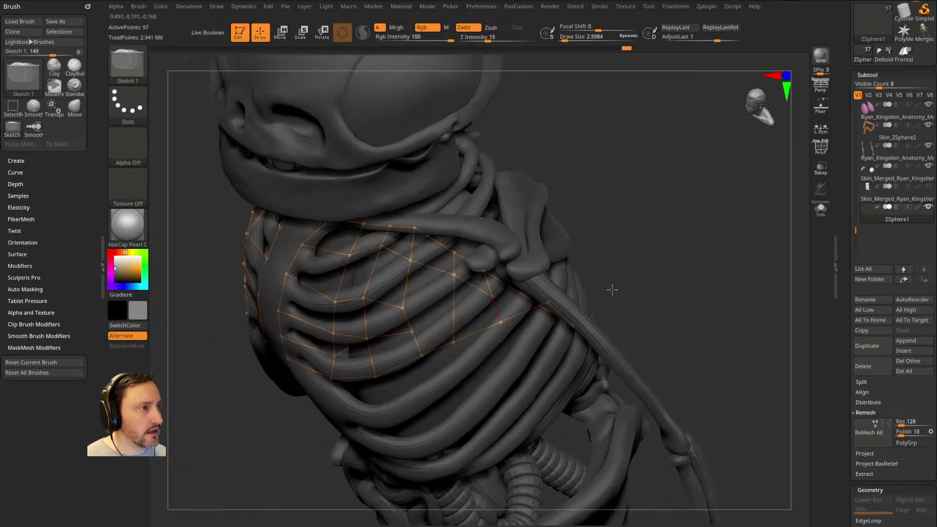
left_click_drag(639, 262, 693, 254)
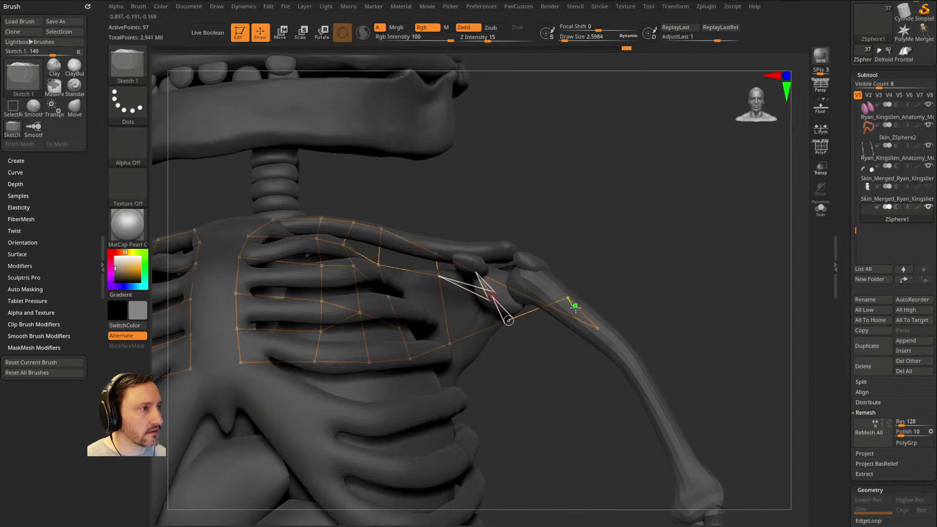
left_click(574, 306)
Step: Add lower crosswise edges across the outer columns, linking them through the armpit to the humerus attachment
left_click_drag(619, 263, 398, 306, "shift")
left_click(389, 296)
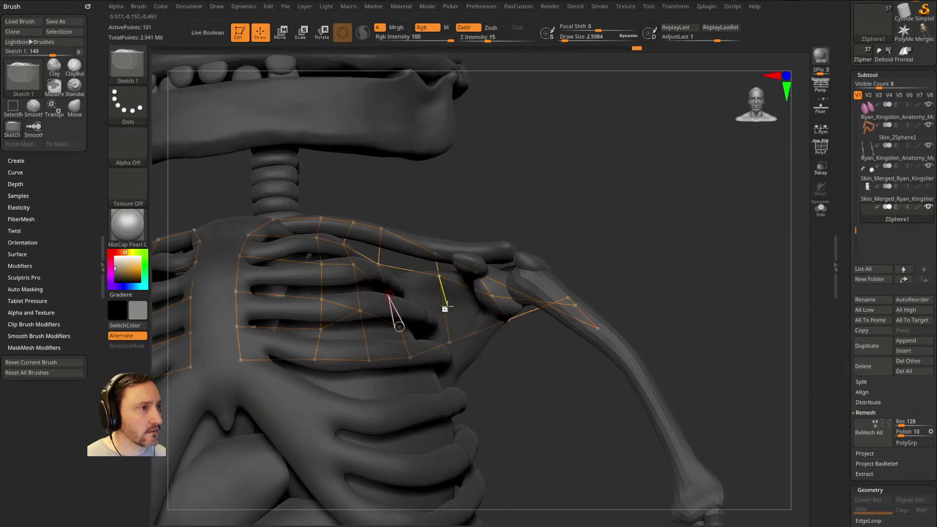
left_click(444, 309)
left_click(492, 297)
left_click_drag(535, 266, 547, 255)
left_click(394, 325)
left_click(443, 322)
left_click_drag(653, 254, 729, 241)
left_click(596, 291)
Step: Preview the pectoral topology as a skin and inspect it in isolation with its polygon wireframe shown
key("w")
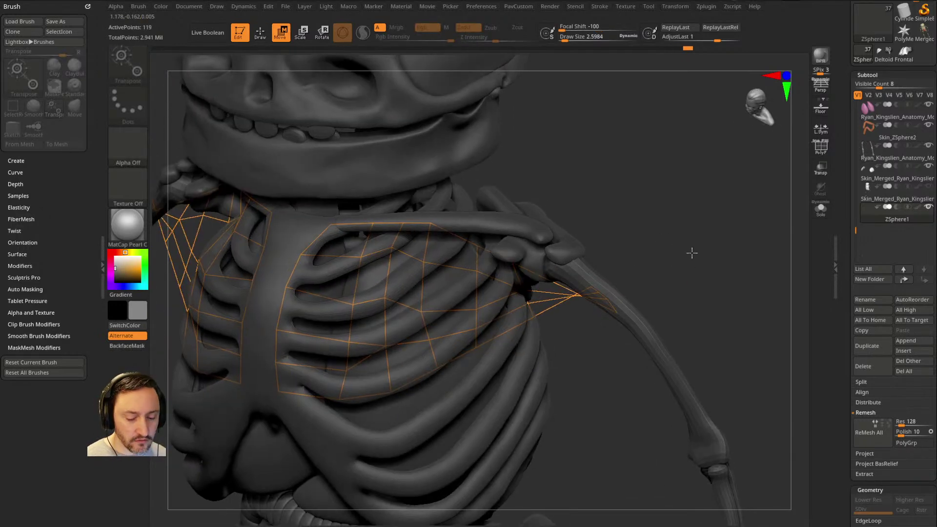
key("a")
key("shift+f")
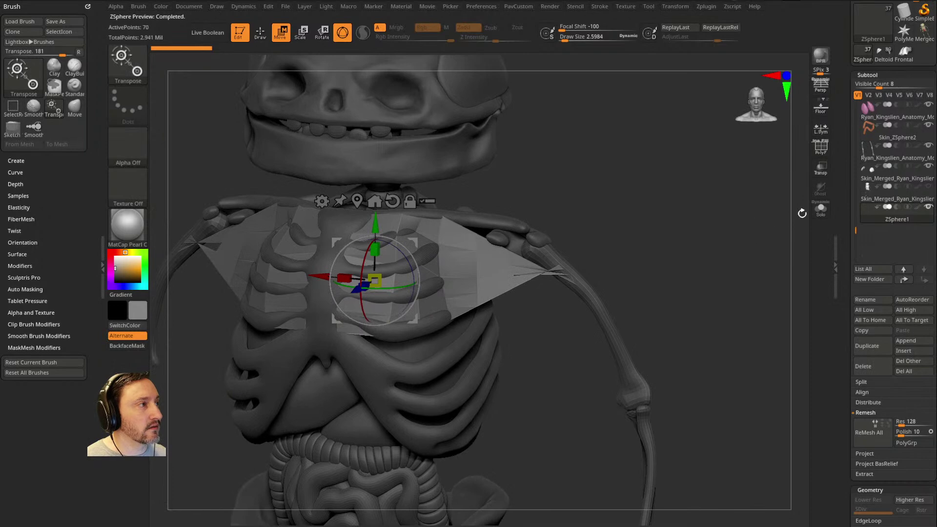
left_click(821, 209)
left_click_drag(732, 184, 324, 282)
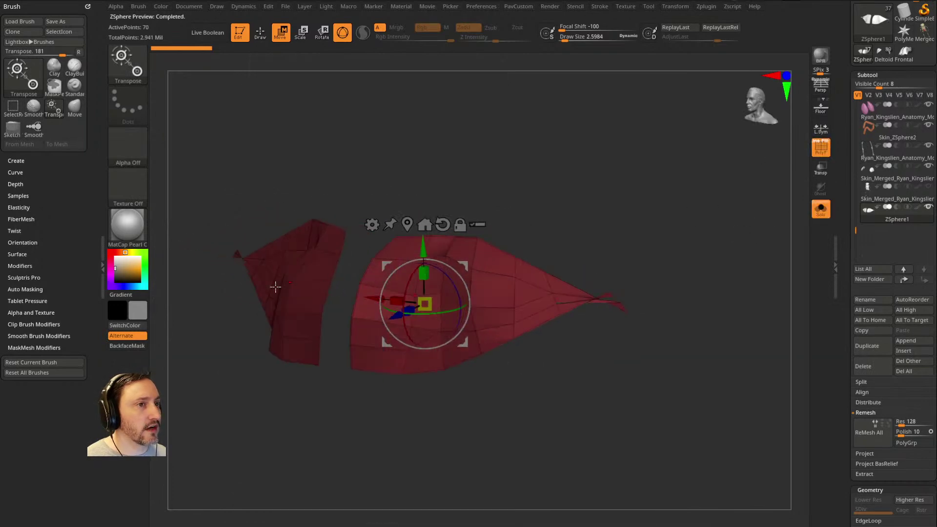
left_click_drag(700, 239, 632, 290)
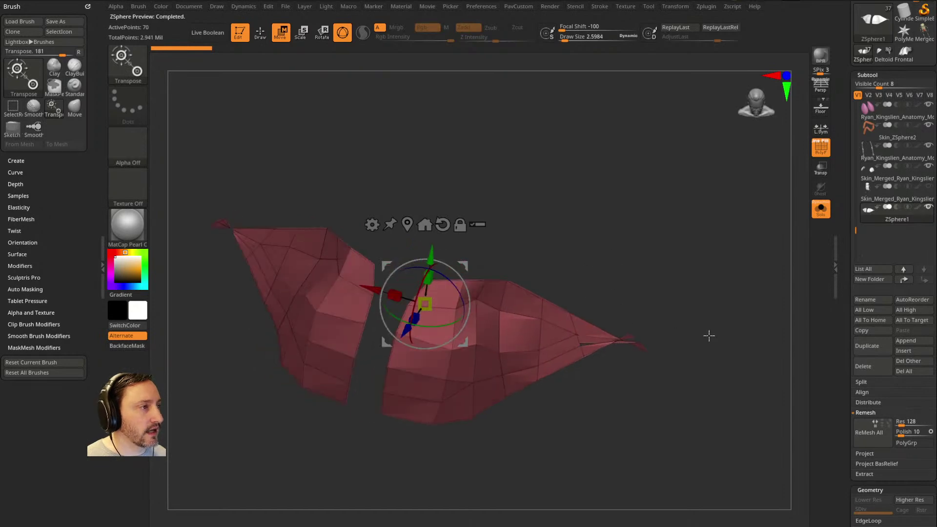
left_click_drag(710, 332, 700, 321)
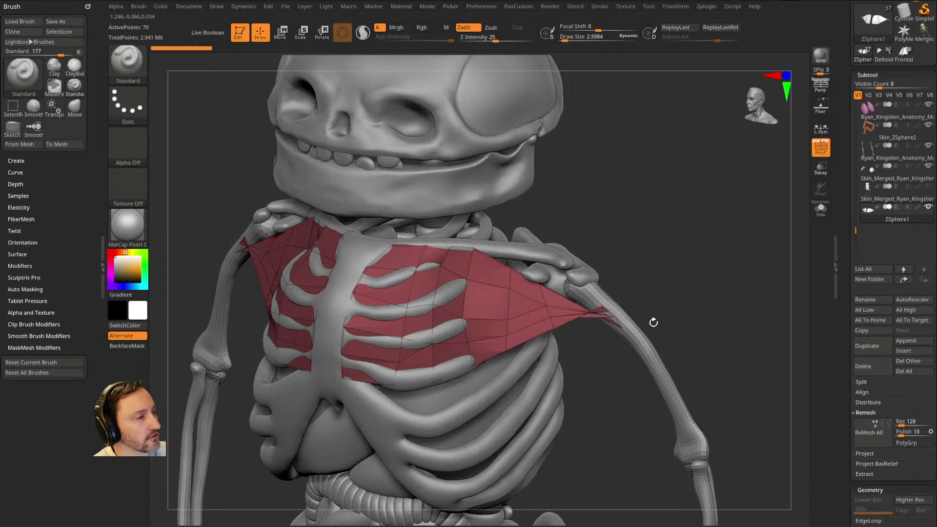
Step: Make an adaptive skin from the pectoral ZSphere at density 1 and append it as a subtool
key("z")
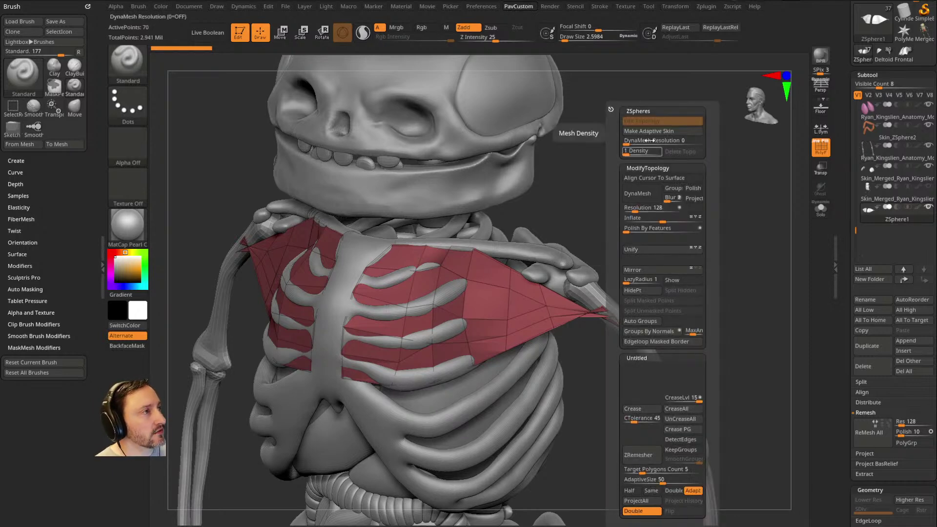
left_click_drag(841, 295, 851, 192)
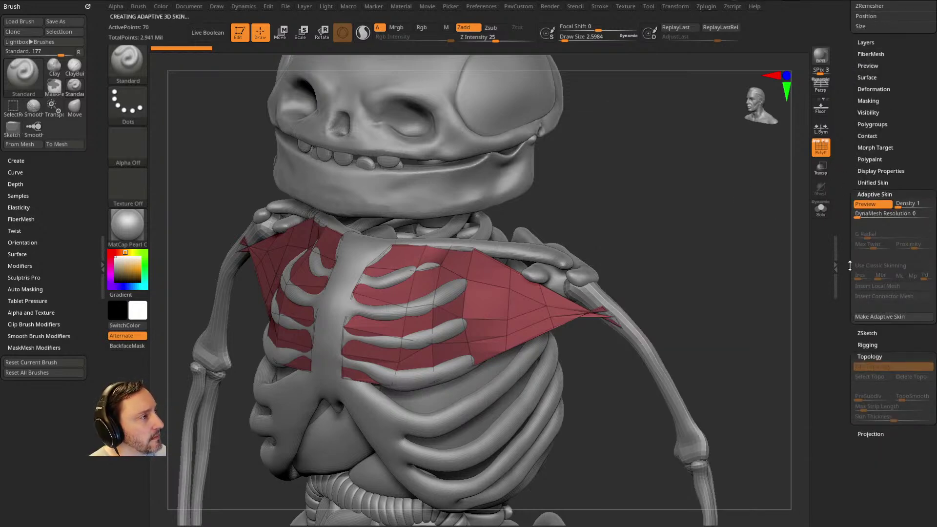
scroll(856, 318, "up", 10)
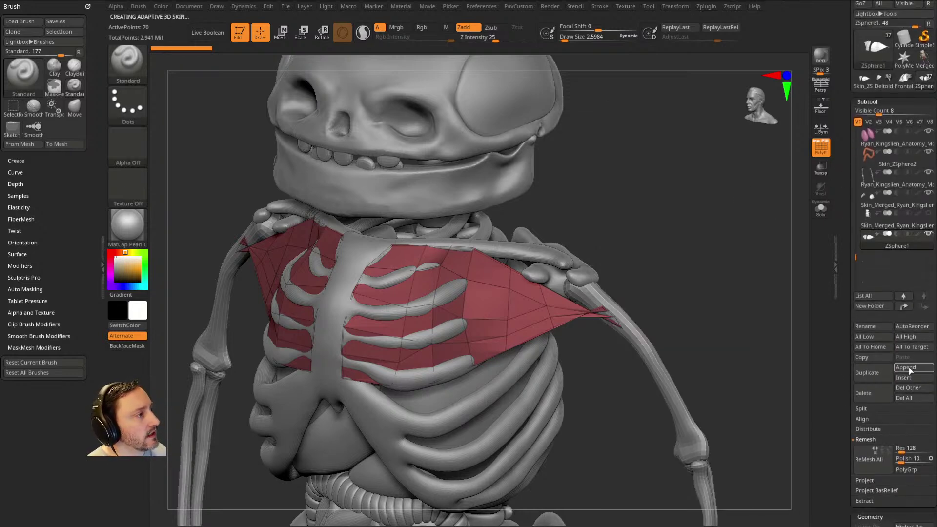
left_click(908, 369)
left_click(616, 412)
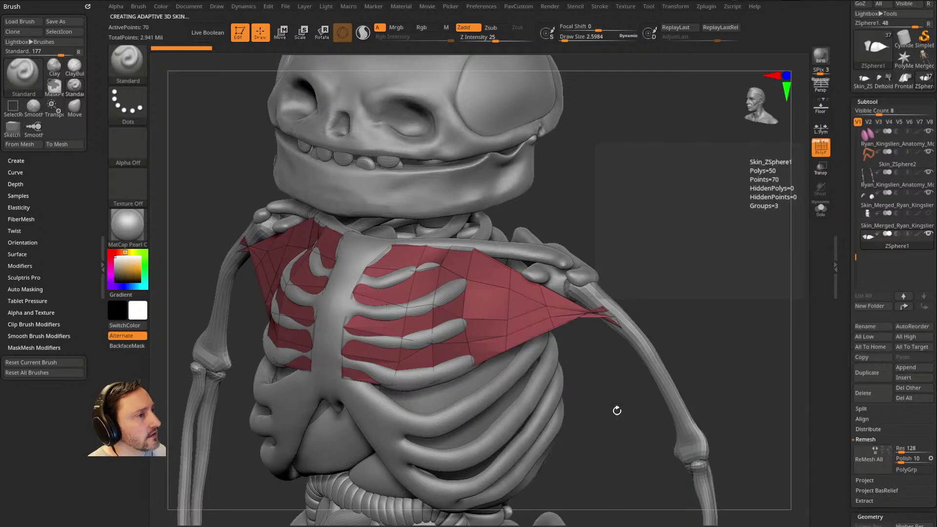
Step: Try to reshape the outer pectoral near the shoulder with the Move brush on the ZSphere preview
key("b")
key("m")
key("v")
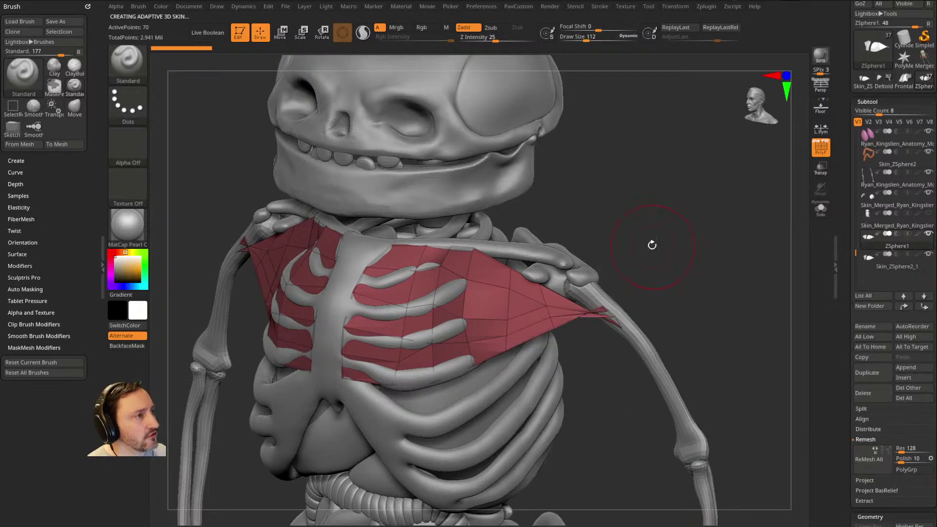
left_click_drag(578, 288, 584, 254)
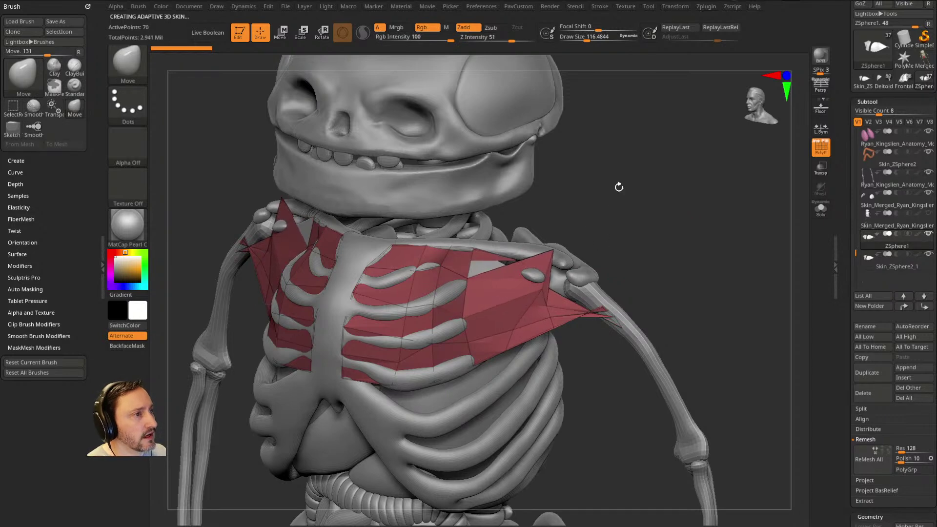
left_click(821, 209)
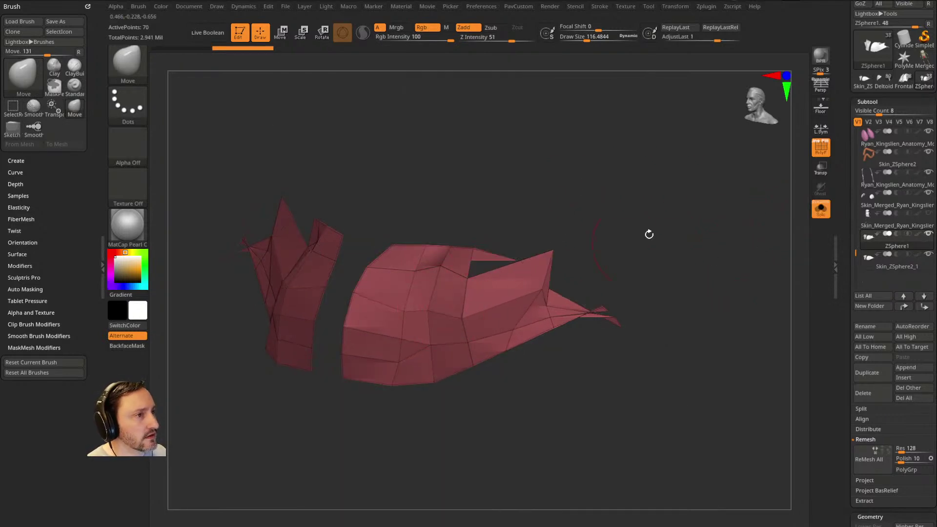
left_click_drag(541, 275, 524, 317)
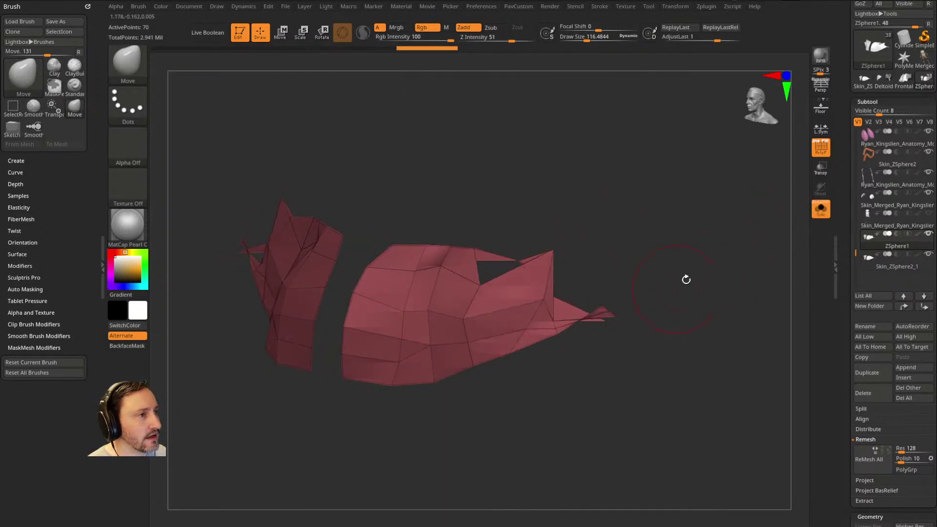
key("b")
key("s")
key("1")
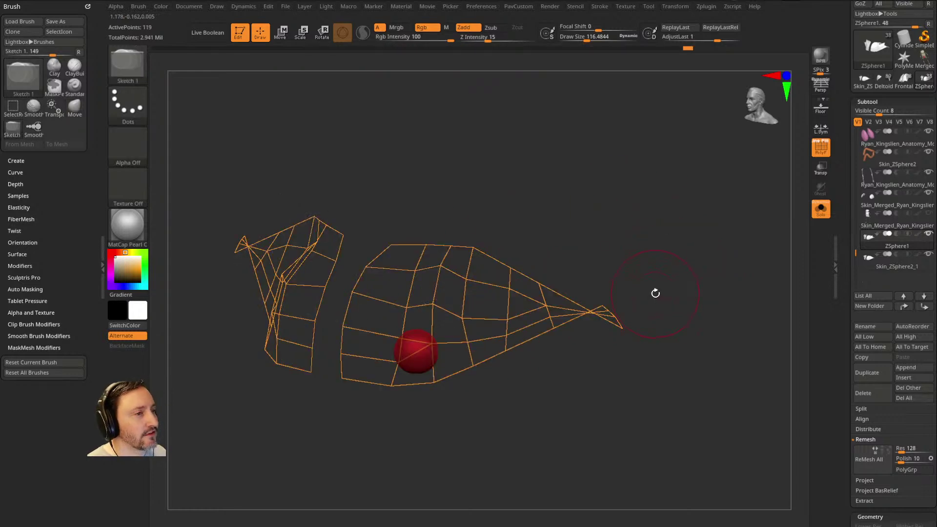
Step: Delete the ZSphere1 subtool and set the ZModeler polygon action to Extrude with the Polygroup All target
left_click(863, 393)
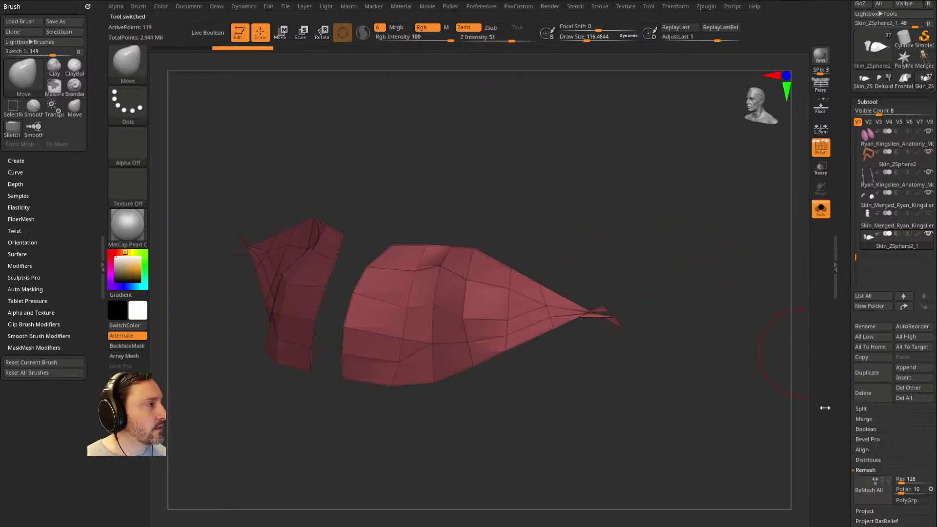
left_click_drag(710, 278, 725, 268)
key("b")
key("z")
key("m")
key("space")
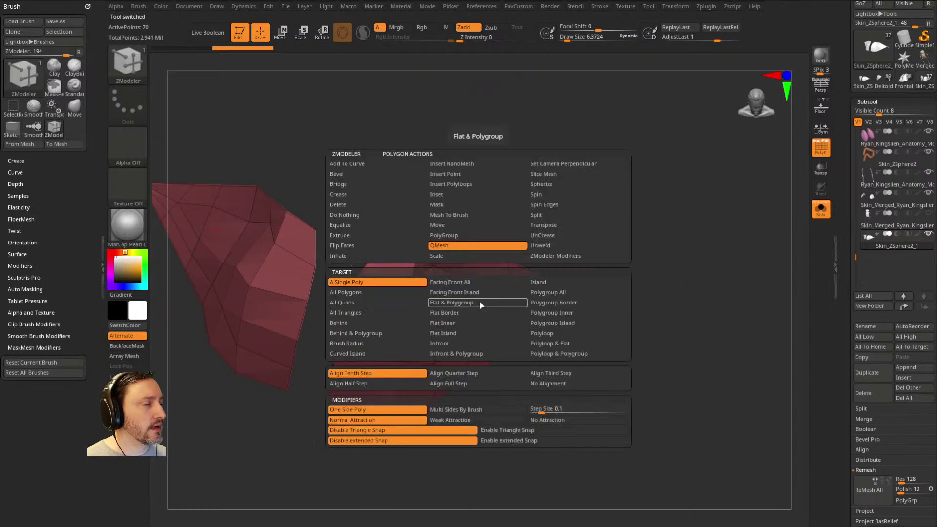
left_click(339, 236)
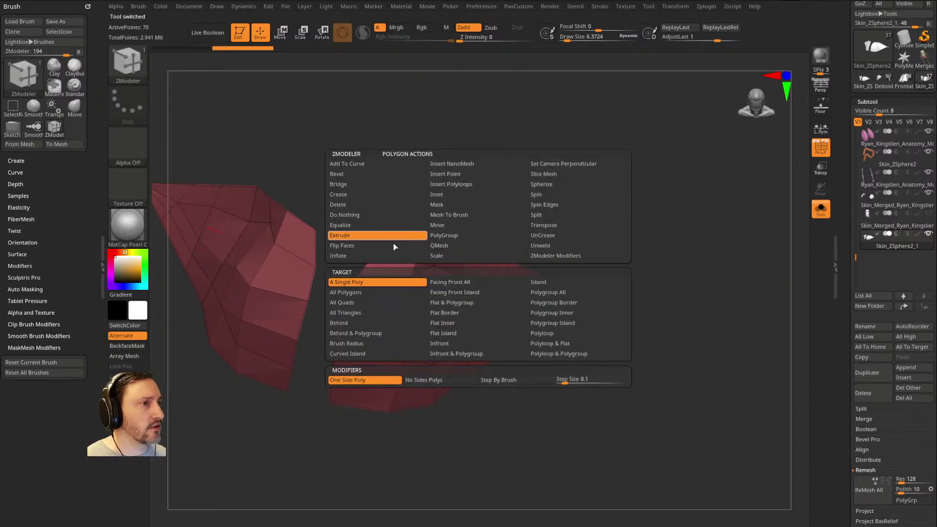
left_click(547, 292)
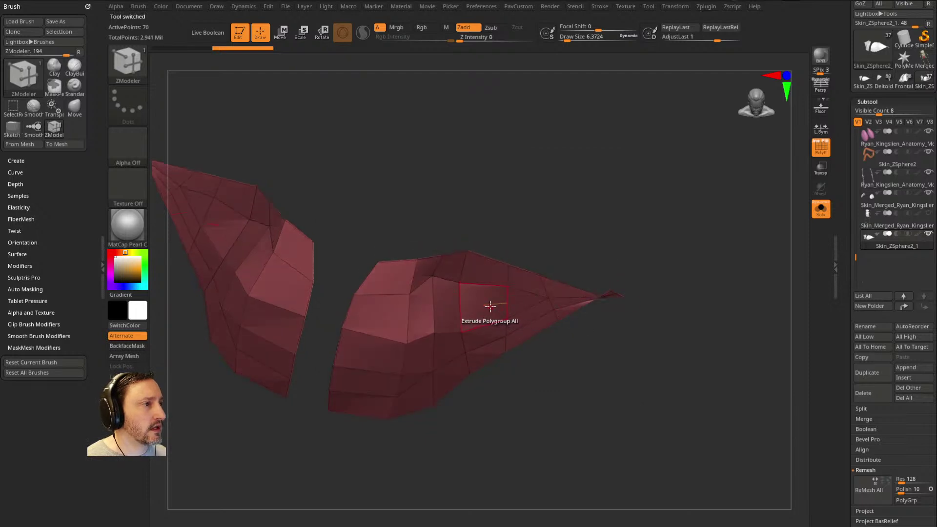
Step: Turn off double-sided display for the pectoral skin and check which way its faces point on both sides
left_click_drag(635, 263, 687, 273)
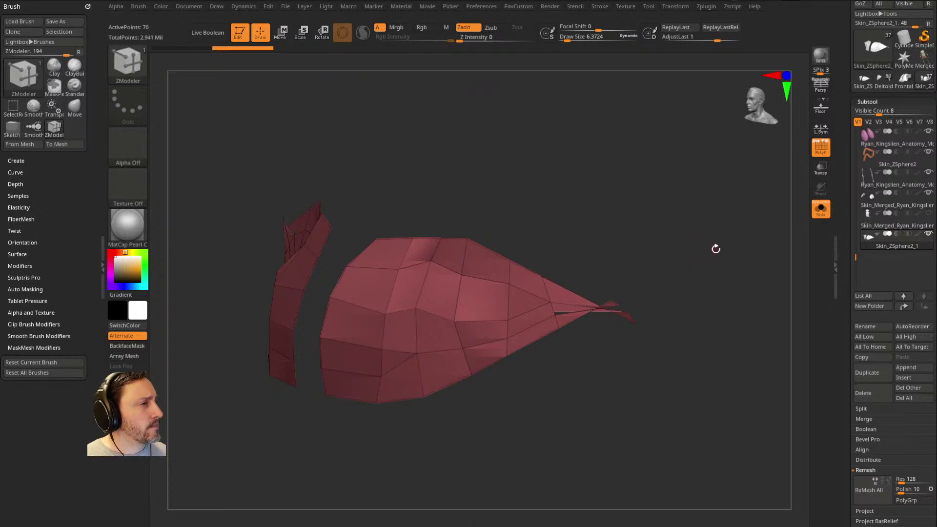
scroll(859, 229, "down", 10)
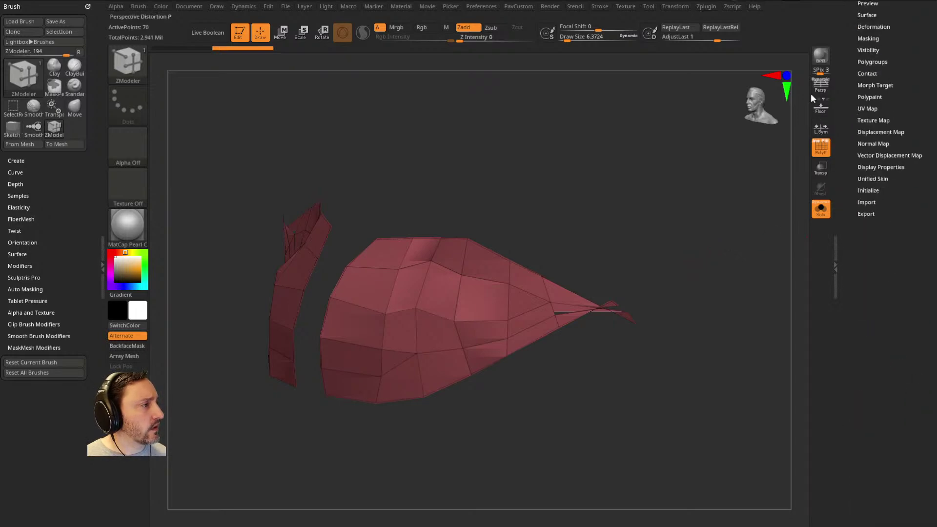
key("shift")
left_click(878, 166)
left_click(864, 197)
left_click_drag(712, 232, 418, 272)
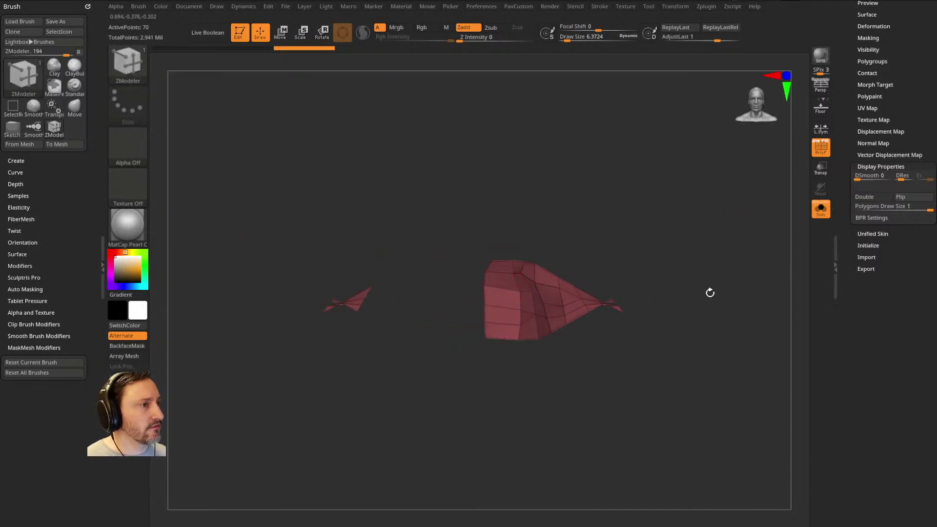
Step: Mirror and weld the pectoral skin so both sides have matching geometry and outward-facing surfaces
key("space")
left_click(692, 264)
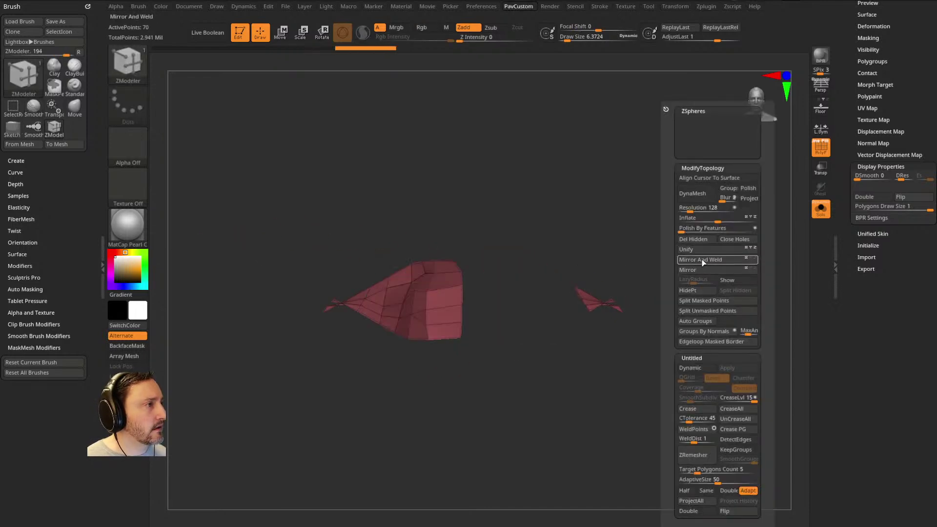
left_click_drag(649, 258, 690, 216)
key("space")
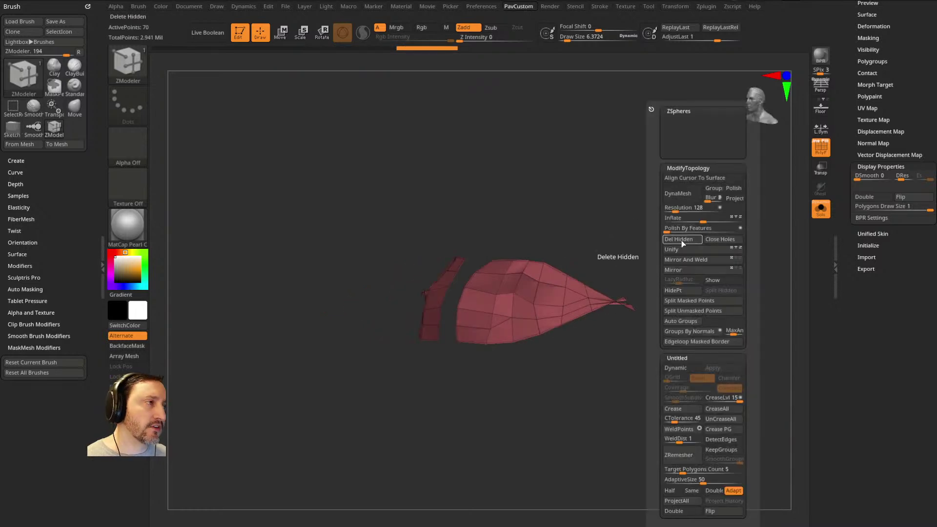
left_click(694, 260)
Step: Extrude the whole pectoral polygroup to give it thickness and DynaMesh it at resolution 128
left_click_drag(640, 218, 726, 307)
left_click(514, 306)
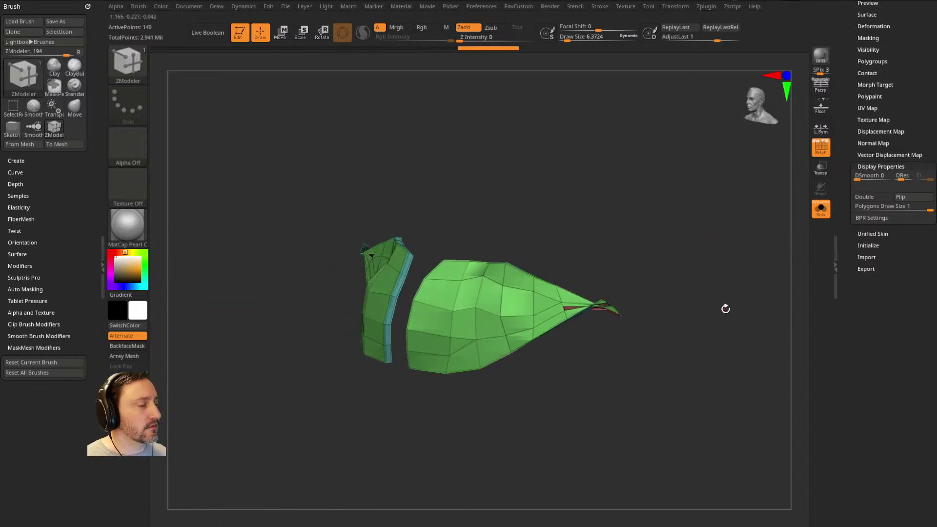
key("2")
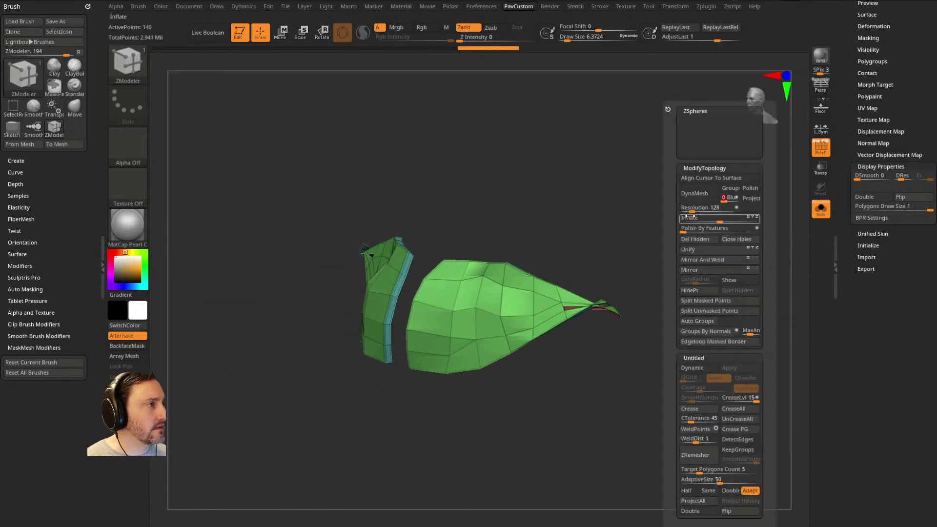
left_click(698, 194)
key("ctrl+shift+s")
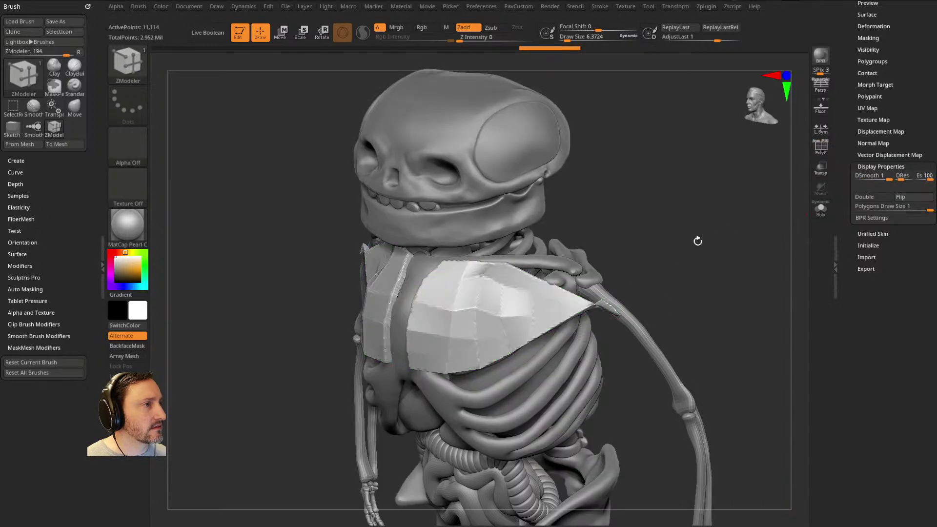
Step: Build up the pectoral's volume with the Inflat brush and re-DynaMesh the result
mouse_move(712, 244)
left_mouse_down()
mouse_move(715, 198)
mouse_move(653, 230)
left_mouse_up()
key("b")
key("i")
key("n")
key("s")
mouse_move(606, 293)
left_mouse_down()
mouse_move(587, 291)
mouse_move(598, 291)
left_mouse_up()
left_click_drag(468, 276, 520, 266)
mouse_move(656, 249)
left_mouse_down()
mouse_move(667, 191)
mouse_move(691, 273)
left_mouse_up()
left_click_drag(681, 186, 717, 258, "ctrl")
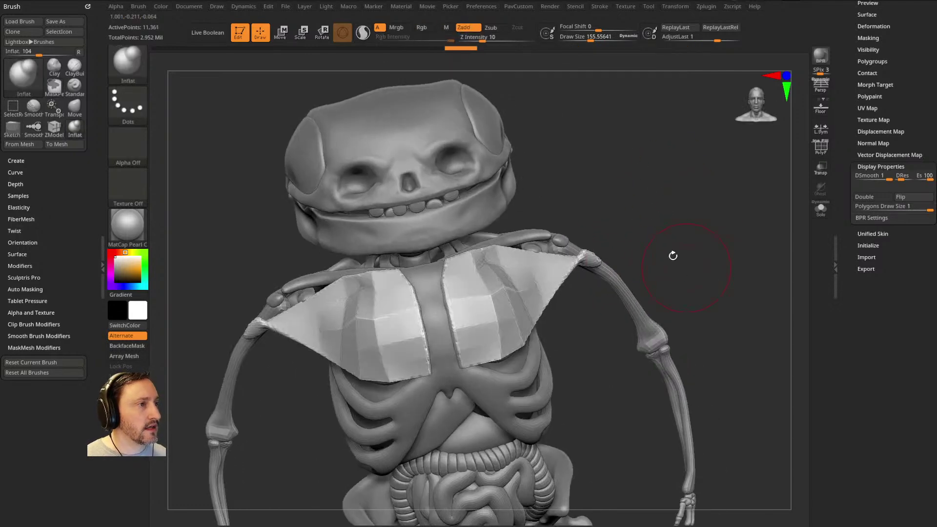
Step: Smooth the pectoral's faceted surface and reshape its side profile with a large Move brush
mouse_move(474, 298)
left_mouse_down("shift")
mouse_move(524, 307)
mouse_move(556, 298)
left_mouse_up("shift")
mouse_move(626, 196)
left_mouse_down()
mouse_move(595, 244)
mouse_move(629, 238)
mouse_move(680, 192)
mouse_move(460, 292)
left_mouse_up()
key("s")
key("b")
key("m")
key("v")
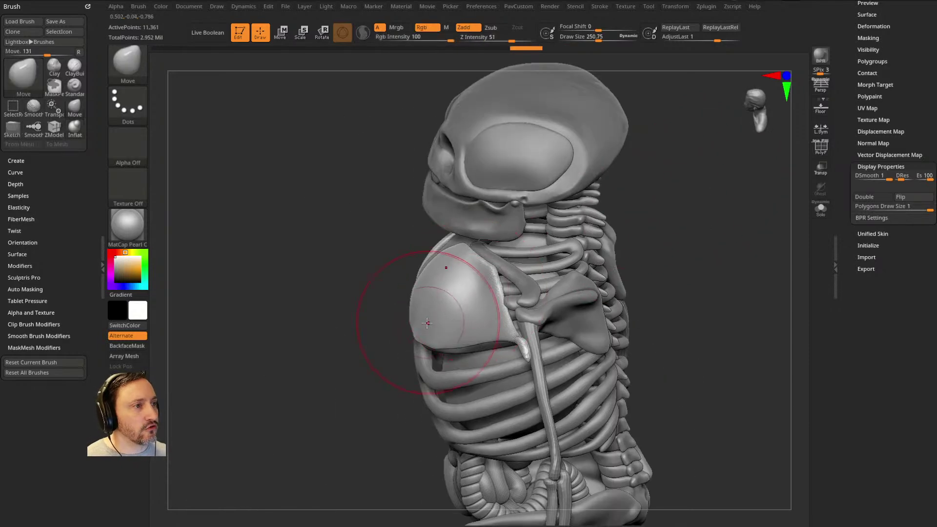
mouse_move(359, 345)
left_mouse_down()
mouse_move(430, 309)
mouse_move(422, 306)
mouse_move(505, 275)
left_mouse_up()
left_click_drag(578, 242, 567, 272)
left_click_drag(517, 302, 564, 310, "shift")
Step: Re-DynaMesh the pectoral at a higher resolution and smooth its surface further
key("b")
key("i")
key("n")
left_click_drag(660, 299, 654, 338)
key("space")
left_click(658, 210)
left_click_drag(673, 218, 686, 253, "ctrl")
mouse_move(416, 278)
left_mouse_down("shift")
mouse_move(413, 267)
mouse_move(412, 296)
left_mouse_up("shift")
mouse_move(607, 249)
left_mouse_down("alt")
mouse_move(627, 262)
mouse_move(631, 281)
left_mouse_up("alt")
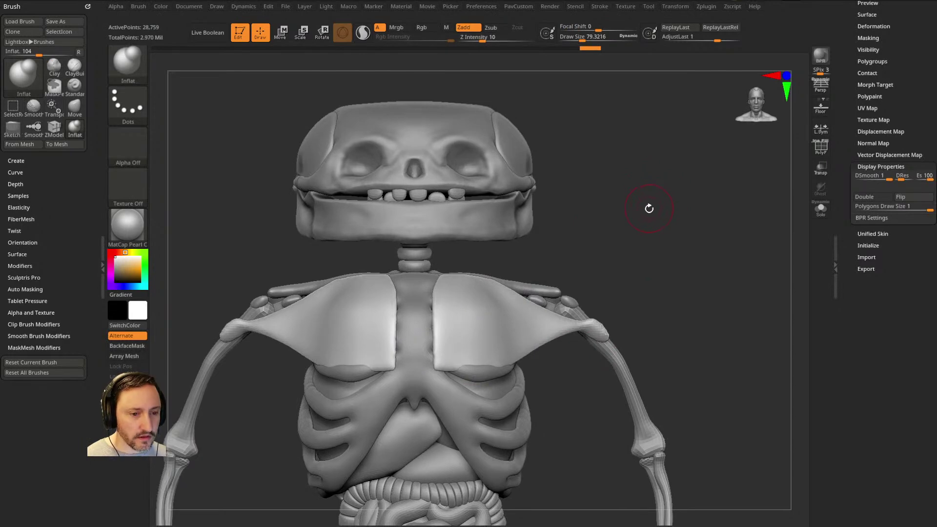
Step: Choose the DamStandard brush for carving the pectoral
key("b")
key("d")
key("s")
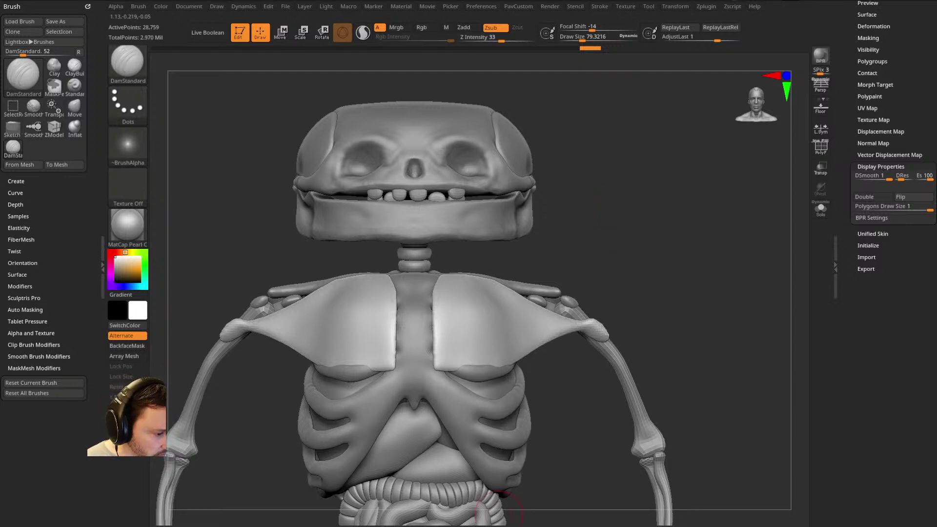
Step: Switch to the Zygote Body reference in the browser, clear the pectoralis major selection and select the sternum
left_click(386, 513)
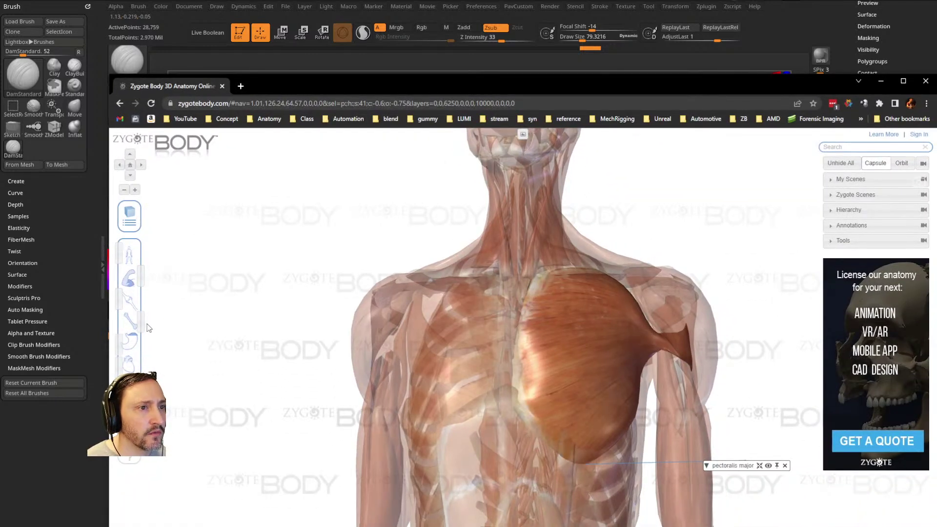
left_click(270, 256)
left_click(507, 300)
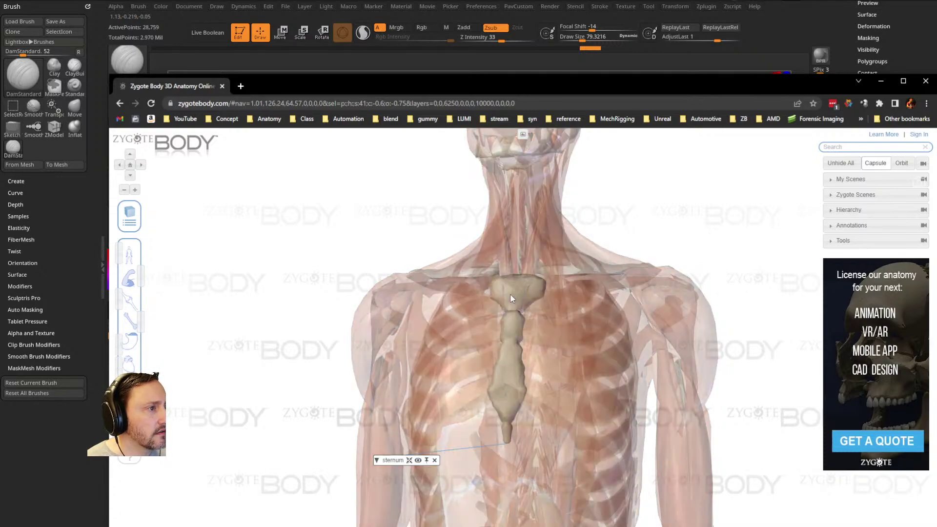
Step: Examine the sternum in the Zygote Body reference and look up manubrium in a Google search
left_click(513, 297)
left_click(516, 291)
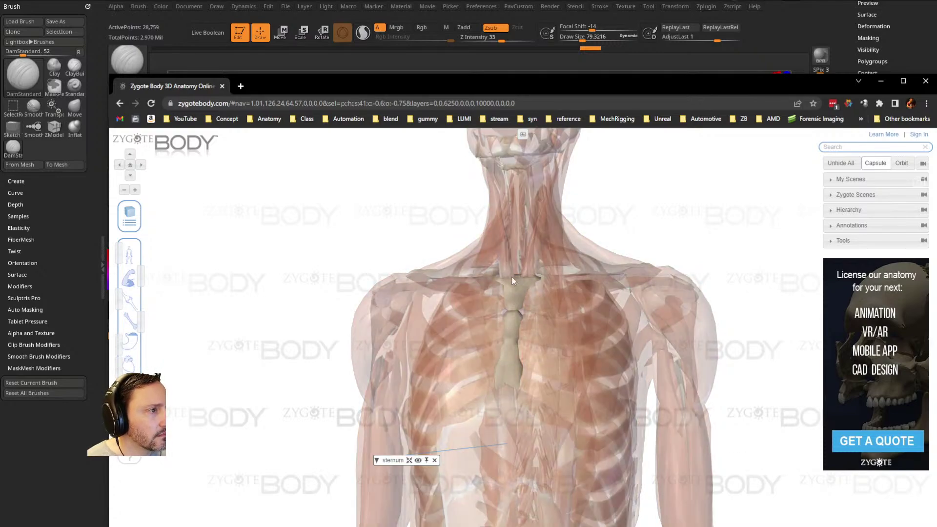
key("alt+Tab")
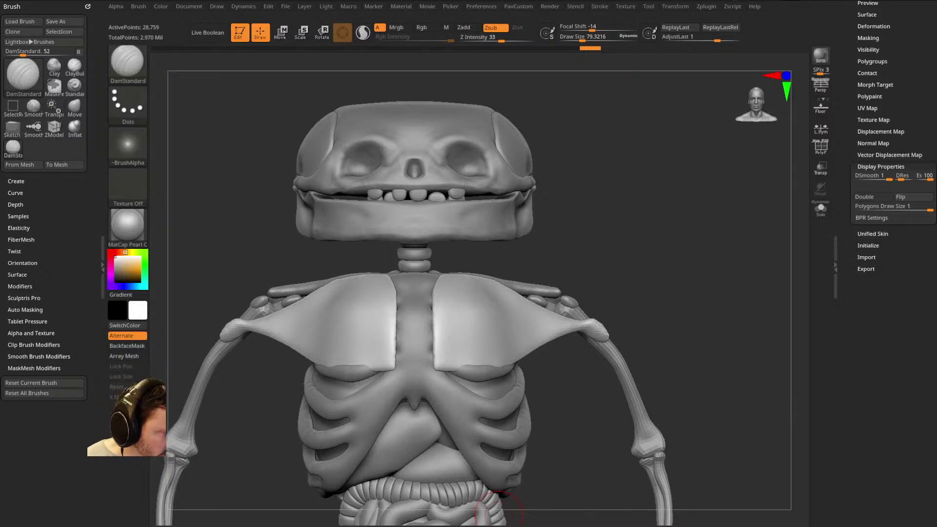
key("alt+Tab")
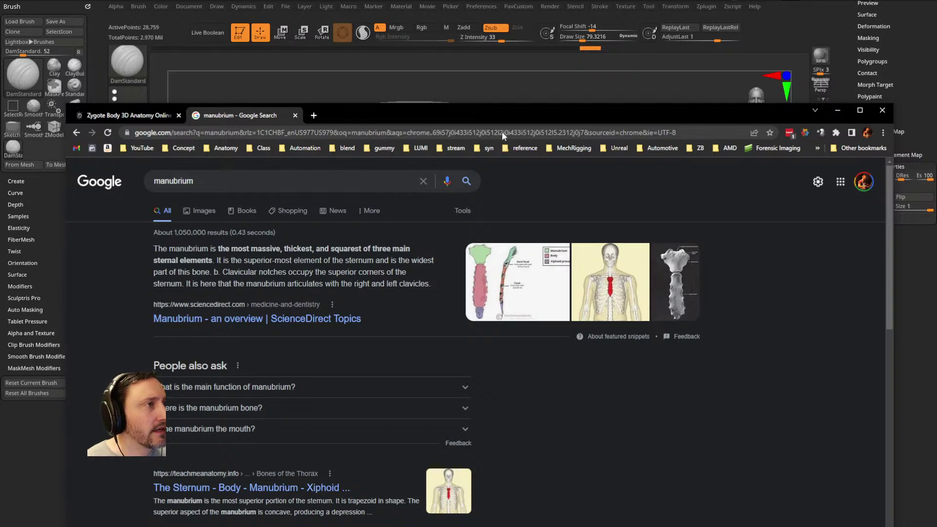
Step: Switch back to ZBrush, isolate the rib cage subtool and carve the manubrium's lower border with a smaller DamStandard brush
key("alt+Tab")
left_click(463, 304, "alt")
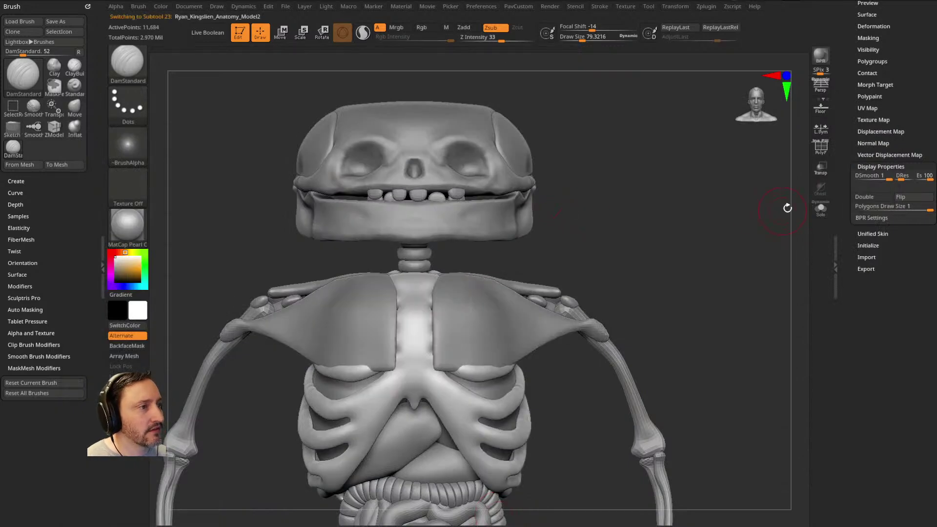
left_click(821, 208)
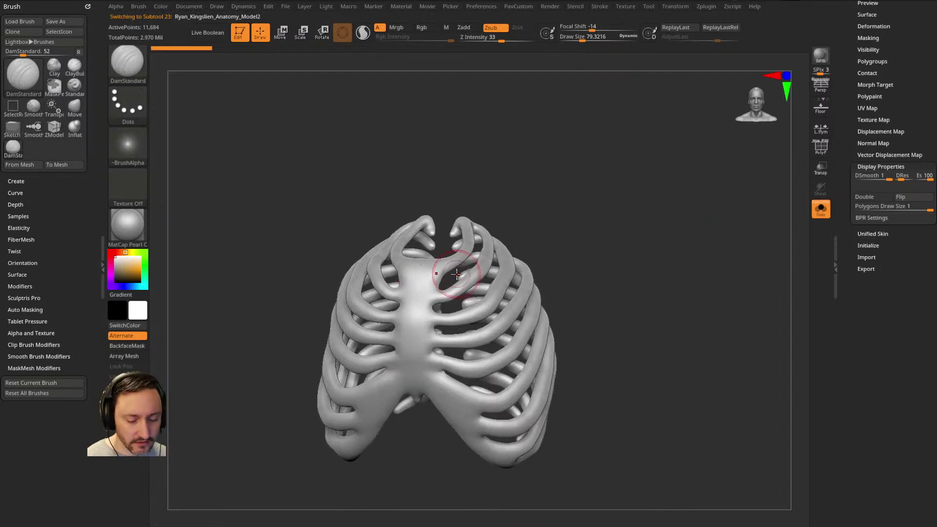
key("s")
left_click_drag(435, 292, 394, 279)
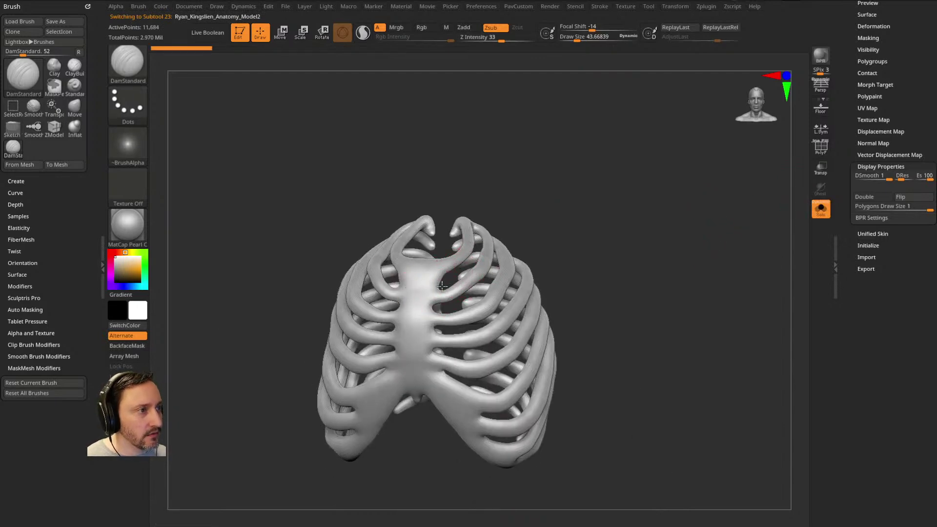
left_click(429, 288)
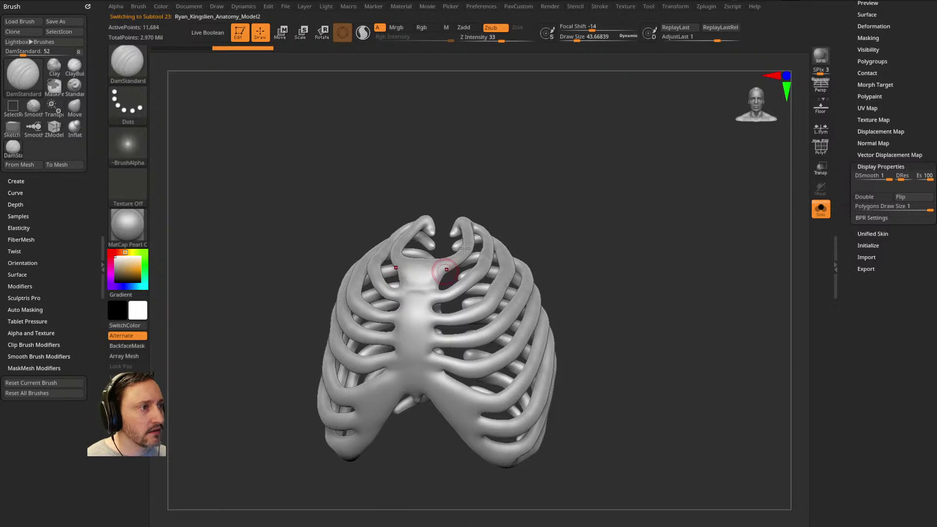
left_click_drag(556, 220, 491, 253)
left_click_drag(397, 390, 443, 319)
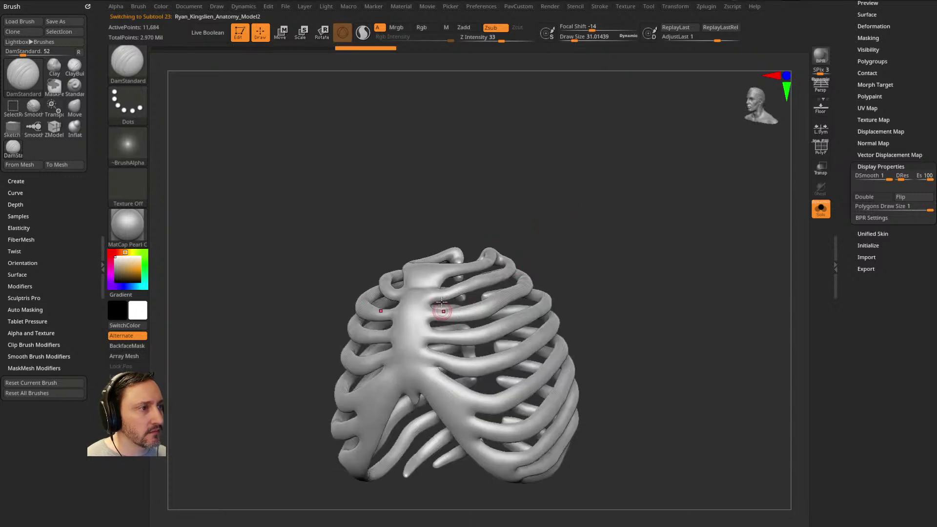
Step: Apply the dynamic subdivision to the rib cage to get denser geometry
left_click_drag(532, 249, 560, 240)
key("space")
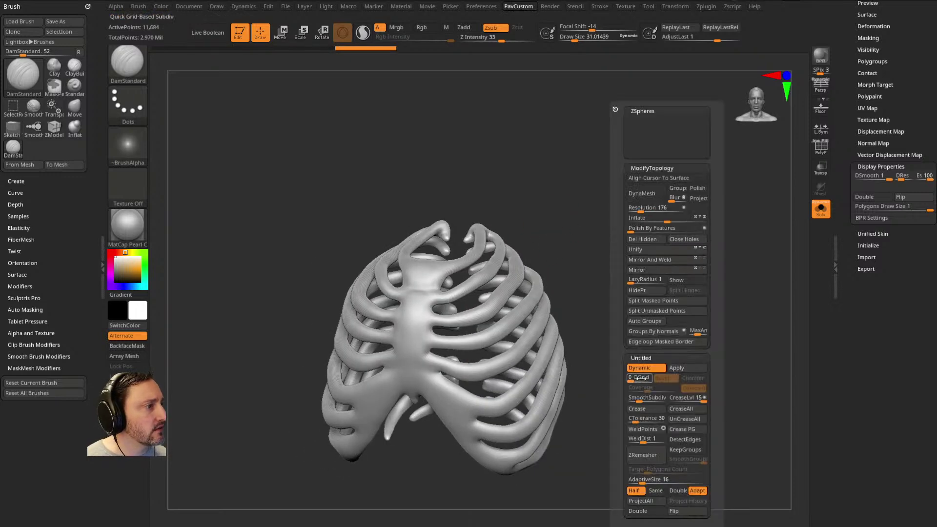
left_click(676, 368)
Step: Carve the outline of the sternum and its junctions with the rib cartilages using DamStandard
left_click_drag(537, 393, 397, 272)
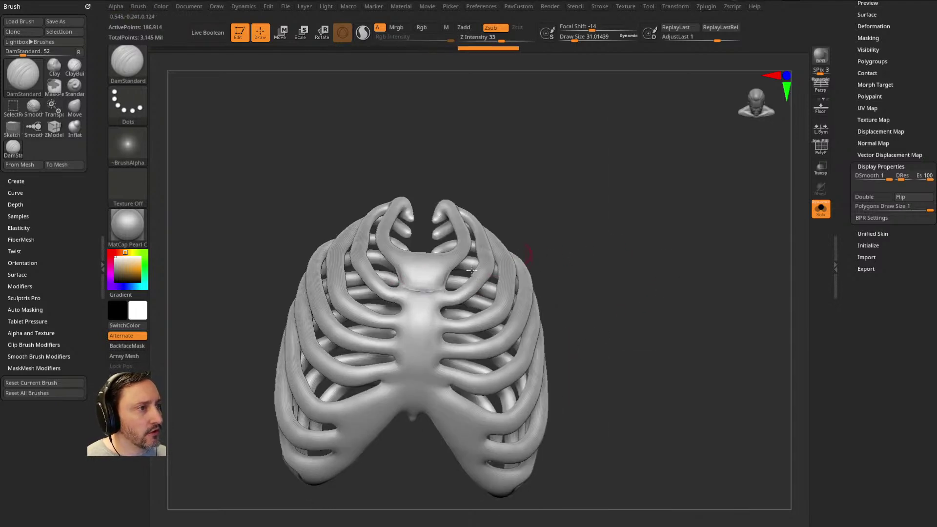
left_click_drag(566, 273, 558, 210)
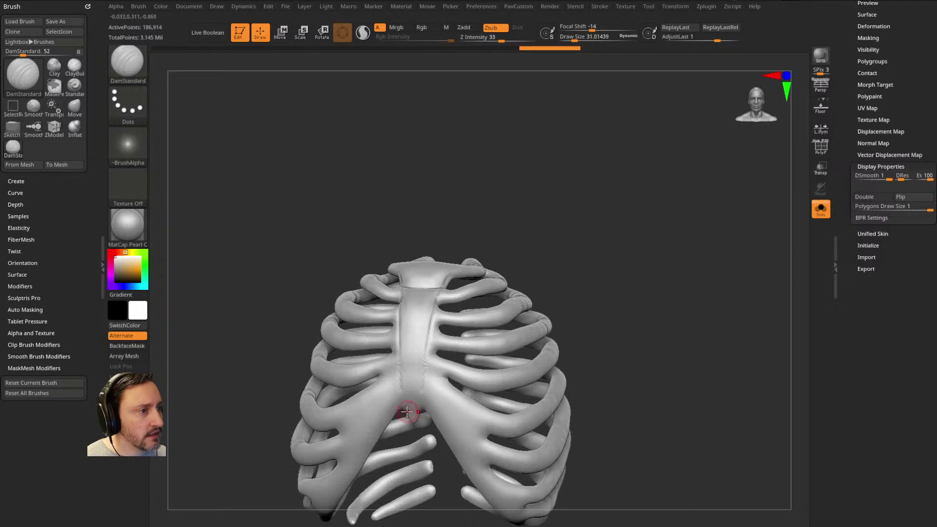
left_click_drag(619, 286, 409, 391)
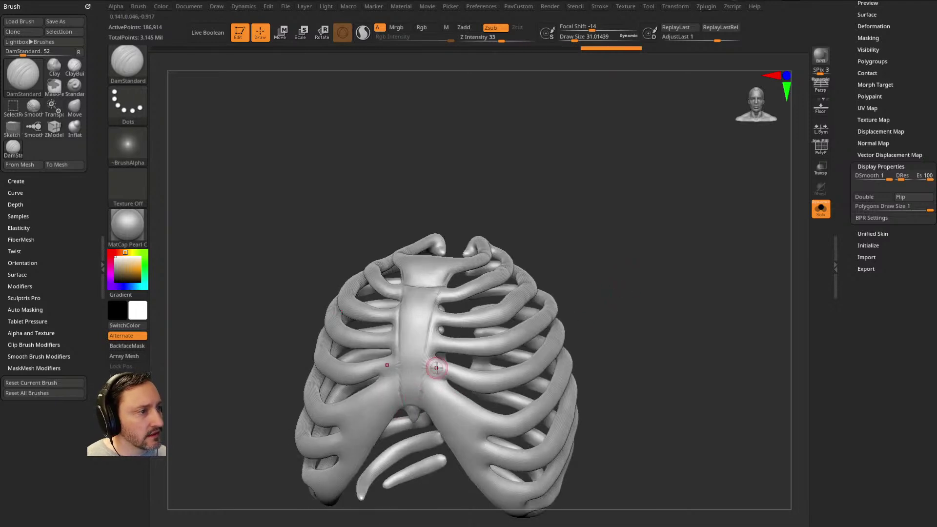
right_click_drag(436, 369, 481, 314)
left_click_drag(681, 333, 678, 263, "alt")
right_click_drag(532, 400, 477, 267)
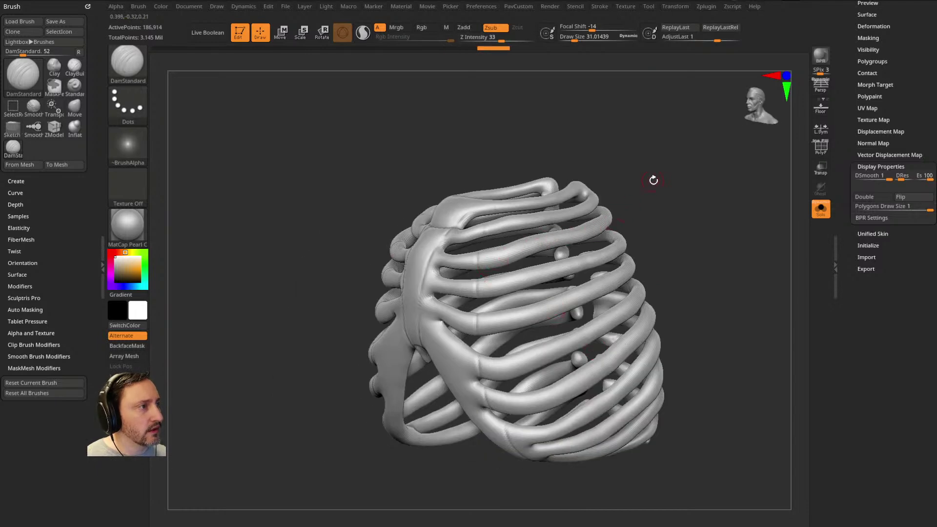
left_click_drag(650, 180, 490, 264)
Step: Switch to the Standard brush for the sternum and bring the full skeleton back into view
key("ctrl+shift+s")
left_click_drag(619, 209, 639, 244)
left_click_drag(651, 207, 549, 266)
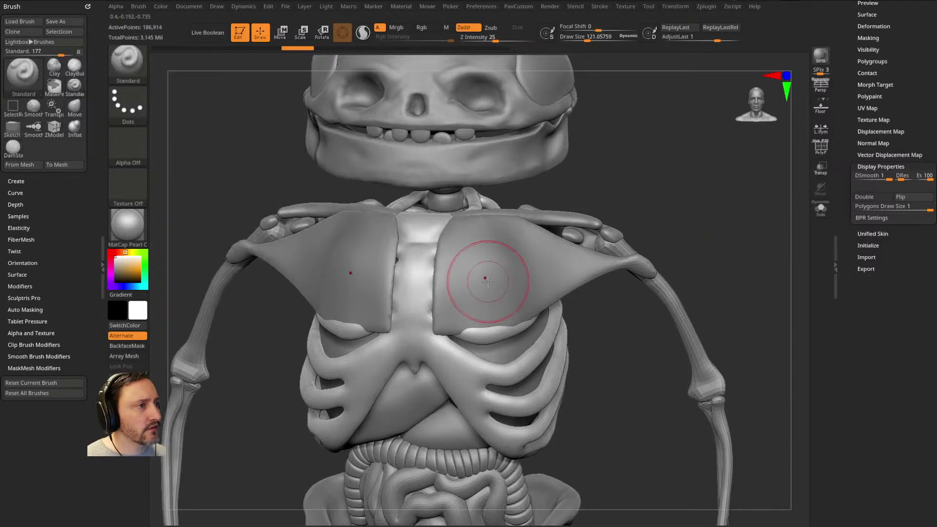
Step: Select the pectoral subtool and reshape its inner edge around the manubrium with the MoveAccurate and Move brushes
left_click(481, 273, "alt")
left_click_drag(660, 177, 643, 228)
key("b")
key("m")
key("a")
left_click_drag(454, 271, 437, 279)
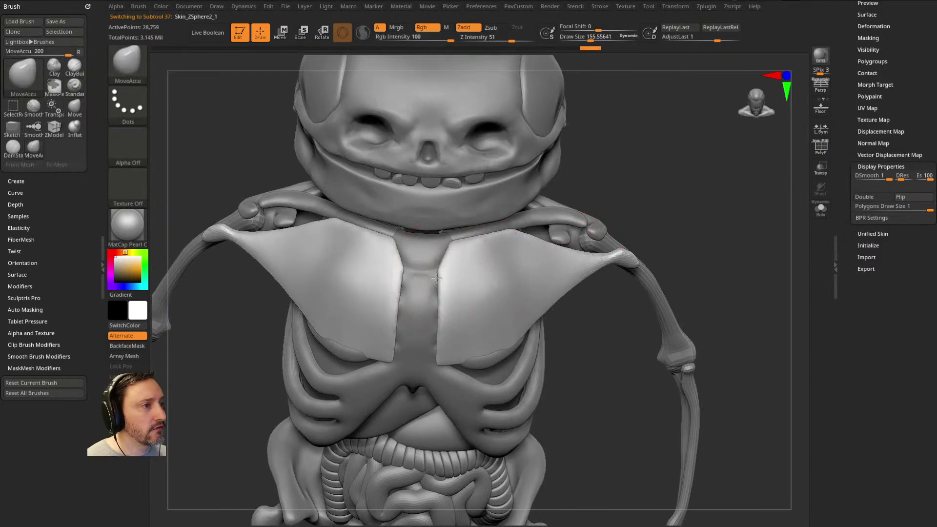
mouse_move(571, 337)
left_mouse_down()
mouse_move(502, 322)
mouse_move(491, 347)
mouse_move(471, 344)
left_mouse_up()
key("s")
mouse_move(727, 288)
left_mouse_down()
mouse_move(688, 234)
mouse_move(658, 215)
mouse_move(634, 273)
left_mouse_up()
key("b")
key("m")
key("v")
key("s")
key("b")
key("d")
key("s")
key("s")
left_click(434, 313)
Step: Choose the ClayBuildup brush and isolate the pectoral for sculpting
key("b")
key("c")
key("b")
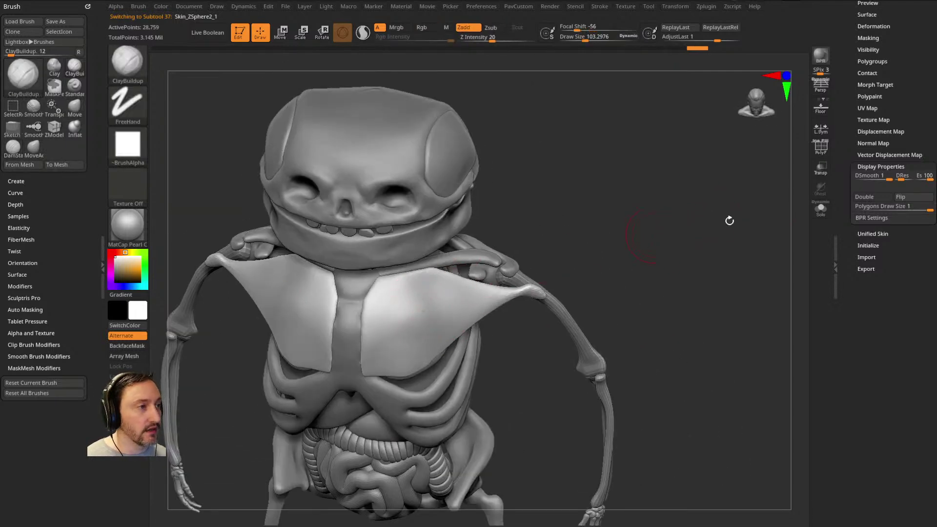
left_click(820, 209)
left_click_drag(761, 225, 683, 273)
Step: Try ClayBuildup strokes on the pectoral's front surface and undo them
mouse_move(406, 299)
left_mouse_down()
mouse_move(419, 319)
mouse_move(431, 303)
left_mouse_up()
left_click_drag(685, 356, 701, 270)
key("ctrl+z")
key("ctrl+z")
key("ctrl+z")
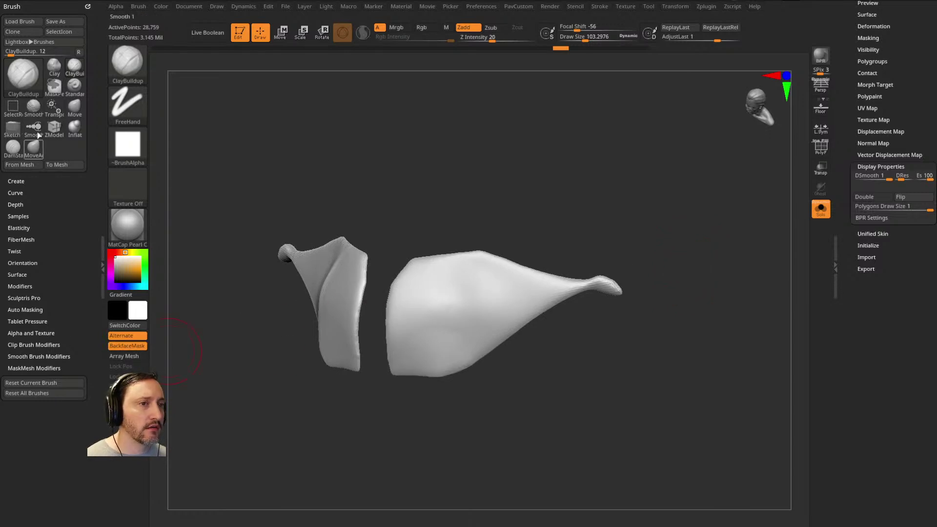
Step: Show the brush's Auto Masking settings and turn BackfaceMask off
key("shift")
left_click(30, 310)
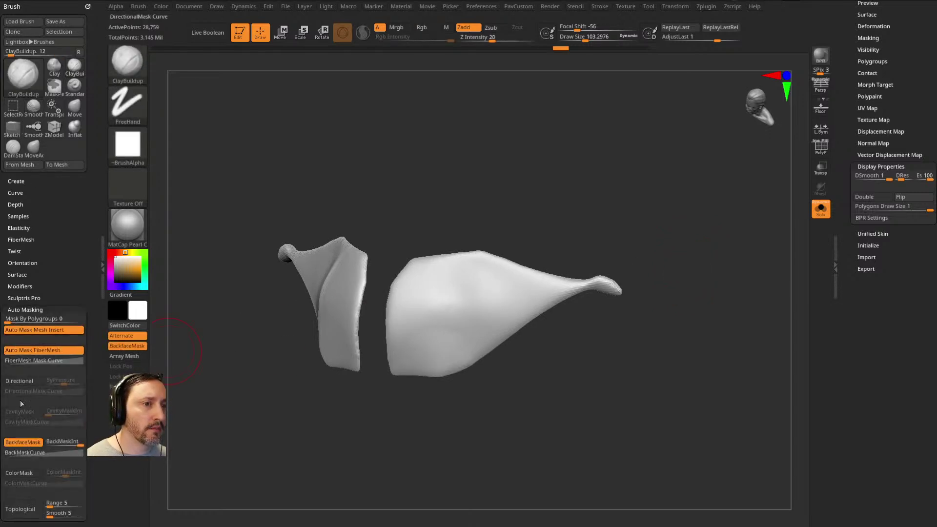
key("alt+b")
key("alt+b")
key("alt+b")
Step: Test ClayBuildup strokes on the pectoral without backface masking, undo them and turn BackfaceMask back on
left_click_drag(633, 252, 592, 224)
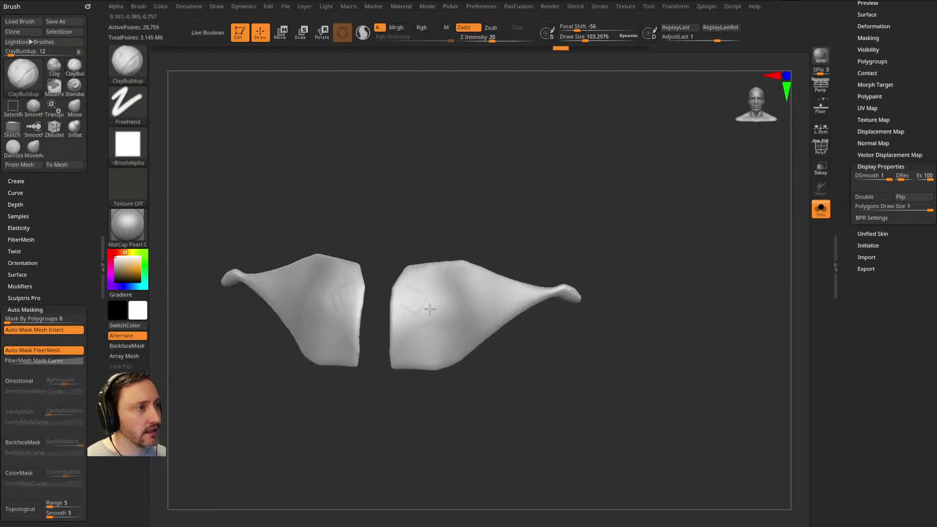
left_click_drag(407, 300, 460, 293)
key("ctrl")
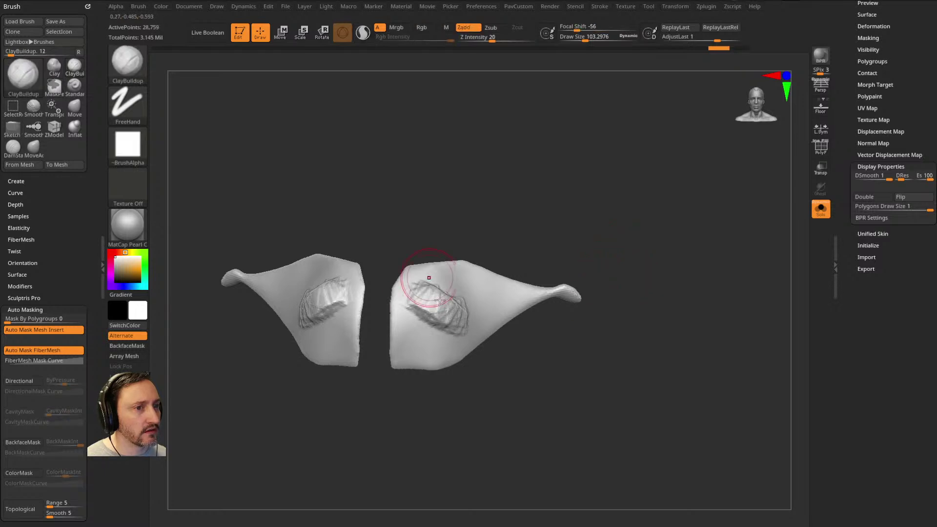
key("ctrl+z")
key("alt+b")
Step: Carve initial fibre grooves along the pectoral's upper edge and inner corner with DamStandard at a draw size of about 38
left_click_drag(616, 245, 602, 265)
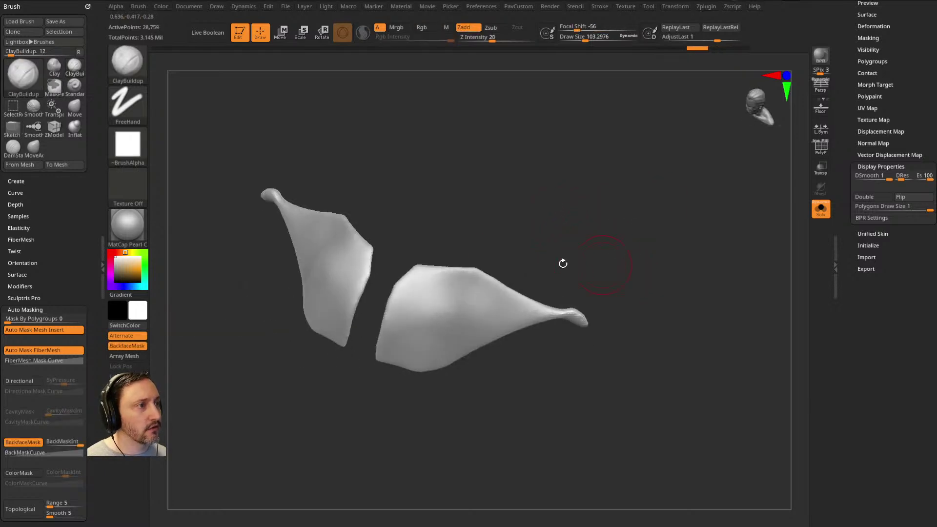
key("b")
key("d")
key("s")
left_click_drag(396, 286, 420, 298)
mouse_move(428, 302)
right_mouse_down()
mouse_move(410, 292)
mouse_move(589, 278)
mouse_move(538, 320)
mouse_move(531, 311)
right_mouse_up()
mouse_move(527, 213)
right_mouse_down()
mouse_move(513, 230)
mouse_move(569, 198)
mouse_move(445, 301)
right_mouse_up()
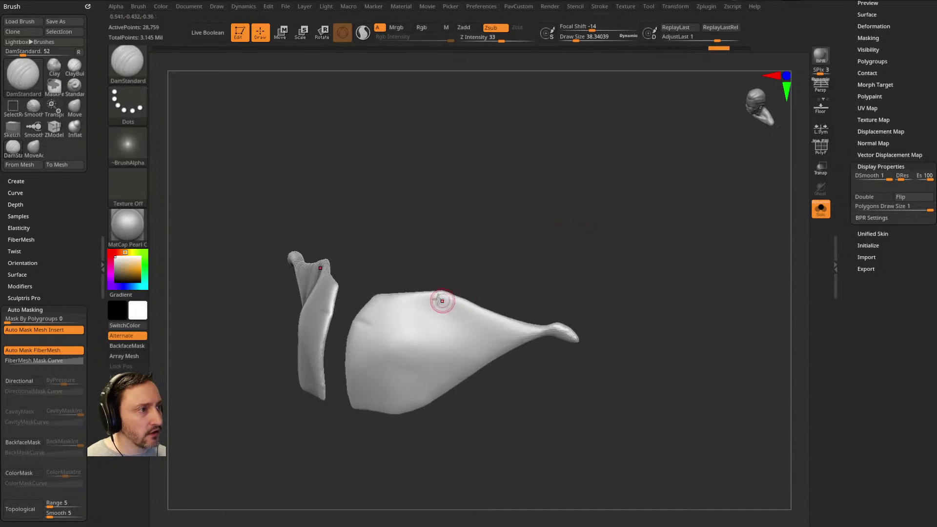
right_click_drag(507, 326, 406, 326)
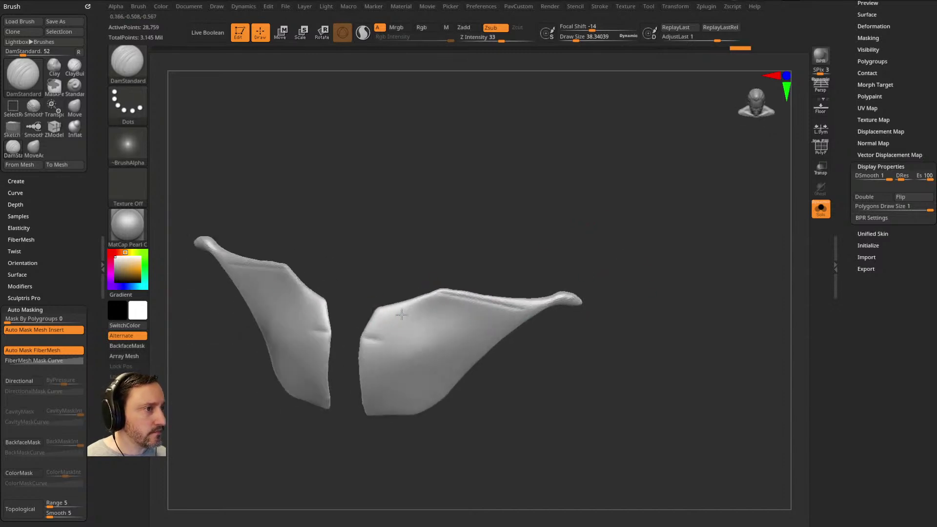
mouse_move(606, 323)
right_mouse_down()
mouse_move(631, 313)
mouse_move(401, 310)
right_mouse_up()
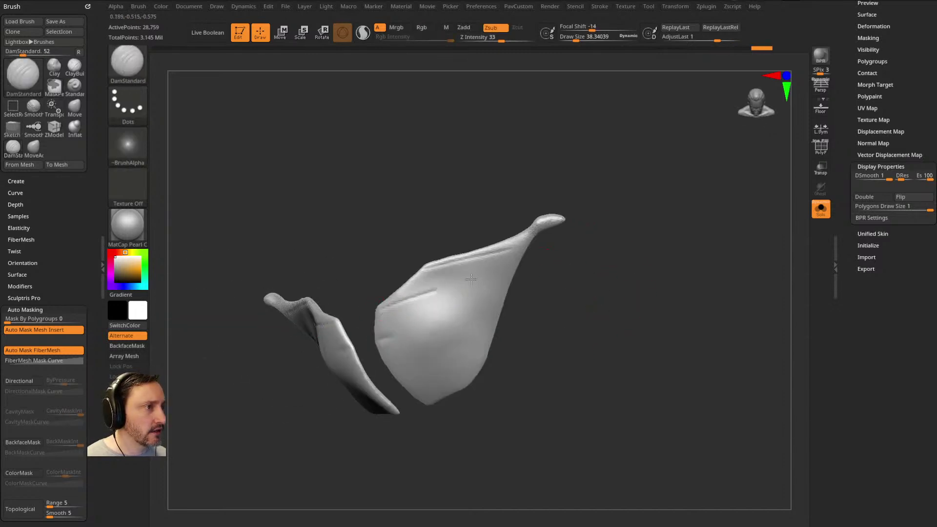
right_click_drag(555, 257, 561, 244)
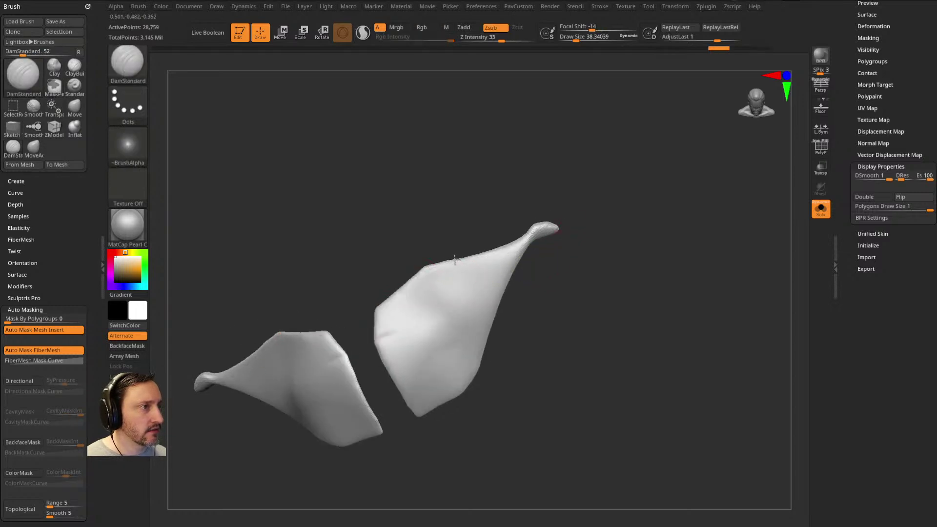
Step: Carve long DamStandard fibre grooves fanning across the pectoral from its sternal edge to the arm tendon
left_click_drag(377, 308, 529, 235)
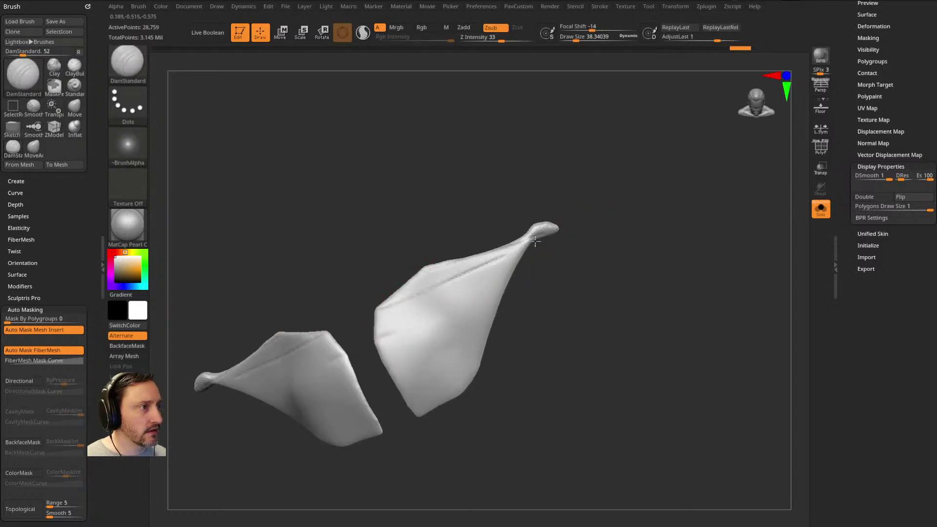
mouse_move(538, 249)
left_mouse_down()
mouse_move(391, 329)
mouse_move(464, 283)
mouse_move(393, 364)
mouse_move(497, 264)
left_mouse_up()
mouse_move(488, 312)
left_mouse_down()
mouse_move(525, 264)
mouse_move(608, 303)
mouse_move(599, 288)
mouse_move(388, 416)
mouse_move(483, 374)
mouse_move(560, 319)
left_mouse_up()
mouse_move(634, 359)
left_mouse_down()
mouse_move(674, 293)
mouse_move(644, 244)
mouse_move(613, 248)
left_mouse_up()
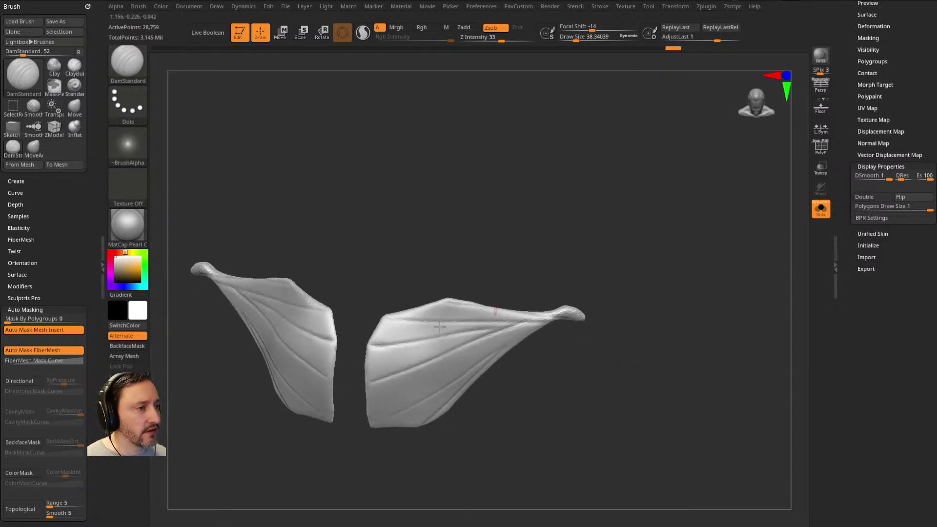
left_click_drag(373, 346, 368, 347)
left_click_drag(481, 278, 404, 336)
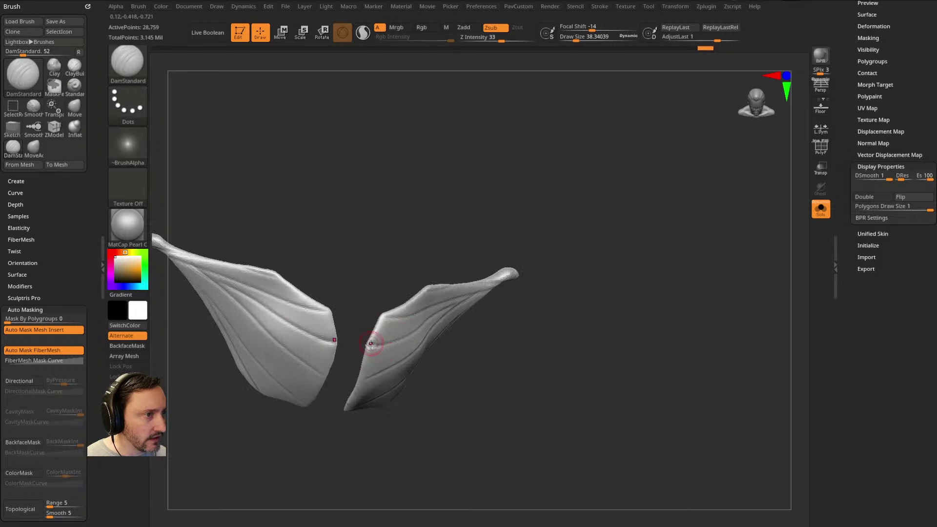
left_click_drag(537, 314, 476, 292)
left_click_drag(535, 244, 509, 240)
Step: Build up the muscle bundles between the pectoral's grooves with ClayBuildup at draw sizes of about 91 and 72
key("b")
key("c")
key("b")
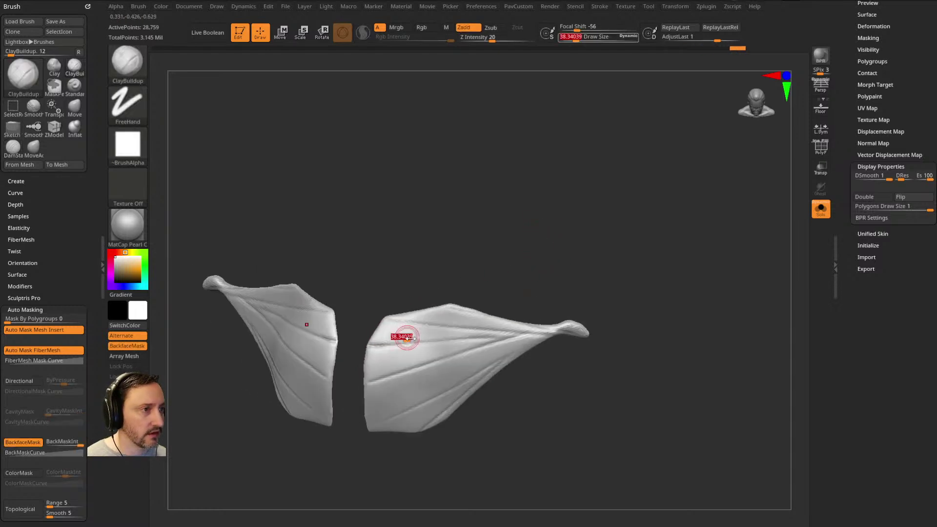
mouse_move(501, 294)
left_mouse_down()
mouse_move(574, 300)
mouse_move(429, 313)
left_mouse_up()
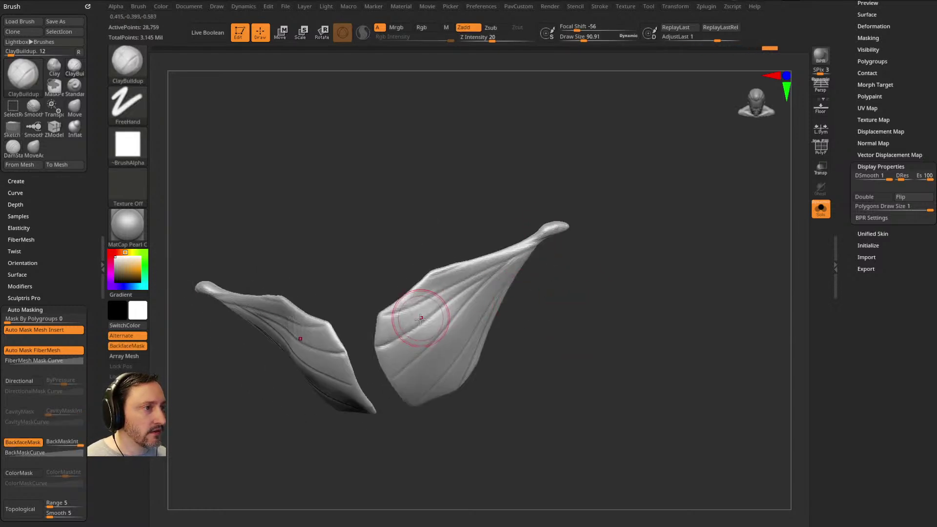
mouse_move(526, 343)
left_mouse_down()
mouse_move(493, 312)
mouse_move(409, 389)
mouse_move(465, 323)
left_mouse_up()
left_click_drag(561, 327, 450, 395)
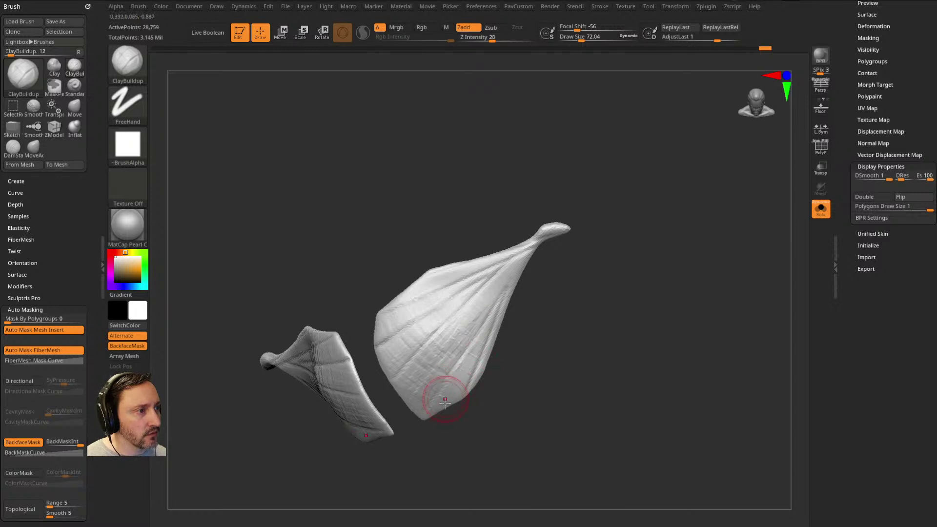
Step: Undo the last ClayBuildup strokes on the pectoral and redo part of them
key("ctrl+z")
key("ctrl+z")
key("ctrl+z")
key("ctrl+shift+z")
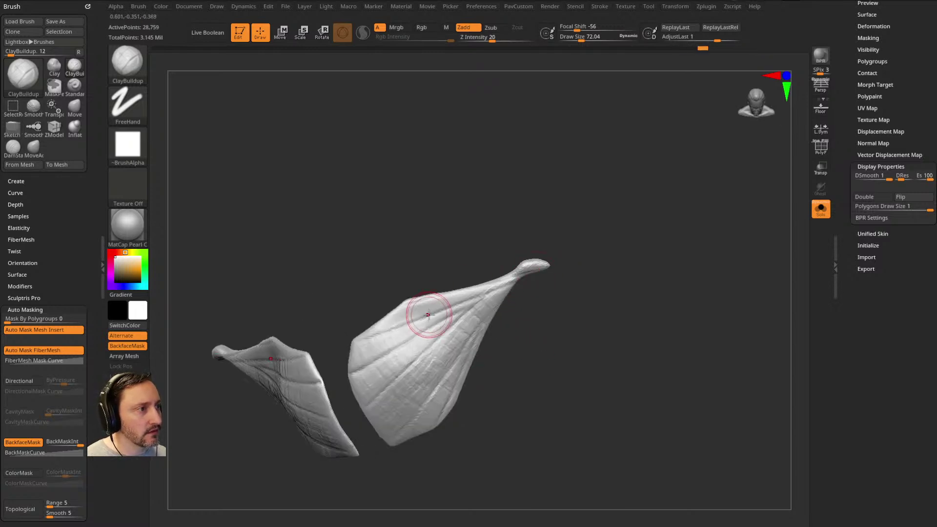
key("ctrl+shift+z")
Step: Refine the pectoral's fibres with ClayBuildup at a draw size of about 52 and show the full skeleton again
left_click_drag(639, 245, 625, 272)
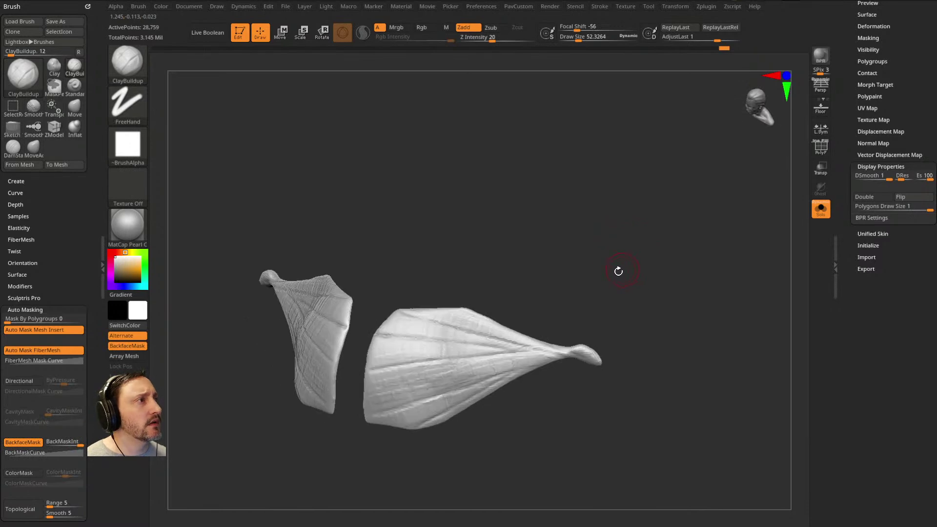
key("ctrl+shift+z")
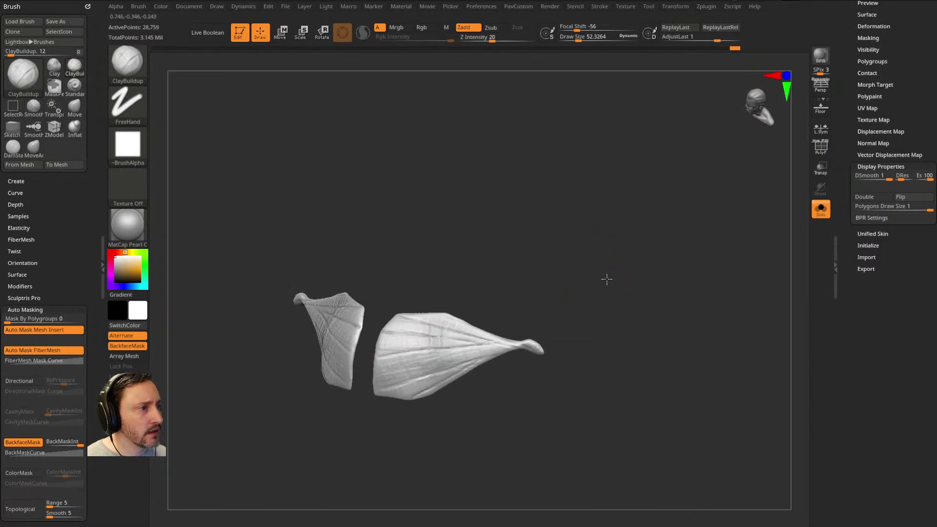
key("ctrl+shift+z")
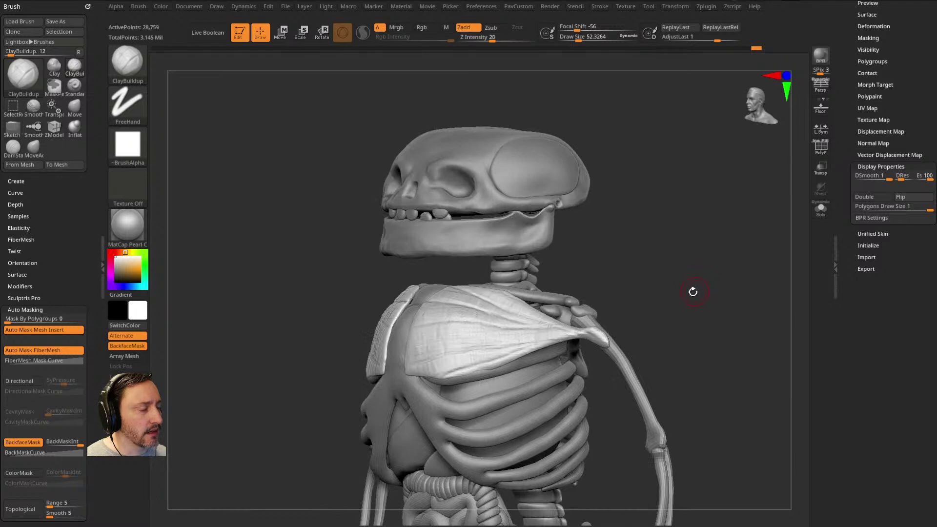
Step: Switch to the Standard brush at a draw size of about 55 and save the project
key("b")
key("s")
key("t")
left_click_drag(694, 289, 717, 293)
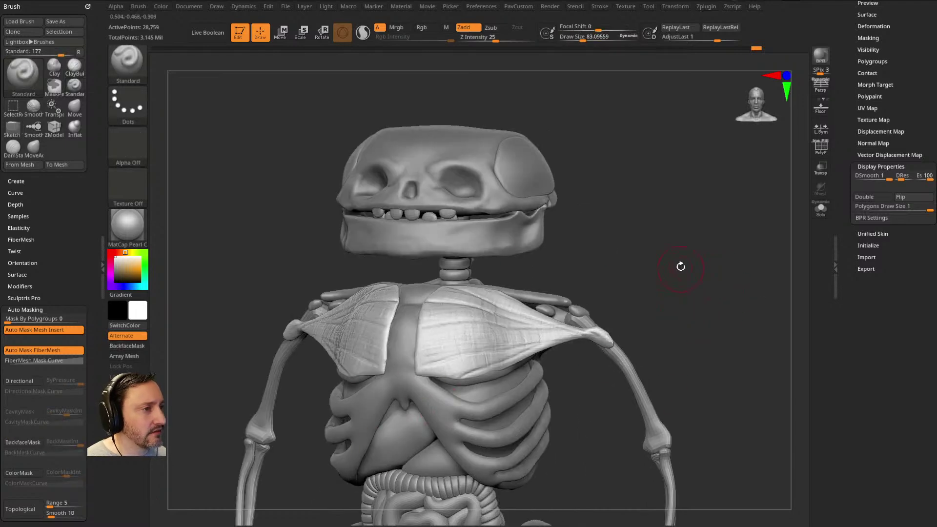
mouse_move(675, 268)
left_mouse_down()
mouse_move(671, 236)
mouse_move(707, 245)
left_mouse_up()
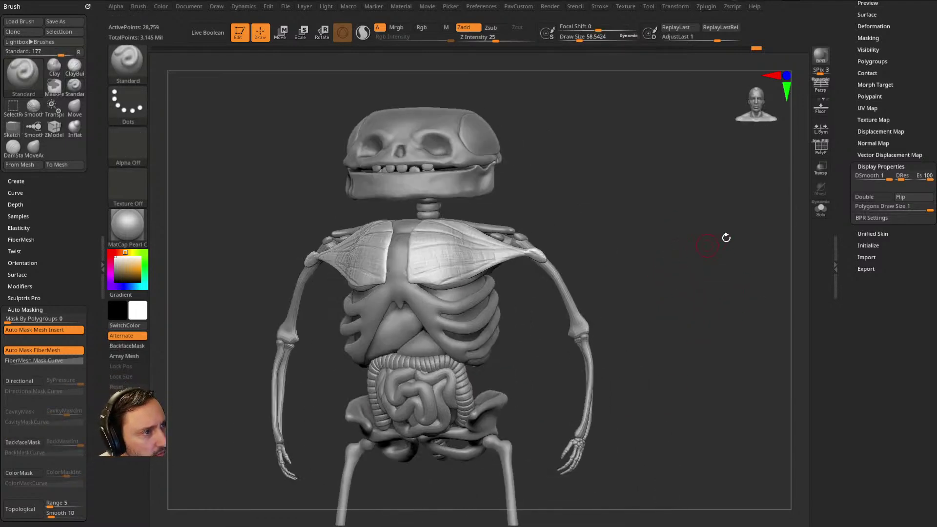
scroll(859, 197, "up", 10)
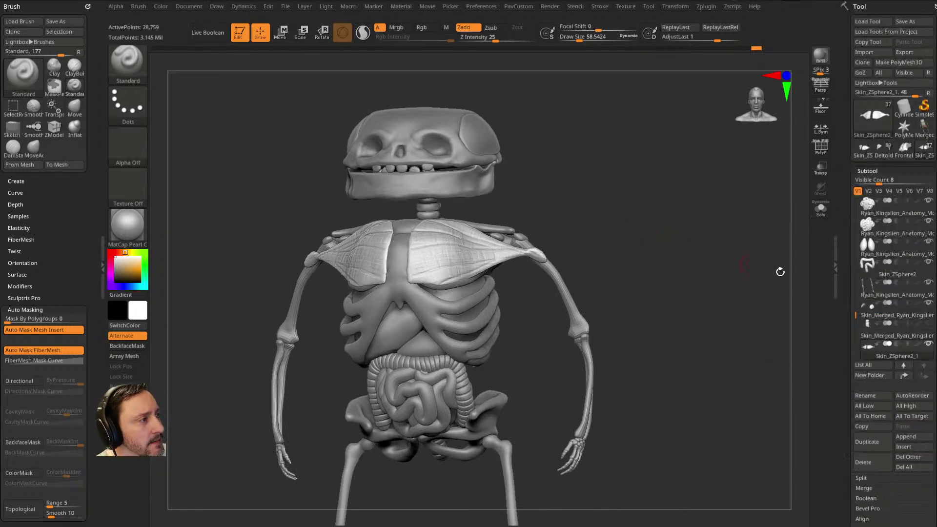
key("s")
left_click(649, 237)
key("ctrl+s")
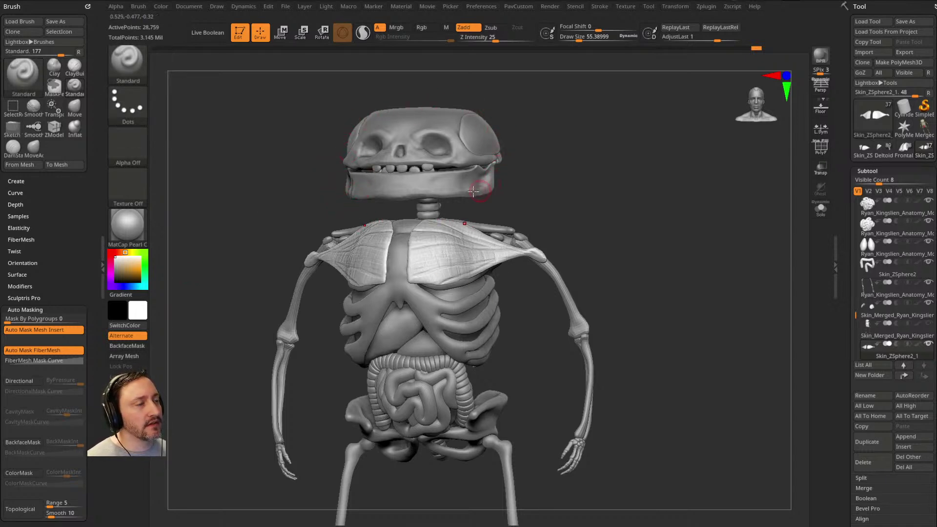
Step: Browse LightBox's sample tools and projects, such as DemoHead, for available starting models
mouse_move(681, 301)
left_mouse_down("shift")
mouse_move(660, 316)
mouse_move(683, 295)
left_mouse_up("shift")
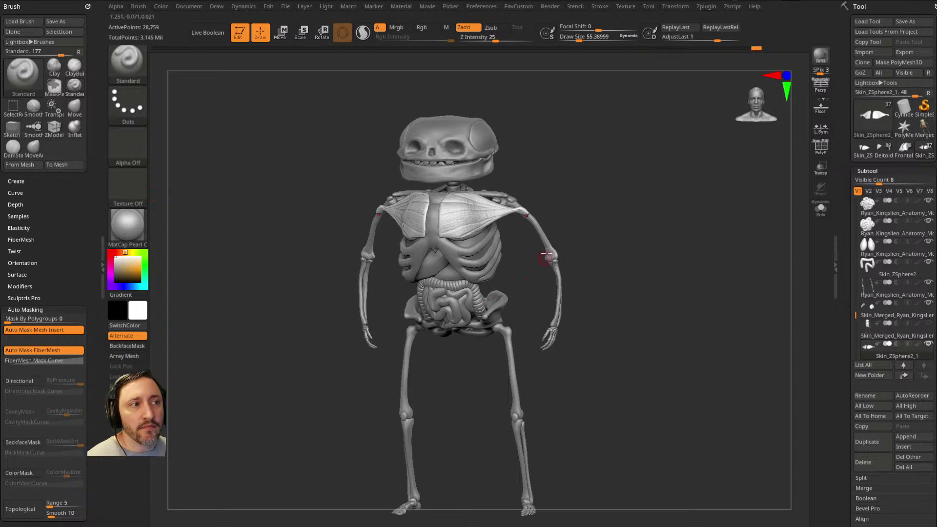
left_click_drag(546, 257, 602, 207)
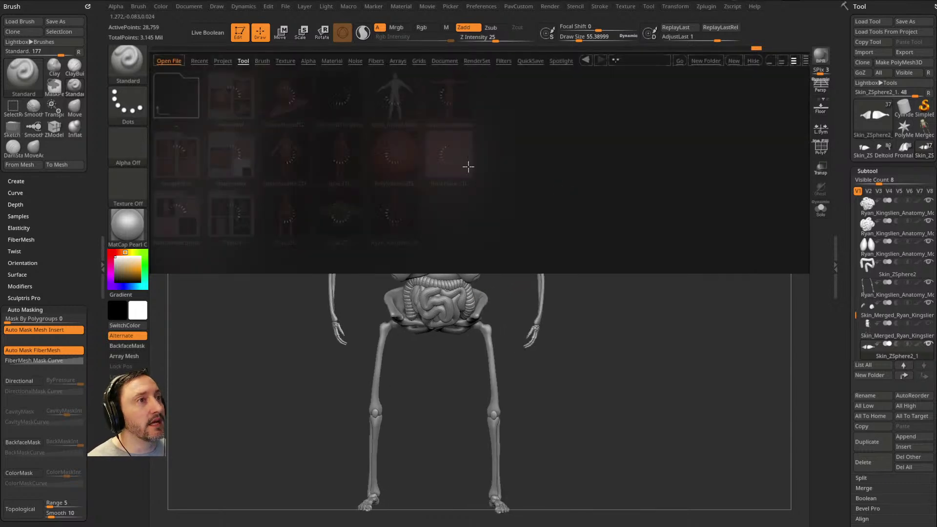
double_click(292, 103)
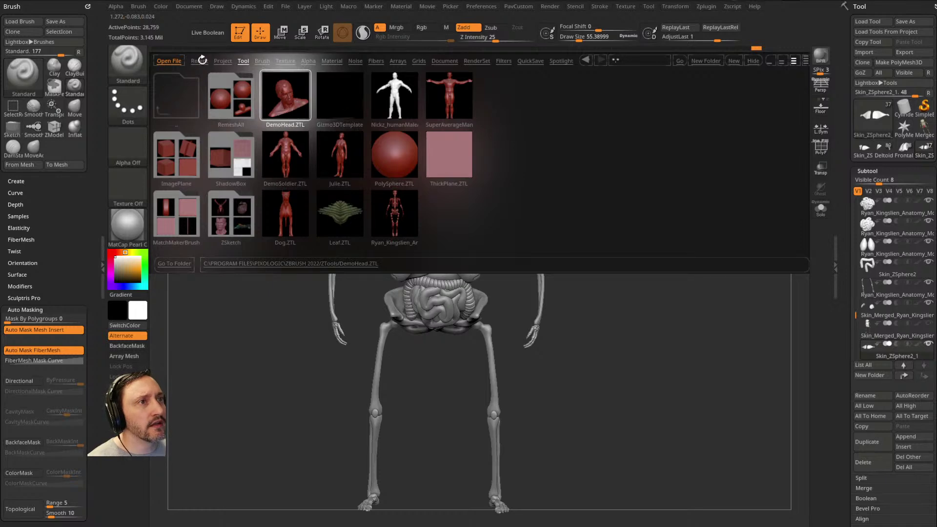
left_click(222, 61)
double_click(482, 155)
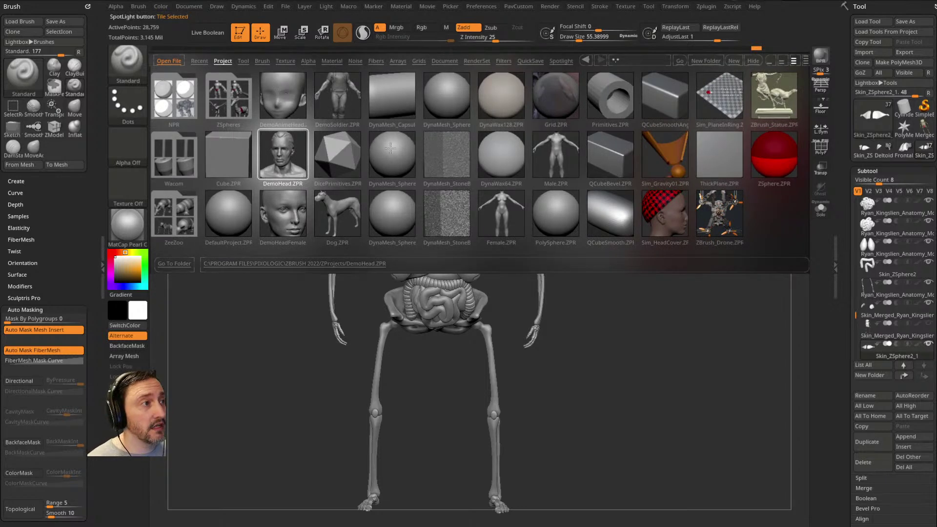
left_click(501, 219)
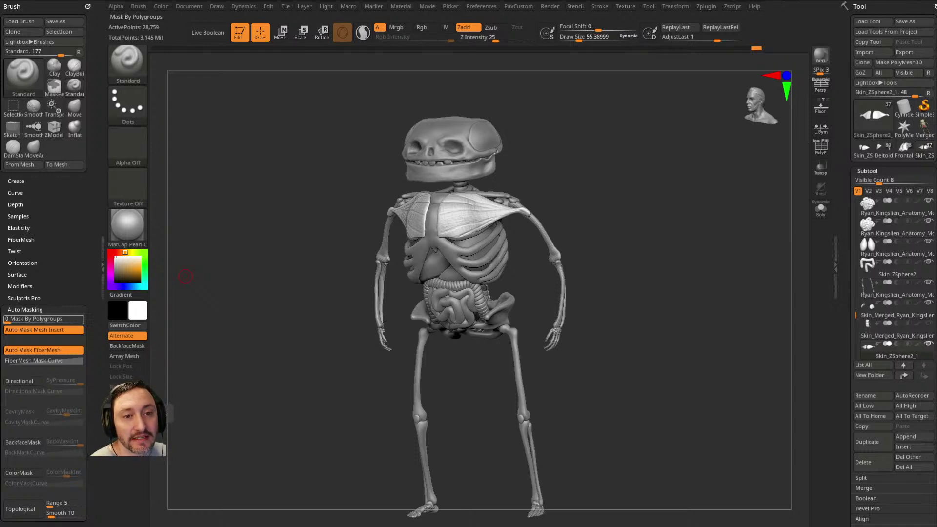
left_click(592, 287)
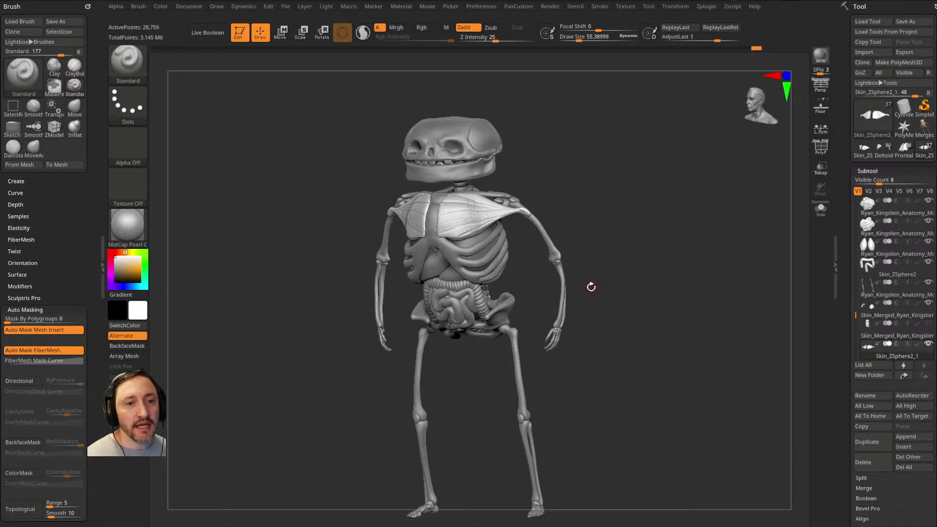
Step: Append a ZSphere subtool to the skeleton, make it active and turn on transparency for the other subtools
mouse_move(648, 216)
left_mouse_down()
mouse_move(638, 203)
mouse_move(613, 211)
mouse_move(642, 217)
left_mouse_up()
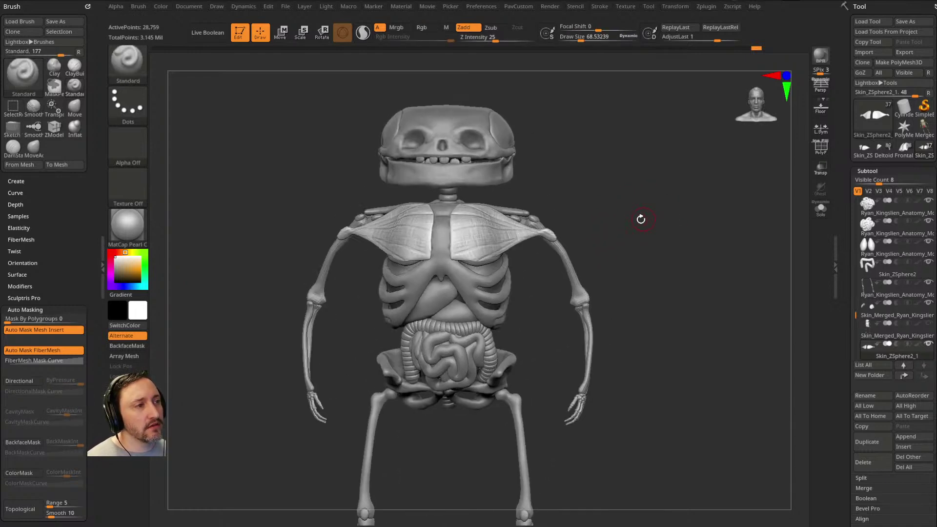
mouse_move(556, 176)
left_mouse_down()
mouse_move(549, 182)
mouse_move(596, 192)
mouse_move(588, 150)
left_mouse_up()
key("s")
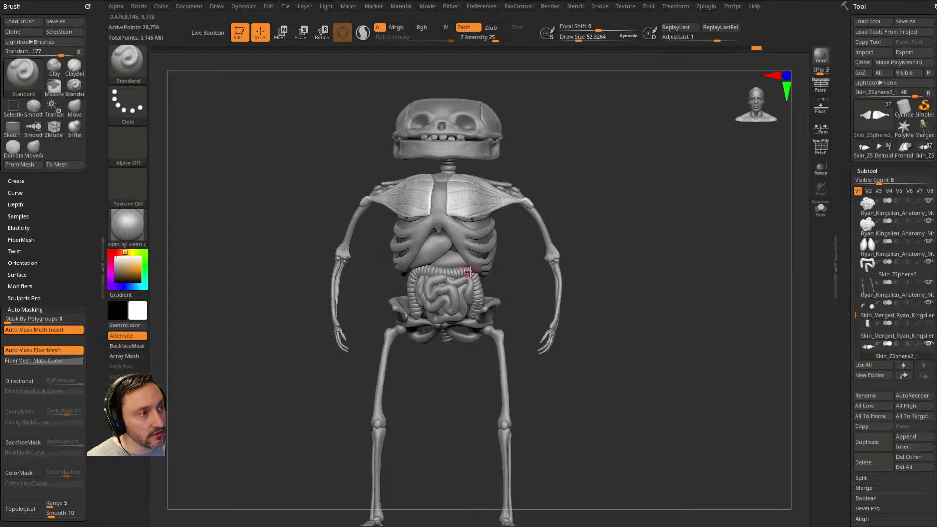
mouse_move(605, 223)
left_mouse_down()
mouse_move(657, 220)
mouse_move(640, 228)
mouse_move(638, 220)
mouse_move(665, 217)
mouse_move(642, 229)
mouse_move(631, 251)
mouse_move(675, 230)
left_mouse_up()
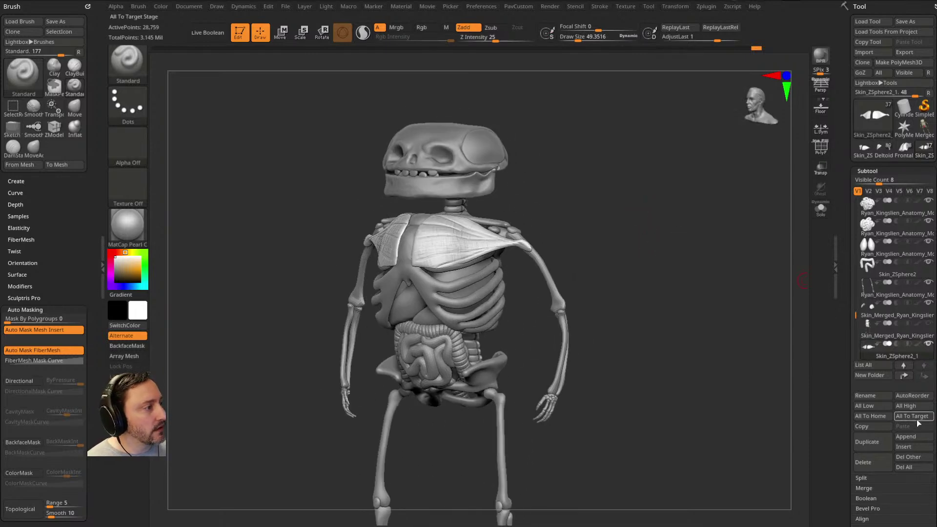
left_click(908, 438)
left_click(780, 388)
scroll(872, 313, "down", 3)
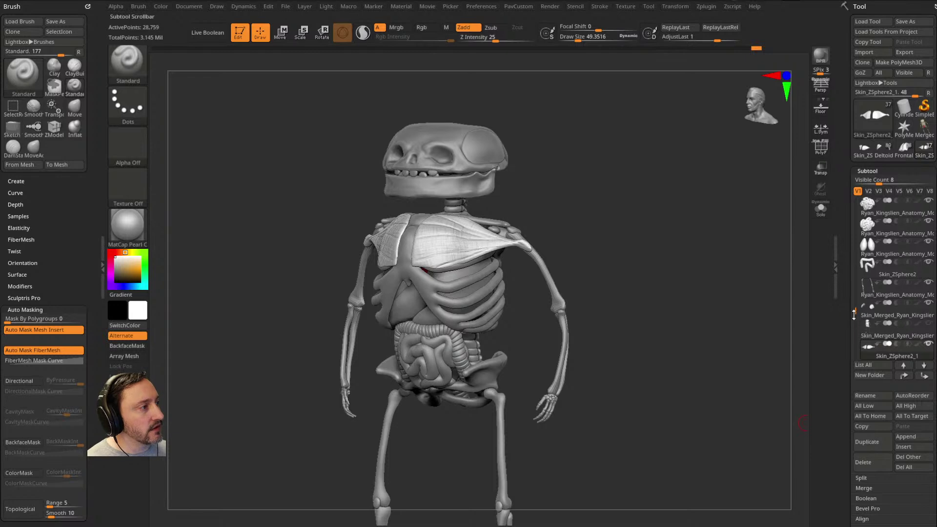
left_click(883, 269)
left_click_drag(627, 216, 778, 175)
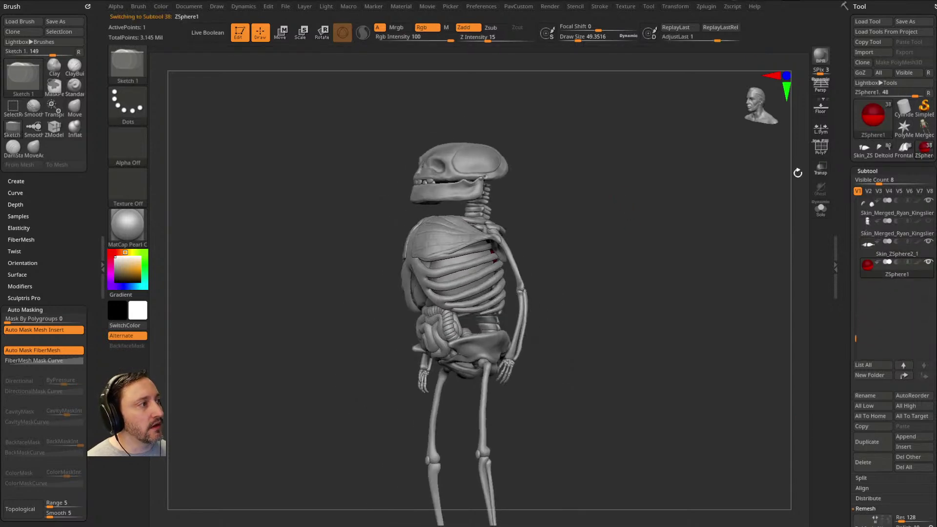
left_click(817, 176)
Step: Scale the ZSphere down and move it within the rib cage
left_click_drag(634, 229, 474, 258, "shift")
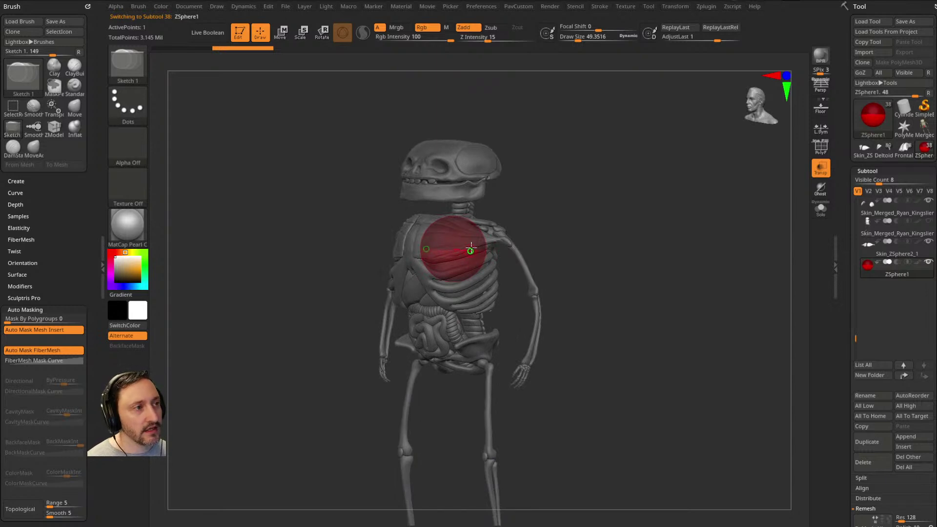
key("e")
key("w")
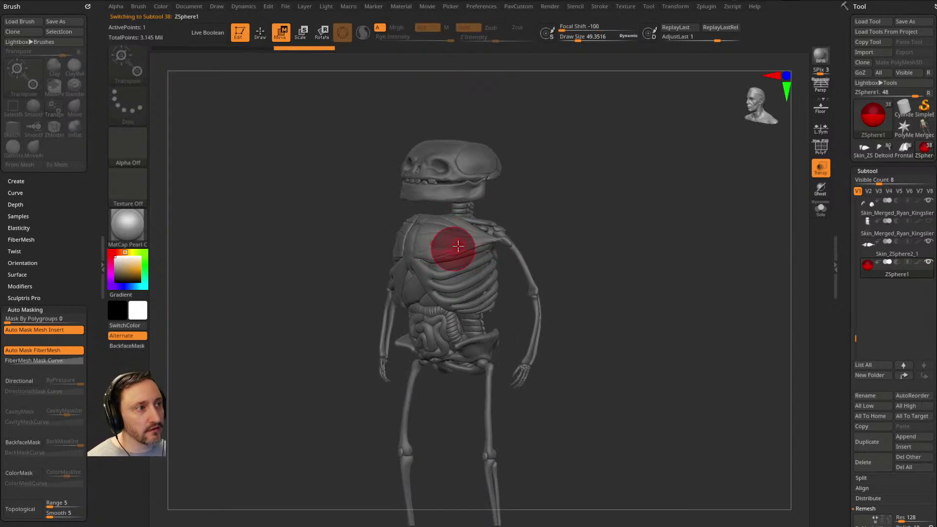
mouse_move(488, 228)
left_mouse_down()
mouse_move(548, 216)
mouse_move(551, 253)
left_mouse_up()
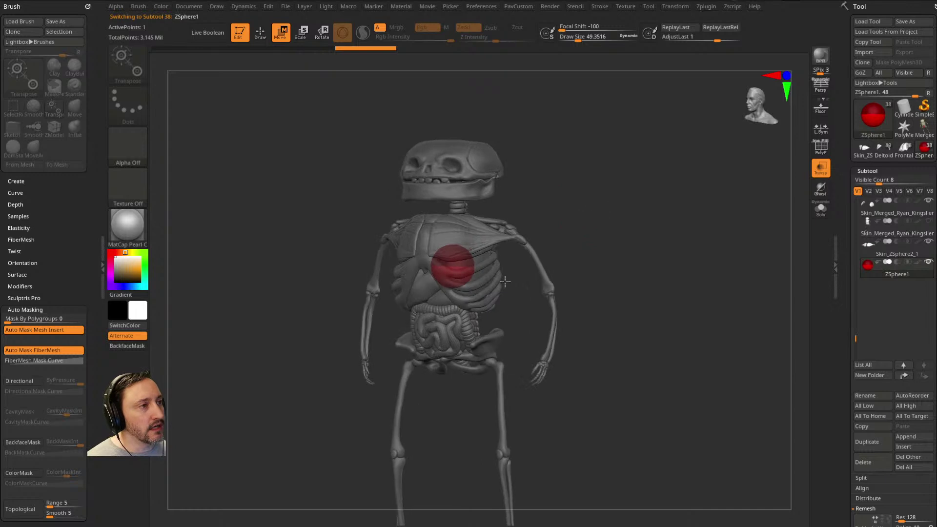
key("q")
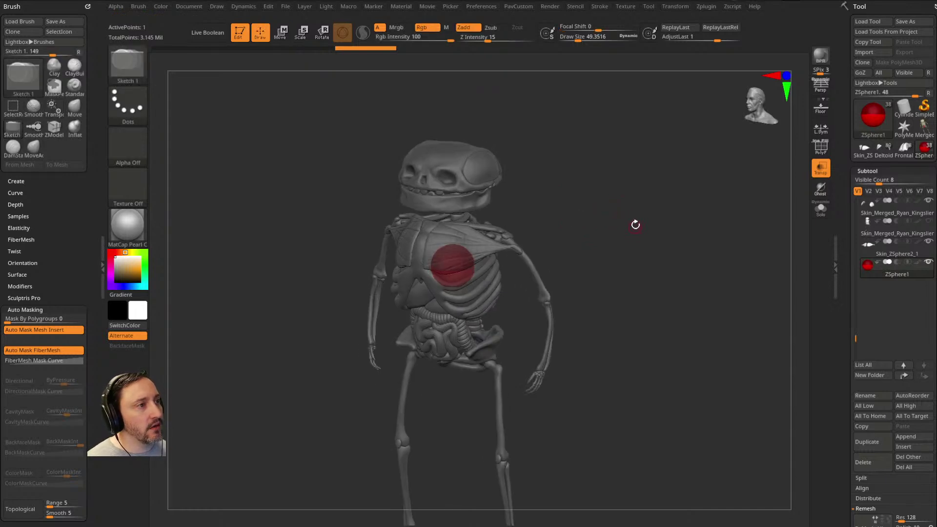
Step: Isolate the ZSphere and enable ZSketch's EditSketch mode with a draw size of about 22
left_click(821, 209)
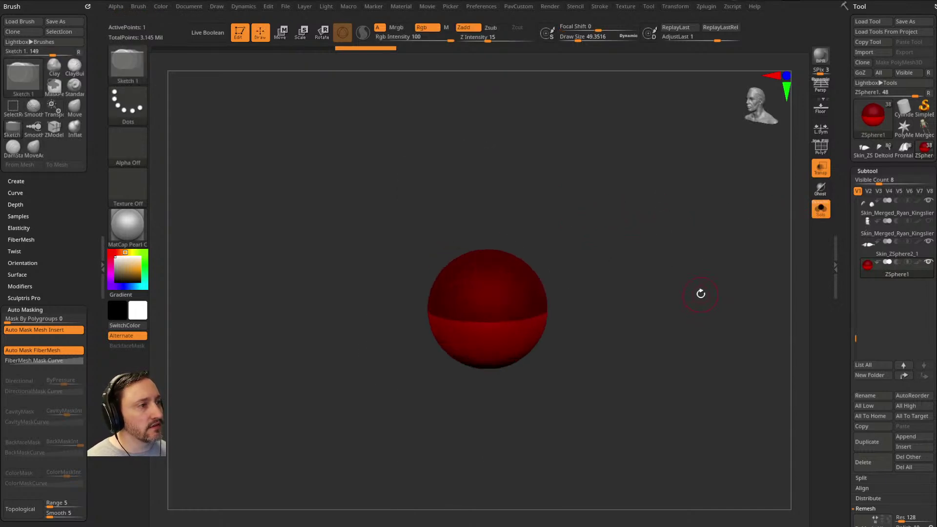
left_click_drag(842, 291, 848, 153)
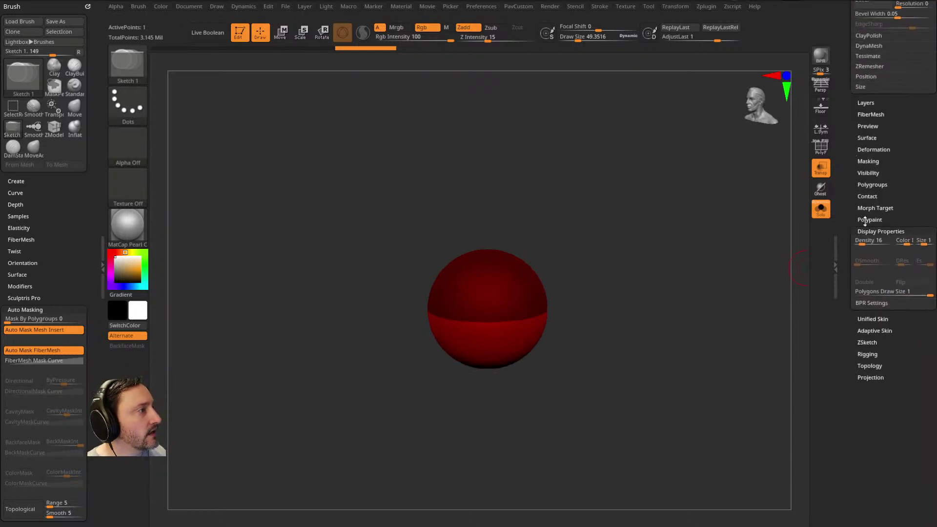
left_click(869, 227, "shift")
left_click(866, 264, "shift")
left_click(868, 274)
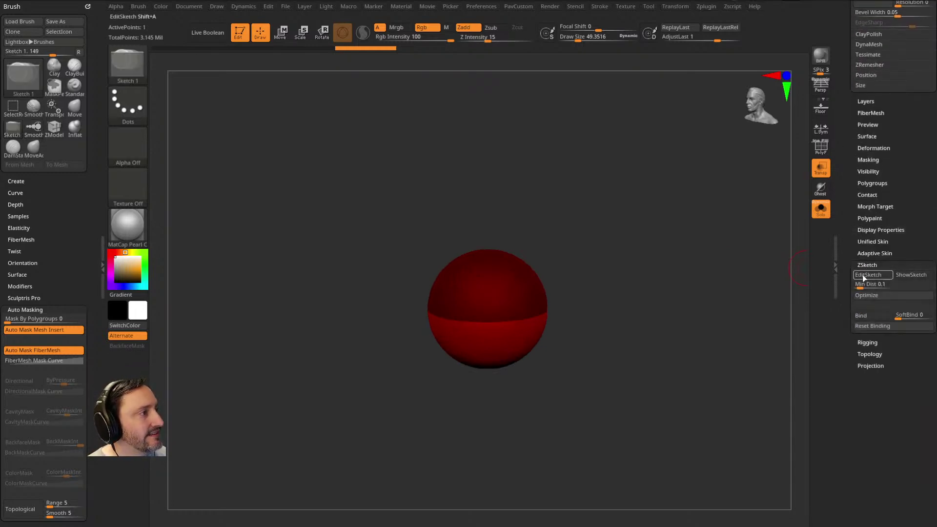
key("s")
left_click_drag(577, 284, 566, 284)
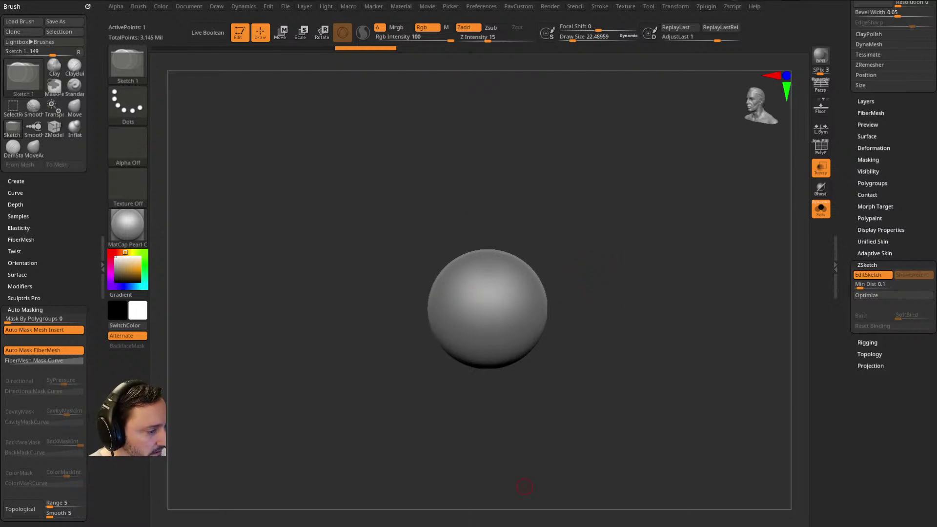
Step: Switch to the browser and search the YouTube channel for "zsphere sketch"
key("alt+Tab")
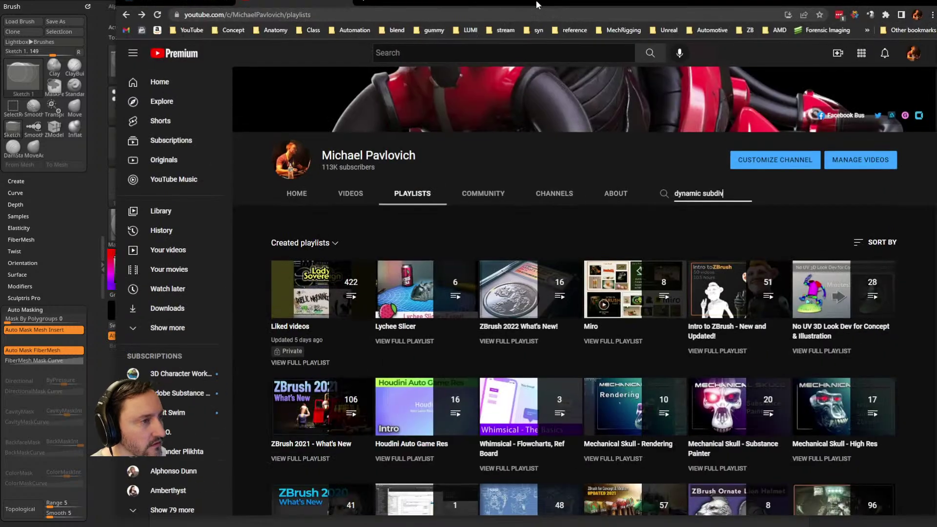
triple_click(658, 221)
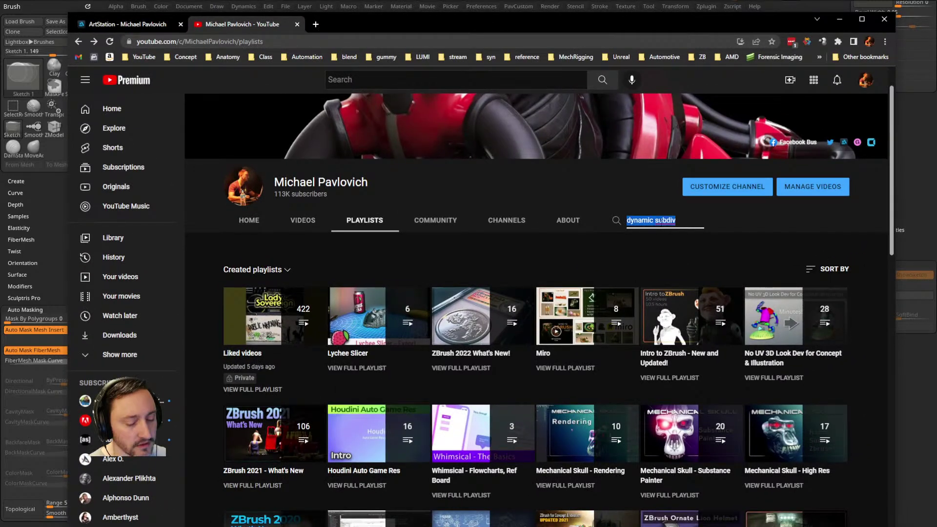
type("zsphere sketch")
key("Return")
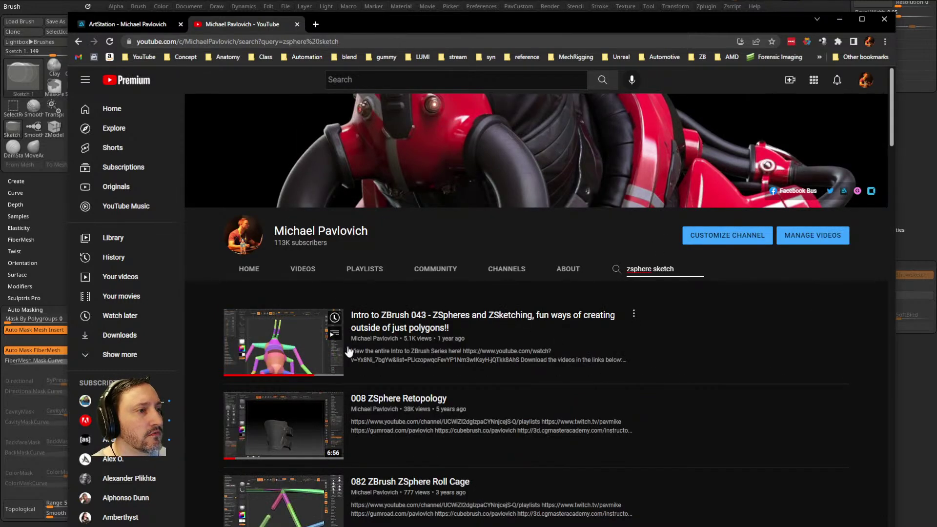
key("alt+Tab")
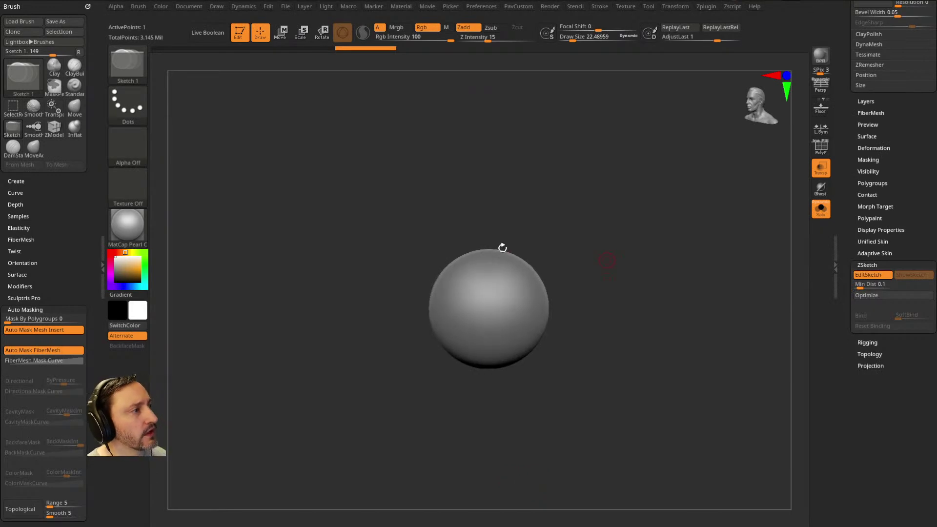
Step: Sketch overlapping strands of ZSpheres across the base sphere and blend them together with the Smooth 1 brush
mouse_move(491, 303)
left_mouse_down()
mouse_move(505, 299)
mouse_move(515, 318)
left_mouse_up()
left_click_drag(584, 254, 589, 242)
mouse_move(508, 322)
left_mouse_down("shift")
mouse_move(484, 304)
mouse_move(514, 309)
mouse_move(519, 293)
left_mouse_up("shift")
left_click_drag(590, 264, 594, 249)
left_click_drag(516, 299, 481, 312, "shift")
left_click_drag(575, 288, 582, 273, "alt")
mouse_move(494, 286)
left_mouse_down("shift")
mouse_move(483, 297)
mouse_move(476, 283)
mouse_move(488, 297)
left_mouse_up("shift")
left_click_drag(562, 257, 564, 264)
mouse_move(501, 294)
left_mouse_down()
mouse_move(493, 313)
mouse_move(483, 293)
mouse_move(495, 289)
mouse_move(480, 299)
left_mouse_up()
left_click_drag(548, 271, 536, 277)
mouse_move(483, 298)
left_mouse_down("shift")
mouse_move(508, 303)
mouse_move(490, 305)
left_mouse_up("shift")
left_click_drag(460, 324, 534, 328)
left_click_drag(570, 304, 562, 303)
left_click_drag(461, 321, 538, 307)
mouse_move(459, 322)
left_mouse_down()
mouse_move(533, 291)
mouse_move(512, 275)
left_mouse_up()
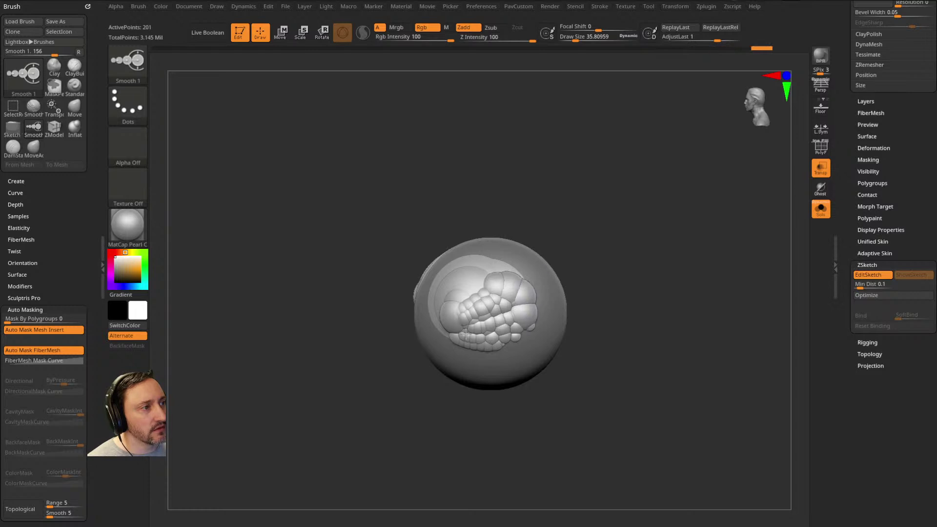
Step: Review the available ZSphere sketch brushes and show the full skeleton again without solo or transparency
left_click_drag(517, 204, 499, 171)
key("b")
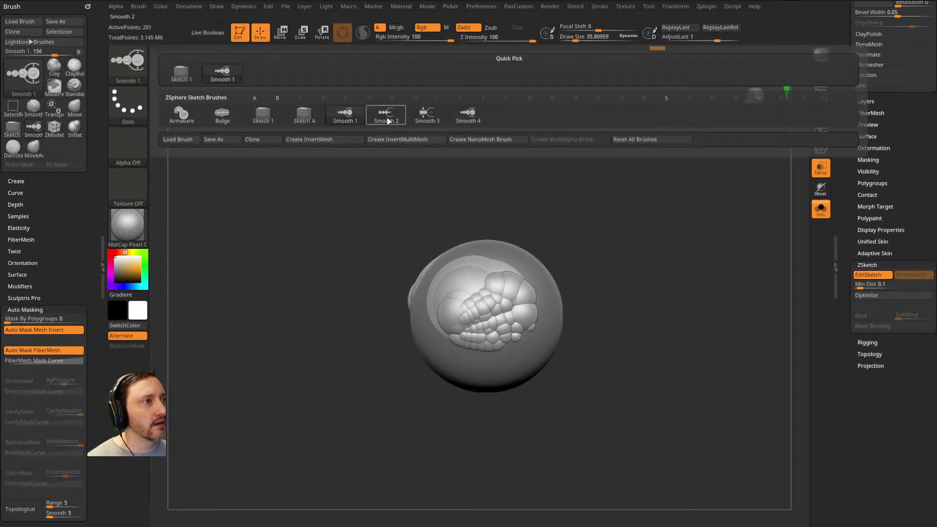
left_click_drag(504, 174, 698, 314)
left_click(820, 209)
left_click_drag(729, 277, 702, 224)
left_click(821, 167)
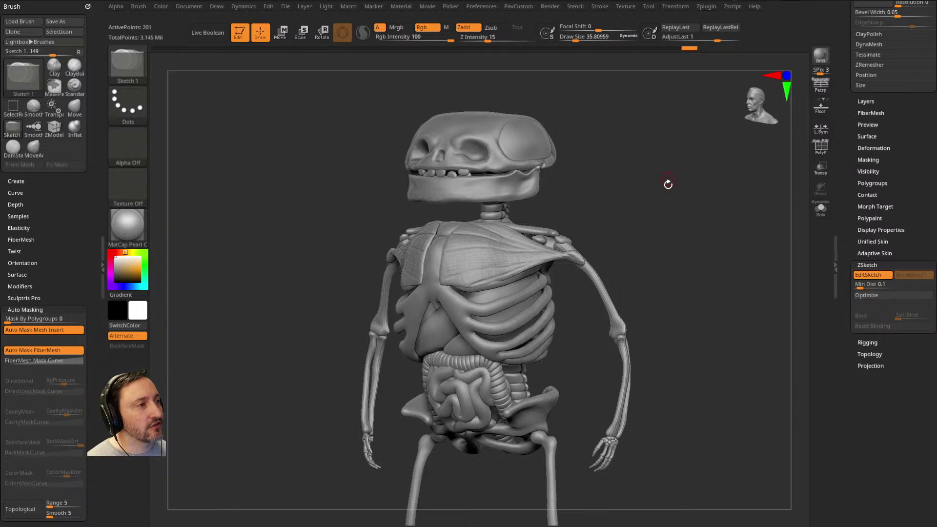
left_click_drag(667, 178, 674, 201)
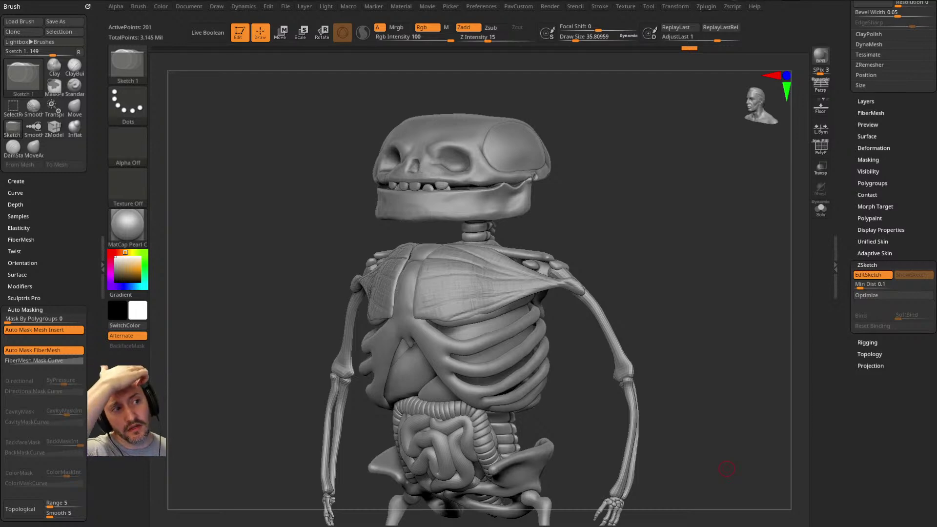
left_click_drag(643, 215, 643, 250)
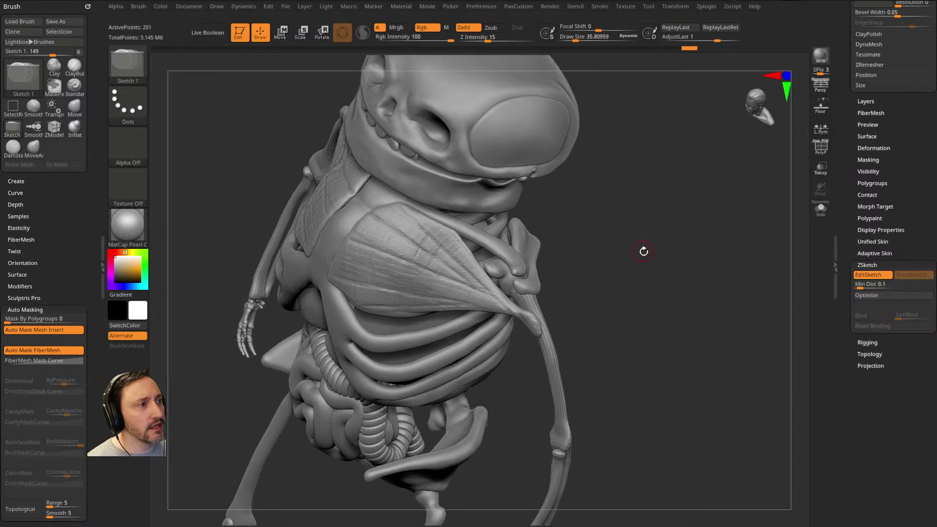
left_click_drag(508, 256, 529, 293)
mouse_move(616, 272)
left_mouse_down()
mouse_move(638, 261)
mouse_move(611, 259)
left_mouse_up()
key("ctrl+z")
left_click_drag(558, 226, 495, 244)
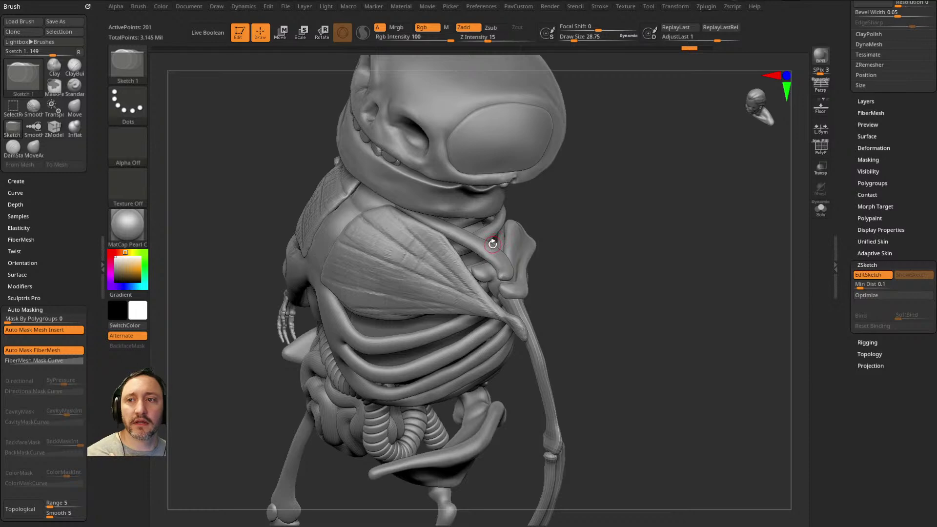
mouse_move(536, 208)
left_mouse_down()
mouse_move(588, 203)
mouse_move(442, 263)
mouse_move(451, 263)
left_mouse_up()
Step: Make the pectoral muscle subtool Skin_ZSphere2_1 active with a draw size of about 91
key("s")
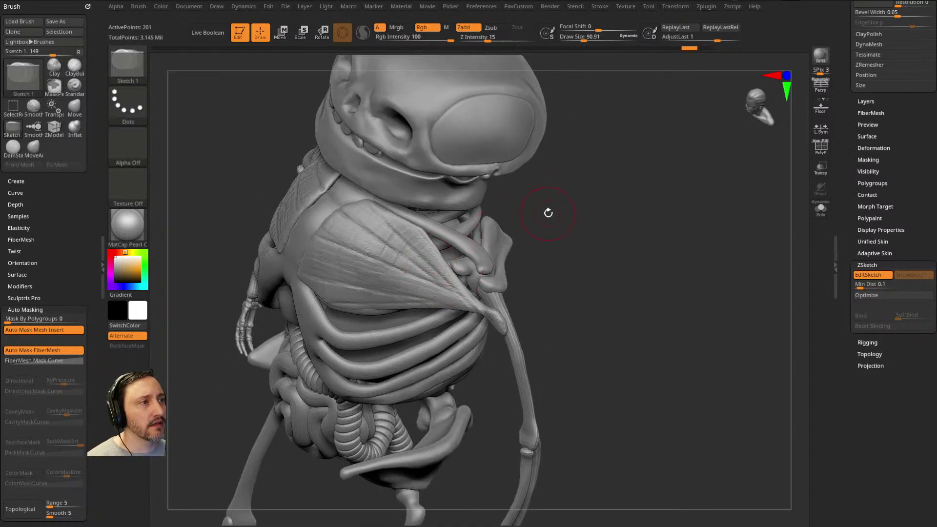
left_click_drag(838, 152, 848, 296)
left_click(889, 258)
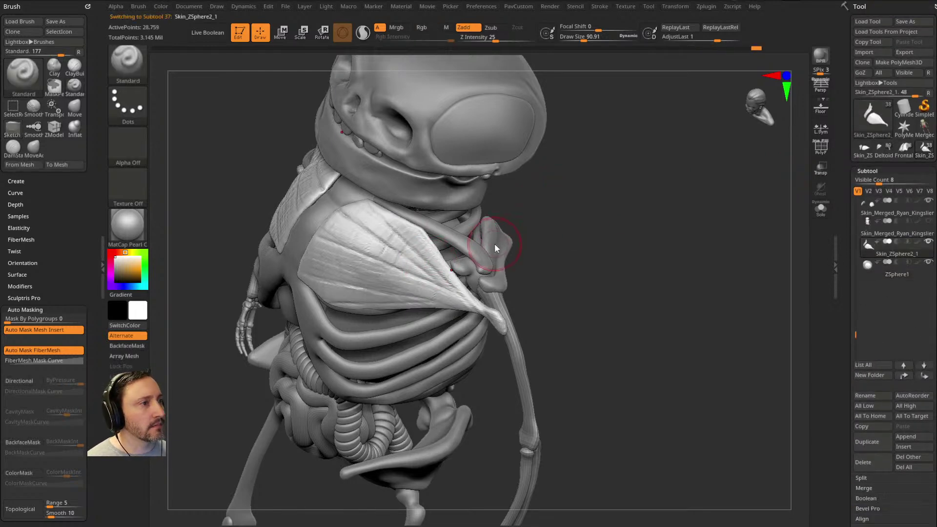
Step: Pull the pectoral's upper edge out toward the shoulder with the MoveAccu brush at a draw size of about 121
key("b")
key("m")
key("a")
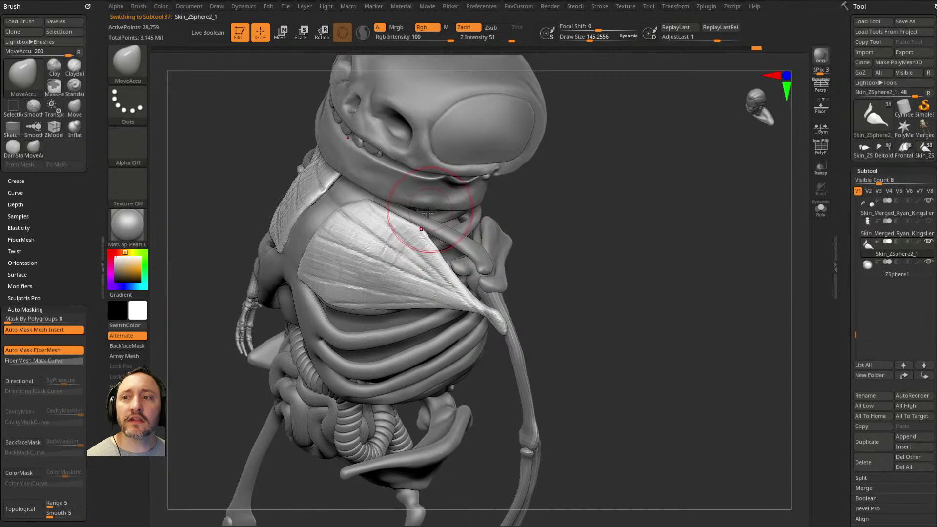
key("bracketright")
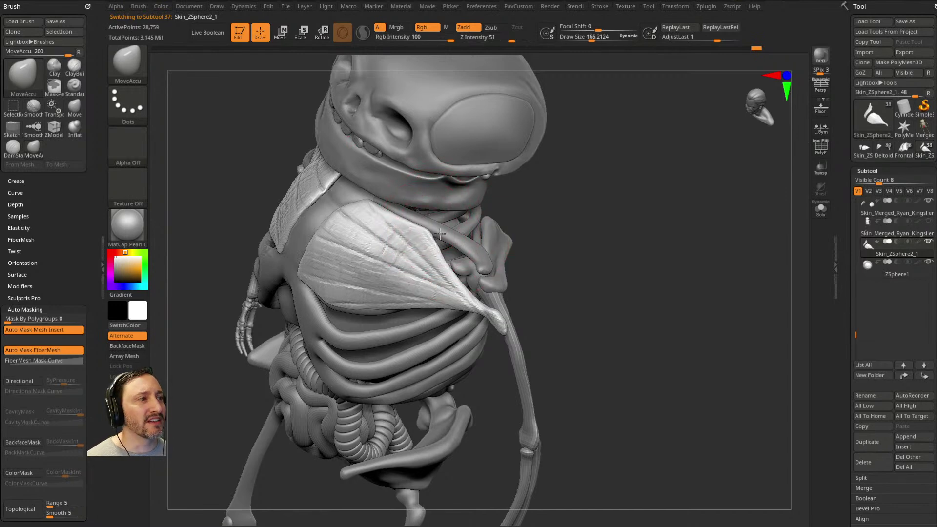
key("bracketleft")
key("bracketleft")
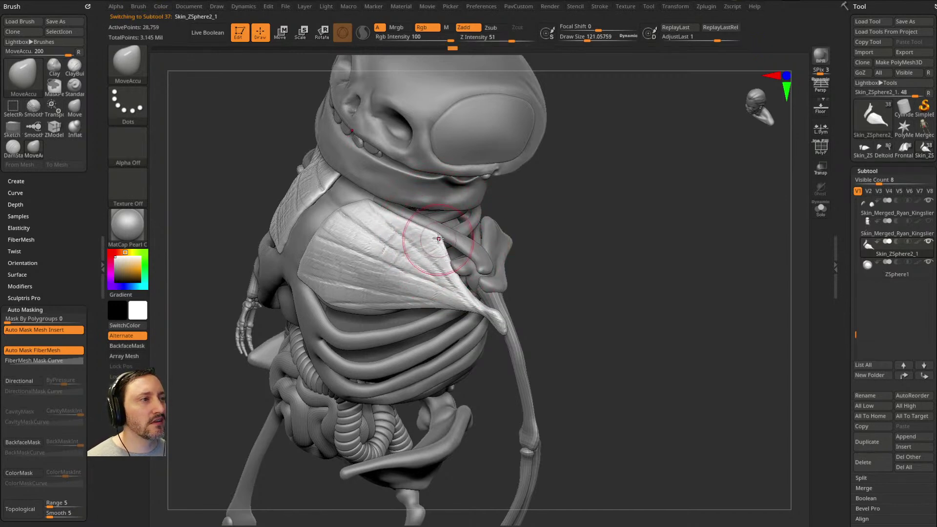
mouse_move(522, 238)
left_mouse_down()
mouse_move(569, 237)
mouse_move(474, 266)
left_mouse_up()
Step: Isolate the scapula subtool, reshape its coracoid process with the Move brush at draw size about 76, and show the full skeleton again
key("bracketleft")
key("bracketleft")
left_click(820, 209)
left_click_drag(692, 221, 503, 274)
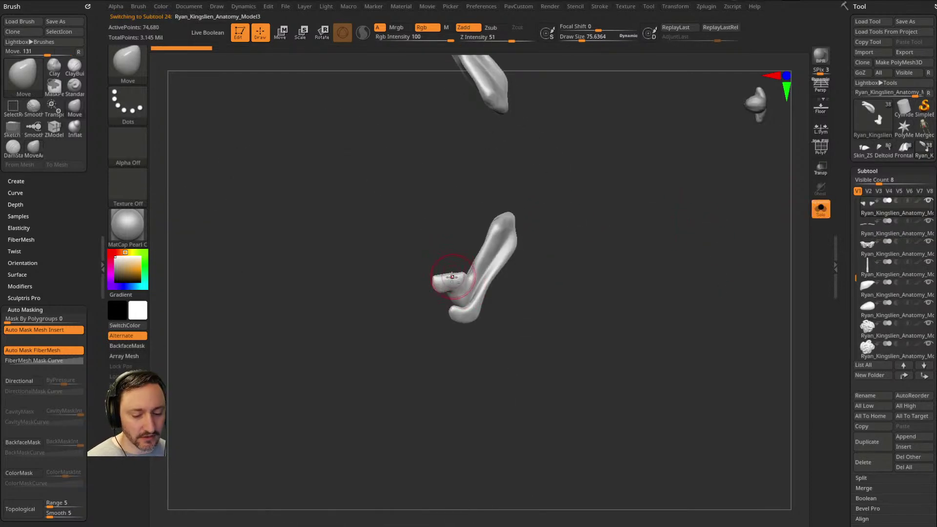
key("b")
key("m")
key("v")
left_click_drag(545, 258, 455, 260)
left_click(820, 210)
left_click_drag(702, 226, 654, 223)
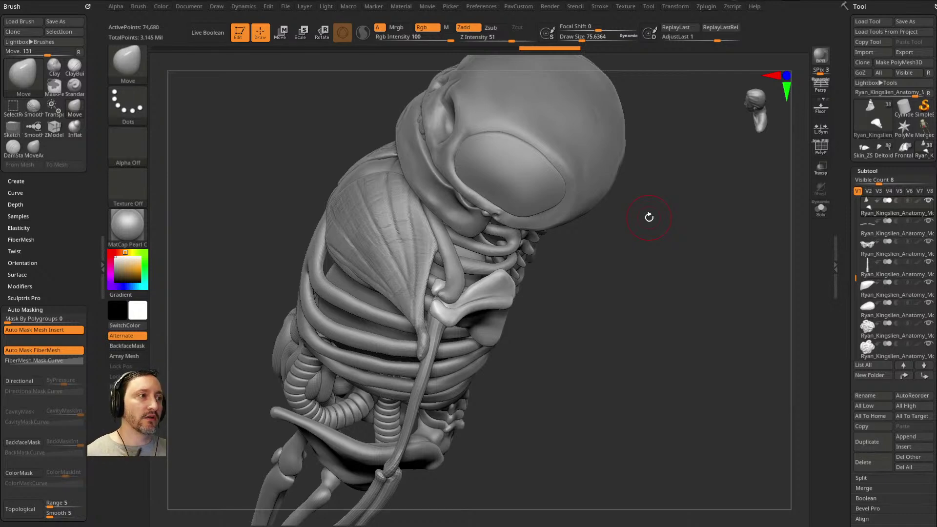
Step: Make the pectoral subtool Skin_ZSphere2_1 active with the Standard brush at a draw size of about 24
mouse_move(564, 289)
left_mouse_down()
mouse_move(671, 259)
mouse_move(608, 275)
left_mouse_up()
mouse_move(522, 276)
left_mouse_down()
mouse_move(634, 229)
mouse_move(671, 182)
mouse_move(671, 229)
mouse_move(610, 245)
mouse_move(634, 251)
left_mouse_up()
key("b")
key("s")
key("t")
key("s")
mouse_move(569, 243)
left_mouse_down()
mouse_move(579, 215)
mouse_move(580, 234)
left_mouse_up()
left_click(446, 294, "alt")
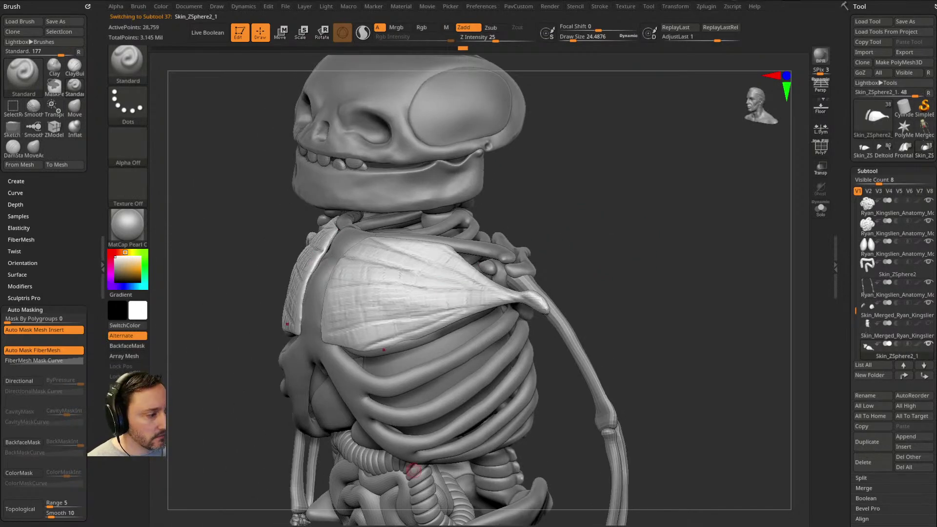
Step: Switch to Zygote Body in the browser, hide the pectoralis major on one side and highlight the pectoralis minor beneath it
key("alt+Tab")
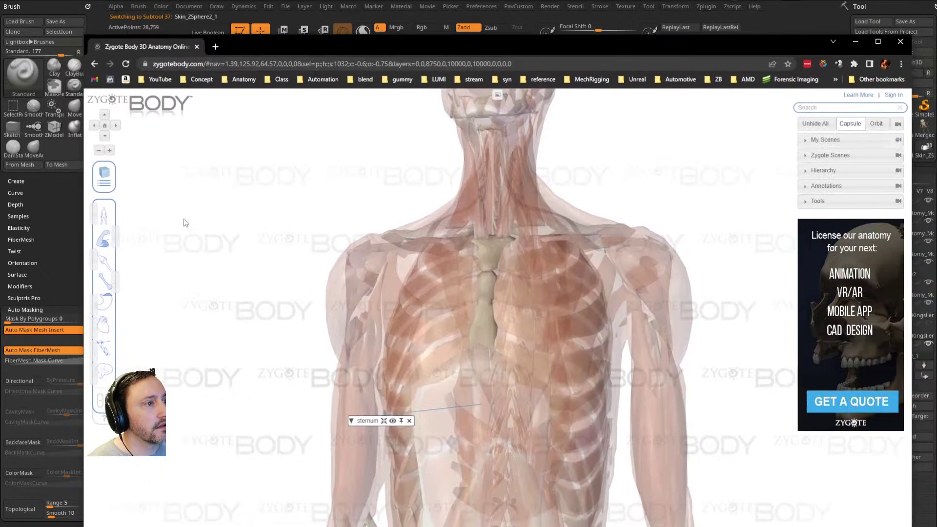
left_click(226, 324)
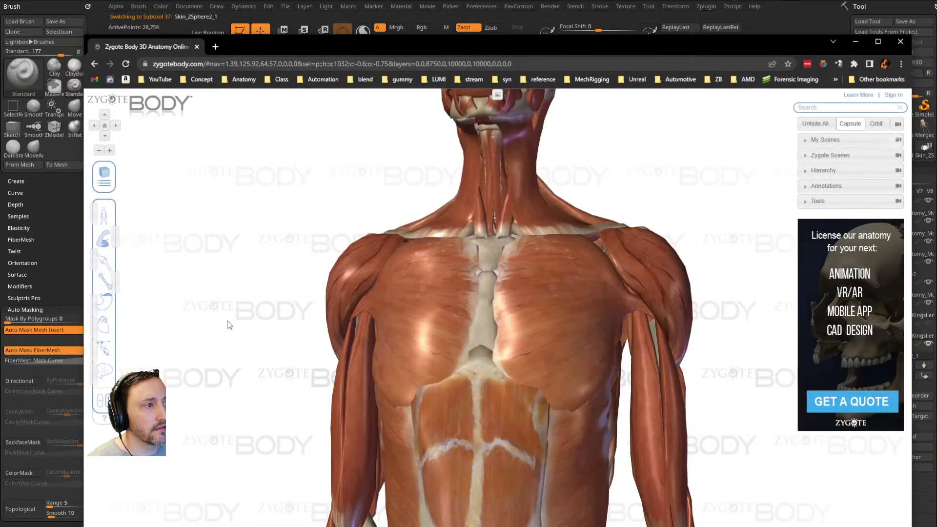
left_click(545, 321)
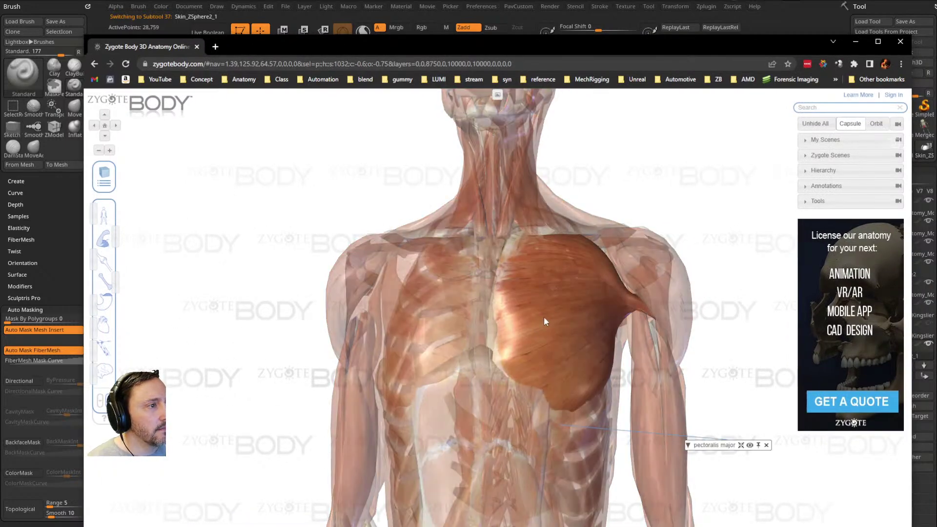
left_click(748, 445)
left_click(602, 307)
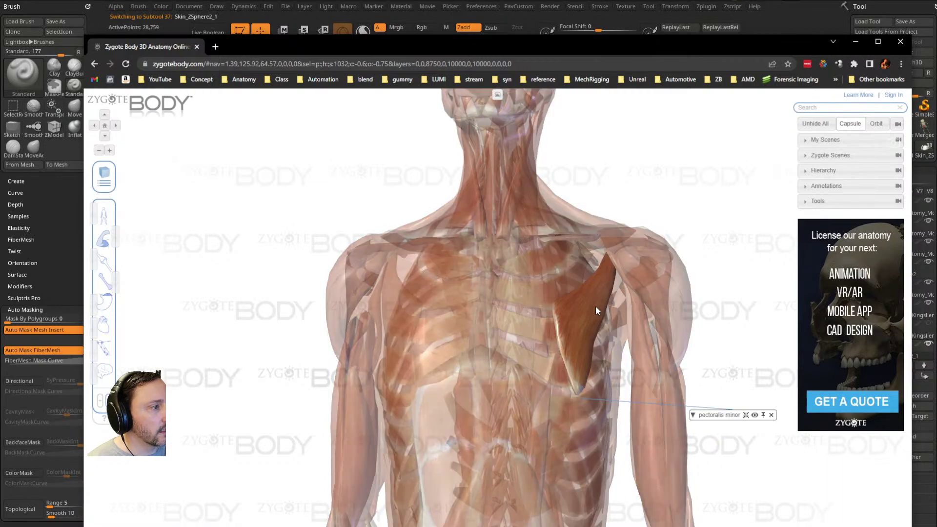
Step: Fade out the muscle layer and examine where the pectoralis minor attaches to the ribs and scapula
mouse_move(690, 216)
left_mouse_down()
mouse_move(716, 220)
mouse_move(682, 221)
left_mouse_up()
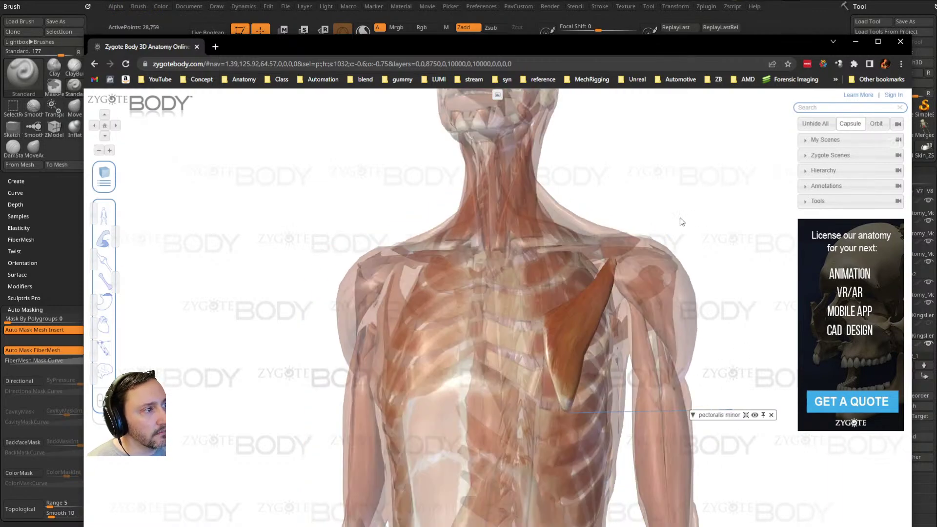
left_click(111, 238)
mouse_move(590, 203)
left_mouse_down()
mouse_move(568, 208)
mouse_move(607, 207)
left_mouse_up()
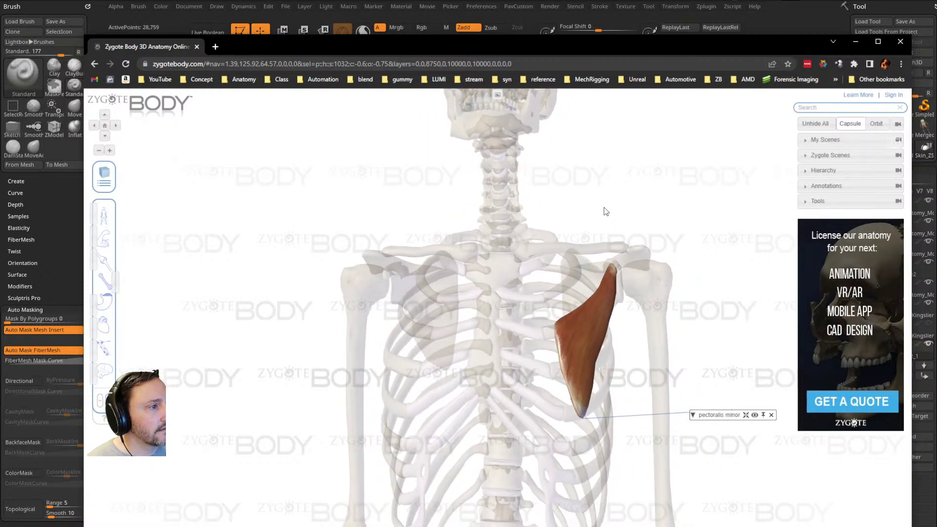
left_click_drag(660, 299, 681, 300)
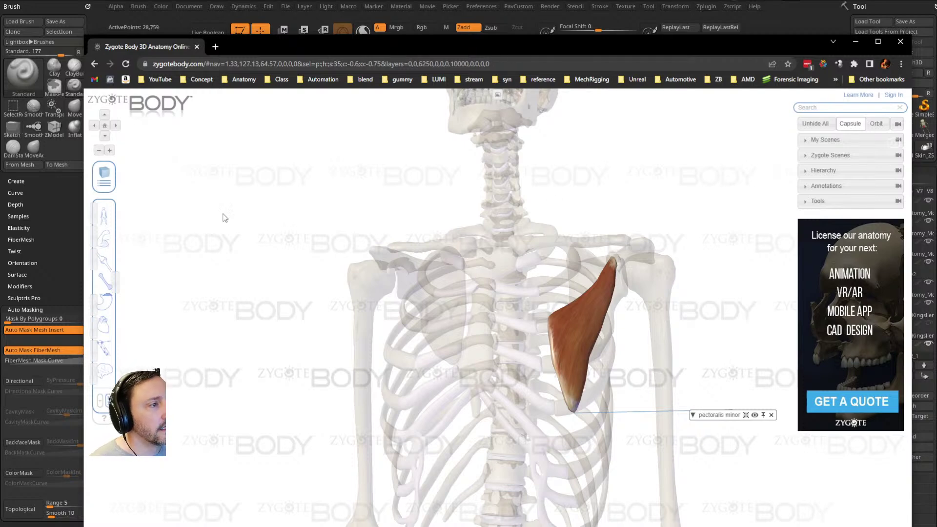
Step: Restore the muscle layer, clear the highlight and compare the exposed pectoralis minor with the intact pectoralis major from several angles
left_click(94, 236)
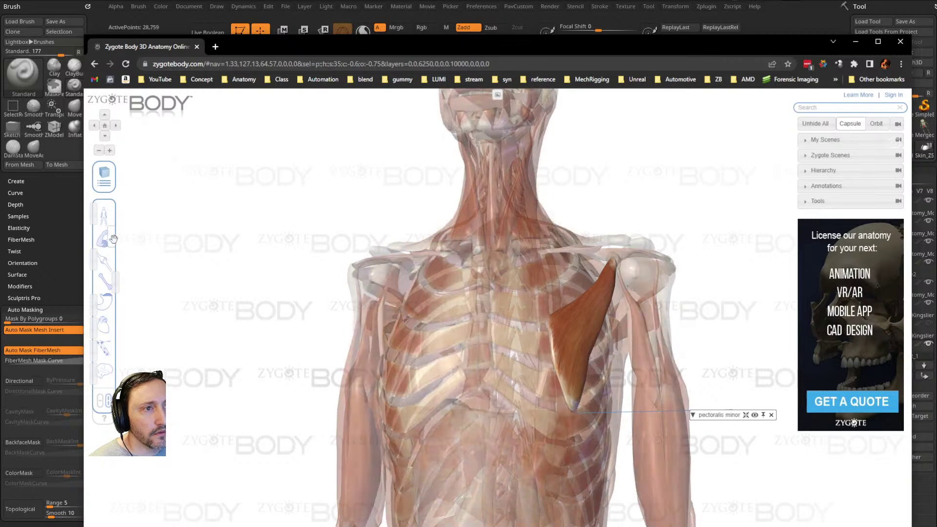
left_click(209, 266)
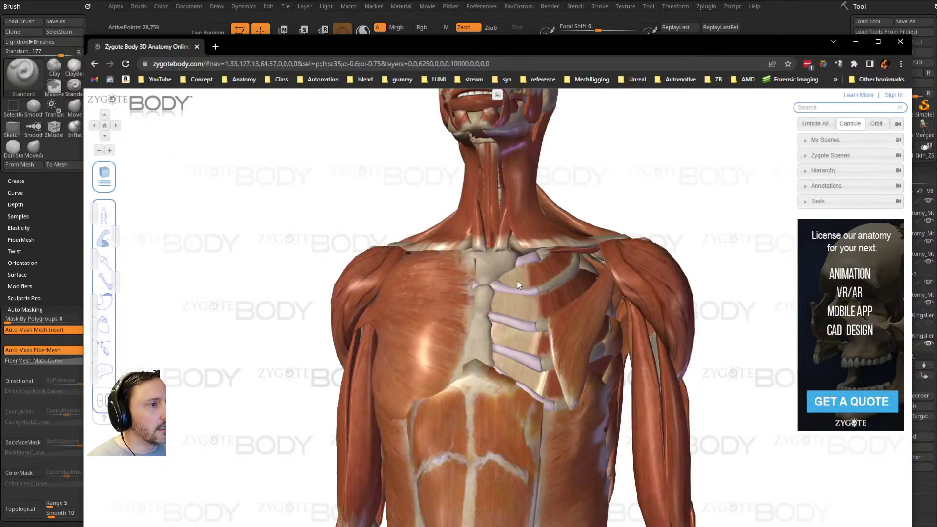
left_click(457, 289)
left_click(663, 209)
left_click_drag(679, 211, 711, 182)
left_click_drag(647, 197, 732, 213)
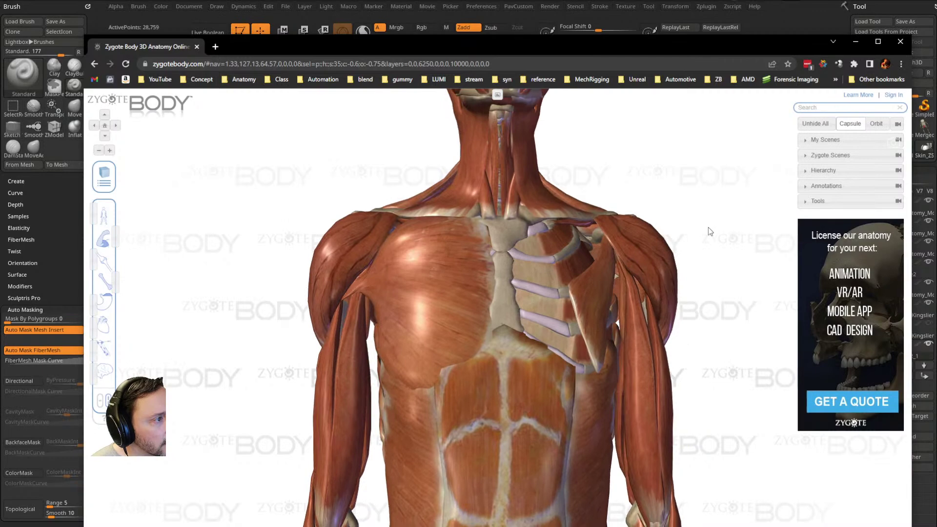
Step: Highlight the coracobrachialis, examine its attachments against the bare skeleton, and restore the full muscle layer
left_click(625, 288)
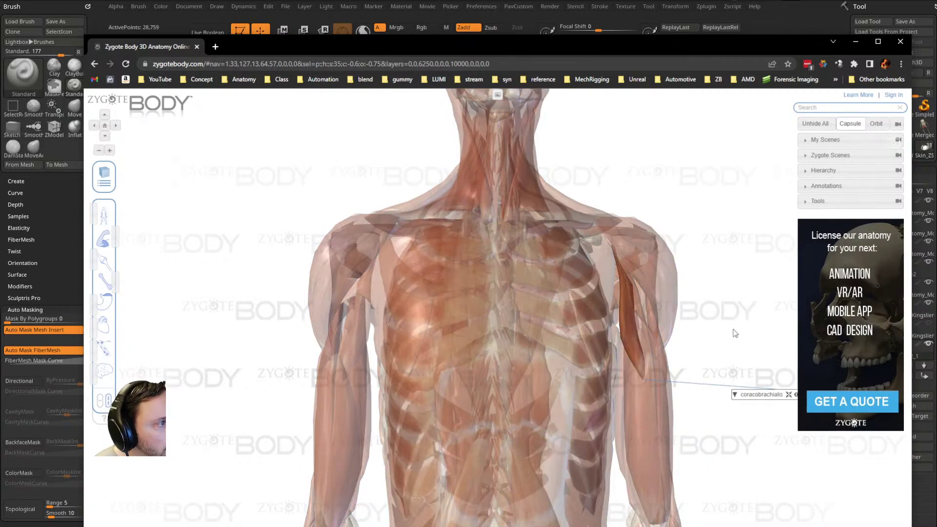
left_click(104, 238)
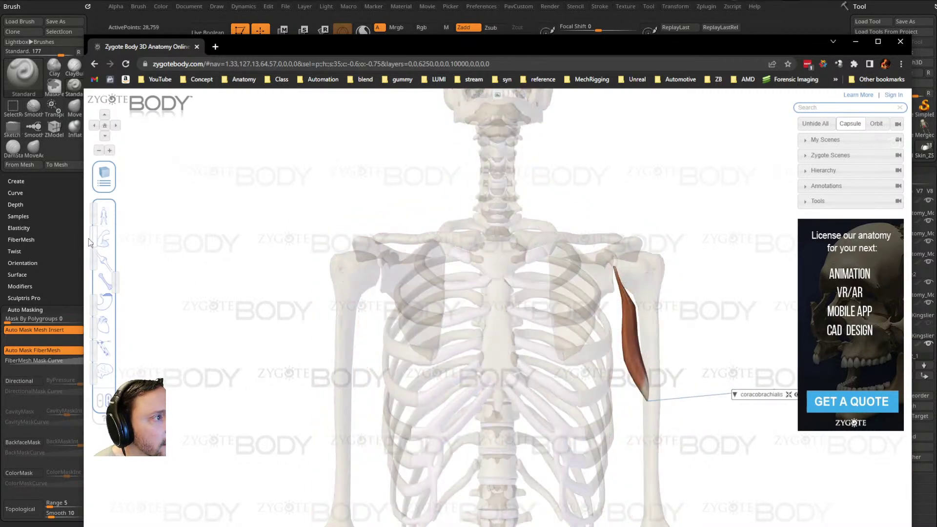
left_click_drag(389, 211, 547, 193)
left_click_drag(657, 403, 642, 218)
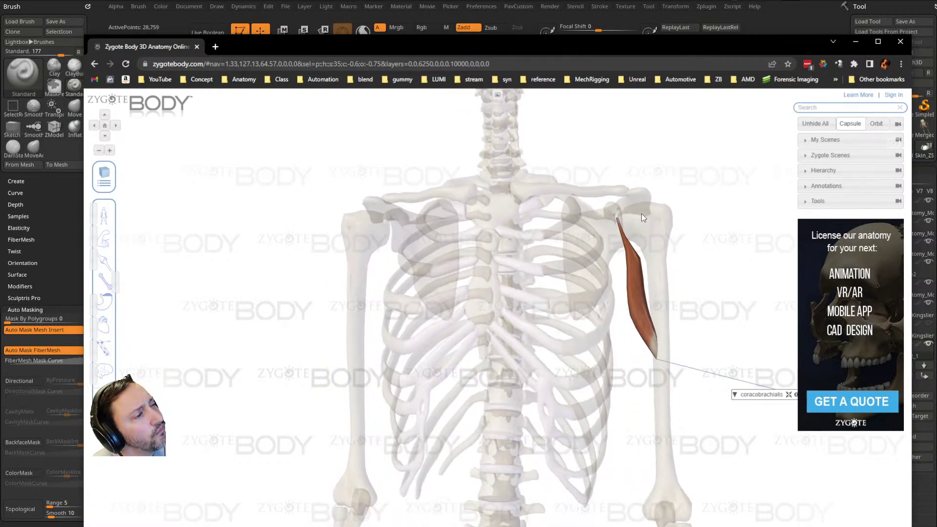
mouse_move(708, 323)
left_mouse_down()
mouse_move(508, 332)
mouse_move(707, 331)
left_mouse_up()
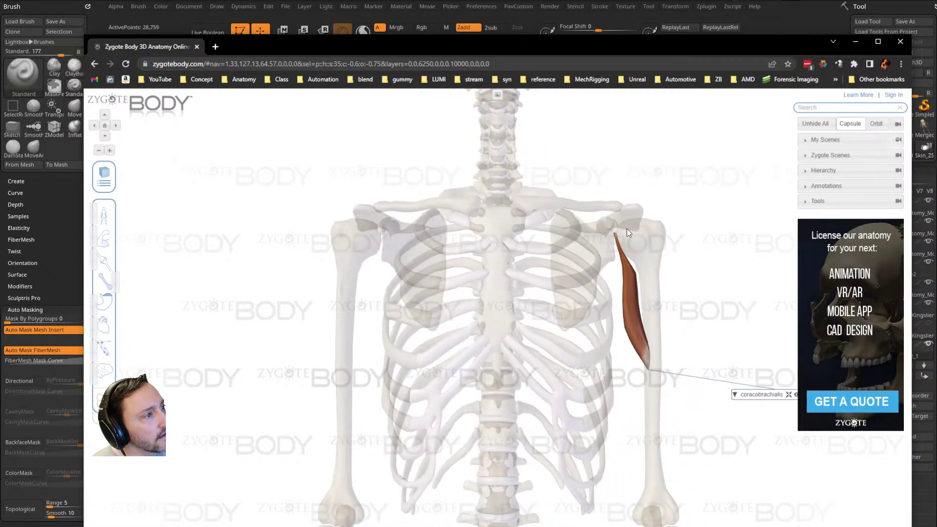
left_click(104, 239)
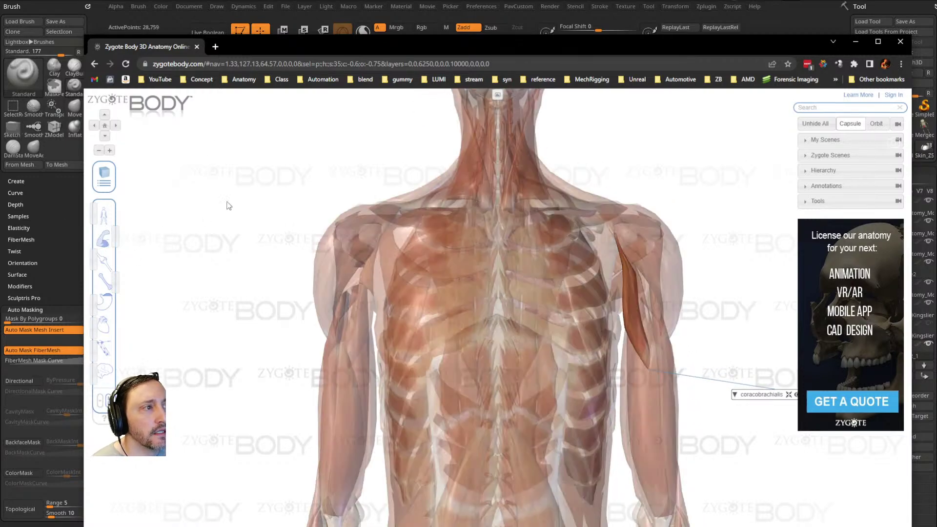
left_click_drag(712, 214, 701, 222)
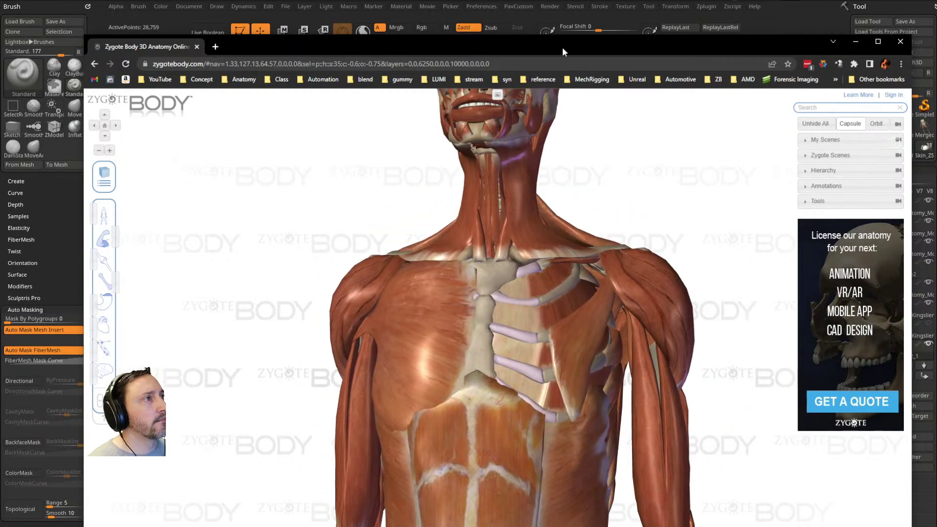
Step: Switch back to ZBrush and make the hidden Skin_Merged_Ryan_Kingslien_Anatomy_Model2 subtool visible
key("alt+Tab")
left_click_drag(609, 270, 649, 226)
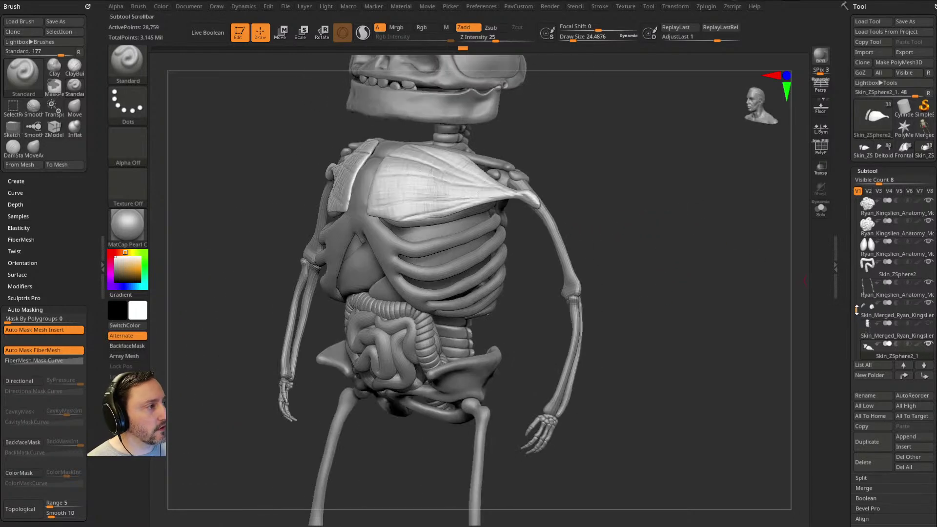
scroll(922, 287, "down", 2)
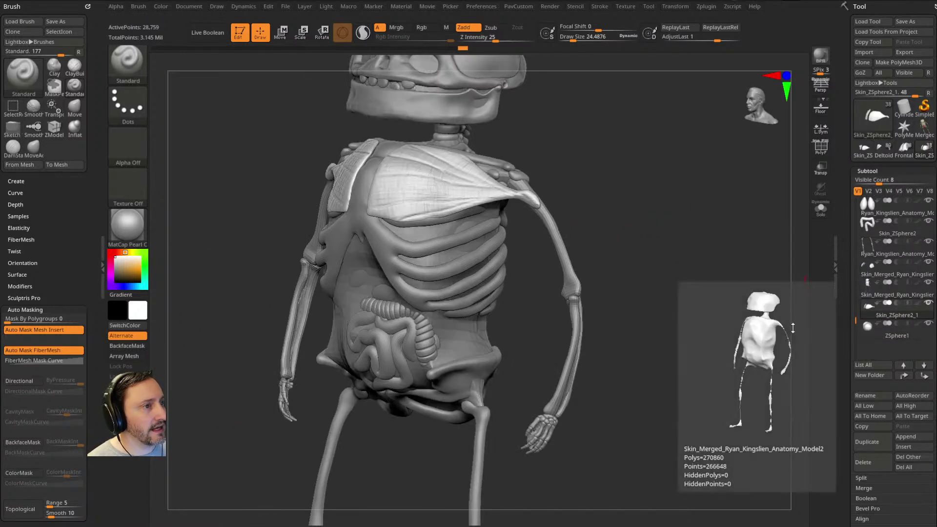
left_click_drag(615, 192, 701, 203)
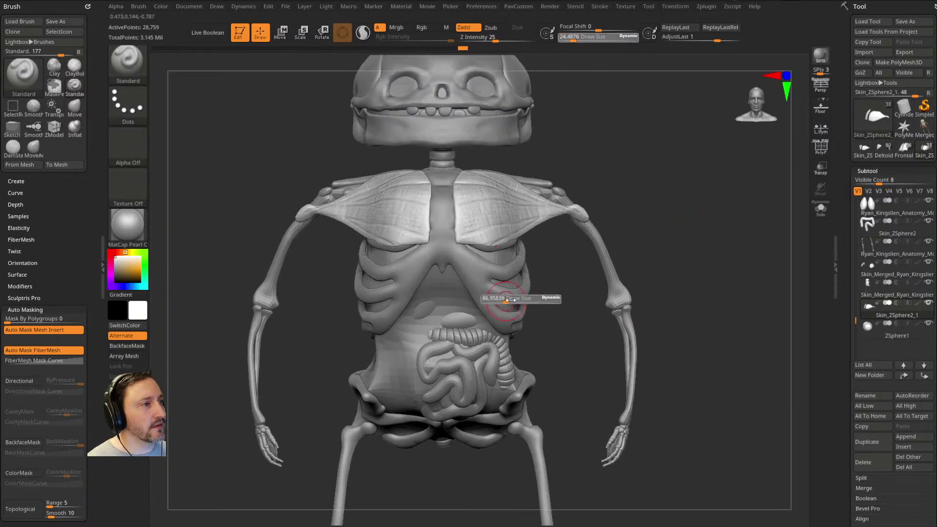
Step: Make the merged body skin subtool active, isolate it and set the draw size to about 112
left_click(458, 296, "alt")
key("s")
mouse_move(642, 237)
left_mouse_down()
mouse_move(634, 237)
mouse_move(675, 238)
mouse_move(721, 274)
mouse_move(715, 253)
mouse_move(754, 266)
left_mouse_up()
key("s")
left_click(820, 208)
key("s")
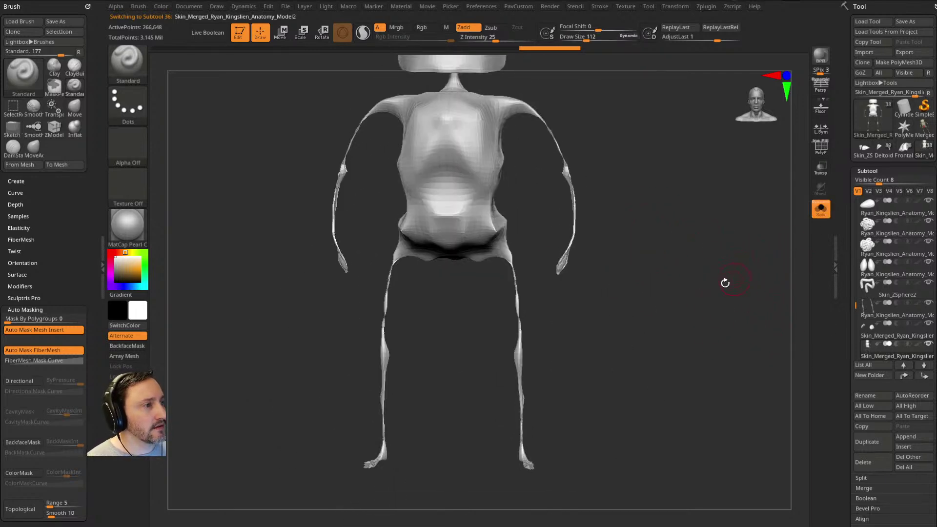
Step: Collapse the skin's arms and legs with the Smooth brush, using Sculptris Pro at a draw size of about 189
key("shift+b")
key("s")
key("t")
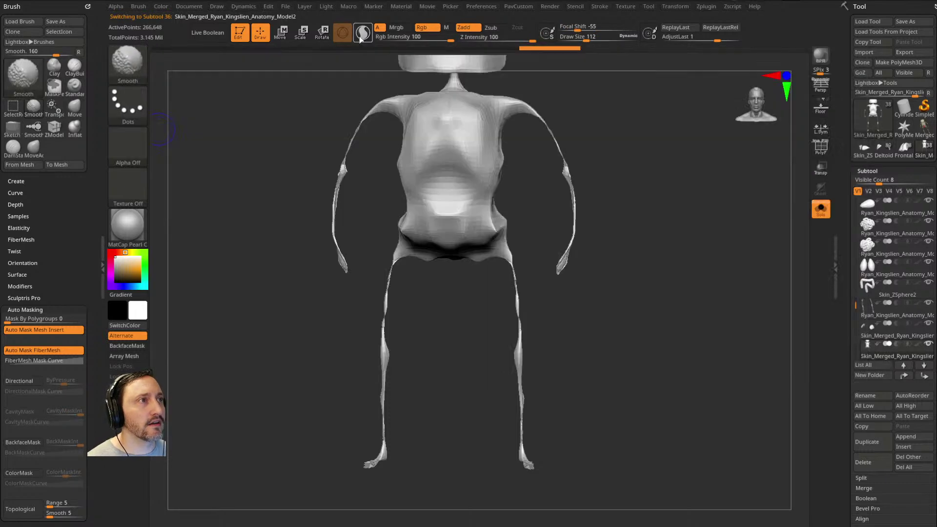
left_click_drag(566, 271, 573, 229, "shift")
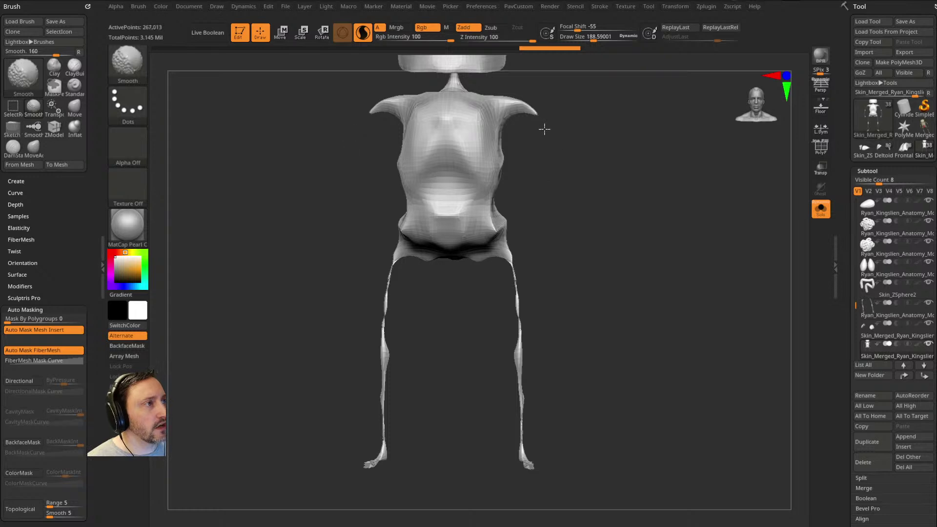
left_click_drag(545, 129, 538, 119, "shift")
mouse_move(537, 454)
left_mouse_down("shift")
mouse_move(522, 453)
mouse_move(515, 436)
mouse_move(506, 370)
left_mouse_up("shift")
left_click_drag(487, 409, 460, 439, "ctrl")
left_click_drag(517, 320, 514, 279, "shift")
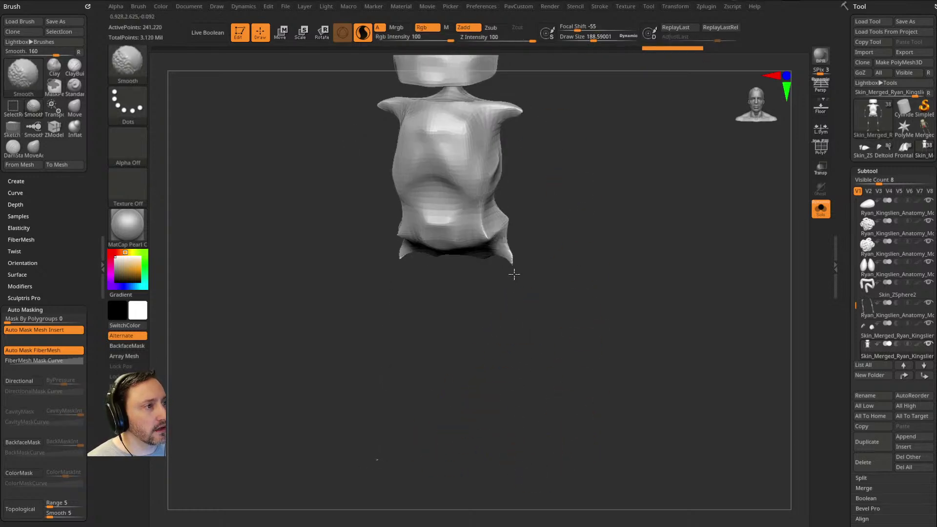
Step: Hide and delete the stray leftover fragments of the skin mesh, then apply Mirror And Weld
key("ctrl+shift")
key("ctrl+shift")
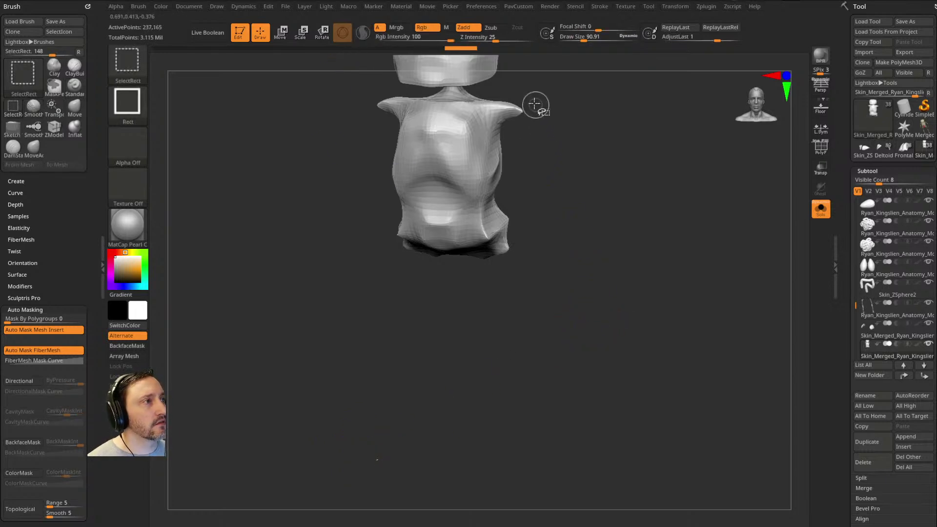
left_click(512, 106, "ctrl+shift")
left_click_drag(587, 139, 586, 142, "ctrl+shift")
key("1")
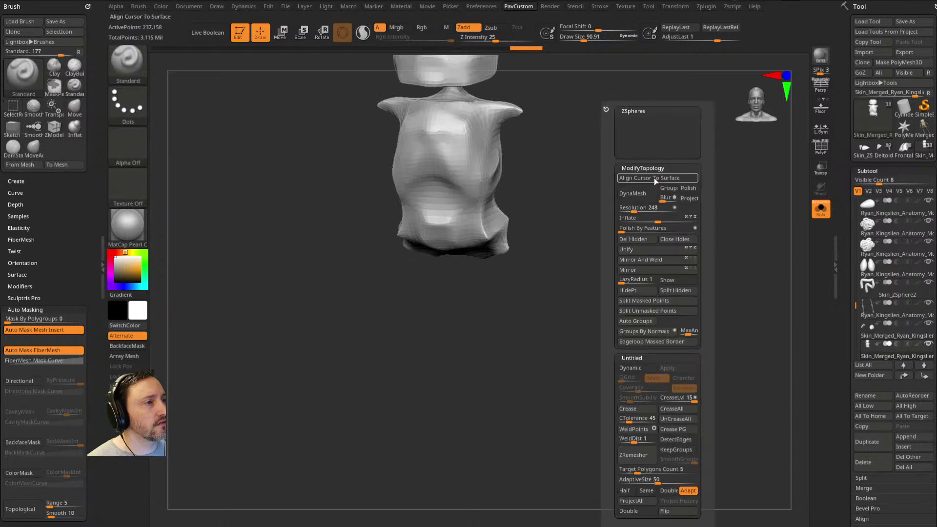
left_click(634, 239)
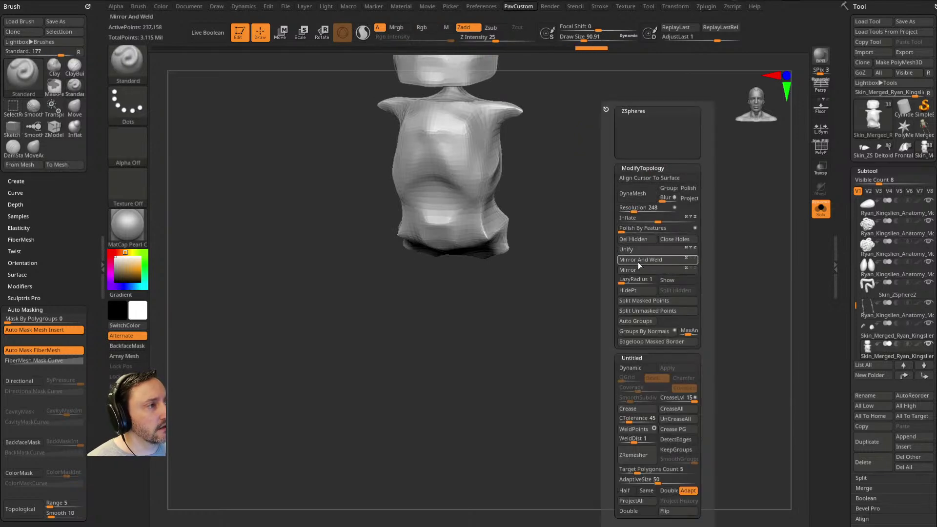
left_click(639, 260)
Step: Show all subtools together again and inflate the torso skin by 20
left_click_drag(585, 145, 596, 268, "alt")
left_click(827, 210)
left_click_drag(589, 233, 658, 219)
key("space")
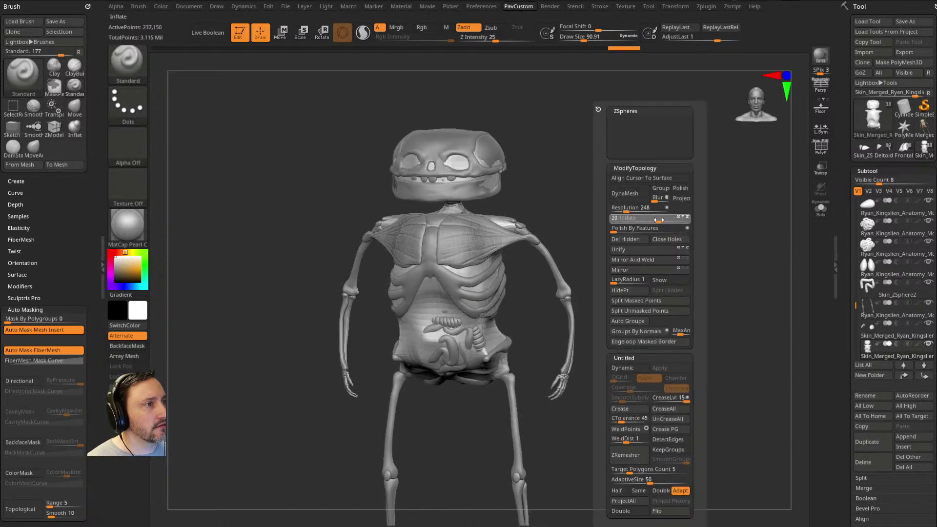
left_click_drag(599, 246, 589, 247)
left_click_drag(634, 245, 660, 234, "alt")
Step: Make the ZSphere1 subtool active for sketching with a draw size of about 41
mouse_move(704, 197)
left_mouse_down()
mouse_move(680, 206)
mouse_move(709, 233)
mouse_move(692, 242)
mouse_move(711, 222)
mouse_move(704, 245)
mouse_move(724, 232)
left_mouse_up()
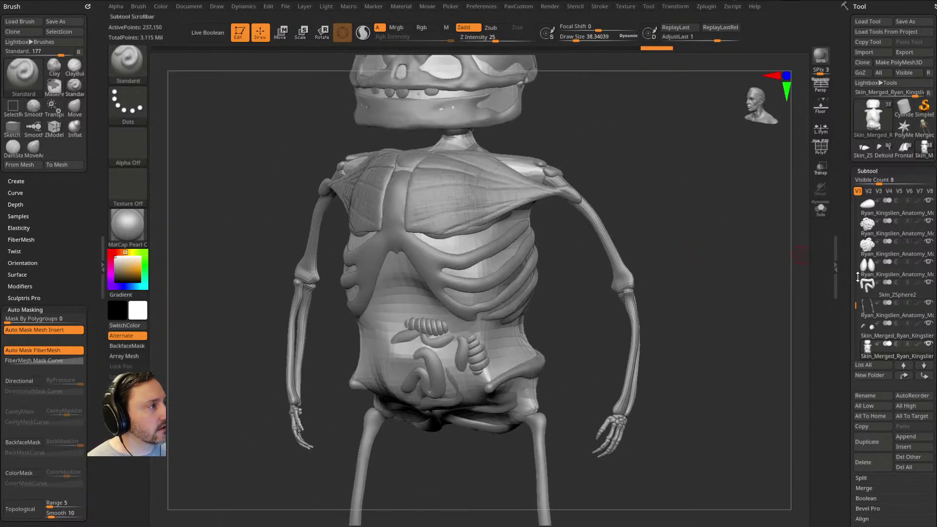
left_click_drag(855, 305, 882, 326)
mouse_move(702, 241)
left_mouse_down()
mouse_move(689, 241)
mouse_move(721, 232)
mouse_move(531, 291)
left_mouse_up()
key("s")
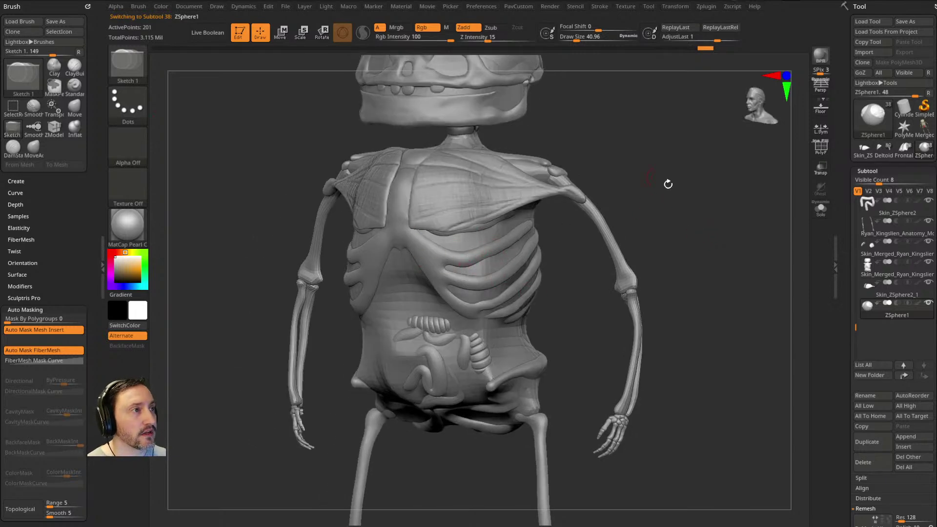
Step: Set the Sketch 1 brush's draw size to about 33 and frame the chest and shoulder for sketching
left_click_drag(654, 175, 520, 244)
key("s")
mouse_move(627, 161)
left_mouse_down()
mouse_move(664, 158)
mouse_move(756, 207)
mouse_move(656, 236)
mouse_move(678, 248)
left_mouse_up()
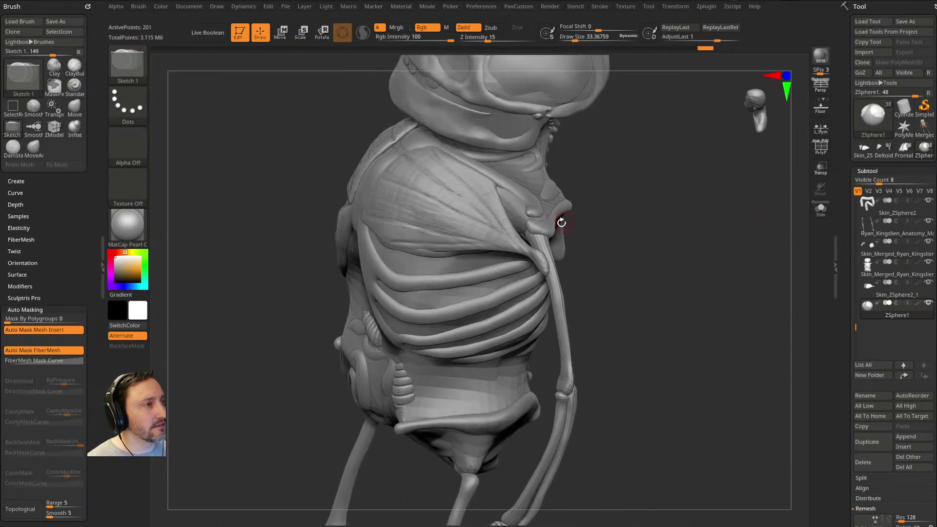
left_click_drag(520, 203, 678, 221)
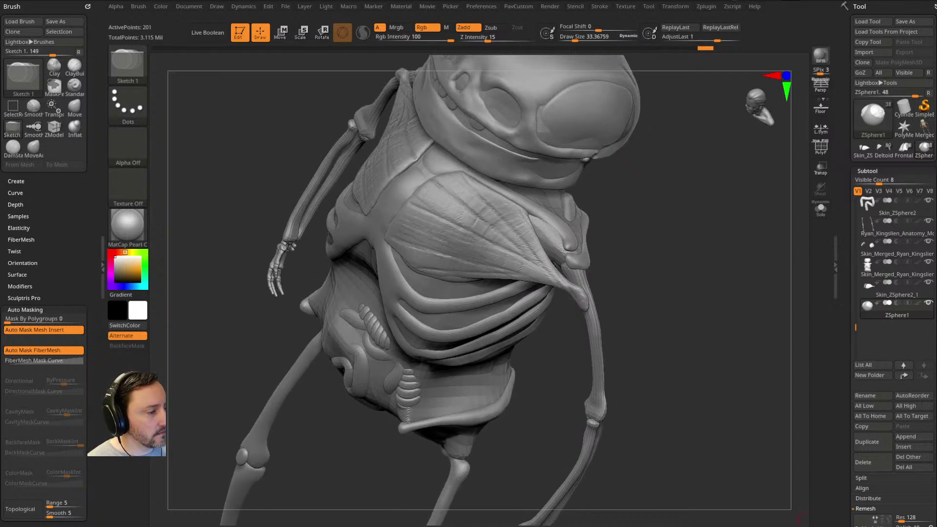
Step: Switch to Zygote Body in the browser and hide the remaining pectoralis major to reveal the muscles beneath
key("alt+Tab")
left_click_drag(493, 273, 598, 402)
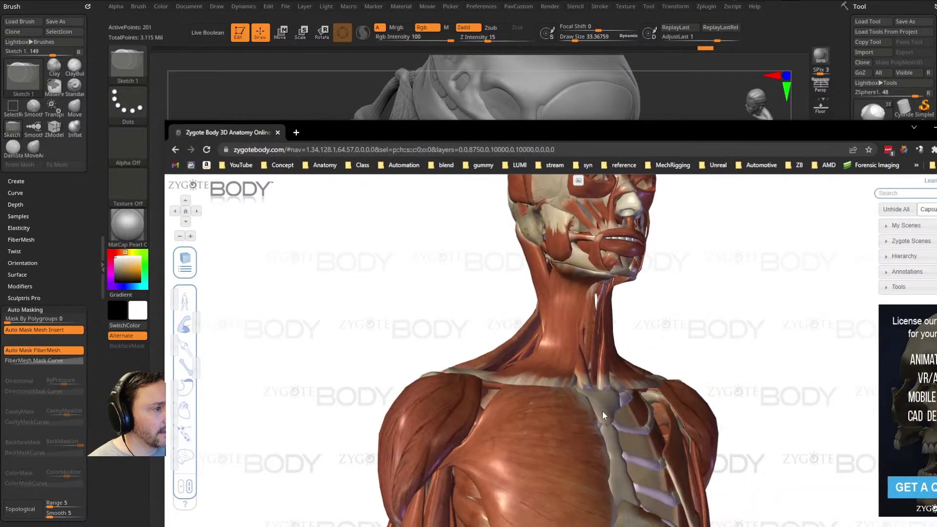
left_click(578, 452)
right_click(578, 452)
left_click(563, 448)
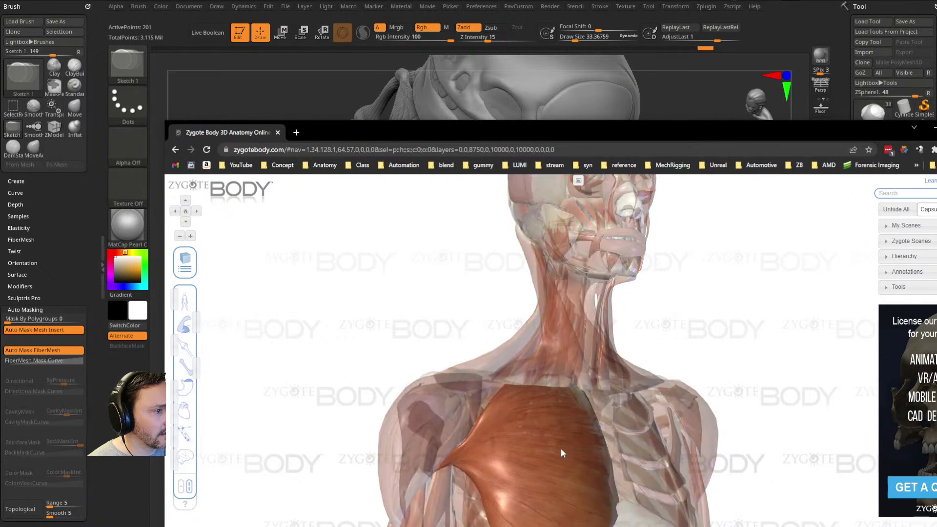
left_click(525, 484)
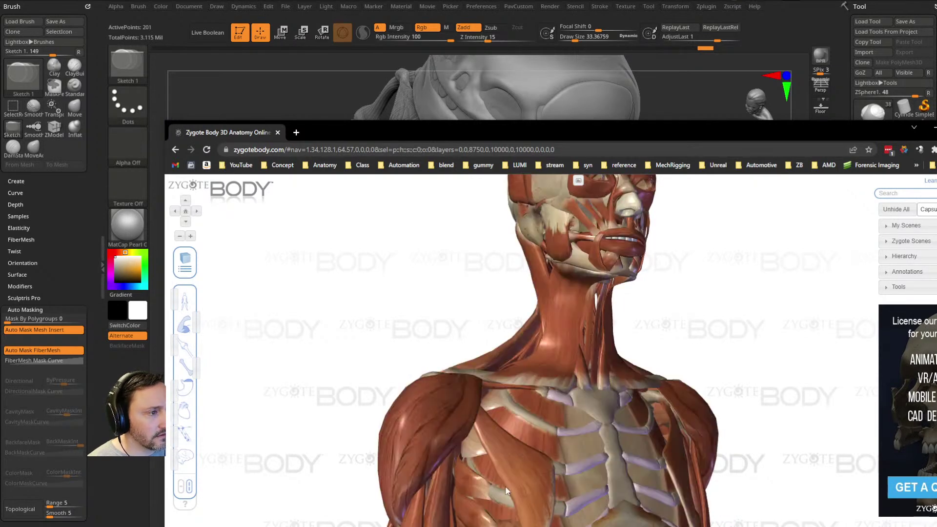
Step: Highlight the deeper chest muscle between shoulder and ribs, then examine its attachments from the other side
left_click(521, 478)
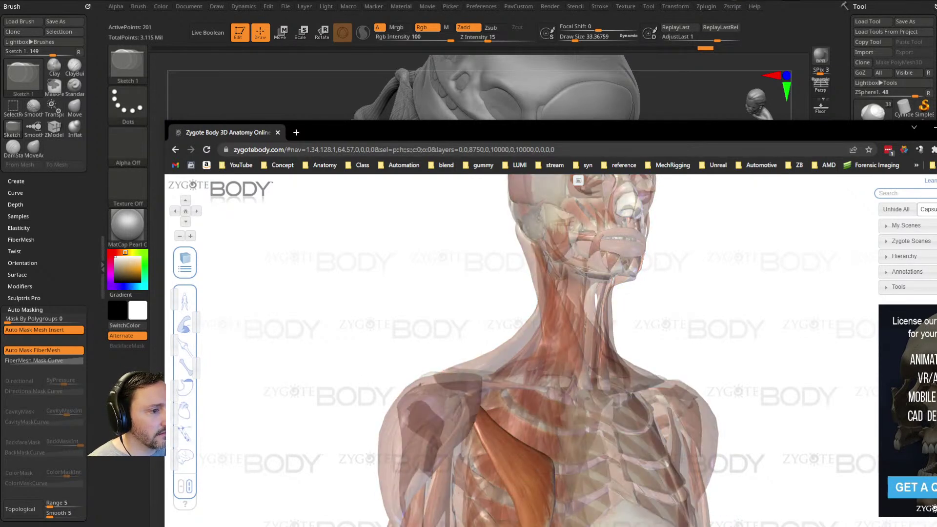
left_click(330, 313)
right_click(330, 312)
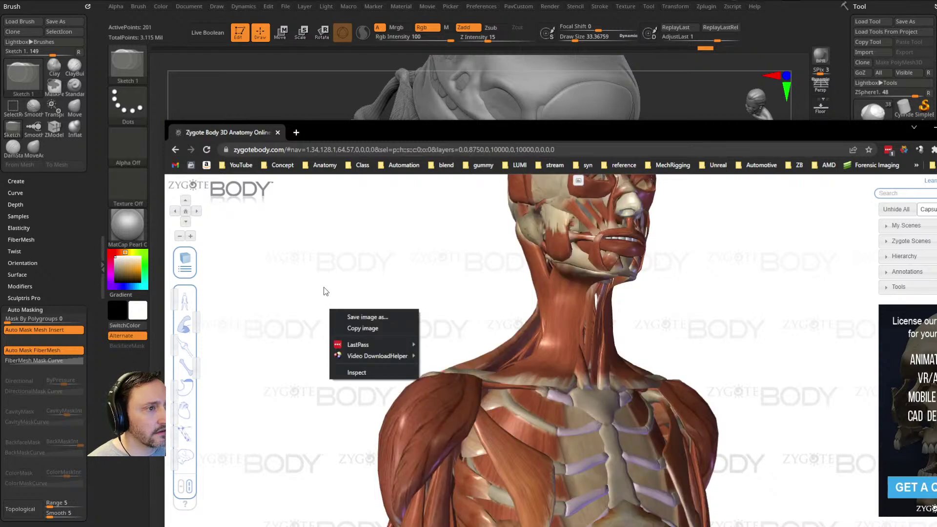
left_click(667, 318)
left_click_drag(667, 318, 691, 266)
mouse_move(195, 322)
left_mouse_down()
mouse_move(158, 318)
mouse_move(201, 321)
left_mouse_up()
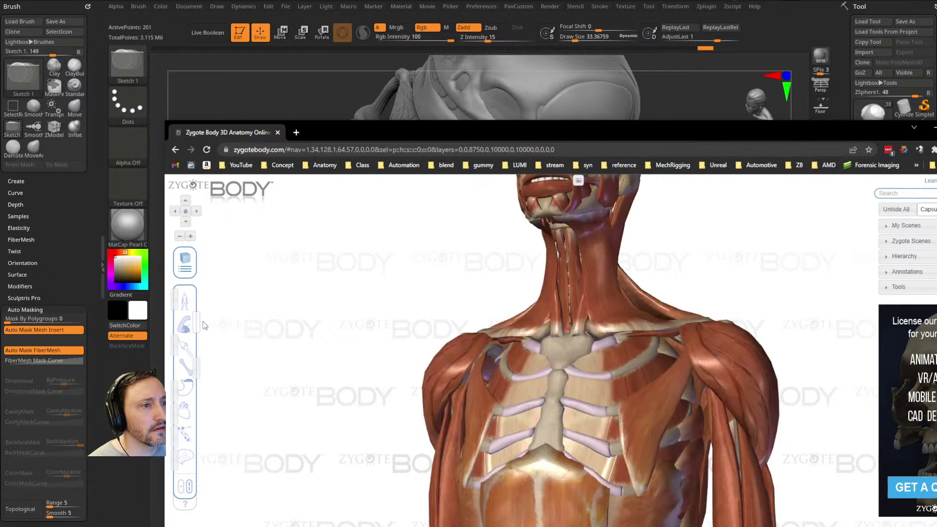
right_click(387, 331)
left_click(358, 299)
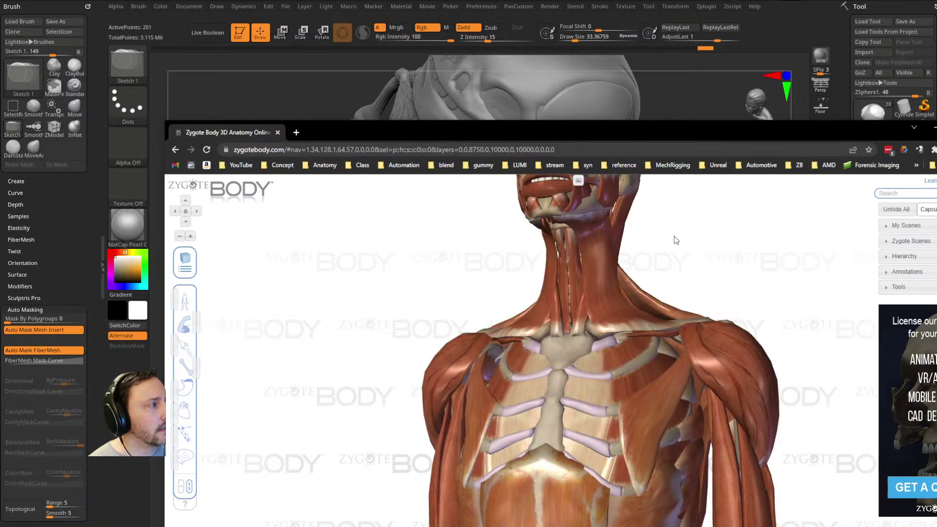
Step: Unhide all muscles in Zygote Body and examine the complete chest and shoulder from an angle
left_click(897, 210)
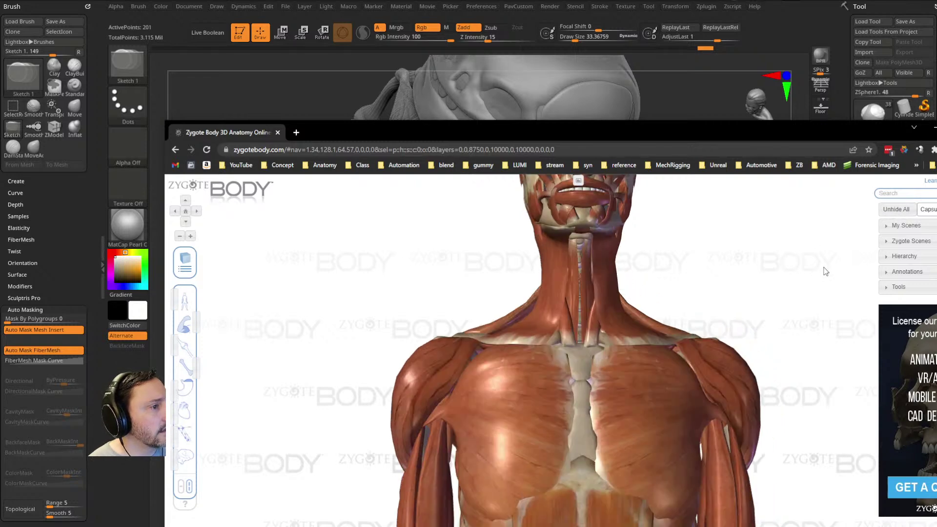
left_click_drag(779, 264, 784, 266)
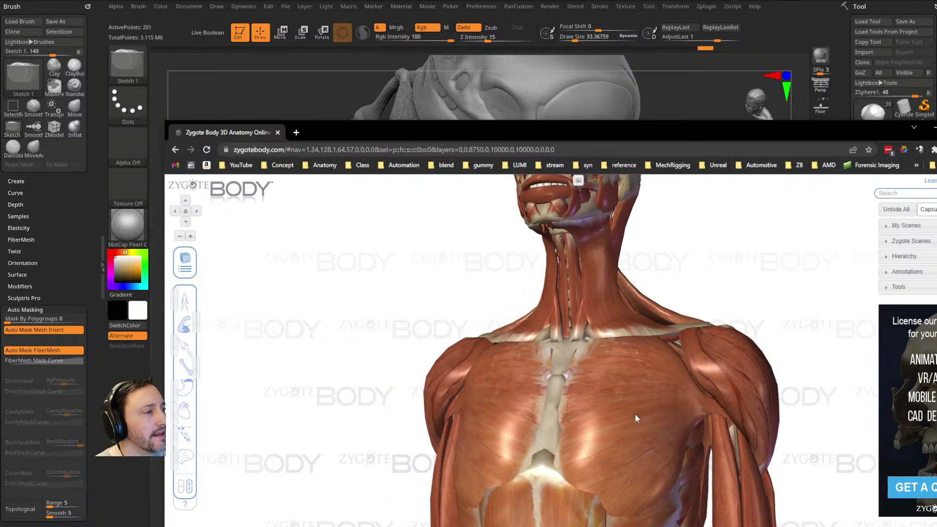
left_click_drag(742, 299, 725, 307)
Step: Switch to ZBrush, set the draw size to about 27, and recheck the shoulder in Zygote Body
key("alt+Tab")
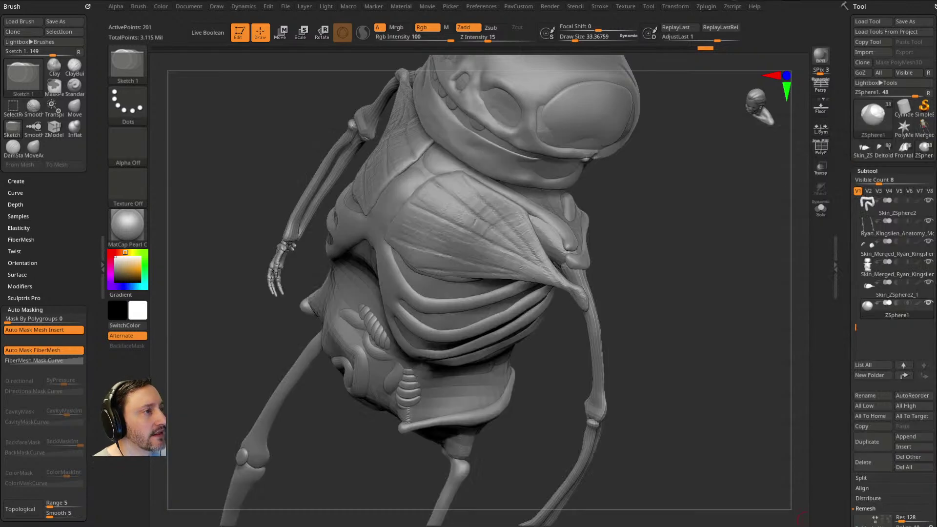
mouse_move(664, 218)
left_mouse_down()
mouse_move(665, 189)
mouse_move(690, 225)
mouse_move(605, 228)
left_mouse_up()
key("s")
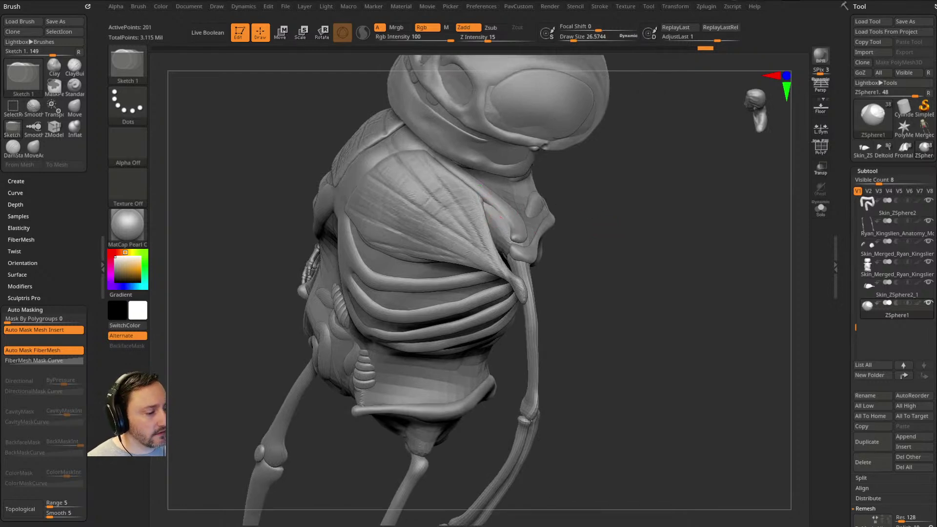
key("alt+Tab")
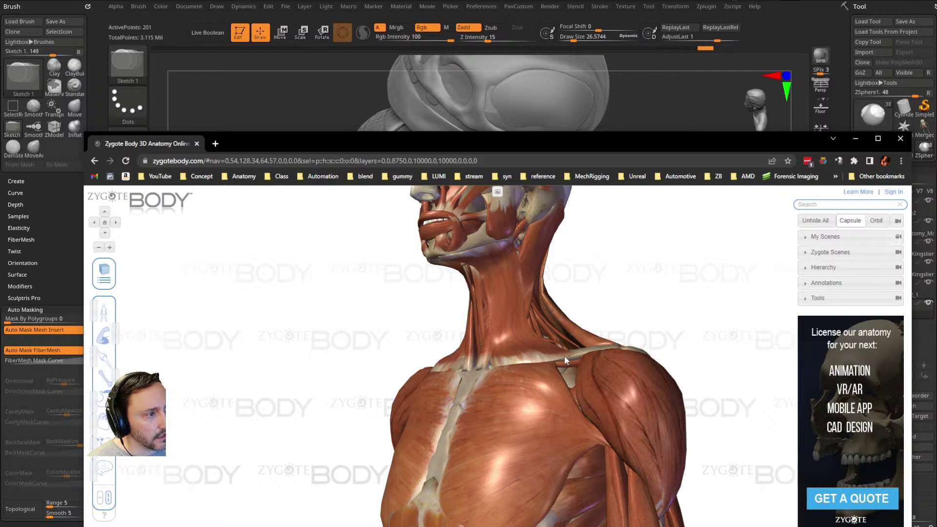
Step: Switch to ZBrush and sketch the front deltoid as a ZSphere strip from the outer collarbone to the upper arm
key("alt+Tab")
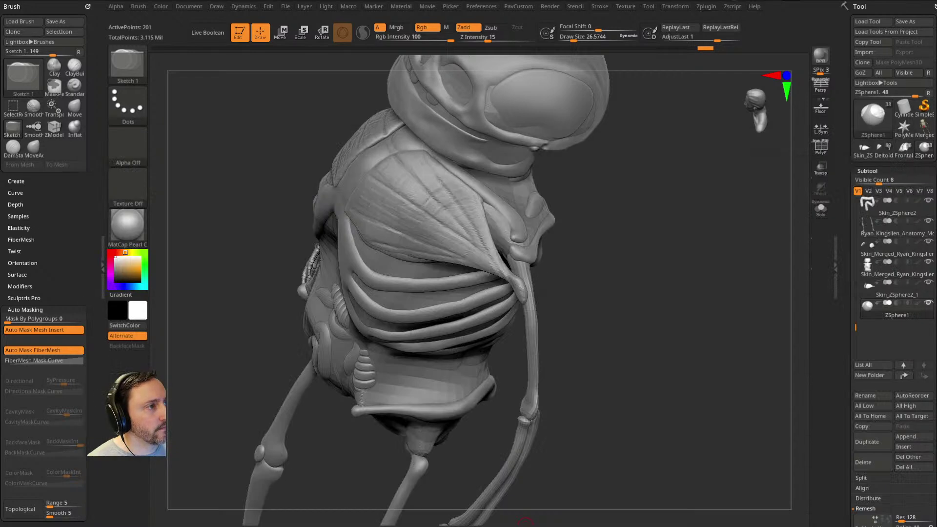
left_click_drag(501, 206, 524, 298)
left_click_drag(549, 259, 514, 250)
left_click_drag(604, 192, 679, 233)
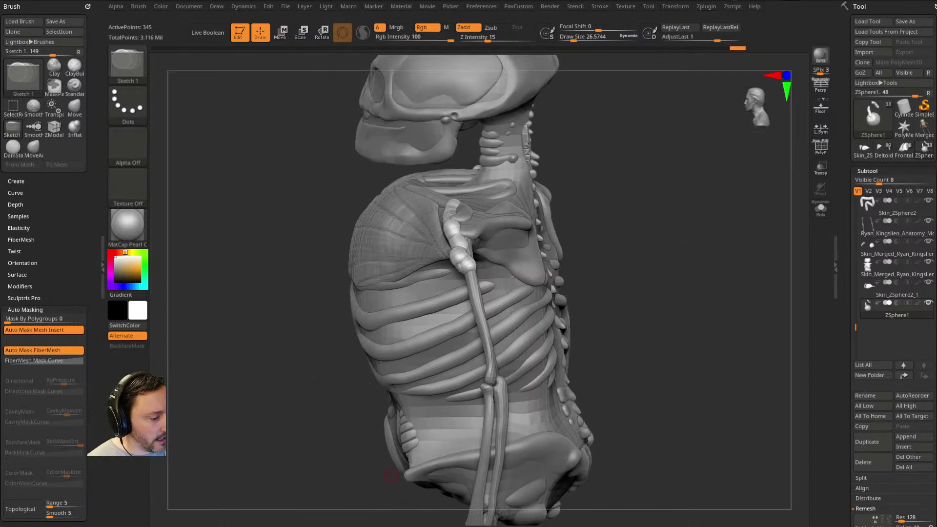
Step: Sketch the rear deltoid as ZSphere strips from the scapula's spine to the upper arm
left_click_drag(632, 226, 679, 142)
left_click(513, 252)
mouse_move(511, 255)
left_mouse_down()
mouse_move(459, 268)
mouse_move(433, 293)
left_mouse_up()
mouse_move(495, 252)
left_mouse_down()
mouse_move(435, 291)
mouse_move(452, 295)
left_mouse_up()
mouse_move(581, 159)
left_mouse_down()
mouse_move(623, 170)
mouse_move(592, 172)
left_mouse_up()
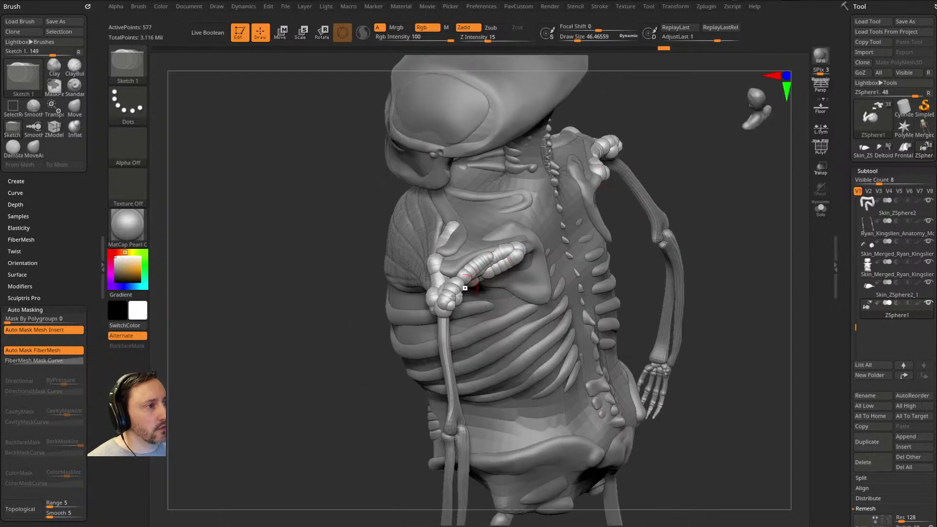
Step: Smooth the ZSphere strips around the upper arm, undo the last two strokes, and reduce the draw size to about 31
key("shift")
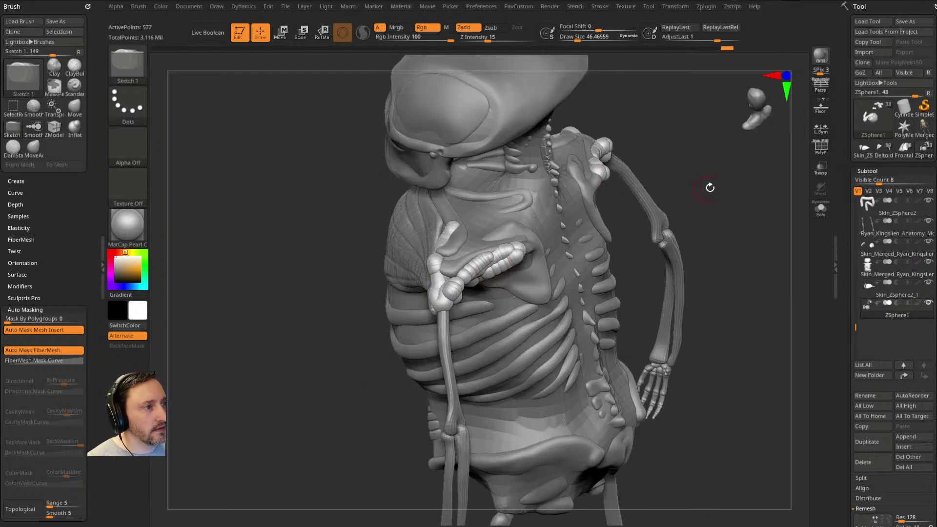
left_click_drag(696, 190, 428, 268)
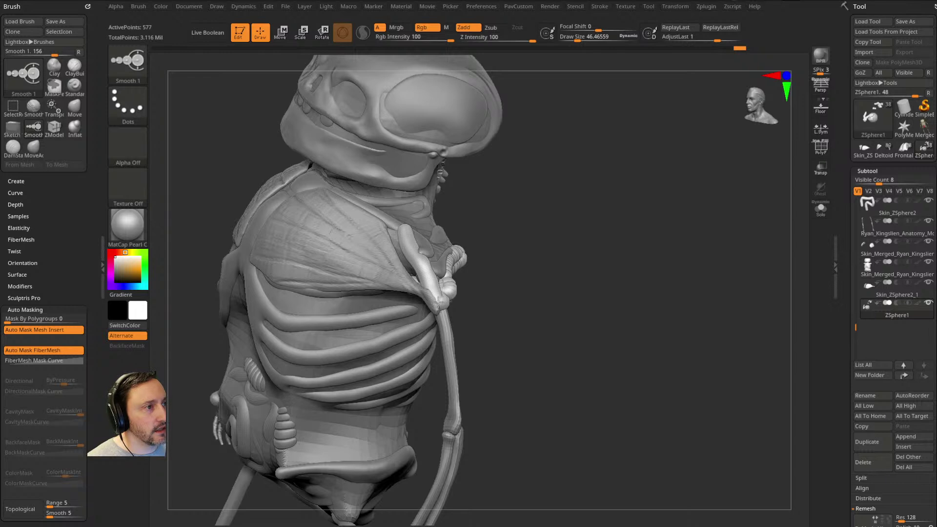
right_click_drag(434, 290, 439, 313)
mouse_move(439, 313)
left_mouse_down()
mouse_move(444, 268)
mouse_move(435, 294)
mouse_move(442, 305)
left_mouse_up()
key("ctrl+z")
key("ctrl+z")
key("bracketleft")
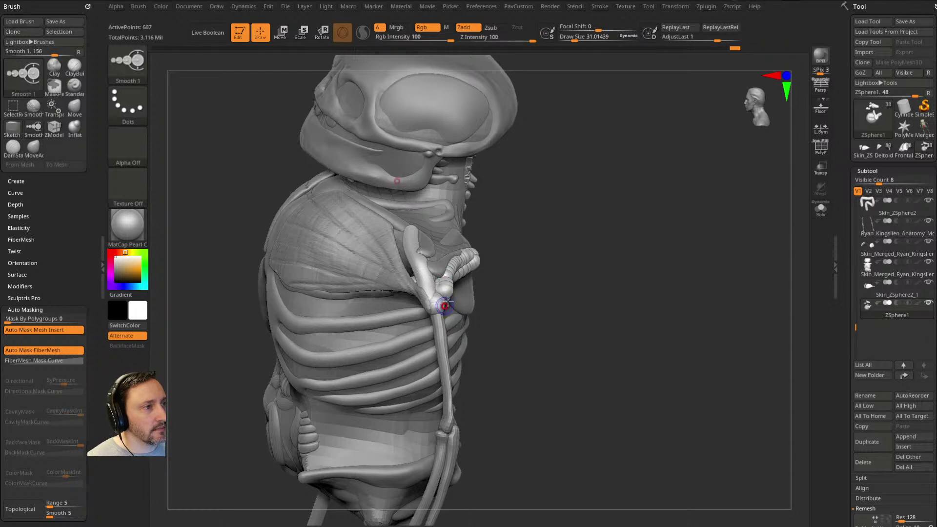
Step: Sketch more ZSphere strips between the front and rear deltoid, smoothing them where they meet the upper arm
right_click_drag(442, 305, 443, 288)
left_click_drag(443, 288, 474, 257)
left_click_drag(454, 271, 445, 288)
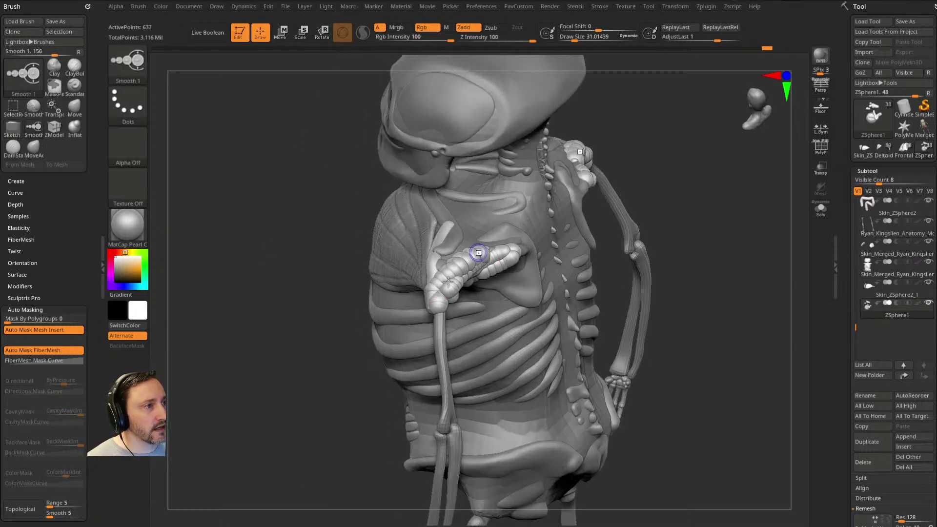
right_click_drag(531, 220, 575, 222)
mouse_move(436, 305)
left_mouse_down()
mouse_move(499, 268)
mouse_move(486, 263)
left_mouse_up()
right_click_drag(454, 276, 466, 268)
left_click_drag(466, 268, 446, 296, "shift")
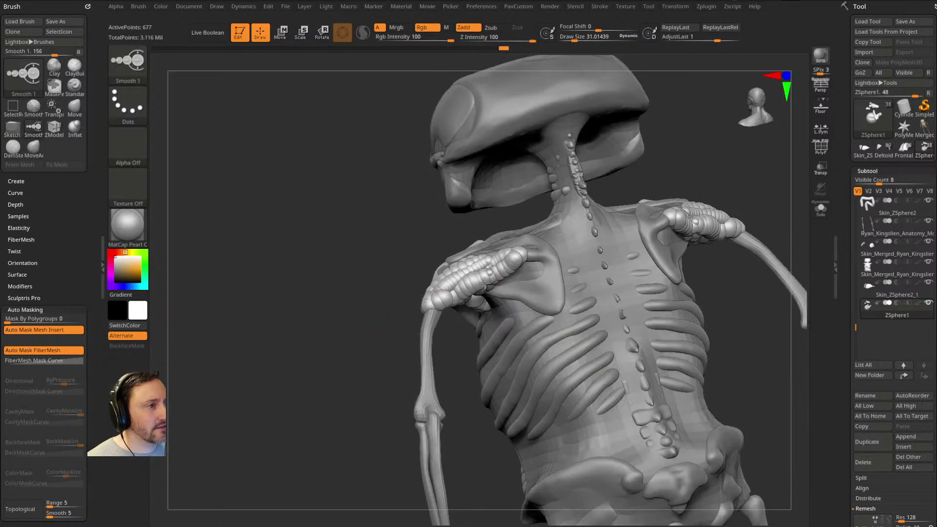
Step: Smooth the rear deltoid strips from the upper arm up to the scapula's spine
right_click_drag(446, 297, 459, 292)
left_click_drag(448, 294, 480, 279, "shift")
left_click_drag(480, 280, 517, 250, "shift")
right_click_drag(374, 297, 437, 334)
right_click_drag(599, 201, 575, 249)
Step: Fill in the top of the deltoid with more ZSpheres and smooth them into the neighbouring strips
mouse_move(500, 244)
left_mouse_down("shift")
mouse_move(464, 293)
mouse_move(502, 244)
left_mouse_up("shift")
right_click_drag(581, 215, 607, 193)
mouse_move(496, 239)
left_mouse_down()
mouse_move(476, 292)
mouse_move(480, 255)
left_mouse_up()
right_click_drag(575, 211, 591, 195)
mouse_move(488, 259)
left_mouse_down("shift")
mouse_move(470, 308)
mouse_move(475, 255)
left_mouse_up("shift")
mouse_move(554, 234)
right_mouse_down()
mouse_move(548, 228)
mouse_move(482, 268)
right_mouse_up()
Step: Reposition the deltoid's ZSpheres over the shoulder in Move mode with a draw size of about 76
key("w")
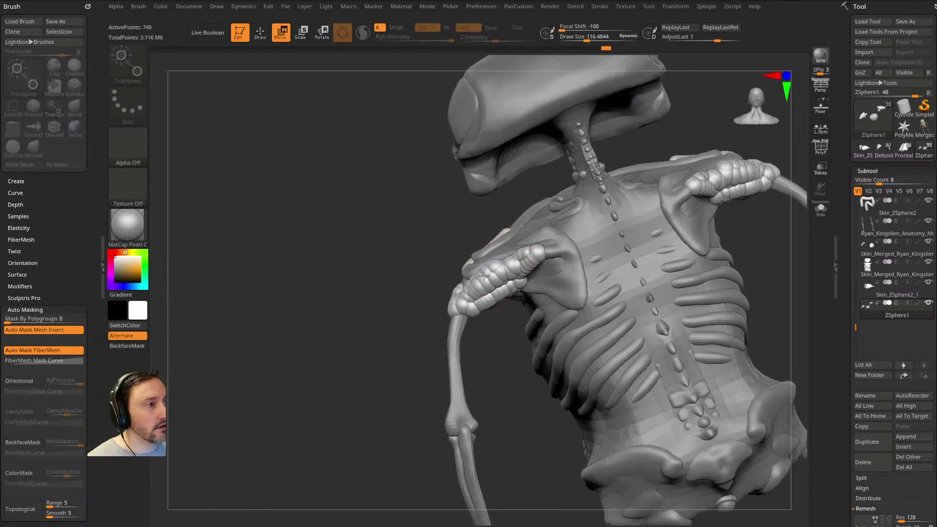
key("s")
mouse_move(480, 295)
left_mouse_down()
mouse_move(466, 293)
mouse_move(494, 267)
left_mouse_up()
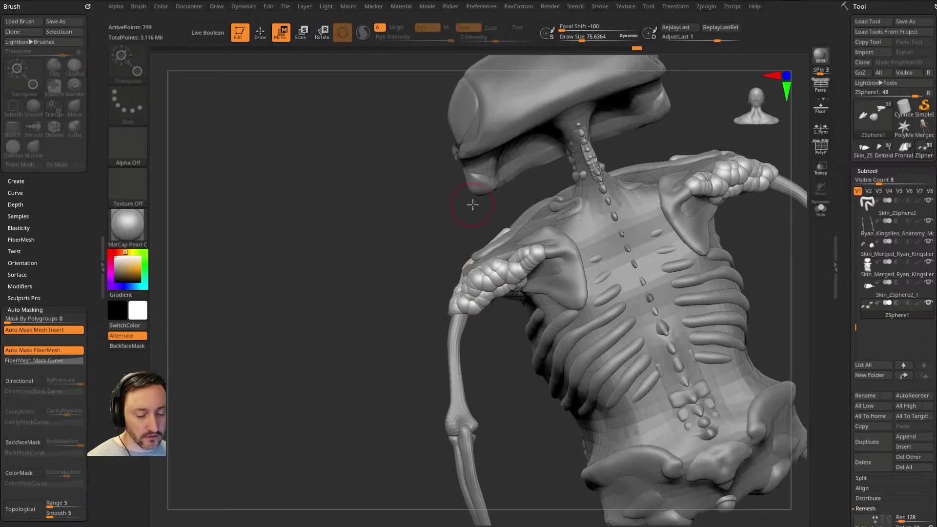
Step: Browse the DemoProjects folder in LightBox for ZSketch examples, then bring the front of the shoulder back into view
key("comma")
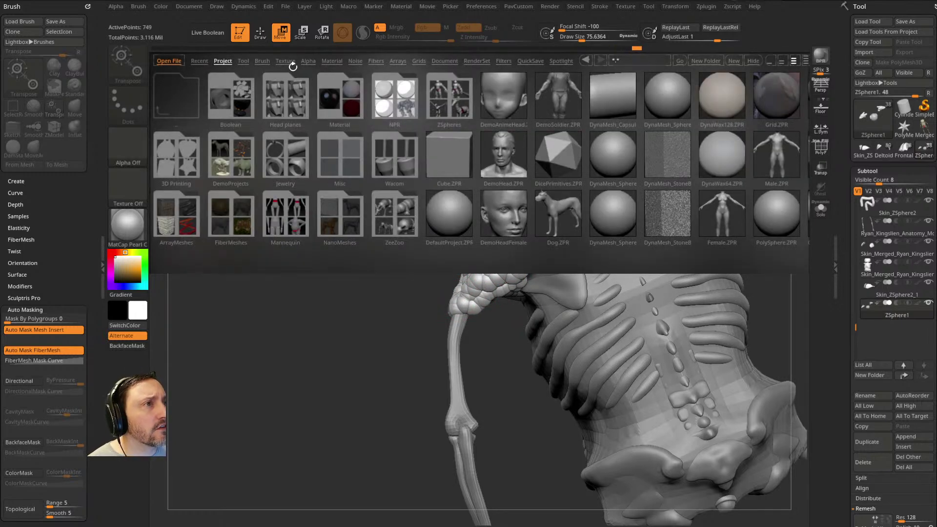
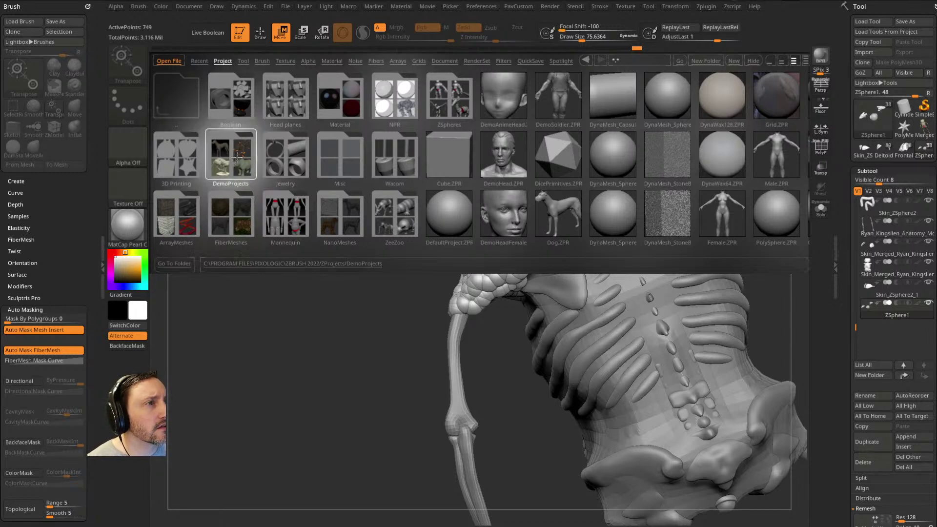
double_click(235, 158)
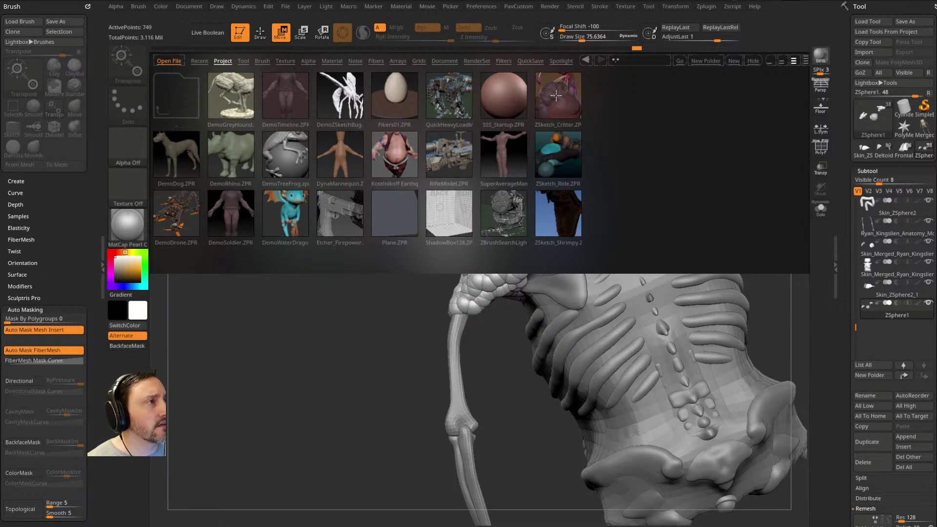
mouse_move(317, 287)
left_mouse_down()
mouse_move(323, 299)
mouse_move(664, 215)
mouse_move(657, 200)
mouse_move(488, 254)
mouse_move(523, 216)
left_mouse_up()
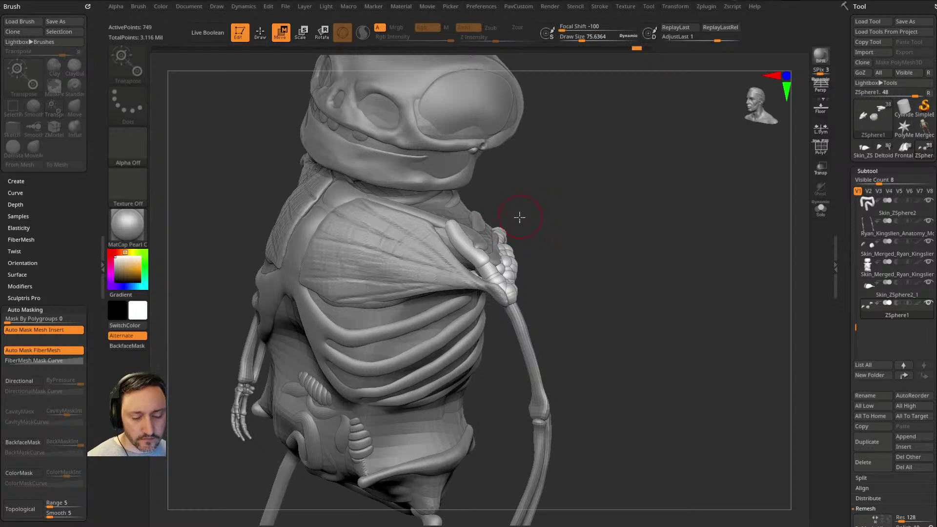
Step: Return to Draw mode and refine the deltoid's side and lower end with smoothing at a draw size of about 36
key("q")
left_click_drag(635, 236, 549, 248)
mouse_move(512, 280)
left_mouse_down("shift")
mouse_move(526, 235)
mouse_move(506, 267)
mouse_move(514, 242)
mouse_move(496, 300)
mouse_move(496, 274)
mouse_move(501, 305)
left_mouse_up("shift")
key("ctrl+z")
key("s")
left_click_drag(644, 239, 578, 230)
mouse_move(493, 273)
left_mouse_down("shift")
mouse_move(502, 278)
mouse_move(481, 275)
mouse_move(488, 288)
mouse_move(483, 281)
mouse_move(475, 293)
left_mouse_up("shift")
mouse_move(683, 229)
left_mouse_down()
mouse_move(587, 221)
mouse_move(570, 236)
left_mouse_up()
Step: Preview the deltoid sketch as a skin and open the ZSketch and Unified Skin settings
key("a")
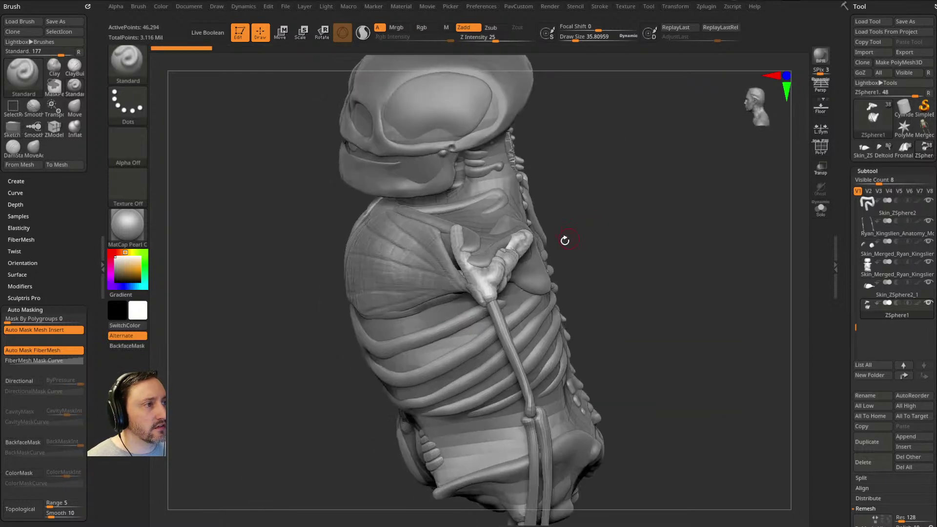
left_click_drag(841, 306, 842, 157)
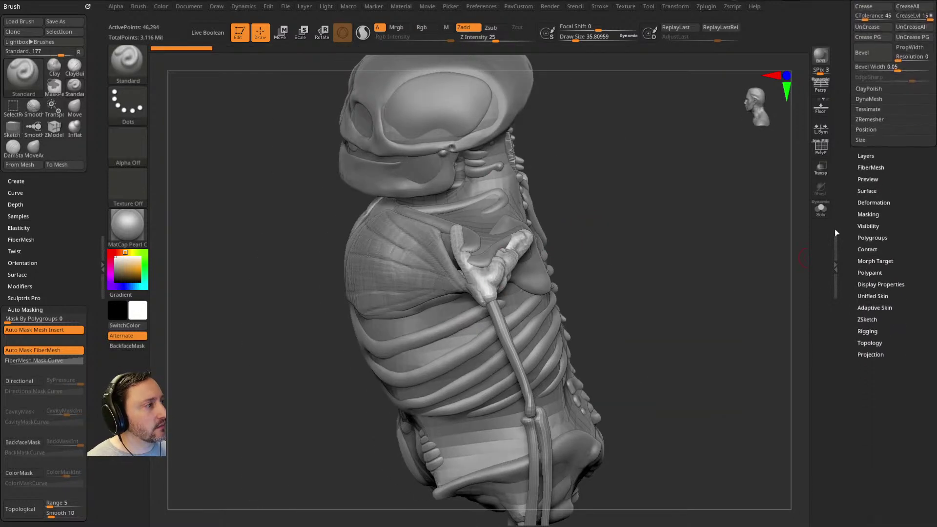
left_click(869, 320, "shift")
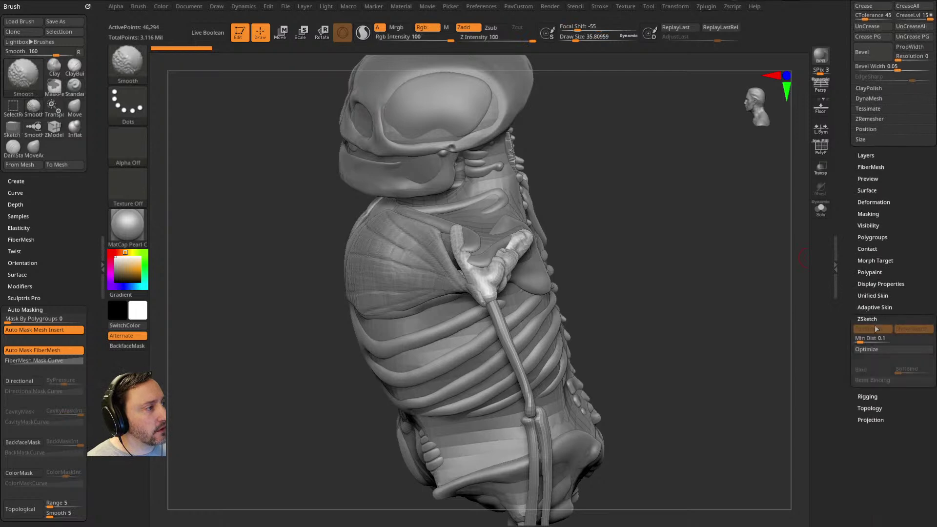
left_click(872, 295)
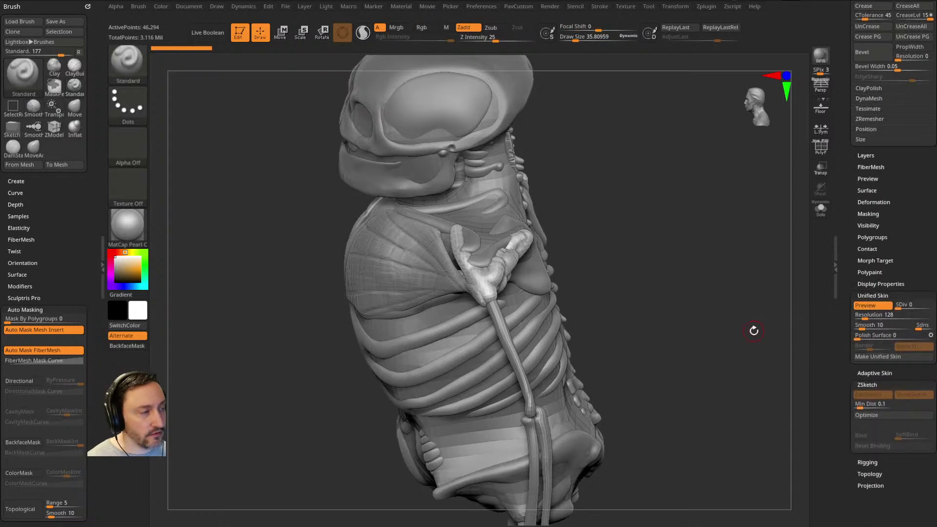
Step: Turn off the skin preview, inspect the deltoid sketch from the front, and go back to the subtool list
key("a")
key("a")
key("a")
left_click_drag(749, 330, 775, 299)
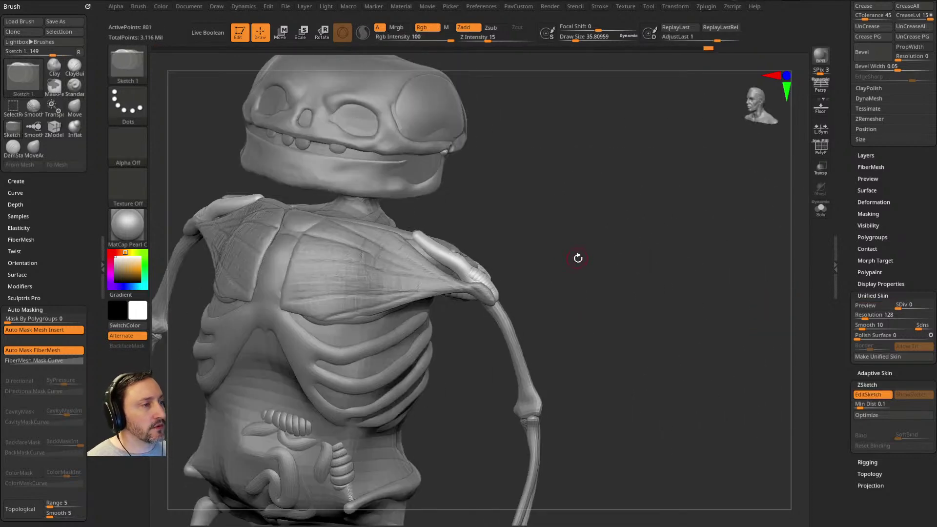
left_click_drag(577, 258, 598, 264)
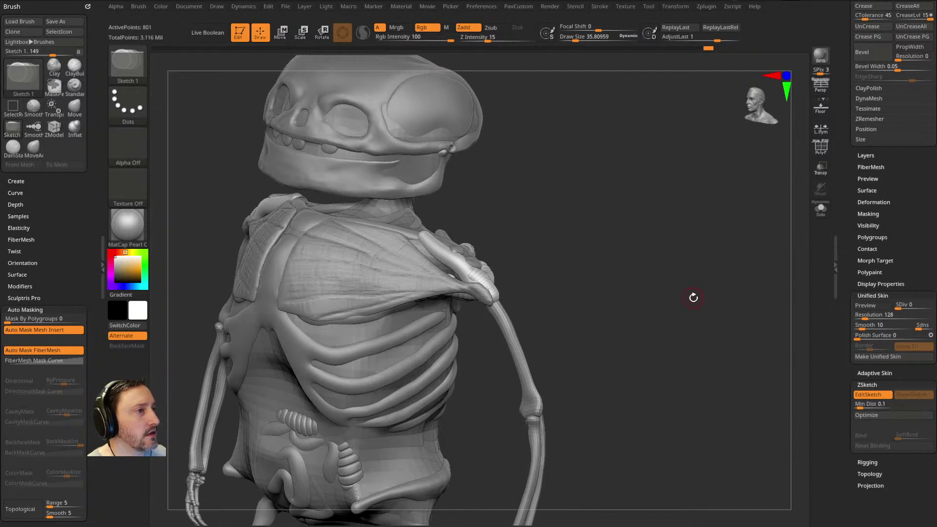
left_click_drag(854, 238, 849, 354)
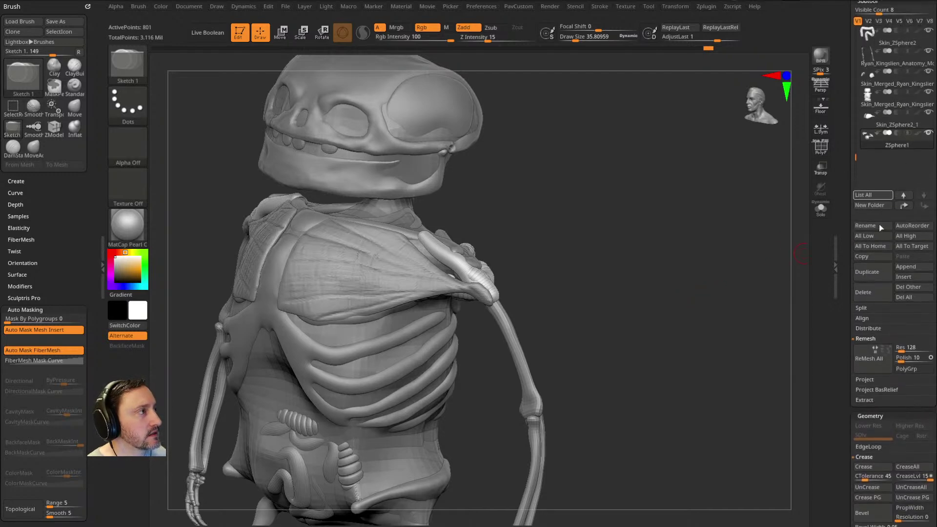
Step: Delete the ZSphere deltoid sketch subtool and turn the model to inspect the bare shoulder from the side
left_click(868, 300)
left_click_drag(752, 351, 618, 310)
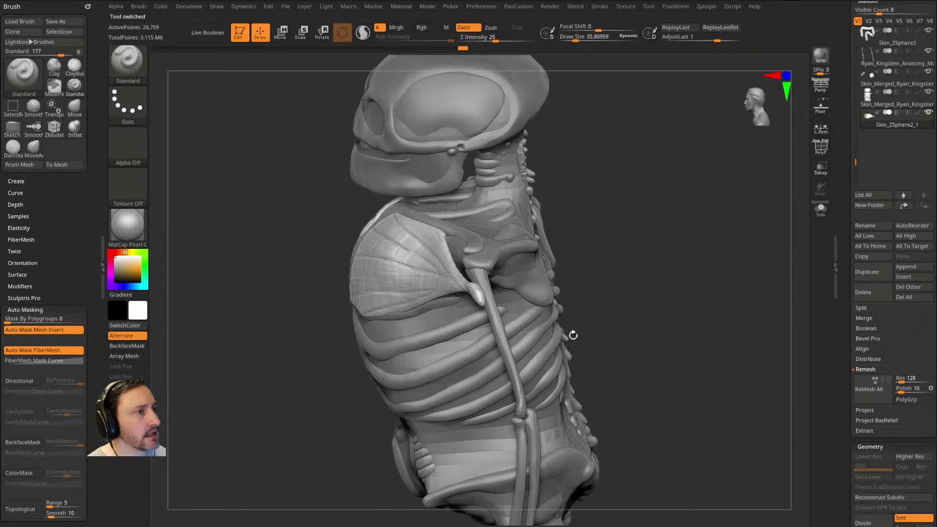
left_click_drag(695, 266, 682, 220)
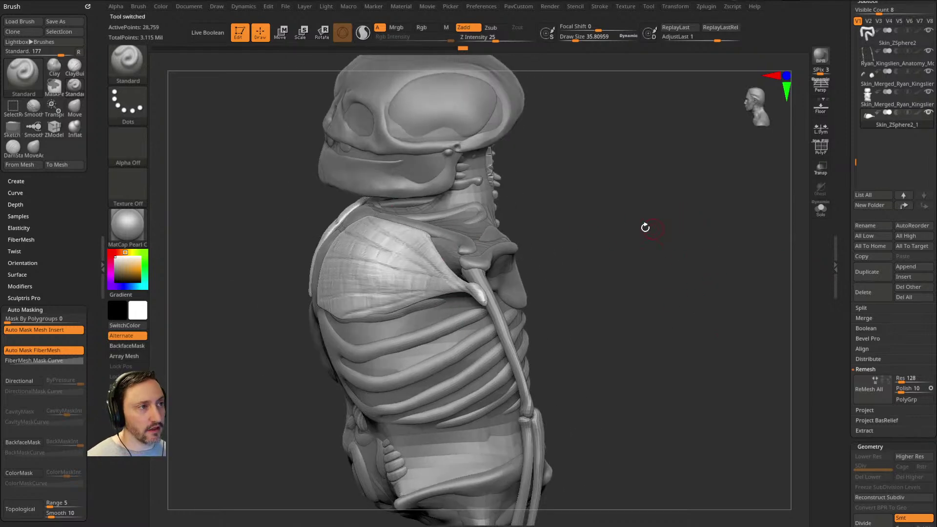
Step: Choose the Sphere 32 insert from the IMM Primitives brush and place a mirrored sphere on the shoulder joints
key("bracketright")
left_click_drag(630, 218, 635, 236)
key("b")
key("i")
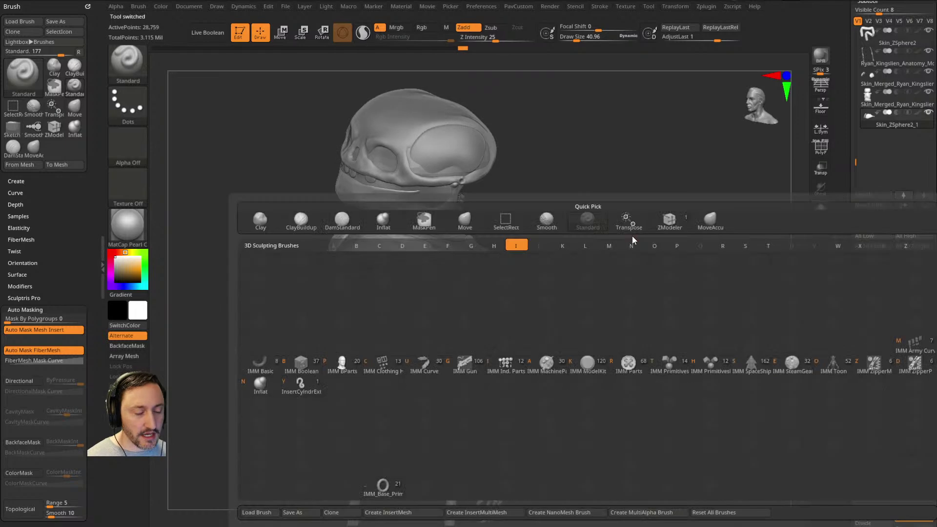
left_click(680, 370)
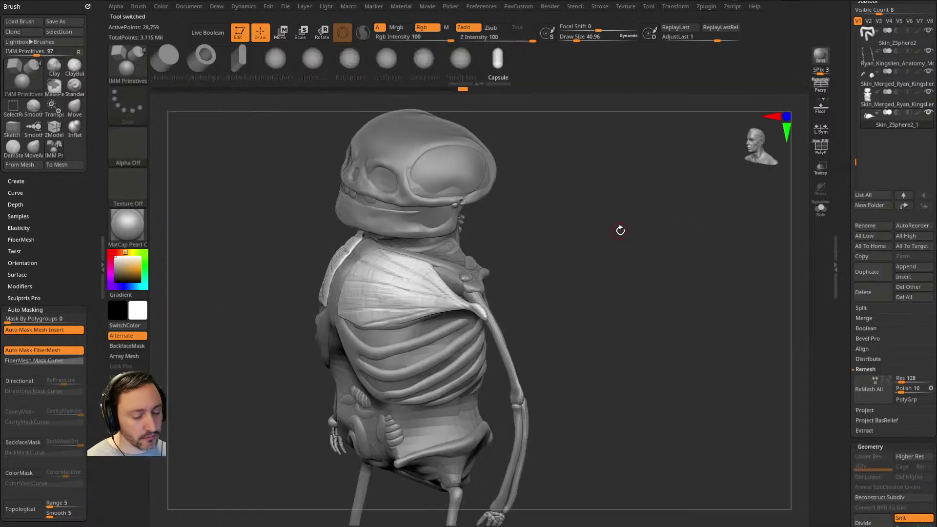
key("m")
left_click(591, 256)
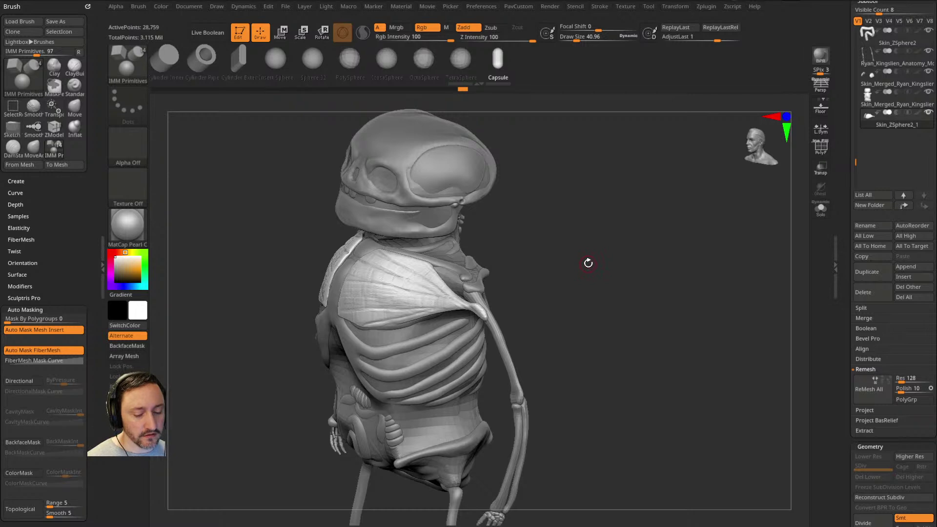
key("m")
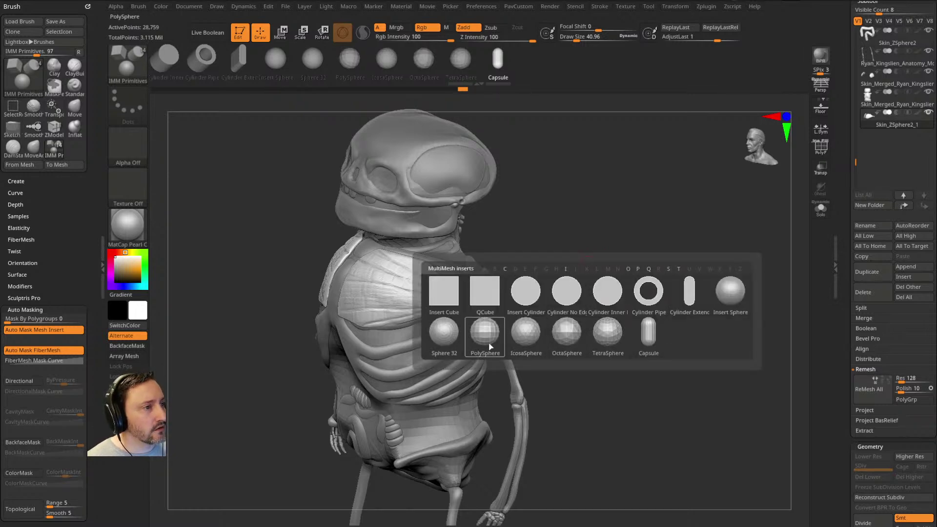
left_click(443, 332)
left_click_drag(586, 261, 532, 284)
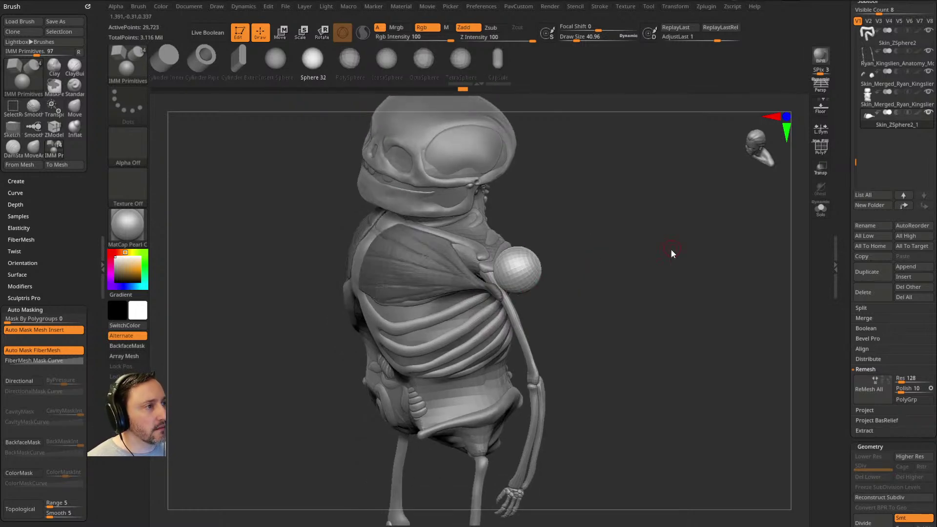
Step: Split the inserted spheres into their own subtool and reposition them closer to the shoulder joints
key("grave")
left_click(665, 299)
left_click_drag(609, 293, 658, 255)
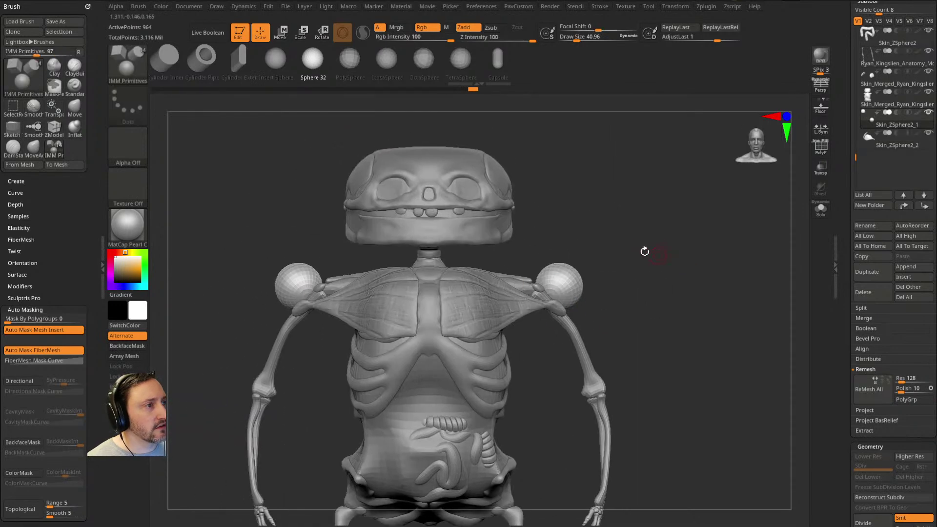
key("w")
left_click_drag(572, 270, 561, 282)
key("q")
left_click_drag(617, 273, 594, 294)
Step: Switch to the Move brush and begin pushing the shoulder sphere into a deltoid shape around the joint
key("s")
key("b")
key("m")
key("v")
mouse_move(612, 254)
left_mouse_down()
mouse_move(605, 263)
mouse_move(629, 261)
mouse_move(615, 265)
mouse_move(620, 255)
left_mouse_up()
key("b")
key("t")
key("p")
key("b")
key("m")
key("v")
left_click_drag(527, 287, 516, 277)
mouse_move(605, 253)
left_mouse_down()
mouse_move(586, 252)
mouse_move(669, 171)
mouse_move(727, 209)
mouse_move(717, 215)
left_mouse_up()
Step: Stretch the deltoid's front and rear ends toward the collarbone and shoulder blade with a draw size of about 135 to 156
key("s")
left_click_drag(522, 276, 519, 276)
mouse_move(493, 265)
left_mouse_down()
mouse_move(497, 278)
mouse_move(529, 278)
left_mouse_up()
left_click_drag(709, 230, 741, 244)
left_click_drag(407, 288, 518, 285)
left_click_drag(400, 292, 466, 287)
left_click_drag(485, 281, 508, 269)
mouse_move(634, 169)
left_mouse_down()
mouse_move(668, 185)
mouse_move(634, 188)
left_mouse_up()
left_click_drag(481, 234, 464, 288)
mouse_move(537, 283)
left_mouse_down()
mouse_move(584, 253)
mouse_move(513, 259)
left_mouse_up()
left_click_drag(436, 240, 479, 270)
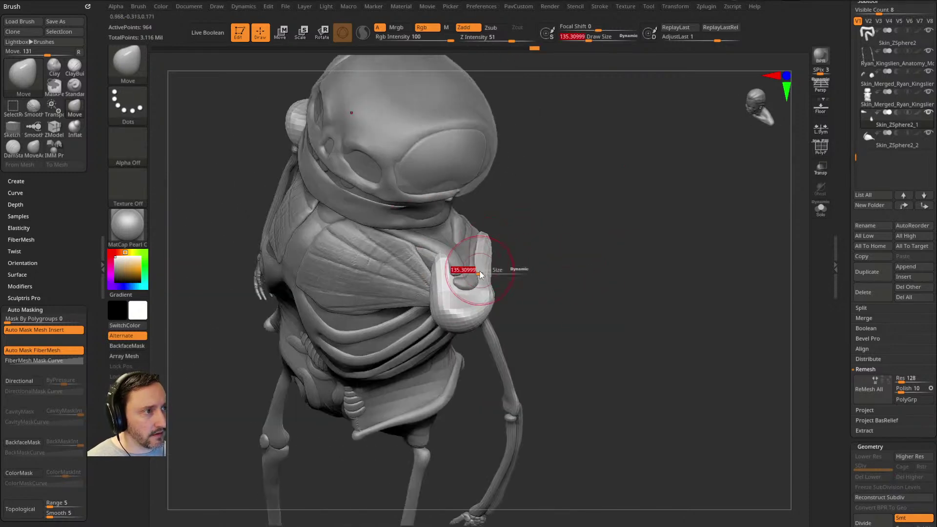
left_click_drag(574, 292, 536, 320)
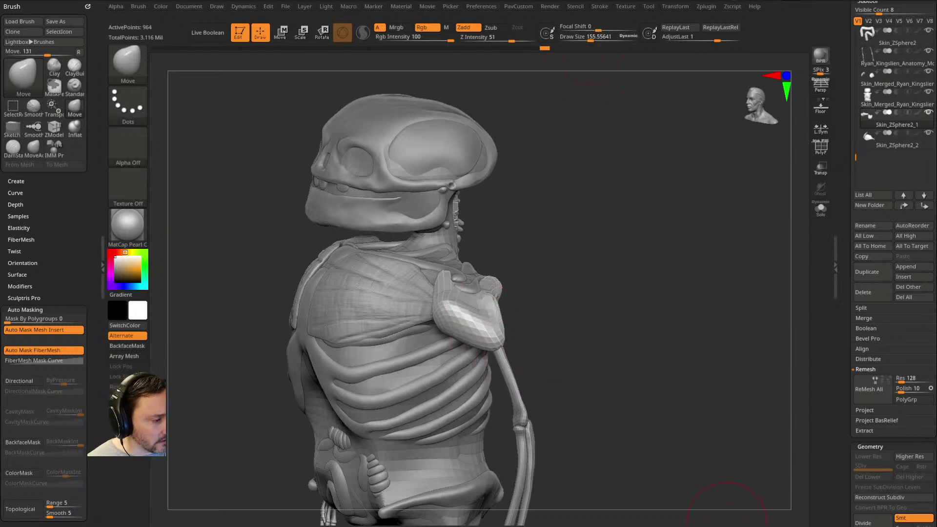
Step: Switch to Zygote Body, examine the isolated deltoid from the side and restore the muscle layer, and return to ZBrush
left_click_drag(517, 526, 474, 81)
left_click_drag(405, 205, 517, 219)
scroll(522, 220, "up", 3)
scroll(532, 229, "down", 5)
left_click_drag(575, 249, 613, 255)
left_click(603, 351)
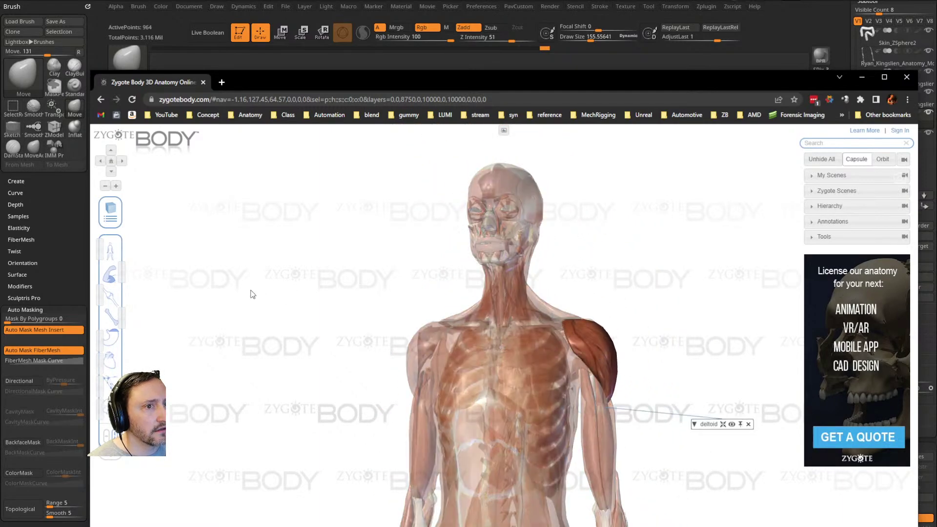
left_click_drag(132, 278, 82, 274)
left_click_drag(235, 281, 280, 267)
mouse_move(306, 278)
left_mouse_down()
mouse_move(286, 275)
mouse_move(296, 282)
left_mouse_up()
left_click_drag(678, 351, 460, 319)
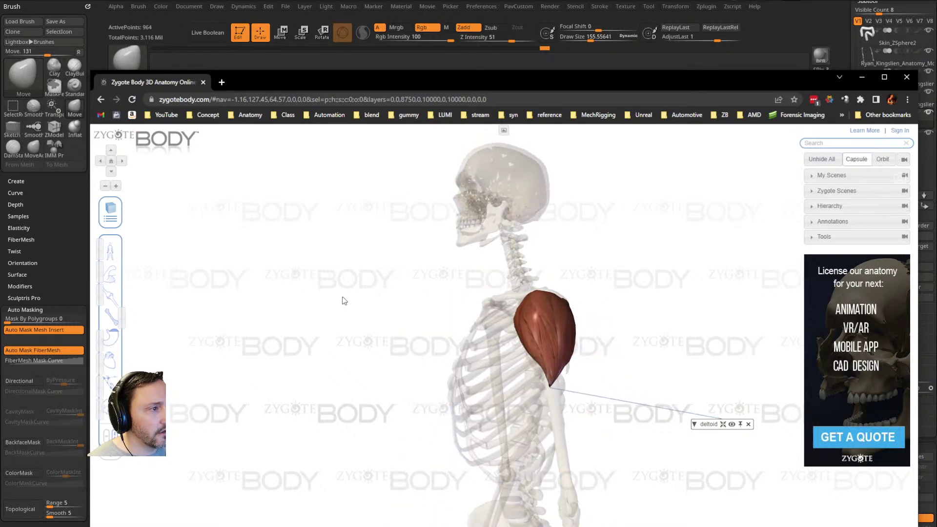
left_click(112, 274)
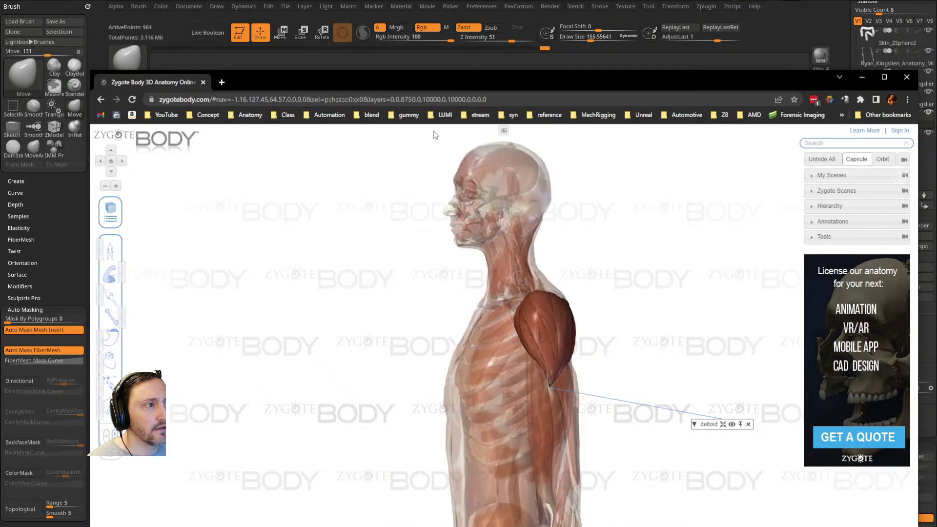
key("alt+Tab")
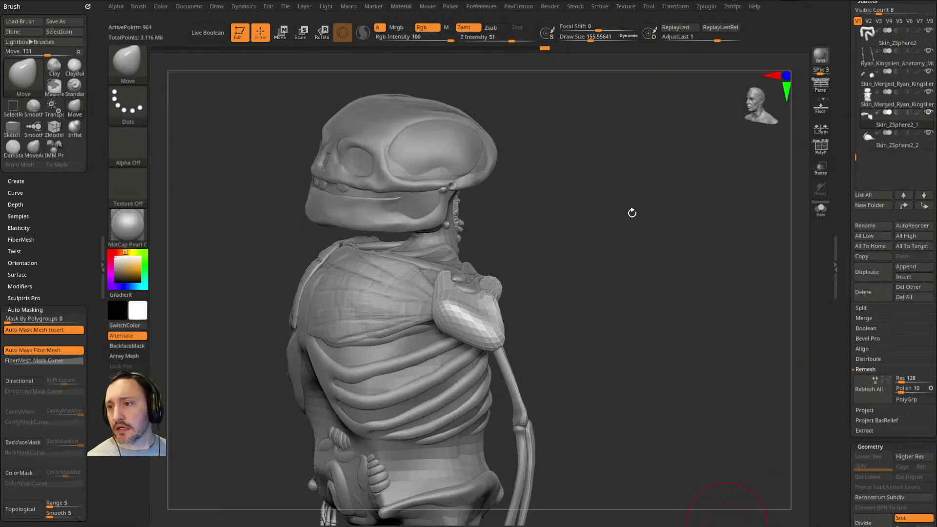
Step: Enlarge the draw size to about 206, then reshape and smooth the deltoid's side and its branch along the shoulder blade
mouse_move(655, 231)
left_mouse_down()
mouse_move(516, 301)
mouse_move(498, 288)
mouse_move(441, 281)
left_mouse_up()
left_click_drag(500, 215, 493, 244)
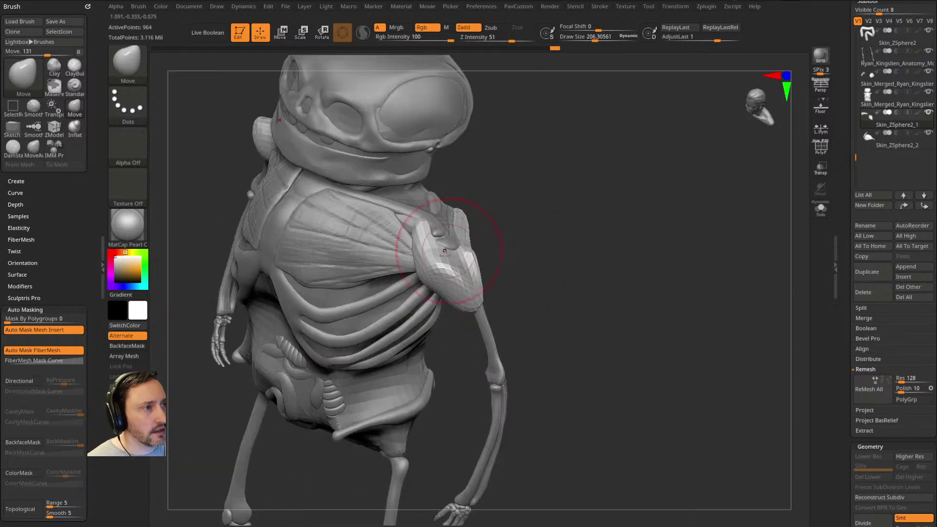
left_click_drag(434, 264, 458, 288, "shift")
left_click_drag(585, 251, 488, 249)
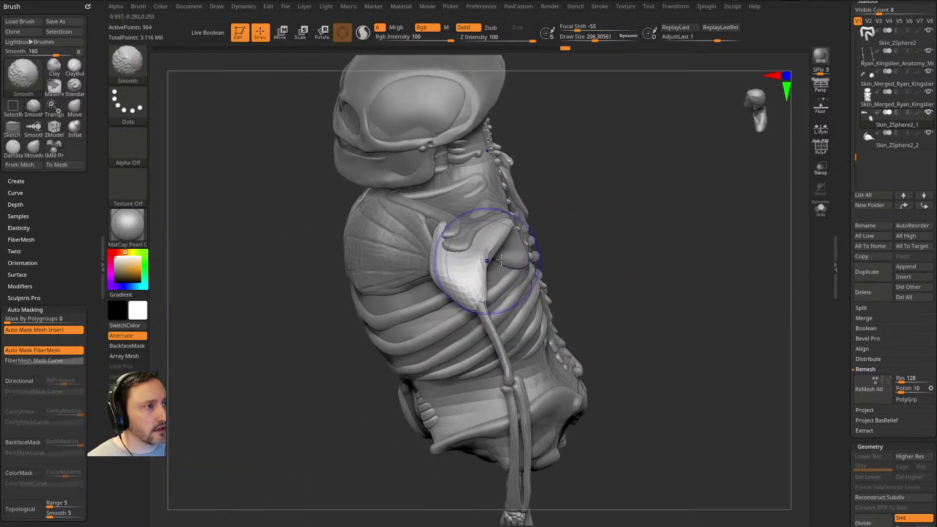
key("s")
left_click_drag(606, 226, 517, 227)
Step: Show the polyframe and ZRemesh the deltoid to half its density with AdaptiveSize 0
left_click(820, 148)
mouse_move(761, 175)
left_mouse_down()
mouse_move(711, 195)
mouse_move(703, 229)
left_mouse_up()
key("2")
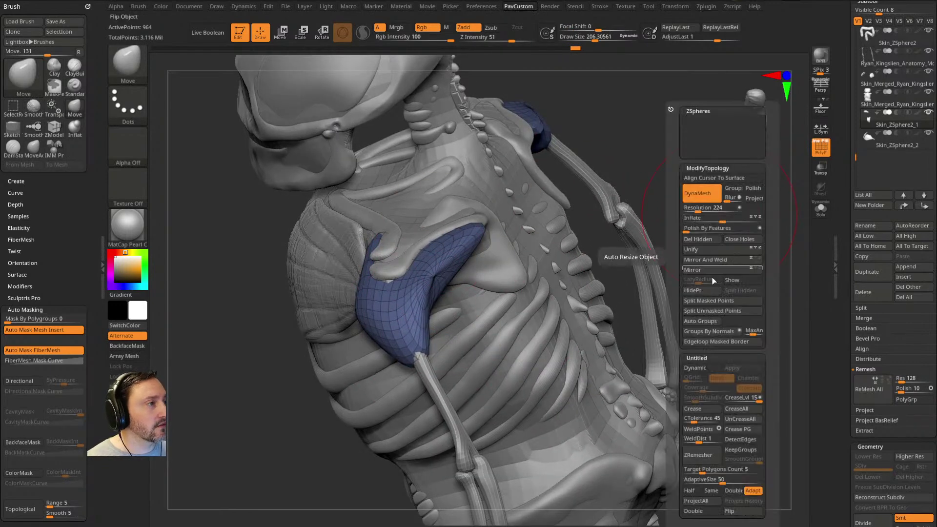
left_click_drag(703, 480, 674, 481)
left_click(702, 457)
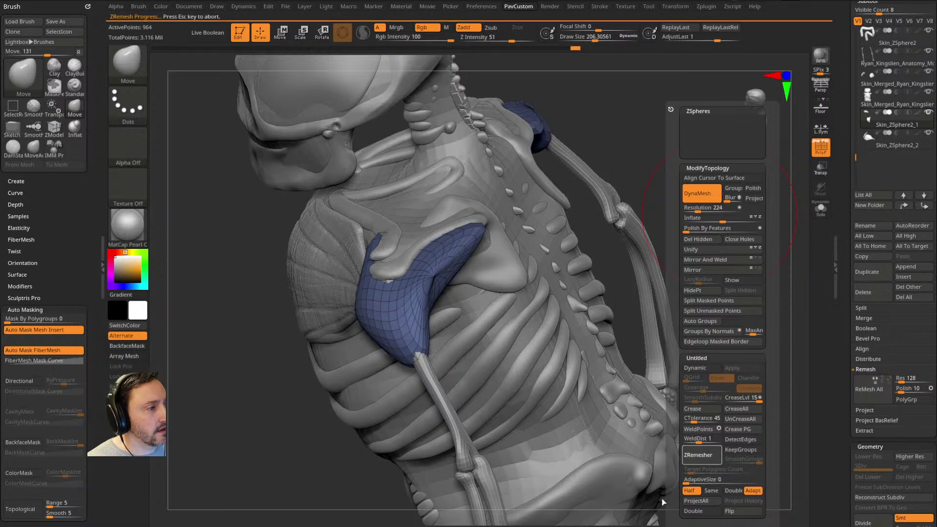
Step: Reshape the remeshed deltoid between collarbone, shoulder blade and upper arm using a large Move brush of about 190 to 225
left_click_drag(715, 206, 470, 277)
left_click_drag(365, 379, 431, 283)
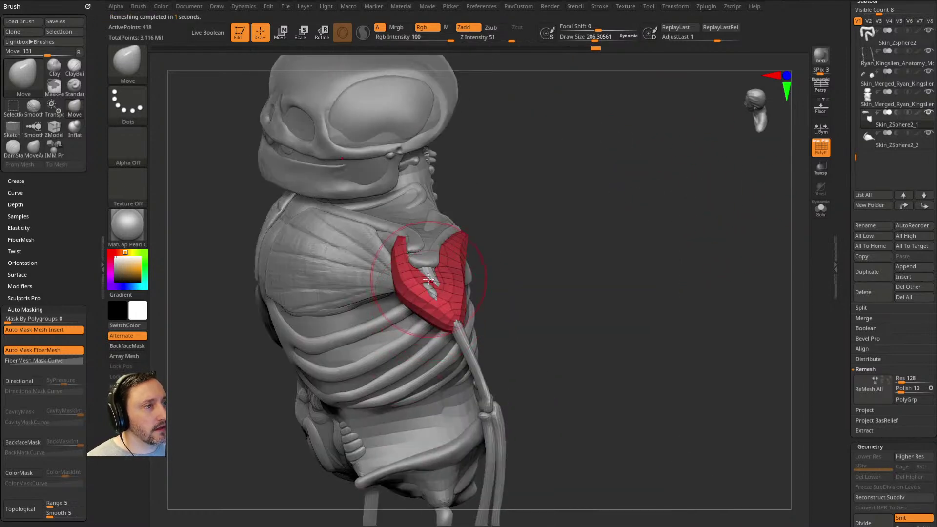
mouse_move(527, 264)
left_mouse_down()
mouse_move(514, 236)
mouse_move(393, 241)
left_mouse_up()
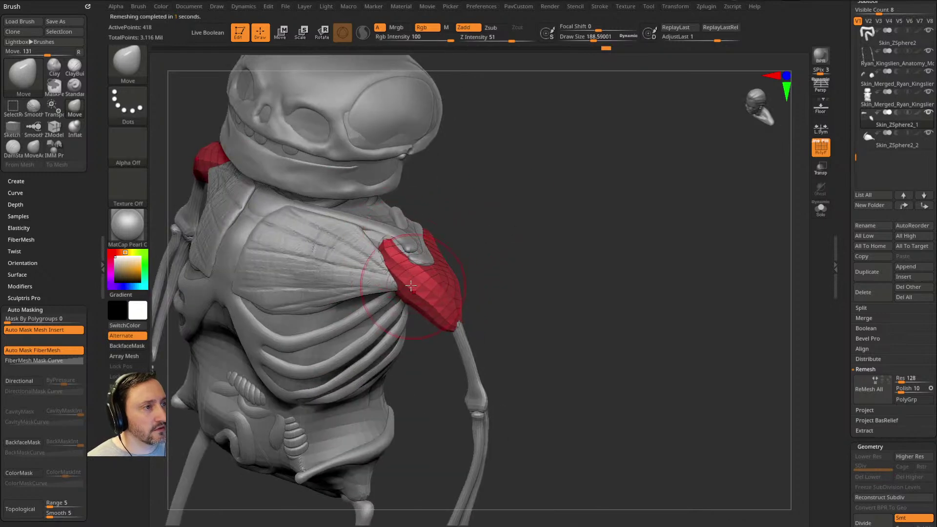
mouse_move(393, 202)
left_mouse_down()
mouse_move(408, 292)
mouse_move(502, 244)
mouse_move(449, 263)
mouse_move(460, 270)
left_mouse_up()
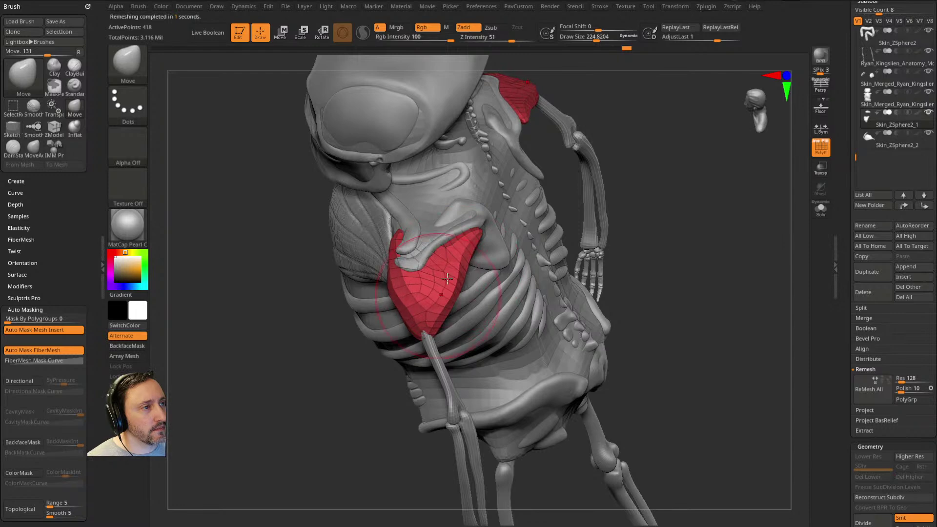
left_click_drag(435, 298, 463, 280)
mouse_move(482, 245)
left_mouse_down()
mouse_move(470, 251)
mouse_move(502, 228)
left_mouse_up()
left_click_drag(454, 252, 473, 292)
left_click_drag(533, 259, 484, 266)
left_click_drag(422, 281, 513, 253)
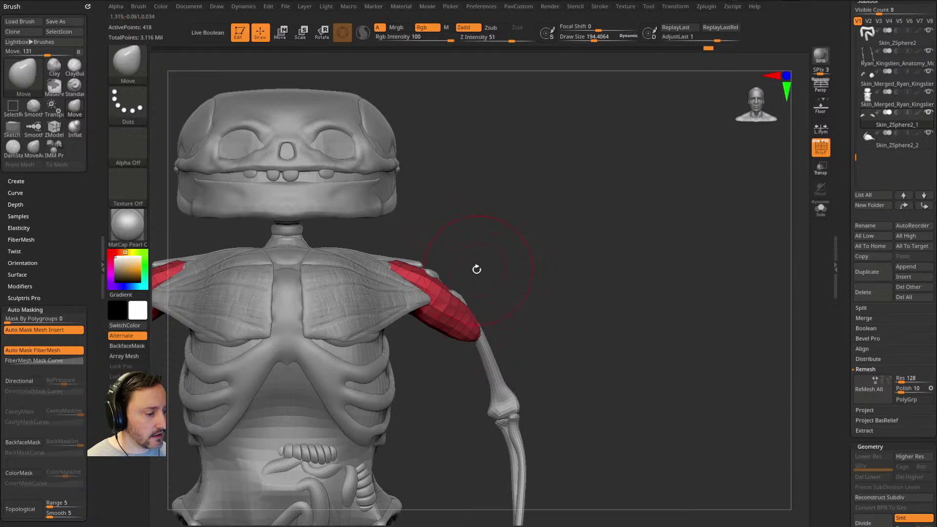
Step: Round out the deltoid's front silhouette, then reduce the draw size to about 95 and adjust its upper attachment
left_click_drag(454, 279, 485, 276)
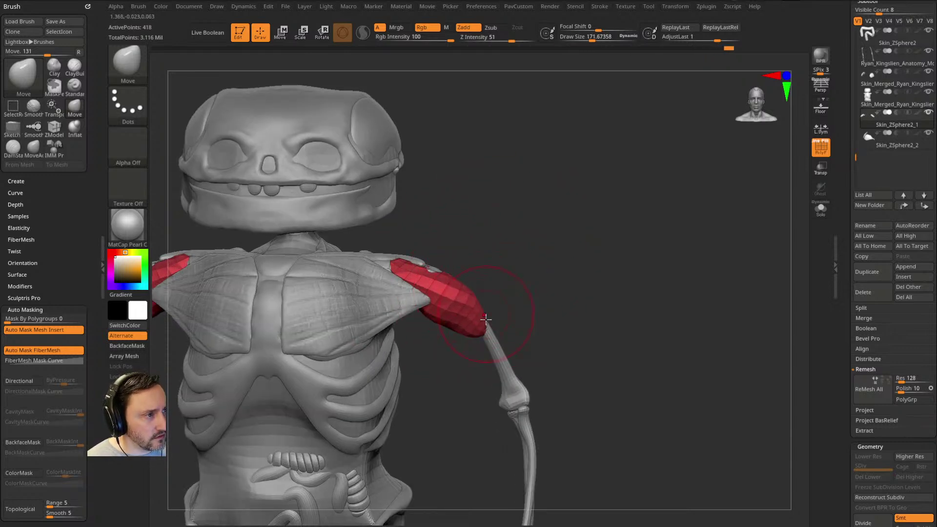
left_click_drag(436, 332, 446, 335)
mouse_move(527, 293)
left_mouse_down()
mouse_move(479, 309)
mouse_move(456, 303)
left_mouse_up()
key("s")
mouse_move(407, 320)
left_mouse_down()
mouse_move(428, 292)
mouse_move(476, 274)
mouse_move(450, 223)
mouse_move(451, 264)
left_mouse_up()
mouse_move(493, 229)
left_mouse_down()
mouse_move(476, 209)
mouse_move(528, 232)
mouse_move(460, 255)
mouse_move(461, 280)
left_mouse_up()
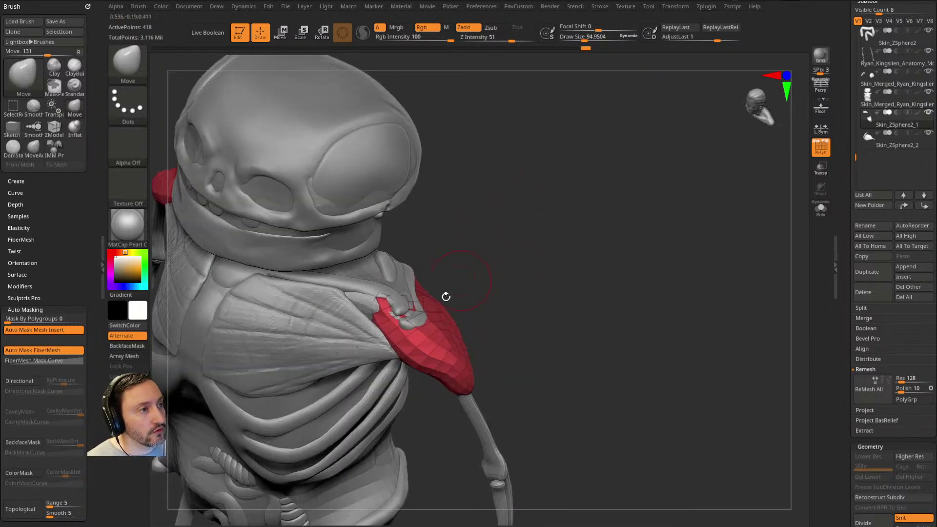
Step: Refine the deltoid's front edge and collarbone attachment with the Move brush at a draw size of about 95
left_click_drag(416, 353, 428, 349)
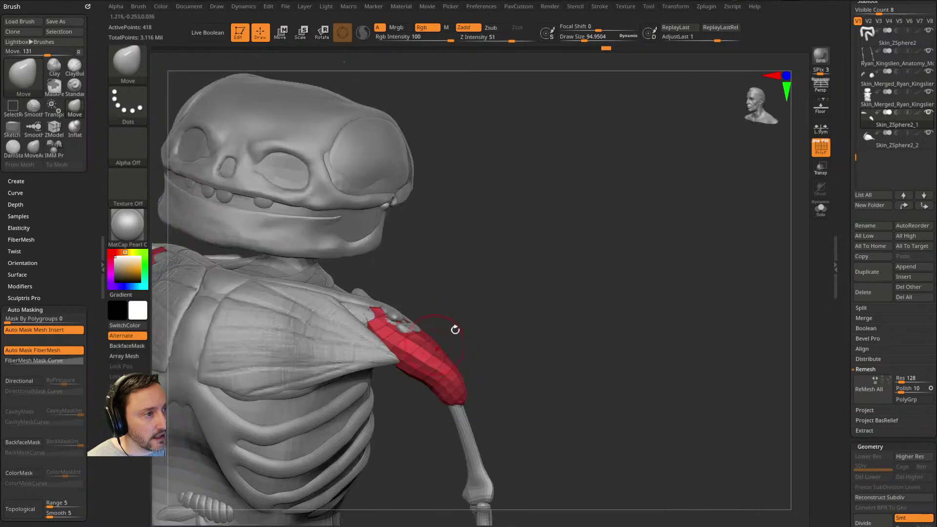
right_click_drag(439, 341, 402, 368)
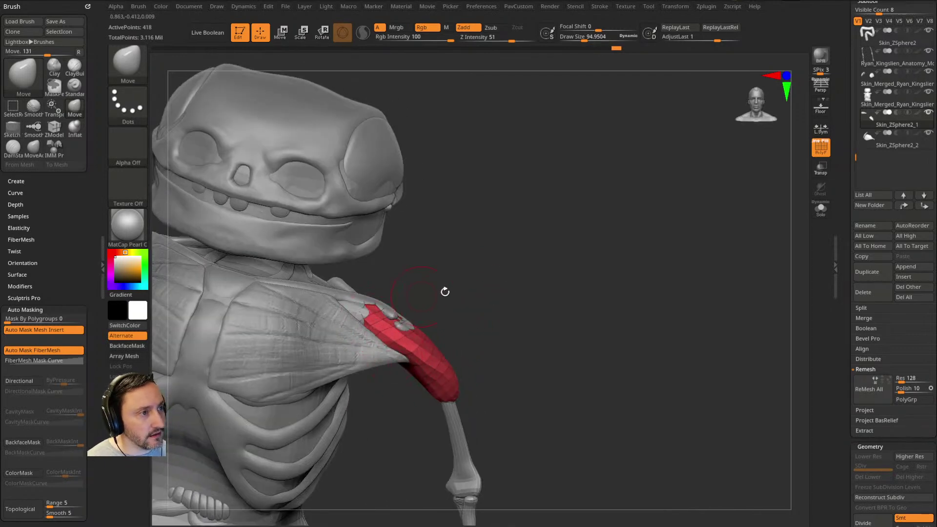
left_click_drag(414, 295, 376, 312)
left_click_drag(507, 296, 392, 386)
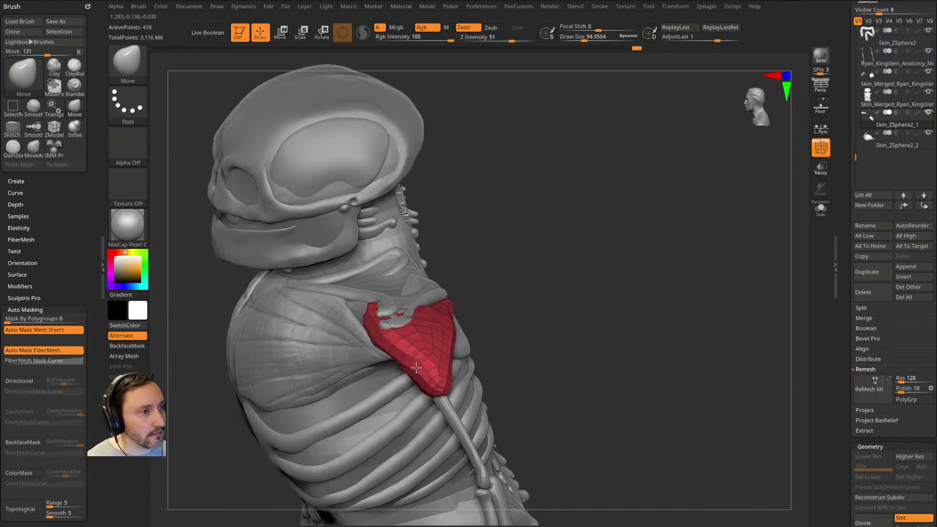
Step: Refine the deltoid's lower end and the rear portion along the shoulder blade with the Move brush
right_click_drag(434, 386, 495, 323)
right_click_drag(416, 366, 449, 376)
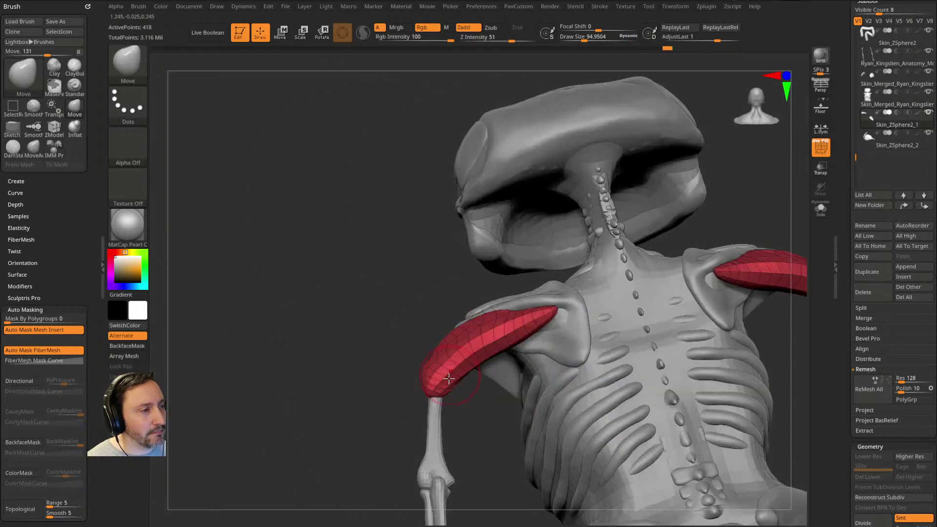
right_click_drag(386, 394, 497, 403)
right_click_drag(478, 318, 507, 313)
mouse_move(470, 337)
right_mouse_down()
mouse_move(475, 292)
mouse_move(396, 278)
mouse_move(497, 247)
right_mouse_up()
right_click_drag(400, 282, 438, 274)
mouse_move(414, 323)
right_mouse_down()
mouse_move(587, 240)
mouse_move(598, 268)
mouse_move(499, 287)
mouse_move(557, 280)
mouse_move(588, 292)
mouse_move(575, 274)
mouse_move(611, 261)
mouse_move(542, 249)
mouse_move(663, 235)
mouse_move(564, 242)
mouse_move(660, 207)
mouse_move(679, 218)
mouse_move(602, 220)
mouse_move(666, 235)
mouse_move(645, 236)
mouse_move(658, 239)
right_mouse_up()
key("b")
key("s")
key("t")
key("s")
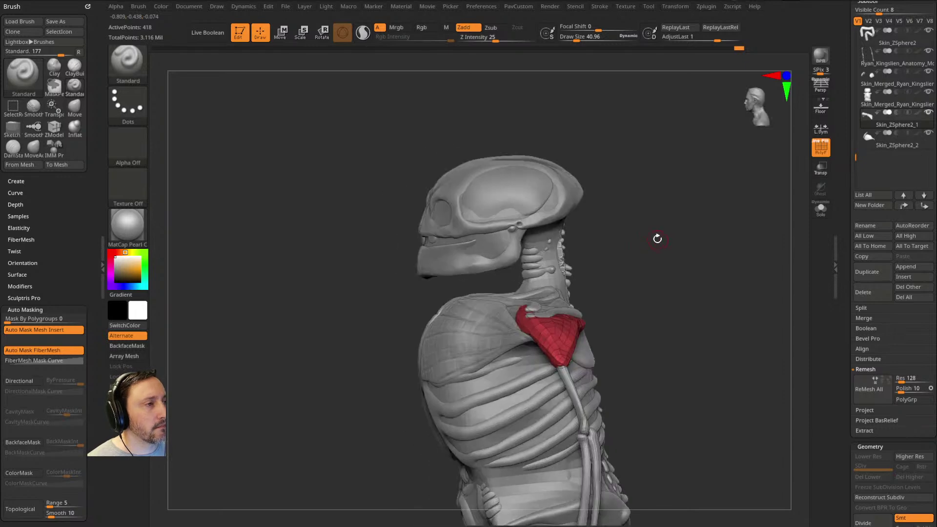
Step: Select the CurveStrapSnap brush and zoom in on the deltoid
key("b")
key("c")
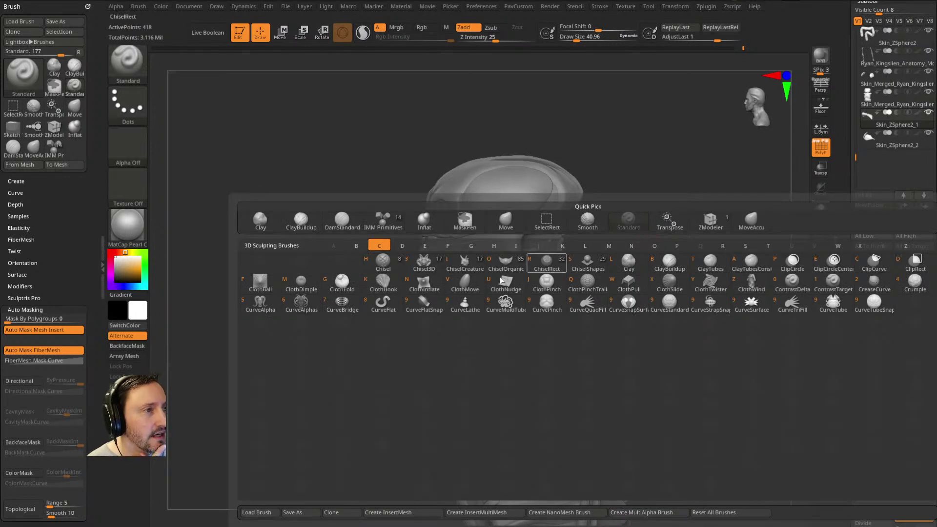
mouse_move(428, 307)
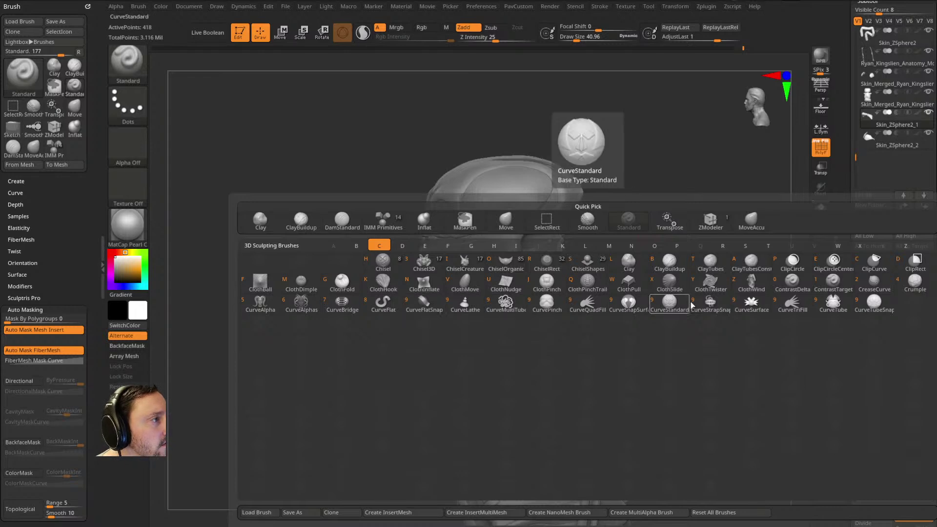
left_click(709, 303)
left_click_drag(685, 245, 658, 235, "alt")
Step: Dock the Stroke settings in the side tray and open the Curve Functions section
left_click(599, 7)
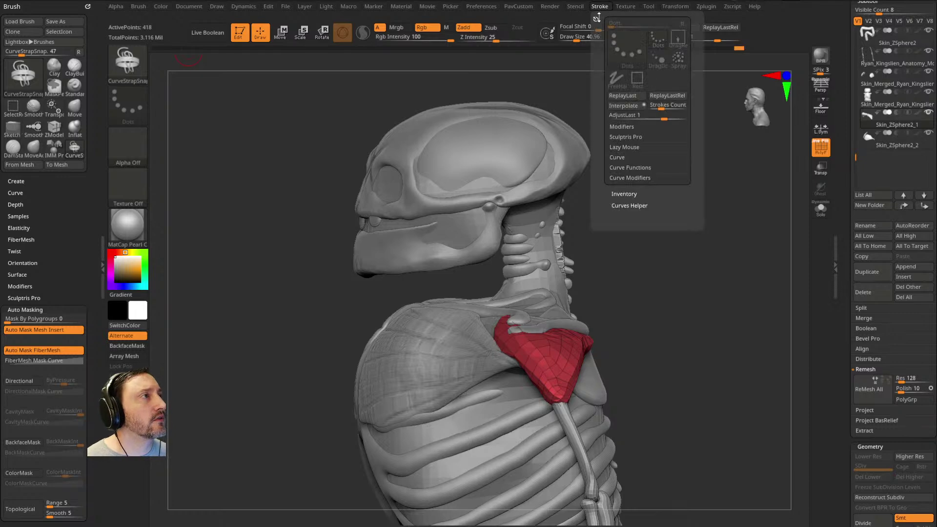
left_click(592, 17)
left_click_drag(649, 242, 628, 238)
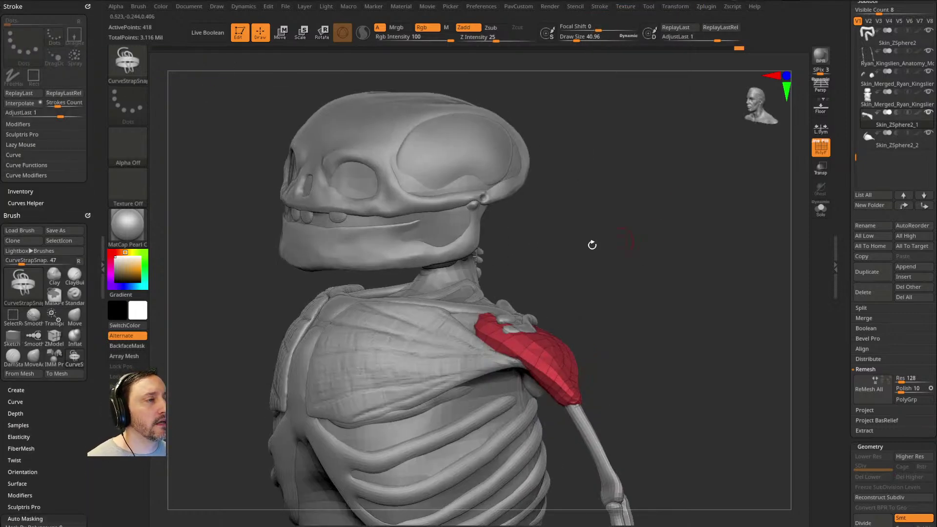
left_click_drag(672, 211, 173, 160)
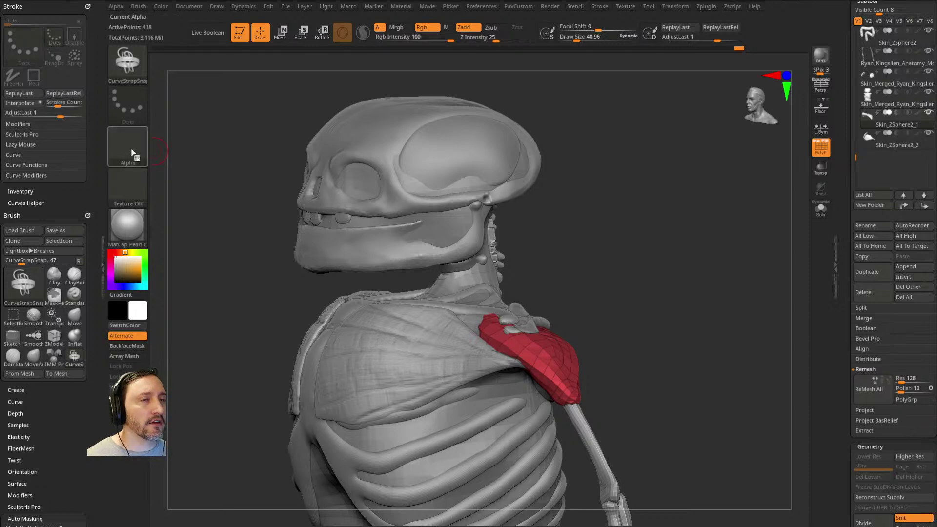
key("shift")
left_click(22, 165)
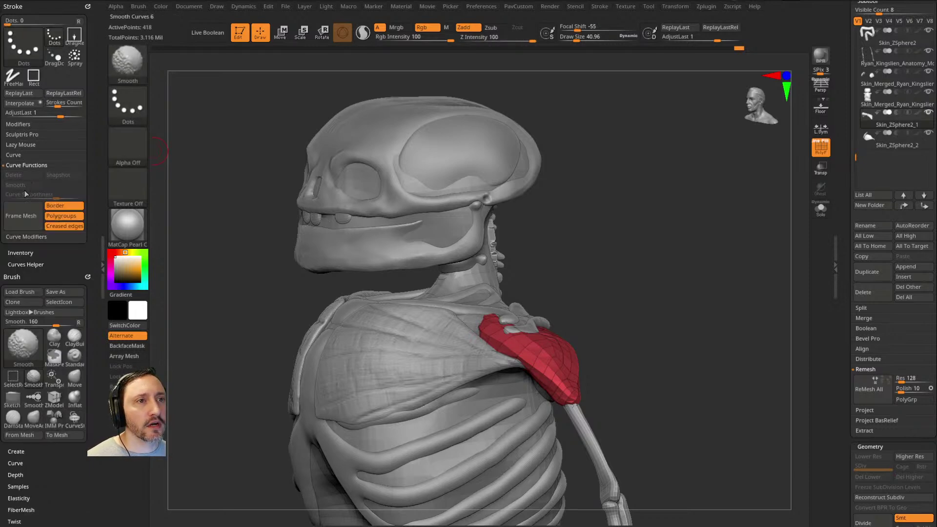
Step: Expand the Curve Modifiers and Curve settings and quick-save the project
left_click(29, 238)
left_click(18, 155)
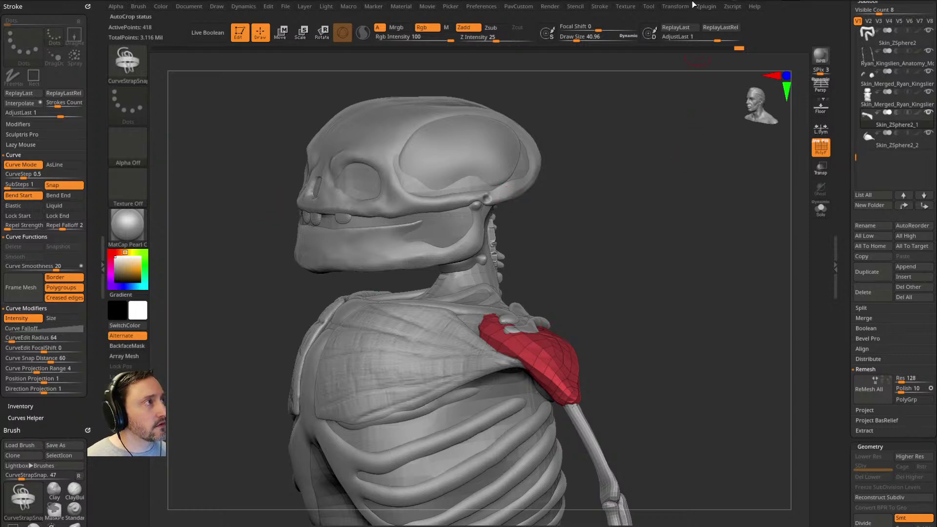
key("ctrl+s")
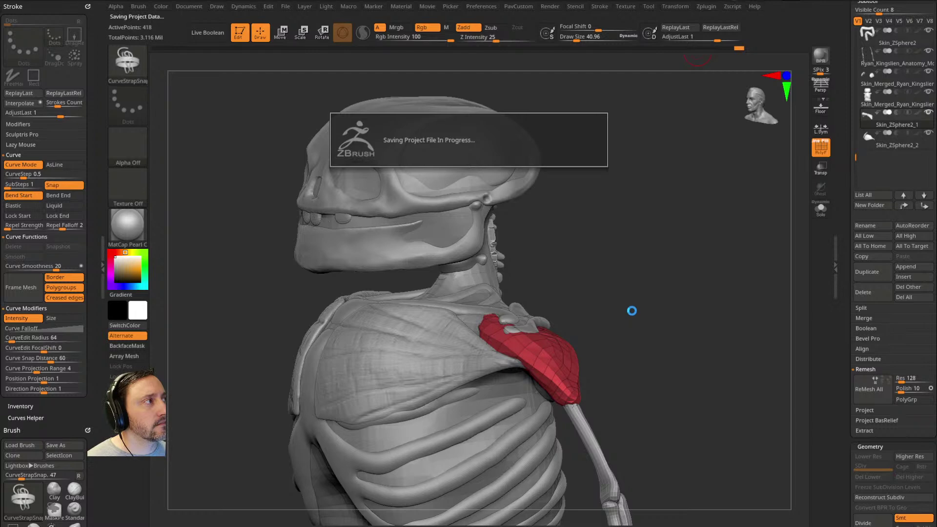
left_click_drag(653, 320, 690, 270)
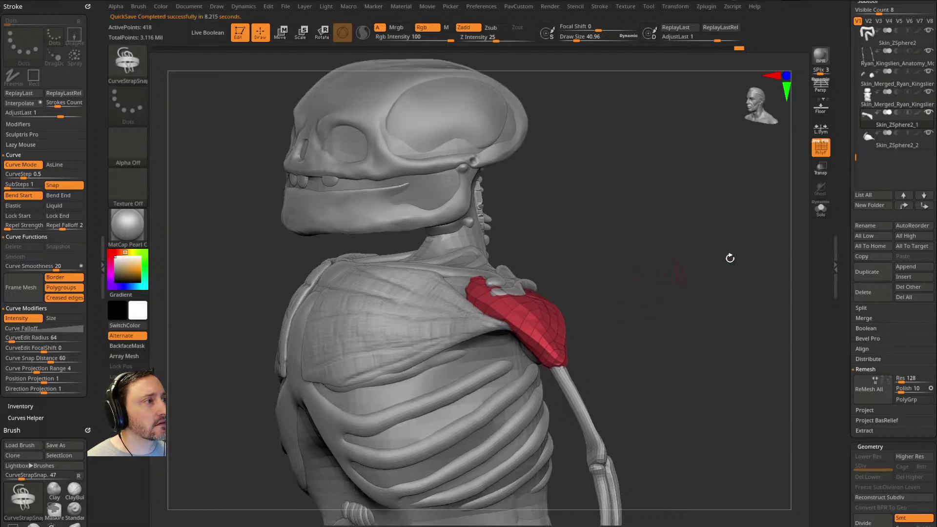
Step: Examine the full-body muscle reference and the facial anatomy reference, and return to the Finn model
scroll(846, 216, "up", 5)
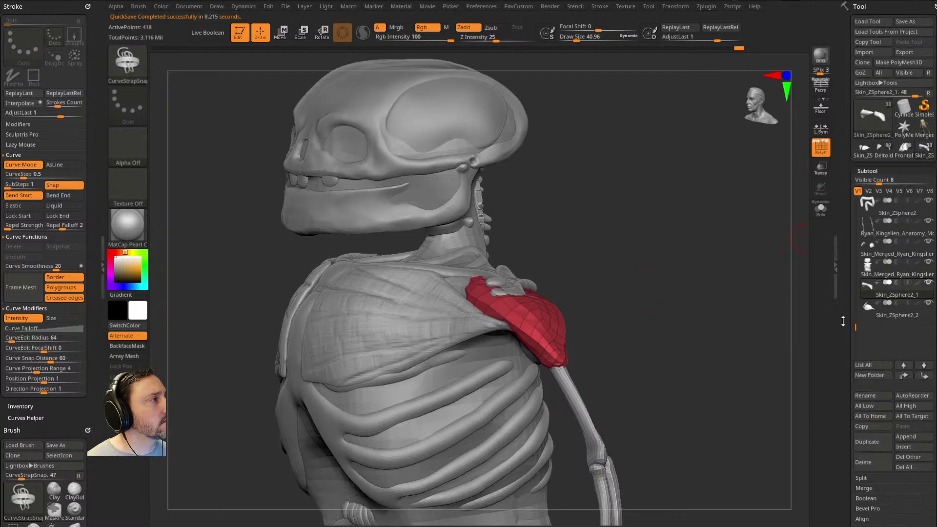
left_click(904, 156)
left_click(884, 156)
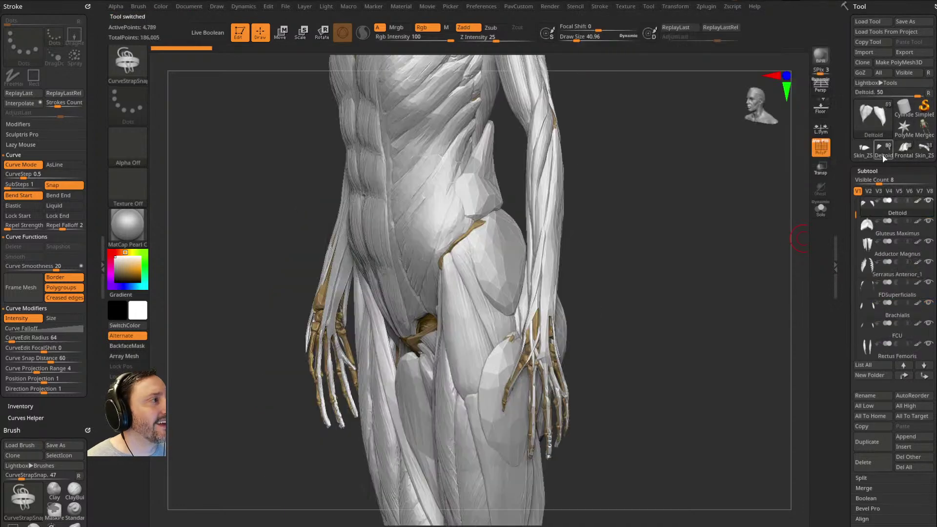
left_click(904, 154)
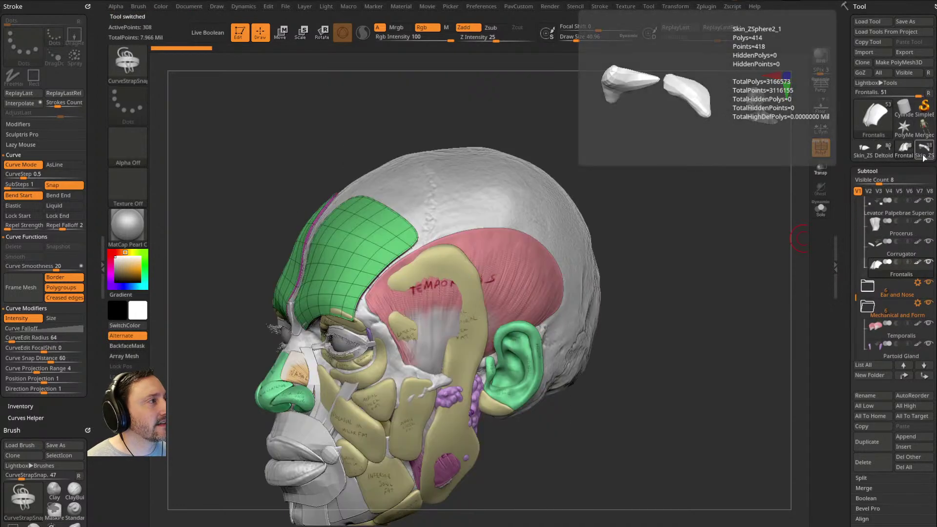
left_click(924, 149)
left_click_drag(657, 306, 703, 268)
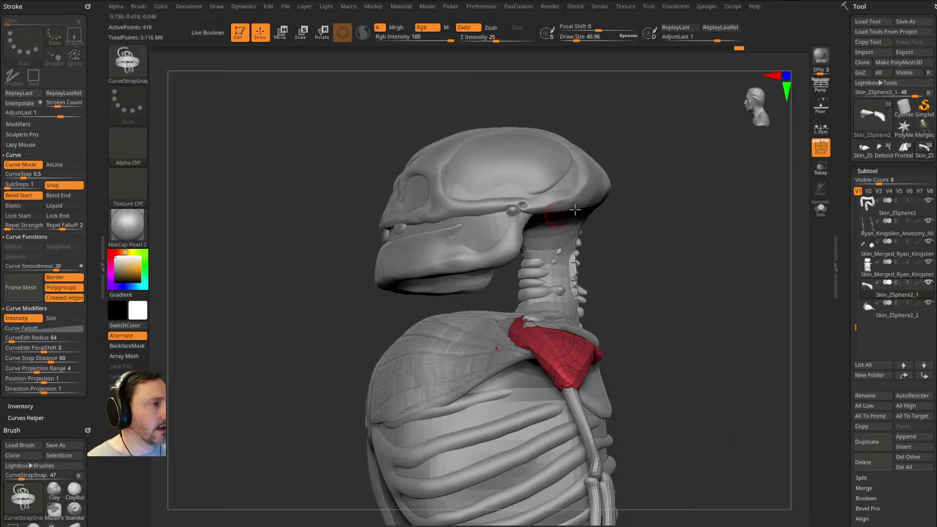
Step: Make the skull mesh the active subtool, choose the ClayBuildup brush and turn off the polyframe display
left_click_drag(554, 216, 537, 223)
key("b")
key("m")
key("v")
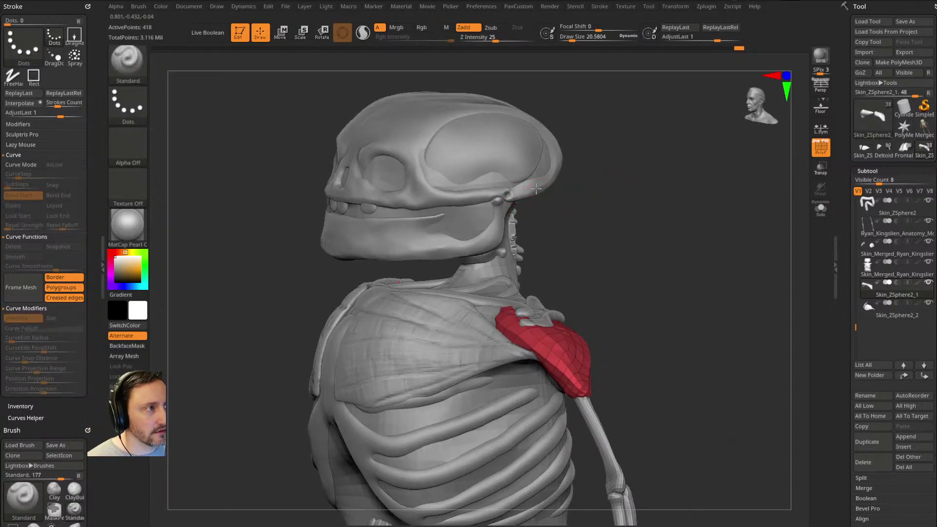
left_click(535, 189, "alt")
left_click_drag(633, 163, 628, 194, "alt")
key("b")
key("c")
key("b")
key("shift+f")
Step: Build up the mastoid bump behind the skull's ear opening with ClayBuildup at a draw size of about 55
mouse_move(753, 159)
left_mouse_down()
mouse_move(688, 190)
mouse_move(658, 136)
left_mouse_up()
mouse_move(549, 207)
left_mouse_down()
mouse_move(539, 198)
mouse_move(549, 201)
left_mouse_up()
left_click_drag(663, 103, 600, 156)
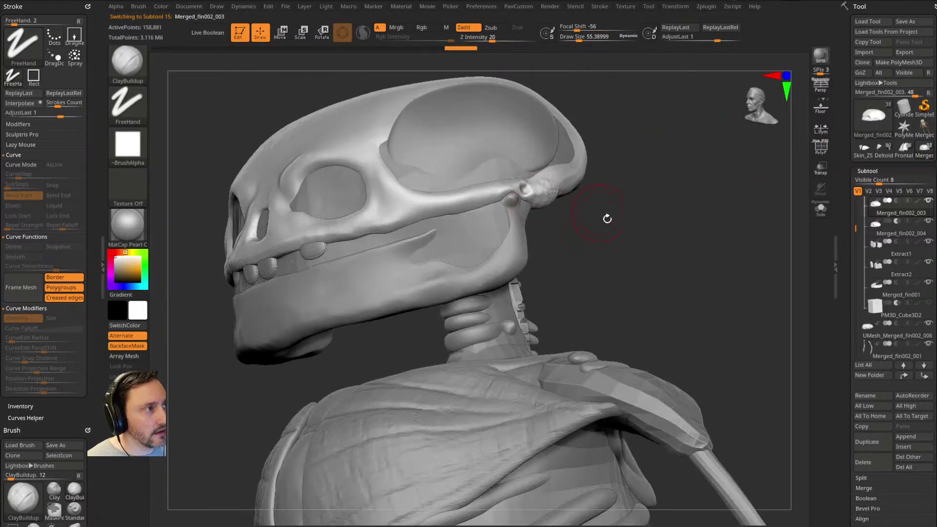
left_click_drag(595, 211, 663, 154)
left_click_drag(557, 214, 560, 195)
left_click_drag(606, 136, 643, 136)
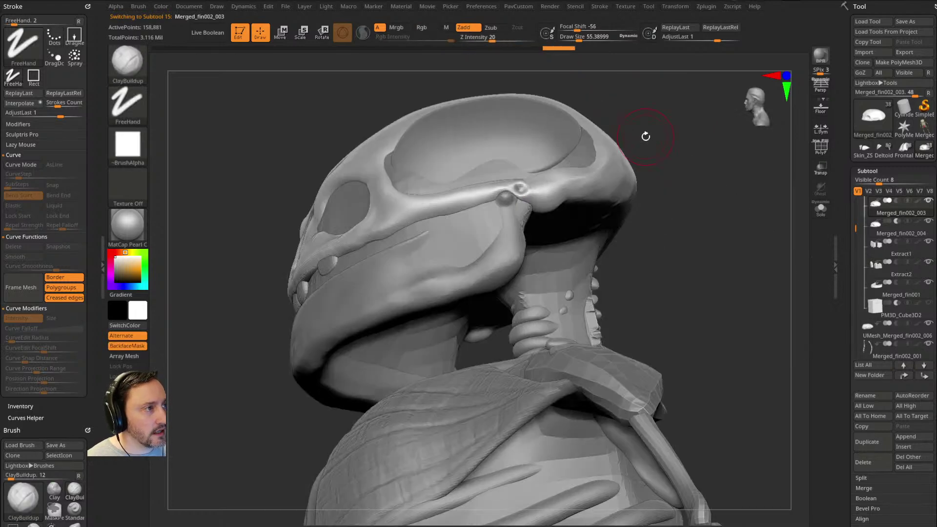
Step: Examine the skull's underside, mastoid area and neck from behind and below, reducing the draw size to about 24
mouse_move(694, 233)
left_mouse_down()
mouse_move(692, 257)
mouse_move(681, 215)
mouse_move(697, 236)
mouse_move(668, 247)
mouse_move(692, 255)
mouse_move(666, 254)
mouse_move(565, 199)
mouse_move(669, 207)
mouse_move(529, 220)
left_mouse_up()
mouse_move(630, 244)
left_mouse_down()
mouse_move(599, 233)
mouse_move(445, 282)
left_mouse_up()
mouse_move(649, 229)
left_mouse_down()
mouse_move(708, 235)
mouse_move(629, 228)
mouse_move(610, 204)
mouse_move(663, 226)
mouse_move(592, 222)
mouse_move(600, 229)
mouse_move(592, 236)
mouse_move(578, 128)
left_mouse_up()
key("bracketleft")
key("bracketleft")
key("bracketleft")
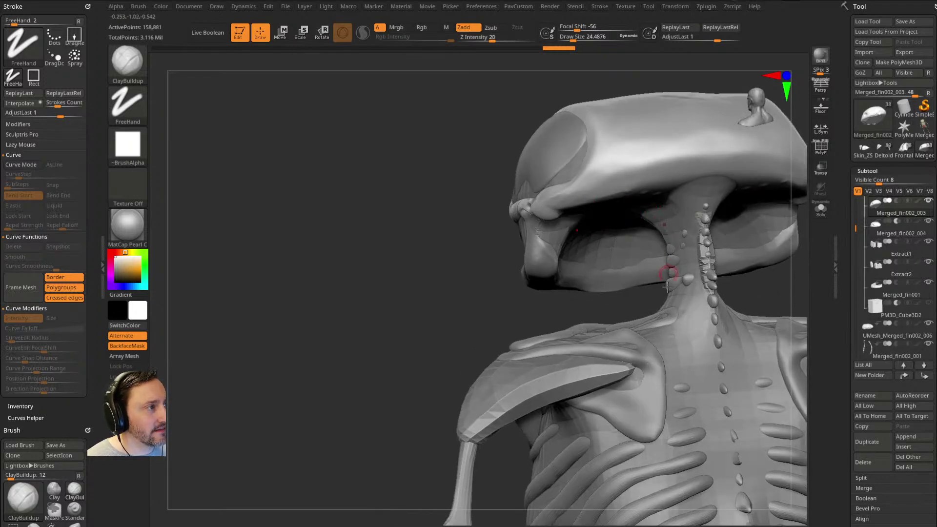
left_click_drag(610, 308, 534, 211)
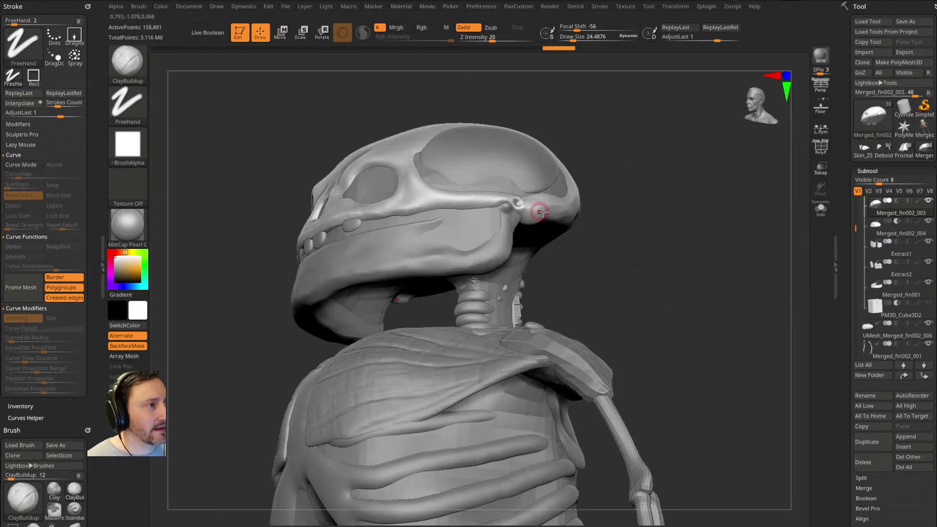
left_click_drag(446, 323, 555, 258)
mouse_move(413, 303)
left_mouse_down()
mouse_move(412, 273)
mouse_move(434, 291)
mouse_move(460, 272)
mouse_move(477, 226)
left_mouse_up()
Step: Try to reshape the skull's underside behind the jaw with the MoveAccu brush
key("b")
key("m")
key("v")
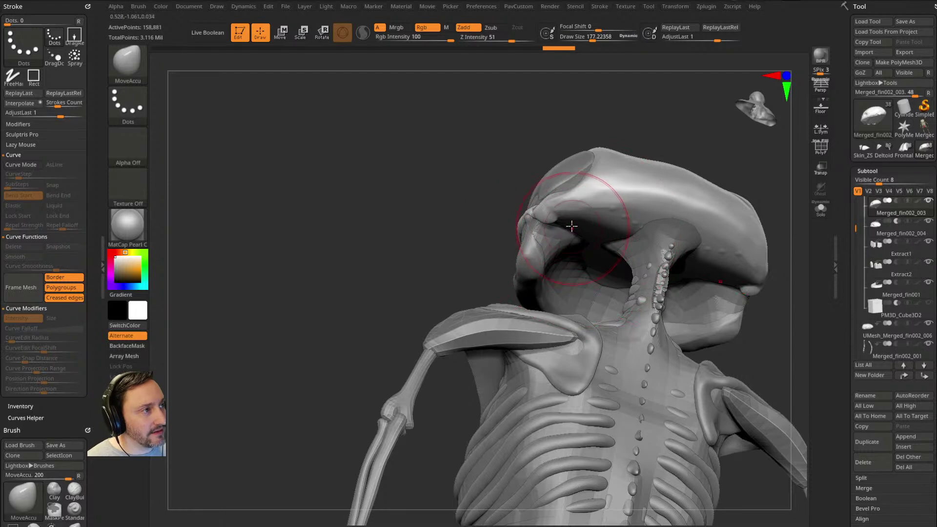
mouse_move(558, 223)
left_mouse_down()
mouse_move(648, 247)
mouse_move(570, 244)
left_mouse_up()
key("ctrl+z")
key("bracketright")
key("b")
key("s")
key("t")
key("bracketleft")
key("bracketleft")
key("bracketleft")
key("bracketleft")
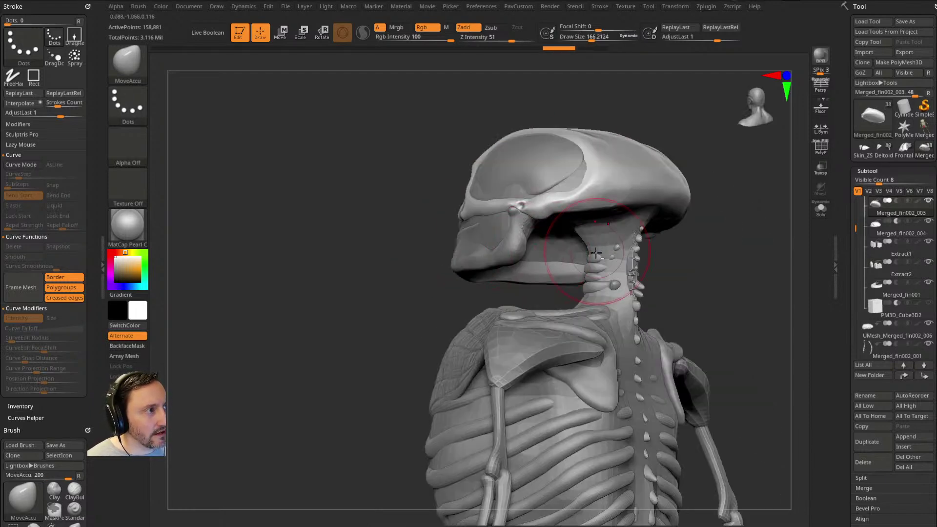
key("bracketleft")
Step: Make the ribcage and neck skin mesh Skin_Merged_Ryan_Kingslien_Anatomy_Model2 the active subtool
mouse_move(717, 243)
left_mouse_down()
mouse_move(659, 264)
mouse_move(683, 258)
mouse_move(599, 252)
left_mouse_up()
left_click(477, 324, "alt")
left_click(585, 238, "alt")
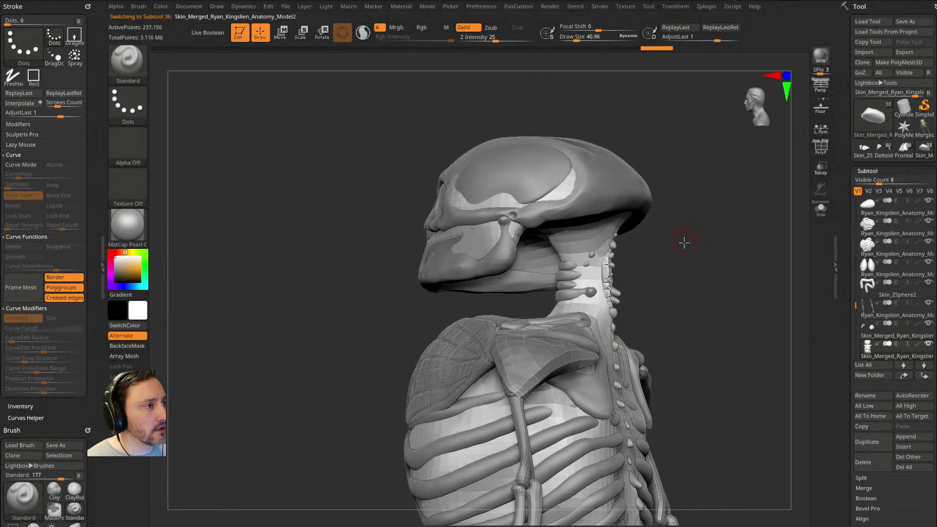
left_click_drag(683, 238, 700, 251)
Step: Choose the CurveStrapSnap brush and turn off Bend Start for its curve
key("b")
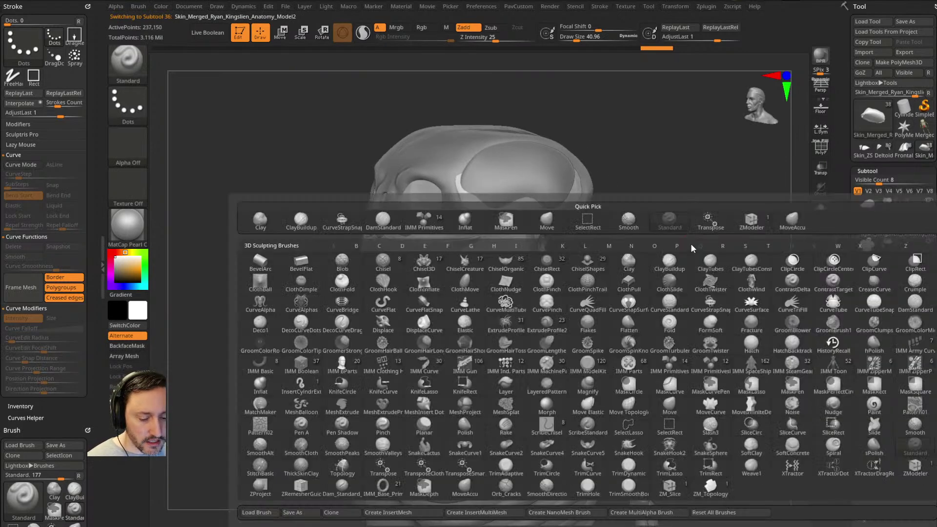
key("c")
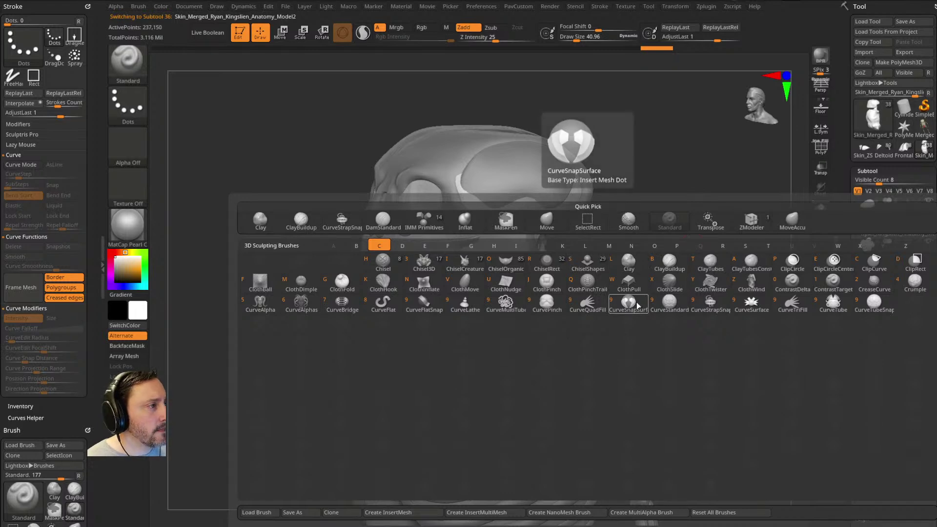
left_click(711, 304)
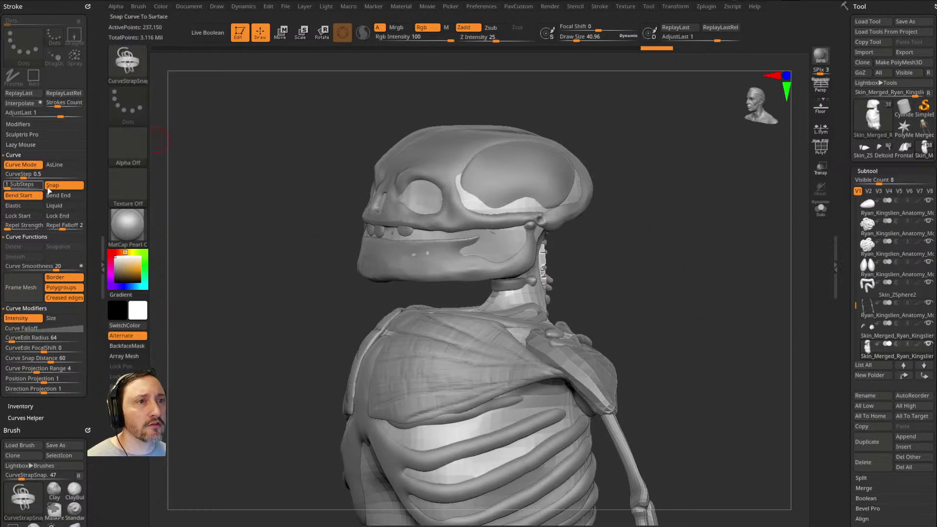
left_click(34, 196)
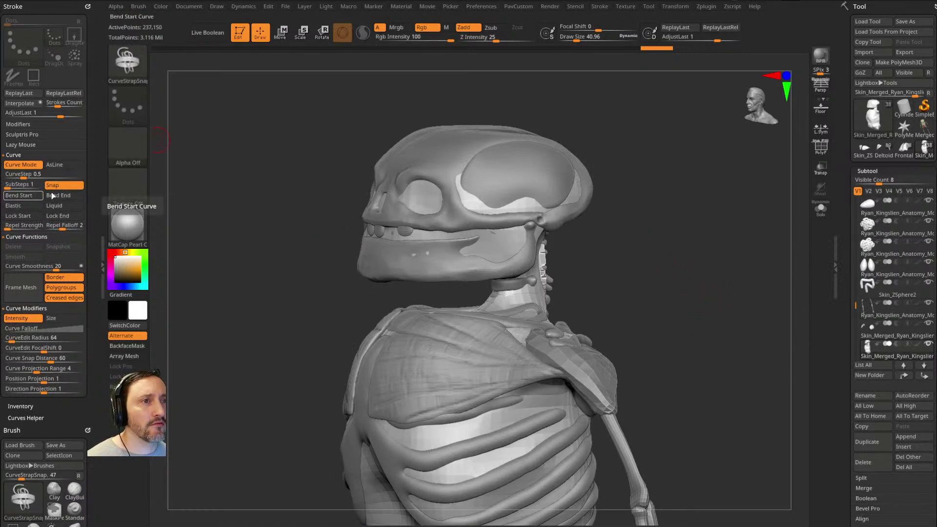
left_click_drag(671, 259, 642, 246)
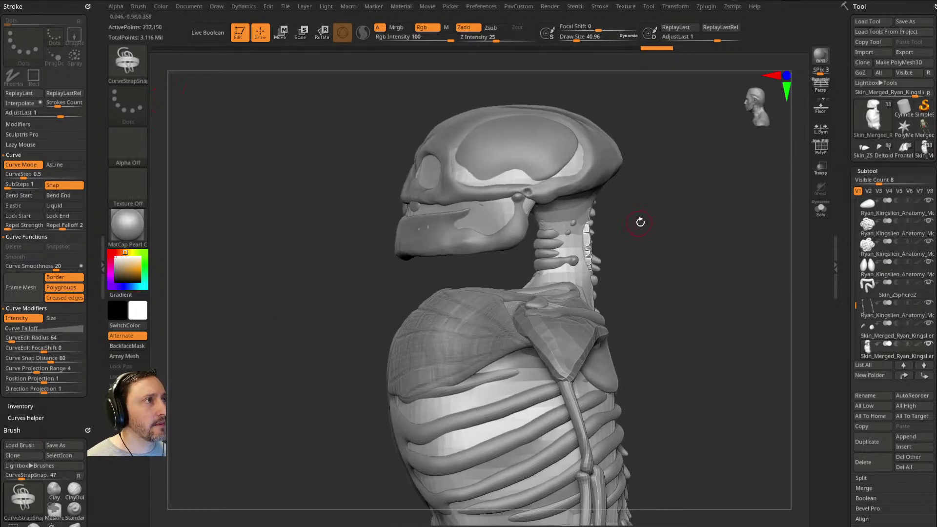
Step: Try drawing a strap down the side of the skull from the temple to the jaw
mouse_move(606, 140)
left_mouse_down()
mouse_move(533, 163)
mouse_move(522, 183)
left_mouse_up()
mouse_move(652, 195)
left_mouse_down()
mouse_move(713, 207)
mouse_move(709, 197)
left_mouse_up()
key("ctrl+z")
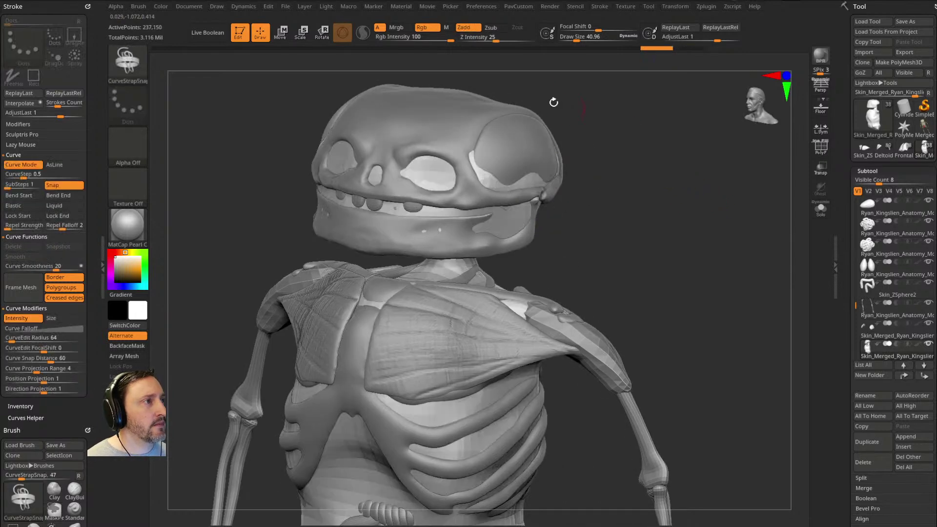
left_click_drag(538, 148, 502, 219)
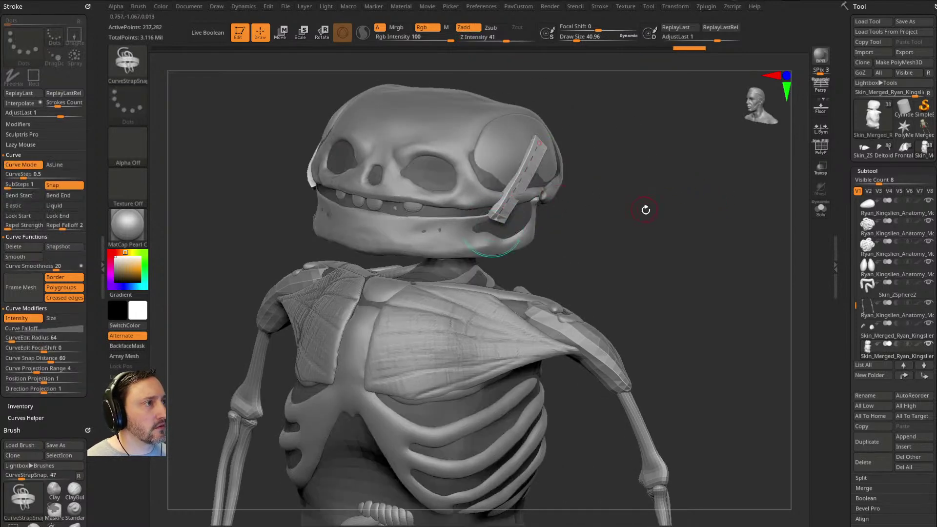
key("ctrl+z")
Step: Try a thicker strap from the temple to the jaw with Z Intensity at 100
mouse_move(506, 37)
left_mouse_down()
mouse_move(496, 37)
mouse_move(534, 38)
left_mouse_up()
mouse_move(536, 131)
left_mouse_down()
mouse_move(529, 183)
mouse_move(505, 222)
left_mouse_up()
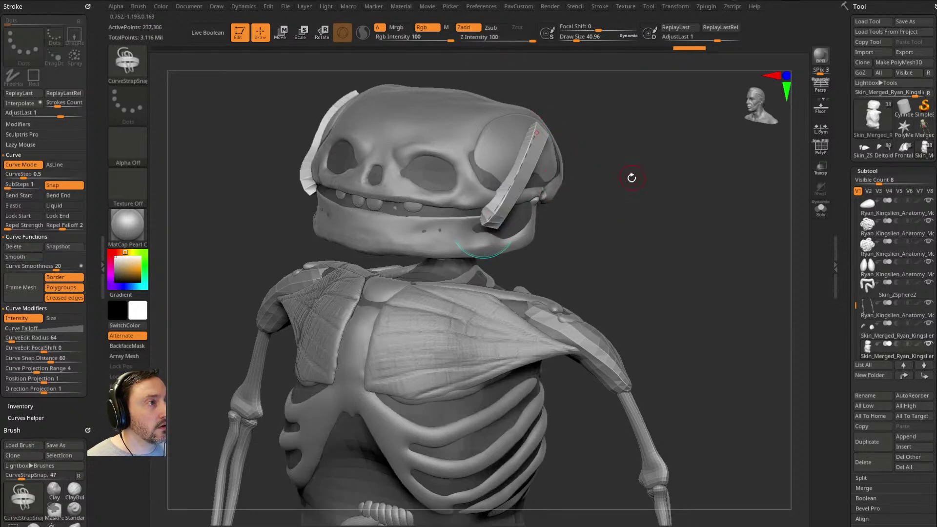
left_click_drag(631, 175, 640, 187)
key("bracketright")
key("bracketright")
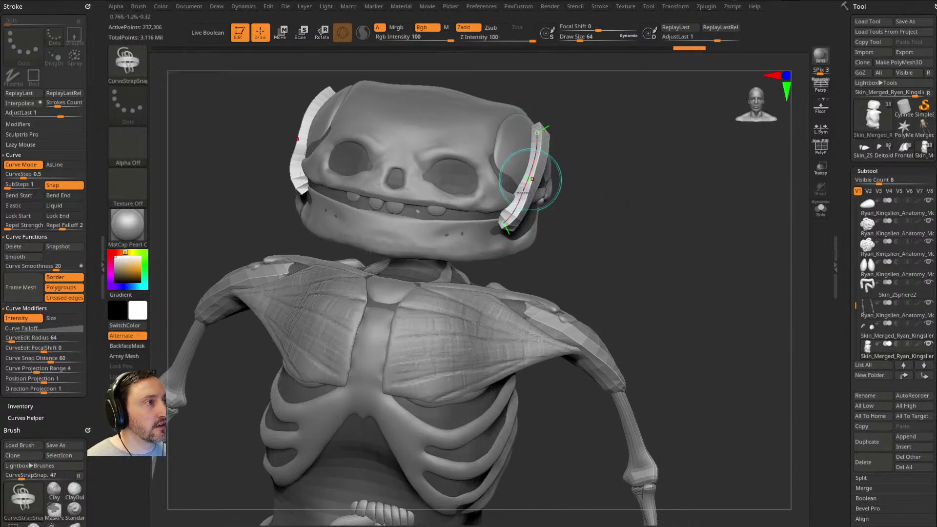
key("bracketleft")
key("bracketleft")
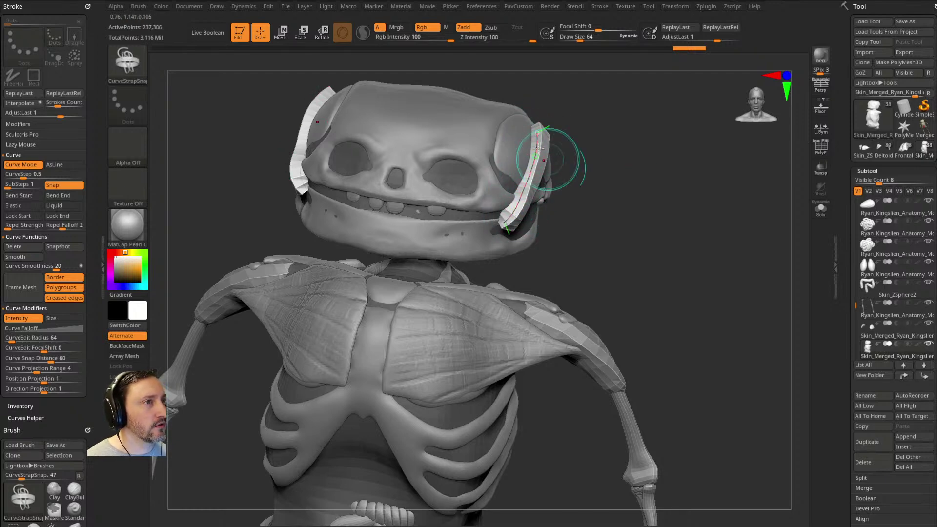
key("ctrl+z")
Step: Expand the Modifiers settings of the CurveStrapSnap brush
left_click_drag(66, 409, 63, 310)
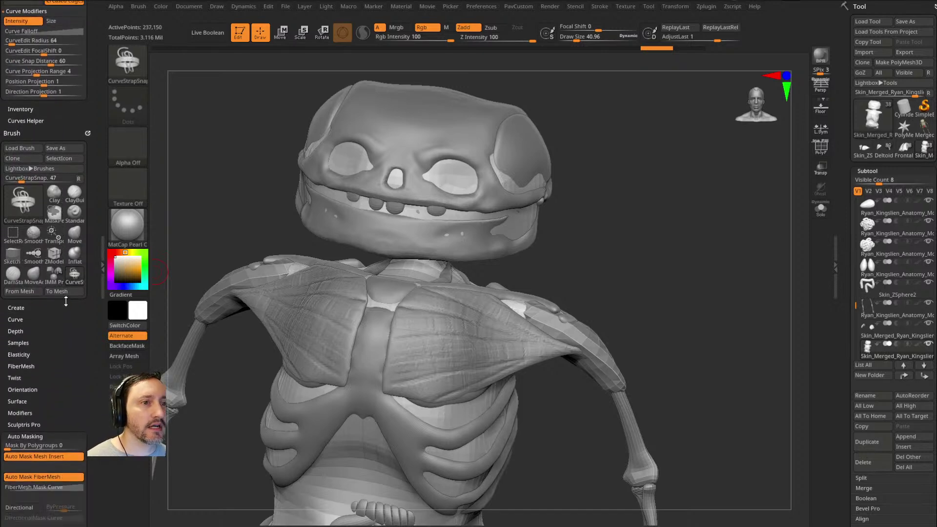
key("b")
key("c")
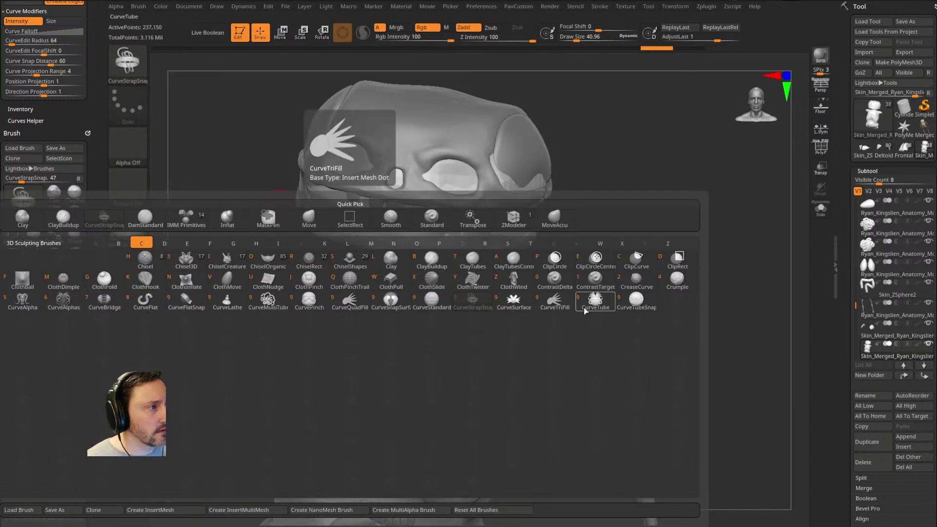
key("Escape")
scroll(63, 339, "down", 2)
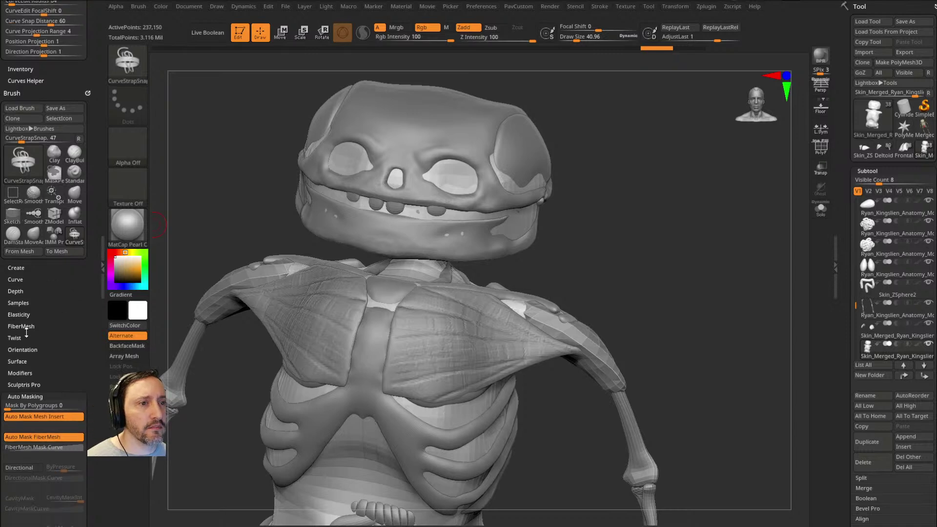
left_click(22, 373)
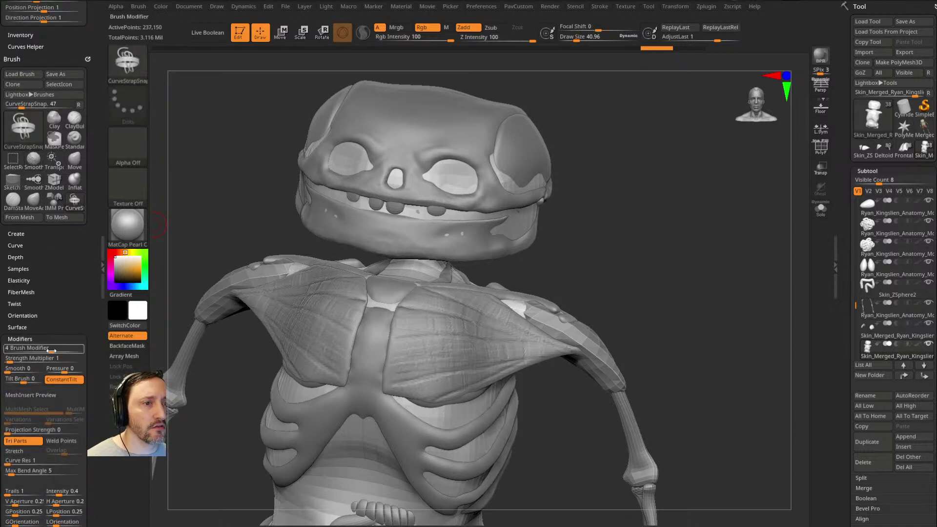
Step: Try a strap from the temple to the collarbone with Brush Modifier at 11
left_click_drag(53, 350, 57, 350)
mouse_move(483, 229)
left_mouse_down()
mouse_move(490, 163)
mouse_move(502, 171)
left_mouse_up()
mouse_move(539, 268)
left_mouse_down()
mouse_move(593, 225)
mouse_move(492, 161)
left_mouse_up()
left_click_drag(715, 203, 756, 199)
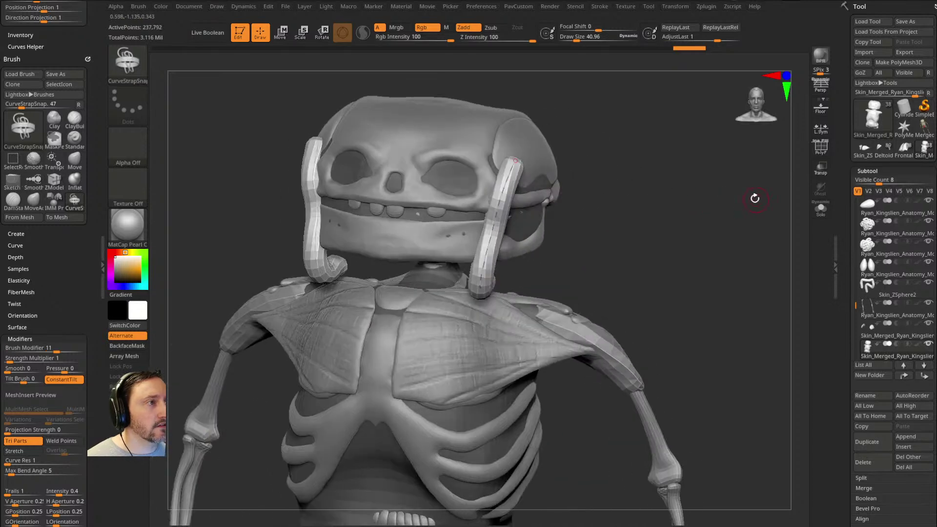
key("ctrl+z")
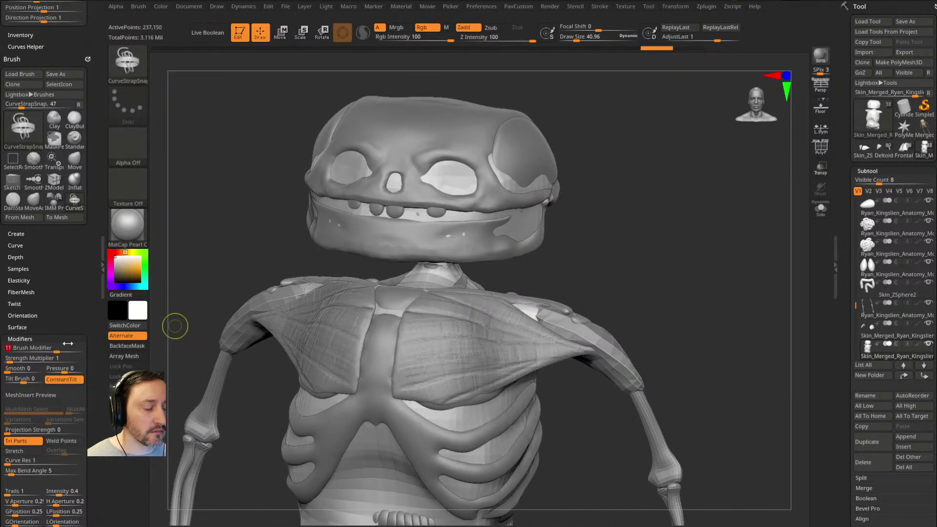
Step: Return the Brush Modifier to 4, set Z Intensity to 48 and test a strap from the temple to the collarbone
left_click_drag(702, 225, 676, 231)
left_click_drag(493, 38, 510, 39)
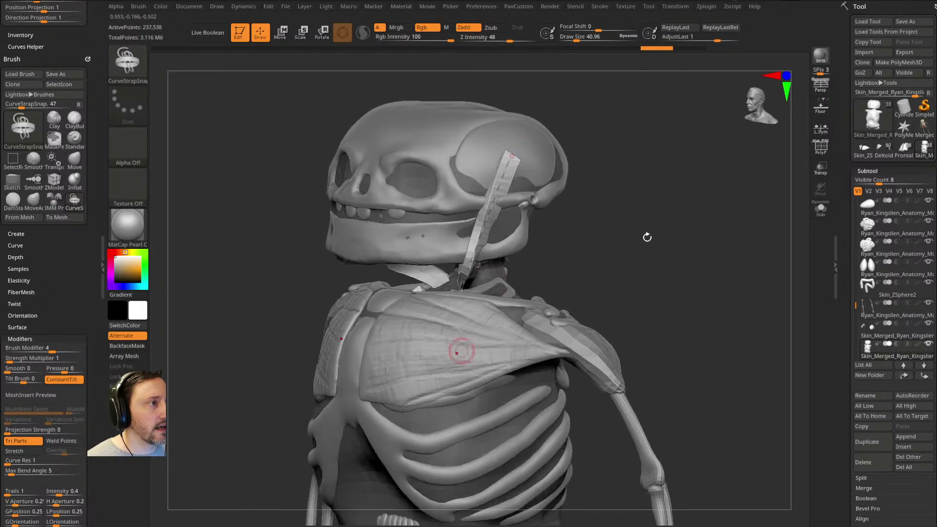
mouse_move(701, 198)
left_mouse_down()
mouse_move(698, 186)
mouse_move(733, 194)
mouse_move(702, 198)
left_mouse_up()
Step: Draw a straight strap from behind the jaw down to the collarbone with Snap off and AsLine on
scroll(65, 163, "up", 5)
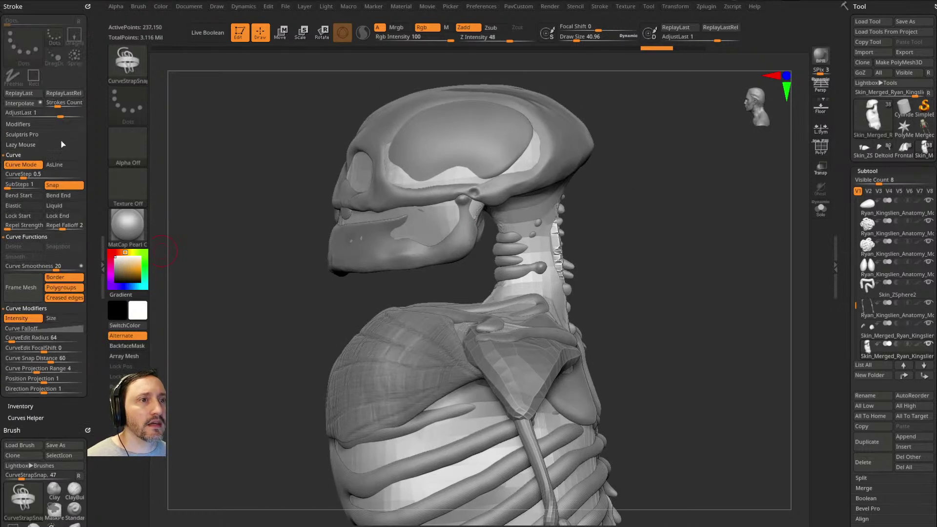
left_click(63, 184)
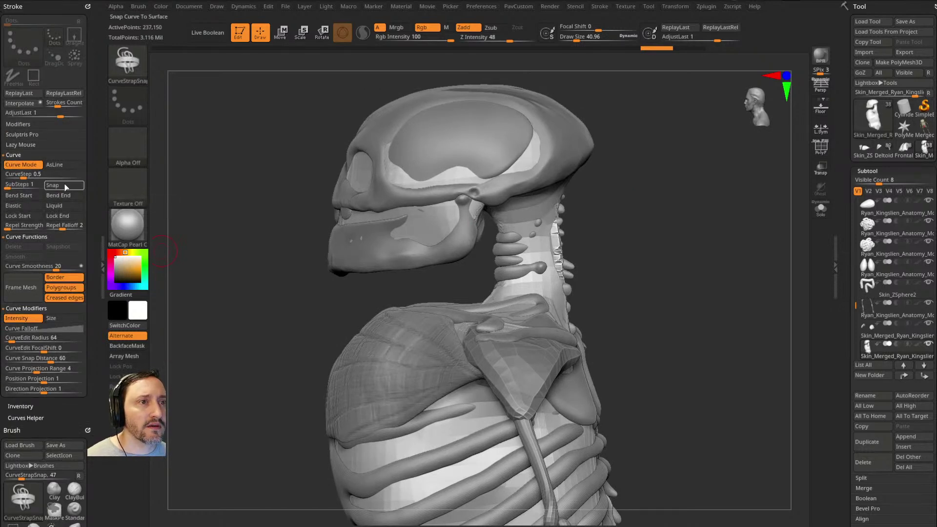
left_click(63, 165)
mouse_move(638, 219)
left_mouse_down()
mouse_move(619, 190)
mouse_move(590, 176)
mouse_move(512, 170)
mouse_move(461, 237)
left_mouse_up()
left_click_drag(413, 291, 413, 290)
left_click_drag(673, 214, 688, 238)
left_click(515, 326)
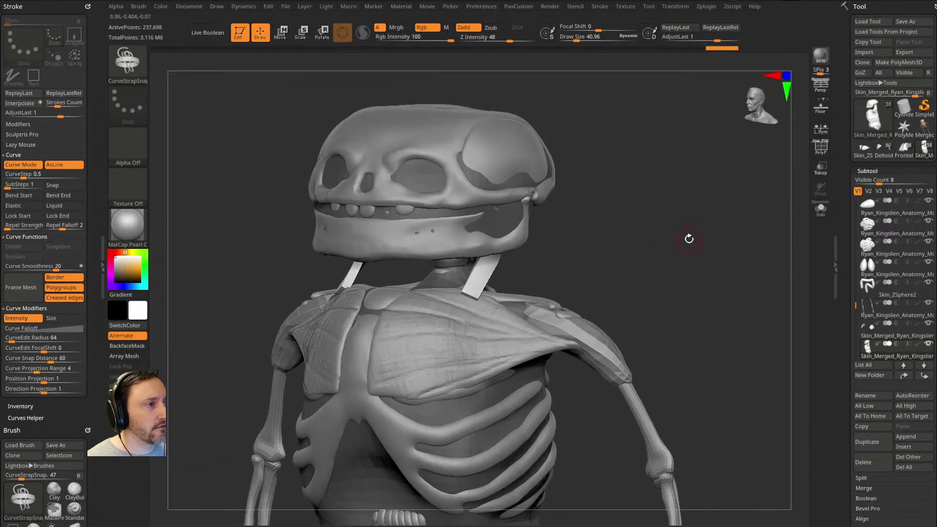
Step: Split the new neck straps off the skeleton mesh into their own subtool
key("2")
left_click(690, 300)
left_click_drag(569, 266, 567, 267, "shift")
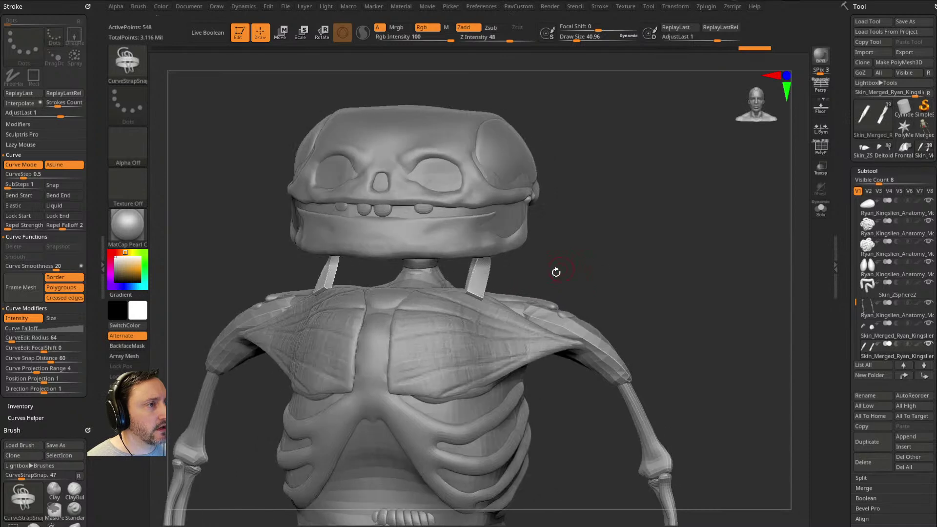
Step: Resize the Move brush and pull the lower end of the neck strap inward toward the sternum
key("s")
left_click(587, 273)
key("b")
key("m")
key("v")
left_click_drag(469, 282, 400, 286)
Step: Fit the neck strap in side view, moving its upper end to the mastoid and its lower end to the collarbone
left_click_drag(722, 212, 566, 200)
key("s")
left_click_drag(555, 199, 541, 199)
left_click_drag(503, 189, 514, 180)
left_click_drag(509, 214, 516, 211)
left_click_drag(383, 270, 437, 266)
left_click_drag(515, 200, 510, 209, "shift")
mouse_move(644, 203)
left_mouse_down()
mouse_move(655, 213)
mouse_move(625, 214)
mouse_move(662, 180)
mouse_move(568, 188)
mouse_move(676, 206)
left_mouse_up()
Step: Undo the last strap edit and DynaMesh the straps at resolution 248
key("s")
key("ctrl+z")
key("1")
left_click(652, 193)
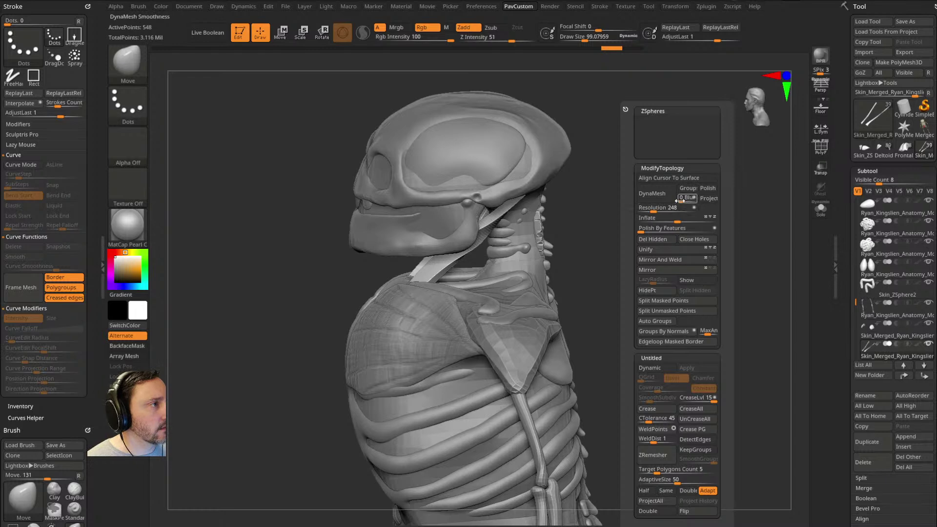
Step: Pull the lower part of the neck straps into place against the collarbone with a resized Move brush
key("s")
left_click_drag(445, 274, 512, 202)
left_click_drag(598, 209, 634, 234)
key("s")
mouse_move(416, 290)
left_mouse_down()
mouse_move(424, 289)
mouse_move(392, 278)
left_mouse_up()
left_click_drag(587, 219, 517, 190)
key("s")
left_click_drag(466, 272, 463, 273)
Step: Shape the upper part of the neck straps around the back of the skull with the Move brush
left_click_drag(302, 234, 249, 209)
left_click_drag(396, 177, 431, 203)
left_click_drag(298, 200, 355, 229)
key("s")
left_click_drag(385, 170, 431, 148)
left_click_drag(320, 250, 363, 235)
left_click_drag(425, 159, 418, 156)
mouse_move(434, 147)
left_mouse_down()
mouse_move(464, 138)
mouse_move(423, 157)
mouse_move(530, 162)
mouse_move(537, 186)
mouse_move(481, 192)
left_mouse_up()
Step: Adjust the straps' lower ends near the sternum and smooth their surface
left_click_drag(396, 248, 385, 258)
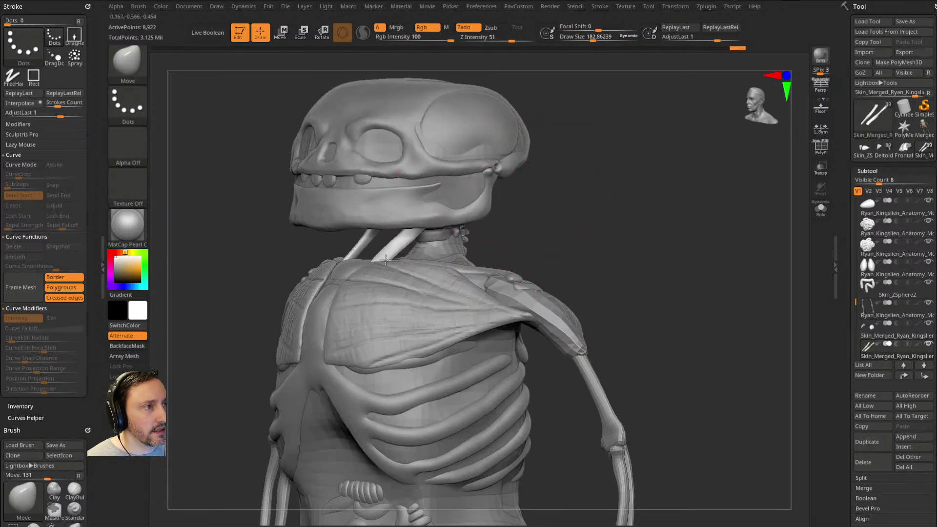
mouse_move(510, 215)
left_mouse_down()
mouse_move(445, 213)
mouse_move(452, 225)
left_mouse_up()
left_click_drag(481, 190, 477, 196)
left_click_drag(556, 178, 616, 196)
left_click_drag(458, 229, 452, 238, "shift")
mouse_move(579, 219)
left_mouse_down("shift")
mouse_move(609, 232)
mouse_move(609, 215)
mouse_move(587, 240)
mouse_move(627, 244)
left_mouse_up("shift")
Step: Turn on transparency and adjust the strap's lower end at the collarbone using MoveAccu at draw size 112
key("s")
left_click(457, 277)
key("2")
mouse_move(720, 213)
left_mouse_down()
mouse_move(717, 195)
mouse_move(704, 213)
left_mouse_up()
key("bracketright")
left_click(820, 168)
mouse_move(448, 270)
left_mouse_down()
mouse_move(417, 272)
mouse_move(413, 257)
mouse_move(453, 274)
mouse_move(424, 255)
mouse_move(418, 271)
mouse_move(445, 255)
left_mouse_up()
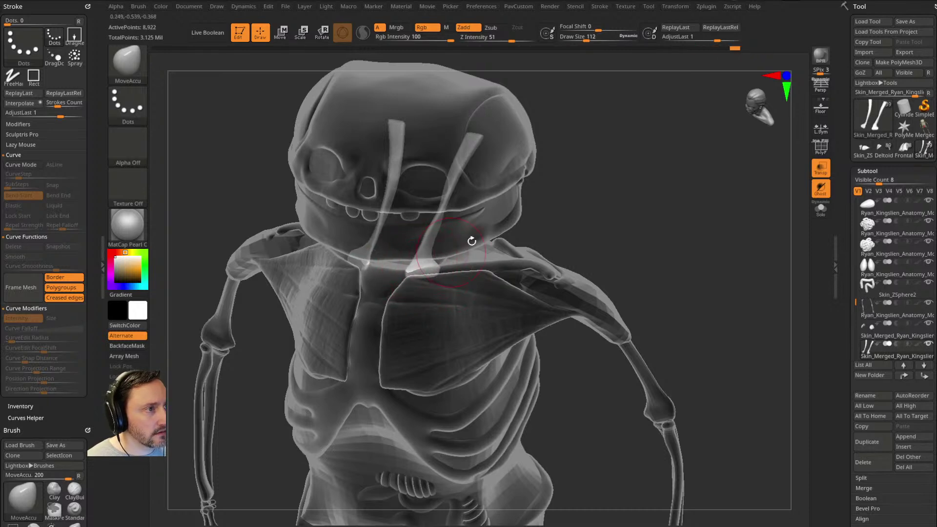
Step: Re-DynaMesh the adjusted neck straps and turn transparency off
left_click_drag(581, 205, 575, 151)
left_click_drag(665, 139, 701, 176, "ctrl")
left_click(820, 168)
mouse_move(710, 226)
left_mouse_down()
mouse_move(727, 214)
mouse_move(682, 233)
mouse_move(662, 224)
mouse_move(673, 230)
left_mouse_up()
Step: Reduce the draw size to about 44 and save the project
key("s")
key("s")
key("s")
key("ctrl+s")
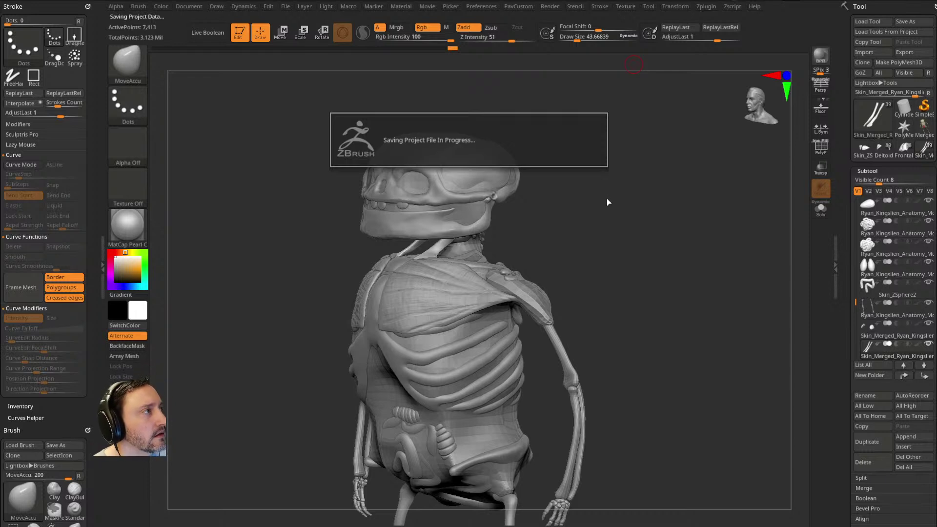
Step: Switch to the Frontalis head tool and delete all of its subtools
left_click(903, 155)
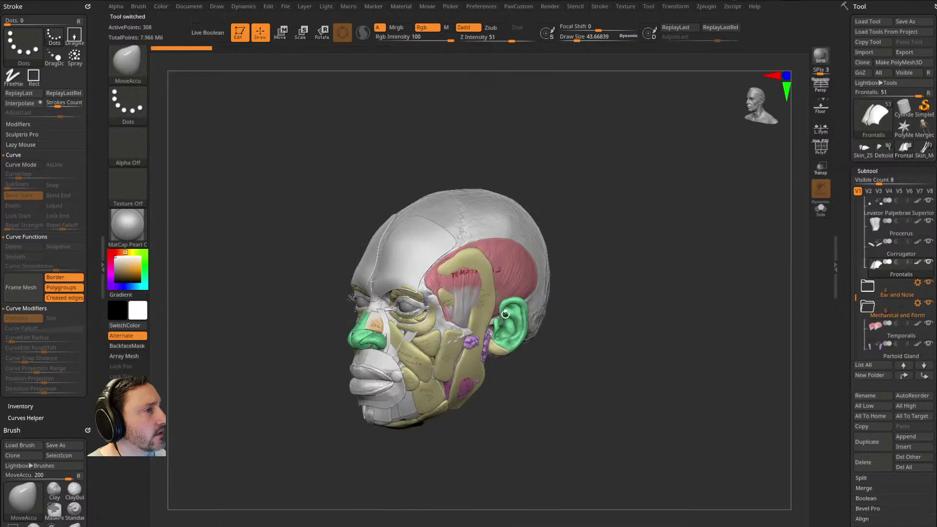
left_click(901, 465)
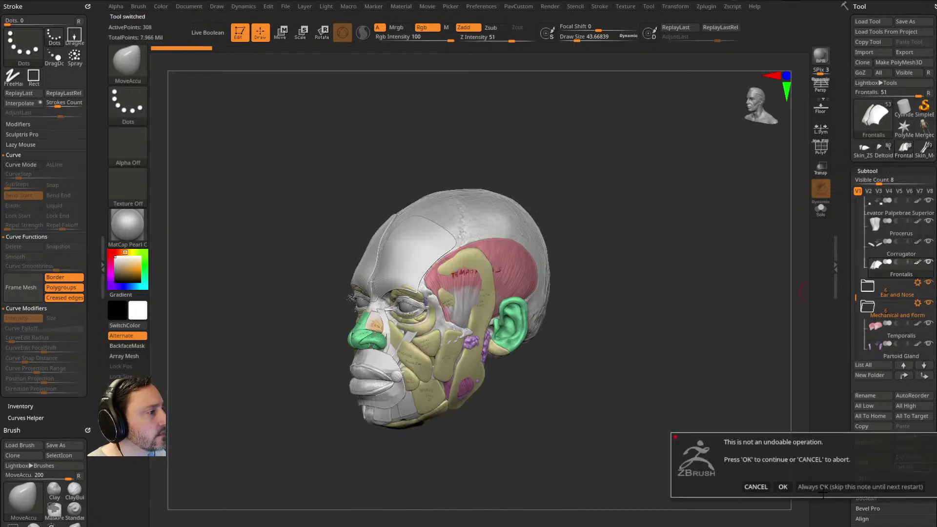
left_click(778, 485)
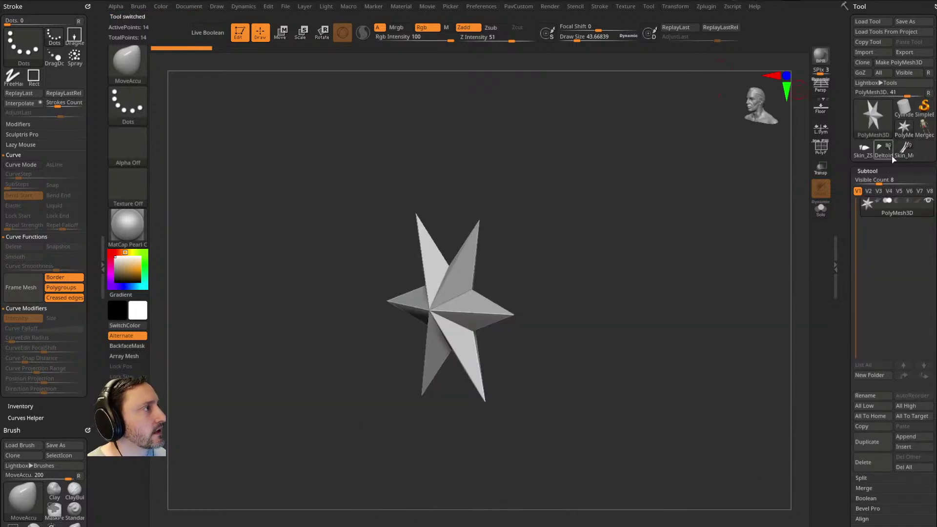
Step: Check the Deltoid muscle figure tool and return to the skeleton tool
left_click(911, 155)
left_click(885, 154)
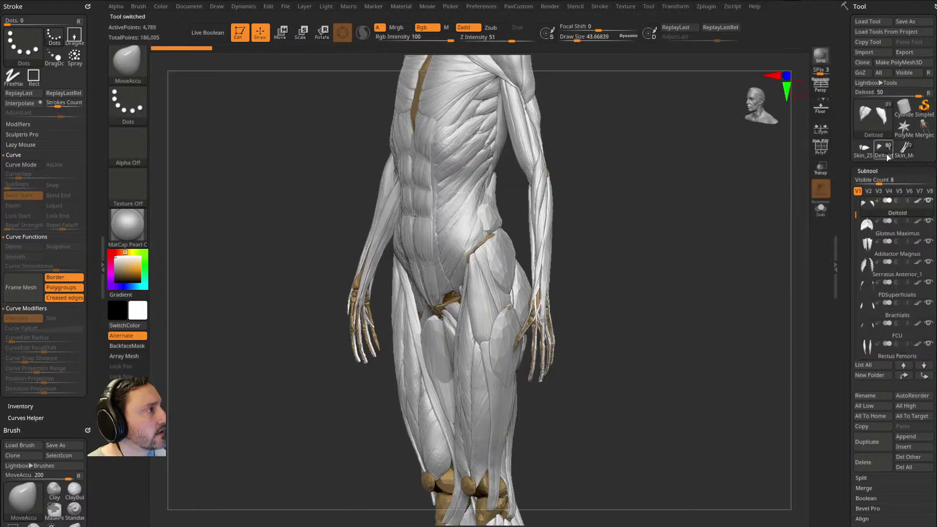
mouse_move(891, 157)
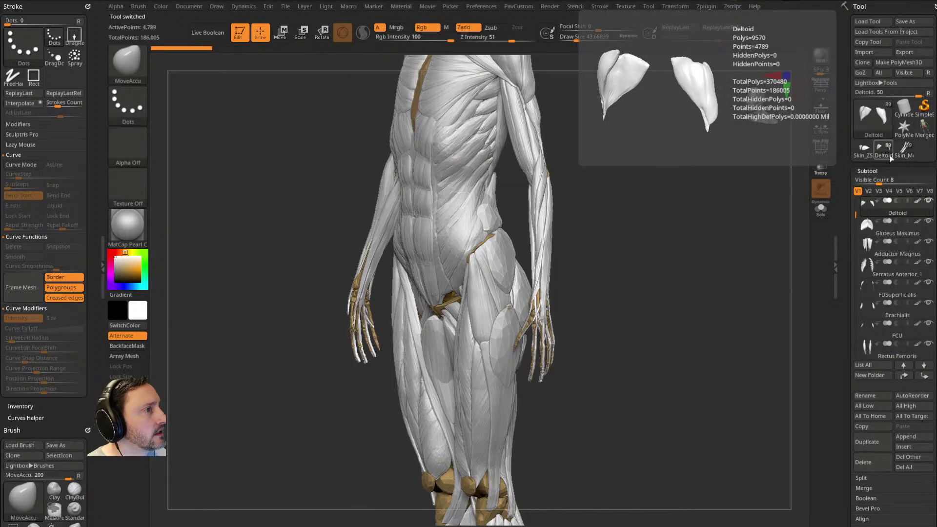
left_click(904, 156)
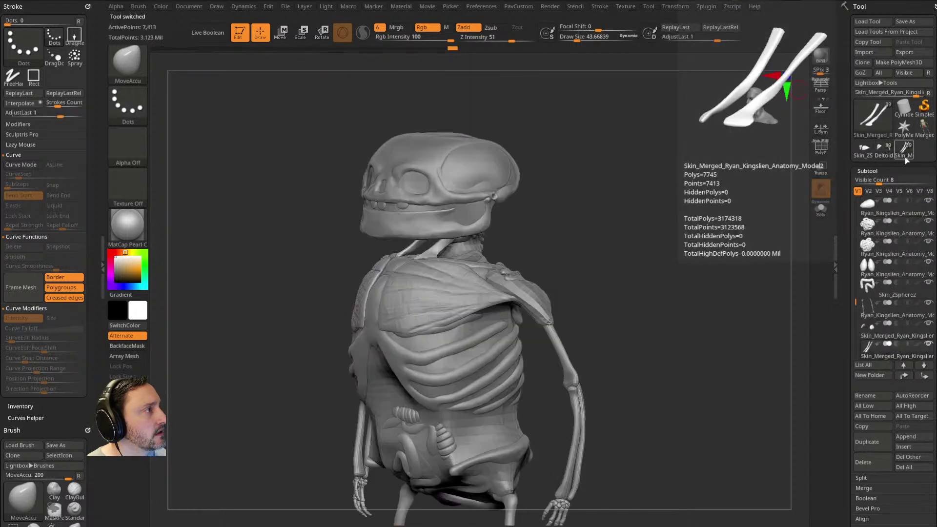
Step: Delete the unused Merged and Skin_ZSphere tools and save the project again
left_click(923, 129)
left_click(867, 455)
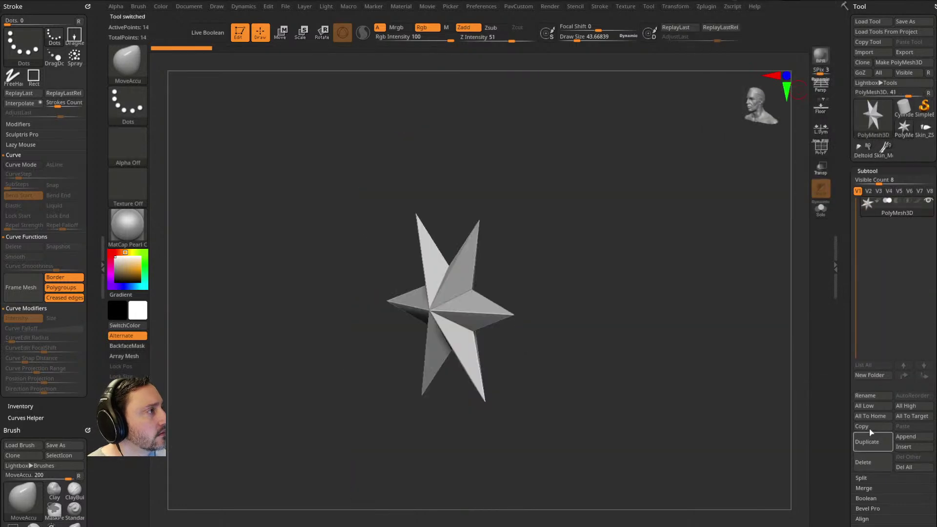
left_click(929, 135)
left_click(873, 461)
left_click_drag(649, 243, 696, 230)
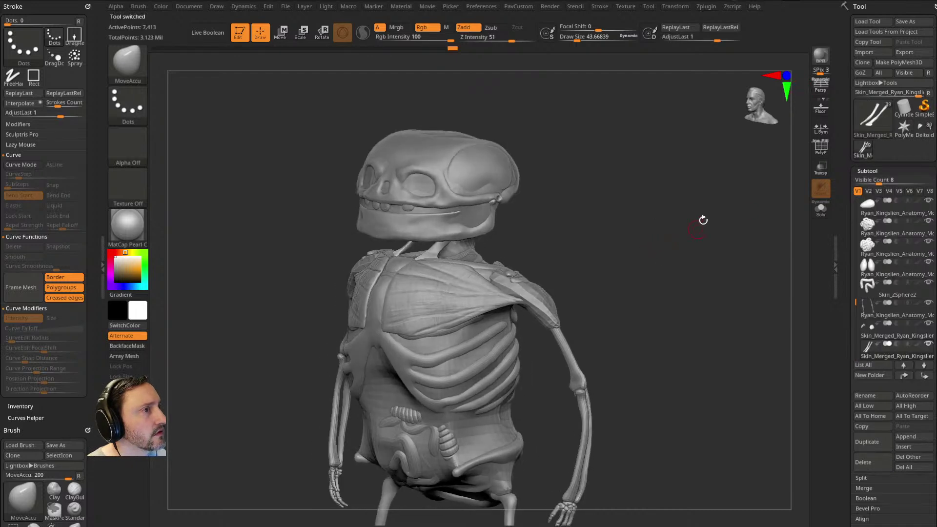
key("ctrl+s")
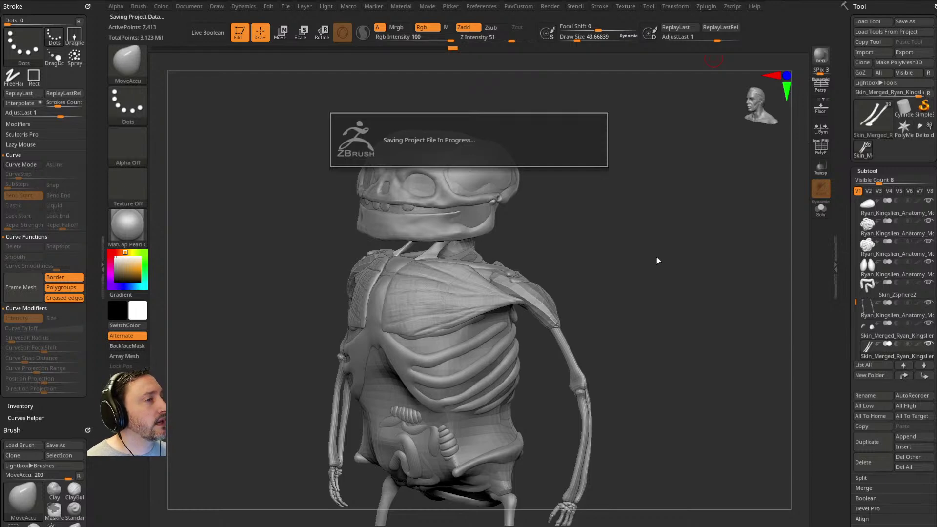
Step: Switch to the Deltoid muscle figure tool and delete all of its subtools
left_click(918, 132)
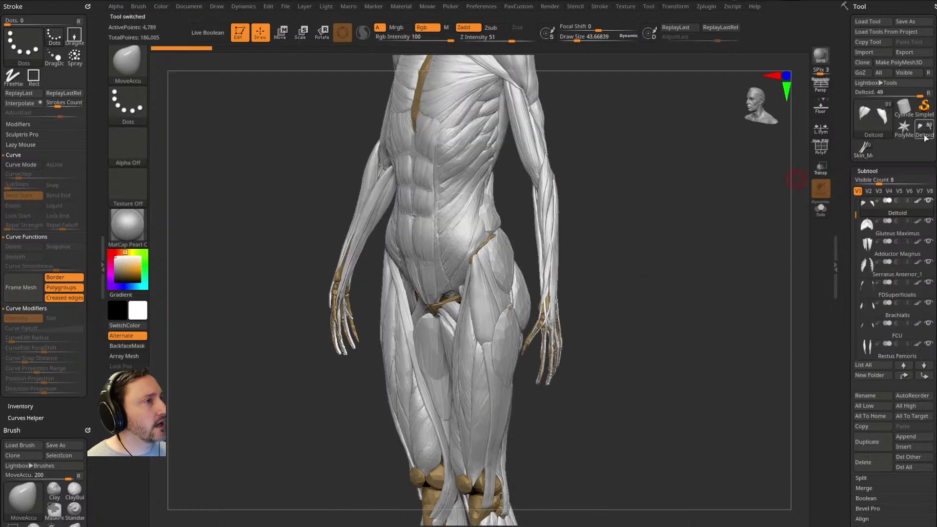
left_click(913, 468)
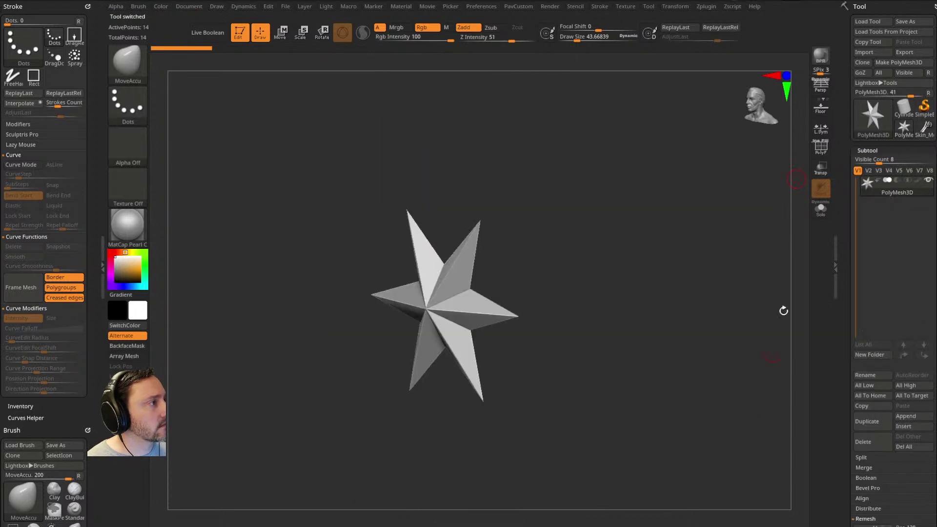
Step: Switch the active tool to the skeleton model with its merged skin subtools
left_click(929, 132)
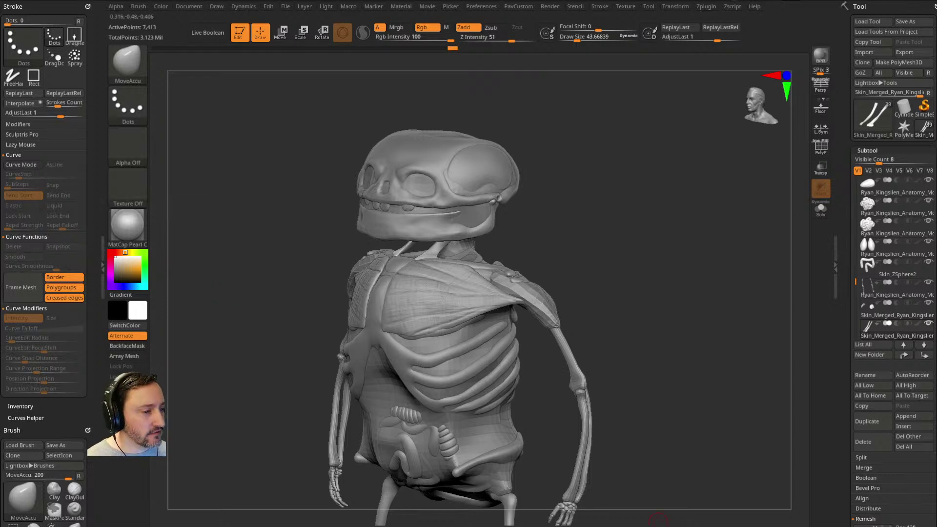
Step: Switch to the browser, open the "Create Your Own Anatomy Cross Section" livestream on YouTube and jump to 57:09
key("alt+Tab")
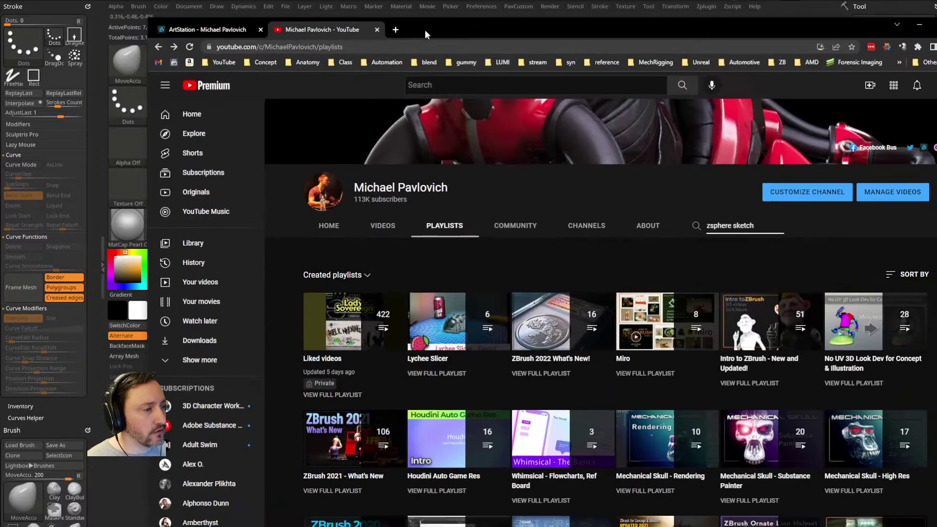
scroll(511, 406, "down", 3)
left_click(422, 452)
left_click(505, 146)
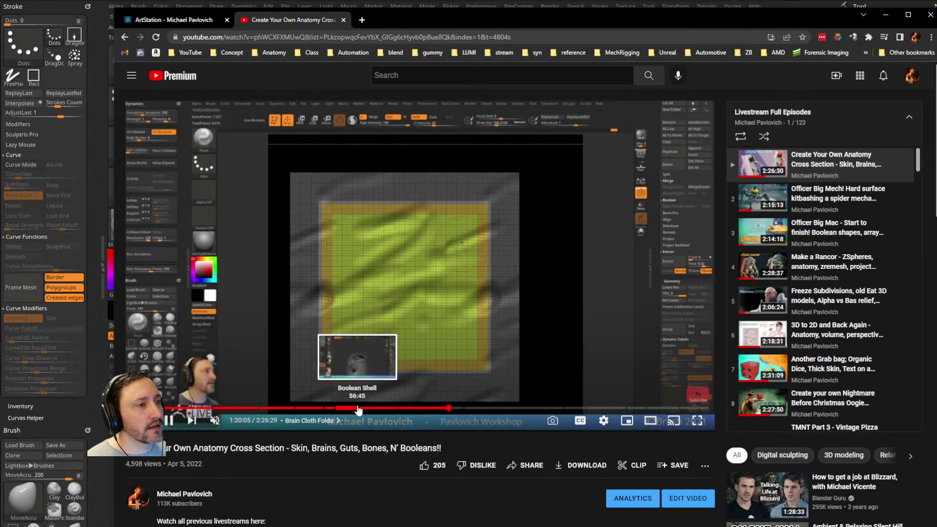
left_click(361, 409)
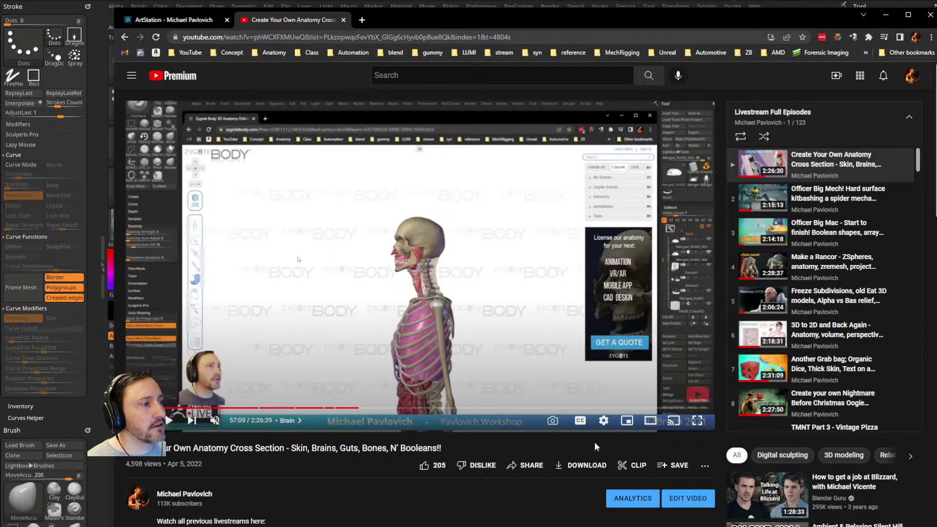
Step: Copy the video's share link with the start time 57:09, close the sharing dialog and return to ZBrush
left_click(527, 465)
left_click(418, 397)
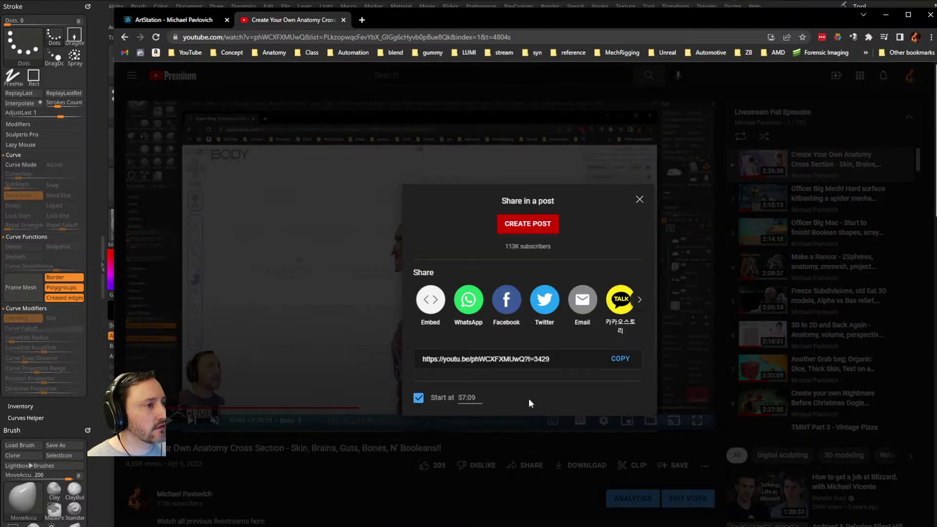
left_click(620, 360)
left_click(298, 259)
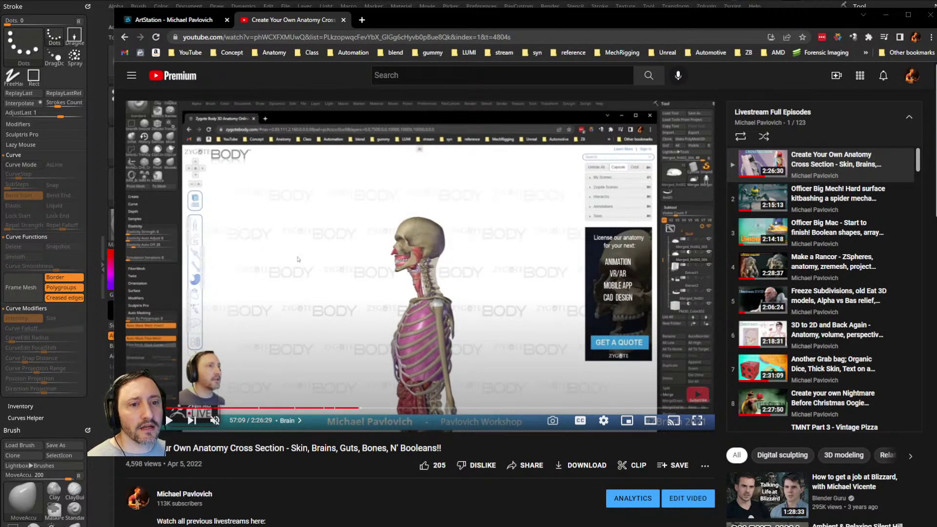
left_click(482, 4)
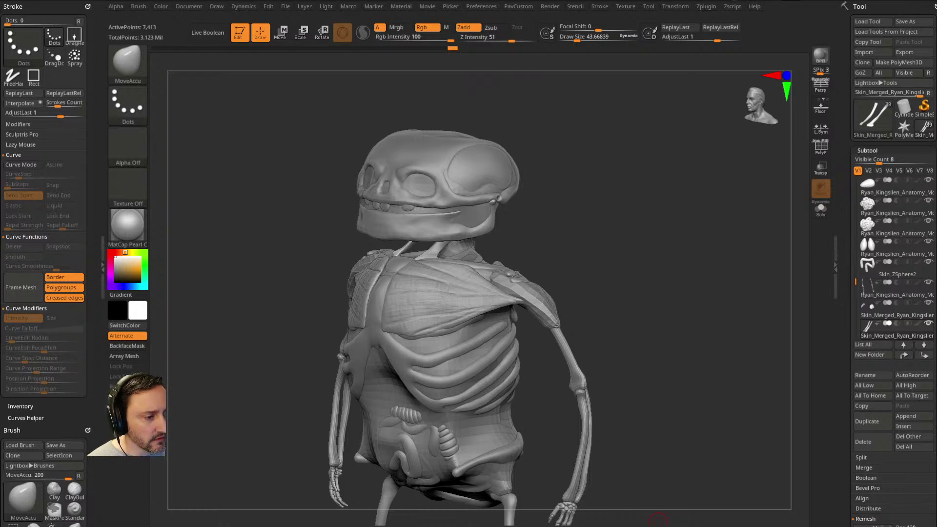
Step: Look through the ArtStation portfolio in the browser, select the page's web address and return to ZBrush
key("alt+Tab")
left_click(208, 62)
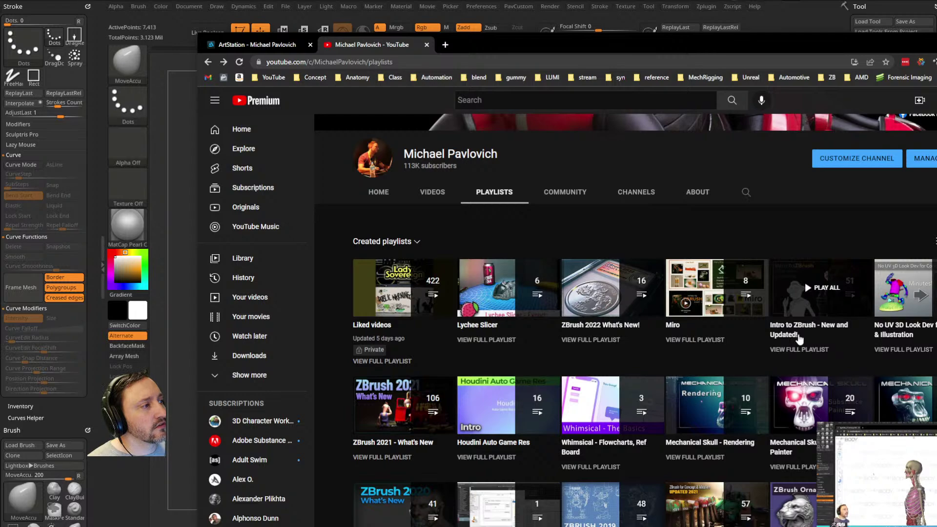
left_click(257, 45)
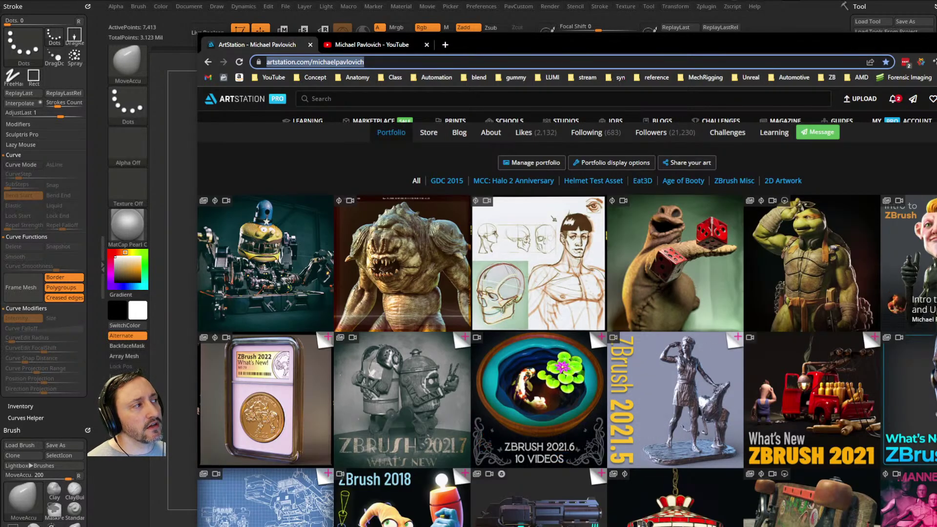
left_click_drag(756, 43, 635, 13)
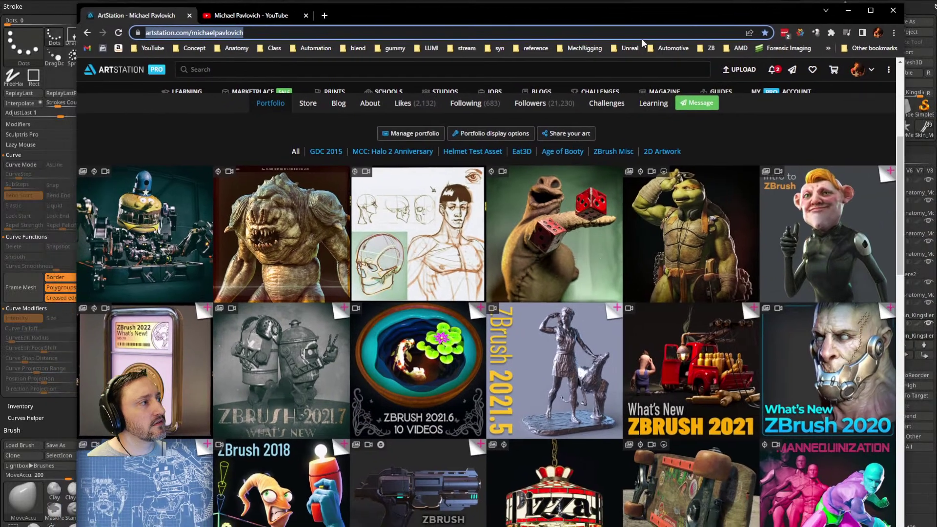
scroll(149, 234, "down", 2)
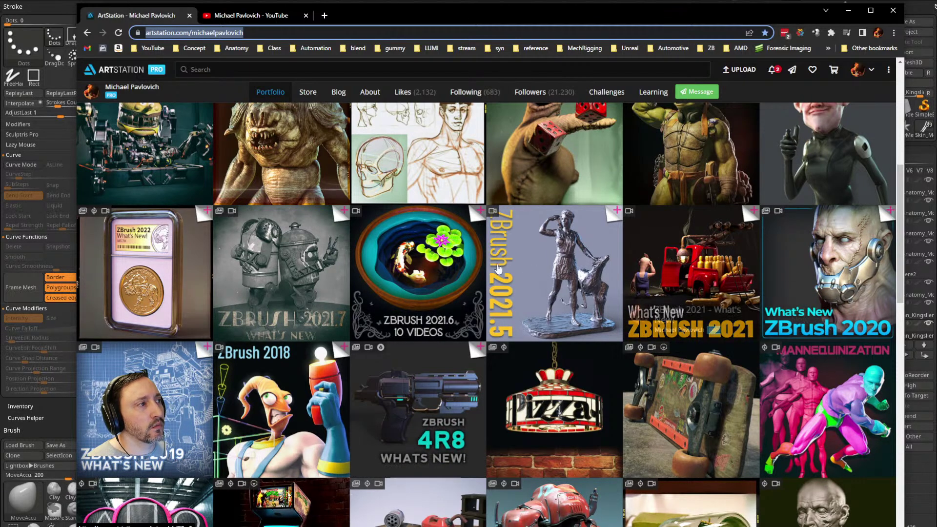
left_click(368, 33)
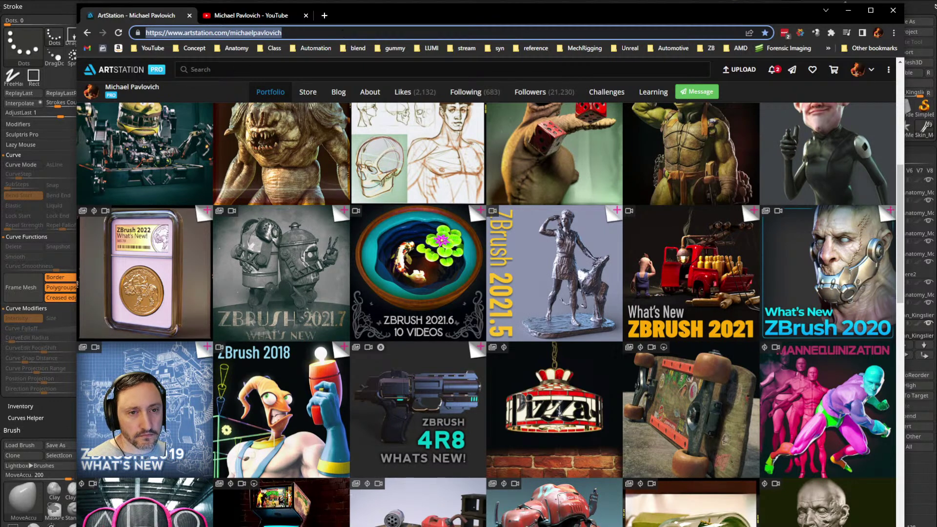
key("alt+Tab")
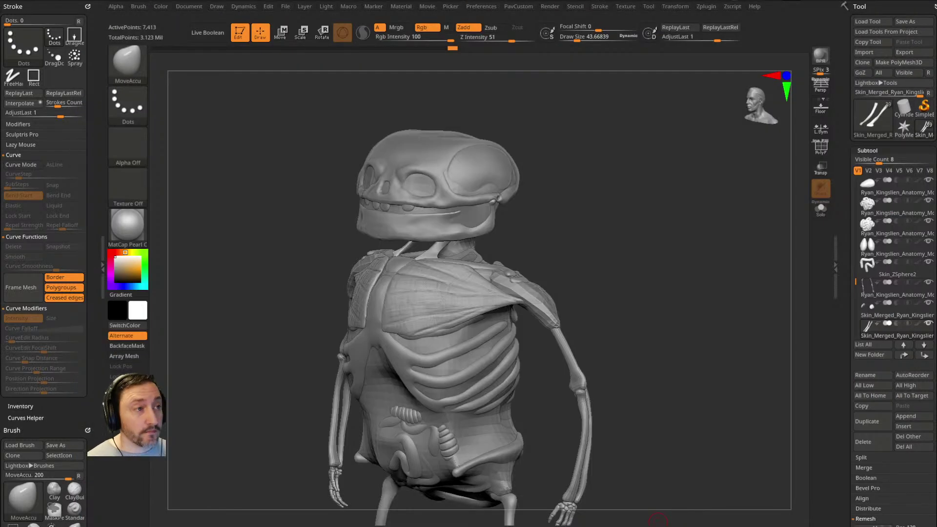
Step: Leave edit mode, choosing to always switch to 2.5D mode, and clear the skeleton from the canvas
left_click_drag(616, 165, 639, 212)
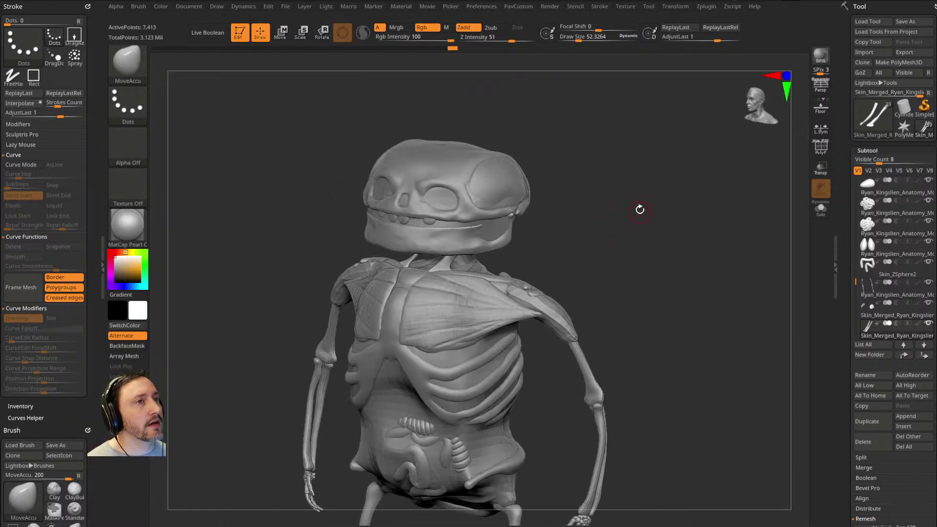
left_click(238, 35)
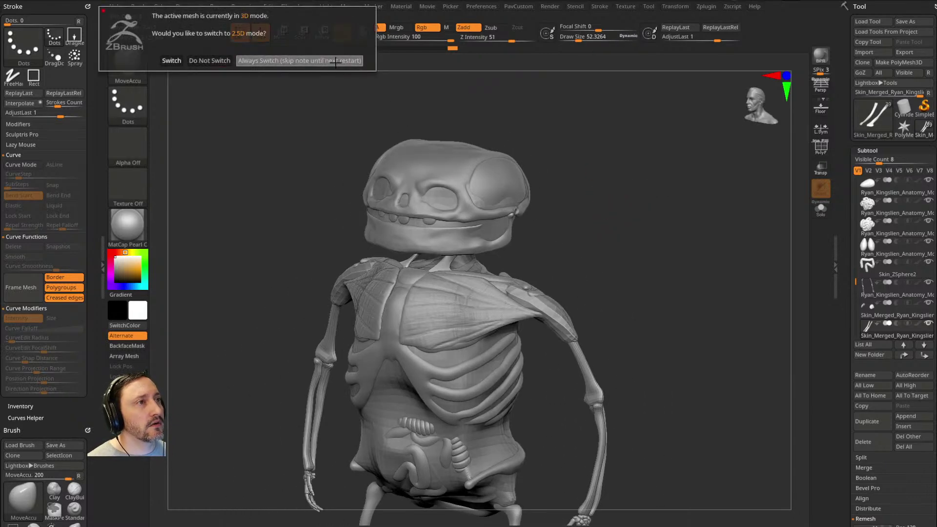
left_click(288, 62)
key("ctrl")
Step: Draw a PolyMesh3D star on the canvas, make it editable and turn on its polyframe display
left_click(874, 117)
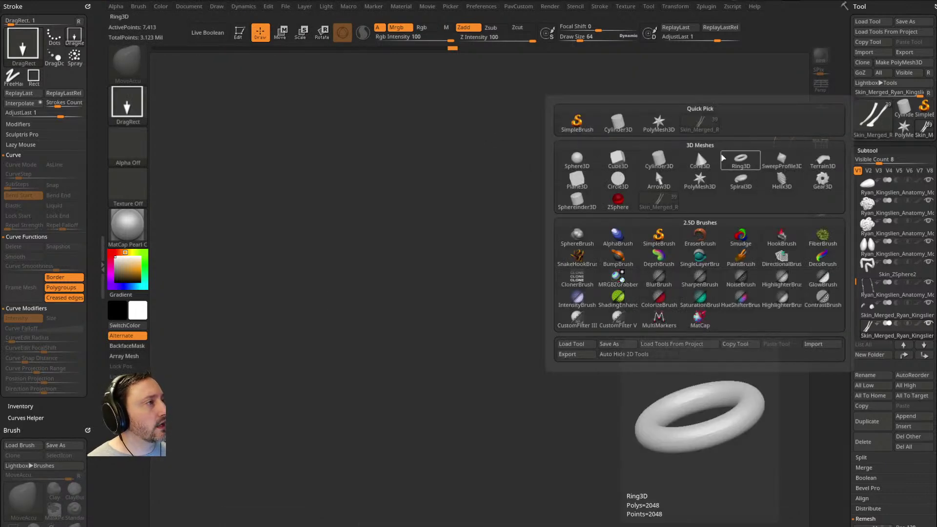
left_click(700, 179)
left_click_drag(507, 256, 584, 241)
left_click(238, 32)
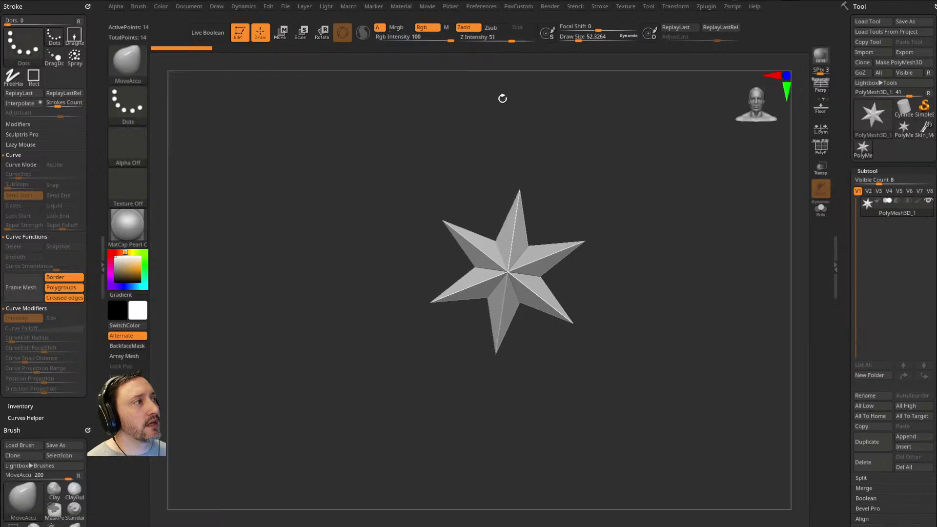
left_click(820, 146)
Step: Initialize the star mesh as a QCube with a resolution of 2 on X, Y and Z
scroll(849, 198, "down", 10)
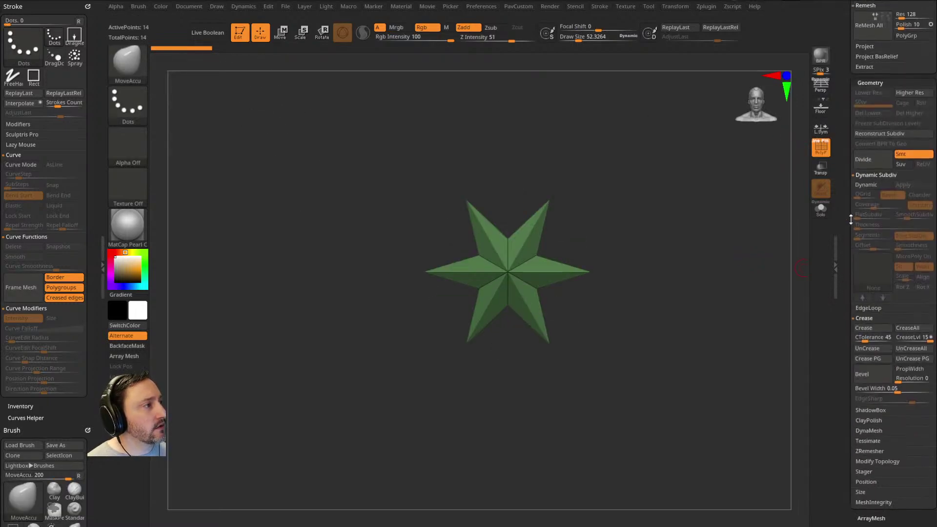
scroll(865, 287, "down", 7)
left_click(872, 435, "shift")
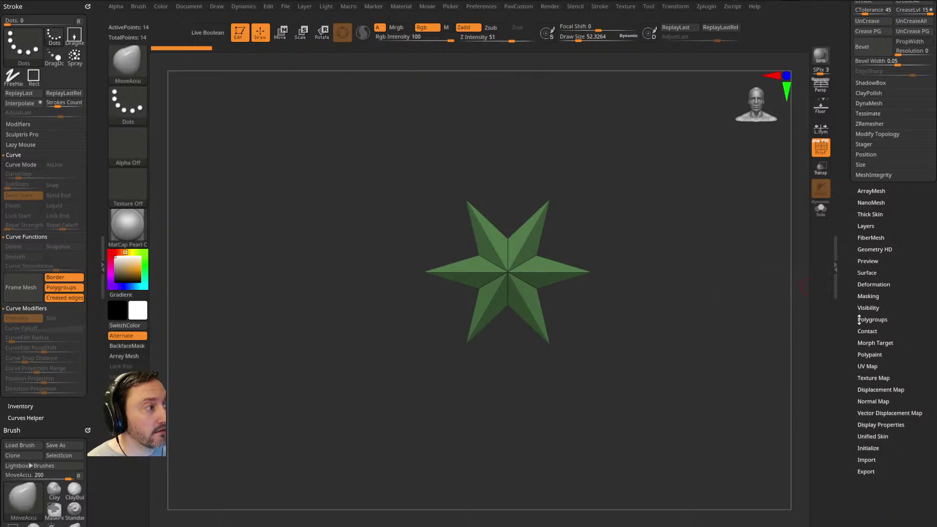
left_click_drag(695, 280, 677, 296, "alt")
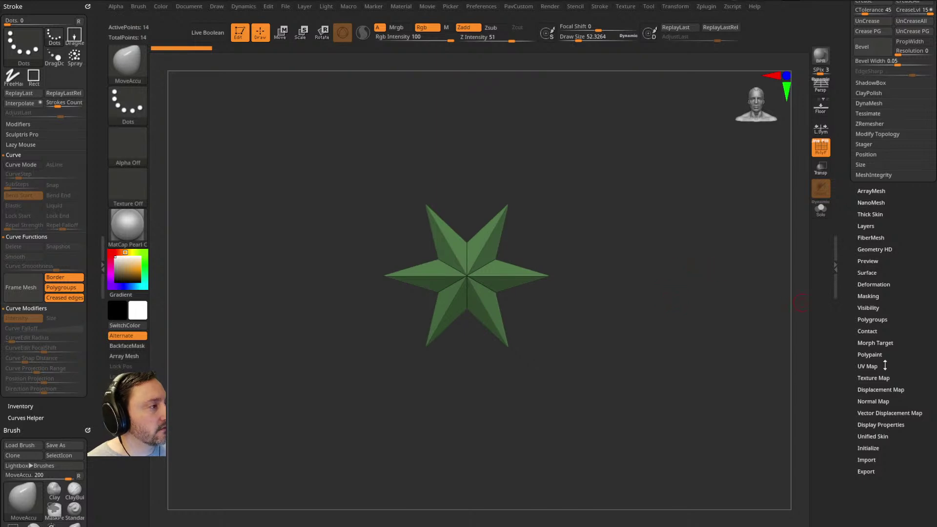
key("shift")
left_click(868, 447)
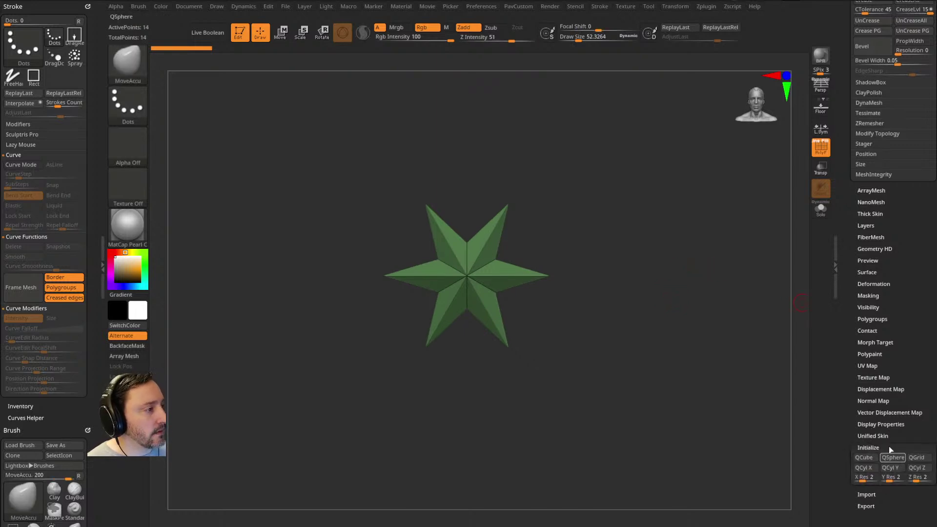
key("s")
left_click_drag(669, 352, 675, 332)
mouse_move(674, 332)
left_mouse_down("alt")
mouse_move(699, 363)
mouse_move(731, 381)
left_mouse_up("alt")
left_click(863, 457)
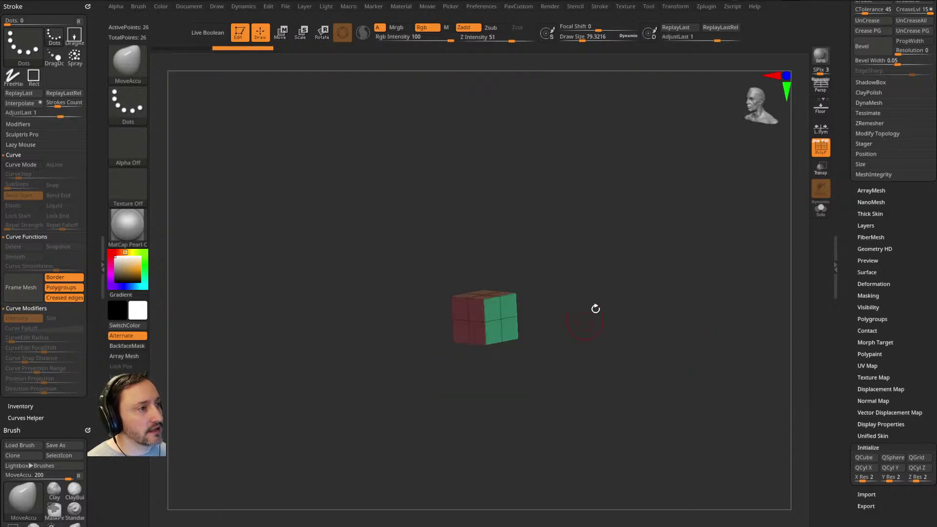
Step: Scale the cube along its Y axis to make a tall box, and return to draw mode
left_click_drag(586, 320, 624, 292, "shift")
key("w")
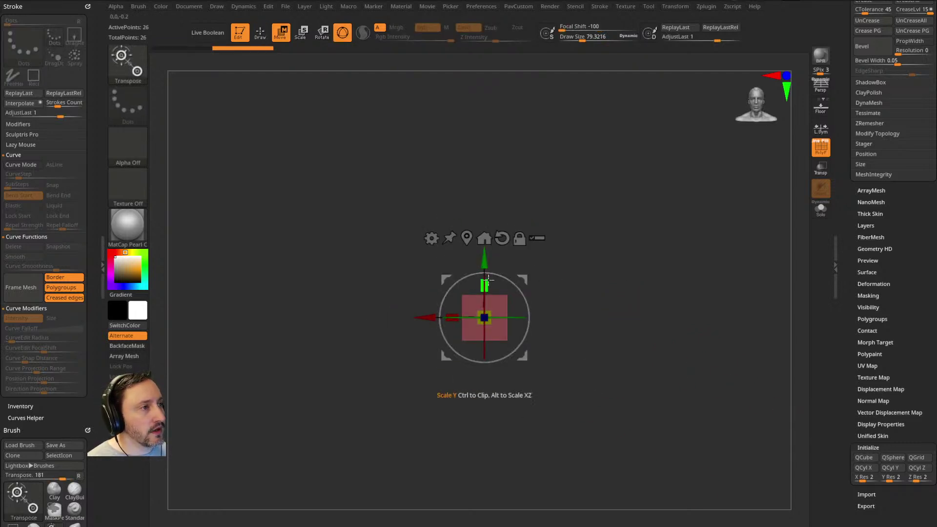
left_click_drag(484, 284, 487, 264)
key("q")
Step: Bevel the box's middle horizontal edge loop with the ZModeler brush to form a wide central band
left_click_drag(603, 268, 556, 293)
key("b")
key("z")
key("m")
key("space")
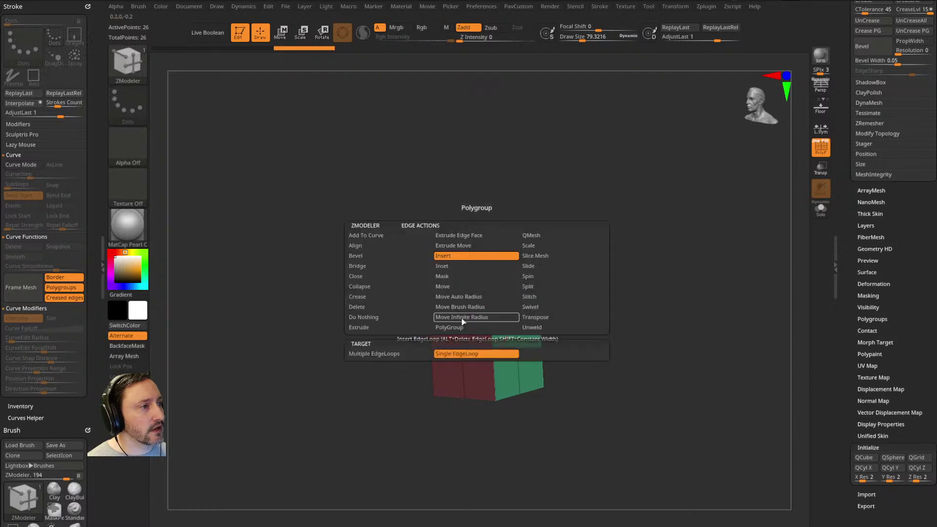
left_click(393, 258)
left_click_drag(502, 323, 505, 336)
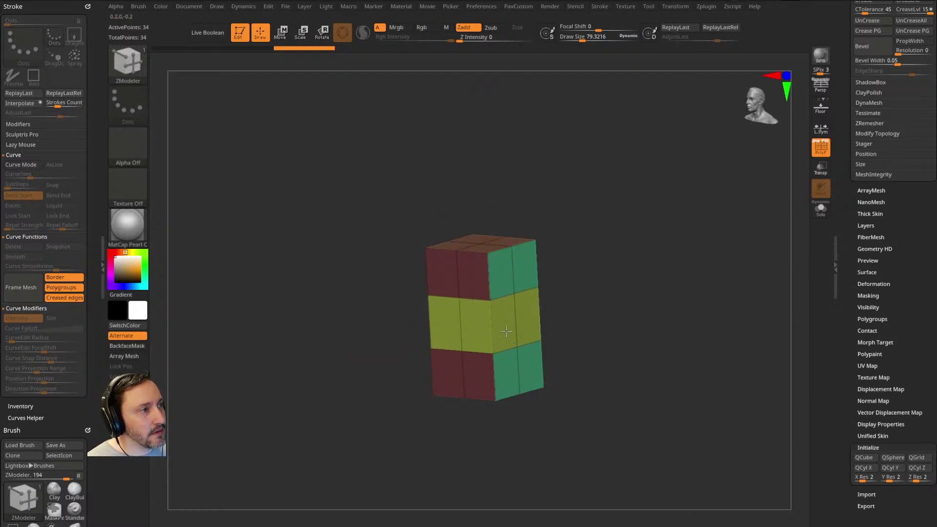
Step: Isolate the top and bottom sections of the box in turn, give each its own polygroup and unhide everything
left_click_drag(585, 322, 627, 278, "shift")
left_click_drag(337, 193, 562, 293, "ctrl+shift")
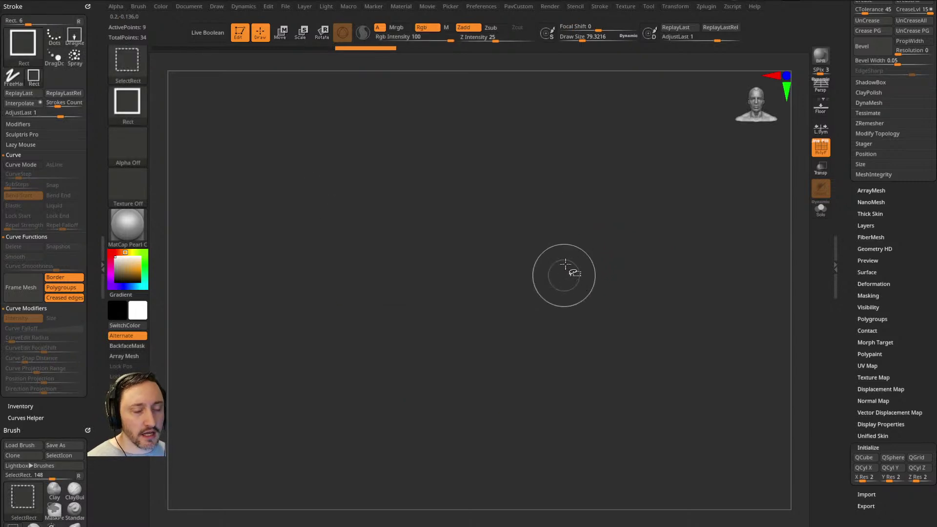
left_click(372, 209, "ctrl+shift")
left_click_drag(372, 210, 548, 318, "ctrl+shift")
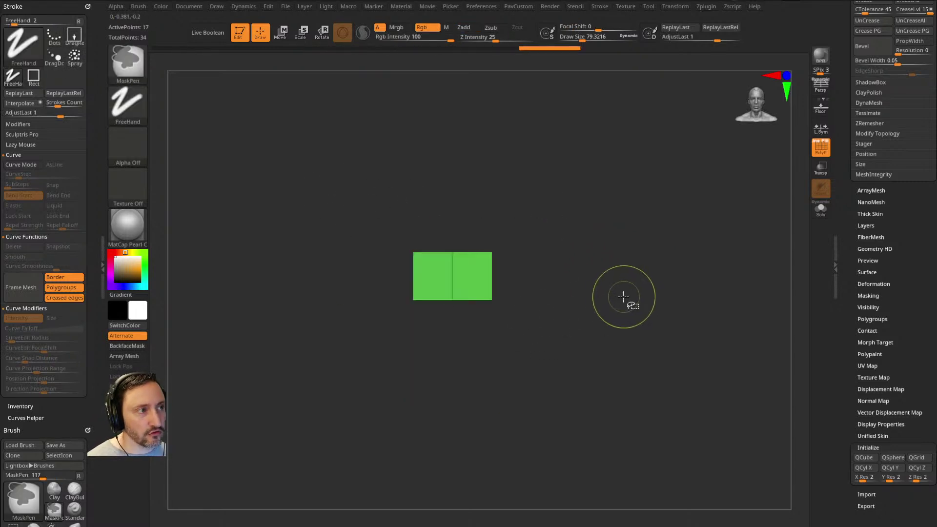
left_click(586, 407, "ctrl+shift")
left_click_drag(585, 407, 586, 270, "ctrl+shift")
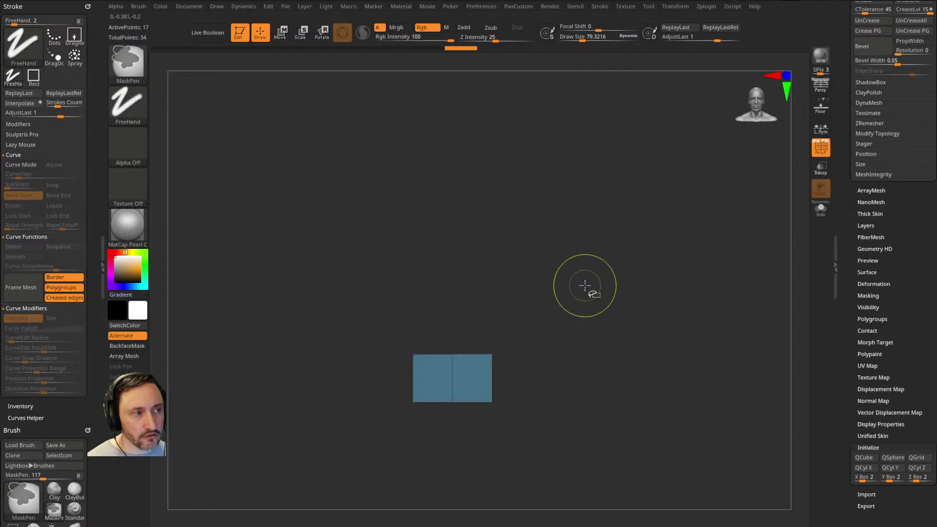
left_click(634, 269, "ctrl+shift")
Step: Create a new InsertMesh brush from the three-section box in its front view
key("b")
key("z")
key("m")
mouse_move(686, 257)
left_mouse_down()
mouse_move(561, 285)
mouse_move(675, 274)
mouse_move(666, 271)
left_mouse_up()
key("b")
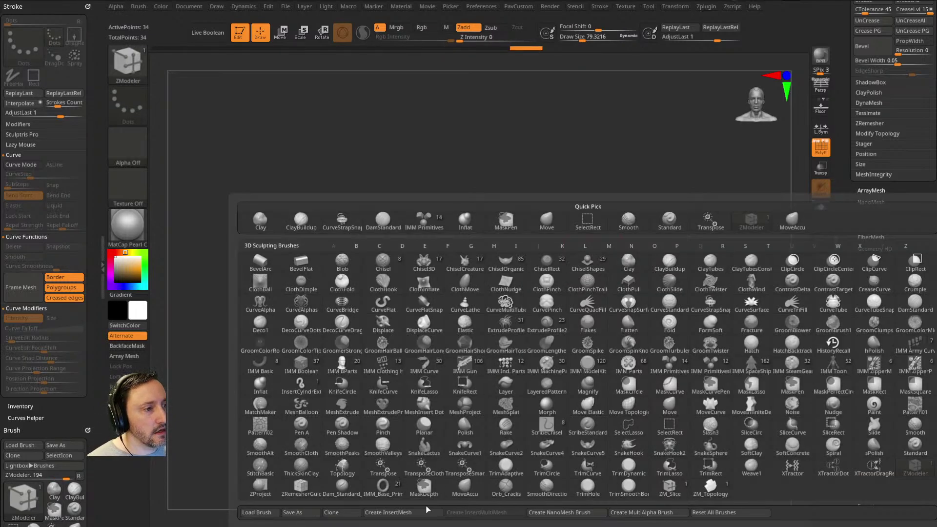
left_click(403, 512)
left_click(426, 168)
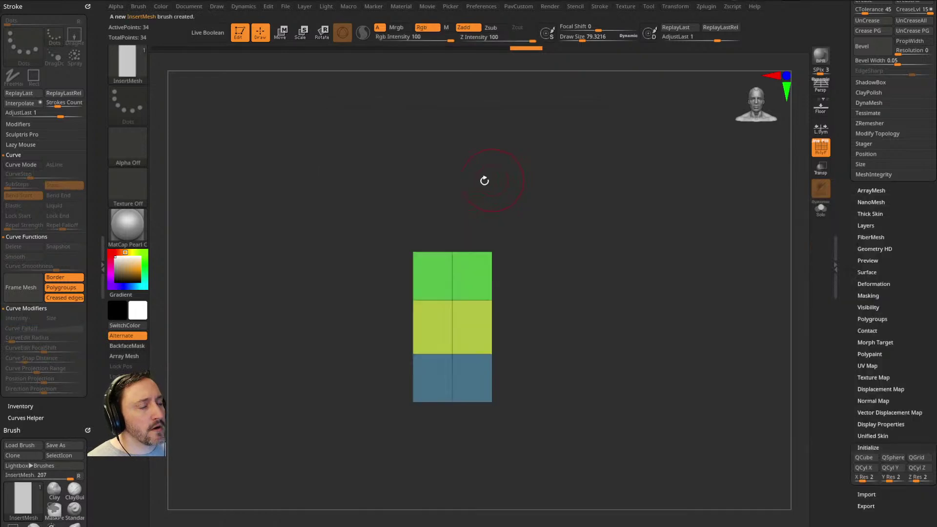
Step: Try inserting two copies of the box onto the mesh with the InsertMesh brush, and undo both
left_click_drag(473, 318, 519, 331)
left_click_drag(441, 373, 510, 212)
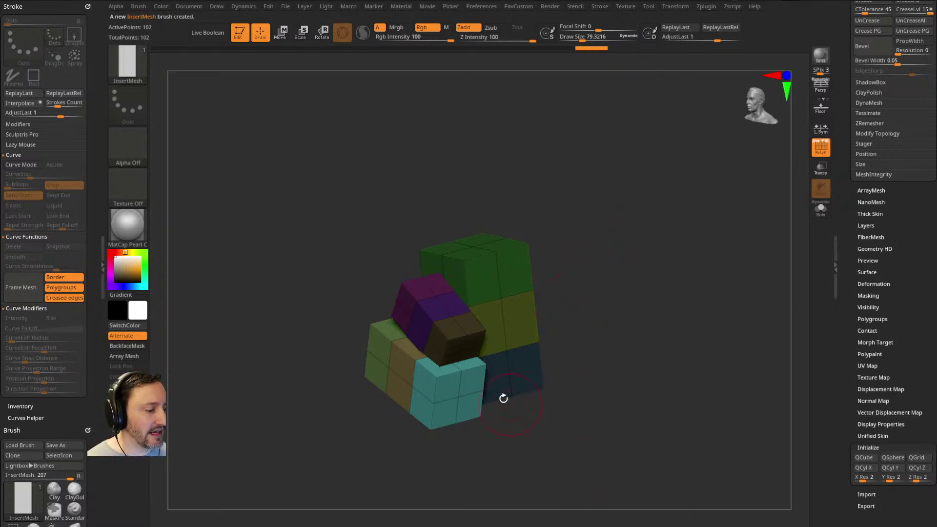
key("ctrl+z")
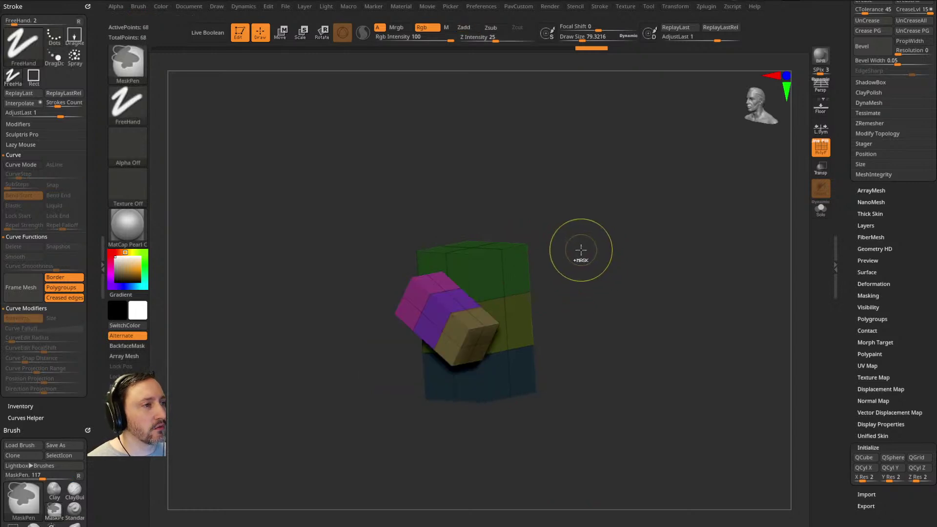
key("ctrl+z")
Step: Turn on Curve Mode for the new InsertMesh brush
mouse_move(579, 270)
left_mouse_down("shift")
mouse_move(575, 281)
mouse_move(579, 257)
left_mouse_up("shift")
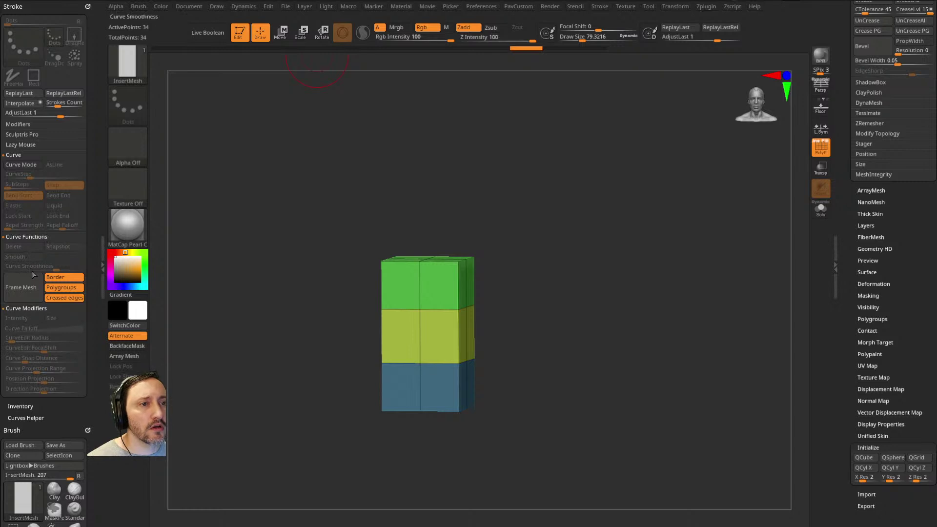
left_click(33, 165)
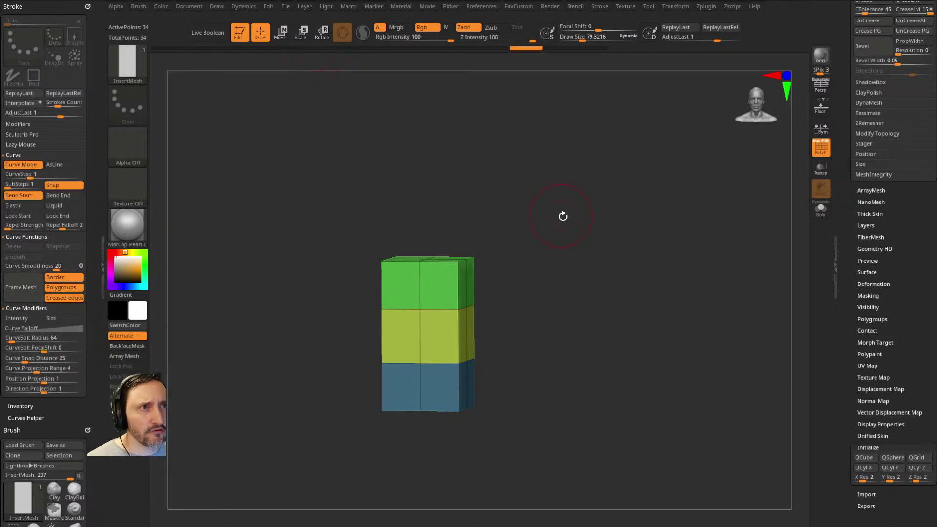
left_click_drag(560, 214, 497, 211, "alt")
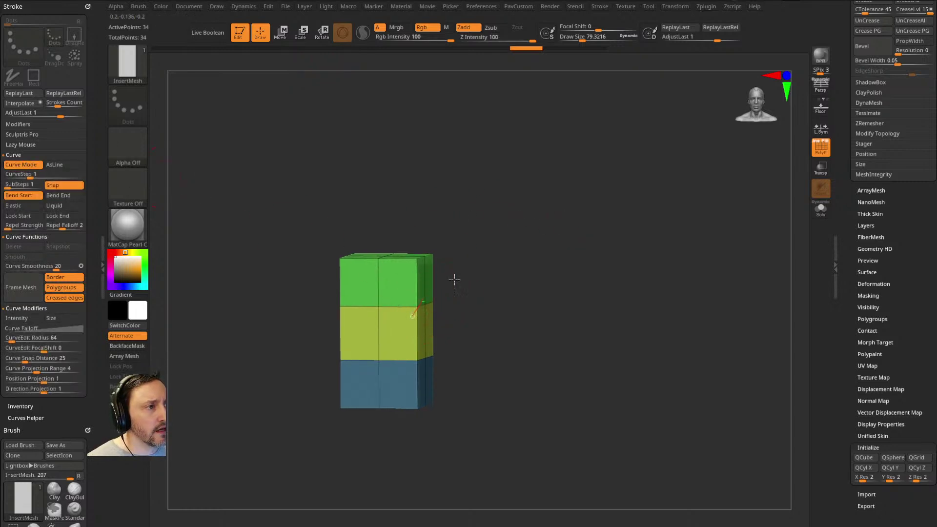
Step: Draw a curved strip of InsertMesh segments outward from the upper side of the box, then turn on Weld Points and update the strip
left_click_drag(434, 288, 625, 178)
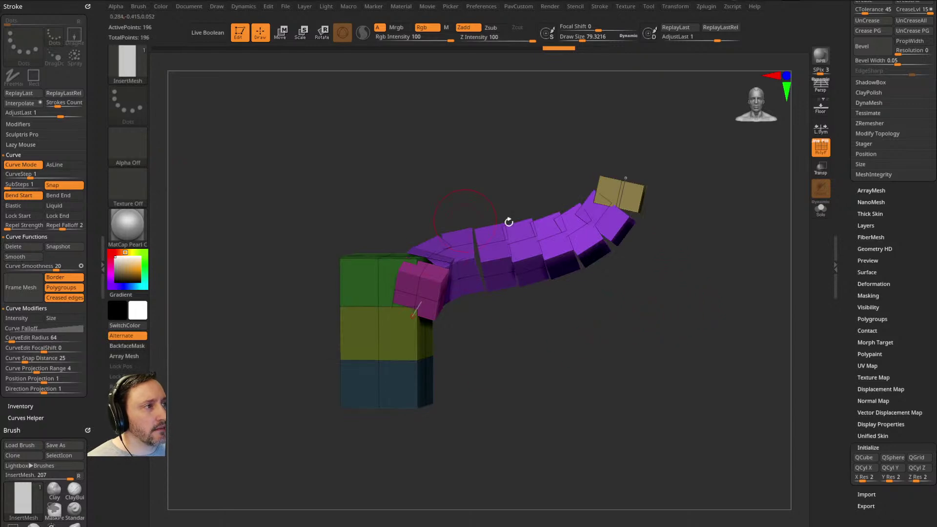
scroll(88, 392, "down", 5)
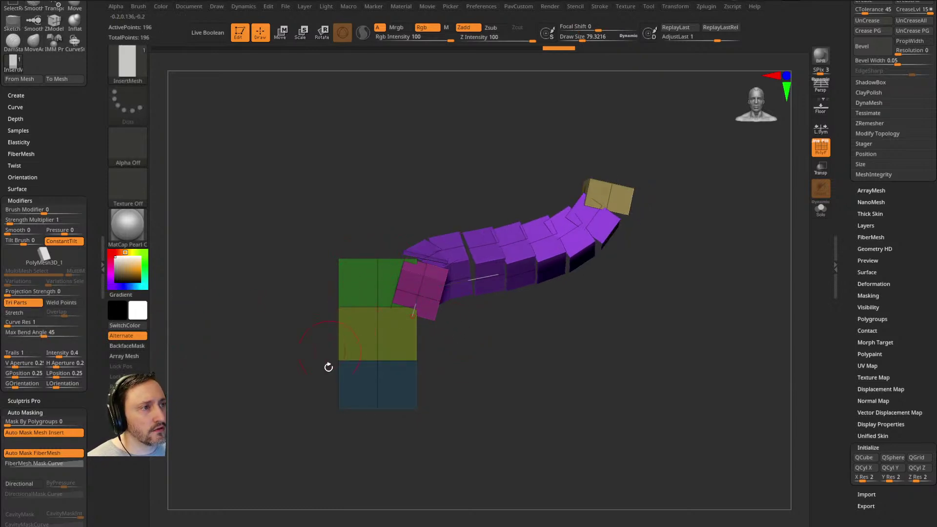
left_click_drag(529, 332, 493, 353)
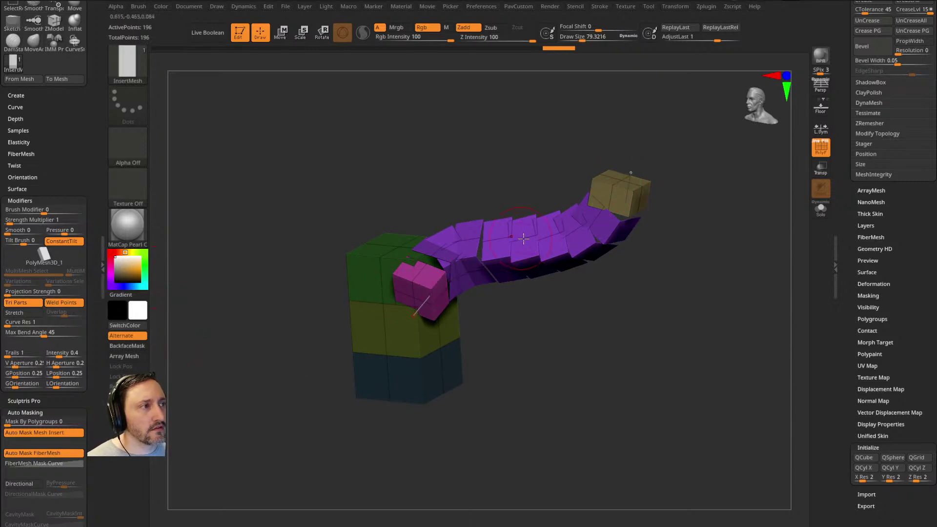
left_click(519, 255)
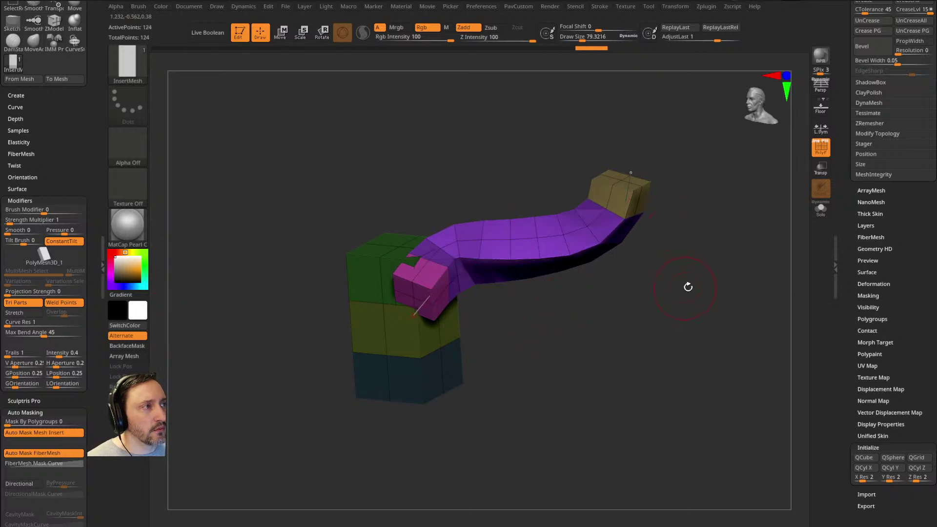
left_click_drag(684, 288, 687, 277)
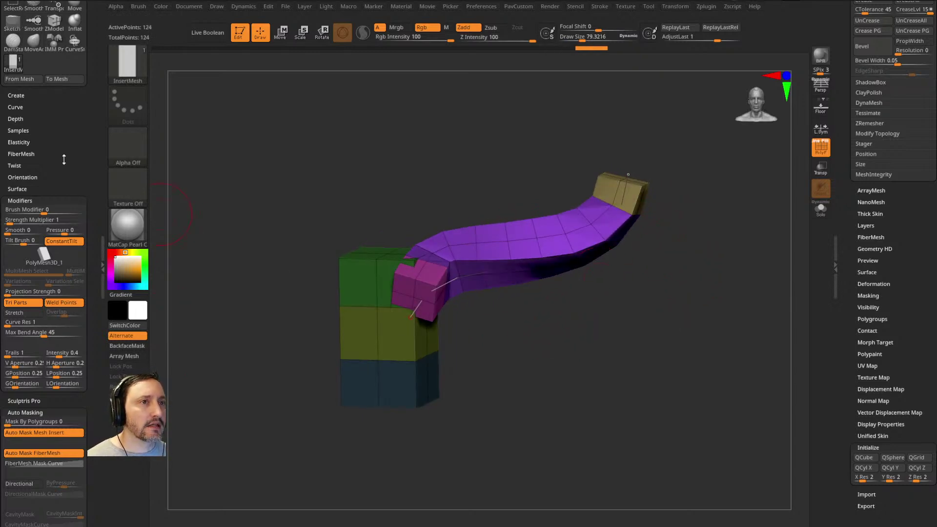
Step: Turn on Size in the curve modifiers, expand the Curve Falloff graph and update the curved strip with it
left_click_drag(66, 152, 79, 429)
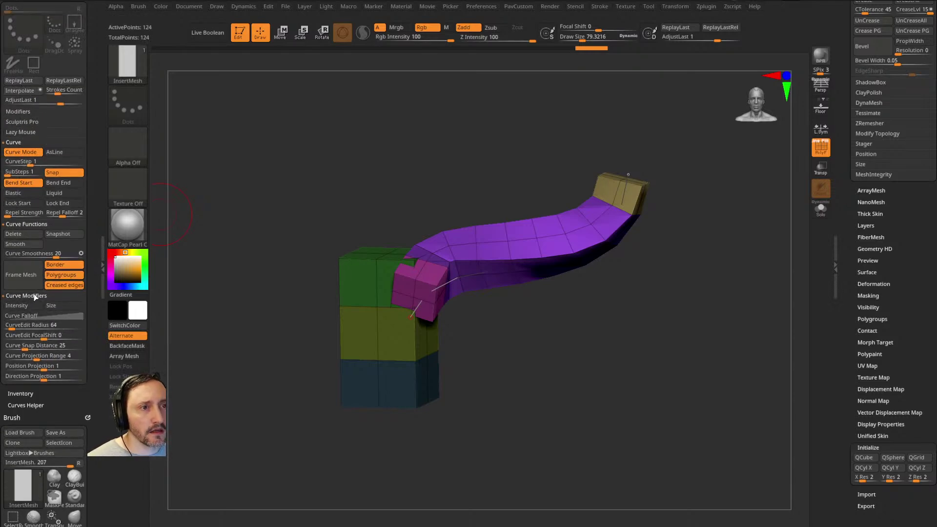
left_click(57, 306)
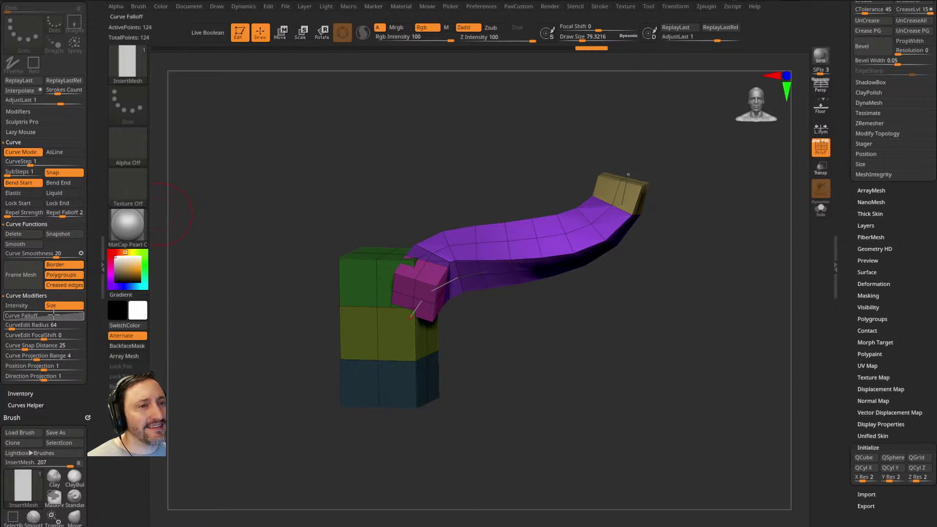
left_click(54, 315)
left_click(499, 268)
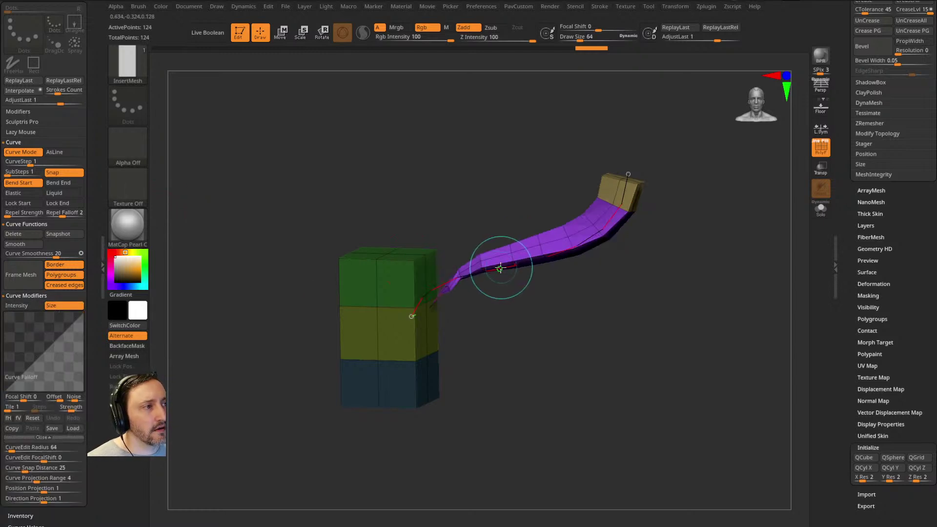
left_click(429, 297)
Step: Reshape the Curve Falloff into a bell with a full middle and raised thin ends, and reapply it to the curved strip
left_click_drag(6, 390, 3, 369)
left_click_drag(38, 341, 83, 363)
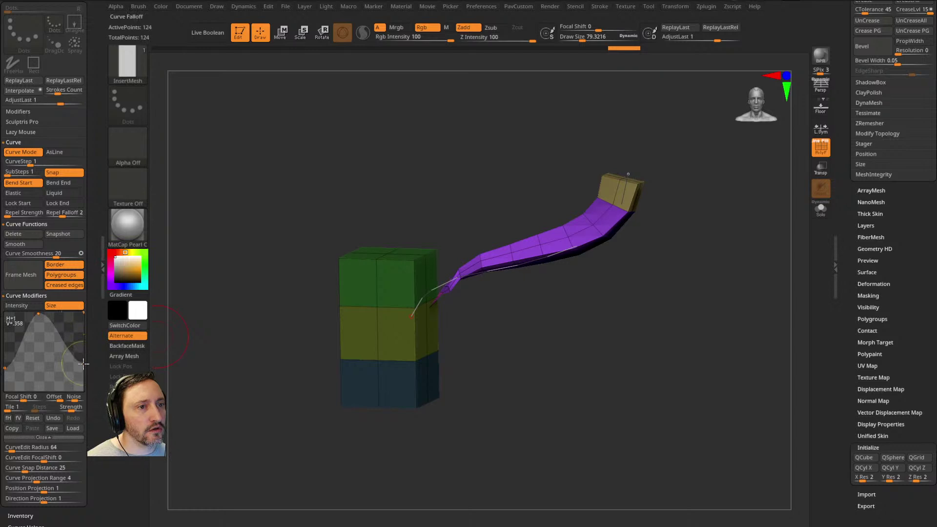
left_click(583, 233)
right_click_drag(649, 271, 603, 289, "ctrl")
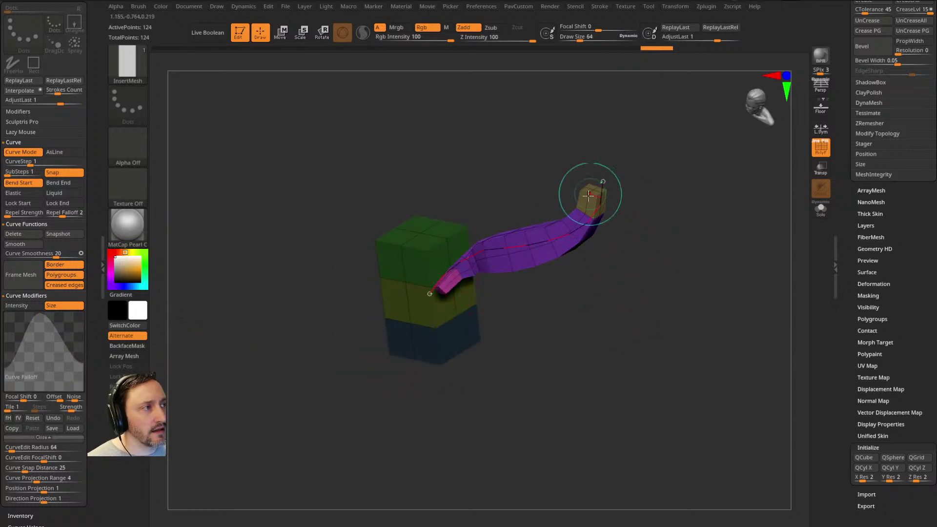
Step: Draw a second tapered muscle strip rising from the top of the box
right_click_drag(586, 198, 533, 272)
mouse_move(477, 267)
right_mouse_down()
mouse_move(642, 309)
mouse_move(446, 247)
right_mouse_up()
left_click_drag(445, 246, 441, 98)
mouse_move(441, 98)
right_mouse_down()
mouse_move(514, 305)
mouse_move(541, 326)
right_mouse_up()
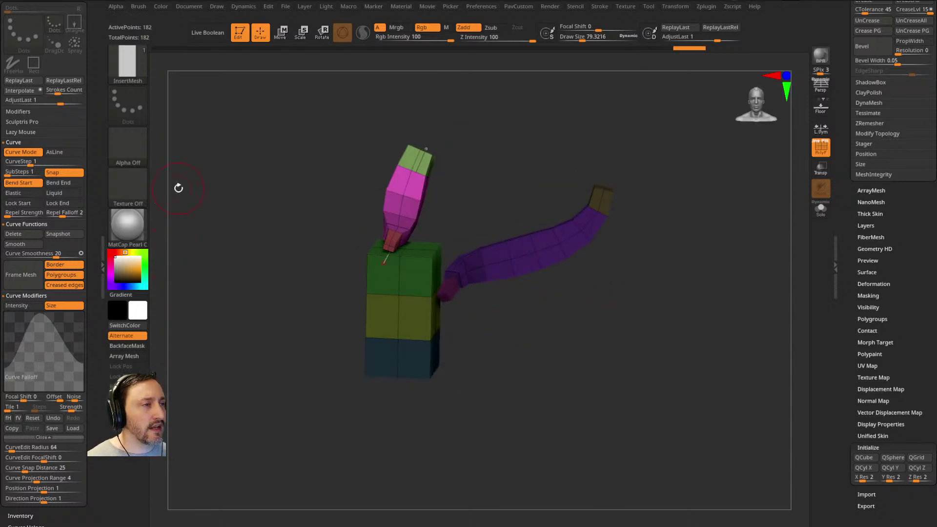
Step: Keep Bend Start on, enable Bend End and AsLine, and draw a straight muscle strip outward from the lower part of the box
left_click(37, 186)
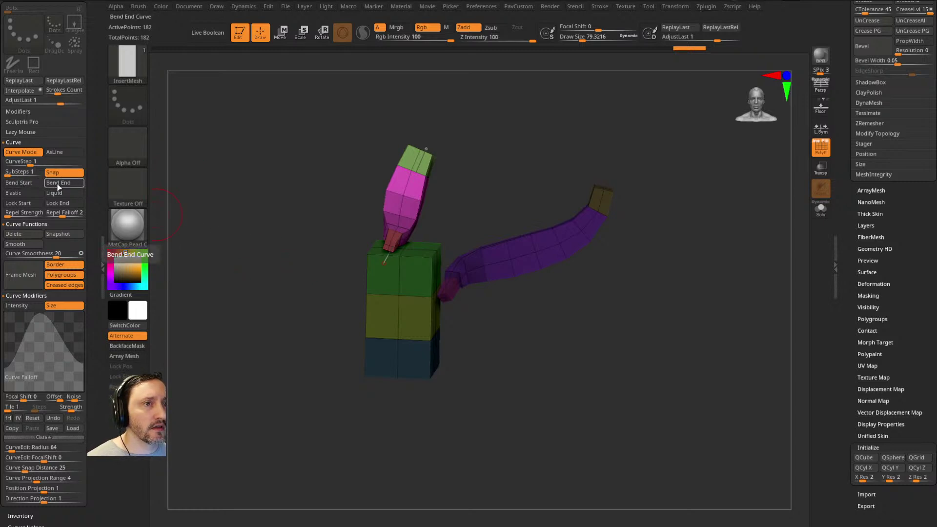
left_click(31, 186)
left_click(61, 182)
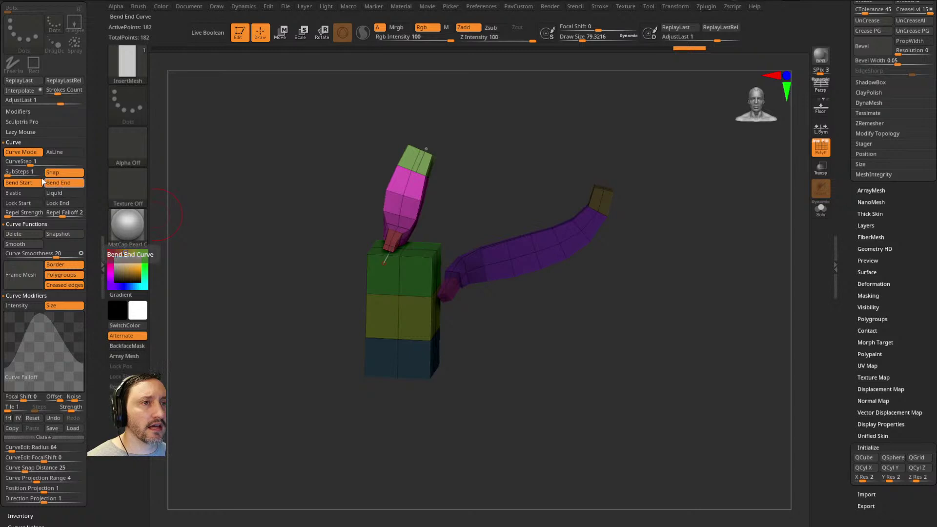
left_click(55, 152)
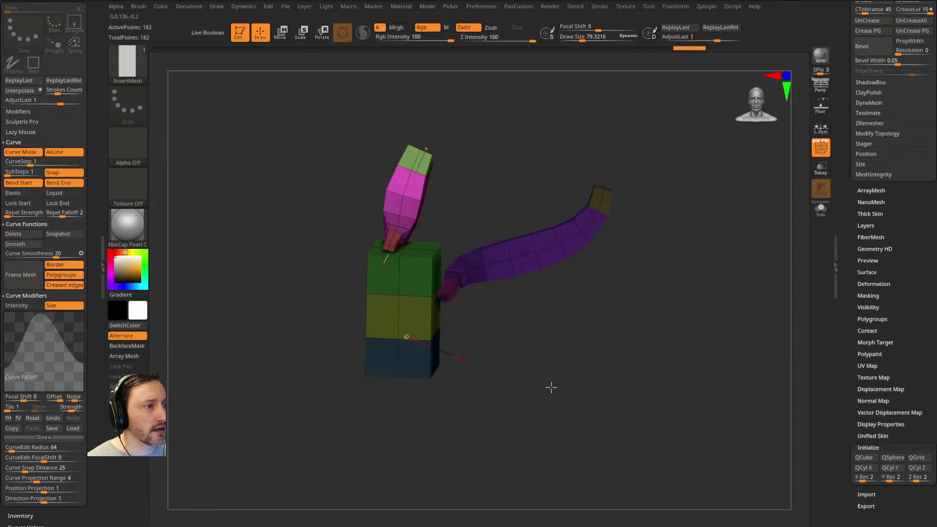
left_click_drag(505, 374, 703, 434)
mouse_move(715, 332)
right_mouse_down()
mouse_move(652, 356)
mouse_move(496, 333)
mouse_move(684, 334)
mouse_move(742, 273)
right_mouse_up()
right_click_drag(623, 324, 737, 263)
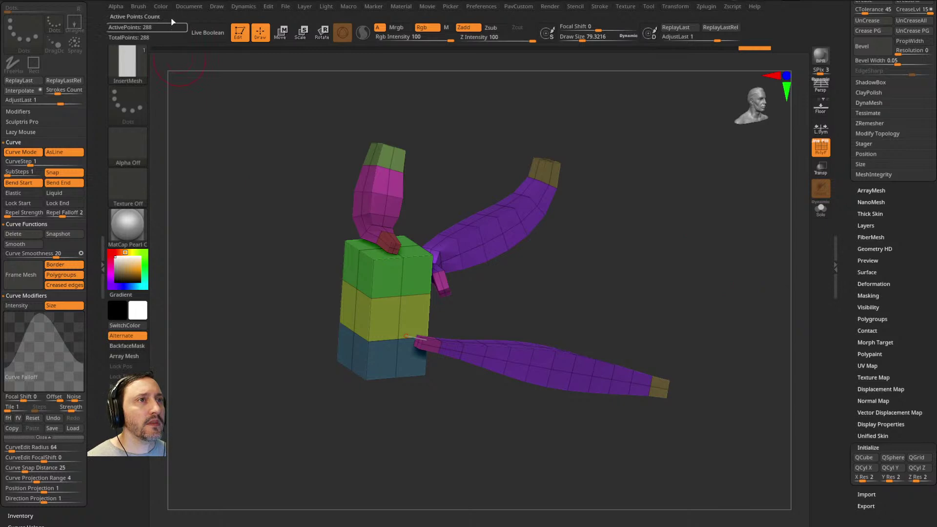
Step: Save the brush preset as Muscle in the _IMM folder inside ZBrush 2022's ZBrushes folder
left_click(160, 6)
left_click(138, 6)
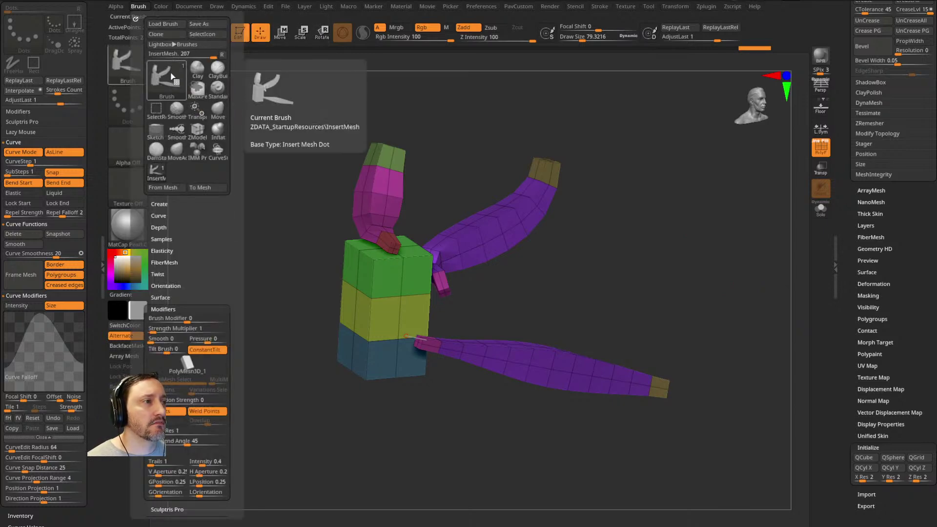
left_click(207, 24)
scroll(324, 249, "up", 2)
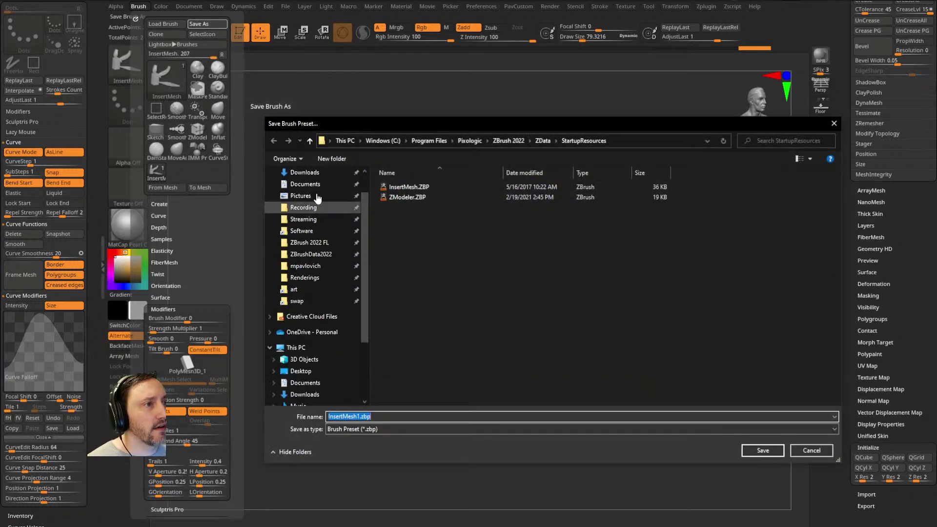
left_click(323, 246)
left_click(469, 141)
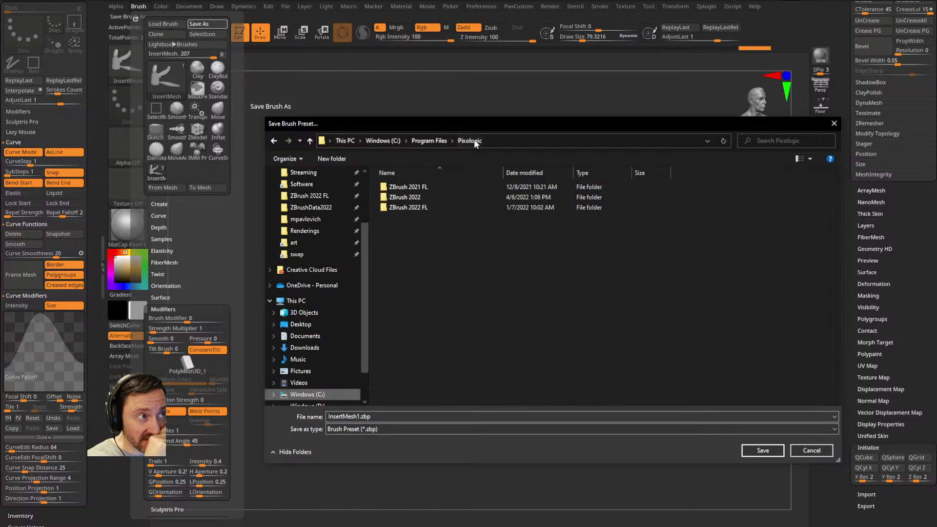
double_click(441, 197)
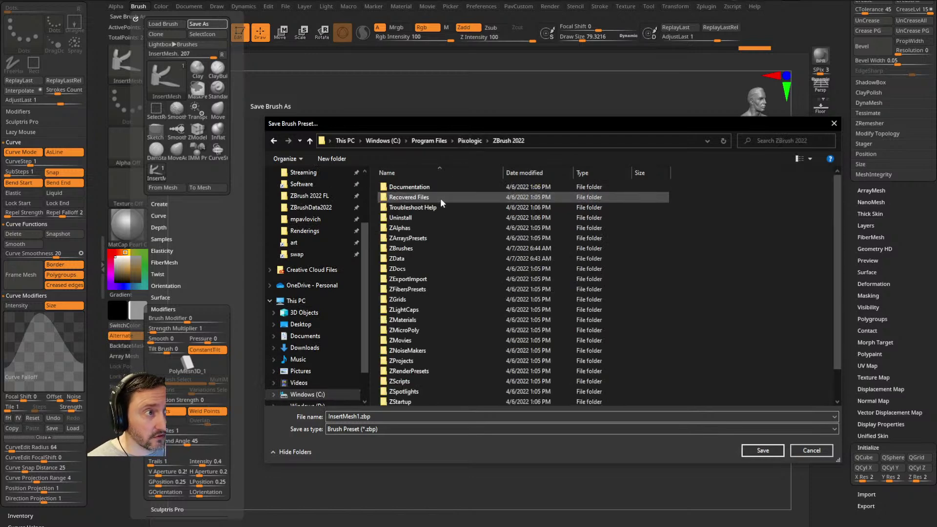
double_click(426, 247)
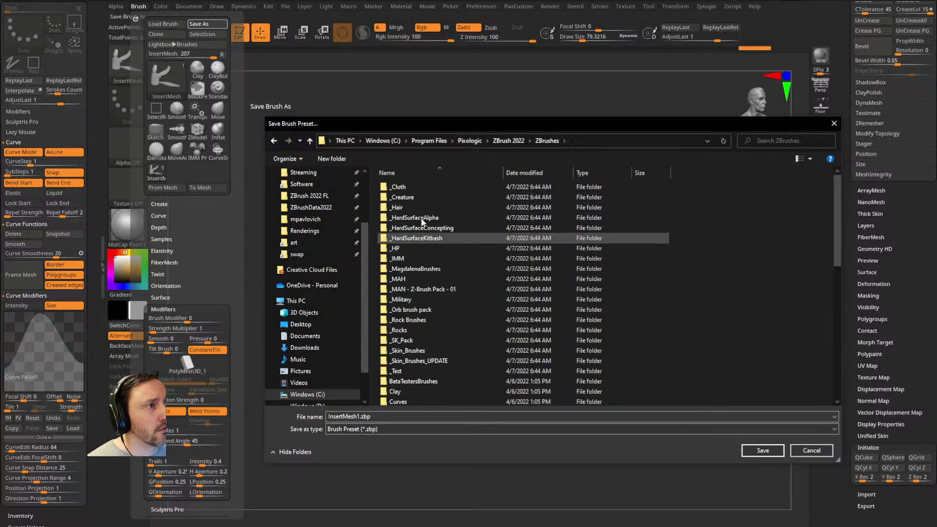
double_click(420, 258)
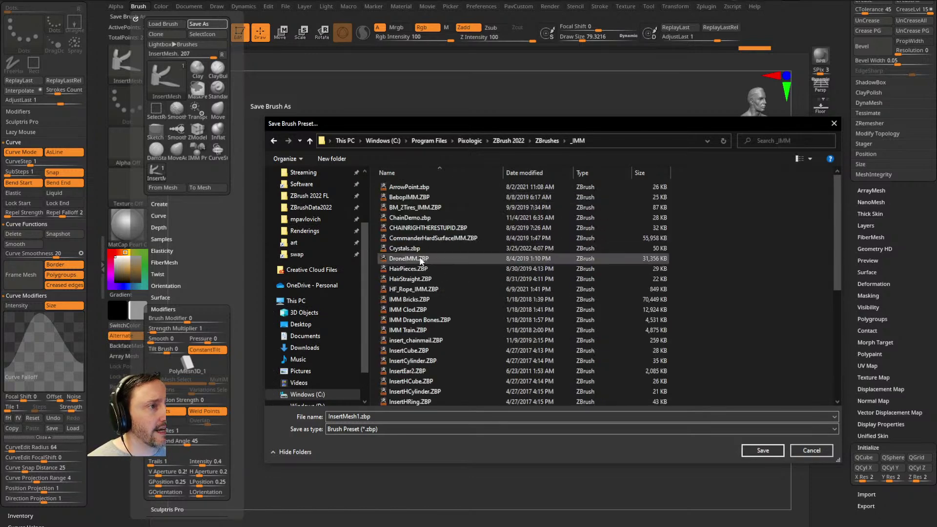
left_click(440, 416)
type("Muscle")
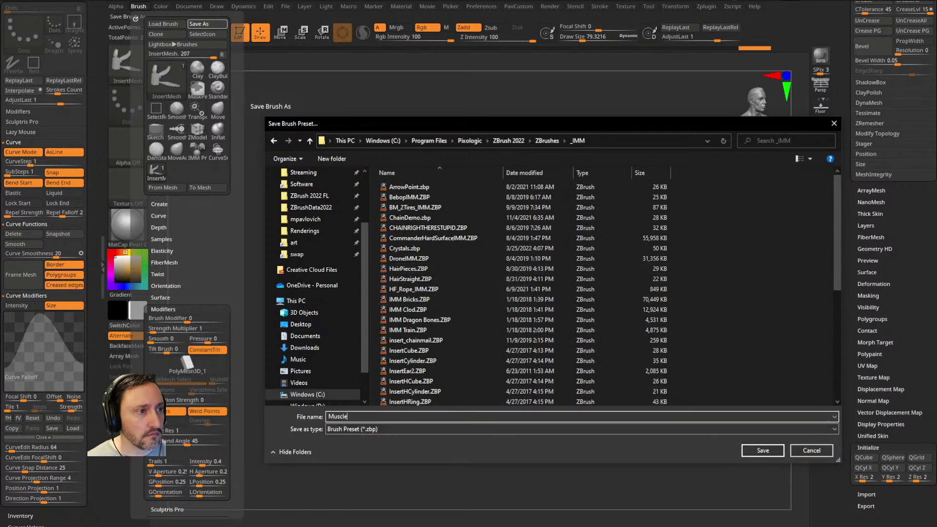
key("Return")
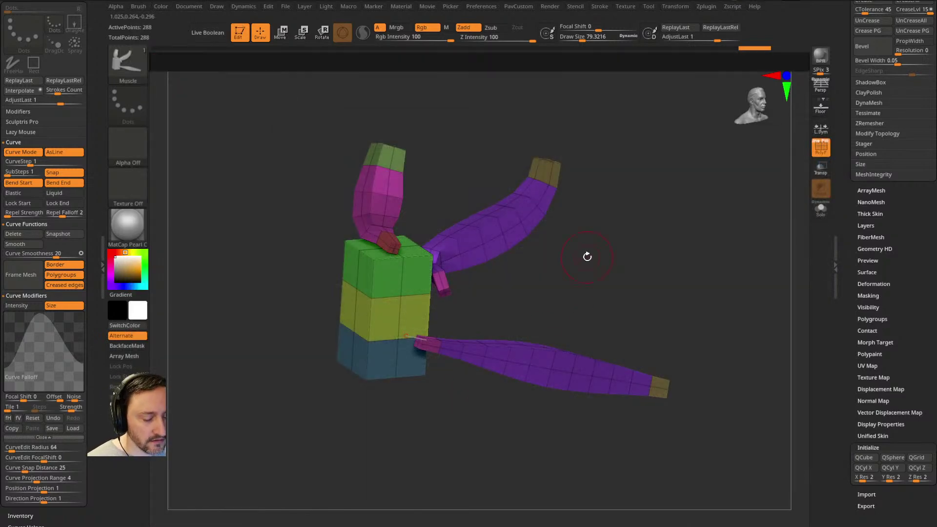
Step: Find the saved Muscle brush in the _IMM brush folder of LightBox
key("comma")
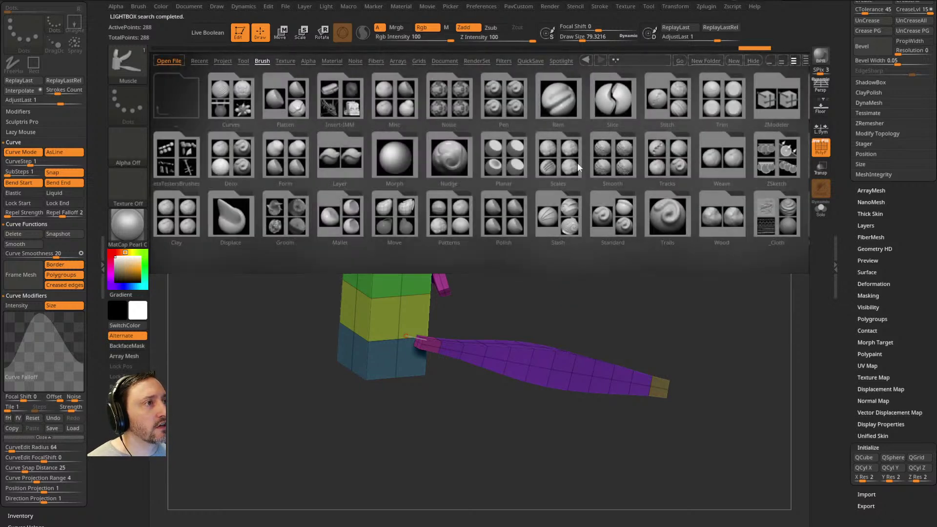
left_click_drag(579, 162, 220, 166)
left_click_drag(727, 161, 456, 164)
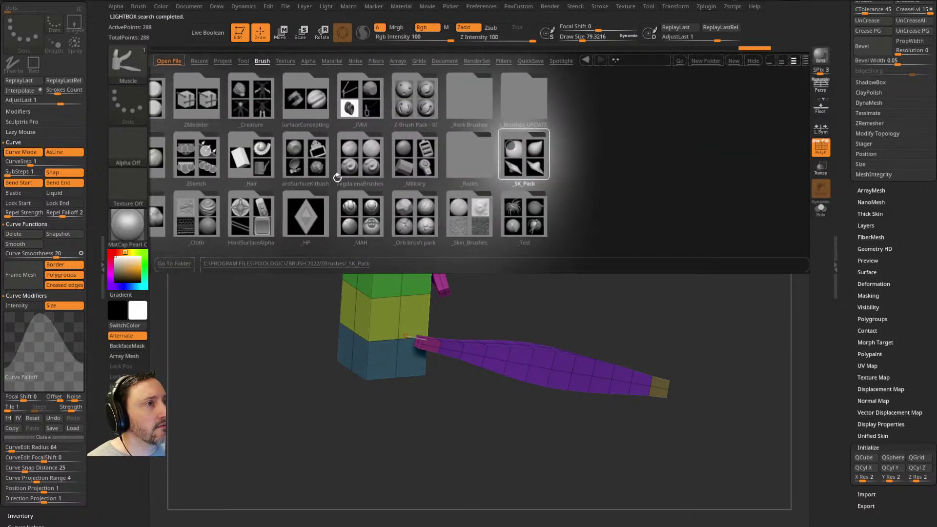
left_click(363, 105)
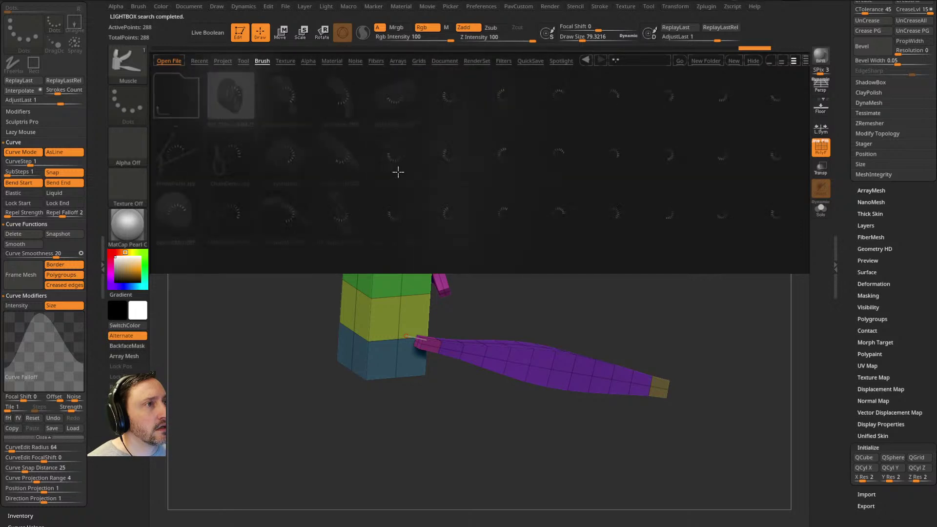
mouse_move(452, 183)
left_mouse_down()
mouse_move(423, 183)
mouse_move(434, 188)
left_mouse_up()
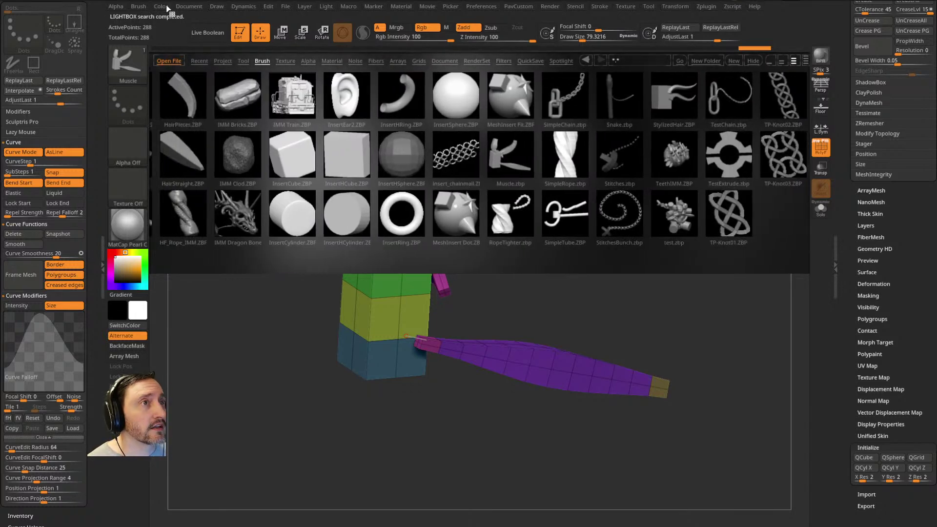
Step: Bring up the SelectIcon option for the Muscle brush
left_click(139, 7)
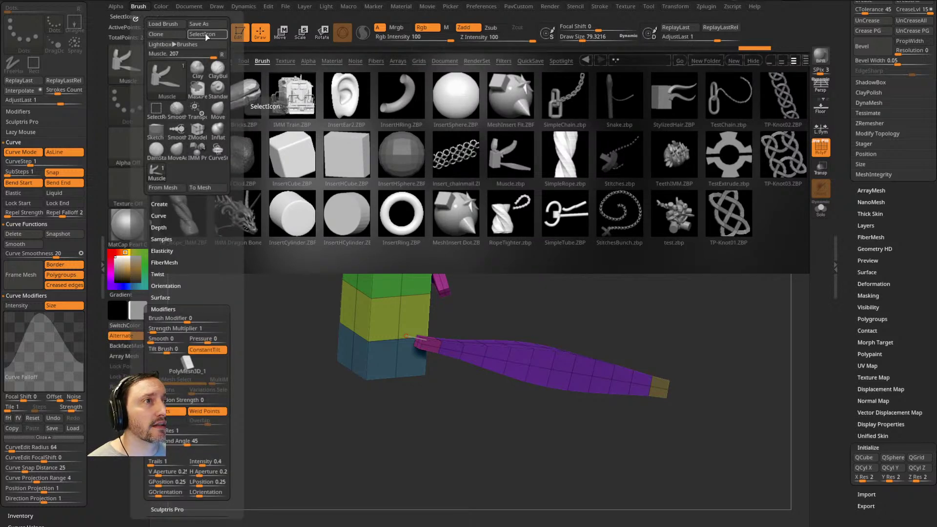
key("ctrl")
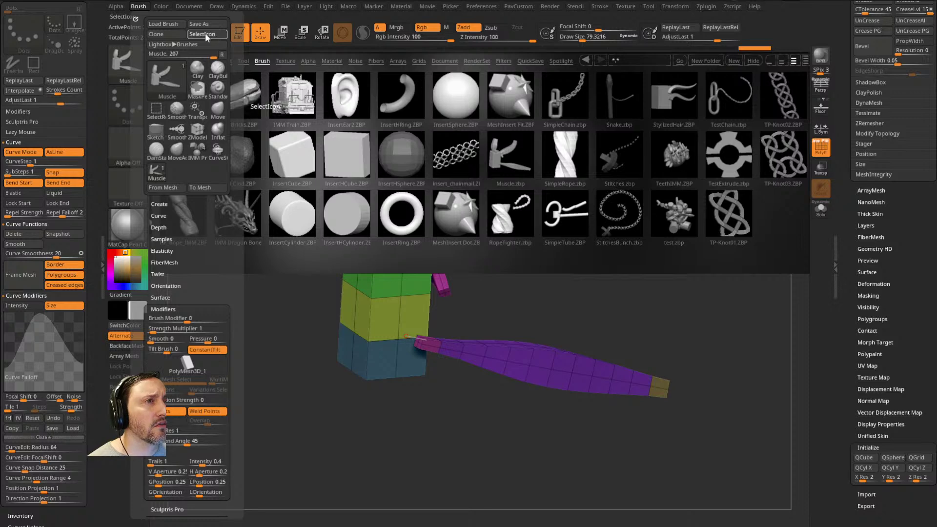
left_click(205, 33)
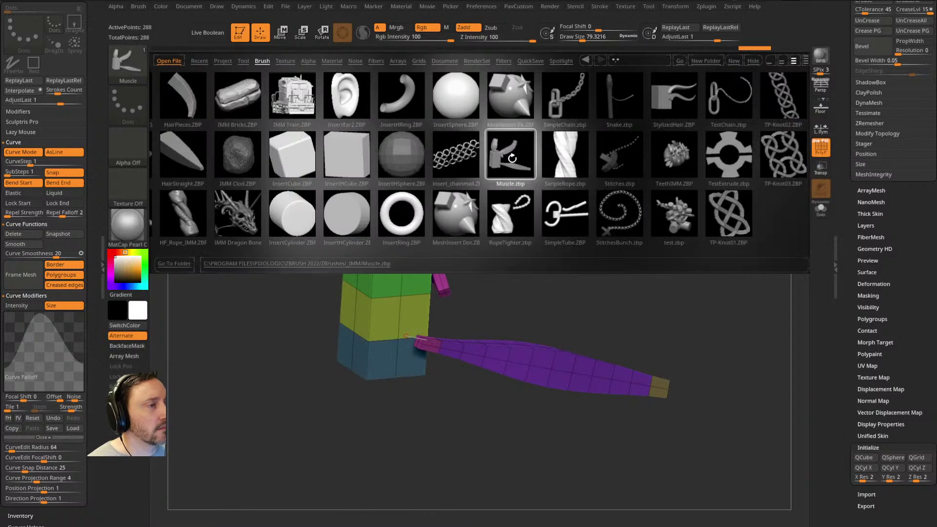
Step: Close LightBox and reduce the brush's draw size to about 38
key("comma")
mouse_move(667, 230)
left_mouse_down()
mouse_move(650, 252)
mouse_move(661, 209)
mouse_move(657, 231)
left_mouse_up()
key("s")
Step: Look through the custom brush folders in LightBox, up to _Skin_Brushes and _SK_Pack, and close it
key("comma")
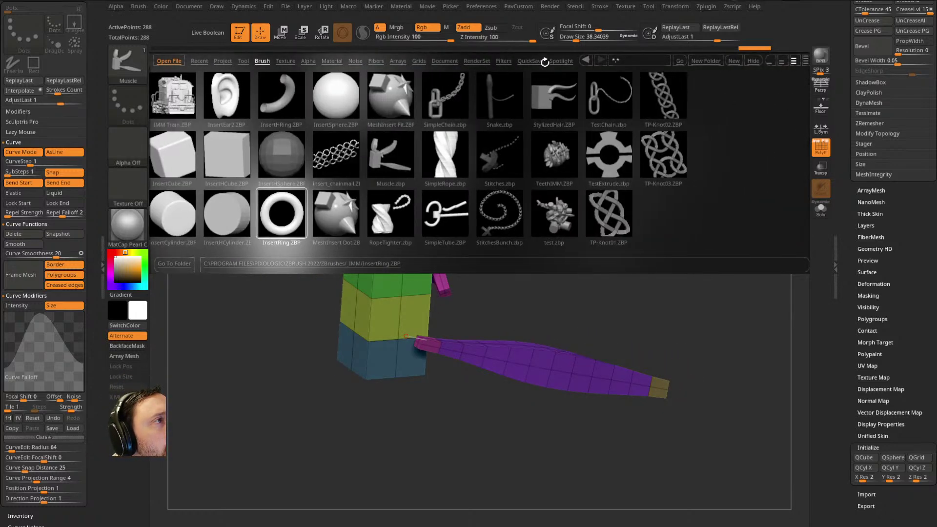
left_click(263, 61)
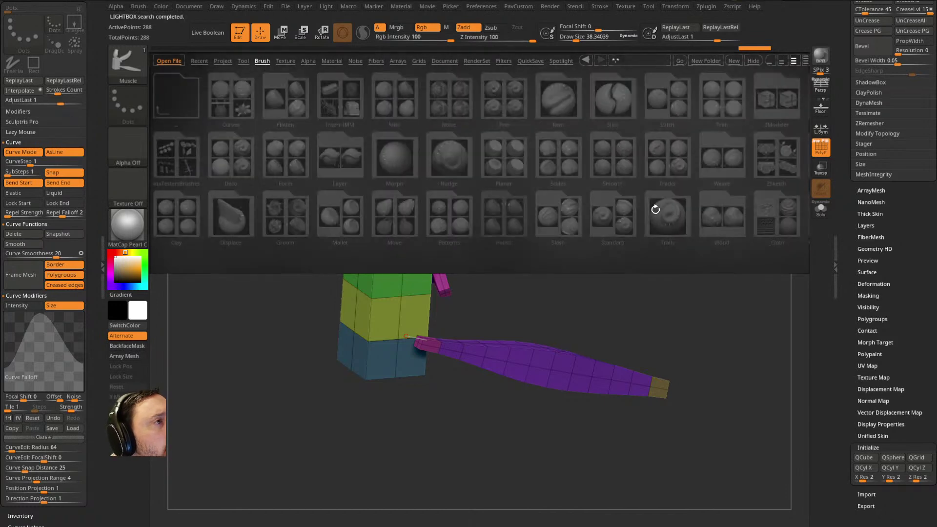
key("Right")
key("Right")
key("Right")
key("Right")
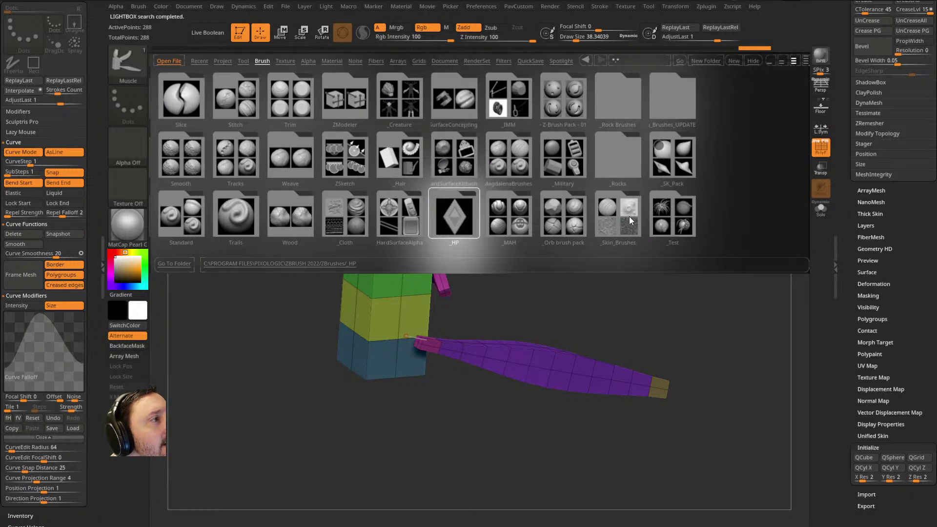
double_click(629, 221)
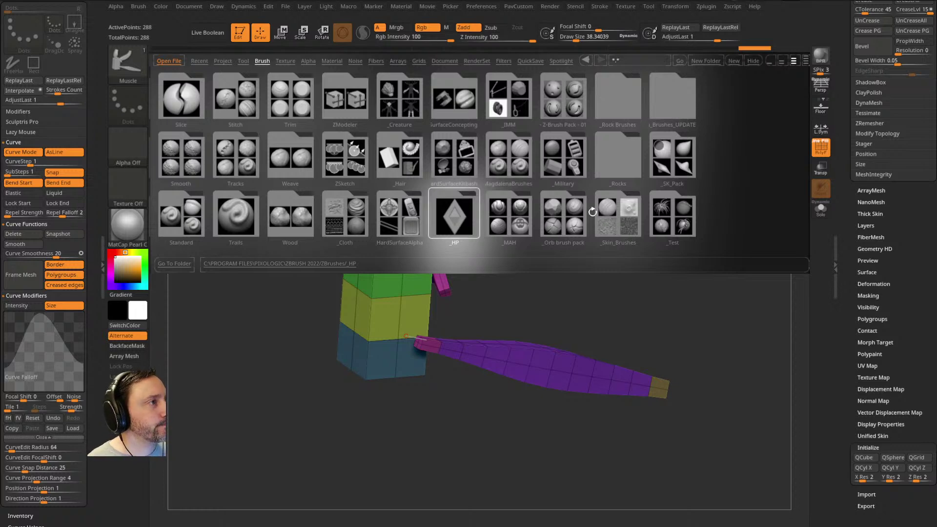
key("comma")
Step: Close LightBox and switch from the test mesh to the multi-subtool skeleton anatomy tool
left_click_drag(592, 211, 666, 206)
left_click(838, 181)
scroll(829, 176, "up", 10)
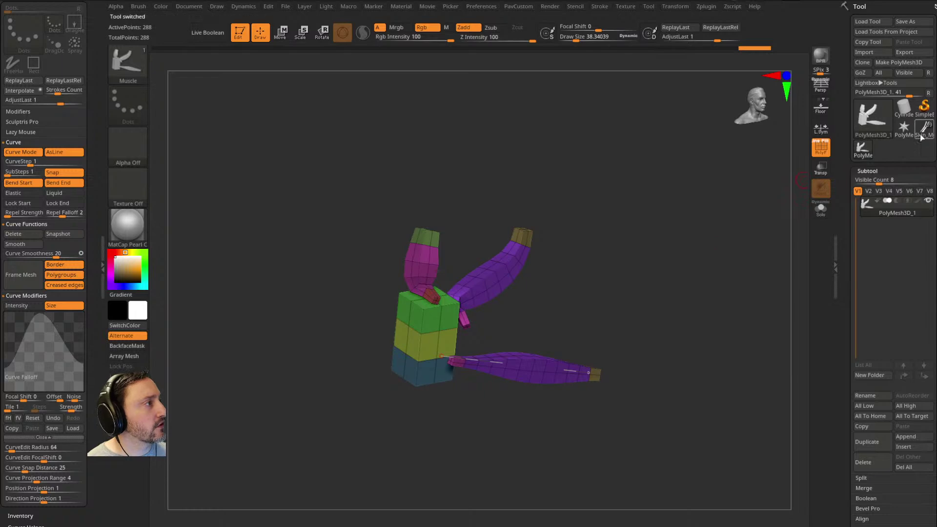
left_click(924, 135)
Step: Draw two mirrored muscle strips with the Muscle brush from the front of the iliac crest to the upper femur
left_click_drag(677, 268, 654, 240)
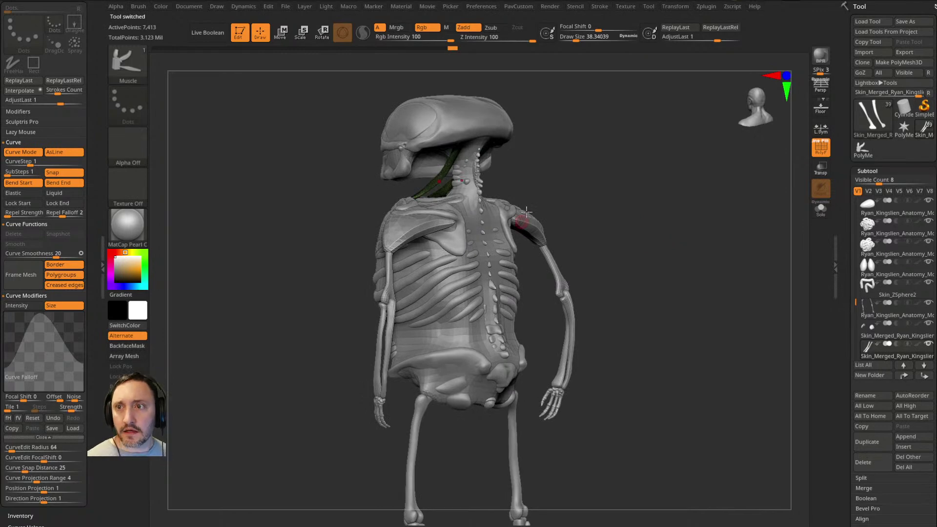
left_click_drag(672, 162, 577, 216)
left_click_drag(513, 201, 618, 188)
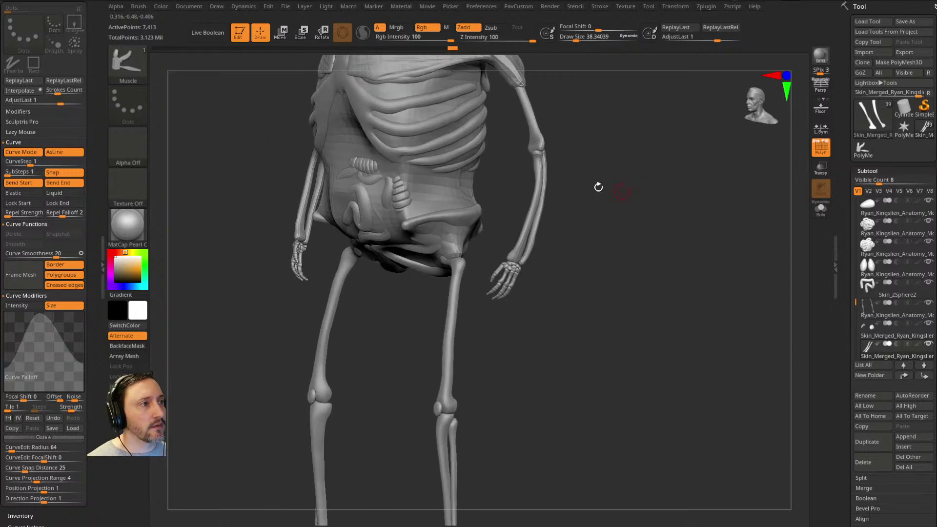
left_click_drag(453, 214, 455, 274)
left_click_drag(664, 238, 604, 247)
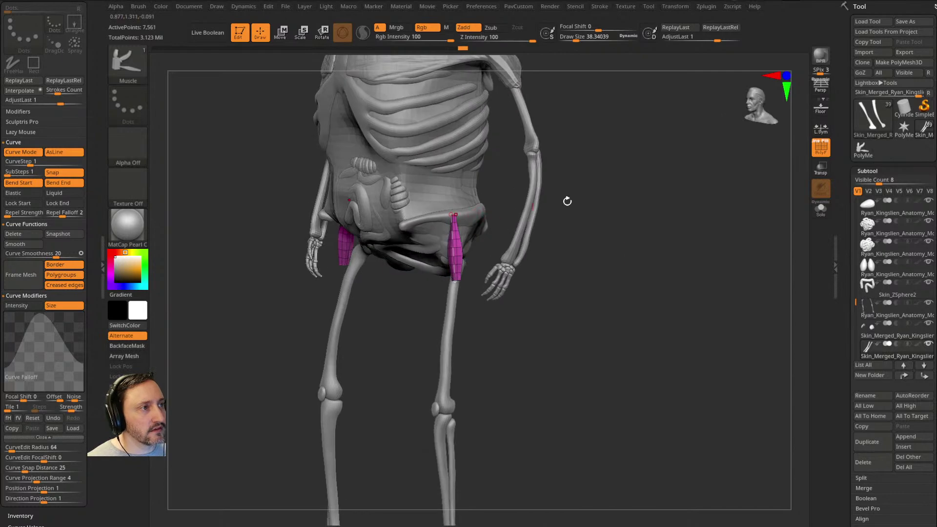
left_click_drag(540, 205, 604, 211)
left_click_drag(546, 240, 498, 239)
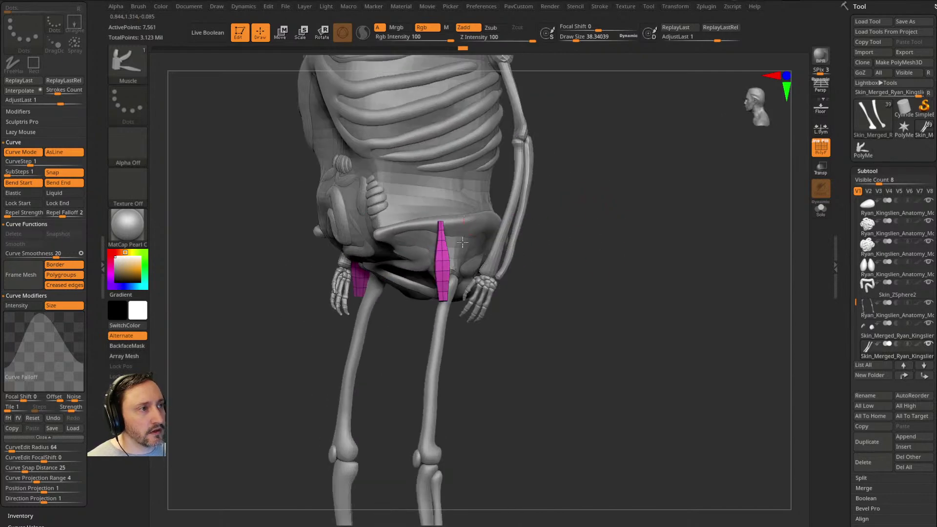
left_click_drag(444, 299, 446, 302)
left_click(482, 226)
Step: Draw three more mirrored muscle strips fanning from the back of the iliac crest to the upper femur
left_click_drag(587, 222, 528, 226)
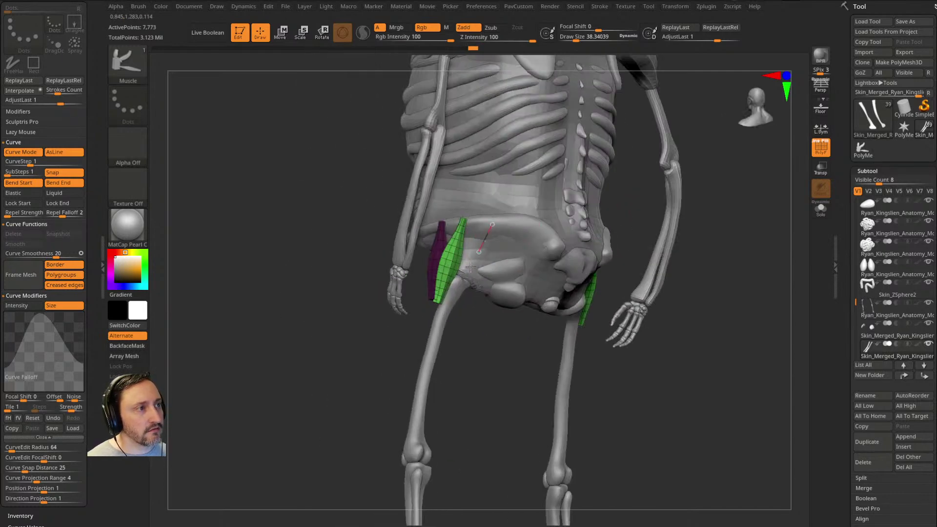
left_click_drag(477, 255, 445, 301)
left_click_drag(393, 328, 371, 330)
mouse_move(458, 299)
left_mouse_down()
mouse_move(527, 282)
mouse_move(544, 262)
left_mouse_up()
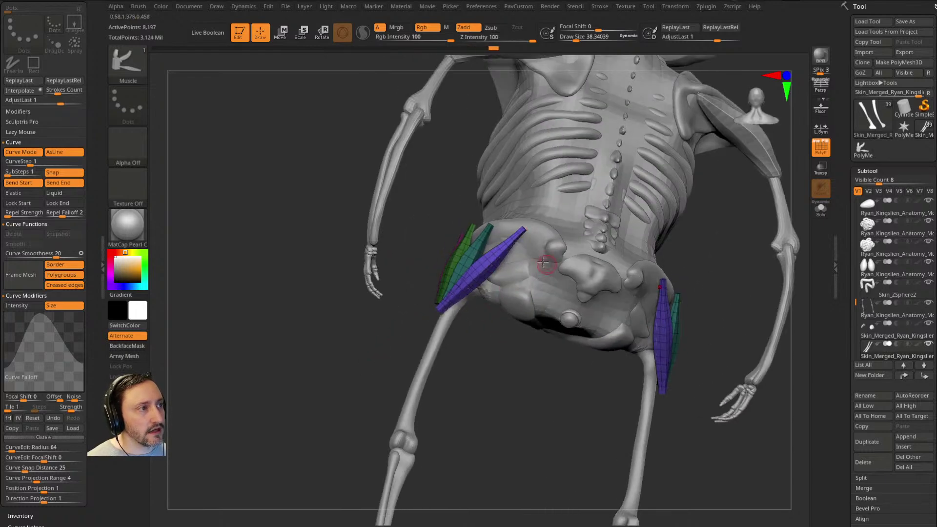
left_click(463, 310)
mouse_move(496, 329)
left_mouse_down()
mouse_move(512, 377)
mouse_move(698, 239)
left_mouse_up()
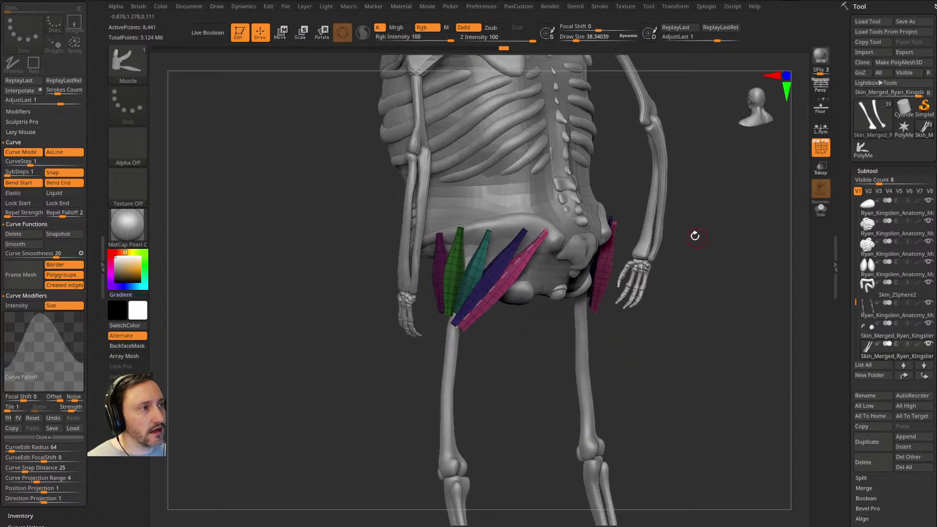
Step: Switch to the Move brush and enable its topological auto masking with a range of 1.5
left_click_drag(711, 203, 696, 215)
key("b")
key("m")
key("v")
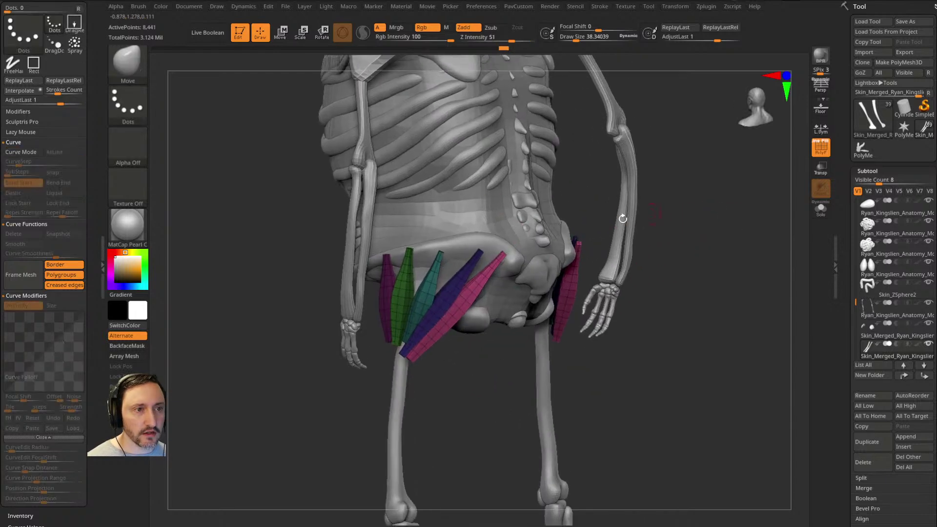
left_click_drag(92, 307, 85, 180)
left_click_drag(84, 272, 75, 186)
mouse_move(99, 362)
left_mouse_down()
mouse_move(98, 306)
mouse_move(76, 260)
left_mouse_up()
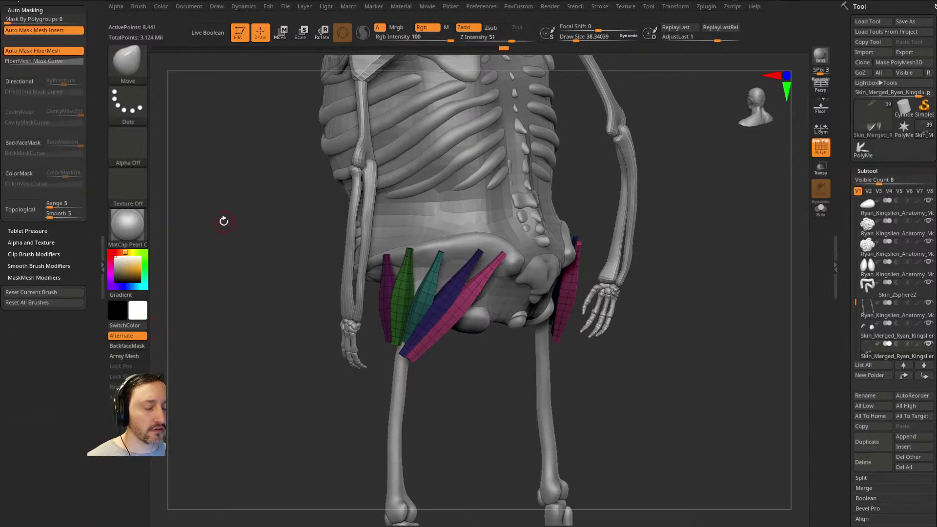
key("b")
key("m")
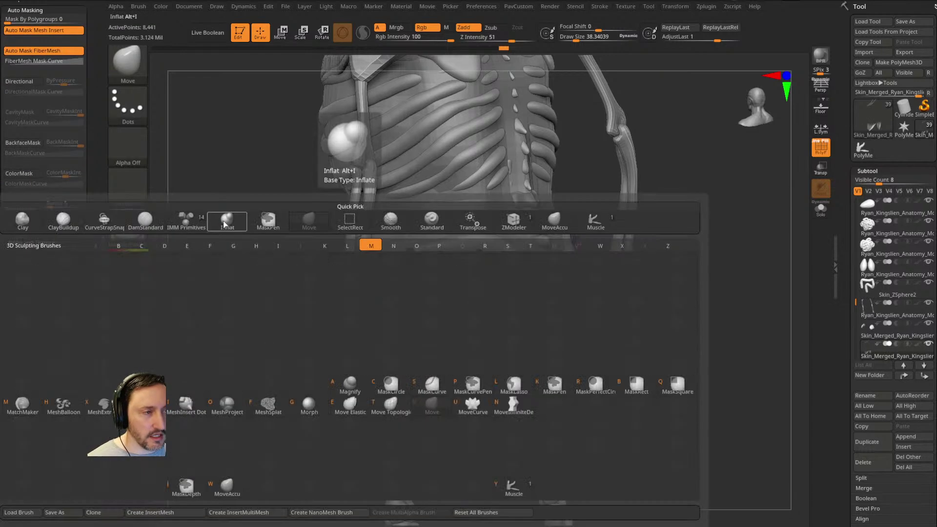
left_click(389, 411)
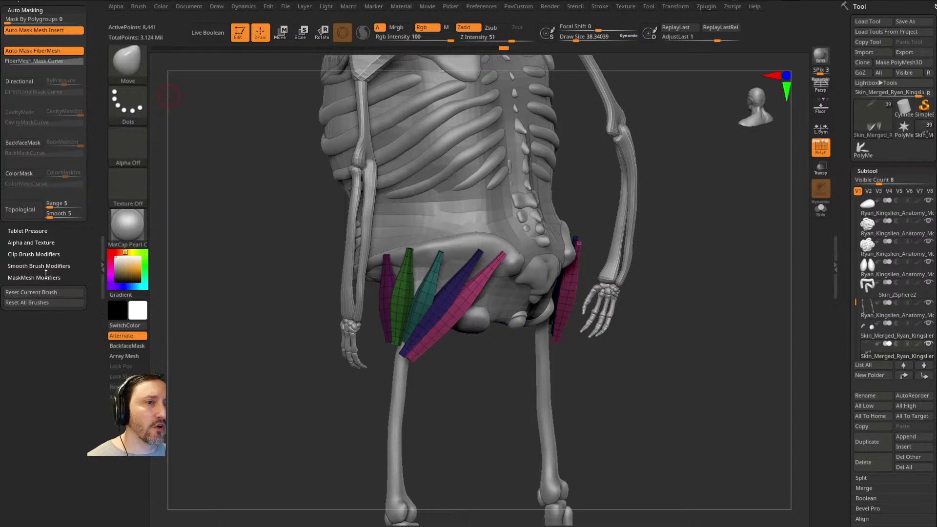
left_click_drag(37, 244, 75, 301)
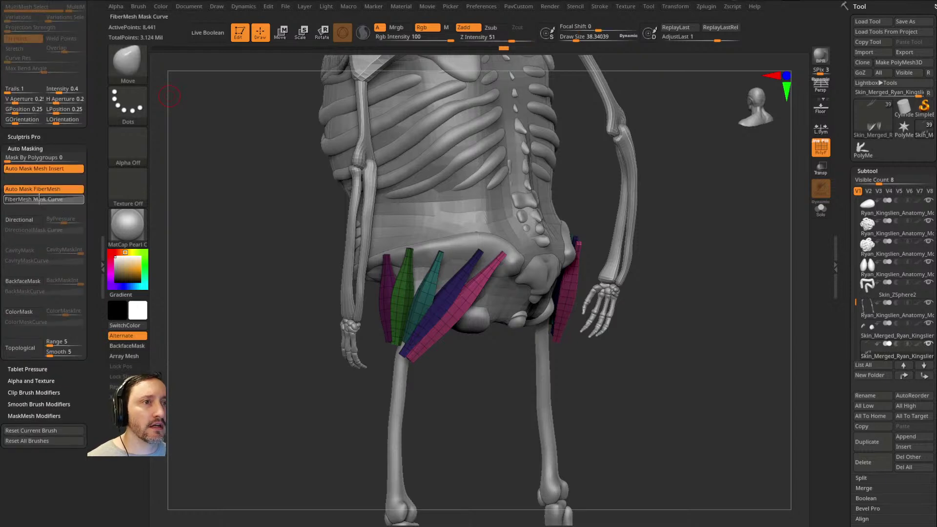
left_click(22, 347)
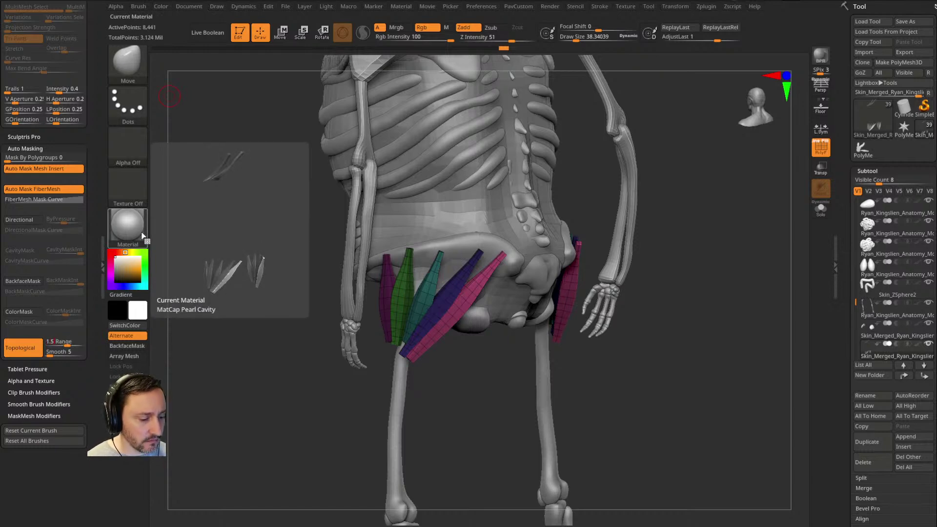
Step: Reposition individual muscle strips around the hip using the topologically masked Move brush with a large draw size
left_click_drag(671, 279, 714, 301)
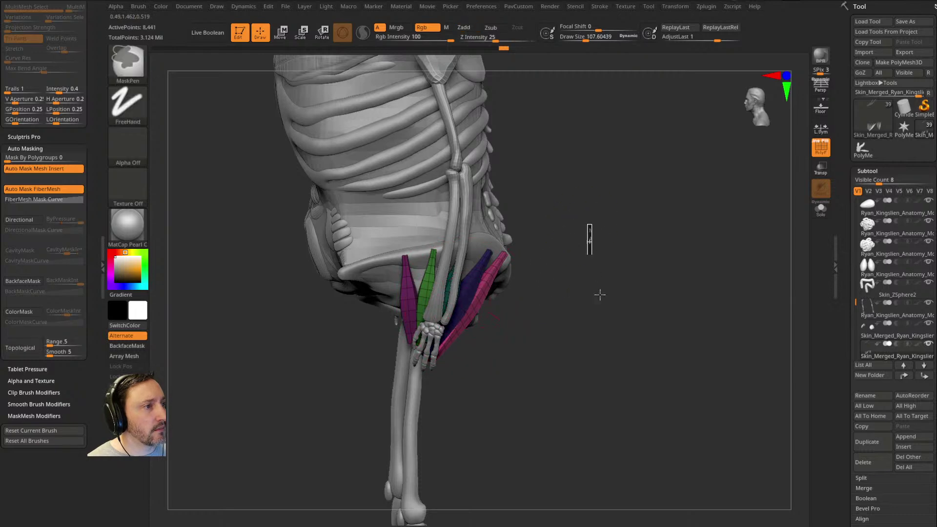
left_click_drag(595, 272, 503, 308)
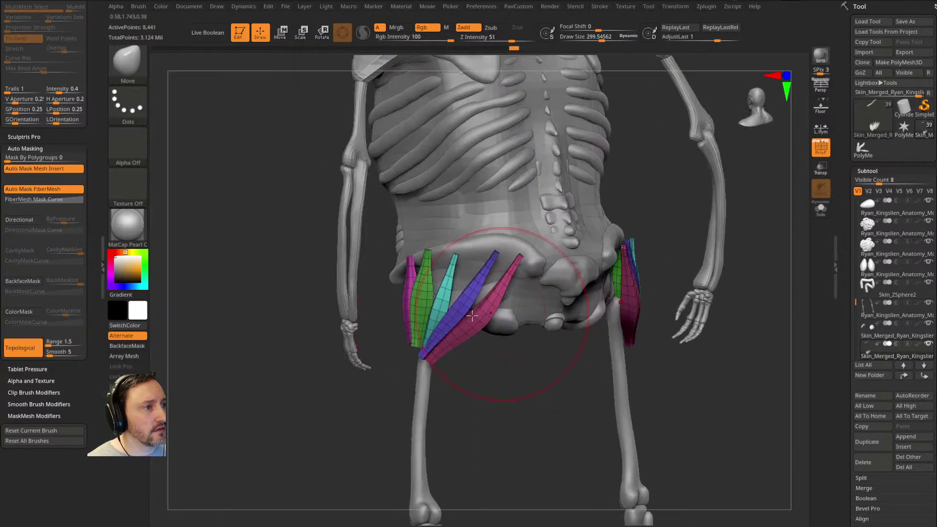
mouse_move(448, 312)
left_mouse_down()
mouse_move(439, 322)
mouse_move(419, 315)
left_mouse_up()
mouse_move(293, 366)
left_mouse_down()
mouse_move(480, 368)
mouse_move(504, 393)
mouse_move(420, 312)
left_mouse_up()
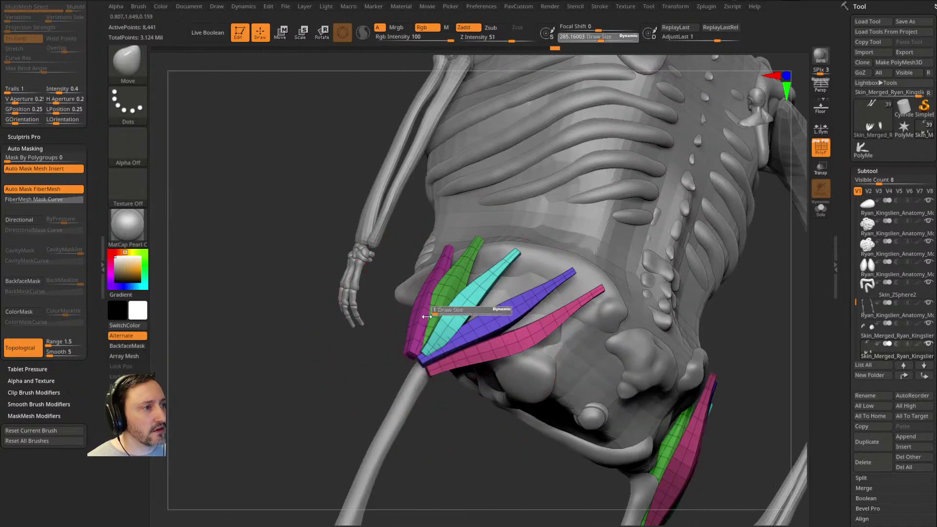
mouse_move(481, 307)
left_mouse_down()
mouse_move(461, 322)
mouse_move(476, 305)
mouse_move(464, 345)
mouse_move(427, 317)
left_mouse_up()
left_click_drag(453, 276, 461, 265)
left_click_drag(414, 324, 410, 312)
left_click_drag(503, 279, 490, 326)
Step: Replace topological masking with Mask By Polygroups at 100 and move individual hip muscle strips at a draw size of about 329
left_click_drag(360, 368, 574, 300)
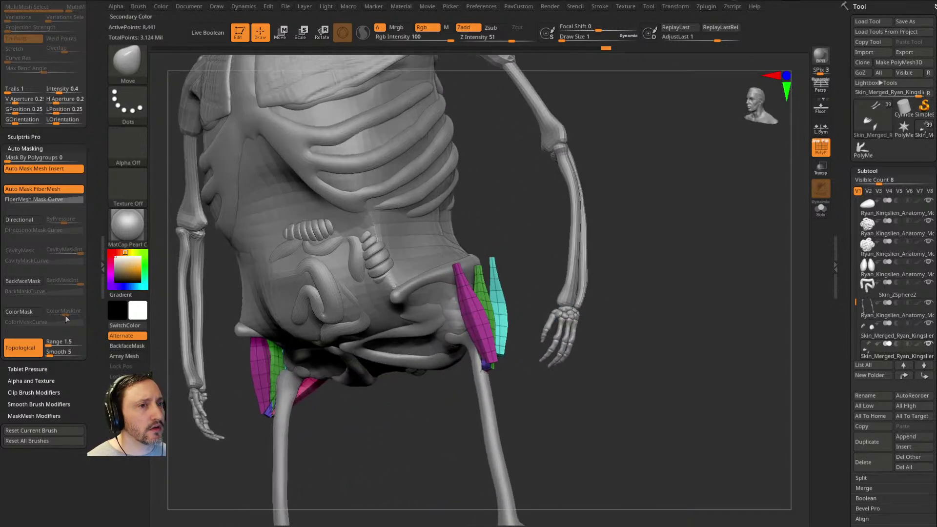
left_click(20, 347)
left_click_drag(26, 157, 92, 156)
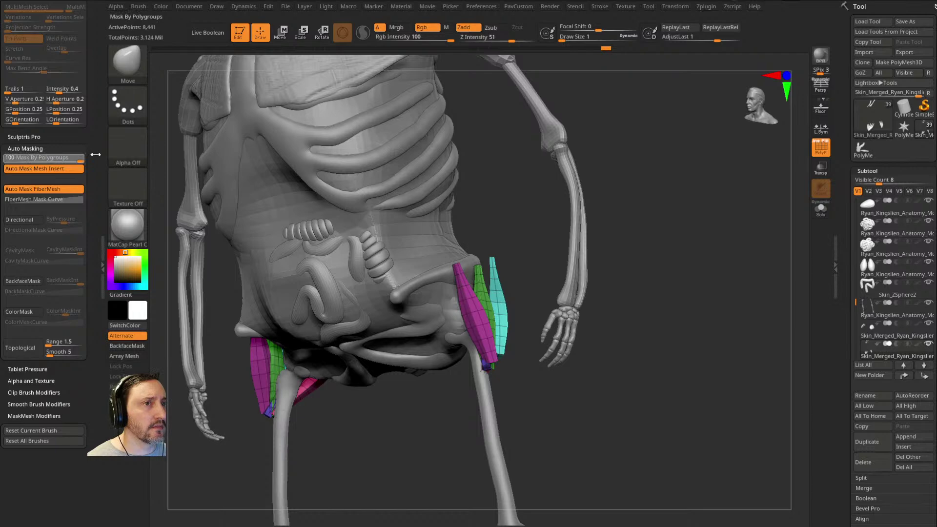
key("s")
left_click_drag(460, 292, 456, 314)
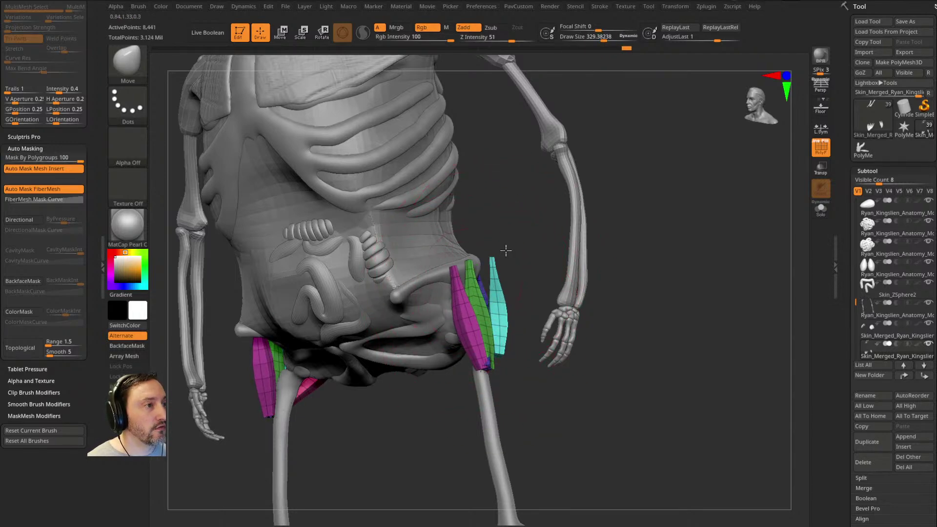
left_click_drag(506, 250, 480, 336)
left_click_drag(639, 321, 531, 279)
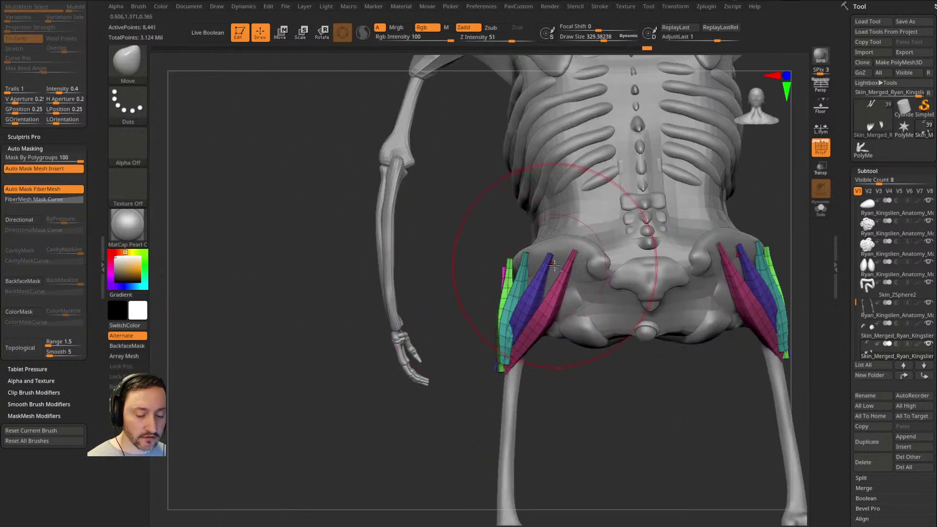
Step: Thicken the hip muscle strips with the Inflat brush, setting Mask By Polygroups to 0
key("b")
key("i")
key("n")
left_click_drag(556, 368, 533, 330)
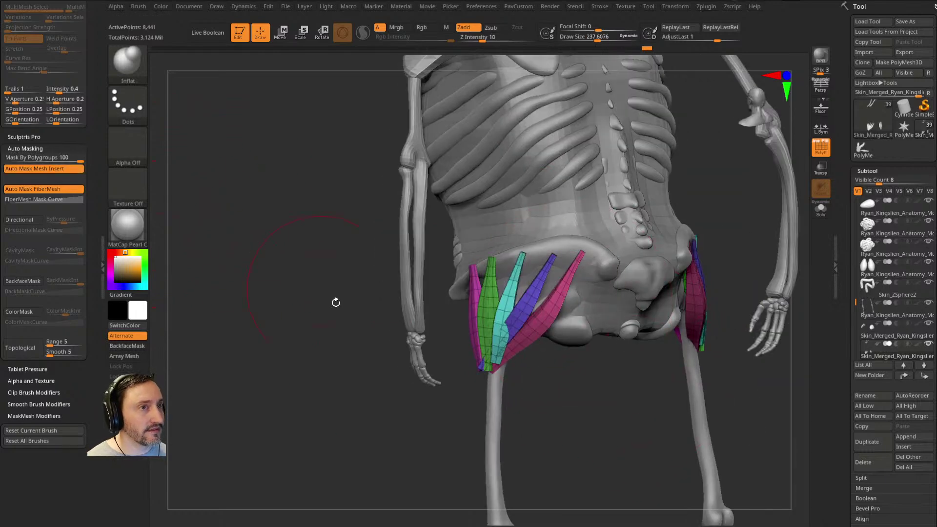
left_click_drag(303, 271, 398, 307)
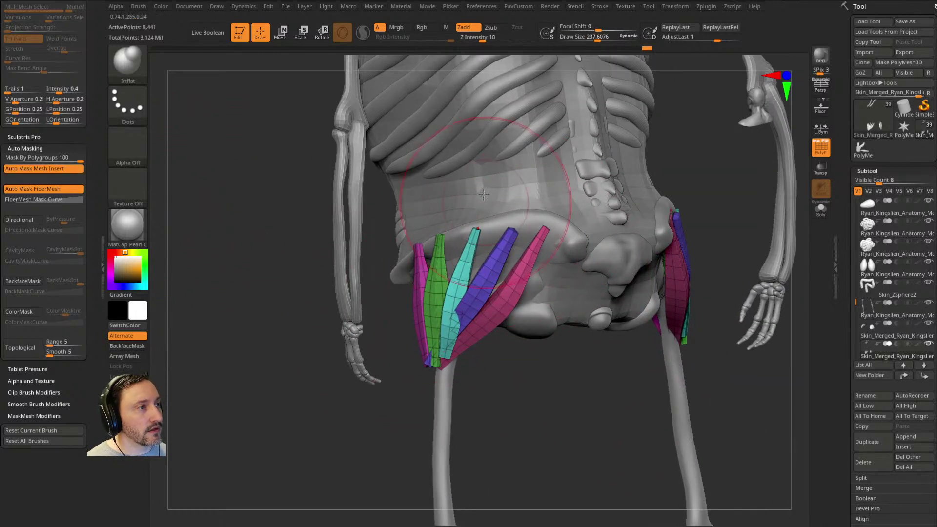
left_click(4, 158)
mouse_move(495, 276)
left_mouse_down()
mouse_move(505, 258)
mouse_move(413, 268)
left_mouse_up()
left_click_drag(527, 371, 449, 293)
key("ctrl+z")
left_click_drag(627, 224, 615, 248)
key("ctrl+shift+z")
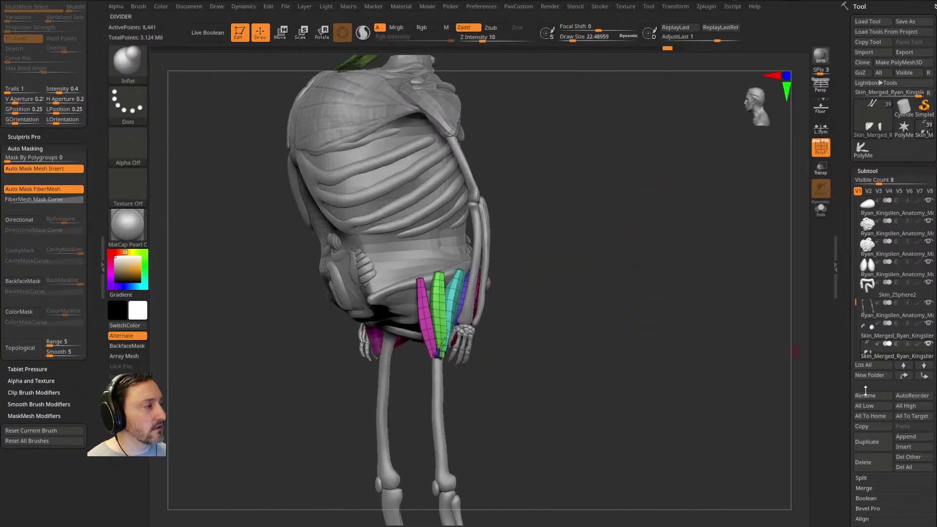
Step: Delete the subtool containing the hip muscle strips and turn off the polyframe display
left_click(863, 462)
left_click_drag(553, 259, 645, 230)
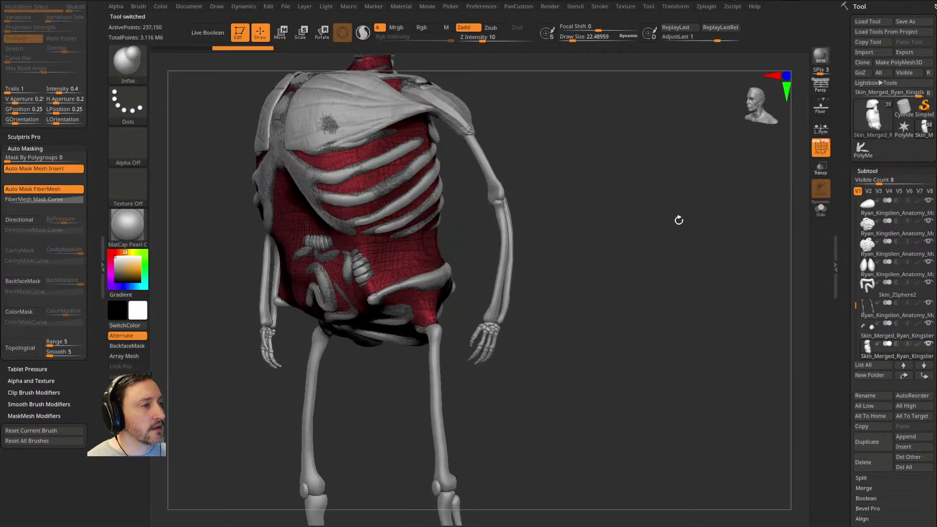
left_click(818, 158)
left_click_drag(661, 159, 648, 253)
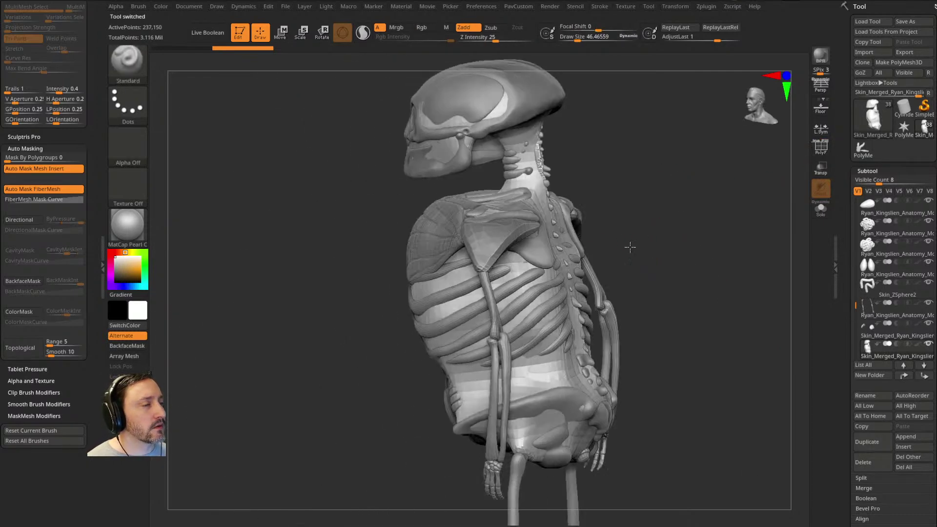
mouse_move(630, 247)
left_mouse_down()
mouse_move(674, 247)
mouse_move(521, 202)
left_mouse_up()
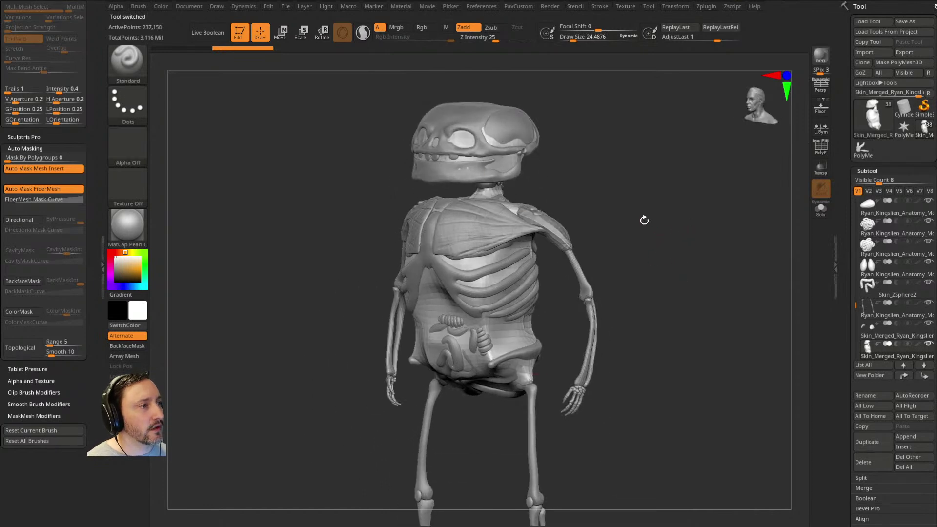
left_click_drag(629, 235, 666, 276)
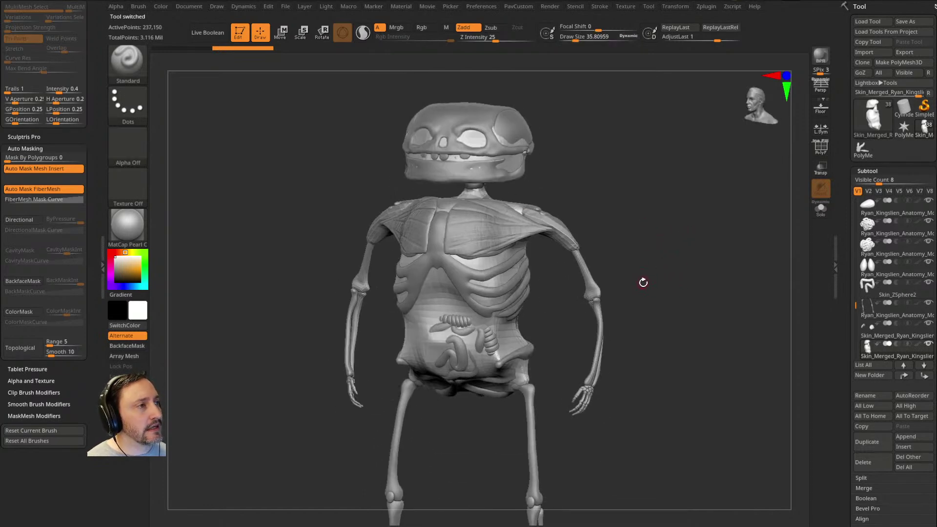
Step: Append a ZSphere as a new subtool, select it and turn on ghost transparency
left_click(904, 438)
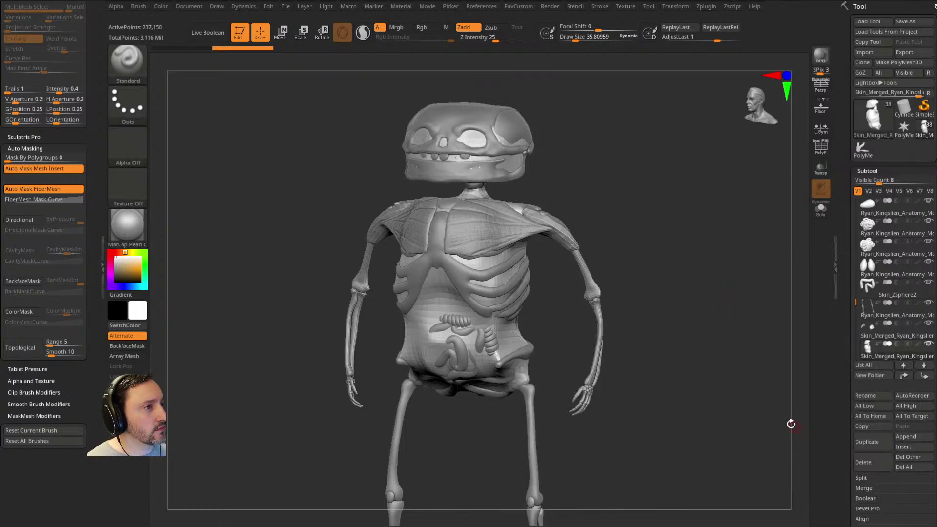
left_click_drag(718, 324, 790, 290, "alt")
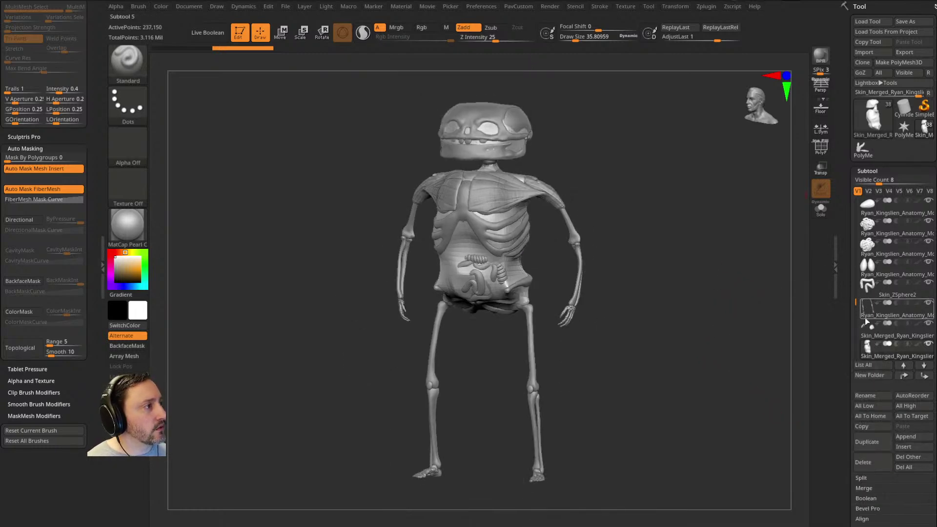
left_click_drag(854, 302, 854, 327)
left_click(888, 317)
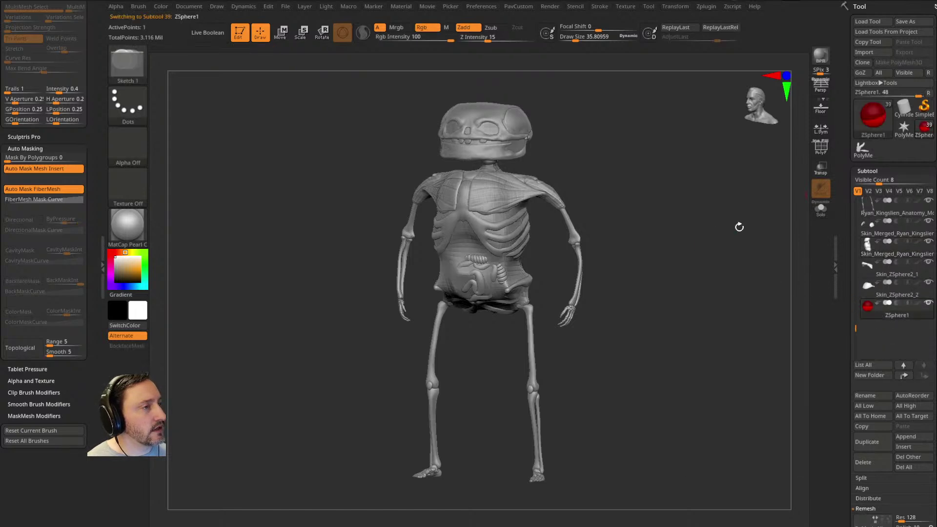
left_click(820, 168)
Step: Scale down the root ZSphere and place it inside the skeleton's upper chest
left_click_drag(729, 219, 571, 197)
key("e")
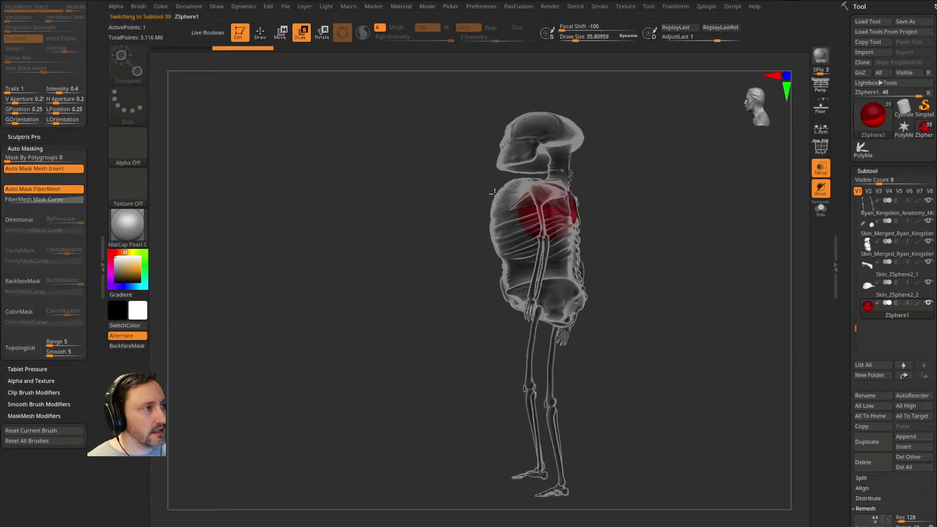
key("q")
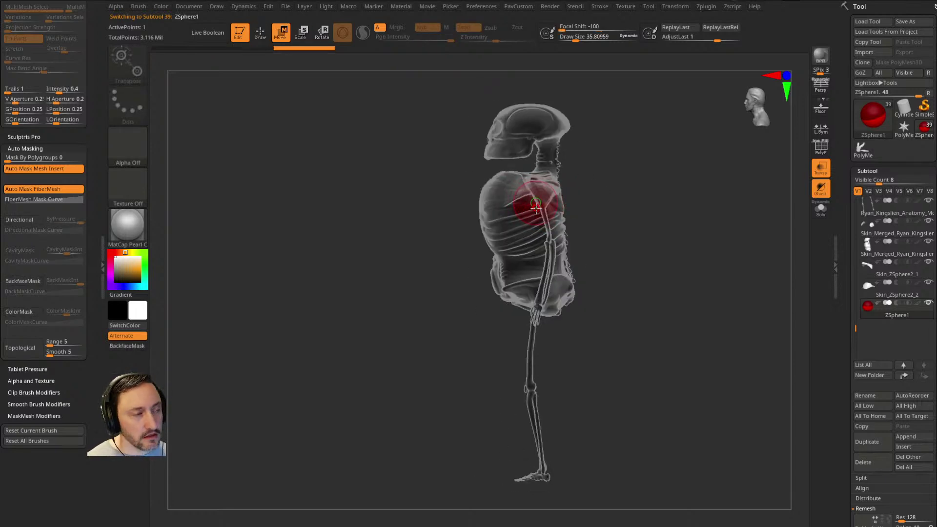
mouse_move(585, 210)
left_mouse_down()
mouse_move(621, 207)
mouse_move(590, 208)
left_mouse_up()
left_click_drag(524, 218, 522, 216)
Step: Add symmetrical ZSpheres running from the chest root out to the shoulders and down along the upper arms
mouse_move(599, 199)
left_mouse_down("shift")
mouse_move(539, 215)
mouse_move(565, 188)
mouse_move(589, 181)
mouse_move(570, 191)
mouse_move(615, 192)
mouse_move(606, 230)
left_mouse_up("shift")
key("w")
key("q")
key("w")
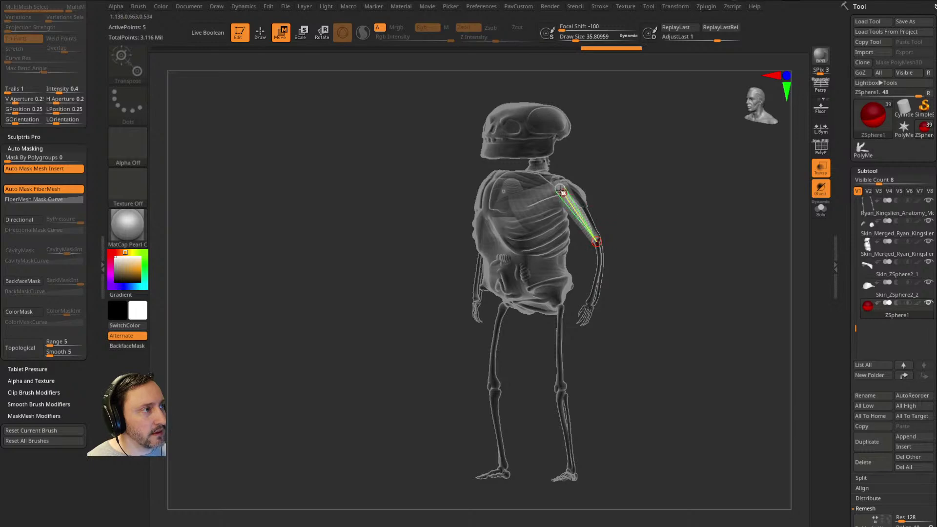
key("q")
mouse_move(629, 193)
left_mouse_down()
mouse_move(658, 194)
mouse_move(592, 209)
mouse_move(658, 201)
mouse_move(623, 195)
mouse_move(642, 217)
mouse_move(555, 220)
mouse_move(657, 272)
mouse_move(654, 170)
mouse_move(634, 236)
left_mouse_up()
key("w")
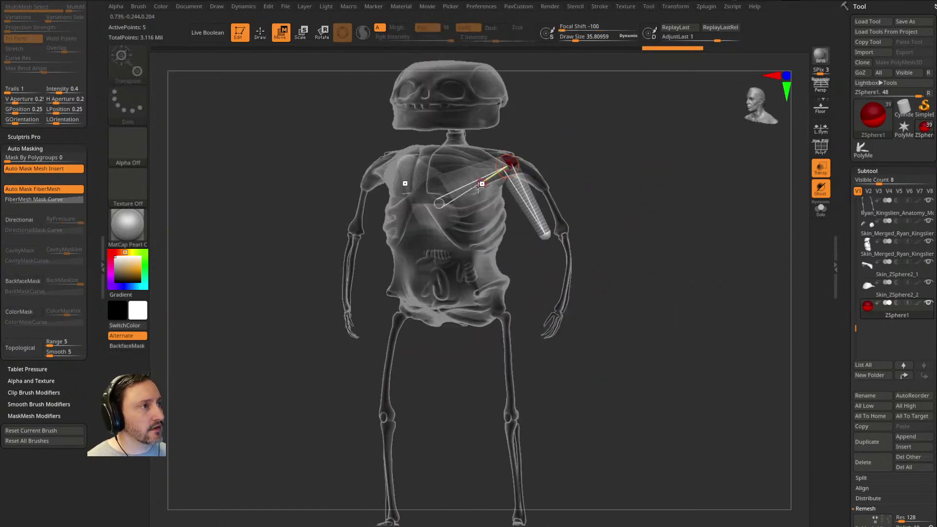
Step: Move the shoulder ZSpheres down to the pelvis and pull the chain's end ZSpheres down to the thighs
left_click_drag(507, 163, 469, 313)
left_click_drag(649, 312, 646, 287, "alt")
left_click_drag(557, 199, 508, 379)
left_click_drag(612, 361, 631, 289, "alt")
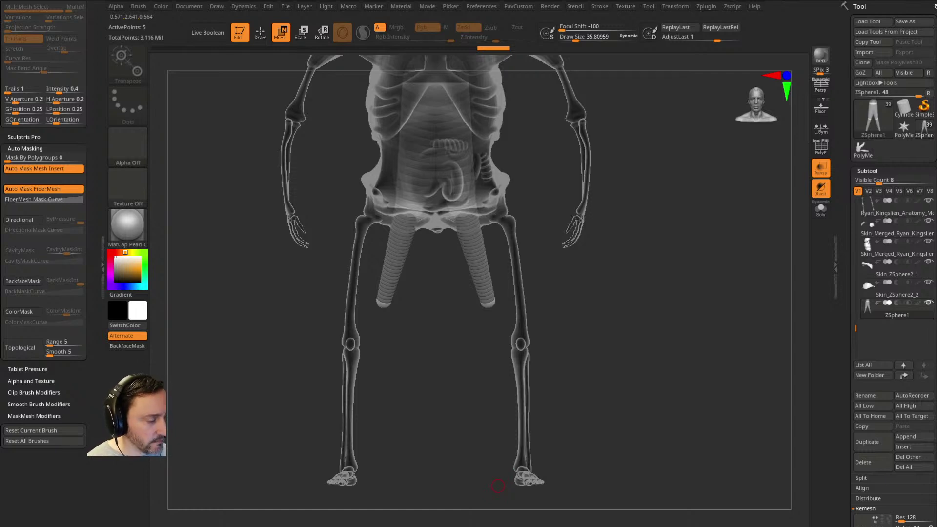
Step: Undo the last ZSphere moves and place the chain's end ZSpheres on the front of the hips
key("ctrl+z")
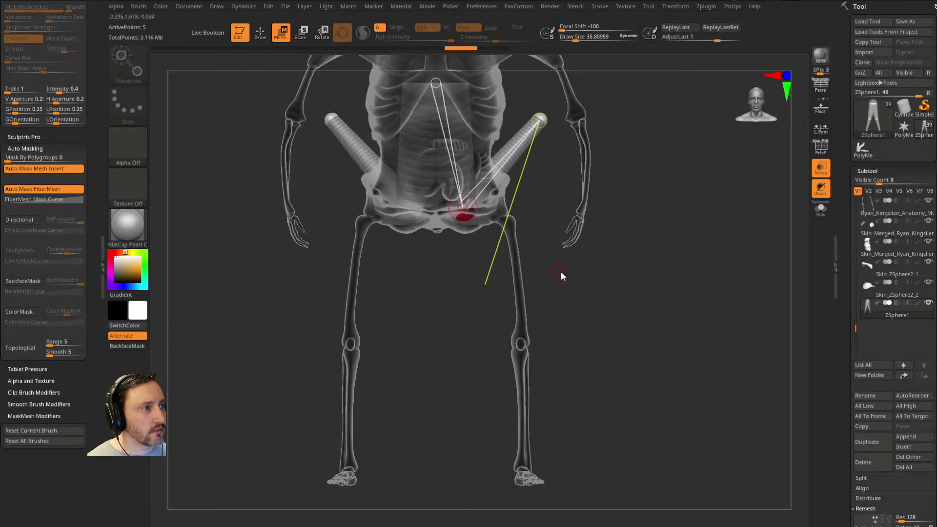
key("ctrl+z")
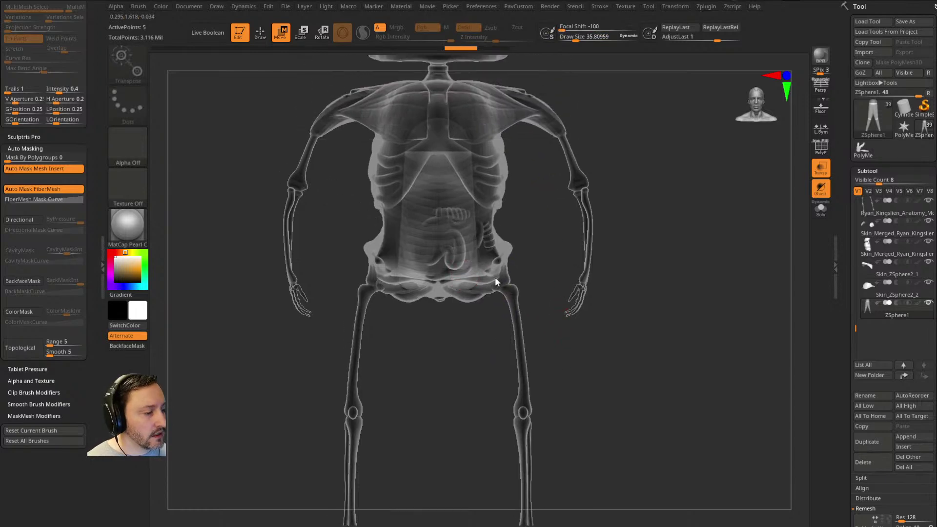
left_click_drag(660, 268, 504, 296)
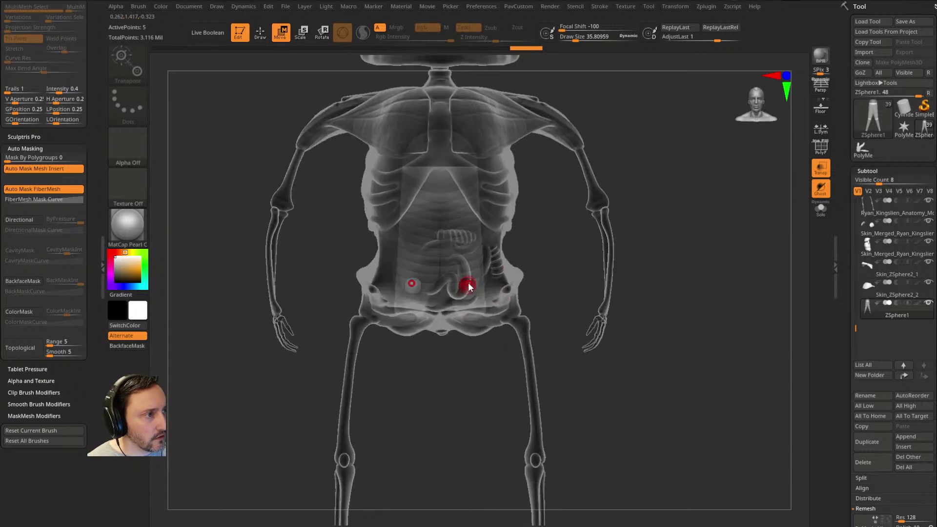
key("q")
left_click_drag(591, 360, 577, 318, "alt")
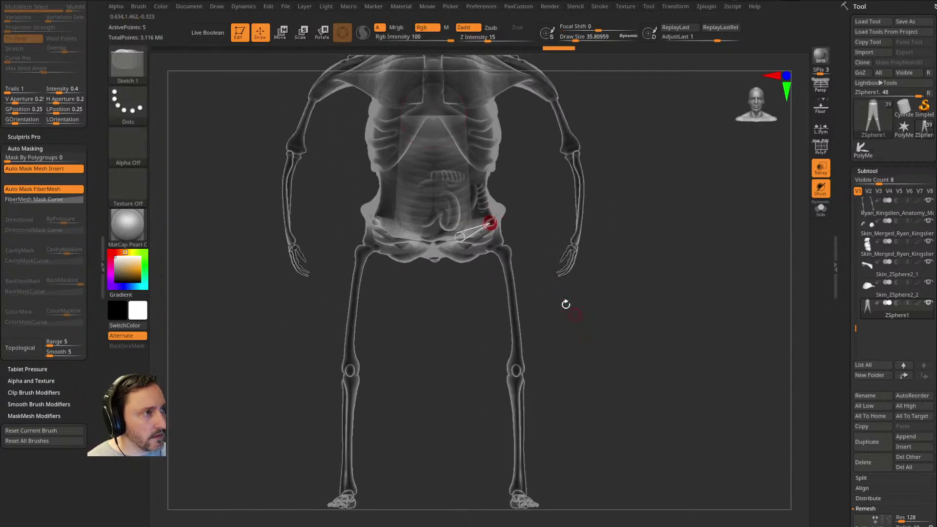
Step: Add a child ZSphere on the hip ZSphere and move it down to the inner side of the knee
left_click(493, 232)
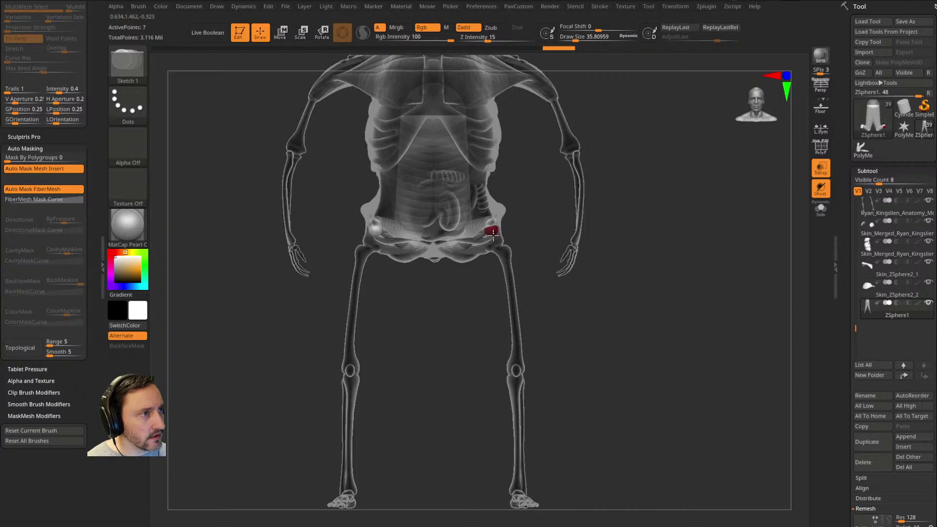
key("w")
left_click_drag(493, 256, 506, 385)
left_click_drag(539, 377, 569, 342, "alt")
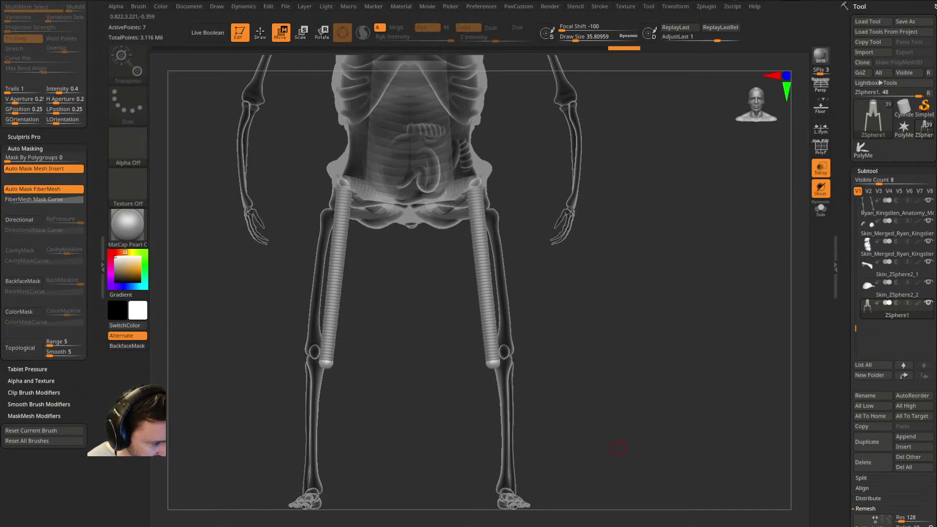
left_click_drag(662, 359, 613, 331)
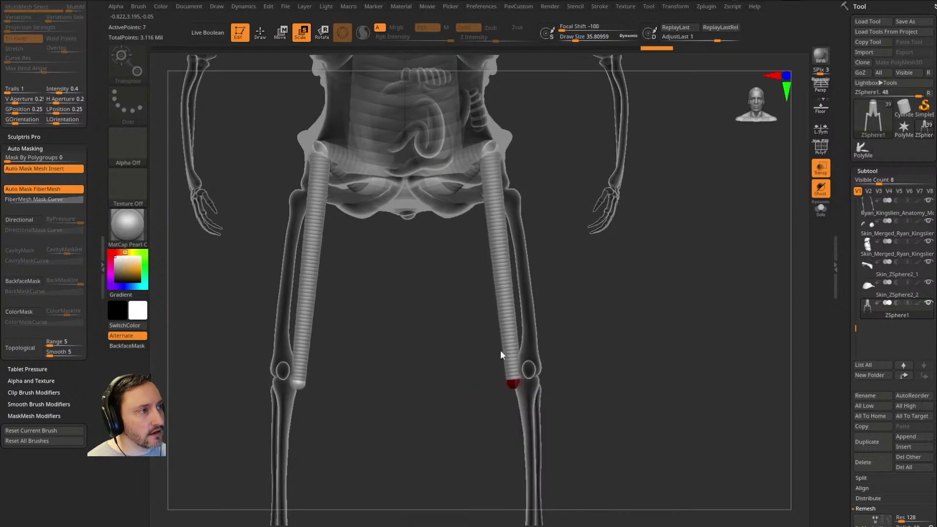
Step: Insert a ZSphere in the lower part of the thigh link and move it to bend the chain
key("q")
left_click(504, 282)
mouse_move(589, 287)
left_mouse_down()
mouse_move(548, 272)
mouse_move(491, 289)
left_mouse_up()
key("w")
left_click_drag(561, 268, 537, 261)
Step: Insert another ZSphere in the upper thigh link and reposition the chain's ZSpheres so it curves from hip to knee
key("q")
left_click(493, 205)
key("w")
left_click_drag(541, 214, 476, 205)
left_click_drag(581, 210, 520, 197)
left_click_drag(496, 152, 476, 147)
left_click_drag(500, 277, 488, 276)
left_click_drag(510, 207, 493, 210)
left_click_drag(489, 275, 483, 275)
left_click_drag(600, 334, 690, 341)
mouse_move(649, 297)
left_mouse_down("alt")
mouse_move(655, 236)
mouse_move(660, 315)
mouse_move(629, 298)
left_mouse_up("alt")
Step: Turn off transparency and preview the adaptive skin of the ZSphere thigh chain
key("q")
left_click_drag(669, 326, 636, 316)
left_click(820, 169)
mouse_move(675, 288)
left_mouse_down("shift")
mouse_move(708, 282)
mouse_move(615, 219)
mouse_move(713, 277)
left_mouse_up("shift")
key("a")
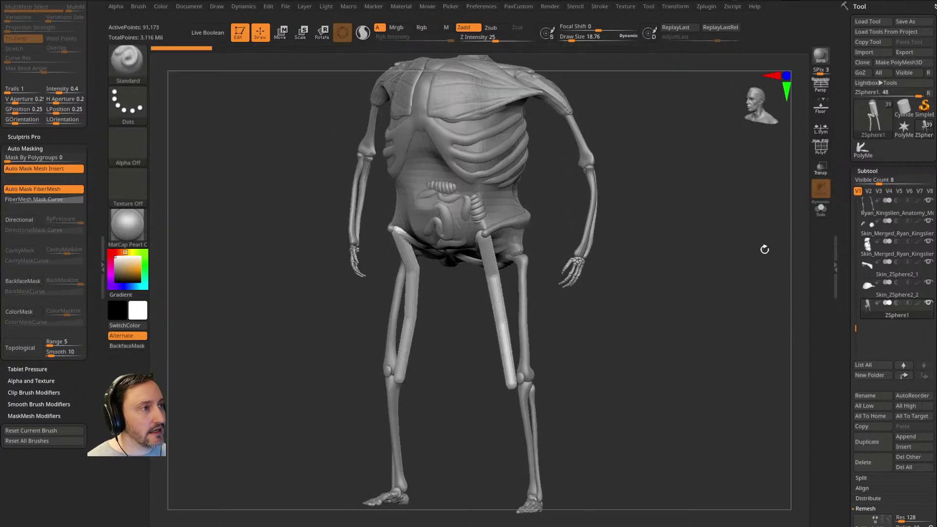
Step: Show the polyframe and set the adaptive skin's DynaMesh resolution to 0 and its density to 1
left_click(821, 149)
key("3")
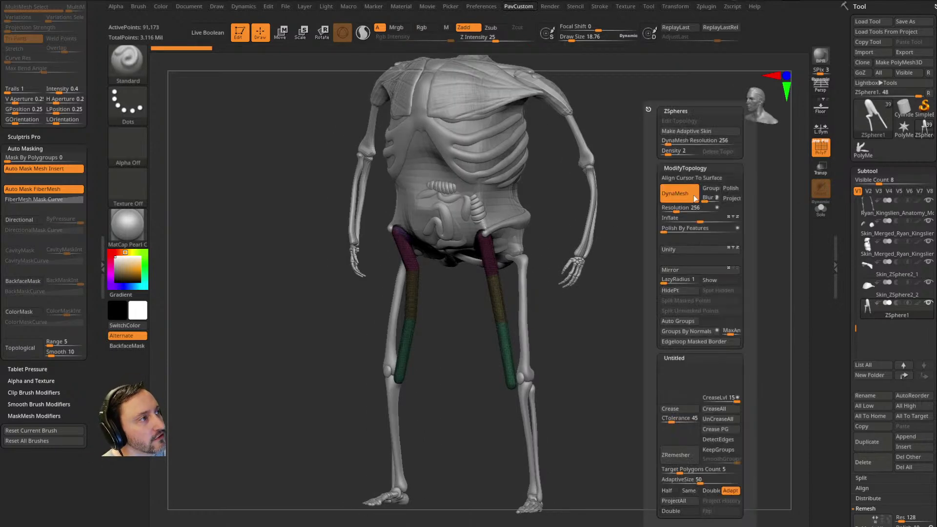
key("Return")
type("30")
key("Return")
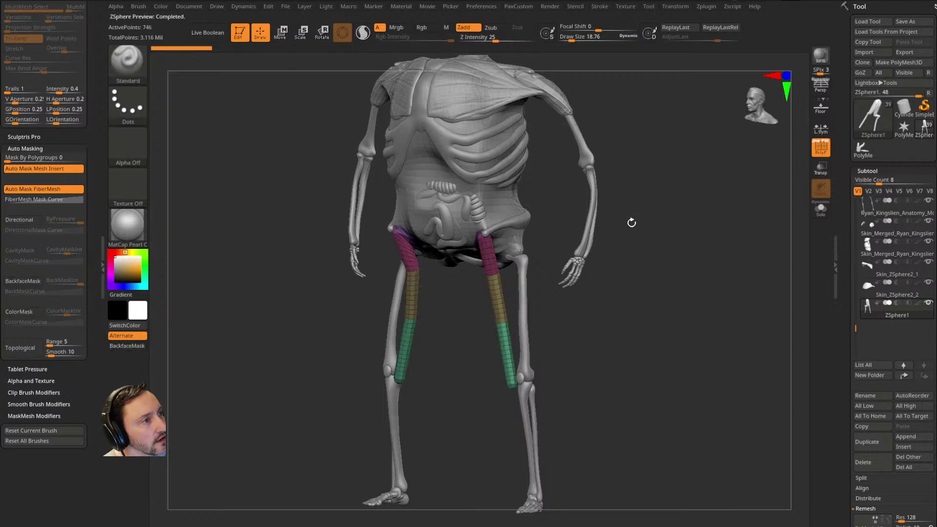
Step: Make an adaptive skin from the ZSphere chain and append the resulting mesh as a new subtool
key("3")
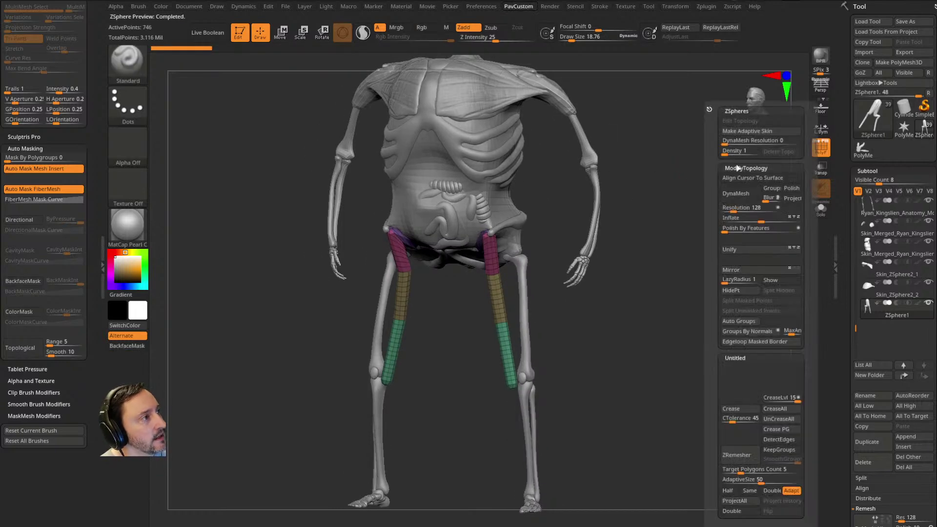
left_click(742, 130)
key("F1")
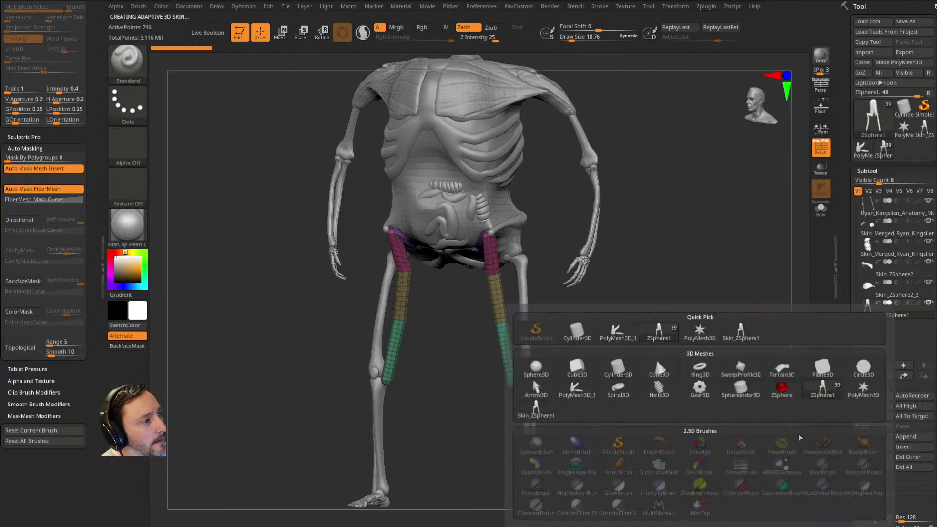
left_click(740, 332)
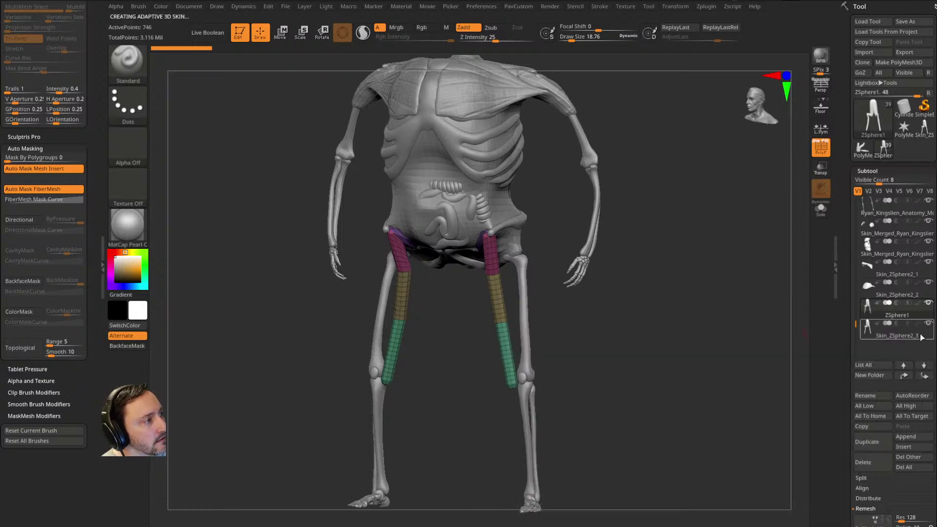
Step: Solo the skin mesh, keep only its thigh polygroups, delete the hidden geometry and close the holes
left_click(820, 215)
left_click(445, 111, "ctrl+shift")
left_click_drag(625, 121, 577, 170, "ctrl+shift")
left_click(474, 241, "ctrl+shift")
key("space")
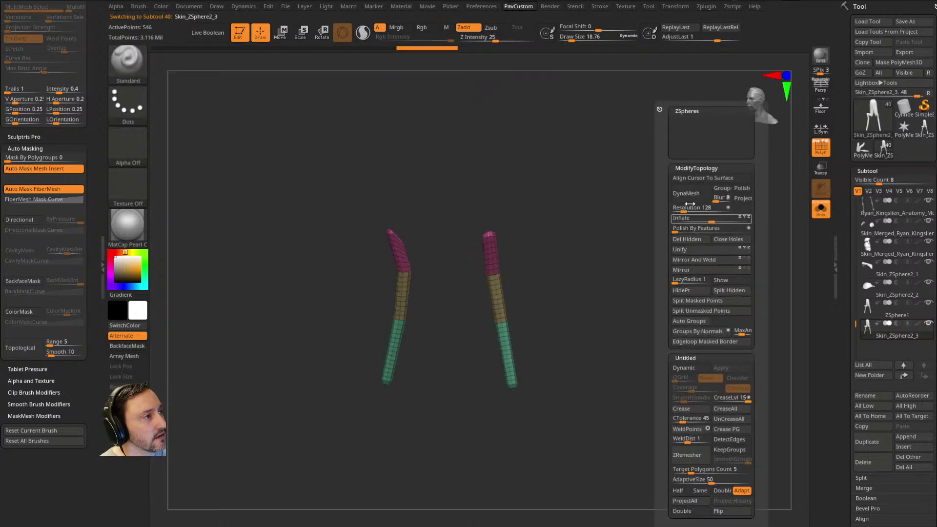
left_click(695, 240)
left_click(721, 240)
left_click(825, 210)
left_click(825, 151)
Step: Reshape the thigh muscle strips with the Move brush at a draw size of about 361
mouse_move(666, 277)
left_mouse_down()
mouse_move(680, 276)
mouse_move(671, 277)
left_mouse_up()
key("s")
left_click_drag(495, 293, 531, 292)
left_click_drag(542, 294, 508, 280)
key("b")
key("m")
key("v")
left_click_drag(484, 236, 480, 235)
left_click_drag(486, 279, 491, 278)
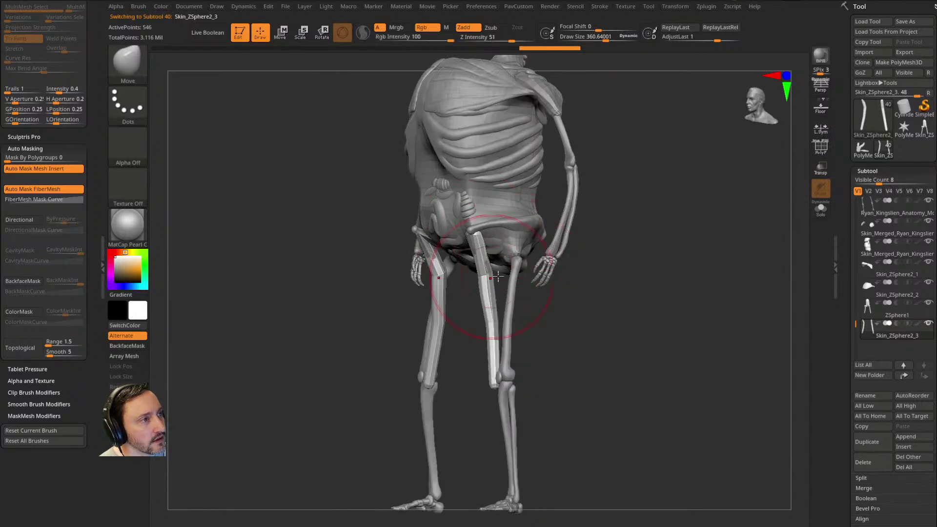
Step: Delete the ZSphere1 armature subtool and the thigh muscle skin subtool
left_click_drag(605, 278, 675, 281)
left_click(876, 316)
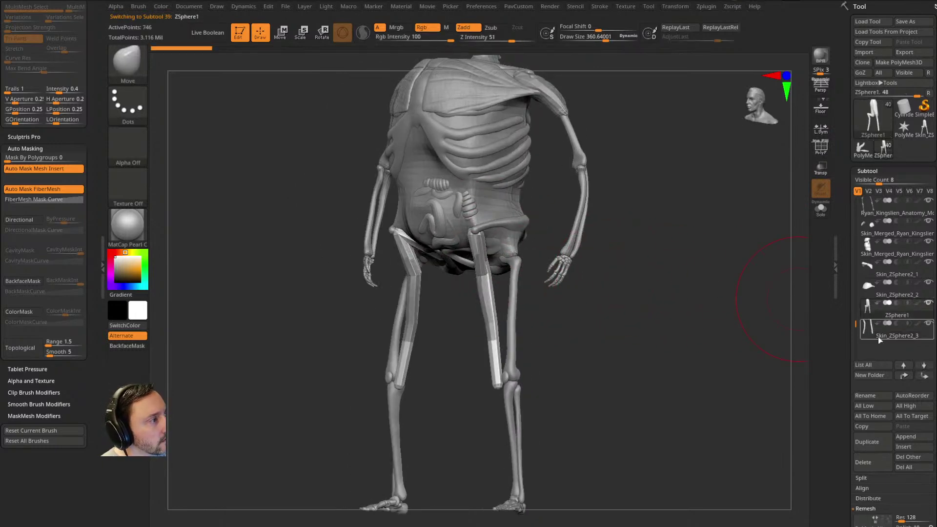
left_click(862, 467)
Step: Reduce the brush draw size to about 58.5 and turn the skeleton to show its upper body from the side
left_click_drag(609, 302, 502, 291)
mouse_move(572, 320)
left_mouse_down()
mouse_move(527, 368)
mouse_move(485, 372)
mouse_move(487, 274)
mouse_move(497, 337)
left_mouse_up()
key("bracketright")
mouse_move(656, 324)
left_mouse_down()
mouse_move(612, 327)
mouse_move(737, 337)
left_mouse_up()
key("bracketleft")
key("bracketleft")
key("bracketleft")
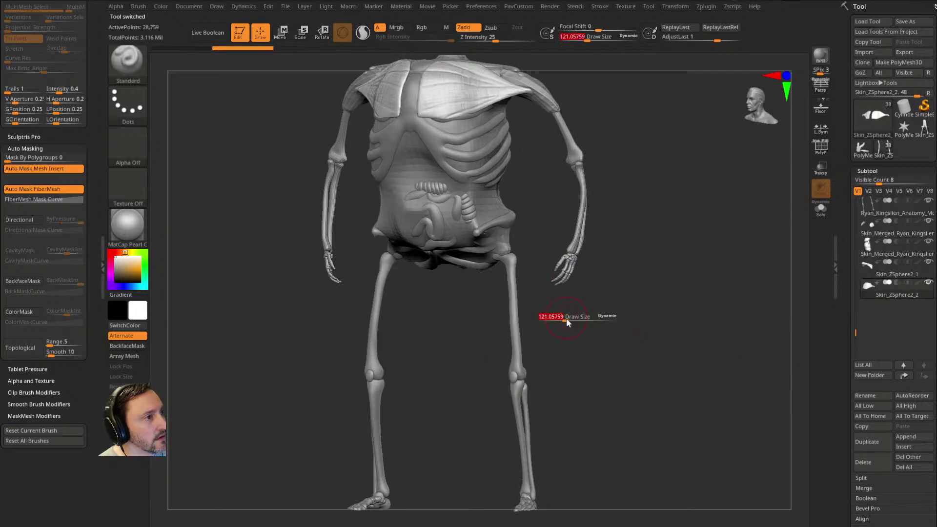
mouse_move(595, 319)
left_mouse_down()
mouse_move(635, 335)
mouse_move(631, 315)
mouse_move(568, 309)
mouse_move(667, 306)
mouse_move(672, 249)
mouse_move(665, 292)
mouse_move(659, 264)
left_mouse_up()
key("bracketright")
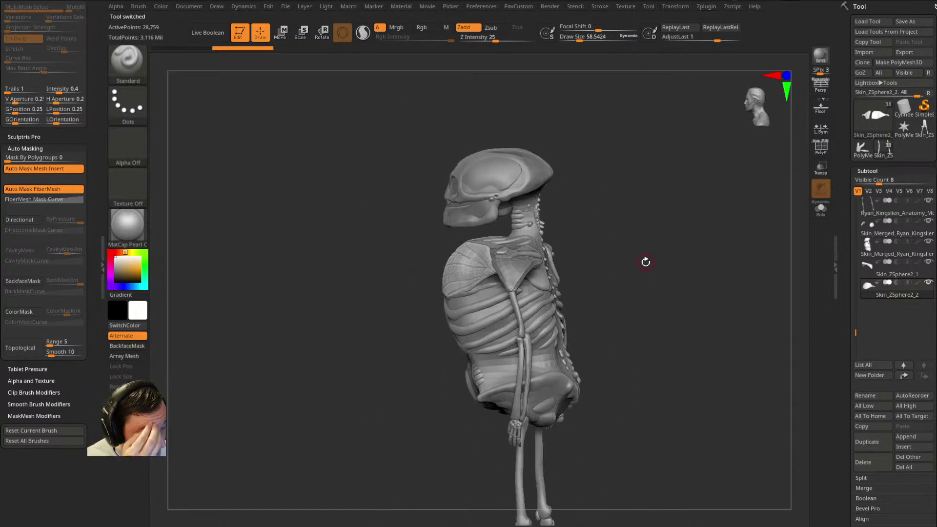
left_click_drag(658, 238, 658, 241)
Step: Choose the CurveTube brush, enable AsLine, Bend Start and Size, and shape the curve falloff as a central peak
key("b")
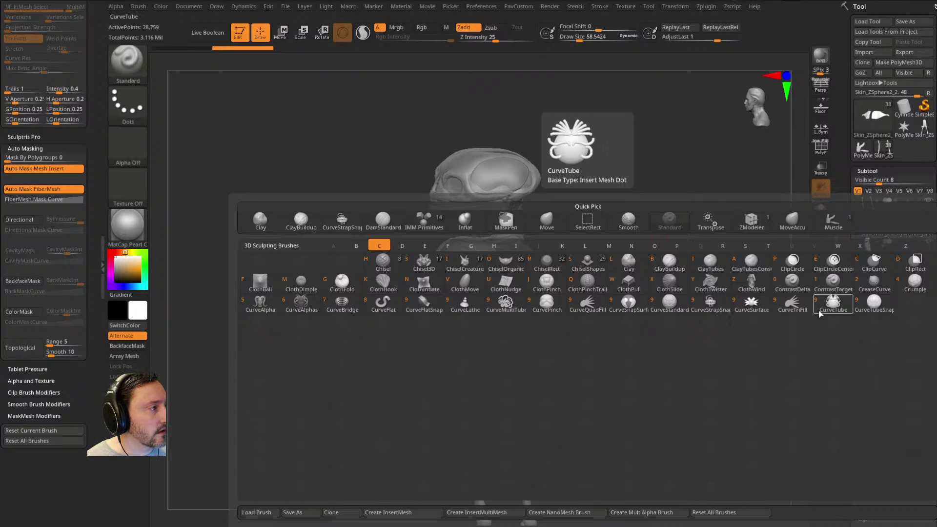
left_click(831, 302)
left_click_drag(94, 109, 76, 234)
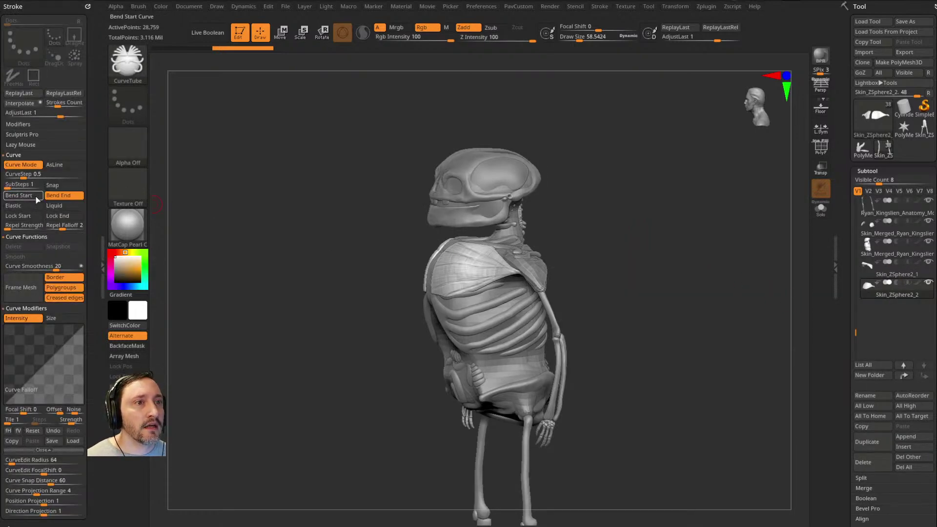
left_click(63, 185)
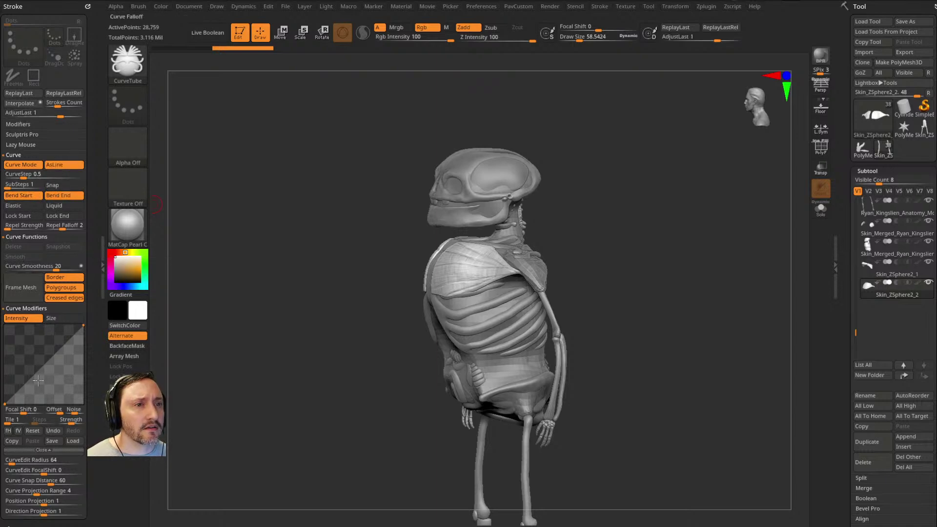
left_click_drag(41, 351, 84, 381)
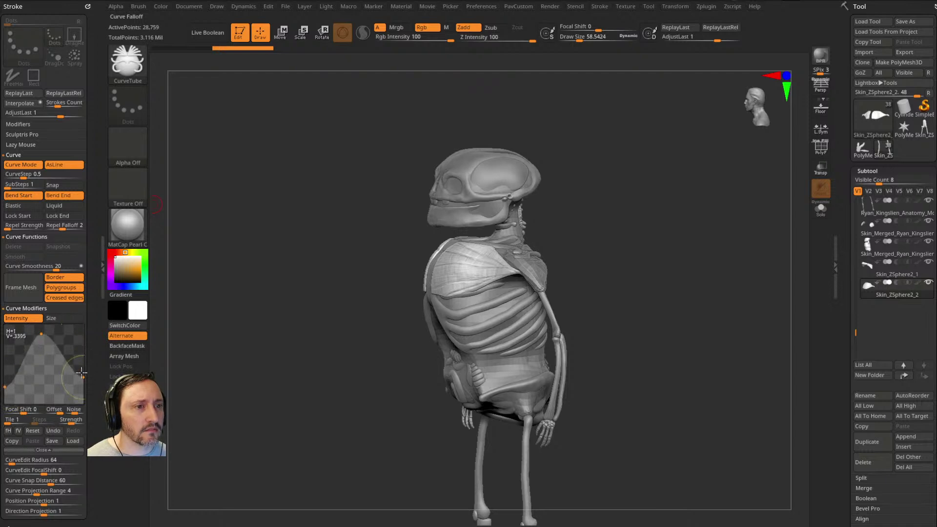
left_click(60, 319)
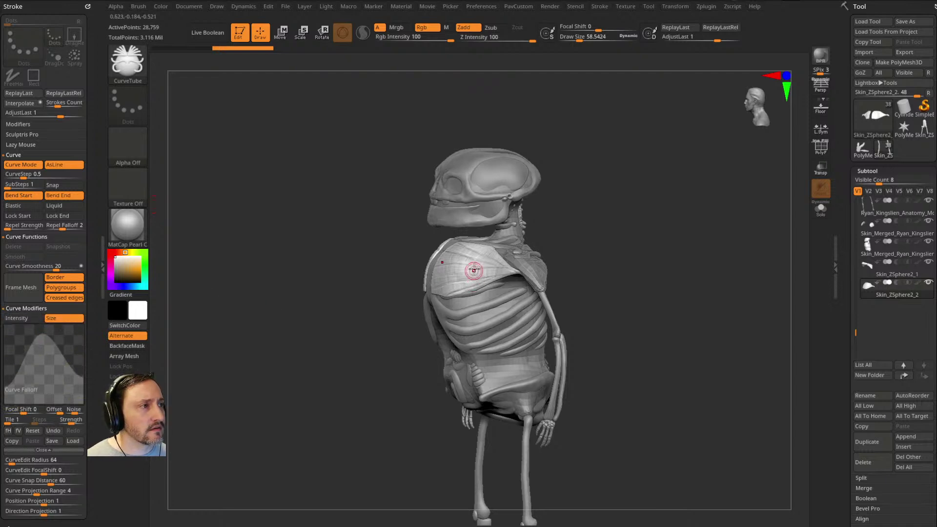
Step: Draw several tapered muscle tubes over the chest, ribs and waist with the CurveTube brush
left_click_drag(473, 272, 536, 324)
left_click_drag(617, 269, 550, 310)
left_click_drag(573, 344, 575, 344)
left_click_drag(487, 385, 587, 362)
left_click_drag(485, 391, 588, 370)
left_click_drag(609, 381, 649, 359)
mouse_move(690, 337)
left_mouse_down()
mouse_move(629, 381)
mouse_move(576, 386)
left_mouse_up()
left_click_drag(509, 424, 585, 394)
left_click_drag(690, 324, 683, 301)
Step: Undo all of the CurveTube strokes on the torso
key("ctrl+z")
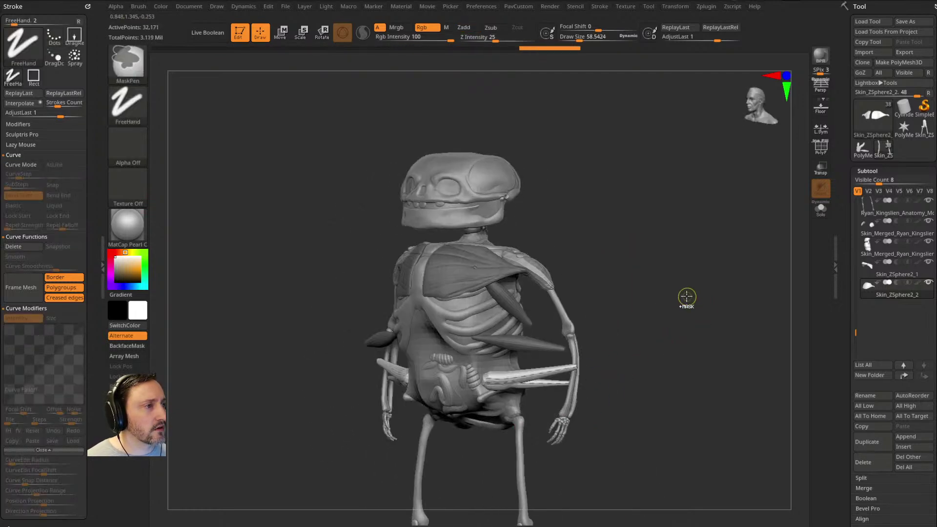
key("ctrl+z")
key("ctrl+z")
key("ctrl+z")
key("ctrl+z")
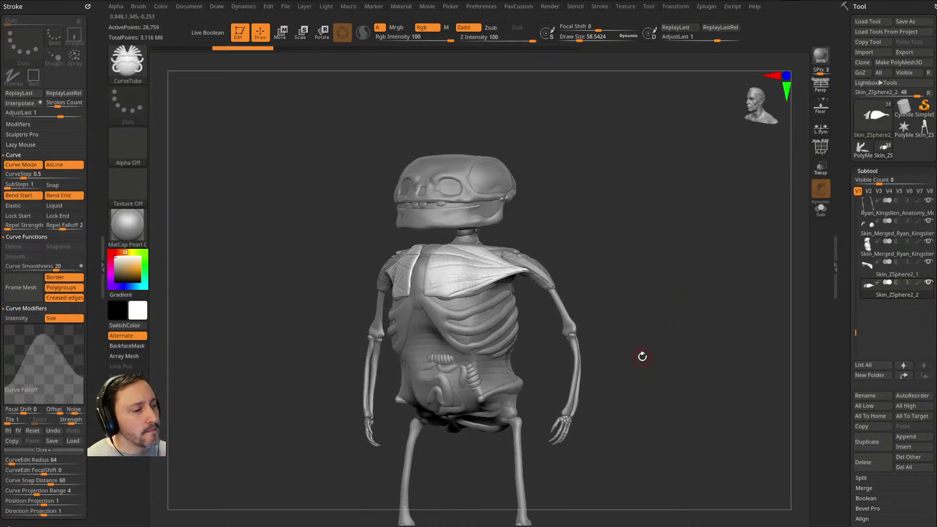
Step: Switch to the Standard brush, adjust its draw size and make the arm bones the active subtool
mouse_move(632, 259)
left_mouse_down("alt")
mouse_move(611, 255)
mouse_move(637, 265)
mouse_move(617, 269)
mouse_move(651, 272)
mouse_move(634, 248)
mouse_move(520, 260)
left_mouse_up("alt")
key("b")
key("s")
key("t")
left_click(550, 264, "alt")
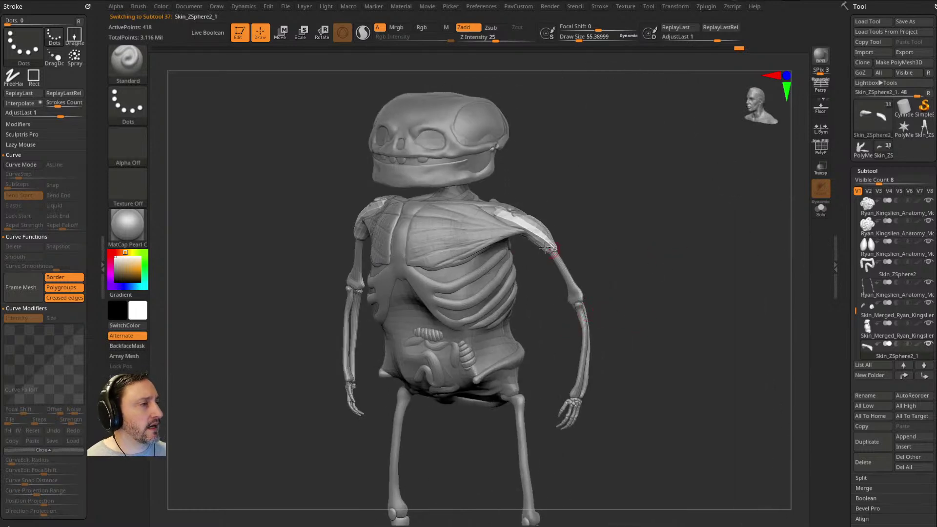
key("s")
left_click(632, 297)
left_click(577, 294, "alt")
mouse_move(655, 262)
left_mouse_down()
mouse_move(652, 241)
mouse_move(597, 265)
mouse_move(575, 292)
left_mouse_up()
Step: Insert a sphere on the upper arm bone with the IMM Primitives brush
key("b")
key("i")
key("p")
key("m")
left_click(540, 281)
Step: Split the inserted sphere from the masked arm bones into its own subtool and mirror it onto the opposite arm
key("grave")
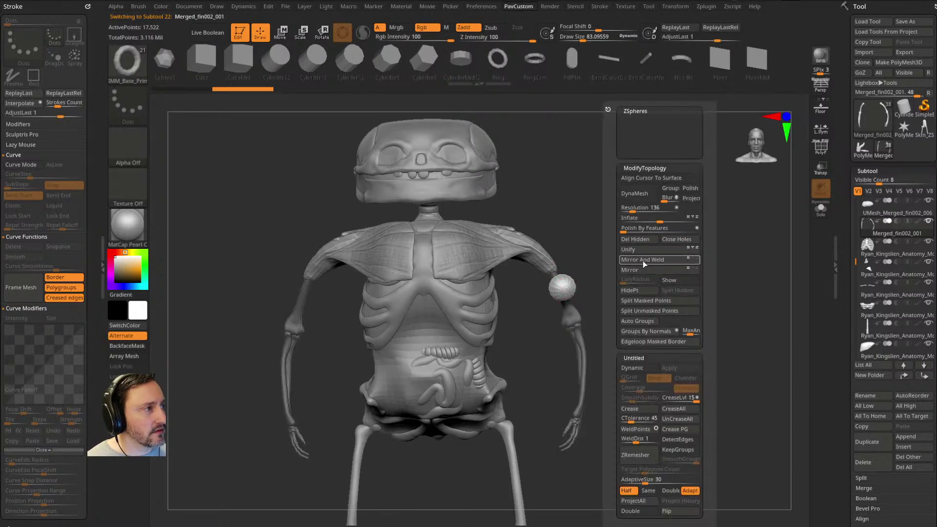
left_click(643, 300)
key("grave")
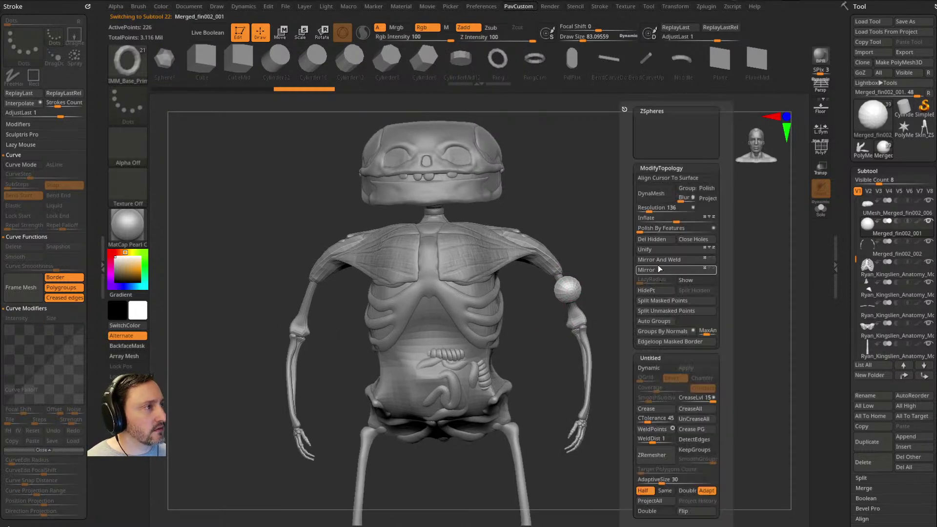
left_click(658, 269)
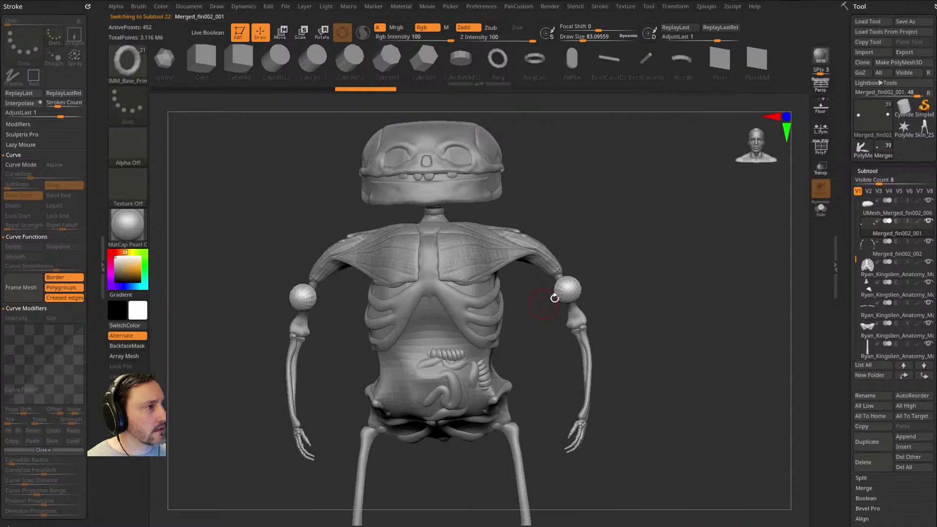
Step: Make the spheres the active subtool and center the move gizmo on the unmasked sphere at the upper arm
left_click(580, 321, "alt")
key("grave")
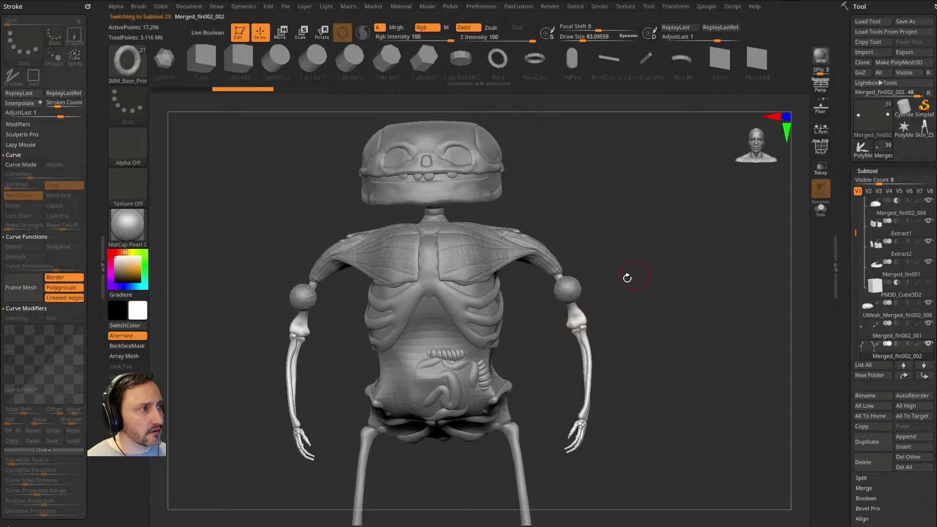
left_click(578, 285, "alt")
left_click_drag(635, 251, 555, 305)
key("w")
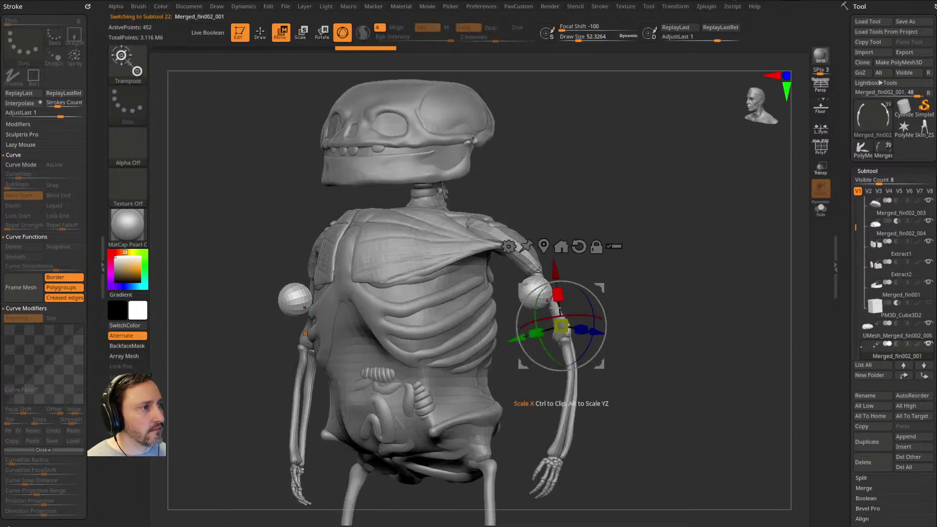
left_click(570, 246)
left_click_drag(615, 229, 559, 221)
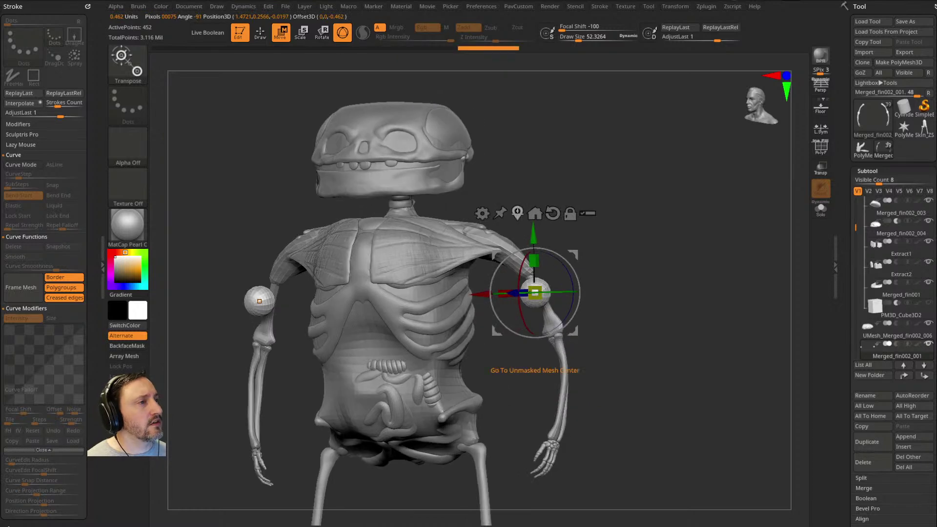
Step: Align the gizmo with the upper arm bone, try stretching the spheres along it and undo the stretch
left_click_drag(634, 223, 600, 229)
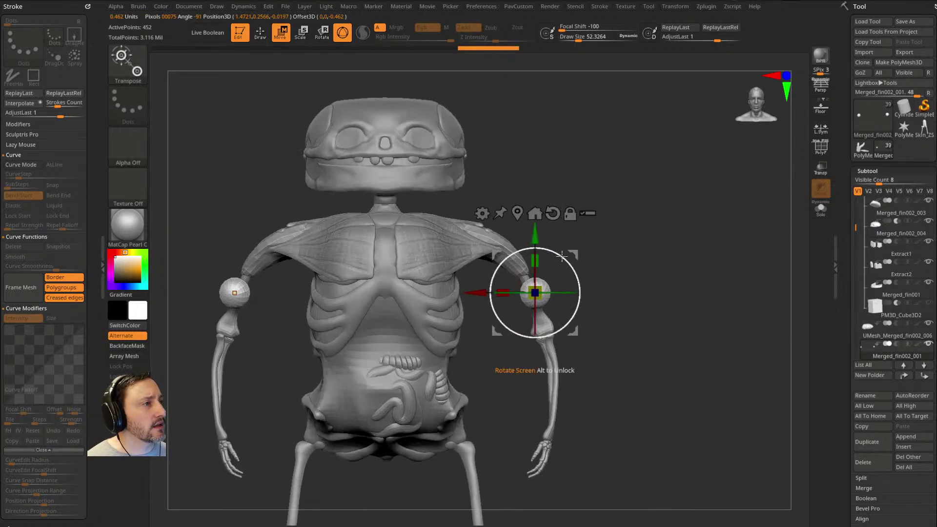
left_click_drag(522, 265, 516, 249)
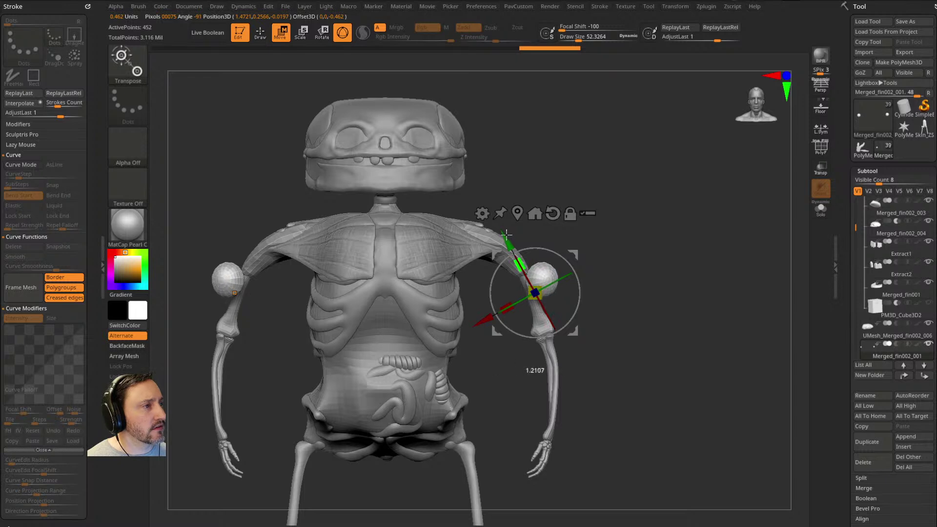
key("ctrl+z")
left_click(818, 132)
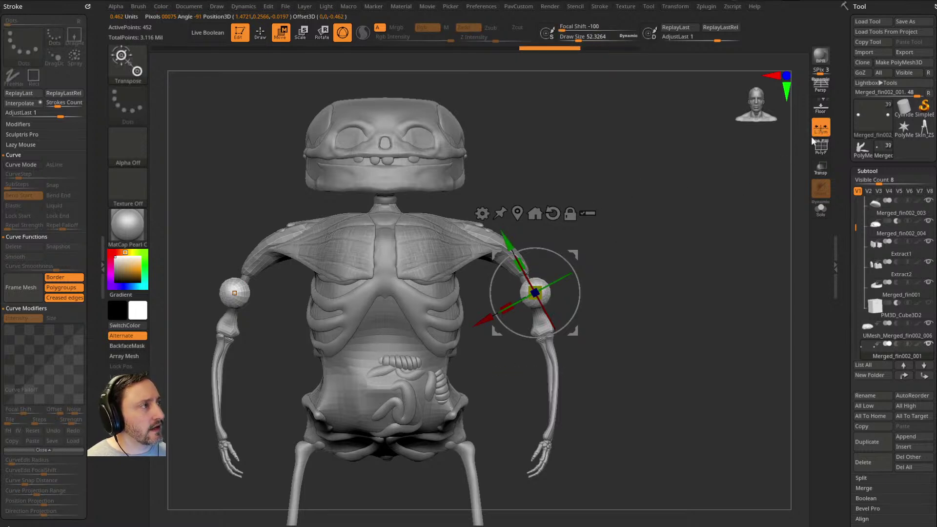
left_click_drag(535, 293, 476, 133)
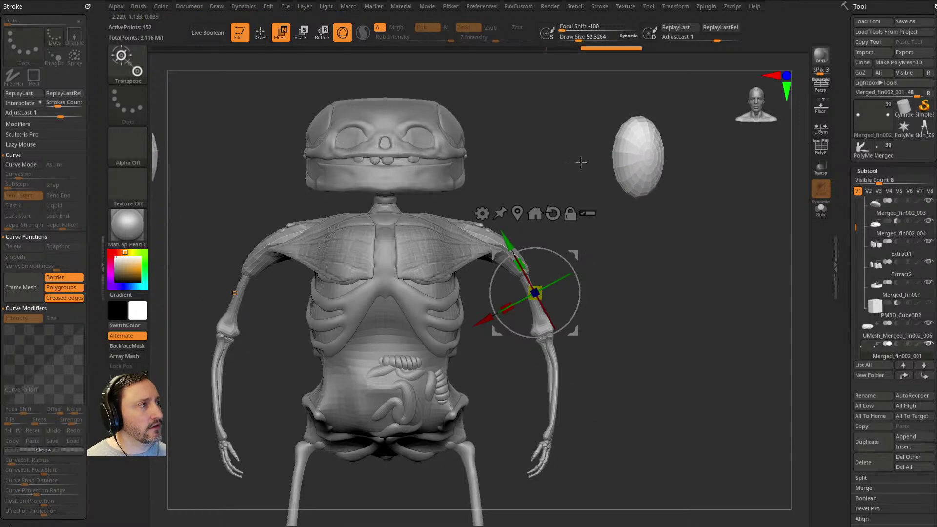
key("ctrl+z")
Step: Turn on local symmetry and stretch both spheres along the upper arm bones by a factor of about 1.32
left_click(820, 128)
left_click_drag(520, 273, 502, 224)
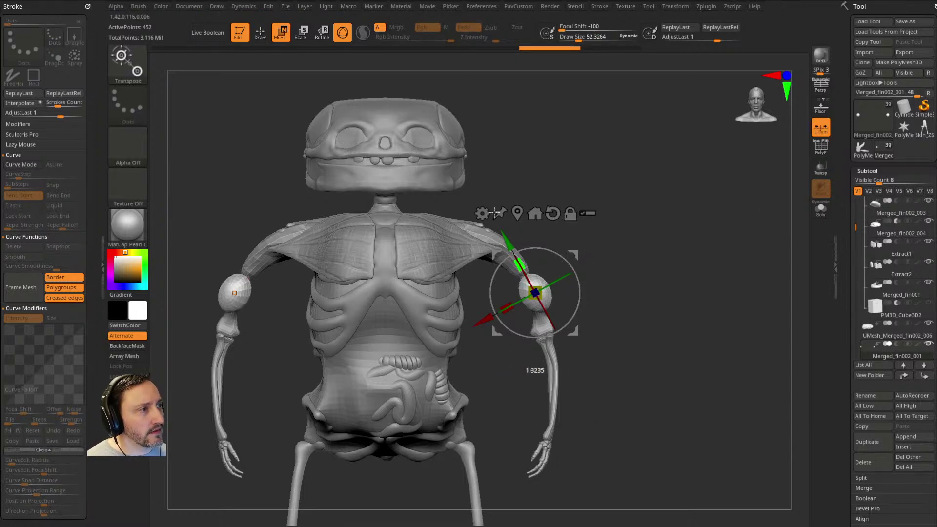
Step: Pull the stretched spheres with the Move brush into long muscle forms running from the shoulder to the elbow
key("q")
mouse_move(671, 226)
left_mouse_down("shift")
mouse_move(571, 274)
mouse_move(540, 278)
mouse_move(535, 268)
mouse_move(577, 274)
mouse_move(527, 272)
left_mouse_up("shift")
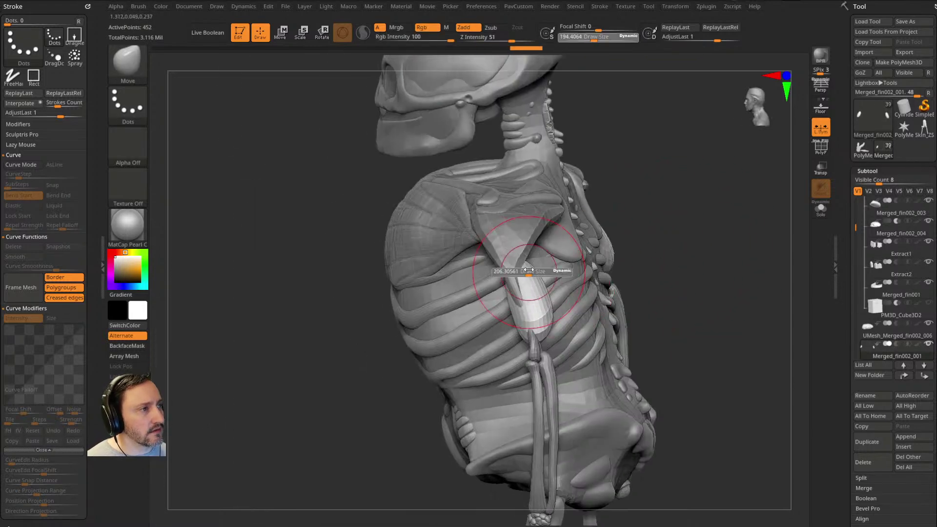
mouse_move(669, 255)
left_mouse_down("shift")
mouse_move(533, 255)
mouse_move(543, 242)
left_mouse_up("shift")
left_click_drag(469, 243, 482, 238)
left_click_drag(512, 292, 493, 313)
left_click_drag(593, 267, 656, 266)
left_click_drag(471, 273, 502, 288)
key("bracketleft")
mouse_move(449, 265)
left_mouse_down()
mouse_move(469, 272)
mouse_move(505, 317)
left_mouse_up()
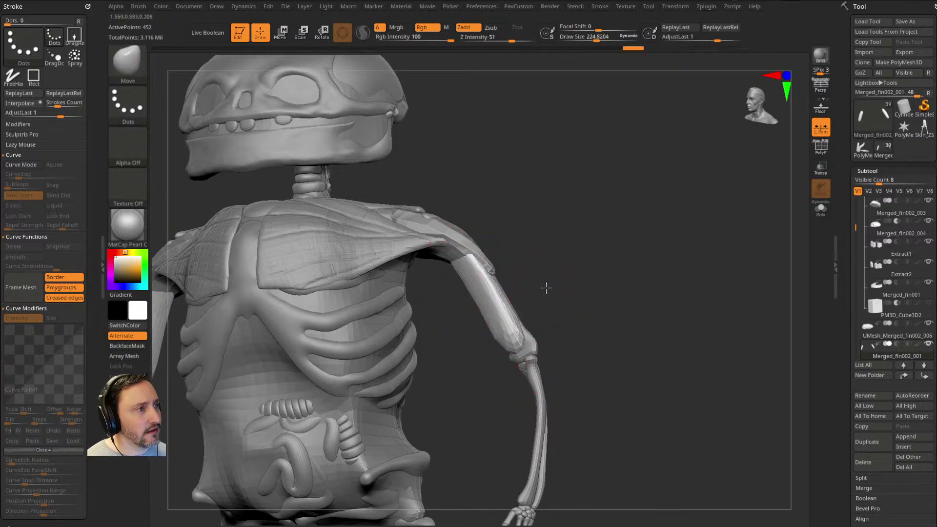
Step: Refine the front upper arm muscle with the Move brush from several angles, tapering its ends and fitting it against the bone
left_click_drag(546, 280, 527, 281)
left_click_drag(487, 273, 495, 293, "shift")
left_click_drag(580, 300, 531, 310)
left_click_drag(488, 287, 500, 279)
left_click_drag(593, 283, 535, 289)
left_click_drag(518, 309, 483, 312)
left_click_drag(540, 288, 529, 283)
mouse_move(493, 334)
left_mouse_down()
mouse_move(483, 337)
mouse_move(502, 324)
mouse_move(485, 314)
mouse_move(544, 259)
left_mouse_up()
key("bracketleft")
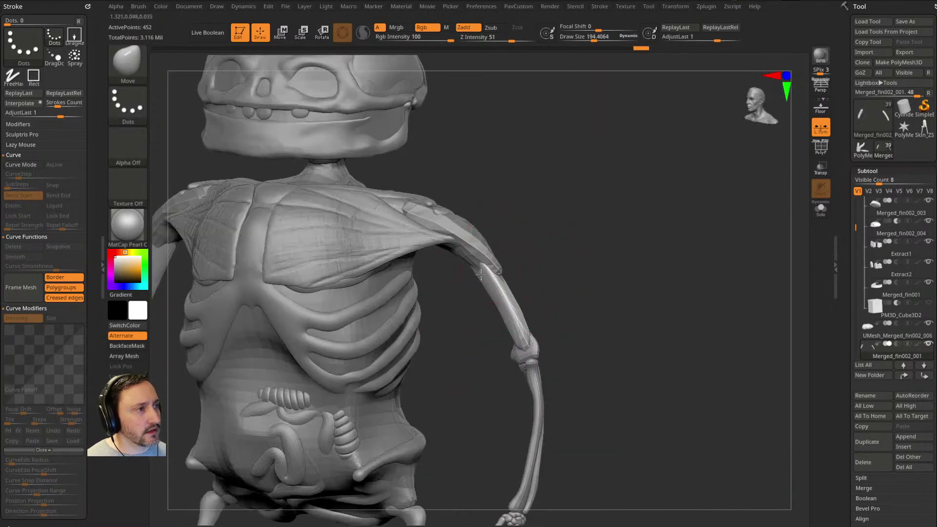
left_click_drag(560, 293, 538, 298)
key("bracketleft")
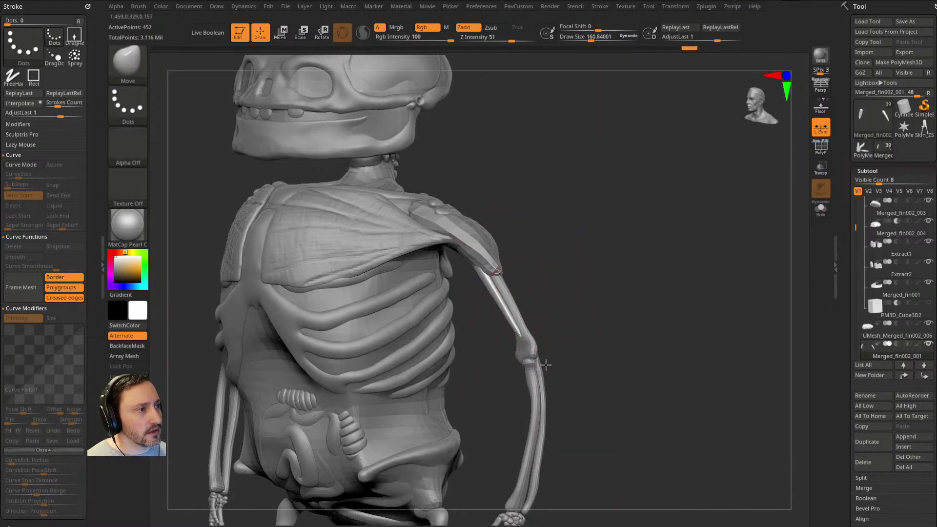
Step: Retopologize the upper arm muscles with ZRemesher at half density and turn on the polyframe display
key("space")
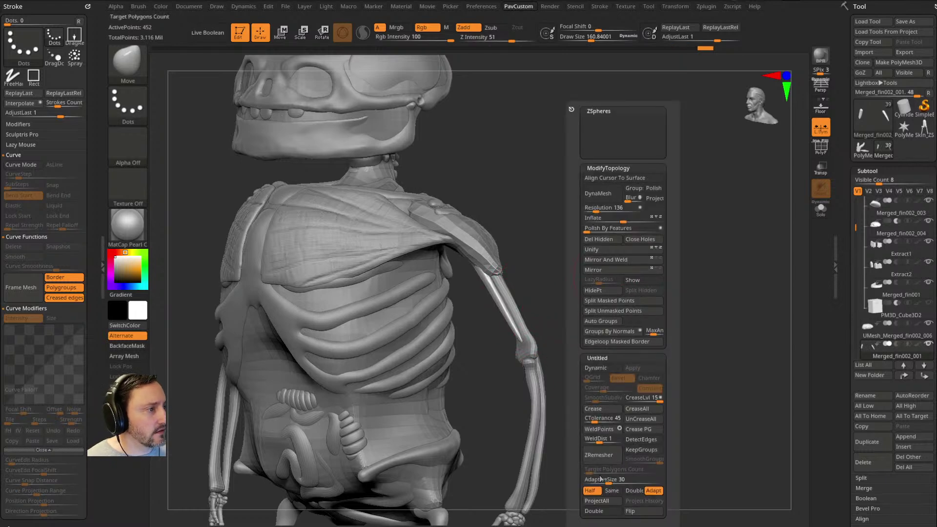
left_click(606, 454)
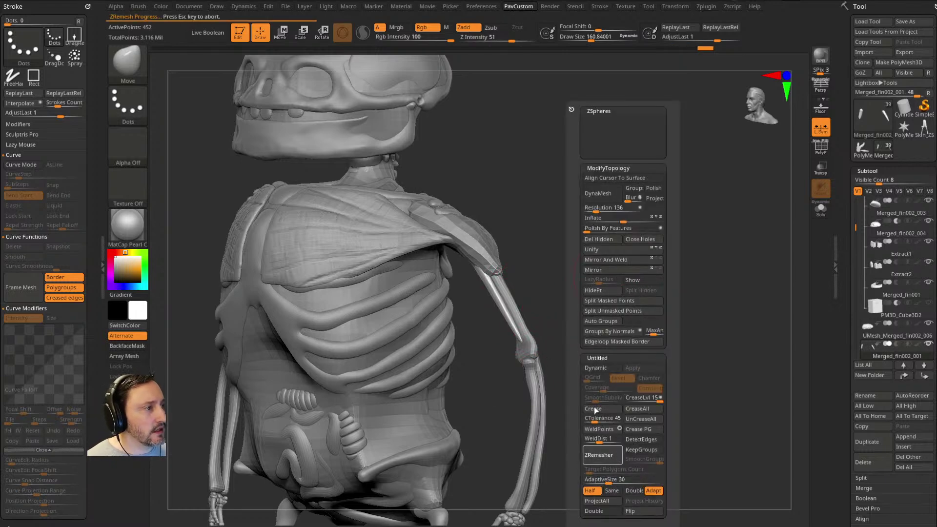
left_click_drag(604, 382, 768, 184, "shift")
key("shift+f")
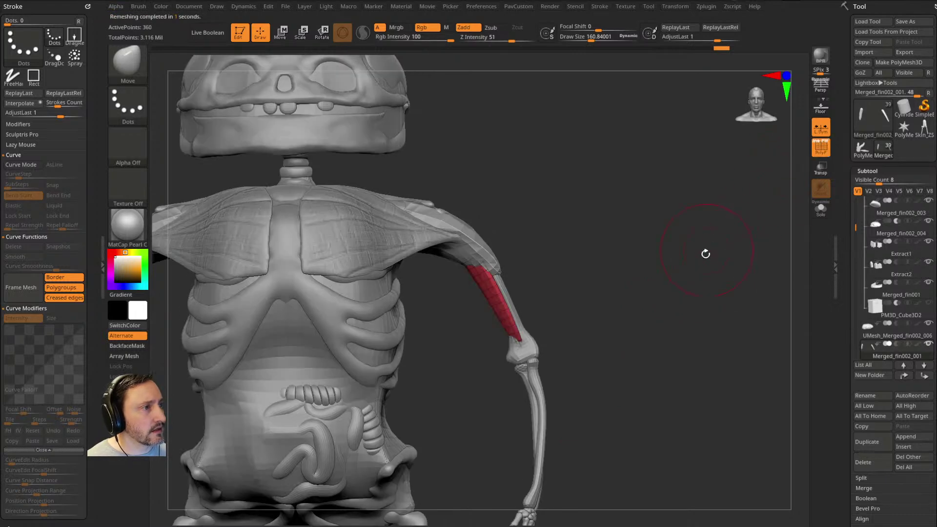
Step: Adjust the remeshed muscle with the Move brush so its upper end tucks under the shoulder muscle
left_click_drag(704, 249, 566, 328)
key("bracketright")
mouse_move(575, 290)
left_mouse_down()
mouse_move(561, 292)
mouse_move(543, 359)
mouse_move(550, 282)
mouse_move(598, 276)
mouse_move(589, 301)
mouse_move(542, 294)
left_mouse_up()
key("bracketright")
key("bracketleft")
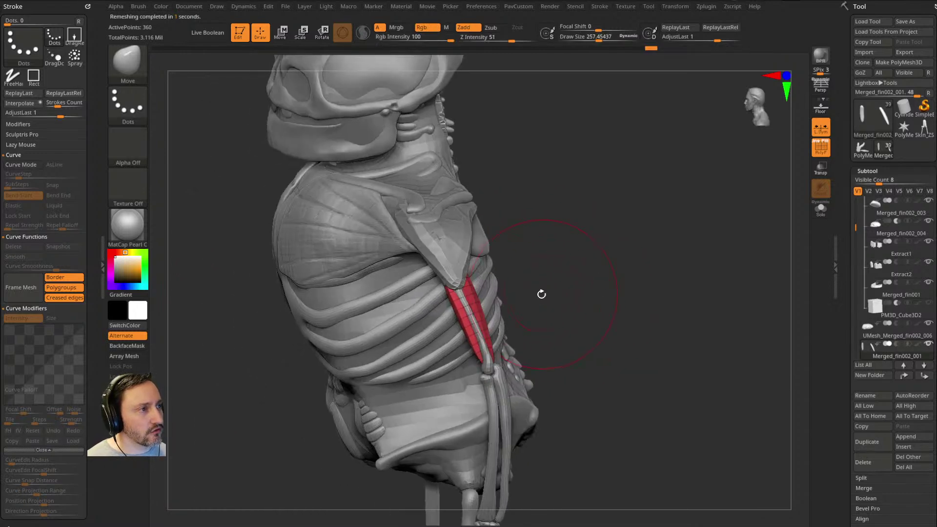
left_click_drag(473, 294, 481, 290)
left_click_drag(496, 490, 463, 288)
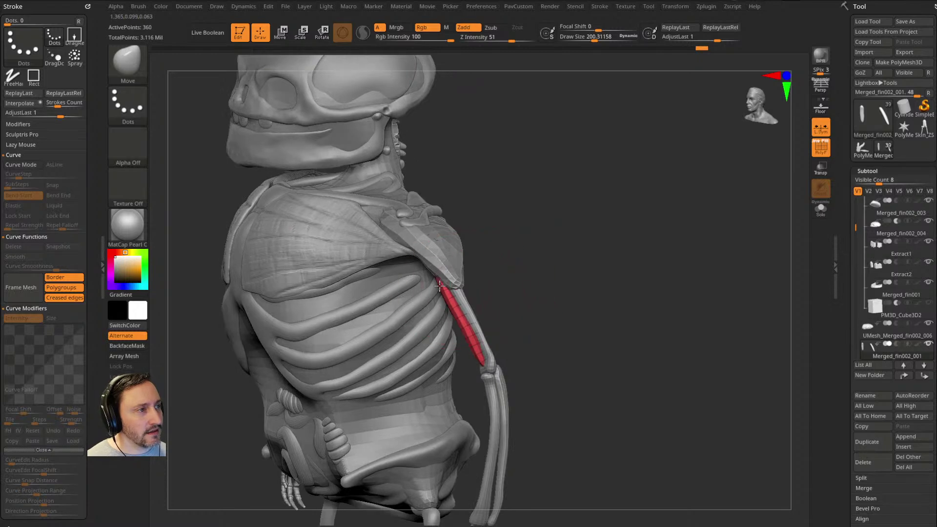
left_click_drag(548, 266, 569, 270)
Step: Duplicate the muscle toward the back of the upper arm with the gizmo and split the copy into its own subtool
key("w")
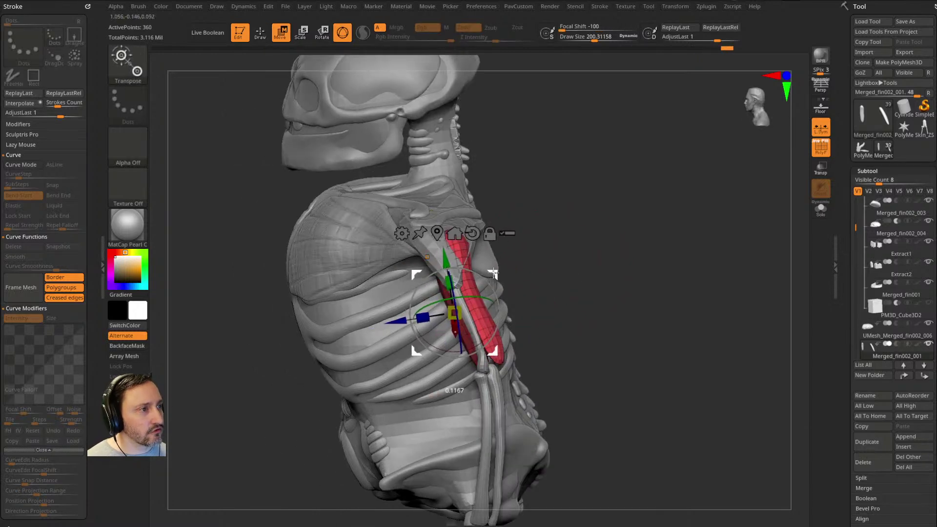
key("q")
mouse_move(629, 276)
left_mouse_down()
mouse_move(547, 283)
mouse_move(507, 266)
left_mouse_up()
mouse_move(511, 300)
left_mouse_down()
mouse_move(522, 332)
mouse_move(680, 291)
left_mouse_up()
key("grave")
left_click(697, 301)
Step: Shape the rear upper arm muscle with the Move brush at varying draw sizes, fitting it between the shoulder and the elbow
mouse_move(747, 299)
left_mouse_down()
mouse_move(486, 288)
mouse_move(439, 345)
mouse_move(497, 341)
mouse_move(473, 292)
left_mouse_up()
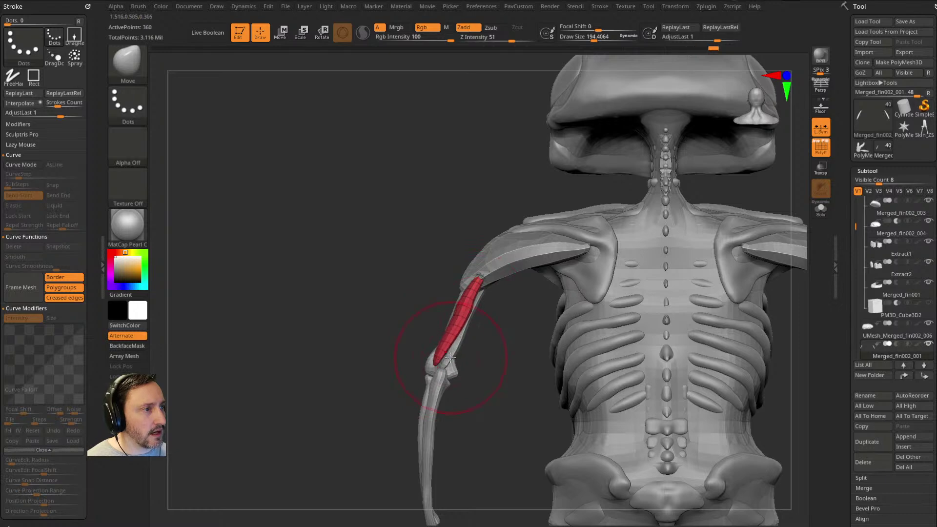
left_click_drag(450, 358, 447, 355)
left_click_drag(394, 376, 447, 362)
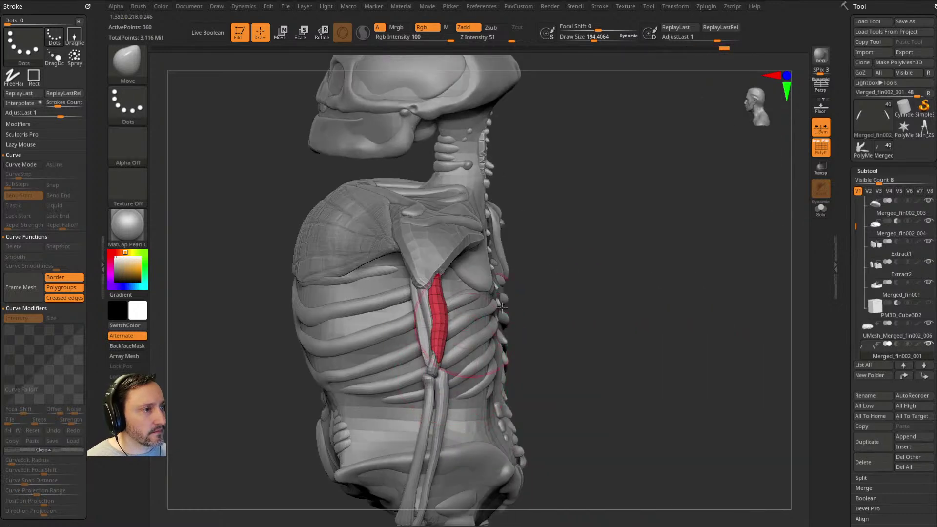
left_click_drag(460, 326, 450, 344)
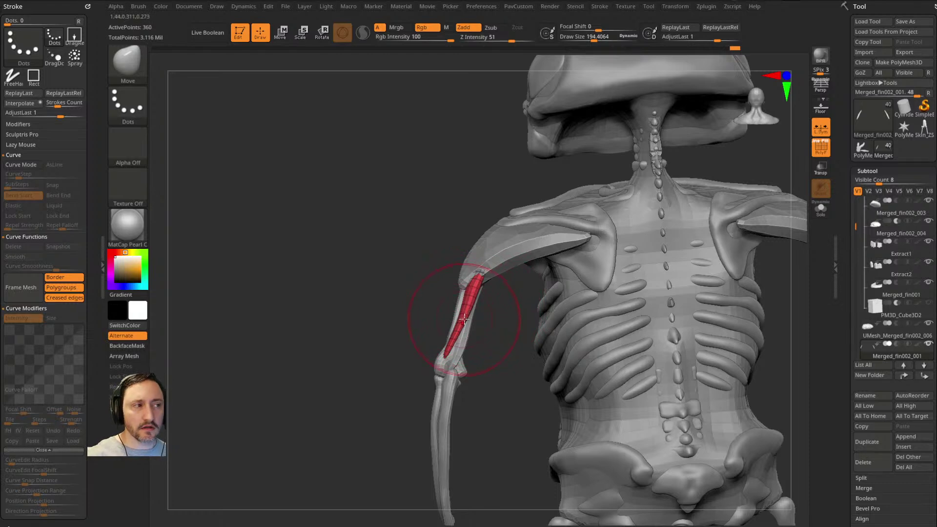
left_click_drag(365, 323, 475, 311)
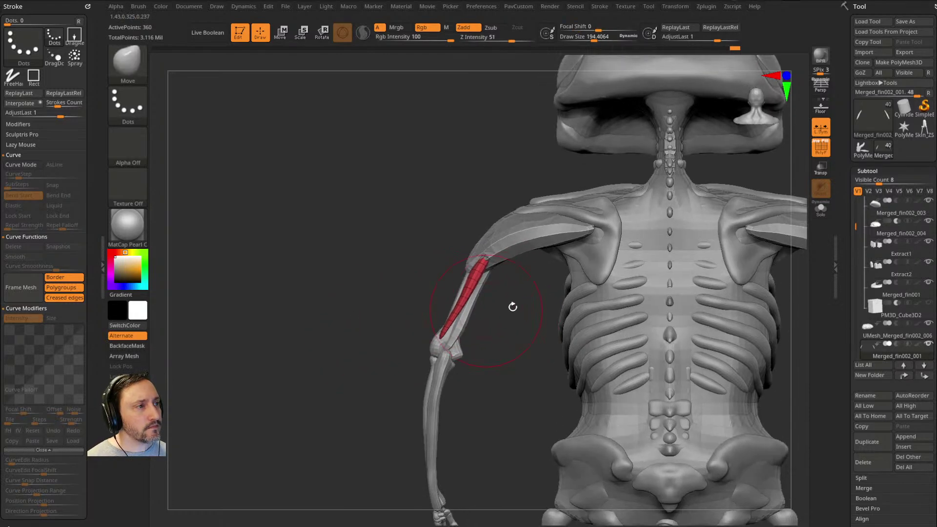
key("s")
left_click(500, 321)
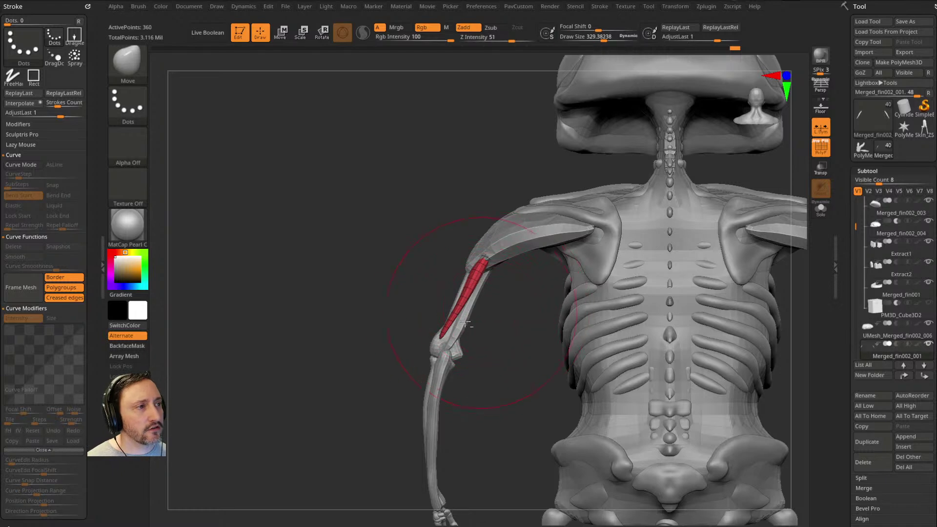
mouse_move(472, 332)
left_mouse_down()
mouse_move(497, 331)
mouse_move(488, 288)
left_mouse_up()
key("s")
left_click(489, 287)
left_click_drag(490, 298, 483, 298)
mouse_move(472, 330)
left_mouse_down()
mouse_move(504, 336)
mouse_move(497, 336)
left_mouse_up()
Step: Switch to the Inflat brush and thicken the rear upper arm muscle
key("b")
key("i")
key("n")
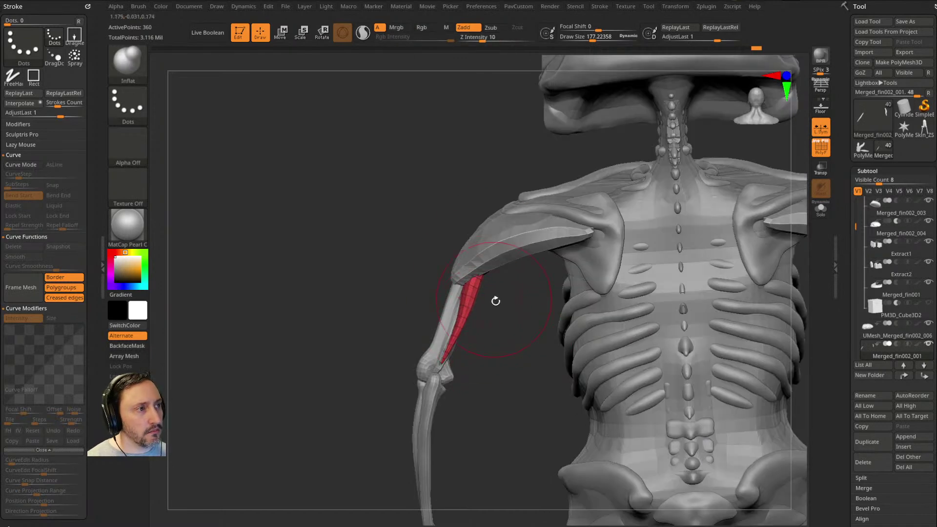
left_click_drag(494, 299, 504, 293)
Step: Duplicate the rear upper arm muscle with the gizmo and place the copy alongside it toward the outer arm
key("w")
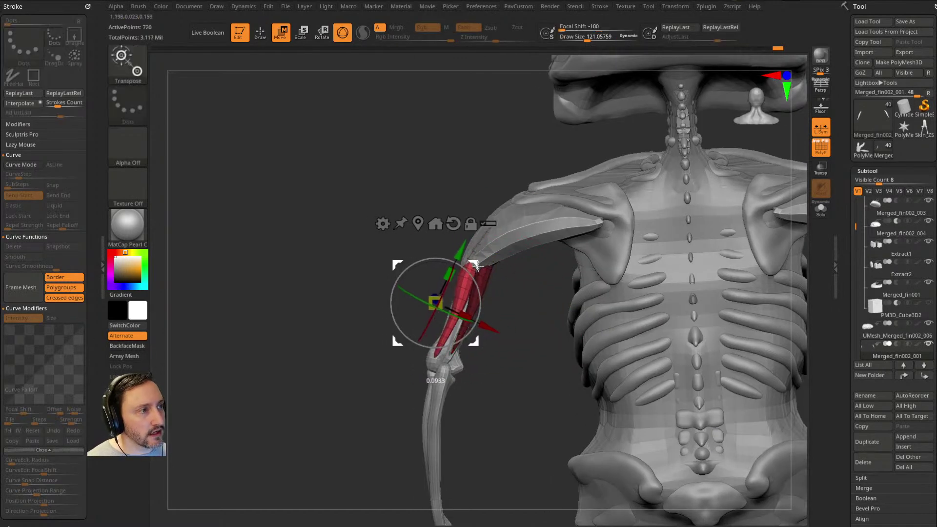
key("q")
left_click_drag(400, 312, 510, 304)
Step: Shape the outer copy with the Move brush so it lies beside the first rear muscle and tapers toward the elbow
key("b")
key("m")
key("v")
left_click_drag(679, 233, 546, 244)
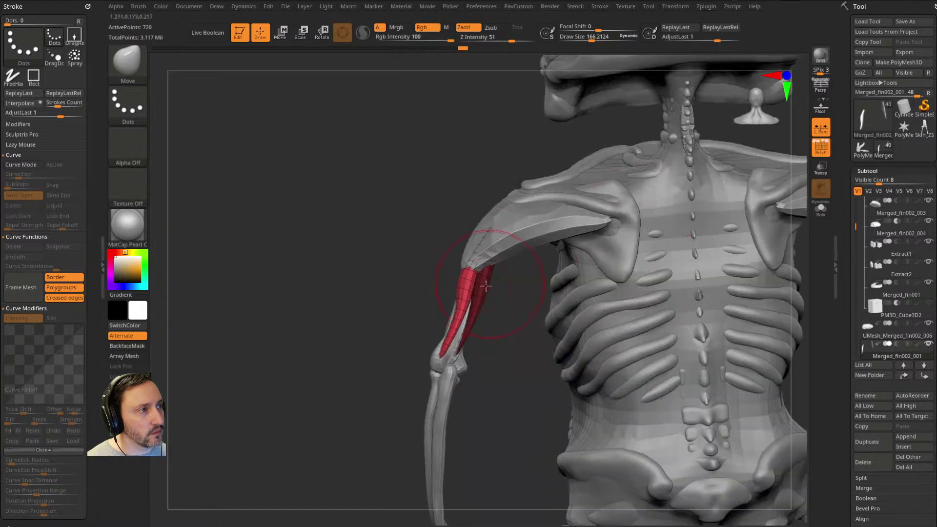
left_click_drag(505, 293, 459, 318)
left_click_drag(382, 357, 395, 332)
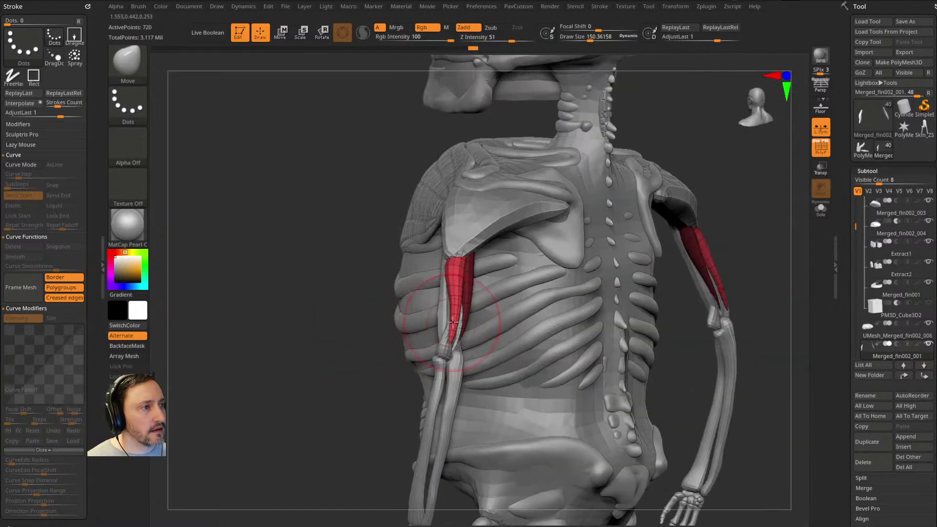
left_click_drag(310, 348, 442, 299)
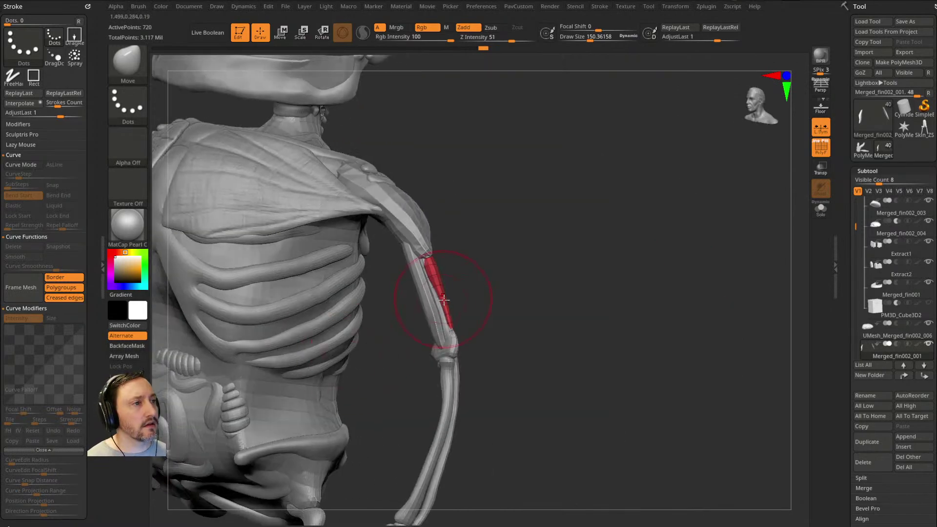
mouse_move(496, 277)
left_mouse_down()
mouse_move(448, 267)
mouse_move(379, 328)
mouse_move(503, 286)
mouse_move(491, 286)
left_mouse_up()
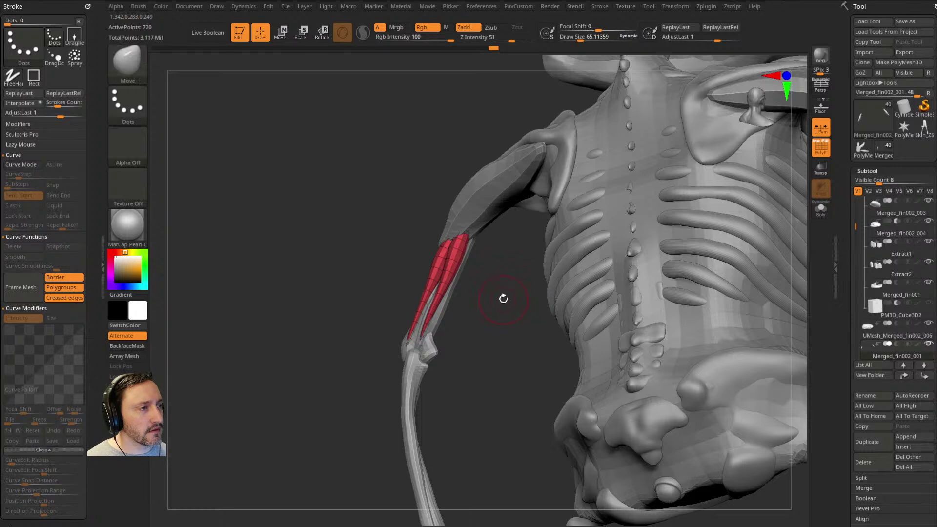
Step: Duplicate a third rear muscle toward the inner arm and adjust its form with the Move brush
key("w")
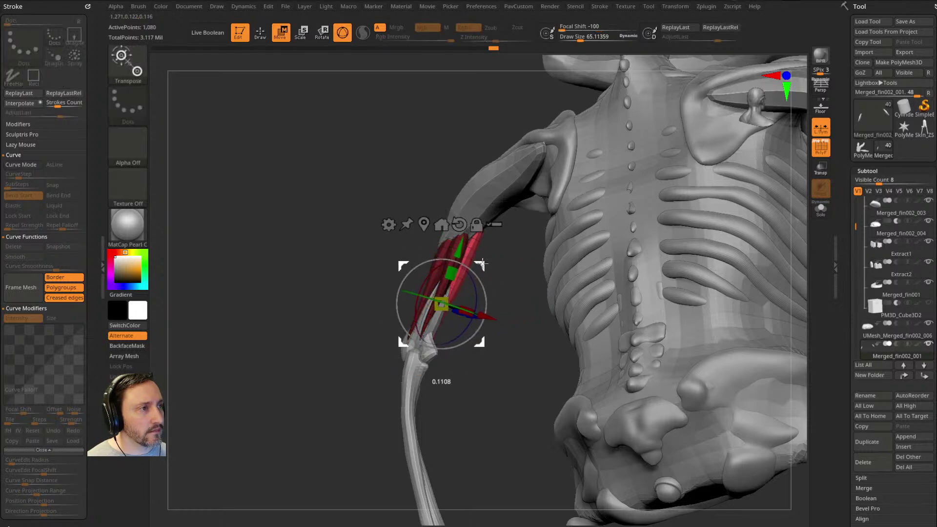
key("q")
left_click_drag(496, 265, 495, 273)
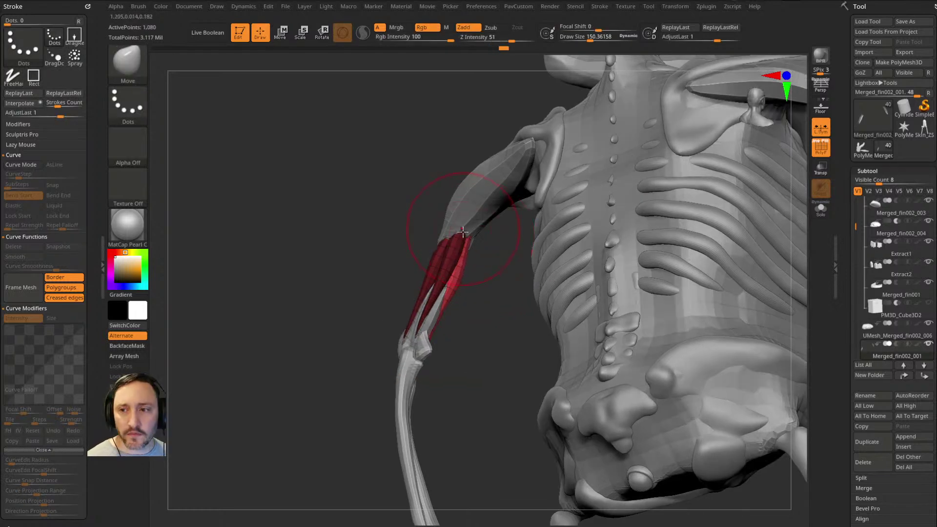
mouse_move(497, 284)
left_mouse_down()
mouse_move(469, 265)
mouse_move(464, 273)
mouse_move(478, 281)
left_mouse_up()
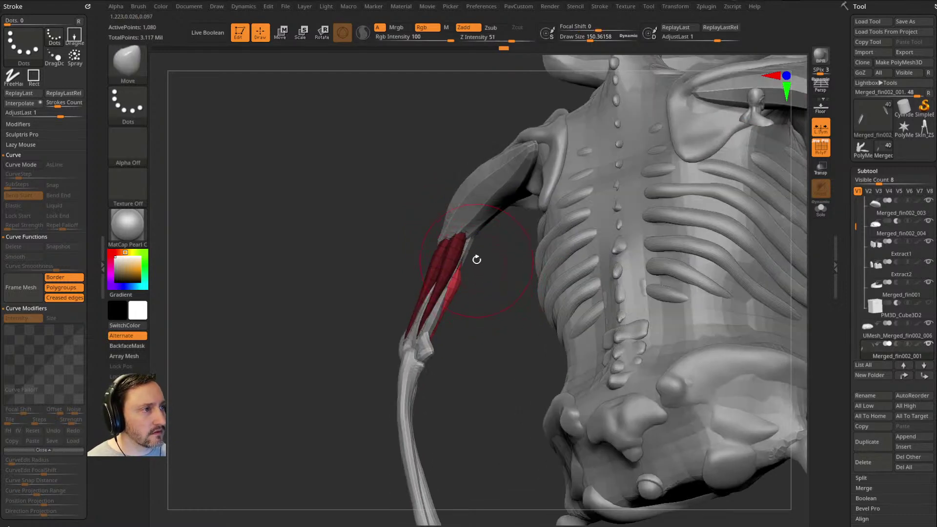
Step: Isolate the rear muscles, shorten the third muscle copy with the gizmo and show the full skeleton again
left_click(818, 210)
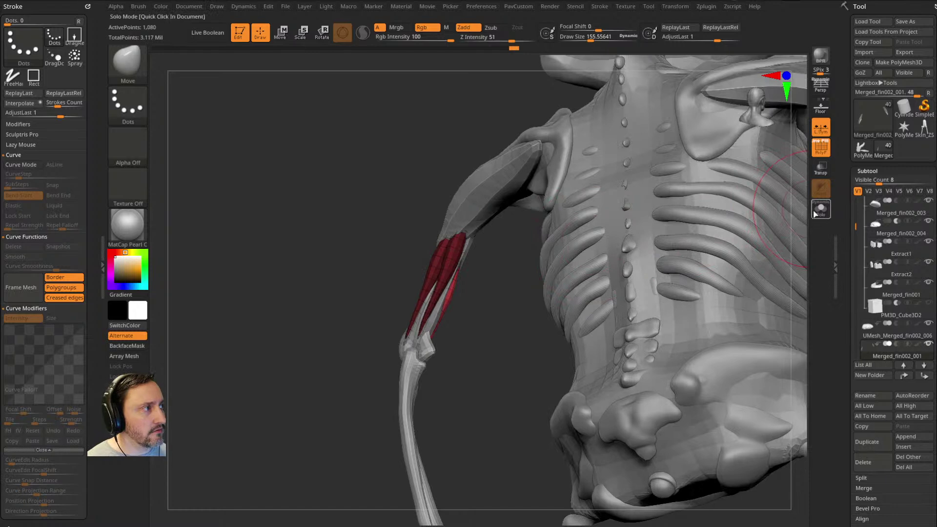
mouse_move(510, 307)
left_mouse_down()
mouse_move(487, 312)
mouse_move(512, 293)
mouse_move(546, 301)
mouse_move(543, 282)
mouse_move(527, 278)
left_mouse_up()
key("ctrl")
key("w")
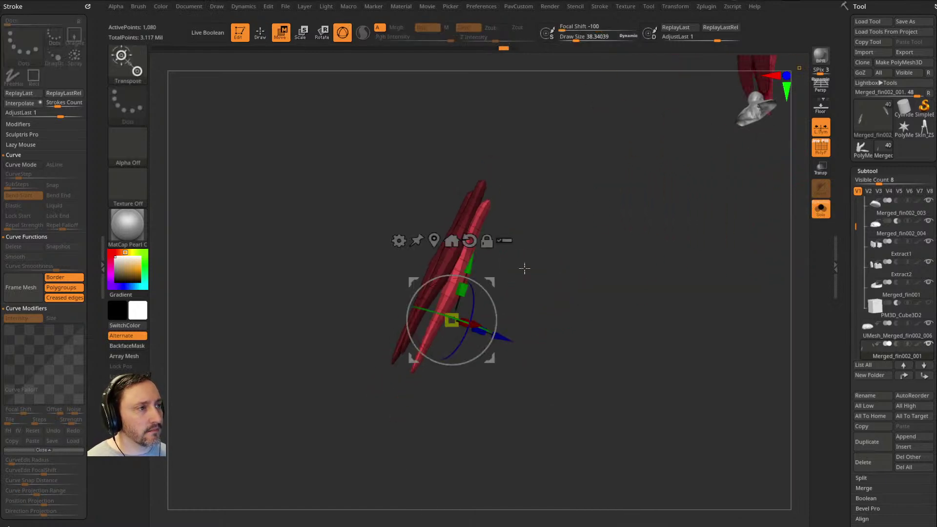
left_click_drag(452, 320, 397, 421)
key("q")
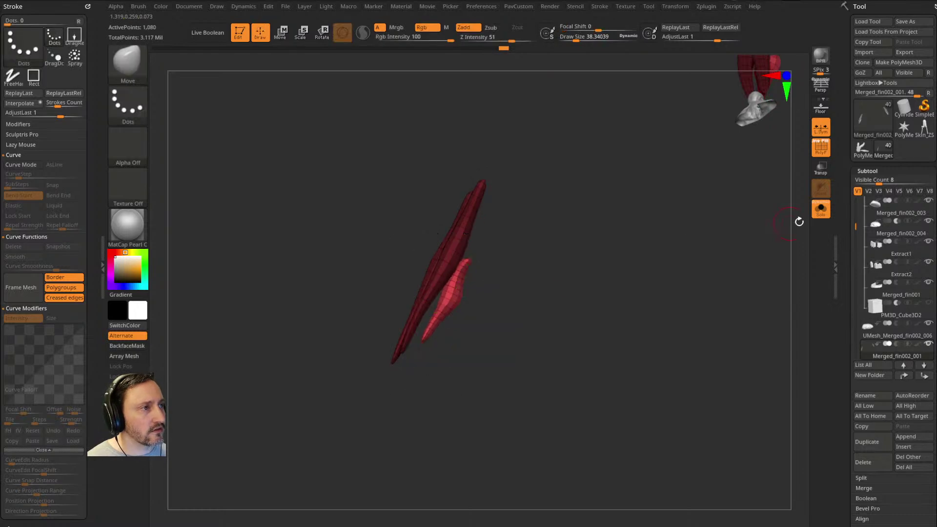
left_click(821, 209)
Step: Fit the short third muscle beneath the other two with the Move brush, extending its lower end toward the elbow
left_click_drag(337, 244, 351, 324)
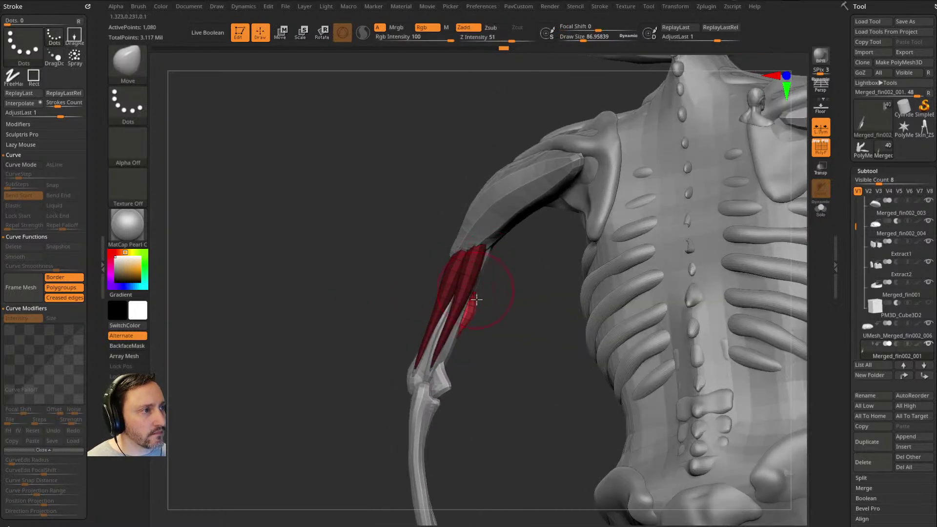
mouse_move(482, 283)
left_mouse_down()
mouse_move(497, 299)
mouse_move(474, 302)
mouse_move(499, 309)
mouse_move(437, 329)
mouse_move(552, 288)
mouse_move(444, 316)
mouse_move(456, 309)
left_mouse_up()
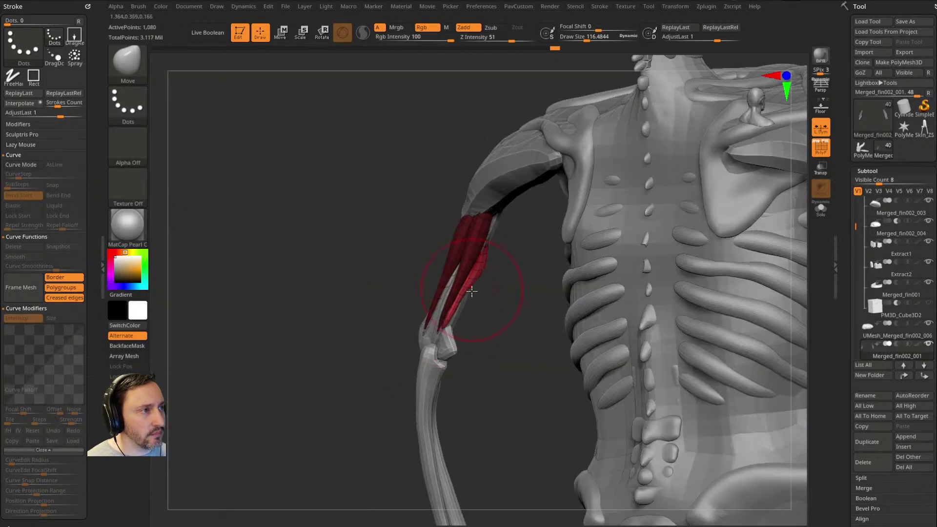
mouse_move(496, 249)
left_mouse_down()
mouse_move(484, 250)
mouse_move(512, 253)
left_mouse_up()
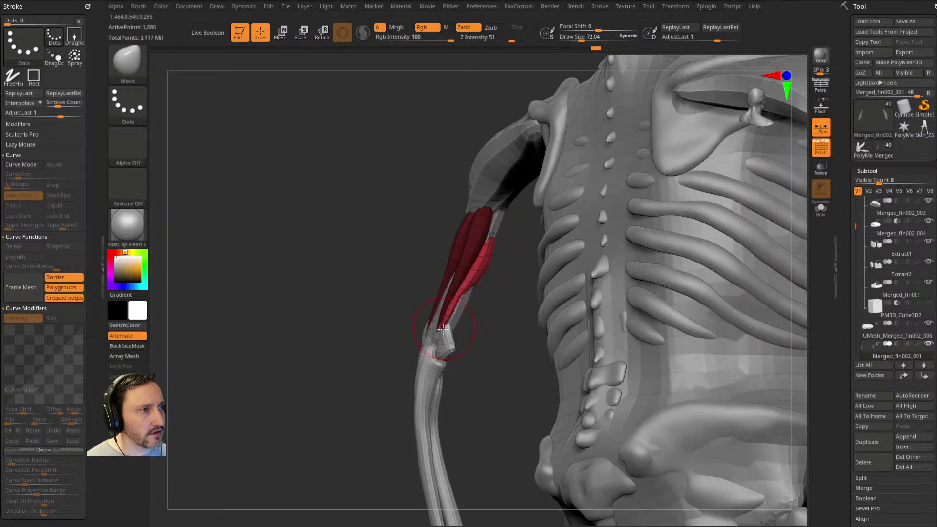
Step: Turn on Topological auto masking for the Move brush while working on the rear upper-arm muscles
left_click_drag(376, 329, 437, 328)
left_click_drag(509, 307, 577, 221)
mouse_move(480, 217)
left_mouse_down()
mouse_move(497, 224)
mouse_move(538, 198)
mouse_move(455, 198)
mouse_move(443, 276)
mouse_move(465, 255)
mouse_move(441, 244)
mouse_move(545, 219)
mouse_move(488, 229)
left_mouse_up()
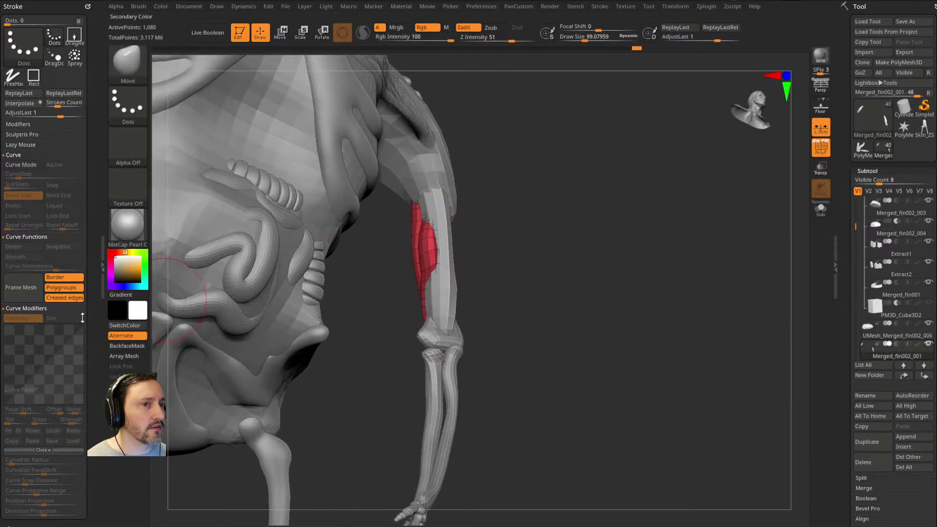
scroll(91, 306, "down", 15)
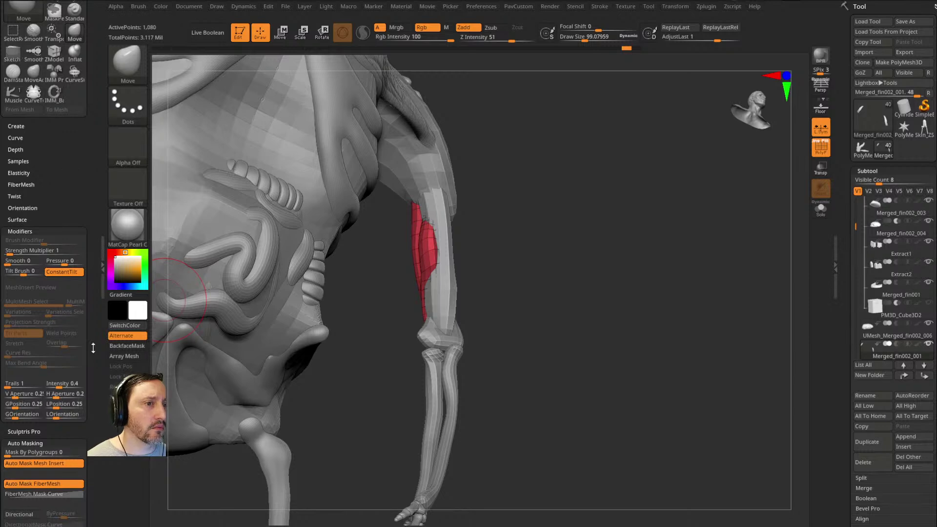
scroll(80, 260, "up", 1)
left_click(20, 396)
Step: Refine the overlapping rear upper-arm muscles individually with the Move brush
mouse_move(483, 230)
left_mouse_down()
mouse_move(505, 215)
mouse_move(426, 245)
left_mouse_up()
left_click_drag(437, 248, 435, 248)
key("bracketleft")
key("bracketleft")
mouse_move(414, 300)
left_mouse_down()
mouse_move(395, 307)
mouse_move(438, 283)
mouse_move(355, 329)
mouse_move(397, 259)
left_mouse_up()
mouse_move(594, 228)
left_mouse_down()
mouse_move(556, 234)
mouse_move(431, 335)
mouse_move(488, 302)
mouse_move(511, 333)
mouse_move(537, 268)
mouse_move(569, 268)
left_mouse_up()
Step: Insert a Sphere16 primitive beside the upper forearm and separate it into its own subtool with Split Masked Points
key("bracketleft")
key("b")
key("i")
key("m")
key("m")
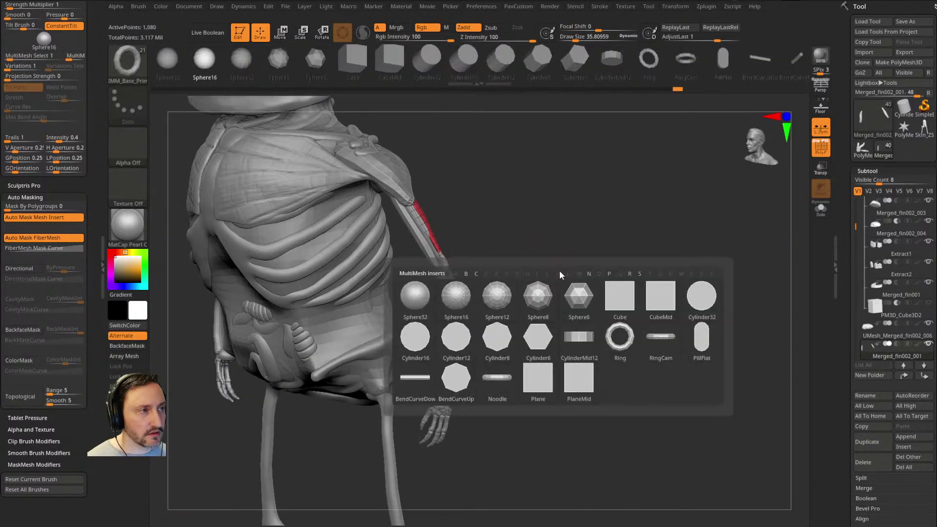
left_click(457, 299)
key("2")
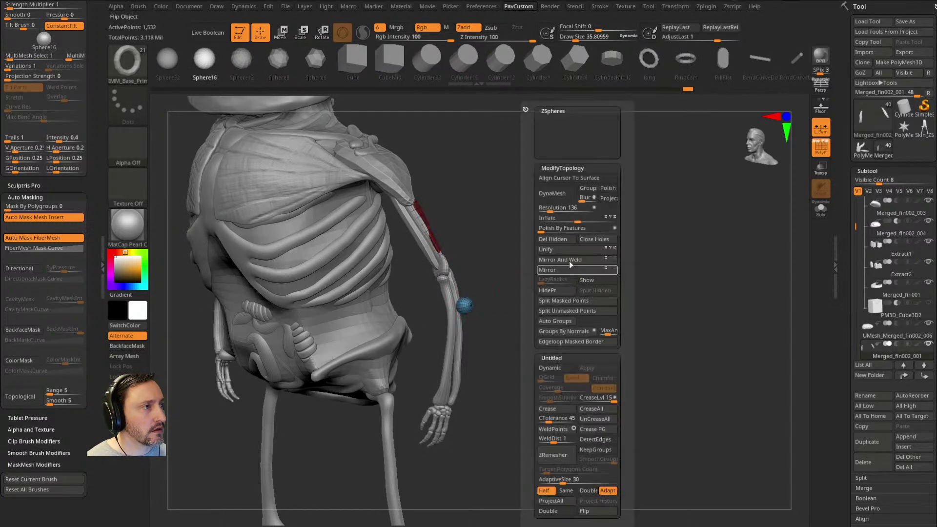
left_click(565, 302)
Step: Place the sphere against the forearm just below the elbow and elongate it with the gizmo
left_click_drag(527, 310, 531, 282, "alt")
key("w")
left_click_drag(467, 267, 453, 219)
mouse_move(524, 237)
left_mouse_down()
mouse_move(561, 226)
mouse_move(496, 244)
left_mouse_up()
key("q")
Step: Pull the sphere into a long forearm muscle from elbow to wrist with the Move brush and remesh it with ZRemesher
left_click_drag(575, 281, 536, 272)
key("s")
left_click(536, 272)
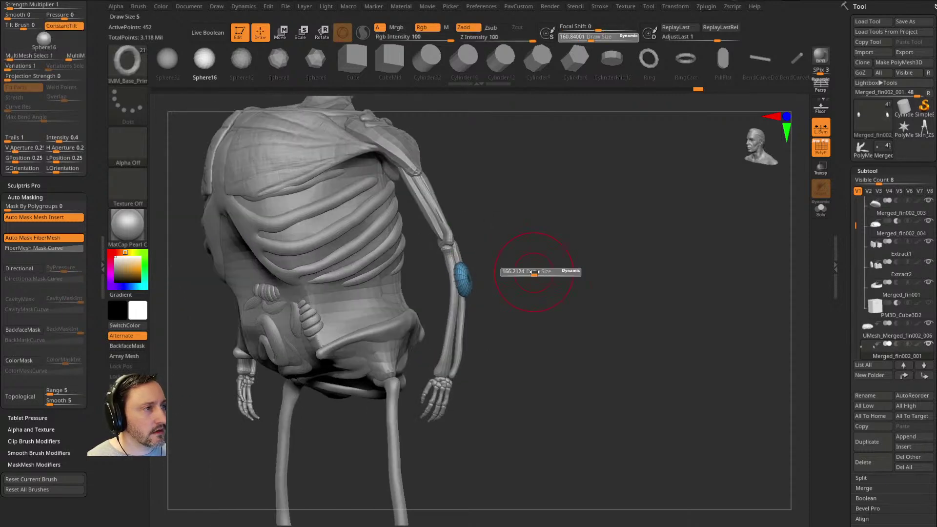
key("b")
key("m")
key("v")
left_click_drag(459, 237, 441, 197)
mouse_move(461, 275)
left_mouse_down()
mouse_move(461, 314)
mouse_move(429, 447)
mouse_move(423, 429)
left_mouse_up()
left_click_drag(513, 286, 548, 281)
key("3")
left_click(529, 458)
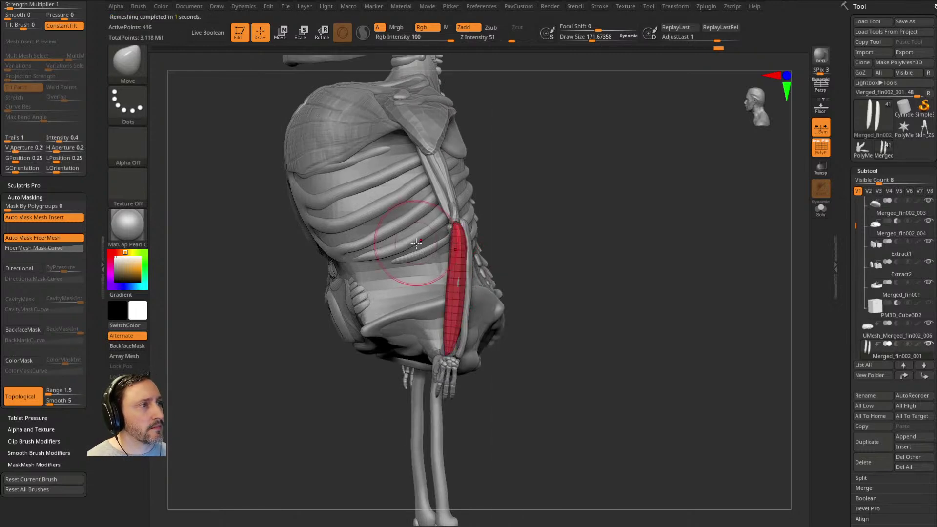
Step: Fit the forearm muscle along the forearm bones with the Move and Smooth brushes, tapering it toward the wrist
left_click_drag(418, 234, 508, 213)
left_click_drag(368, 307, 477, 247)
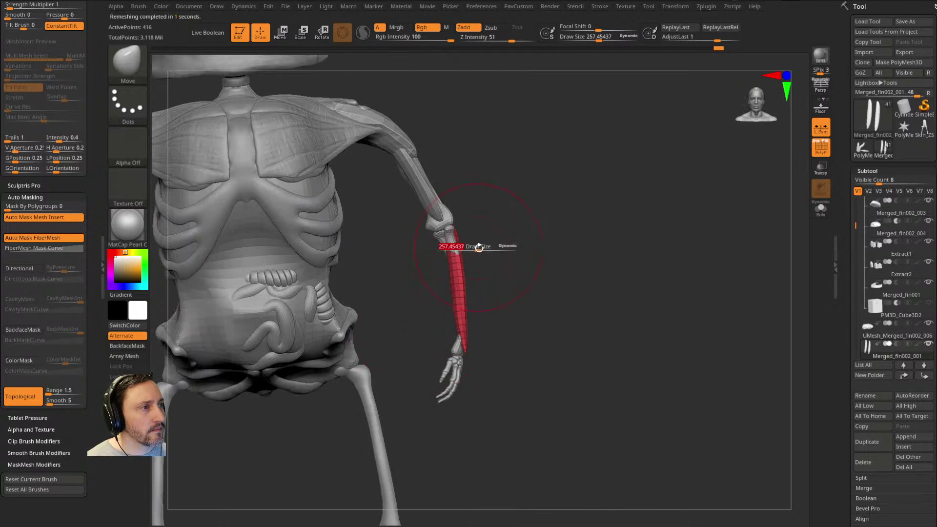
mouse_move(467, 313)
left_mouse_down()
mouse_move(474, 325)
mouse_move(529, 293)
mouse_move(479, 298)
left_mouse_up()
key("s")
left_click_drag(558, 274, 459, 280)
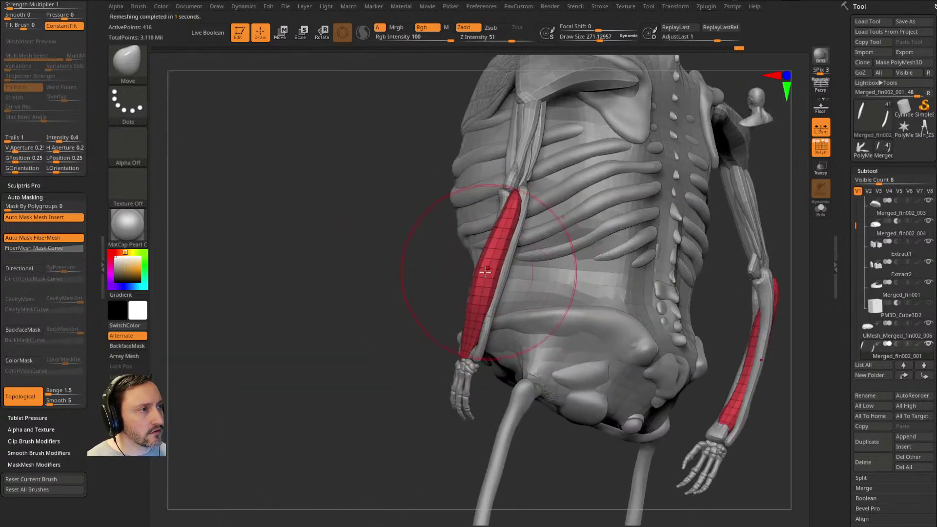
left_click_drag(416, 338, 485, 293)
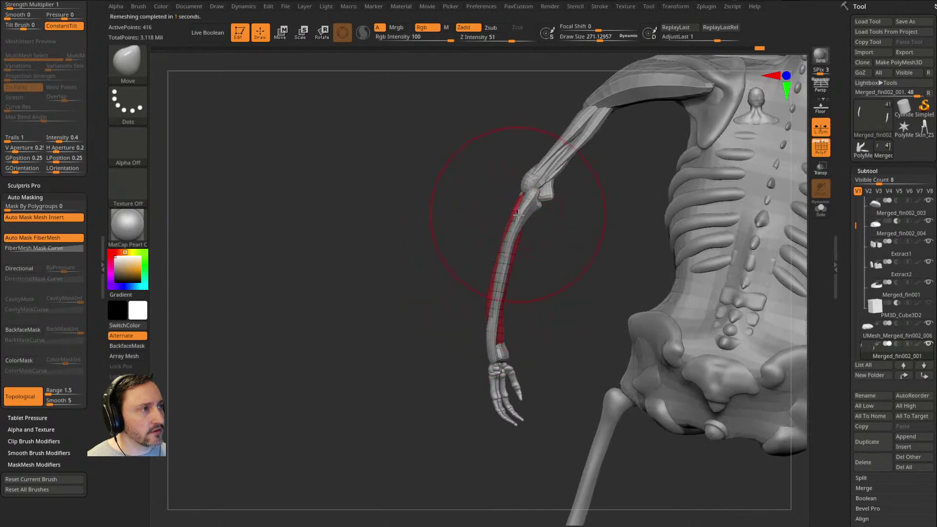
left_click_drag(455, 320, 502, 234)
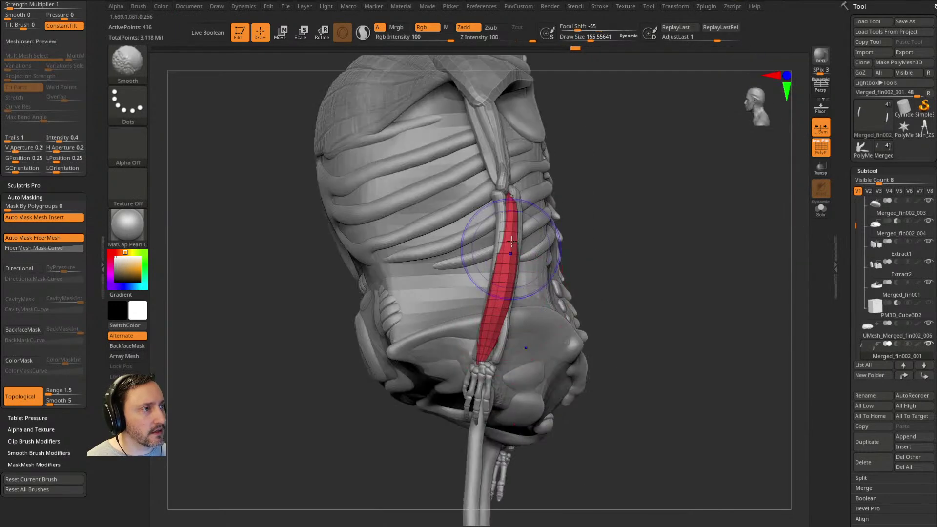
left_click_drag(602, 262, 495, 208)
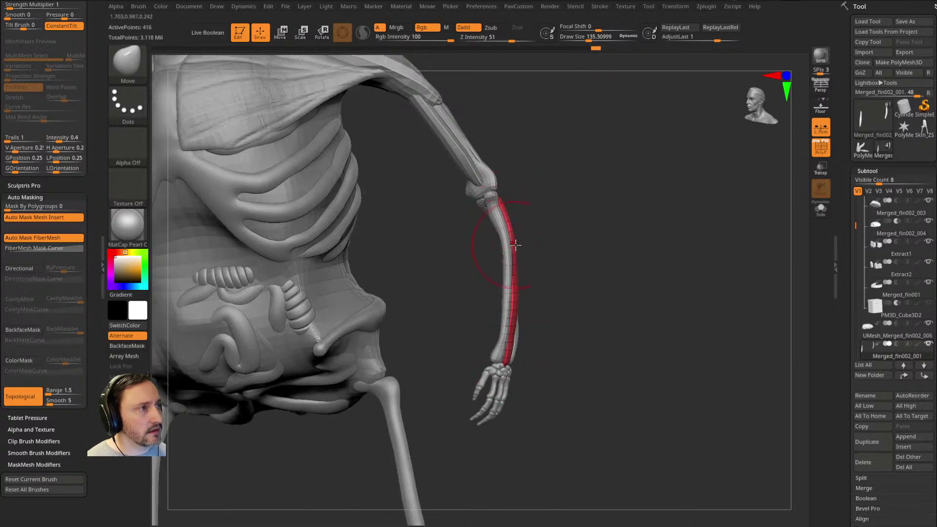
mouse_move(590, 214)
left_mouse_down()
mouse_move(592, 238)
mouse_move(577, 225)
left_mouse_up()
key("s")
left_click(576, 225)
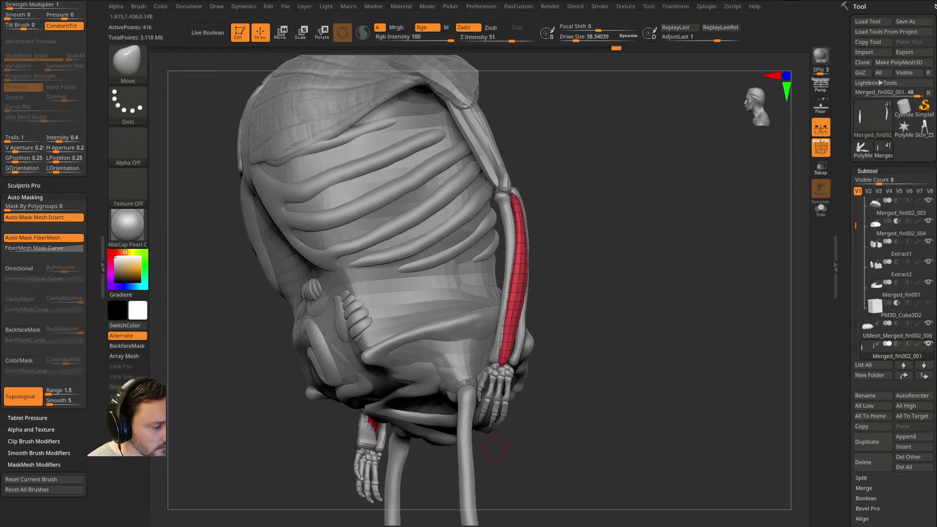
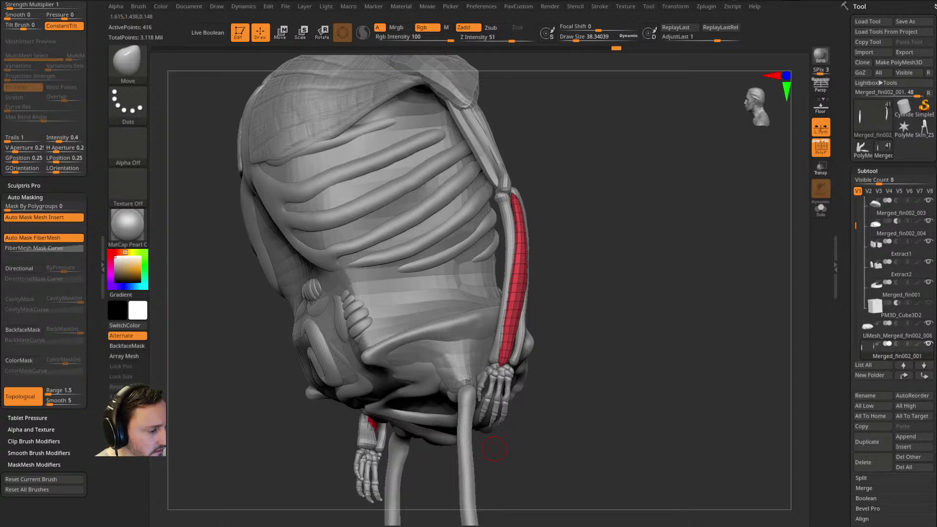
Step: Duplicate the forearm muscle and shape the copy with the Move brush so it lies beside the first from elbow to wrist
mouse_move(559, 219)
left_mouse_down()
mouse_move(632, 218)
mouse_move(560, 207)
mouse_move(541, 215)
left_mouse_up()
key("w")
key("q")
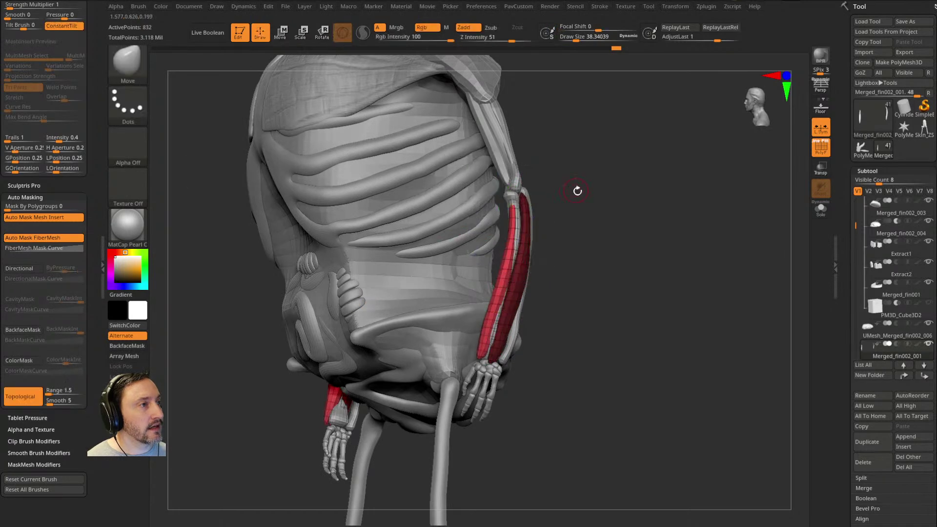
left_click_drag(576, 189, 515, 188)
left_click_drag(414, 230, 522, 191)
mouse_move(520, 231)
left_mouse_down()
mouse_move(545, 207)
mouse_move(523, 210)
left_mouse_up()
key("s")
mouse_move(482, 328)
left_mouse_down()
mouse_move(514, 305)
mouse_move(490, 232)
mouse_move(489, 305)
mouse_move(518, 253)
mouse_move(502, 244)
mouse_move(531, 271)
mouse_move(497, 233)
left_mouse_up()
mouse_move(514, 297)
left_mouse_down()
mouse_move(494, 306)
mouse_move(506, 294)
mouse_move(485, 290)
mouse_move(511, 300)
mouse_move(484, 332)
mouse_move(476, 324)
left_mouse_up()
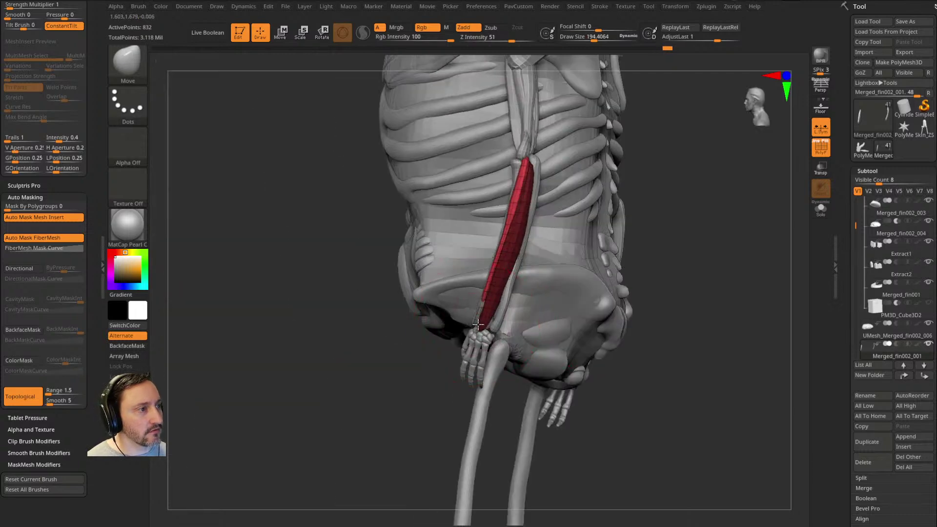
left_click_drag(409, 336, 598, 271)
mouse_move(576, 192)
left_mouse_down("alt")
mouse_move(585, 250)
mouse_move(582, 204)
mouse_move(544, 237)
mouse_move(507, 234)
left_mouse_up("alt")
Step: Give the forearm muscles separate polygroups with Auto Groups and turn off Local Symmetry
key("space")
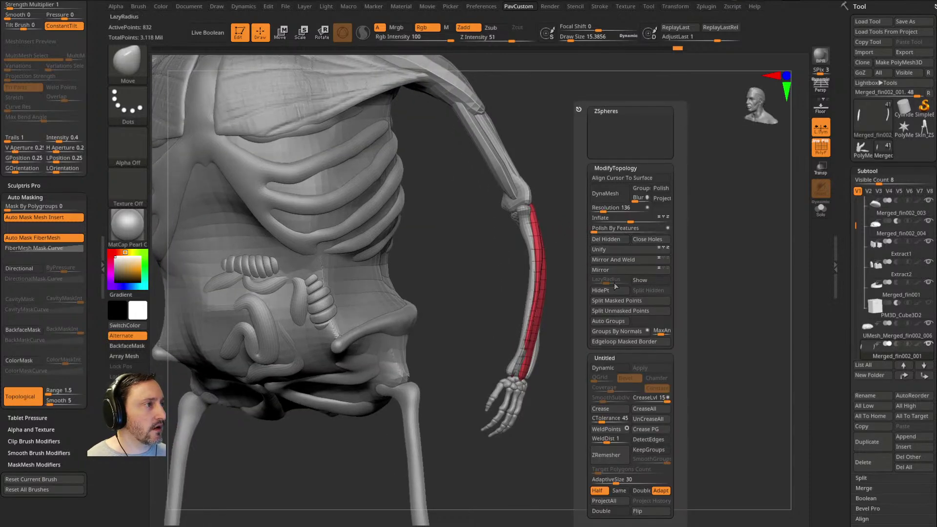
left_click(608, 322)
left_click_drag(655, 272, 660, 238)
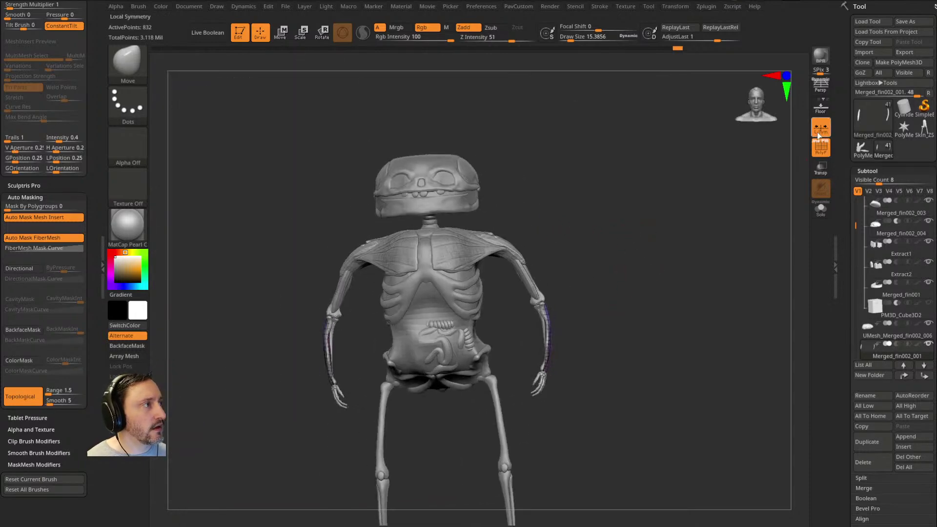
key("space")
left_click(649, 257)
Step: Duplicate a third muscle onto the inner forearm and shape it with the Move and Smooth brushes
left_click_drag(627, 253, 579, 257)
key("w")
key("q")
mouse_move(719, 221)
left_mouse_down()
mouse_move(622, 211)
mouse_move(565, 225)
mouse_move(566, 239)
mouse_move(556, 241)
left_mouse_up()
key("w")
key("q")
mouse_move(642, 234)
left_mouse_down()
mouse_move(614, 232)
mouse_move(564, 250)
mouse_move(500, 330)
left_mouse_up()
key("s")
mouse_move(551, 313)
left_mouse_down()
mouse_move(594, 286)
mouse_move(493, 264)
left_mouse_up()
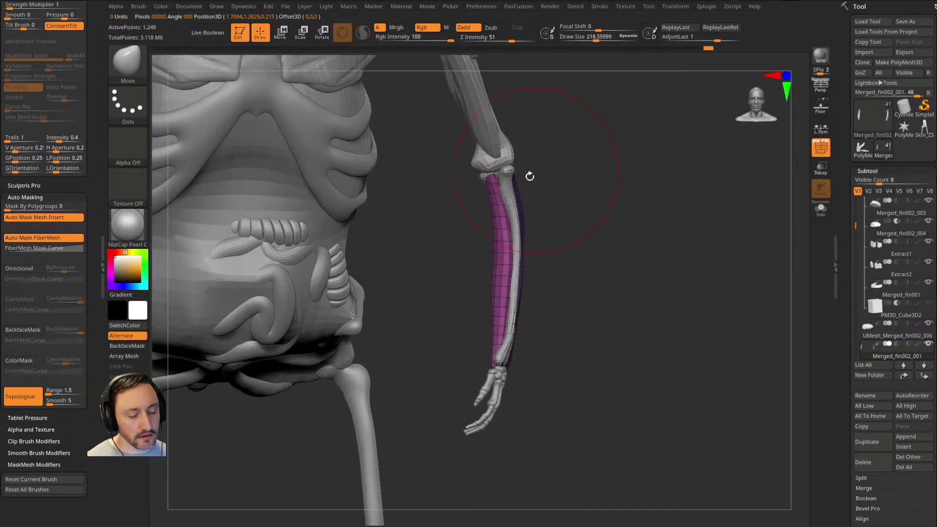
left_click_drag(546, 224, 499, 228)
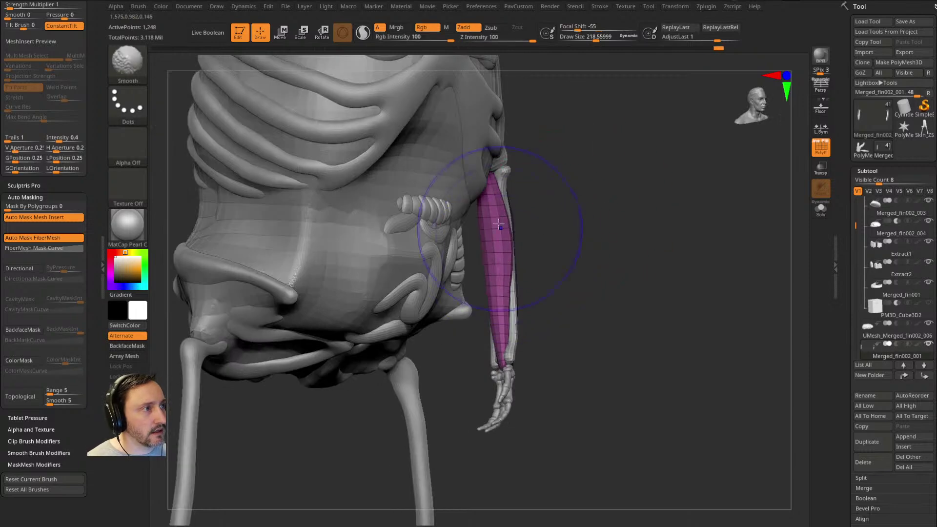
Step: Refine the inner forearm muscle with the Move brush, widening it near the elbow and narrowing it toward the wrist
mouse_move(527, 312)
left_mouse_down()
mouse_move(554, 262)
mouse_move(525, 230)
mouse_move(500, 263)
left_mouse_up()
key("s")
mouse_move(576, 234)
left_mouse_down()
mouse_move(502, 198)
mouse_move(577, 199)
mouse_move(581, 191)
mouse_move(489, 232)
mouse_move(517, 292)
mouse_move(514, 332)
left_mouse_up()
key("b")
key("m")
key("v")
key("s")
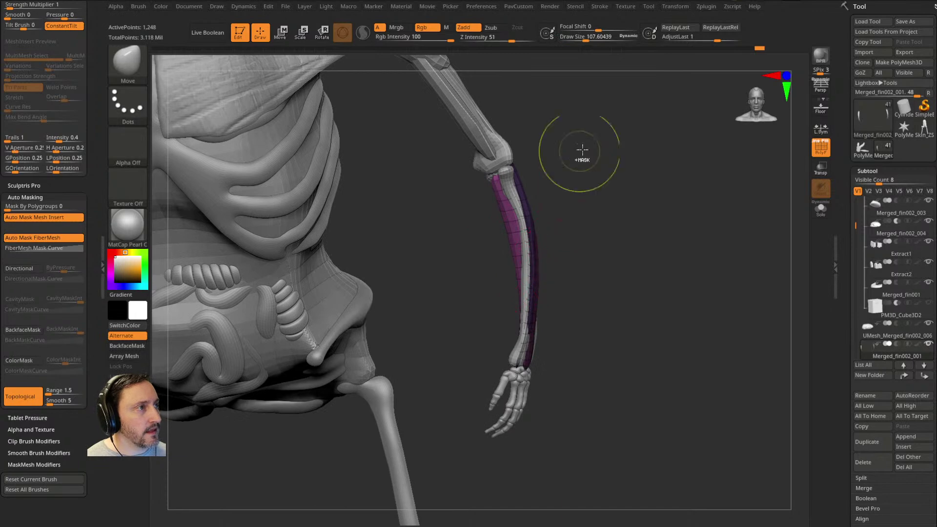
key("f")
key("s")
left_click_drag(593, 214, 587, 214)
Step: Select the front upper-arm muscle subtool and adjust its upper end under the shoulder with the Move brush
mouse_move(603, 188)
left_mouse_down("alt")
mouse_move(624, 225)
mouse_move(547, 228)
mouse_move(636, 211)
mouse_move(615, 226)
left_mouse_up("alt")
left_click_drag(626, 227, 547, 228)
left_click(504, 228, "alt")
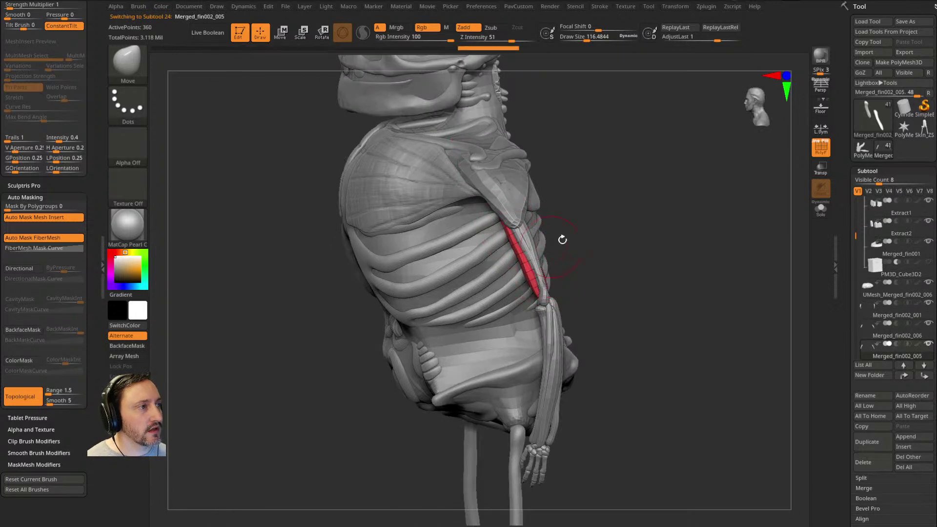
left_click_drag(593, 266, 600, 203)
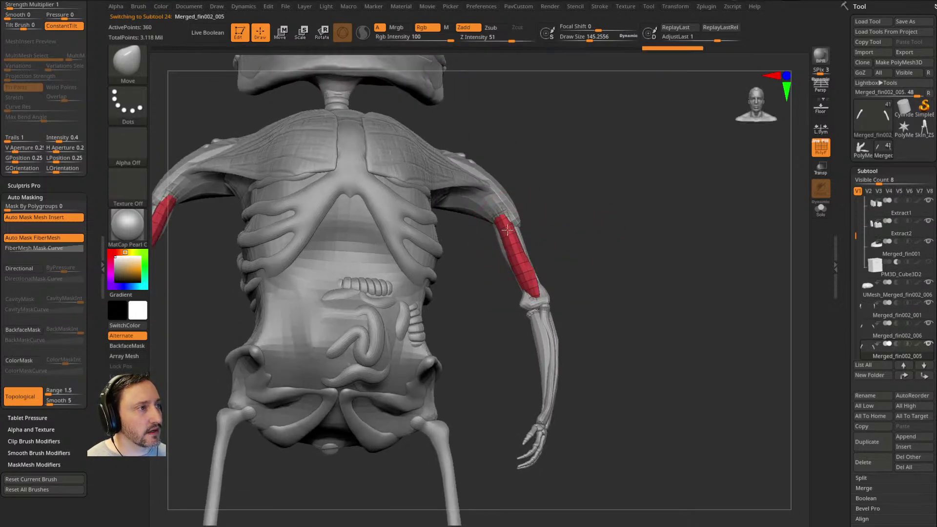
left_click_drag(499, 221, 501, 213)
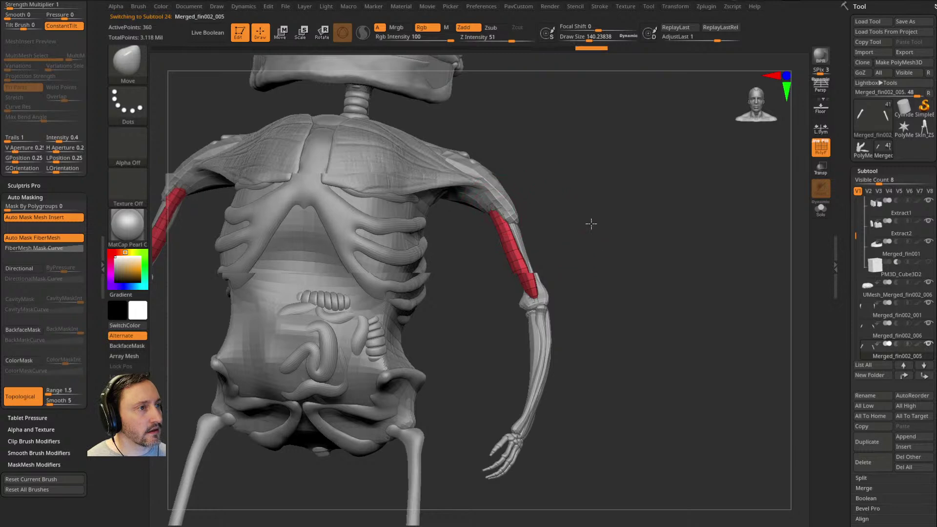
Step: Choose the Standard brush, make the merged skeleton the active subtool and turn off the polyframe display
key("f")
key("b")
key("s")
key("t")
mouse_move(569, 211)
left_mouse_down()
mouse_move(581, 221)
mouse_move(522, 244)
left_mouse_up()
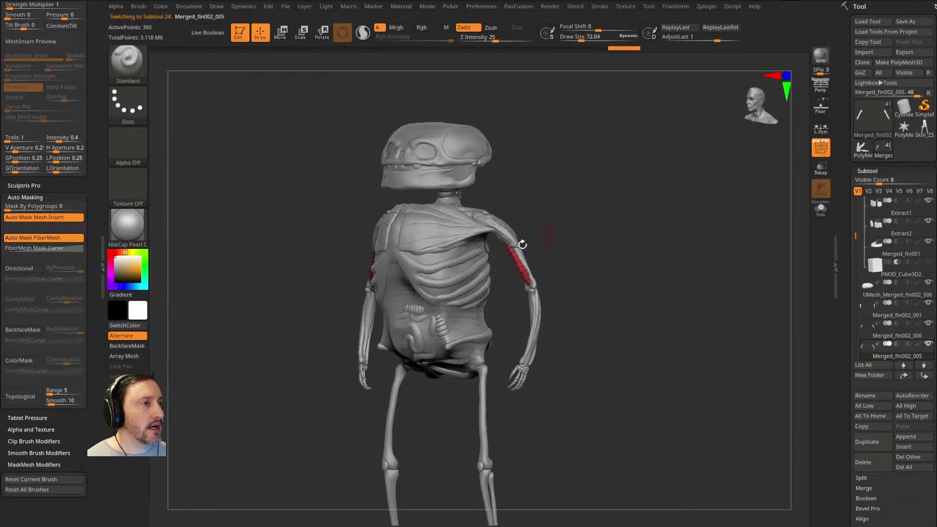
left_click(463, 273, "alt")
left_click(820, 147)
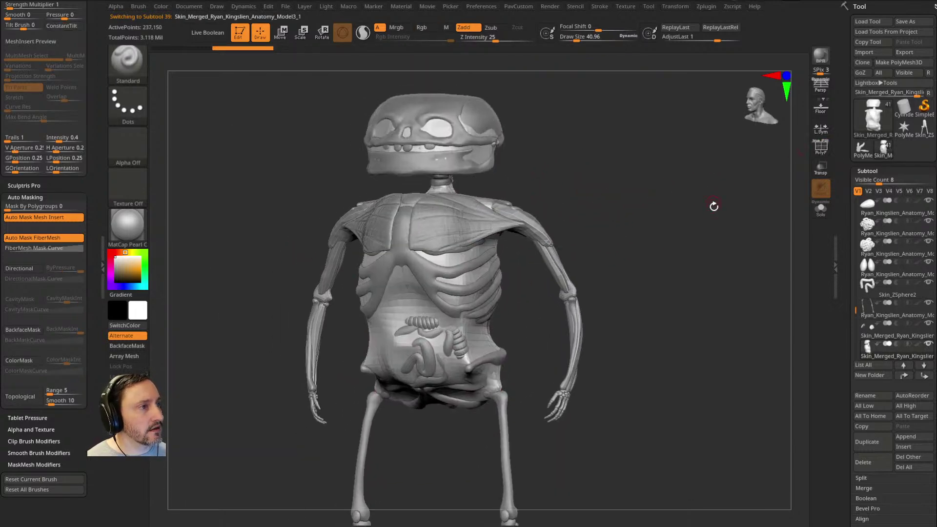
Step: Duplicate the merged skeleton subtool, hide the original and DynaMesh the copy at resolution 248
left_click(871, 450)
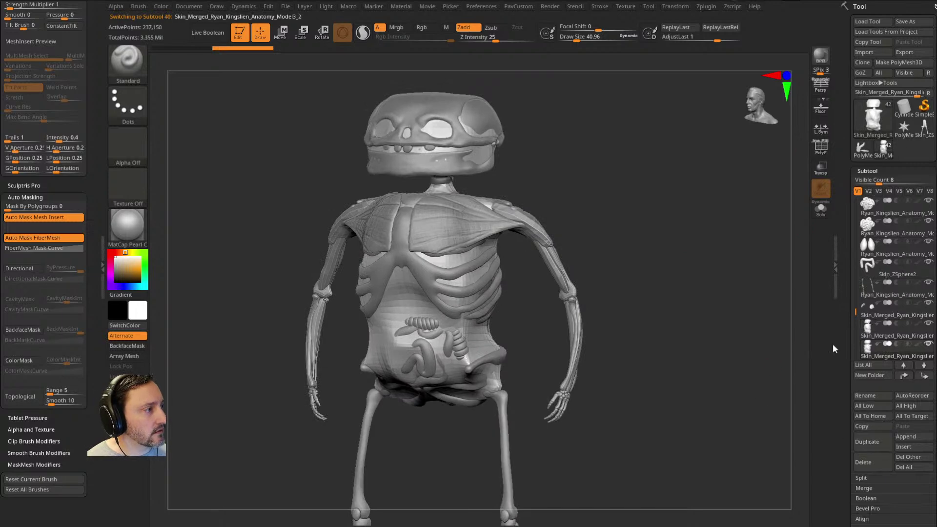
left_click_drag(856, 315, 853, 325)
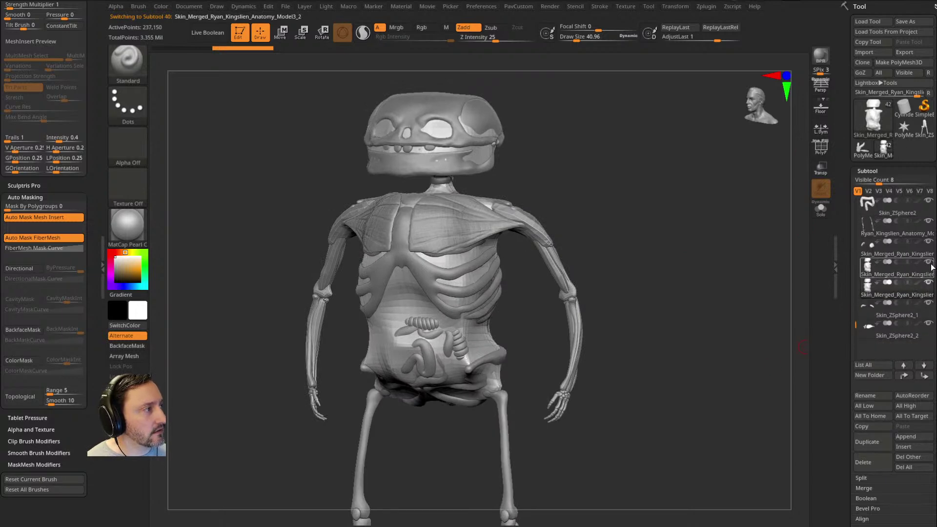
left_click_drag(630, 229, 649, 206)
key("space")
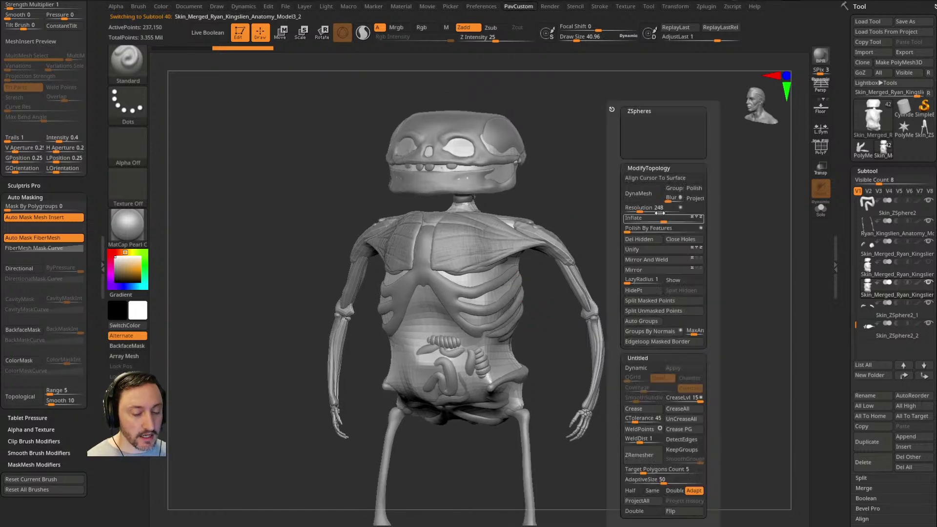
left_click(651, 200)
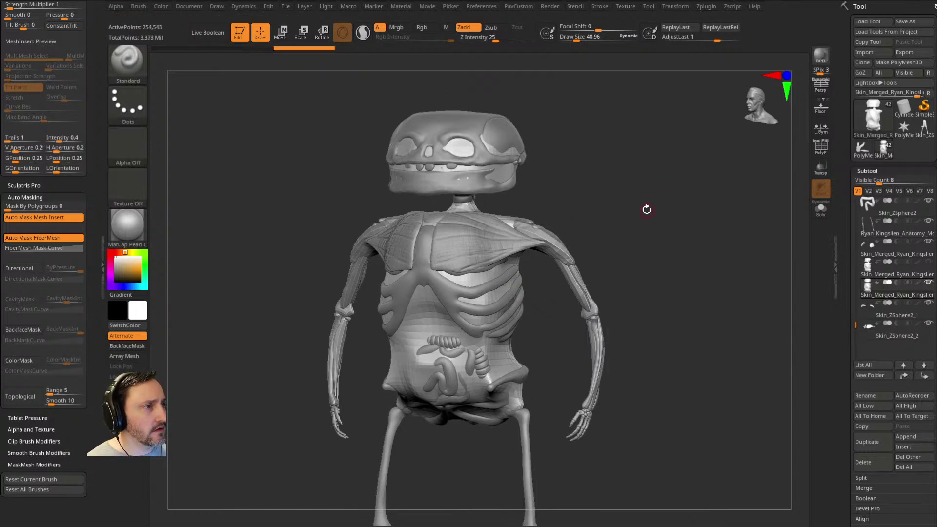
Step: Build up clay between the ribs on the side of the chest with the ClayBuildup brush
key("b")
key("c")
key("b")
mouse_move(630, 209)
left_mouse_down()
mouse_move(657, 178)
mouse_move(632, 181)
left_mouse_up()
key("s")
left_click_drag(490, 271, 497, 272)
left_click_drag(629, 208, 588, 207)
left_click_drag(430, 295, 483, 261)
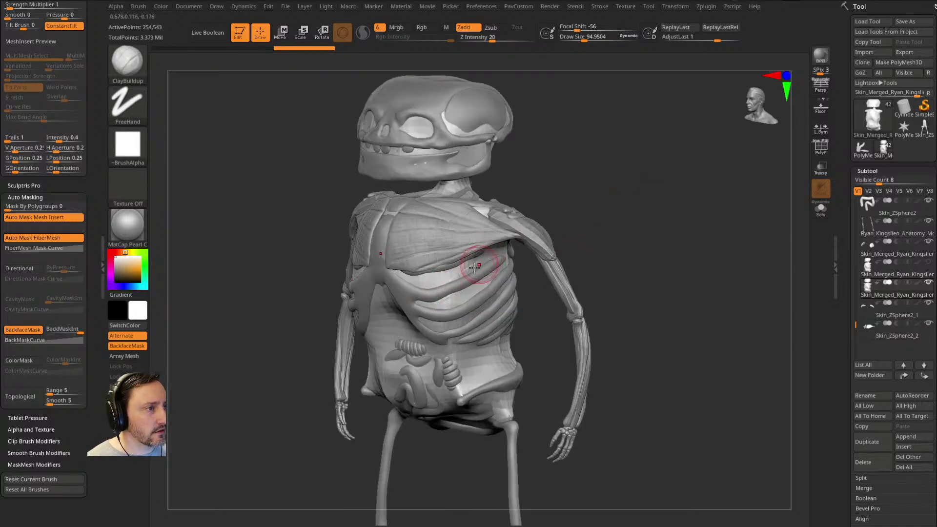
left_click_drag(629, 210, 610, 210)
key("s")
left_click_drag(489, 256, 458, 267)
Step: Switch to Zygote Body, isolate the external oblique over the skeleton and examine its rib attachments and the rib cage
key("alt+Tab")
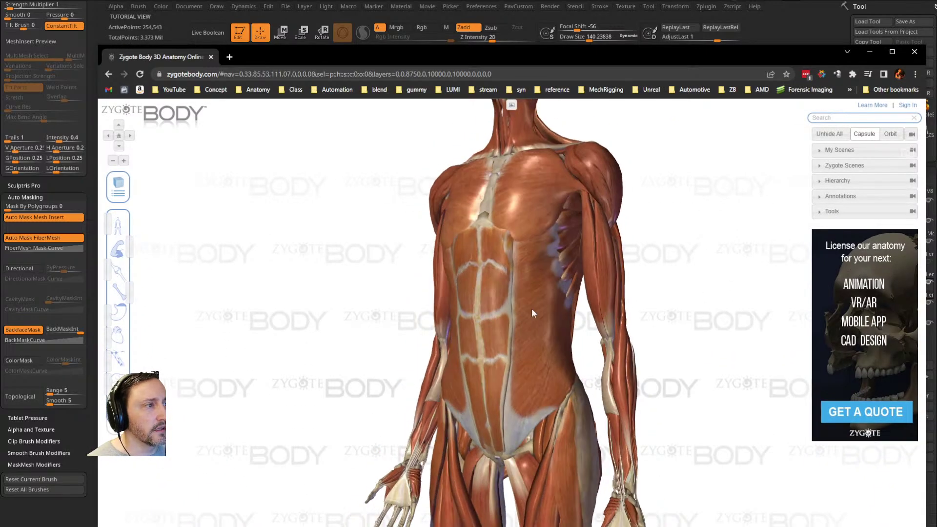
left_click(531, 312)
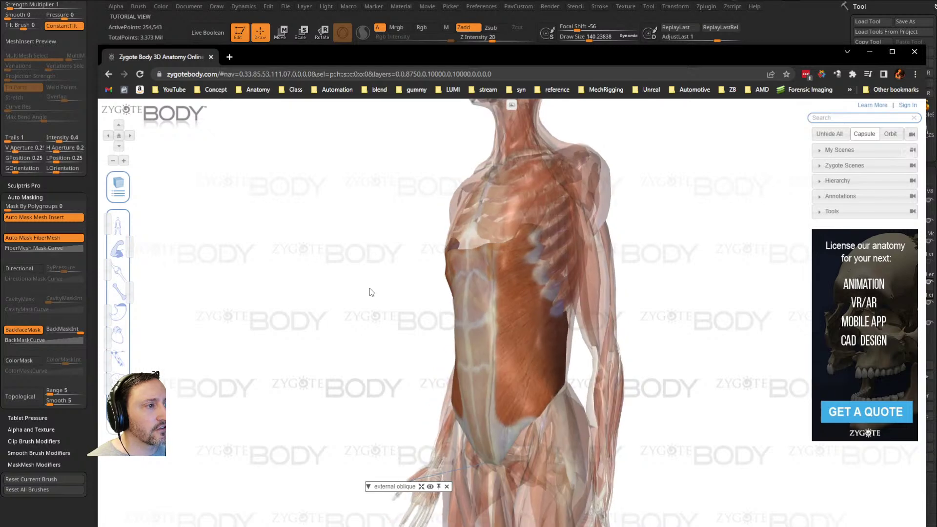
left_click(132, 251)
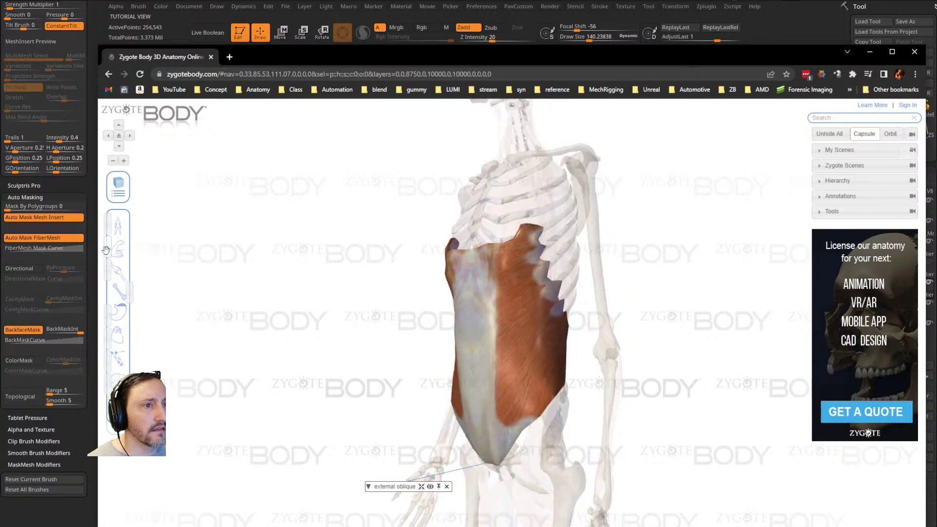
left_click_drag(247, 277, 276, 282)
left_click_drag(487, 172, 554, 219)
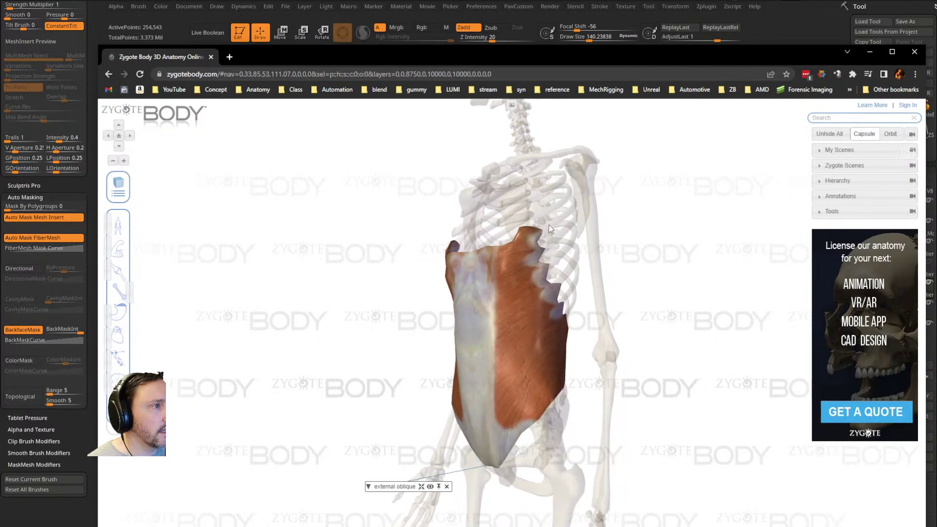
left_click_drag(550, 313, 622, 304)
left_click(631, 302)
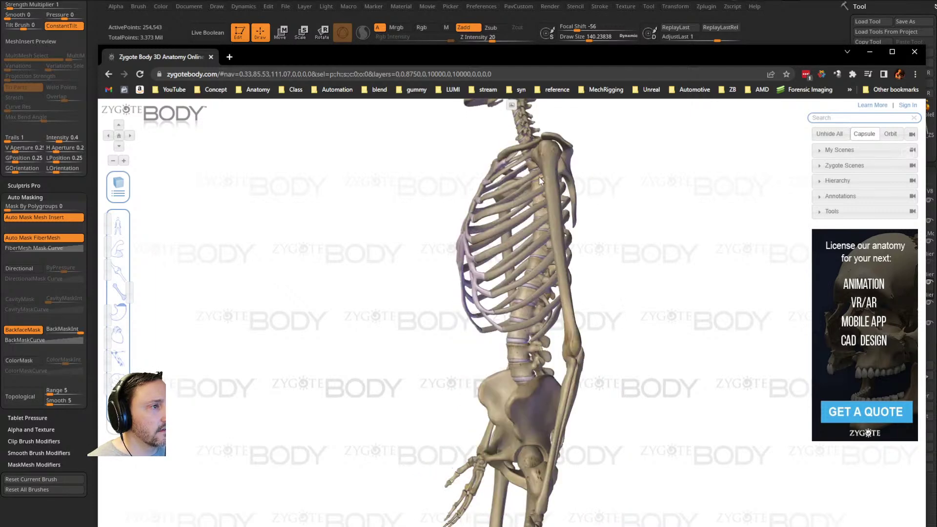
Step: In Zygote Body, isolate the serratus anterior together with the external oblique and examine their rib attachments from the back and side
left_click(112, 251)
left_click(511, 318)
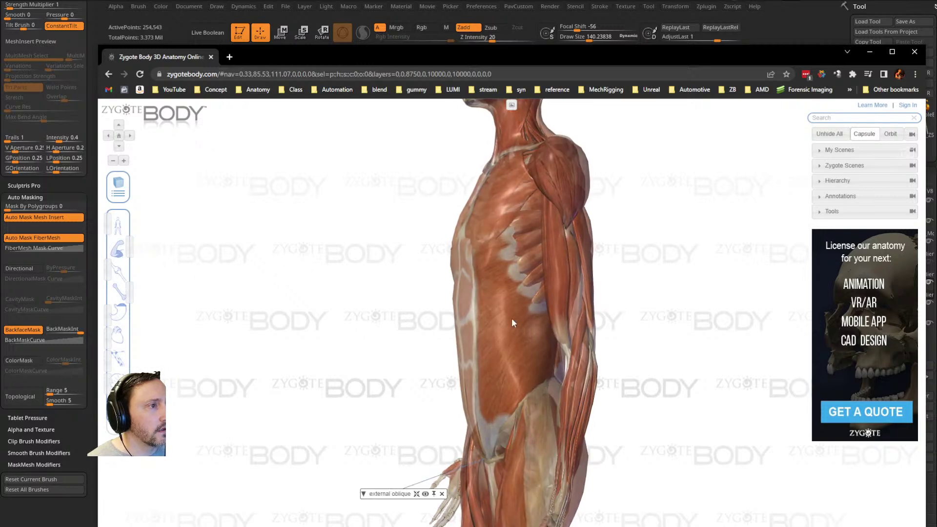
left_click(531, 260)
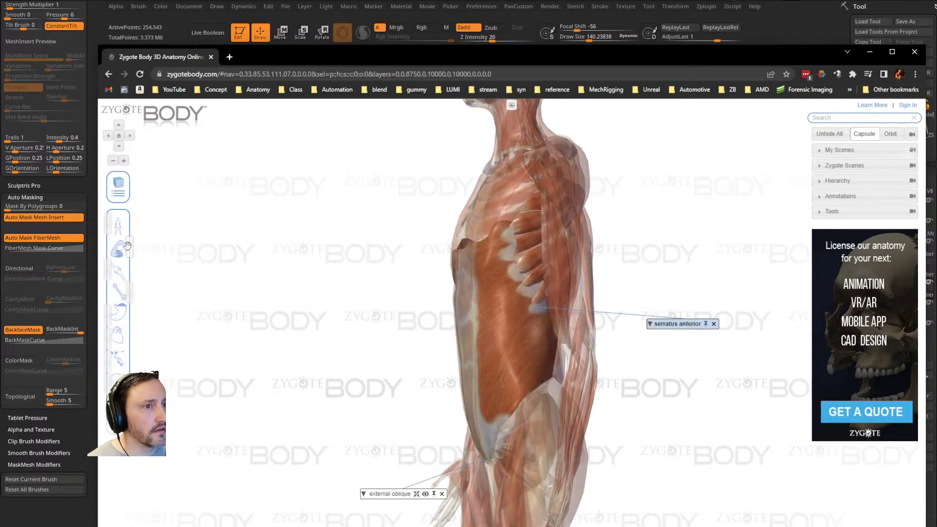
left_click_drag(127, 246, 126, 254)
left_click_drag(282, 303, 276, 316)
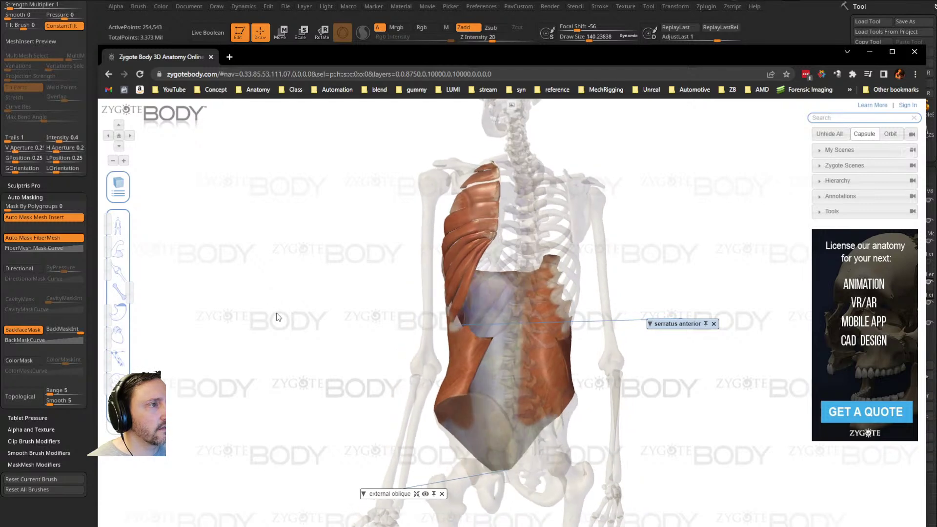
left_click_drag(504, 221, 359, 285)
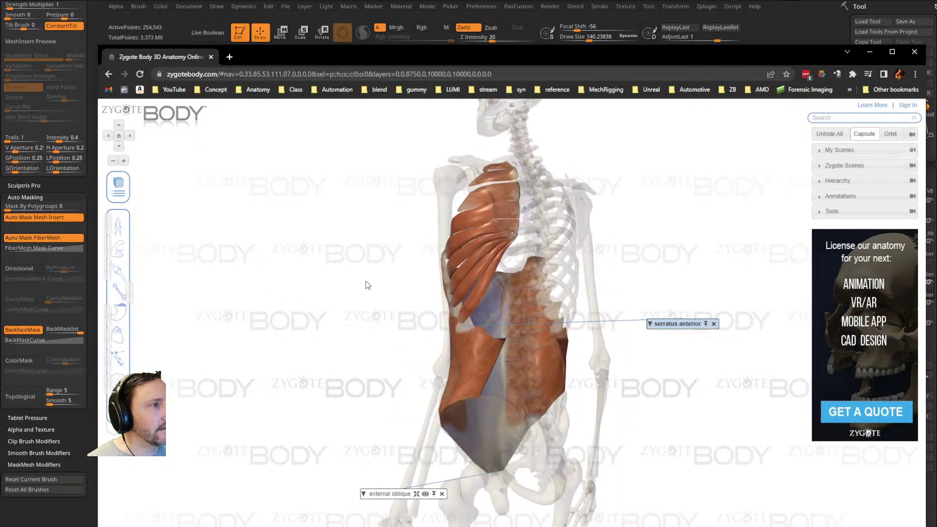
left_click_drag(420, 287, 627, 253)
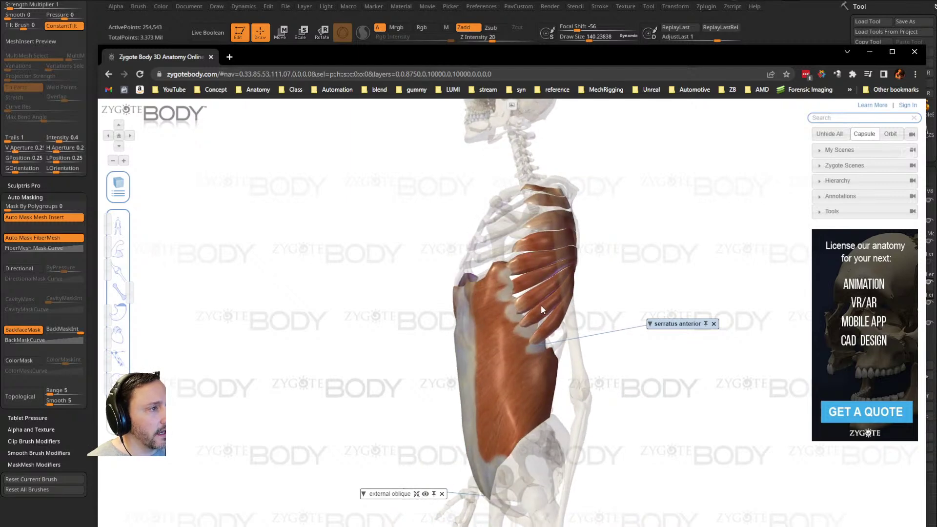
left_click_drag(615, 270, 496, 268)
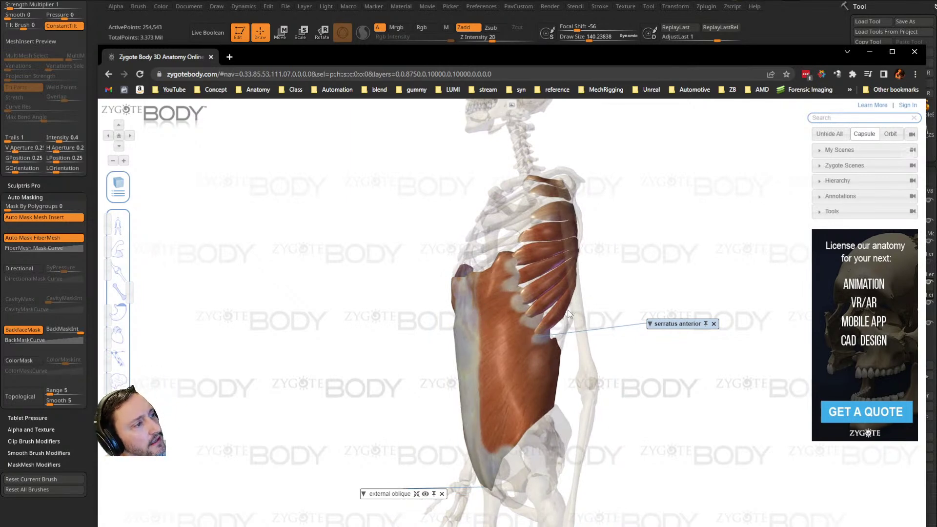
left_click_drag(472, 414, 390, 301)
Step: Switch back to ZBrush and choose the Muscle insert brush
left_click_drag(467, 61, 517, 526)
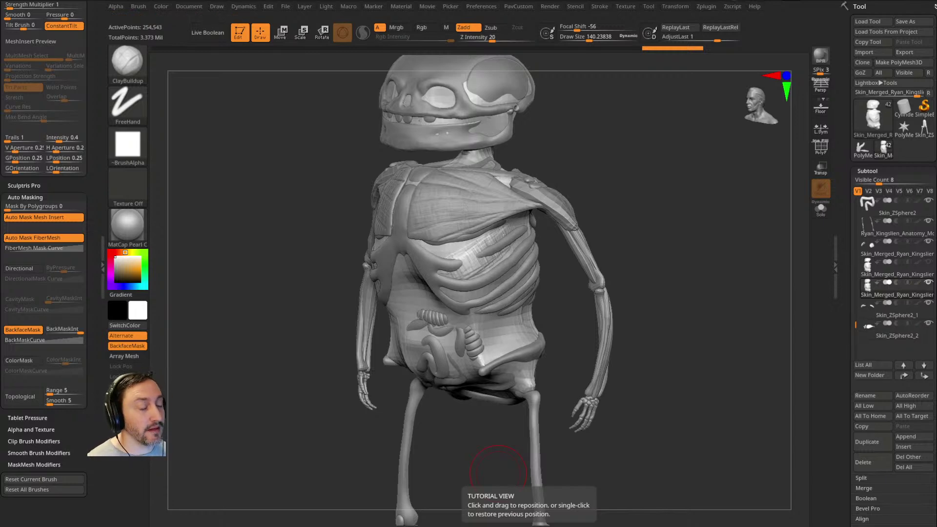
mouse_move(634, 240)
left_mouse_down()
mouse_move(642, 175)
mouse_move(650, 196)
mouse_move(416, 278)
left_mouse_up()
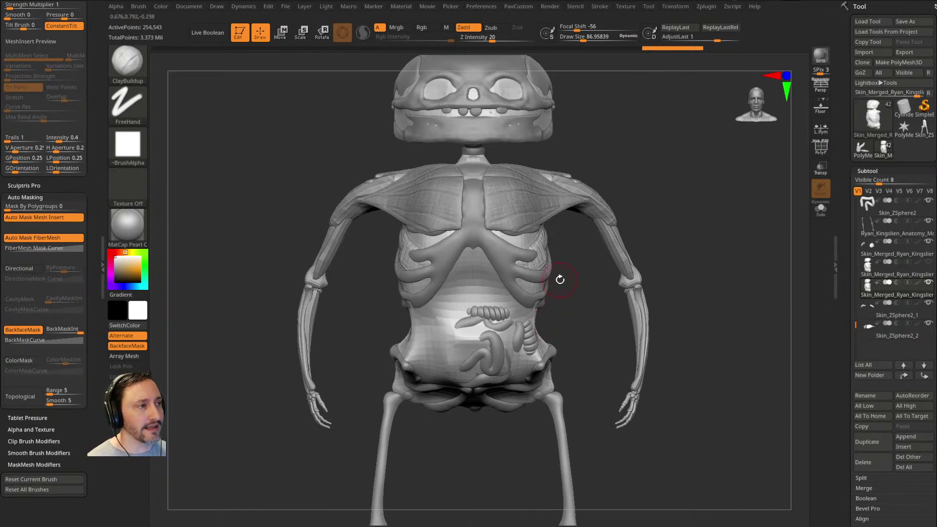
left_click_drag(674, 193, 668, 153)
key("b")
key("c")
key("b")
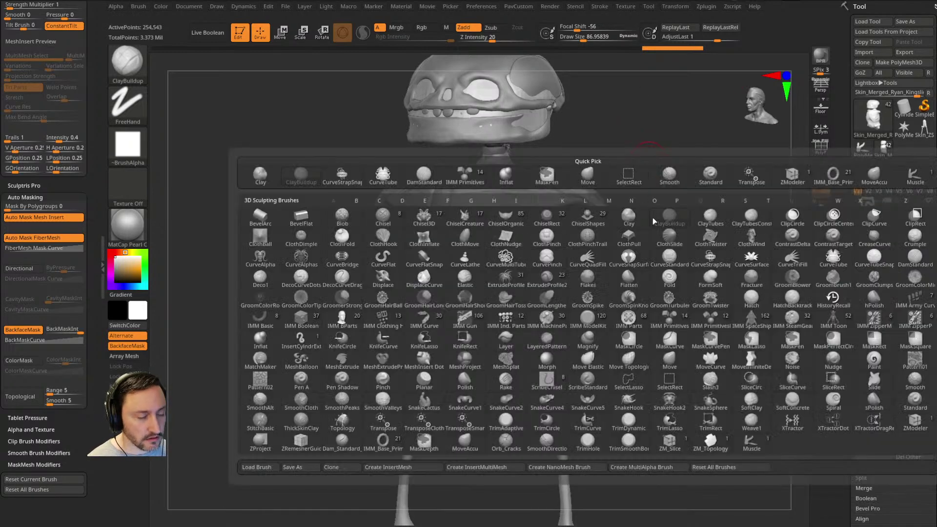
left_click(748, 447)
left_click_drag(745, 302, 624, 216, "shift")
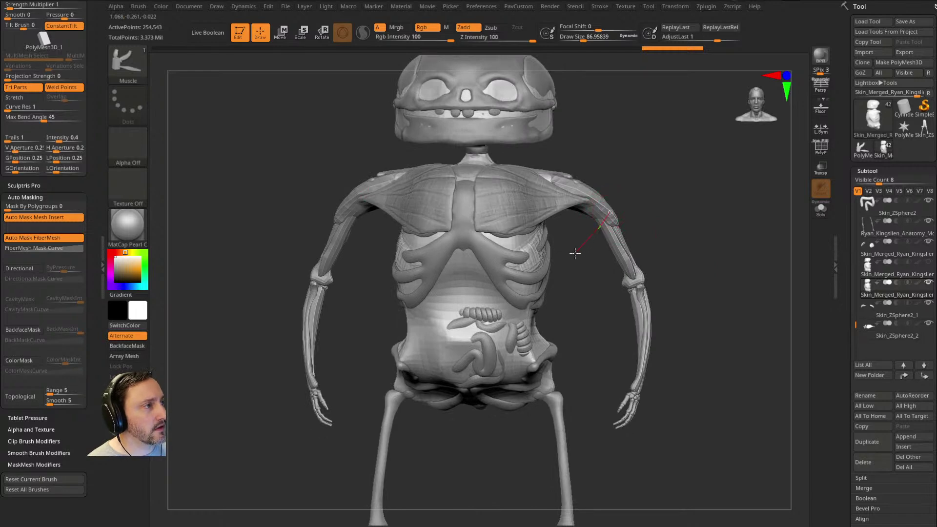
left_click_drag(576, 251, 592, 254)
left_click_drag(701, 215, 606, 215)
key("s")
left_click_drag(554, 286, 589, 284)
mouse_move(673, 239)
left_mouse_down("shift")
mouse_move(682, 228)
mouse_move(655, 233)
mouse_move(656, 293)
left_mouse_up("shift")
mouse_move(671, 233)
left_mouse_down()
mouse_move(633, 227)
mouse_move(588, 198)
left_mouse_up()
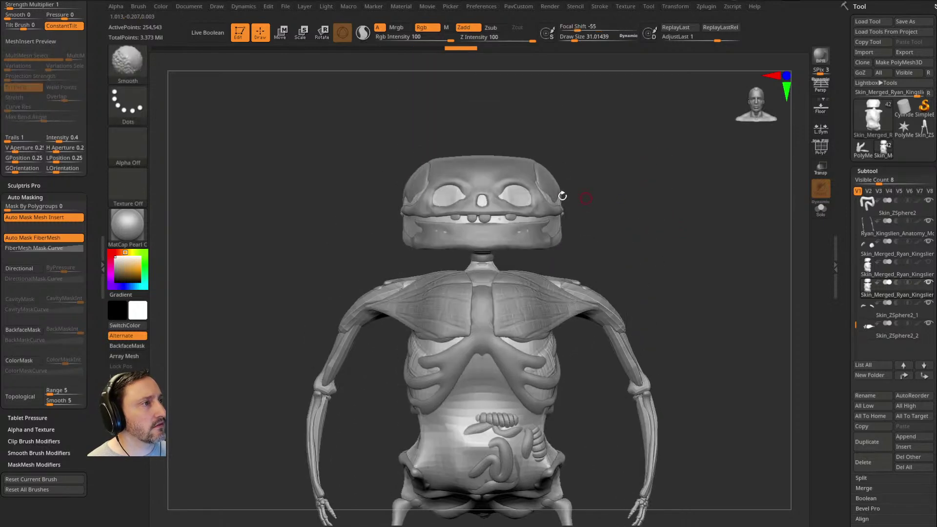
left_click_drag(523, 267, 524, 269)
mouse_move(639, 210)
left_mouse_down()
mouse_move(568, 205)
mouse_move(622, 203)
left_mouse_up()
key("ctrl+z")
Step: Disable the AsLine curve option, wrap a Muscle brush band around the skull and show the polyframe
left_click_drag(95, 95, 84, 253)
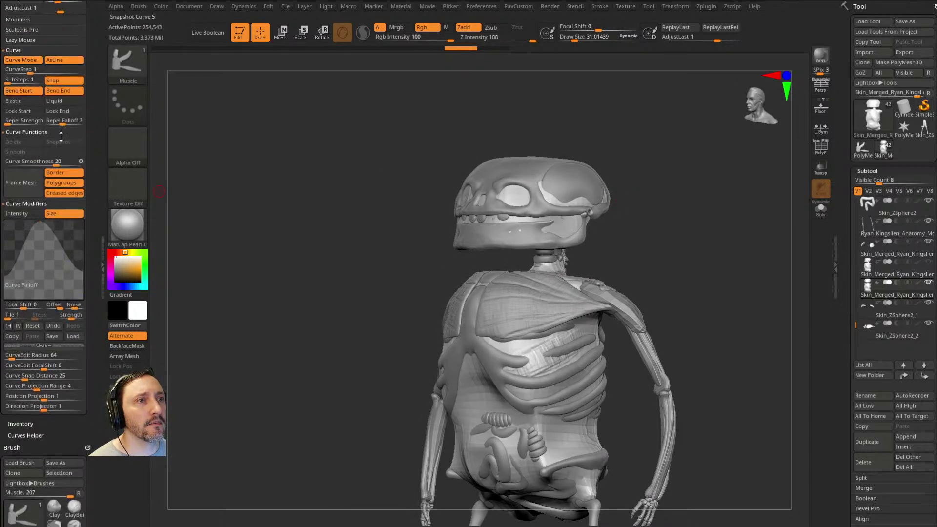
left_click(60, 59)
mouse_move(633, 139)
left_mouse_down("shift")
mouse_move(537, 207)
mouse_move(543, 275)
left_mouse_up("shift")
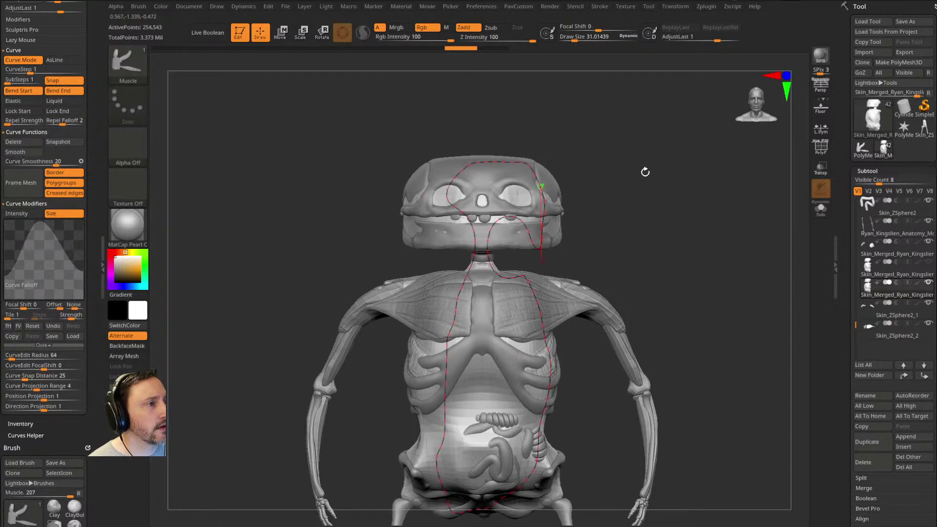
left_click(646, 174)
mouse_move(677, 210)
left_mouse_down()
mouse_move(722, 205)
mouse_move(585, 185)
mouse_move(692, 186)
mouse_move(721, 198)
mouse_move(715, 185)
mouse_move(750, 234)
mouse_move(707, 253)
mouse_move(664, 244)
mouse_move(727, 262)
mouse_move(653, 273)
left_mouse_up()
key("shift+f")
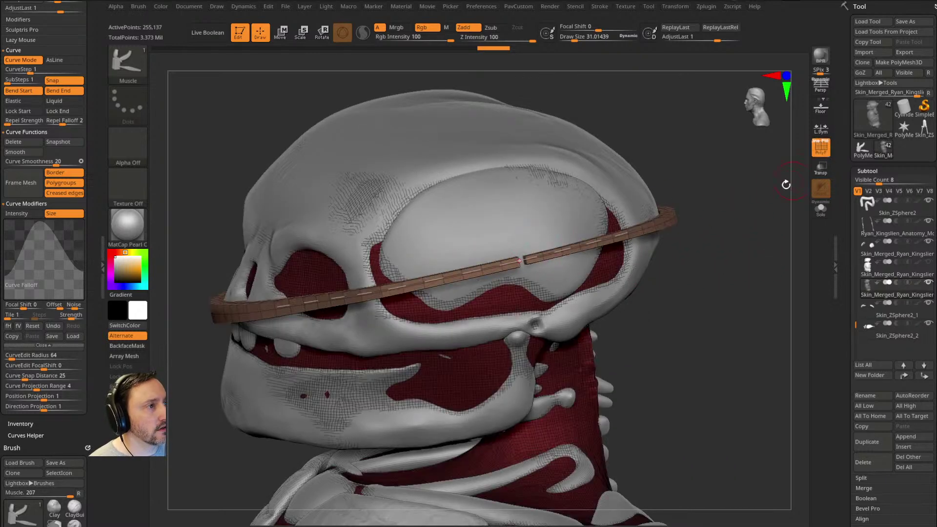
Step: Release the band's curve, split the band from the masked skeleton into its own subtool and solo it
left_click_drag(756, 215, 756, 221, "alt")
key("s")
left_click_drag(757, 222, 743, 226)
mouse_move(743, 226)
left_mouse_down("alt")
mouse_move(778, 245)
mouse_move(734, 232)
mouse_move(766, 249)
mouse_move(751, 243)
mouse_move(704, 211)
mouse_move(724, 203)
mouse_move(747, 251)
mouse_move(722, 251)
left_mouse_up("alt")
left_click(567, 145)
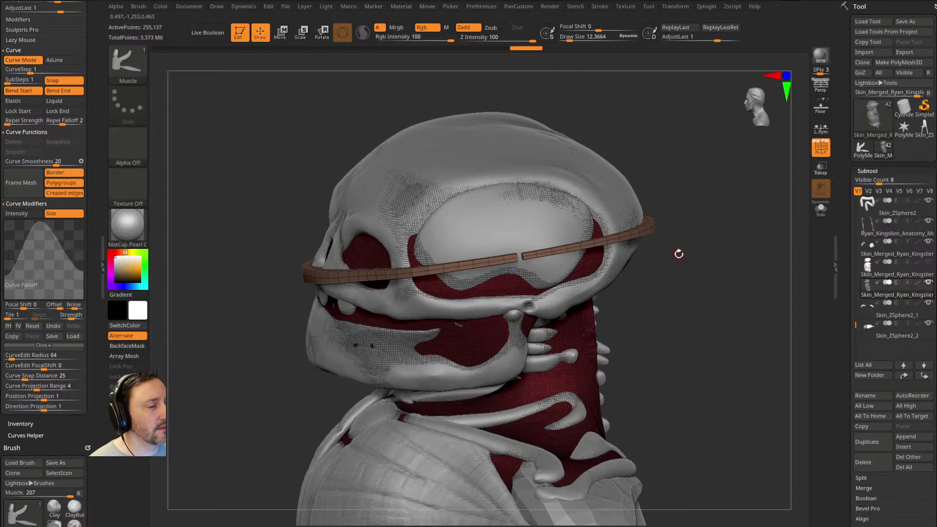
key("2")
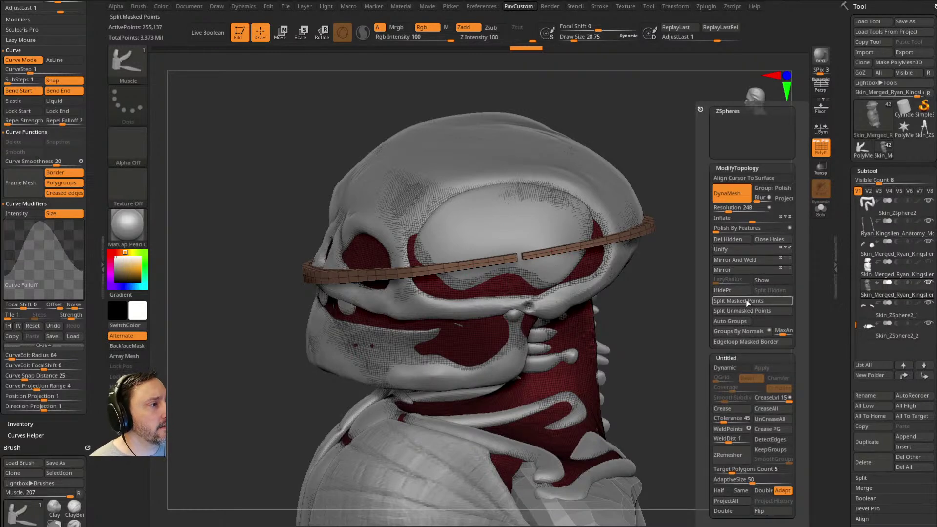
left_click(747, 301)
left_click(821, 210)
left_click_drag(751, 235, 711, 324)
Step: Polygroup the band by normals and delete the end-cap polygons at its gap
key("2")
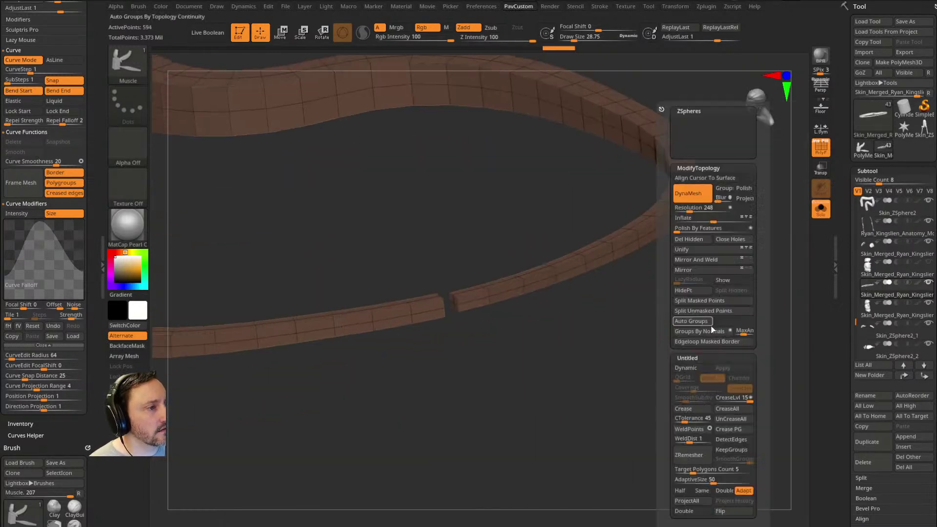
left_click(700, 331)
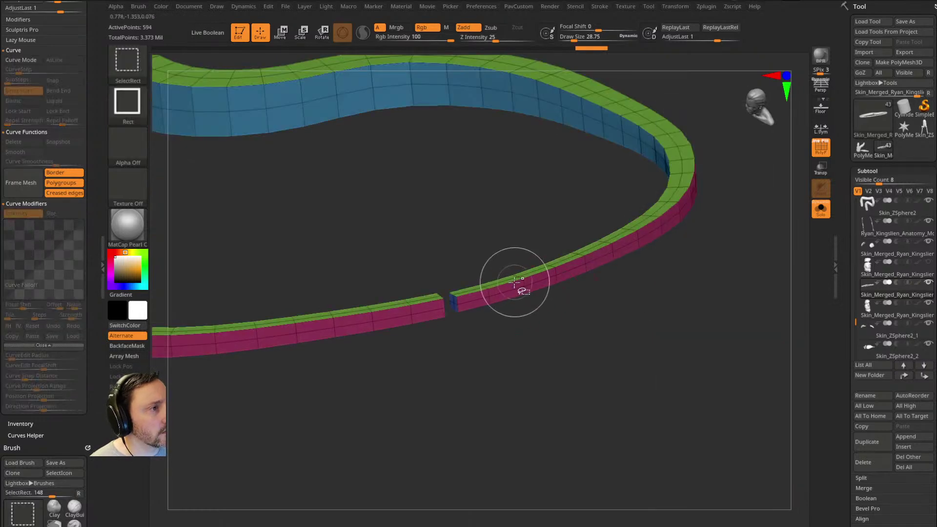
key("2")
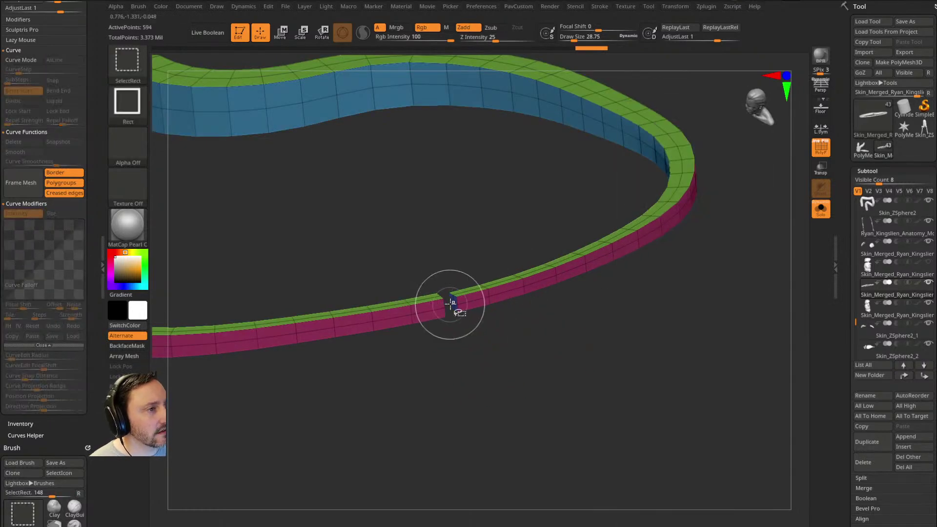
left_click(452, 304, "ctrl+shift")
left_click(509, 381, "ctrl+shift")
left_click_drag(508, 381, 443, 313)
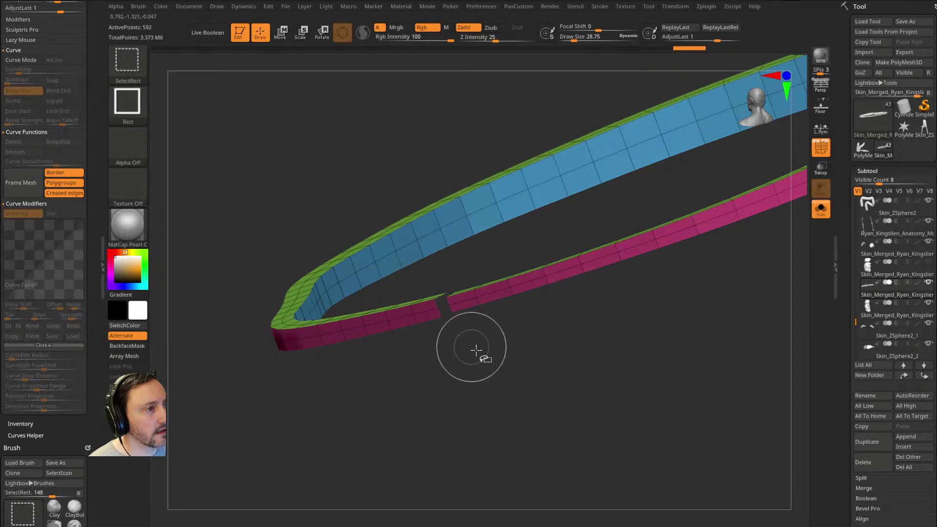
left_click(596, 352, "ctrl+shift")
left_click(597, 348, "ctrl+shift")
key("2")
mouse_move(566, 336)
left_mouse_down()
mouse_move(499, 356)
mouse_move(515, 350)
mouse_move(467, 303)
left_mouse_up()
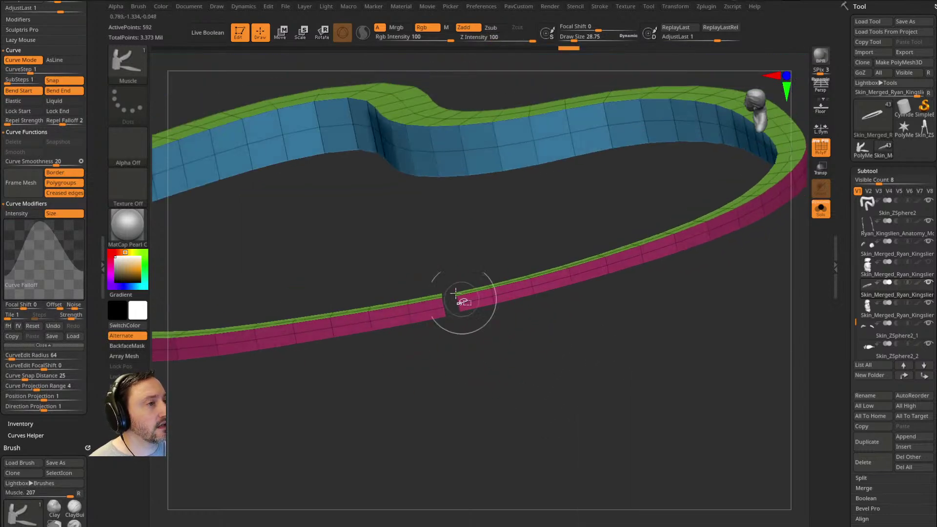
Step: Remove the polygons next to the gap at both band ends using the SelectLasso brush
left_click(136, 64, "ctrl+shift")
left_click(136, 65, "ctrl+shift")
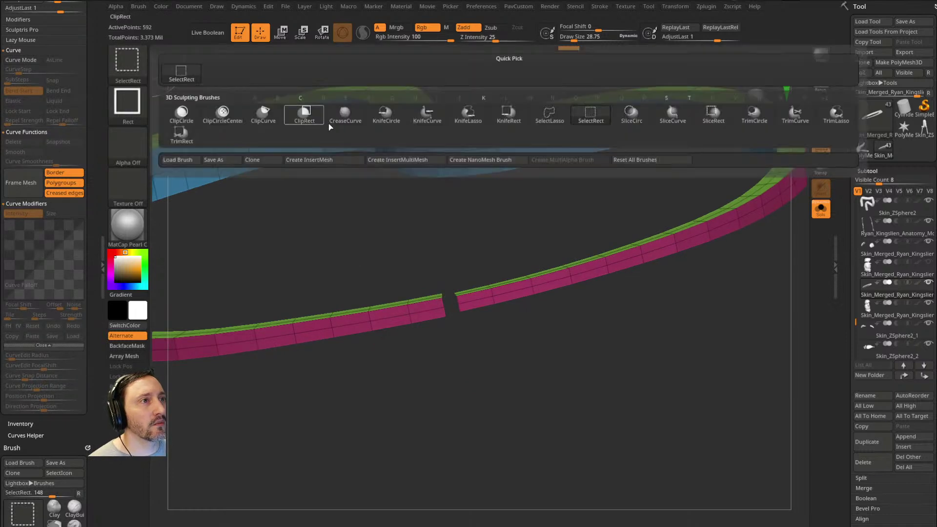
left_click(549, 116)
mouse_move(486, 339)
left_mouse_down("ctrl+alt+shift")
mouse_move(429, 254)
mouse_move(483, 336)
left_mouse_up("ctrl+alt+shift")
key("m")
key("shift+m")
Step: Bridge the two open ends of the band with the ZModeler brush to close the loop
key("b")
key("z")
key("m")
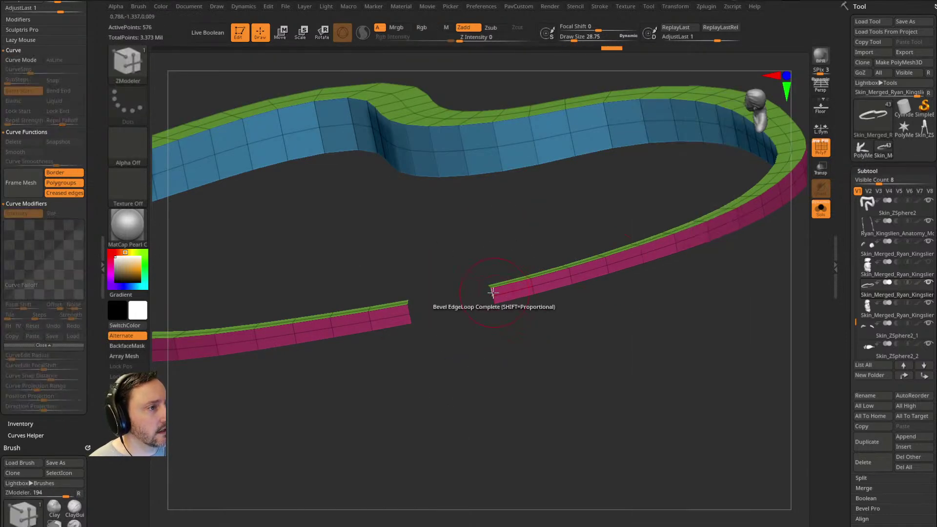
key("space")
left_click(405, 266)
left_click(477, 353)
left_click(490, 291)
left_click(407, 308)
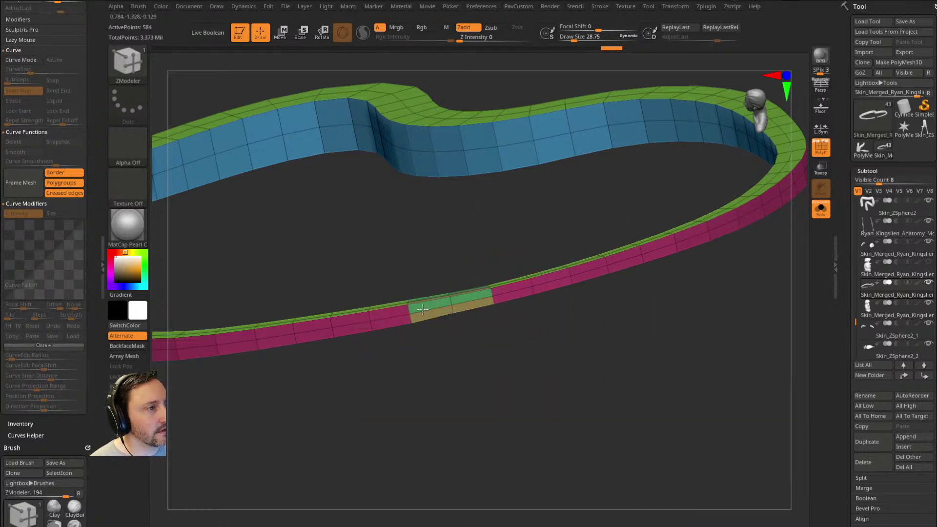
Step: Turn off solo mode and the polyframe display, and delete the band subtool
left_click_drag(431, 332, 808, 225)
left_click(820, 209)
left_click(821, 148)
left_click_drag(754, 267, 728, 252, "alt")
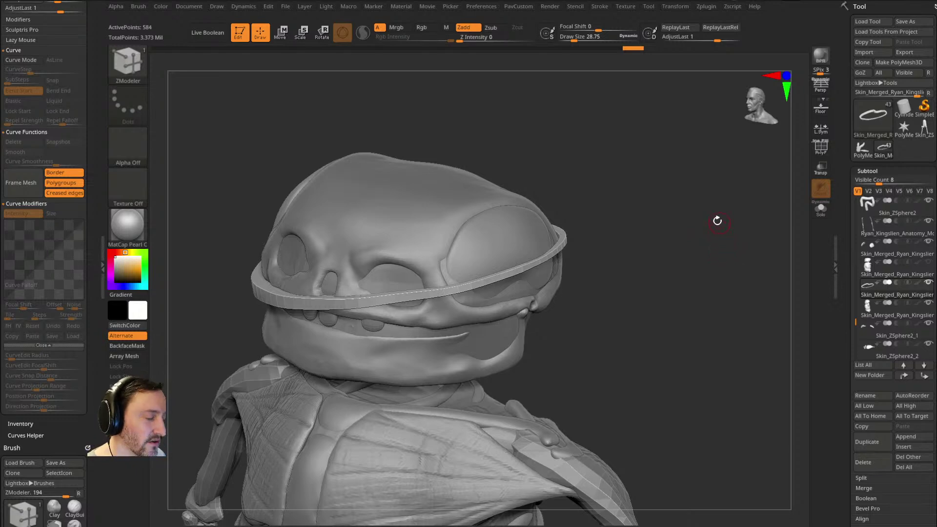
left_click_drag(720, 225, 715, 251)
left_click(863, 458)
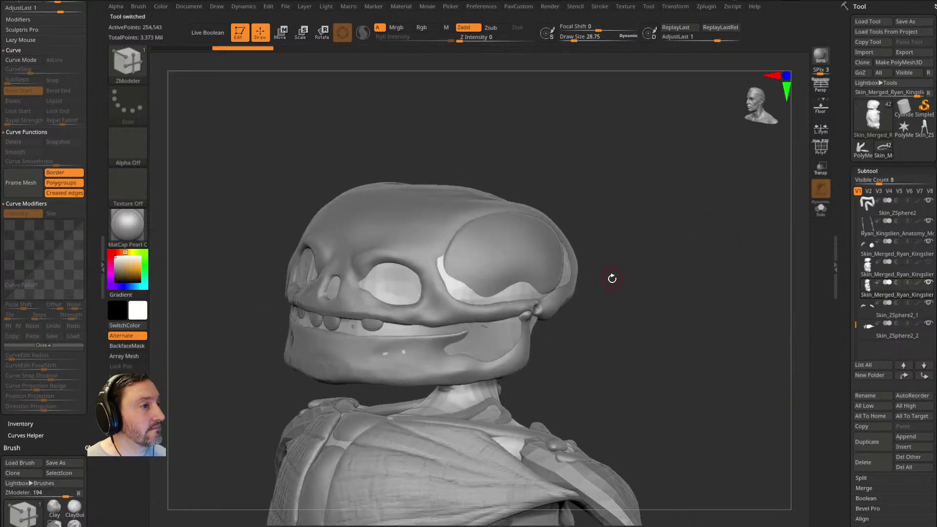
Step: Choose the ClayBuildup brush and fill the gaps between the ribs on the side of the chest with clay
mouse_move(625, 278)
left_mouse_down()
mouse_move(648, 292)
mouse_move(683, 274)
mouse_move(654, 280)
mouse_move(669, 257)
mouse_move(670, 271)
mouse_move(682, 272)
mouse_move(680, 242)
mouse_move(462, 332)
mouse_move(662, 224)
mouse_move(790, 279)
left_mouse_up()
key("b")
key("c")
key("b")
left_click_drag(774, 242, 692, 249)
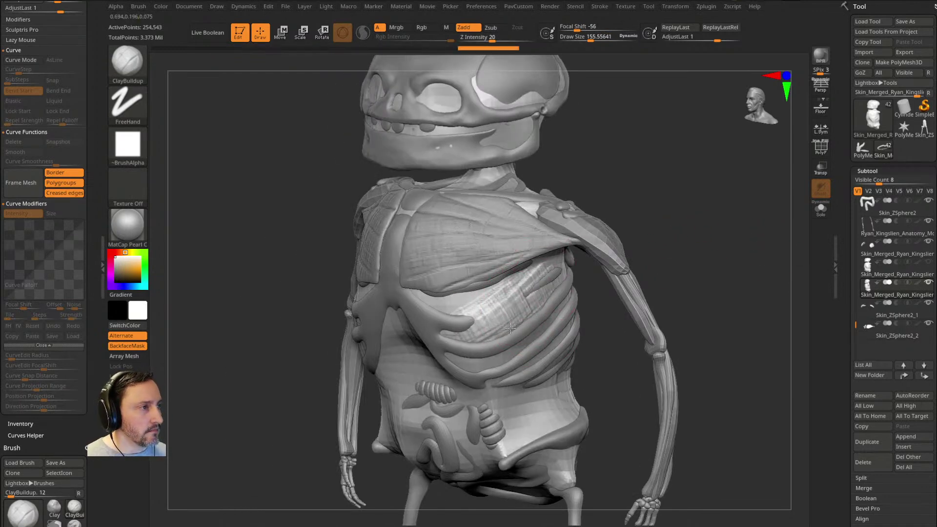
left_click_drag(657, 284, 549, 279)
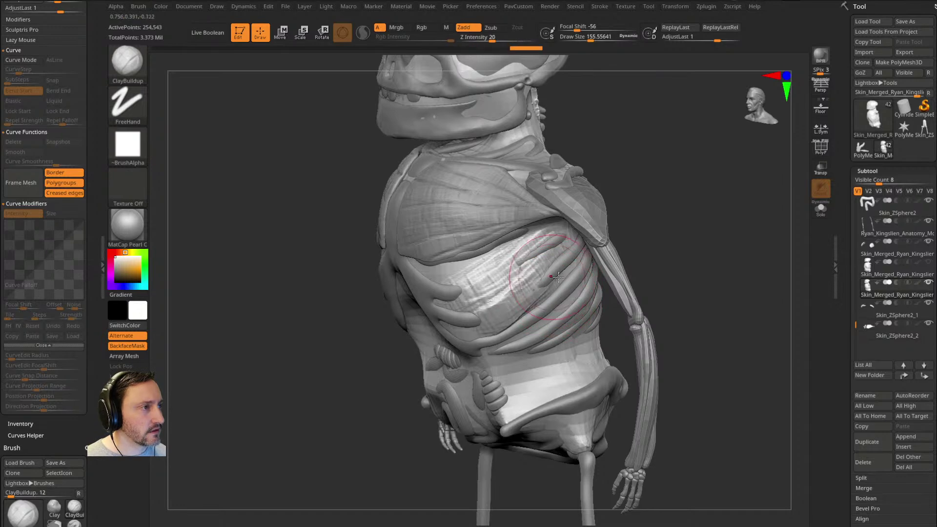
left_click_drag(674, 273, 528, 293)
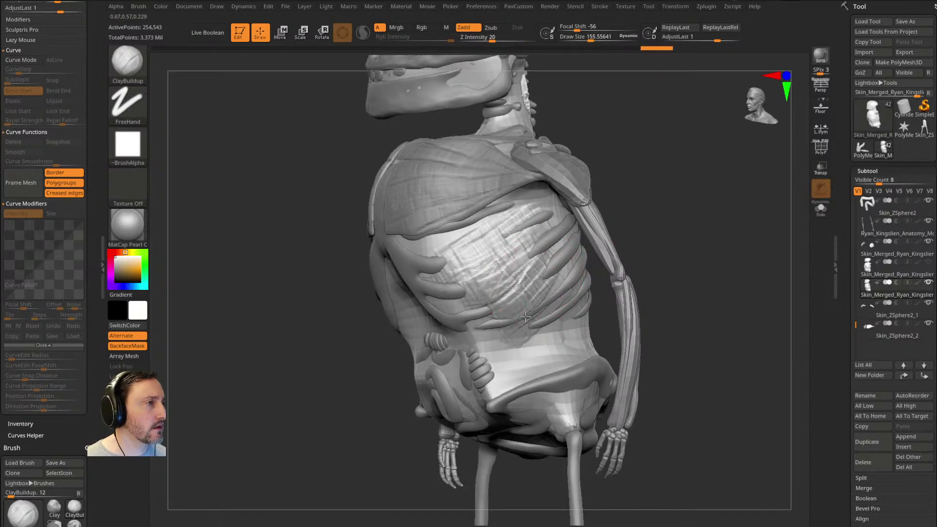
Step: Reduce the draw size to about 99 and layer more clay over the lower side ribs
mouse_move(707, 265)
left_mouse_down()
mouse_move(686, 218)
mouse_move(663, 236)
left_mouse_up()
key("s")
mouse_move(527, 257)
left_mouse_down()
mouse_move(535, 257)
mouse_move(503, 284)
left_mouse_up()
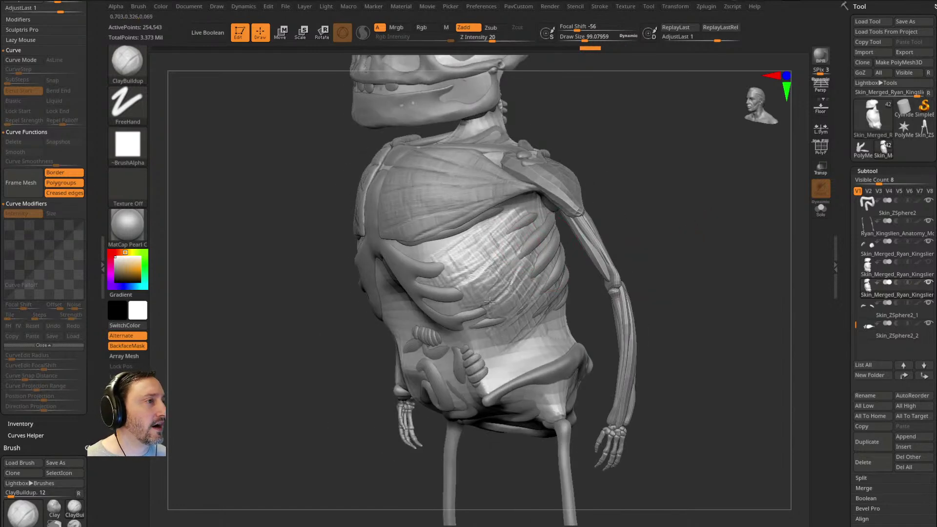
left_click_drag(644, 229, 662, 239)
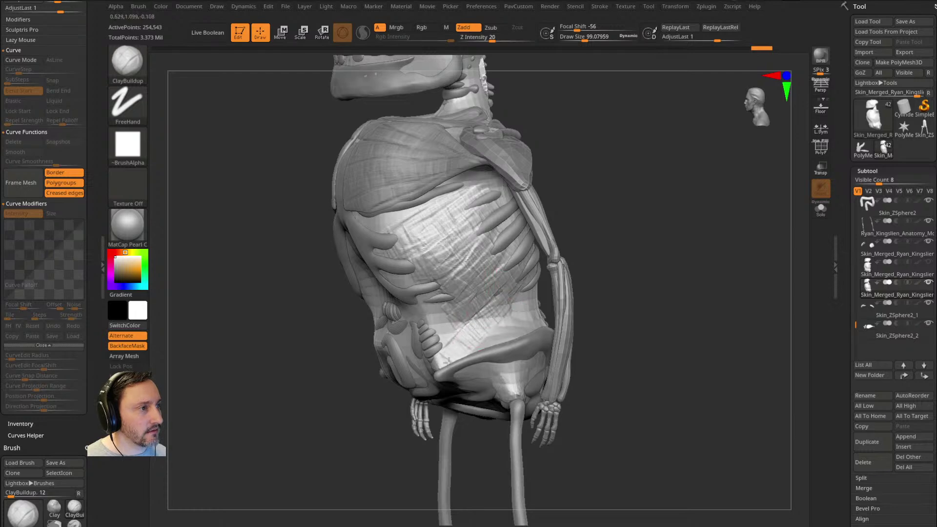
Step: Build up clay over the flank between the lowest ribs and the hip crest and soften it along the pelvis
left_click_drag(453, 359, 521, 290)
left_click_drag(671, 253, 663, 244)
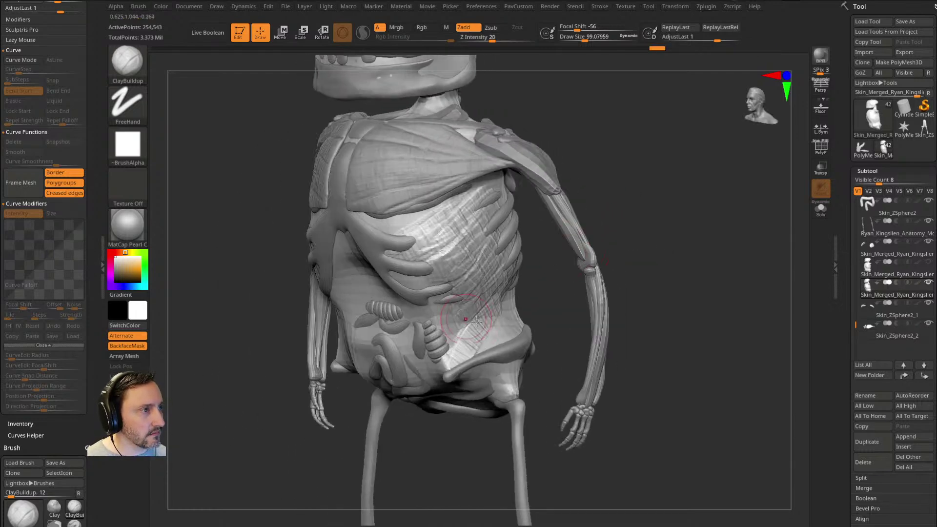
right_click_drag(489, 333, 533, 309)
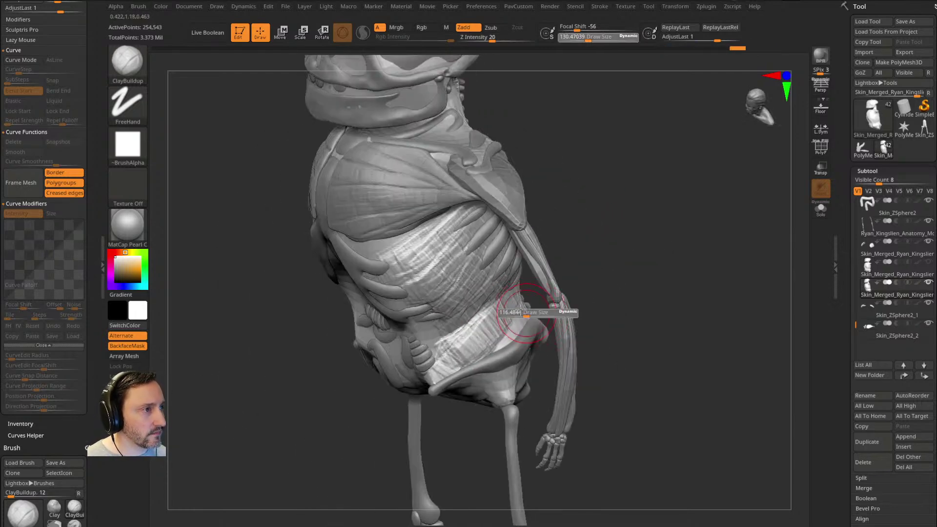
left_click_drag(640, 273, 585, 276)
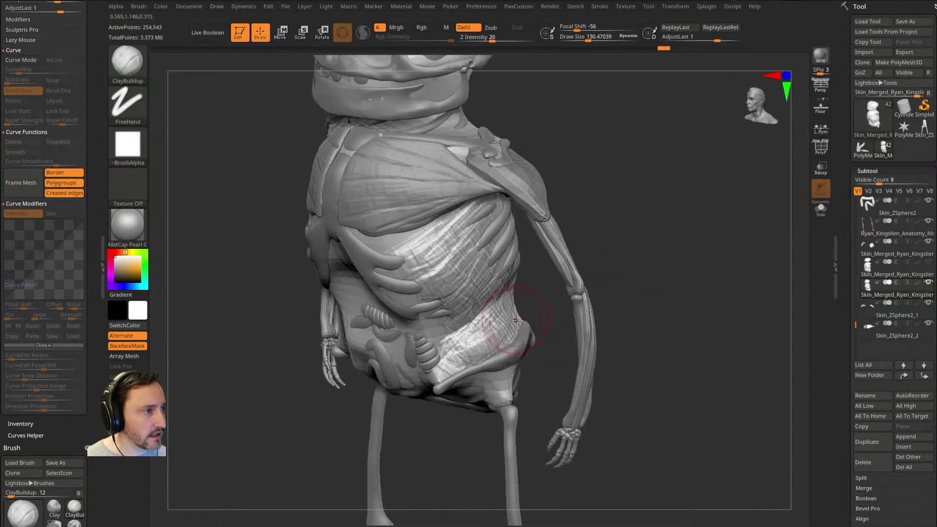
left_click_drag(465, 360, 447, 376)
mouse_move(567, 344)
left_mouse_down()
mouse_move(577, 301)
mouse_move(703, 250)
mouse_move(710, 256)
left_mouse_up()
left_click_drag(510, 313, 454, 365)
left_click_drag(561, 312, 462, 371)
left_click_drag(582, 303, 704, 248)
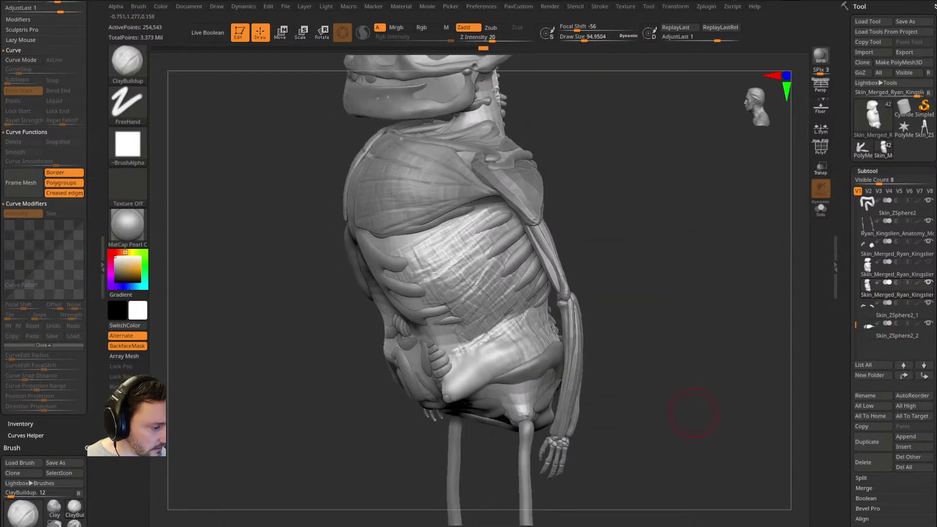
Step: Build up clay with a draw size of about 108 over the back of the flank and the front lower ribs, and smooth it
left_click_drag(586, 240, 665, 214)
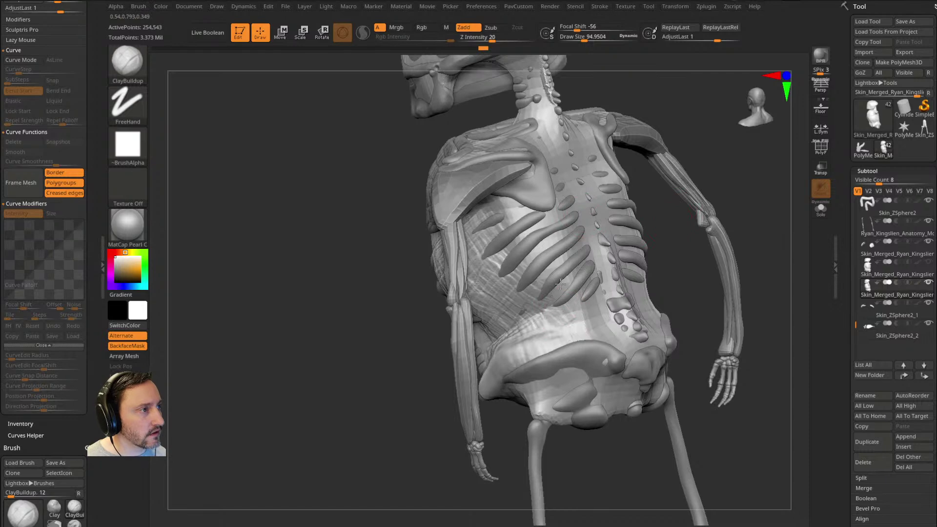
mouse_move(528, 330)
left_mouse_down()
mouse_move(397, 387)
mouse_move(517, 317)
left_mouse_up()
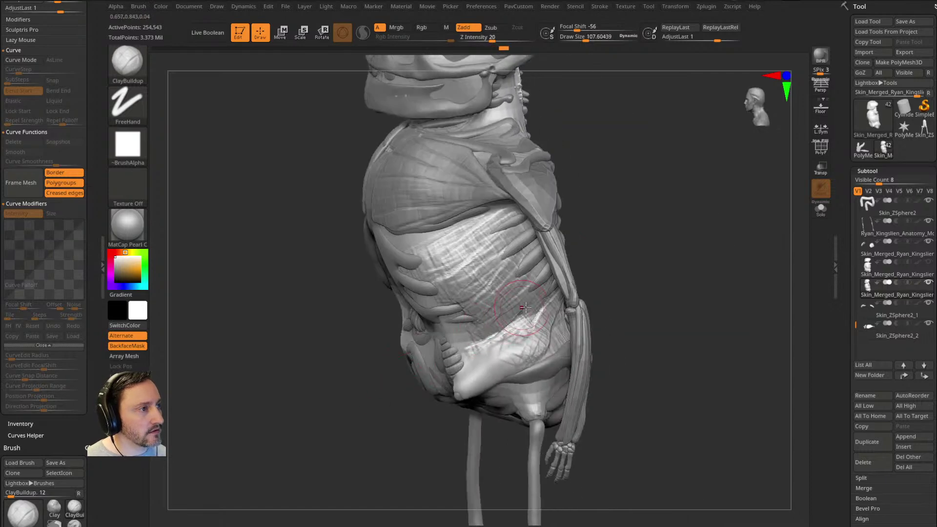
left_click_drag(655, 245, 666, 214)
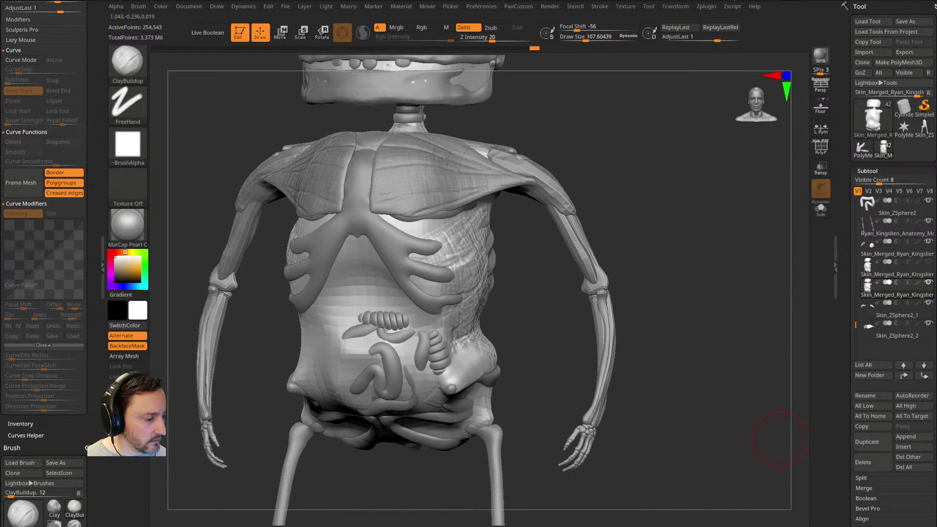
mouse_move(428, 260)
left_mouse_down()
mouse_move(425, 273)
mouse_move(432, 259)
mouse_move(405, 266)
mouse_move(427, 297)
left_mouse_up()
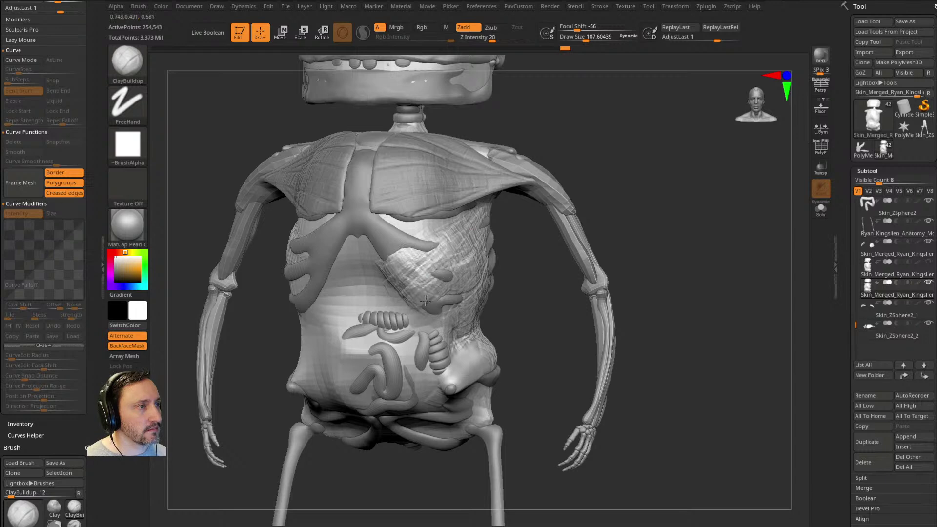
left_click_drag(506, 314, 456, 251)
mouse_move(463, 309)
left_mouse_down()
mouse_move(458, 326)
mouse_move(475, 289)
left_mouse_up()
mouse_move(536, 253)
left_mouse_down()
mouse_move(448, 251)
mouse_move(401, 281)
mouse_move(492, 310)
left_mouse_up()
Step: Choose the Standard brush and mask the front, hip and rear outline of the external oblique on the body
left_click_drag(629, 219, 680, 222)
key("b")
key("s")
key("t")
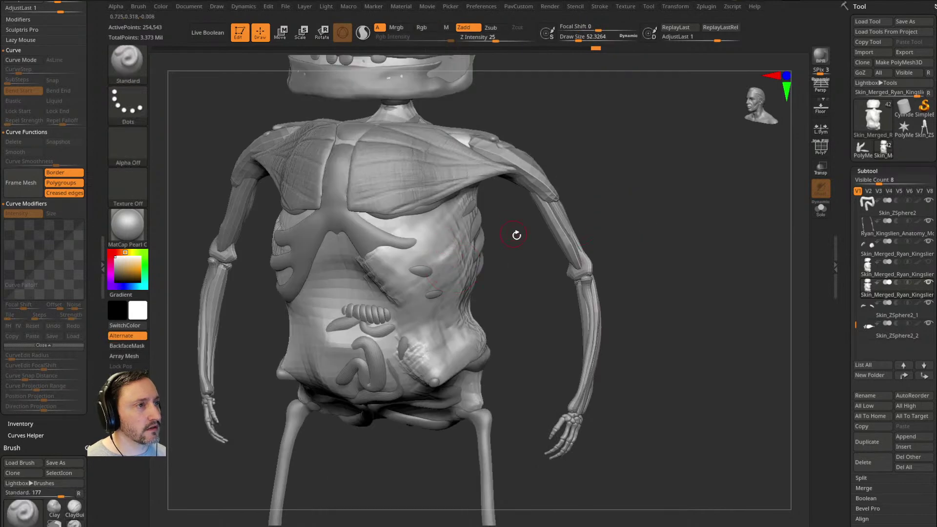
left_click_drag(511, 231, 549, 217)
left_click_drag(379, 253, 397, 238, "ctrl")
mouse_move(405, 314)
left_mouse_down("ctrl")
mouse_move(409, 357)
mouse_move(431, 374)
left_mouse_up("ctrl")
left_click_drag(539, 327, 495, 327)
mouse_move(434, 371)
left_mouse_down("ctrl")
mouse_move(490, 355)
mouse_move(464, 370)
mouse_move(631, 307)
mouse_move(504, 349)
left_mouse_up("ctrl")
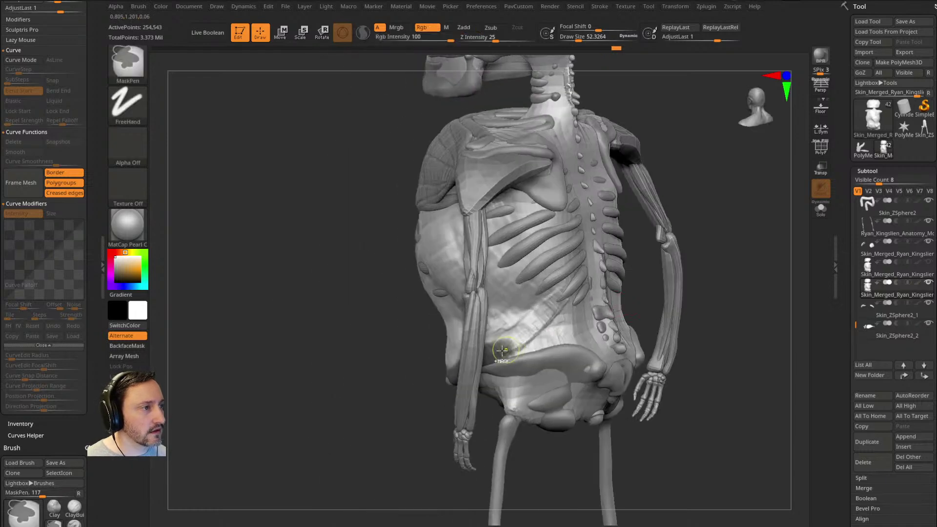
left_click_drag(563, 328, 547, 282)
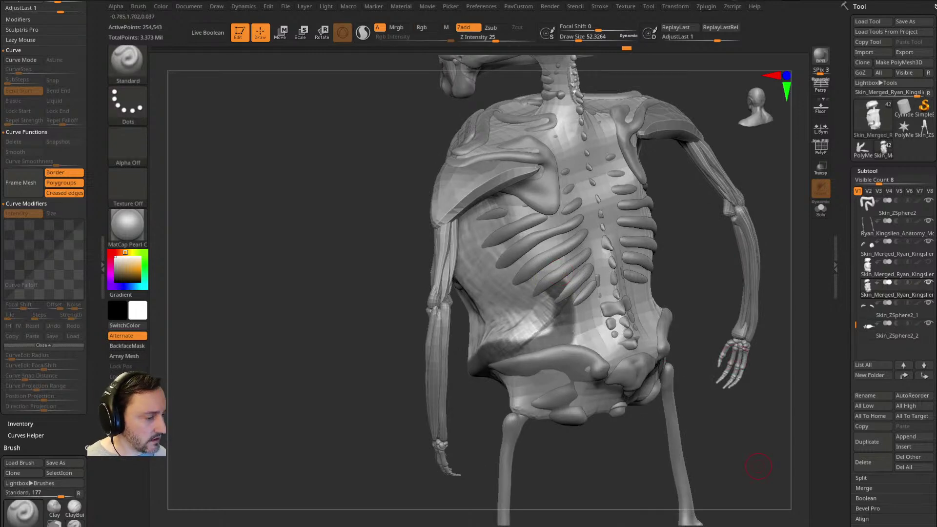
Step: Refine the rear mask border over the side ribs and mask the oblique's upper edge below the chest muscle
mouse_move(683, 263)
left_mouse_down()
mouse_move(698, 266)
mouse_move(692, 259)
left_mouse_up()
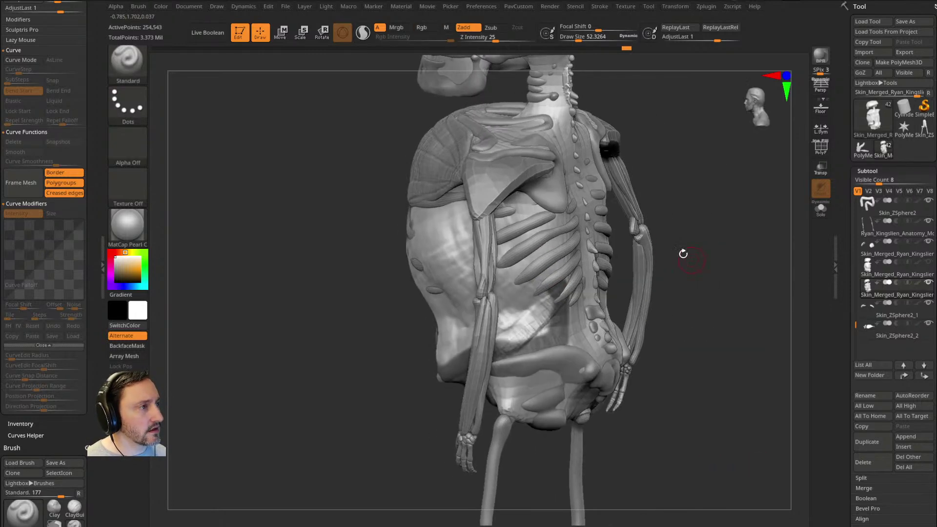
key("ctrl")
left_click_drag(534, 293, 511, 282, "ctrl")
mouse_move(673, 264)
left_mouse_down()
mouse_move(671, 271)
mouse_move(703, 274)
left_mouse_up()
key("ctrl")
mouse_move(502, 279)
left_mouse_down("ctrl")
mouse_move(488, 236)
mouse_move(509, 281)
left_mouse_up("ctrl")
mouse_move(644, 244)
left_mouse_down()
mouse_move(643, 198)
mouse_move(655, 195)
mouse_move(649, 205)
left_mouse_up()
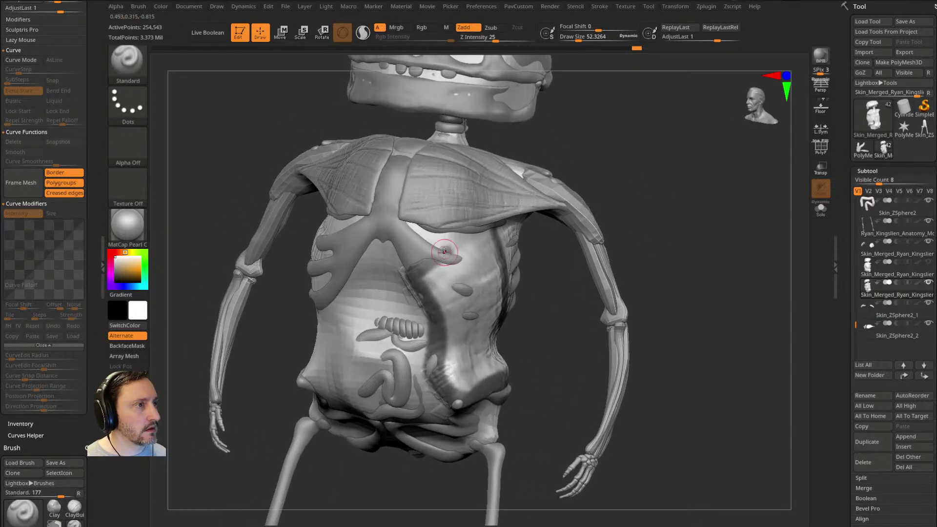
key("ctrl")
left_click_drag(439, 249, 494, 235, "ctrl")
mouse_move(429, 254)
left_mouse_down("ctrl")
mouse_move(518, 240)
mouse_move(502, 265)
left_mouse_up("ctrl")
Step: Isolate the body, raise the draw size to about 91, fill in the oblique mask over the whole flank, and leave solo mode
left_click(820, 209)
right_click_drag(459, 267, 487, 264)
key("bracketright")
key("bracketright")
key("bracketright")
mouse_move(452, 292)
left_mouse_down("ctrl")
mouse_move(439, 280)
mouse_move(508, 305)
left_mouse_up("ctrl")
right_click_drag(507, 305, 459, 332)
mouse_move(458, 331)
left_mouse_down("ctrl")
mouse_move(473, 358)
mouse_move(510, 356)
left_mouse_up("ctrl")
right_click_drag(510, 356, 514, 338)
left_click_drag(515, 338, 579, 355, "ctrl")
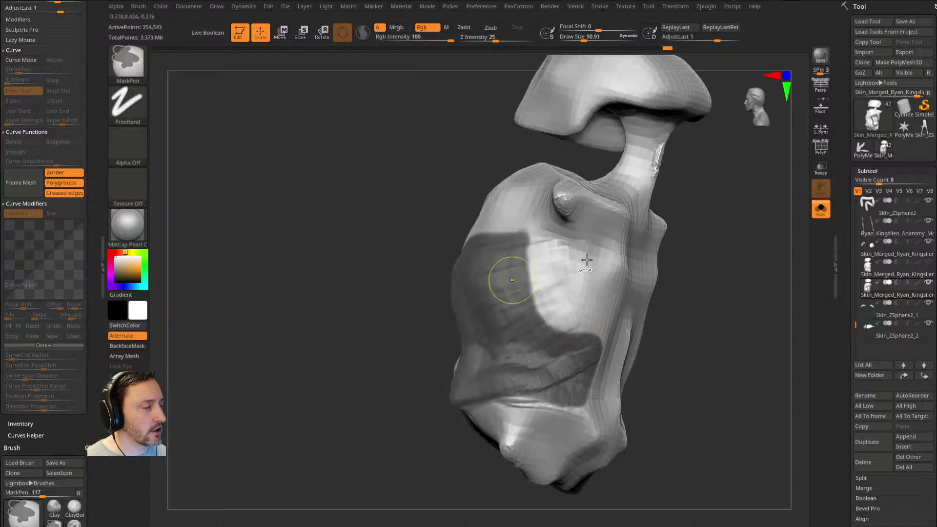
right_click_drag(512, 279, 592, 246)
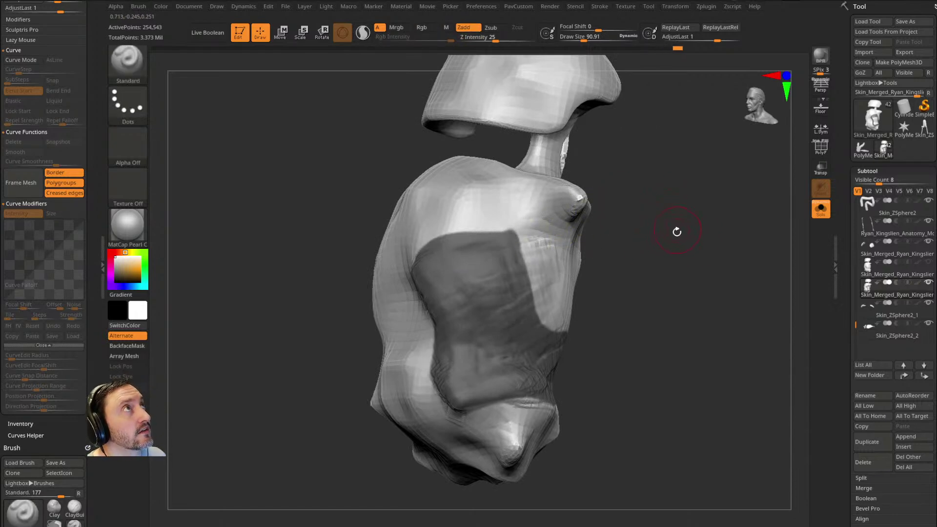
right_click_drag(671, 241, 521, 275)
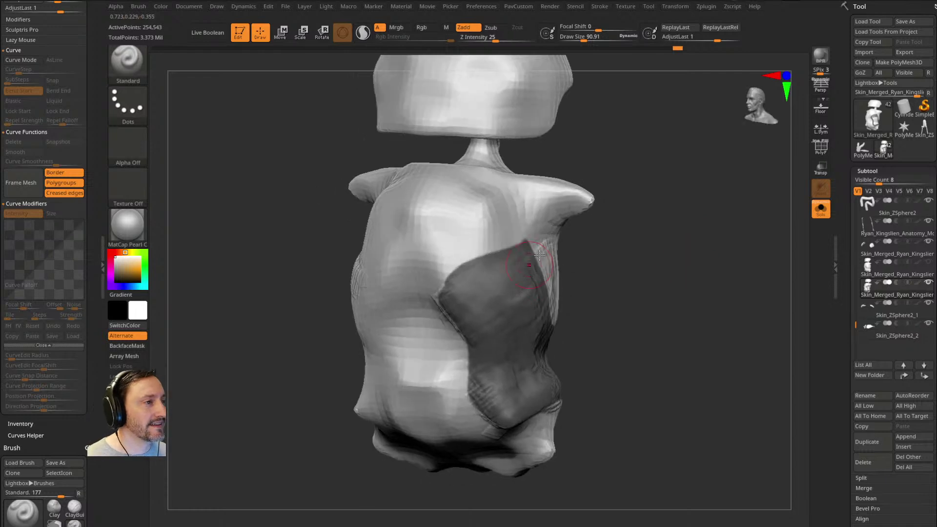
left_click(820, 215)
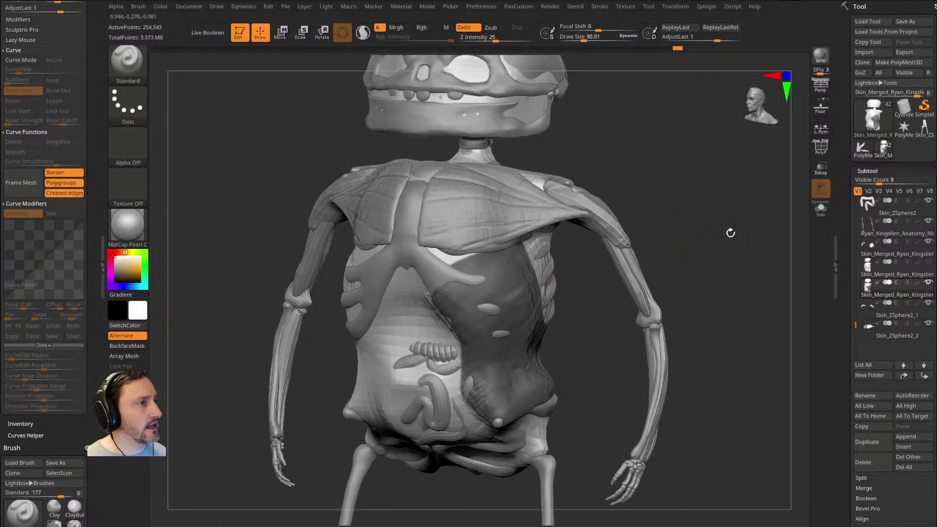
Step: Turn the masked flank into its own polygroup, delete the rest of the mesh, and mirror the piece to the other side
key("space")
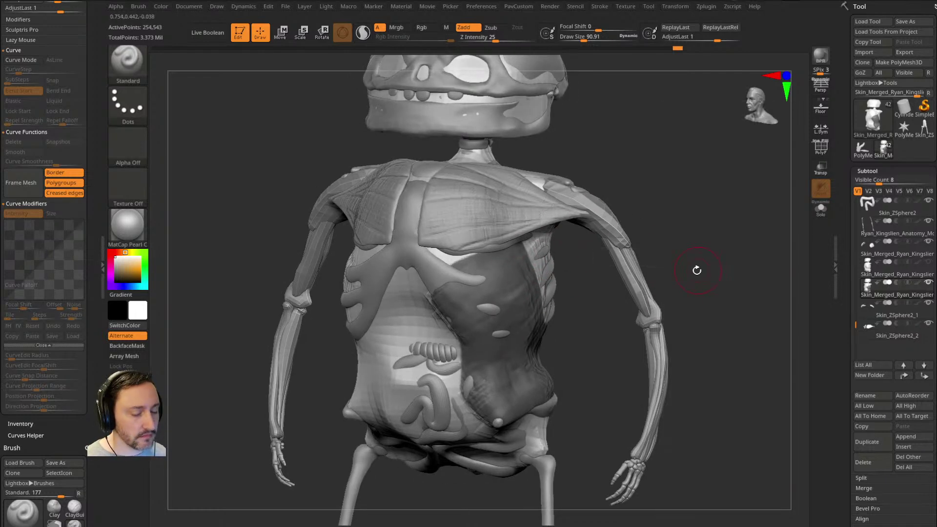
left_click_drag(695, 272, 660, 285, "ctrl")
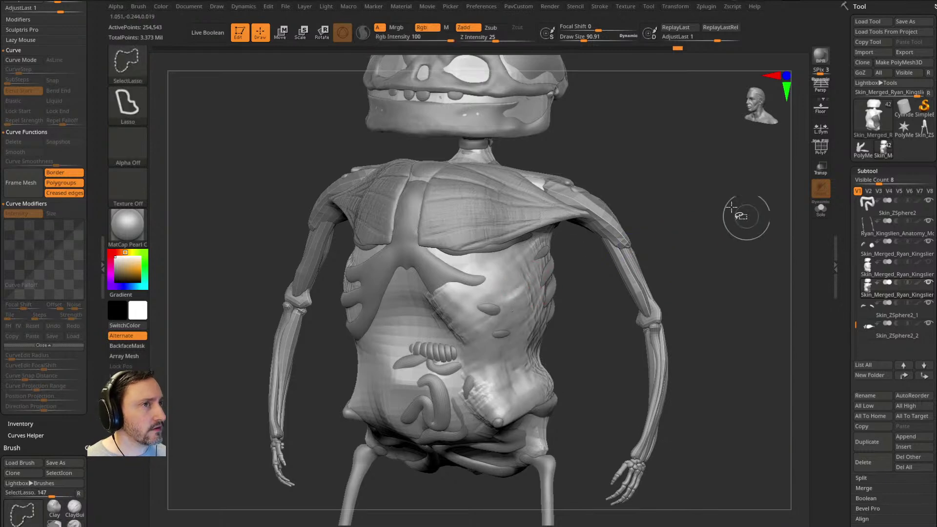
left_click(127, 61, "ctrl+shift")
left_click(685, 267, "ctrl+shift")
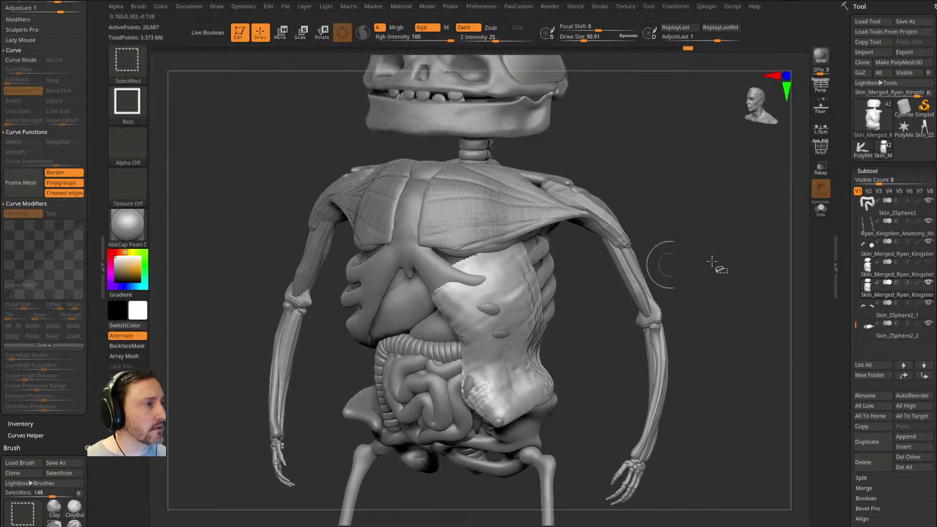
key("space")
left_click(729, 261)
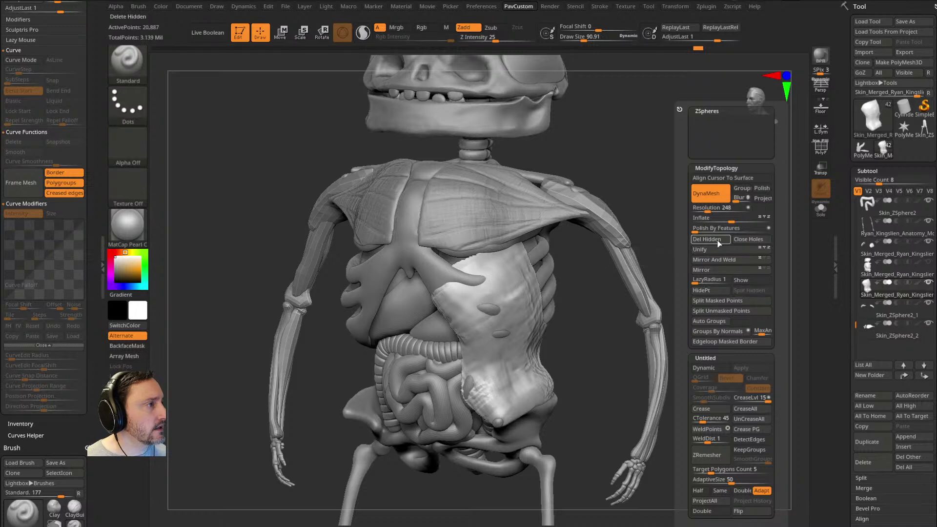
left_click(729, 261)
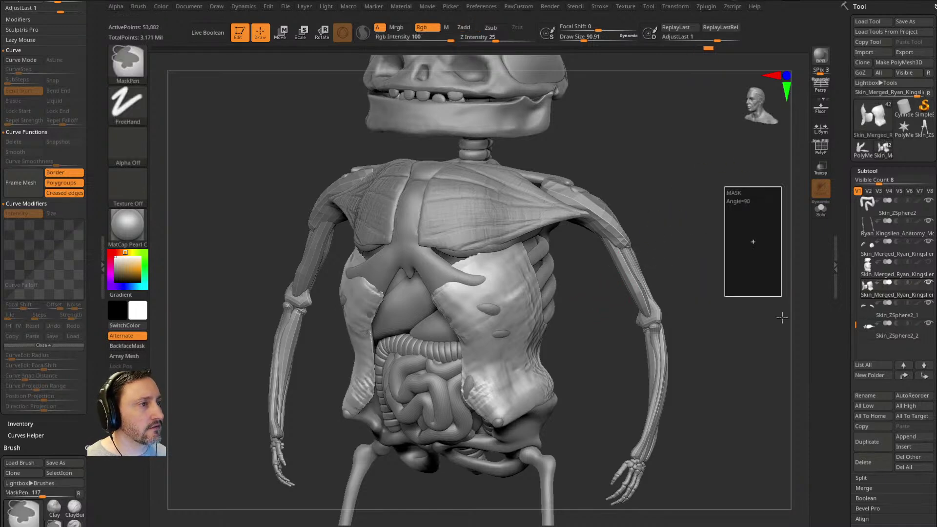
Step: Turn on Sculptris Pro and smooth the surface and edges of the oblique sheet, using a draw size of about 156
key("shift")
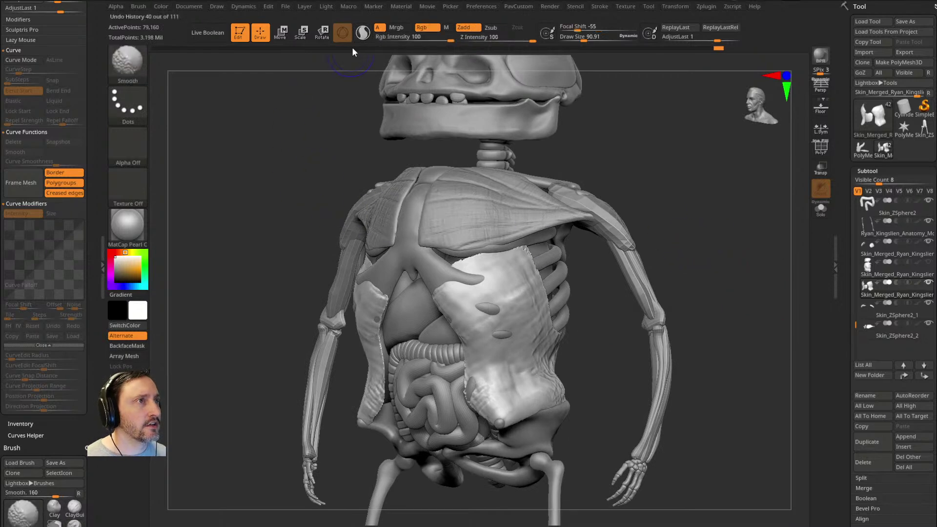
left_click(362, 33)
mouse_move(481, 263)
left_mouse_down("shift")
mouse_move(517, 259)
mouse_move(571, 335)
left_mouse_up("shift")
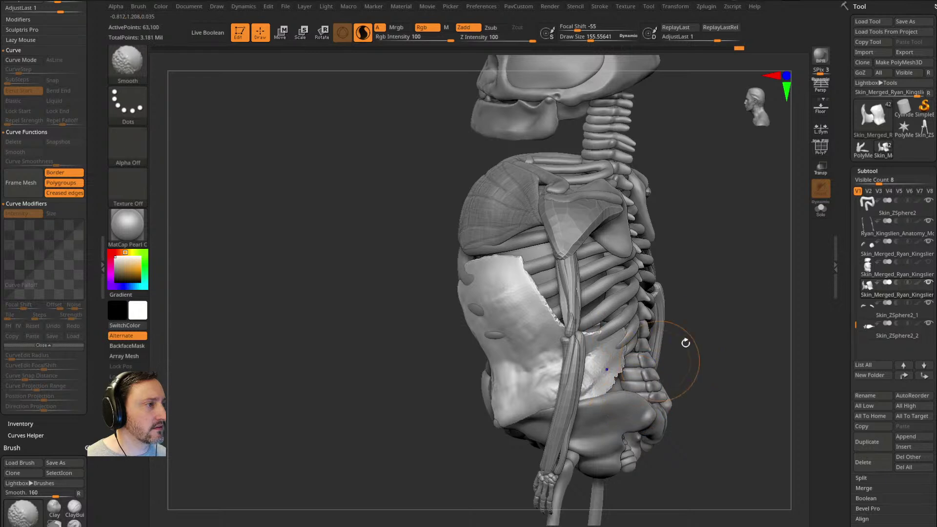
key("s")
mouse_move(736, 280)
left_mouse_down()
mouse_move(726, 281)
mouse_move(772, 255)
mouse_move(674, 222)
mouse_move(740, 240)
mouse_move(692, 272)
mouse_move(604, 280)
mouse_move(670, 281)
mouse_move(683, 268)
left_mouse_up()
Step: Isolate the oblique sheet, undo the last two changes, display the polyframe, and reduce the mesh to one side
left_click(819, 213)
key("ctrl+z")
key("ctrl+z")
left_click(829, 155)
key("space")
left_click(706, 240)
Step: Choose the Move brush with a draw size of about 285 and reshape the lower edge and corners of the oblique
left_click_drag(756, 270, 542, 316)
mouse_move(683, 291)
left_mouse_down()
mouse_move(784, 285)
mouse_move(730, 272)
mouse_move(696, 293)
mouse_move(560, 238)
left_mouse_up()
key("s")
key("b")
key("m")
key("v")
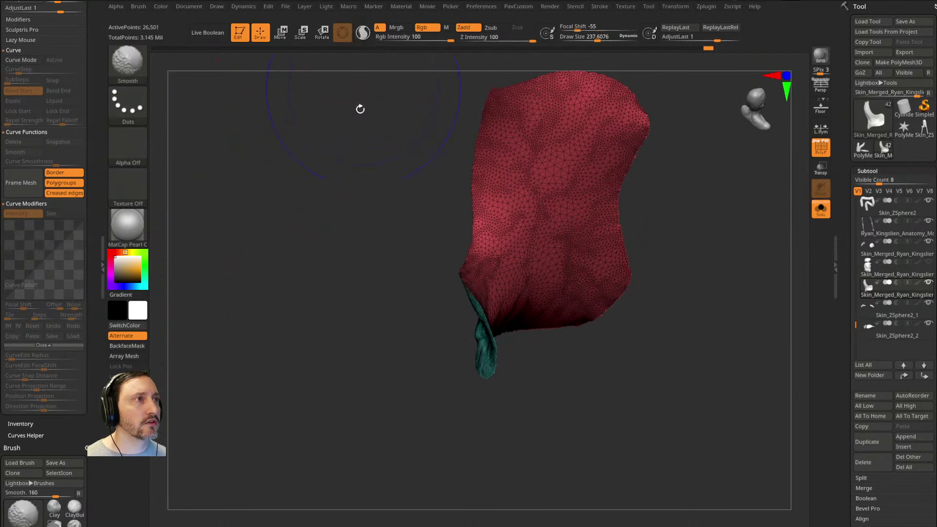
mouse_move(637, 302)
left_mouse_down()
mouse_move(687, 306)
mouse_move(508, 299)
left_mouse_up()
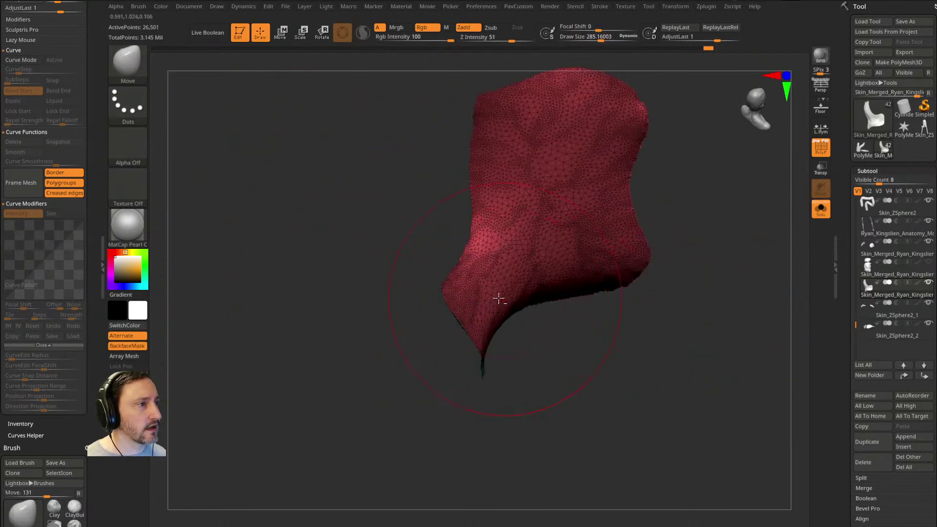
mouse_move(484, 251)
left_mouse_down()
mouse_move(524, 285)
mouse_move(470, 313)
mouse_move(582, 323)
mouse_move(574, 303)
mouse_move(600, 223)
mouse_move(488, 332)
mouse_move(416, 319)
mouse_move(566, 209)
mouse_move(420, 245)
mouse_move(492, 197)
mouse_move(439, 251)
mouse_move(439, 288)
mouse_move(579, 286)
mouse_move(478, 312)
mouse_move(477, 384)
mouse_move(593, 274)
mouse_move(674, 274)
mouse_move(639, 282)
mouse_move(625, 260)
left_mouse_up()
Step: Place the transform gizmo at the oblique's centre and adjust the sheet's edges with the Move brush at a draw size of about 72
key("w")
left_click(391, 285, "alt")
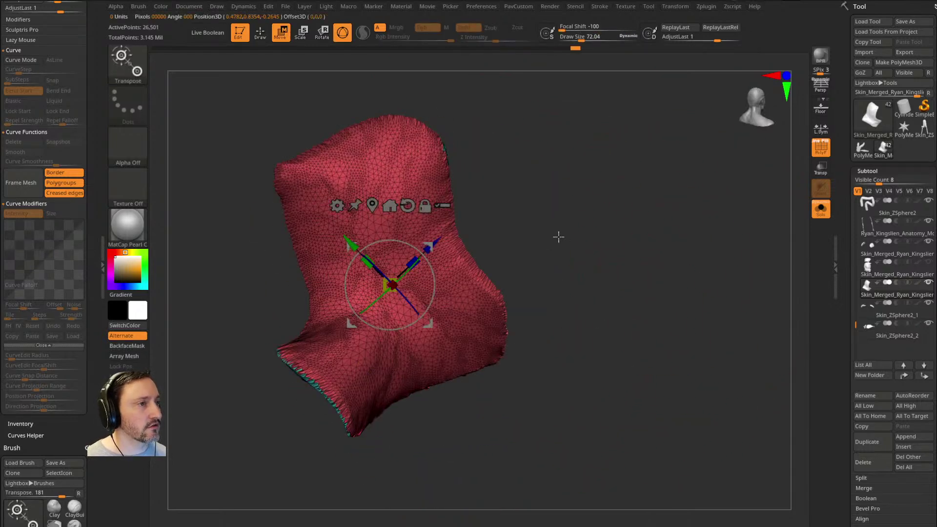
left_click_drag(559, 237, 649, 238)
left_click_drag(439, 288, 466, 291)
key("q")
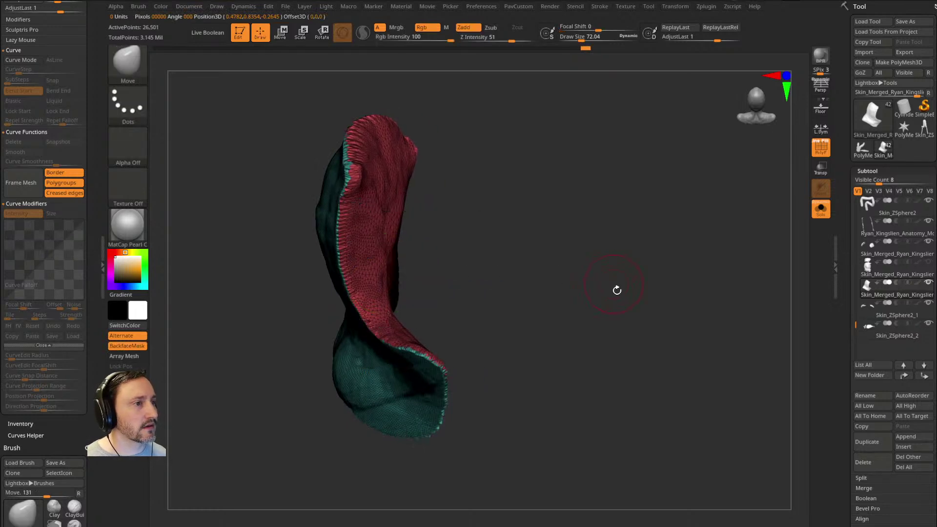
left_click_drag(612, 282, 473, 287)
left_click_drag(377, 319, 710, 280)
Step: Turn off solo mode and the polyframe display, and fit the oblique's edges to the ribs and hip crest
left_click(821, 211)
left_click(820, 147)
mouse_move(711, 234)
left_mouse_down()
mouse_move(459, 313)
mouse_move(432, 311)
left_mouse_up()
left_click_drag(446, 418, 492, 279)
mouse_move(521, 413)
left_mouse_down()
mouse_move(667, 320)
mouse_move(683, 279)
left_mouse_up()
Step: Select and show the body skin subtool, enable transparency, and add ClayBuildup strokes over the upper side ribs beneath the armpit
left_click(896, 276)
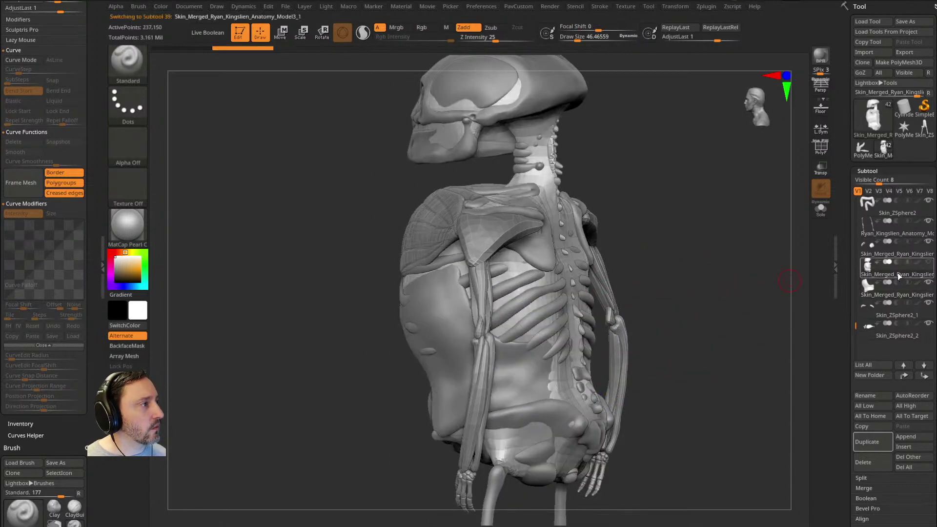
mouse_move(738, 264)
left_mouse_down()
mouse_move(727, 274)
mouse_move(658, 244)
mouse_move(518, 265)
mouse_move(513, 279)
left_mouse_up()
key("b")
key("c")
key("b")
key("s")
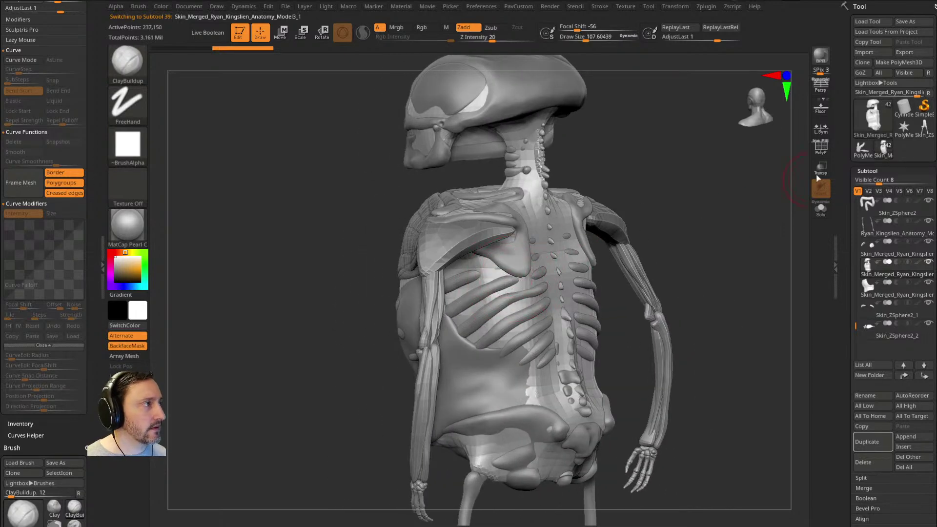
left_click(820, 168)
left_click_drag(733, 214, 682, 224)
left_click_drag(458, 313, 513, 267)
left_click_drag(600, 257, 476, 264)
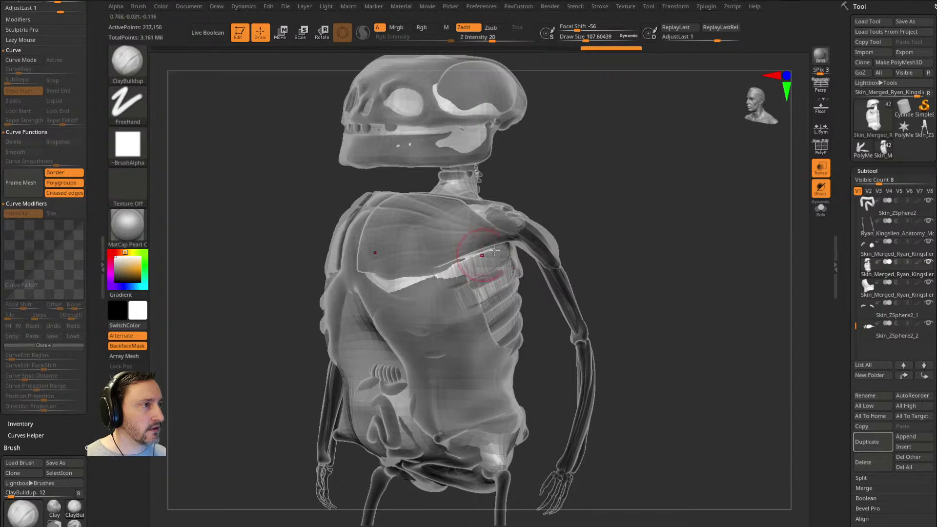
Step: Turn off transparency and mask the upper side ribs back beneath the shoulder blade, filling in the mask with the body isolated
left_click_drag(629, 235, 693, 219)
left_click(820, 169)
mouse_move(630, 234)
left_mouse_down()
mouse_move(734, 244)
mouse_move(596, 230)
mouse_move(480, 250)
left_mouse_up()
key("ctrl")
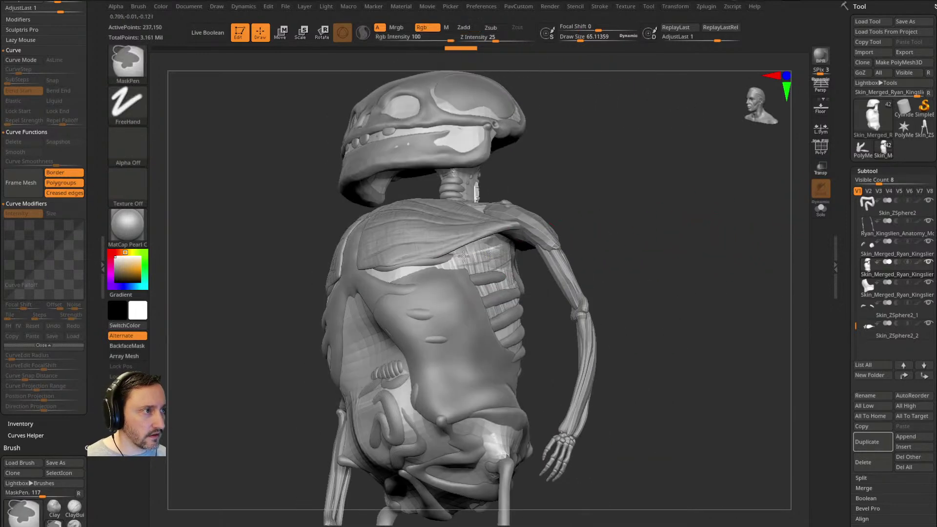
left_click_drag(480, 308, 483, 301)
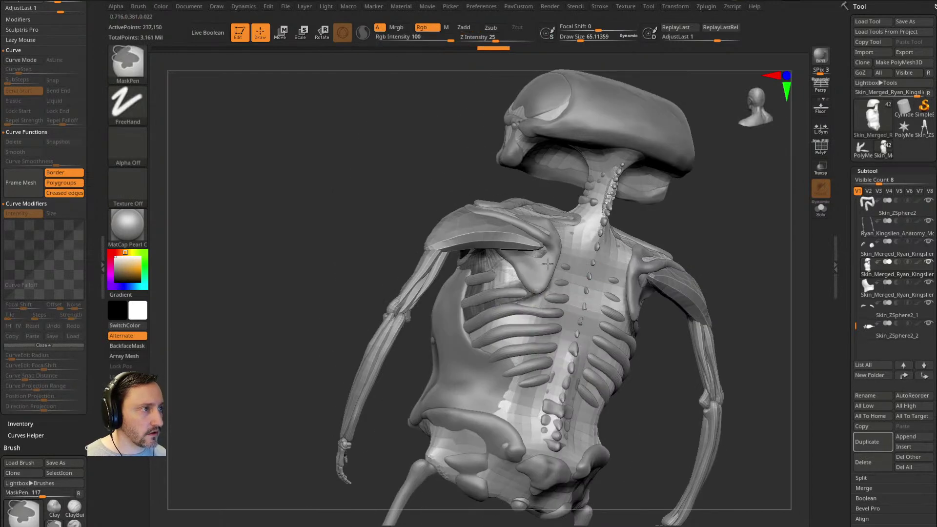
left_click(820, 209)
left_click_drag(754, 224, 777, 254)
mouse_move(548, 261)
left_mouse_down("ctrl")
mouse_move(488, 252)
mouse_move(512, 257)
left_mouse_up("ctrl")
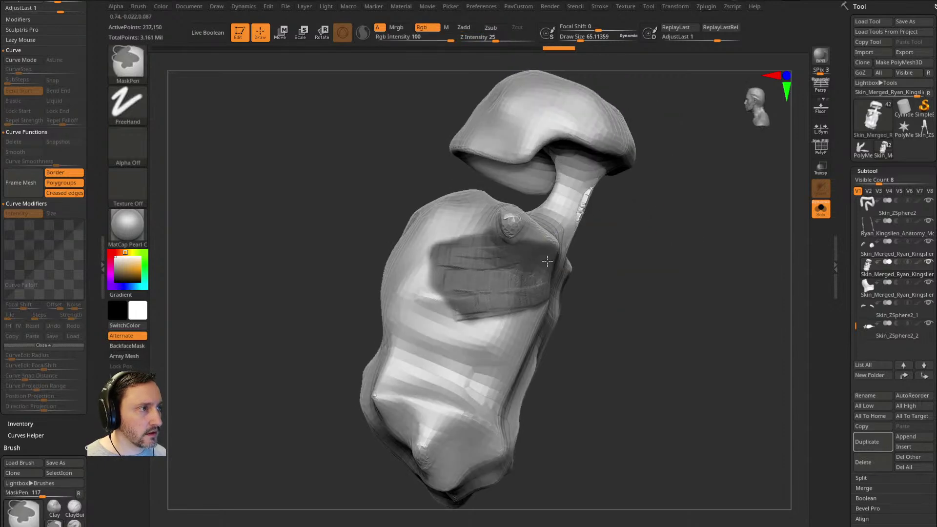
Step: Duplicate the body subtool, turn its masked rib area into a polygroup, and delete everything outside that group
left_click(866, 434)
left_click_drag(661, 310, 612, 295)
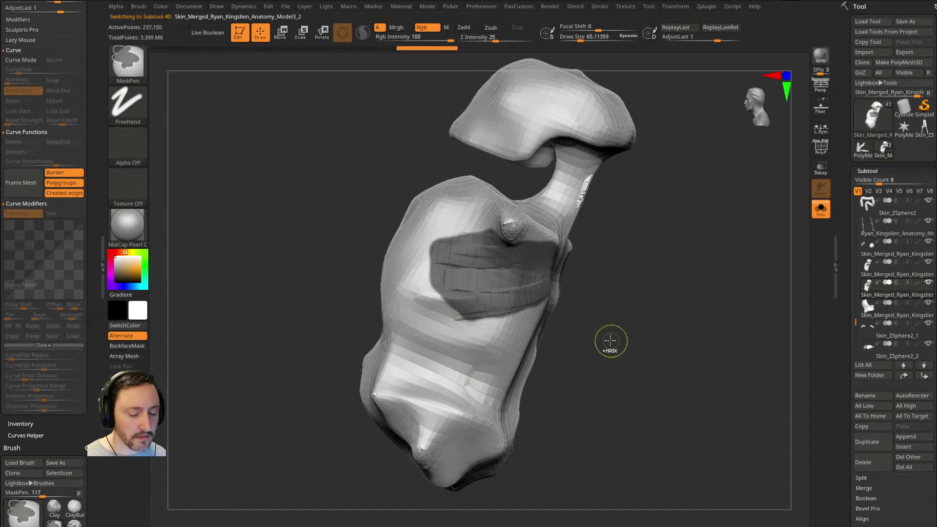
key("ctrl+w")
left_click(505, 276, "ctrl+shift")
key("space")
left_click(699, 243)
Step: Smooth the surfaces and edges of the extracted rib-side muscle sheets, using a draw size of about 206
left_click_drag(596, 341, 682, 314)
key("w")
mouse_move(530, 253)
left_mouse_down()
mouse_move(650, 246)
mouse_move(646, 223)
left_mouse_up()
key("q")
key("space")
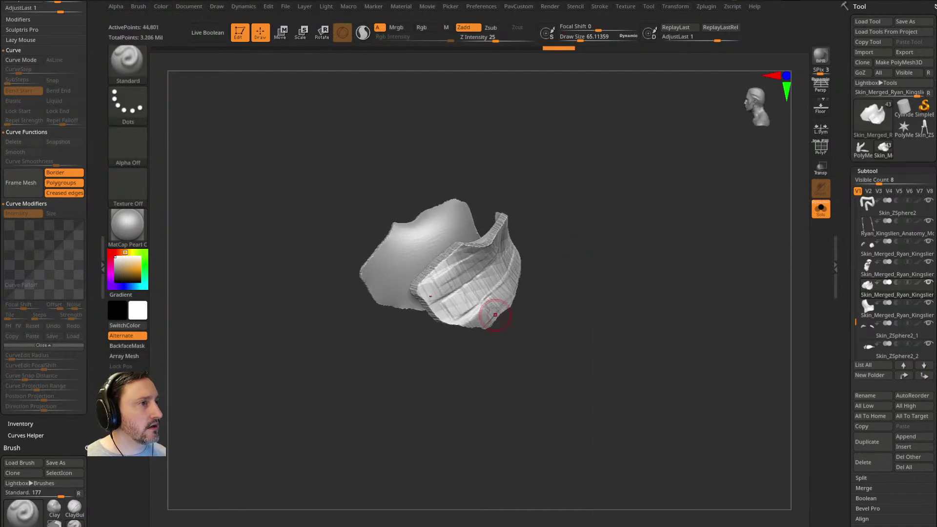
left_click_drag(467, 282, 443, 289, "shift")
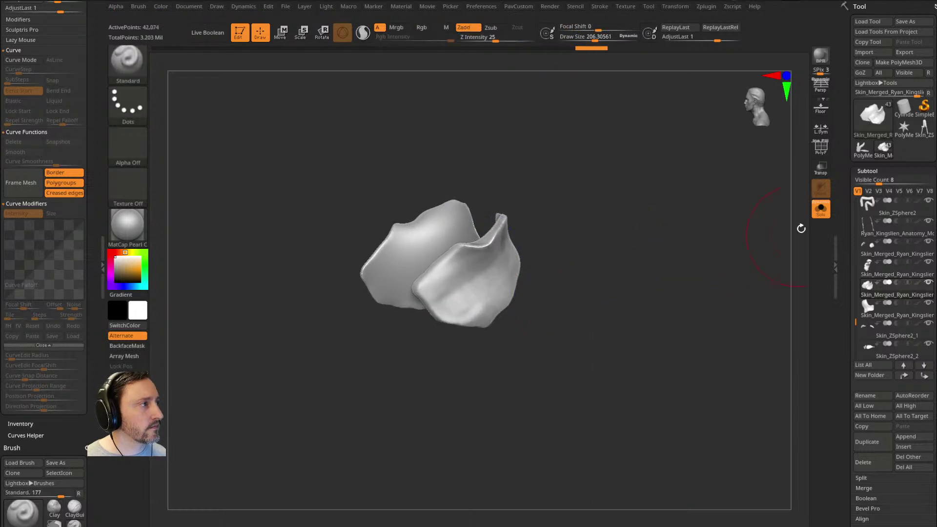
Step: Show all subtools again and pull the rib-side muscle sheets' rear edges under the shoulder blades with the Move brush at a draw size of about 244
left_click(821, 208)
mouse_move(690, 293)
left_mouse_down()
mouse_move(700, 234)
mouse_move(492, 293)
left_mouse_up()
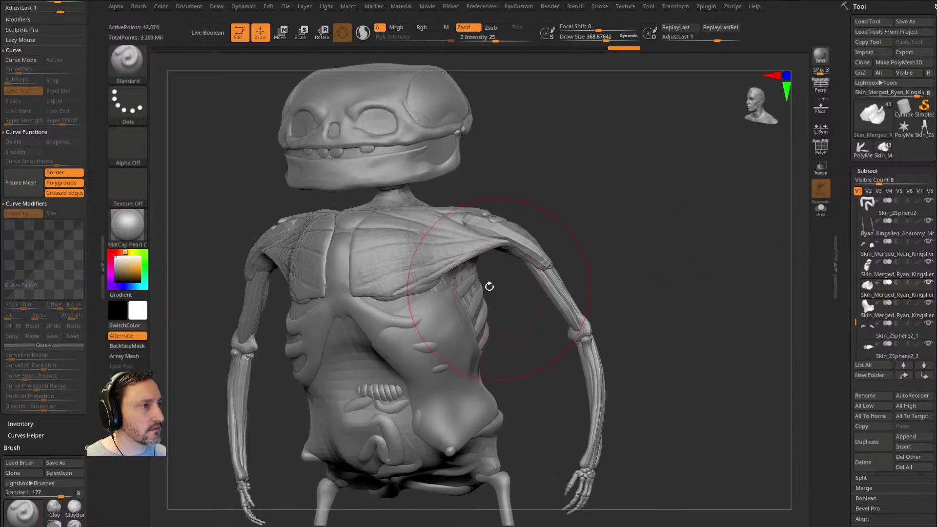
key("b")
key("m")
key("v")
left_click_drag(576, 281, 429, 274)
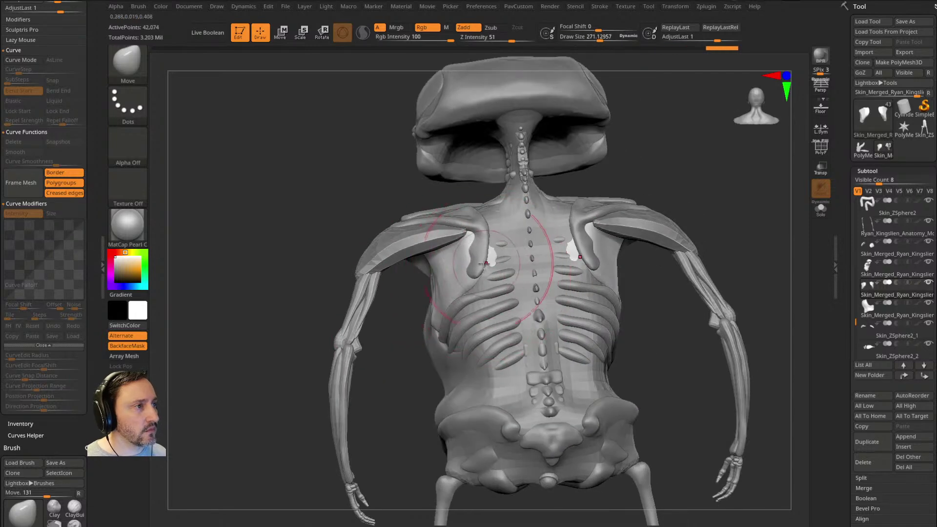
left_click_drag(411, 320, 453, 265)
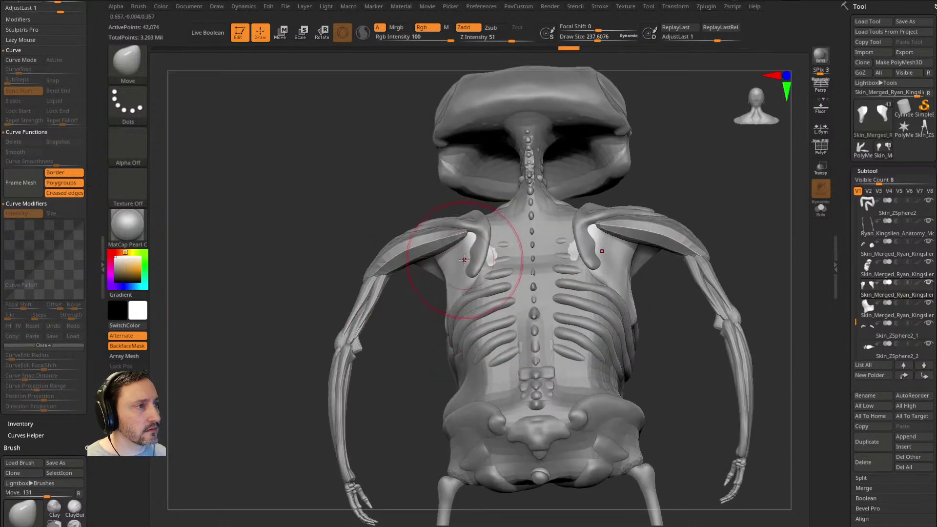
key("s")
left_click(449, 288)
left_click_drag(460, 263, 465, 254)
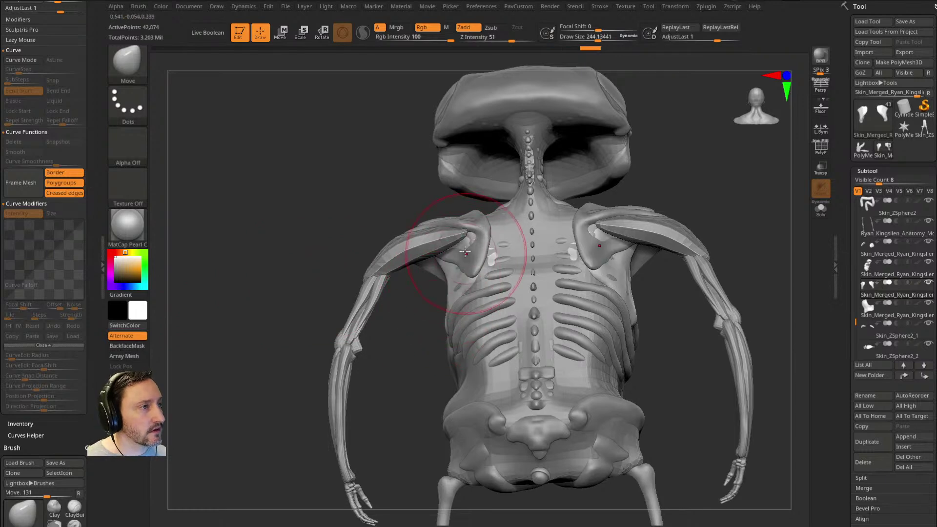
right_click_drag(461, 259, 437, 293)
mouse_move(312, 304)
left_mouse_down()
mouse_move(594, 251)
mouse_move(609, 237)
mouse_move(594, 229)
mouse_move(651, 222)
mouse_move(643, 216)
mouse_move(655, 223)
mouse_move(458, 275)
left_mouse_up()
Step: Close the gap beneath the armpit by reshaping the rib-side muscle's upper edge with the Move brush at a draw size of about 130
key("b")
key("c")
key("b")
key("b")
key("d")
key("s")
key("[")
mouse_move(561, 230)
left_mouse_down()
mouse_move(505, 240)
mouse_move(502, 215)
mouse_move(418, 266)
left_mouse_up()
key("]")
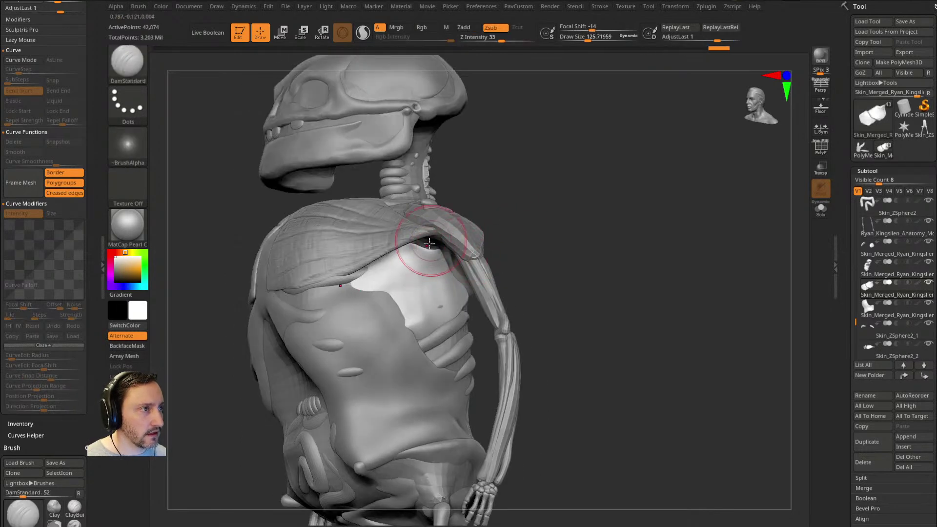
key("]")
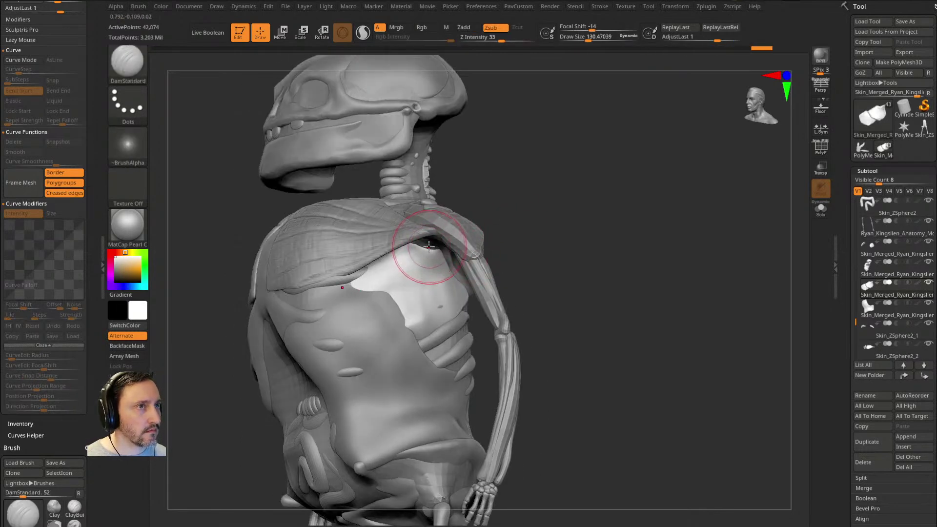
key("b")
key("m")
key("v")
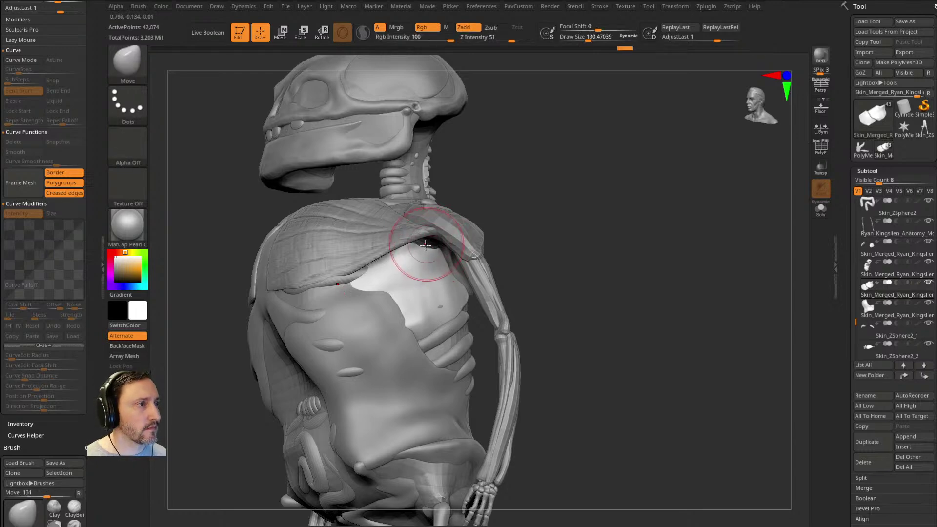
left_click_drag(496, 214, 426, 247)
Step: Carve diagonal grooves between the ribs across the rib-side muscle with DamStandard at a draw size of about 95
key("b")
key("d")
key("s")
mouse_move(492, 210)
left_mouse_down()
mouse_move(529, 184)
mouse_move(429, 257)
mouse_move(561, 249)
mouse_move(500, 259)
left_mouse_up()
left_click_drag(450, 276, 456, 287)
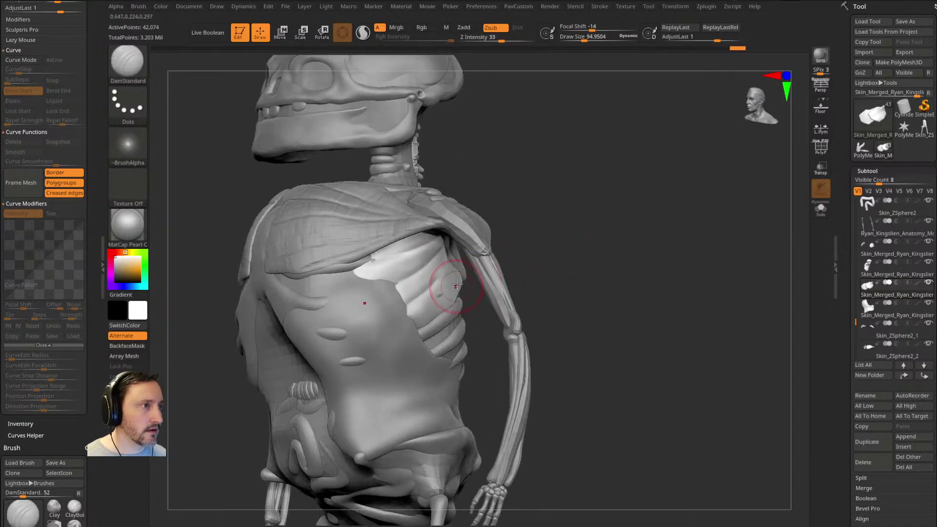
left_click_drag(391, 346, 434, 305)
Step: Select the external oblique sheet and refine its serrated rear edge over the ribs with the MoveAccu brush, starting at a draw size of about 79
left_click(397, 314, "alt")
mouse_move(546, 234)
left_mouse_down()
mouse_move(579, 215)
mouse_move(429, 282)
left_mouse_up()
key("b")
key("m")
key("v")
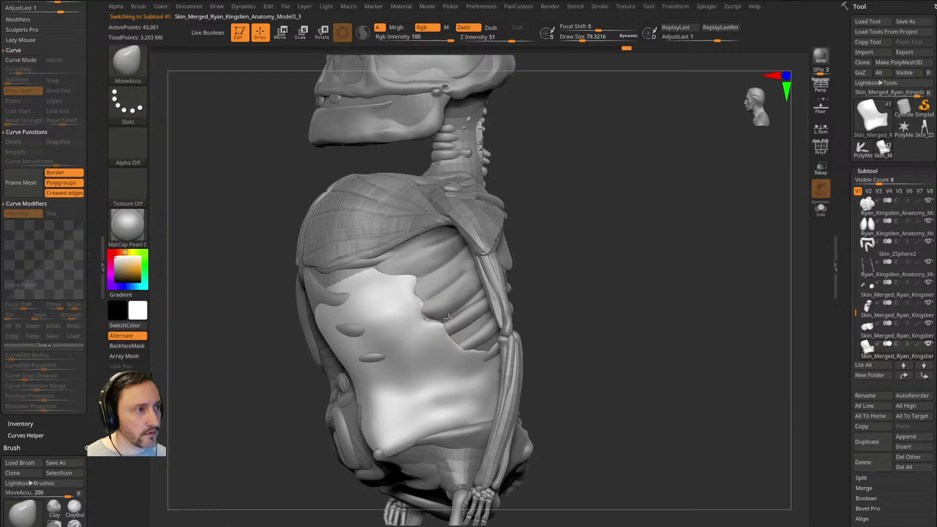
left_click_drag(562, 256, 414, 297)
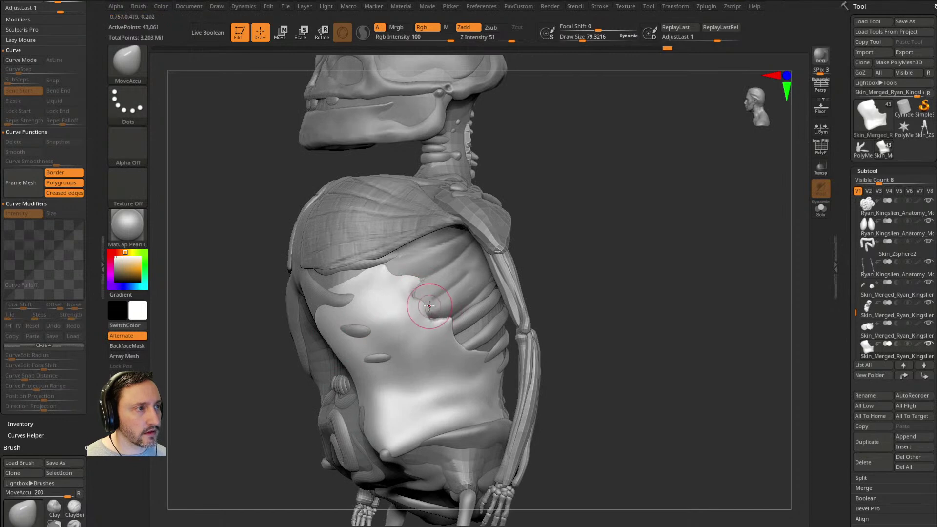
left_click(441, 317, "alt")
mouse_move(413, 301)
right_mouse_down()
mouse_move(616, 253)
mouse_move(633, 259)
mouse_move(606, 254)
mouse_move(421, 314)
right_mouse_up()
left_click(421, 314, "alt")
mouse_move(476, 325)
right_mouse_down("alt")
mouse_move(506, 315)
mouse_move(444, 324)
right_mouse_up("alt")
key("bracketright")
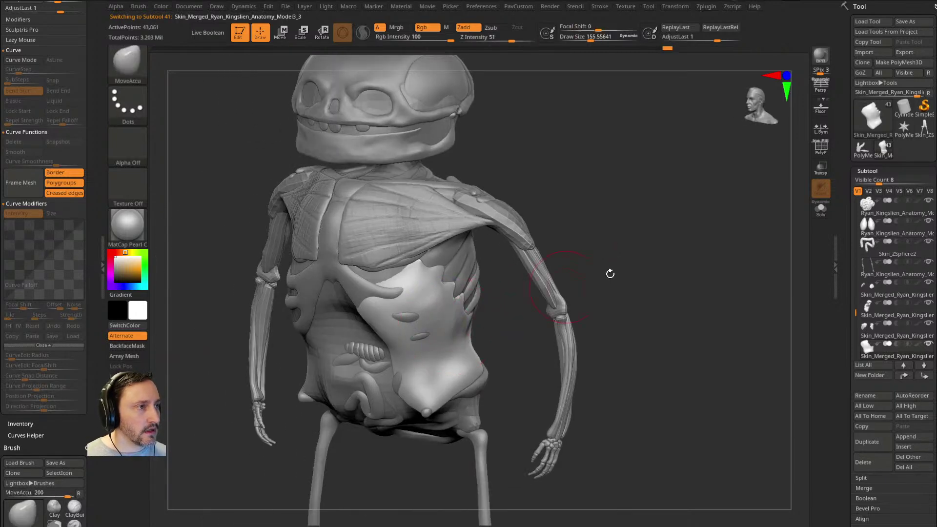
Step: Switch to the Standard brush and reduce the draw size to about 24
right_click_drag(574, 284, 642, 250)
key("b")
key("s")
key("t")
mouse_move(696, 200)
right_mouse_down()
mouse_move(771, 206)
mouse_move(638, 230)
mouse_move(686, 241)
mouse_move(654, 207)
mouse_move(655, 245)
mouse_move(621, 292)
mouse_move(605, 271)
mouse_move(623, 300)
mouse_move(652, 254)
mouse_move(668, 268)
mouse_move(635, 259)
mouse_move(621, 203)
mouse_move(657, 269)
right_mouse_up()
key("bracketleft")
key("bracketleft")
key("bracketleft")
left_click(903, 315)
mouse_move(857, 313)
left_mouse_down()
mouse_move(854, 329)
mouse_move(853, 306)
mouse_move(851, 317)
left_mouse_up()
key("s")
mouse_move(593, 280)
left_mouse_down()
mouse_move(660, 284)
mouse_move(554, 303)
mouse_move(645, 272)
mouse_move(624, 245)
left_mouse_up()
key("s")
Step: Select the chest muscle subtool, insert a mirrored pair of BendCurveDown rods at the shoulders, and display the polyframe
left_click(371, 352, "alt")
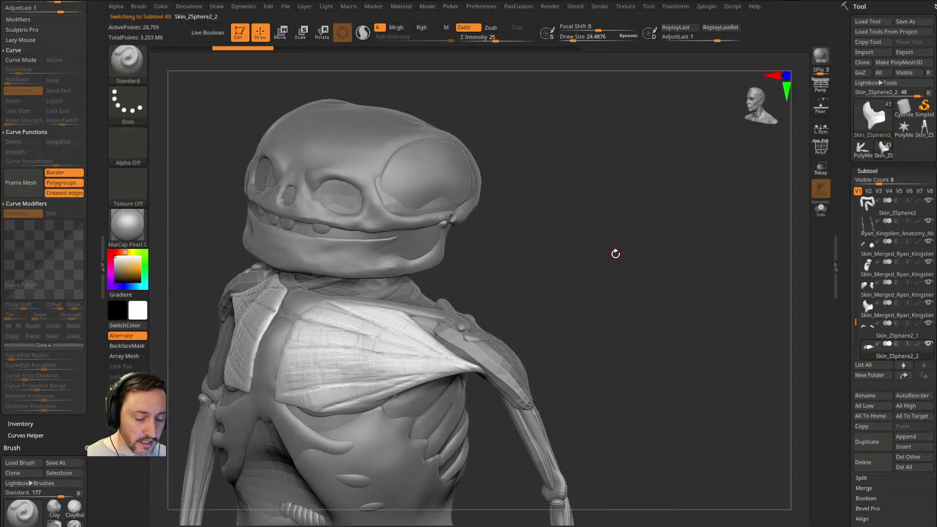
key("i")
key("m")
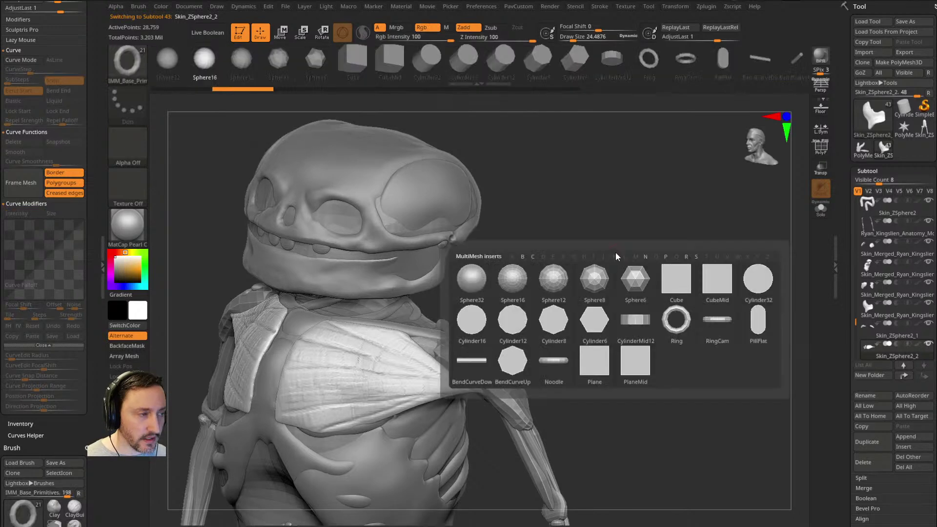
mouse_move(467, 367)
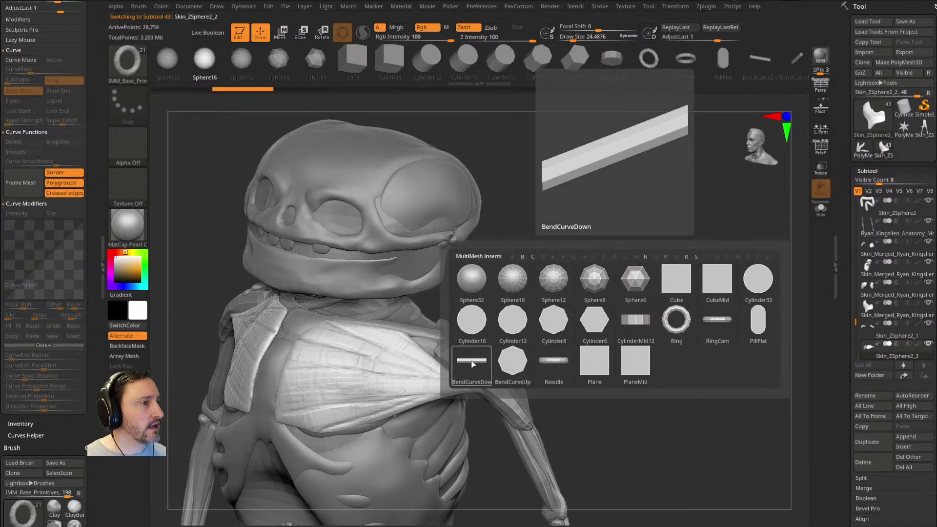
left_click(473, 363)
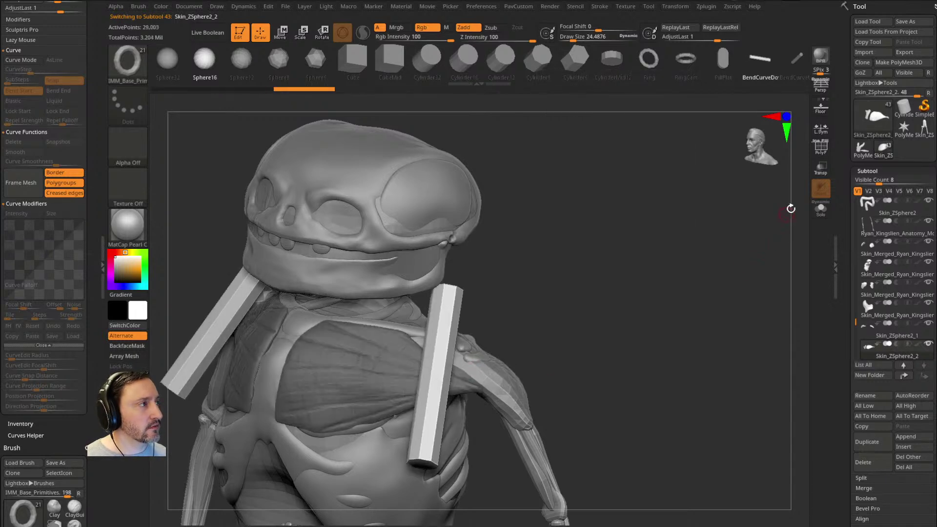
key("shift+f")
Step: Undo the last rod insertion and insert a new mirrored pair of BendCurveDown rods running from the skull's sides down to the shoulders
left_click_drag(634, 278, 438, 292)
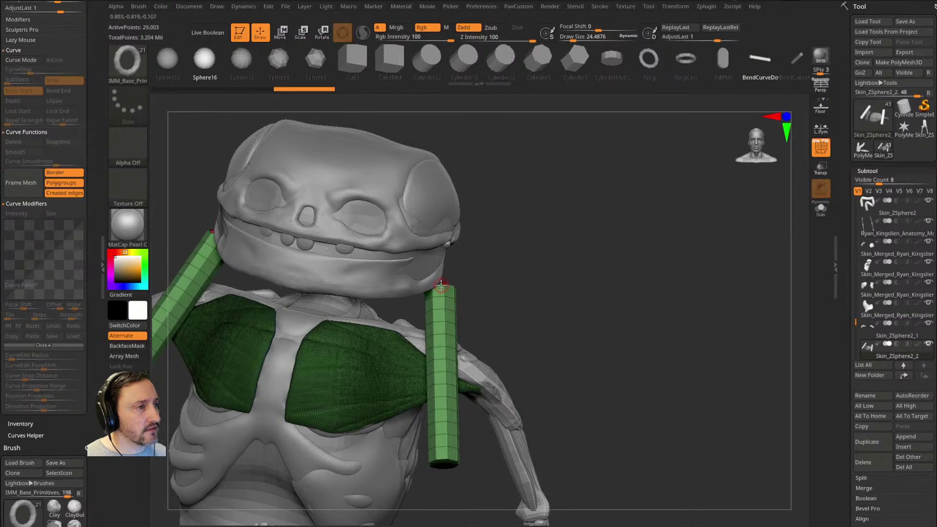
left_click_drag(619, 305, 440, 327)
left_click_drag(297, 416, 364, 379)
key("ctrl+z")
left_click_drag(550, 270, 505, 286)
left_click_drag(478, 324, 526, 352)
left_click_drag(610, 337, 695, 320)
Step: Split the masked chest muscle from the rods and use the gizmo to bring the rods in toward the neck
key("space")
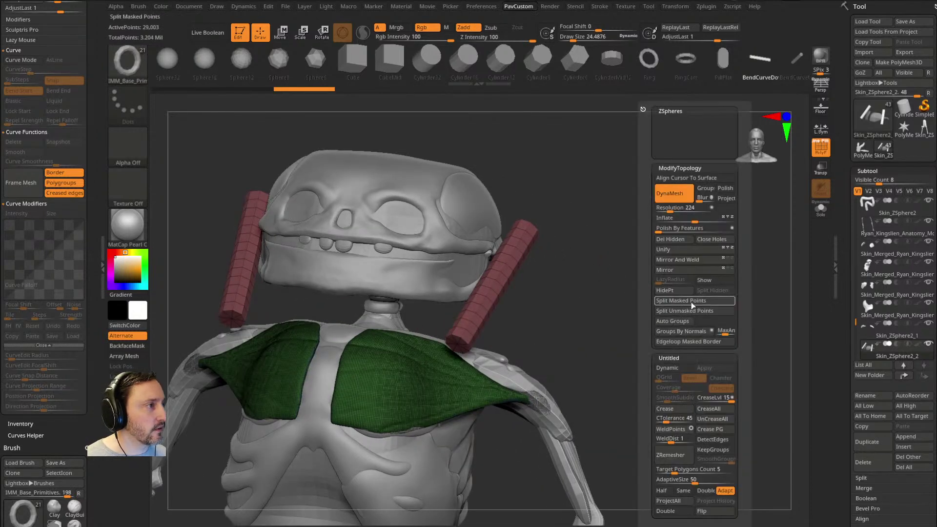
left_click(692, 301)
key("w")
mouse_move(624, 278)
left_mouse_down()
mouse_move(520, 277)
mouse_move(659, 247)
mouse_move(686, 266)
mouse_move(681, 255)
mouse_move(604, 259)
mouse_move(668, 275)
mouse_move(637, 261)
mouse_move(713, 254)
mouse_move(679, 251)
left_mouse_up()
key("q")
Step: Isolate the pair of rods, hide one of them, and delete the hidden geometry to keep a single rod
left_click(822, 212)
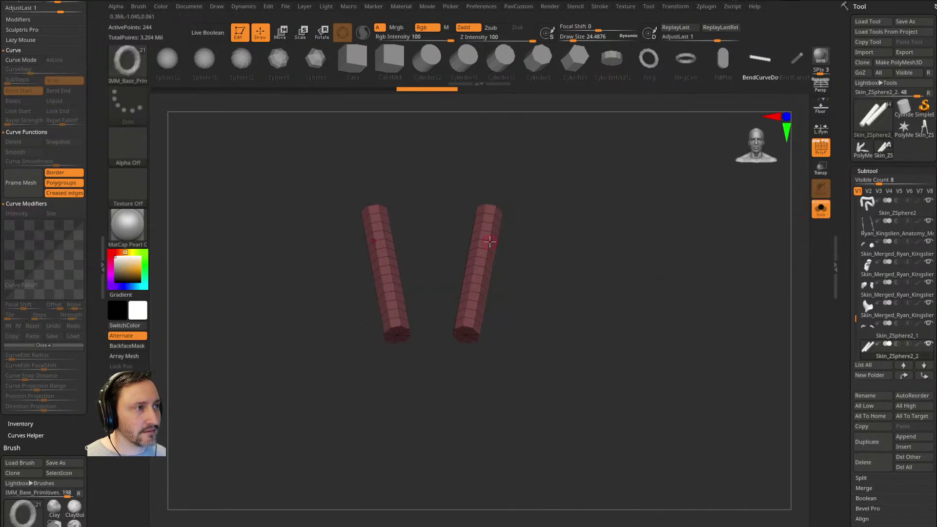
left_click_drag(475, 247, 524, 183, "ctrl+shift")
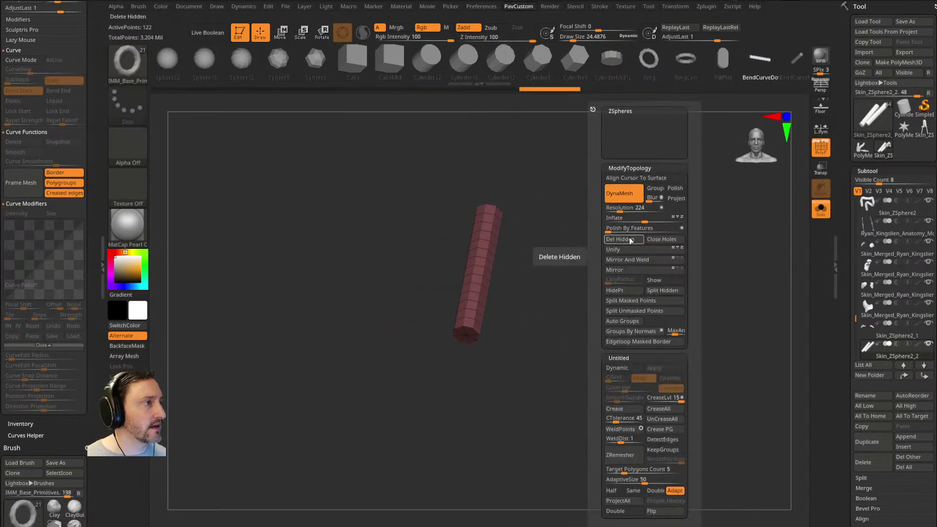
key("w")
left_click_drag(589, 257, 529, 212)
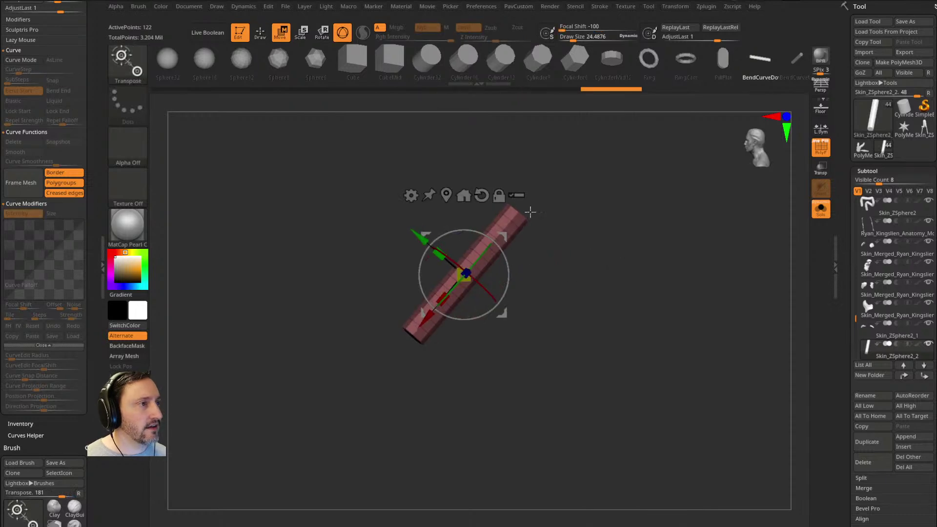
Step: Show the full skeleton and position the rod along the side of the neck, from the skull base to the collarbone
left_click(820, 208)
left_click_drag(692, 249, 644, 251)
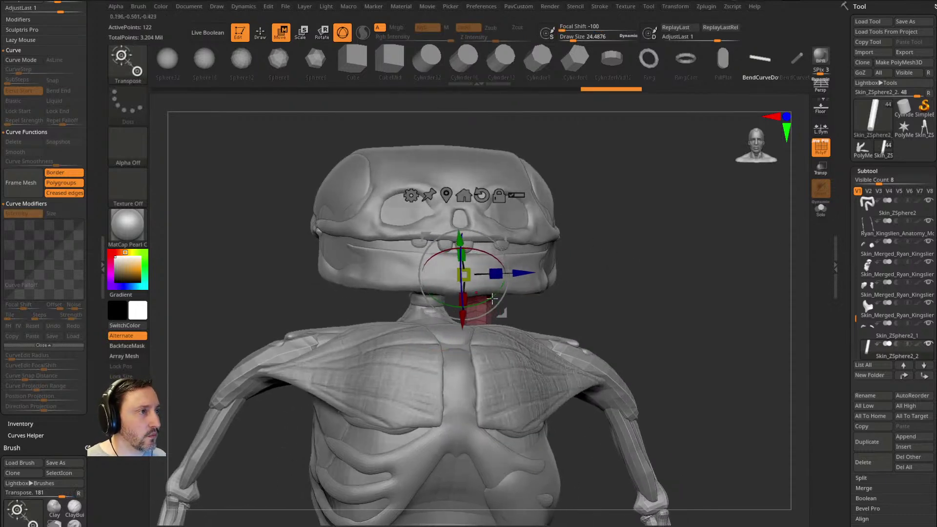
left_click_drag(578, 293, 487, 289)
left_click_drag(599, 236, 483, 292)
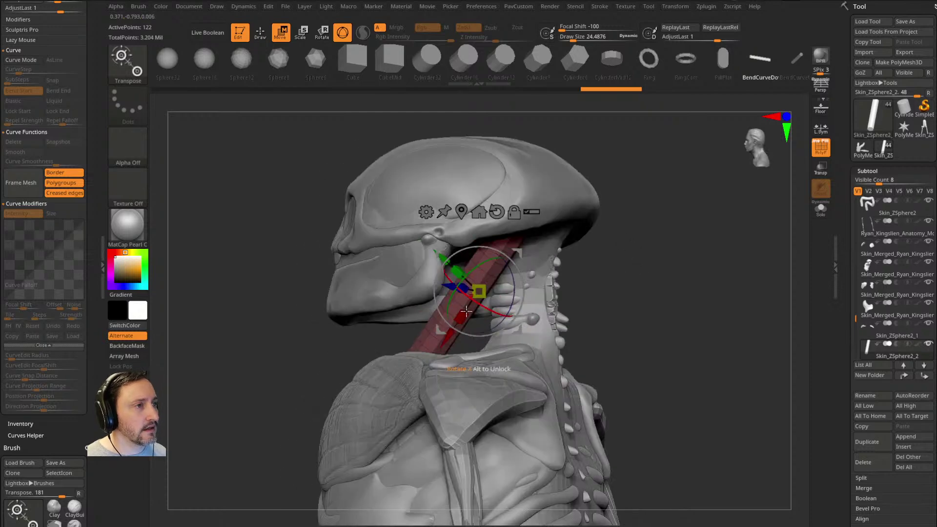
Step: Isolate the rod and realign the unlocked gizmo so that one axis runs along the rod's length
left_click(821, 214)
left_click_drag(617, 263, 483, 279)
left_click_drag(517, 253, 533, 237)
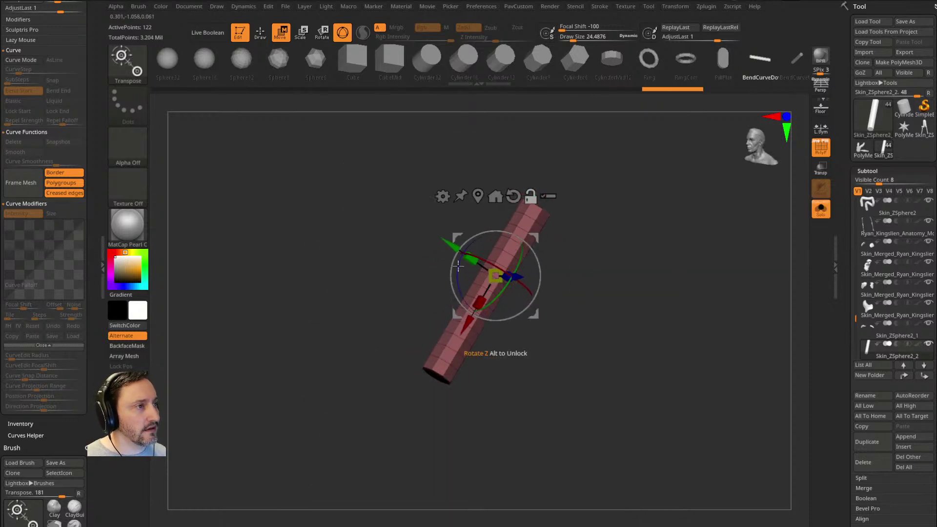
left_click_drag(568, 274, 477, 301)
left_click(484, 297, "alt")
left_click_drag(596, 299, 547, 286)
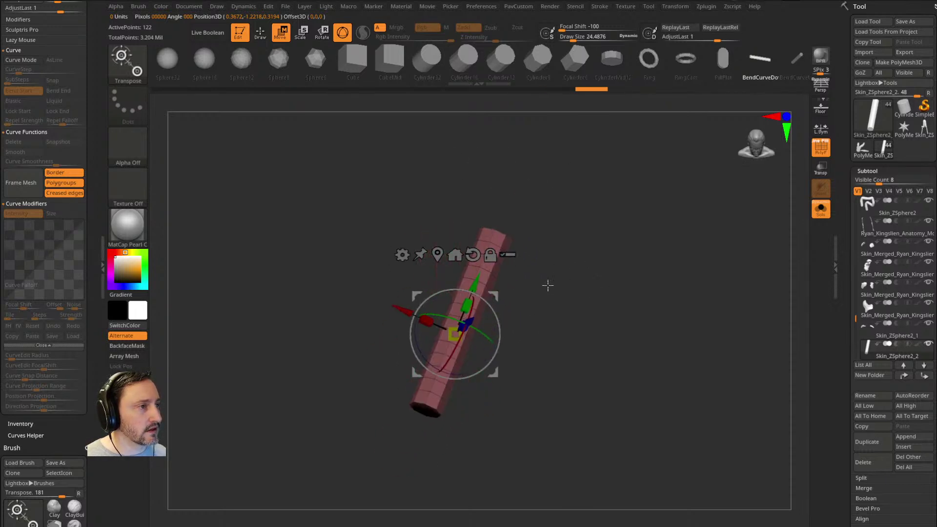
Step: Apply the Bend Curve deformer to the rod and set up five control points along its length
left_click(402, 254)
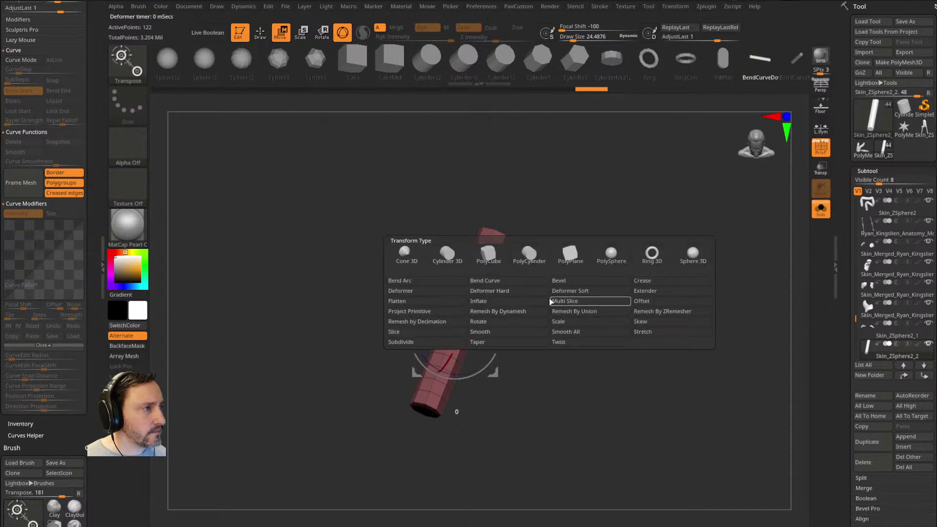
left_click(529, 286)
left_click_drag(529, 309, 517, 209)
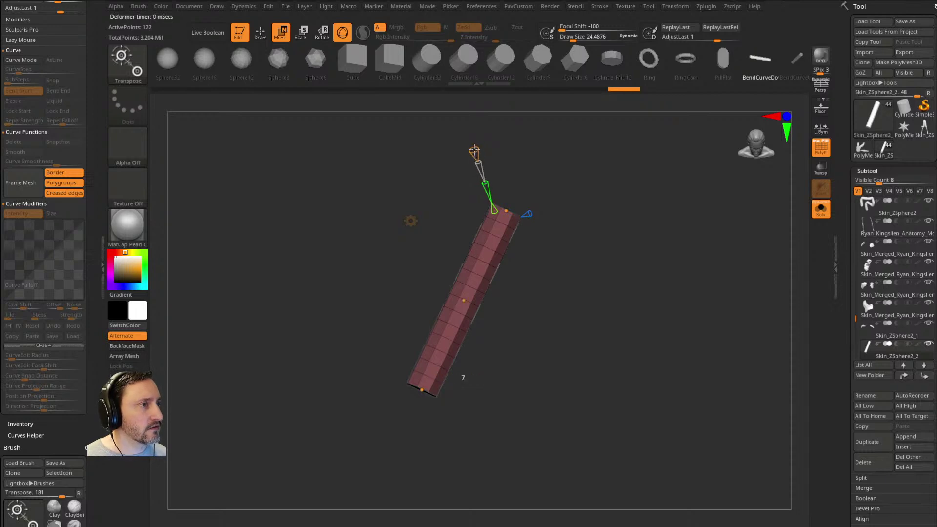
left_click_drag(556, 188, 551, 189)
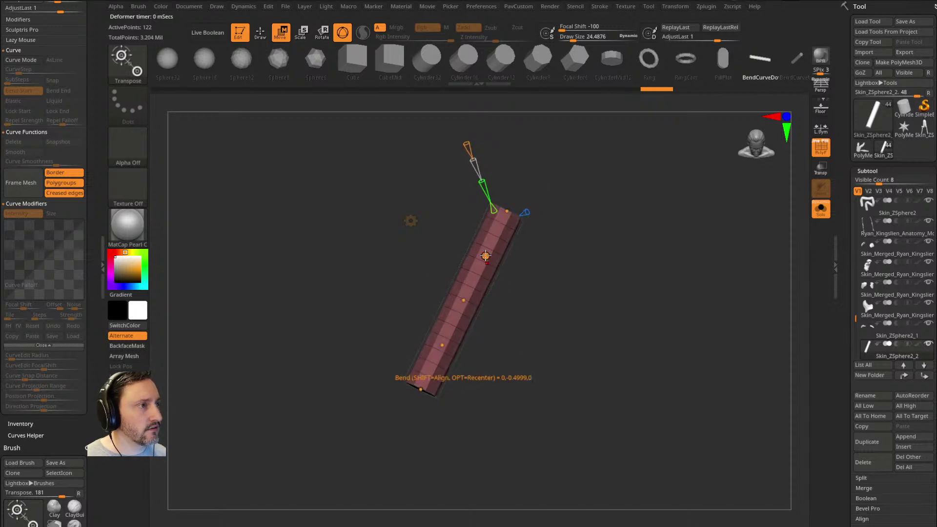
left_click_drag(485, 255, 496, 260)
left_click_drag(505, 212, 503, 208)
left_click_drag(463, 300, 462, 303)
left_click_drag(483, 181, 503, 203)
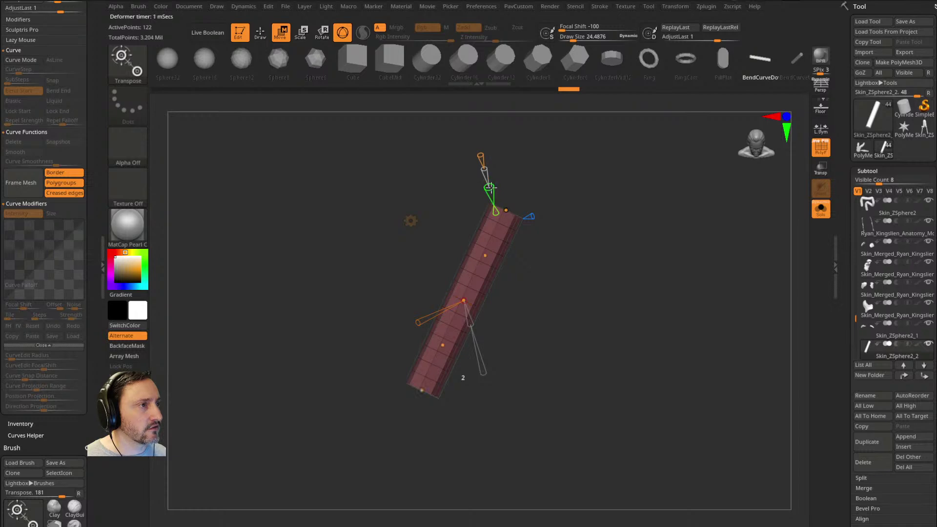
left_click_drag(600, 282, 579, 274)
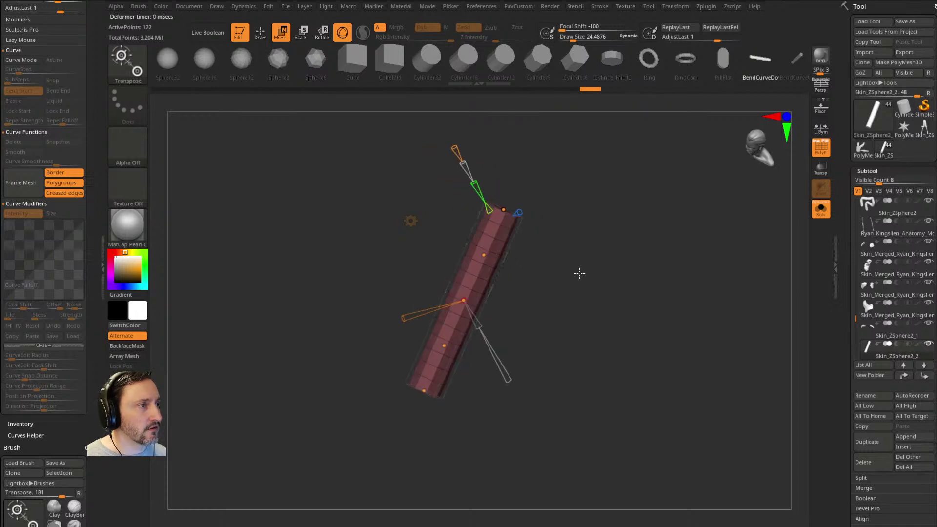
Step: Show the full skeleton and bend the rod's upper end back to meet the skull base behind the jaw
left_click(820, 211)
left_click_drag(705, 265, 675, 214)
left_click_drag(609, 217, 529, 238)
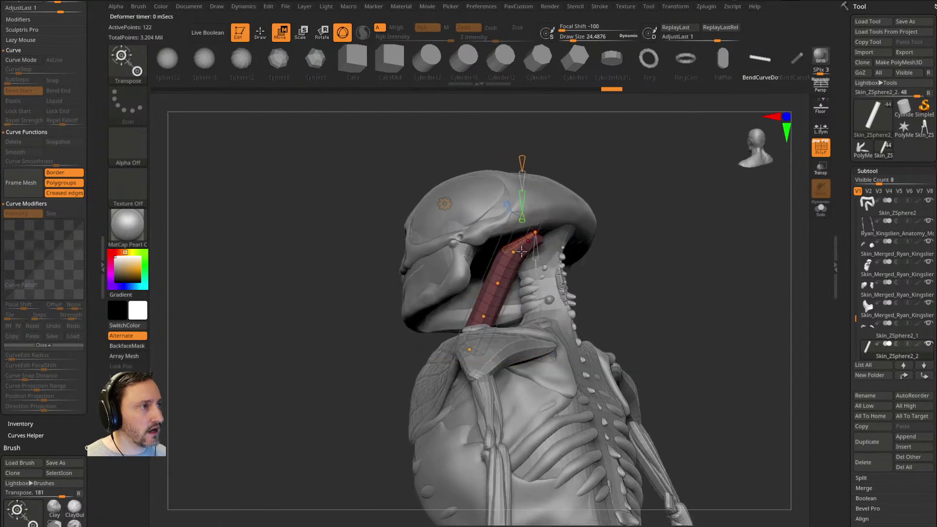
Step: Move the rod's middle and lower control points to curve it around the neck toward the top of the breastbone
left_click_drag(605, 274, 650, 266)
left_click_drag(493, 297, 508, 294)
left_click_drag(495, 324, 480, 297)
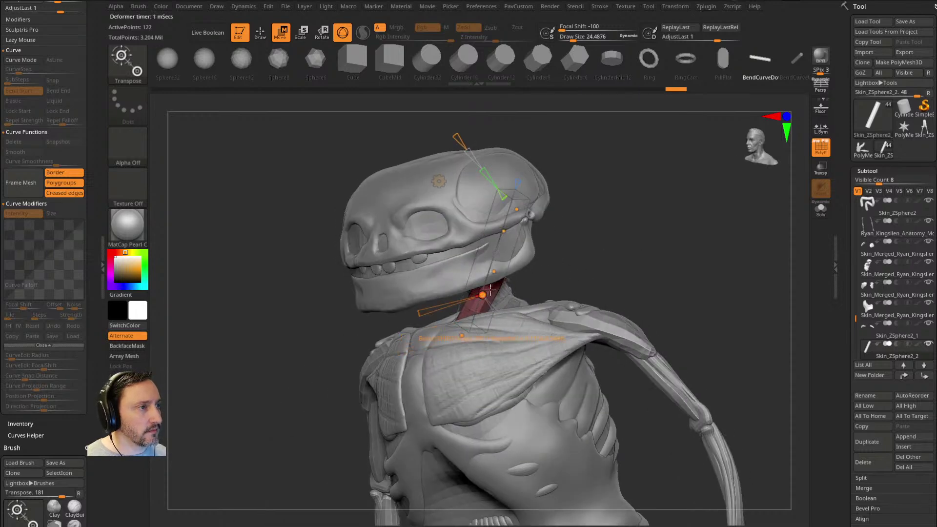
left_click_drag(390, 325, 317, 322)
left_click_drag(504, 272, 473, 295)
left_click_drag(646, 254, 602, 241)
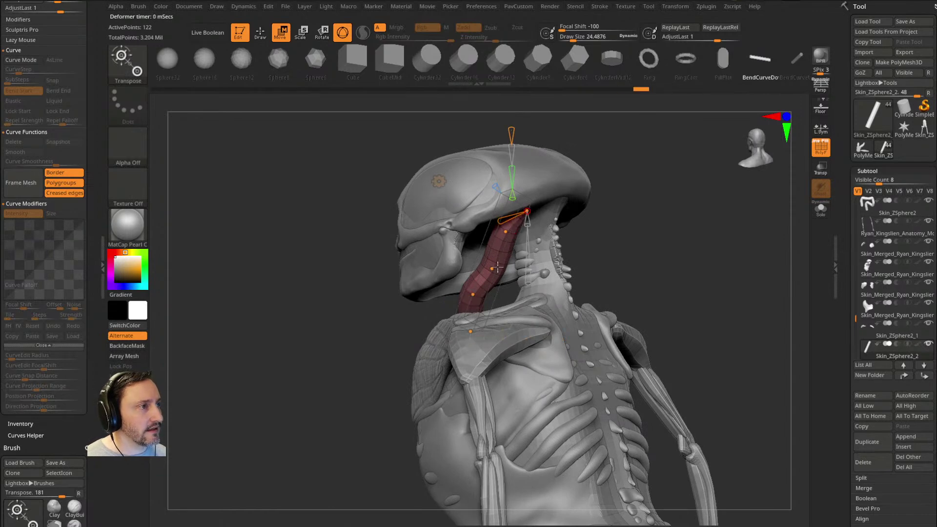
left_click_drag(634, 217, 499, 316)
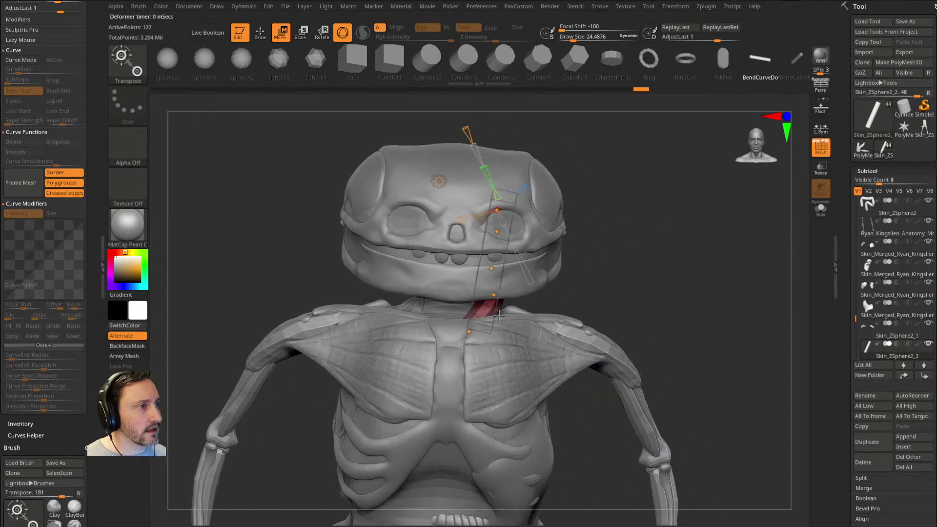
Step: Isolate the rod, taper its ends and scale it at the middle Bend Curve control point
left_click(819, 216)
left_click(469, 356)
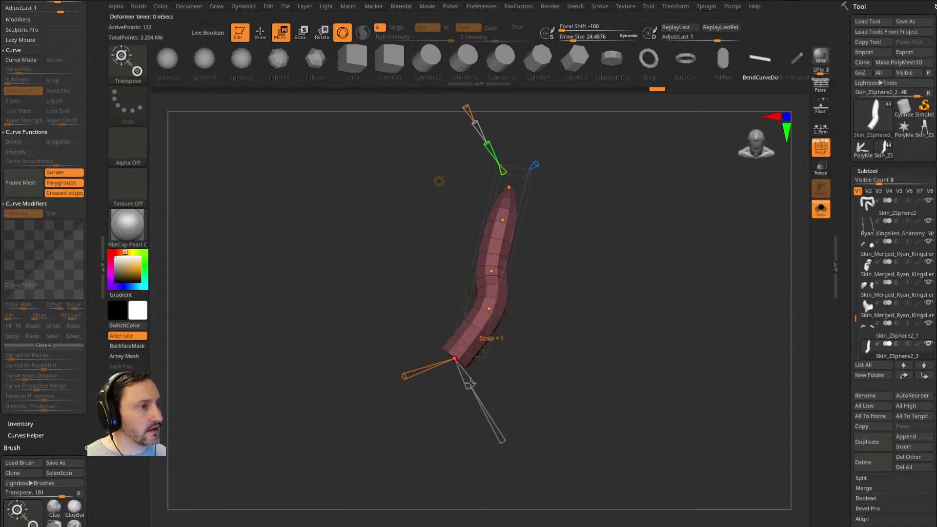
left_click(491, 272)
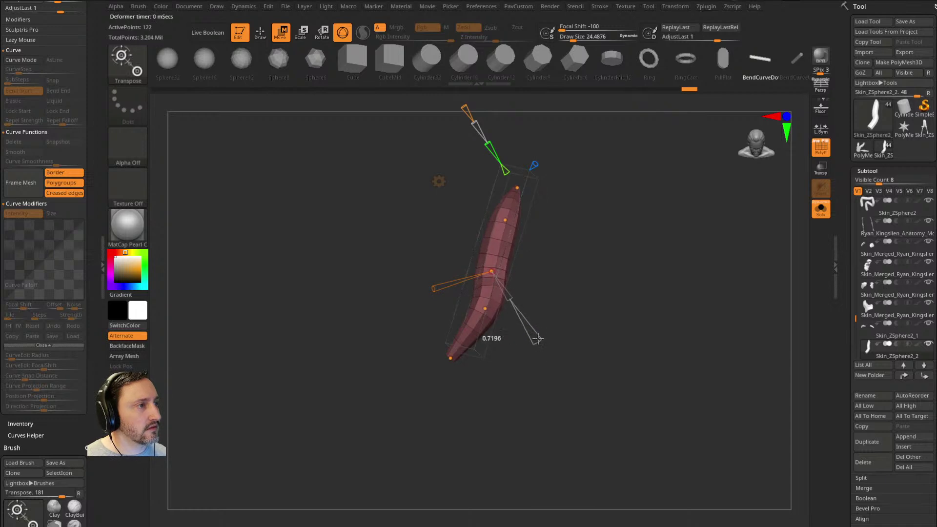
left_click_drag(532, 326, 547, 350)
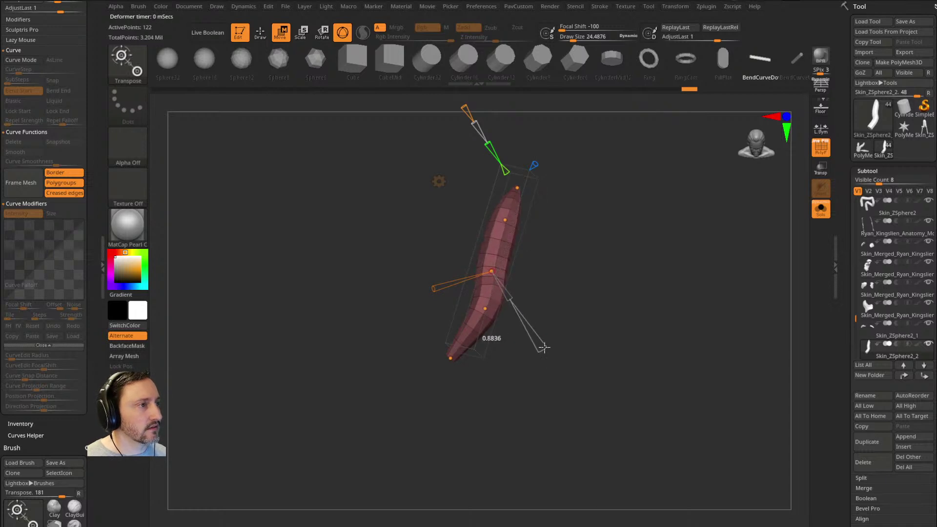
Step: Twist the rod at its middle and lower Bend Curve control points and show the full skeleton again
left_click_drag(443, 295, 400, 301)
left_click(484, 308)
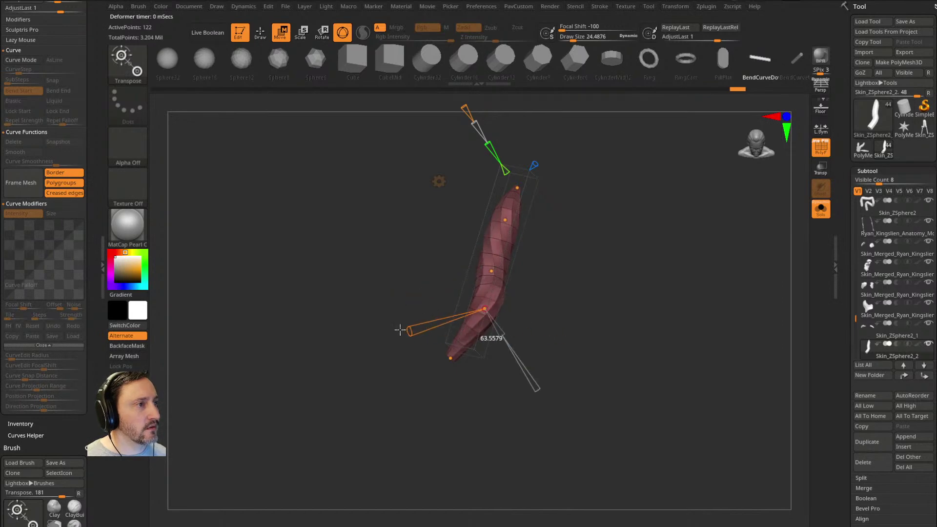
left_click_drag(608, 234, 573, 239)
key("q")
left_click(818, 212)
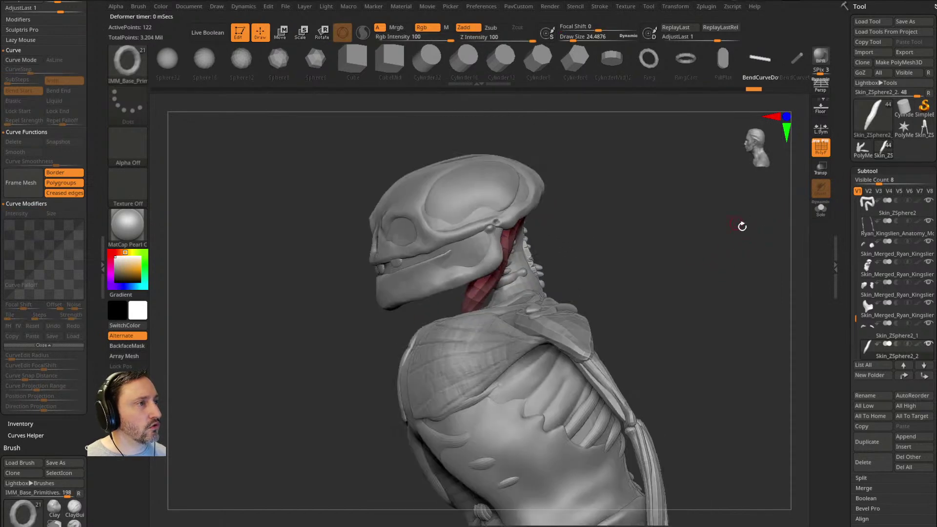
Step: Leave the deformer and push the neck muscle into place between skull base and collarbone with the Move brush
left_click_drag(736, 223, 594, 247, "shift")
key("w")
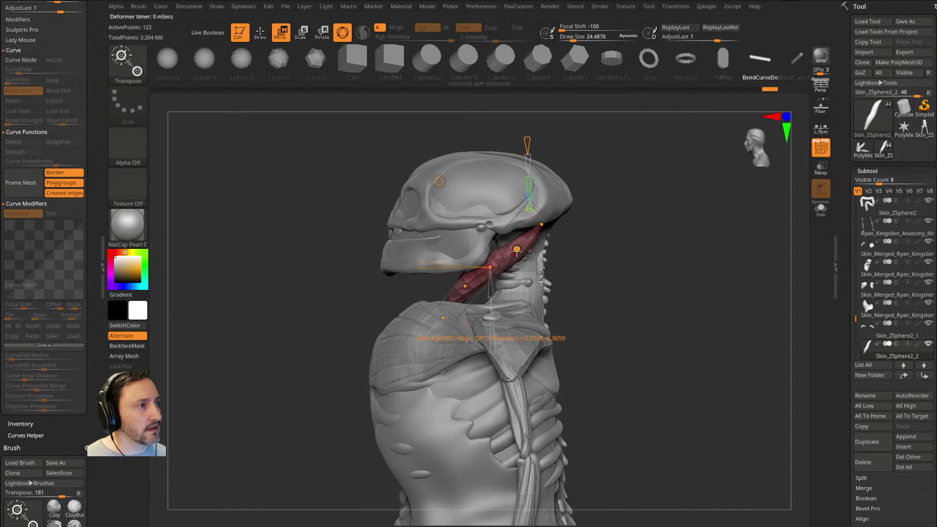
key("q")
left_click_drag(624, 232, 529, 257)
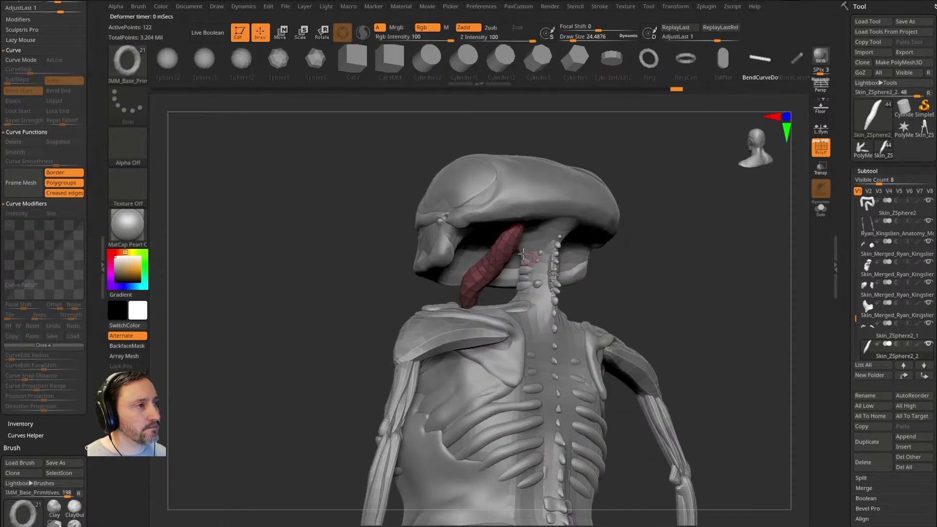
left_click_drag(631, 230, 605, 235)
key("b")
key("m")
key("v")
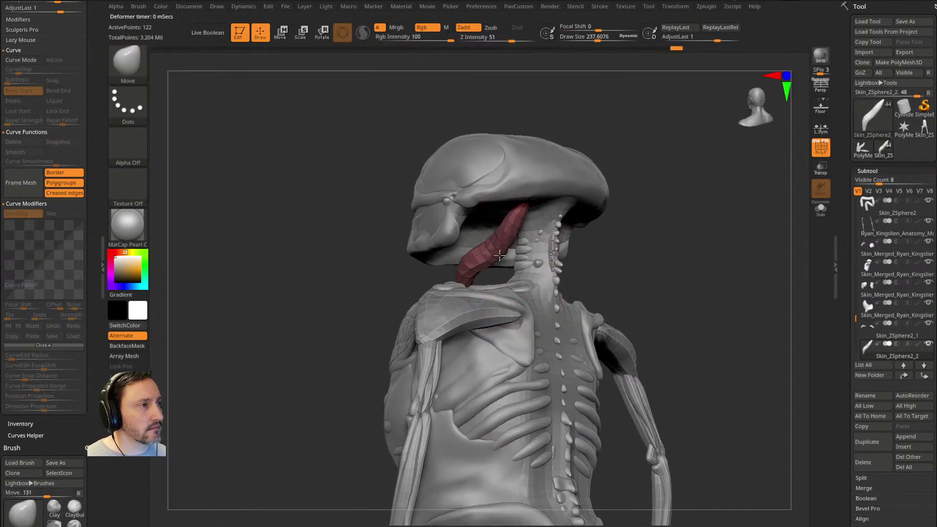
left_click_drag(471, 254, 508, 276)
left_click_drag(605, 251, 687, 275)
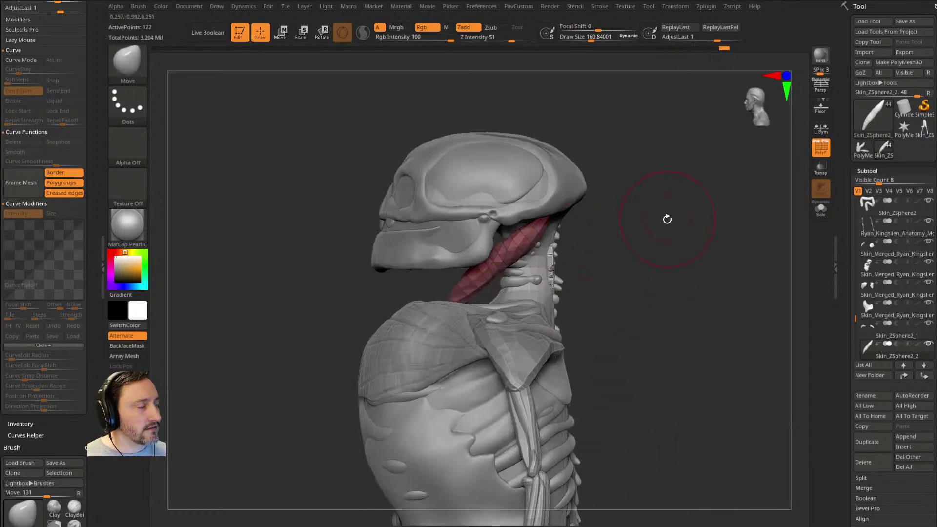
Step: Remesh the neck muscle with ZRemesher, using the Same option and an adaptive size of 0
key("space")
left_click(639, 492)
left_click(634, 480)
left_click(654, 491)
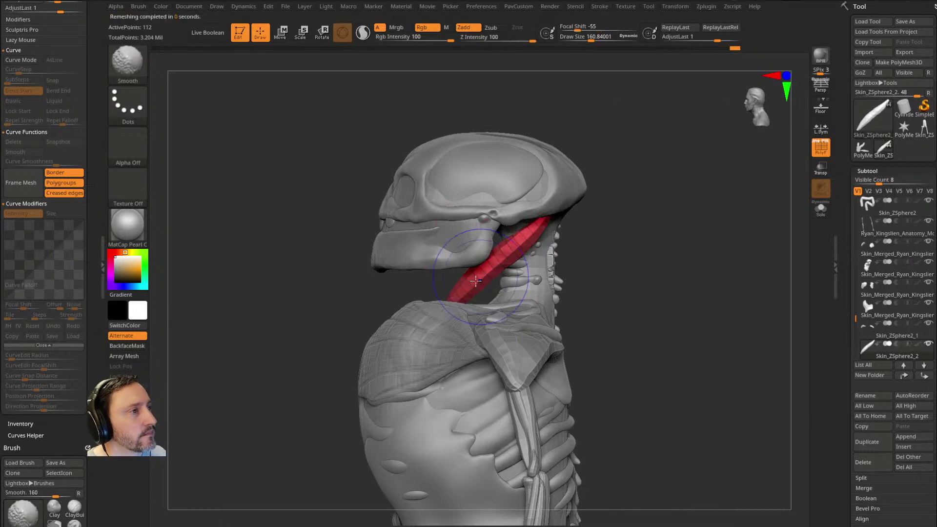
Step: Slim and even out the neck muscle along its length with the Smooth brush
left_click_drag(613, 211, 536, 240)
key("shift")
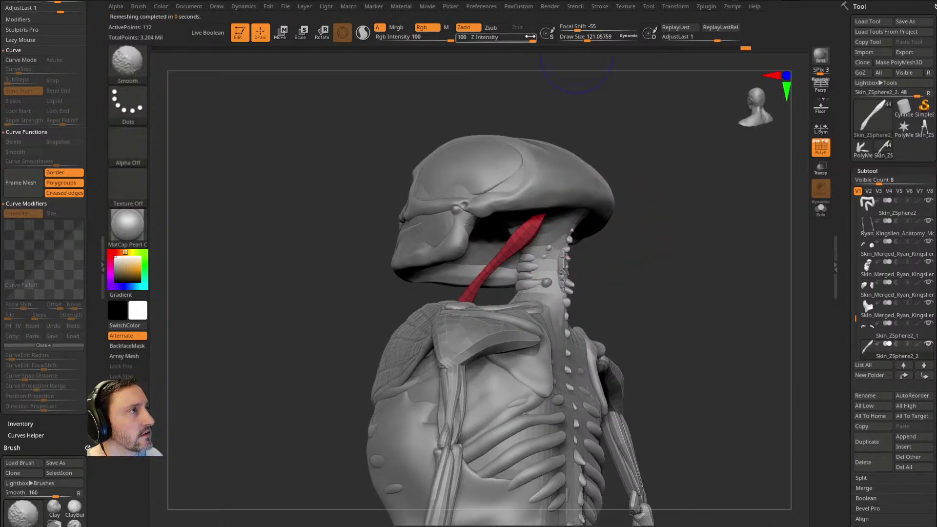
mouse_move(598, 244)
left_mouse_down()
mouse_move(616, 284)
mouse_move(576, 263)
mouse_move(604, 229)
left_mouse_up()
key("shift")
right_click_drag(605, 229, 588, 228)
Step: Pull the neck muscle's upper and lower parts with the Move brush to follow the neck down to the breastbone
key("bracketright")
left_click_drag(509, 232, 522, 227)
mouse_move(437, 306)
left_mouse_down()
mouse_move(531, 314)
mouse_move(531, 305)
mouse_move(584, 295)
left_mouse_up()
key("bracketright")
left_click_drag(497, 319, 414, 314)
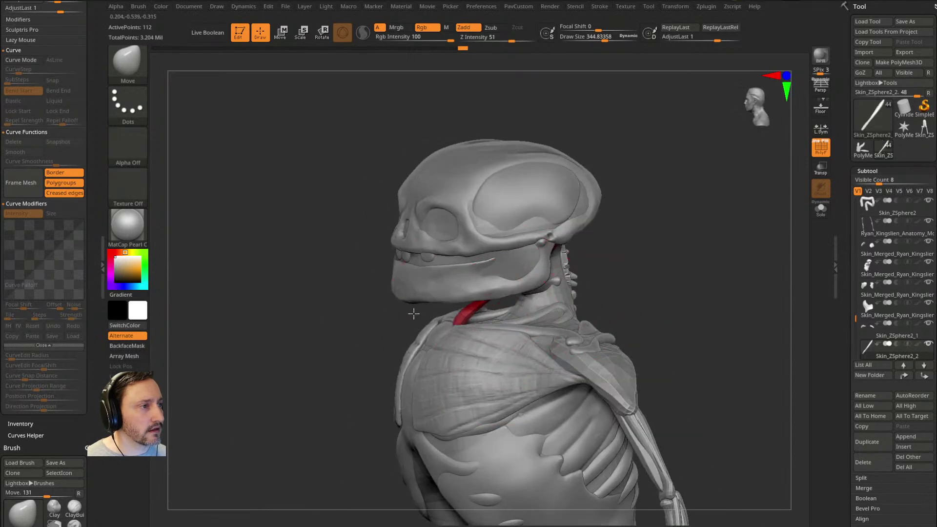
left_click_drag(610, 284, 503, 299)
key("bracketleft")
left_click_drag(359, 339, 422, 343)
Step: Isolate the neck muscle and reshape its lower end into a wider, flatter attachment with the Move and MoveAccu brushes
left_click(820, 208)
left_click_drag(732, 261, 489, 326)
key("bracketleft")
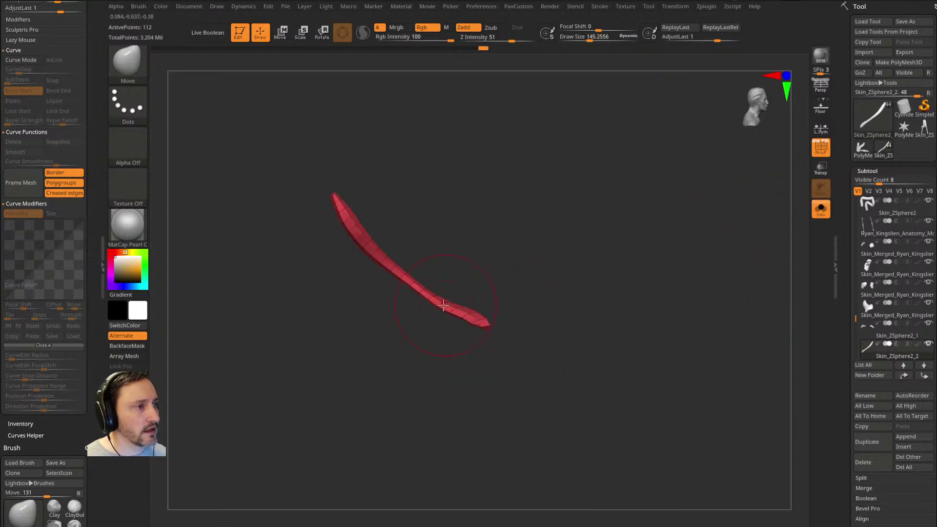
mouse_move(515, 274)
left_mouse_down()
mouse_move(527, 320)
mouse_move(454, 358)
left_mouse_up()
key("bracketleft")
mouse_move(464, 324)
left_mouse_down()
mouse_move(422, 349)
mouse_move(458, 364)
mouse_move(447, 356)
left_mouse_up()
key("bracketleft")
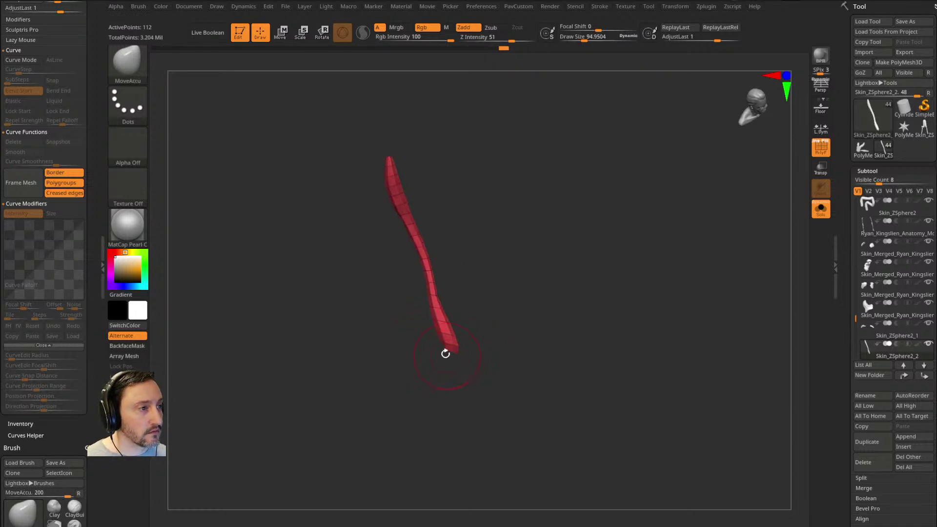
left_click_drag(490, 333, 458, 348)
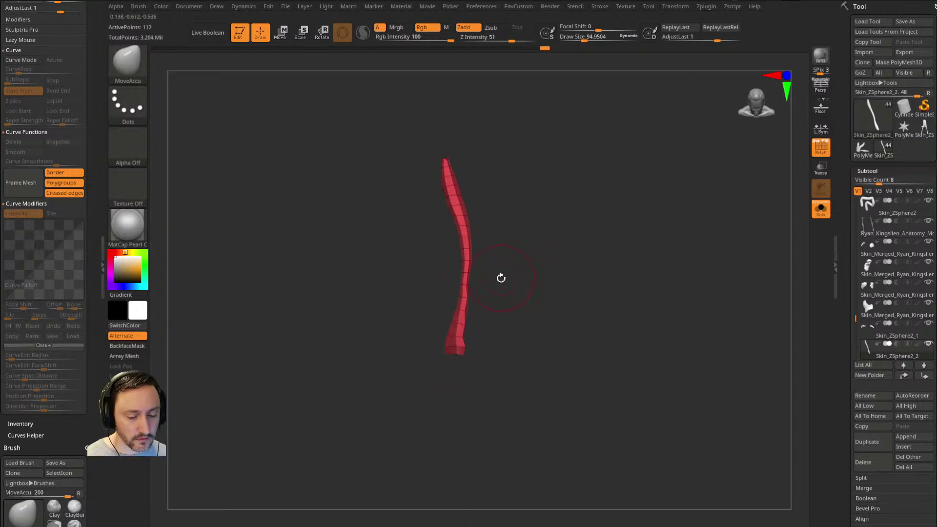
Step: Thicken the thin middle stretch of the neck muscle with the Inflat brush
key("b")
key("i")
key("n")
left_click_drag(501, 277, 496, 268)
left_click_drag(434, 263, 420, 231)
mouse_move(488, 261)
left_mouse_down()
mouse_move(529, 251)
mouse_move(539, 259)
left_mouse_up()
key("bracketleft")
mouse_move(526, 219)
left_mouse_down()
mouse_move(557, 234)
mouse_move(592, 215)
left_mouse_up()
key("space")
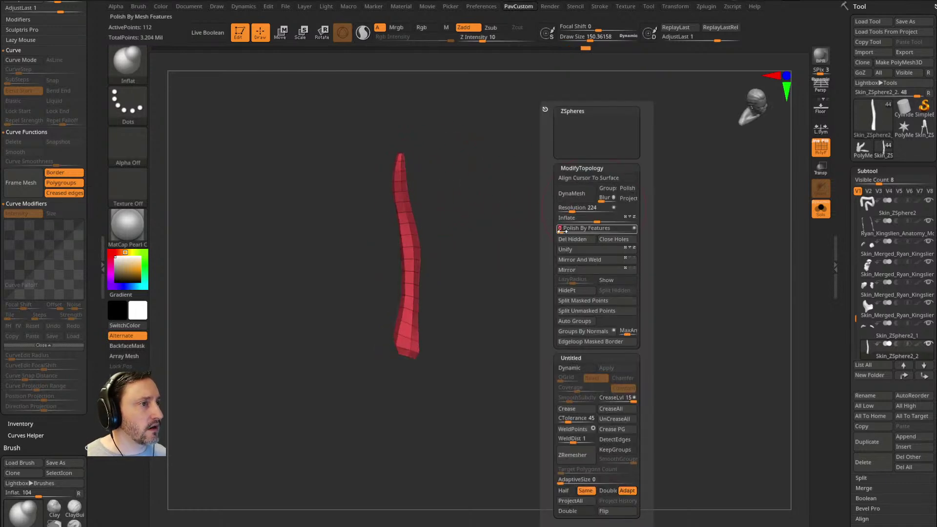
key("bracketleft")
Step: Show the full skeleton and adjust the neck muscle's lower end above the chest with the Move brush
left_click(820, 209)
left_click_drag(683, 234, 424, 299)
key("b")
key("m")
key("v")
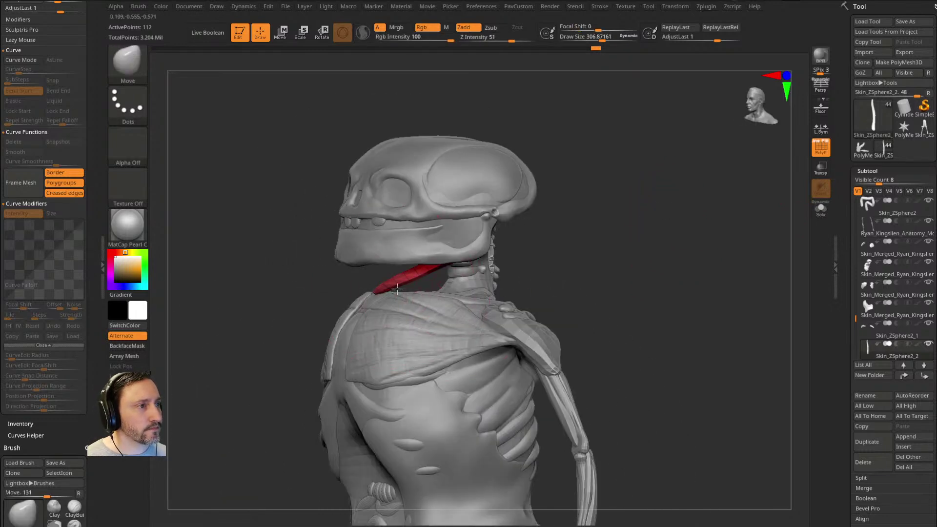
mouse_move(574, 263)
left_mouse_down()
mouse_move(633, 257)
mouse_move(561, 268)
left_mouse_up()
Step: Mirror and weld the neck muscle to the other side of the neck
left_click(608, 268)
mouse_move(641, 251)
left_mouse_down()
mouse_move(631, 244)
mouse_move(581, 257)
mouse_move(625, 267)
mouse_move(635, 240)
left_mouse_up()
left_click_drag(635, 240, 604, 246)
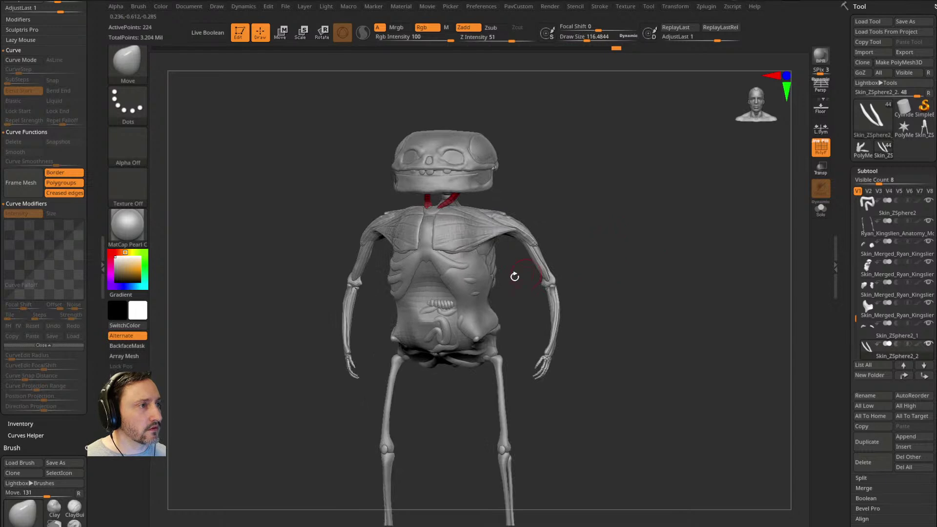
Step: Mirror and weld the oblique sheet and the rib-side muscle sheet to the opposite side of the torso
left_click(472, 269, "alt")
key("space")
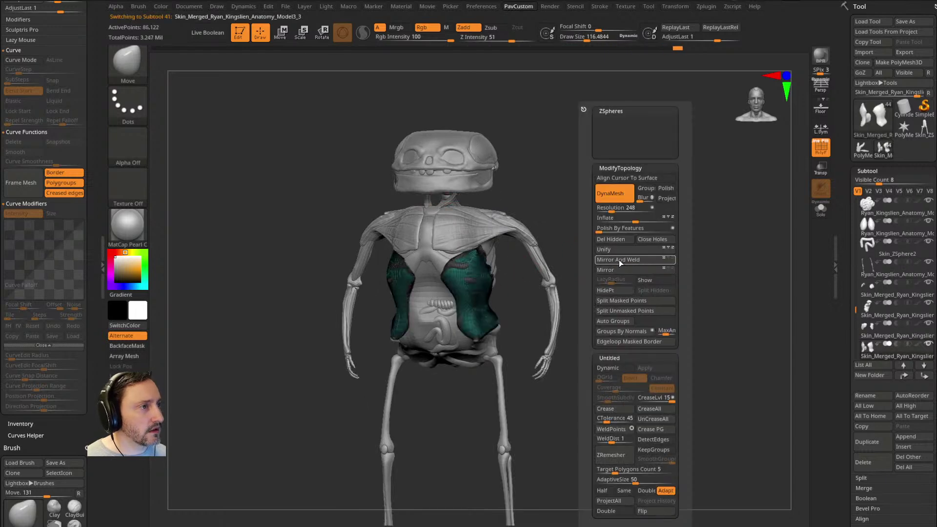
left_click_drag(584, 246, 471, 268)
left_click(471, 267, "alt")
key("space")
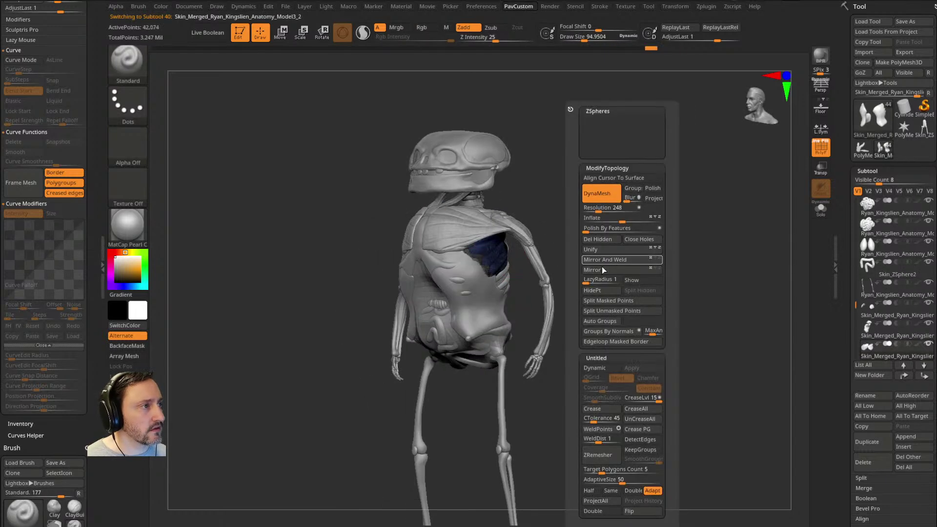
left_click_drag(611, 234, 479, 258)
Step: Select the torso subtool and draw three vertical Topology brush curves from the lower chest to the pelvis
mouse_move(638, 237)
left_mouse_down()
mouse_move(627, 250)
mouse_move(696, 200)
mouse_move(692, 218)
mouse_move(682, 215)
left_mouse_up()
left_click(539, 272, "alt")
key("b")
key("t")
key("o")
mouse_move(644, 241)
left_mouse_down("alt")
mouse_move(657, 233)
mouse_move(642, 237)
left_mouse_up("alt")
key("[")
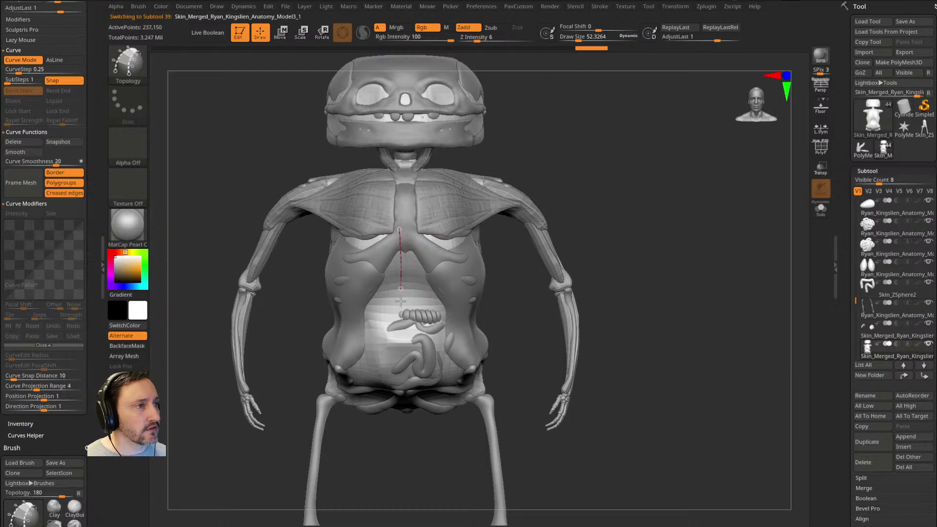
left_click_drag(396, 365, 396, 395)
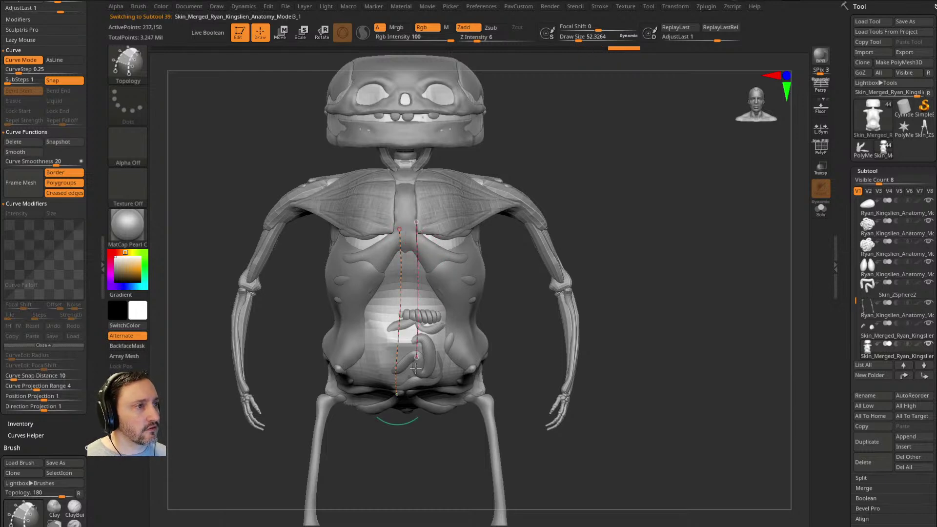
left_click_drag(415, 363, 415, 386)
left_click_drag(438, 326, 437, 386)
Step: Draw evenly stacked horizontal Topology curves across the three vertical ones to form an abdominal grid
left_click_drag(594, 252, 636, 204)
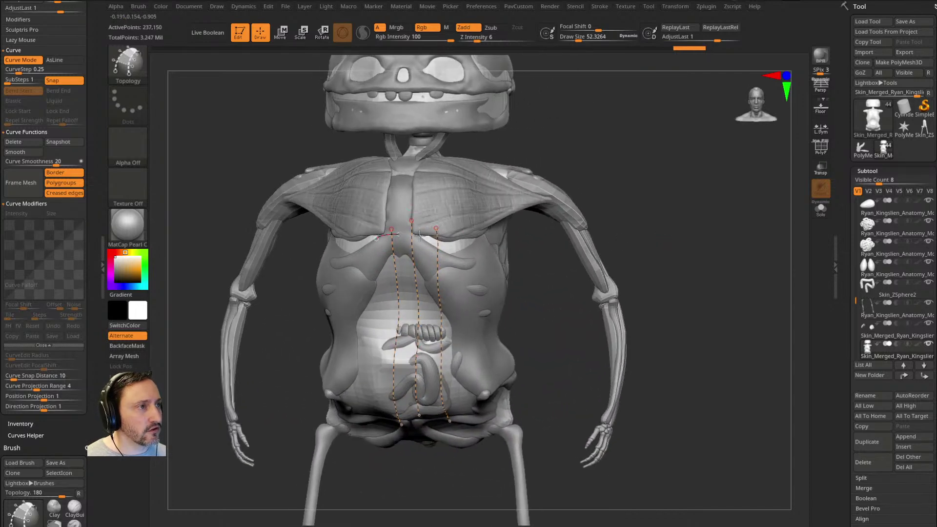
left_click_drag(451, 266, 469, 269)
left_click_drag(376, 277, 475, 285)
left_click_drag(382, 302, 476, 302)
mouse_move(388, 323)
left_mouse_down()
mouse_move(485, 326)
mouse_move(461, 354)
left_mouse_up()
left_click_drag(673, 223, 665, 211)
mouse_move(463, 331)
left_mouse_down("alt")
mouse_move(456, 368)
mouse_move(467, 380)
left_mouse_up("alt")
left_click_drag(376, 396, 472, 396)
left_click_drag(383, 419, 478, 412)
left_click_drag(644, 325, 594, 279)
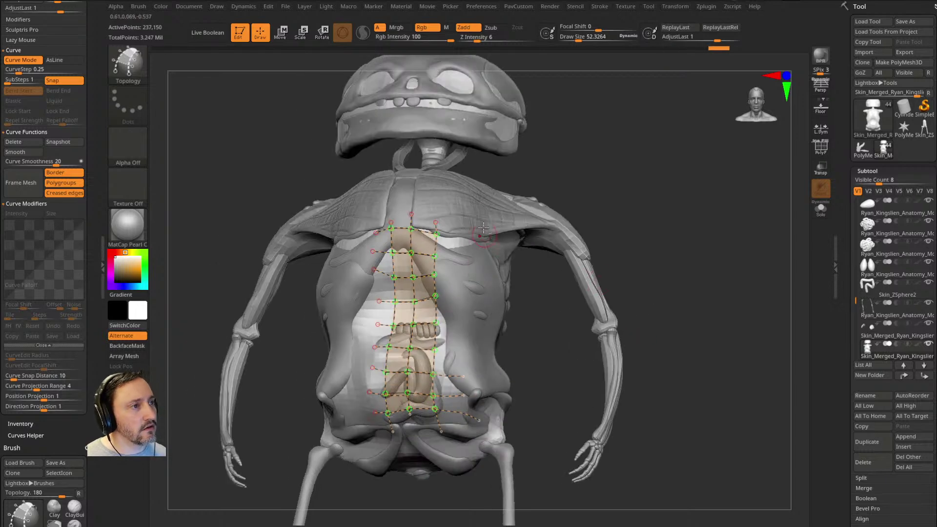
Step: Trim the overhanging curve ends from the abdominal grid and erase the upper part of its left column
left_click_drag(474, 219, 479, 243, "alt")
left_click_drag(674, 227, 585, 217)
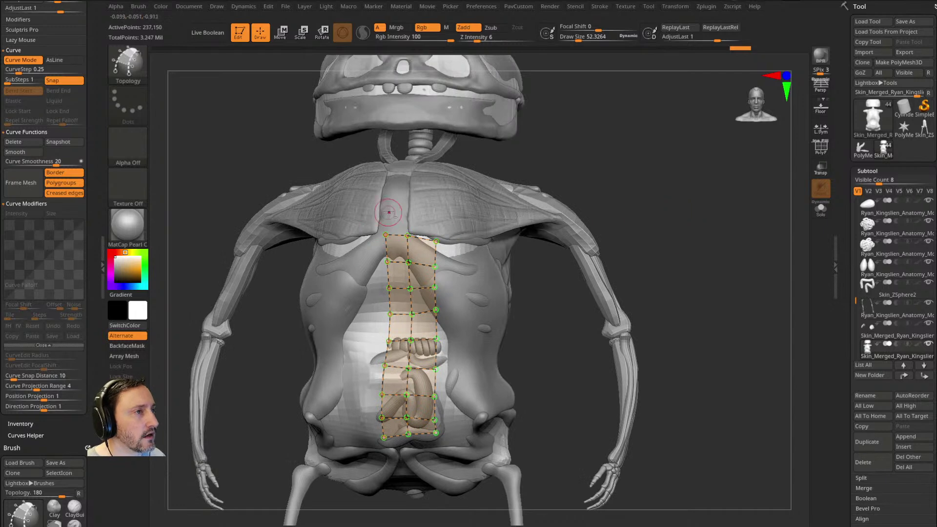
left_click_drag(381, 304, 378, 304, "alt")
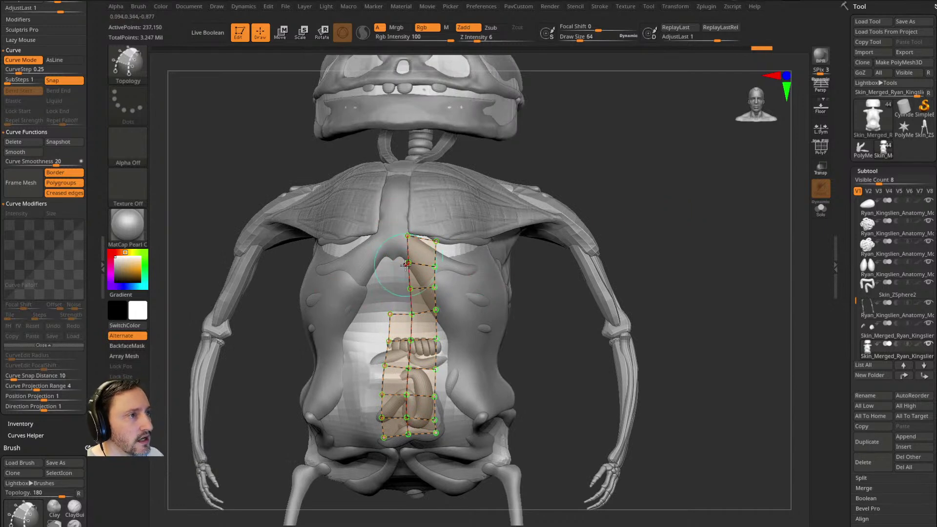
Step: Redraw the horizontal and vertical Topology curves to rebuild the upper left column of the abdominal grid
key("ctrl+z")
left_click_drag(401, 289, 361, 288)
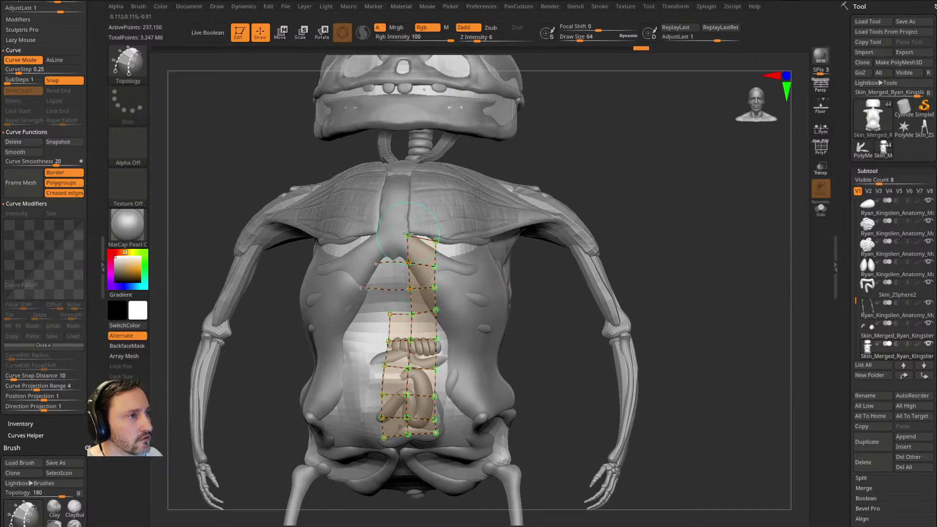
left_click_drag(368, 249, 363, 244)
left_click_drag(386, 284, 394, 182)
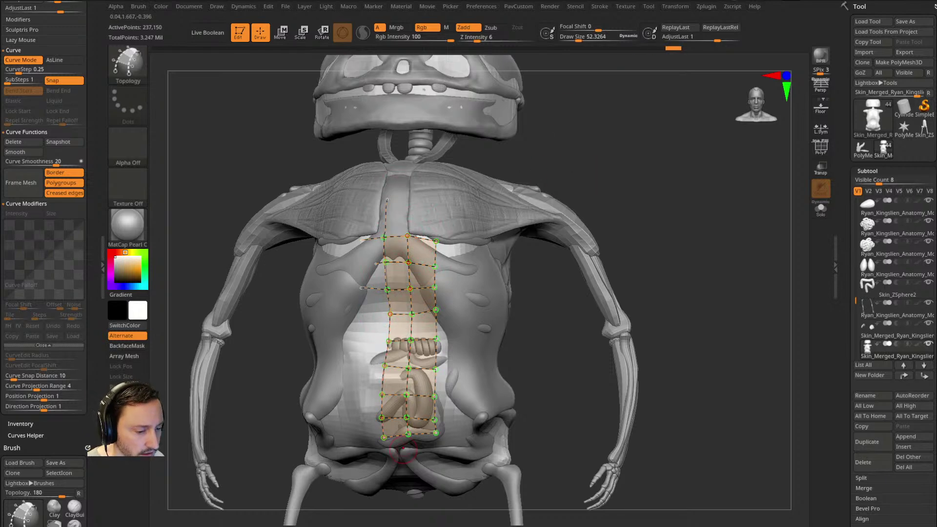
Step: Switch to the YouTube channel in the browser and search it for "topology brush"
key("alt+Tab")
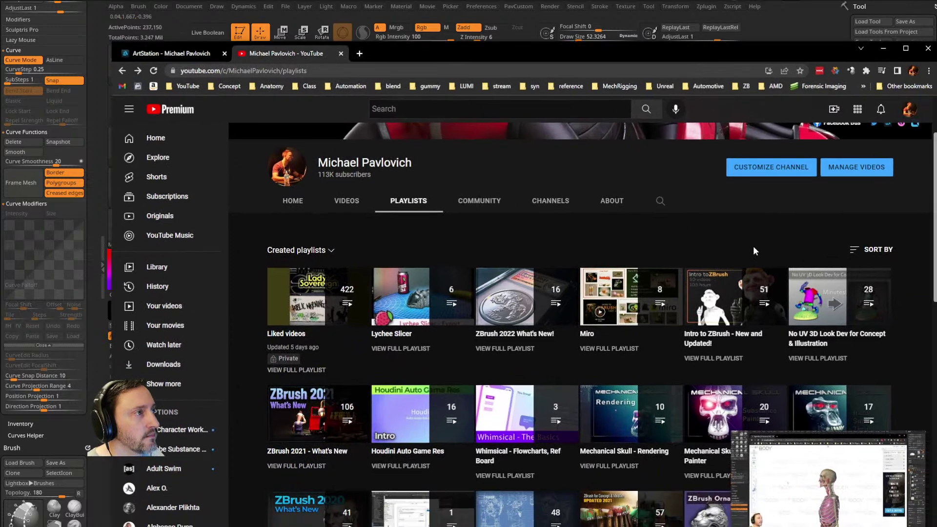
left_click(660, 202)
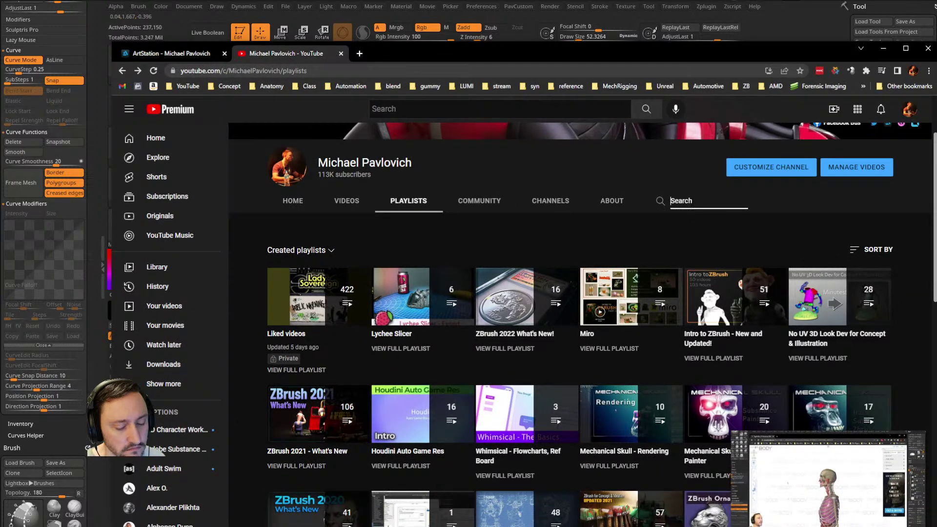
type("topology brush")
key("Return")
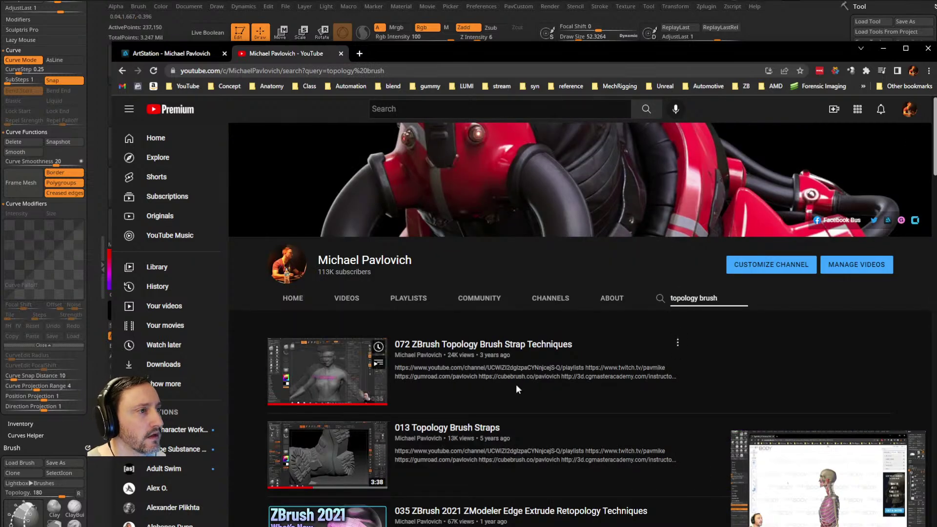
scroll(518, 388, "down", 2)
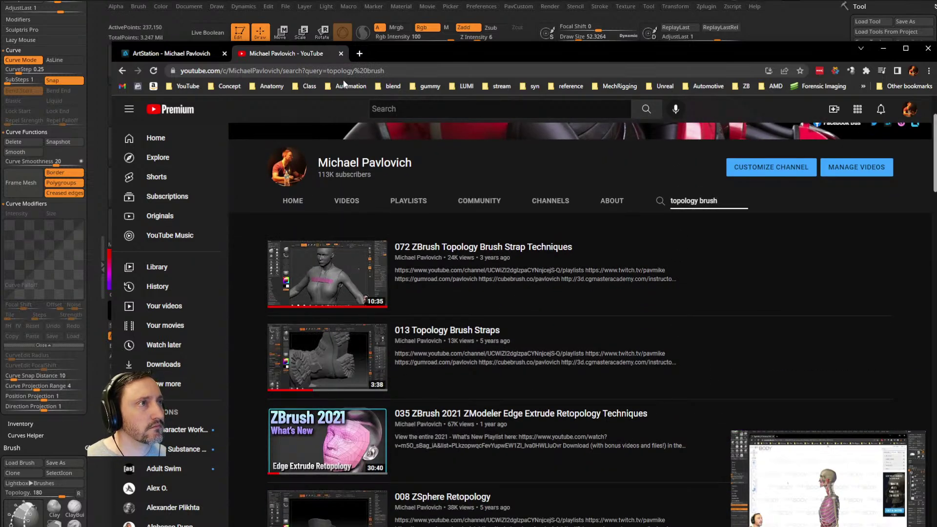
Step: Return to the channel's playlists and show the web addresses of the ArtStation portfolio and the YouTube playlists
left_click(122, 70)
left_click(169, 53)
left_click(219, 70)
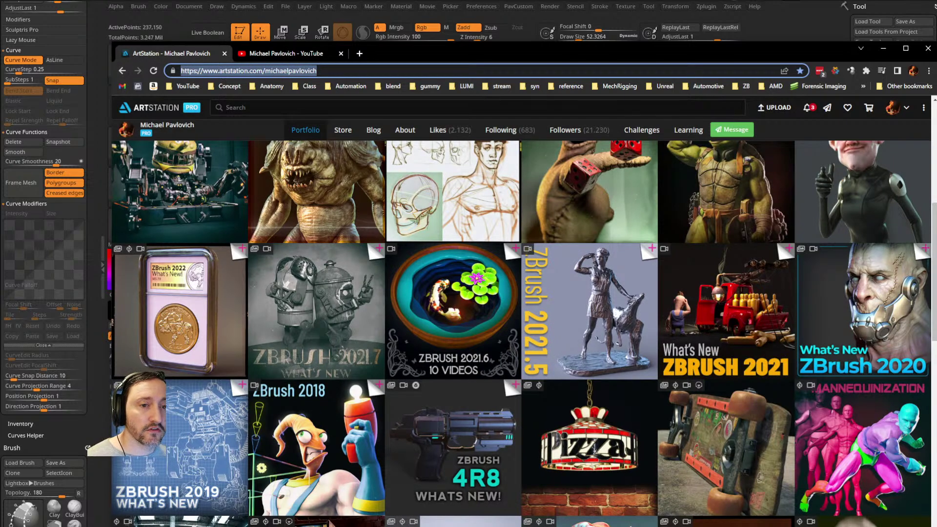
key("alt+Tab")
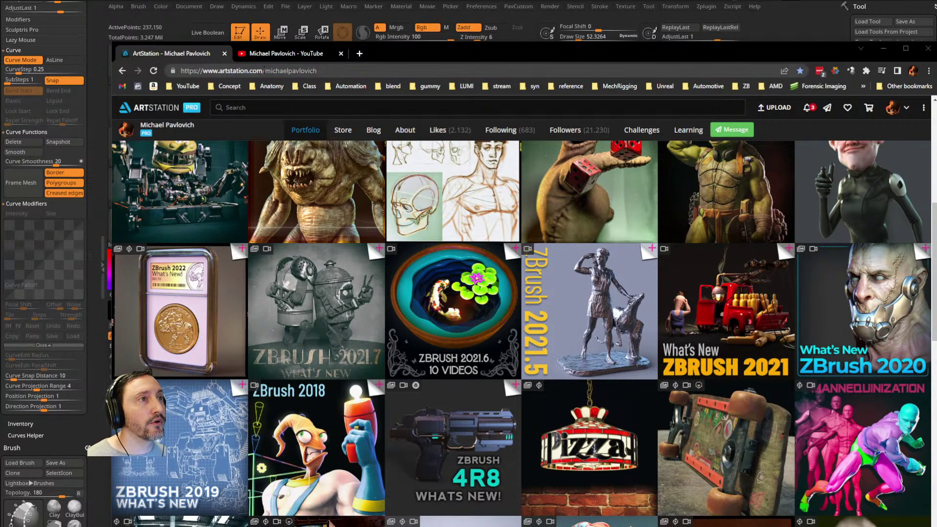
left_click(273, 55)
left_click(269, 70)
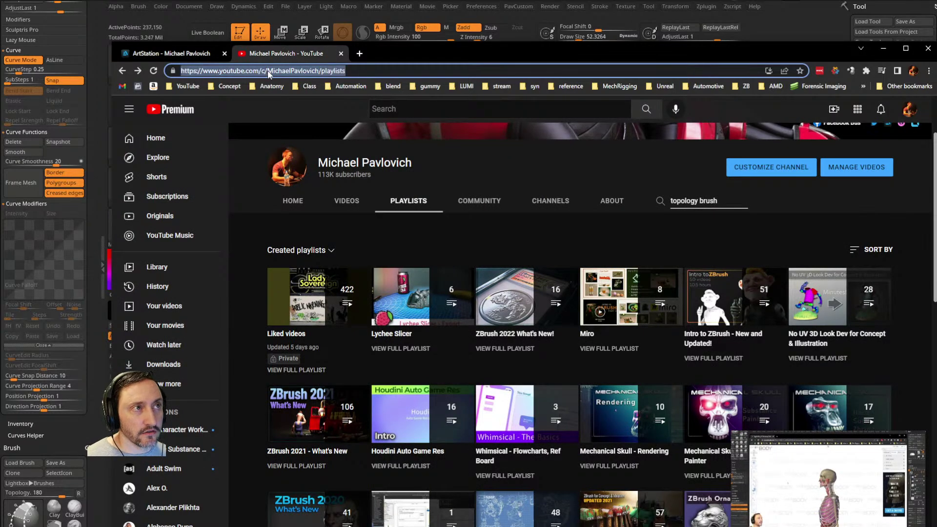
Step: Switch back to ZBrush, set the Draw Size to about 44 and generate the abdominal strip mesh from the Topology curve grid
key("alt+Tab")
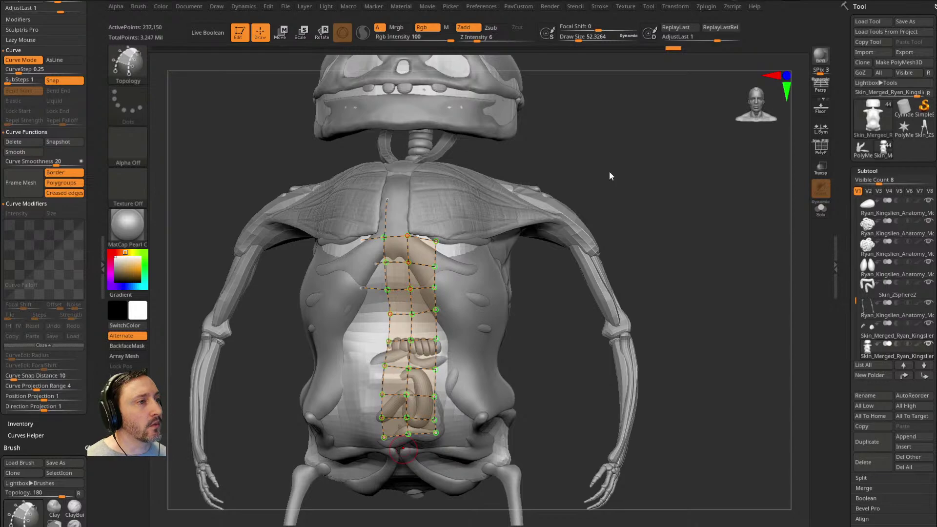
left_click_drag(653, 203, 685, 236)
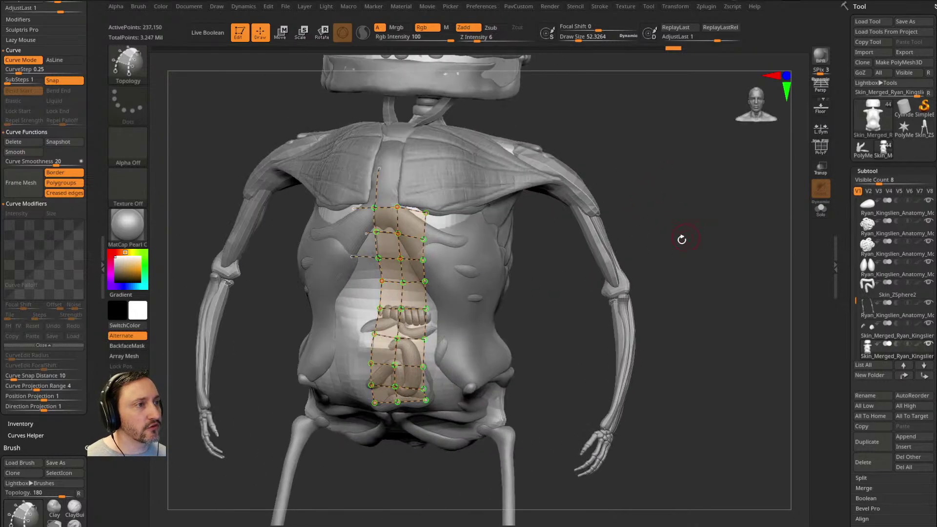
left_click_drag(549, 267, 494, 291)
key("s")
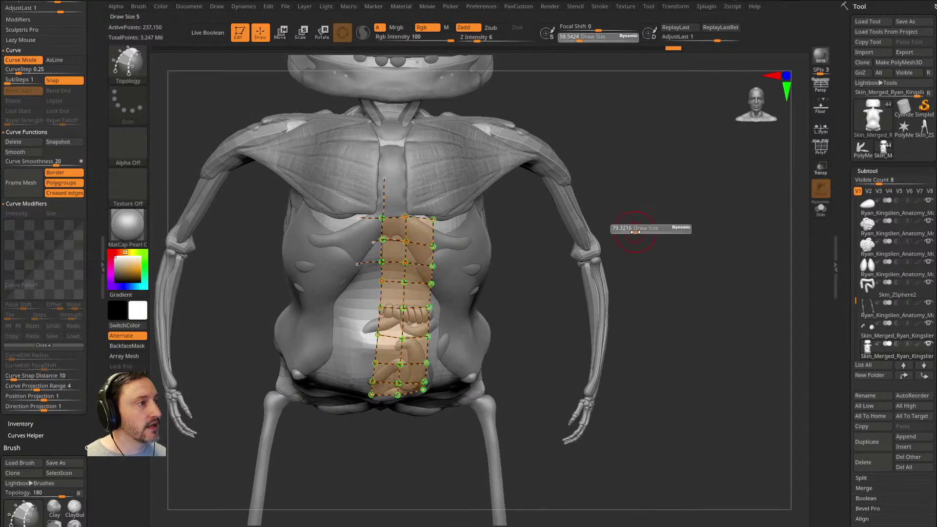
left_click(632, 224)
mouse_move(632, 223)
left_mouse_down()
mouse_move(690, 215)
mouse_move(640, 210)
left_mouse_up()
key("s")
key("s")
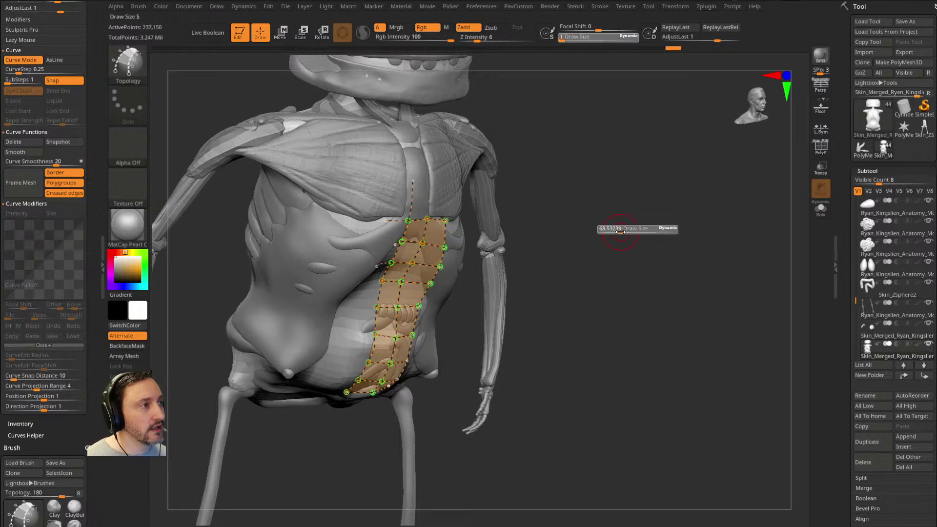
key("s")
left_click(621, 180)
left_click_drag(626, 180, 581, 194)
key("s")
left_click_drag(654, 201, 748, 315)
Step: Isolate the torso subtool, split the new abdominal strip into its own subtool and show the full figure again
left_click(820, 209)
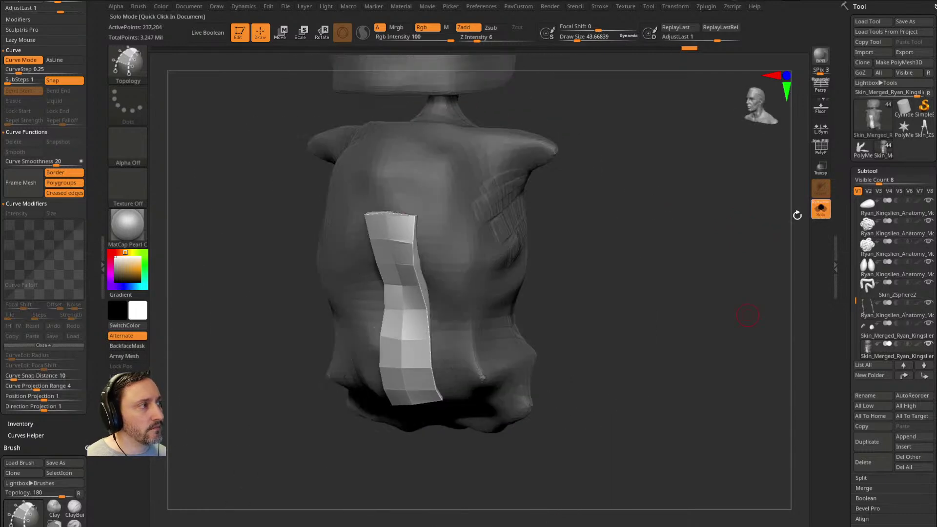
mouse_move(621, 241)
left_mouse_down()
mouse_move(703, 245)
mouse_move(630, 244)
left_mouse_up()
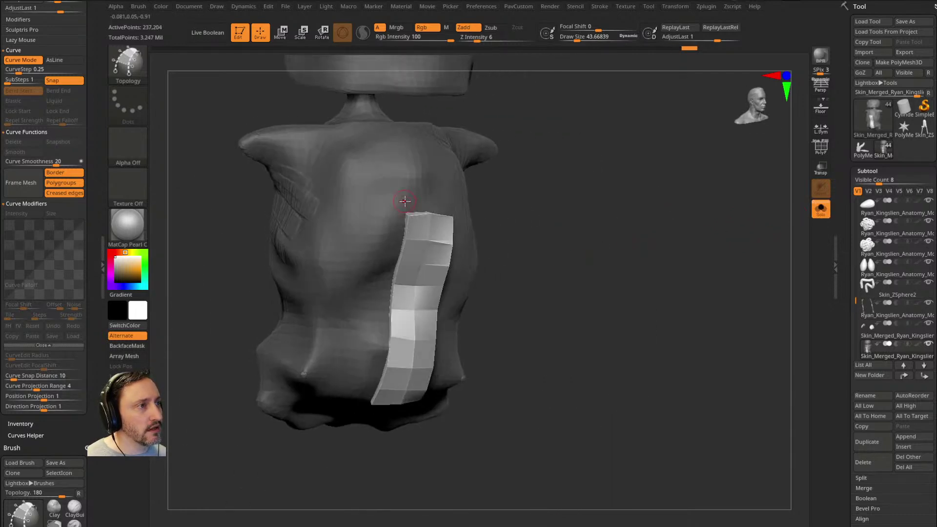
left_click_drag(531, 365, 615, 321)
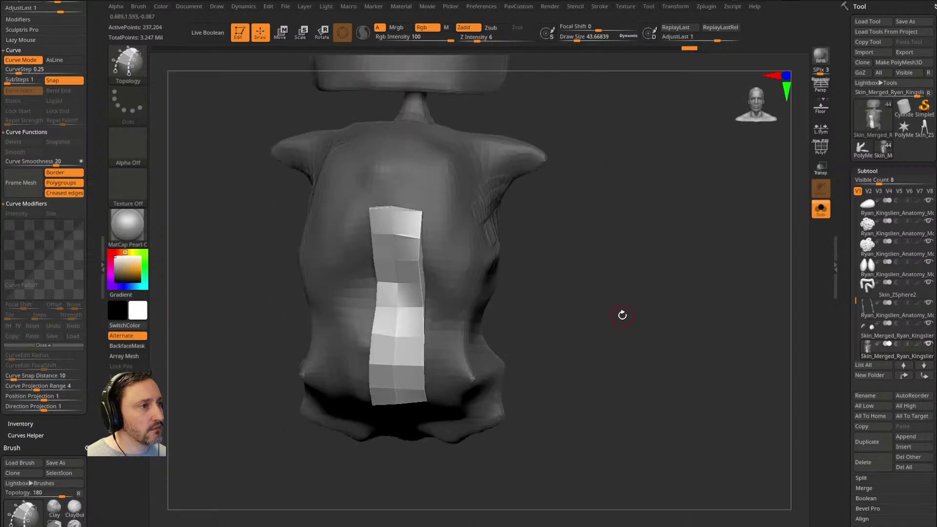
key("space")
left_click(631, 308)
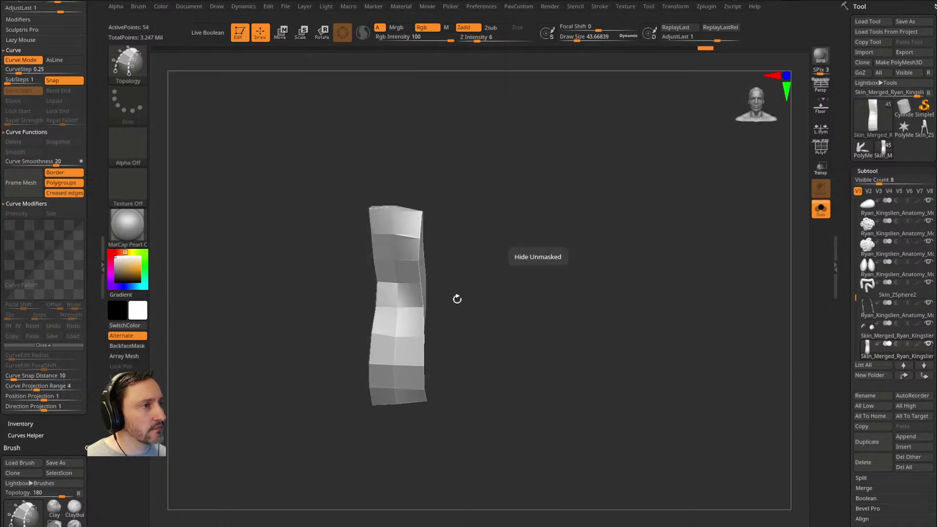
left_click(821, 210)
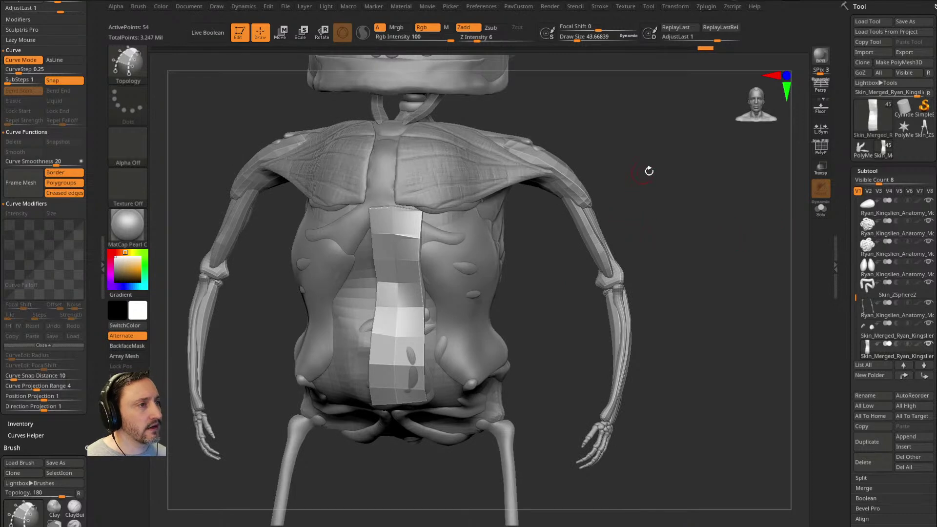
Step: Turn on the polygon wireframe display and smooth the abdominal strip with Polish By Features, trying its alternate mode
left_click_drag(646, 172, 692, 195)
left_click(820, 147)
left_click_drag(770, 166, 715, 200)
key("2")
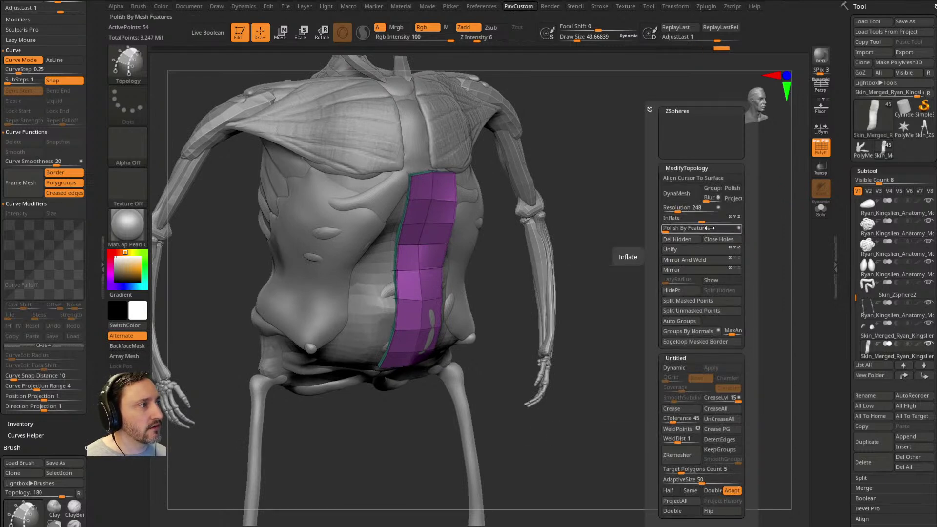
left_click(669, 228)
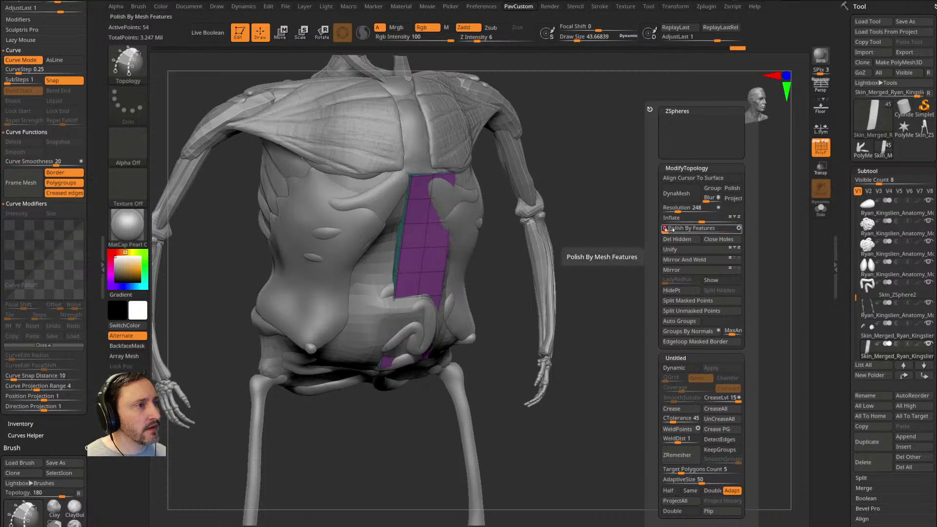
key("space")
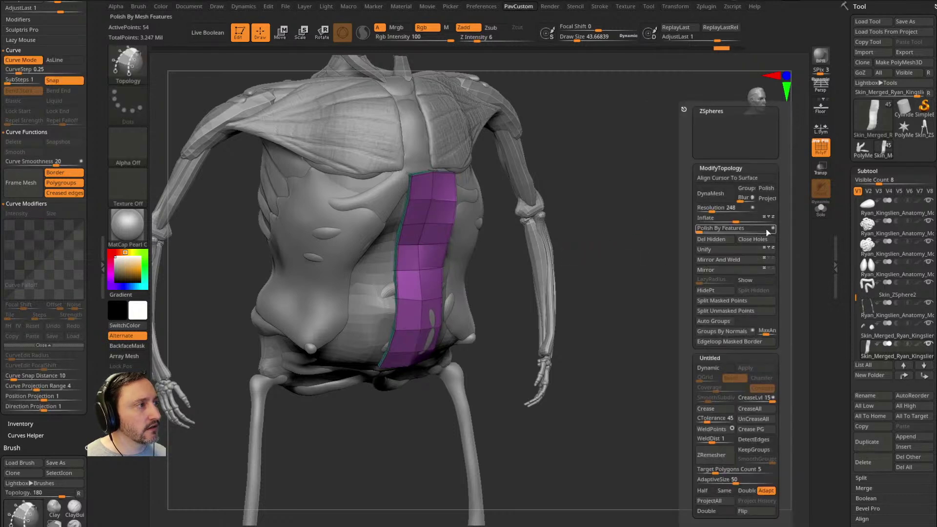
left_click(773, 228)
Step: Reshape the abdominal strip with the Move brush so it follows the front of the torso
mouse_move(594, 263)
left_mouse_down()
mouse_move(655, 207)
mouse_move(419, 295)
mouse_move(412, 308)
mouse_move(433, 328)
mouse_move(424, 347)
mouse_move(441, 361)
left_mouse_up()
key("b")
key("m")
key("v")
key("bracketleft")
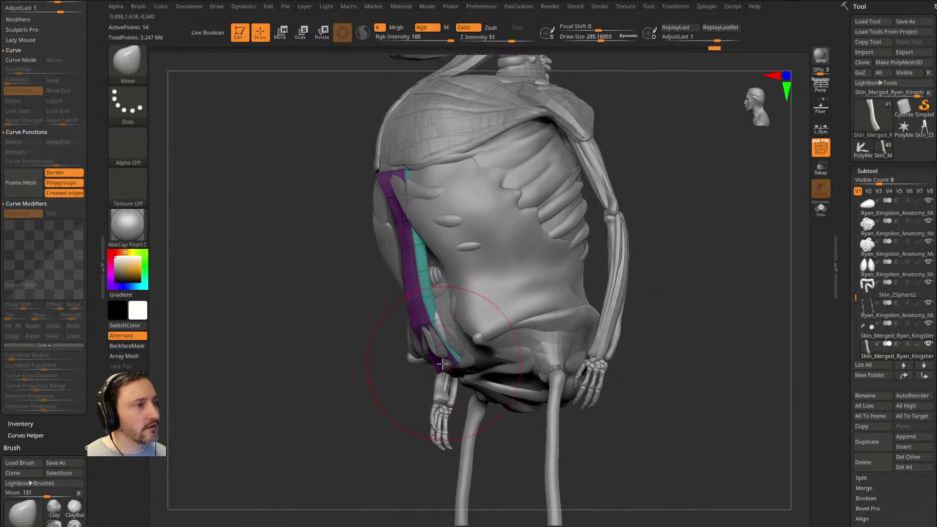
mouse_move(388, 207)
left_mouse_down()
mouse_move(359, 212)
mouse_move(429, 240)
mouse_move(424, 194)
left_mouse_up()
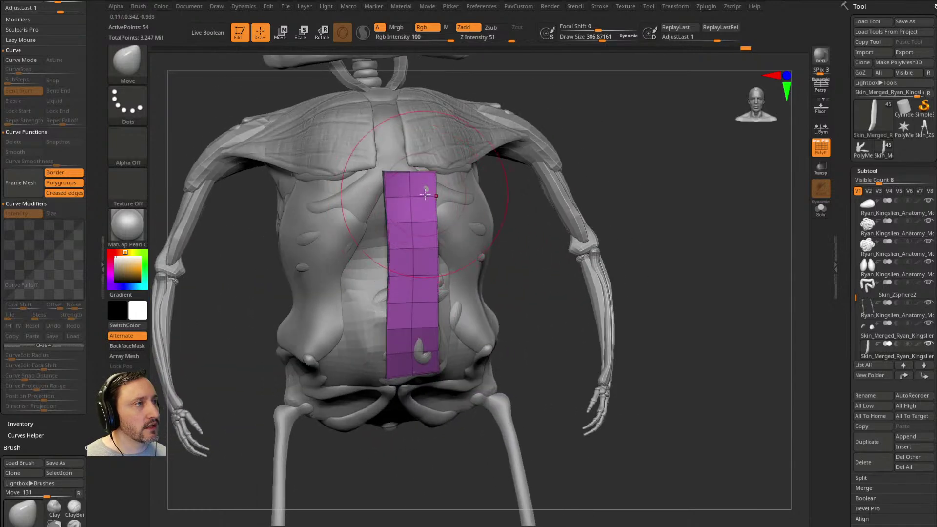
key("bracketleft")
left_click_drag(627, 187, 636, 187)
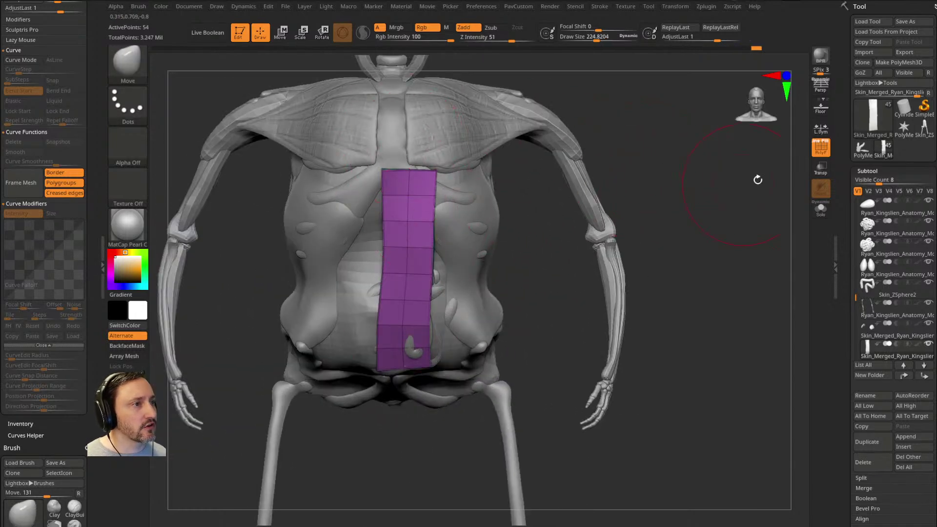
Step: Mirror and weld the abdominal strip across the body's midline
key("space")
left_click(725, 270)
left_click(733, 261)
Step: Adjust the creases of the mirrored abdominal sheet and smooth it with Polish By Features
key("space")
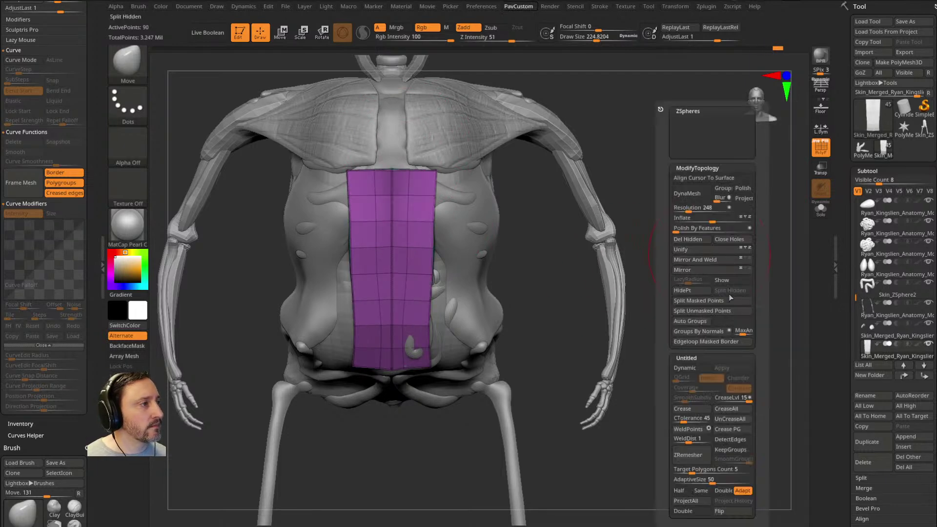
left_click(726, 420)
left_click(696, 409)
left_click(681, 228)
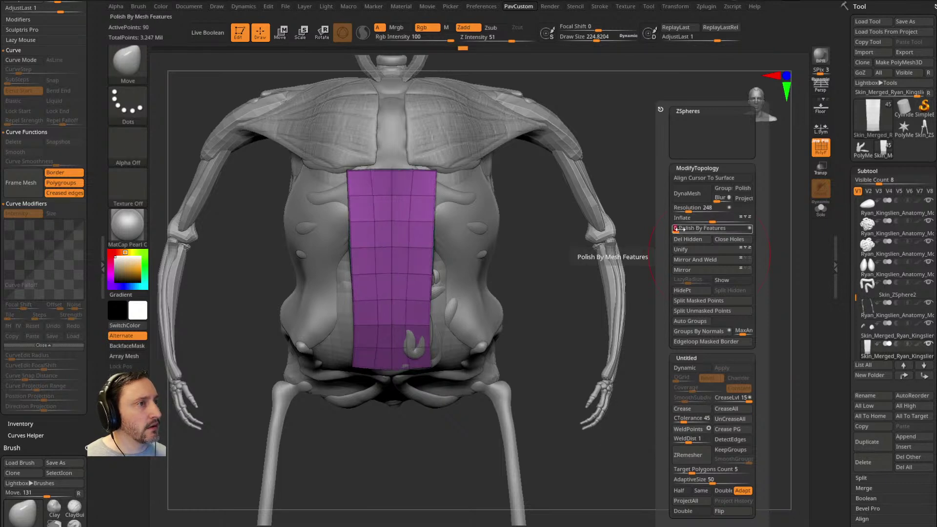
left_click_drag(692, 212, 714, 219)
Step: Reshape the middle and lower parts of the abdominal sheet with the Move brush, varying the brush size
left_click_drag(507, 174, 391, 190)
key("s")
left_click_drag(440, 261, 448, 261)
left_click_drag(416, 351, 381, 349)
key("s")
left_click_drag(445, 356, 493, 364)
key("s")
mouse_move(460, 319)
left_mouse_down()
mouse_move(445, 294)
mouse_move(481, 308)
mouse_move(457, 315)
left_mouse_up()
key("s")
left_click_drag(432, 312, 425, 336)
Step: Refine the upper end and side edges of the abdominal sheet with the Move brush, bringing its Draw Size to about 150
left_click_drag(561, 230, 617, 225)
left_click_drag(433, 177, 425, 179)
mouse_move(517, 162)
left_mouse_down()
mouse_move(464, 166)
mouse_move(469, 190)
left_mouse_up()
key("s")
left_click_drag(676, 121, 617, 128)
left_click_drag(447, 198, 440, 199)
mouse_move(378, 214)
left_mouse_down()
mouse_move(431, 224)
mouse_move(418, 224)
left_mouse_up()
key("s")
left_click_drag(627, 250, 639, 258, "shift")
left_click_drag(733, 215, 687, 234, "alt")
Step: Uncrease all edges of the abdominal sheet and turn on Dynamic Subdiv for it
key("space")
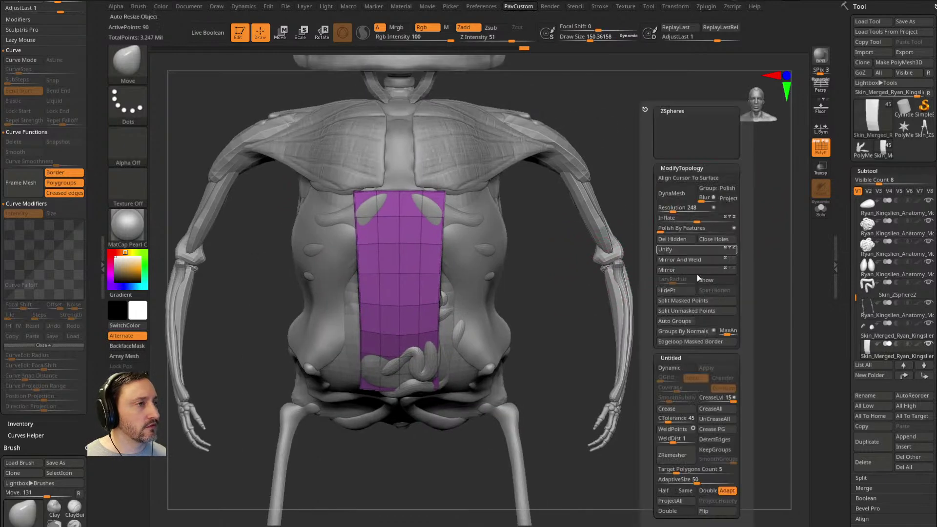
left_click(712, 421)
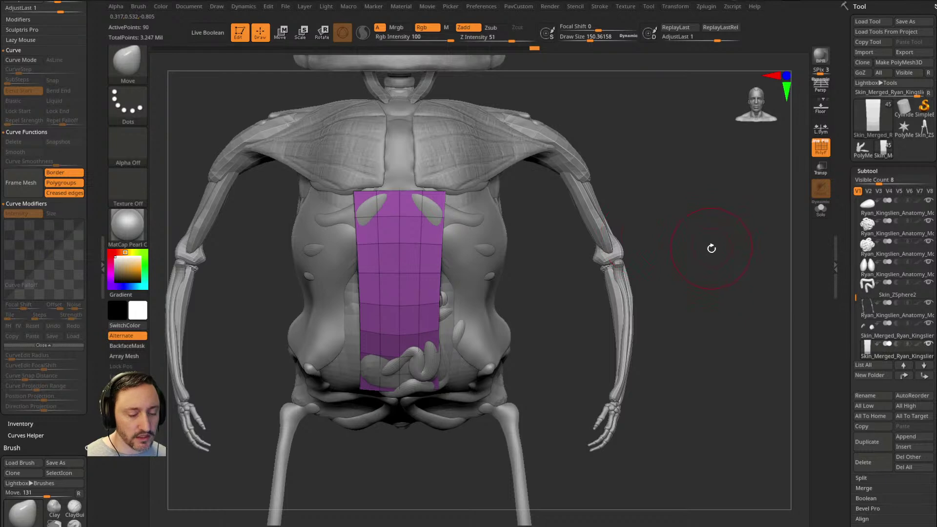
key("d")
left_click(557, 168)
key("shift+d")
left_click_drag(853, 316, 873, 245)
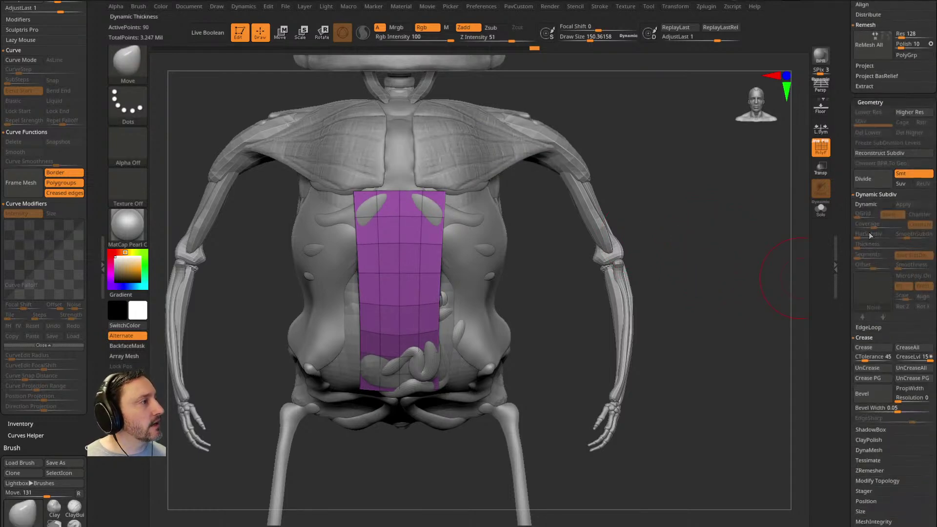
left_click(867, 204)
left_click(867, 204)
left_click(867, 203)
left_click(868, 204)
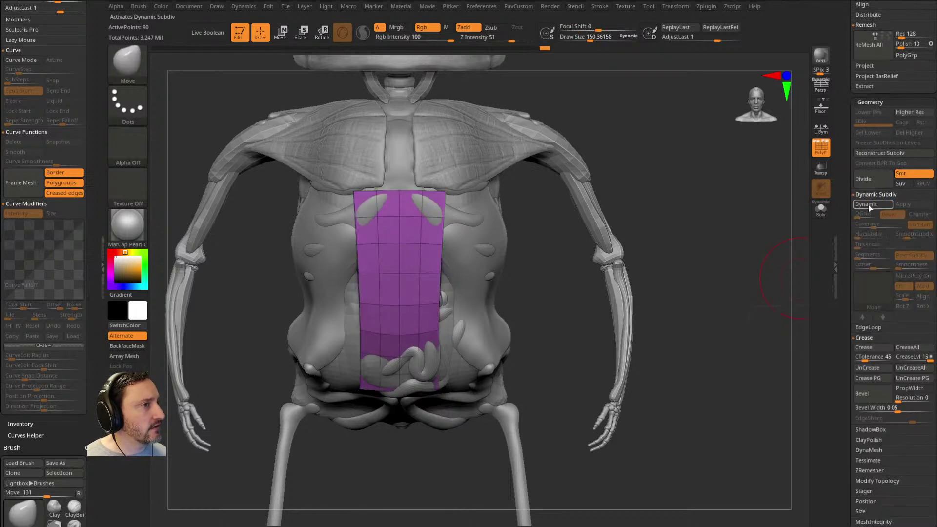
left_click(867, 204)
Step: Enlarge the Move brush to a Draw Size of about 369 over the subdivided abdominal sheet
left_click_drag(742, 265, 517, 265)
key("bracketright")
key("bracketright")
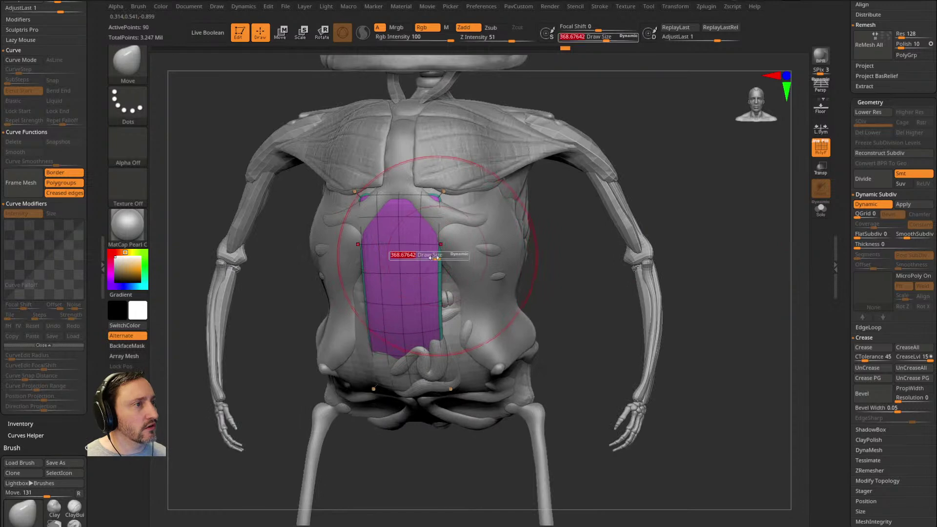
Step: Shape the central abdominal muscle strip with the Move brush so it follows the belly from the ribcage to the pelvis
right_click_drag(424, 254, 492, 252)
left_click_drag(408, 234, 395, 234)
left_click_drag(349, 303, 441, 317)
right_click_drag(393, 426, 348, 403)
right_click_drag(736, 190, 431, 330)
left_click_drag(431, 330, 390, 305)
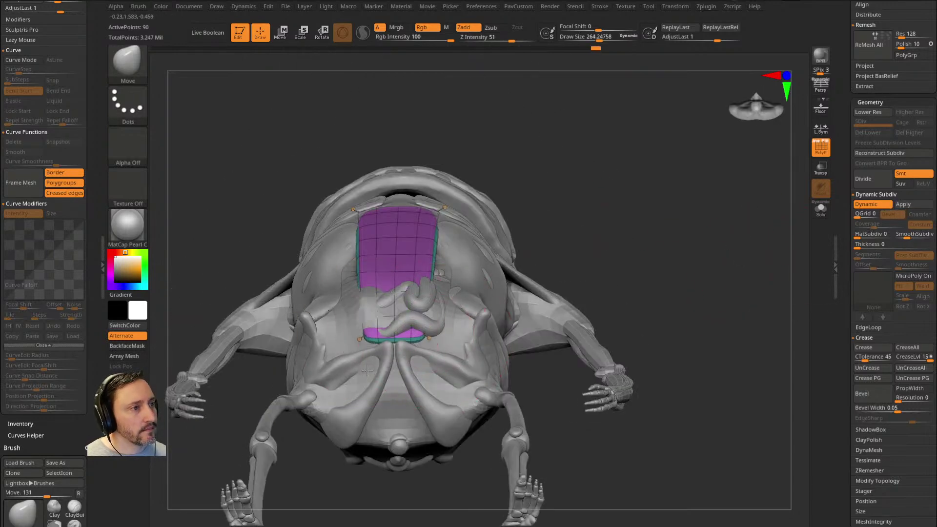
right_click_drag(587, 217, 409, 326)
left_click_drag(409, 326, 378, 297)
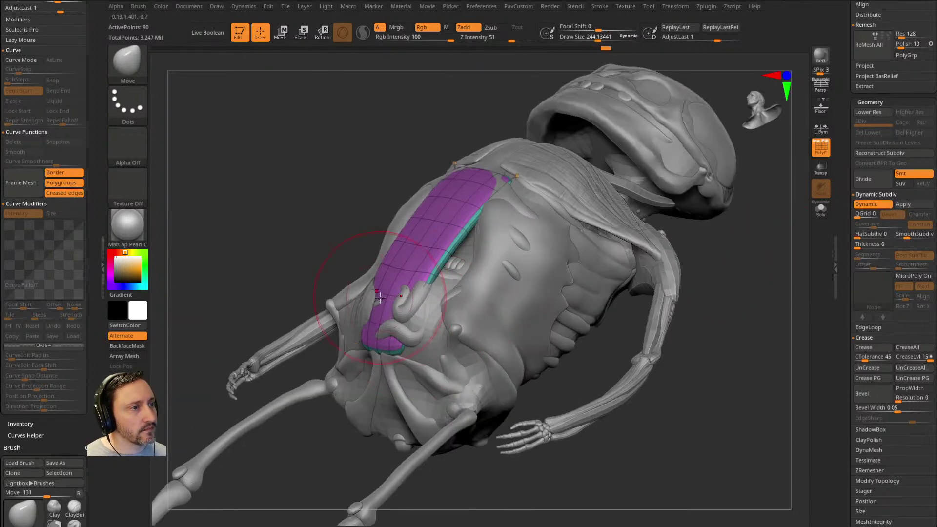
right_click_drag(365, 307, 414, 215)
left_click_drag(415, 214, 373, 234)
mouse_move(544, 209)
right_mouse_down()
mouse_move(668, 215)
mouse_move(683, 236)
mouse_move(630, 249)
mouse_move(660, 195)
mouse_move(430, 288)
right_mouse_up()
Step: Select the side abdominal muscle mesh and pull its front edge toward the central strip with the Move brush
key("b")
key("s")
key("t")
left_click(493, 275, "alt")
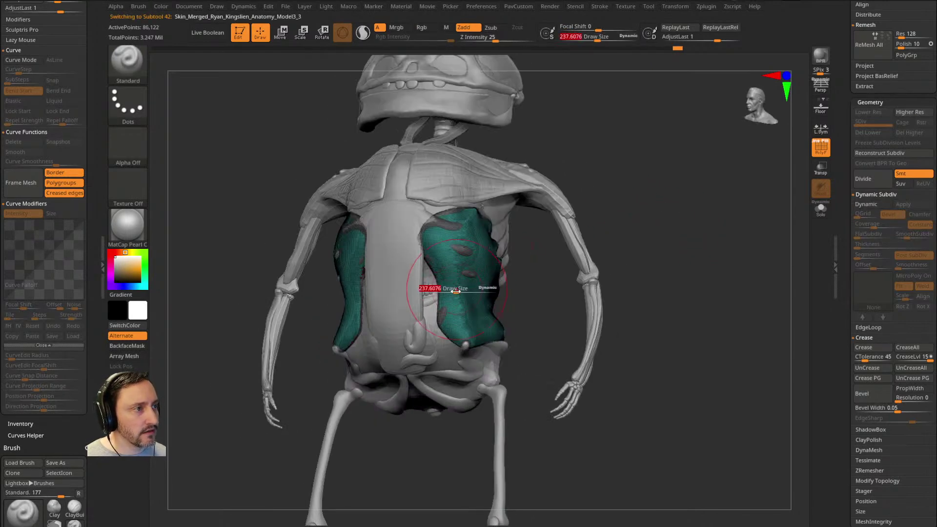
key("b")
key("m")
key("v")
left_click_drag(429, 281, 423, 307)
right_click_drag(599, 223, 547, 217)
mouse_move(433, 303)
left_mouse_down()
mouse_move(424, 307)
mouse_move(429, 334)
left_mouse_up()
Step: Remesh the side abdominal muscles with ZRemesher at AdaptiveSize 0, then repeat the remesh with Half enabled to lower the density
key("space")
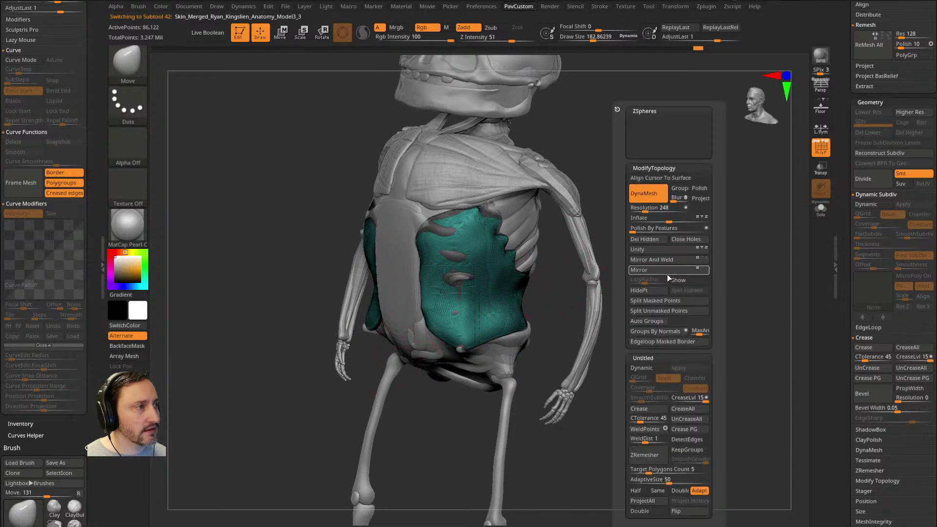
left_click(652, 269)
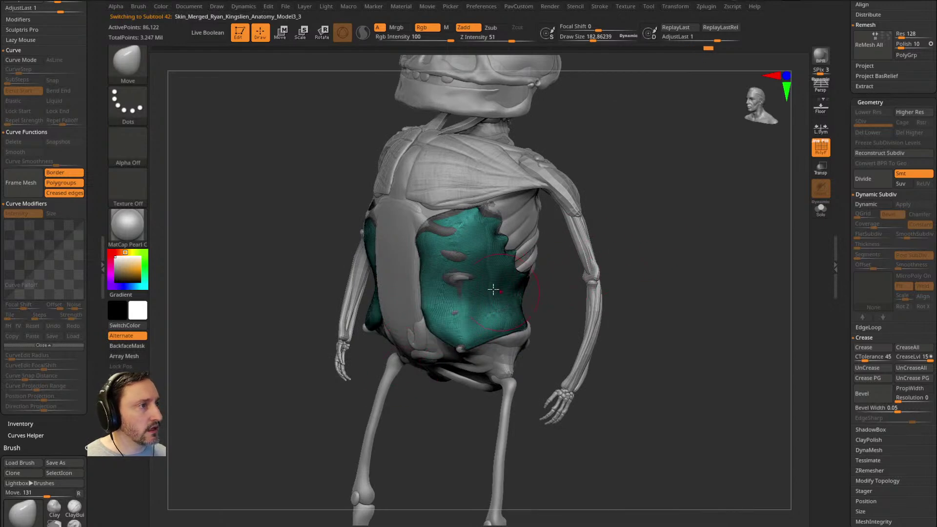
key("space")
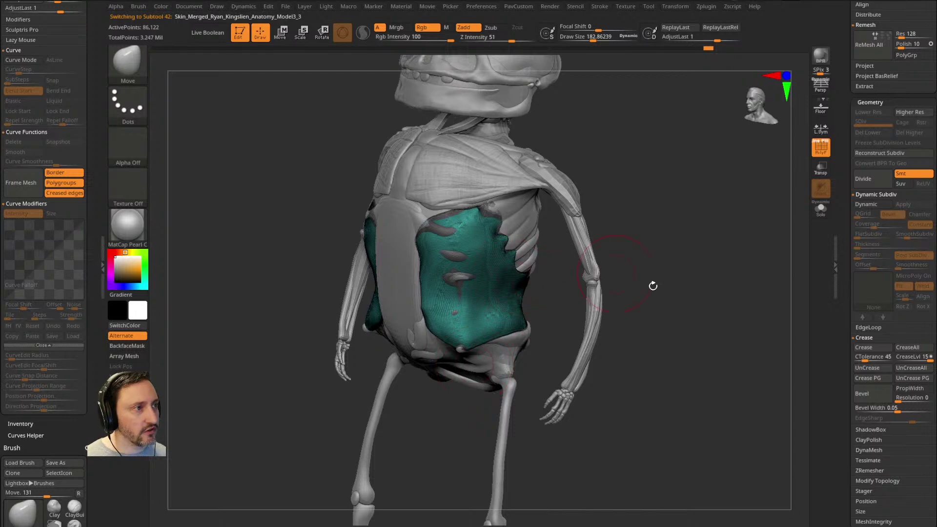
key("space")
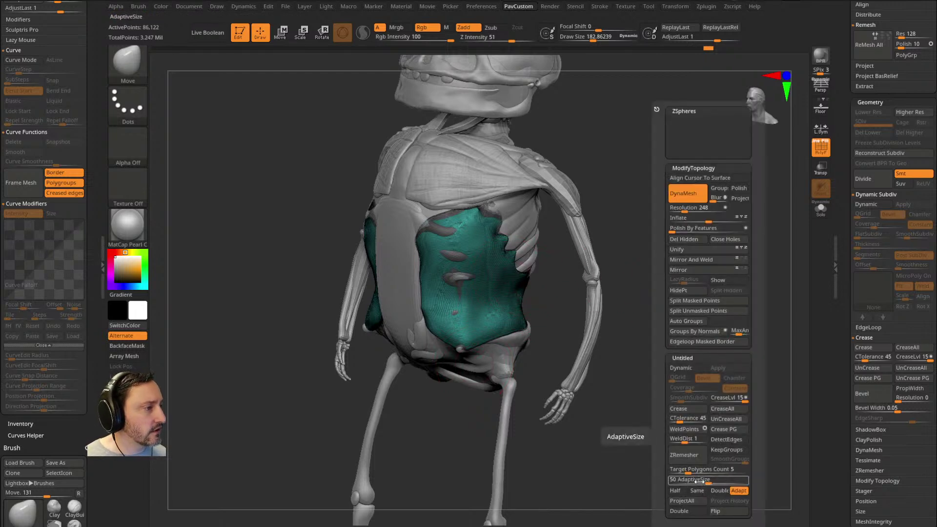
left_click_drag(698, 480, 669, 480)
left_click(688, 455)
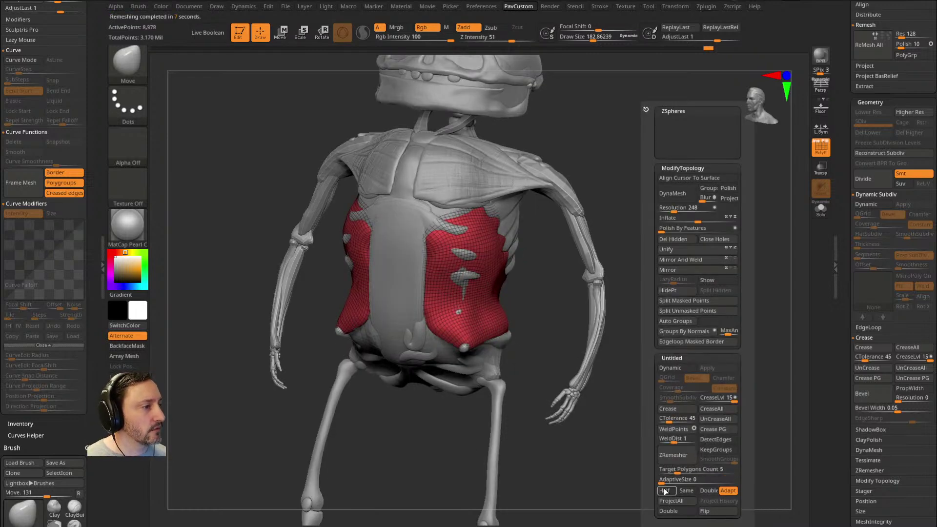
left_click(678, 460)
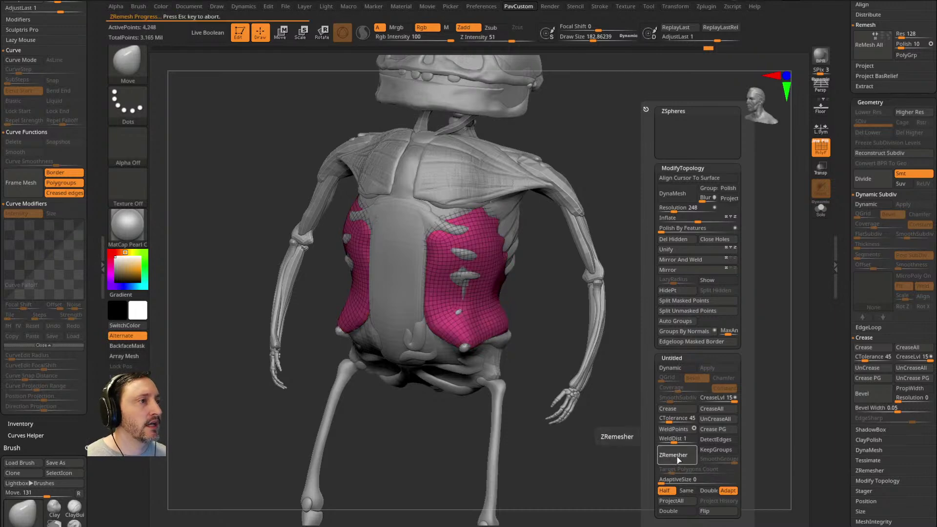
mouse_move(643, 461)
left_mouse_down()
mouse_move(725, 319)
mouse_move(717, 305)
left_mouse_up()
Step: Refine the contours of the remeshed side abdominal muscles with the Move brush at varying draw sizes
key("s")
left_click_drag(513, 324, 509, 338)
left_click_drag(679, 301, 570, 313)
key("s")
left_click_drag(415, 292, 509, 242)
key("s")
left_click_drag(531, 220, 537, 215)
mouse_move(591, 205)
left_mouse_down()
mouse_move(587, 252)
mouse_move(576, 257)
mouse_move(554, 221)
left_mouse_up()
key("s")
mouse_move(742, 190)
left_mouse_down()
mouse_move(712, 210)
mouse_move(620, 222)
left_mouse_up()
Step: Turn off the wireframe display, select the central abdominal strip and subdivide it to level 4
key("b")
key("s")
key("t")
left_click(568, 248, "alt")
left_click_drag(682, 230, 708, 229)
key("shift+f")
left_click_drag(781, 195, 687, 227)
left_click(497, 269, "alt")
key("f")
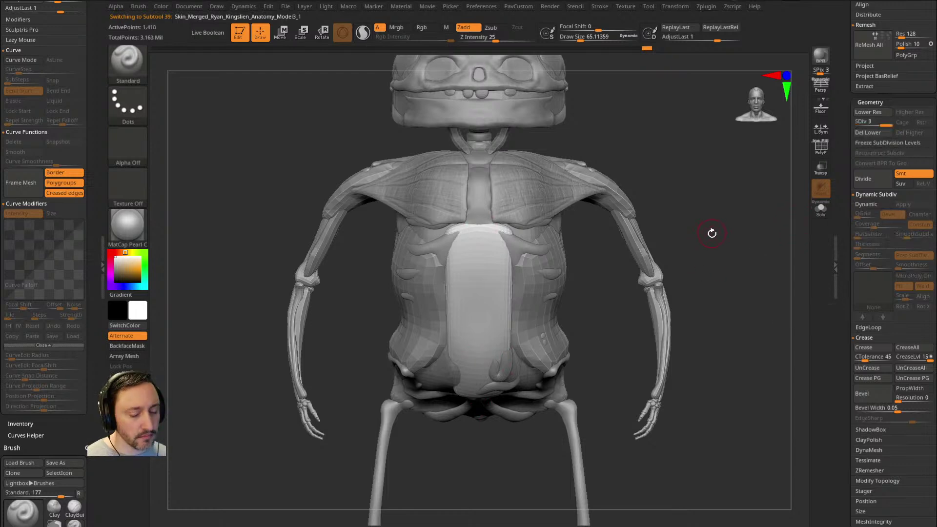
key("ctrl+d")
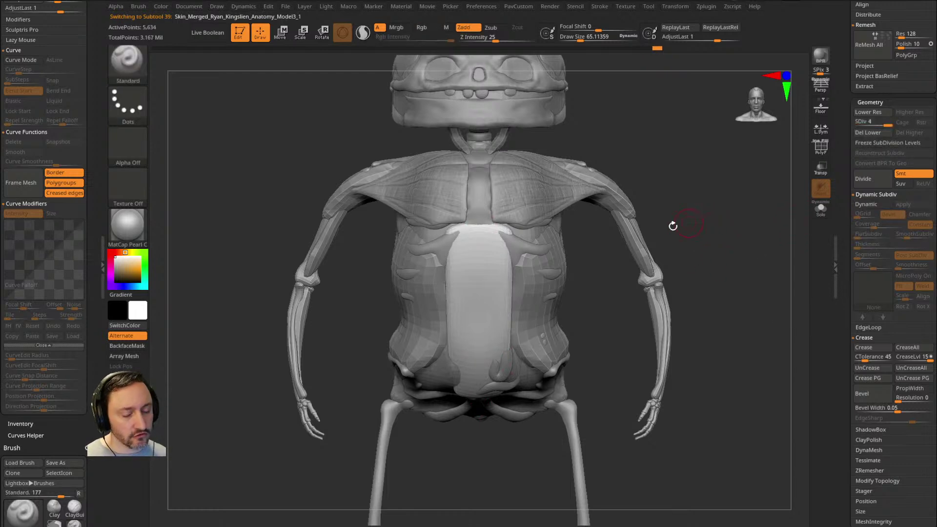
Step: Carve a vertical midline groove down the central abdominal strip with the DamStandard brush
key("b")
key("d")
key("s")
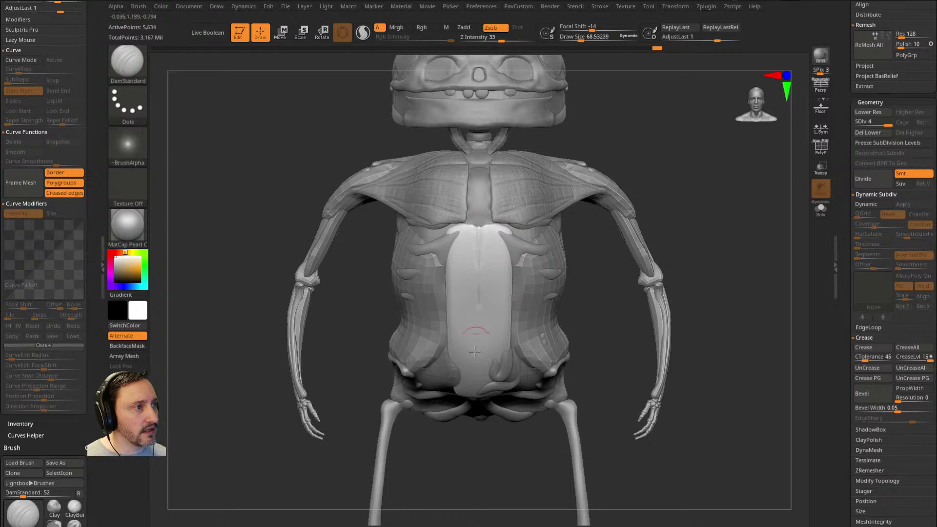
left_click_drag(482, 267, 478, 228)
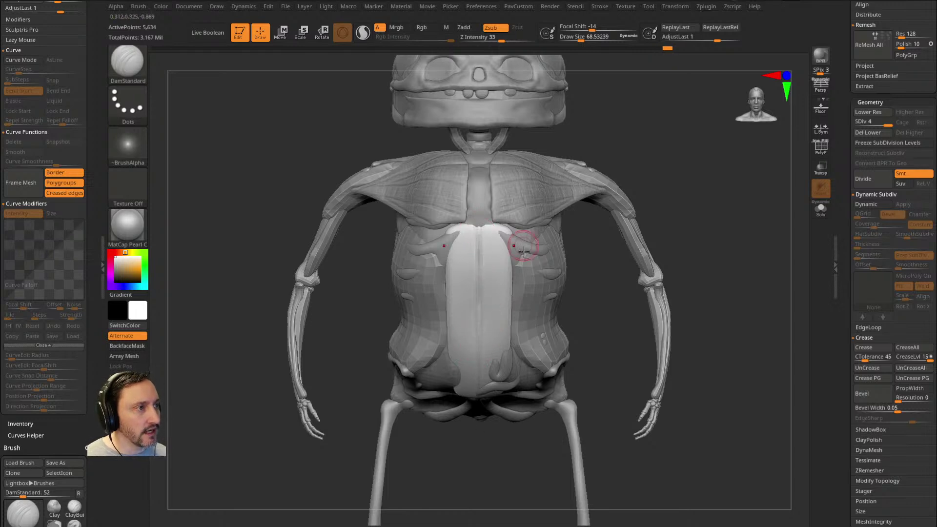
Step: Try carving curved horizontal creases across the central abdominal strip, then undo them
left_click_drag(441, 261, 470, 238)
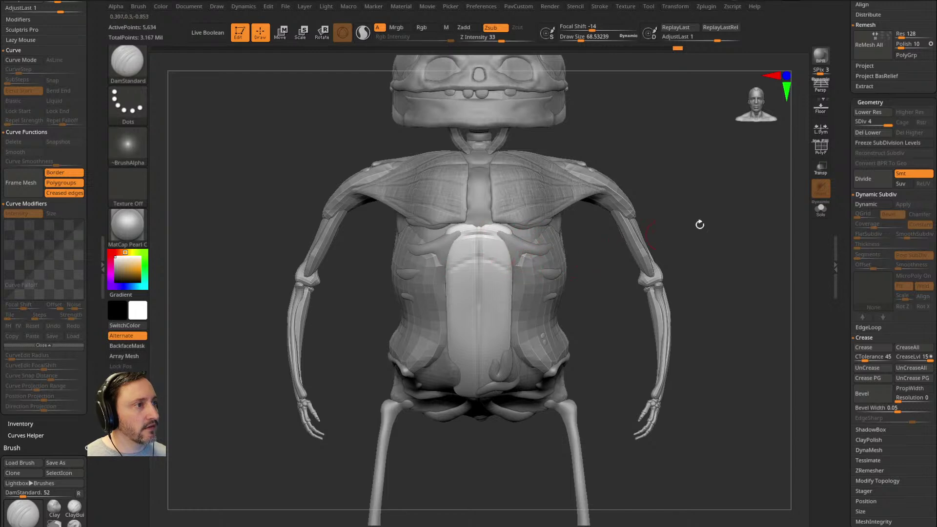
left_click(822, 172)
left_click(820, 173)
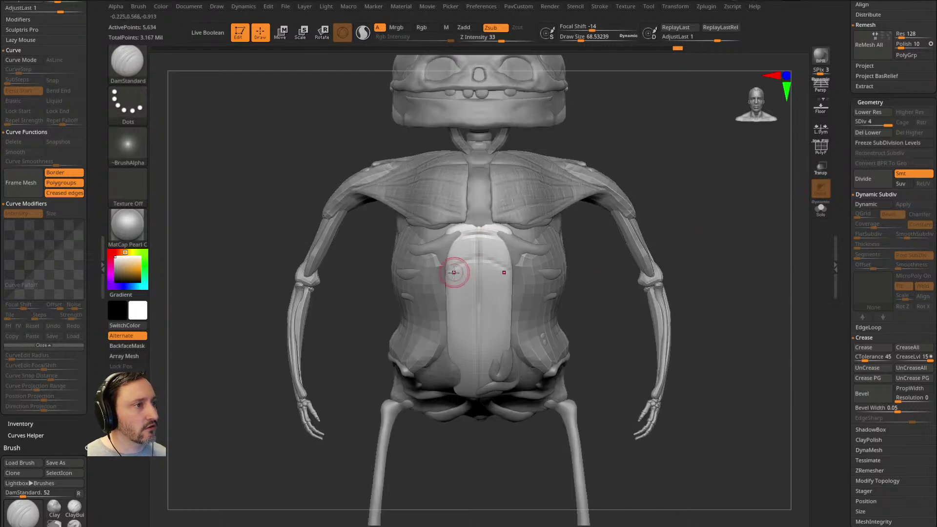
left_click_drag(446, 275, 479, 268)
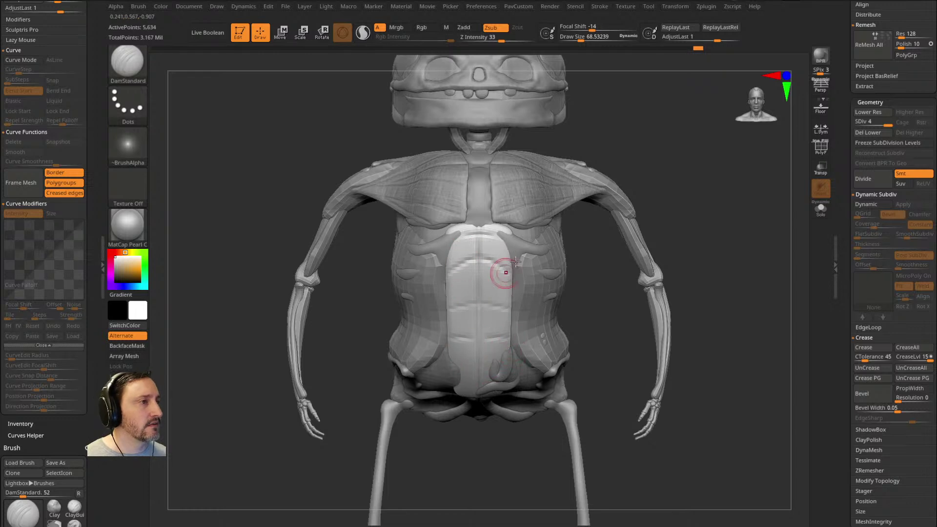
key("ctrl+z")
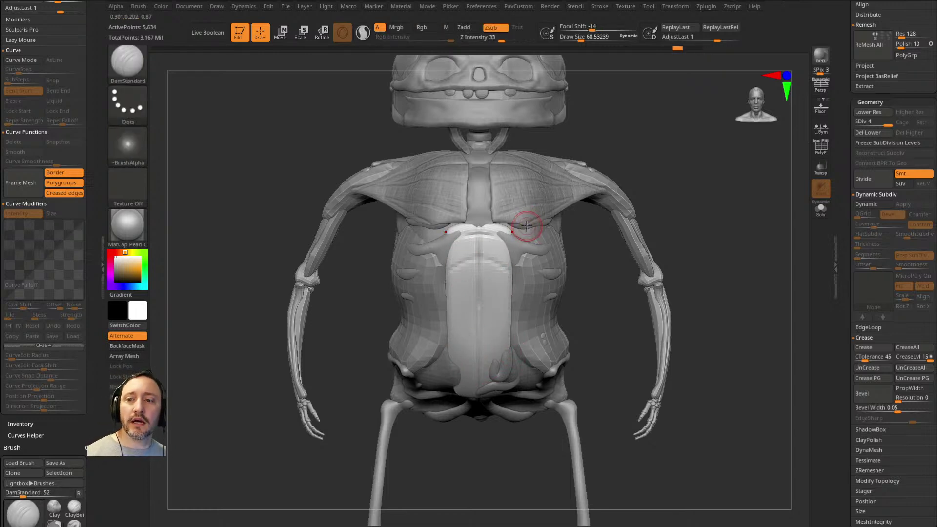
Step: Carve horizontal creases at the top and middle of the abdominal strip and smooth the midline groove toward its lower end
left_click_drag(717, 261, 581, 239)
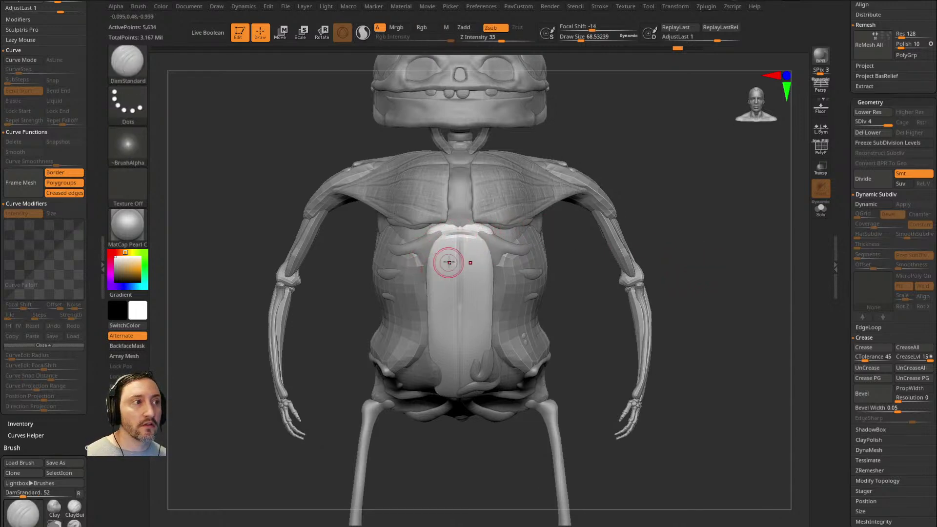
mouse_move(450, 234)
left_mouse_down()
mouse_move(469, 236)
mouse_move(454, 234)
left_mouse_up()
mouse_move(651, 194)
left_mouse_down()
mouse_move(561, 200)
mouse_move(637, 198)
left_mouse_up()
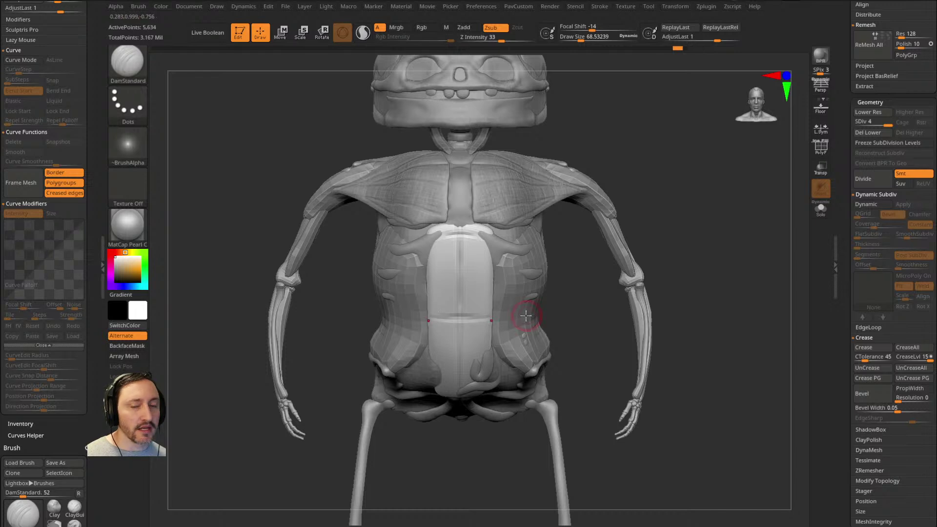
key("shift")
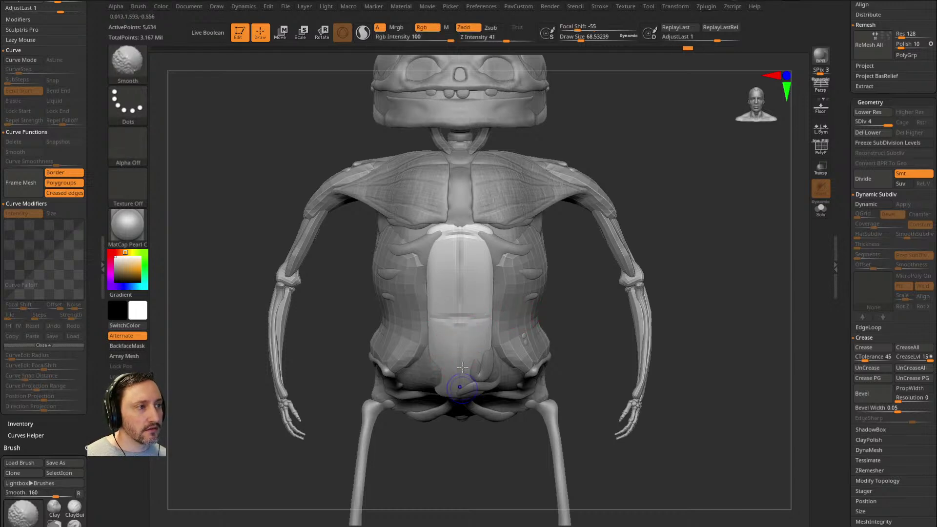
mouse_move(460, 337)
left_mouse_down("shift")
mouse_move(453, 326)
mouse_move(480, 313)
mouse_move(464, 318)
mouse_move(468, 283)
left_mouse_up("shift")
Step: Touch up the middle crease with the Standard brush and carve further horizontal abdominal creases with DamStandard at draw size about 79
key("b")
key("s")
key("t")
key("s")
left_click(461, 318)
key("b")
key("d")
key("s")
key("s")
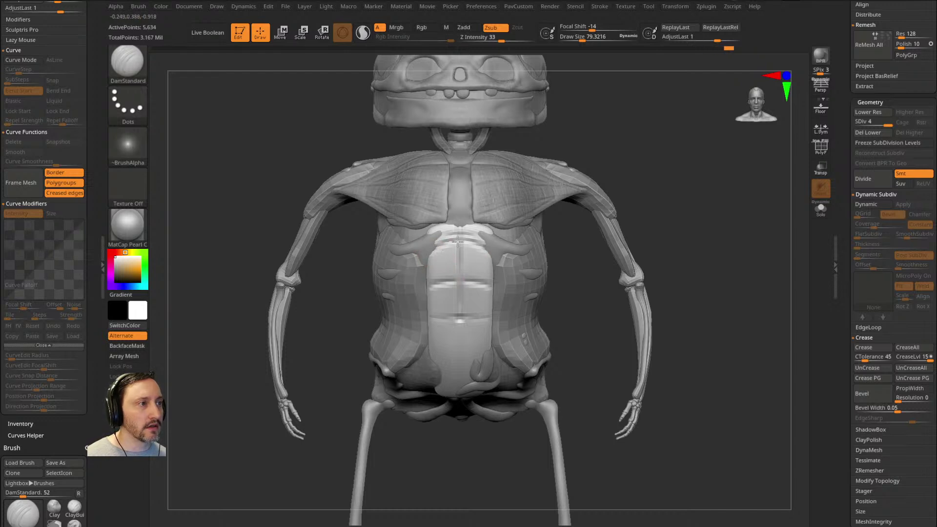
Step: Build up the abdominal segments between the creases with the ClayBuildup brush
key("b")
key("c")
key("b")
right_click_drag(477, 262, 518, 236)
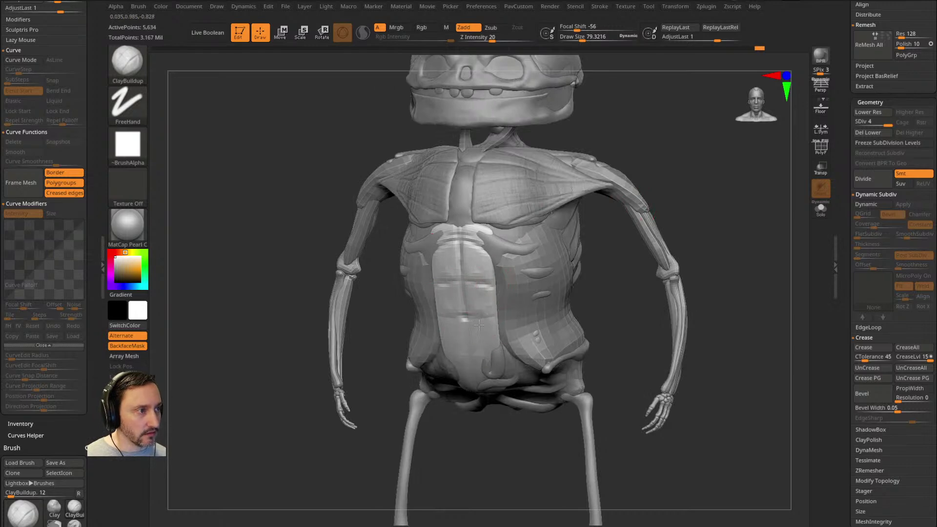
Step: Select the shoulder muscle mesh and reshape it around the shoulder blade and upper arm with the Move brush
mouse_move(717, 215)
right_mouse_down()
mouse_move(722, 198)
mouse_move(656, 236)
mouse_move(662, 205)
mouse_move(683, 199)
mouse_move(592, 253)
right_mouse_up()
key("b")
key("m")
key("v")
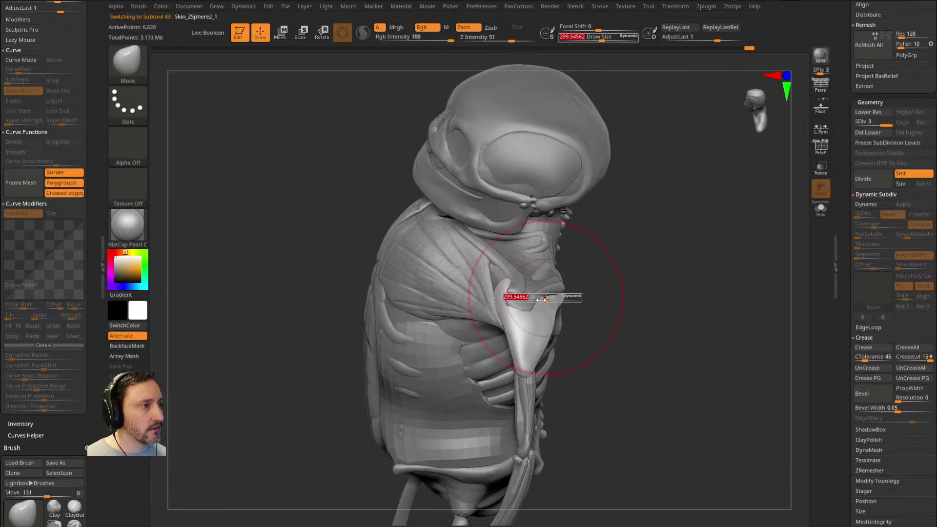
right_click_drag(549, 306, 554, 314)
key("bracketleft")
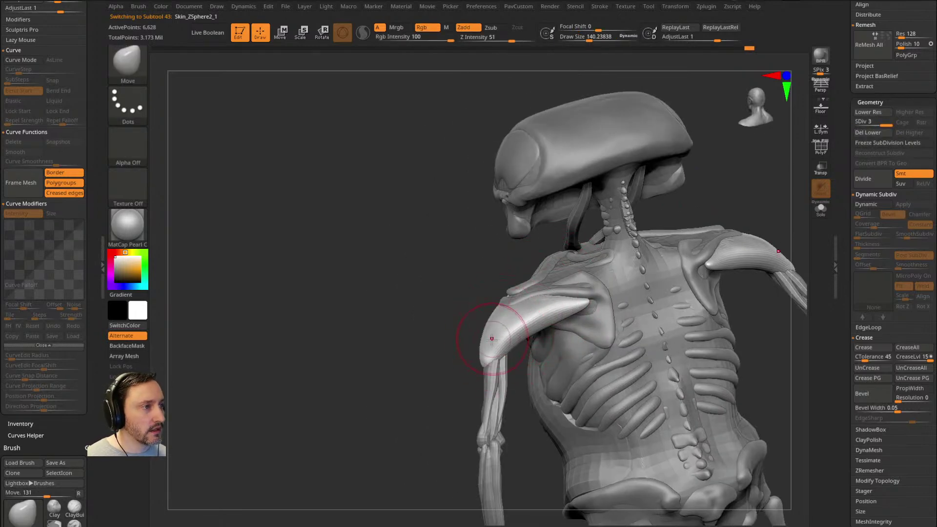
mouse_move(446, 378)
right_mouse_down()
mouse_move(446, 351)
mouse_move(533, 324)
mouse_move(560, 303)
right_mouse_up()
key("bracketright")
key("bracketleft")
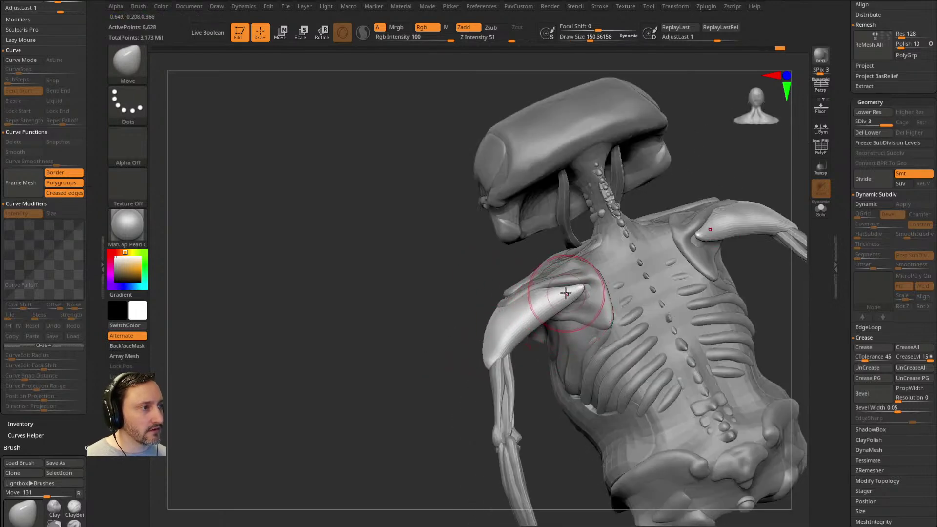
right_click_drag(449, 305, 533, 288)
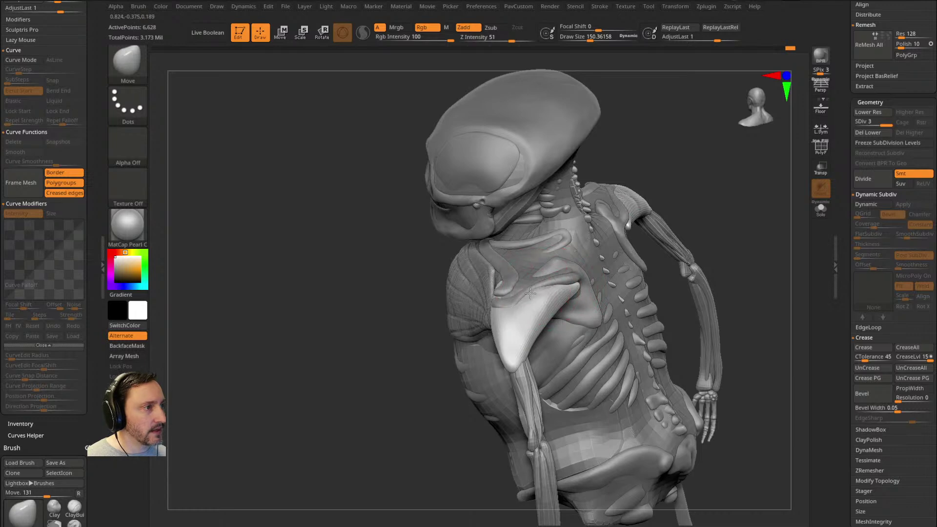
Step: Build up fibre volume along the shoulder muscle with the ClayBuildup brush at draw size about 87
mouse_move(734, 225)
right_mouse_down()
mouse_move(725, 213)
mouse_move(700, 219)
mouse_move(707, 206)
mouse_move(678, 273)
right_mouse_up()
key("b")
key("c")
key("b")
key("bracketleft")
key("bracketleft")
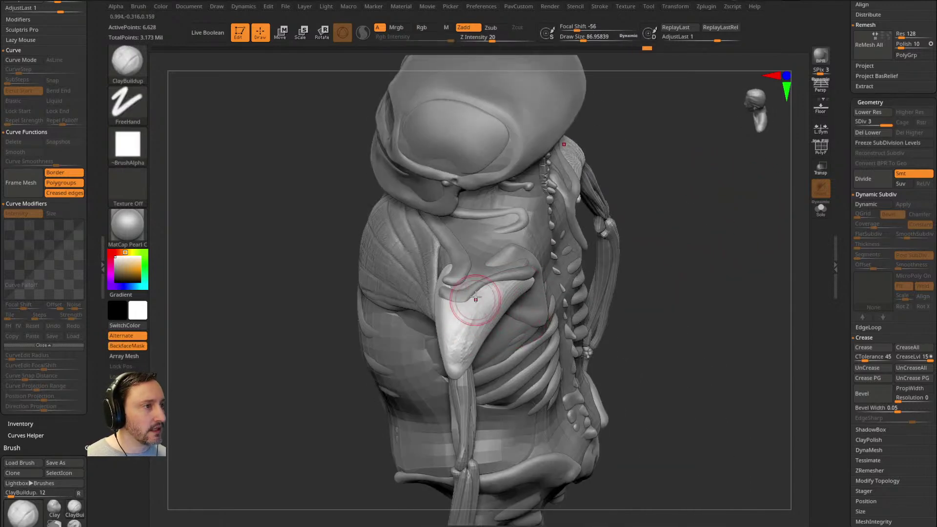
right_click_drag(476, 324, 557, 274)
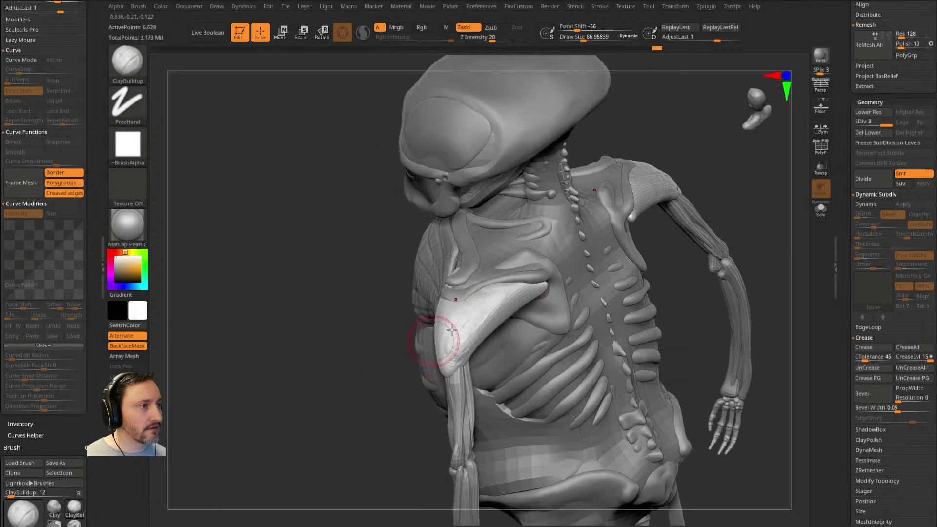
right_click_drag(391, 374, 497, 292)
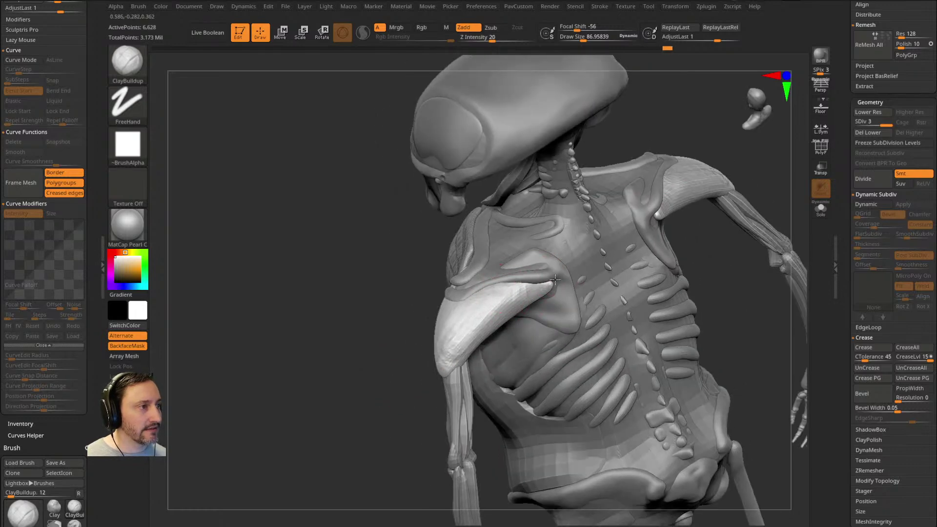
right_click_drag(396, 309, 505, 311)
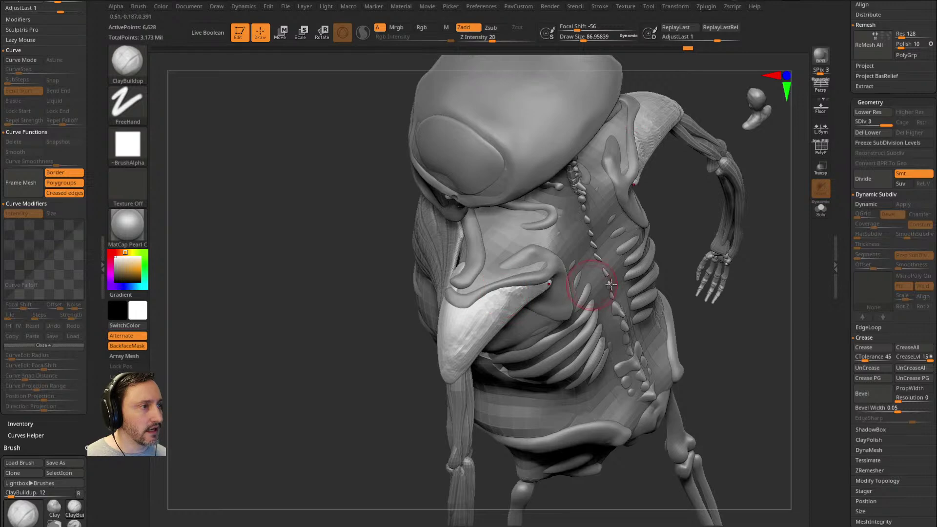
right_click_drag(572, 288, 559, 284)
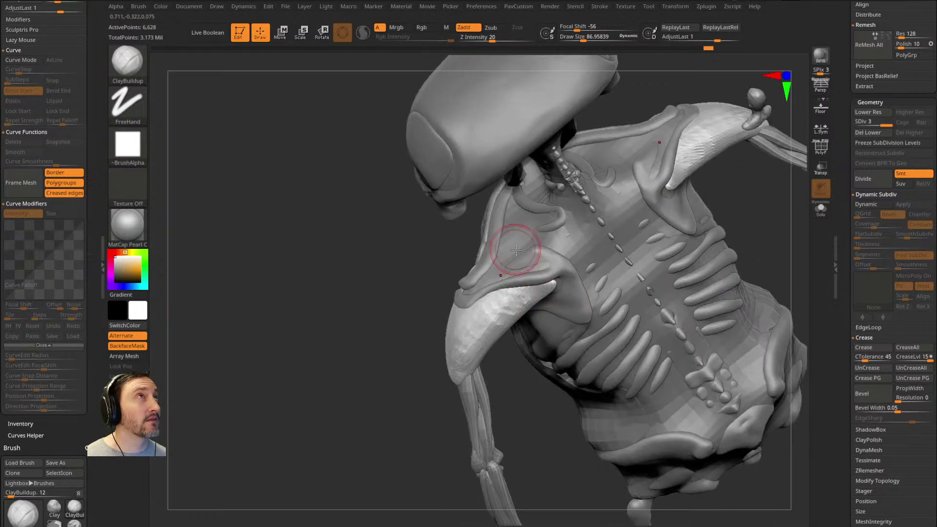
Step: Adjust the shoulder muscle's outline with the Move brush at draw size about 108
mouse_move(542, 283)
right_mouse_down()
mouse_move(410, 322)
mouse_move(508, 310)
mouse_move(395, 341)
mouse_move(495, 318)
mouse_move(397, 338)
mouse_move(422, 326)
mouse_move(536, 306)
mouse_move(397, 335)
right_mouse_up()
key("b")
key("m")
key("v")
key("[")
key("[")
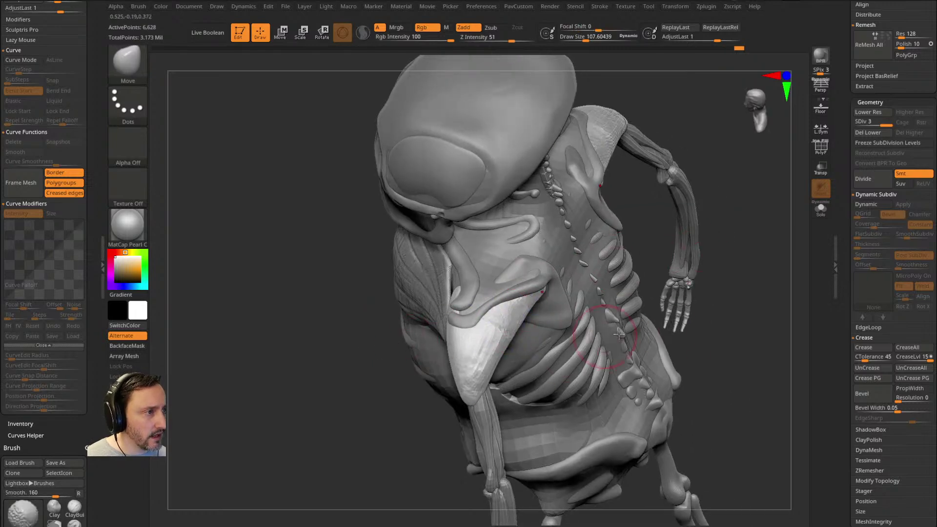
Step: Add finer muscle strands to the outer side of the shoulder muscle with ClayBuildup at draw size about 69
key("b")
key("c")
key("b")
key("[")
mouse_move(483, 355)
right_mouse_down()
mouse_move(437, 428)
mouse_move(498, 339)
mouse_move(495, 328)
right_mouse_up()
key("[")
mouse_move(390, 455)
right_mouse_down()
mouse_move(447, 318)
mouse_move(477, 356)
right_mouse_up()
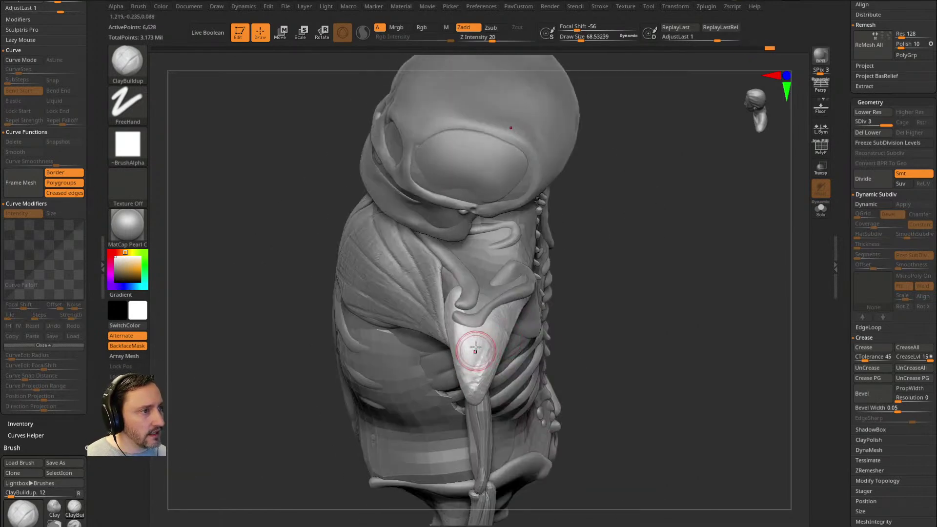
right_click_drag(561, 299, 608, 271)
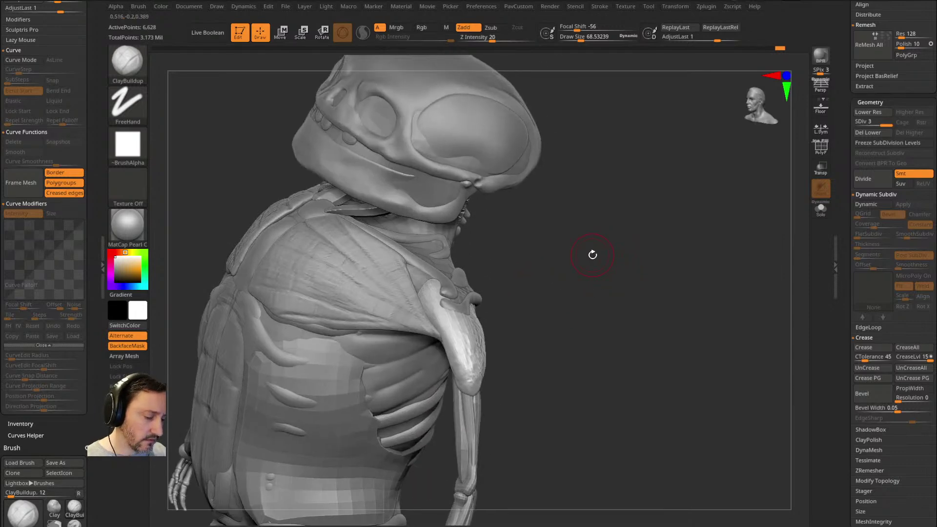
right_click_drag(550, 213, 488, 314)
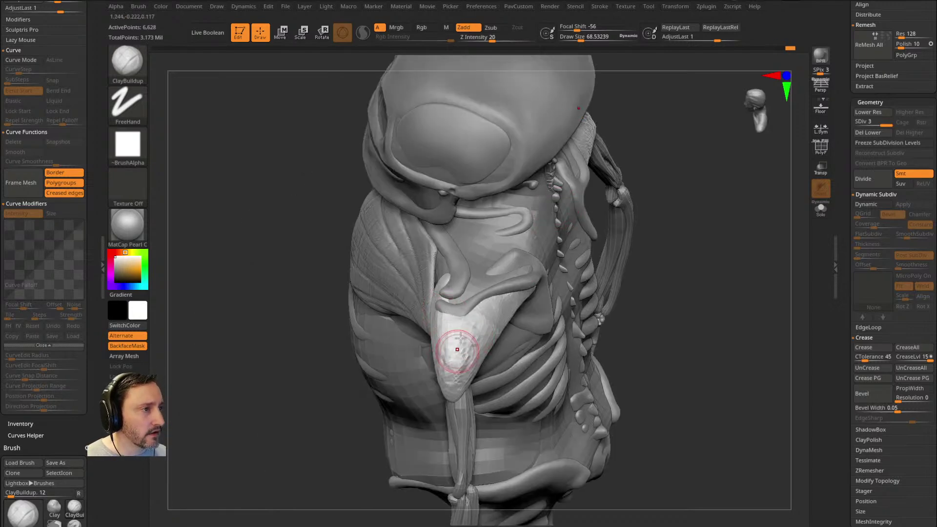
Step: Carve fibre grooves into the shoulder muscle near the upper arm with the DamStandard brush at draw size about 69
right_click_drag(379, 456, 397, 334)
key("b")
key("d")
key("s")
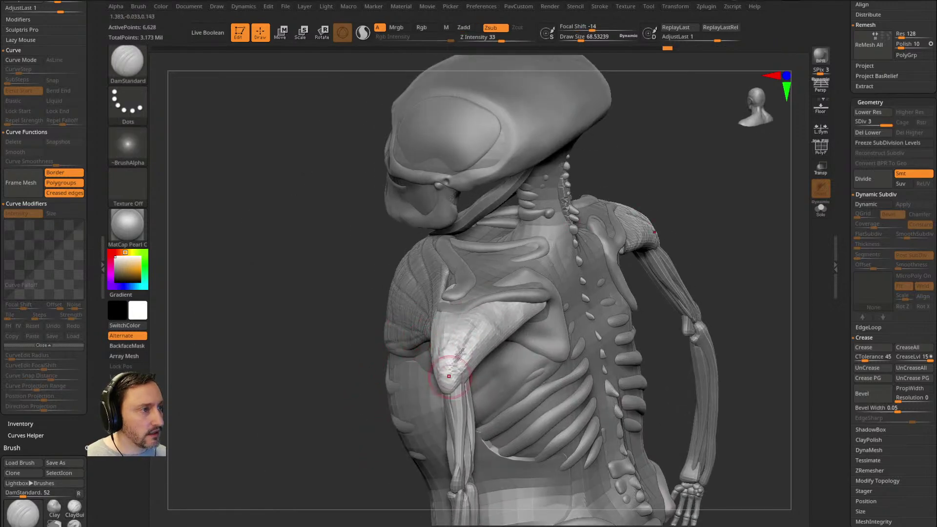
right_click_drag(364, 419, 459, 339)
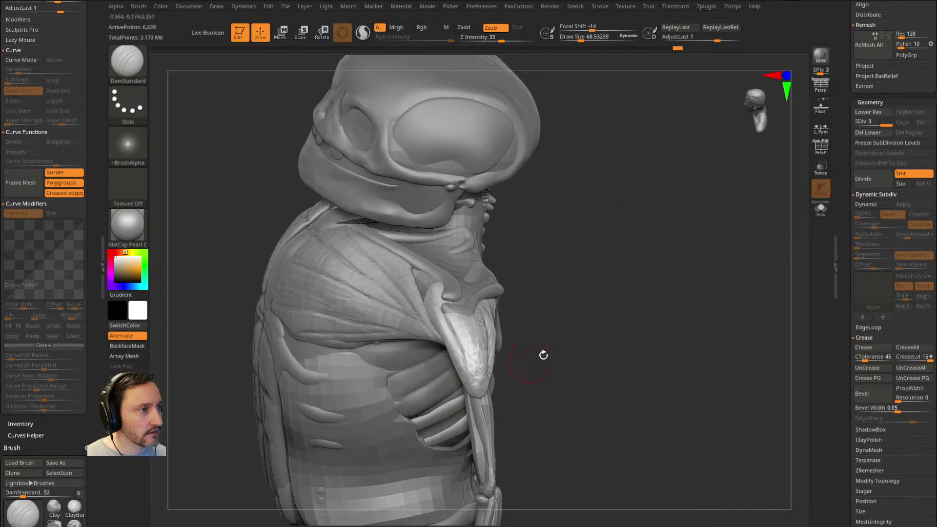
right_click_drag(533, 359, 481, 343)
mouse_move(492, 378)
right_mouse_down("ctrl")
mouse_move(577, 324)
mouse_move(439, 326)
mouse_move(597, 327)
mouse_move(584, 297)
mouse_move(515, 357)
right_mouse_up("ctrl")
Step: Adjust the front contour of the shoulder muscle with the Move brush at draw size about 212
key("s")
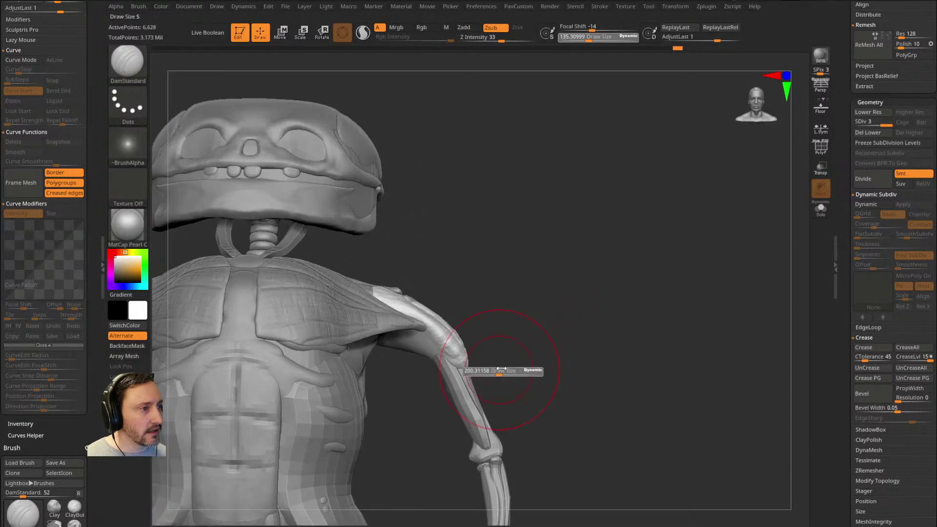
key("b")
key("m")
key("v")
key("s")
left_click_drag(463, 371, 458, 371)
mouse_move(497, 312)
right_mouse_down("ctrl")
mouse_move(499, 278)
mouse_move(415, 293)
mouse_move(416, 341)
mouse_move(537, 303)
mouse_move(566, 307)
mouse_move(565, 272)
mouse_move(536, 283)
right_mouse_up("ctrl")
Step: Select the side abdominal muscle mesh, subdivide it to level 3 and choose the ClayBuildup brush
key("b")
key("s")
key("t")
left_click(378, 312, "alt")
key("ctrl+d")
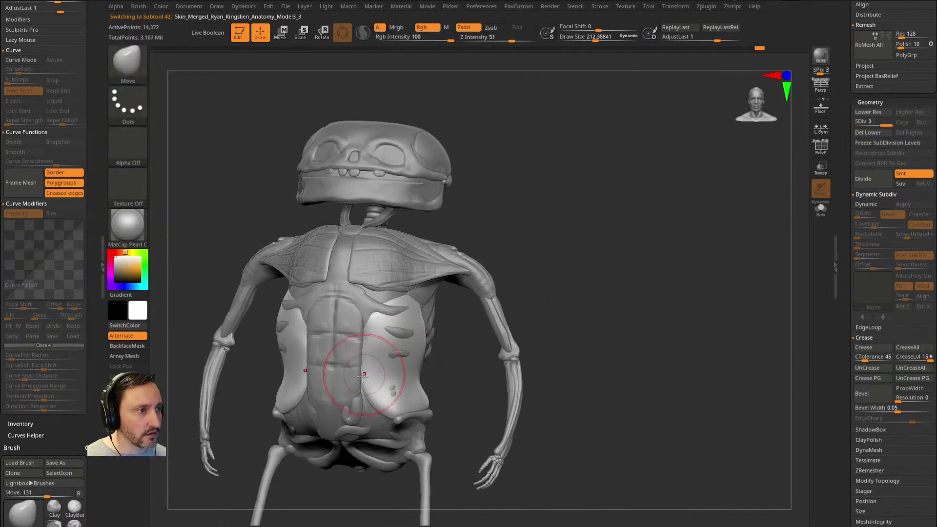
key("b")
key("c")
key("b")
mouse_move(575, 234)
right_mouse_down()
mouse_move(577, 272)
mouse_move(547, 293)
right_mouse_up()
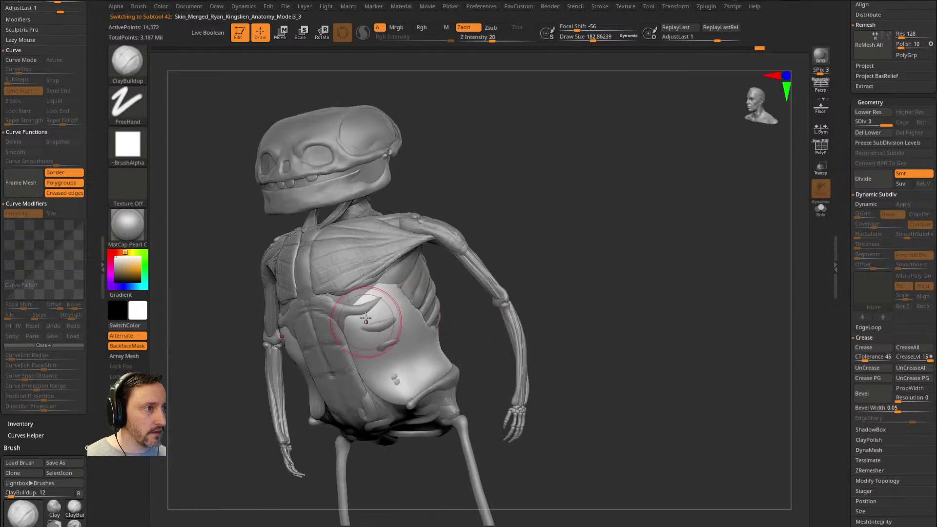
key("bracketleft")
key("bracketleft")
key("bracketleft")
key("bracketleft")
key("bracketleft")
key("bracketleft")
key("bracketleft")
left_click_drag(396, 295, 364, 357)
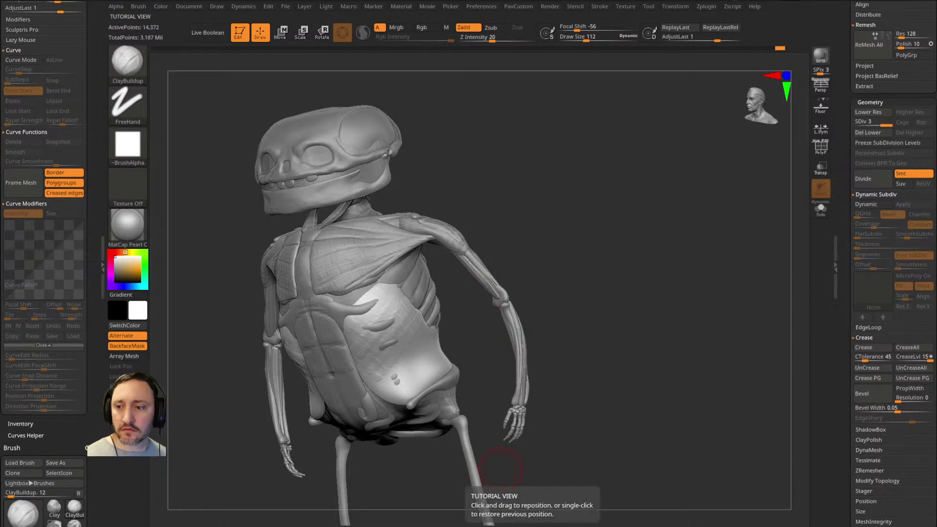
mouse_move(595, 247)
left_mouse_down()
mouse_move(607, 293)
mouse_move(600, 264)
mouse_move(518, 237)
mouse_move(539, 238)
mouse_move(533, 188)
mouse_move(507, 200)
left_mouse_up()
key("ctrl+z")
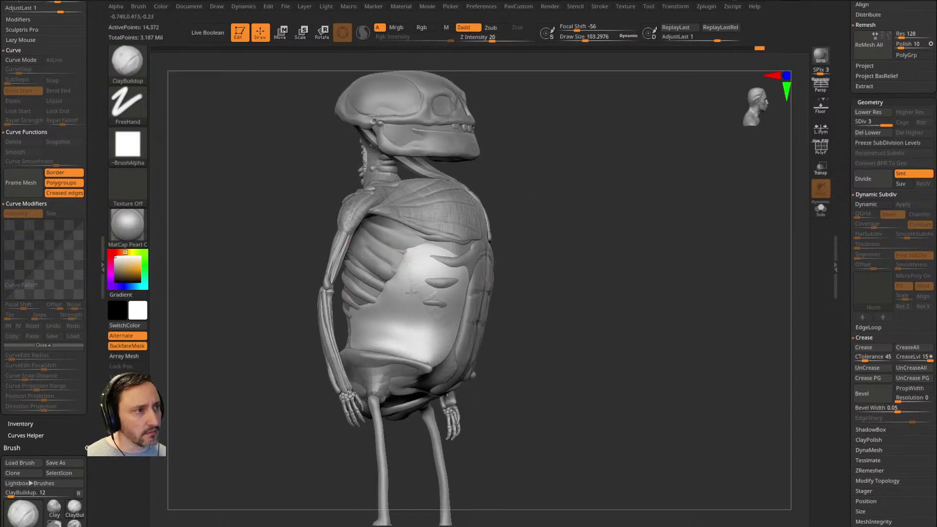
Step: Build up diagonal muscle fibres across the side abdominal mesh with ClayBuildup at draw sizes from about 83 to 108
left_click_drag(517, 266, 397, 271)
key("[")
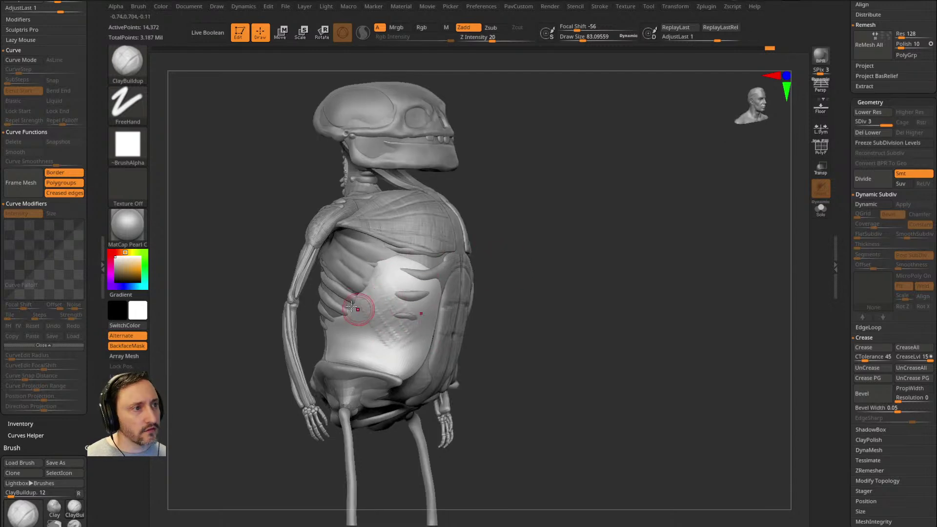
right_click_drag(345, 314, 366, 330)
key("]")
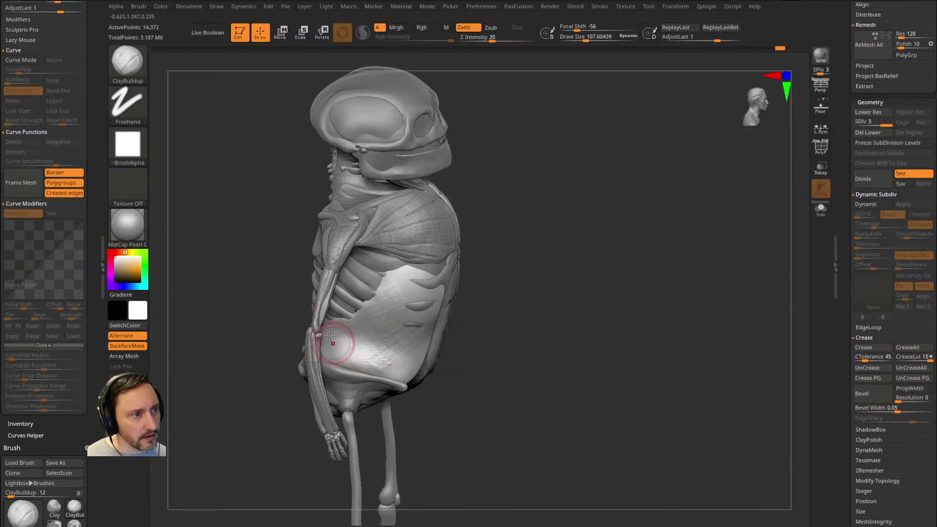
right_click_drag(387, 366, 371, 330)
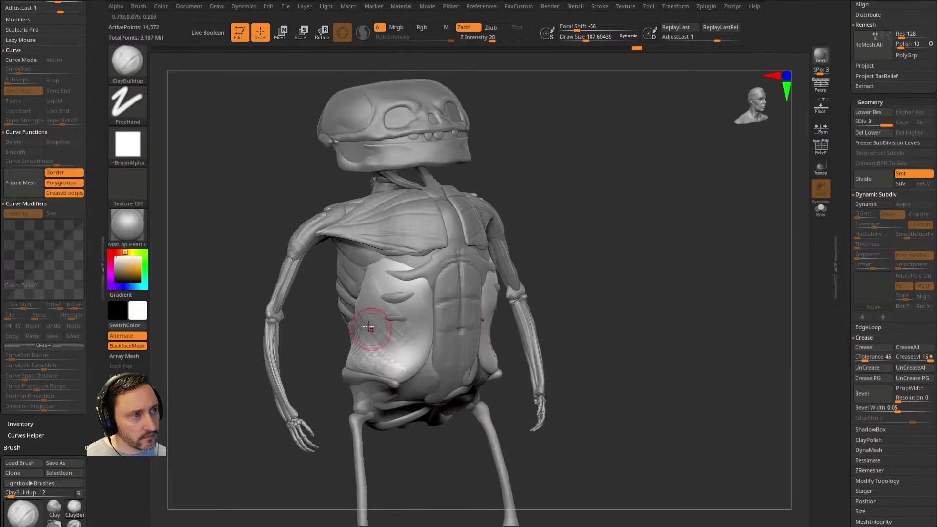
left_click_drag(372, 338, 391, 358)
left_click_drag(375, 259, 404, 266)
right_click_drag(463, 273, 443, 273)
mouse_move(429, 288)
left_mouse_down()
mouse_move(421, 364)
mouse_move(415, 349)
left_mouse_up()
mouse_move(656, 281)
right_mouse_down()
mouse_move(623, 282)
mouse_move(594, 263)
right_mouse_up()
Step: Choose the Standard brush and select the shoulder blade mesh on the character's back
key("b")
key("s")
key("t")
mouse_move(625, 236)
right_mouse_down("alt")
mouse_move(609, 270)
mouse_move(602, 259)
mouse_move(562, 273)
mouse_move(634, 255)
mouse_move(548, 283)
right_mouse_up("alt")
left_click(470, 254, "alt")
left_click(548, 282, "alt")
mouse_move(420, 294)
right_mouse_down()
mouse_move(574, 237)
mouse_move(564, 240)
mouse_move(607, 257)
mouse_move(616, 236)
right_mouse_up()
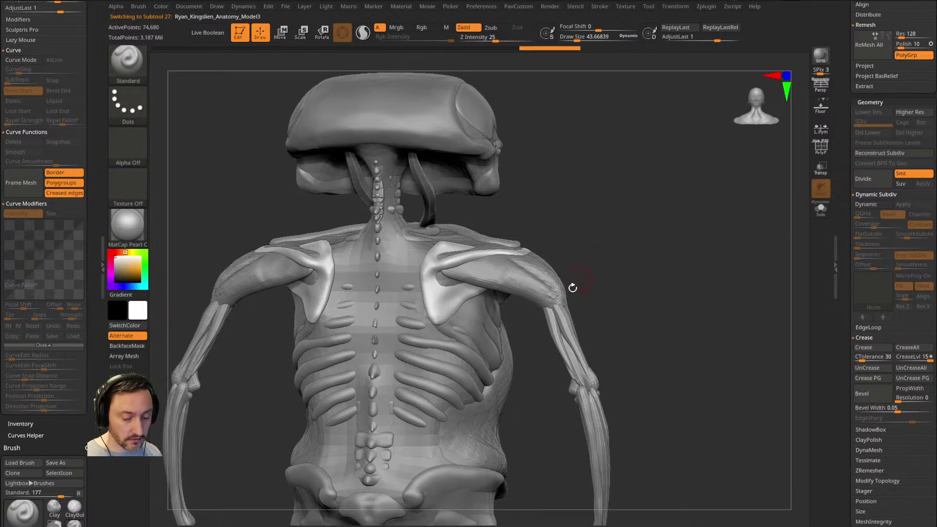
Step: Choose the Muscle curve brush and set its draw size to about 52
key("b")
left_click(737, 488)
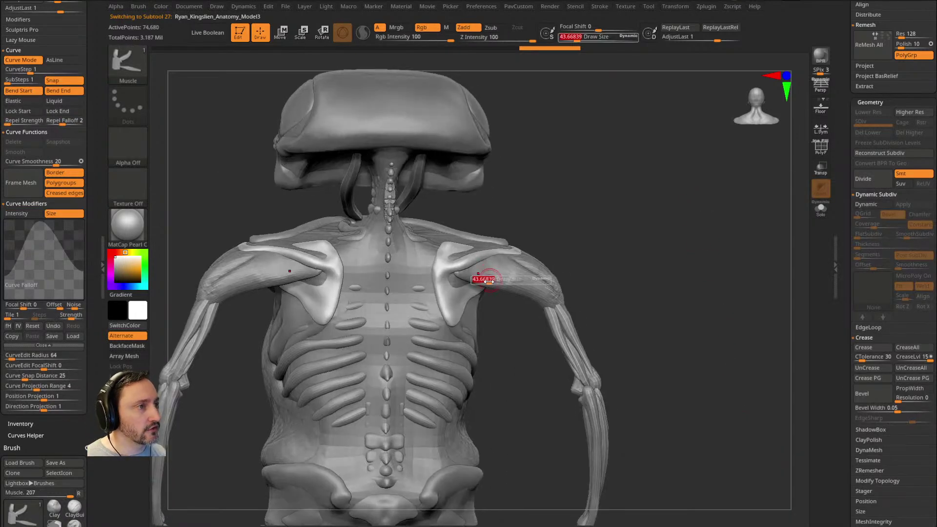
right_click_drag(534, 262, 488, 281, "ctrl")
key("s")
left_click_drag(473, 288, 488, 288)
right_click_drag(488, 288, 537, 264)
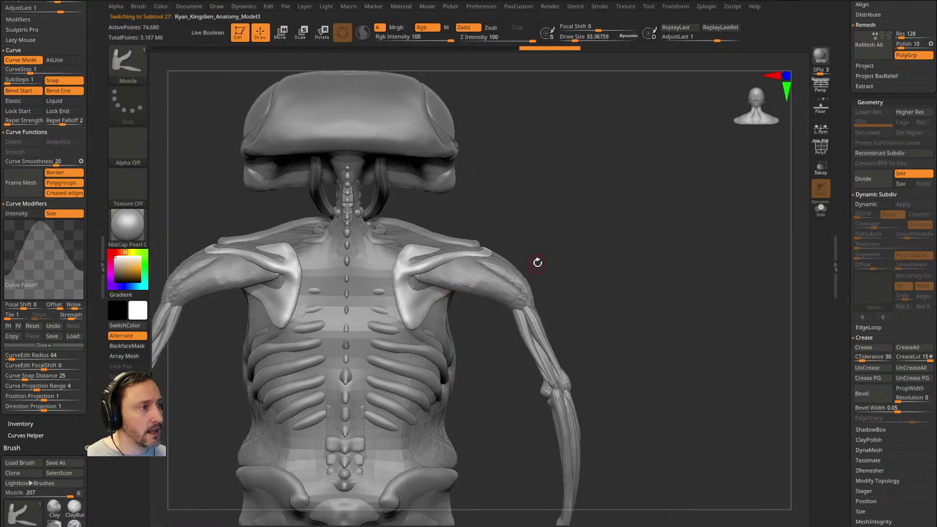
key("[")
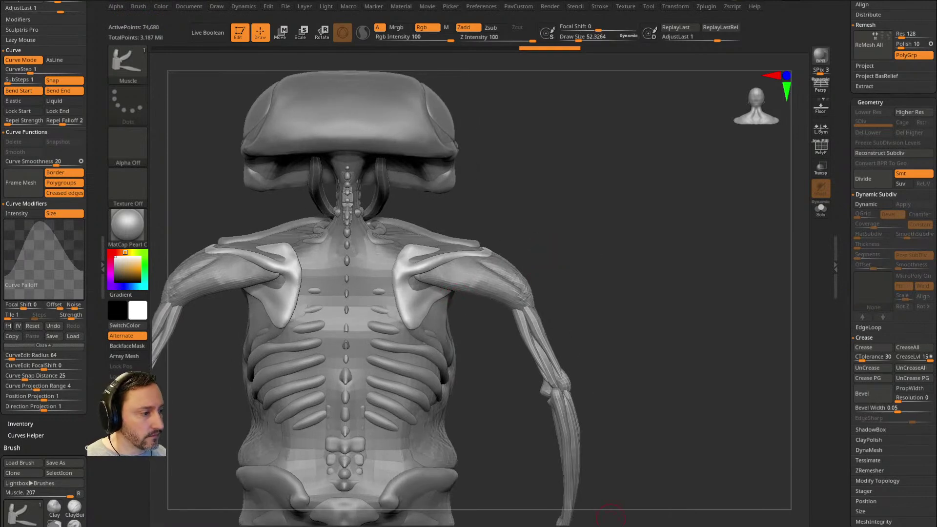
Step: Switch to Zygote Body, isolate the teres major and examine its attachments at the shoulder blade and upper arm
key("alt+Tab")
left_click_drag(565, 151, 213, 220)
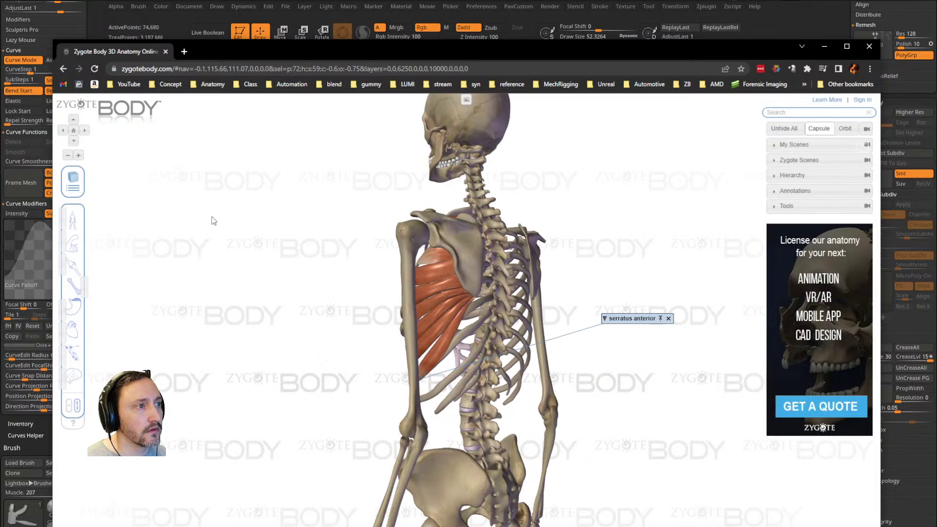
left_click(72, 243)
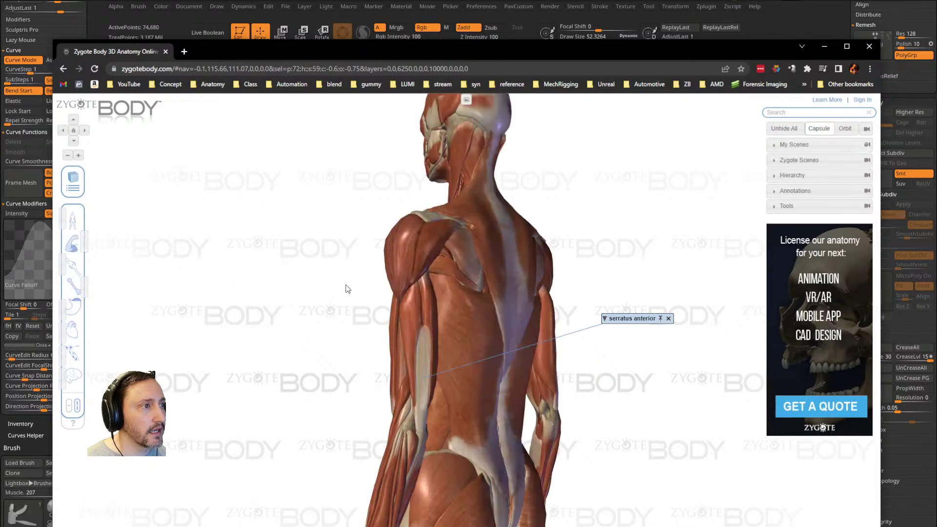
left_click(444, 273)
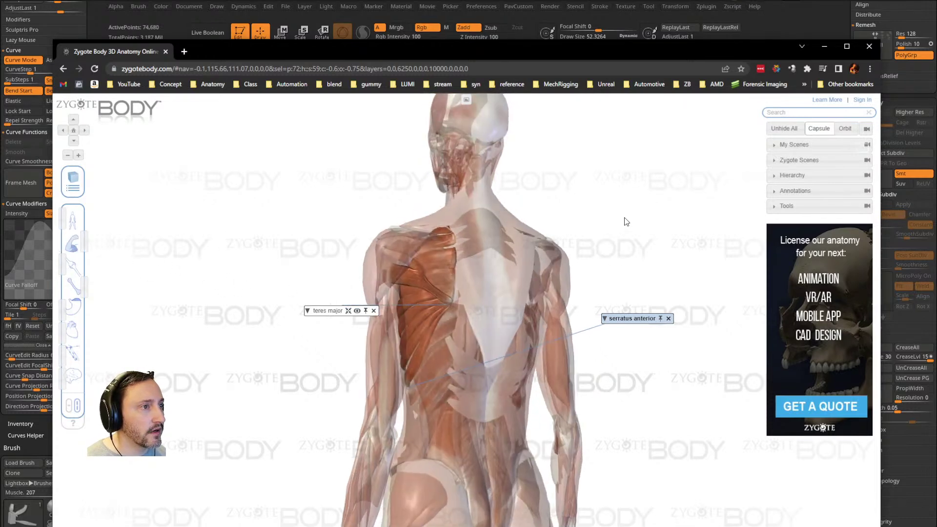
left_click(79, 243)
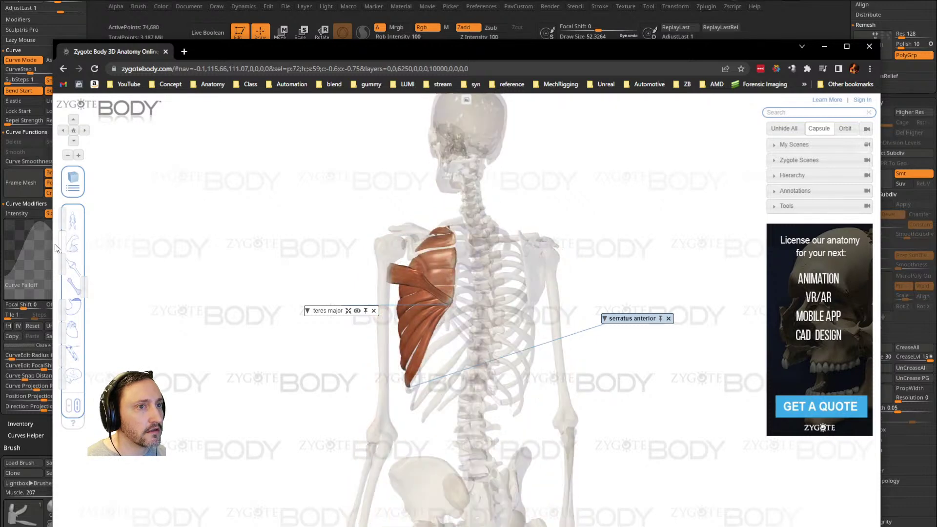
left_click(668, 319)
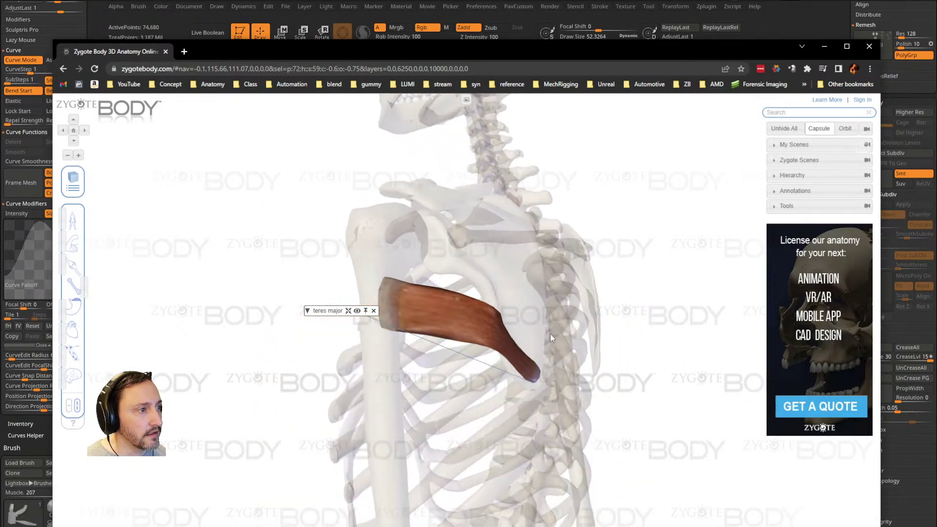
left_click_drag(555, 342, 774, 348)
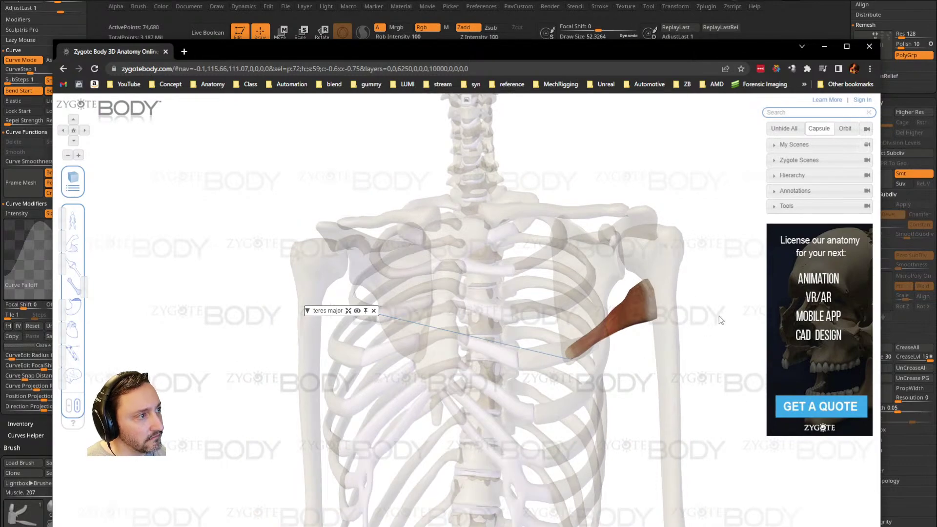
key("alt+Tab")
left_click_drag(718, 312, 591, 209)
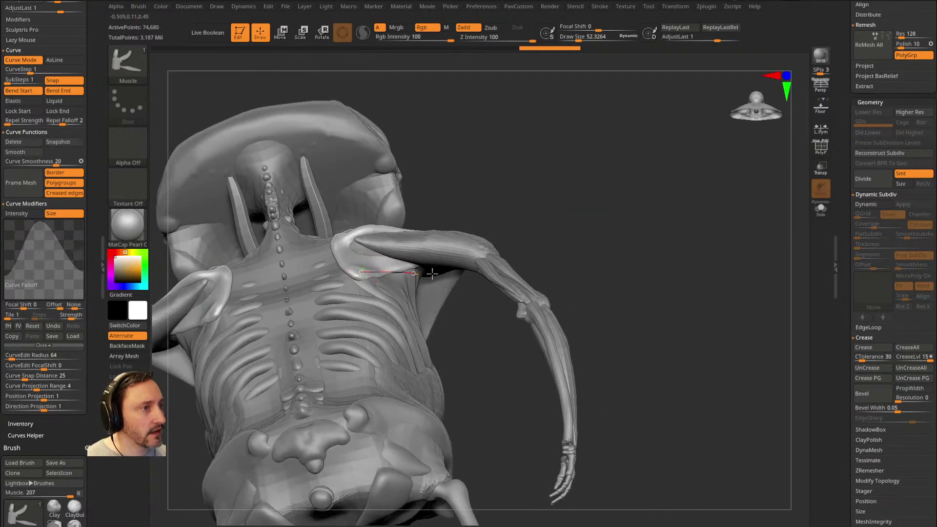
left_click_drag(487, 276, 488, 276)
left_click_drag(630, 238, 630, 261)
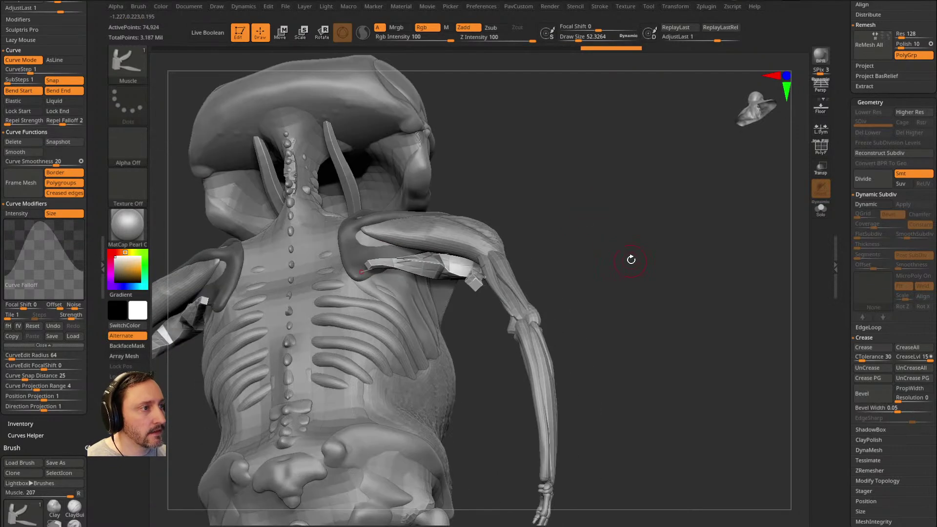
key("ctrl+z")
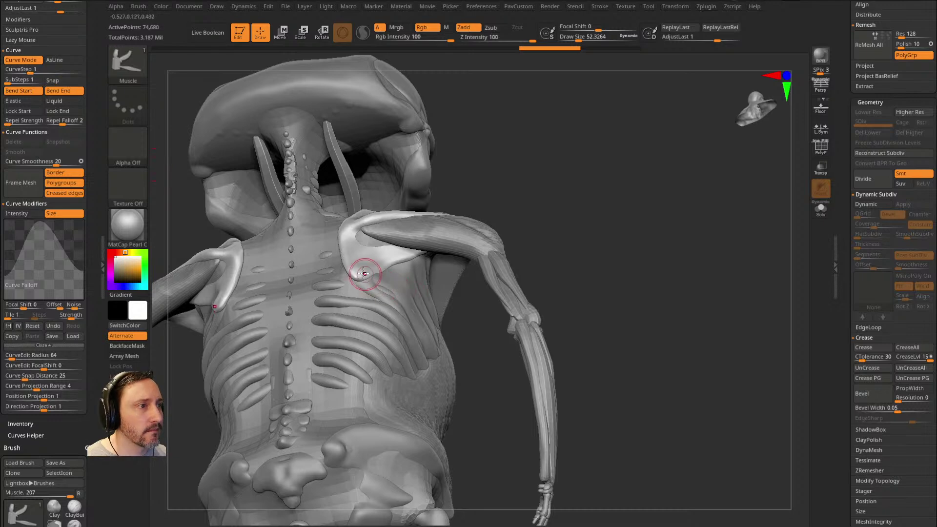
left_click(480, 262)
key("ctrl+z")
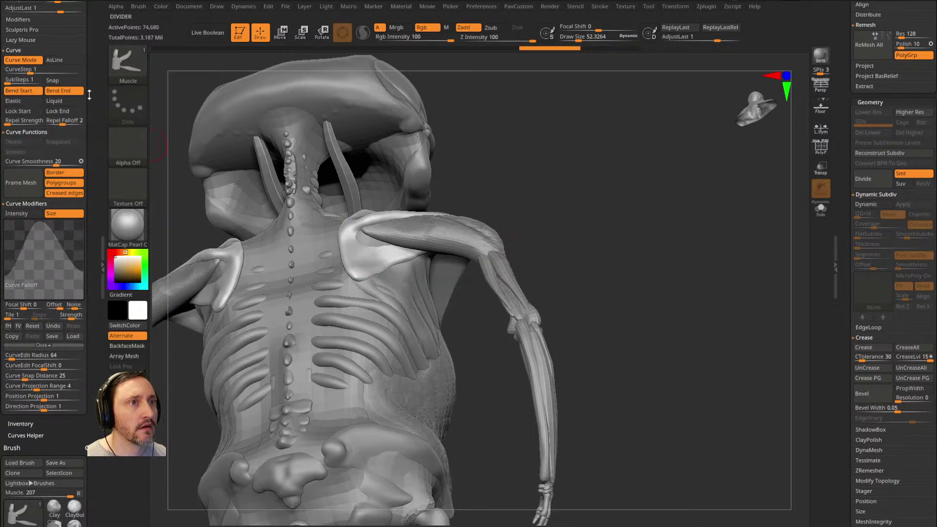
Step: Enable AsLine for the curve and draw a straight muscle strip from the shoulder blade's lower corner to the upper arm
left_click_drag(479, 167, 541, 213)
left_click(66, 59)
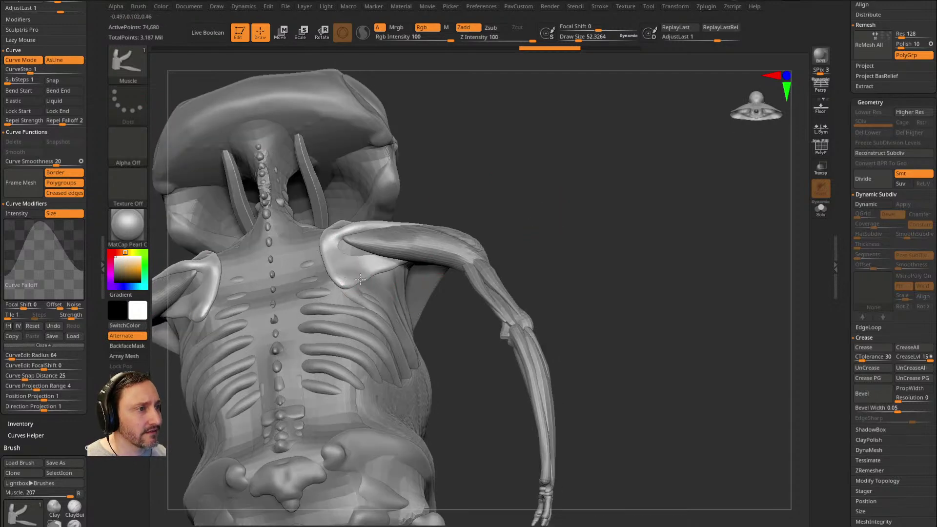
left_click_drag(477, 268, 478, 267)
left_click_drag(599, 268, 546, 242)
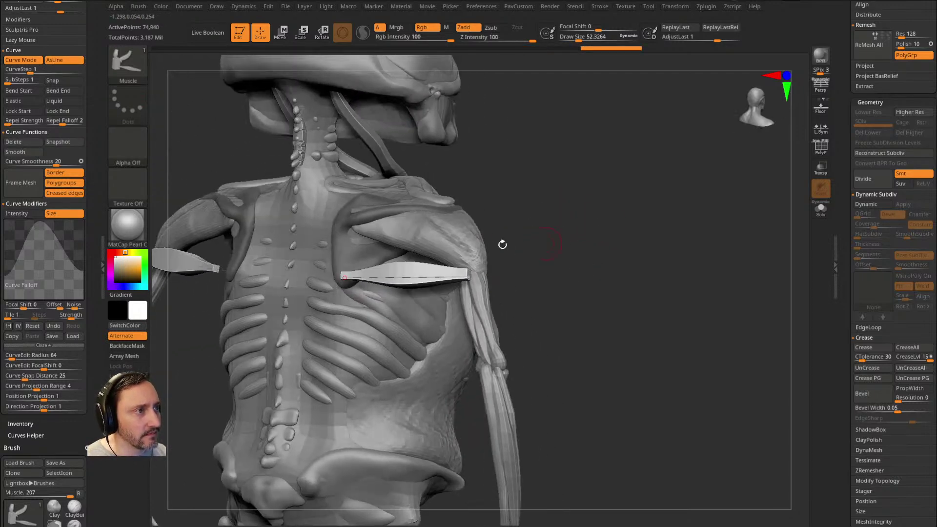
left_click(342, 231)
left_click_drag(544, 207, 479, 216)
Step: Bend the new teres major strip to fit between shoulder blade and upper arm with the Move brush, starting at draw size about 509
key("b")
key("m")
key("v")
left_click_drag(551, 219, 473, 259)
left_click_drag(345, 272, 355, 274)
key("s")
left_click_drag(374, 309, 393, 303)
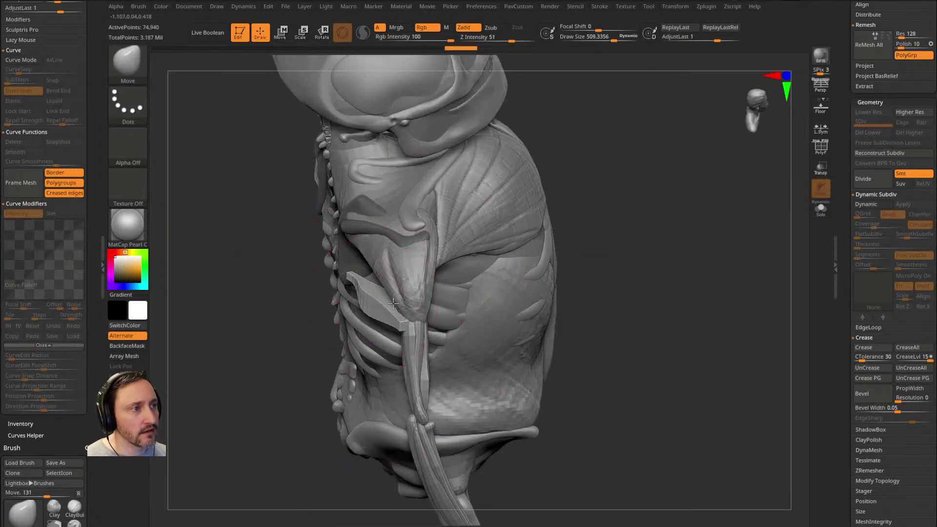
left_click_drag(274, 352, 379, 312)
left_click_drag(292, 361, 421, 299)
left_click_drag(310, 325, 389, 286)
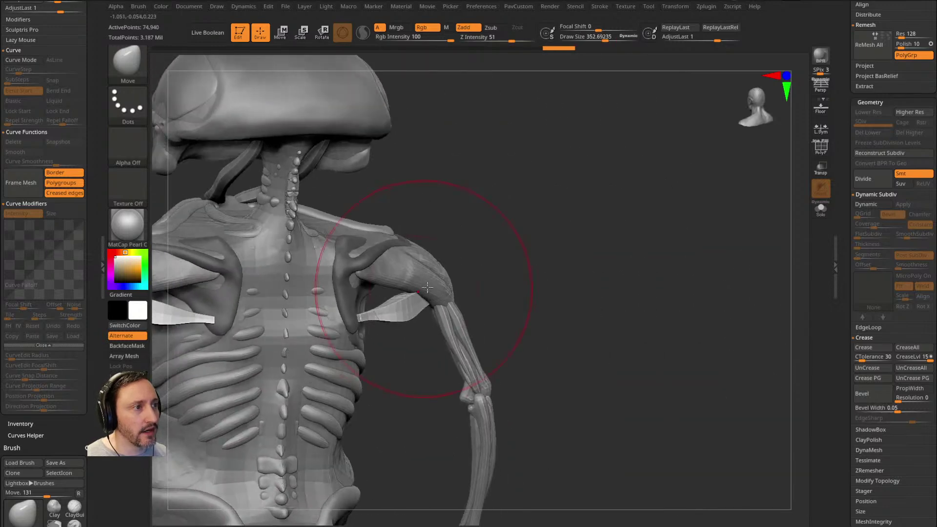
key("s")
mouse_move(481, 266)
left_mouse_down()
mouse_move(479, 255)
mouse_move(560, 210)
mouse_move(577, 221)
mouse_move(439, 293)
mouse_move(382, 351)
mouse_move(537, 273)
mouse_move(554, 241)
mouse_move(600, 253)
left_mouse_up()
Step: Split the unmasked teres major strip into its own subtool and select it
key("space")
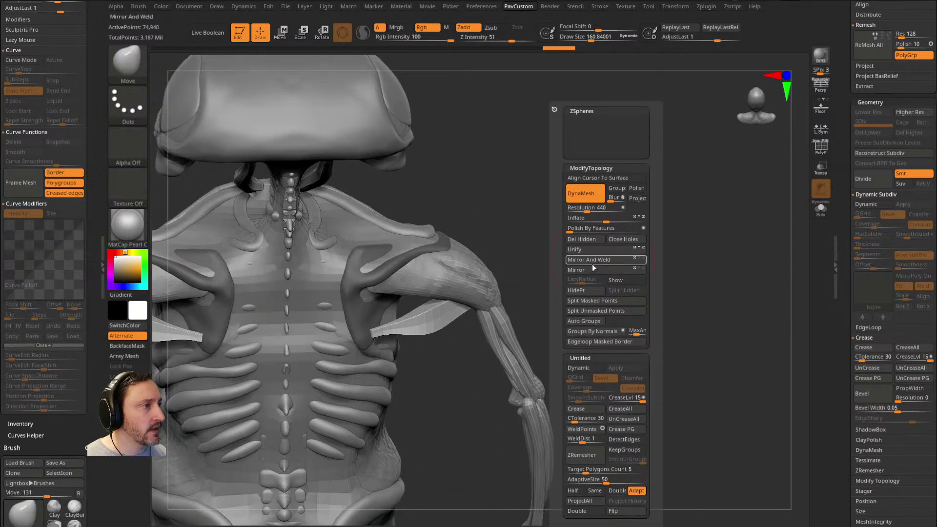
left_click(595, 309)
left_click_drag(518, 307, 508, 299)
left_click(443, 323, "alt")
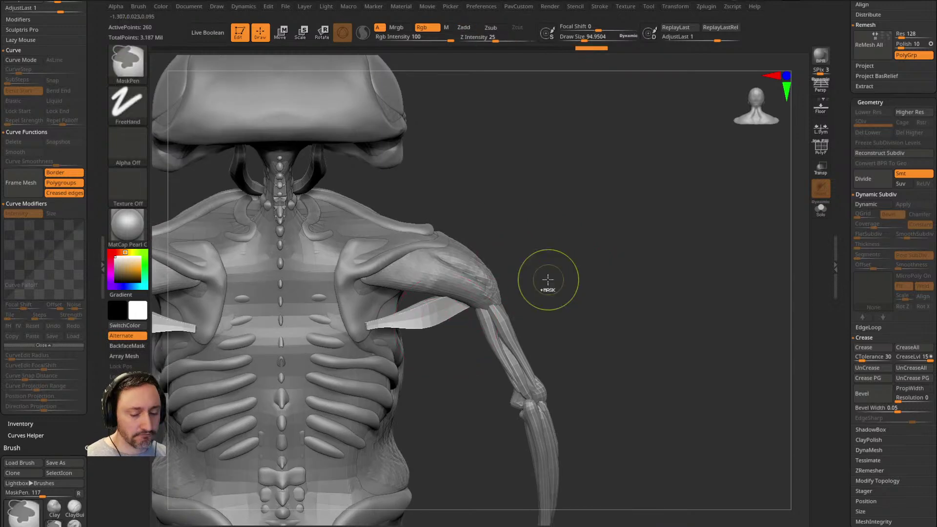
Step: Subdivide the teres major mesh to level 2 and smooth its surface
key("ctrl+d")
left_click_drag(533, 261, 554, 265)
left_click_drag(392, 326, 420, 322, "shift")
left_click_drag(521, 283, 527, 286, "shift")
Step: Refine the teres major's shape along the shoulder blade edge with the Move brush at draw size about 200
key("s")
left_click_drag(455, 314, 459, 314)
left_click_drag(413, 318, 410, 326)
left_click_drag(469, 356, 400, 342)
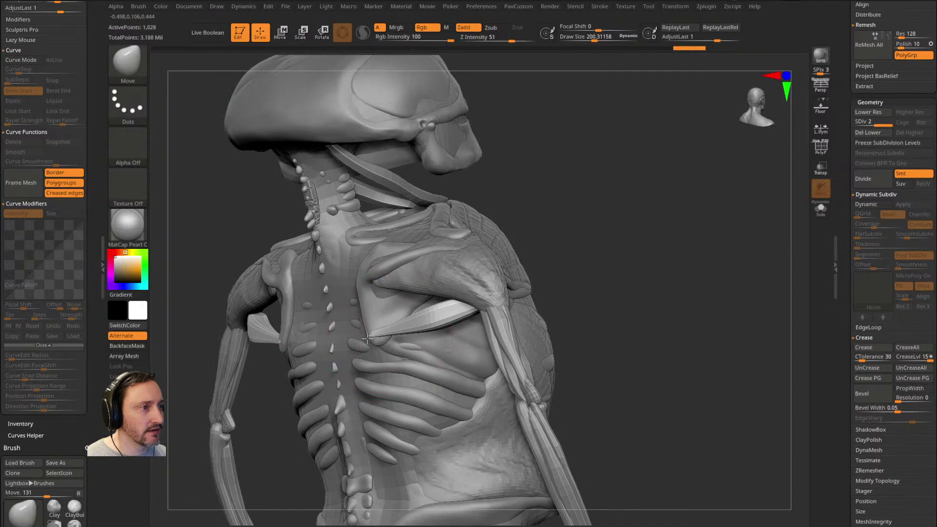
left_click_drag(546, 242, 513, 253, "shift")
left_click_drag(454, 312, 430, 309)
left_click_drag(569, 272, 558, 322)
Step: Thicken the teres major toward the upper arm with the Inflat brush at draw size about 238
key("b")
key("i")
key("n")
left_click_drag(483, 319, 496, 311)
key("[")
left_click_drag(592, 268, 536, 300, "shift")
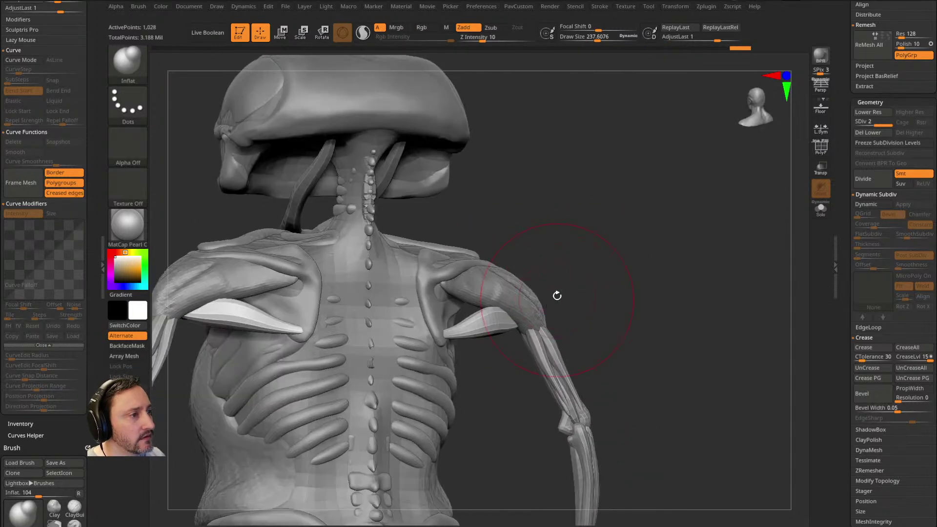
left_click_drag(561, 259, 483, 313)
Step: Adjust the thickened teres major's placement under the shoulder with the Move brush at draw size about 189
key("b")
key("m")
key("v")
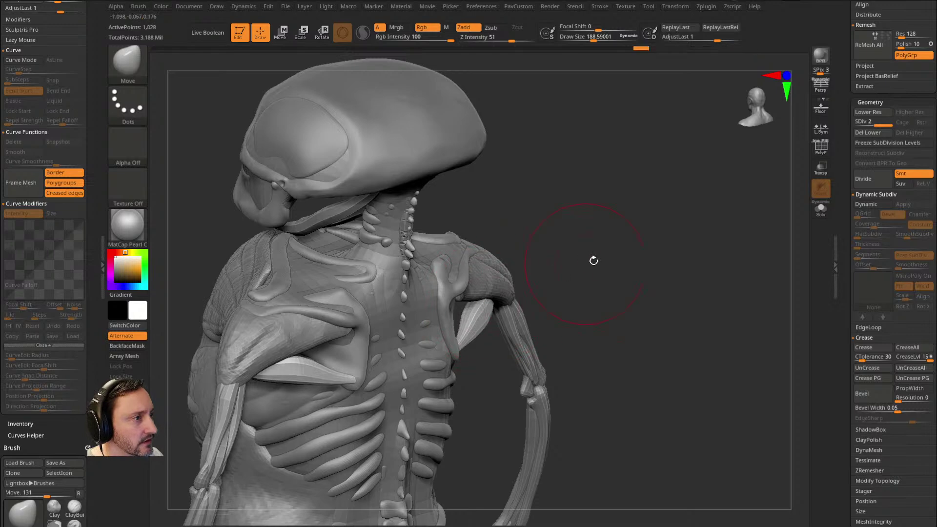
left_click_drag(582, 252, 560, 262)
Step: Delete the teres major's lower subdivision levels and duplicate the muscle within the same subtool
key("w")
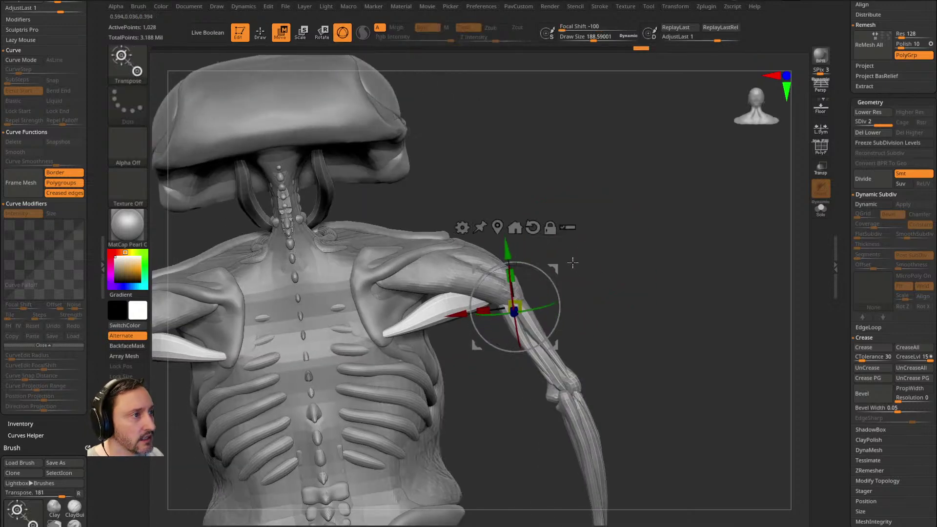
key("shift+d")
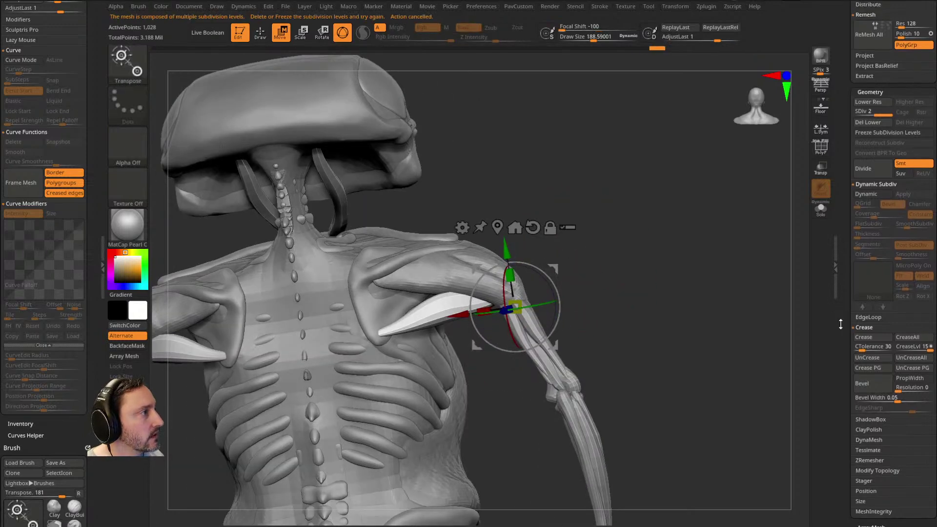
left_click_drag(676, 253, 697, 255)
mouse_move(552, 269)
left_mouse_down("ctrl")
mouse_move(535, 256)
mouse_move(551, 283)
left_mouse_up("ctrl")
Step: Shape the duplicated muscle strand between the shoulder blade and upper arm with the Move brush at draw size about 231
key("q")
mouse_move(414, 301)
left_mouse_down()
mouse_move(383, 333)
mouse_move(398, 333)
left_mouse_up()
key("s")
left_click_drag(398, 329, 397, 336)
right_click_drag(393, 330, 417, 317)
mouse_move(429, 283)
right_mouse_down()
mouse_move(398, 293)
mouse_move(502, 247)
mouse_move(397, 324)
right_mouse_up()
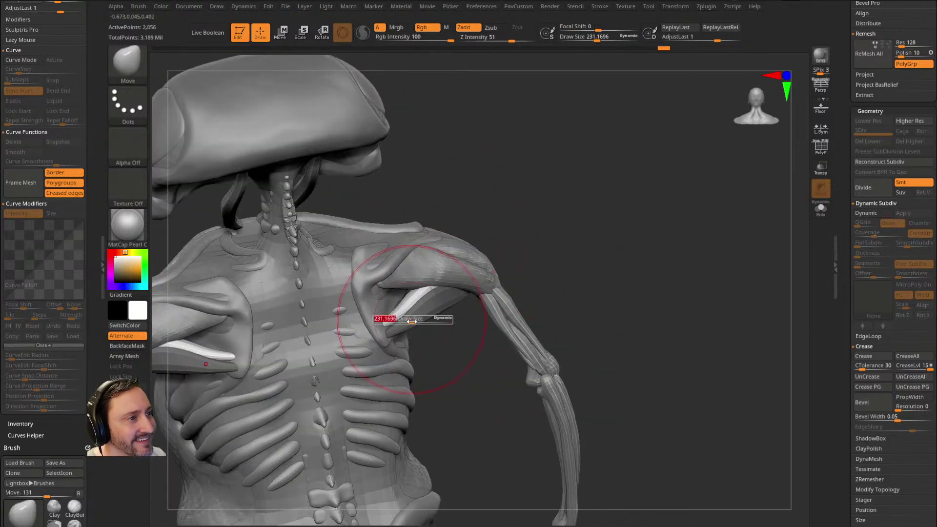
right_click_drag(503, 247, 516, 245)
Step: Duplicate the muscle strand again and thicken the copy above it with the Inflat brush at draw size about 271
key("w")
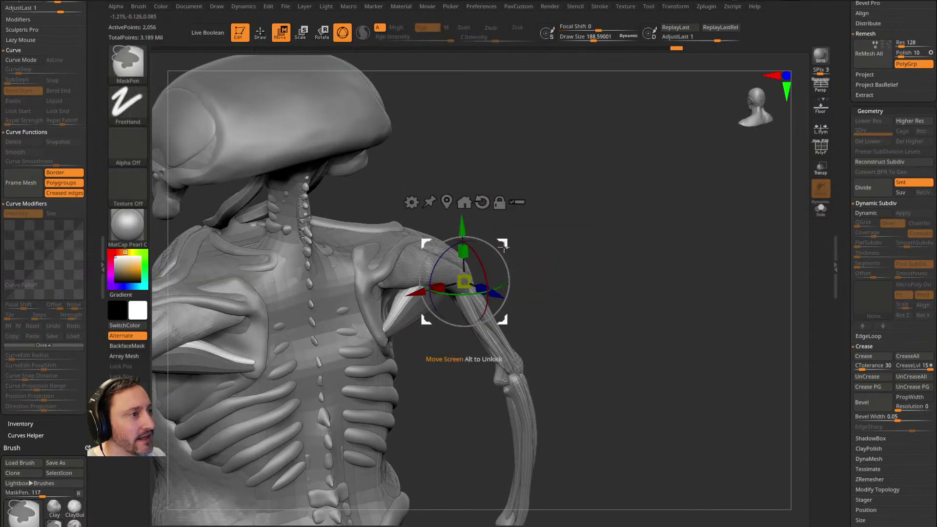
left_click_drag(505, 242, 497, 229, "ctrl")
key("q")
right_click_drag(551, 237, 397, 254)
key("b")
key("i")
key("n")
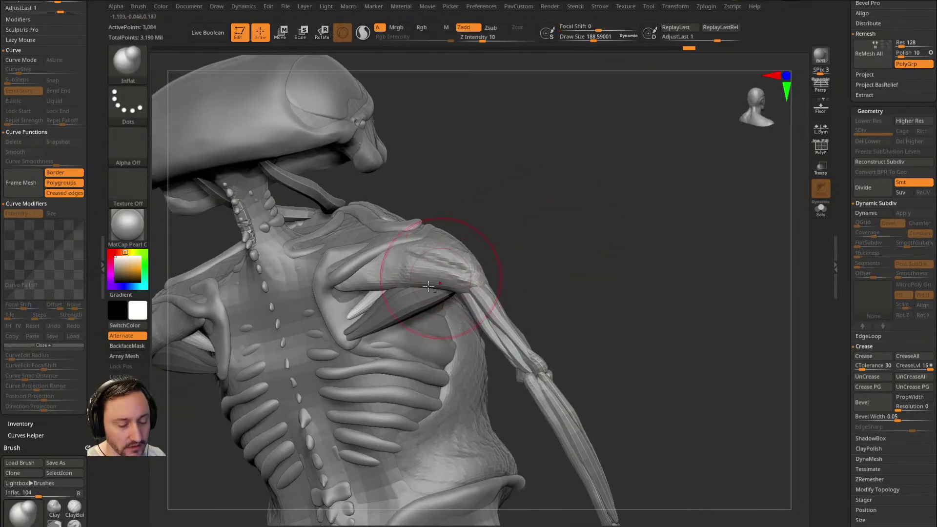
right_click_drag(357, 300, 387, 292)
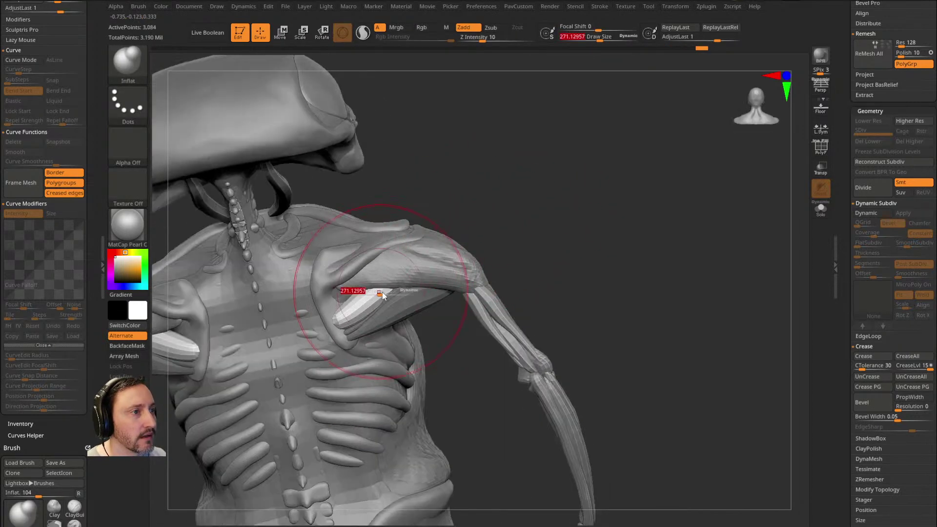
Step: Fit the new muscle strands into the shoulder blade with the Move brush at draw sizes about 166 to 194
key("b")
key("m")
key("v")
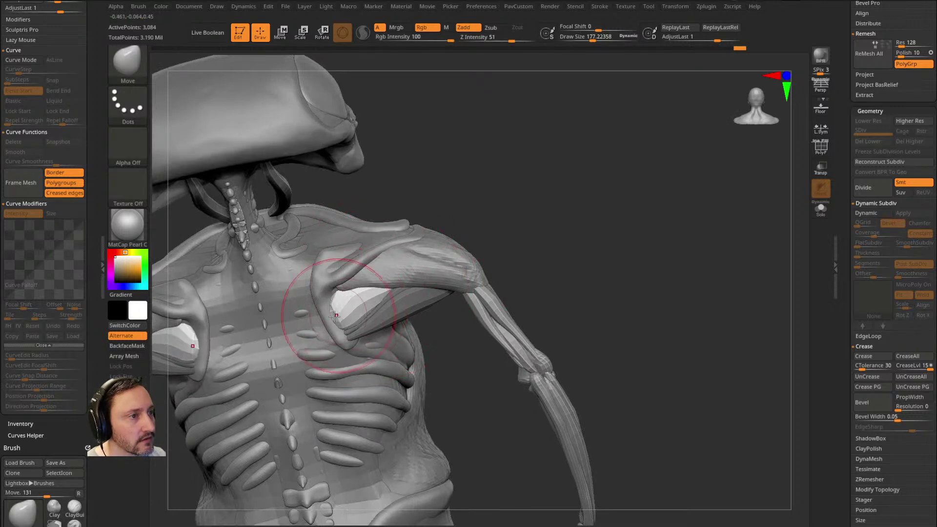
right_click_drag(455, 214, 365, 309)
right_click_drag(377, 278, 356, 315)
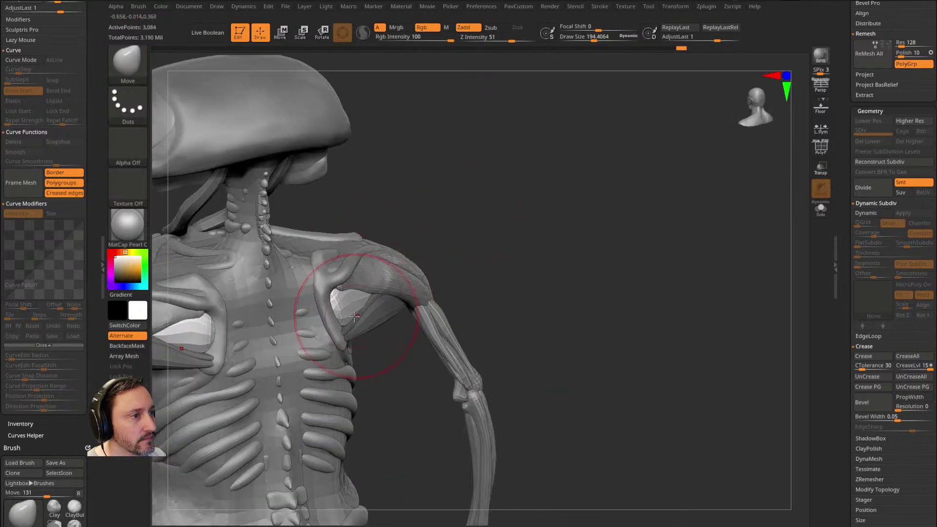
right_click_drag(537, 249, 424, 322)
mouse_move(542, 261)
right_mouse_down()
mouse_move(518, 272)
mouse_move(381, 244)
right_mouse_up()
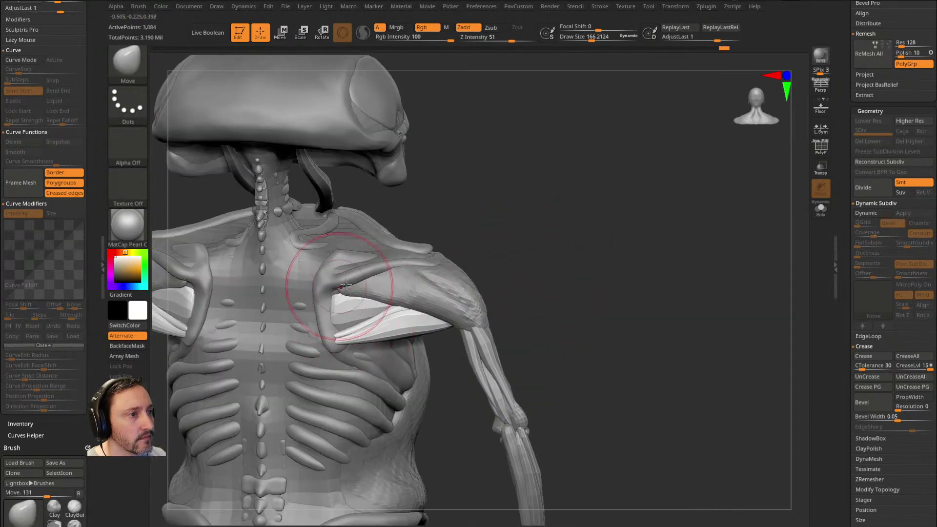
right_click_drag(542, 312, 578, 329, "ctrl")
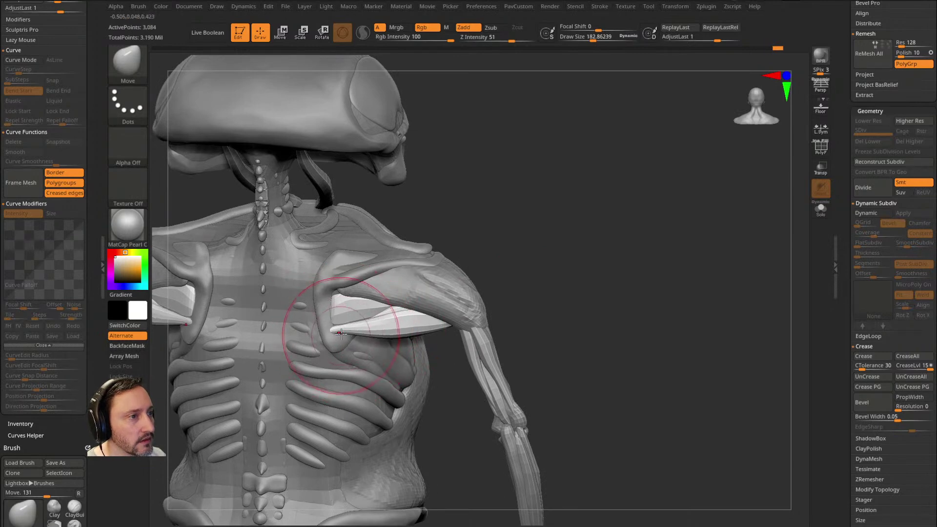
Step: Enable topological auto masking for the Inflat brush and adjust the strands' attachment on the shoulder blade with the Move brush
key("b")
key("i")
key("n")
left_click_drag(353, 336, 361, 334, "shift")
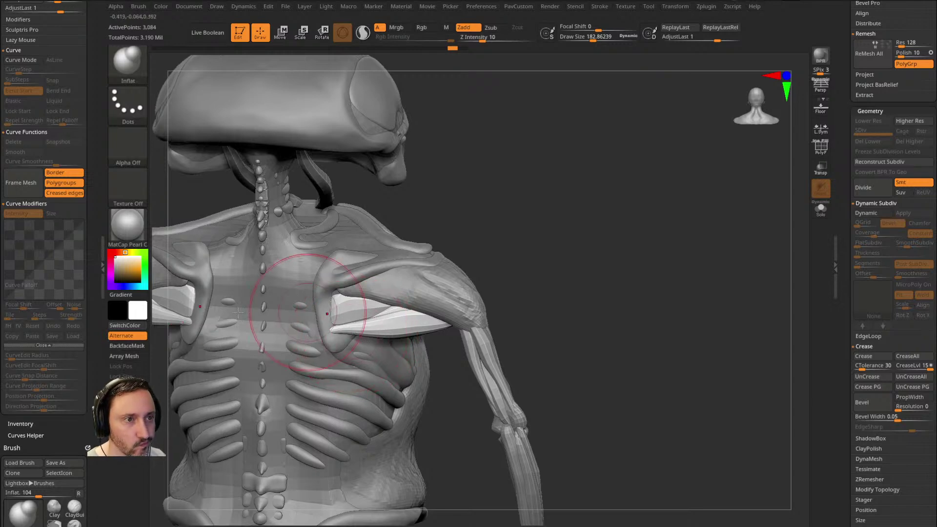
scroll(81, 393, "down", 10)
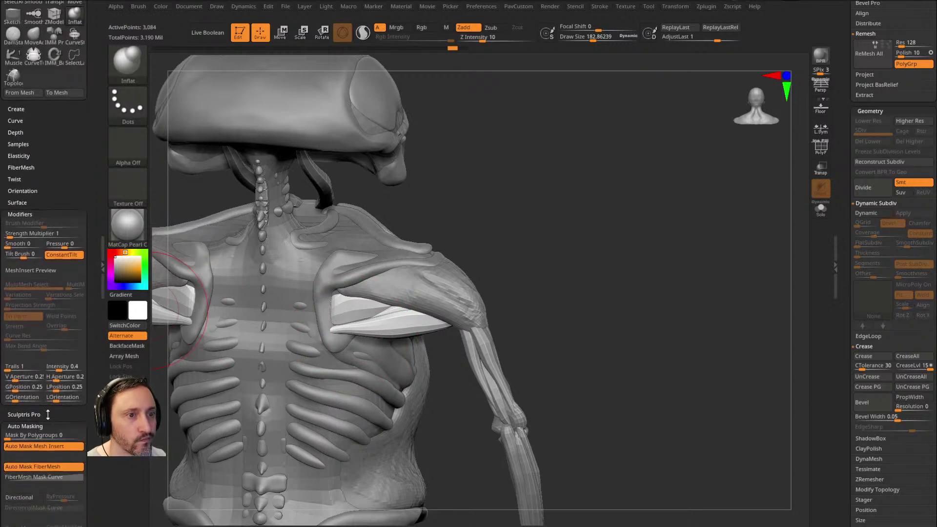
scroll(57, 363, "down", 4)
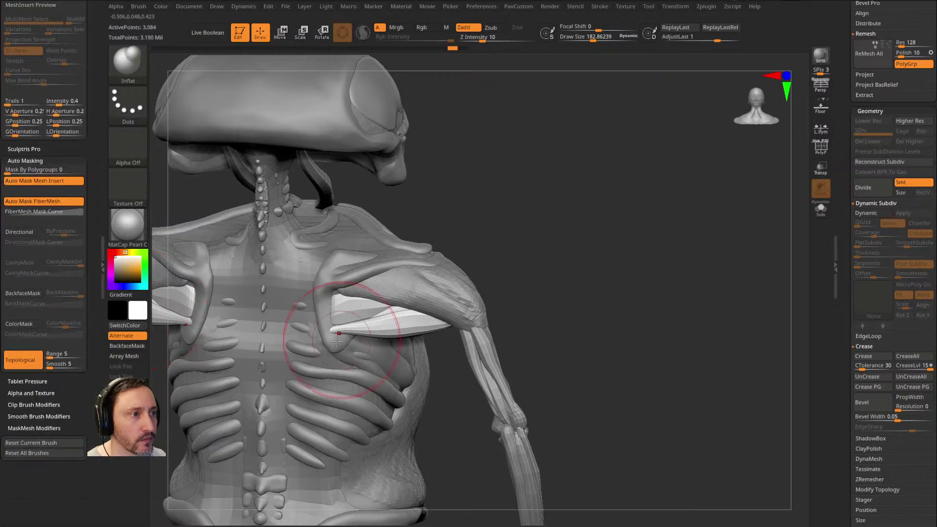
left_click_drag(493, 266, 467, 264)
left_click_drag(330, 338, 347, 349)
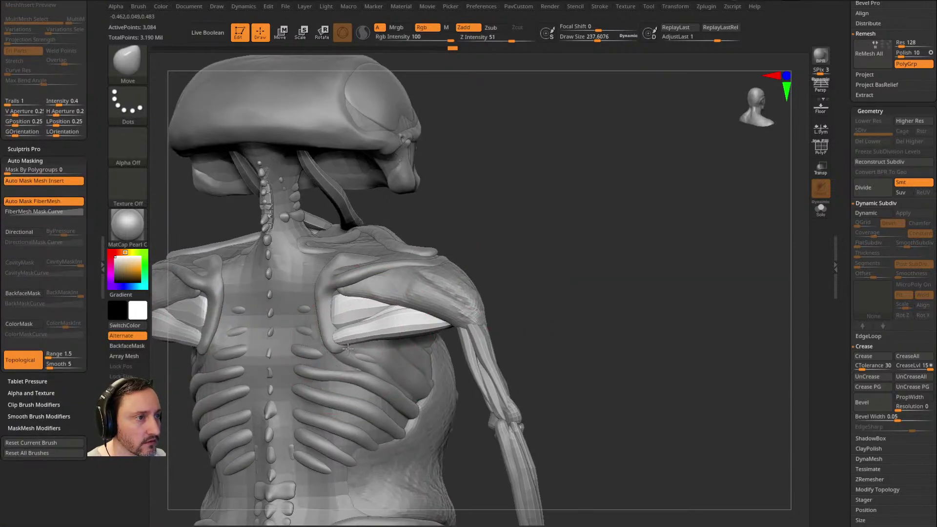
mouse_move(488, 263)
left_mouse_down()
mouse_move(512, 265)
mouse_move(488, 266)
left_mouse_up()
Step: Switch to the Standard brush and make the leg bones the active subtool
mouse_move(549, 302)
left_mouse_down("alt")
mouse_move(548, 262)
mouse_move(453, 272)
mouse_move(569, 269)
mouse_move(437, 282)
mouse_move(517, 278)
mouse_move(537, 260)
mouse_move(581, 259)
mouse_move(642, 226)
mouse_move(615, 186)
left_mouse_up("alt")
key("b")
key("s")
key("t")
left_click(368, 287, "alt")
left_click_drag(658, 254, 644, 258, "alt")
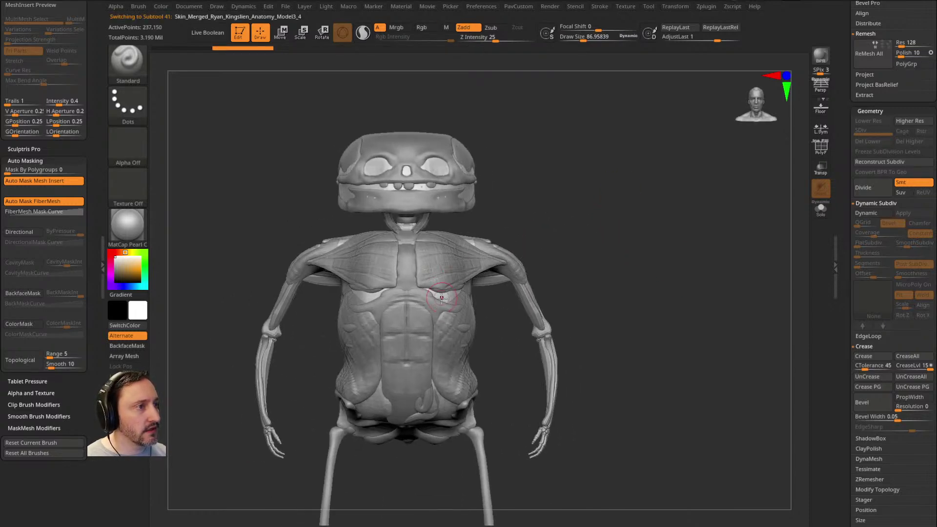
left_click_drag(561, 244, 560, 313)
left_click(462, 311, "alt")
Step: Merge all visible subtools into one mesh and append the merged tool to the subtool list
left_click_drag(650, 280, 702, 268)
left_click_drag(835, 231, 840, 391)
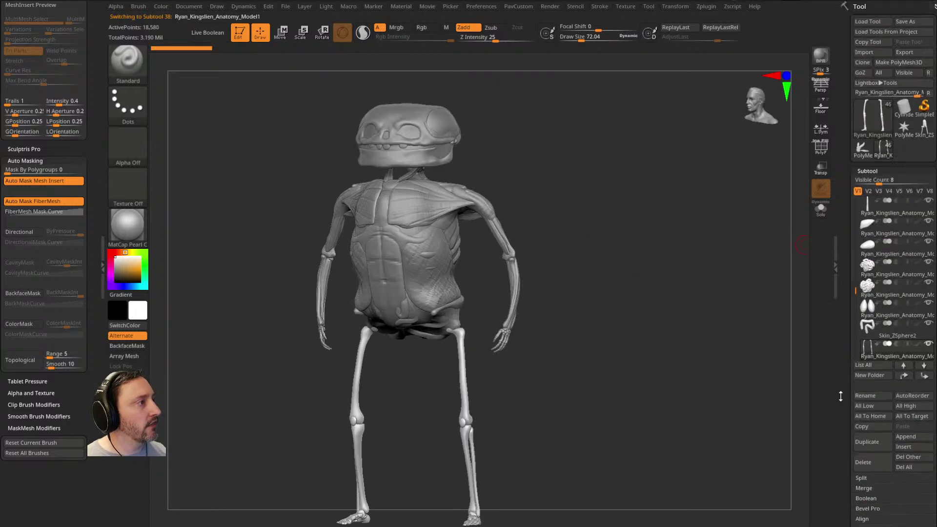
left_click_drag(746, 381, 736, 329, "alt")
left_click(863, 488)
left_click(912, 406)
key("b")
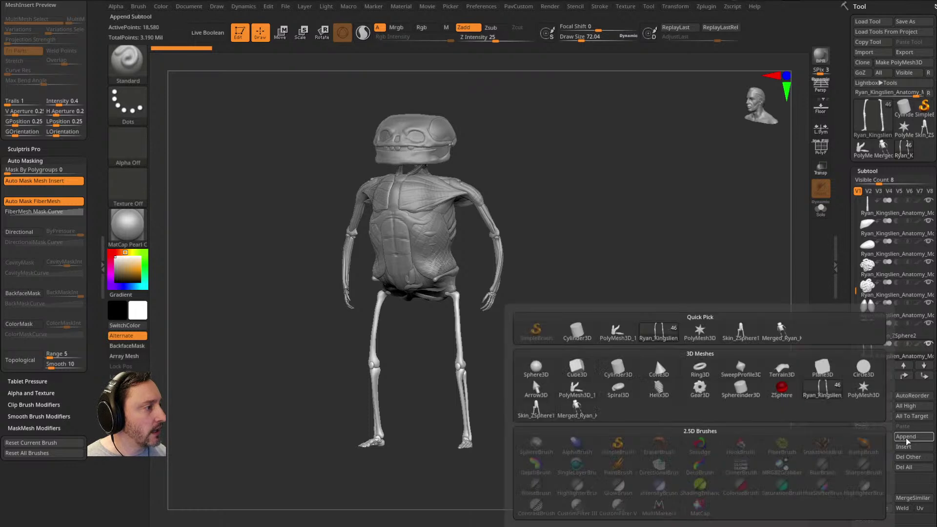
key("Escape")
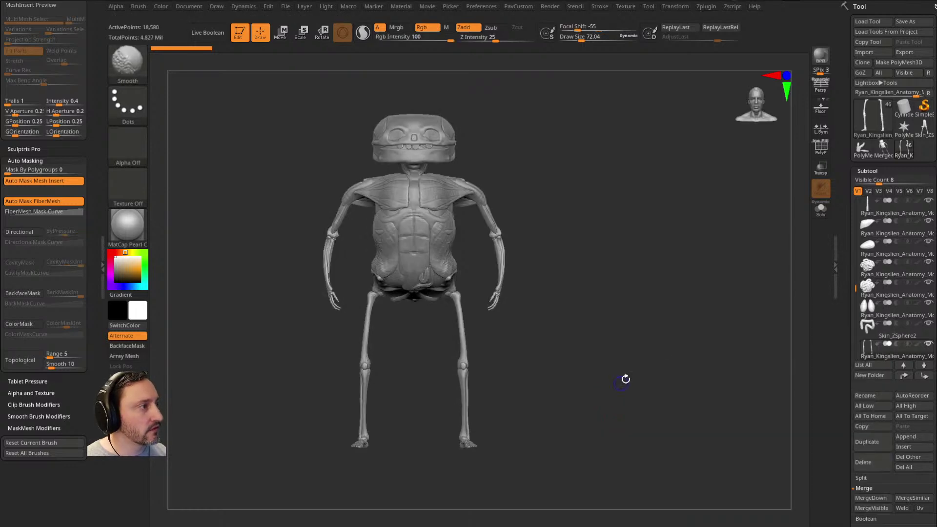
Step: Select the merged body subtool, inflate it so the bones and muscles thicken, and convert it with DynaMesh
left_click_drag(855, 289, 853, 337)
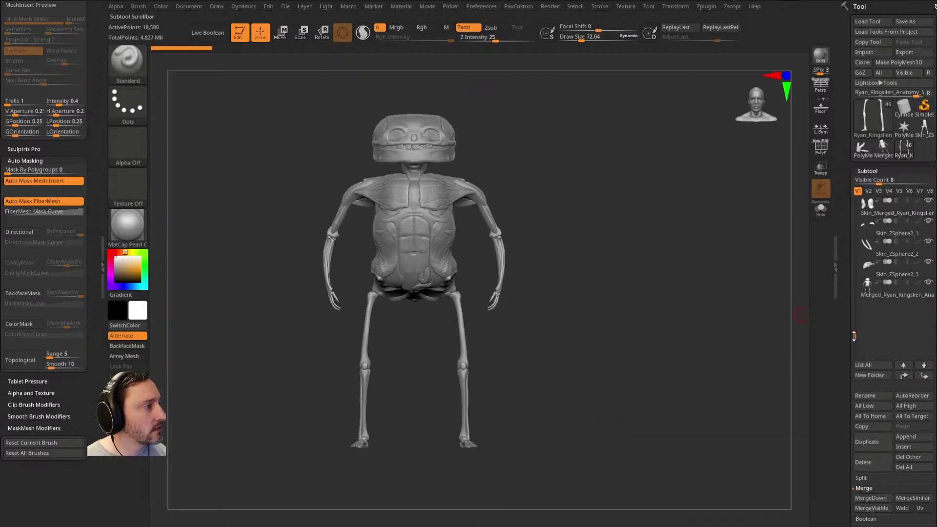
left_click(888, 295)
left_click_drag(677, 299, 667, 285, "alt")
key("space")
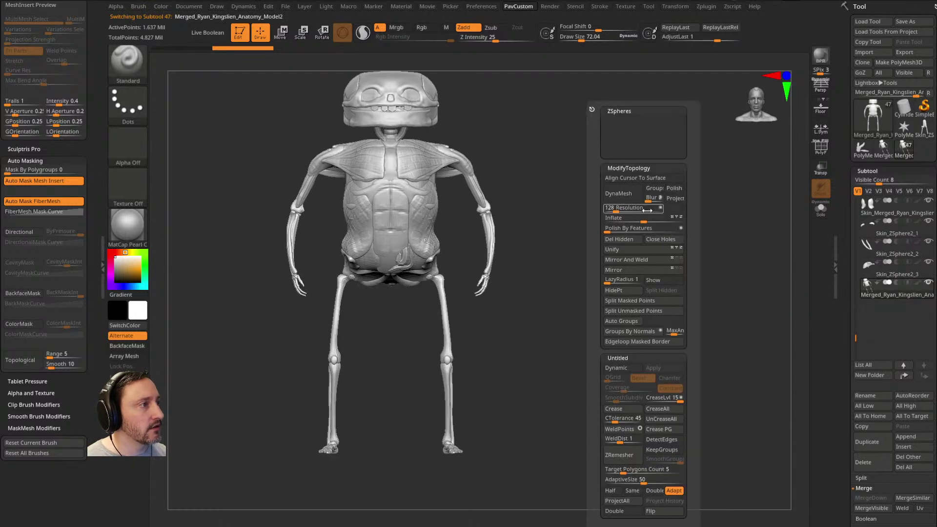
left_click_drag(643, 221, 660, 221)
key("space")
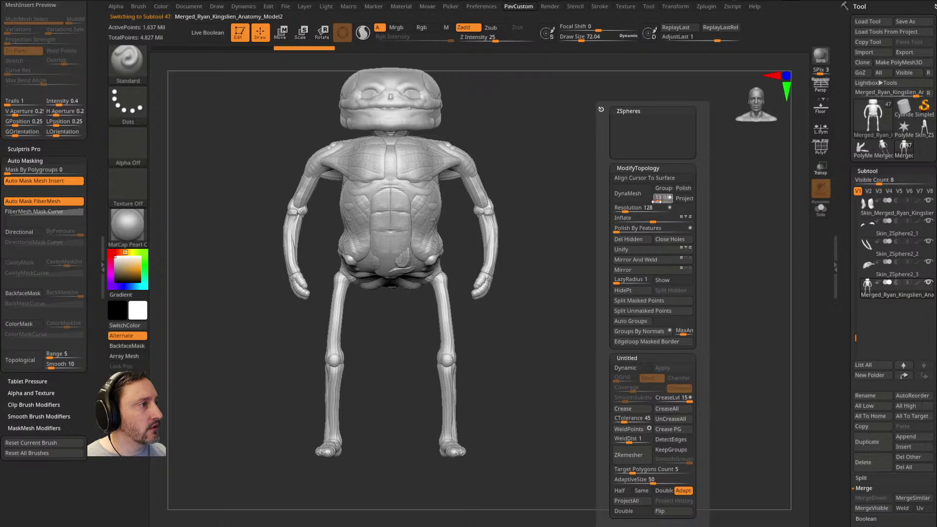
left_click(637, 198)
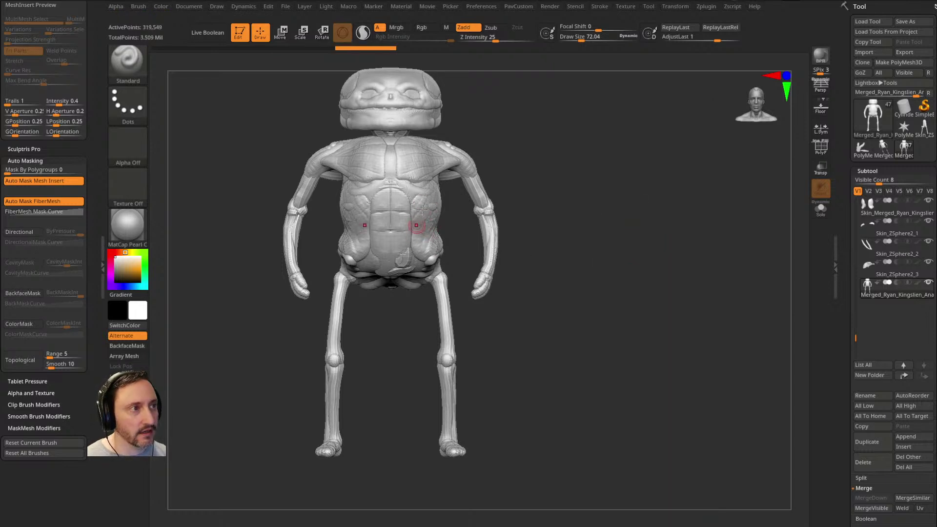
Step: Isolate the merged body, smooth it into a simplified form, and remesh it with DynaMesh at resolution 208
left_click_drag(784, 212, 707, 231)
key("]")
key("1")
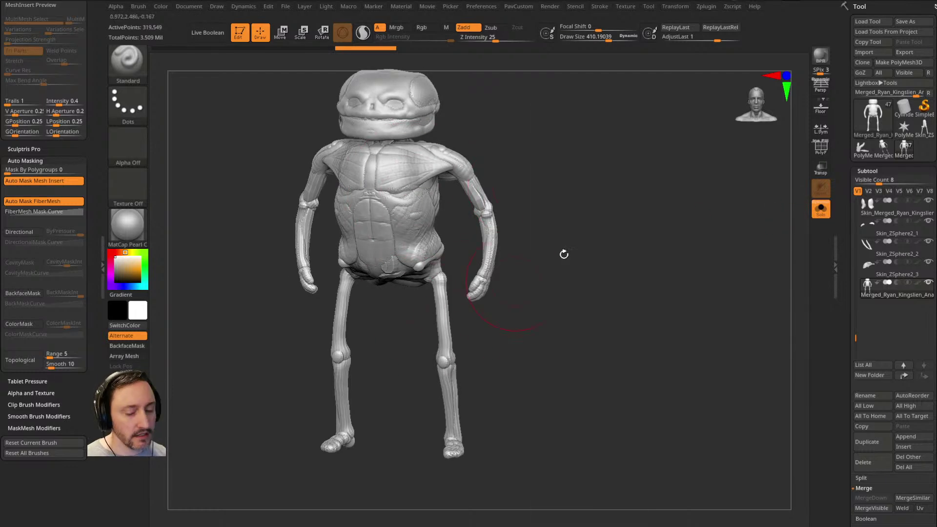
key("1")
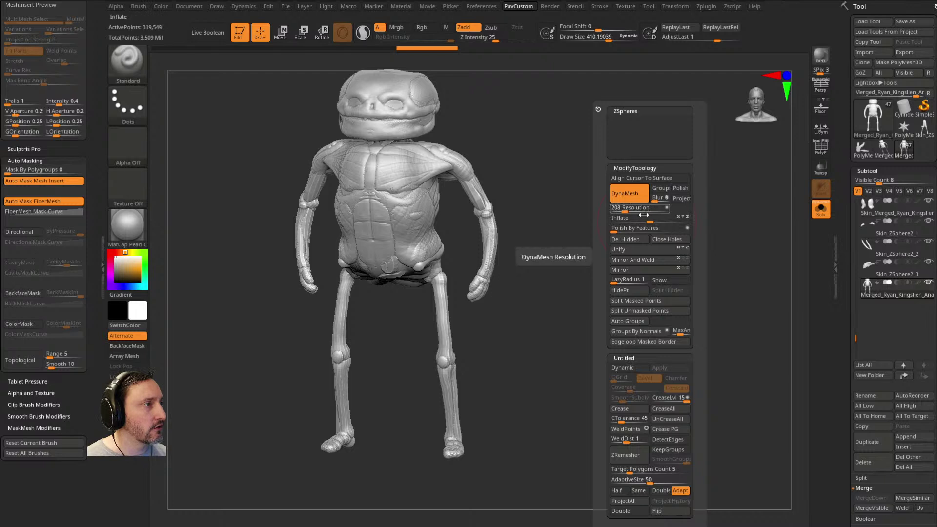
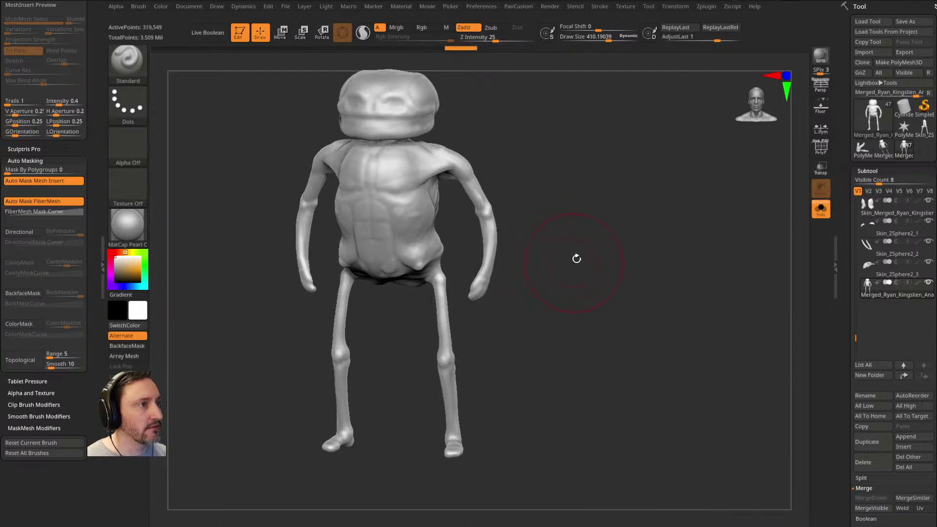
key("ctrl")
left_click_drag(633, 266, 624, 256, "ctrl")
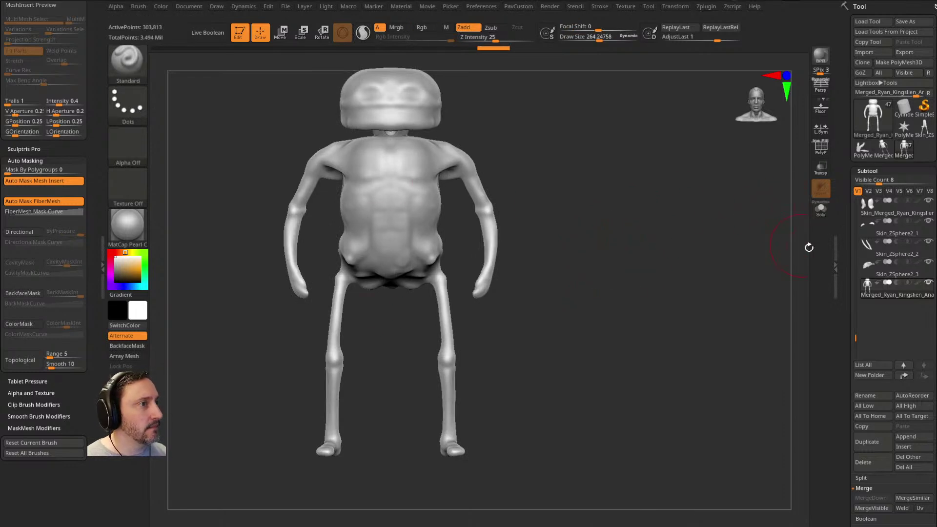
Step: Build up volume on the inner thighs below the pelvis with the ClayBuildup brush at draw size about 454
left_click_drag(586, 322, 410, 390)
mouse_move(546, 317)
left_mouse_down("shift")
mouse_move(573, 324)
mouse_move(581, 315)
left_mouse_up("shift")
key("b")
key("c")
key("b")
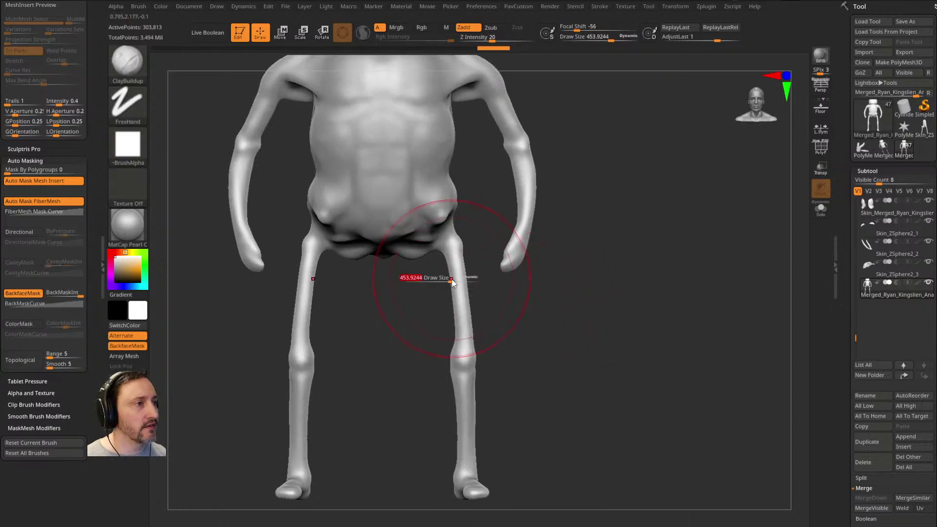
key("ctrl")
Step: Reshape the upper and lower legs from the side with the topological Move brush at draw sizes about 337 to 369
key("b")
key("m")
key("t")
key("s")
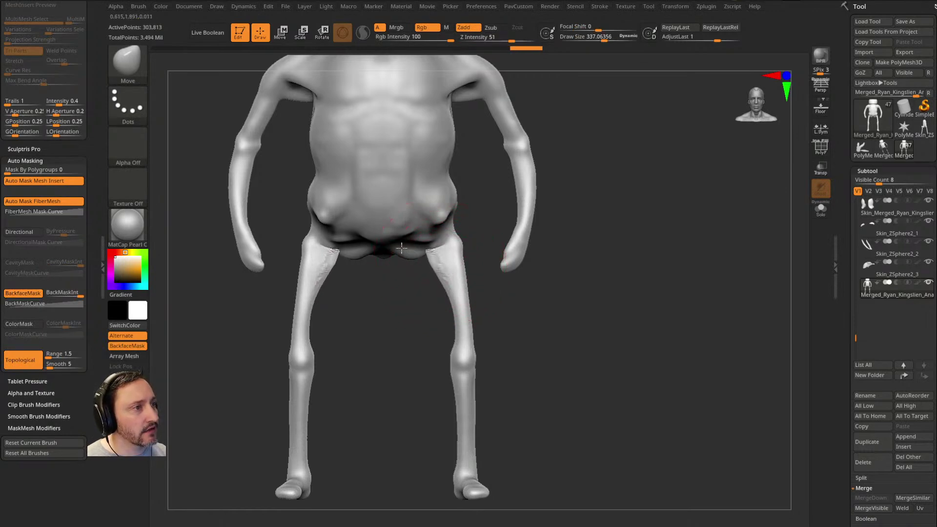
left_click_drag(520, 303, 476, 305)
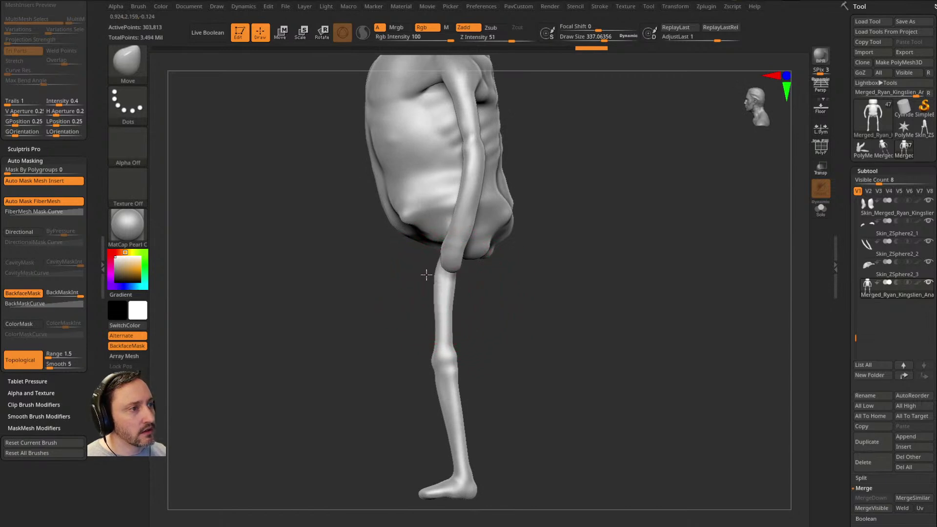
mouse_move(490, 308)
left_mouse_down()
mouse_move(461, 301)
mouse_move(466, 259)
left_mouse_up()
mouse_move(426, 324)
left_mouse_down()
mouse_move(492, 336)
mouse_move(450, 299)
left_mouse_up()
mouse_move(481, 357)
left_mouse_down("alt")
mouse_move(478, 335)
mouse_move(539, 338)
mouse_move(446, 335)
mouse_move(581, 335)
mouse_move(473, 342)
left_mouse_up("alt")
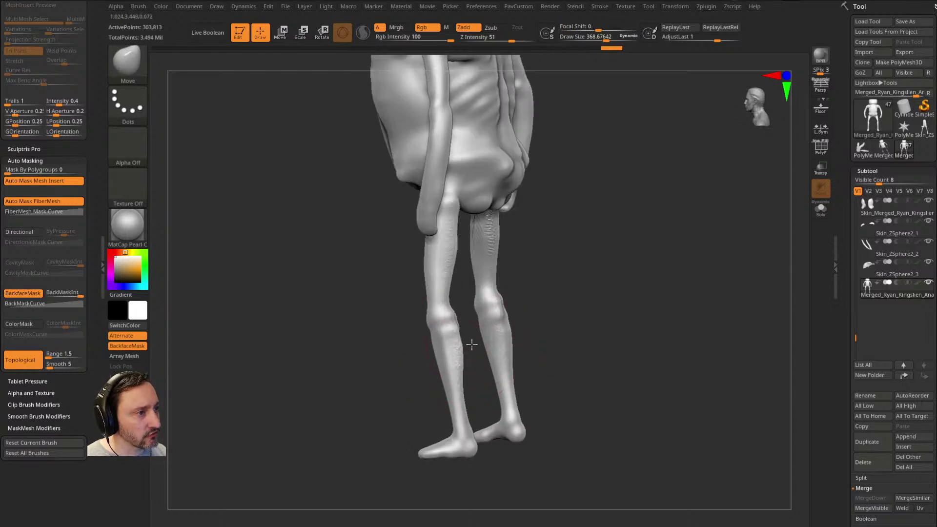
Step: Refine the leg profile around the thighs and calves with the Move brush, reducing the draw size to about 212
mouse_move(477, 384)
left_mouse_down()
mouse_move(431, 357)
mouse_move(446, 345)
mouse_move(451, 385)
mouse_move(487, 371)
mouse_move(492, 347)
left_mouse_up()
key("s")
mouse_move(506, 300)
left_mouse_down("alt")
mouse_move(508, 336)
mouse_move(492, 348)
left_mouse_up("alt")
key("s")
mouse_move(492, 349)
left_mouse_down()
mouse_move(481, 349)
mouse_move(552, 336)
mouse_move(481, 309)
mouse_move(449, 252)
mouse_move(495, 299)
mouse_move(452, 288)
mouse_move(488, 309)
mouse_move(450, 304)
left_mouse_up()
key("s")
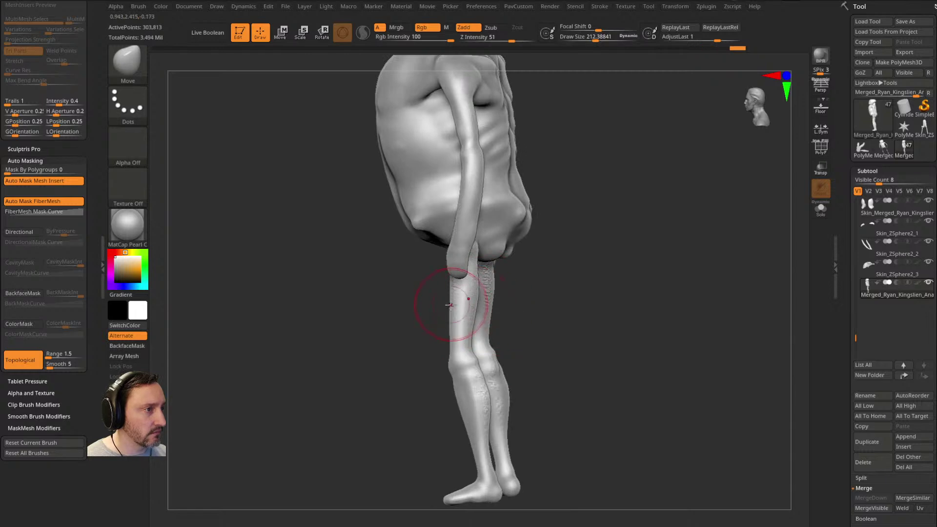
Step: Remesh the body with DynaMesh and smooth the added volume on the legs
left_click_drag(509, 298, 568, 320, "shift")
left_click_drag(634, 237, 663, 341, "ctrl")
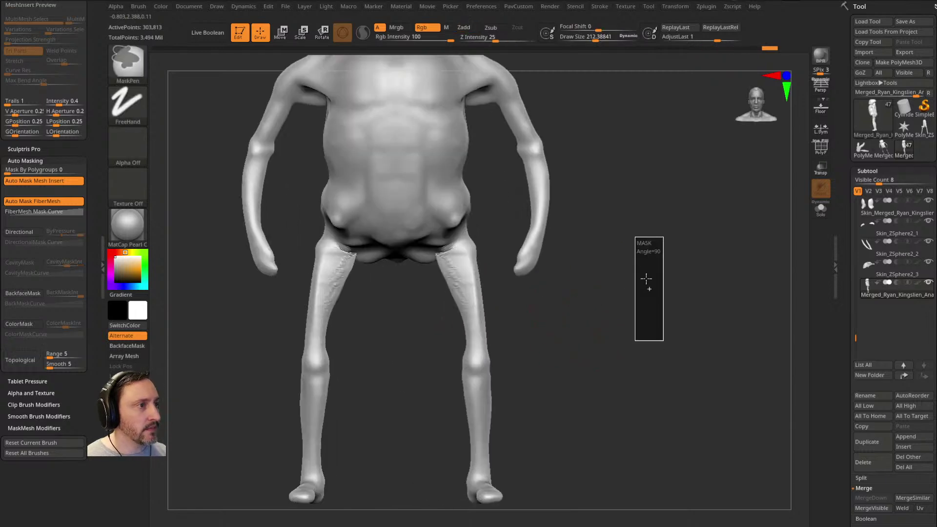
left_click_drag(642, 215, 642, 291, "alt")
left_click_drag(457, 320, 447, 324, "shift")
mouse_move(539, 424)
left_mouse_down("alt")
mouse_move(525, 323)
mouse_move(513, 333)
left_mouse_up("alt")
key("s")
mouse_move(552, 281)
left_mouse_down("alt")
mouse_move(554, 347)
mouse_move(571, 330)
mouse_move(571, 376)
left_mouse_up("alt")
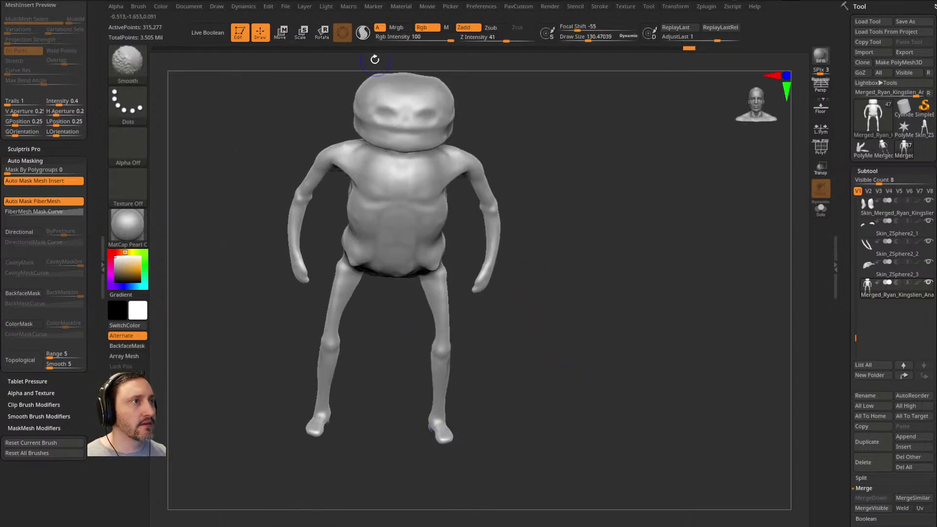
Step: Smooth the feet with Sculptris Pro enabled and the Smooth brush at draw size about 200
key("bracketright")
key("bracketright")
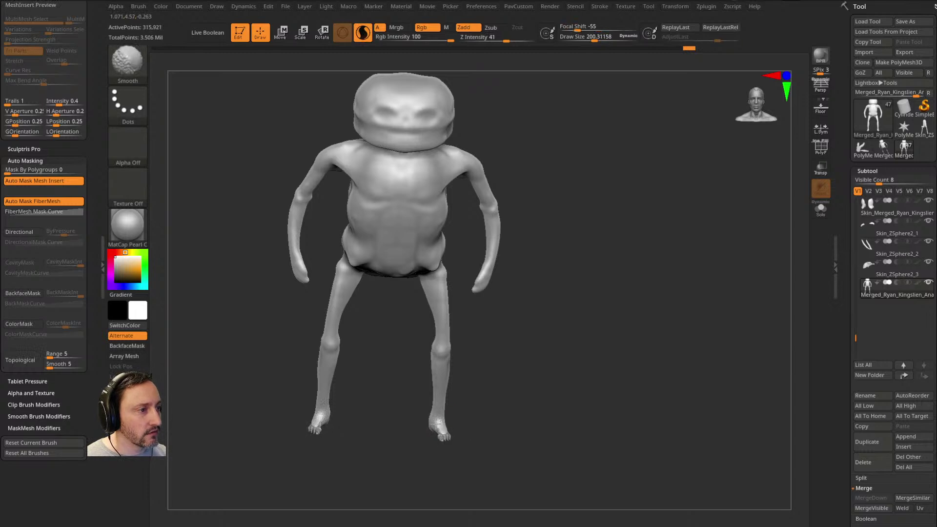
left_click_drag(441, 432, 460, 429)
mouse_move(496, 397)
left_mouse_down("shift")
mouse_move(539, 335)
mouse_move(558, 339)
mouse_move(533, 383)
mouse_move(550, 337)
mouse_move(473, 253)
mouse_move(521, 247)
mouse_move(531, 209)
mouse_move(445, 213)
mouse_move(604, 202)
mouse_move(414, 247)
mouse_move(528, 213)
mouse_move(548, 220)
left_mouse_up("shift")
mouse_move(601, 159)
left_mouse_down("alt")
mouse_move(602, 238)
mouse_move(584, 175)
left_mouse_up("alt")
left_click(573, 204)
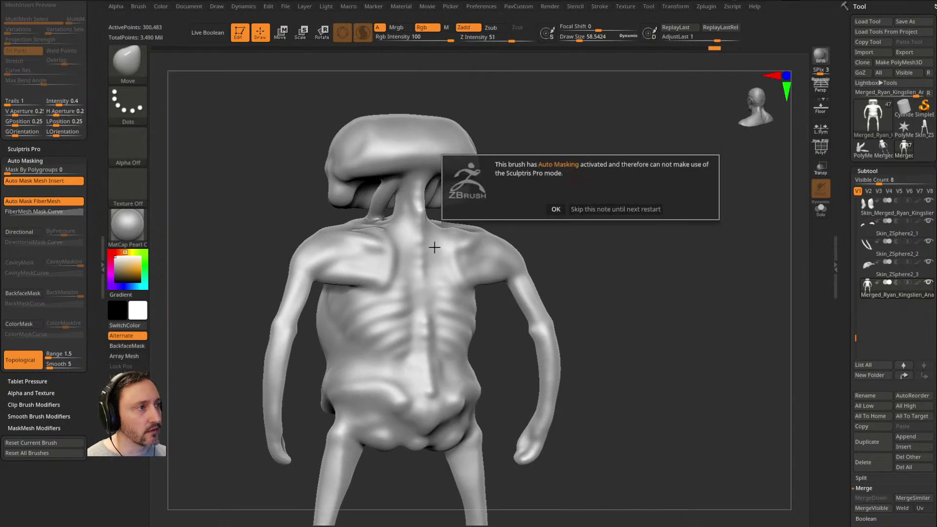
Step: Build up the trapezius across the upper back and shoulder blades with the ClayBuildup brush at draw size about 95
left_click(554, 210)
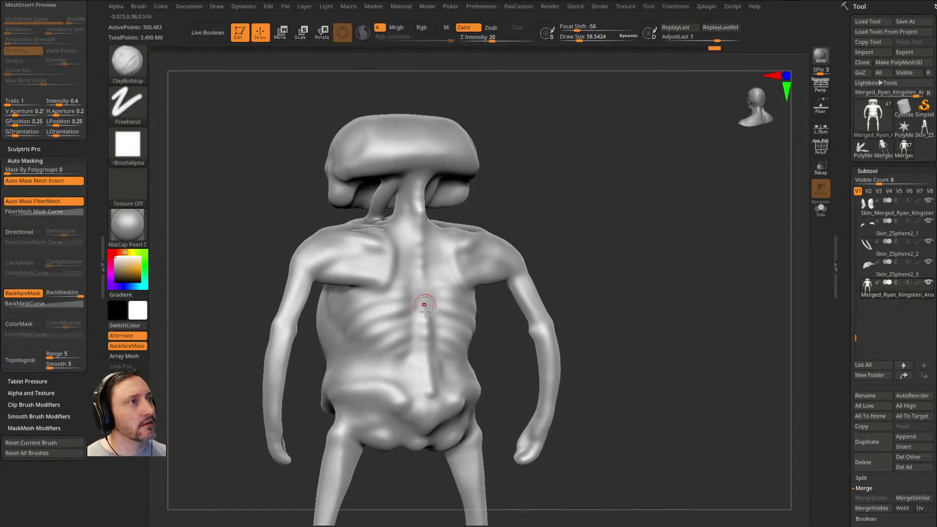
left_click_drag(589, 247, 492, 225)
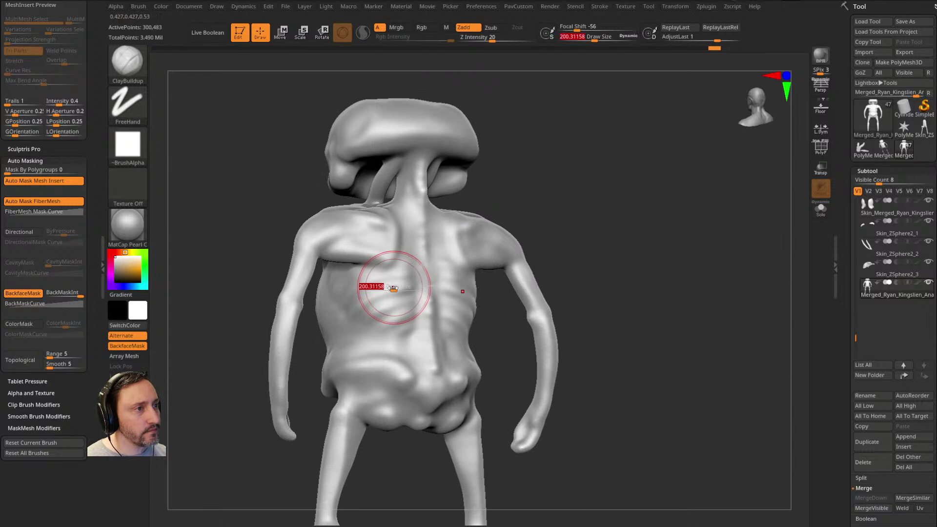
mouse_move(577, 178)
left_mouse_down()
mouse_move(446, 265)
mouse_move(593, 210)
mouse_move(583, 224)
mouse_move(598, 198)
mouse_move(574, 219)
left_mouse_up()
left_click_drag(464, 296, 469, 296)
mouse_move(577, 234)
left_mouse_down()
mouse_move(537, 225)
mouse_move(455, 274)
left_mouse_up()
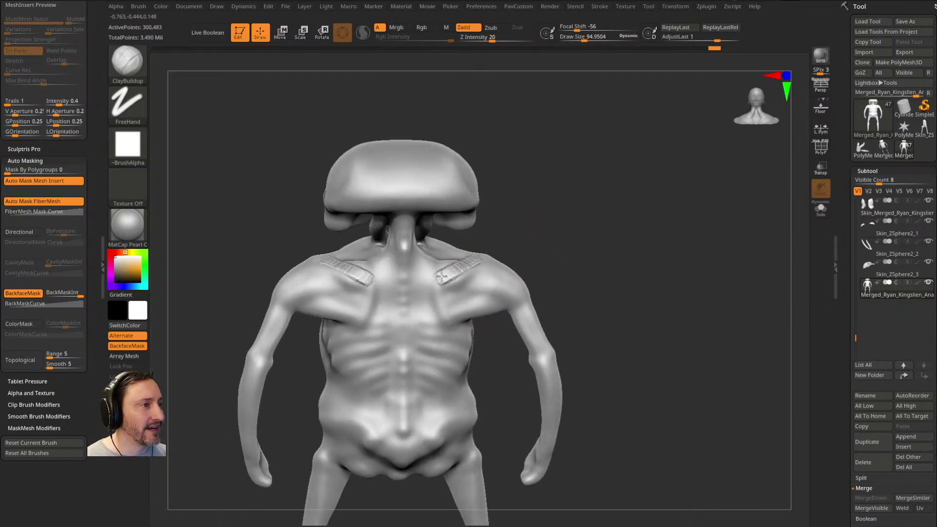
left_click_drag(546, 255, 542, 266)
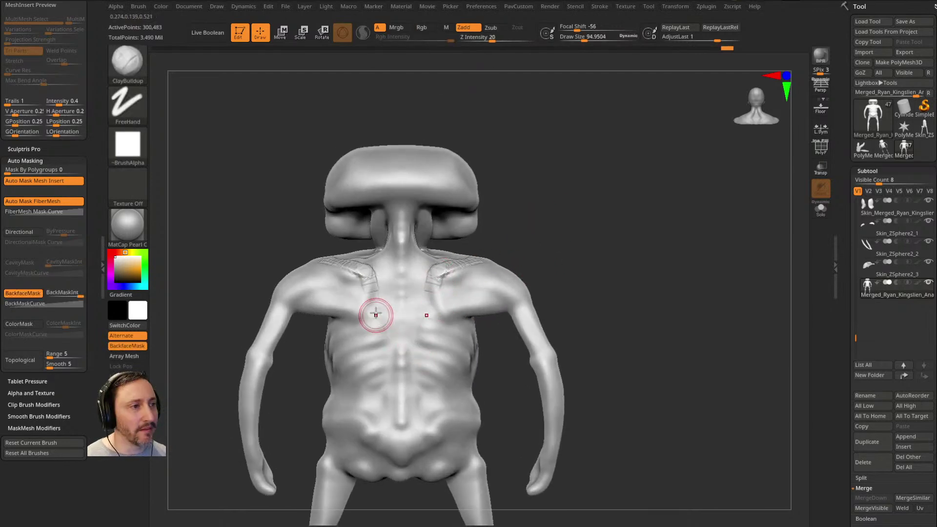
mouse_move(488, 231)
left_mouse_down()
mouse_move(516, 257)
mouse_move(476, 219)
left_mouse_up()
Step: Extend the trapezius up the back of the neck and over the shoulder tops with ClayBuildup, reducing the draw size to about 83
left_click_drag(542, 189, 359, 244)
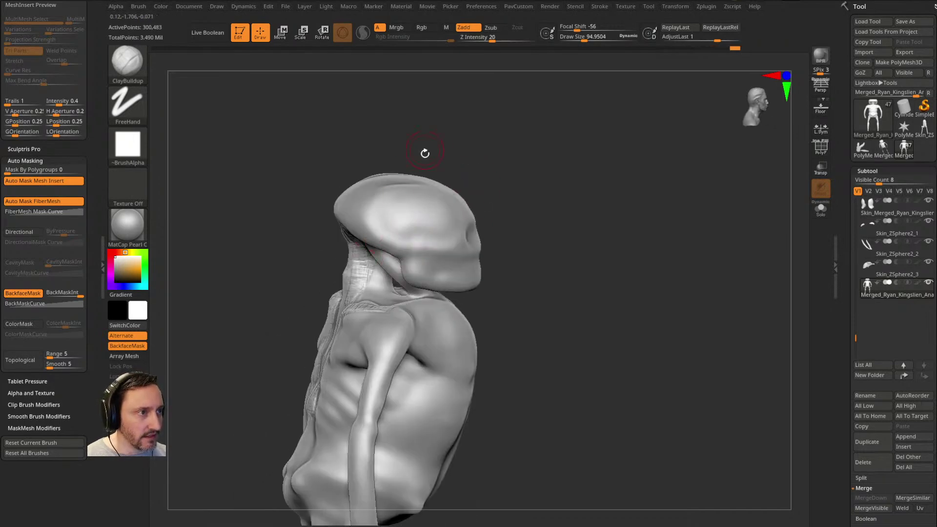
left_click_drag(425, 149, 335, 250)
left_click_drag(454, 276, 382, 293)
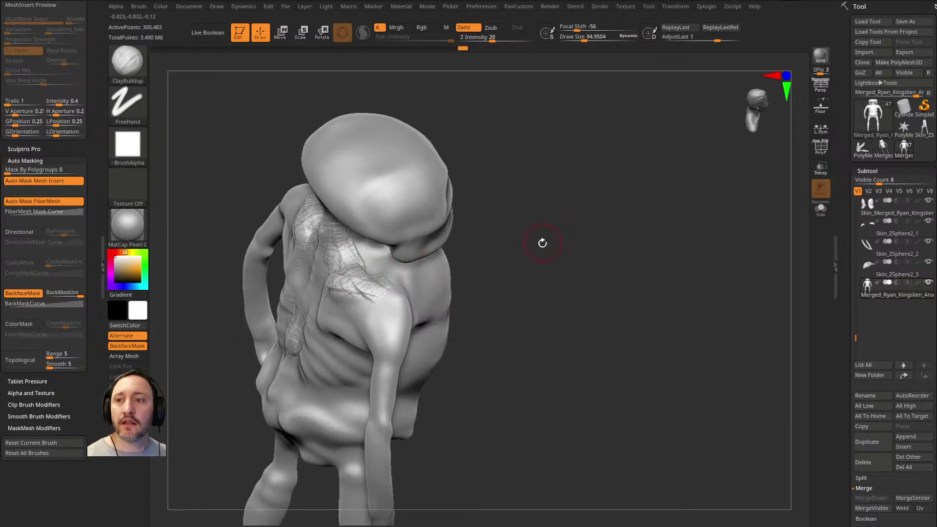
left_click_drag(555, 207, 342, 282)
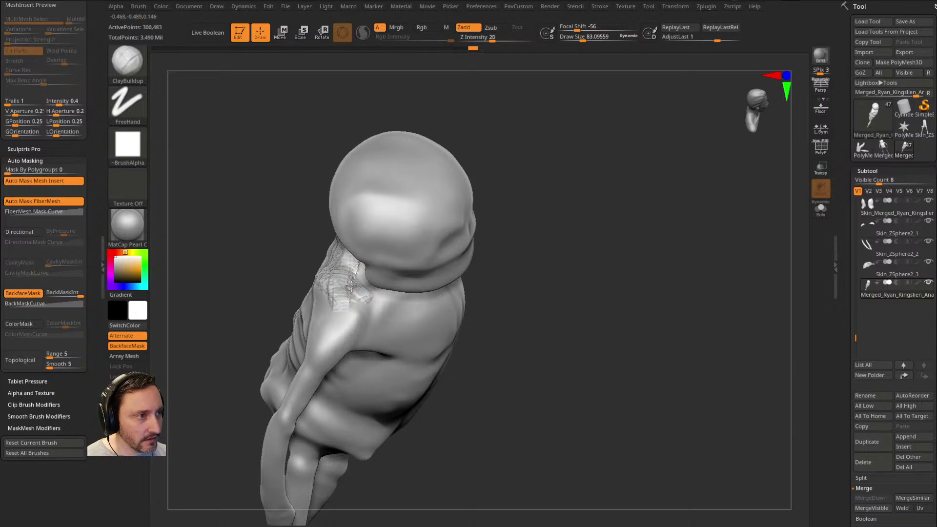
mouse_move(334, 243)
left_mouse_down()
mouse_move(478, 222)
mouse_move(344, 288)
mouse_move(330, 306)
mouse_move(327, 347)
mouse_move(284, 316)
mouse_move(325, 289)
left_mouse_up()
Step: Refine the trapezius around the neck and shoulder tops with the Standard brush at draw size about 52 to 55
key("b")
key("s")
key("t")
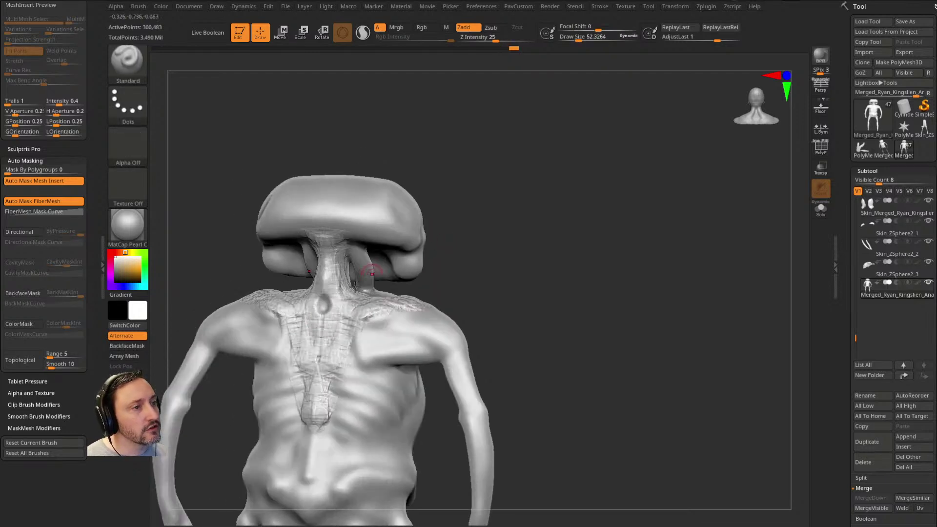
mouse_move(454, 184)
left_mouse_down()
mouse_move(504, 198)
mouse_move(478, 202)
left_mouse_up()
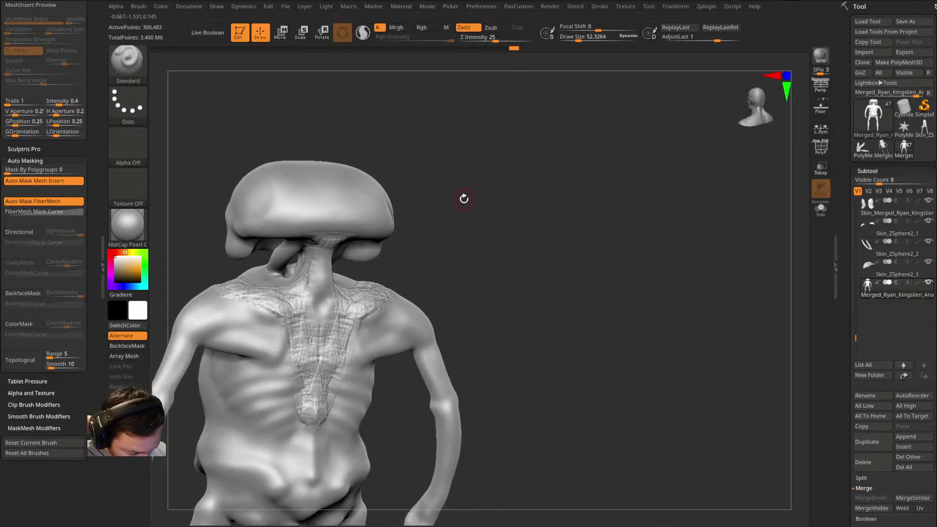
left_click_drag(453, 200, 439, 207, "shift")
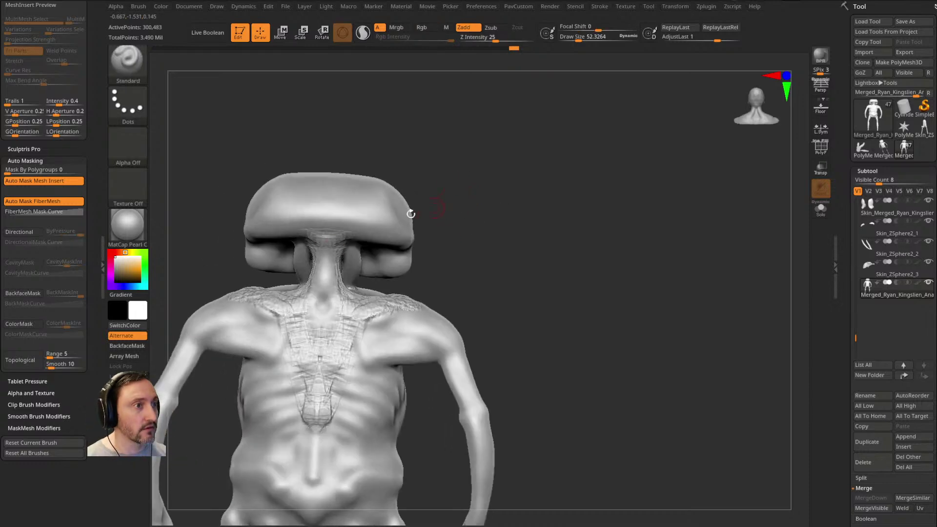
mouse_move(483, 264)
left_mouse_down()
mouse_move(512, 232)
mouse_move(455, 262)
mouse_move(463, 262)
left_mouse_up()
key("s")
left_click_drag(276, 297, 268, 297)
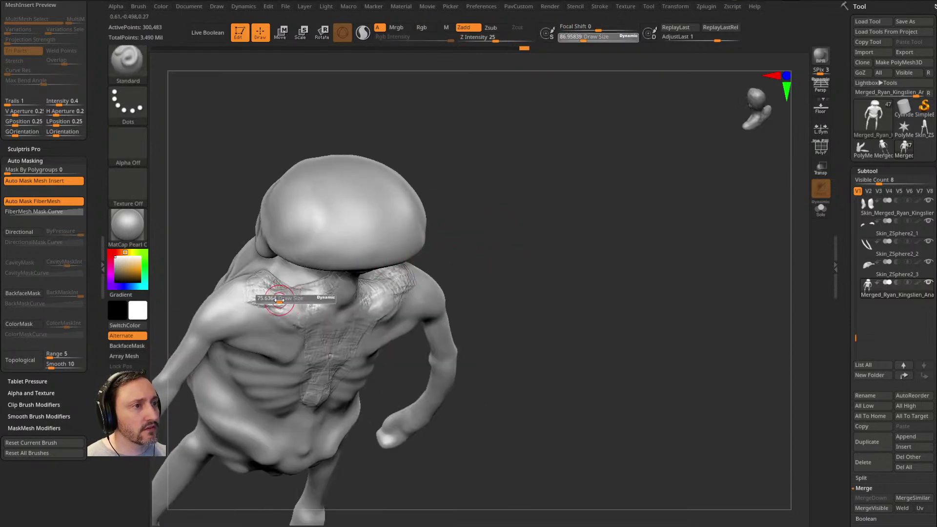
left_click_drag(462, 266, 373, 247)
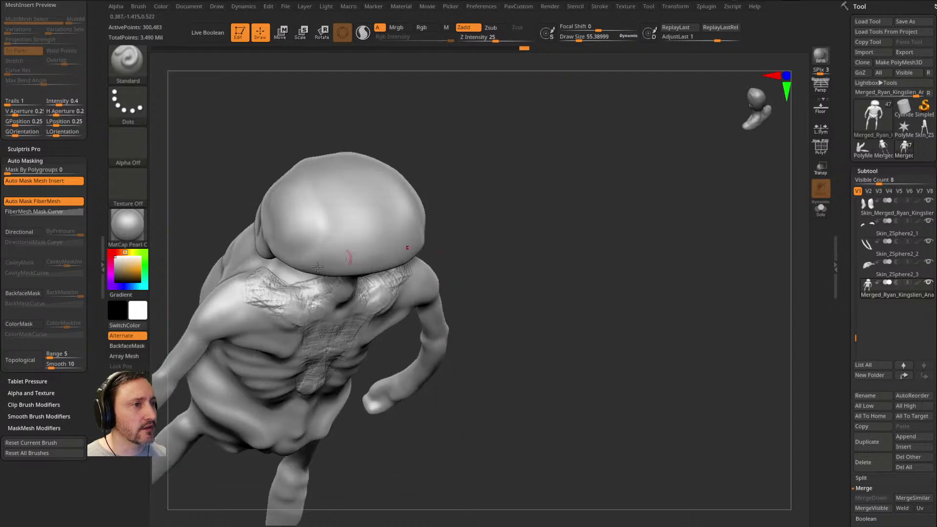
Step: Mask the outline of the trapezius along the shoulders, mid-back and neck with the MaskPen brush at draw size about 55
key("ctrl")
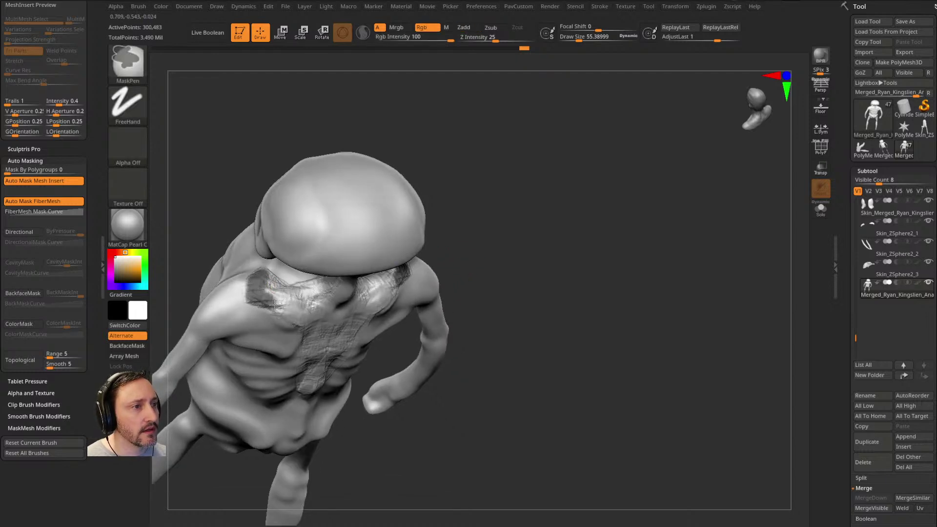
left_click_drag(271, 303, 283, 307, "ctrl")
left_click_drag(461, 254, 439, 208, "shift")
left_click_drag(268, 294, 340, 408, "ctrl")
left_click_drag(500, 236, 560, 283)
left_click_drag(255, 276, 245, 264, "ctrl")
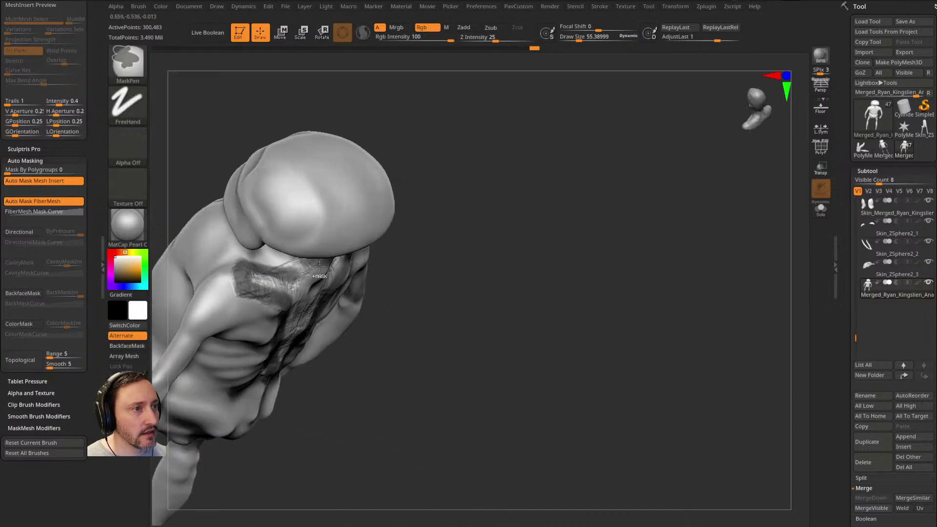
left_click_drag(488, 293, 468, 244)
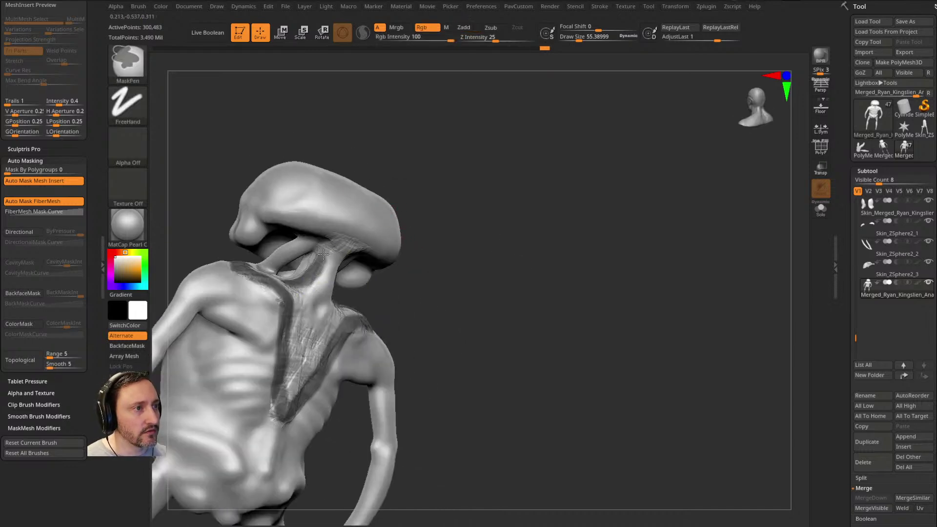
right_click_drag(339, 242, 403, 219)
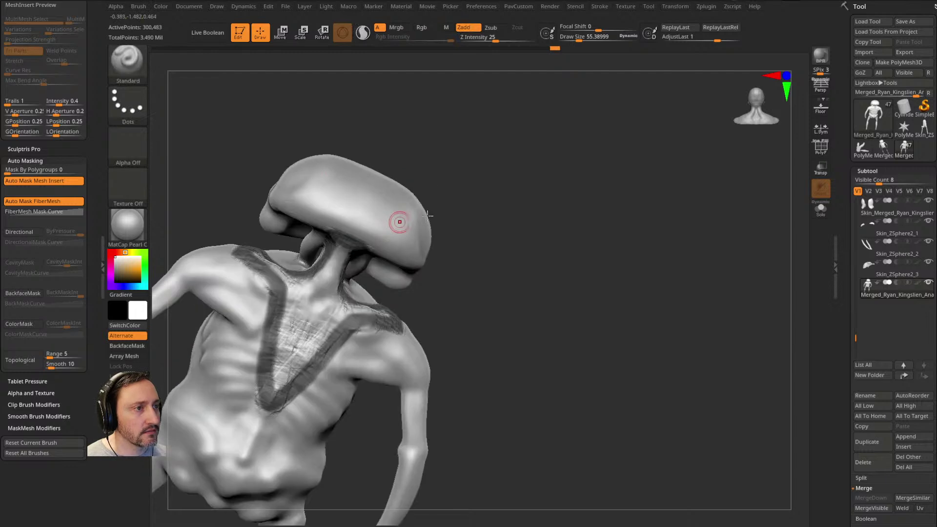
Step: Isolate the body mesh and fill in the mask over the whole trapezius up to the skull, using a draw size of about 65
left_click(818, 212)
mouse_move(729, 207)
left_mouse_down()
mouse_move(617, 221)
mouse_move(548, 207)
left_mouse_up()
left_click(820, 215)
left_click_drag(341, 247, 310, 301, "ctrl")
left_click_drag(445, 251, 439, 266)
left_click_drag(298, 285, 346, 311, "ctrl")
left_click_drag(458, 287, 447, 325)
left_click_drag(350, 315, 400, 319, "ctrl")
mouse_move(512, 300)
left_mouse_down()
mouse_move(469, 310)
mouse_move(453, 342)
left_mouse_up()
mouse_move(312, 293)
left_mouse_down("ctrl")
mouse_move(273, 376)
mouse_move(323, 290)
left_mouse_up("ctrl")
left_click_drag(361, 369, 373, 383, "ctrl")
mouse_move(558, 234)
left_mouse_down()
mouse_move(600, 270)
mouse_move(575, 277)
mouse_move(575, 224)
mouse_move(580, 253)
left_mouse_up()
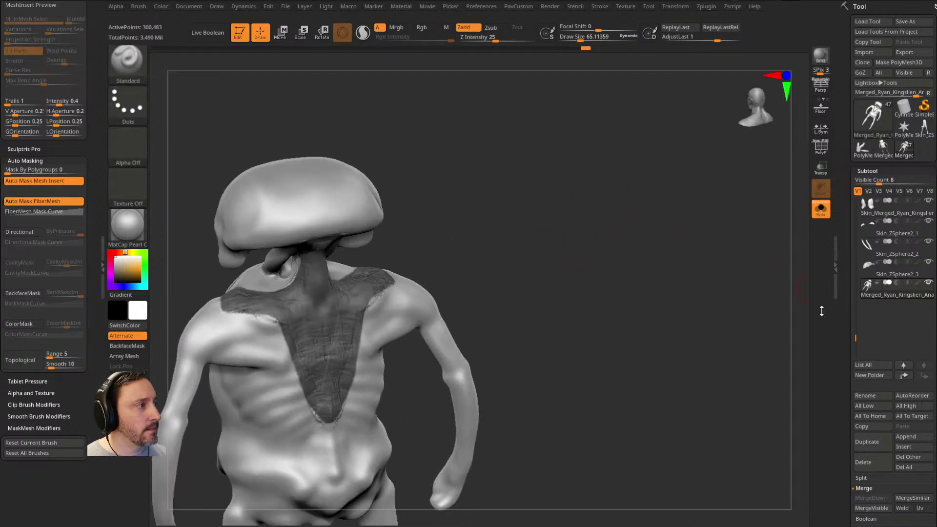
Step: Extract the masked trapezius as a separate subtool with 0.02 thickness and accept the result
left_click_drag(842, 322, 842, 230)
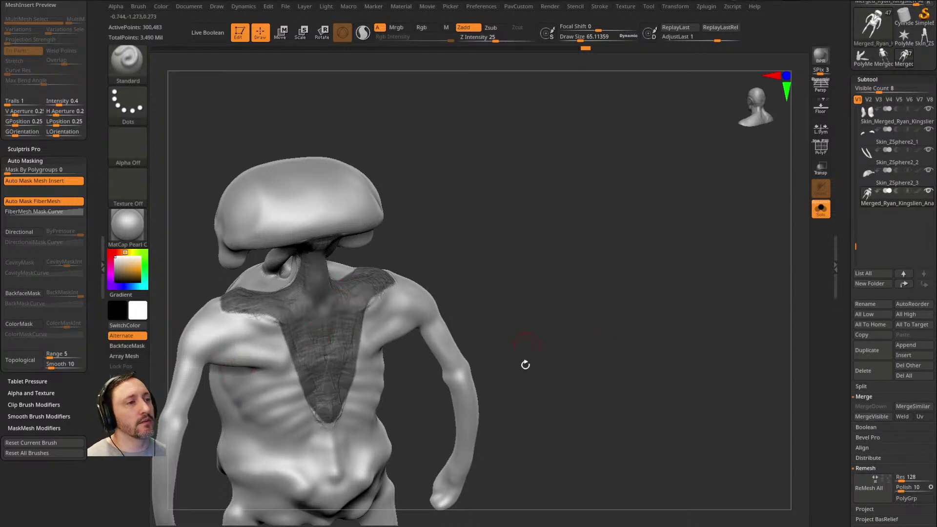
scroll(840, 307, "down", 5)
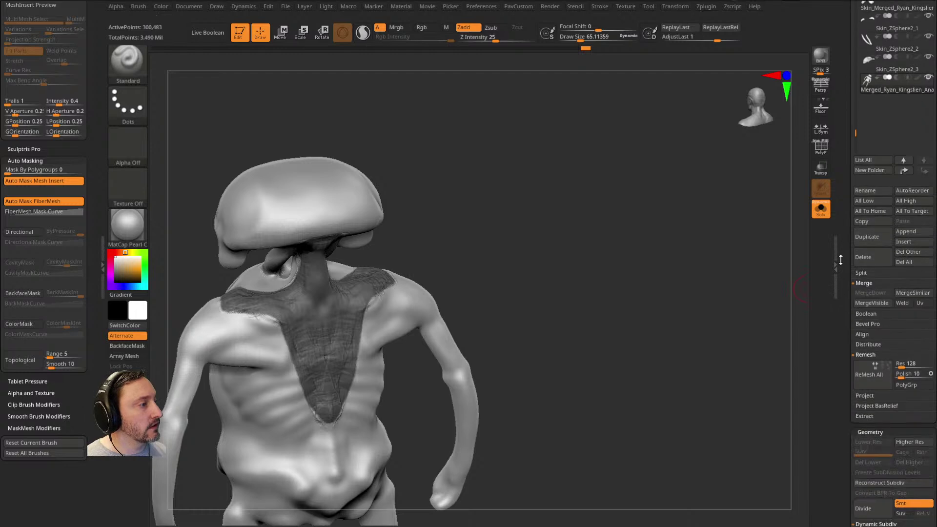
left_click(865, 347, "shift")
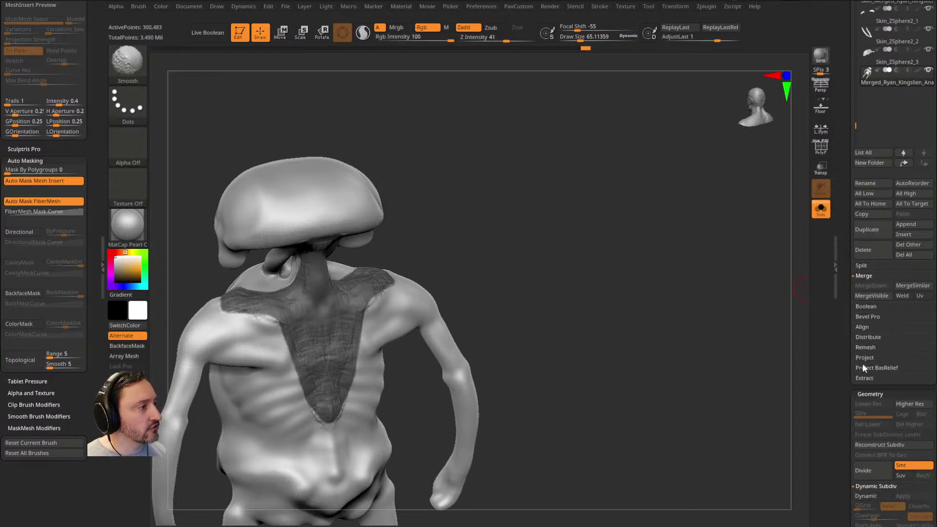
left_click(860, 377)
scroll(878, 342, "down", 3)
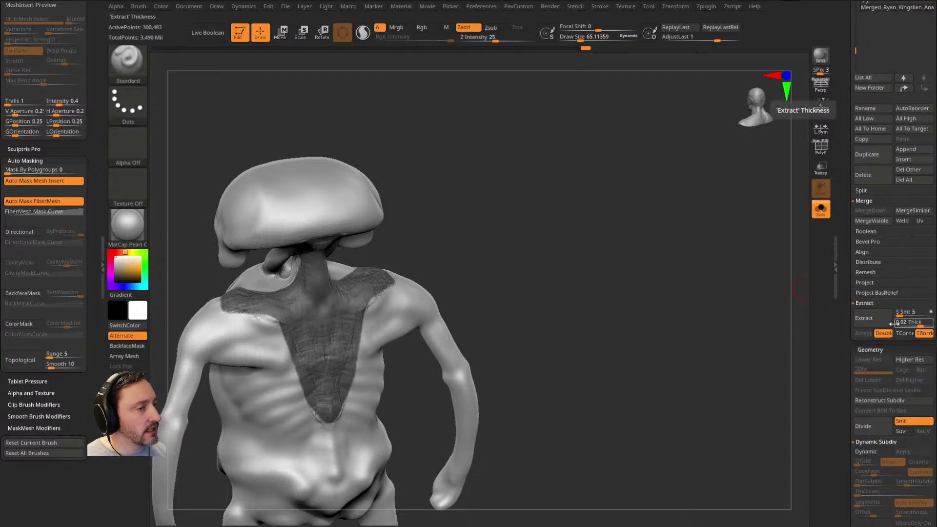
left_click(864, 318)
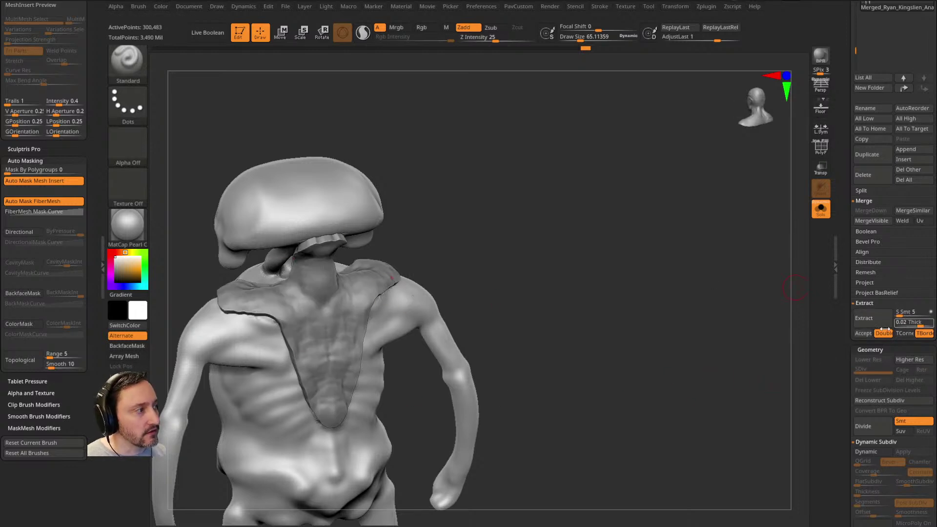
left_click(860, 333)
Step: Show the polyframe on the extracted trapezius and smooth its surface and edges with repeated Polish By Features
left_click_drag(586, 270, 560, 282)
left_click(819, 150)
mouse_move(631, 259)
left_mouse_down("alt")
mouse_move(736, 262)
mouse_move(636, 247)
left_mouse_up("alt")
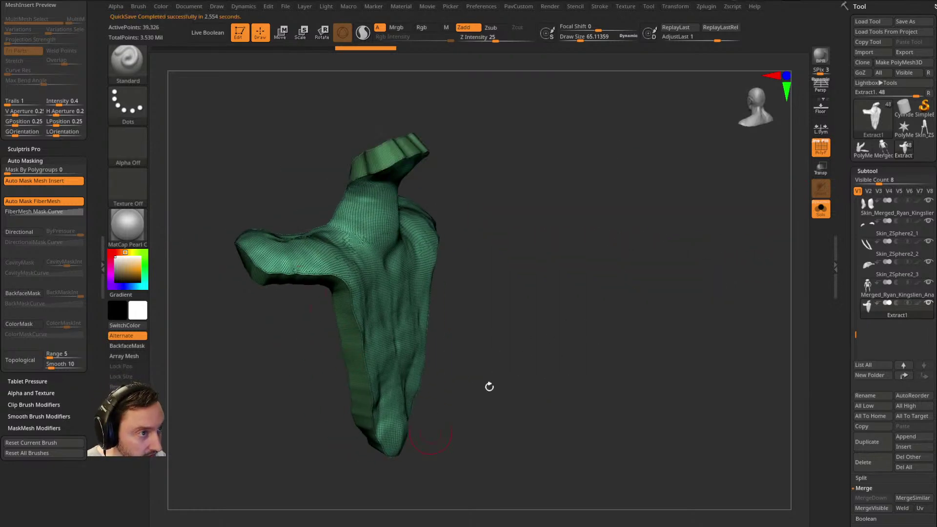
key("2")
left_click(603, 228)
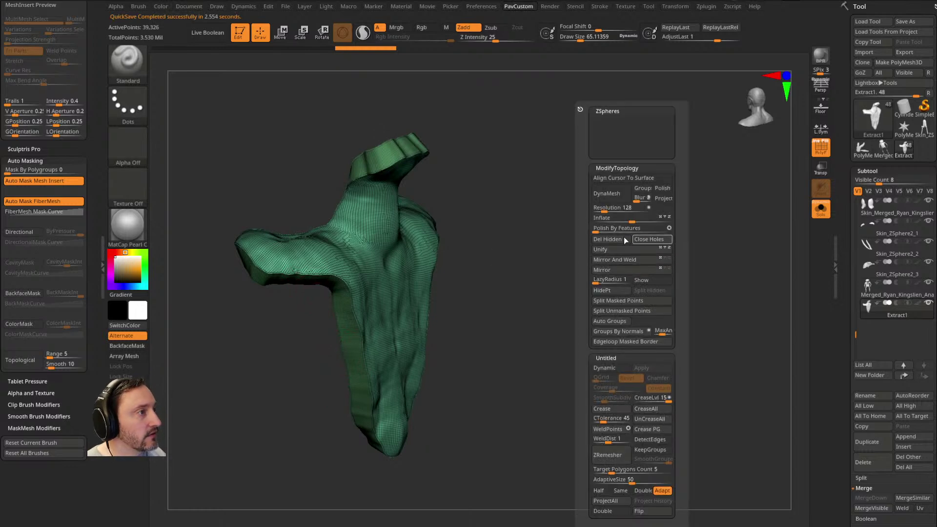
left_click_drag(603, 229, 625, 230)
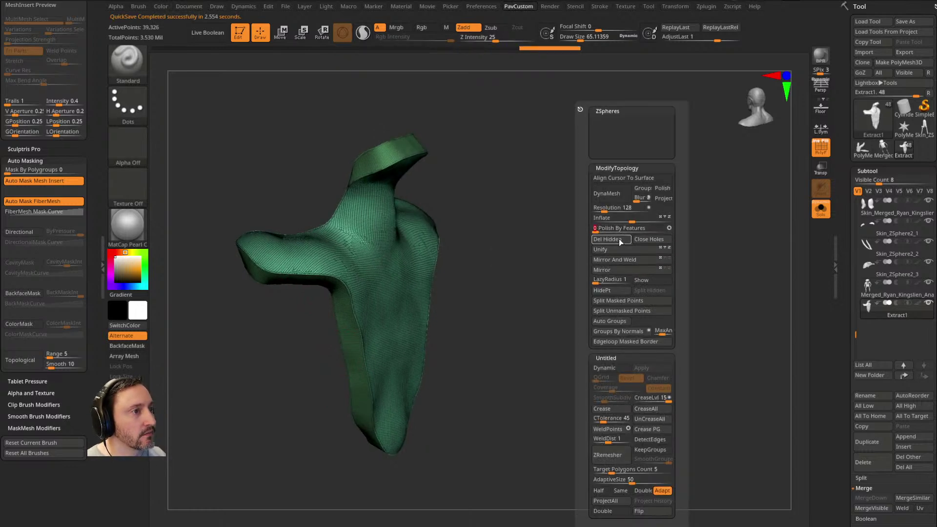
key("1")
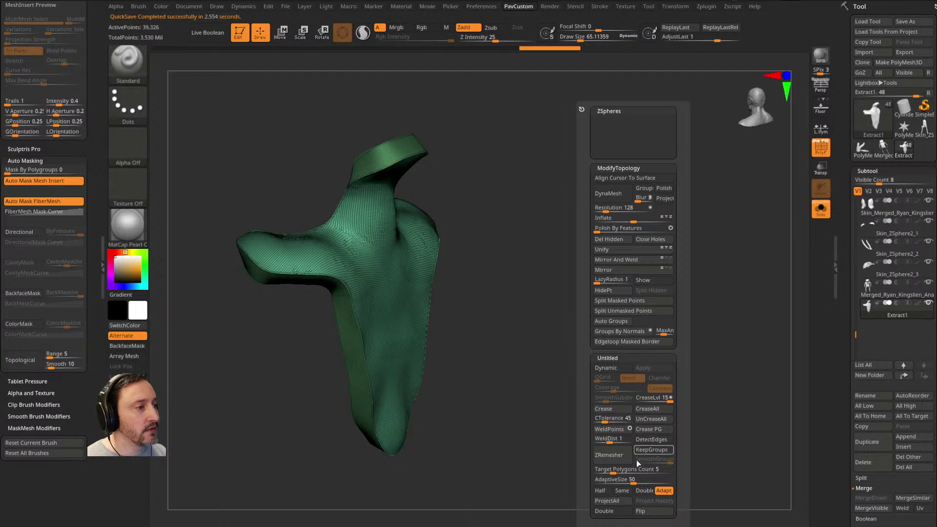
Step: ZRemesh the trapezius with KeepGroups on, AdaptiveSize 0, SmoothGroups 0 and a target polygon count of 1.876
left_click(607, 483)
left_click(659, 449)
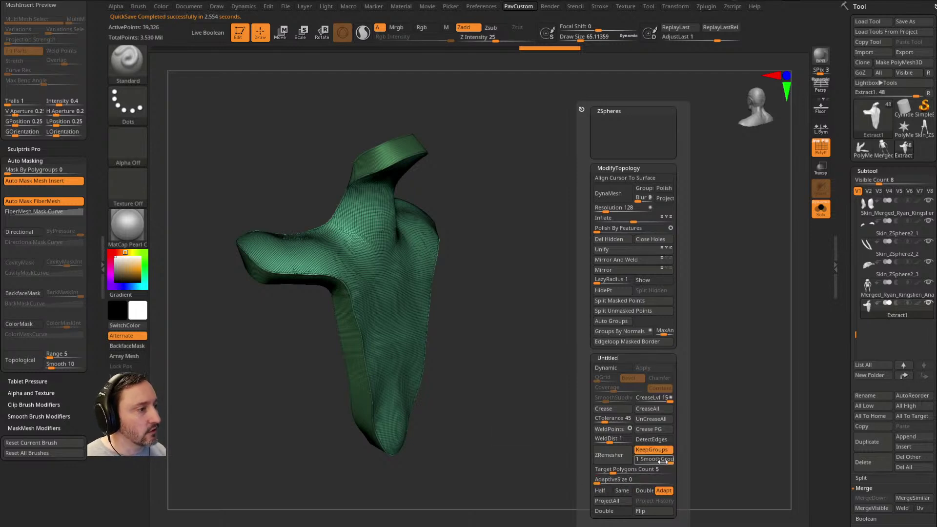
left_click(604, 470)
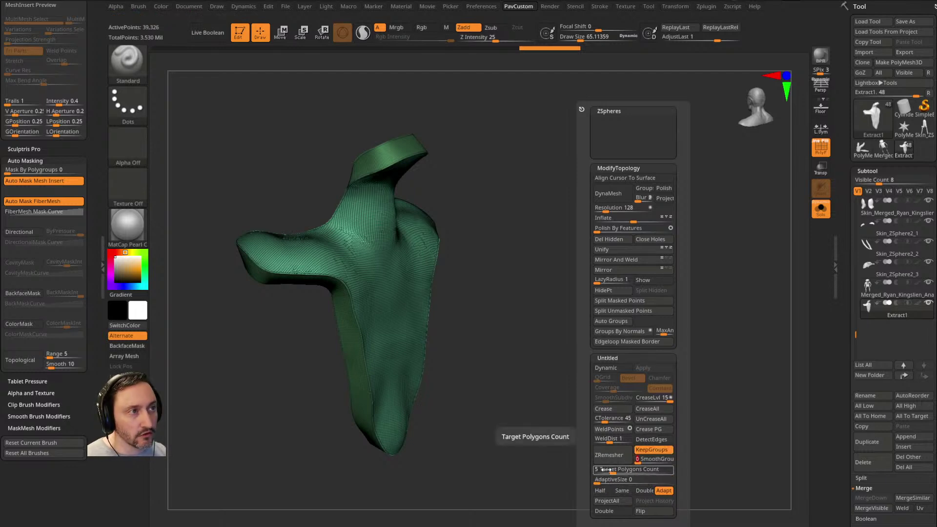
left_click_drag(610, 469, 605, 469)
left_click(622, 457)
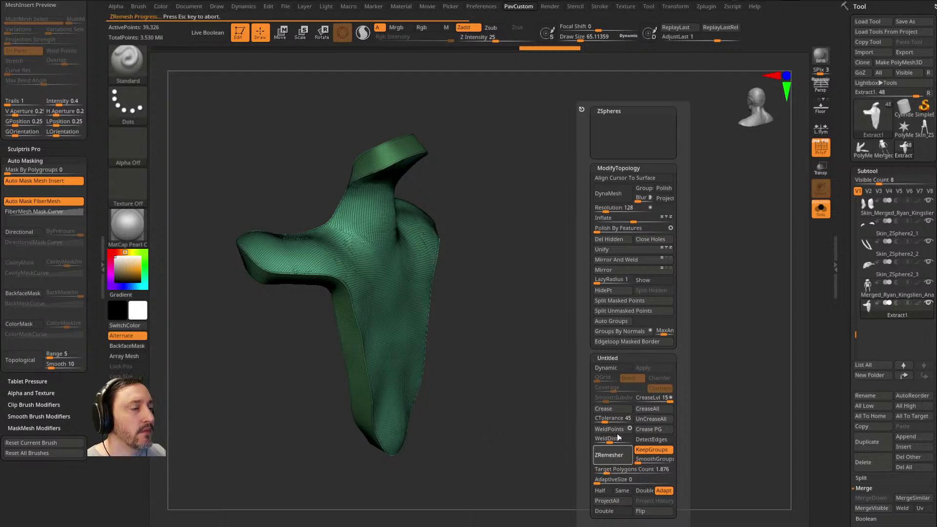
left_click_drag(508, 350, 629, 381)
left_click(624, 454)
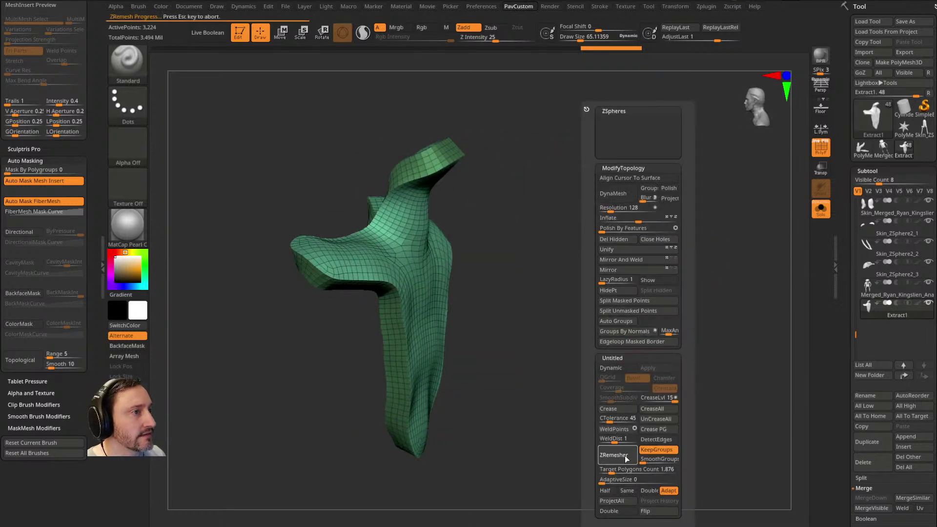
Step: Reduce the trapezius mesh density by running ZRemesher repeatedly with the Half option
left_click_drag(596, 366, 590, 368)
key("grave")
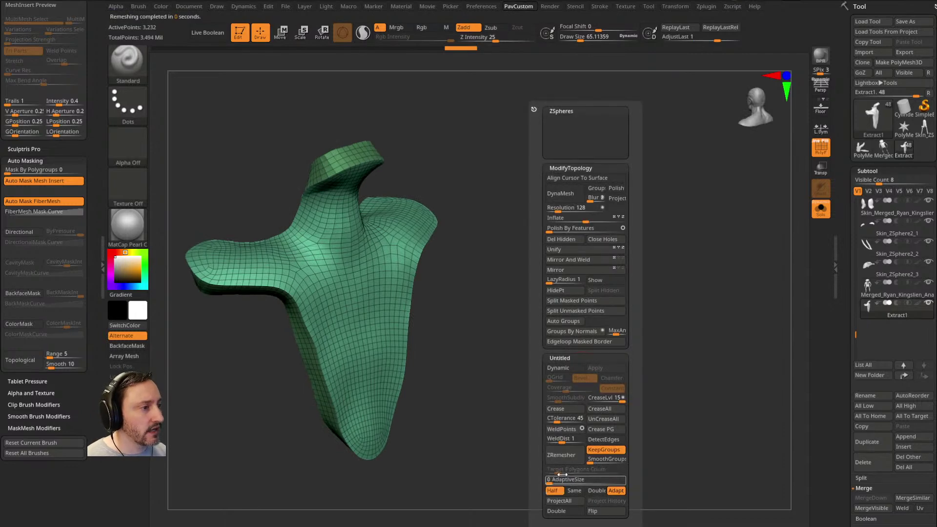
left_click(575, 458)
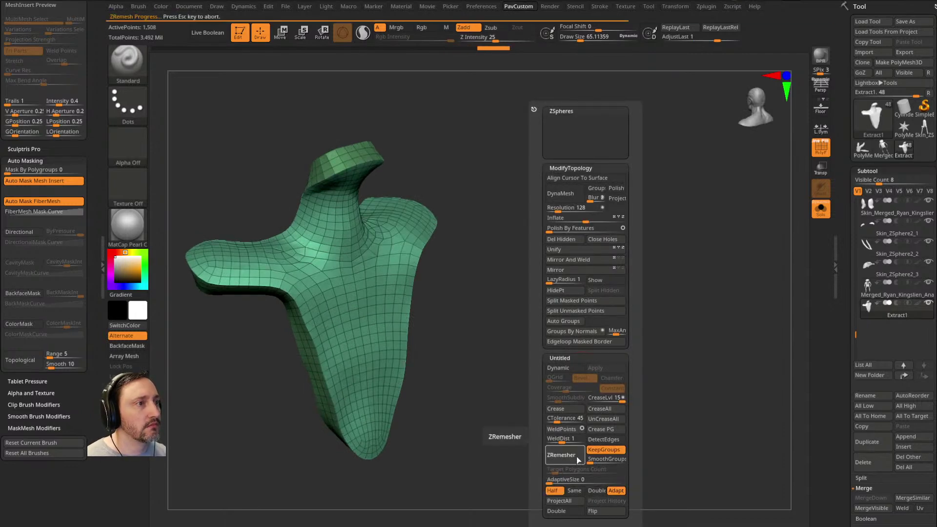
Step: Show the whole figure again and use ZModeler's QMesh with the Polygroup All target on the trapezius, pushing it inward into the body
left_click(822, 211)
mouse_move(736, 230)
left_mouse_down()
mouse_move(723, 259)
mouse_move(746, 250)
left_mouse_up()
key("b")
key("z")
key("m")
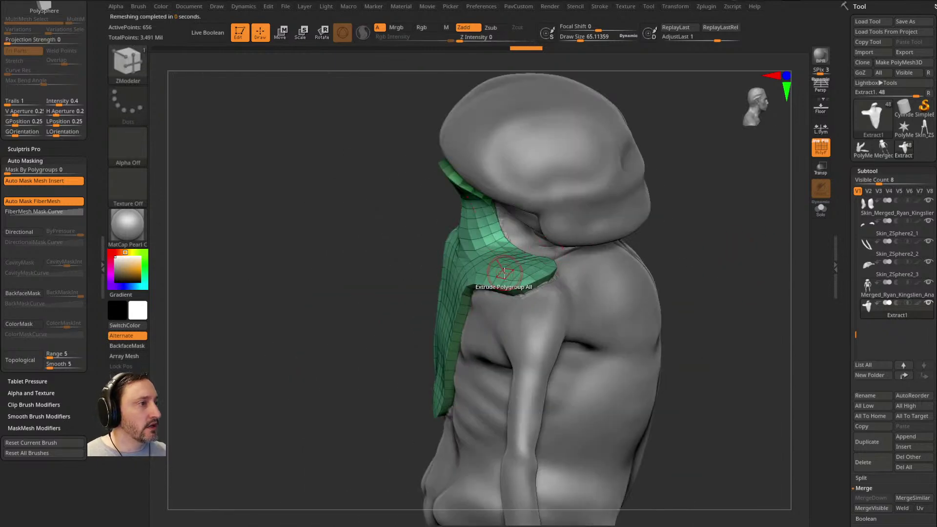
key("space")
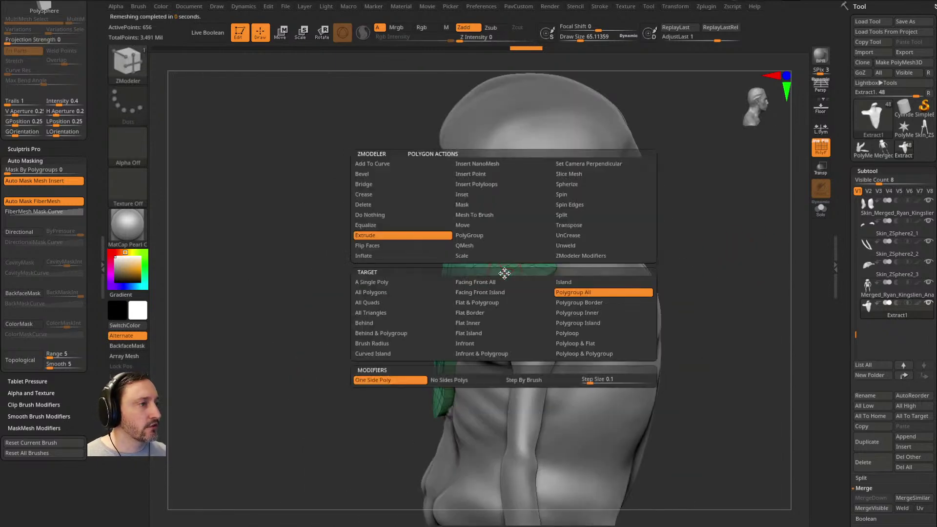
left_click(567, 294)
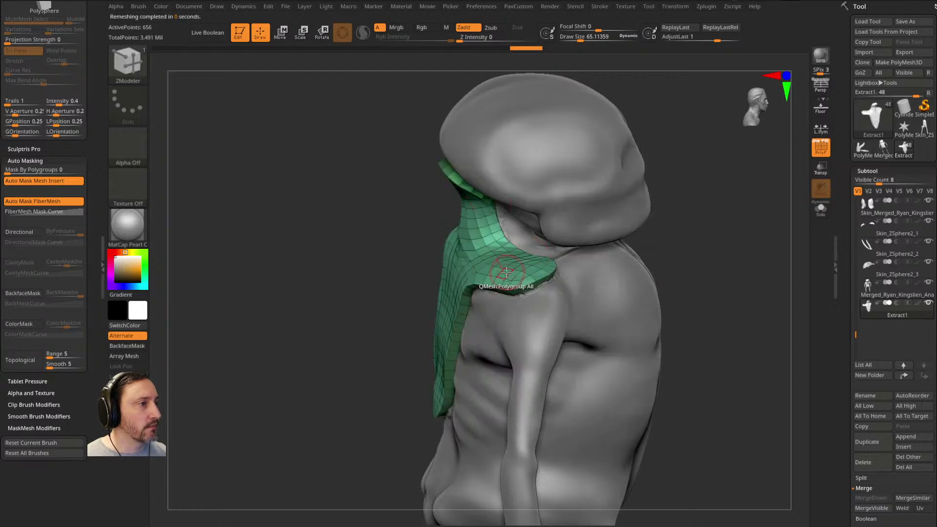
mouse_move(508, 274)
left_mouse_down()
mouse_move(508, 263)
mouse_move(511, 278)
left_mouse_up()
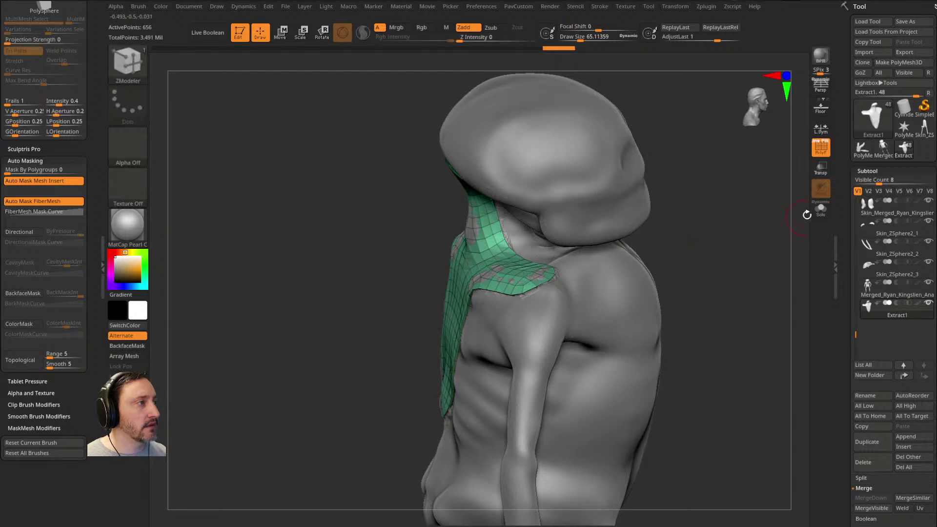
Step: Isolate the trapezius, set ZModeler's edge action to Insert, delete the edge loop running around its rim, and redisplay the body
left_click(820, 209)
left_click_drag(752, 251, 767, 320)
key("space")
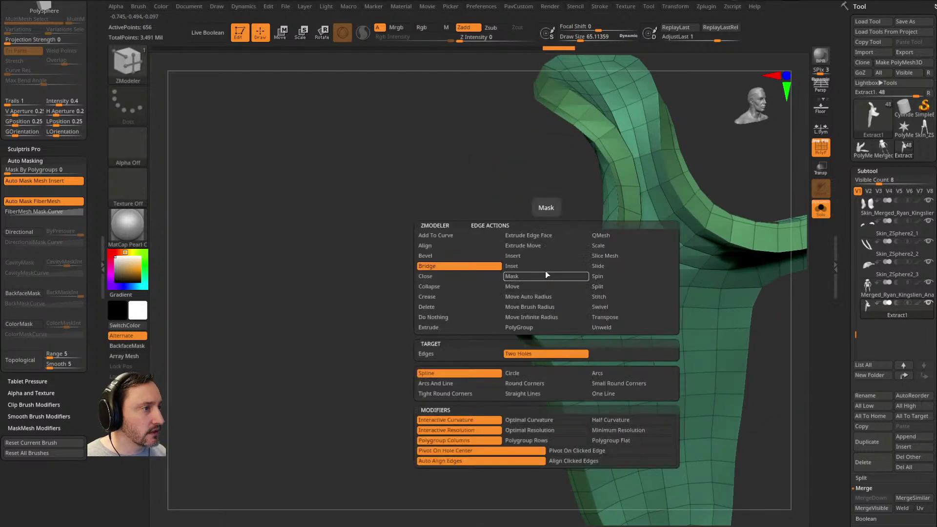
left_click(537, 255)
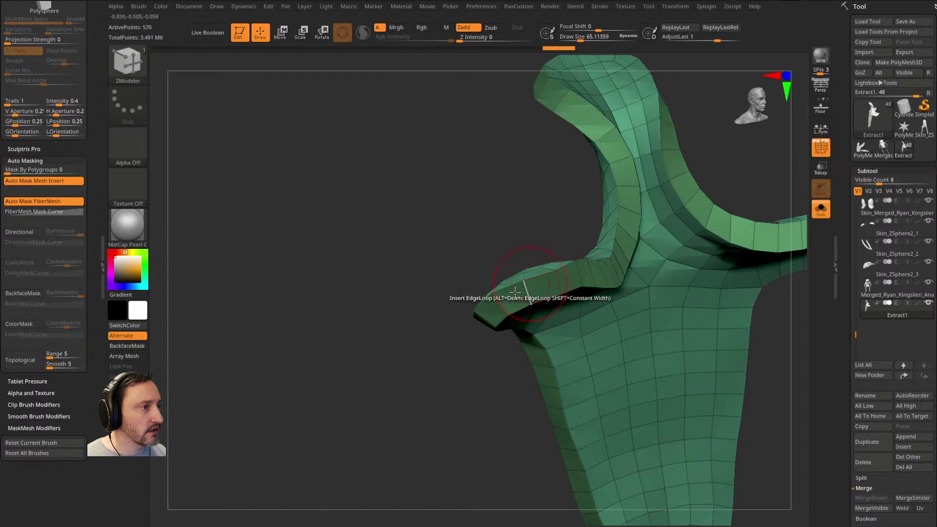
key("f")
left_click(820, 209)
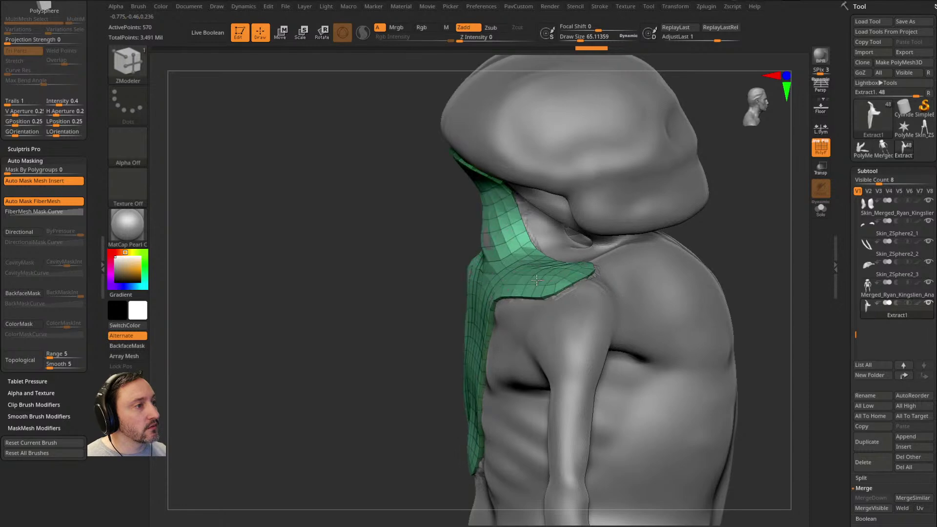
Step: Make the merged body the active subtool, turn off its polyframe and isolate it from the other parts
key("shift")
mouse_move(444, 323)
left_mouse_down()
mouse_move(408, 370)
mouse_move(694, 220)
mouse_move(677, 233)
mouse_move(658, 230)
mouse_move(673, 234)
mouse_move(658, 246)
left_mouse_up()
key("s")
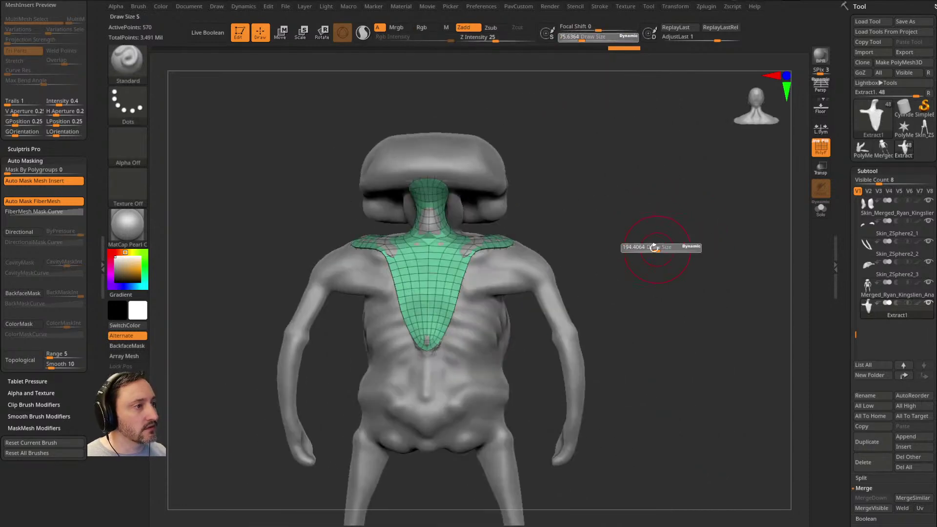
left_click(535, 263, "alt")
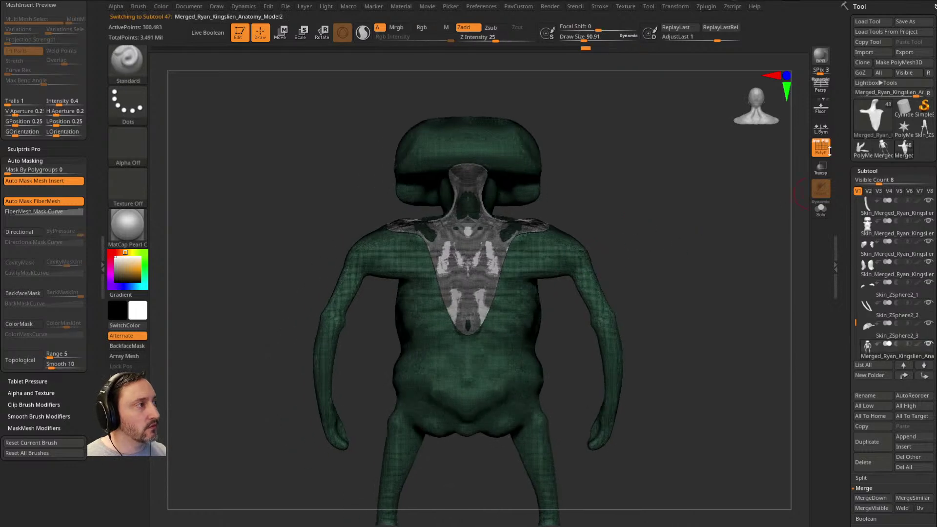
left_click_drag(733, 190, 647, 228)
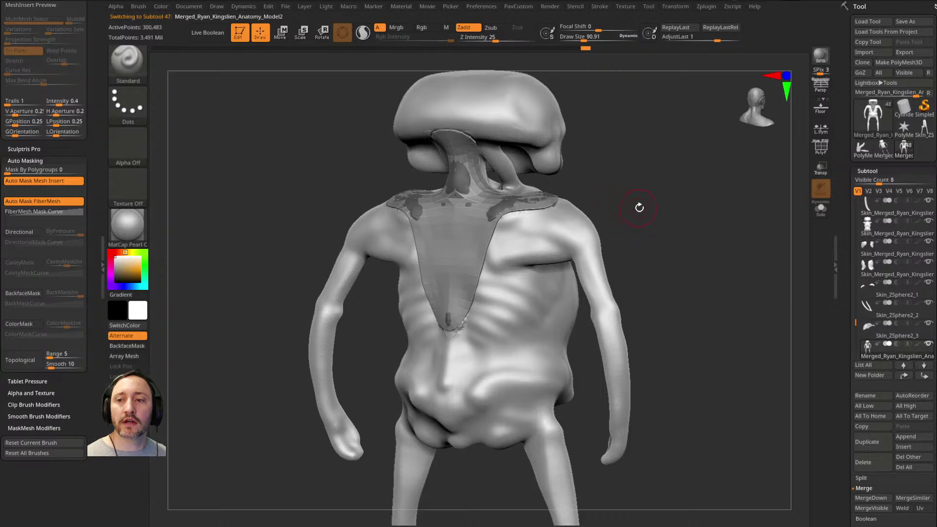
mouse_move(696, 225)
left_mouse_down()
mouse_move(683, 224)
mouse_move(709, 234)
mouse_move(665, 229)
mouse_move(672, 178)
mouse_move(638, 209)
mouse_move(673, 243)
mouse_move(650, 184)
mouse_move(511, 245)
left_mouse_up()
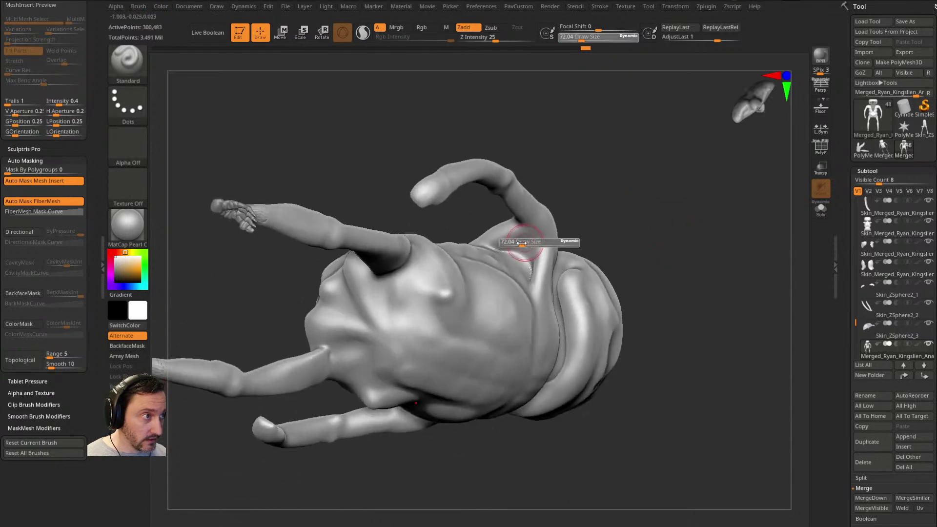
left_click_drag(541, 209, 491, 240)
mouse_move(566, 214)
left_mouse_down()
mouse_move(623, 194)
mouse_move(527, 219)
left_mouse_up()
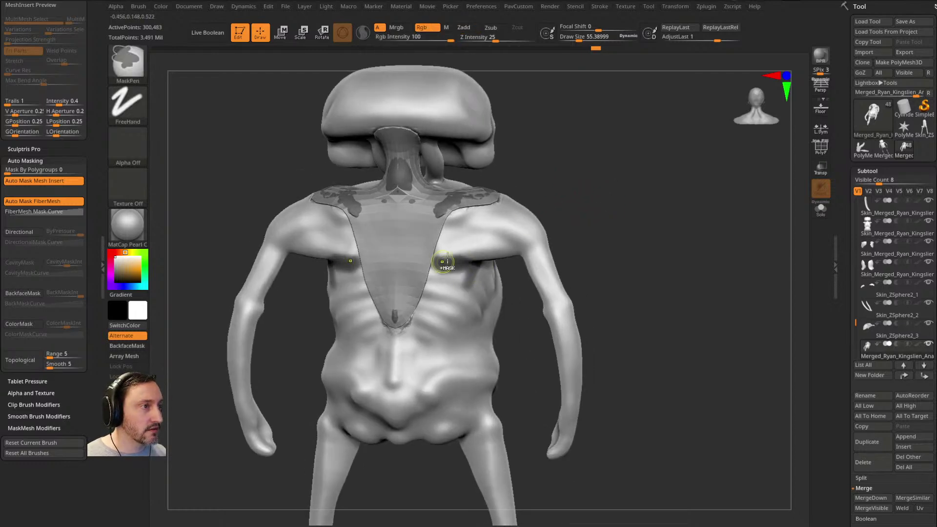
key("ctrl")
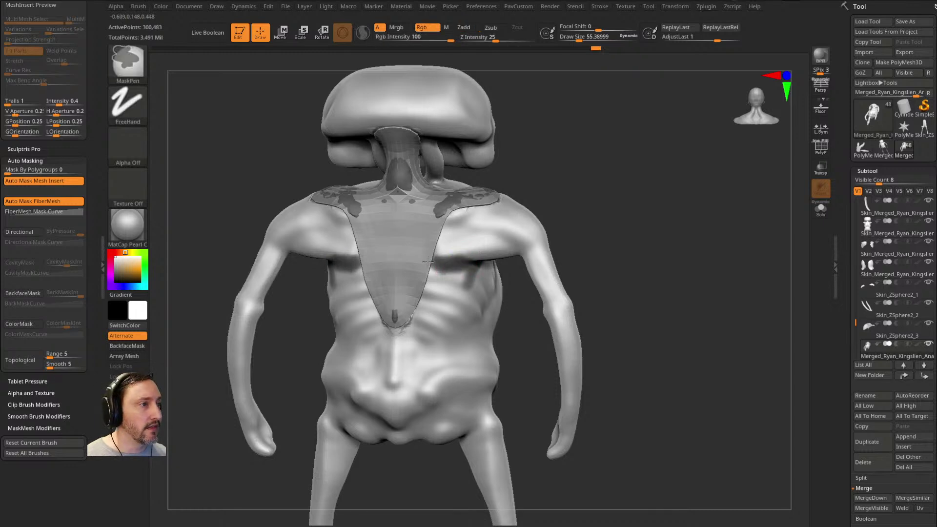
left_click(820, 209)
Step: Clear the body's existing mask and paint a symmetrical latissimus dorsi outline across the mid-back and diagonally down towards the spine
left_click_drag(639, 174, 647, 185, "ctrl")
mouse_move(418, 260)
left_mouse_down("ctrl")
mouse_move(490, 261)
mouse_move(410, 262)
left_mouse_up("ctrl")
left_click_drag(630, 253, 531, 192)
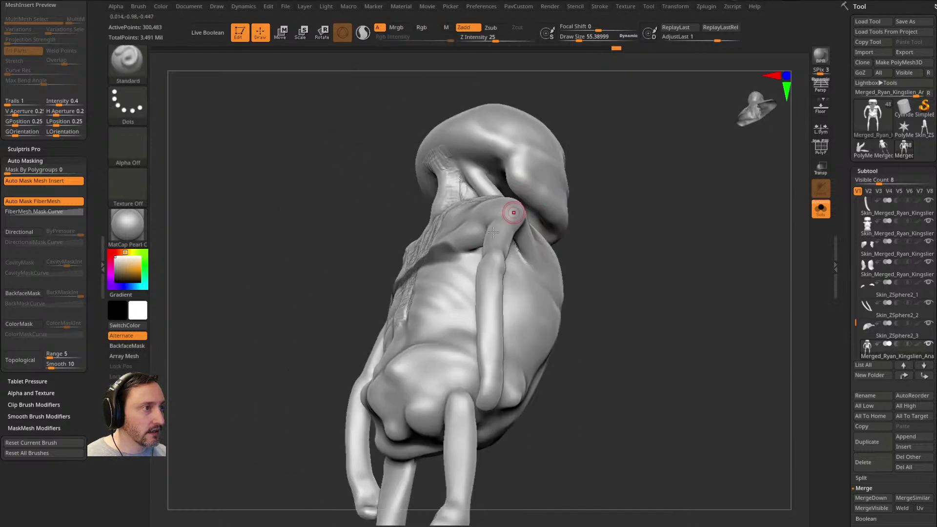
left_click_drag(605, 263, 480, 271)
mouse_move(418, 268)
left_mouse_down()
mouse_move(525, 171)
mouse_move(568, 177)
mouse_move(556, 166)
mouse_move(470, 248)
mouse_move(512, 187)
left_mouse_up()
mouse_move(548, 215)
left_mouse_down()
mouse_move(468, 236)
mouse_move(462, 224)
mouse_move(480, 244)
mouse_move(400, 296)
mouse_move(375, 340)
left_mouse_up()
mouse_move(544, 219)
left_mouse_down()
mouse_move(600, 207)
mouse_move(552, 217)
left_mouse_up()
mouse_move(335, 283)
left_mouse_down("ctrl")
mouse_move(356, 283)
mouse_move(361, 304)
left_mouse_up("ctrl")
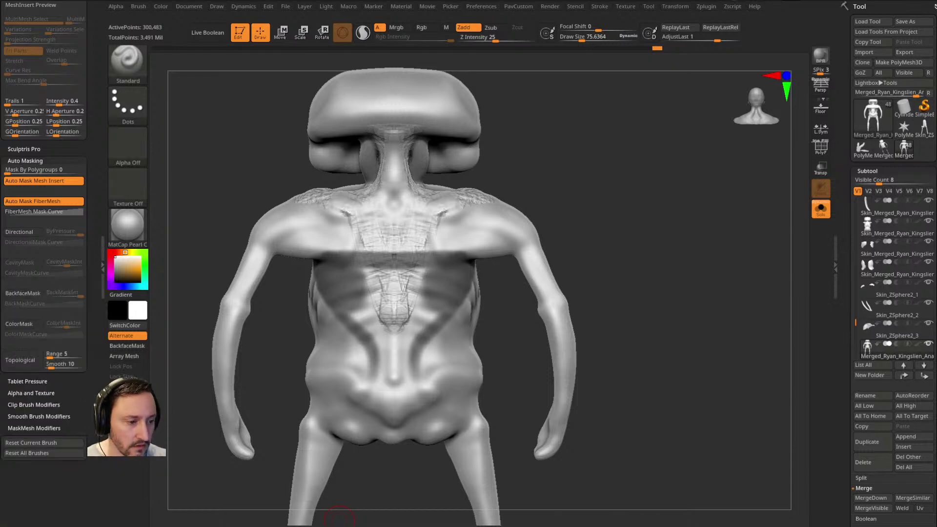
Step: Switch to the Chrome browser and look over the "bodybuilder back" image results as muscle reference
key("alt+Tab")
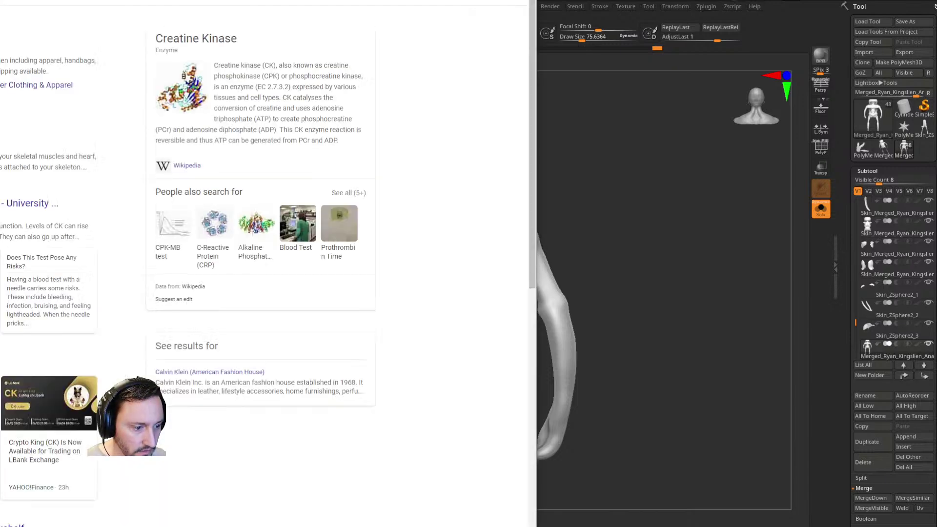
key("alt+Tab")
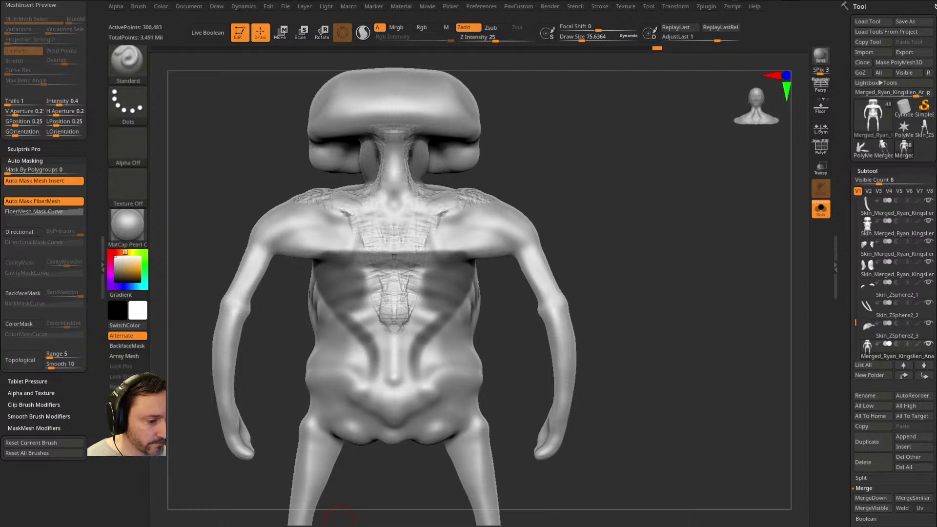
key("alt+Tab")
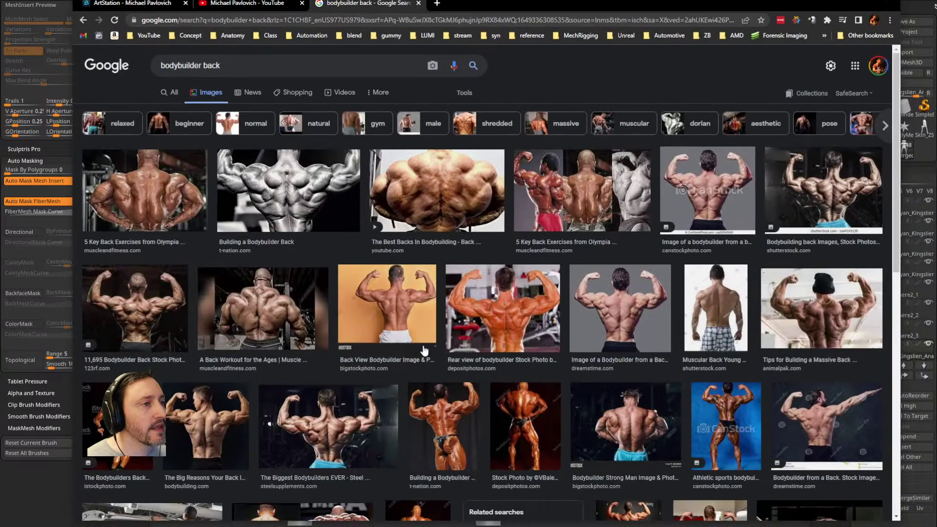
scroll(428, 349, "down", 3)
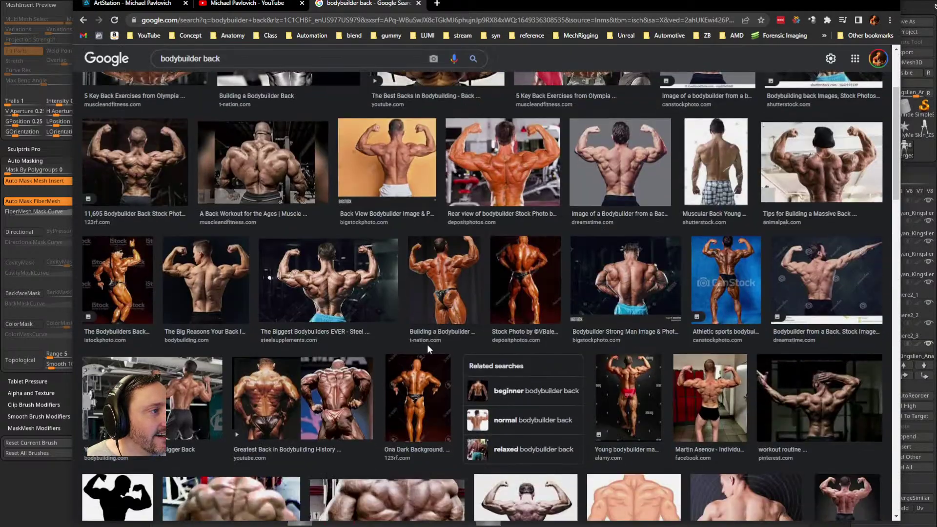
scroll(295, 144, "up", 3)
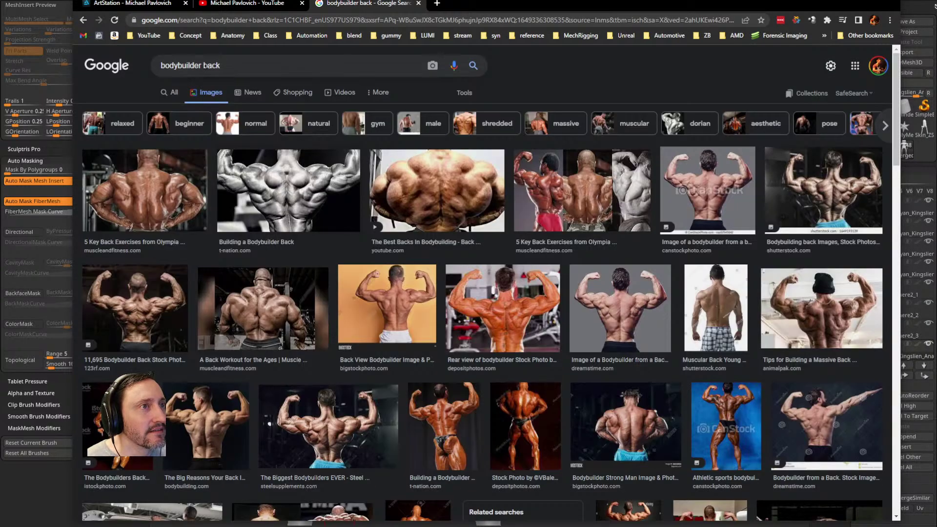
Step: Search Google Images for "bodybuilder relaxed back"
left_click(203, 66)
type("rel")
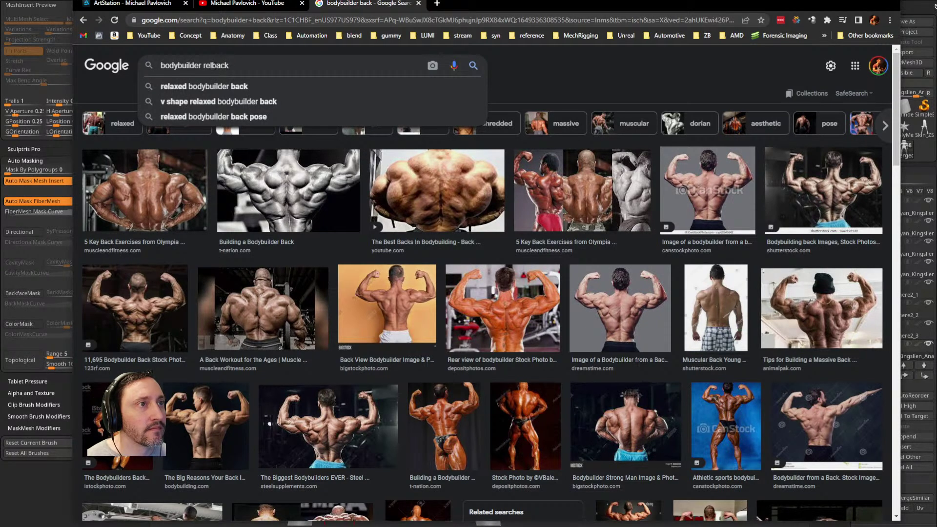
type("axed")
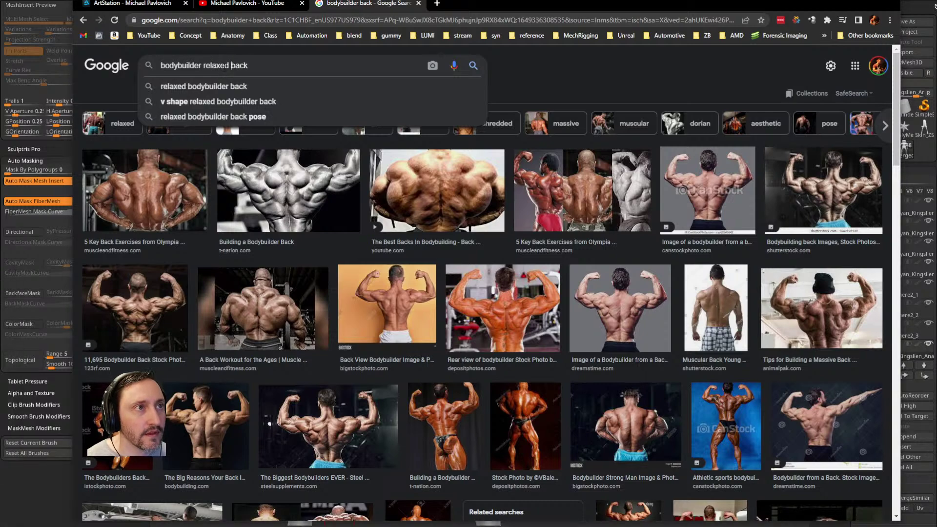
key("Return")
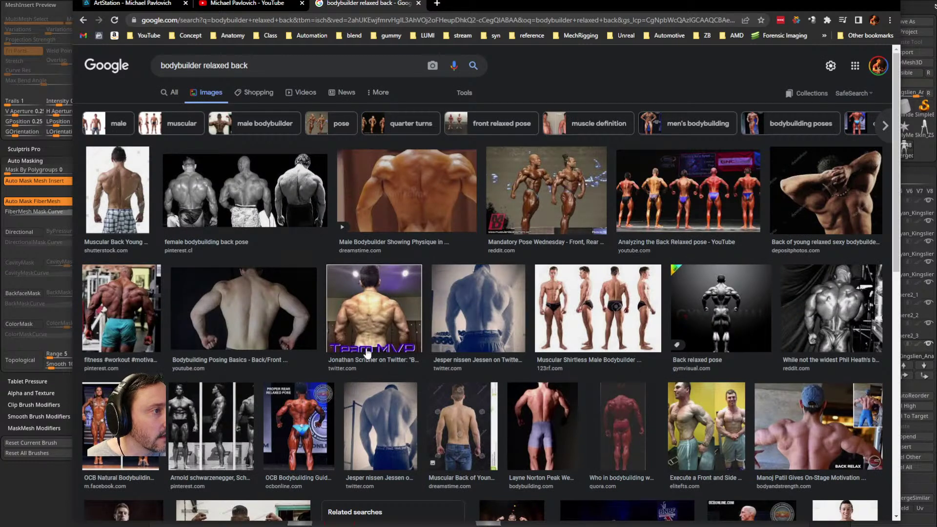
Step: Examine the relaxed-pose photos for the shape of the back muscles and return to ZBrush
scroll(399, 357, "down", 5)
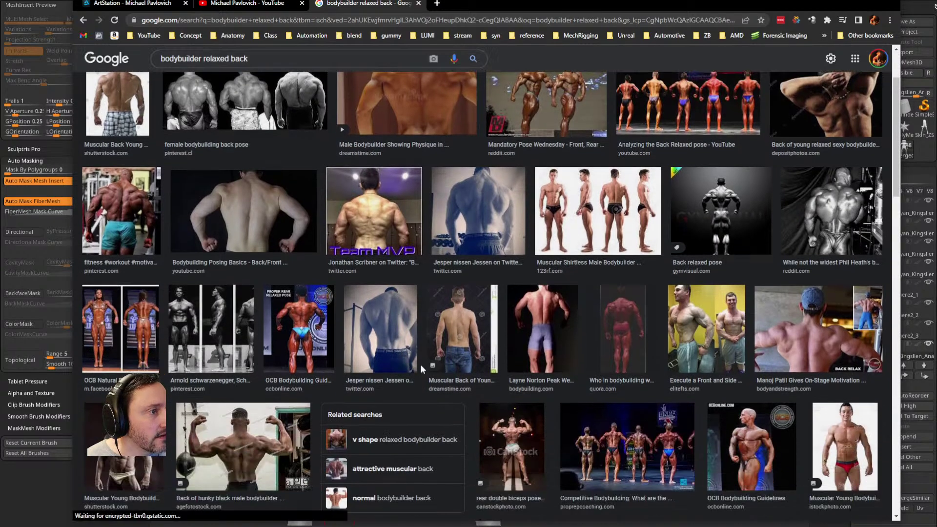
scroll(422, 365, "down", 3)
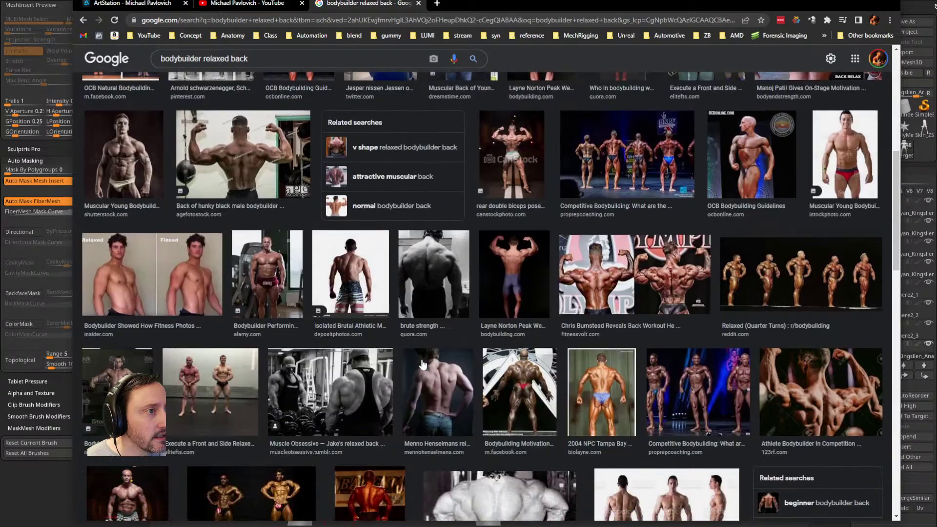
scroll(422, 365, "down", 6)
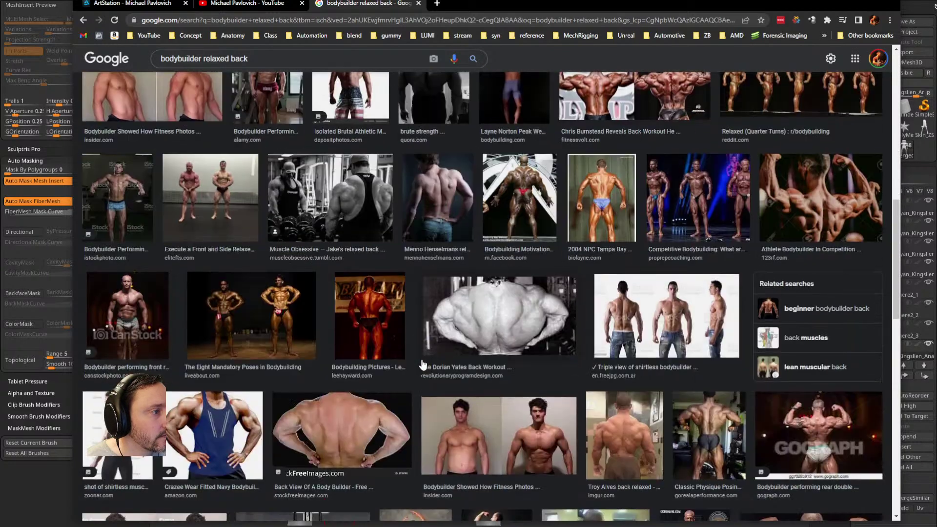
scroll(422, 365, "down", 2)
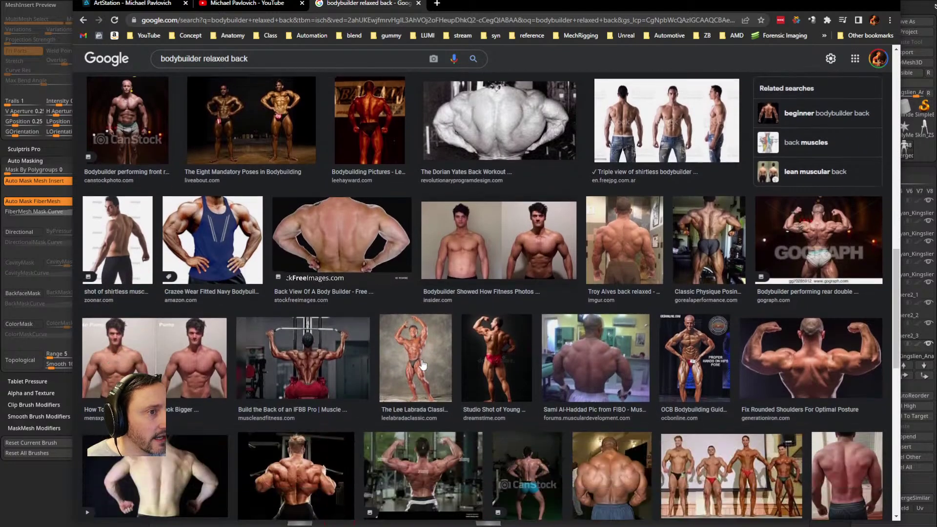
scroll(423, 365, "down", 3)
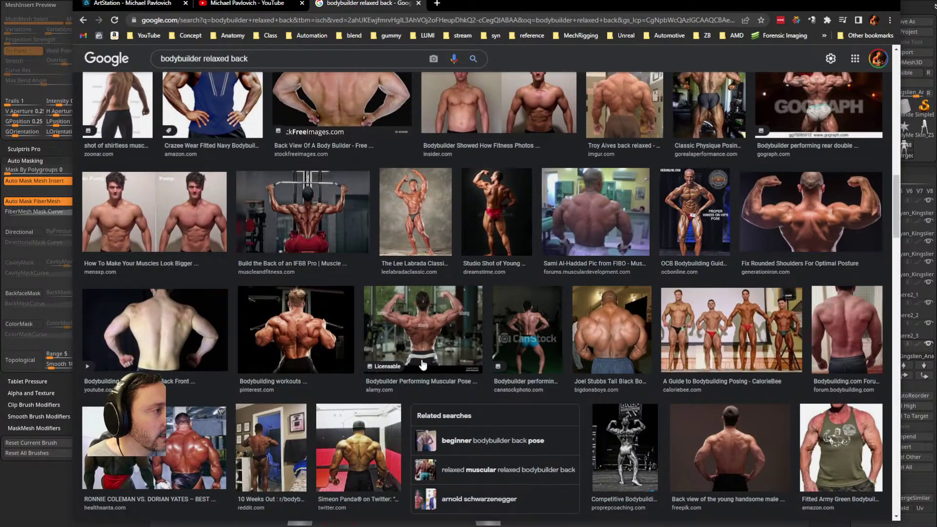
scroll(422, 364, "down", 1)
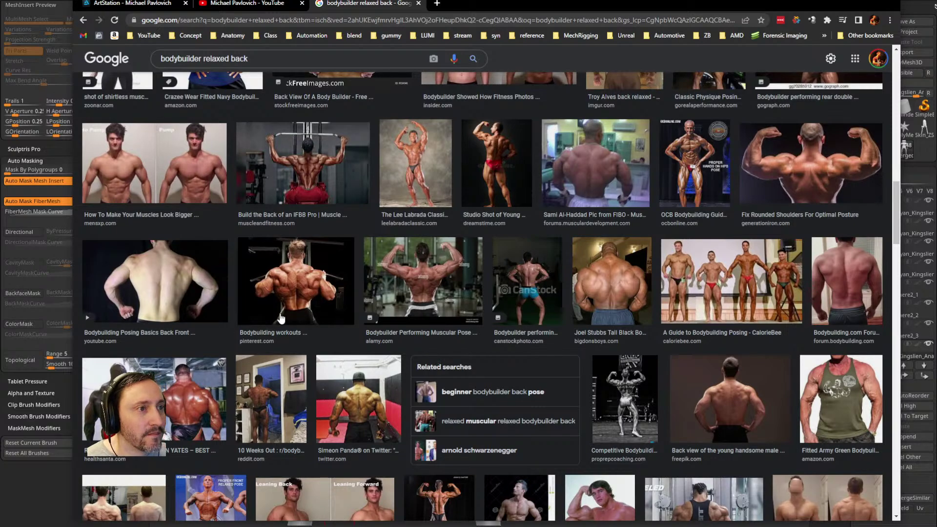
scroll(281, 318, "up", 15)
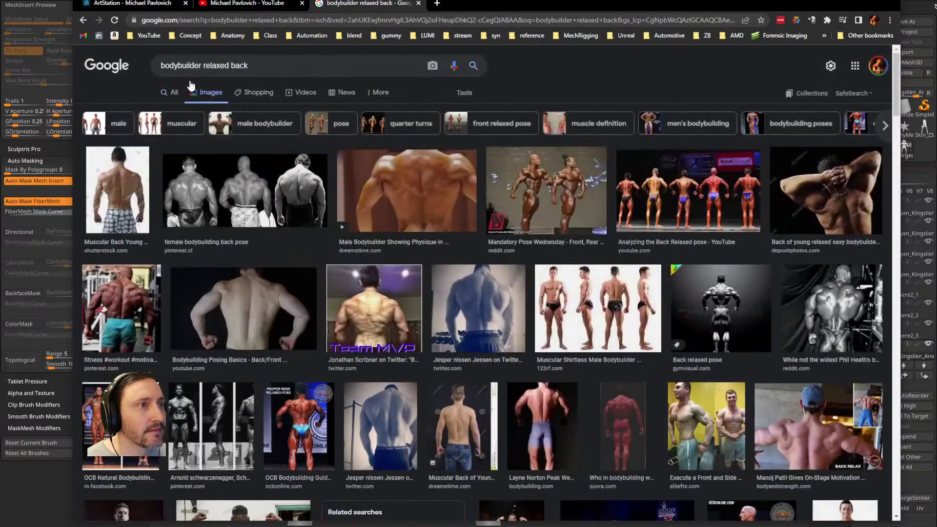
triple_click(215, 65)
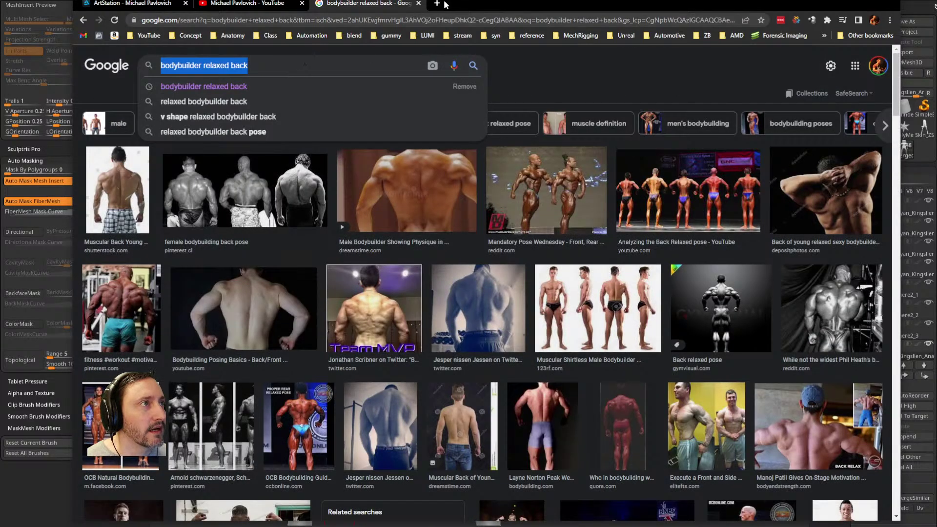
key("alt+Tab")
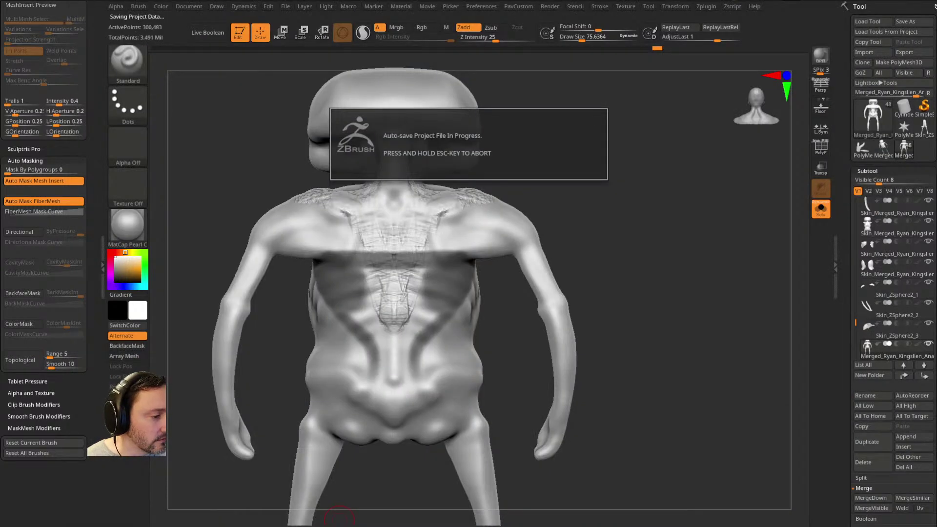
Step: Fill in the latissimus dorsi mask as a solid V shape from below the shoulder blades down to the lower back
left_click_drag(593, 210, 598, 190)
key("ctrl")
mouse_move(332, 288)
left_mouse_down("ctrl")
mouse_move(367, 321)
mouse_move(385, 320)
mouse_move(384, 351)
mouse_move(405, 378)
left_mouse_up("ctrl")
right_click_drag(488, 244, 481, 258)
mouse_move(562, 256)
right_mouse_down()
mouse_move(444, 251)
mouse_move(616, 213)
mouse_move(481, 297)
mouse_move(631, 243)
right_mouse_up()
right_click_drag(429, 236, 451, 260)
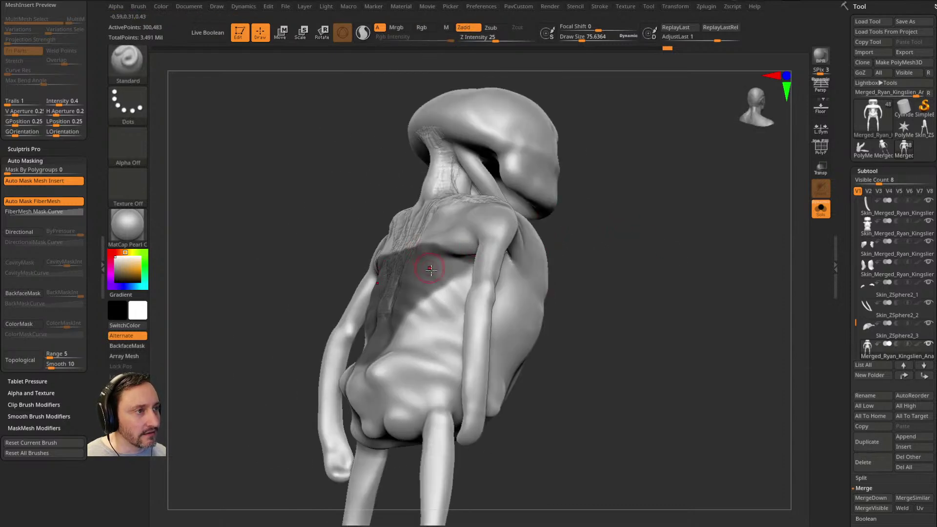
right_click_drag(460, 305, 444, 270)
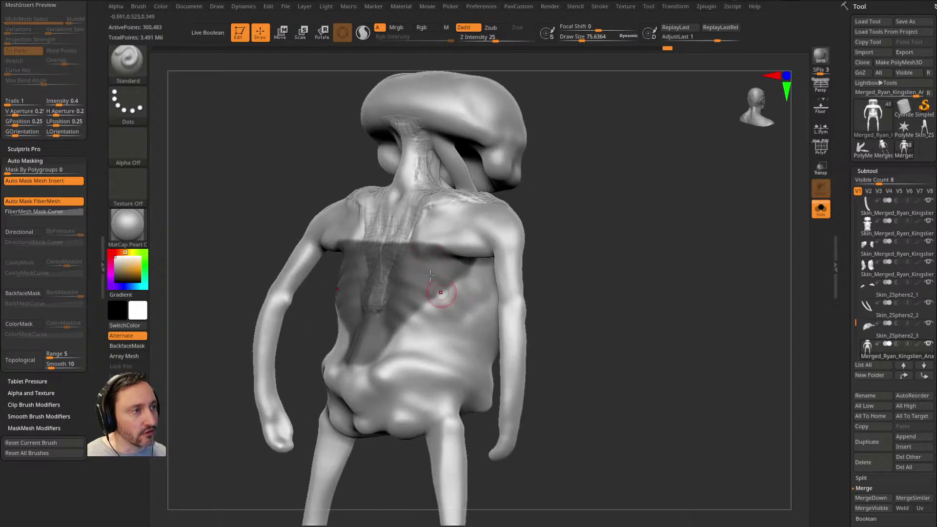
mouse_move(426, 258)
right_mouse_down()
mouse_move(590, 236)
mouse_move(418, 251)
right_mouse_up()
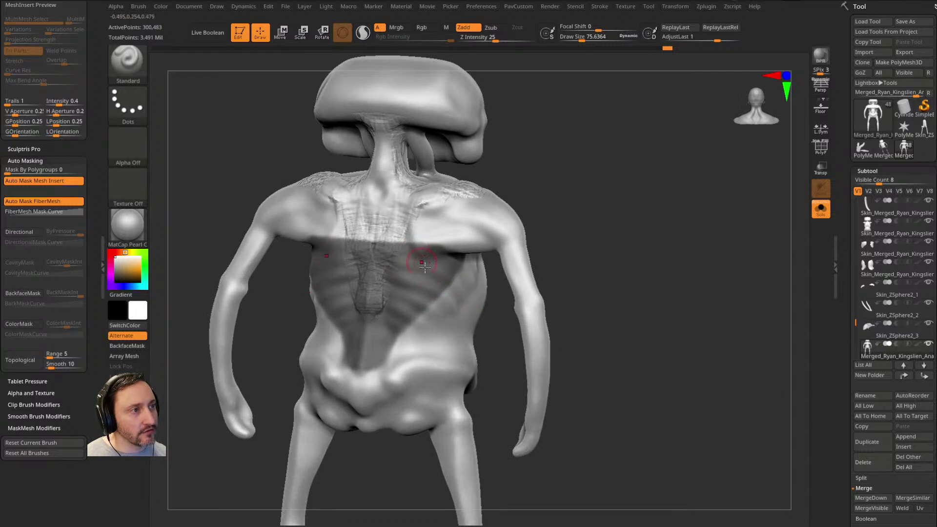
Step: Extract the masked latissimus dorsi area as a mesh 0.02 thick and accept it as a new subtool
right_click_drag(564, 244, 686, 269)
left_click_drag(687, 280, 713, 276)
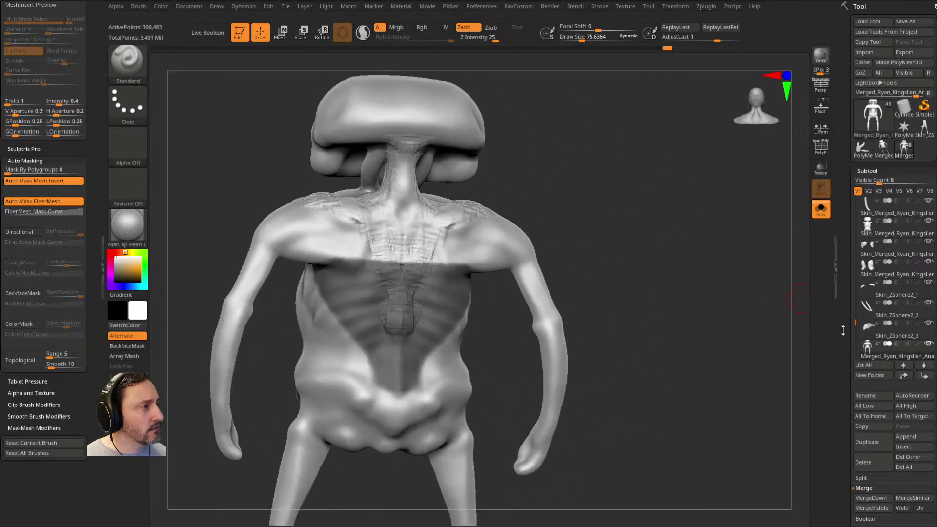
left_click_drag(845, 323, 844, 58)
left_click(867, 341)
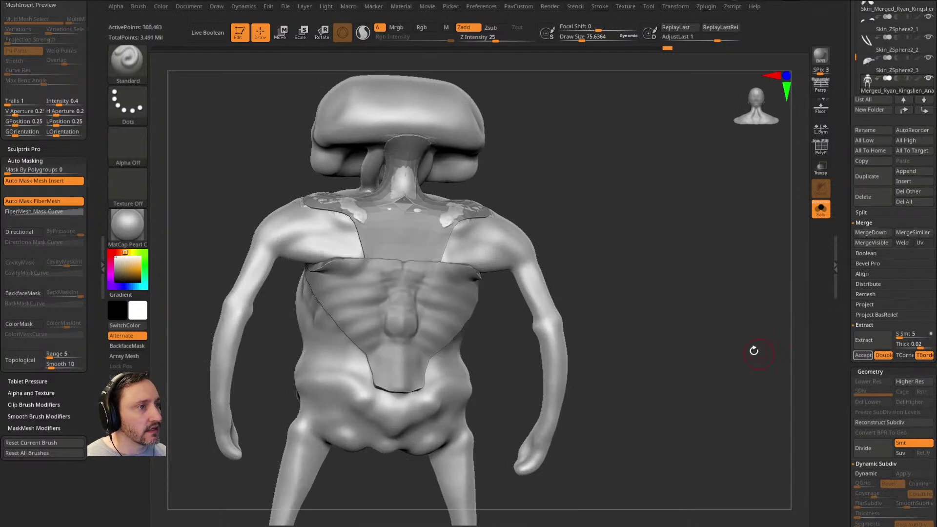
left_click(862, 355)
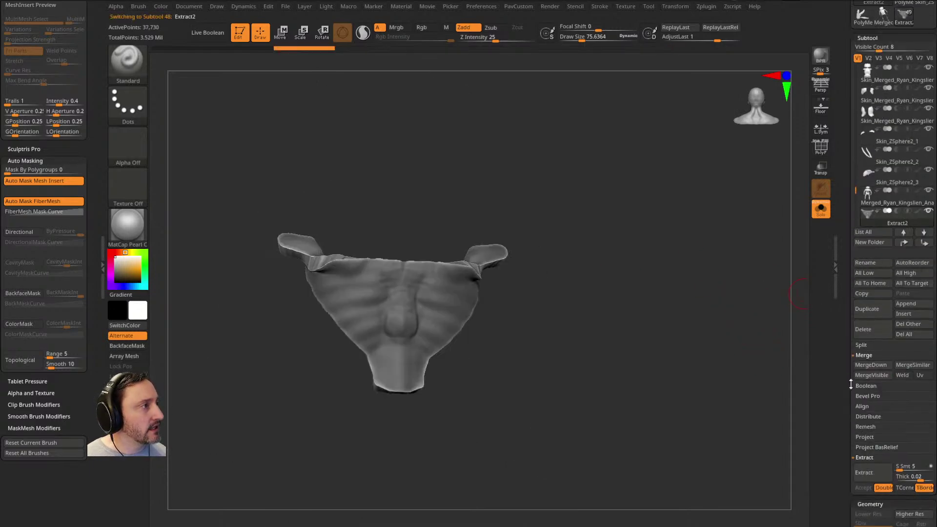
Step: ZRemesh the extracted back muscle with KeepGroups on, target polygons count 4.096 and AdaptiveSize 0, and show its polyframe
key("space")
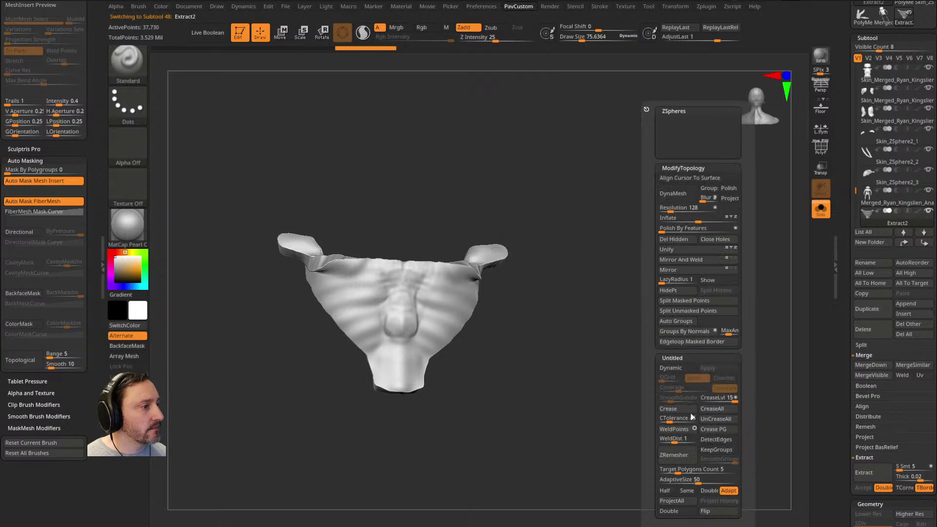
left_click(712, 450)
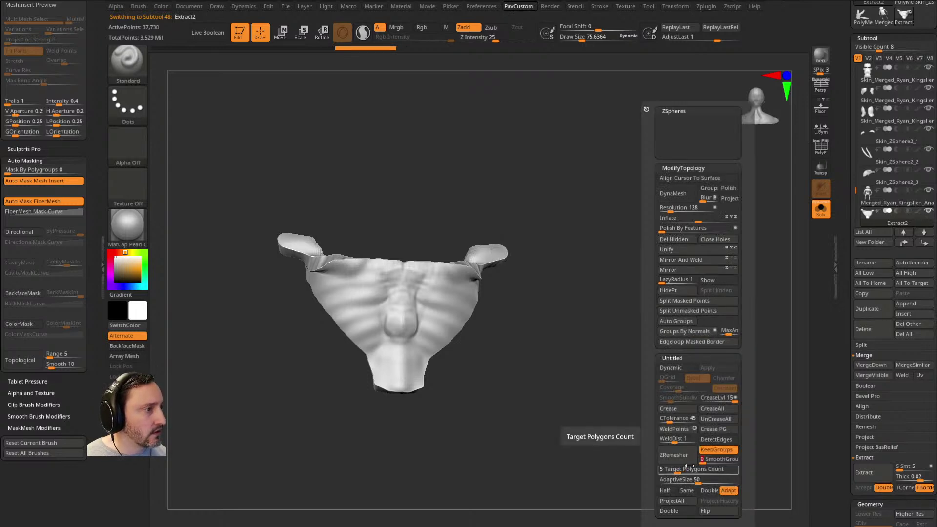
left_click(667, 490)
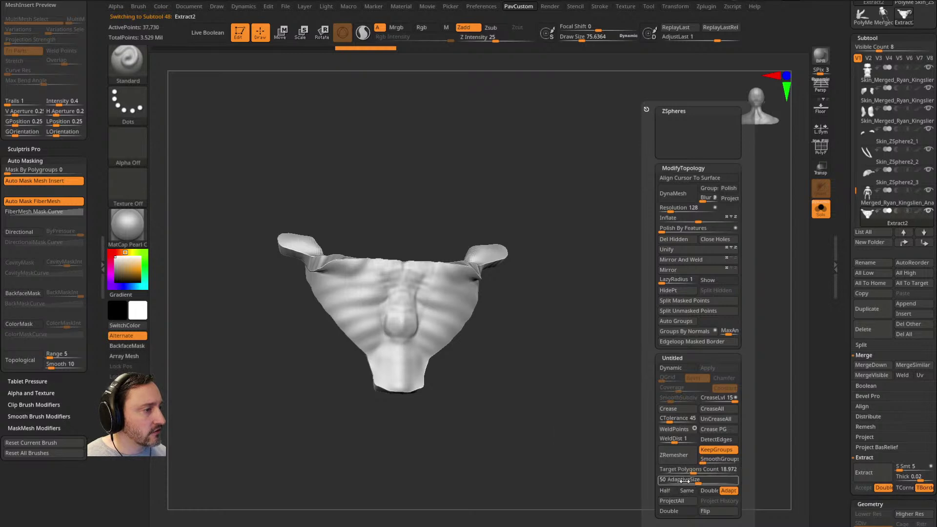
left_click_drag(682, 483, 660, 482)
left_click(679, 457)
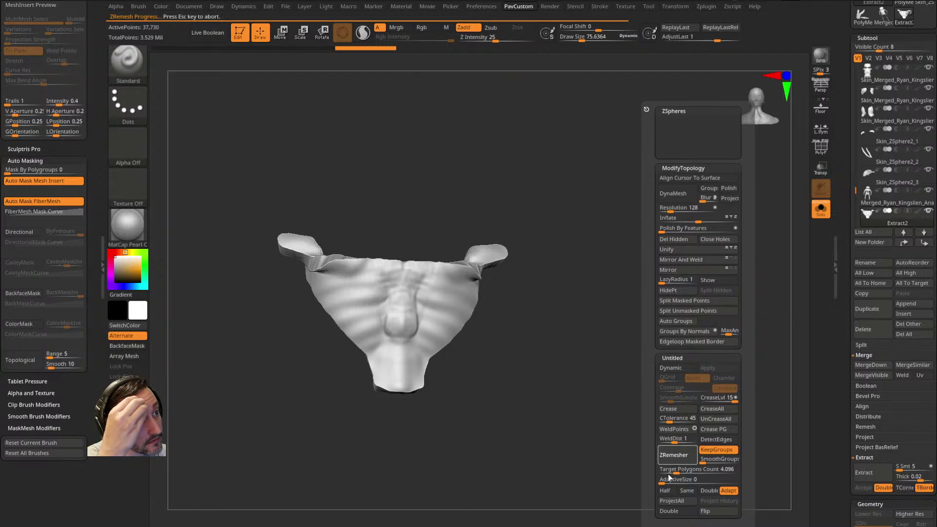
left_click(820, 155)
left_click_drag(677, 216, 666, 258, "alt")
key("1")
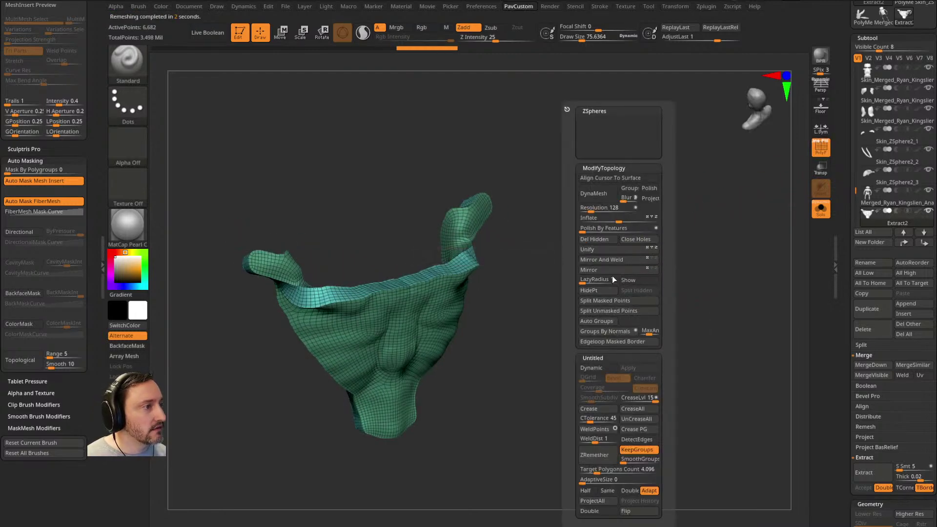
Step: Smooth the latissimus mesh with Polish By Features and reduce its density by repeated ZRemesher passes set to Half
left_click(588, 233)
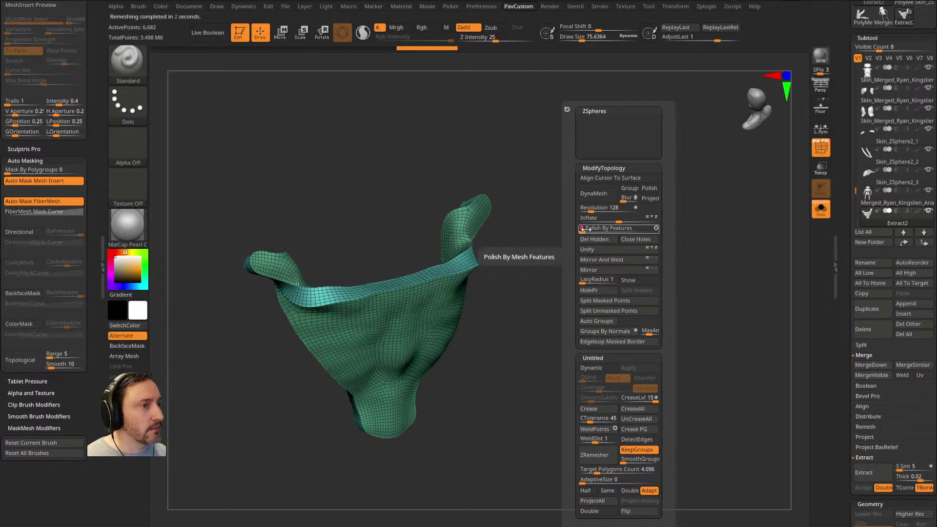
left_click(588, 232)
left_click_drag(578, 243, 618, 251, "alt")
key("space")
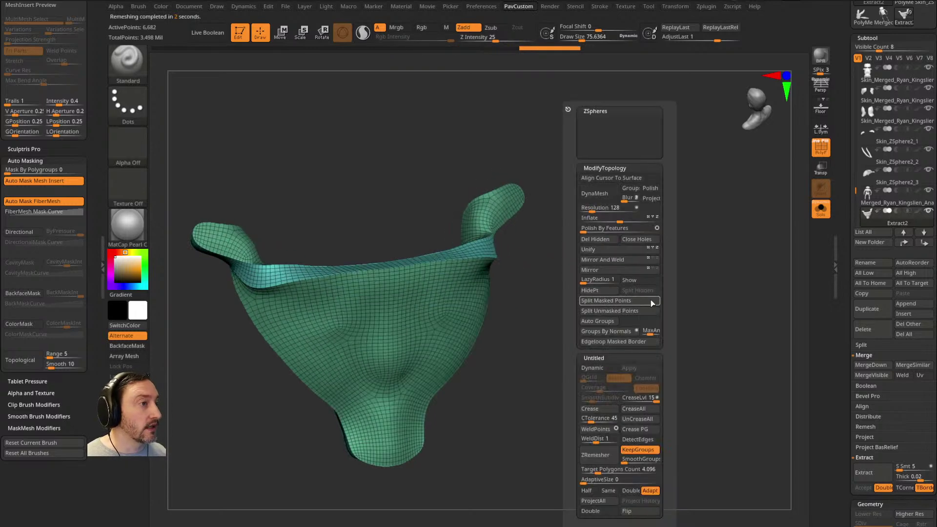
left_click(595, 456)
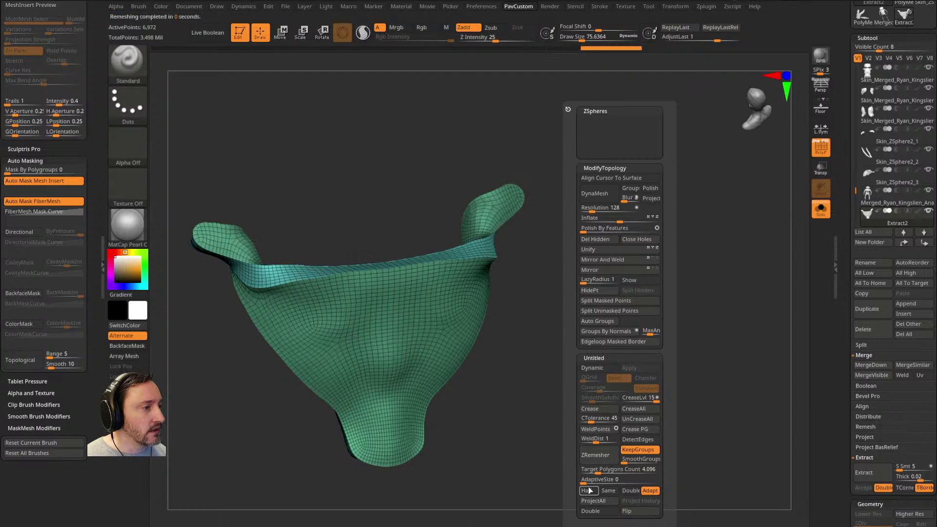
left_click(595, 461)
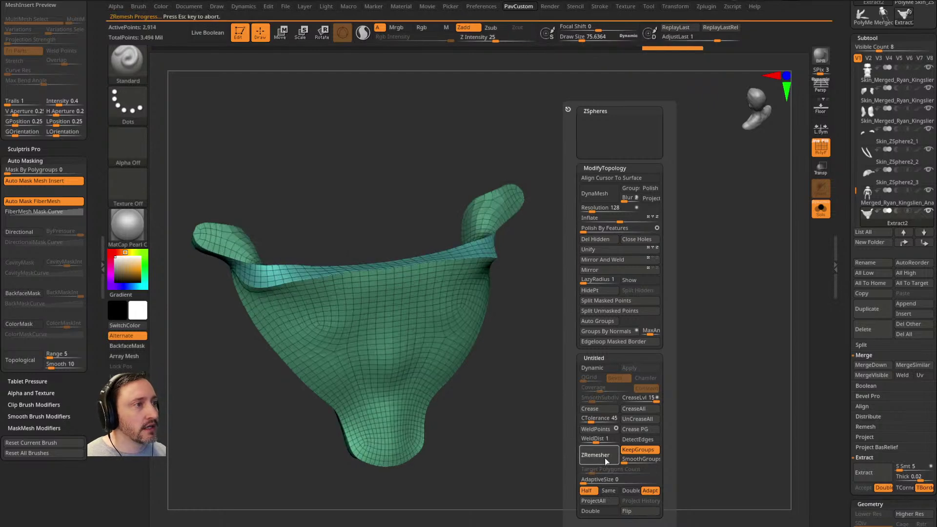
left_click(605, 456)
Step: Remove an edge loop from the latissimus mesh with the ZModeler brush and show the other subtools again
mouse_move(540, 386)
left_mouse_down()
mouse_move(609, 356)
mouse_move(566, 302)
left_mouse_up()
key("b")
key("z")
key("m")
key("space")
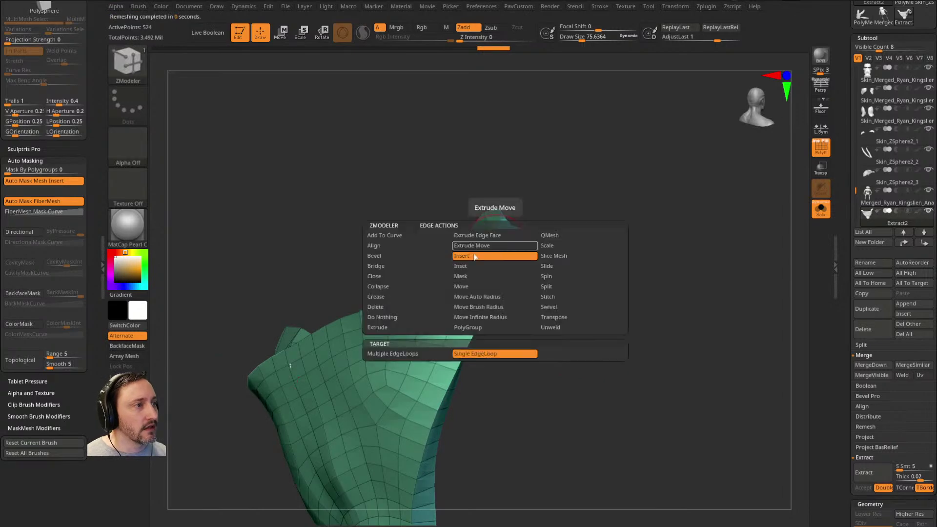
left_click_drag(581, 242, 624, 248)
left_click(827, 215)
mouse_move(759, 250)
left_mouse_down()
mouse_move(639, 255)
mouse_move(519, 238)
mouse_move(533, 237)
mouse_move(529, 230)
left_mouse_up()
Step: Fit the latissimus mesh around the back and under the armpits with the Move Topological brush
key("s")
key("b")
key("m")
key("t")
left_click_drag(341, 258, 396, 265)
left_click_drag(697, 198, 581, 220)
mouse_move(529, 264)
left_mouse_down("shift")
mouse_move(513, 324)
mouse_move(515, 302)
left_mouse_up("shift")
mouse_move(293, 305)
left_mouse_down()
mouse_move(402, 312)
mouse_move(497, 178)
left_mouse_up()
left_click_drag(609, 185, 655, 192)
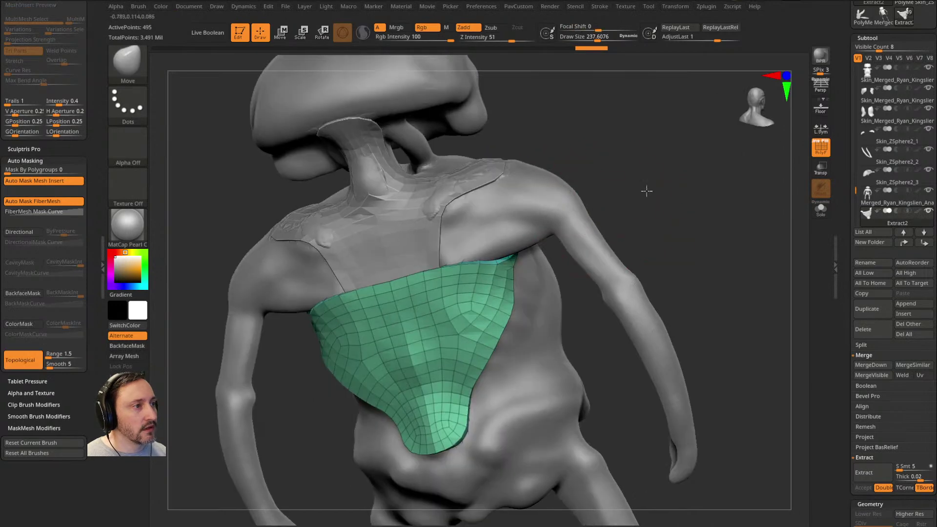
Step: Pull the lower end of the latissimus mesh into a narrow tongue over the lower back and shape its side edges
left_click_drag(429, 429, 441, 439, "shift")
mouse_move(673, 273)
left_mouse_down()
mouse_move(703, 236)
mouse_move(483, 353)
left_mouse_up()
left_click_drag(617, 301, 460, 339)
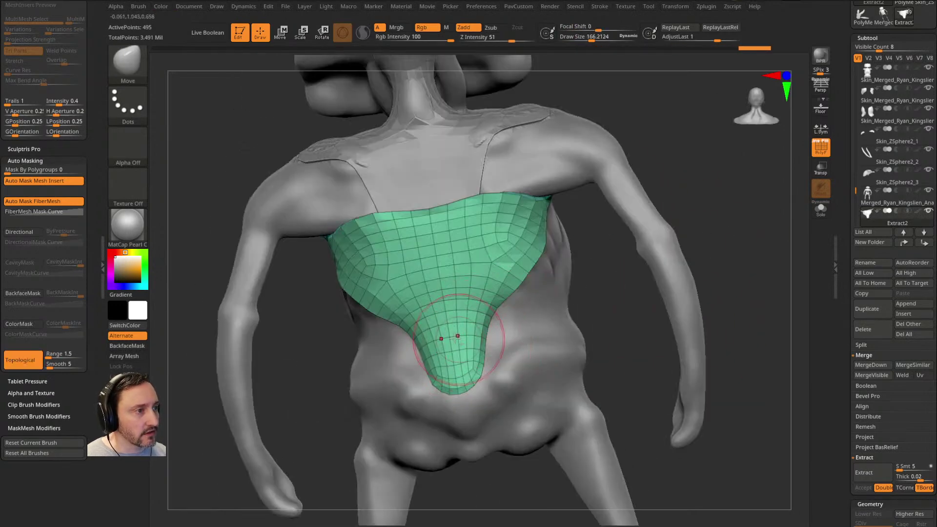
mouse_move(377, 303)
left_mouse_down()
mouse_move(326, 320)
mouse_move(335, 355)
mouse_move(429, 355)
left_mouse_up()
right_click_drag(439, 302, 461, 313)
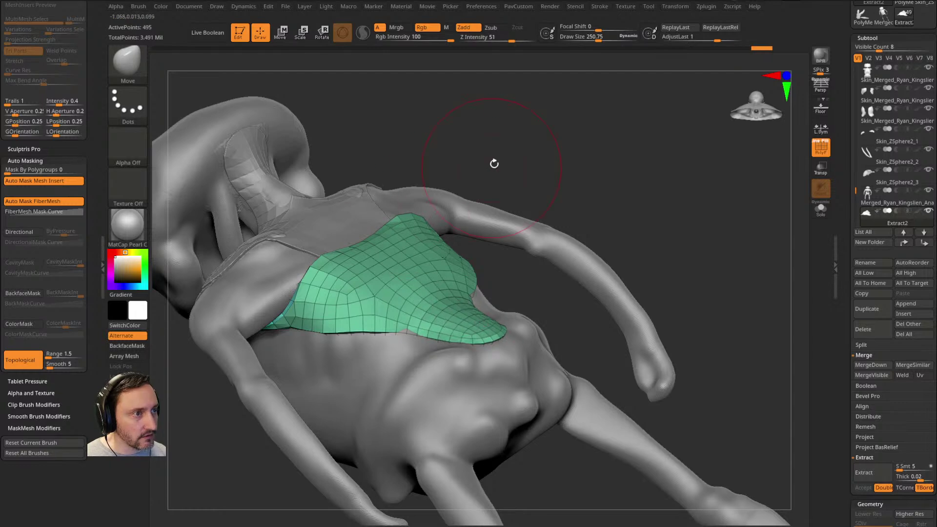
left_click_drag(491, 167, 465, 173)
left_click_drag(626, 156, 668, 228, "shift")
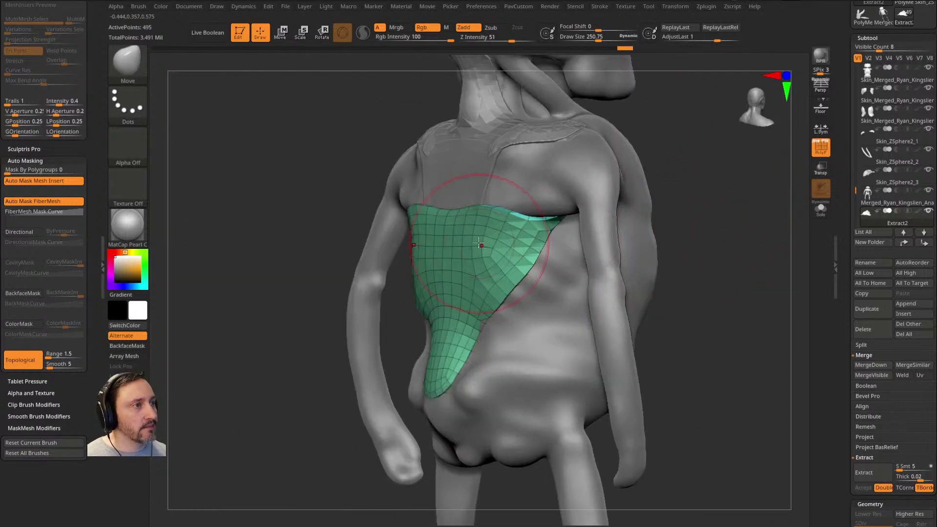
Step: Push the upper centre of the latissimus mesh inward so the trapezius overlaps it along the spine
key("bracketleft")
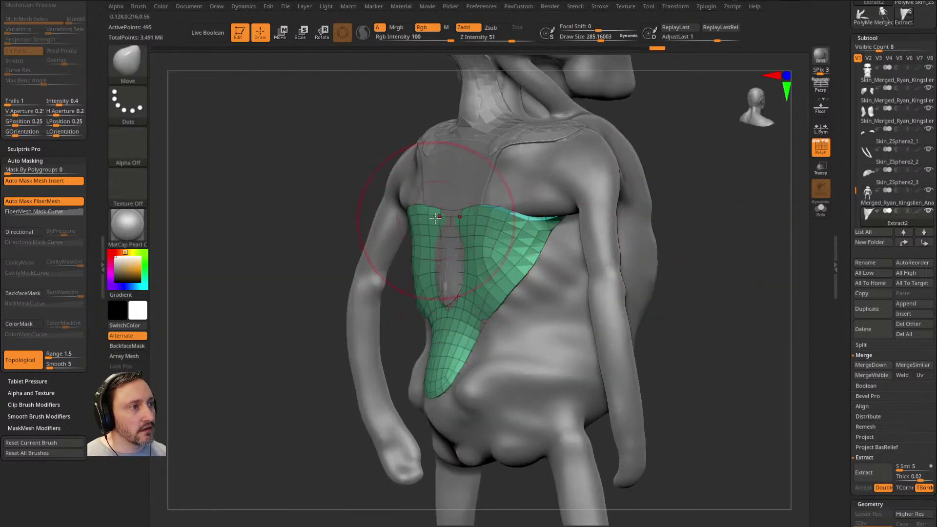
mouse_move(379, 205)
left_mouse_down()
mouse_move(449, 146)
mouse_move(440, 277)
mouse_move(490, 283)
mouse_move(545, 233)
left_mouse_up()
key("bracketleft")
key("bracketleft")
mouse_move(630, 254)
left_mouse_down()
mouse_move(561, 225)
mouse_move(555, 210)
left_mouse_up()
mouse_move(722, 263)
left_mouse_down("alt")
mouse_move(730, 216)
mouse_move(754, 219)
left_mouse_up("alt")
Step: Choose the Standard brush at a smaller draw size and make the merged body the active subtool
key("b")
key("s")
key("t")
mouse_move(673, 258)
left_mouse_down()
mouse_move(659, 240)
mouse_move(675, 229)
mouse_move(688, 259)
mouse_move(617, 263)
mouse_move(627, 262)
mouse_move(479, 296)
left_mouse_up()
key("bracketleft")
key("bracketleft")
key("bracketleft")
left_click(474, 284, "alt")
mouse_move(612, 265)
left_mouse_down()
mouse_move(701, 261)
mouse_move(604, 281)
left_mouse_up()
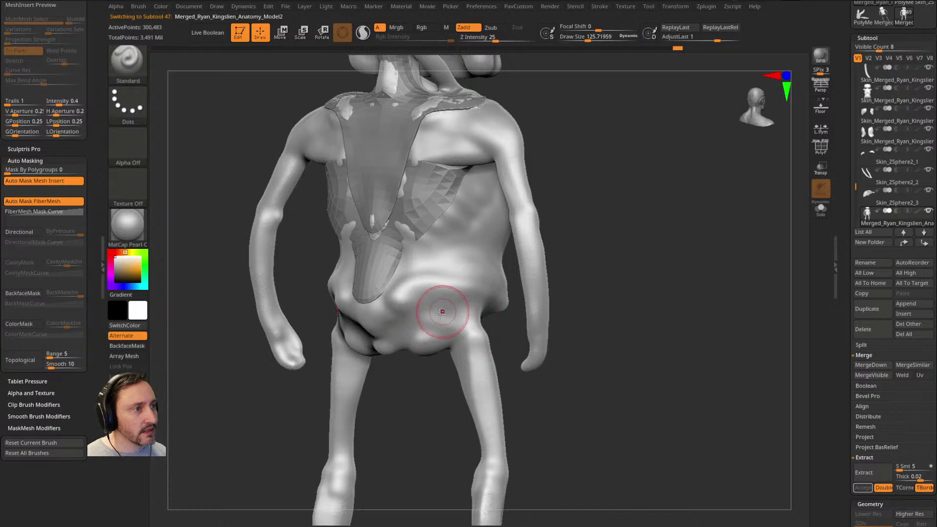
Step: Build up rounded gluteal masses on both sides of the back of the pelvis with the ClayBuildup brush
key("b")
key("c")
key("b")
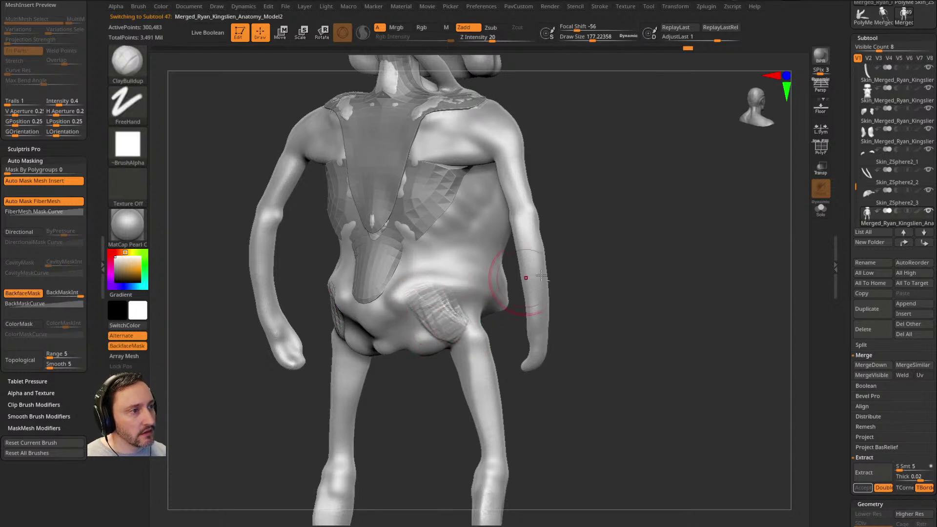
left_click_drag(511, 281, 448, 291)
left_click_drag(576, 262, 446, 251)
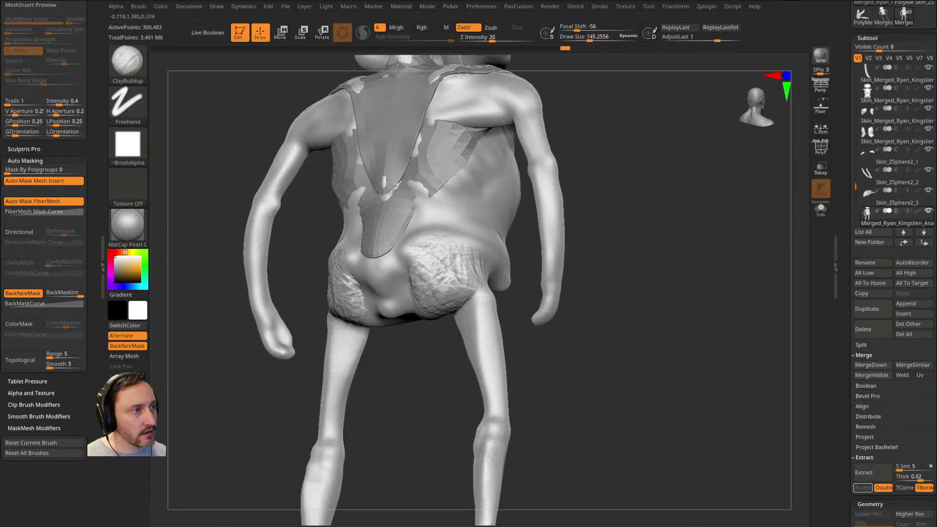
left_click_drag(521, 269, 454, 280)
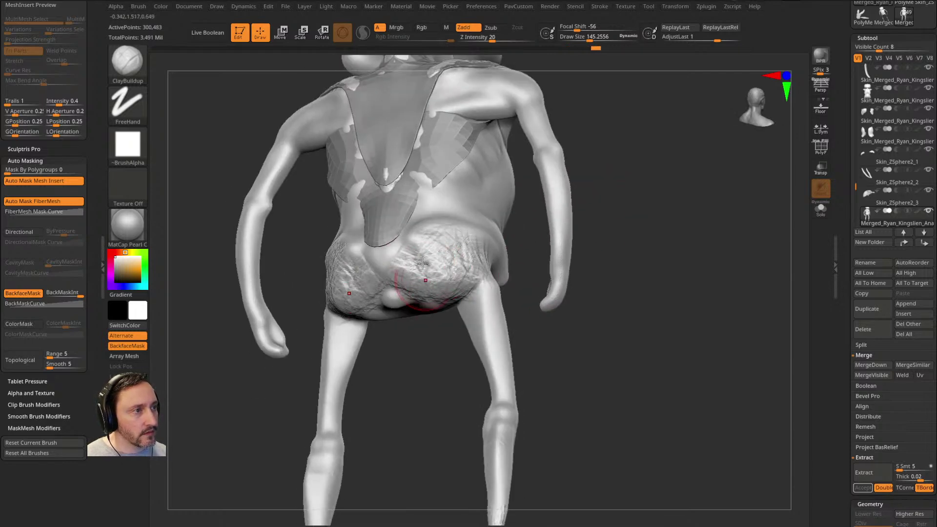
left_click_drag(521, 261, 421, 262)
left_click_drag(526, 253, 379, 272)
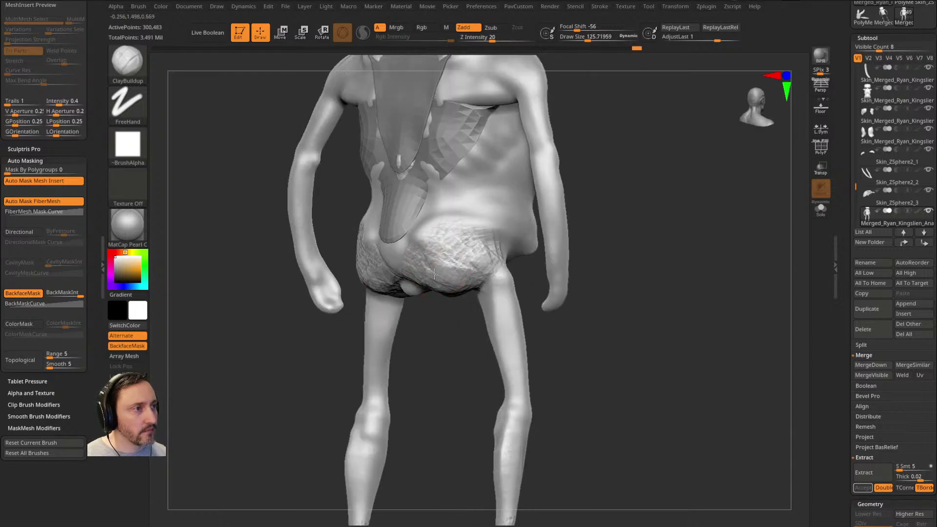
mouse_move(449, 262)
left_mouse_down()
mouse_move(604, 229)
mouse_move(650, 265)
mouse_move(642, 253)
mouse_move(453, 273)
mouse_move(462, 277)
mouse_move(455, 282)
left_mouse_up()
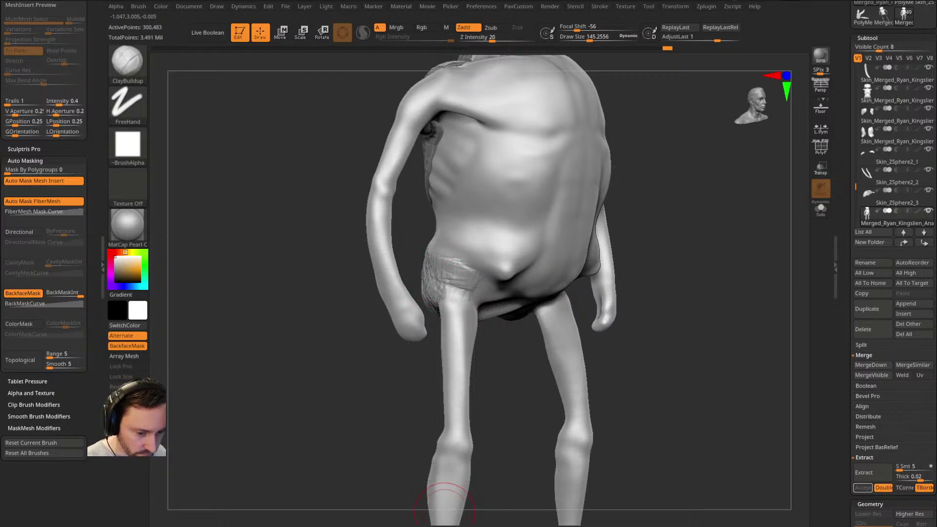
Step: Switch to Zygote Body in Chrome, clear the isolated teres major, restore the muscle layer and view the hips from behind
key("alt+Tab")
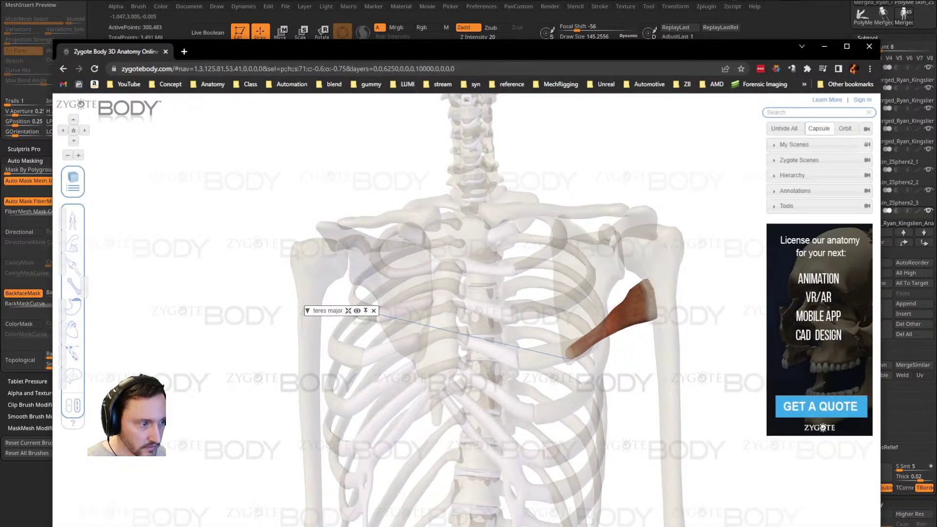
left_click(493, 229)
left_click_drag(64, 241, 93, 241)
scroll(253, 193, "up", 3)
scroll(257, 225, "down", 3)
left_click(256, 247)
scroll(249, 242, "down", 3)
left_click_drag(604, 303, 541, 316)
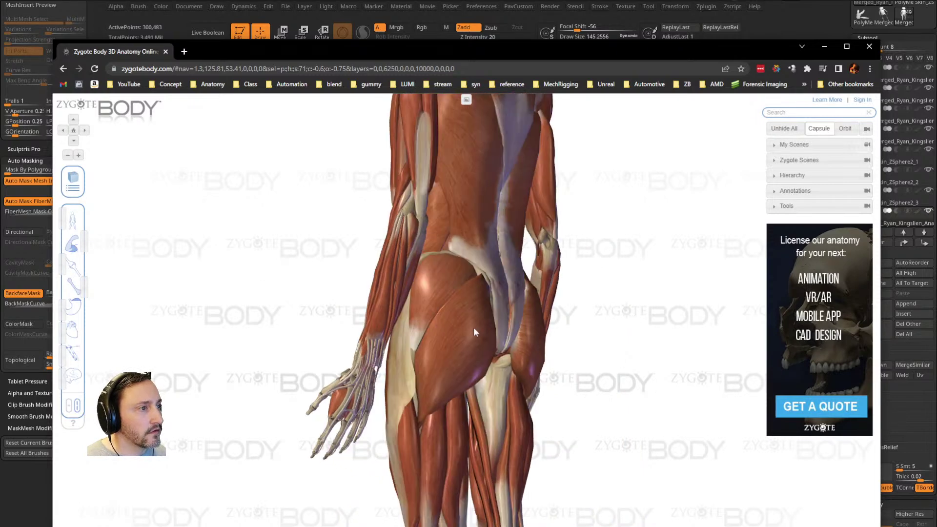
Step: Identify the gluteal muscles on the anatomy model and examine how they wrap from the back to the front of the hip
left_click(473, 329)
left_click(438, 297)
left_click_drag(597, 321, 514, 302)
left_click(525, 303)
left_click_drag(632, 315, 564, 282)
left_click_drag(642, 308, 703, 295)
left_click(463, 296)
left_click(461, 312)
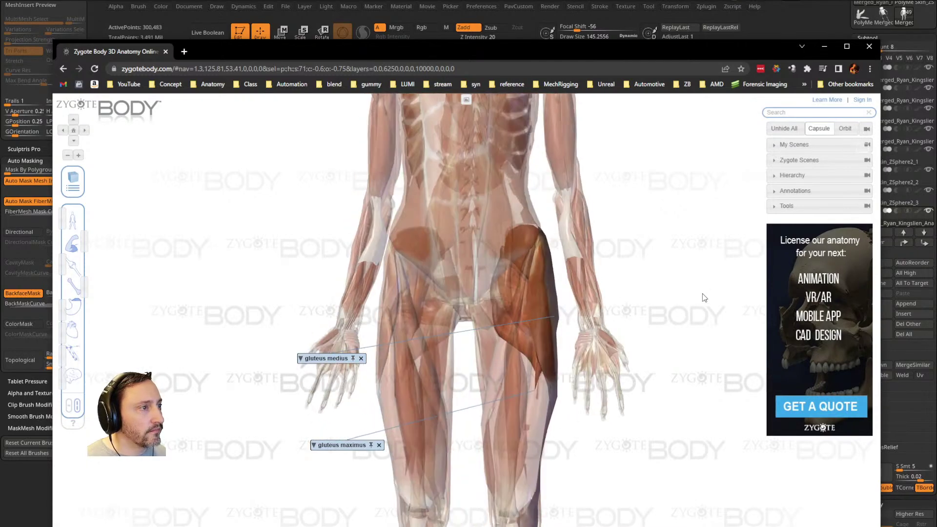
right_click_drag(669, 360, 668, 313)
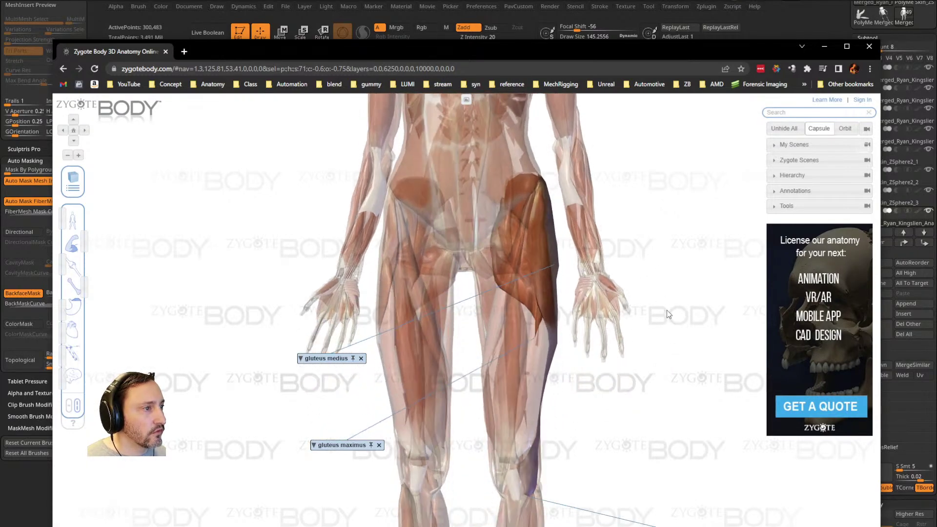
Step: Identify the front thigh, hamstring and calf muscles on the anatomy model from the front and back
left_click(514, 335)
left_click(528, 373)
left_click_drag(605, 390, 606, 414)
left_click(504, 404)
left_click_drag(612, 397, 547, 404)
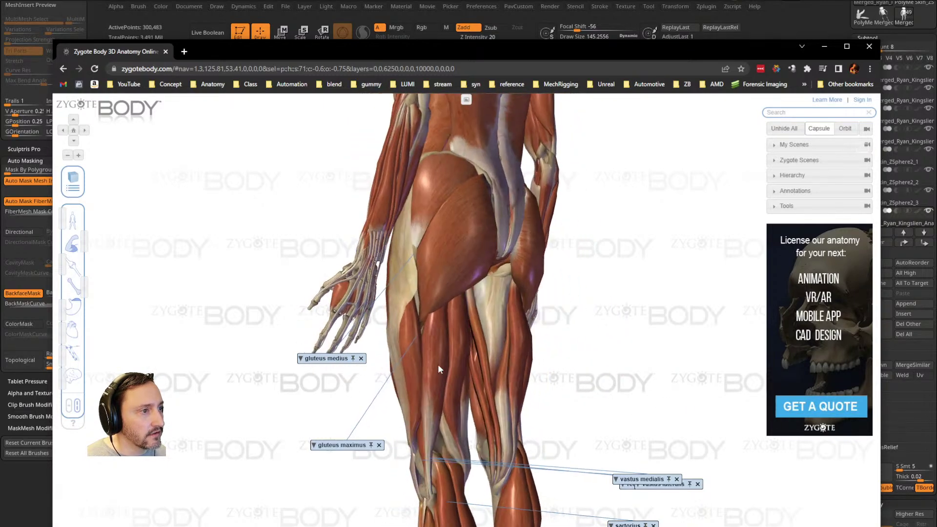
left_click_drag(609, 394, 482, 397)
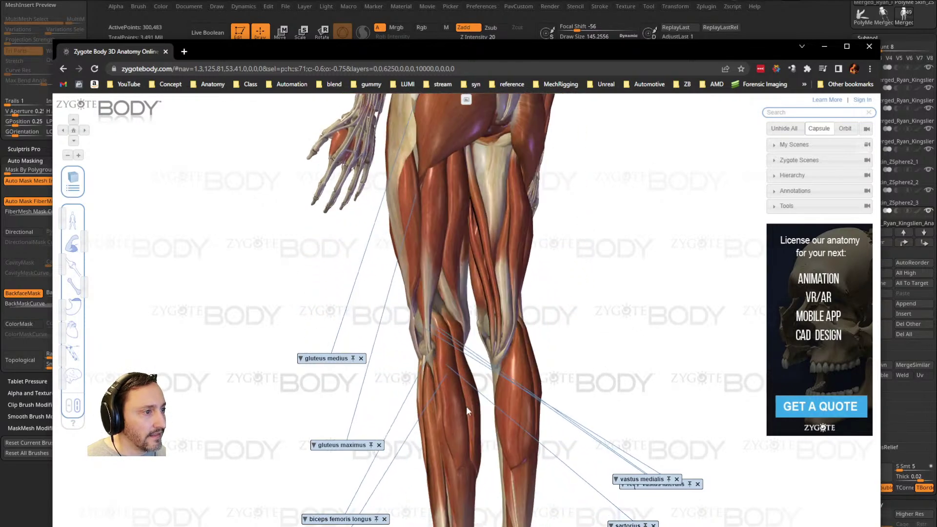
left_click(465, 409)
Step: View the legs from the front, fade the muscle layer to study the bones beneath, and return to ZBrush
left_click_drag(576, 388, 602, 383)
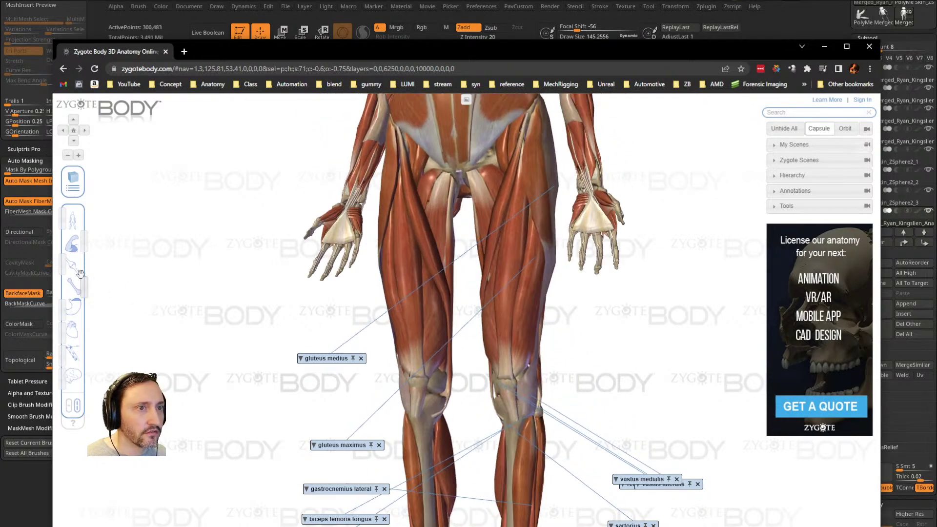
left_click_drag(83, 241, 53, 251)
left_click_drag(553, 345, 580, 401)
key("alt+Tab")
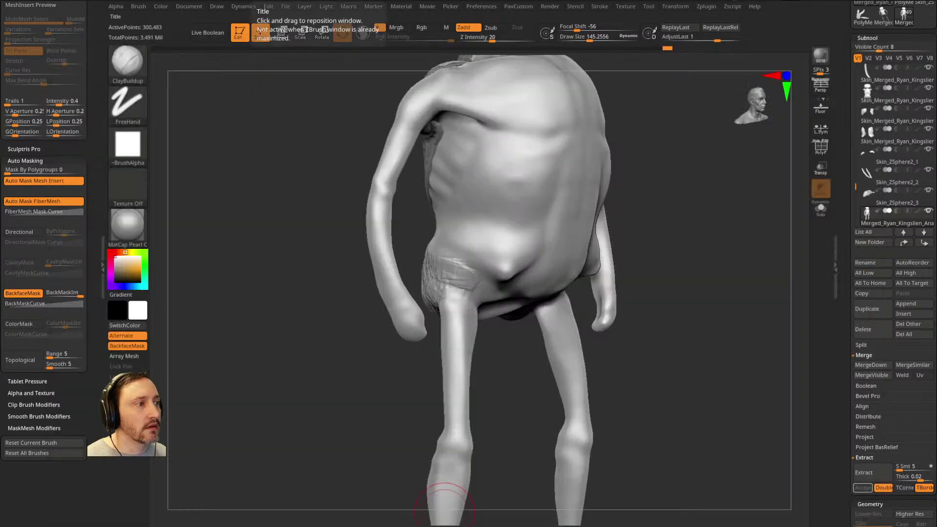
Step: Build up the gluteal muscle over the front of the hip and the top of the thigh with ClayBuildup
mouse_move(715, 283)
left_mouse_down()
mouse_move(708, 299)
mouse_move(685, 294)
left_mouse_up()
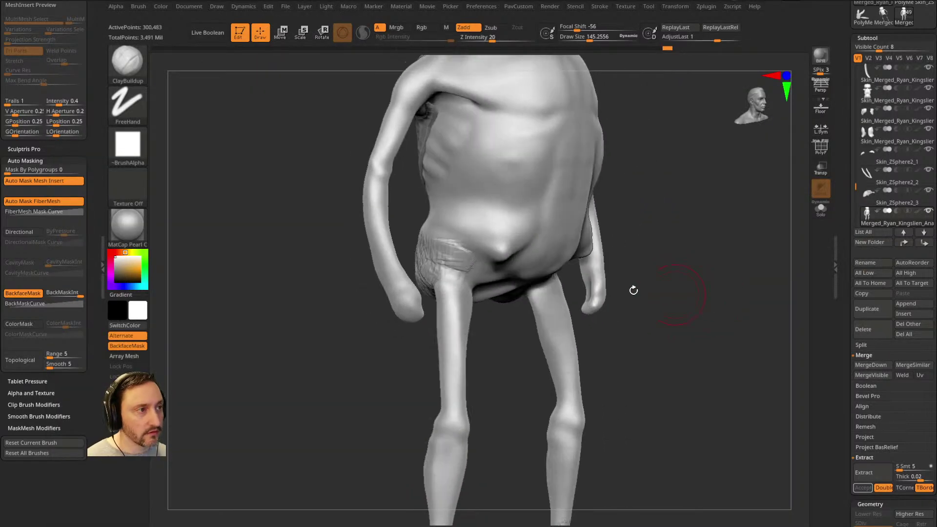
mouse_move(447, 270)
left_mouse_down()
mouse_move(471, 268)
mouse_move(469, 261)
left_mouse_up()
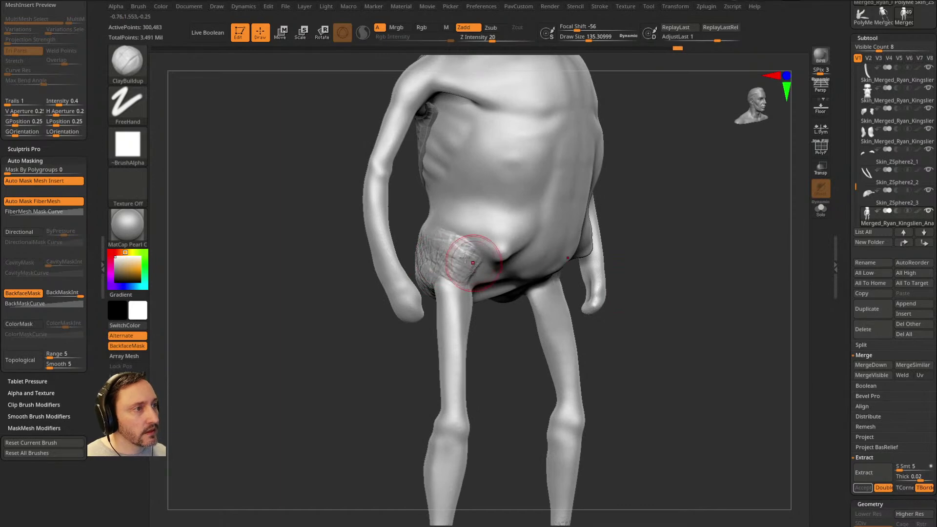
left_click_drag(341, 345, 372, 331)
left_click_drag(405, 258, 415, 288)
left_click_drag(372, 337, 341, 339)
left_click_drag(438, 294, 446, 289)
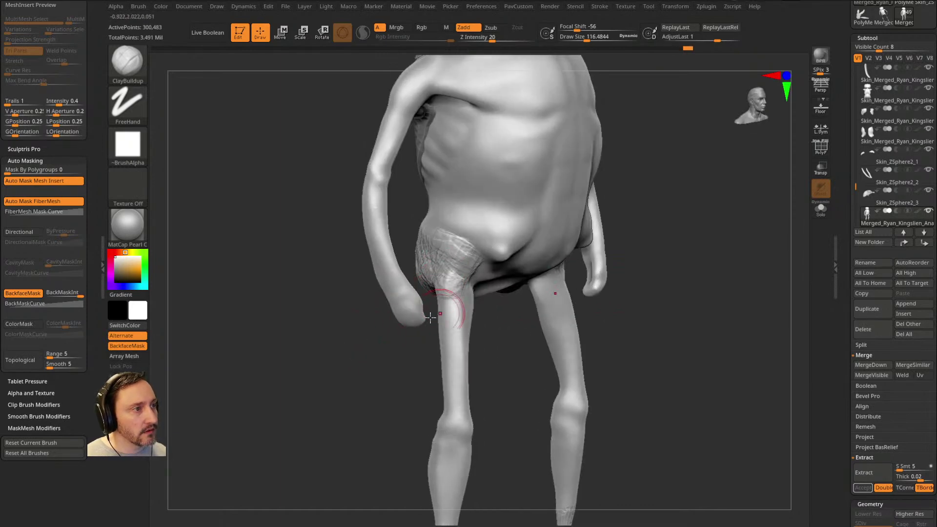
left_click_drag(351, 342, 412, 333)
mouse_move(445, 303)
left_mouse_down()
mouse_move(433, 297)
mouse_move(441, 311)
left_mouse_up()
left_click_drag(552, 274, 496, 274)
left_click_drag(439, 288, 426, 313)
Step: Add ClayBuildup volume around the outer side of the hip where the muscle meets the upper thigh
mouse_move(462, 293)
left_mouse_down()
mouse_move(502, 287)
mouse_move(511, 262)
left_mouse_up()
mouse_move(394, 271)
left_mouse_down()
mouse_move(382, 291)
mouse_move(372, 282)
left_mouse_up()
left_click_drag(375, 322, 403, 300)
mouse_move(394, 274)
left_mouse_down()
mouse_move(374, 289)
mouse_move(396, 287)
mouse_move(390, 292)
left_mouse_up()
left_click_drag(542, 273, 518, 236)
mouse_move(391, 243)
left_mouse_down()
mouse_move(358, 257)
mouse_move(375, 271)
left_mouse_up()
left_click_drag(531, 214, 507, 230)
Step: Raise the Smooth brush's Z Intensity to 100 and smooth the built-up hip, upper thigh and glute
mouse_move(366, 259)
left_mouse_down("shift")
mouse_move(419, 209)
mouse_move(432, 233)
left_mouse_up("shift")
left_click_drag(536, 231, 481, 261)
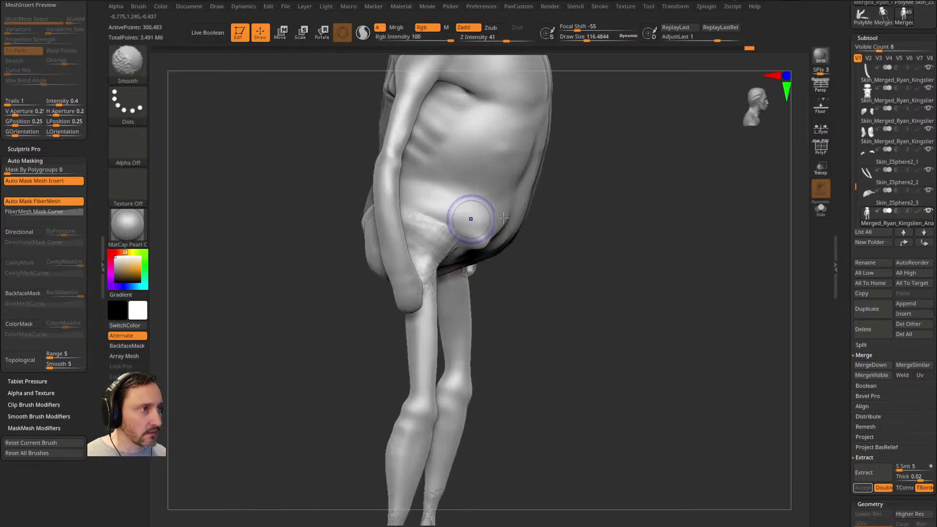
left_click_drag(507, 37, 537, 37)
left_click_drag(600, 142, 513, 147)
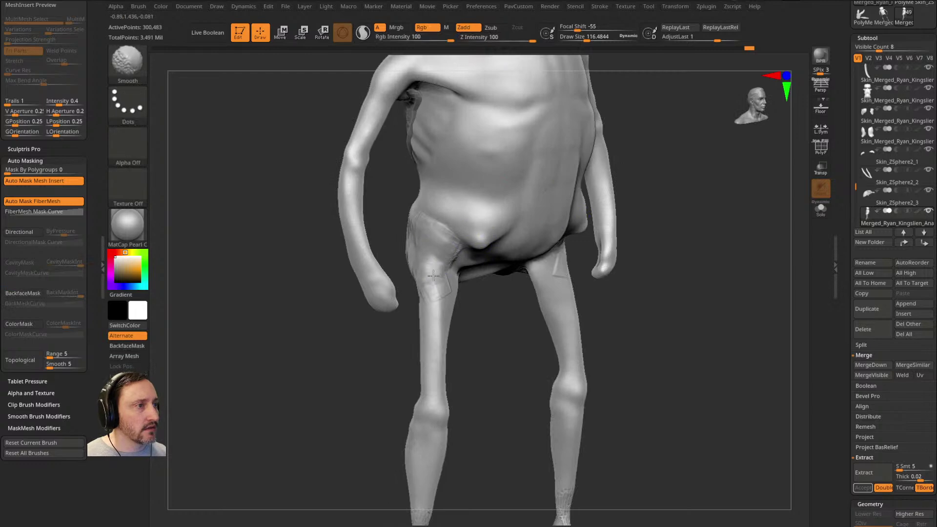
left_click_drag(328, 329, 402, 253)
left_click_drag(634, 263, 602, 234)
left_click_drag(365, 221, 342, 215, "shift")
left_click_drag(593, 157, 594, 201, "alt")
mouse_move(380, 273)
left_mouse_down("shift")
mouse_move(361, 312)
mouse_move(329, 303)
left_mouse_up("shift")
Step: Carve the upper edge of the glute and the muscle divisions at the front of the hip with DamStandard
key("b")
key("d")
key("s")
mouse_move(335, 272)
left_mouse_down()
mouse_move(312, 293)
mouse_move(398, 345)
mouse_move(411, 272)
mouse_move(429, 254)
left_mouse_up()
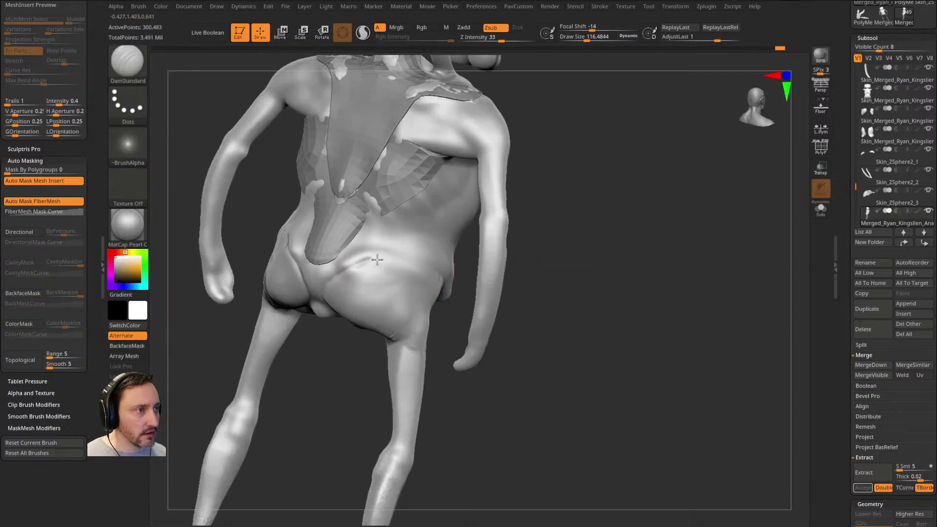
left_click_drag(577, 253, 480, 241)
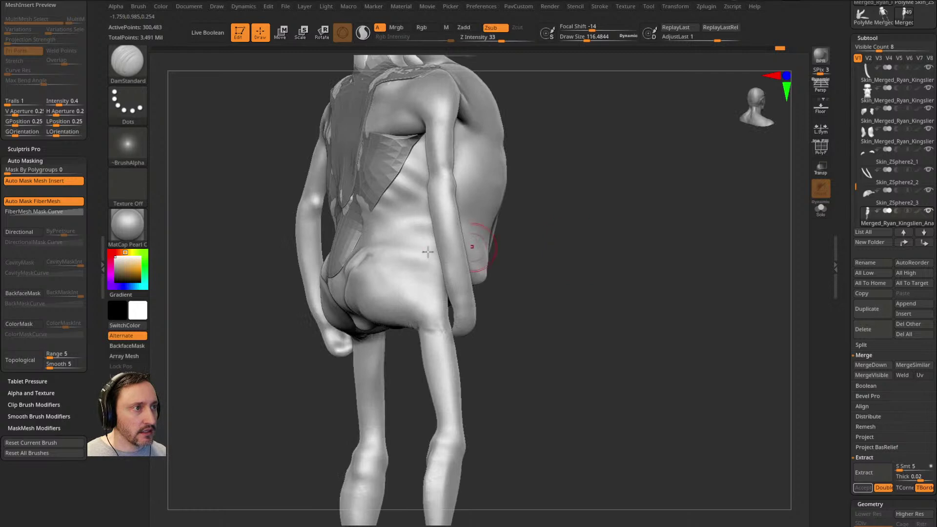
left_click_drag(545, 283, 539, 246)
mouse_move(523, 292)
left_mouse_down()
mouse_move(540, 290)
mouse_move(504, 320)
mouse_move(420, 295)
mouse_move(411, 383)
mouse_move(393, 282)
left_mouse_up()
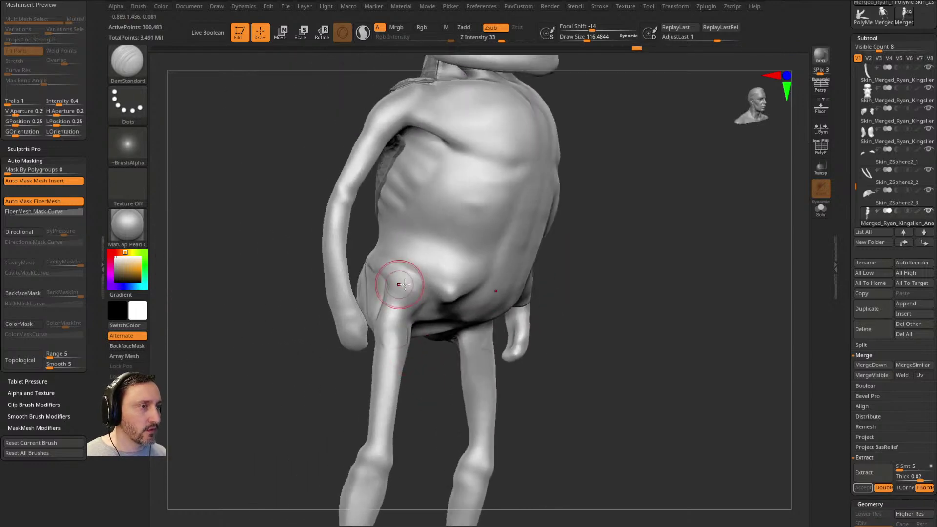
left_click_drag(389, 317, 396, 302)
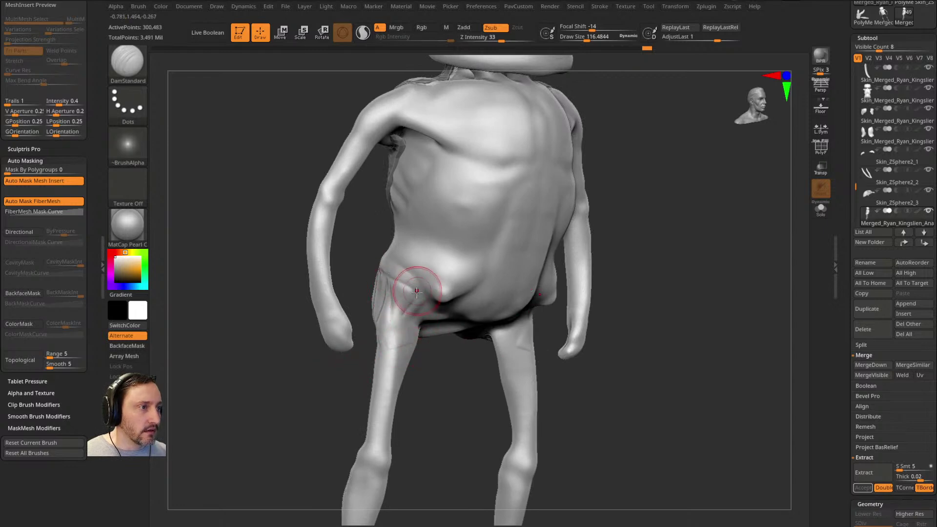
left_click_drag(334, 449, 447, 347)
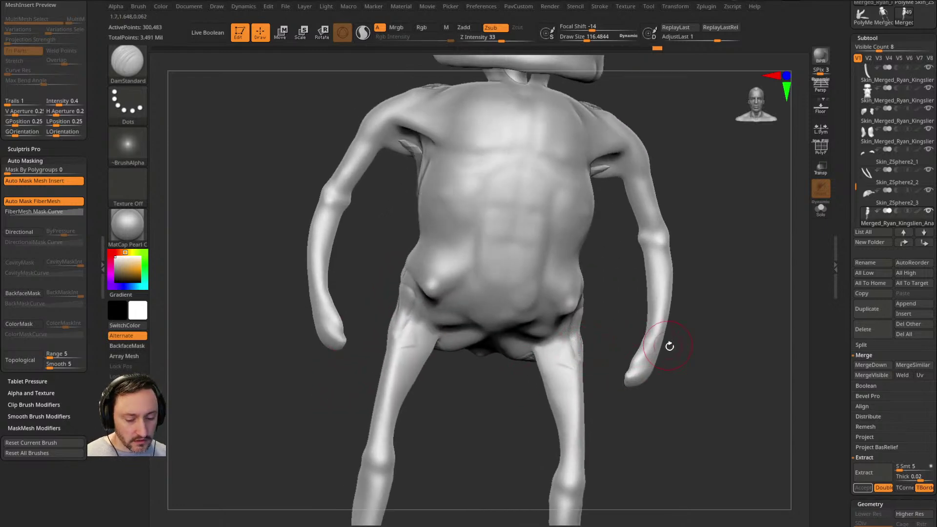
Step: Lay a ClayBuildup strip at draw size 72.04 from the front of the hip down the inner upper thigh
key("b")
key("c")
key("b")
left_click_drag(681, 367, 648, 320, "alt")
key("s")
left_click_drag(544, 289, 538, 288)
left_click_drag(534, 267, 512, 346)
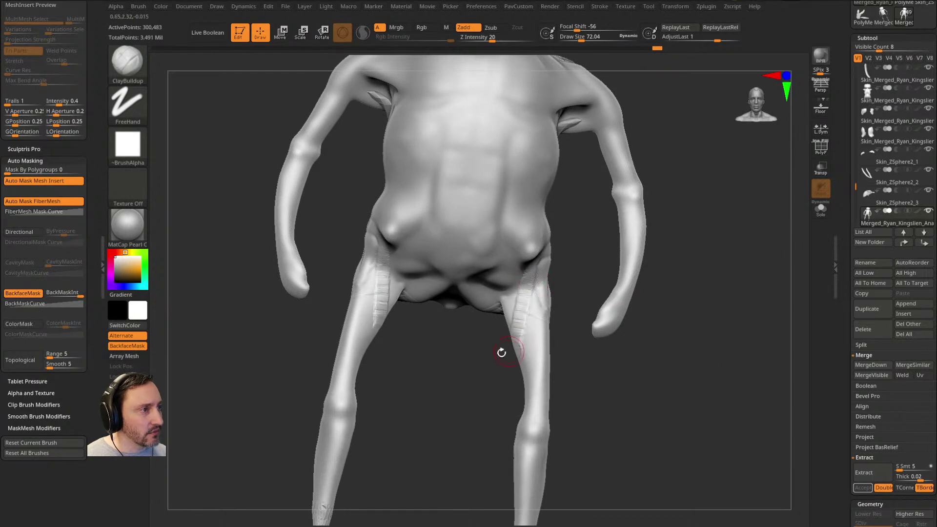
left_click_drag(439, 353, 486, 313)
Step: Dock the Stroke settings beside the canvas, collapse the curve sections and expand the Lazy Mouse and Modifiers sections
left_click(599, 7)
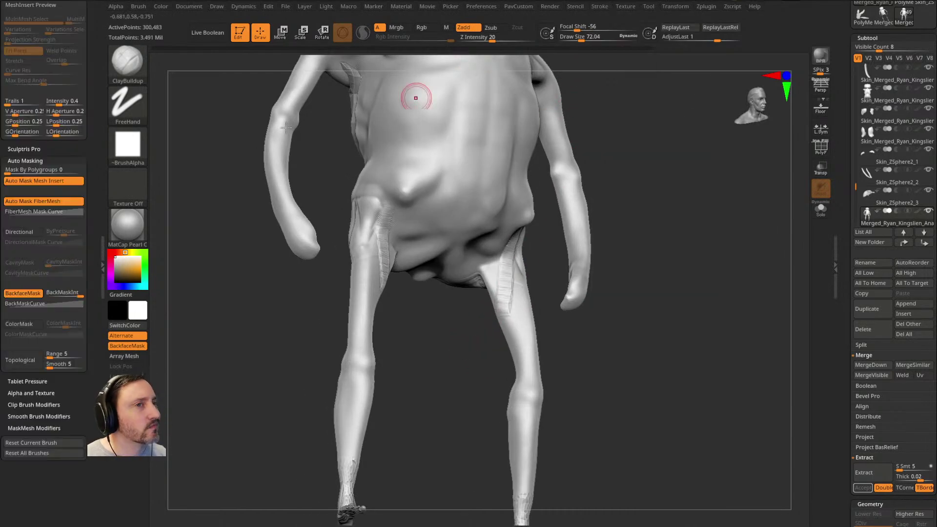
mouse_move(95, 207)
left_mouse_down()
mouse_move(93, 286)
mouse_move(35, 167)
left_mouse_up()
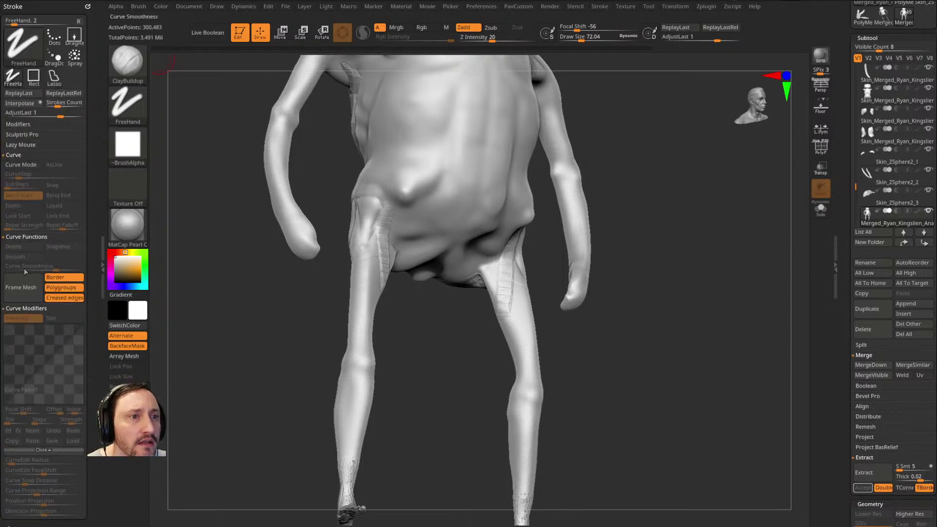
left_click(26, 236, "shift")
left_click(26, 247, "shift")
left_click(25, 155, "shift")
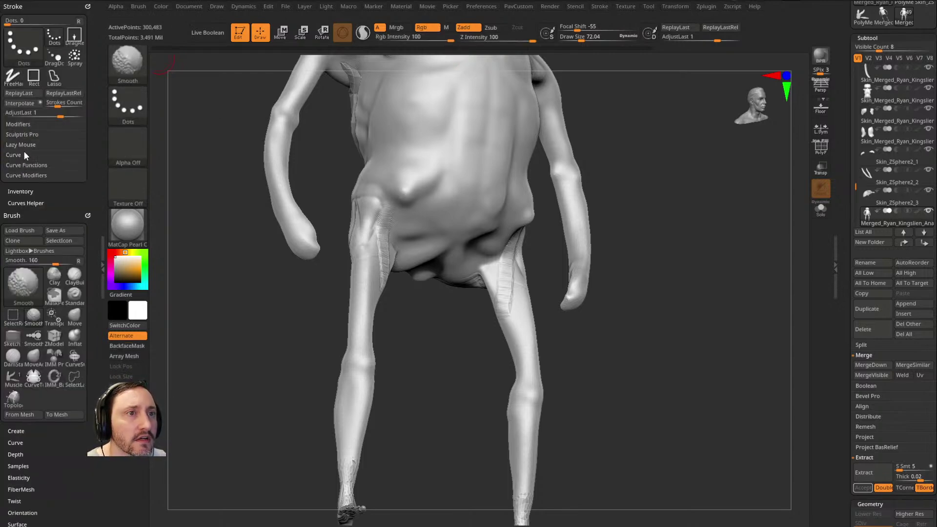
left_click(27, 144, "shift")
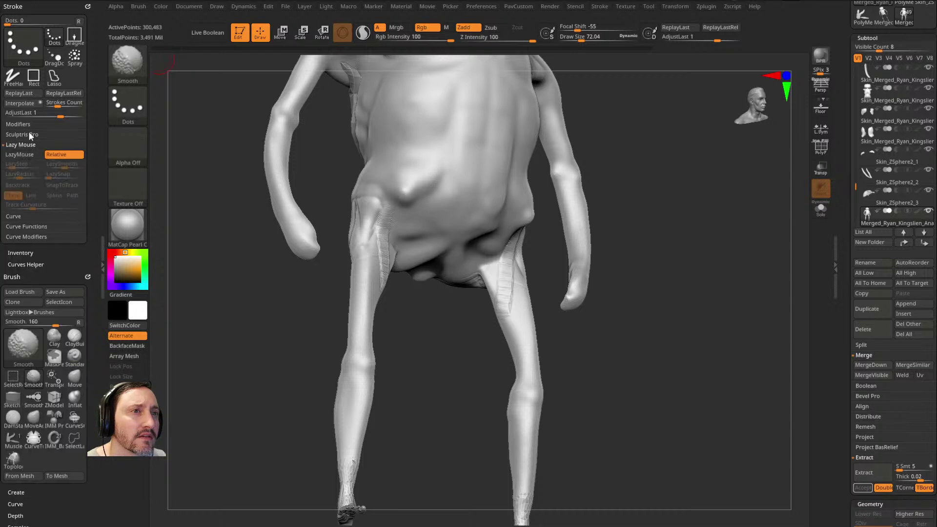
left_click(30, 125, "shift")
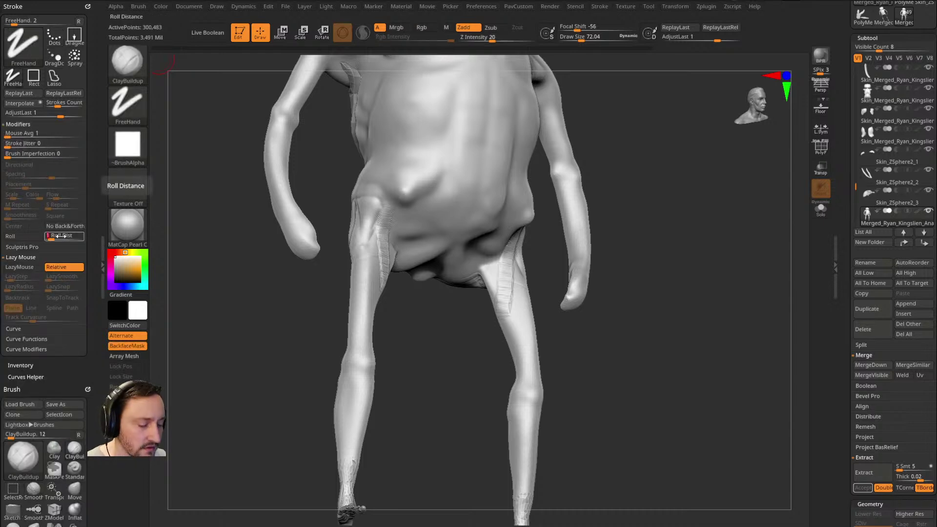
key("Return")
Step: Sculpt muscle strips down the front and inner thigh toward the knee with ClayBuildup, undoing one unwanted stroke
left_click_drag(572, 279, 524, 271)
key("s")
left_click_drag(524, 272, 532, 272)
left_click_drag(524, 226, 509, 292)
key("s")
left_click_drag(512, 271, 508, 271)
key("ctrl+z")
mouse_move(504, 312)
left_mouse_down()
mouse_move(511, 264)
mouse_move(505, 319)
left_mouse_up()
mouse_move(473, 305)
left_mouse_down()
mouse_move(504, 287)
mouse_move(508, 315)
left_mouse_up()
mouse_move(478, 334)
left_mouse_down()
mouse_move(506, 332)
mouse_move(510, 313)
left_mouse_up()
mouse_move(520, 391)
left_mouse_down()
mouse_move(565, 358)
mouse_move(502, 313)
mouse_move(502, 271)
left_mouse_up()
Step: Adjust the thigh contours with the Move brush, then refine the outer thigh above the knee with the Standard brush
key("b")
key("m")
key("v")
left_click_drag(504, 308, 511, 325)
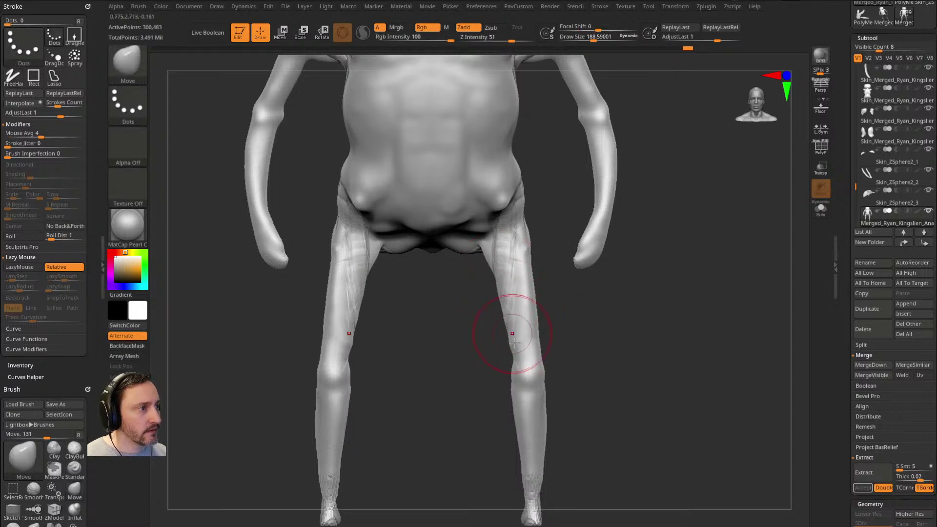
key("b")
key("s")
key("t")
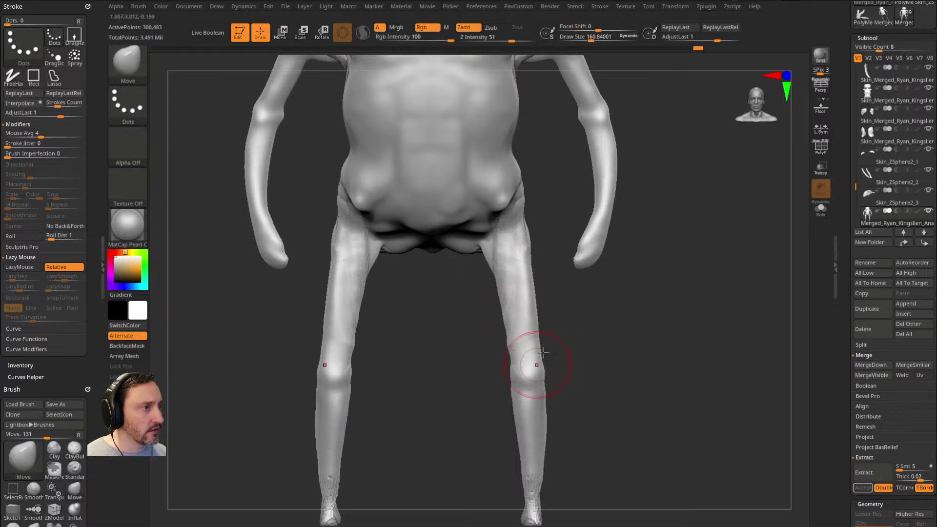
left_click_drag(537, 322, 539, 314)
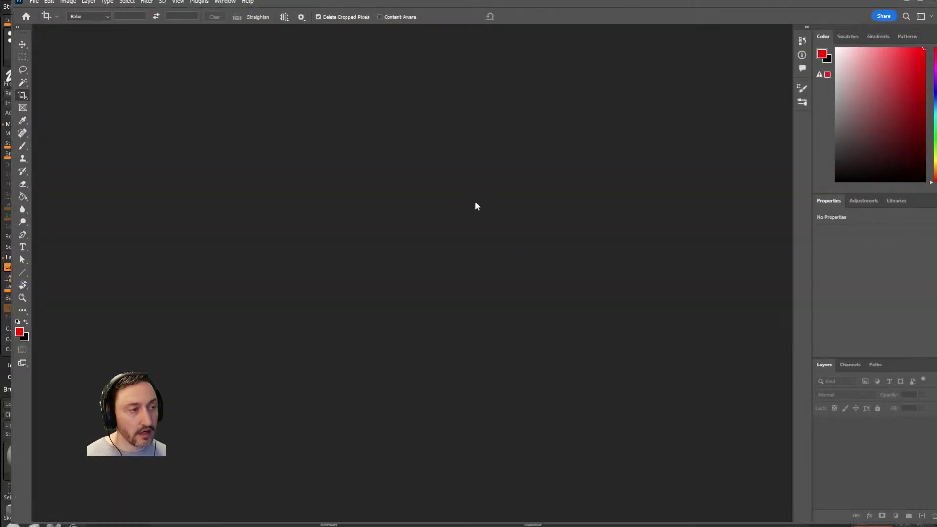
Step: Switch to Photoshop and create a new 860 by 745 pixel document with a white background
key("ctrl+n")
left_click(416, 324)
type("860")
key("Tab")
type("745")
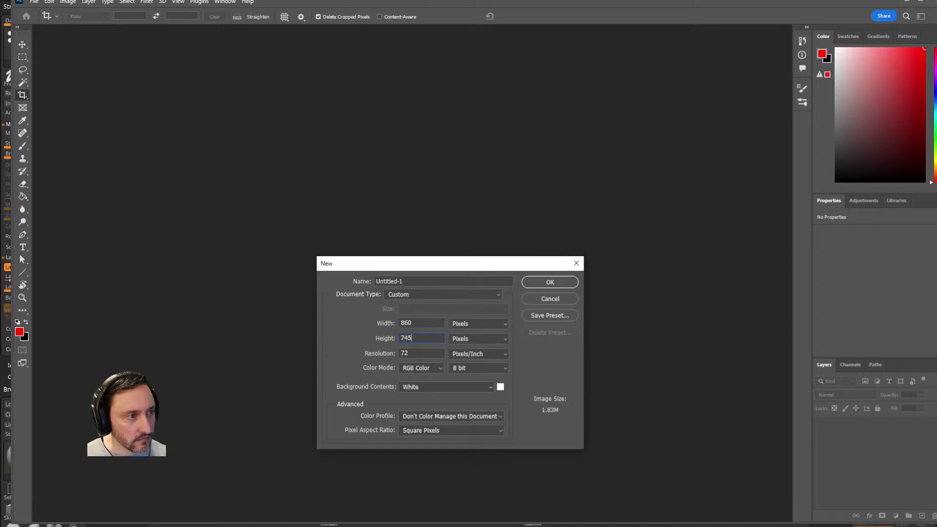
key("Return")
Step: Set up a small hard brush with 100% opacity, 100% flow and a muted red colour
key("b")
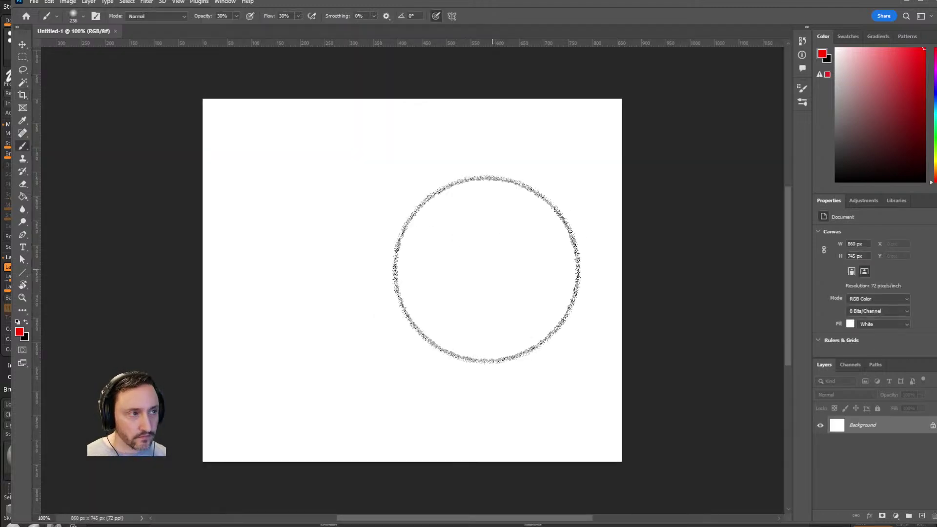
mouse_move(473, 249)
right_mouse_down("alt")
mouse_move(418, 251)
mouse_move(428, 252)
right_mouse_up("alt")
mouse_move(448, 259)
right_mouse_down("alt")
mouse_move(469, 161)
mouse_move(467, 359)
right_mouse_up("alt")
right_click_drag(493, 197, 489, 201, "alt")
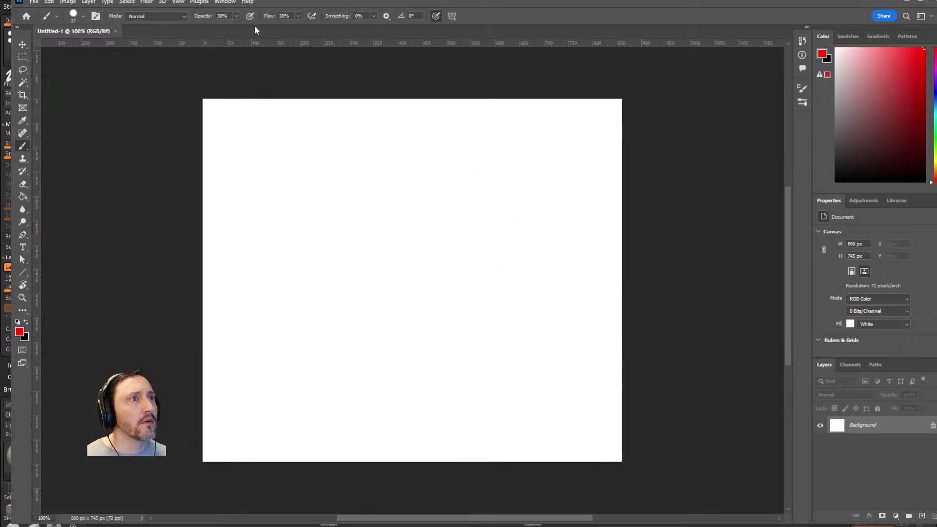
key("shift+0")
key("0")
left_click(870, 79)
Step: Undo the first test stroke, shrink the brush to size 4 and draw a trial squiggle on the canvas
mouse_move(385, 242)
left_mouse_down()
mouse_move(518, 195)
mouse_move(442, 290)
left_mouse_up()
key("ctrl+z")
right_click_drag(425, 163, 418, 177, "alt")
left_click_drag(430, 174, 474, 222)
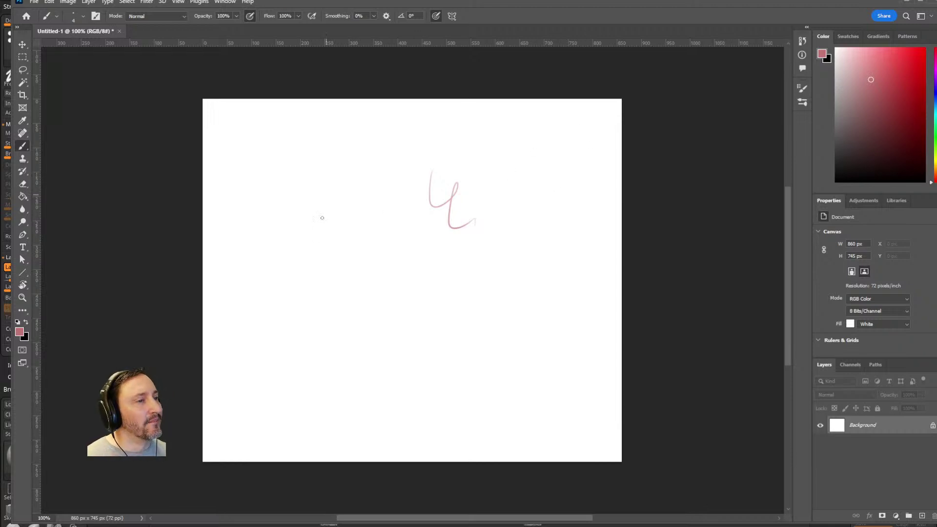
Step: Sketch a vertical centre line crossed by a simplified pelvis shape, undoing the initial slanted stroke
left_click_drag(395, 226, 385, 269)
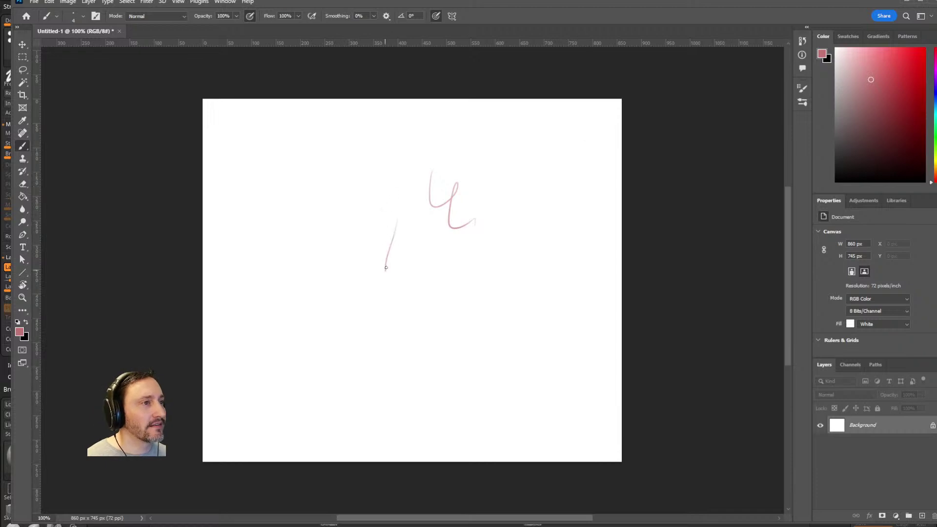
key("ctrl+z")
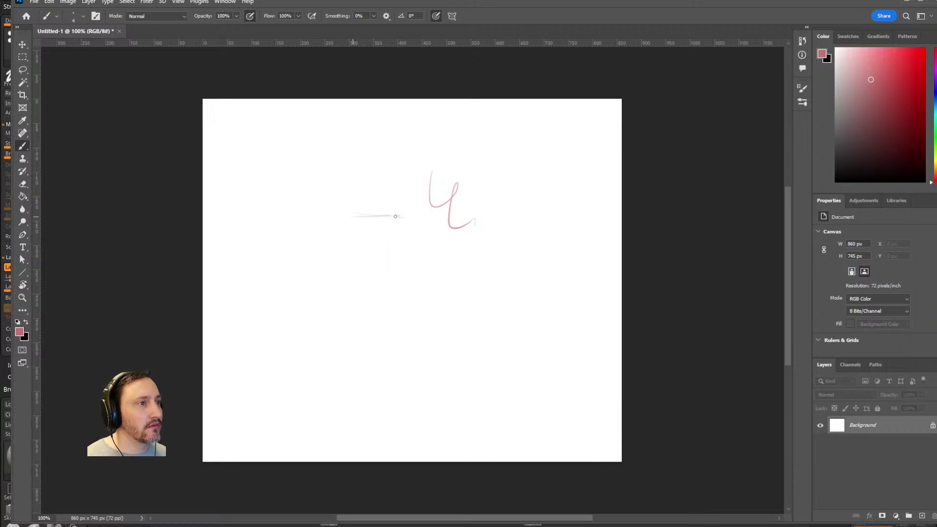
left_click_drag(377, 178, 375, 342)
left_click_drag(390, 226, 358, 213)
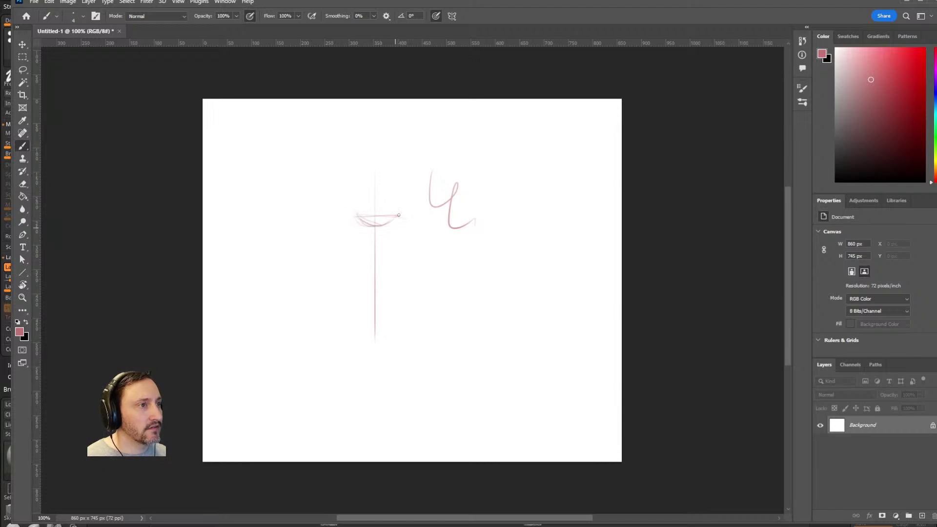
left_click_drag(373, 235, 382, 235)
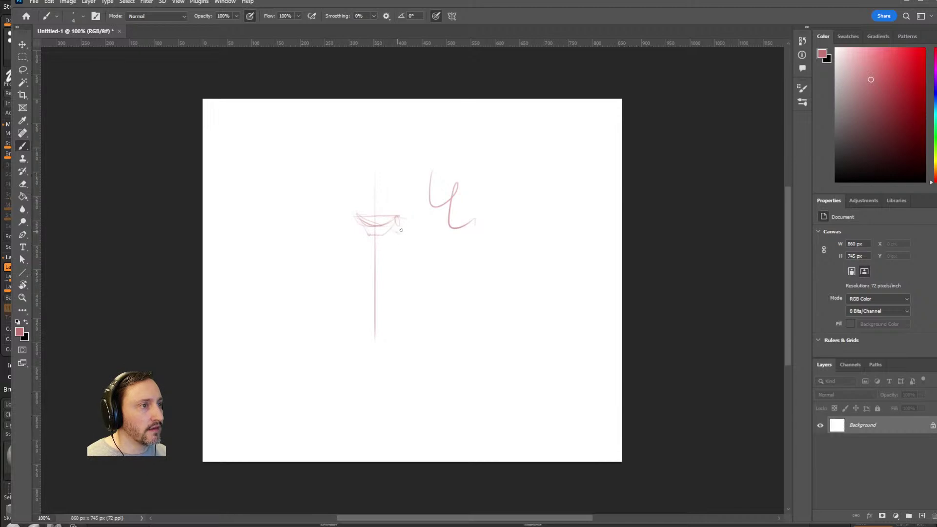
Step: Sketch the leg bones from the hip joint down, with an inward-angled femur, a lower leg and a foot
left_click_drag(400, 231, 390, 293)
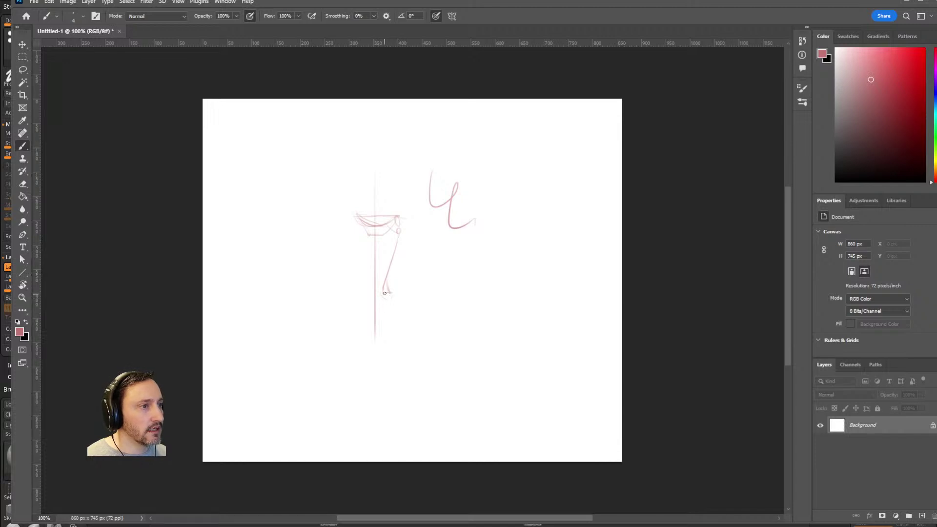
left_click_drag(382, 297, 386, 331)
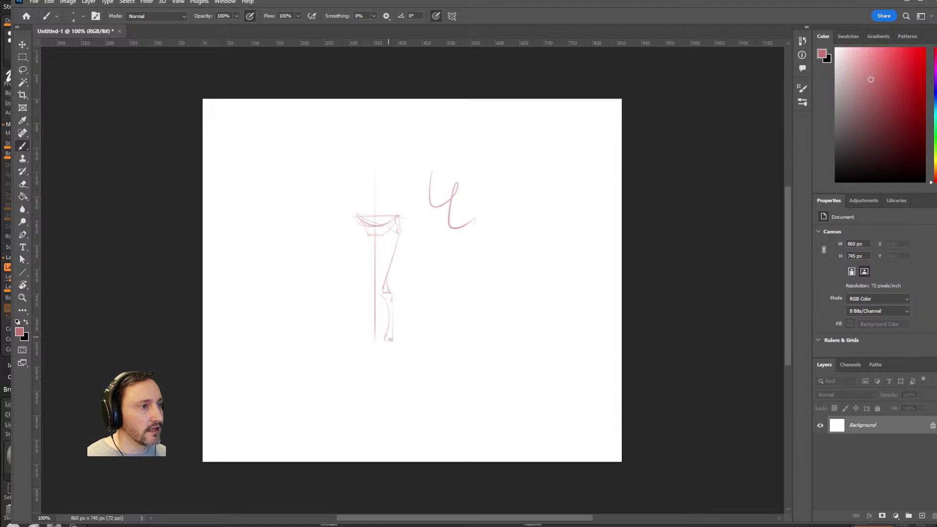
left_click_drag(388, 339, 397, 349)
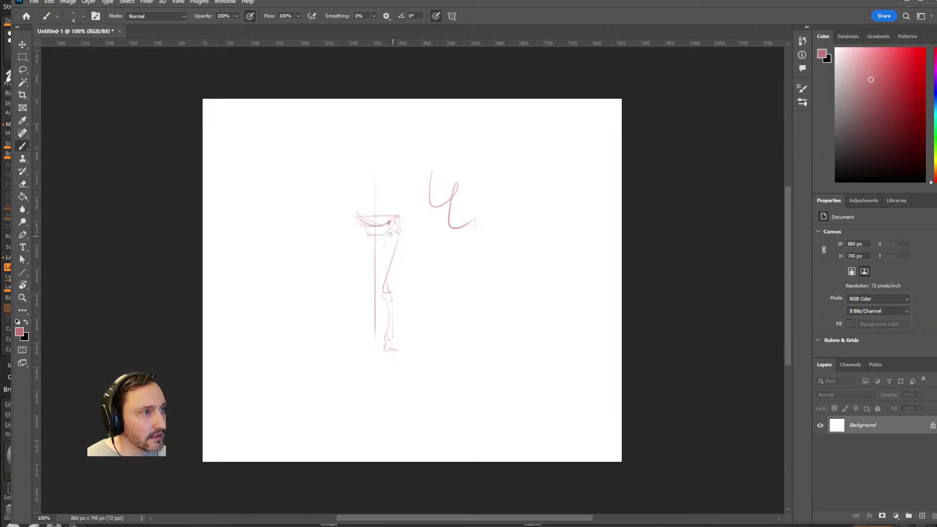
Step: Draw the thigh muscles over the femur, including the band from the outer pelvis to the inner knee
left_click_drag(389, 225, 385, 293)
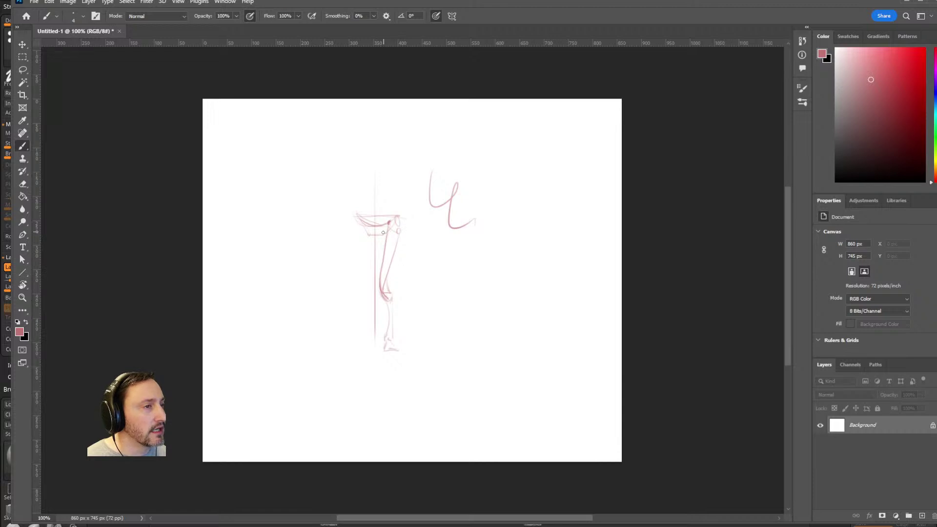
left_click_drag(376, 230, 383, 262)
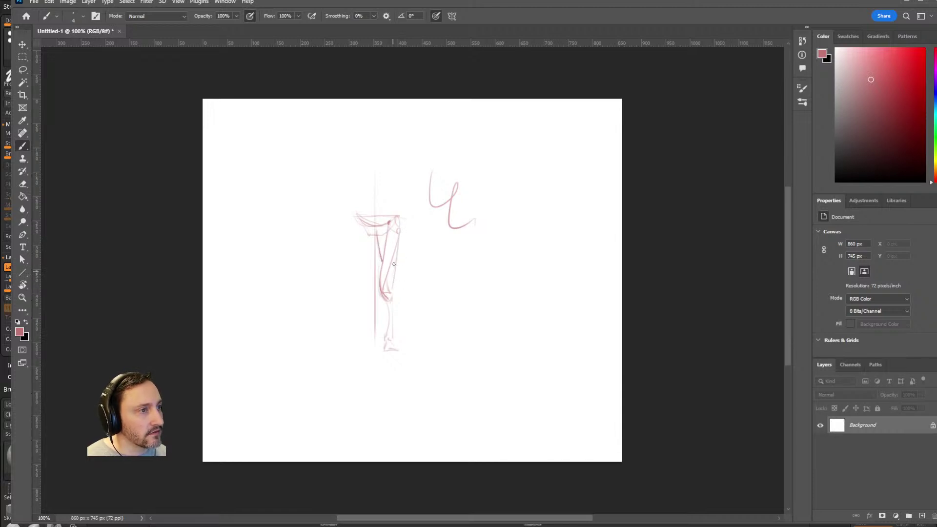
left_click_drag(394, 247, 386, 279)
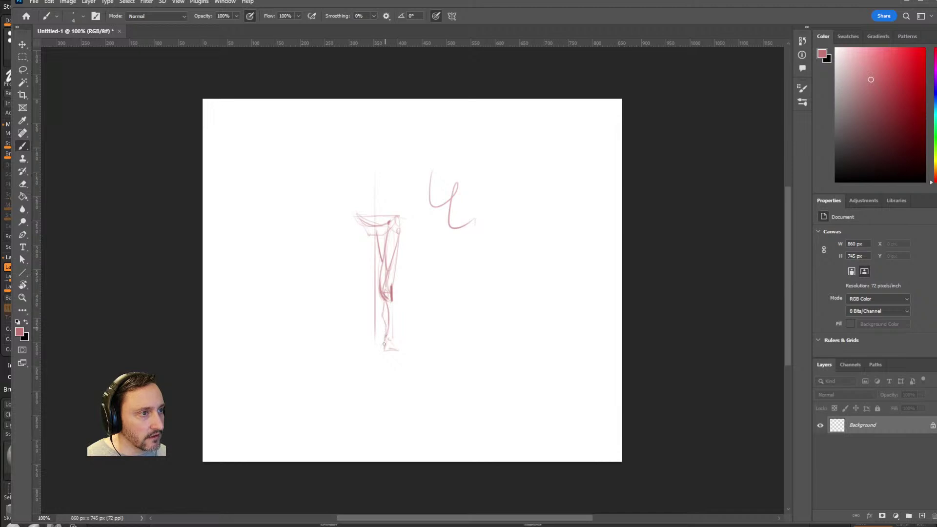
Step: Draw the calf contours, add diagonal guide lines across the thigh and calf, and mark the ankle
left_click_drag(395, 308, 390, 340)
mouse_move(414, 245)
left_mouse_down()
mouse_move(365, 299)
mouse_move(371, 331)
mouse_move(387, 337)
left_mouse_up()
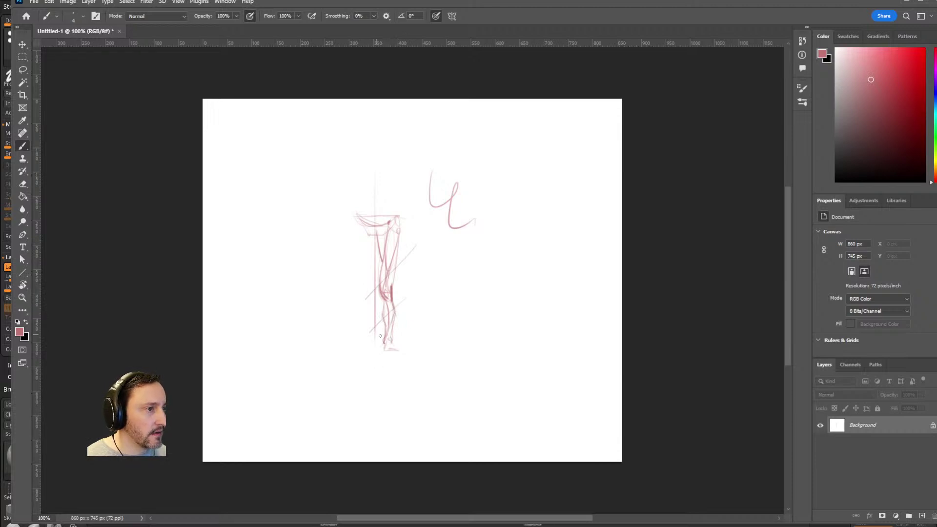
left_click_drag(391, 338, 392, 350)
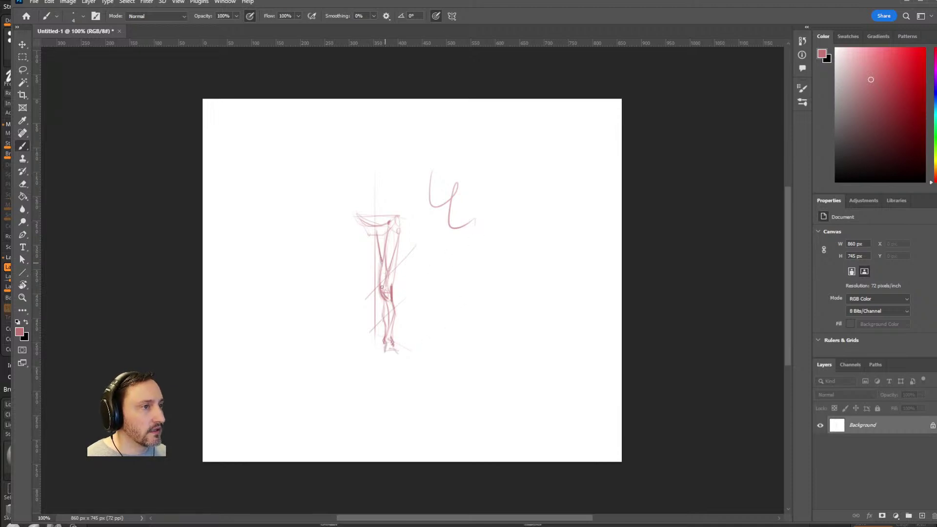
Step: Add the outer thigh contour to the leg sketch, and sketch a slanted arm with shoulder, upper arm and forearm shapes beside it
left_click_drag(399, 231, 391, 287)
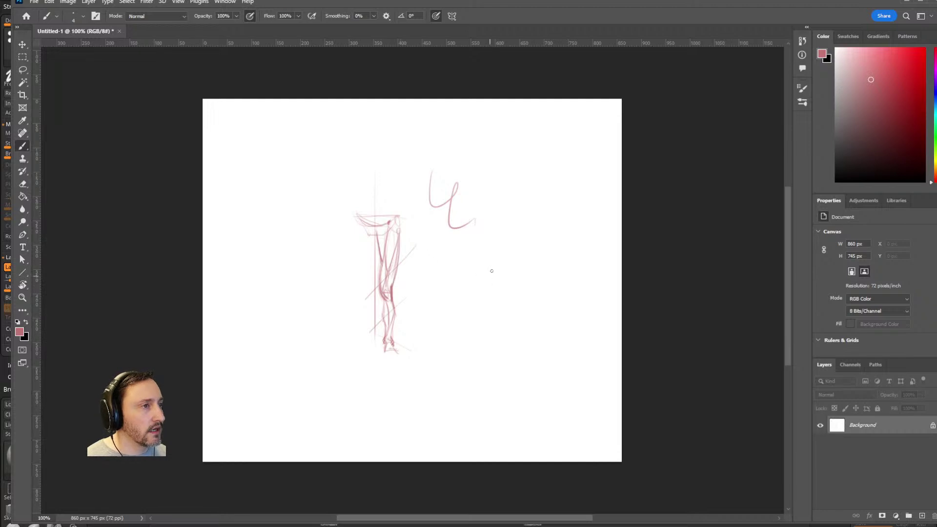
left_click_drag(491, 204, 453, 321)
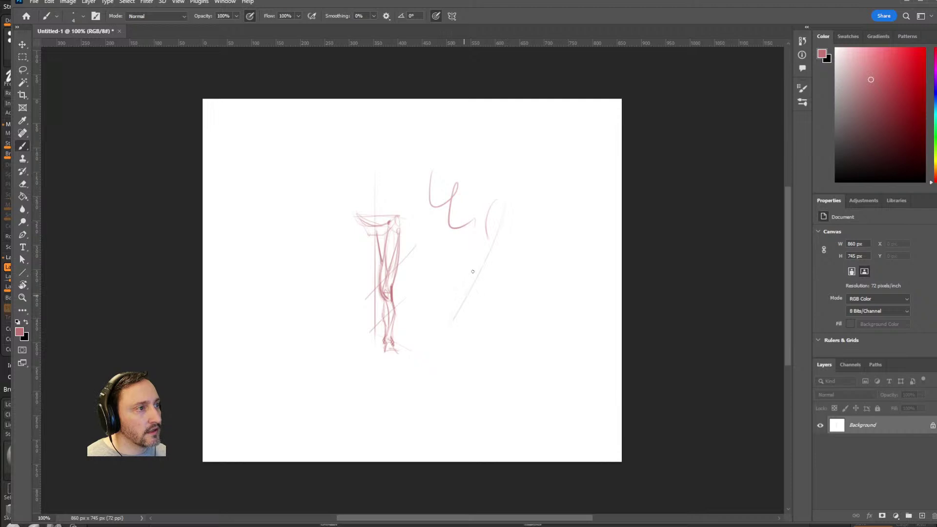
left_click_drag(501, 235, 486, 275)
mouse_move(491, 242)
left_mouse_down()
mouse_move(460, 318)
mouse_move(449, 320)
left_mouse_up()
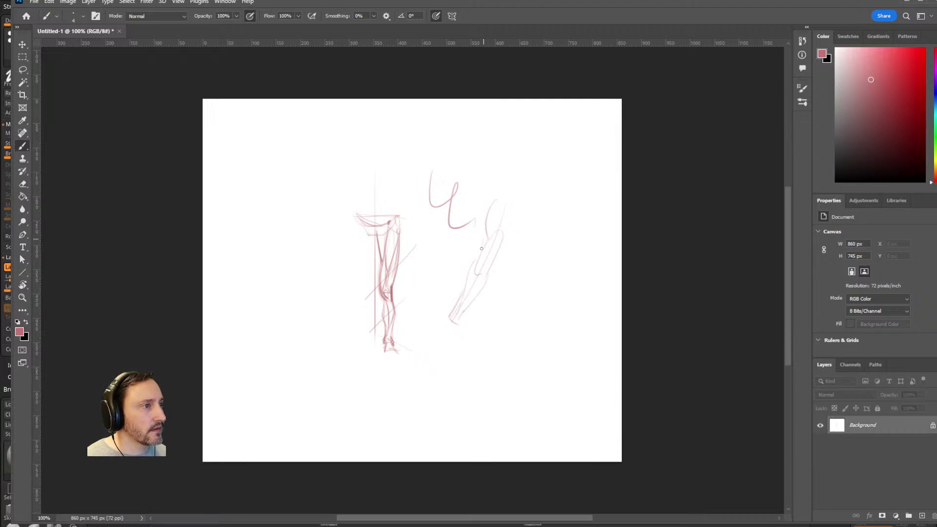
Step: Draw a chest block from the shoulder to a vertical centre line with muscle fibres converging on the upper arm, undoing stray strokes
mouse_move(473, 263)
left_mouse_down()
mouse_move(504, 225)
mouse_move(561, 200)
mouse_move(551, 278)
left_mouse_up()
key("ctrl+z")
key("ctrl+z")
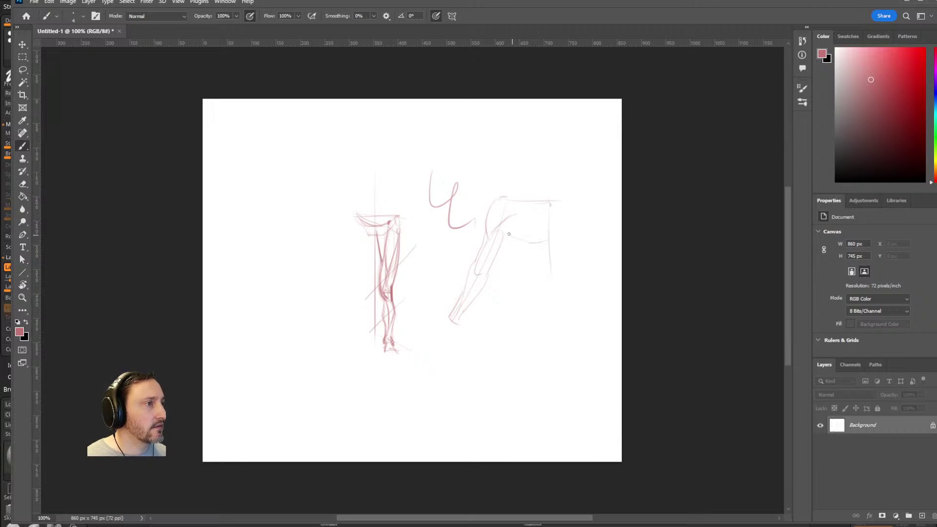
left_click_drag(504, 228, 529, 243)
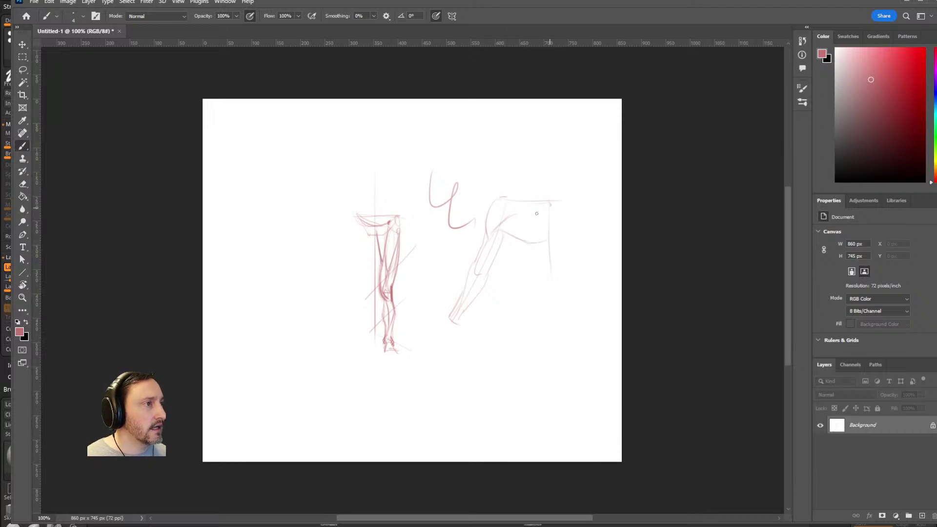
mouse_move(518, 200)
left_mouse_down()
mouse_move(501, 221)
mouse_move(550, 201)
left_mouse_up()
mouse_move(546, 243)
left_mouse_down()
mouse_move(548, 227)
mouse_move(516, 217)
left_mouse_up()
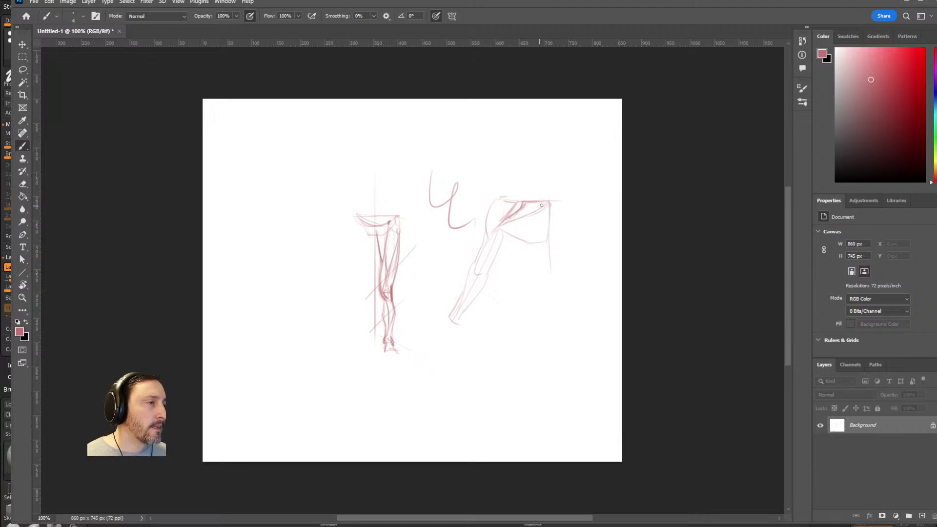
Step: Reinforce the chest and shoulder outlines, add an arrow pointing at the shoulder, and draw a separate bubble-segmented arm with a scalloped hand
mouse_move(550, 204)
left_mouse_down()
mouse_move(547, 241)
mouse_move(521, 242)
mouse_move(495, 229)
mouse_move(488, 236)
mouse_move(510, 194)
mouse_move(490, 197)
mouse_move(482, 249)
mouse_move(502, 244)
mouse_move(484, 279)
left_mouse_up()
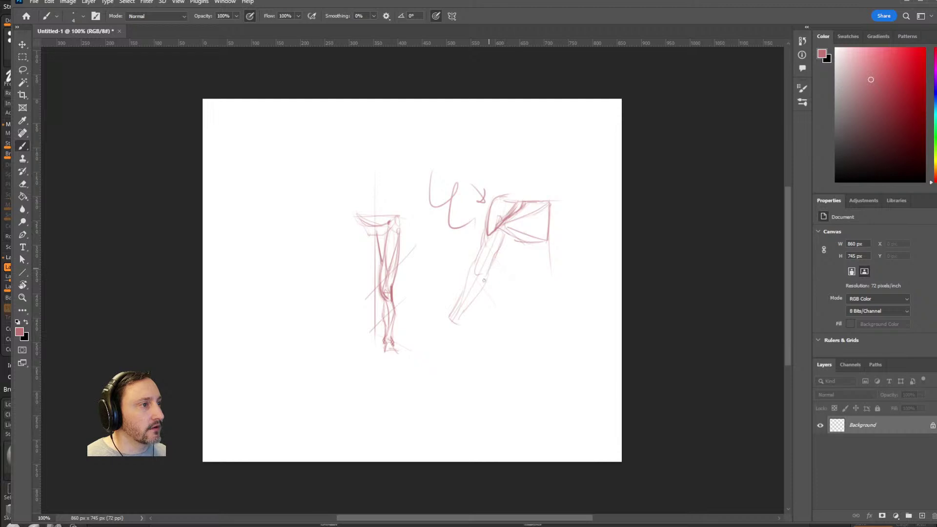
mouse_move(559, 276)
left_mouse_down()
mouse_move(532, 360)
mouse_move(521, 362)
mouse_move(542, 371)
left_mouse_up()
left_click_drag(489, 222, 478, 252)
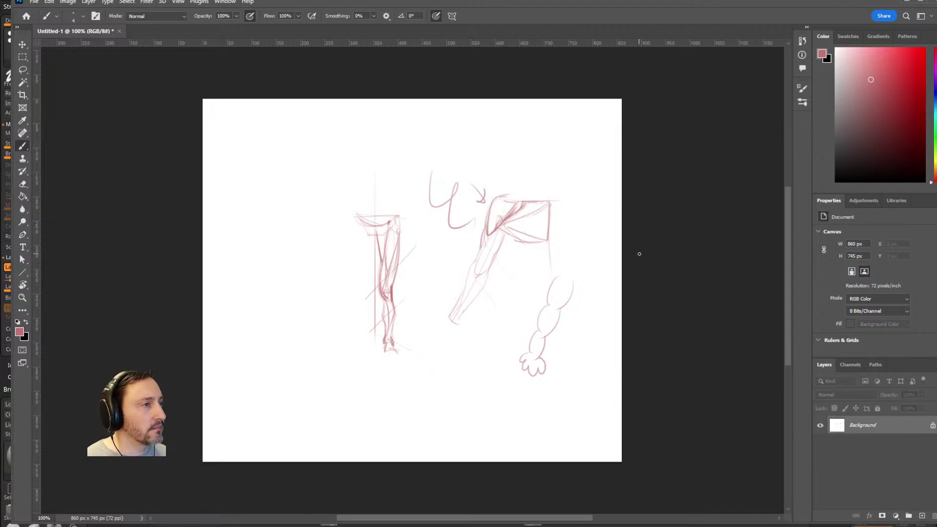
Step: Switch to ZBrush and build up the upper front and inner thighs with the ClayBuildup brush
left_click(902, 2)
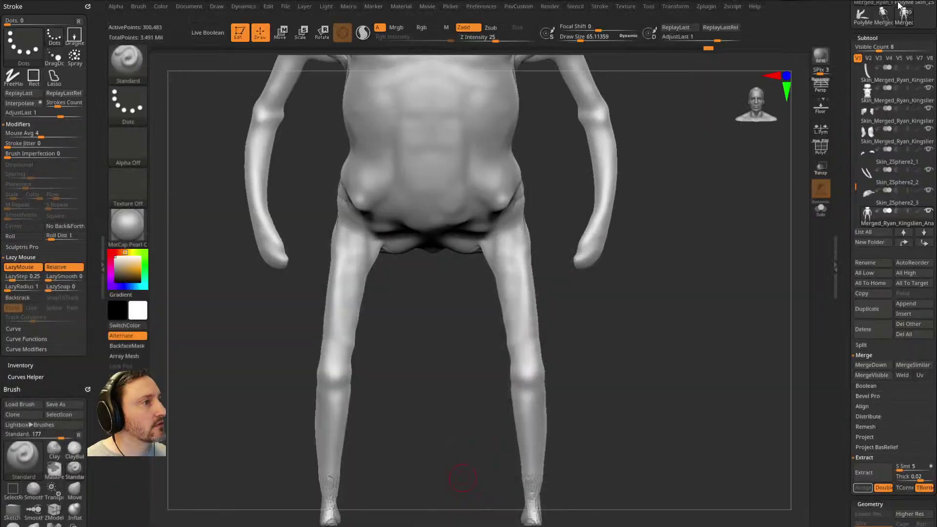
mouse_move(580, 296)
left_mouse_down()
mouse_move(608, 328)
mouse_move(619, 267)
mouse_move(606, 305)
mouse_move(526, 270)
left_mouse_up()
key("b")
key("c")
key("b")
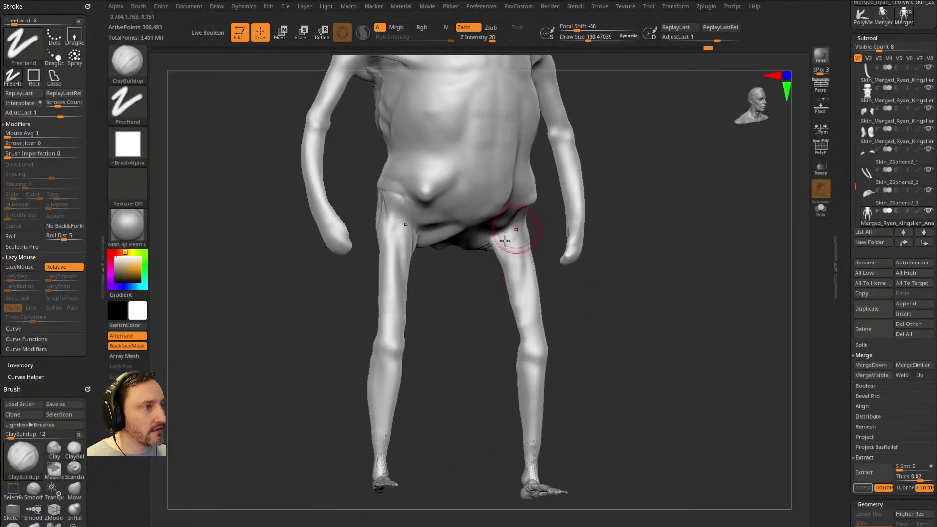
mouse_move(477, 297)
left_mouse_down()
mouse_move(481, 248)
mouse_move(493, 261)
mouse_move(512, 227)
mouse_move(507, 252)
left_mouse_up()
left_click_drag(561, 276, 602, 261)
mouse_move(504, 240)
left_mouse_down()
mouse_move(510, 231)
mouse_move(527, 246)
mouse_move(508, 259)
left_mouse_up()
mouse_move(592, 302)
left_mouse_down()
mouse_move(536, 319)
mouse_move(481, 318)
mouse_move(511, 320)
mouse_move(505, 325)
mouse_move(577, 314)
mouse_move(584, 324)
mouse_move(497, 353)
left_mouse_up()
mouse_move(497, 353)
right_mouse_down()
mouse_move(539, 344)
mouse_move(493, 355)
mouse_move(487, 328)
mouse_move(564, 335)
mouse_move(510, 233)
right_mouse_up()
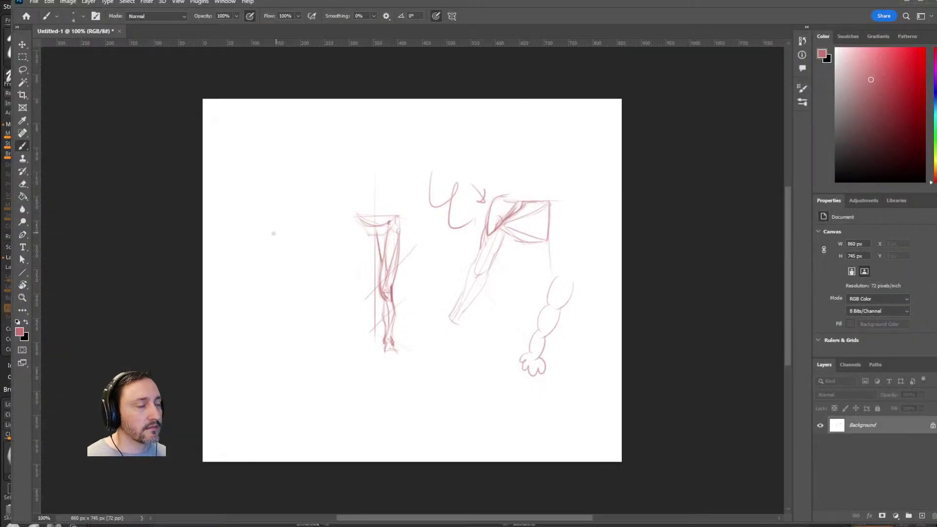
Step: Switch to Photoshop and sketch a side-view figure with head, ribcage, tilted pelvis, leg line and foot on the empty side of the canvas
mouse_move(273, 218)
left_mouse_down()
mouse_move(259, 234)
mouse_move(274, 262)
left_mouse_up()
mouse_move(286, 141)
left_mouse_down()
mouse_move(276, 203)
mouse_move(289, 215)
mouse_move(263, 229)
left_mouse_up()
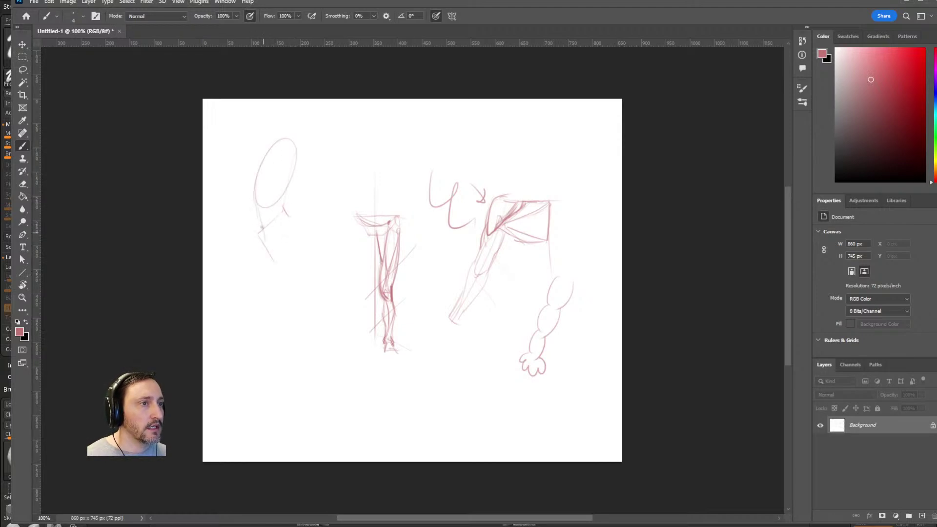
mouse_move(285, 127)
left_mouse_down()
mouse_move(293, 149)
mouse_move(274, 133)
mouse_move(257, 147)
left_mouse_up()
left_click_drag(277, 188, 264, 205)
left_click_drag(267, 169, 260, 204)
left_click_drag(264, 247, 275, 260)
left_click_drag(287, 211, 293, 260)
mouse_move(278, 238)
left_mouse_down()
mouse_move(266, 247)
mouse_move(279, 281)
mouse_move(282, 410)
mouse_move(259, 420)
mouse_move(292, 418)
left_mouse_up()
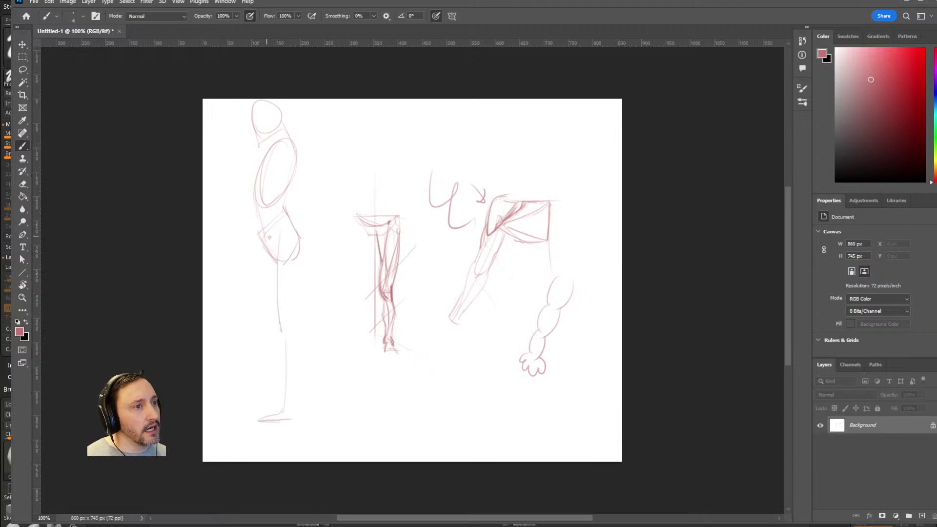
Step: Mark the hip joint on the side-view pelvis, draw hip muscle lines converging on it, and add an arrow at the pelvis's front corner
left_click_drag(278, 250, 283, 258)
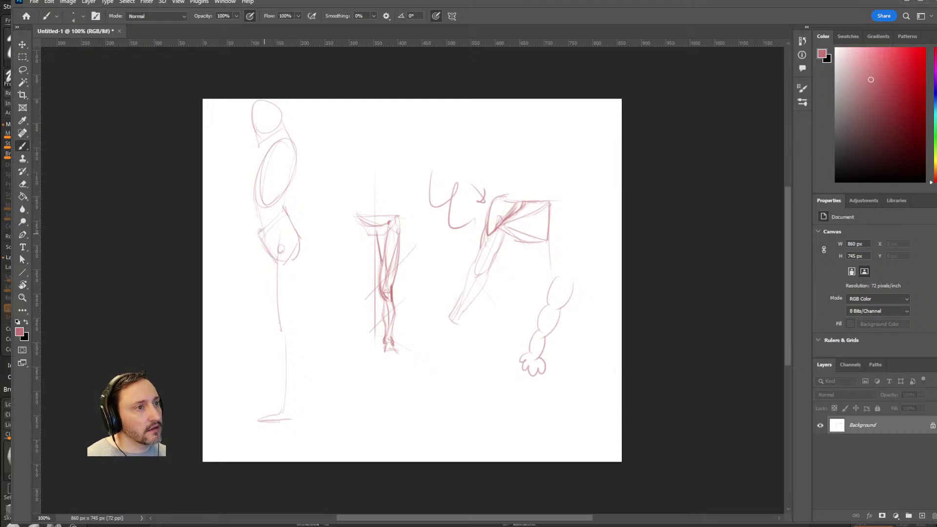
mouse_move(275, 226)
left_mouse_down()
mouse_move(280, 246)
mouse_move(301, 247)
mouse_move(290, 265)
mouse_move(282, 253)
left_mouse_up()
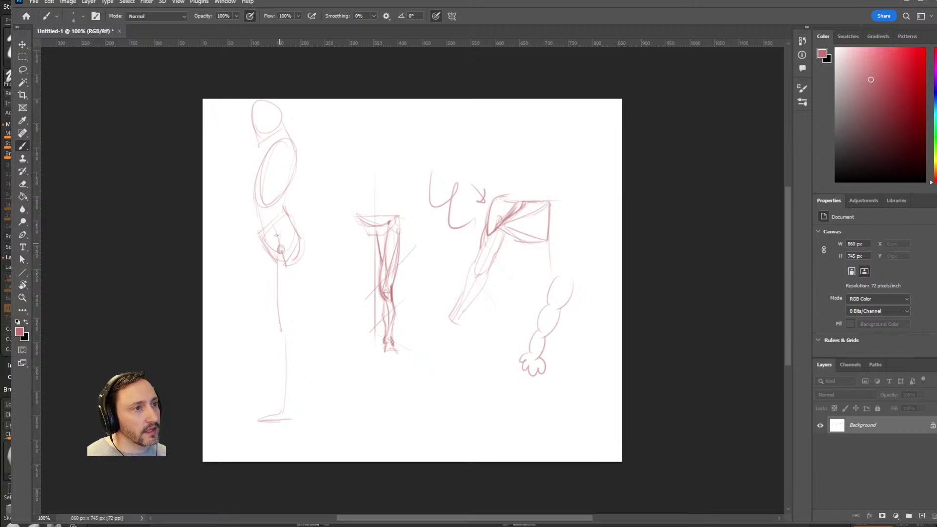
left_click_drag(286, 221, 282, 250)
left_click_drag(299, 235, 286, 255)
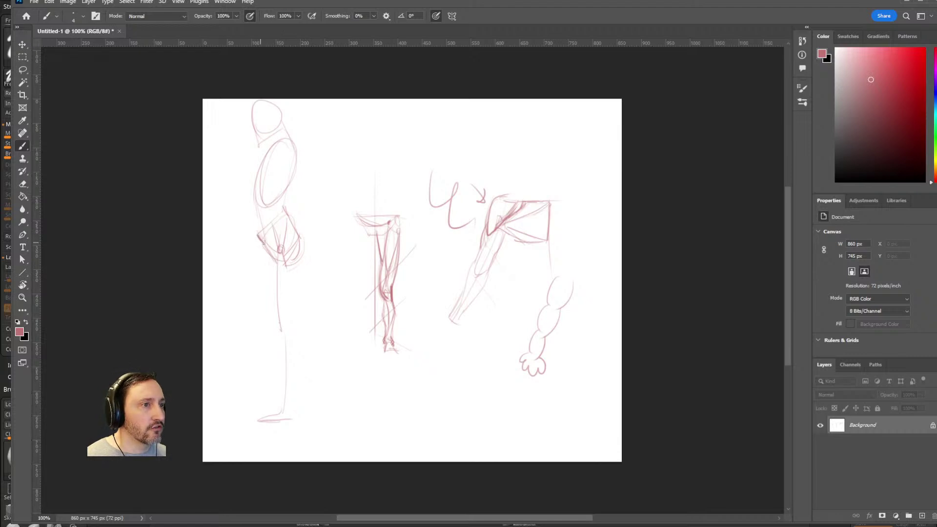
left_click_drag(271, 224, 258, 233)
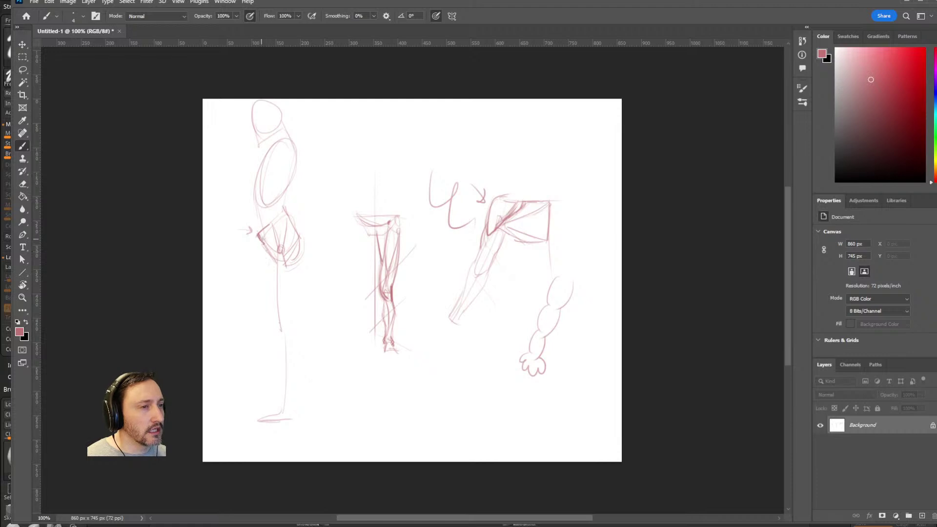
left_click_drag(258, 235, 263, 241)
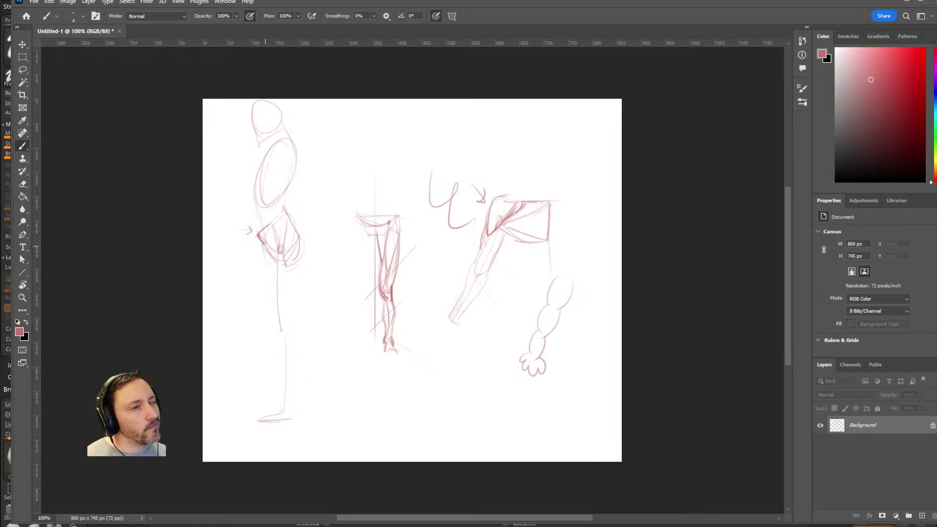
Step: Draw the side-view leg's front thigh, hamstring, calf and shin contours, and outline the foot and heel
left_click_drag(264, 261, 281, 328)
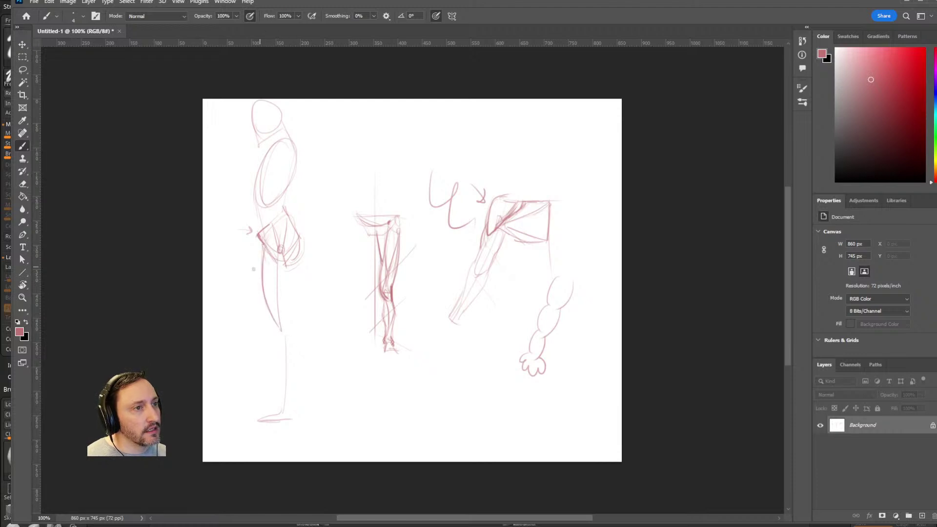
left_click_drag(296, 272, 288, 317)
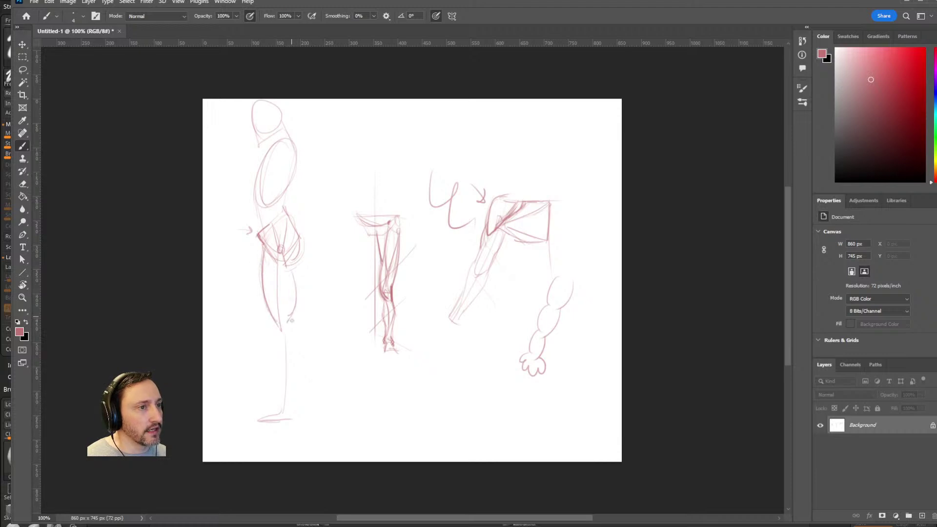
mouse_move(292, 316)
left_mouse_down()
mouse_move(285, 333)
mouse_move(300, 367)
mouse_move(279, 407)
mouse_move(290, 402)
left_mouse_up()
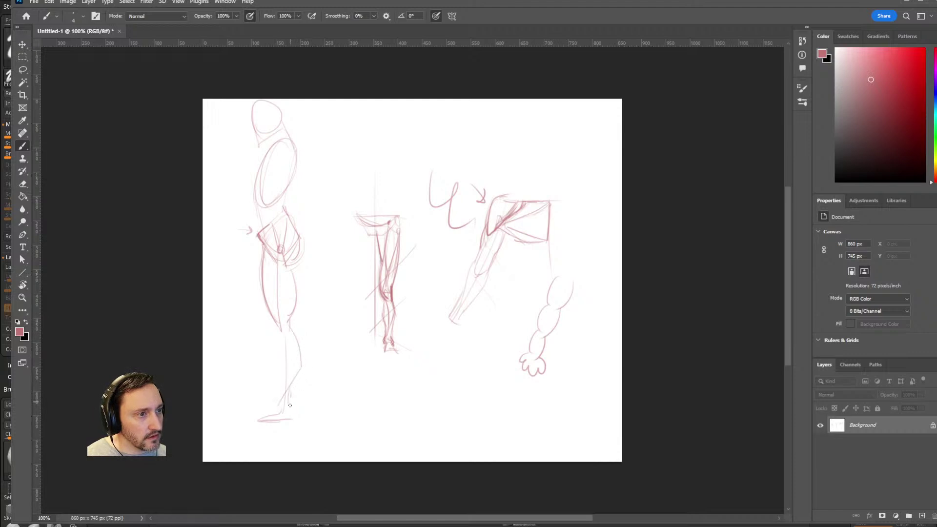
mouse_move(275, 323)
left_mouse_down()
mouse_move(283, 393)
mouse_move(276, 414)
mouse_move(243, 424)
left_mouse_up()
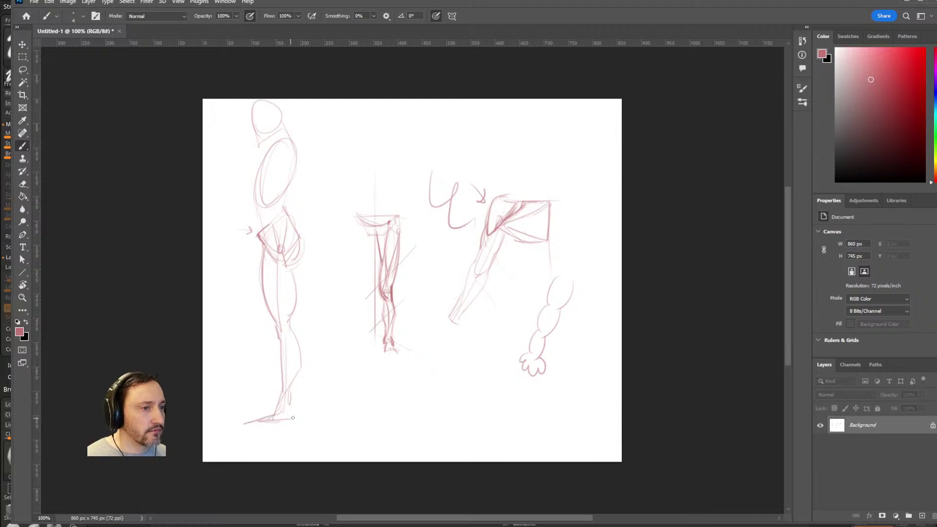
mouse_move(291, 406)
left_mouse_down()
mouse_move(294, 427)
mouse_move(242, 426)
mouse_move(294, 428)
left_mouse_up()
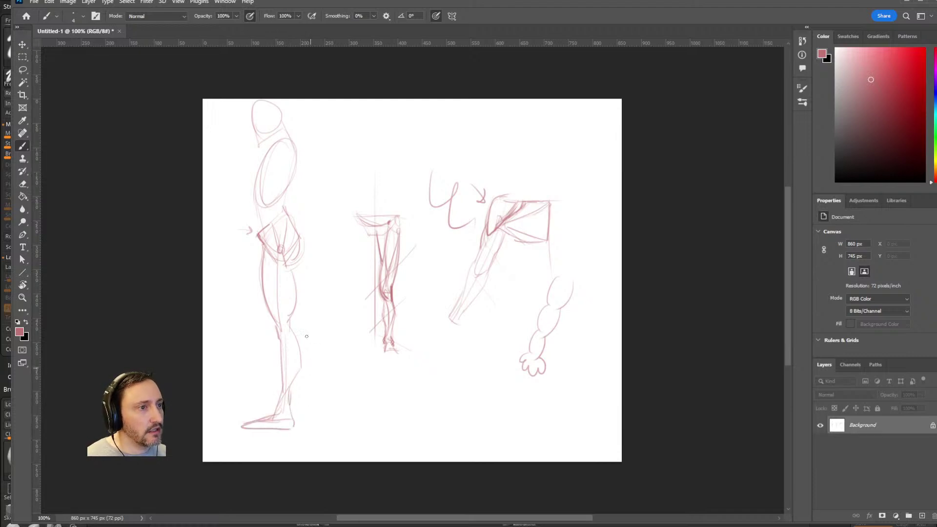
Step: Add the band along the outer thigh, diagonal guide lines across thigh and calf, and stronger knee and buttock contours
mouse_move(287, 258)
left_mouse_down()
mouse_move(288, 312)
mouse_move(271, 333)
left_mouse_up()
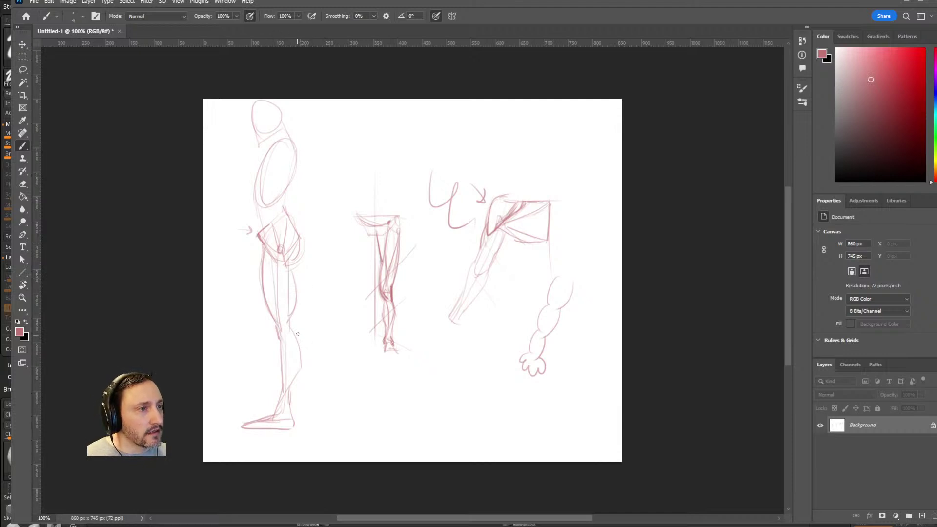
mouse_move(312, 332)
left_mouse_down()
mouse_move(262, 386)
mouse_move(288, 405)
left_mouse_up()
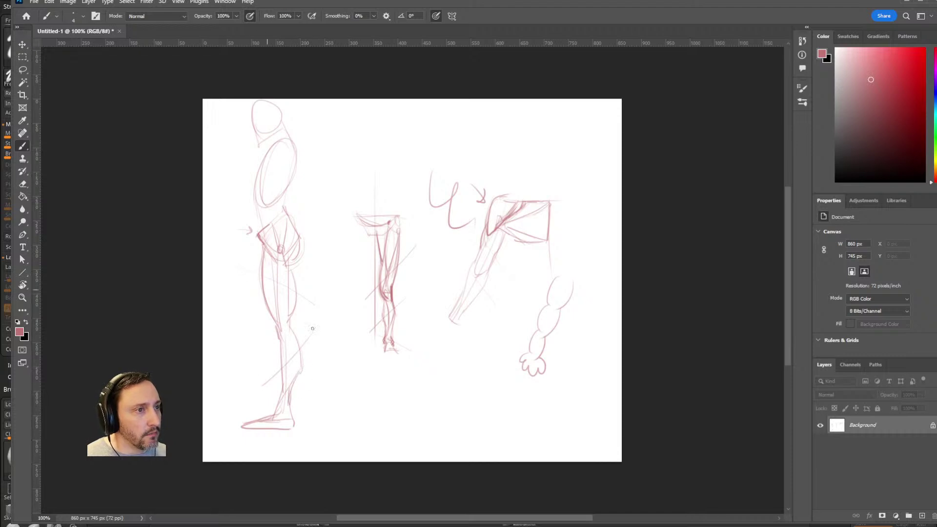
mouse_move(294, 316)
left_mouse_down()
mouse_move(289, 335)
mouse_move(297, 338)
mouse_move(279, 338)
left_mouse_up()
mouse_move(299, 235)
left_mouse_down()
mouse_move(297, 259)
mouse_move(259, 249)
mouse_move(262, 310)
left_mouse_up()
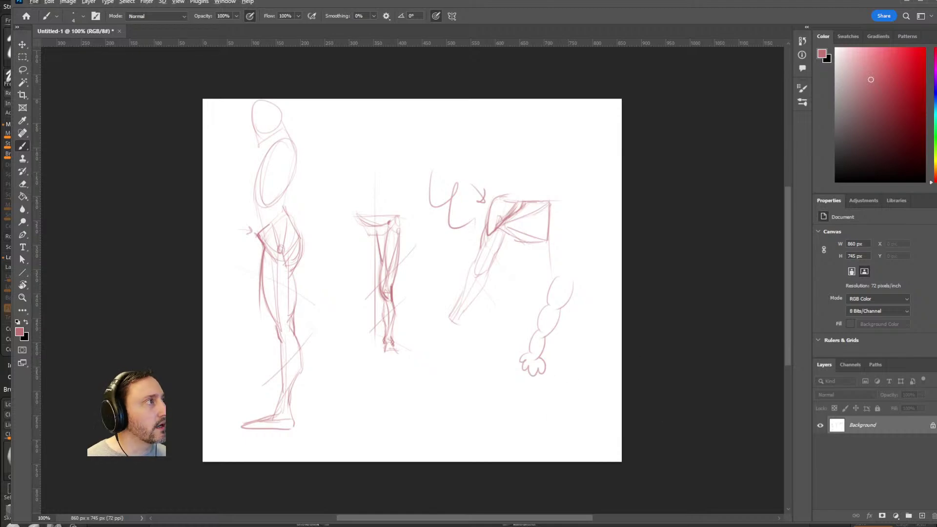
Step: Switch to ZBrush and try reshaping the thighs with the Move brush, undoing the last three changes
left_click(909, 2)
mouse_move(616, 288)
left_mouse_down()
mouse_move(621, 312)
mouse_move(642, 291)
mouse_move(626, 287)
mouse_move(634, 280)
left_mouse_up()
key("s")
key("b")
key("m")
key("v")
key("s")
left_click_drag(476, 303, 459, 304)
left_click_drag(452, 336, 512, 345)
mouse_move(562, 322)
left_mouse_down()
mouse_move(505, 308)
mouse_move(478, 328)
left_mouse_up()
key("s")
key("ctrl+z")
key("ctrl+z")
key("ctrl+z")
Step: Adjust the inner thigh contours with the Move brush and smooth them
mouse_move(442, 330)
left_mouse_down()
mouse_move(450, 323)
mouse_move(414, 334)
left_mouse_up()
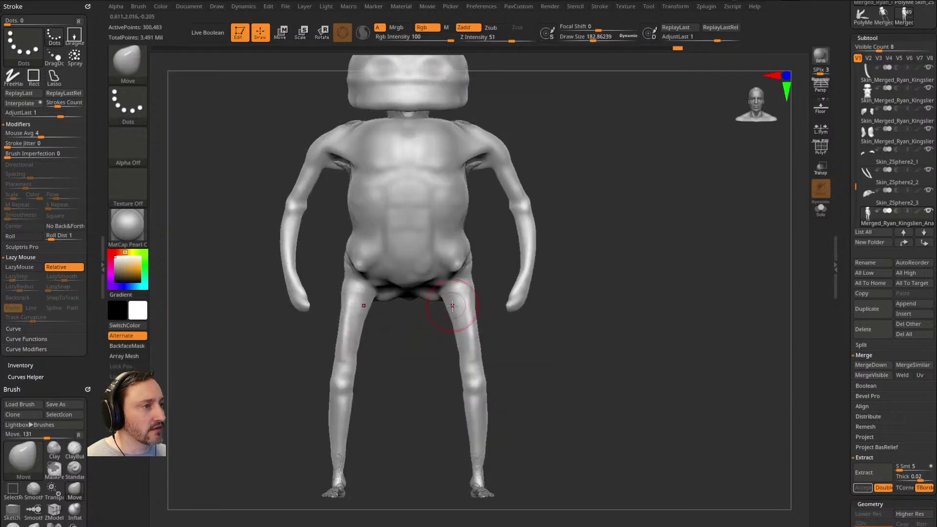
left_click_drag(503, 337, 496, 313, "alt")
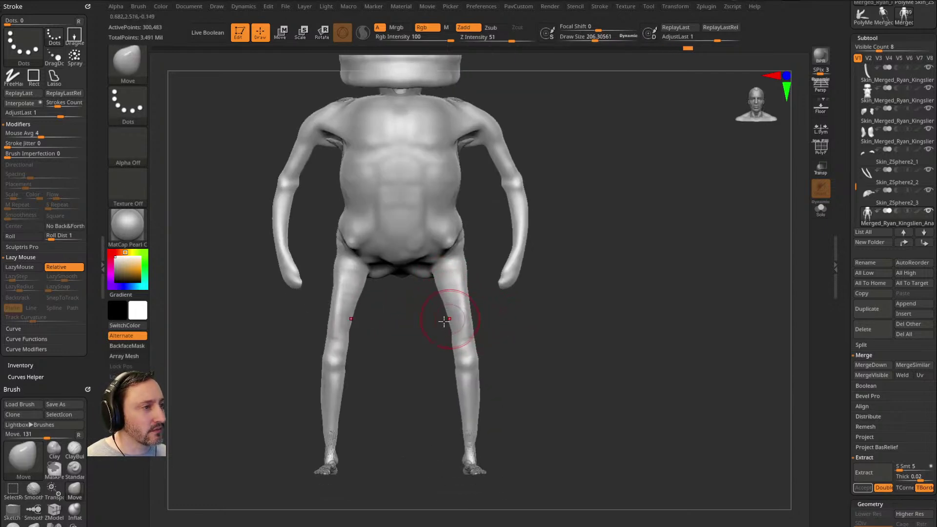
key("shift")
left_click_drag(450, 338, 454, 297, "shift")
Step: Remesh the body at a lower polygon density
key("2")
left_click(528, 209)
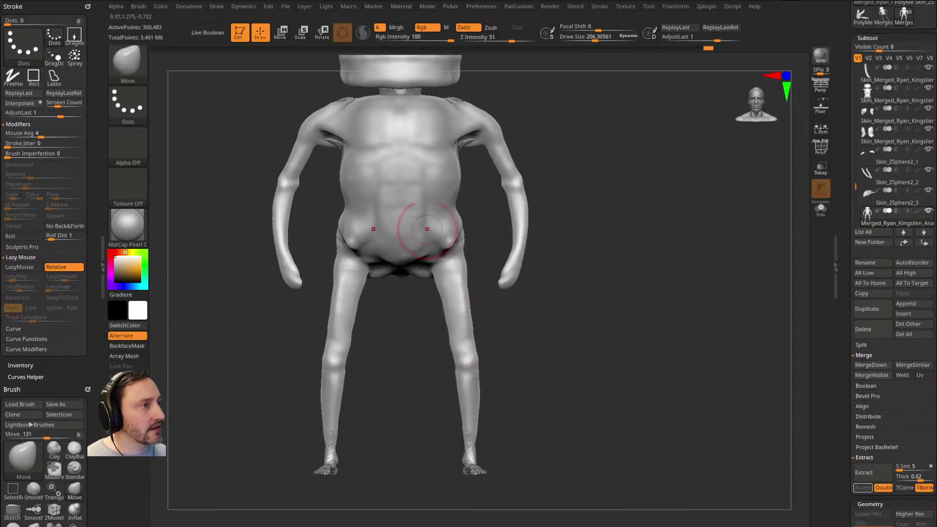
key("2")
left_click(551, 259)
key("2")
Step: Build up the thigh volume with the ClayBuildup brush and smooth the surface towards the knees
mouse_move(517, 333)
left_mouse_down()
mouse_move(524, 328)
mouse_move(464, 358)
mouse_move(457, 324)
mouse_move(473, 347)
mouse_move(422, 364)
mouse_move(426, 253)
left_mouse_up()
key("b")
key("c")
key("b")
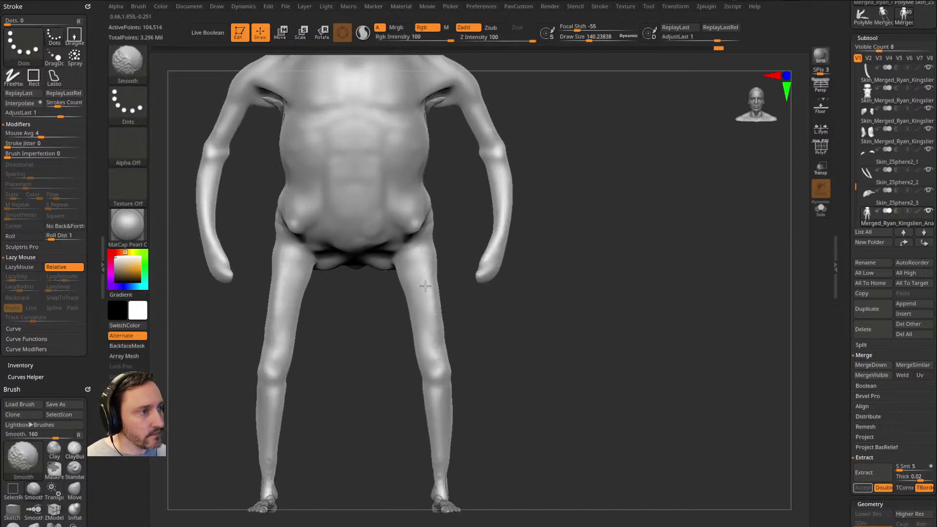
mouse_move(527, 351)
left_mouse_down()
mouse_move(548, 360)
mouse_move(569, 345)
mouse_move(460, 361)
mouse_move(491, 366)
mouse_move(417, 344)
left_mouse_up()
mouse_move(491, 341)
left_mouse_down()
mouse_move(443, 297)
mouse_move(528, 367)
left_mouse_up()
key("b")
key("c")
key("b")
left_click_drag(442, 317, 452, 351, "shift")
Step: Smooth the knees and lower legs, and thicken the backs of the calves with the Inflat brush
mouse_move(556, 422)
left_mouse_down()
mouse_move(570, 436)
mouse_move(623, 291)
mouse_move(651, 305)
left_mouse_up()
left_click_drag(483, 399, 468, 379)
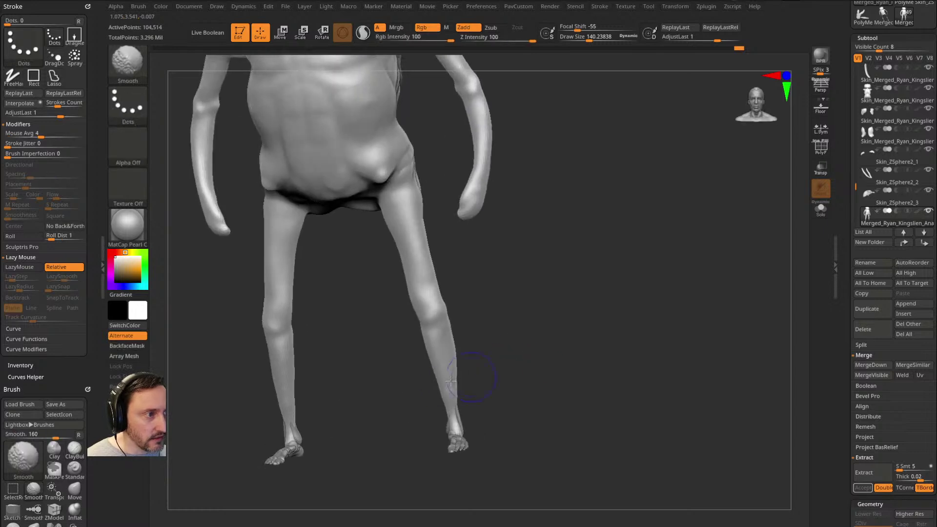
left_click_drag(479, 343, 439, 308, "shift")
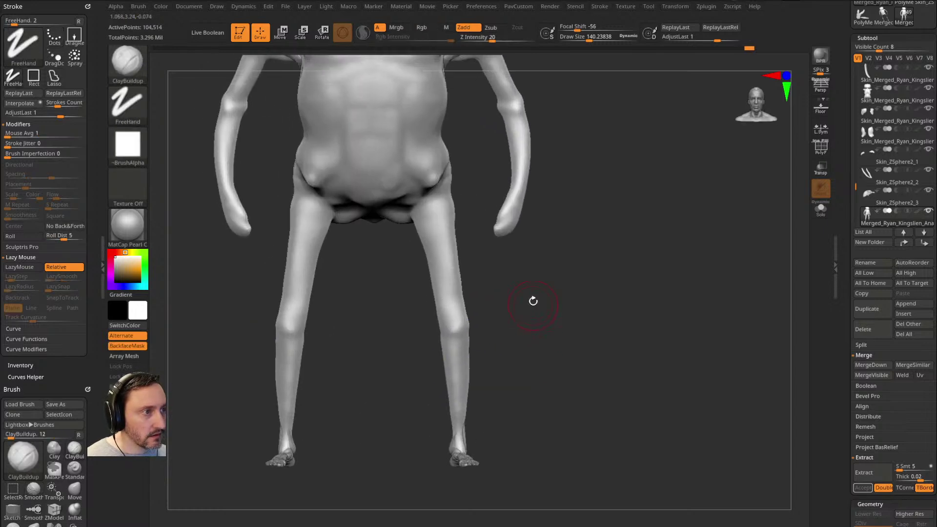
left_click_drag(575, 307, 491, 353)
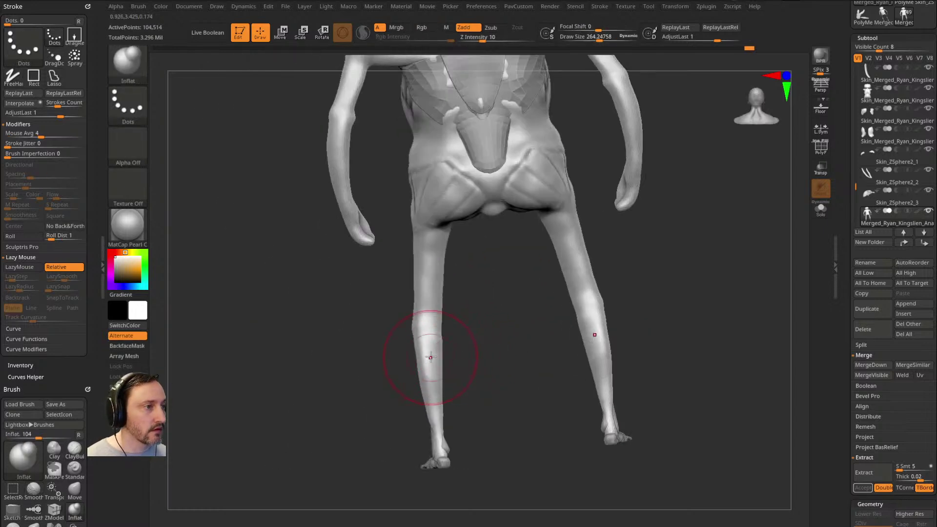
mouse_move(434, 378)
left_mouse_down()
mouse_move(455, 362)
mouse_move(569, 339)
mouse_move(452, 310)
mouse_move(546, 349)
mouse_move(627, 345)
mouse_move(583, 347)
mouse_move(517, 231)
mouse_move(585, 317)
mouse_move(594, 290)
mouse_move(583, 297)
mouse_move(680, 381)
left_mouse_up()
key("shift")
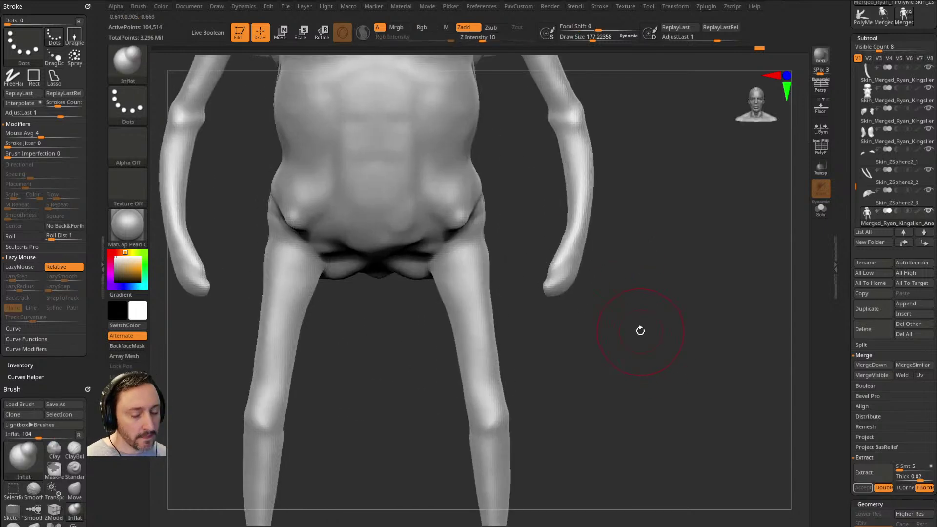
Step: Carve creases between the front of the hip and the upper thigh with the DamStandard brush
key("b")
key("d")
key("s")
left_click_drag(640, 331, 588, 240, "alt")
left_click_drag(486, 231, 479, 195)
key("s")
left_click_drag(482, 279, 459, 266)
left_click_drag(436, 297, 446, 268)
key("ctrl+z")
mouse_move(544, 202)
left_mouse_down()
mouse_move(488, 208)
mouse_move(512, 188)
left_mouse_up()
key("s")
left_click_drag(389, 208, 482, 168)
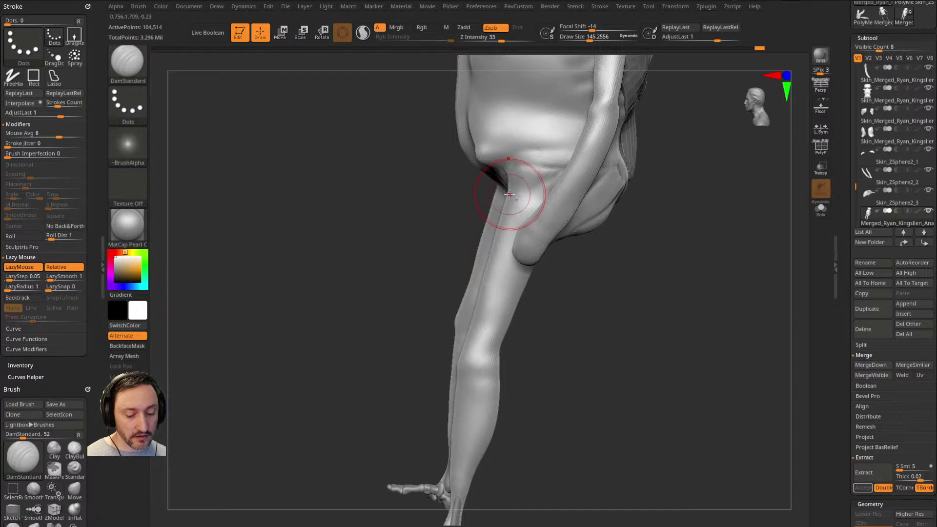
Step: Build up muscle volume over the front of the hips and upper thighs with the ClayBuildup brush
key("b")
key("c")
key("b")
mouse_move(398, 238)
left_mouse_down()
mouse_move(512, 195)
mouse_move(494, 165)
mouse_move(498, 197)
left_mouse_up()
right_click_drag(481, 171, 497, 178)
mouse_move(498, 177)
left_mouse_down()
mouse_move(505, 204)
mouse_move(507, 169)
mouse_move(505, 188)
left_mouse_up()
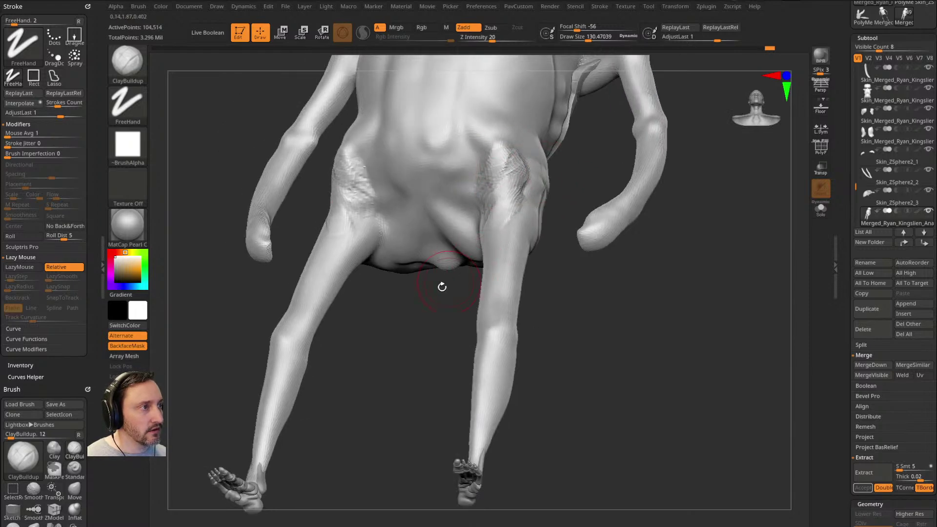
left_click_drag(450, 280, 442, 286, "shift")
mouse_move(495, 167)
left_mouse_down()
mouse_move(510, 195)
mouse_move(533, 176)
mouse_move(488, 196)
left_mouse_up()
left_click_drag(543, 172, 558, 175)
Step: Refine the hip and upper thigh volume with more clay strokes and smooth it into the legs
left_click_drag(520, 182, 516, 220)
mouse_move(550, 205)
left_mouse_down()
mouse_move(568, 199)
mouse_move(532, 214)
left_mouse_up()
mouse_move(480, 293)
left_mouse_down()
mouse_move(448, 294)
mouse_move(439, 273)
left_mouse_up()
left_click_drag(504, 169, 529, 162, "shift")
left_click_drag(442, 237, 476, 229)
left_click_drag(518, 171, 512, 212, "shift")
left_click_drag(446, 280, 480, 274)
mouse_move(488, 238)
left_mouse_down("shift")
mouse_move(482, 225)
mouse_move(491, 236)
left_mouse_up("shift")
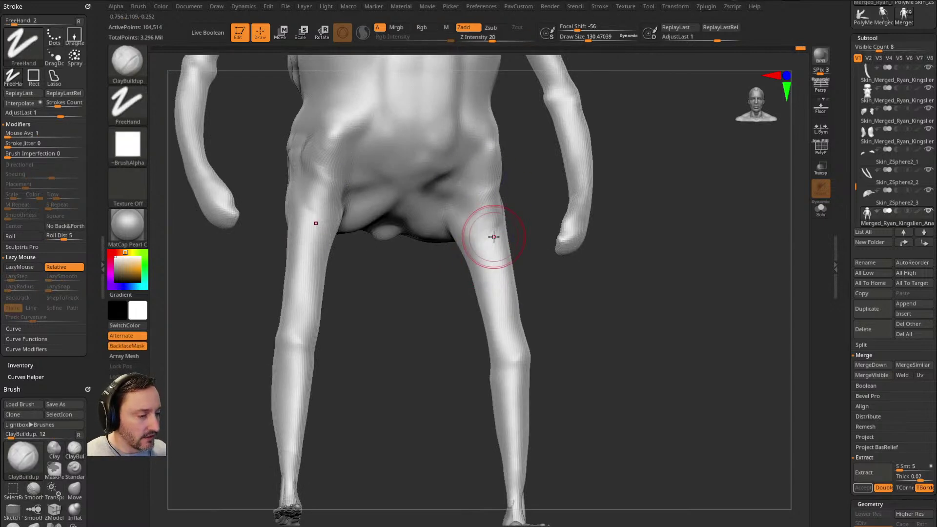
left_click_drag(525, 235, 561, 220)
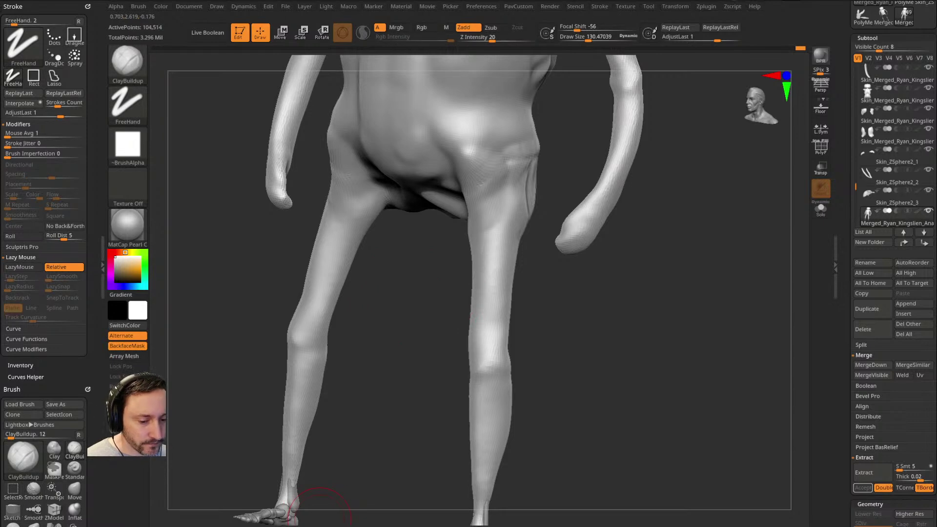
Step: Switch to Photoshop and sketch a bent arm as two straight bones with joints, undoing the muscle bumps on its upper side
key("alt+Tab")
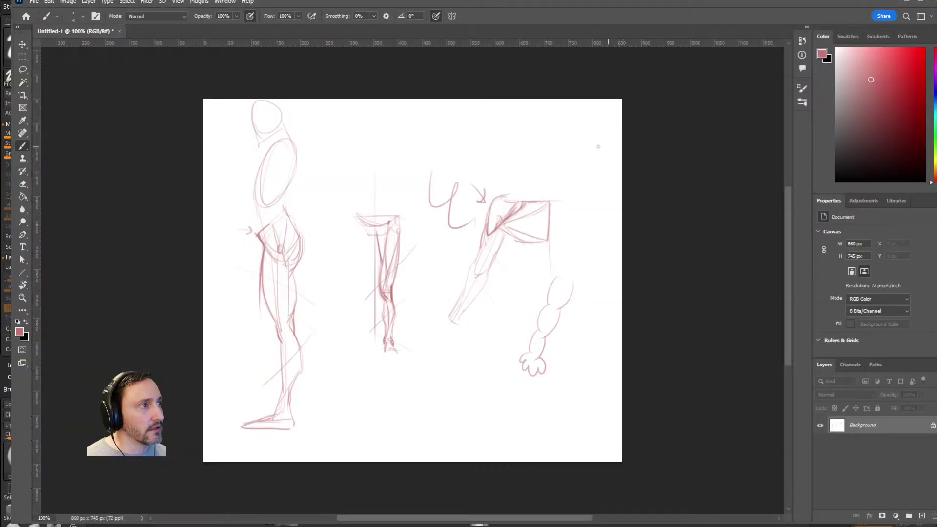
left_click_drag(474, 155, 538, 157)
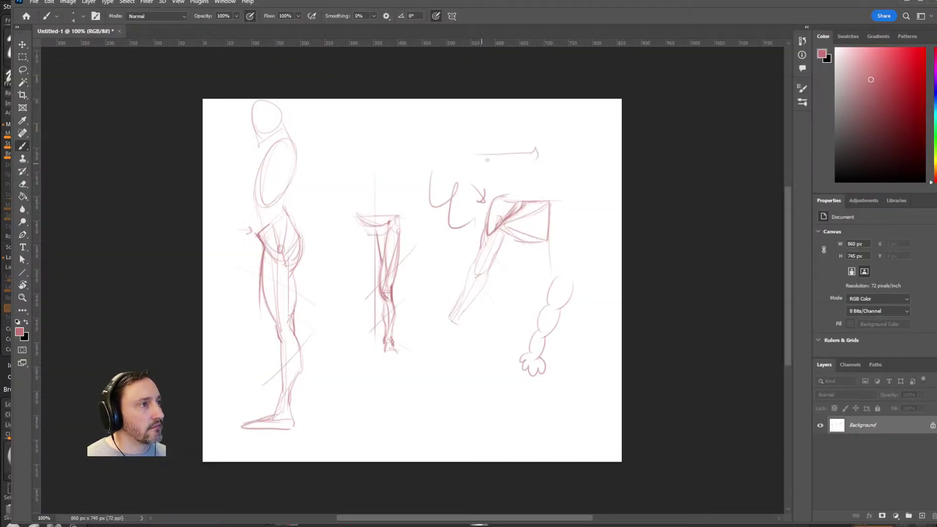
left_click_drag(476, 154, 534, 157)
left_click_drag(531, 120, 539, 161)
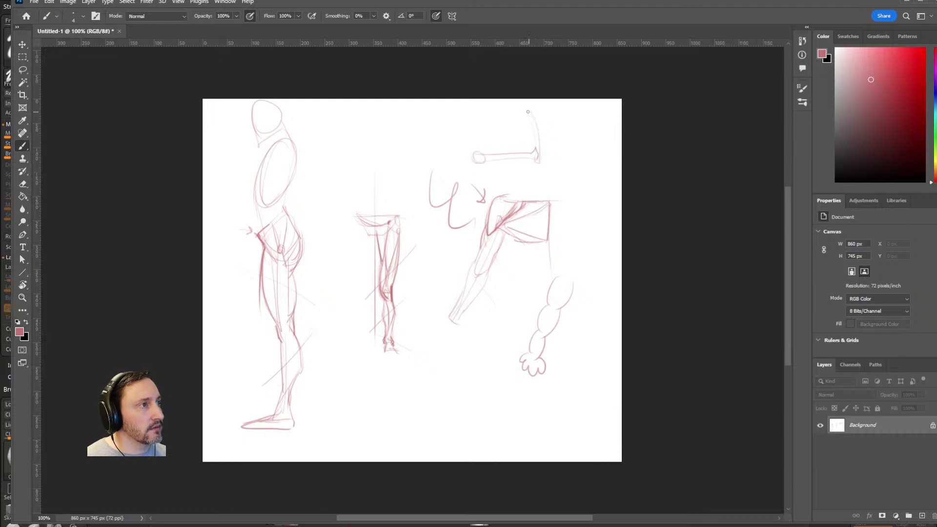
left_click_drag(528, 107, 551, 105)
left_click_drag(473, 174, 503, 158)
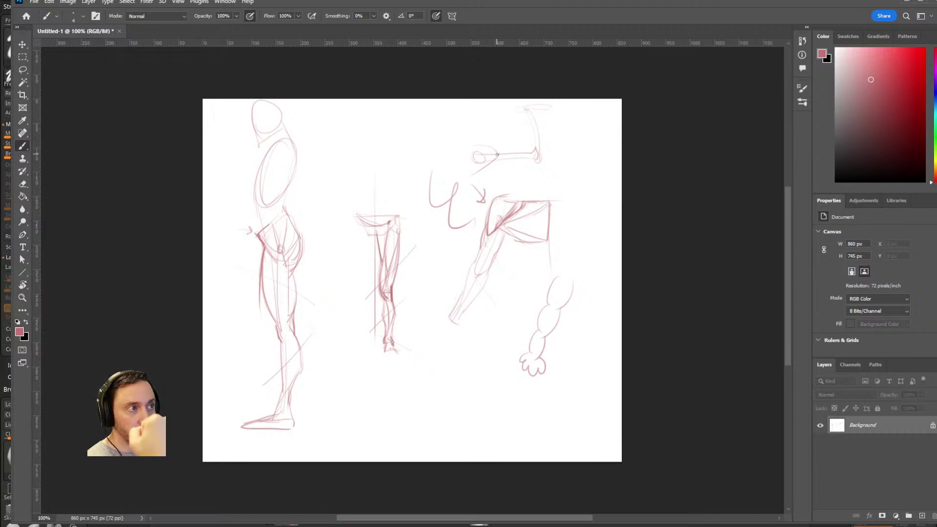
left_click_drag(517, 150, 499, 154)
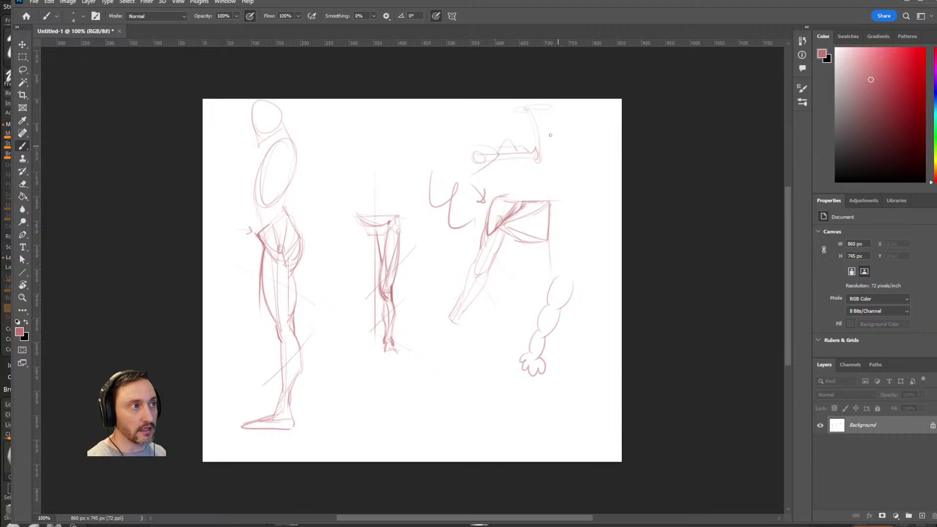
key("ctrl+z")
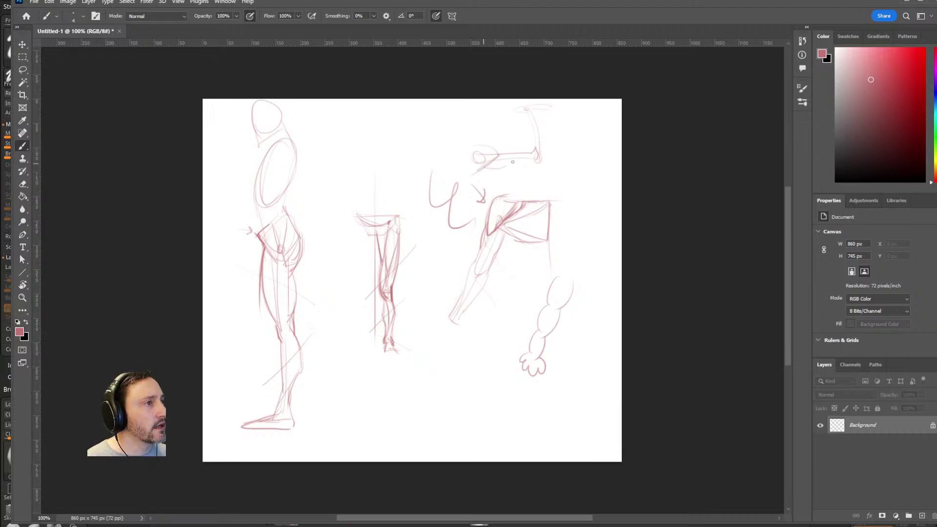
Step: Draw muscle contours around the bent arm, mark its peak with an arrow, and add a bumpy outline beneath it
left_click_drag(506, 166, 539, 162)
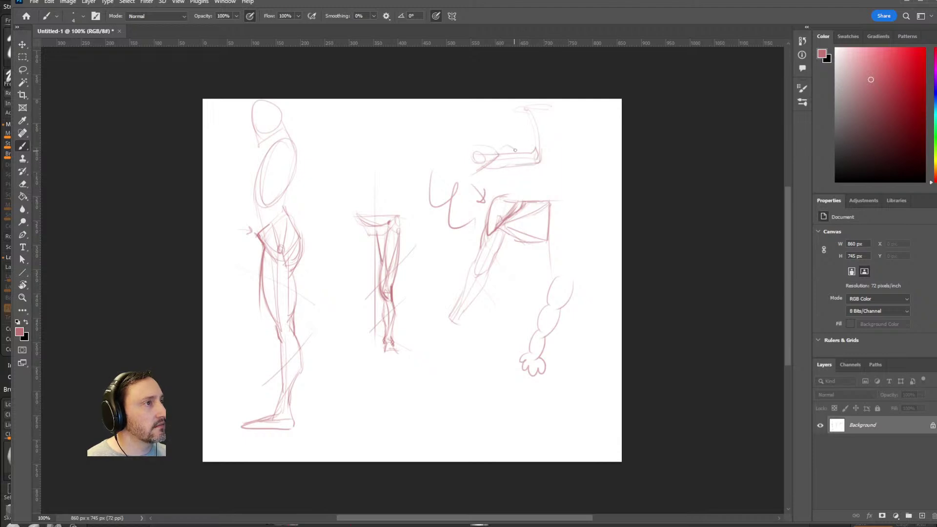
mouse_move(501, 131)
left_mouse_down()
mouse_move(531, 165)
mouse_move(592, 170)
mouse_move(554, 193)
mouse_move(594, 188)
left_mouse_up()
mouse_move(529, 164)
left_mouse_down()
mouse_move(488, 168)
mouse_move(540, 162)
left_mouse_up()
left_click_drag(474, 174, 513, 153)
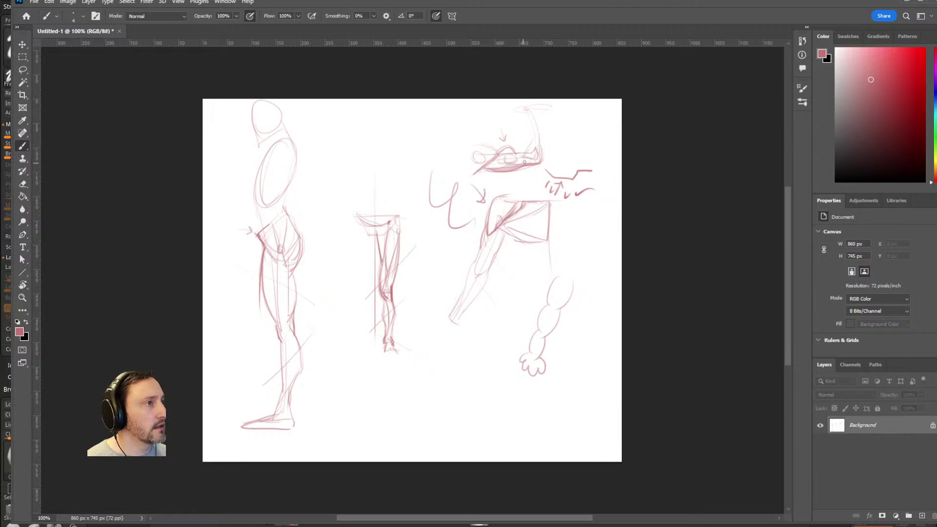
mouse_move(535, 131)
left_mouse_down()
mouse_move(523, 157)
mouse_move(531, 146)
left_mouse_up()
mouse_move(540, 114)
left_mouse_down()
mouse_move(534, 140)
mouse_move(550, 112)
mouse_move(555, 123)
mouse_move(538, 116)
left_mouse_up()
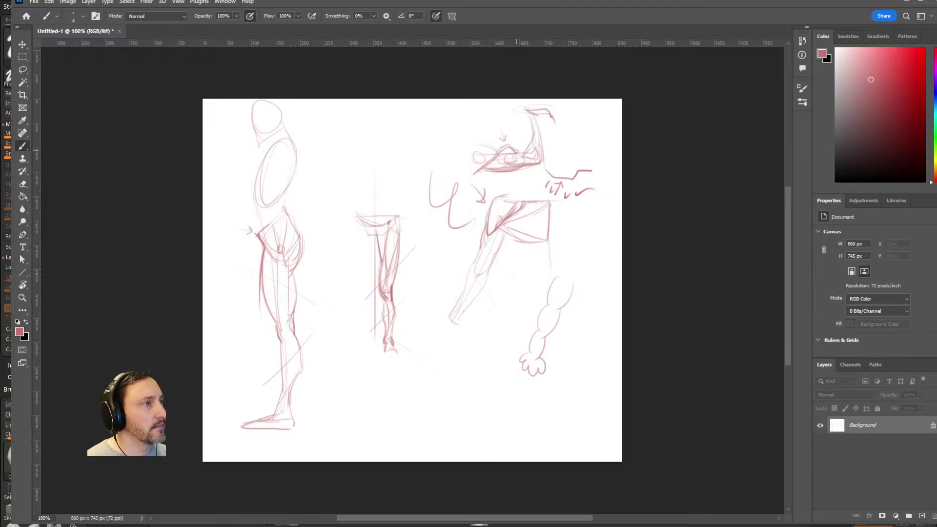
mouse_move(523, 156)
left_mouse_down()
mouse_move(533, 136)
mouse_move(526, 115)
left_mouse_up()
left_click_drag(497, 147, 461, 143)
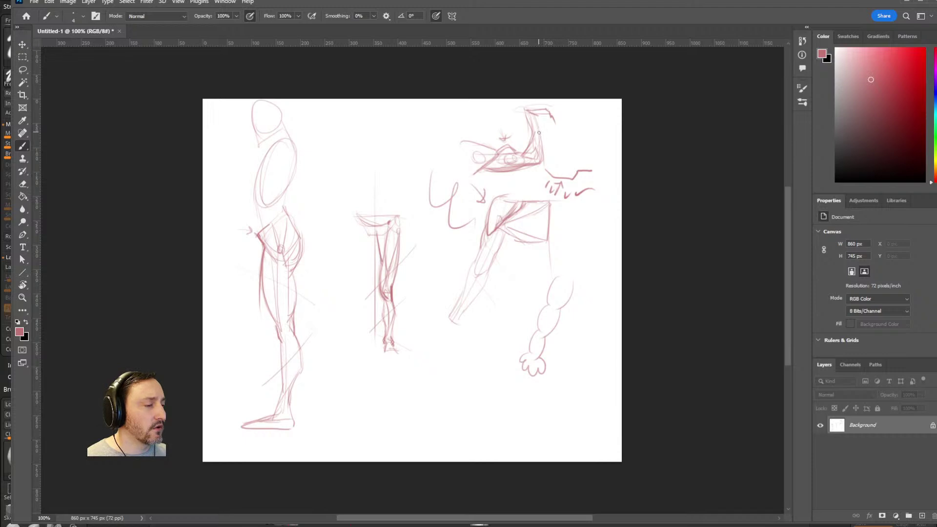
Step: Sketch a curve between two attachment points and a shaded, spindle-shaped muscle tapering to both ends
left_click(423, 130)
left_click_drag(406, 134, 423, 131)
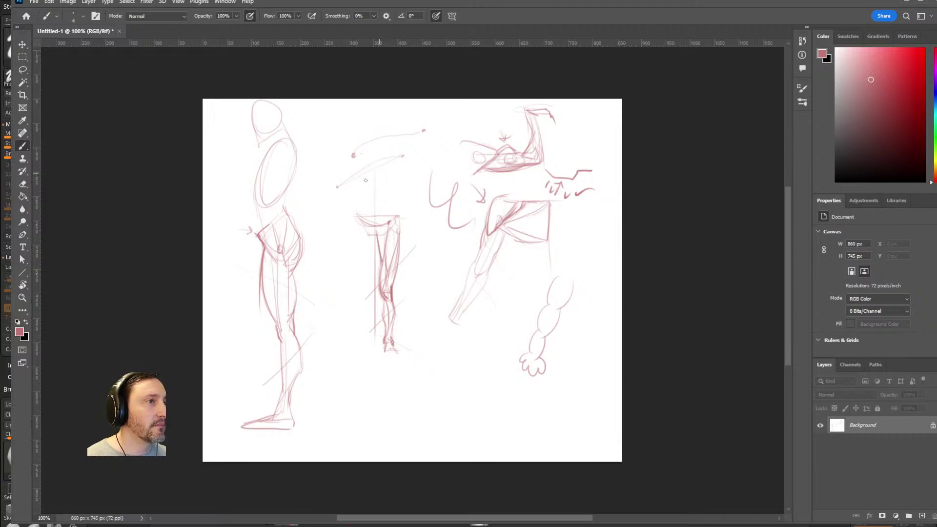
mouse_move(377, 174)
left_mouse_down()
mouse_move(402, 156)
mouse_move(383, 162)
left_mouse_up()
mouse_move(344, 185)
left_mouse_down()
mouse_move(392, 162)
mouse_move(361, 181)
left_mouse_up()
mouse_move(357, 172)
left_mouse_down()
mouse_move(407, 150)
mouse_move(339, 189)
left_mouse_up()
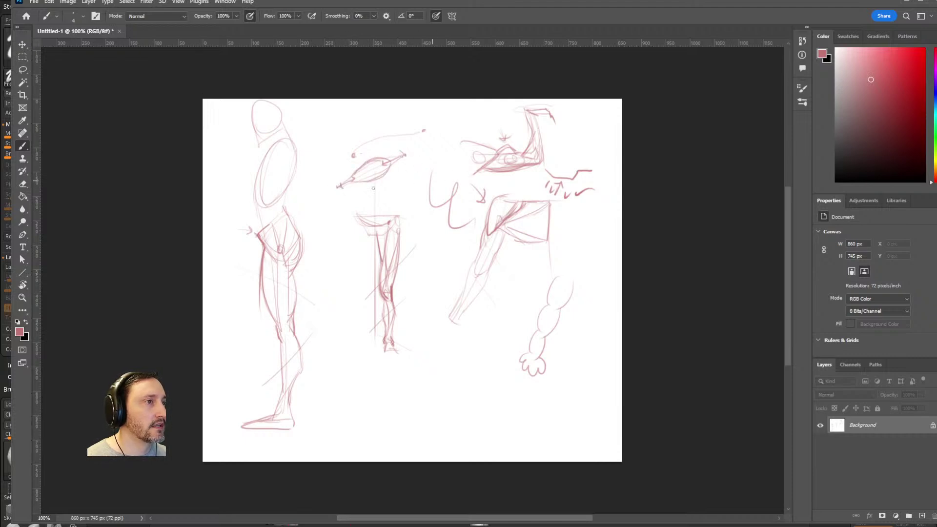
mouse_move(391, 168)
left_mouse_down()
mouse_move(359, 181)
mouse_move(388, 167)
left_mouse_up()
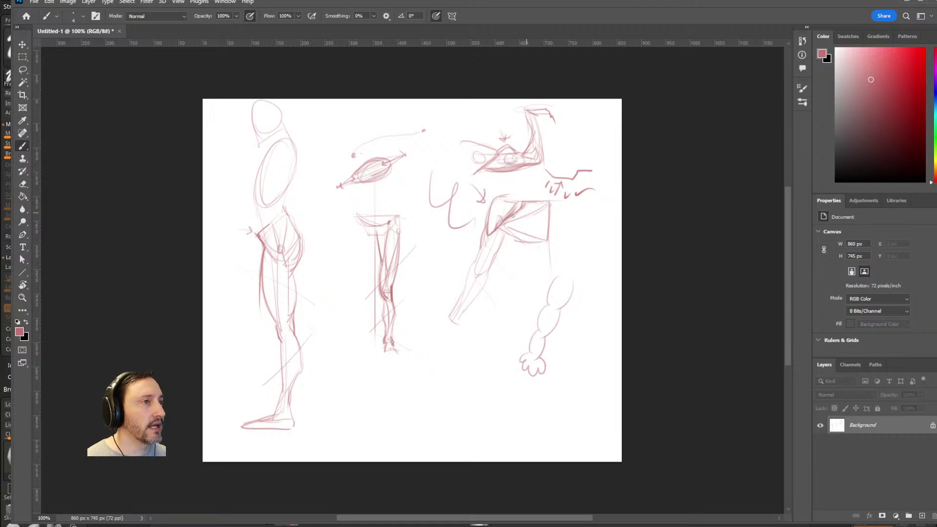
Step: Sketch an S-curved muscle form beside the spindle-shaped muscle
left_click_drag(393, 186, 453, 132)
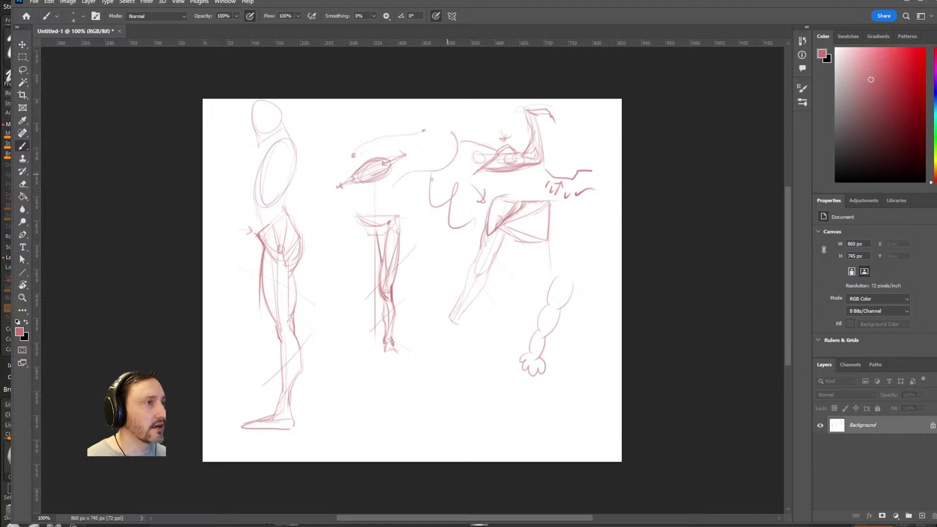
mouse_move(391, 191)
left_mouse_down()
mouse_move(463, 149)
mouse_move(453, 130)
mouse_move(422, 166)
mouse_move(434, 174)
mouse_move(440, 158)
mouse_move(447, 162)
left_mouse_up()
mouse_move(429, 171)
left_mouse_down()
mouse_move(455, 162)
mouse_move(392, 187)
left_mouse_up()
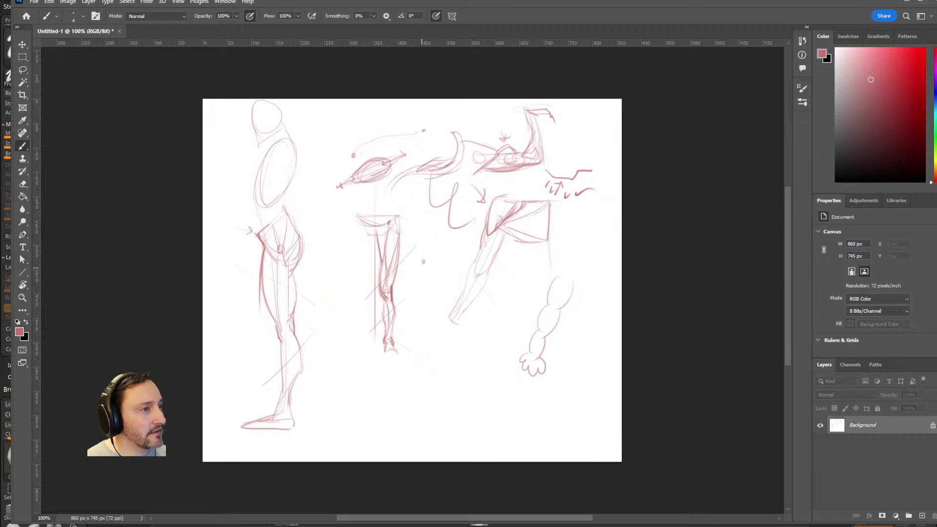
Step: Sketch paired tapering curves, a long S-curve and a leaf-shaped muscle below the hip and leg drawings
mouse_move(420, 285)
left_mouse_down()
mouse_move(435, 319)
mouse_move(433, 259)
mouse_move(448, 266)
mouse_move(439, 305)
left_mouse_up()
mouse_move(442, 299)
left_mouse_down()
mouse_move(455, 252)
mouse_move(449, 318)
left_mouse_up()
left_click_drag(529, 275, 475, 388)
left_click_drag(524, 307, 466, 380)
left_click_drag(521, 266, 534, 303)
left_click_drag(423, 323, 399, 414)
left_click_drag(431, 328, 395, 429)
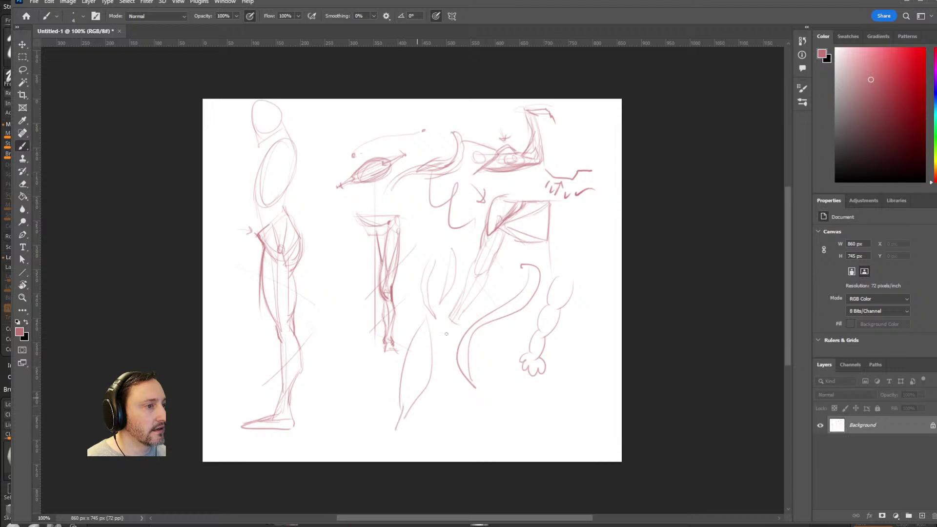
Step: Sketch a leg between the side and front figures, outlining the front of the thigh, knee, calf and ankle
left_click_drag(316, 215, 321, 210)
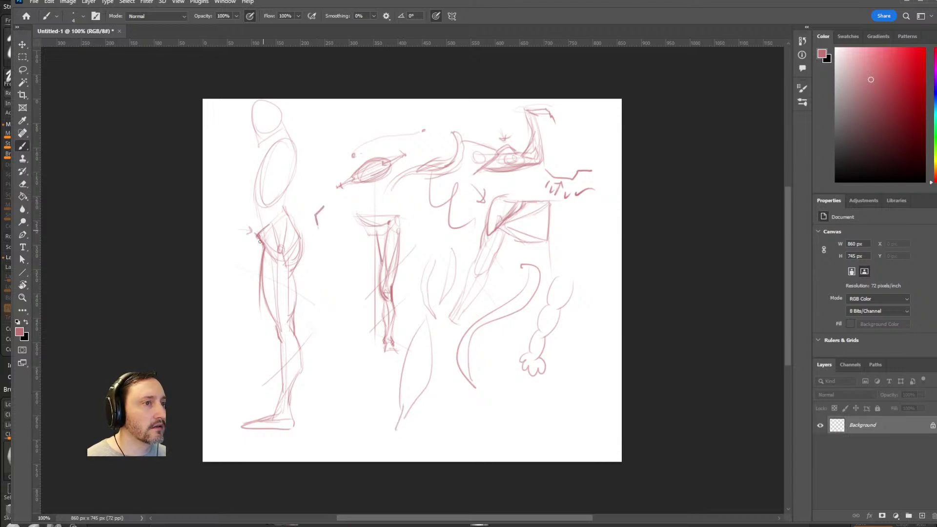
left_click_drag(335, 292, 334, 308)
left_click_drag(357, 401, 357, 409)
left_click_drag(317, 226, 330, 286)
mouse_move(318, 244)
left_mouse_down()
mouse_move(339, 292)
mouse_move(329, 293)
mouse_move(361, 352)
mouse_move(364, 401)
left_mouse_up()
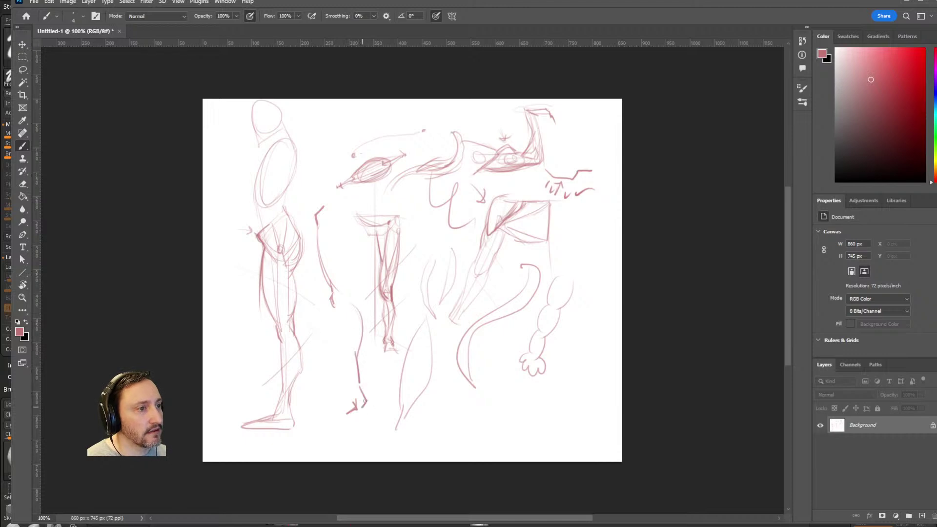
mouse_move(334, 311)
left_mouse_down()
mouse_move(350, 392)
mouse_move(338, 404)
left_mouse_up()
mouse_move(314, 214)
left_mouse_down()
mouse_move(318, 263)
mouse_move(336, 299)
left_mouse_up()
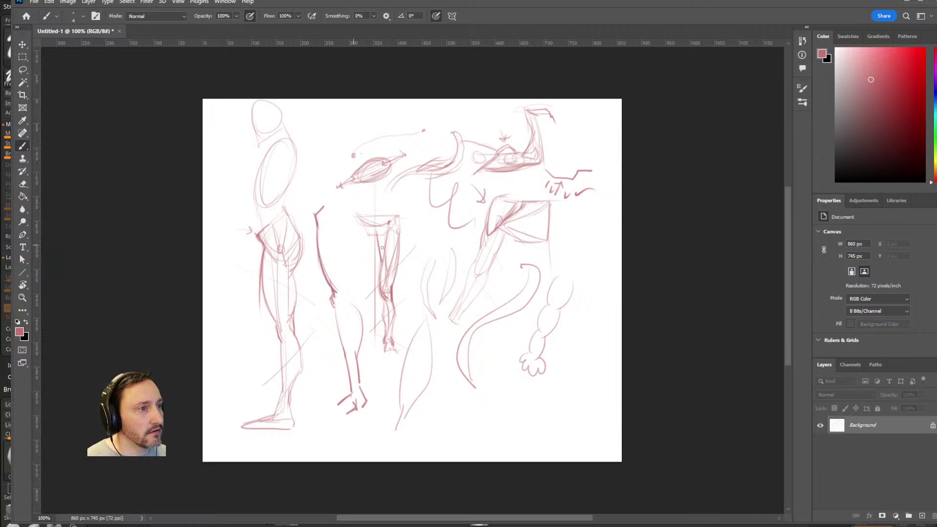
Step: Complete the opposite contour of the sketched leg with an arrow at the hip, and darken the bent arm's underside
mouse_move(339, 190)
left_mouse_down()
mouse_move(361, 219)
mouse_move(350, 285)
mouse_move(358, 311)
left_mouse_up()
left_click_drag(357, 269, 351, 289)
left_click_drag(352, 228, 359, 237)
left_click_drag(369, 194, 364, 209)
mouse_move(488, 172)
left_mouse_down()
mouse_move(516, 174)
mouse_move(508, 173)
mouse_move(539, 158)
left_mouse_up()
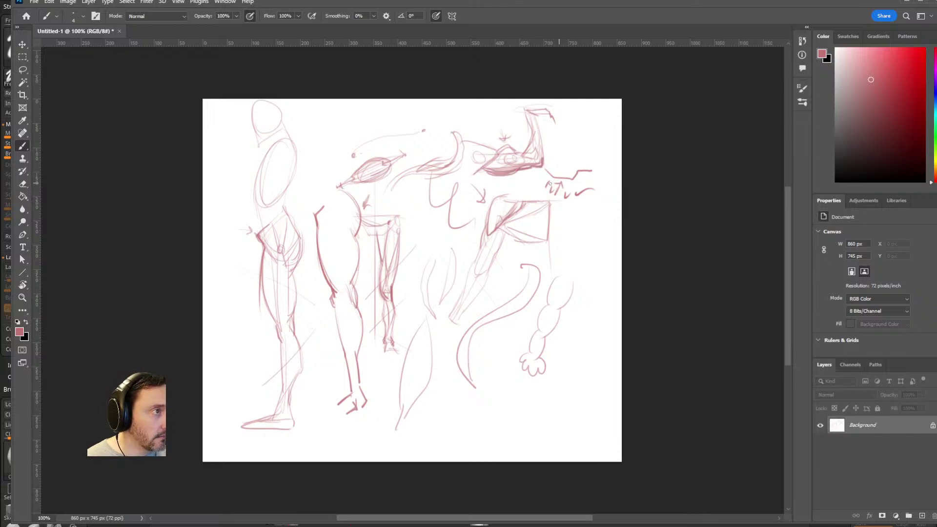
mouse_move(498, 183)
left_mouse_down()
mouse_move(548, 176)
mouse_move(558, 166)
mouse_move(533, 182)
mouse_move(530, 199)
mouse_move(522, 181)
mouse_move(507, 182)
left_mouse_up()
left_click_drag(513, 190, 521, 182)
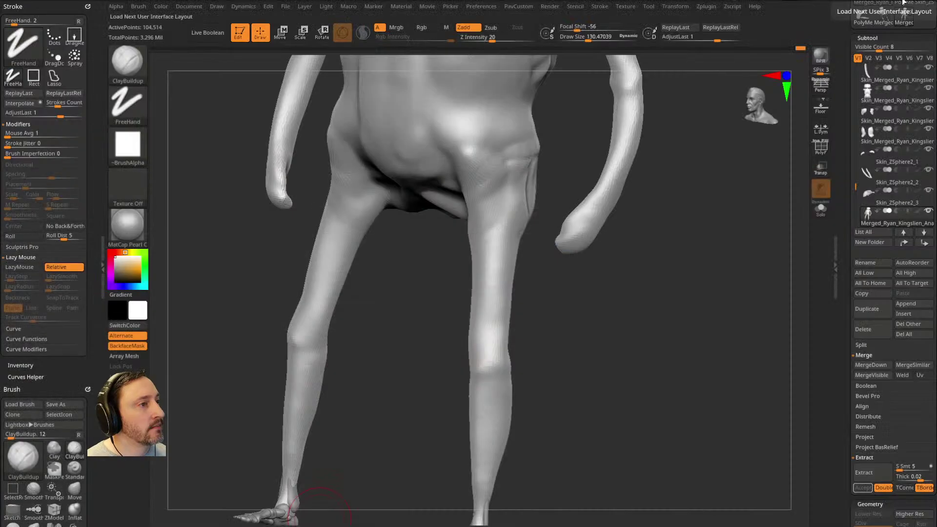
Step: Return to ZBrush and adjust the shape of the upper thighs with the Move brush
mouse_move(611, 314)
left_mouse_down()
mouse_move(638, 278)
mouse_move(564, 262)
left_mouse_up()
key("b")
key("m")
key("v")
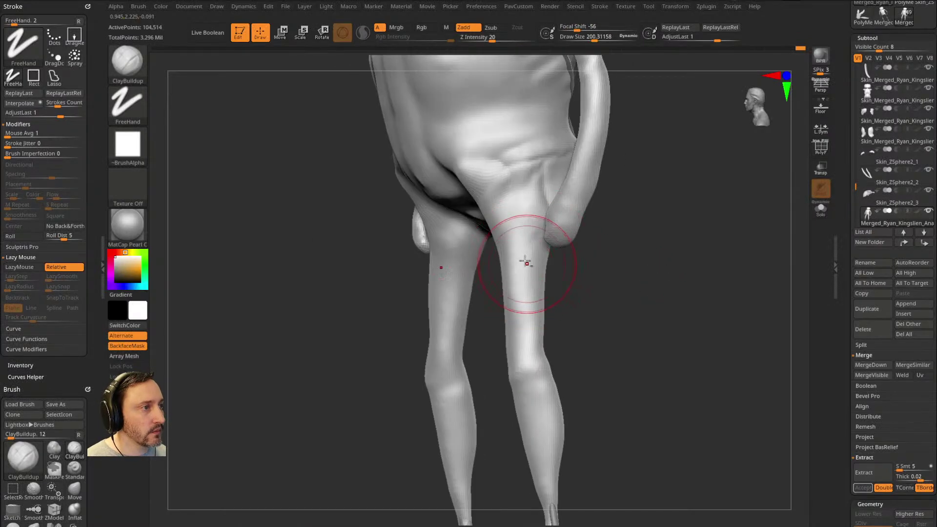
mouse_move(599, 296)
left_mouse_down()
mouse_move(657, 297)
mouse_move(606, 234)
left_mouse_up()
Step: Build up the front of the upper thighs with the ClayBuildup brush and smooth the result
key("b")
key("c")
key("b")
left_click_drag(605, 280, 568, 271)
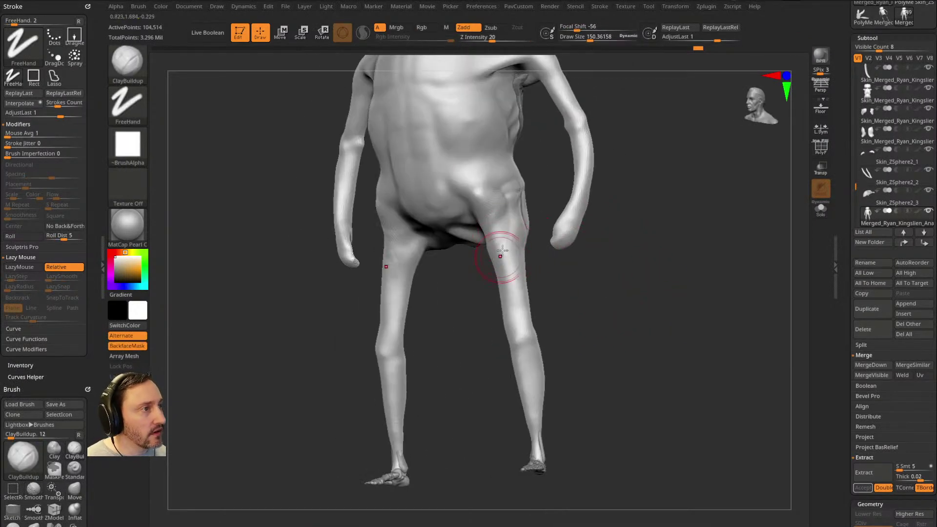
left_click_drag(504, 296, 506, 244, "shift")
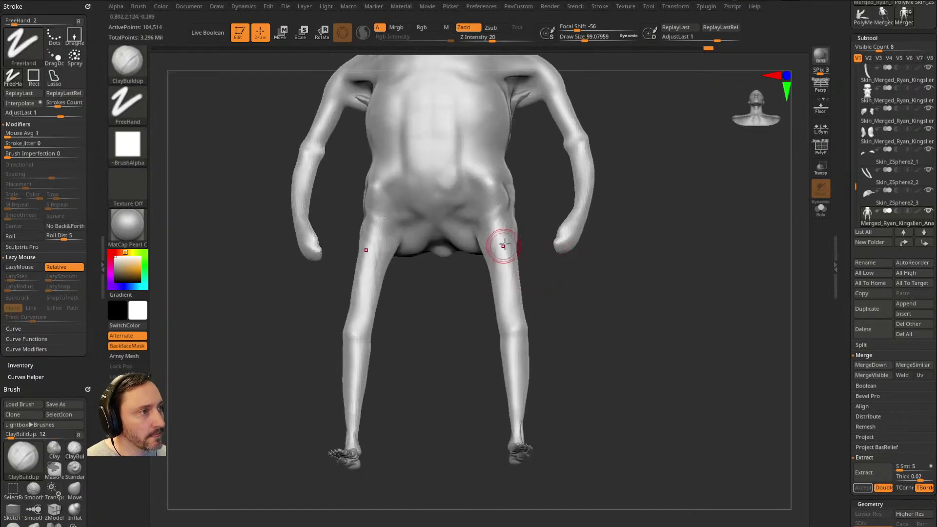
Step: Carve muscle separation lines from the front of the hips into the upper thighs with a smaller DamStandard brush
key("b")
key("d")
key("s")
mouse_move(455, 324)
left_mouse_down()
mouse_move(462, 345)
mouse_move(501, 257)
left_mouse_up()
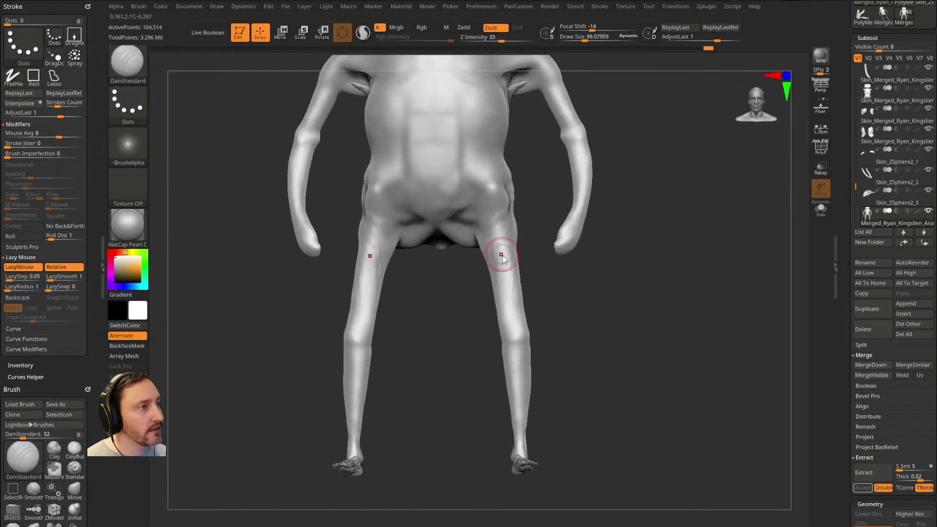
left_click_drag(497, 194, 494, 213)
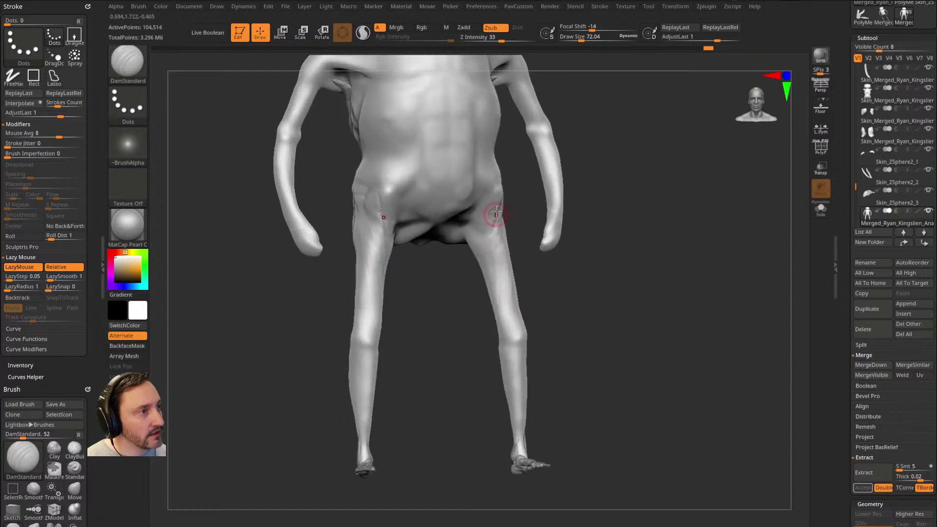
mouse_move(487, 259)
left_mouse_down()
mouse_move(484, 316)
mouse_move(491, 214)
left_mouse_up()
Step: Extend the DamStandard grooves diagonally down the inner thighs to the inside of the knees
mouse_move(539, 300)
left_mouse_down()
mouse_move(575, 253)
mouse_move(464, 220)
left_mouse_up()
mouse_move(476, 326)
left_mouse_down()
mouse_move(489, 301)
mouse_move(477, 313)
mouse_move(567, 293)
mouse_move(496, 222)
mouse_move(482, 167)
mouse_move(482, 204)
left_mouse_up()
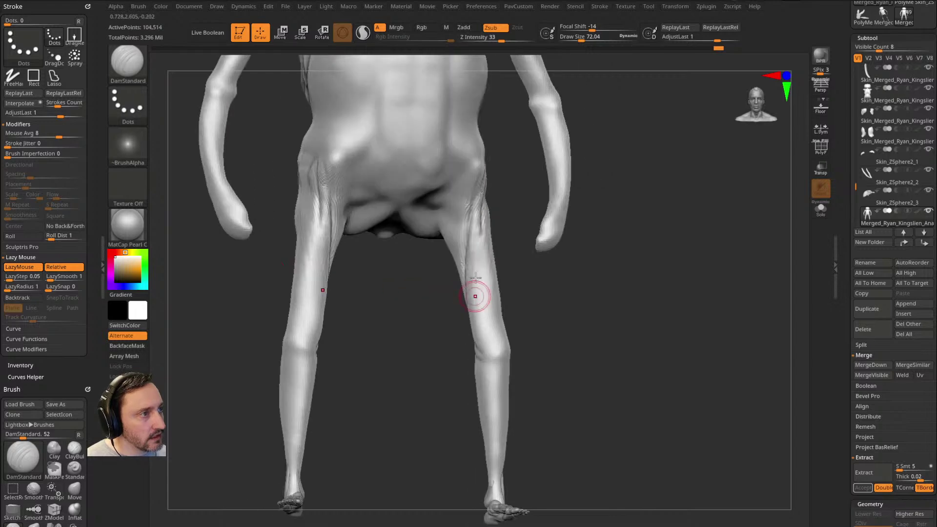
left_click_drag(449, 342, 488, 267)
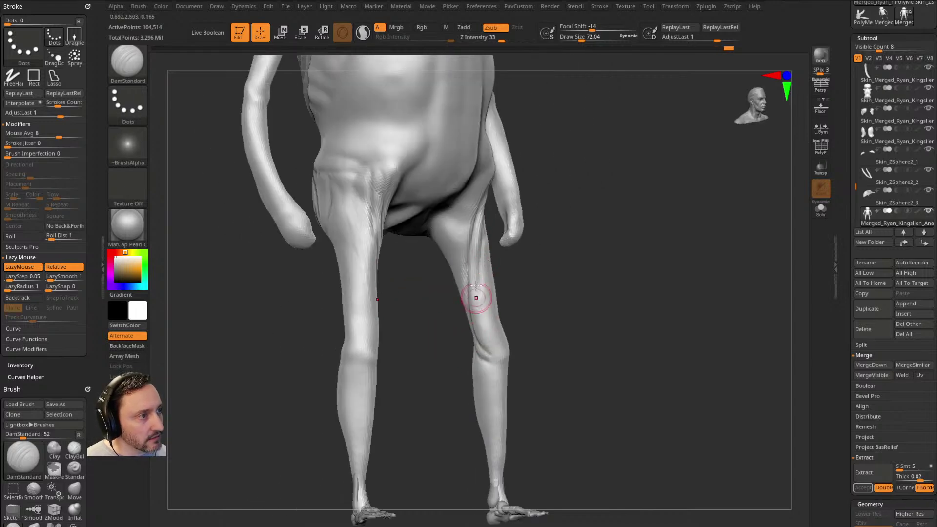
left_click_drag(485, 357, 494, 230)
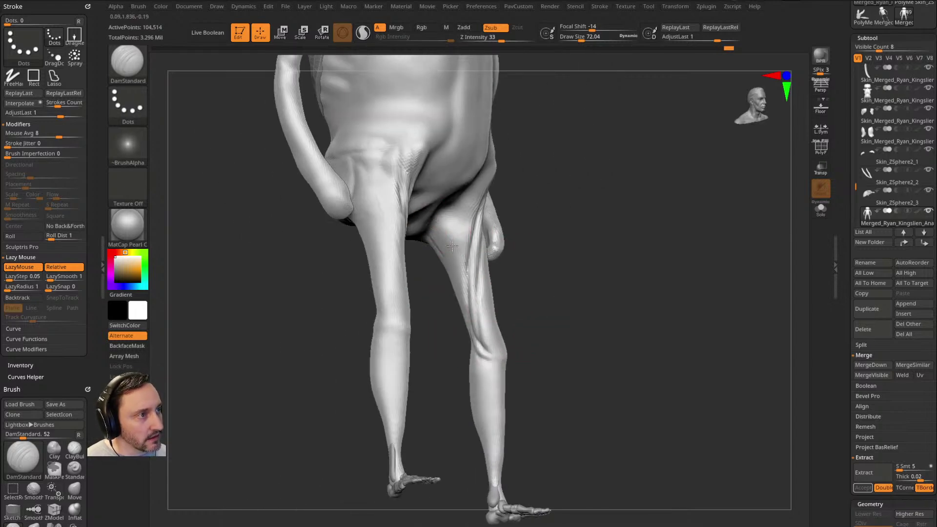
Step: Carve muscle separation lines along the outer hips and thighs with the DamStandard brush
mouse_move(585, 221)
left_mouse_down()
mouse_move(550, 233)
mouse_move(592, 278)
mouse_move(493, 276)
mouse_move(522, 254)
mouse_move(523, 288)
mouse_move(481, 281)
left_mouse_up()
mouse_move(537, 302)
left_mouse_down()
mouse_move(487, 308)
mouse_move(543, 268)
mouse_move(498, 230)
left_mouse_up()
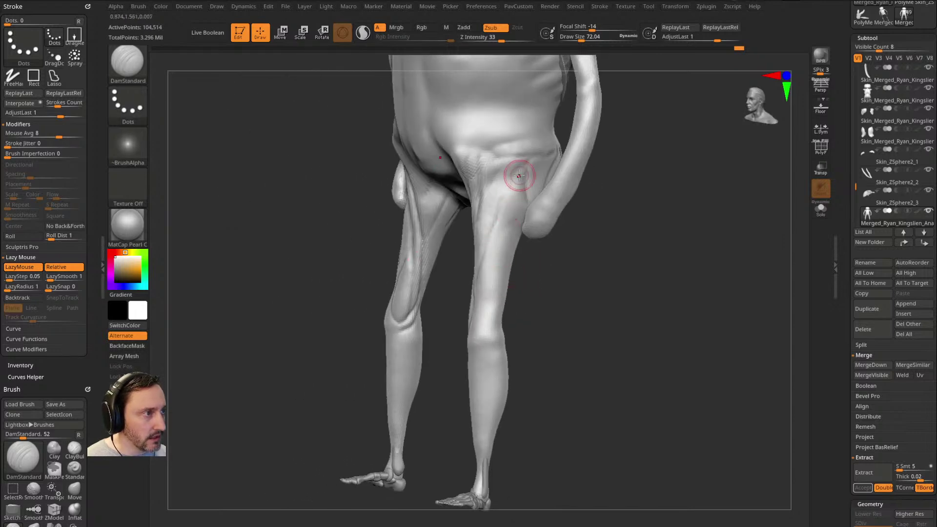
mouse_move(504, 292)
left_mouse_down()
mouse_move(554, 317)
mouse_move(518, 279)
mouse_move(527, 254)
left_mouse_up()
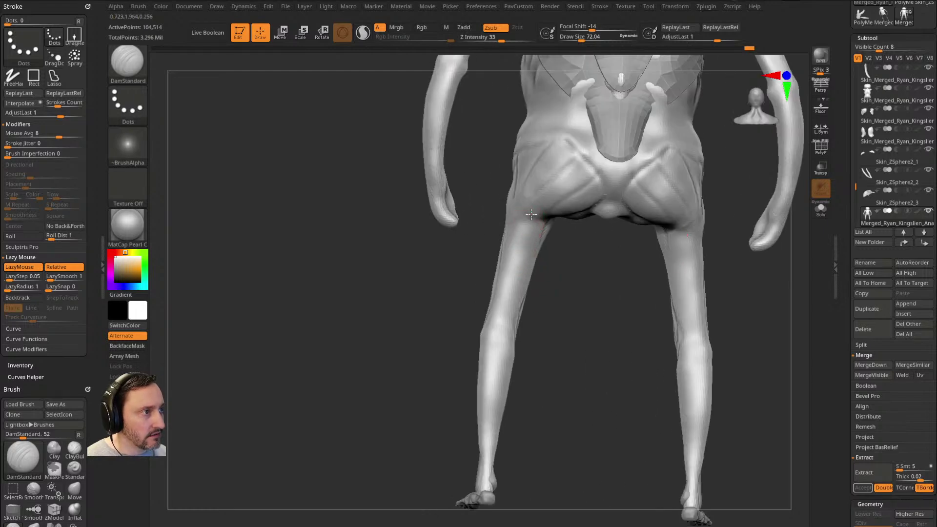
Step: Carve muscle separation lines down the back of the thighs and over the calves with the DamStandard brush
left_click_drag(530, 214, 532, 245)
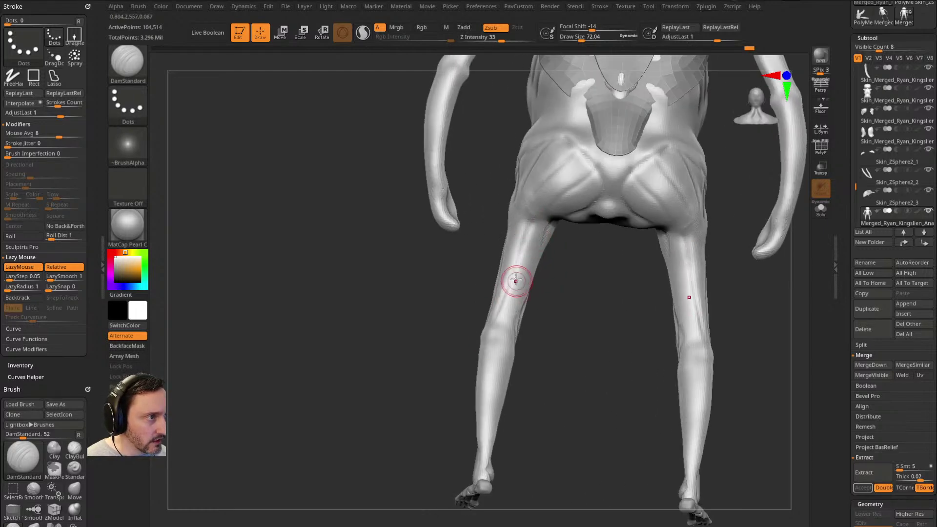
mouse_move(554, 310)
left_mouse_down()
mouse_move(579, 328)
mouse_move(512, 297)
left_mouse_up()
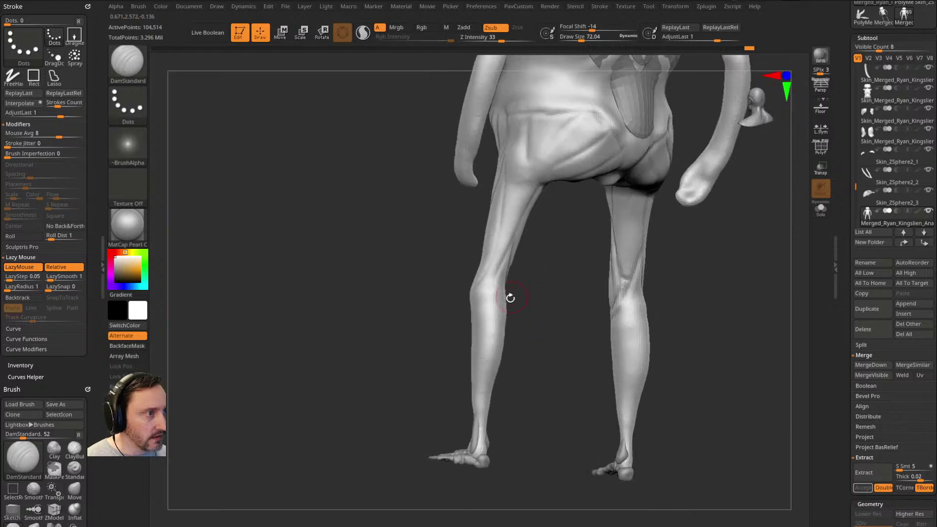
left_click_drag(528, 343, 491, 277)
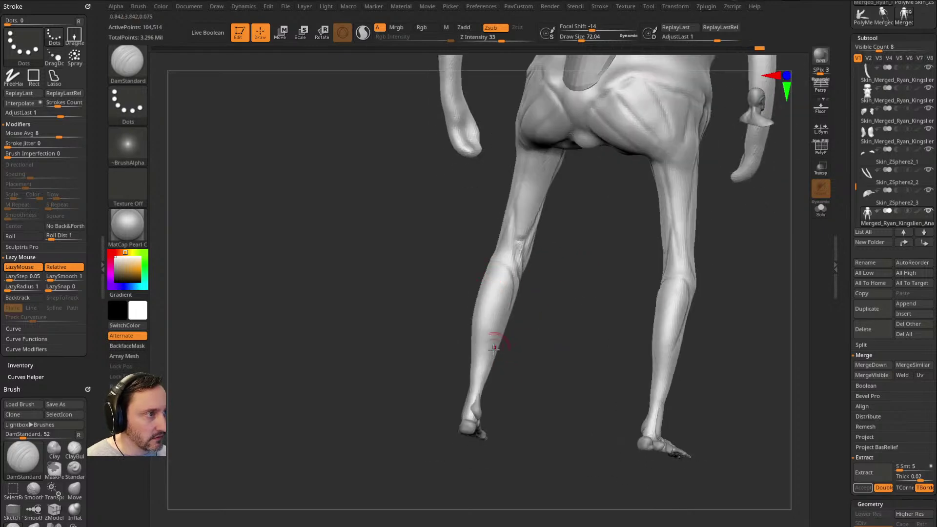
left_click_drag(497, 343, 503, 295)
Step: Carve DamStandard grooves along the front and outer side of the shins from the knees toward the ankles
mouse_move(412, 348)
left_mouse_down()
mouse_move(550, 327)
mouse_move(600, 273)
mouse_move(570, 286)
mouse_move(574, 248)
mouse_move(566, 251)
mouse_move(581, 250)
left_mouse_up()
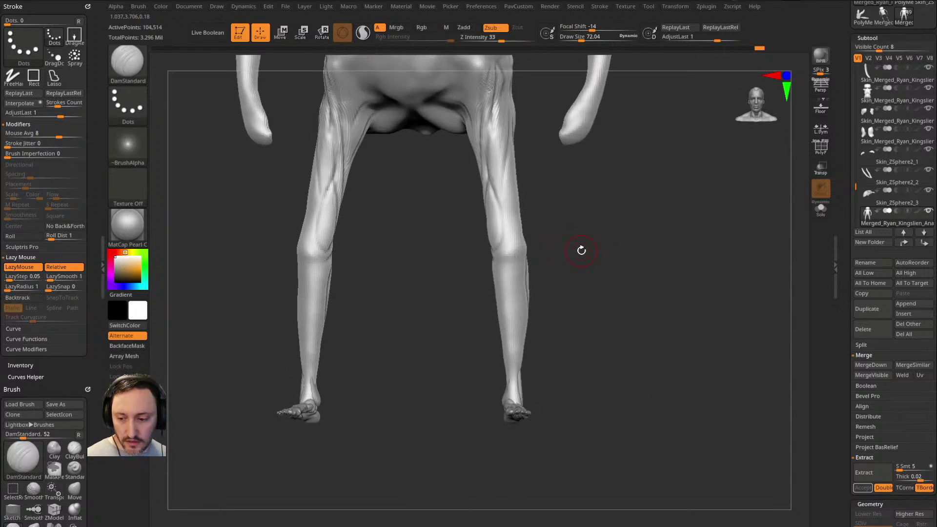
mouse_move(586, 220)
left_mouse_down()
mouse_move(613, 194)
mouse_move(535, 244)
mouse_move(513, 240)
mouse_move(548, 247)
mouse_move(497, 259)
mouse_move(496, 243)
left_mouse_up()
left_click_drag(517, 321, 538, 288)
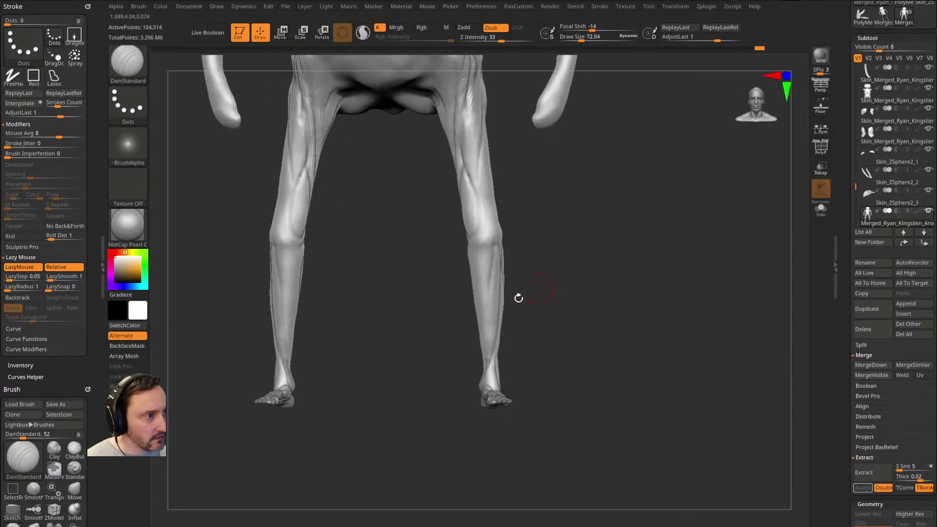
mouse_move(545, 255)
left_mouse_down()
mouse_move(563, 294)
mouse_move(584, 295)
mouse_move(518, 288)
left_mouse_up()
Step: Build up the muscles along the front of the shins with the ClayBuildup brush and smooth them
key("b")
key("c")
key("b")
mouse_move(487, 316)
left_mouse_down()
mouse_move(484, 358)
mouse_move(489, 312)
mouse_move(491, 338)
left_mouse_up()
right_click_drag(502, 320, 491, 327)
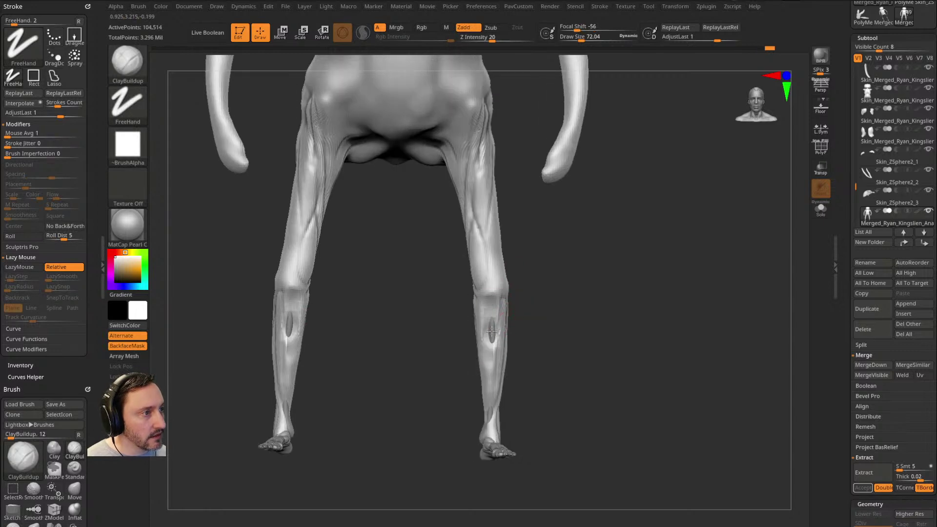
left_click_drag(494, 303, 490, 406)
right_click_drag(491, 406, 508, 328)
left_click_drag(489, 385, 488, 356, "shift")
right_click_drag(532, 309, 571, 309, "shift")
Step: Build up the outer glutes and back of the hips with a larger ClayBuildup brush
right_click_drag(548, 277, 512, 293)
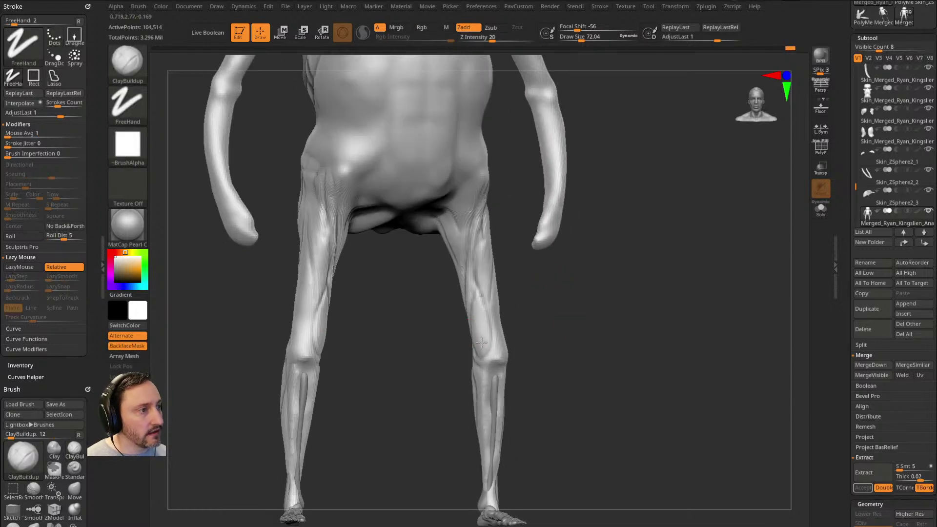
mouse_move(490, 341)
right_mouse_down()
mouse_move(475, 271)
mouse_move(596, 251)
mouse_move(484, 224)
right_mouse_up()
mouse_move(475, 342)
right_mouse_down()
mouse_move(493, 267)
mouse_move(492, 281)
mouse_move(511, 274)
mouse_move(539, 242)
right_mouse_up()
right_click_drag(448, 199, 517, 293)
right_click_drag(446, 347, 454, 305)
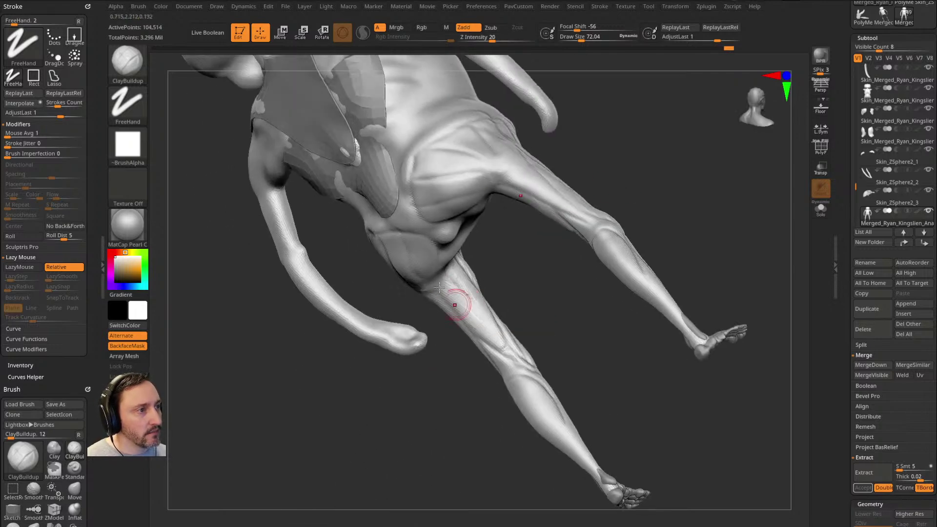
right_click_drag(462, 371, 554, 209)
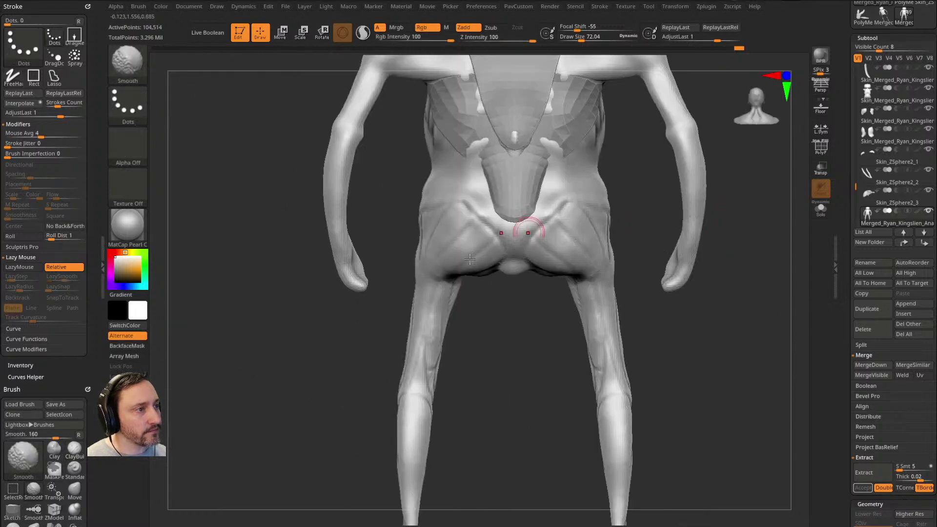
right_click_drag(416, 349, 463, 312)
key("s")
left_click_drag(457, 308, 462, 307)
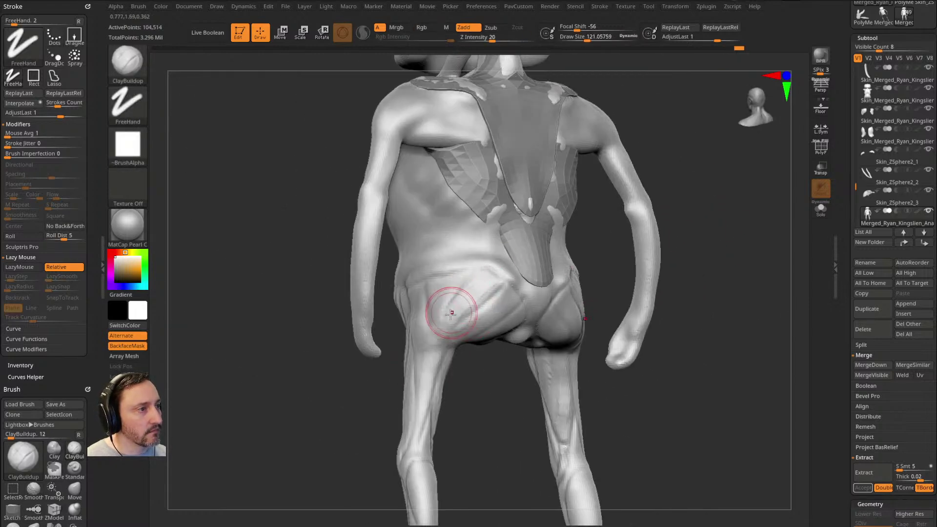
right_click_drag(493, 333, 459, 316)
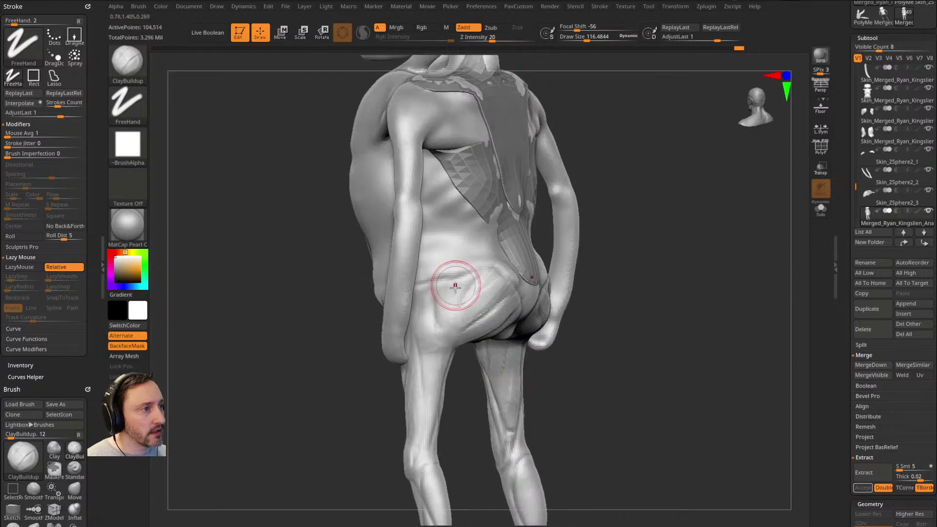
right_click_drag(591, 247, 636, 243)
key("s")
left_click_drag(452, 310, 448, 310)
Step: Isolate the hips and legs of the body mesh with SelectLasso and split them into a separate subtool
right_click_drag(531, 289, 586, 280)
mouse_move(591, 211)
right_mouse_down("shift")
mouse_move(625, 215)
mouse_move(650, 236)
mouse_move(662, 267)
mouse_move(653, 254)
right_mouse_up("shift")
mouse_move(654, 254)
right_mouse_down()
mouse_move(637, 263)
mouse_move(653, 269)
right_mouse_up()
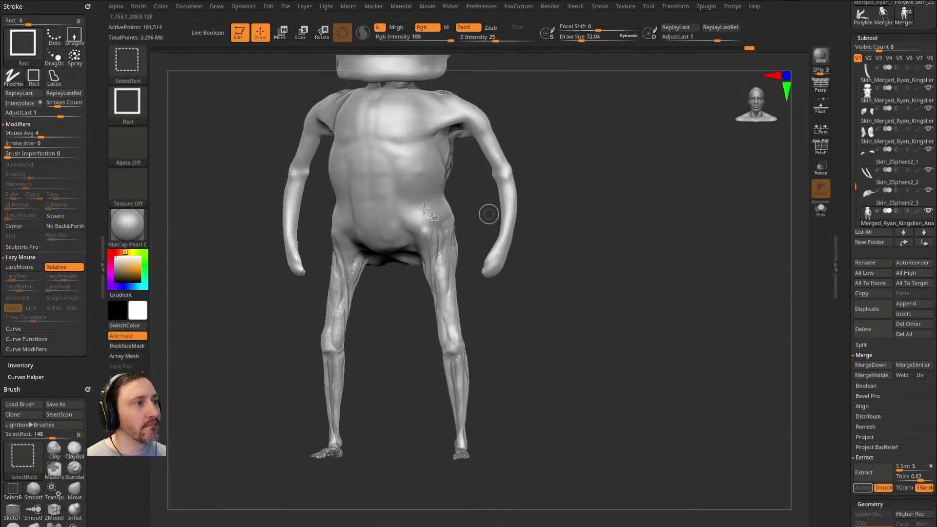
left_click(132, 68)
left_click(181, 73)
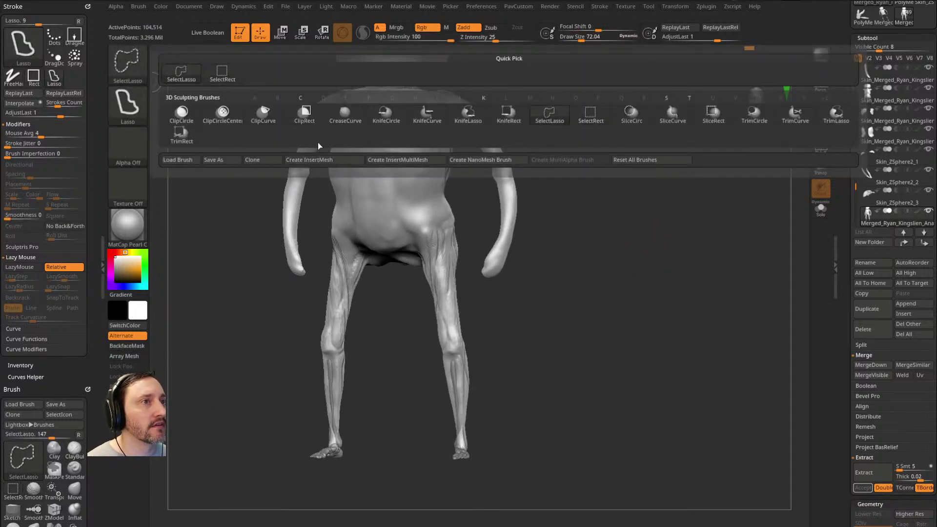
mouse_move(463, 207)
left_mouse_down("ctrl+shift")
mouse_move(434, 218)
mouse_move(424, 377)
mouse_move(444, 431)
mouse_move(481, 244)
left_mouse_up("ctrl+shift")
mouse_move(628, 330)
left_mouse_down()
mouse_move(592, 337)
mouse_move(600, 337)
left_mouse_up()
left_click_drag(704, 288, 722, 285, "ctrl+shift")
key("2")
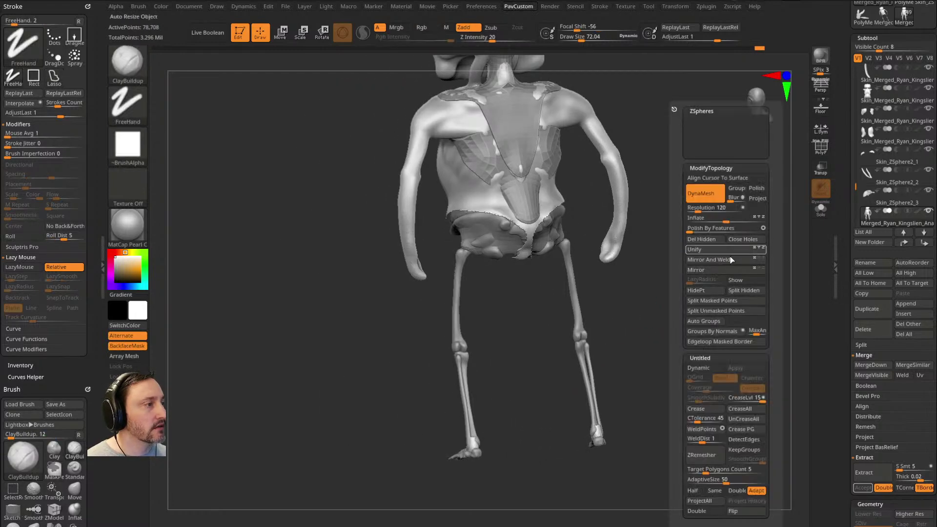
left_click(745, 291)
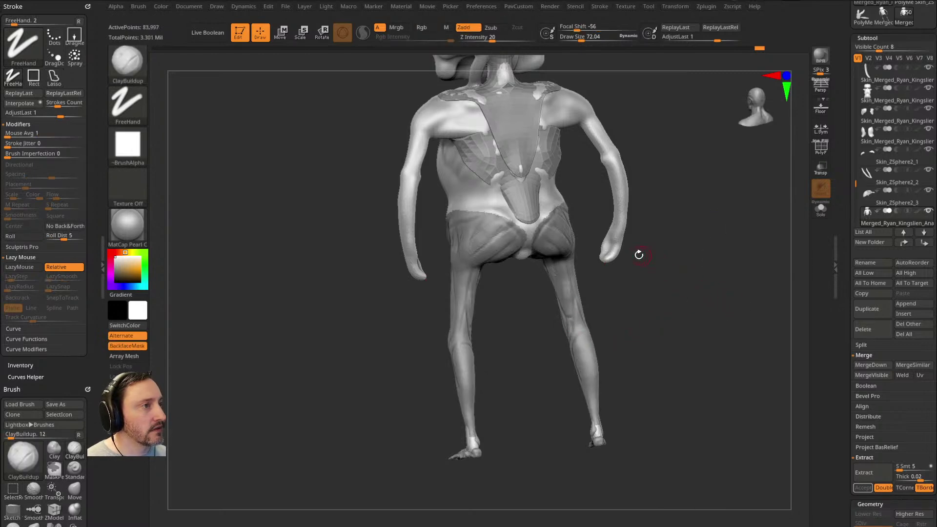
Step: Solo the torso mesh and delete the leftover ankle pieces from it
key("alt+s")
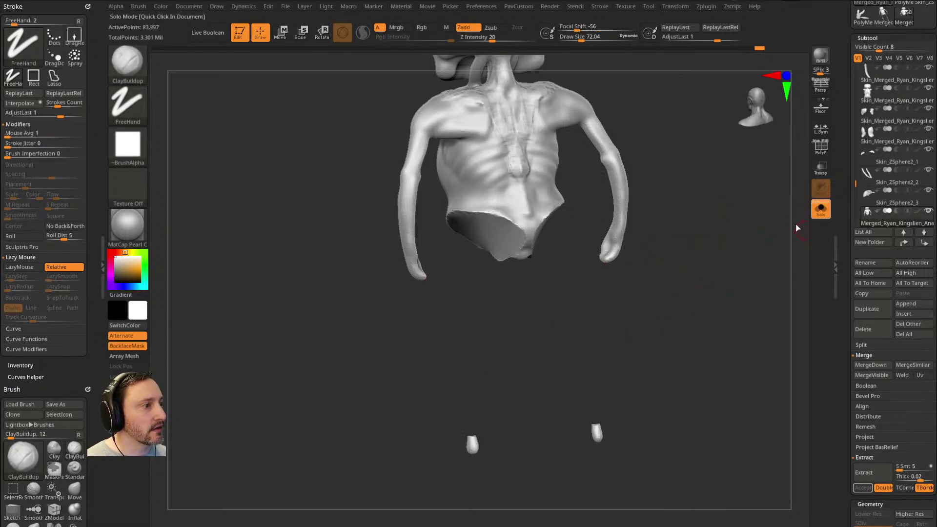
mouse_move(658, 365)
left_mouse_down("ctrl+alt+shift")
mouse_move(574, 477)
mouse_move(654, 371)
left_mouse_up("ctrl+alt+shift")
key("2")
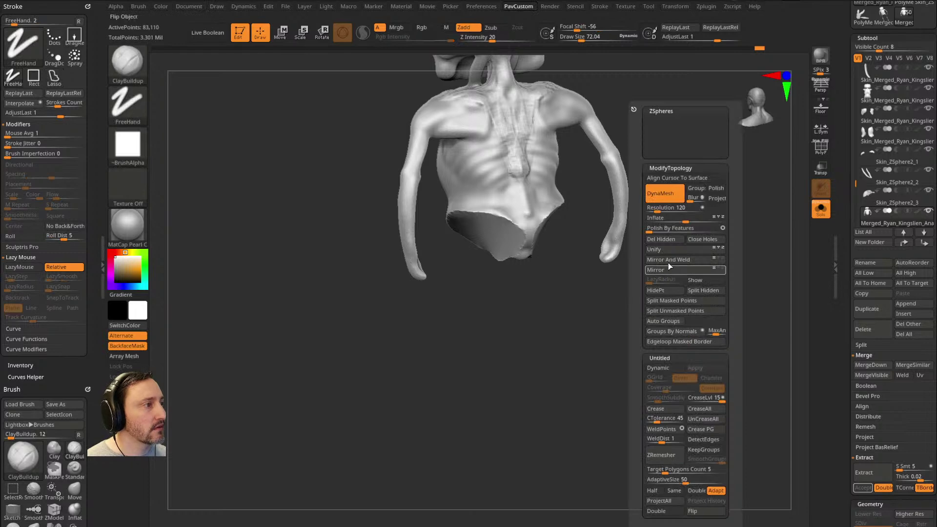
left_click(669, 243)
key("alt+s")
Step: Select the outer torso and head skin subtool and delete it, keeping the split-off leg muscles
left_click(459, 258, "alt")
mouse_move(659, 240)
left_mouse_down()
mouse_move(694, 231)
mouse_move(693, 330)
mouse_move(637, 241)
mouse_move(609, 251)
mouse_move(601, 221)
left_mouse_up()
key("b")
key("s")
key("t")
left_click(556, 263, "alt")
left_click_drag(615, 235, 626, 240, "shift")
key("ctrl+shift")
mouse_move(612, 174)
left_mouse_down()
mouse_move(627, 255)
mouse_move(586, 257)
mouse_move(653, 245)
mouse_move(543, 327)
left_mouse_up()
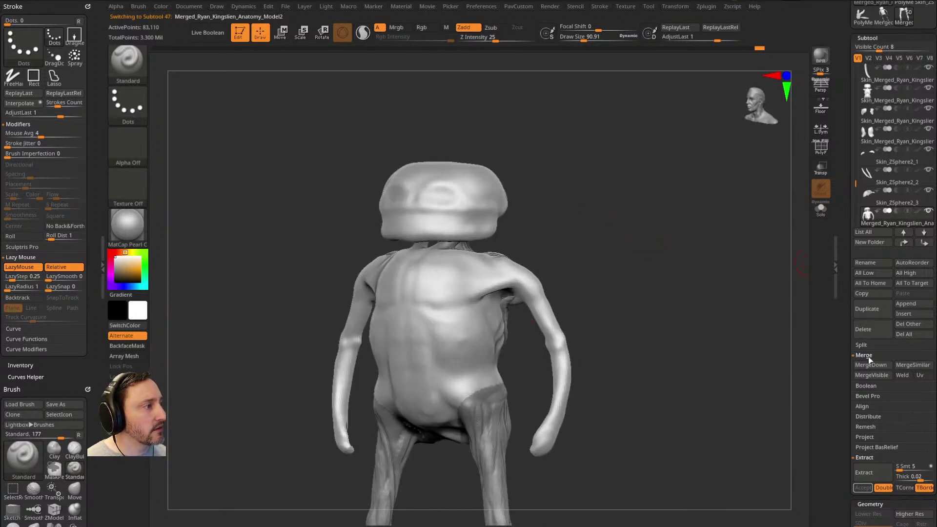
left_click(864, 329)
left_click_drag(759, 345, 703, 263)
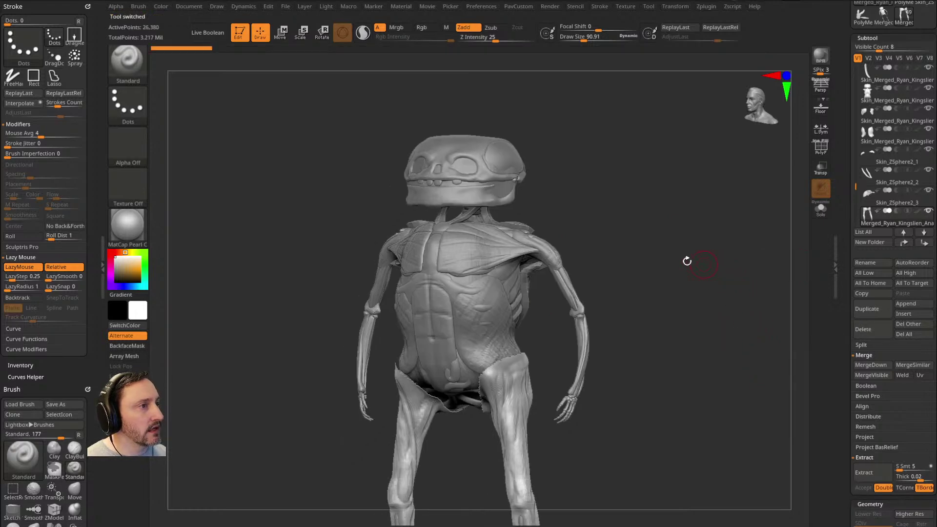
Step: Mask the masseter area at the back of the jaw on the skull and extract it as a new subtool with 0.02 thickness
left_click(504, 201, "alt")
left_click_drag(556, 179, 585, 266, "alt")
left_click(498, 130, "alt")
left_click_drag(595, 129, 624, 288, "alt")
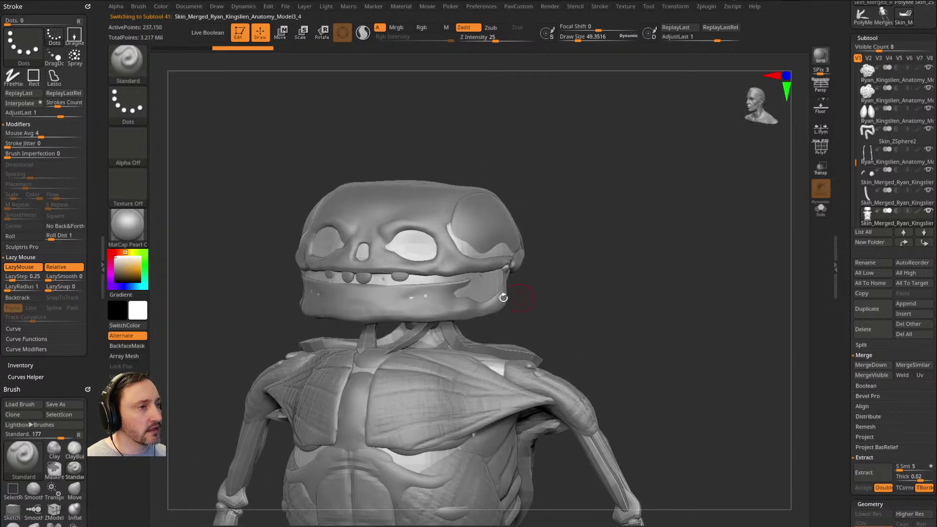
key("ctrl")
left_click_drag(547, 279, 507, 274)
key("3")
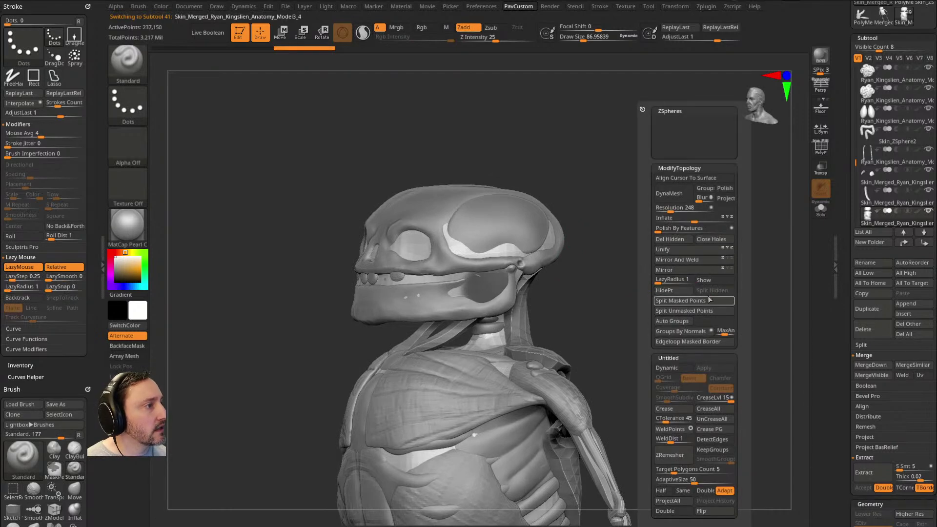
left_click_drag(843, 342, 843, 265)
left_click(872, 399)
mouse_move(642, 240)
left_mouse_down()
mouse_move(660, 240)
mouse_move(651, 246)
left_mouse_up()
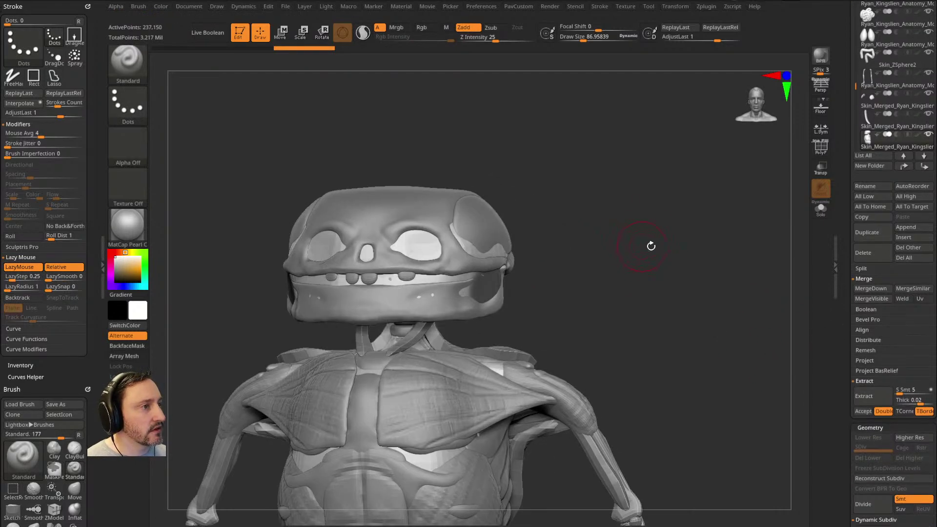
left_click(871, 409)
Step: DynaMesh the extracted jaw pieces at resolution 128, smooth them and clear the mask
key("space")
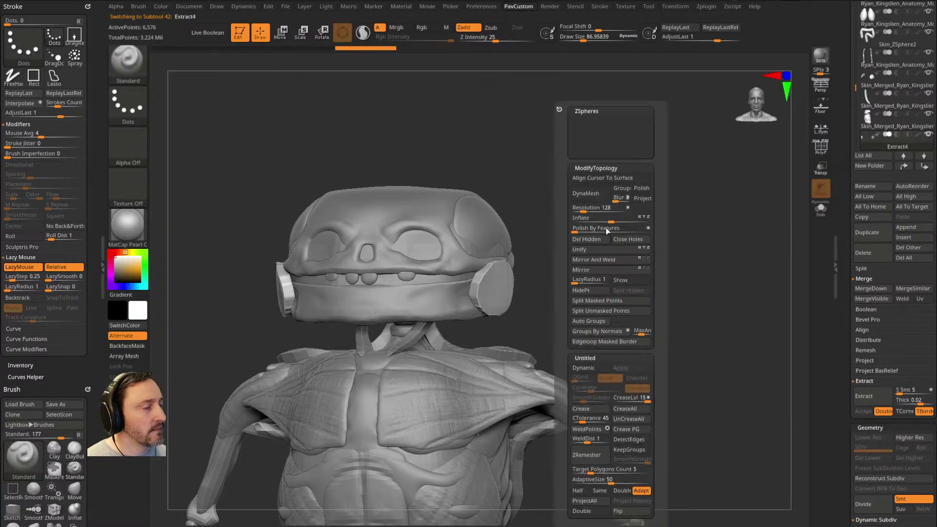
left_click(606, 195)
left_click_drag(494, 284, 495, 291, "shift")
left_click_drag(587, 186, 602, 208, "ctrl")
Step: Fit the extracted jaw muscles against the sides of the jaw with the Move brush
left_click_drag(575, 268, 533, 278)
key("b")
key("m")
key("v")
left_click_drag(470, 277, 478, 279)
left_click_drag(605, 273, 497, 293)
left_click_drag(524, 288, 517, 290)
left_click_drag(600, 292, 644, 258)
Step: Adjust the Move brush size and reshape the jaw muscle's outline over the rear corner of the jaw
key("s")
left_click_drag(506, 290, 504, 274)
mouse_move(619, 258)
left_mouse_down("alt")
mouse_move(627, 279)
mouse_move(668, 279)
left_mouse_up("alt")
left_click_drag(509, 301, 484, 333)
left_click_drag(609, 314, 528, 311)
key("s")
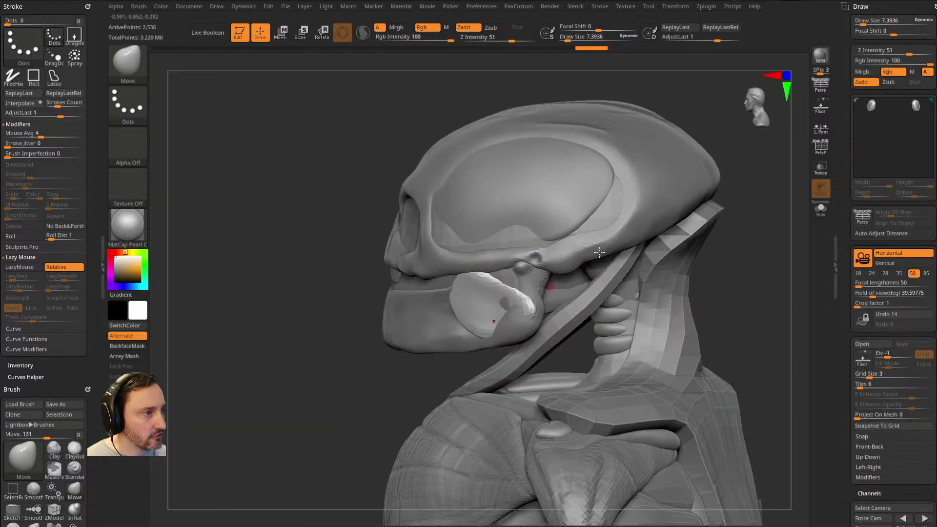
left_click(931, 6)
left_click_drag(432, 341, 474, 343)
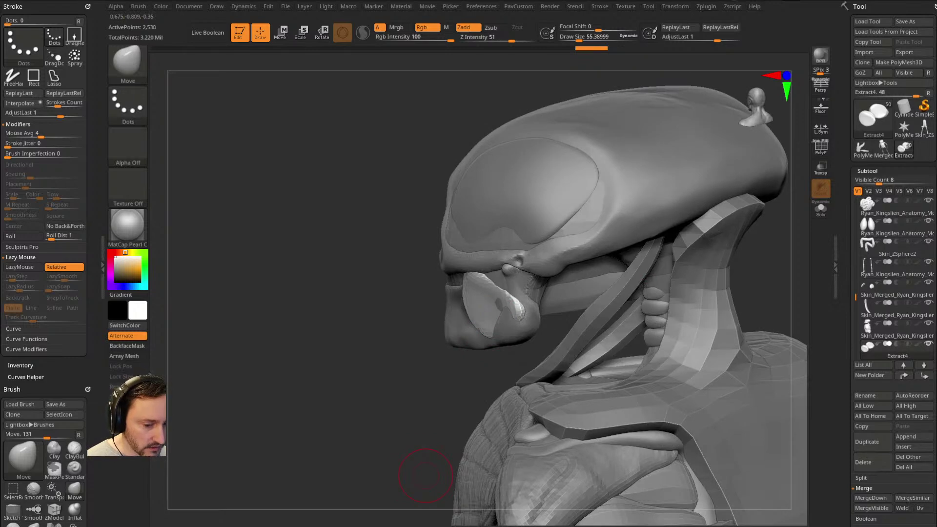
Step: Switch to the Zygote Body reference in the browser and show the muscle layer on the head and upper body
key("alt+Tab")
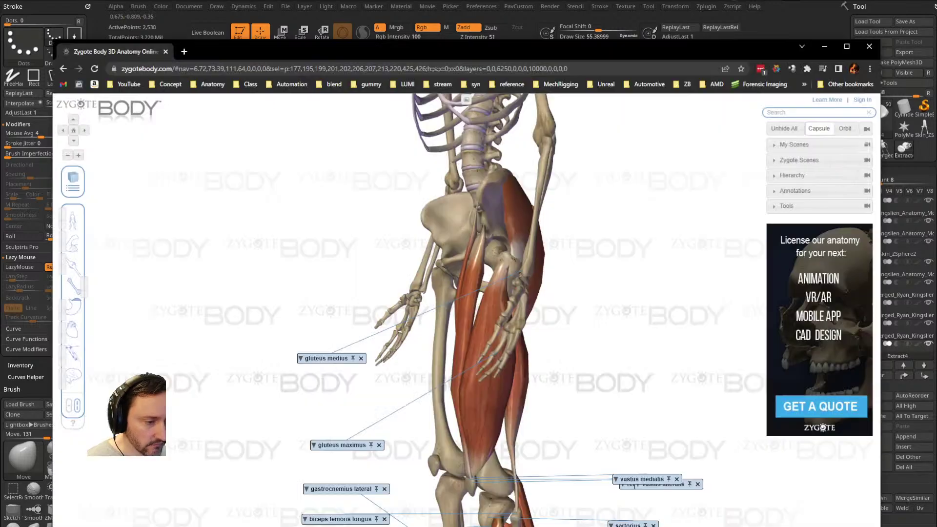
left_click_drag(559, 236, 576, 346)
left_click_drag(236, 283, 392, 244)
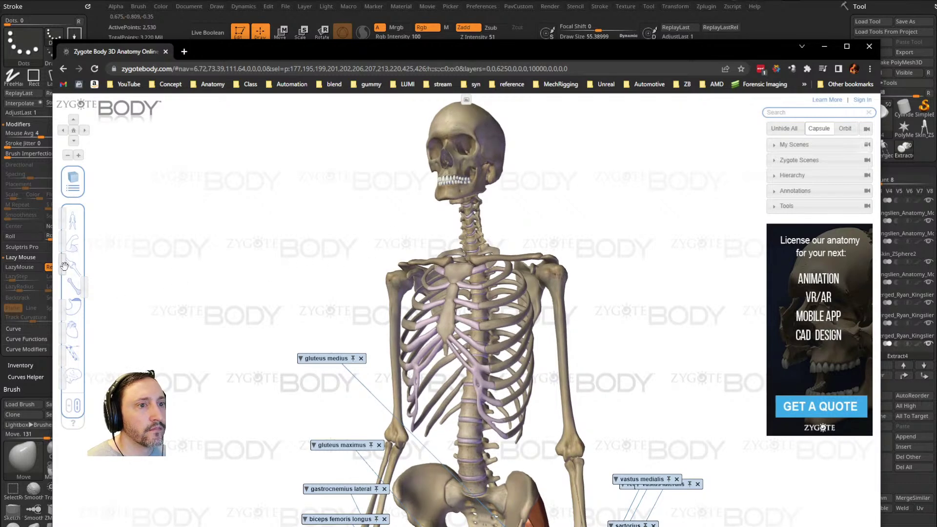
left_click(64, 243)
left_click_drag(189, 251, 411, 219)
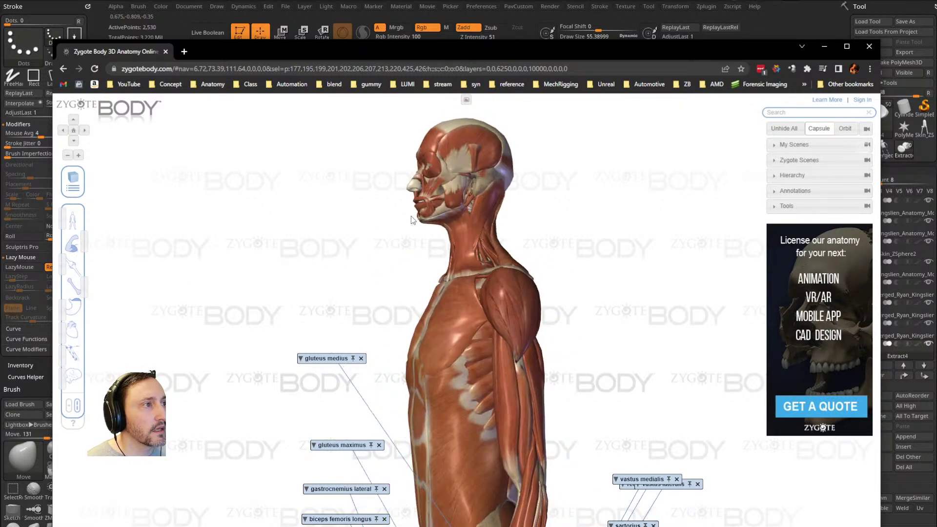
Step: Isolate the masseter superior on the reference head and examine its shape and attachments around the cheekbone and jaw
left_click(449, 200)
left_click(657, 274)
left_click_drag(657, 273, 657, 297)
scroll(644, 312, "up", 5)
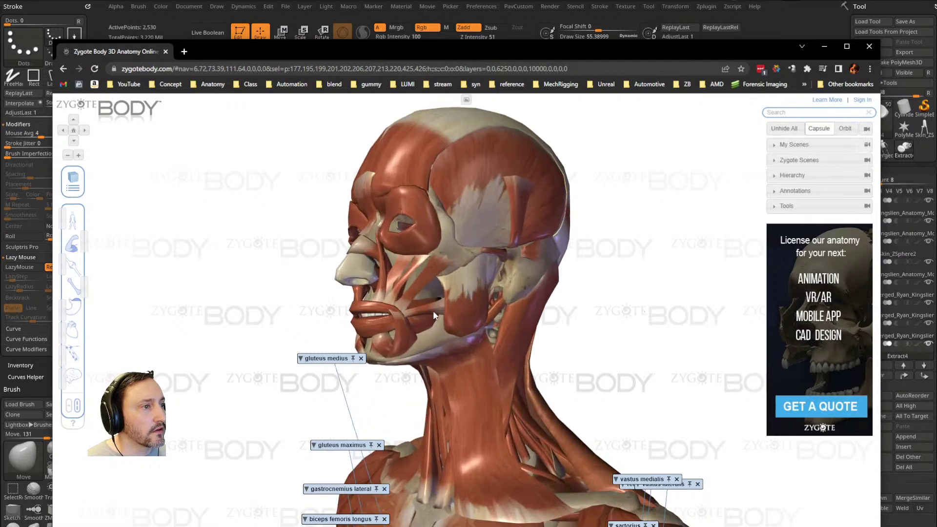
left_click(465, 312)
left_click_drag(637, 345, 591, 330)
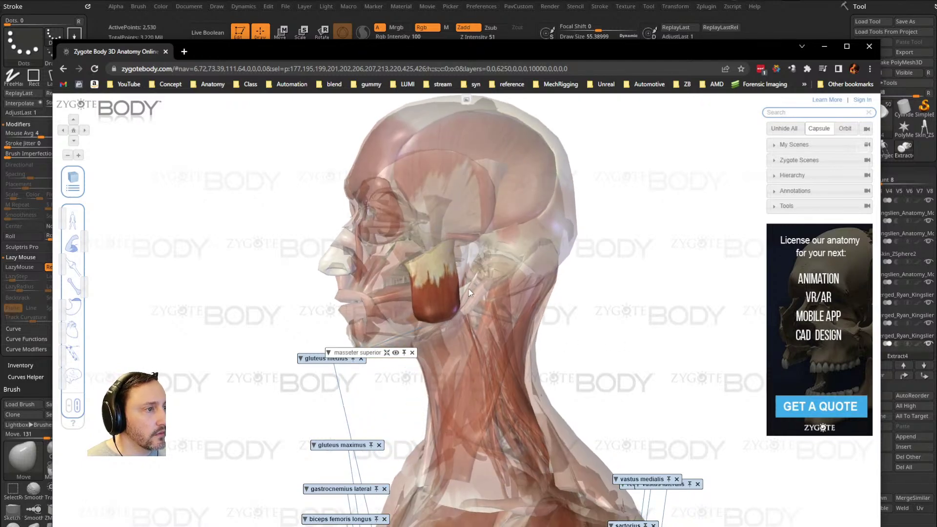
left_click_drag(668, 334, 417, 259)
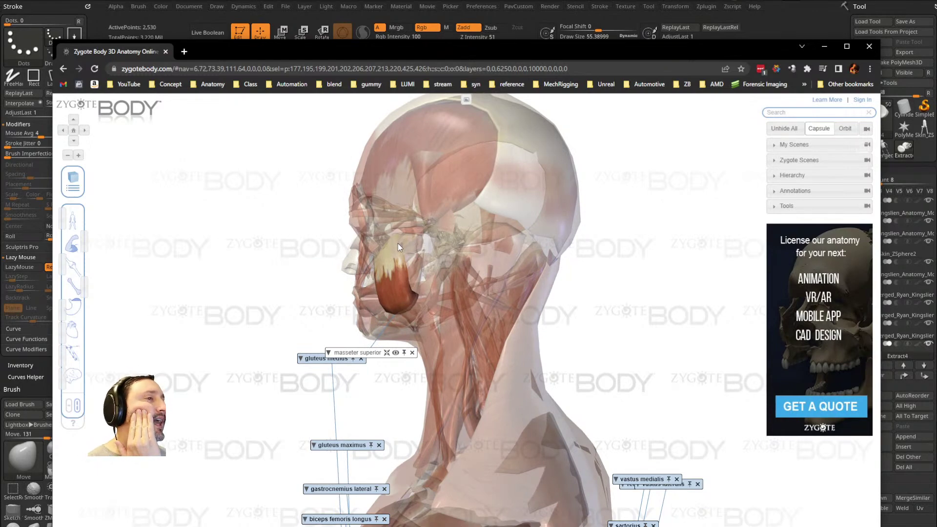
Step: Return to ZBrush, pull the jaw muscle's upper edge up to the cheekbone with the Move brush and smooth it
key("alt+Tab")
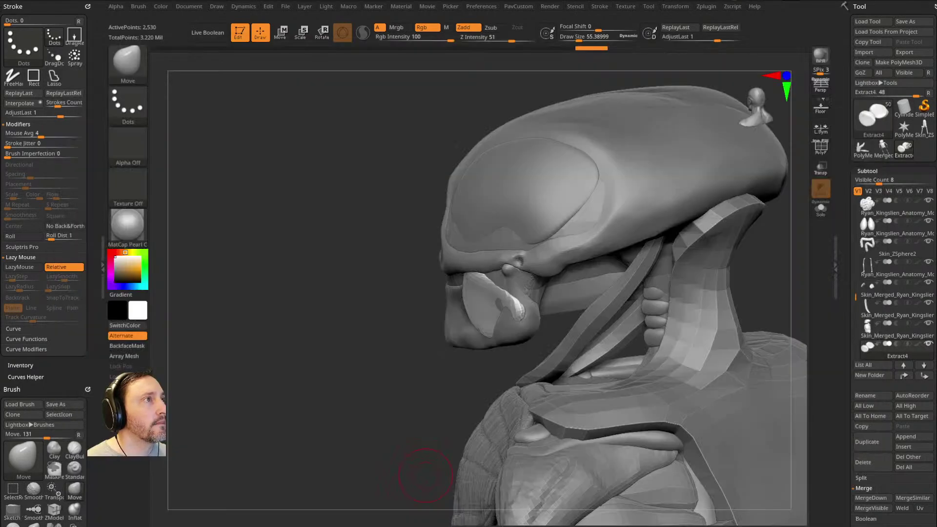
left_click_drag(426, 476, 460, 299)
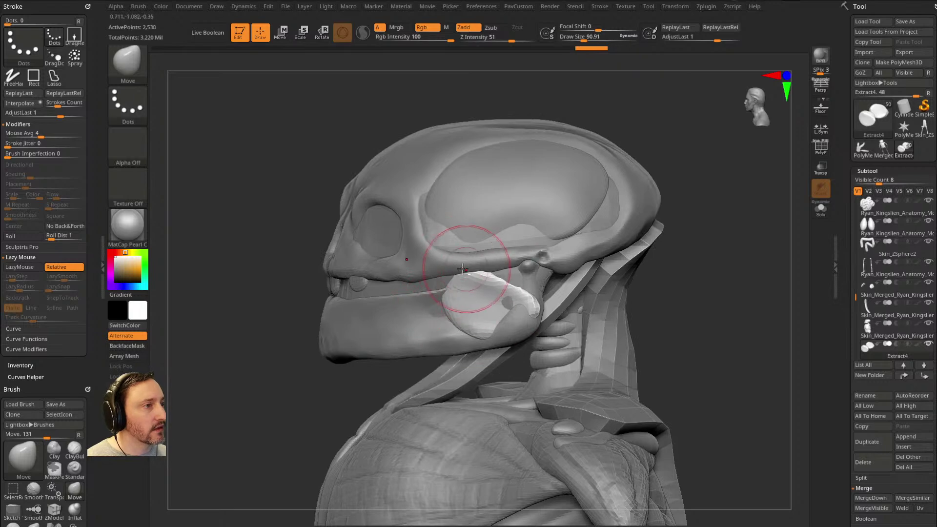
left_click_drag(485, 269, 496, 254)
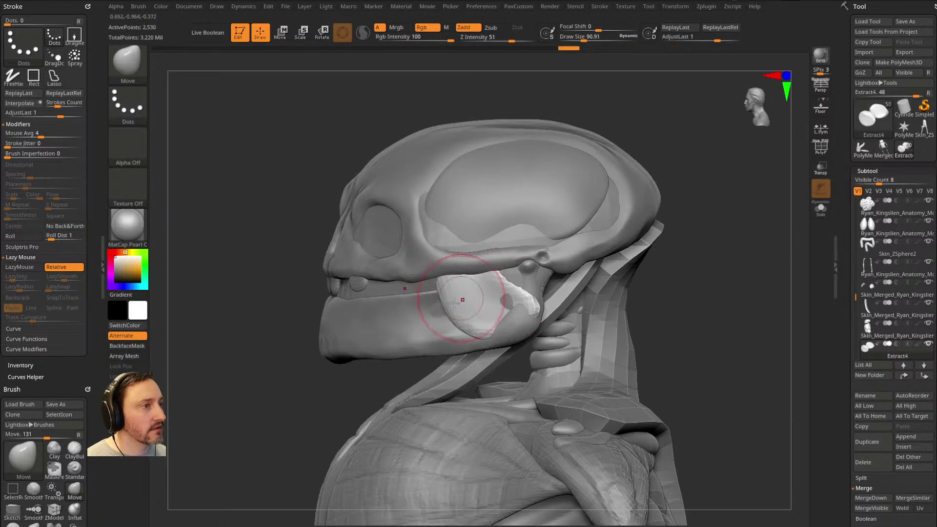
left_click_drag(476, 312, 471, 300)
left_click_drag(640, 281, 700, 276)
mouse_move(665, 219)
left_mouse_down("shift")
mouse_move(664, 262)
mouse_move(490, 312)
left_mouse_up("shift")
Step: ZRemesh the jaw muscle subtool at Half density with AdaptiveSize 0
key("1")
left_click(606, 490)
left_click_drag(613, 483, 599, 483)
left_click(632, 457)
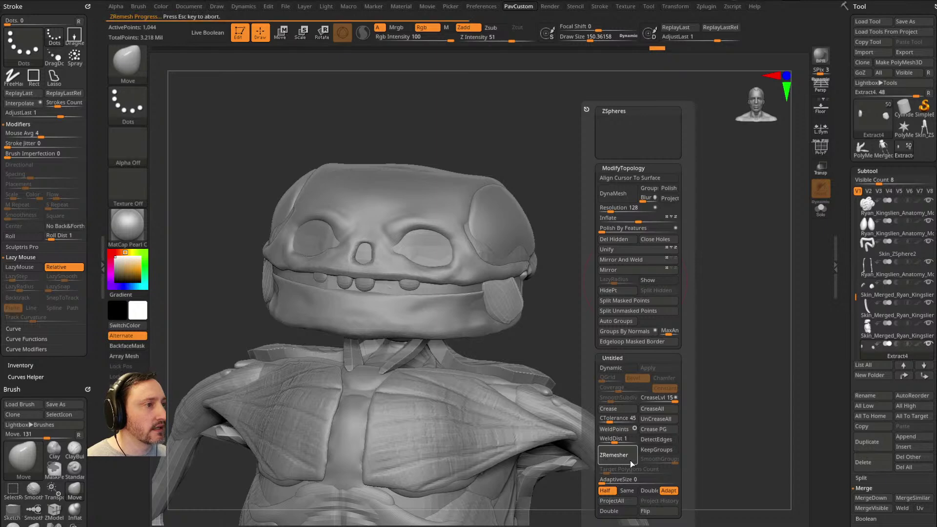
Step: Close the pop-up window covering the canvas and save the current project
key("bracketleft")
left_click_drag(573, 273, 537, 268)
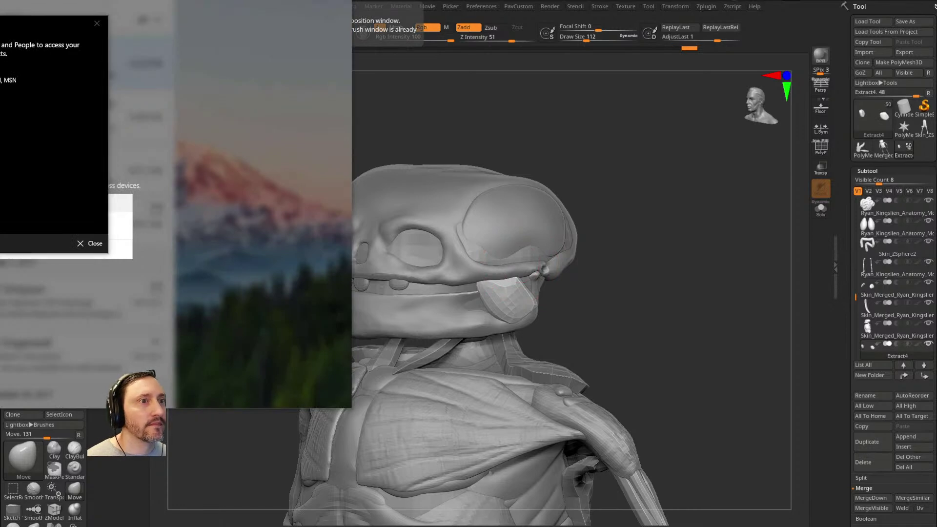
left_click(96, 23)
left_click(485, 96)
mouse_move(485, 97)
left_mouse_down()
mouse_move(661, 159)
mouse_move(651, 238)
mouse_move(673, 205)
mouse_move(640, 207)
mouse_move(654, 236)
left_mouse_up()
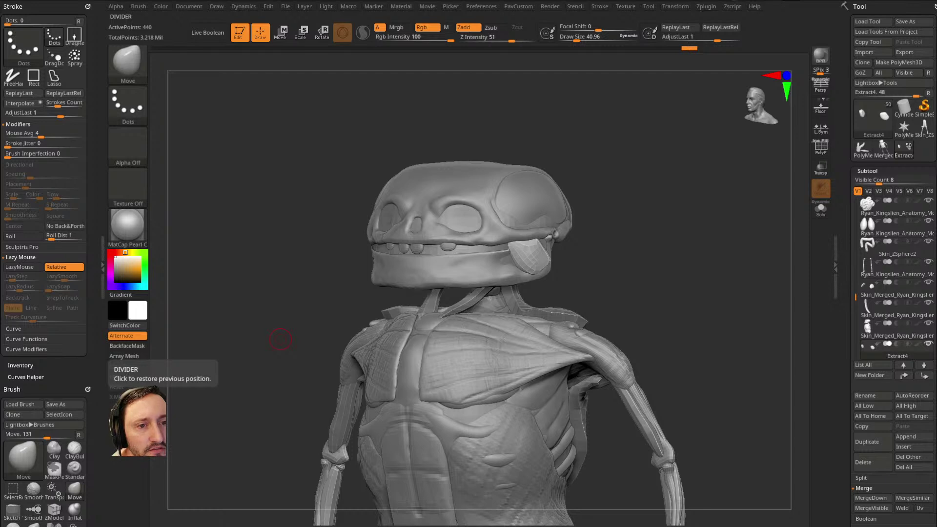
key("ctrl+s")
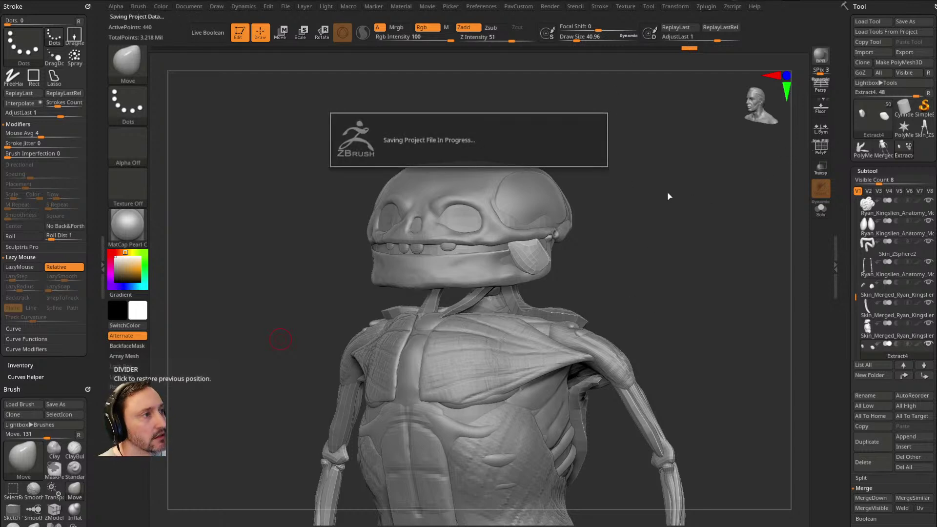
Step: Load the DemoSoldier.ZTL tool from LightBox and display all of its subtools together
key("comma")
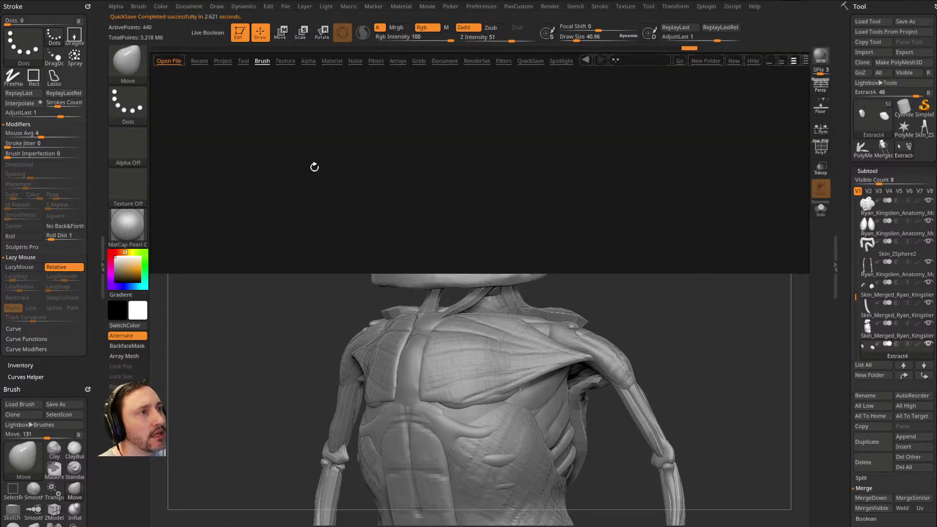
left_click(244, 61)
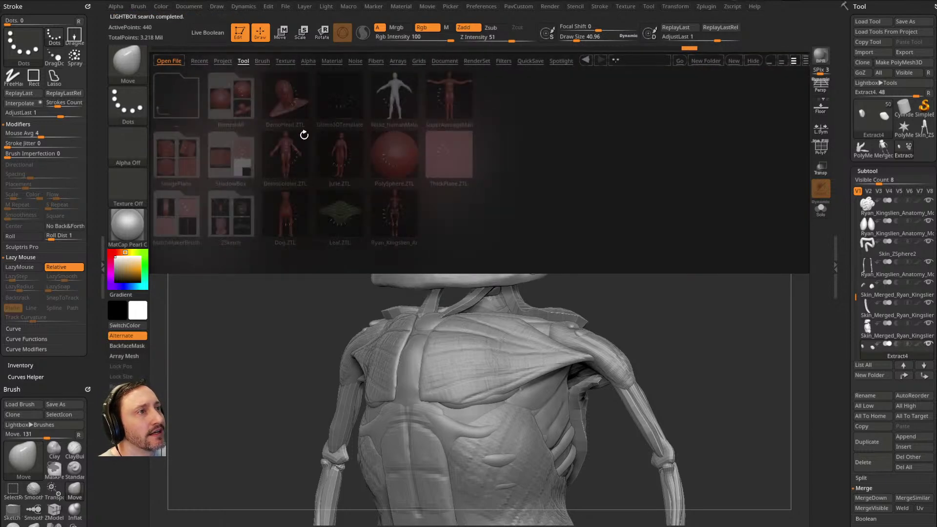
double_click(290, 148)
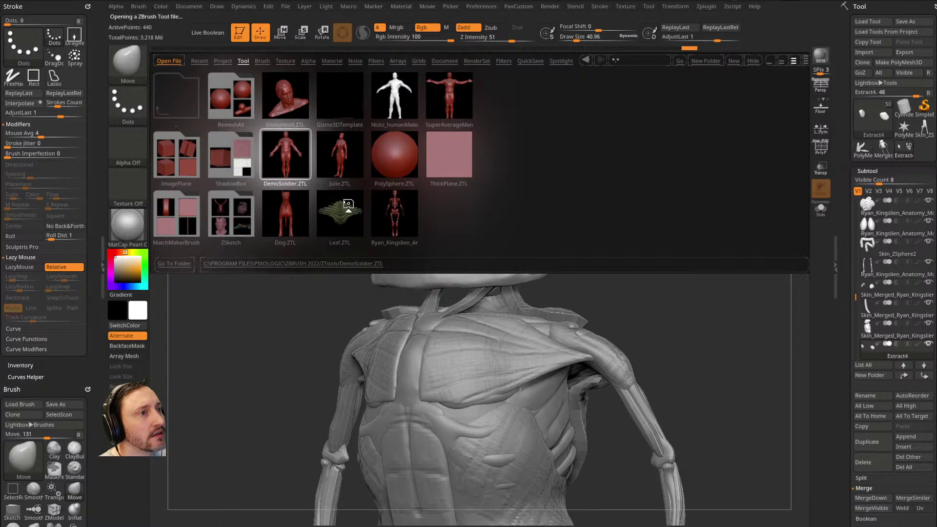
left_click_drag(741, 304, 756, 309)
key("ctrl+shift+s")
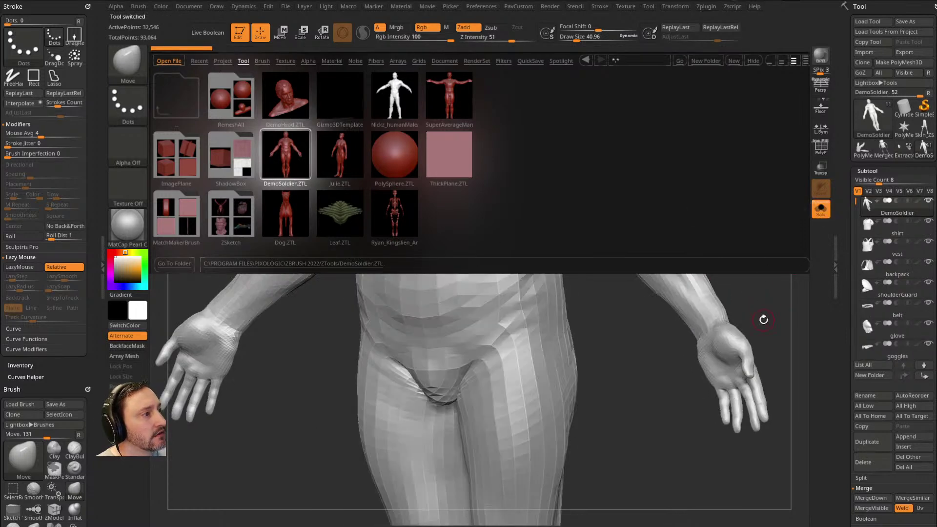
key("ctrl+shift+s")
key("comma")
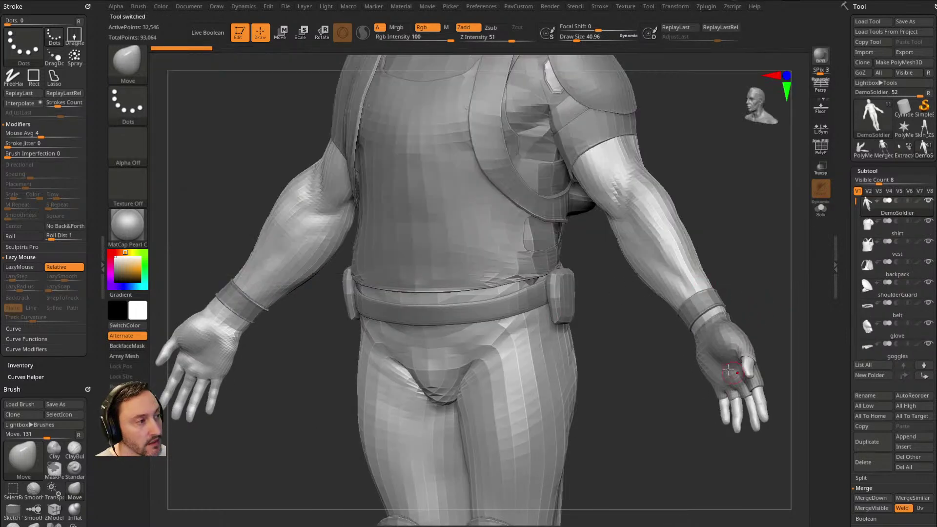
Step: Make the soldier's glove the active subtool and examine the gloved hand from its back and palm sides
left_click(711, 345, "alt")
mouse_move(780, 286)
left_mouse_down()
mouse_move(704, 264)
mouse_move(636, 266)
mouse_move(430, 390)
mouse_move(446, 439)
mouse_move(577, 363)
left_mouse_up()
left_click_drag(352, 321, 493, 310)
key("bracketleft")
key("bracketleft")
left_click_drag(604, 259, 626, 243)
mouse_move(695, 215)
left_mouse_down()
mouse_move(678, 236)
mouse_move(698, 303)
mouse_move(536, 383)
left_mouse_up()
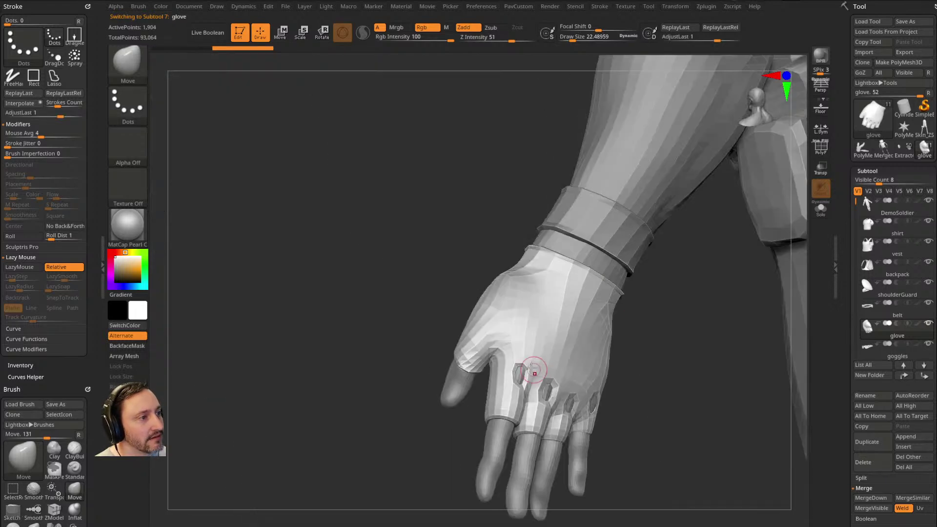
left_click_drag(659, 383, 624, 303)
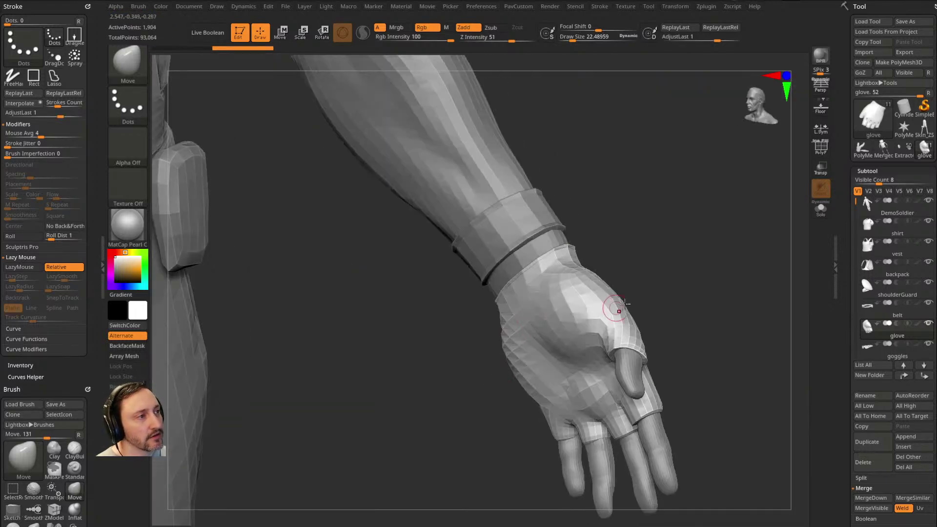
Step: Solo the DemoSoldier body subtool and isolate one hand at the wrist with a SelectLasso selection
key("b")
key("s")
key("t")
left_click(555, 238, "alt")
key("ctrl+shift+s")
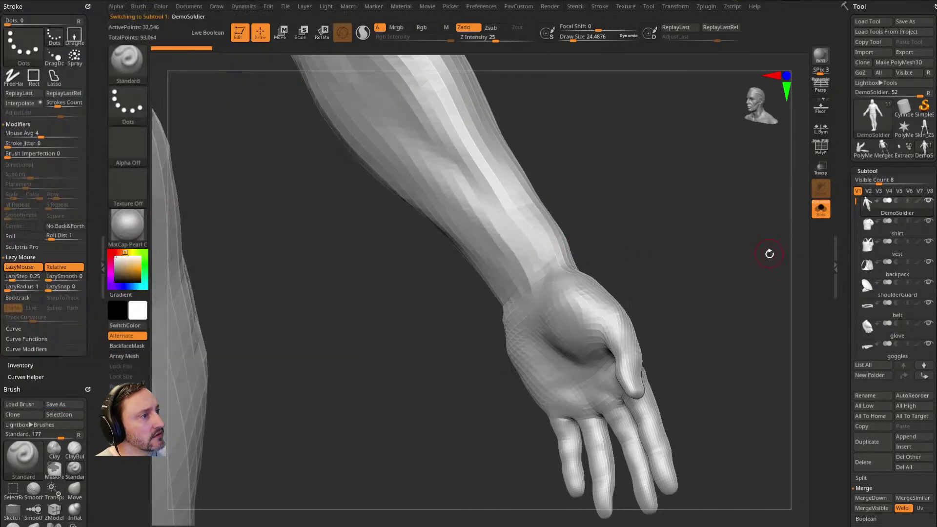
mouse_move(729, 266)
left_mouse_down()
mouse_move(702, 274)
mouse_move(715, 270)
left_mouse_up()
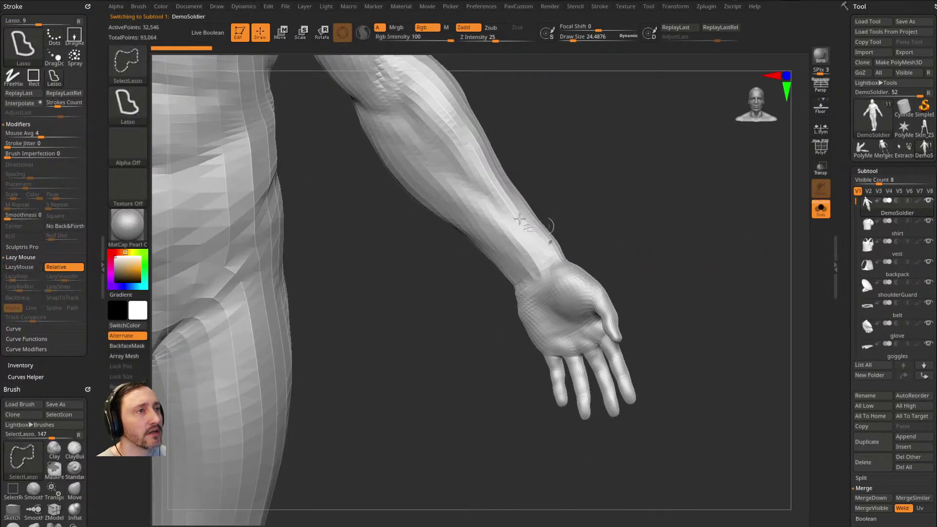
mouse_move(679, 341)
left_mouse_down("ctrl+shift")
mouse_move(478, 313)
mouse_move(488, 312)
left_mouse_up("ctrl+shift")
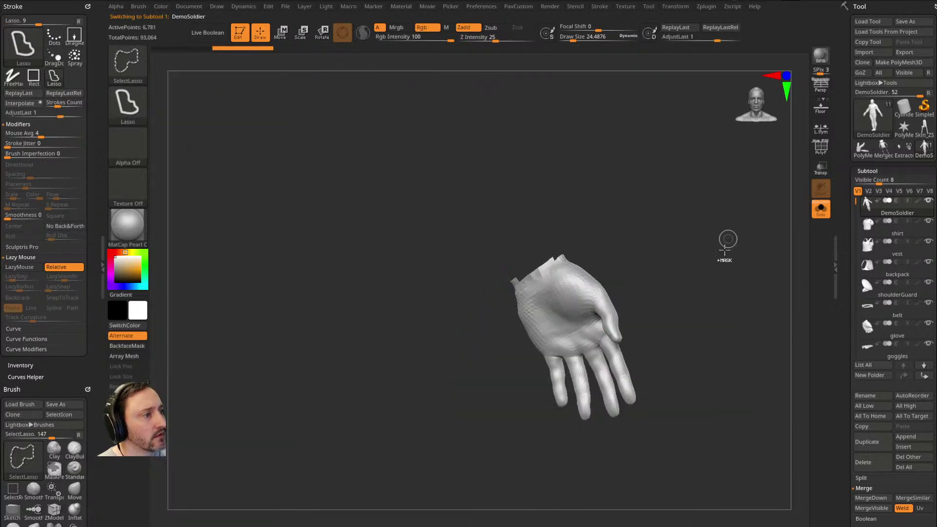
Step: Remove the body's subdivision history and delete its hidden geometry so only the hand remains
key("space")
left_click(707, 239)
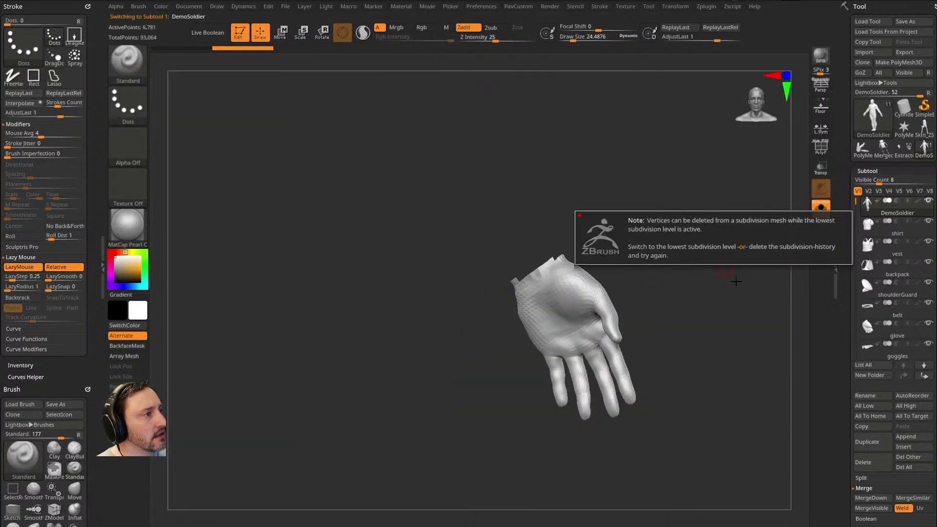
scroll(873, 293, "down", 5)
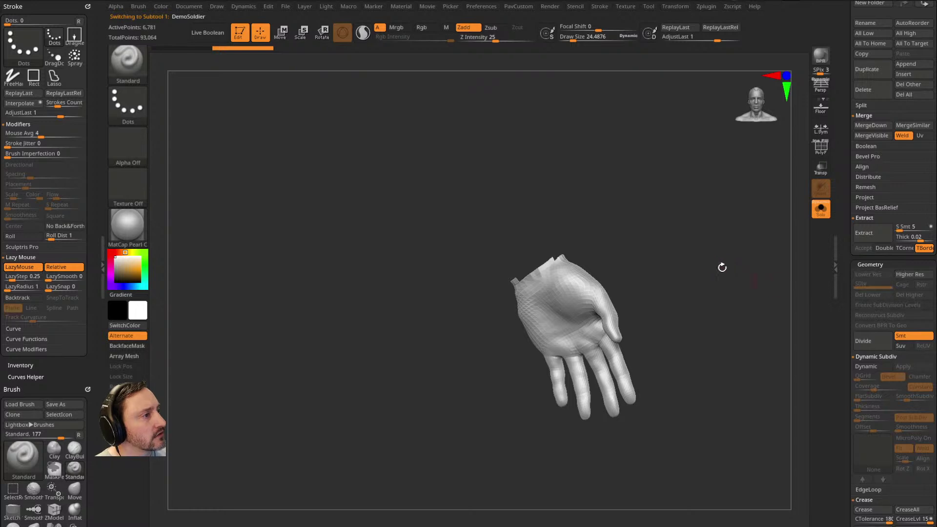
key("space")
left_click(696, 239)
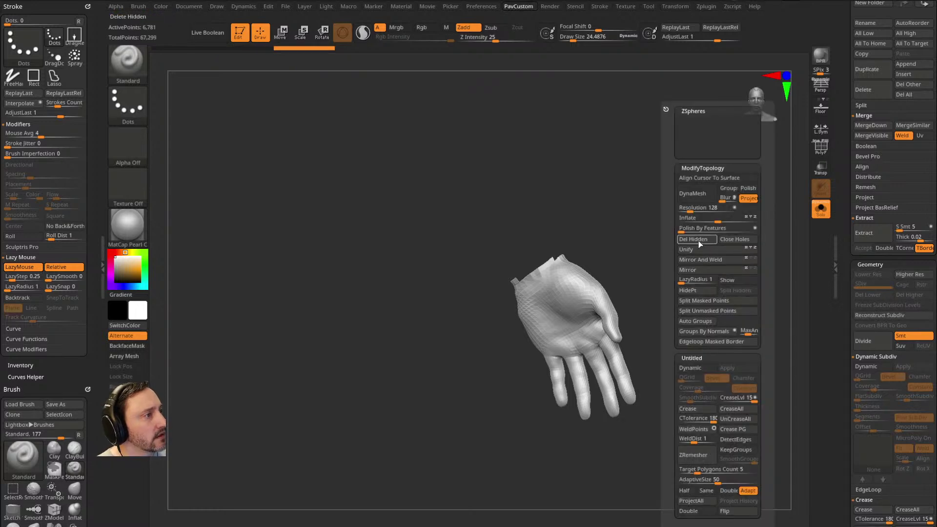
Step: ZRemesh the isolated hand at Half density with AdaptiveSize 0 and display its polyframe
left_click(685, 490)
left_click_drag(717, 479, 679, 479)
left_click(708, 459)
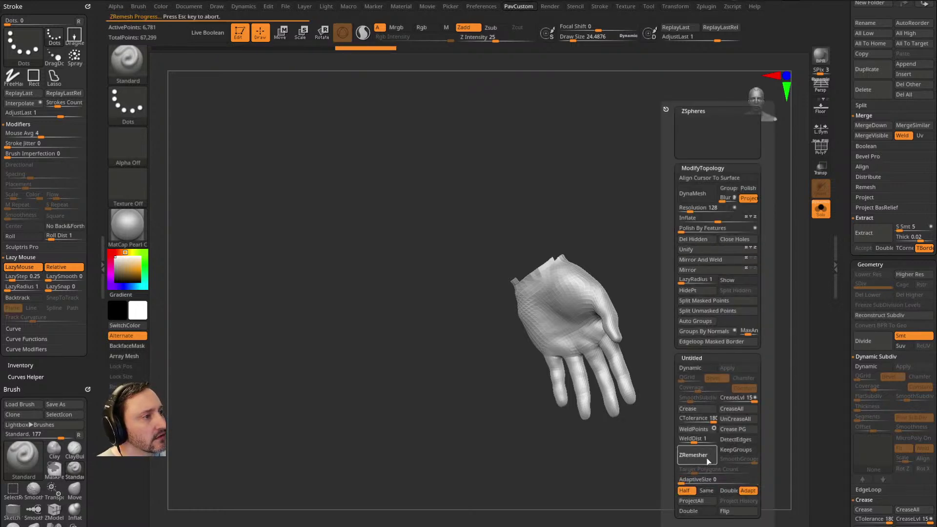
right_click_drag(658, 234, 717, 229, "ctrl")
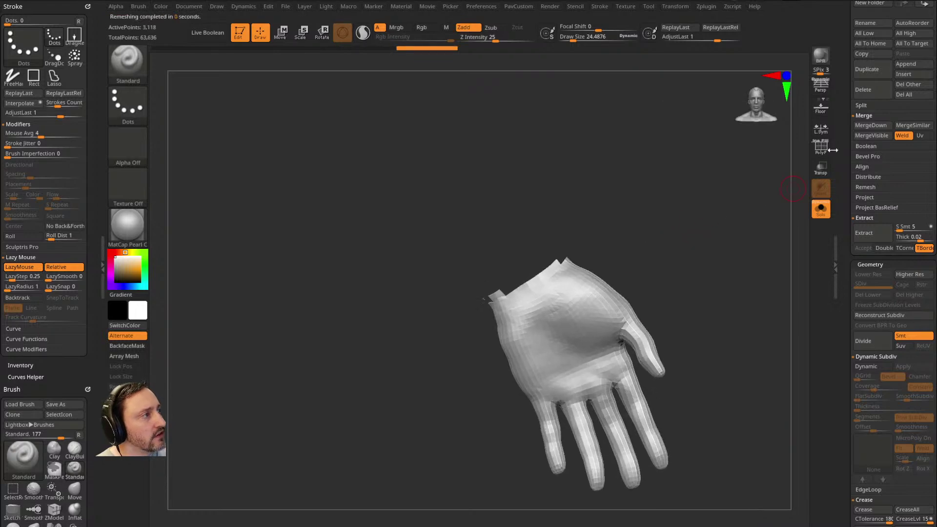
left_click(821, 148)
Step: Smooth the jagged wrist edge with Polish By Features, protecting the rest of the hand with an inverted Border-only feature mask
mouse_move(851, 336)
left_mouse_down()
mouse_move(844, 184)
mouse_move(846, 197)
left_mouse_up()
left_click(867, 129, "shift")
left_click(868, 117, "shift")
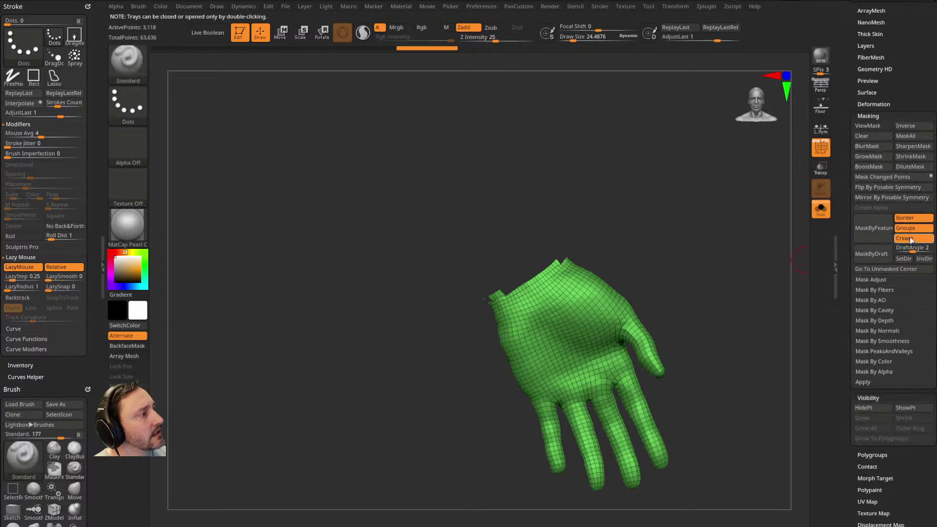
left_click(877, 234)
left_click(706, 247, "ctrl")
key("space")
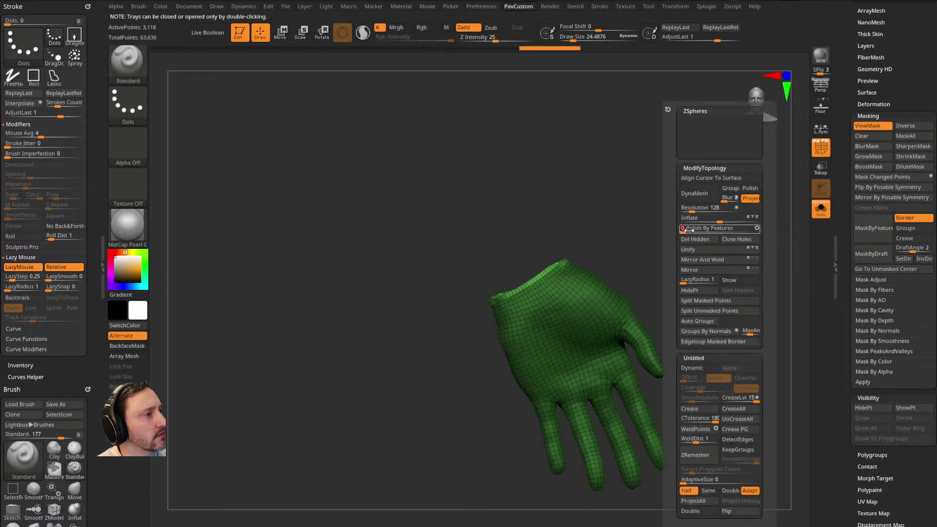
left_click_drag(613, 184, 649, 205, "ctrl")
Step: ZRemesh the hand two more times at Half density to reduce it to large, simple polygons
key("space")
left_click(699, 454)
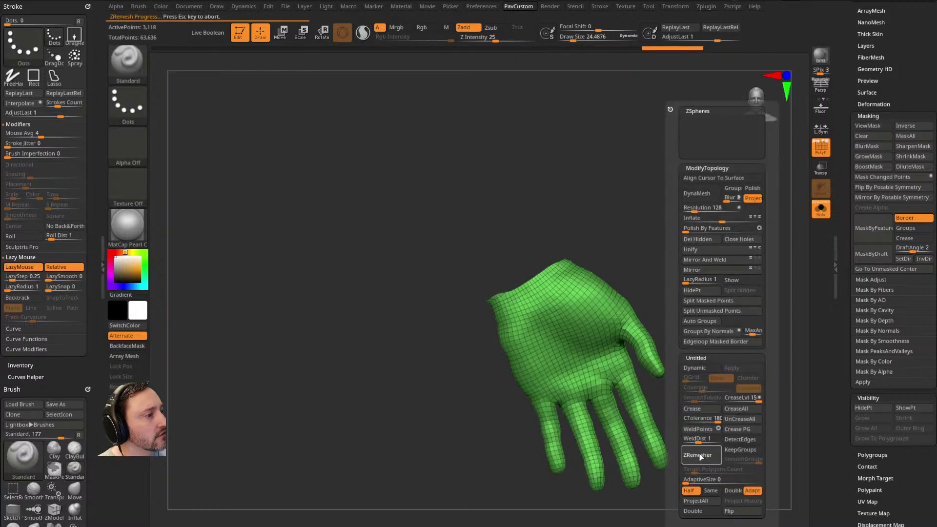
left_click(701, 458)
mouse_move(650, 223)
left_mouse_down()
mouse_move(690, 209)
mouse_move(713, 236)
mouse_move(679, 213)
mouse_move(723, 253)
mouse_move(707, 244)
left_mouse_up()
Step: Trim the hand's fingertips by hiding and deleting their polygons, and close the open holes in the mesh
key("ctrl+shift")
mouse_move(660, 412)
left_mouse_down("ctrl+shift")
mouse_move(628, 362)
mouse_move(600, 393)
mouse_move(560, 412)
mouse_move(510, 404)
mouse_move(491, 439)
mouse_move(480, 424)
left_mouse_up("ctrl+shift")
key("2")
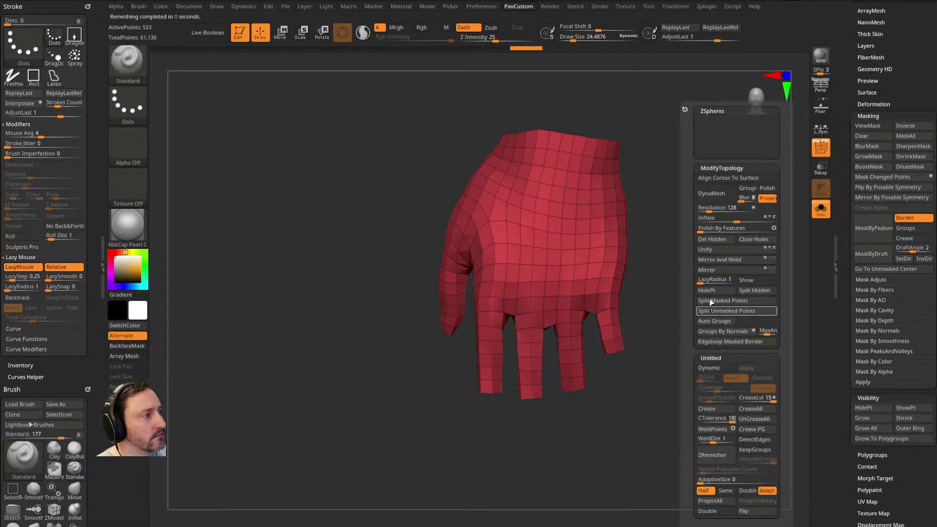
left_click(714, 241)
key("2")
left_click(760, 239)
left_click_drag(754, 251, 741, 281)
Step: Inflate the low-poly hand slightly and turn off its polyframe display
key("2")
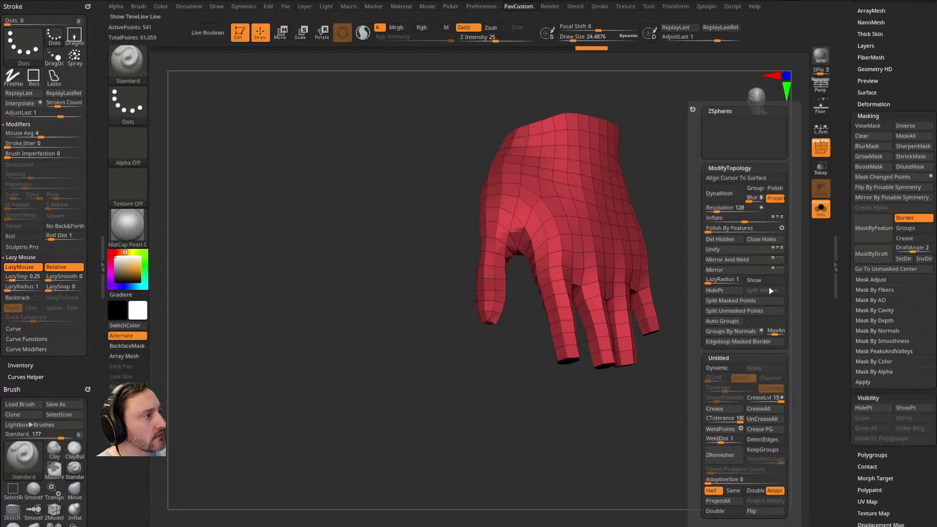
left_click_drag(742, 218, 747, 220)
left_click_drag(695, 253, 750, 205)
key("shift+f")
left_click_drag(763, 266, 710, 244)
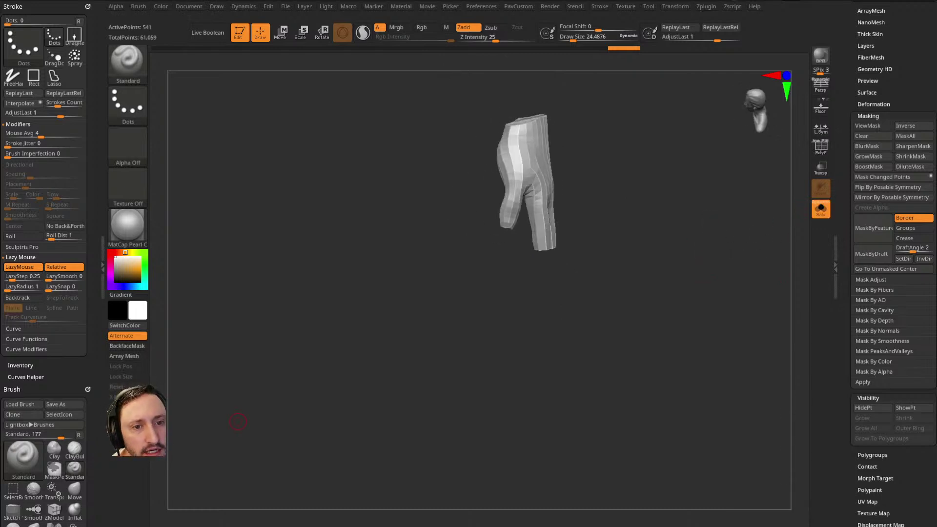